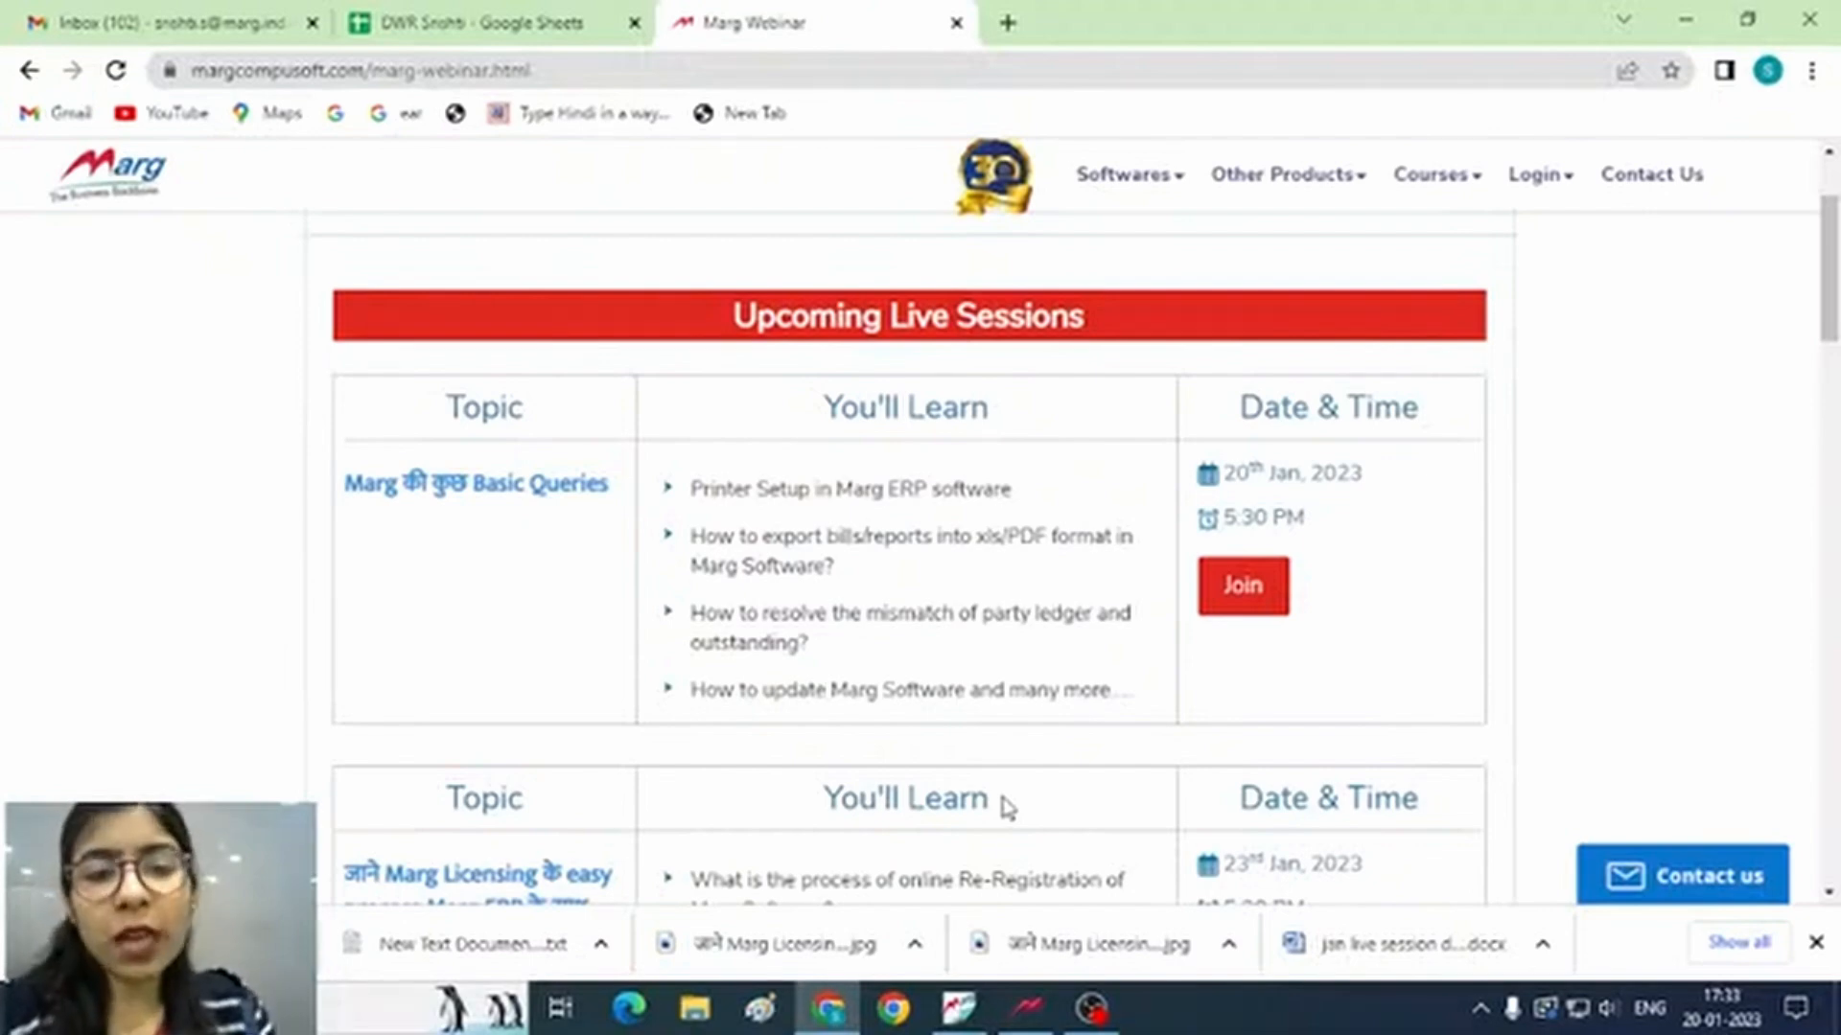
Minimize the open windows and open Devices and Printers under Hardware and Sound in the Windows Control Panel
click(959, 1008)
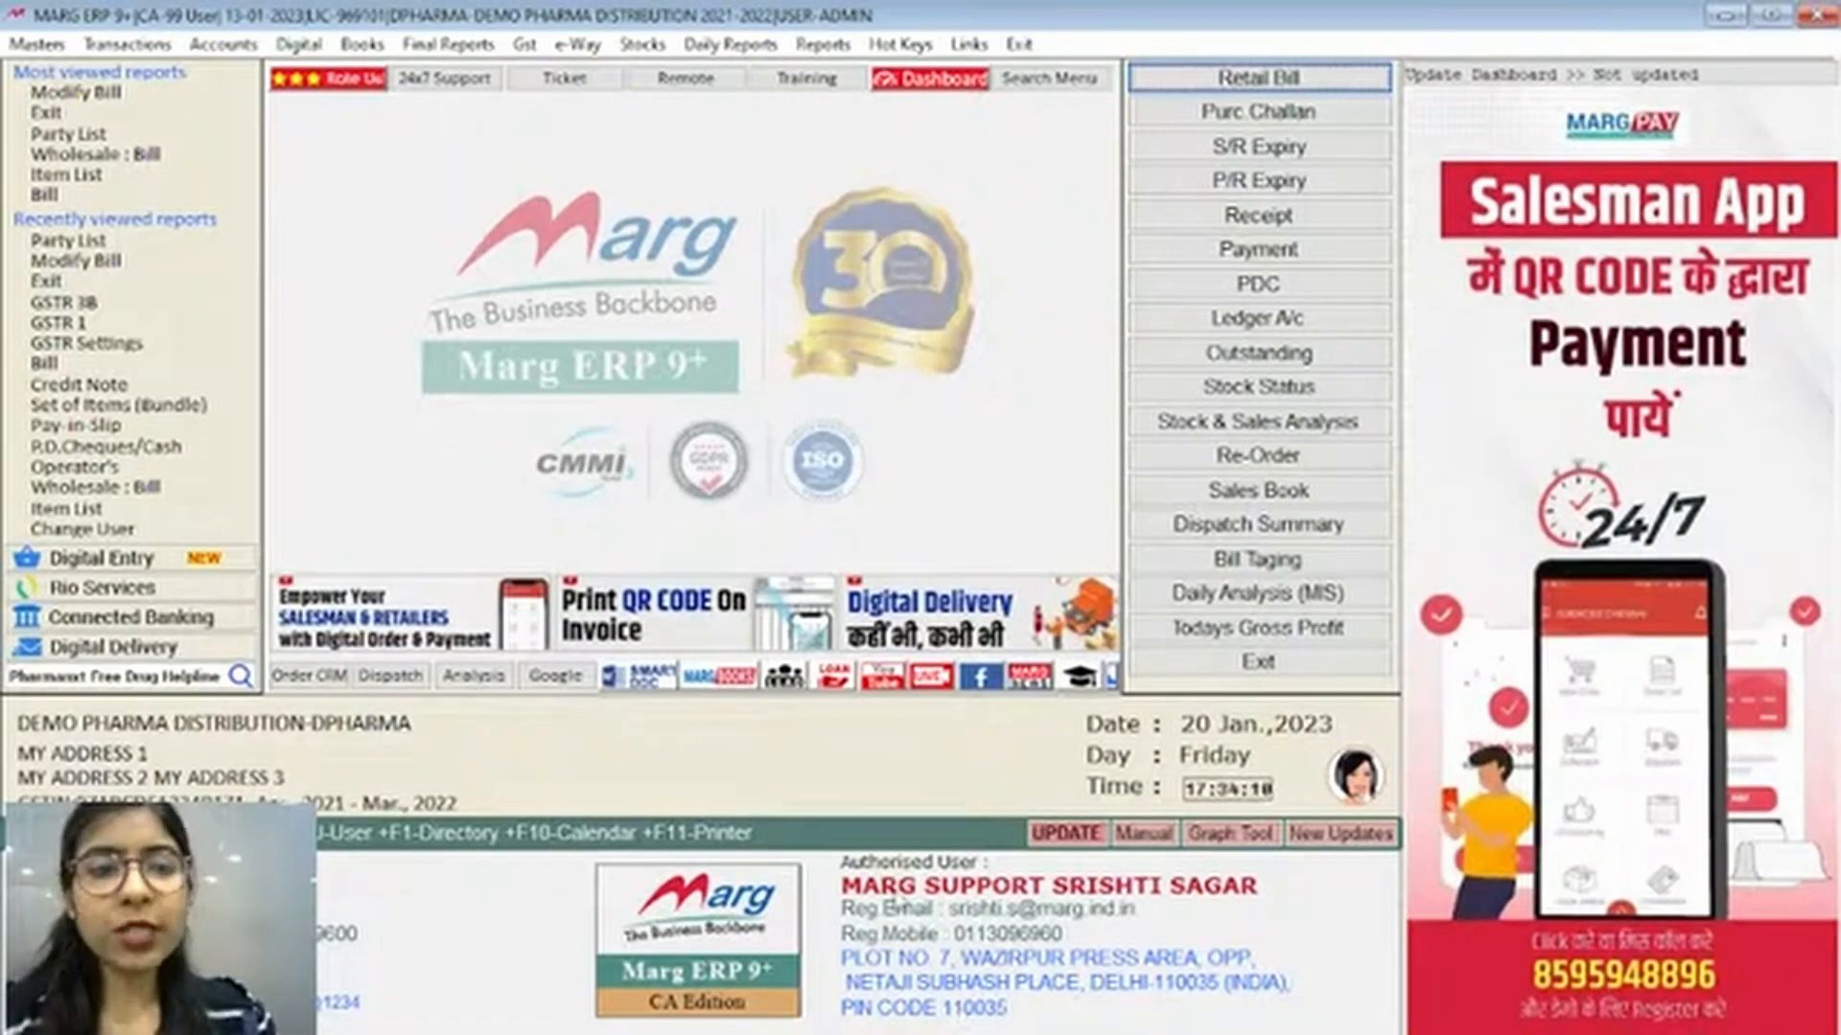
click(1739, 32)
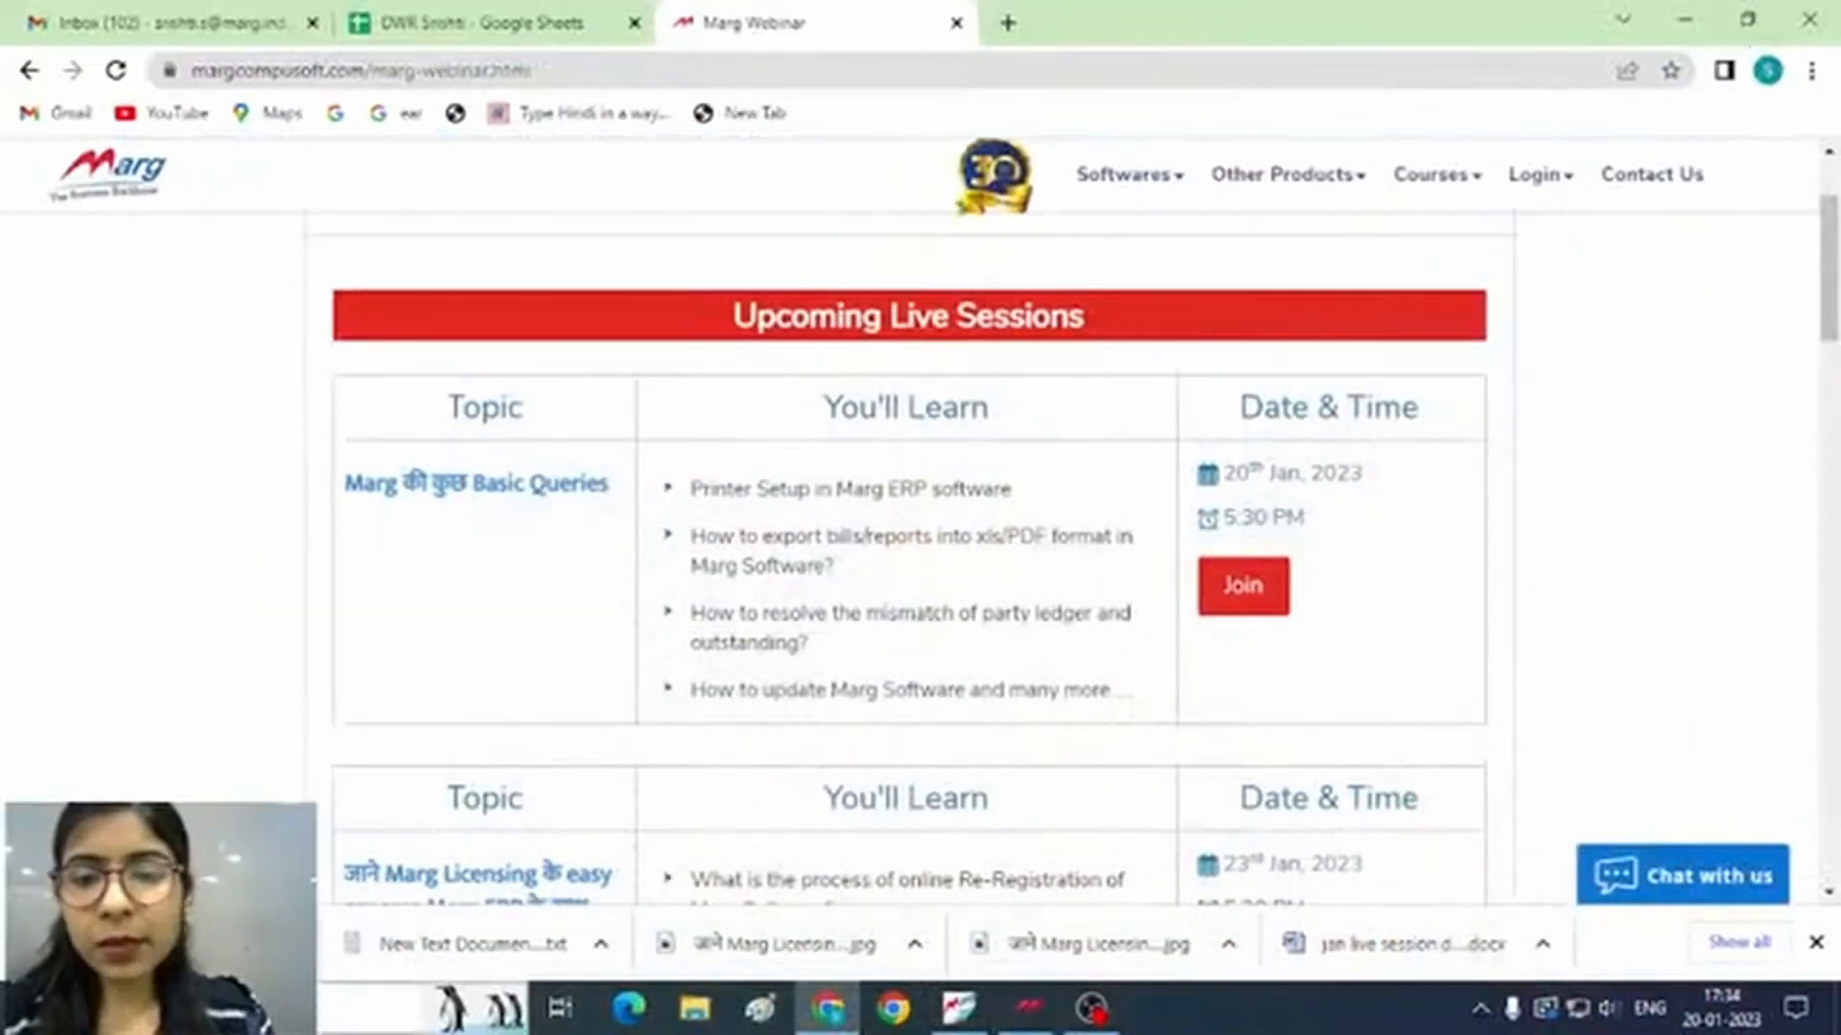
click(1684, 20)
click(339, 1016)
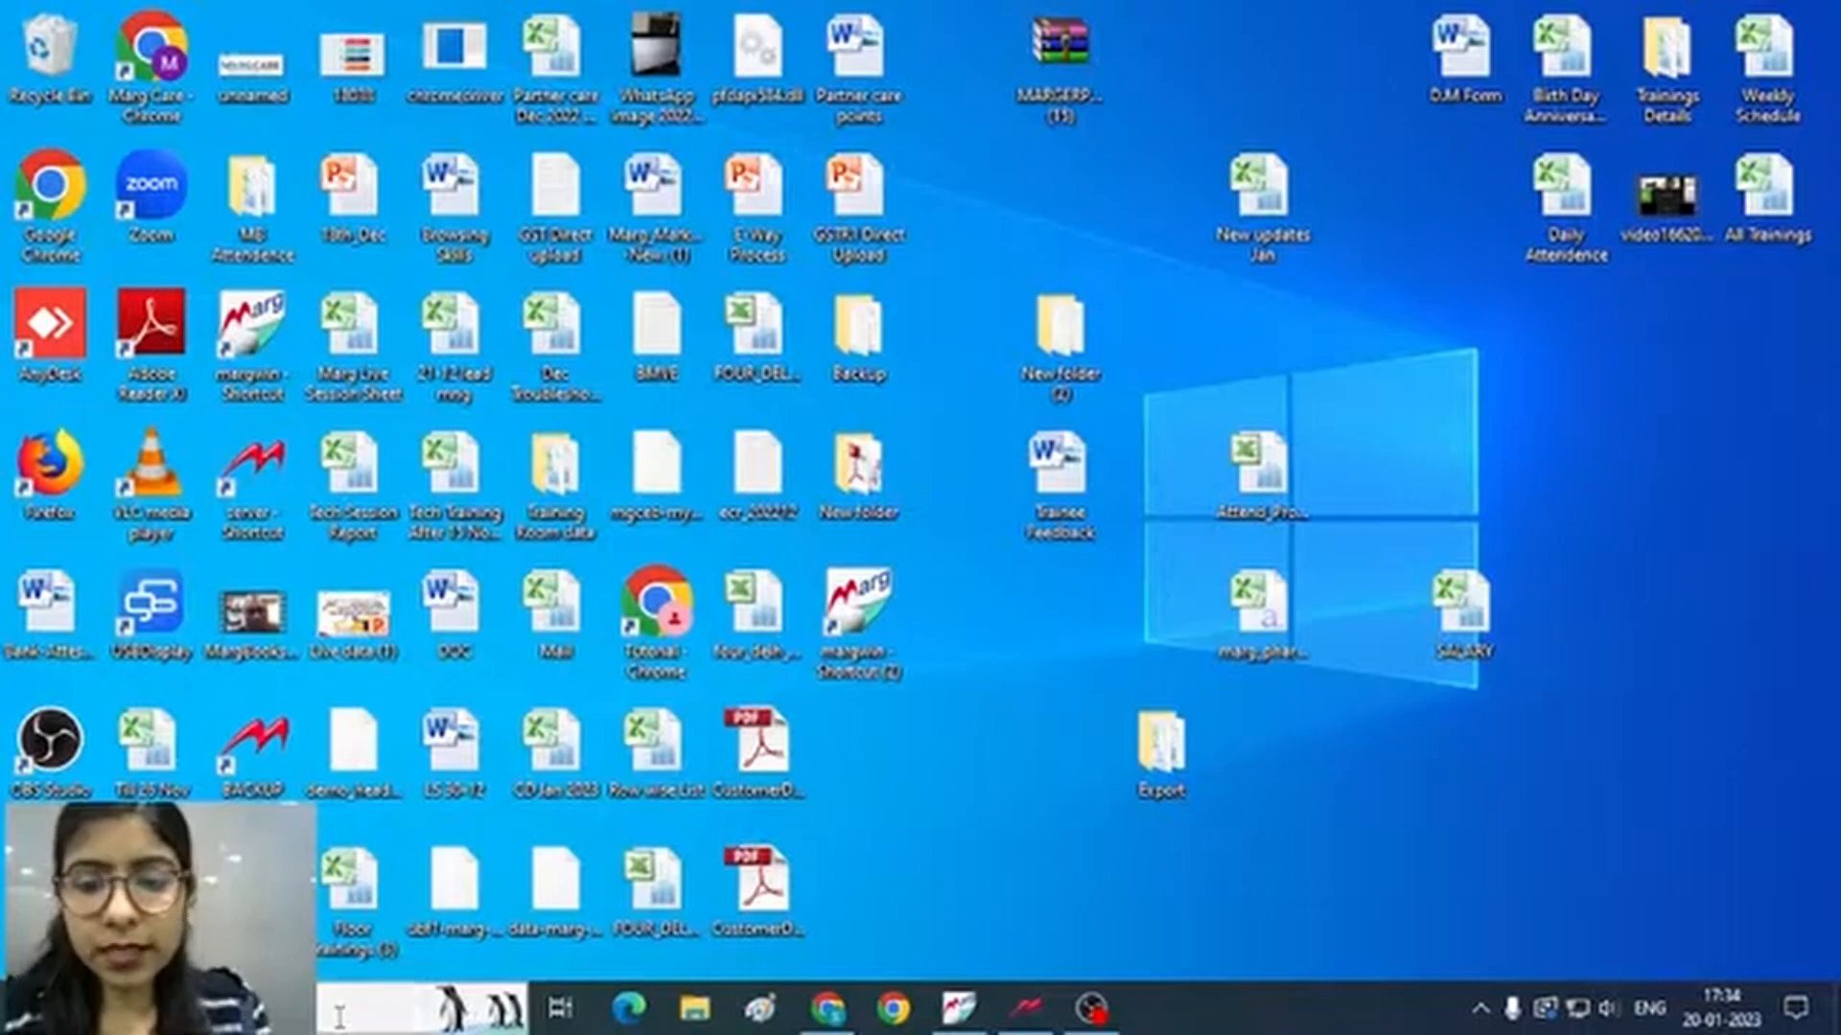
text(control)
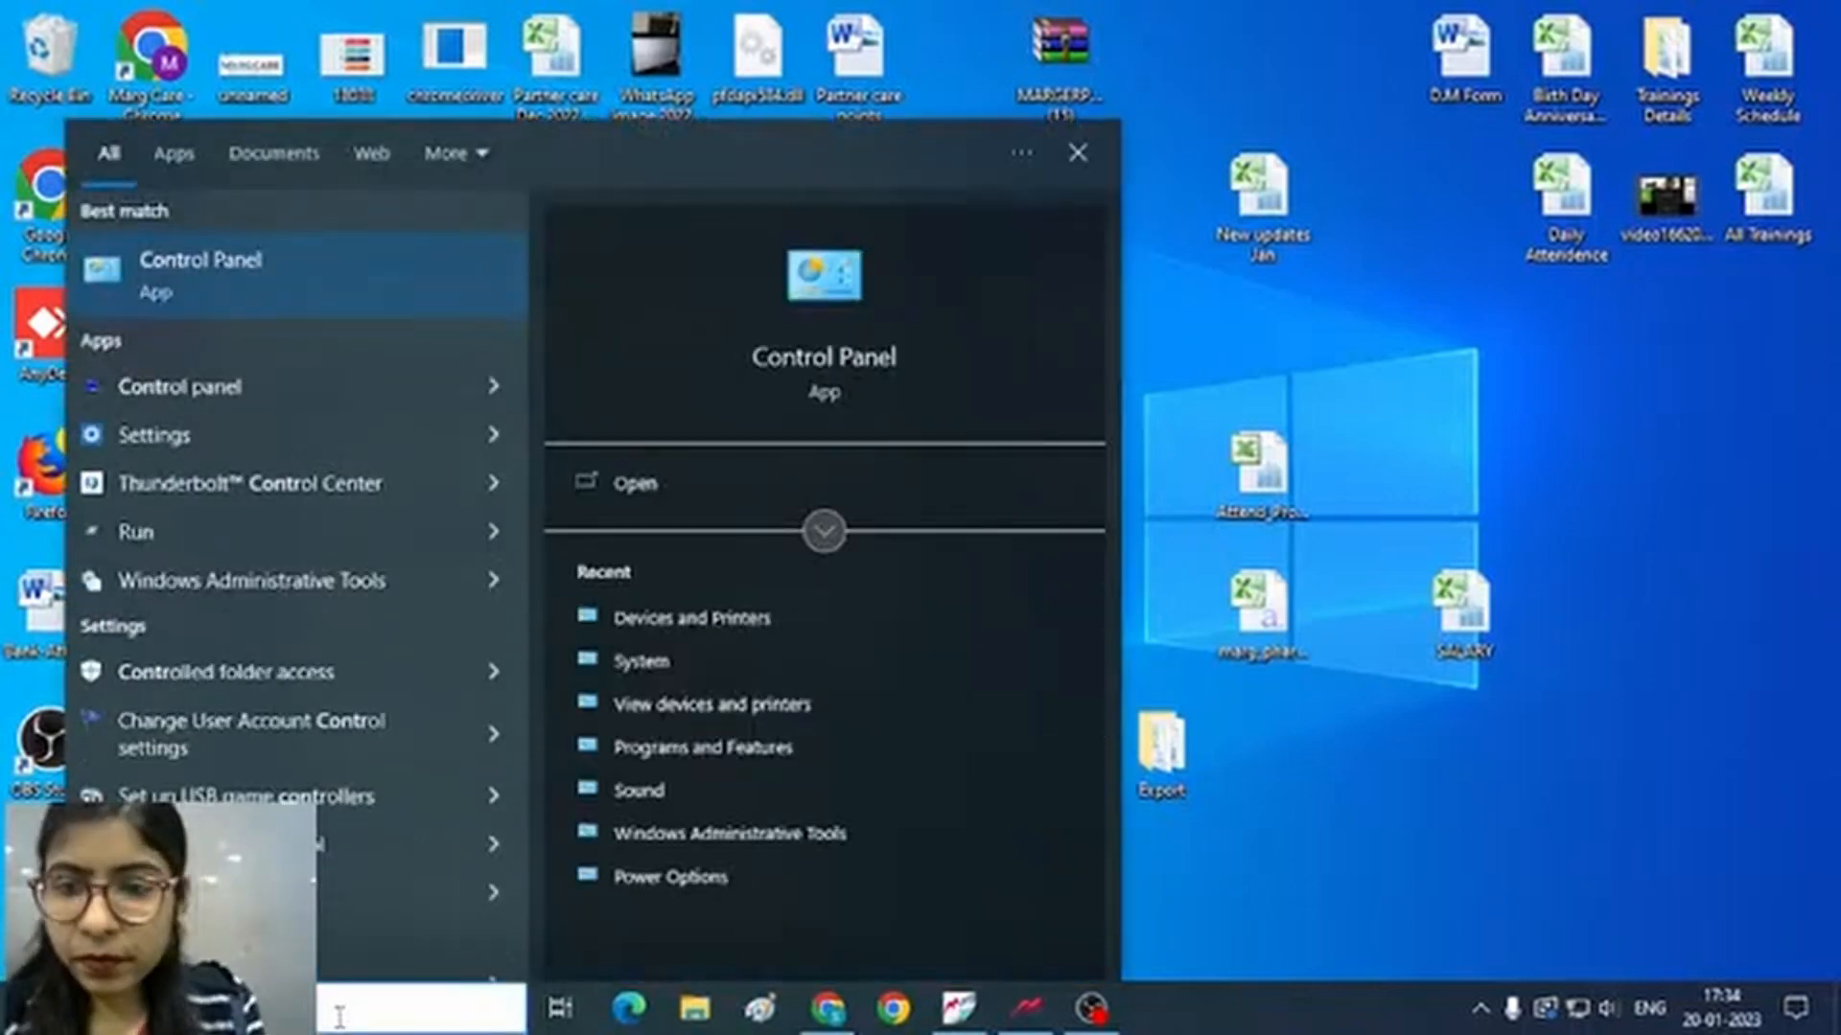
key(Return)
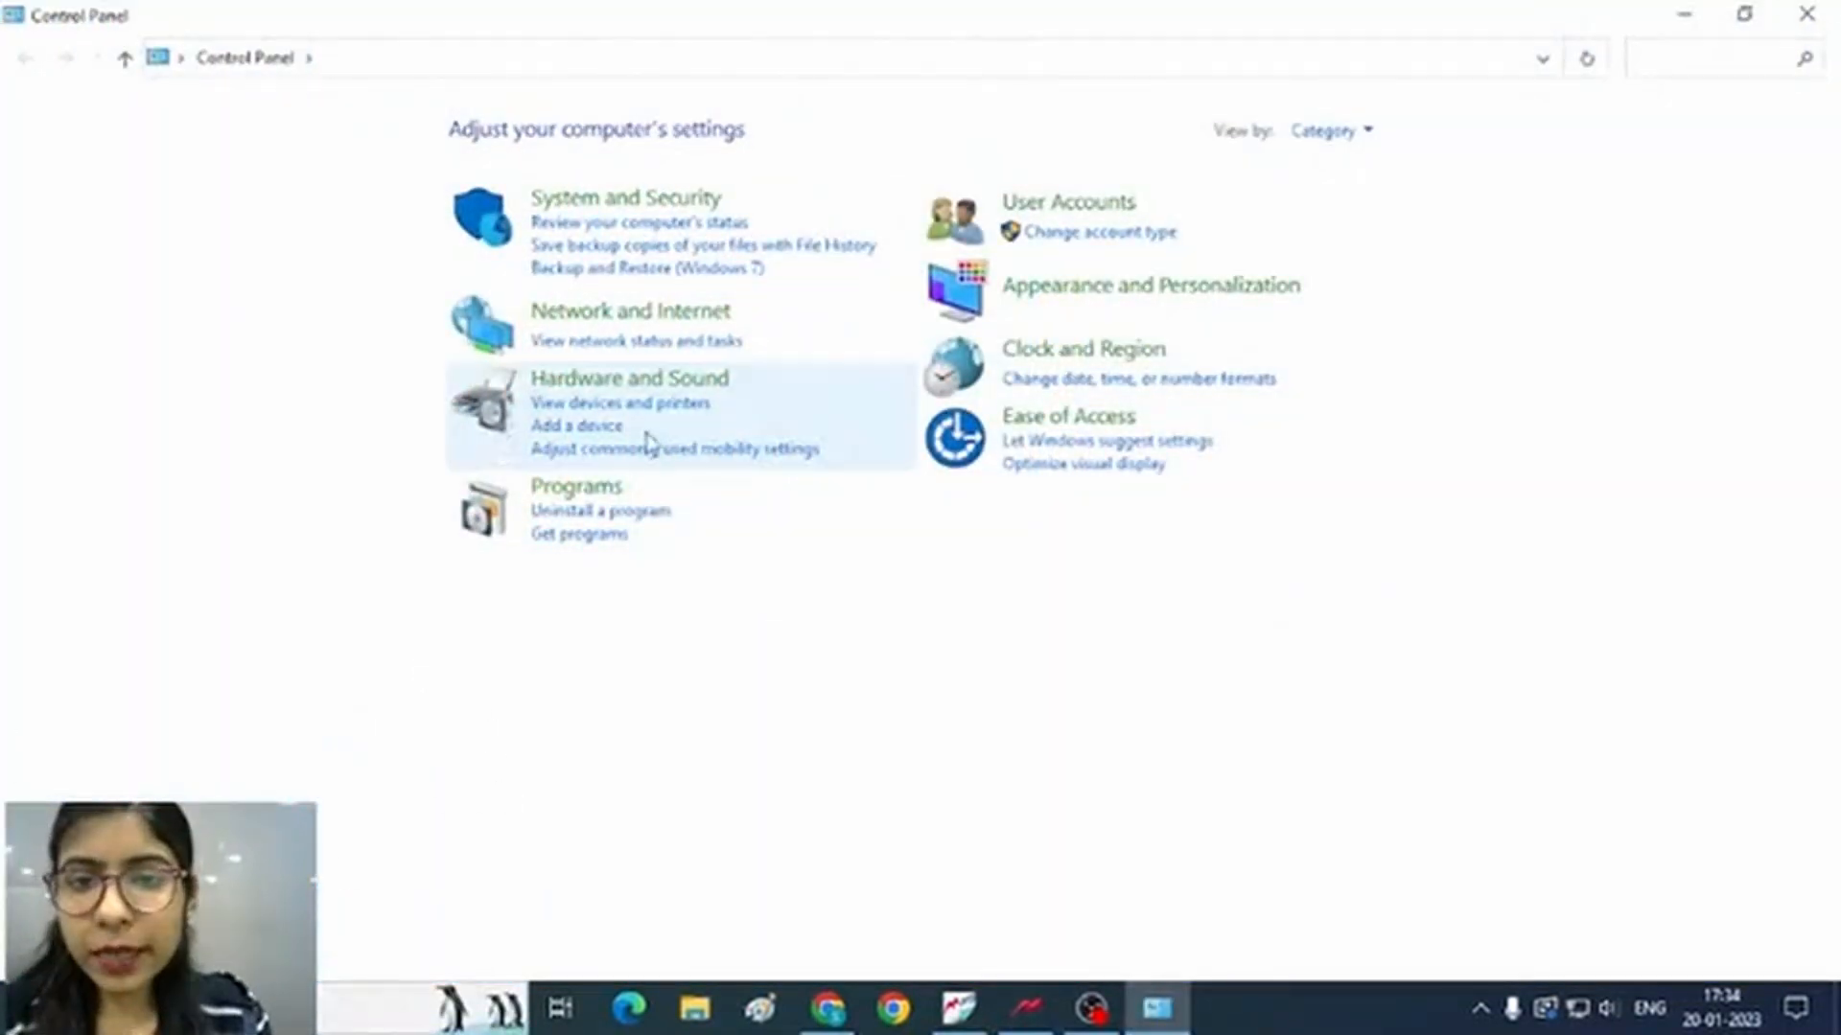
click(682, 381)
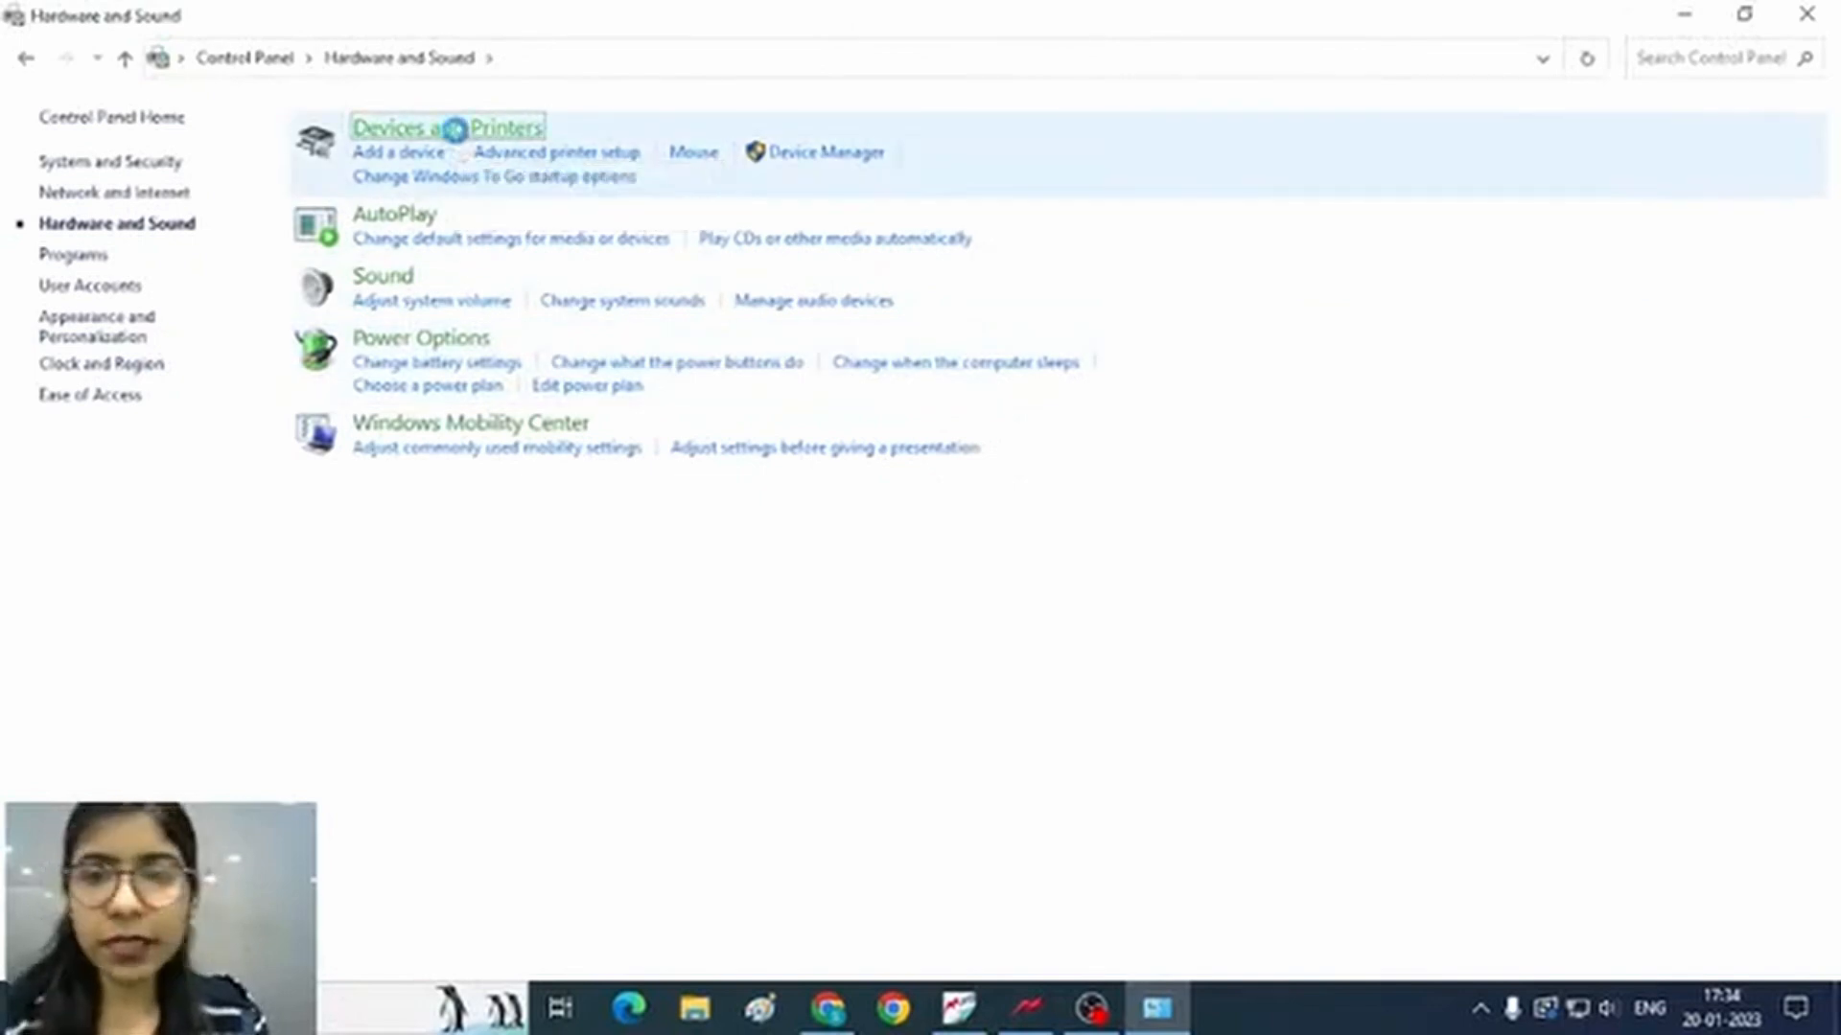
click(456, 131)
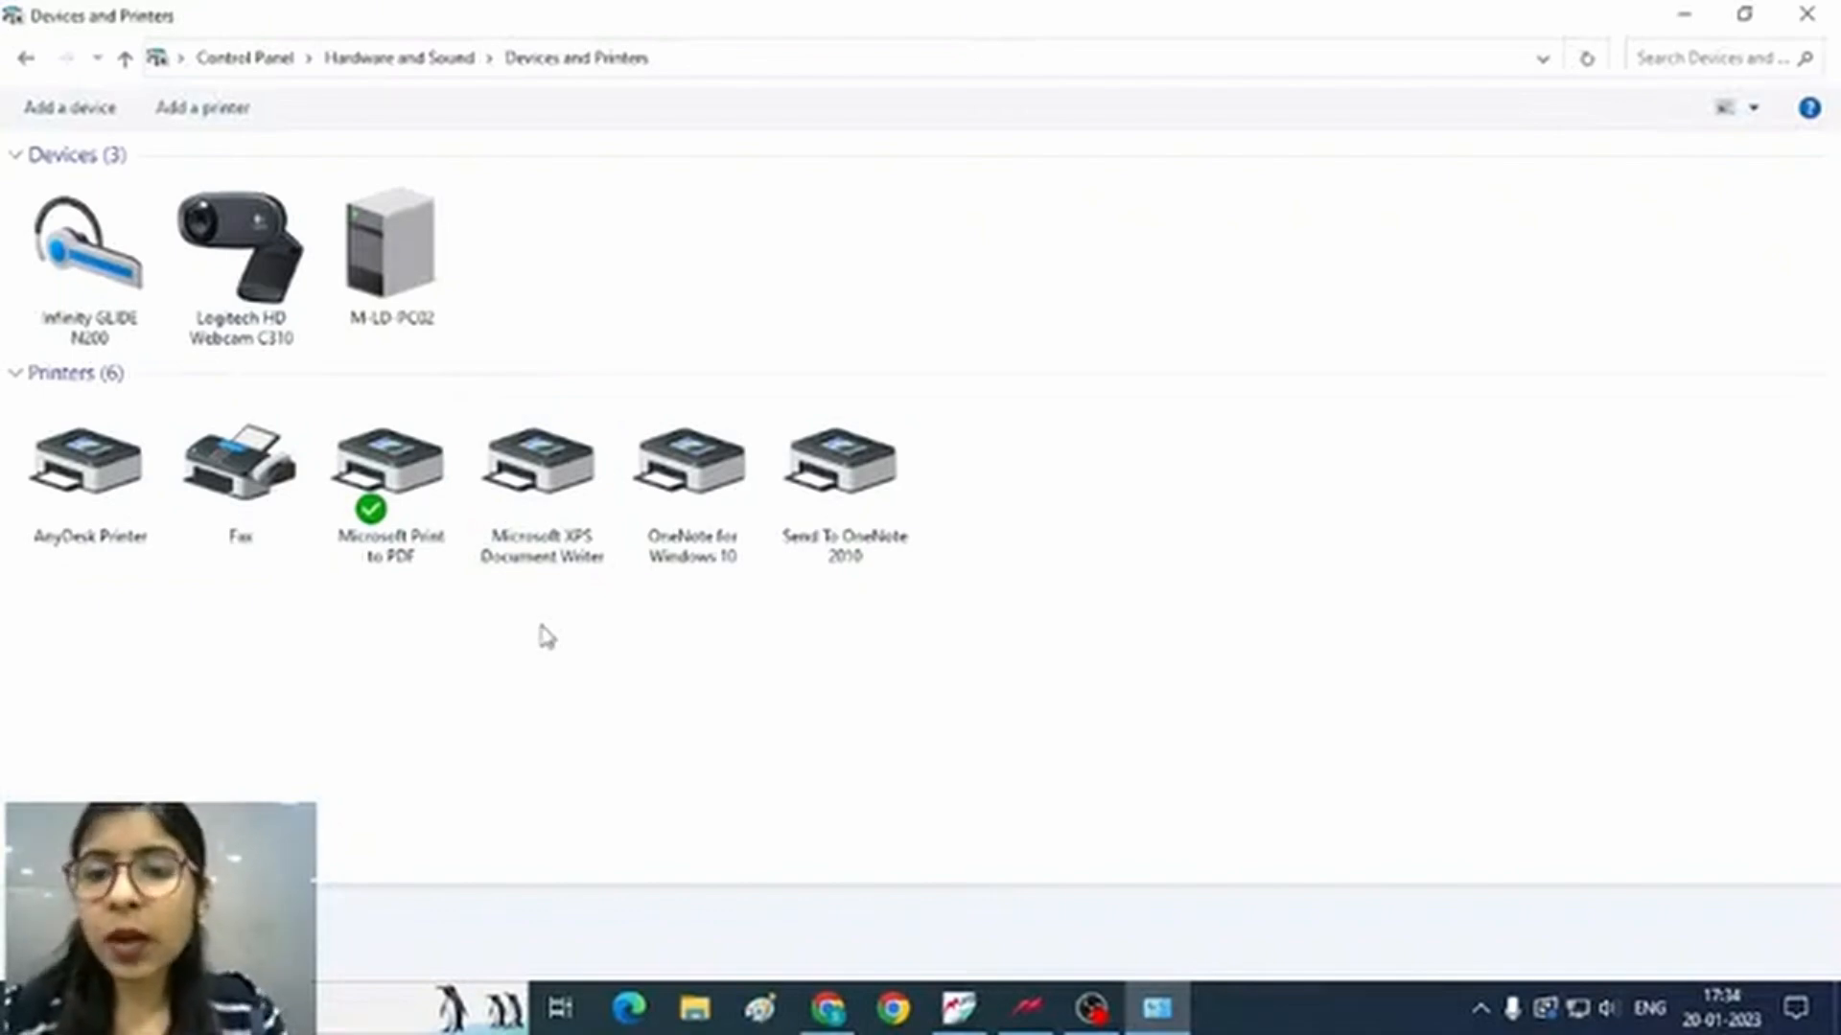
Check in the printer options whether Microsoft Print to PDF is set as the default printer
click(349, 478)
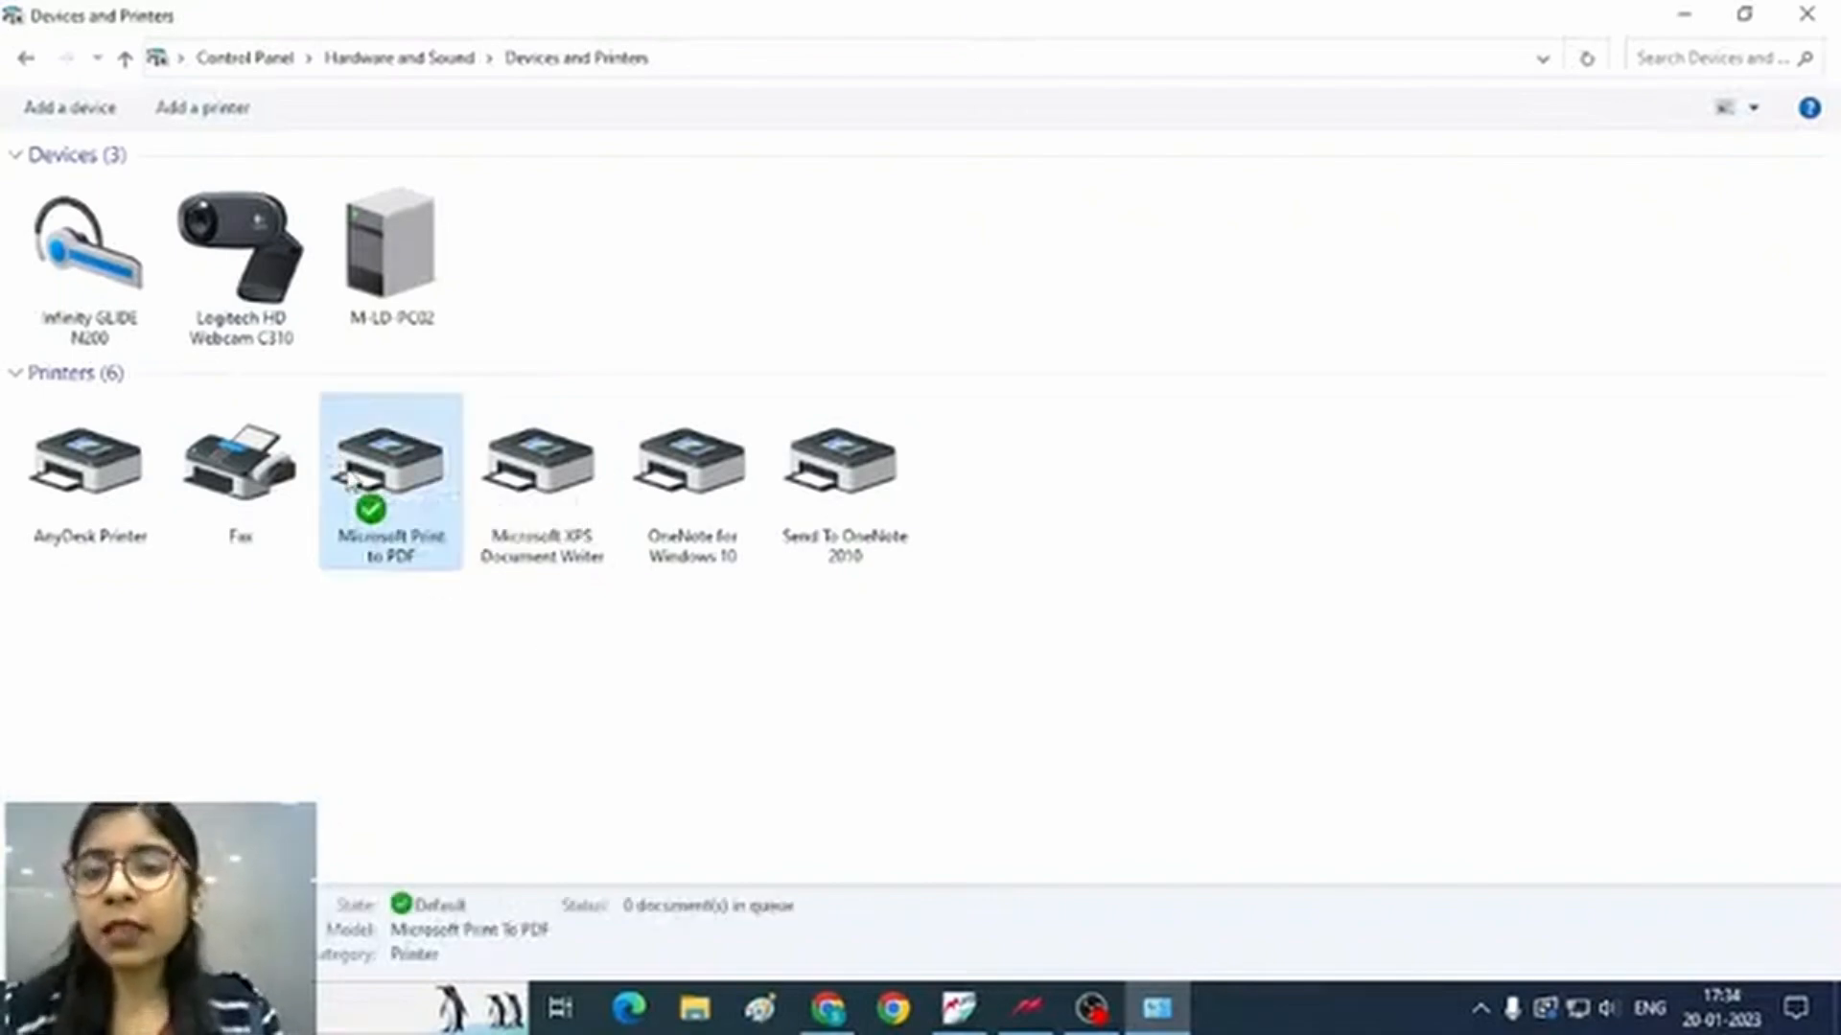
right_click(349, 478)
click(550, 410)
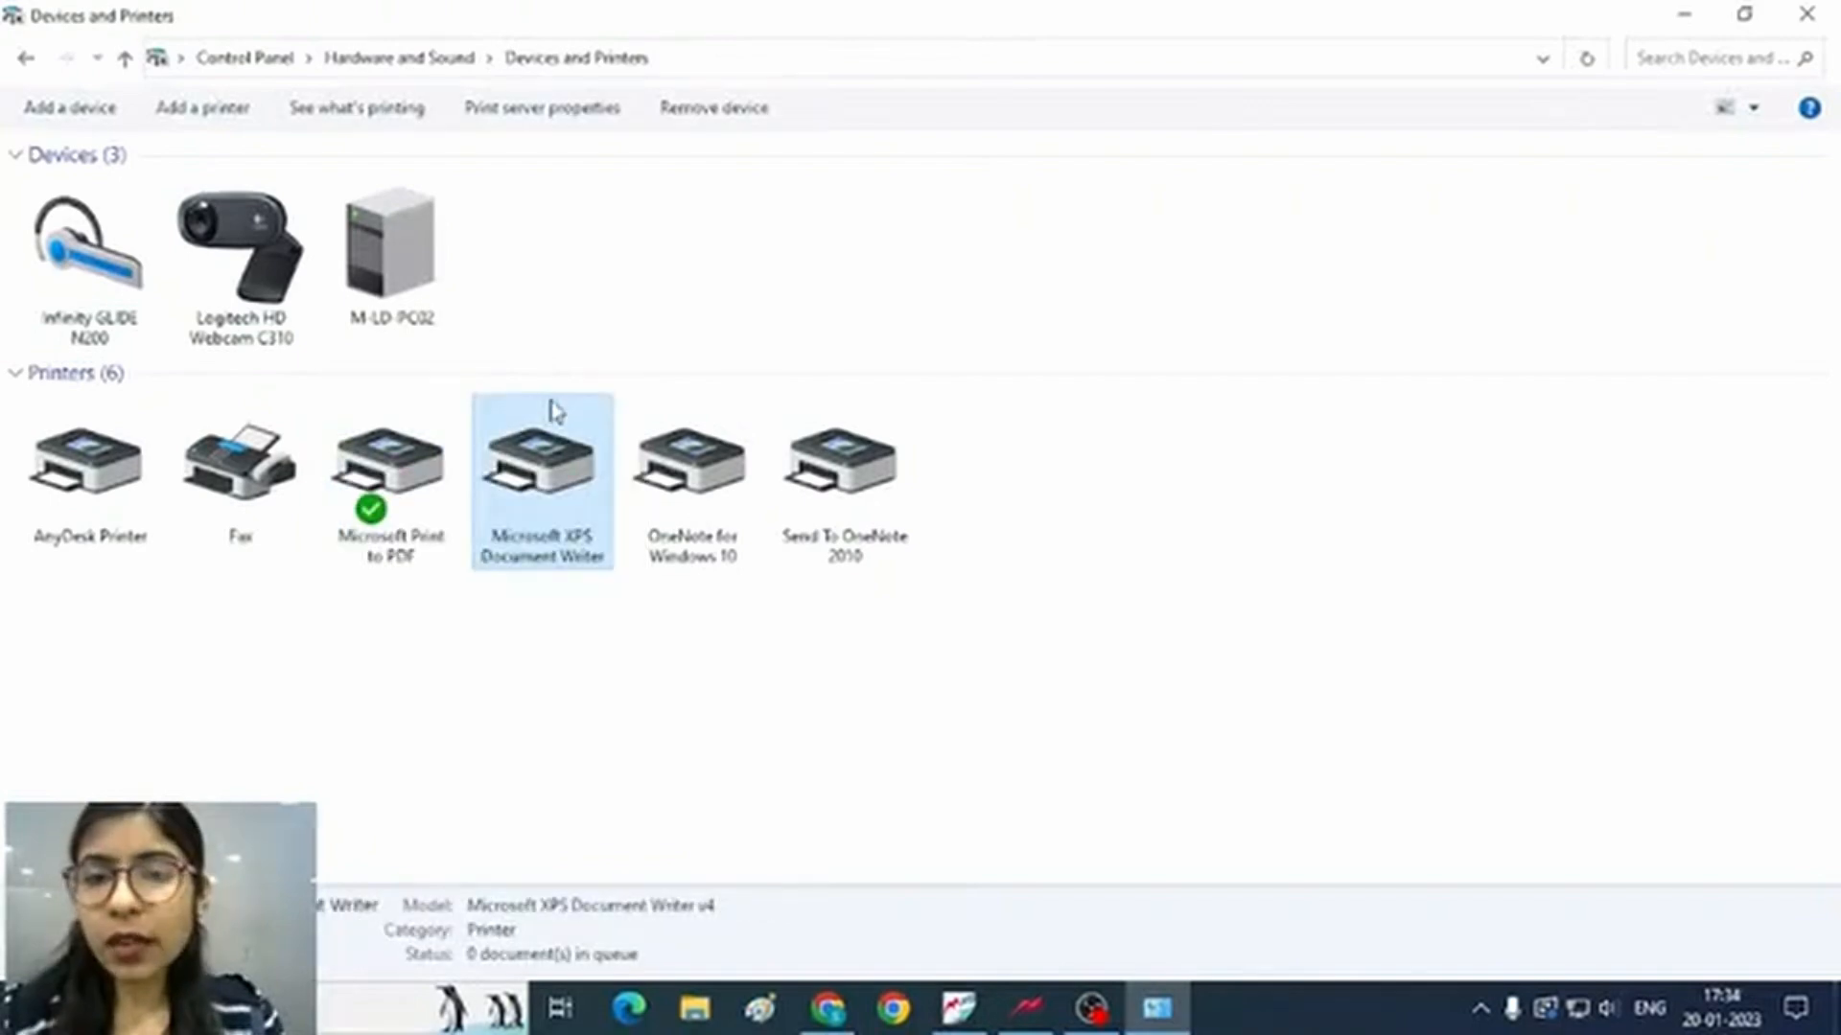
click(390, 479)
right_click(388, 475)
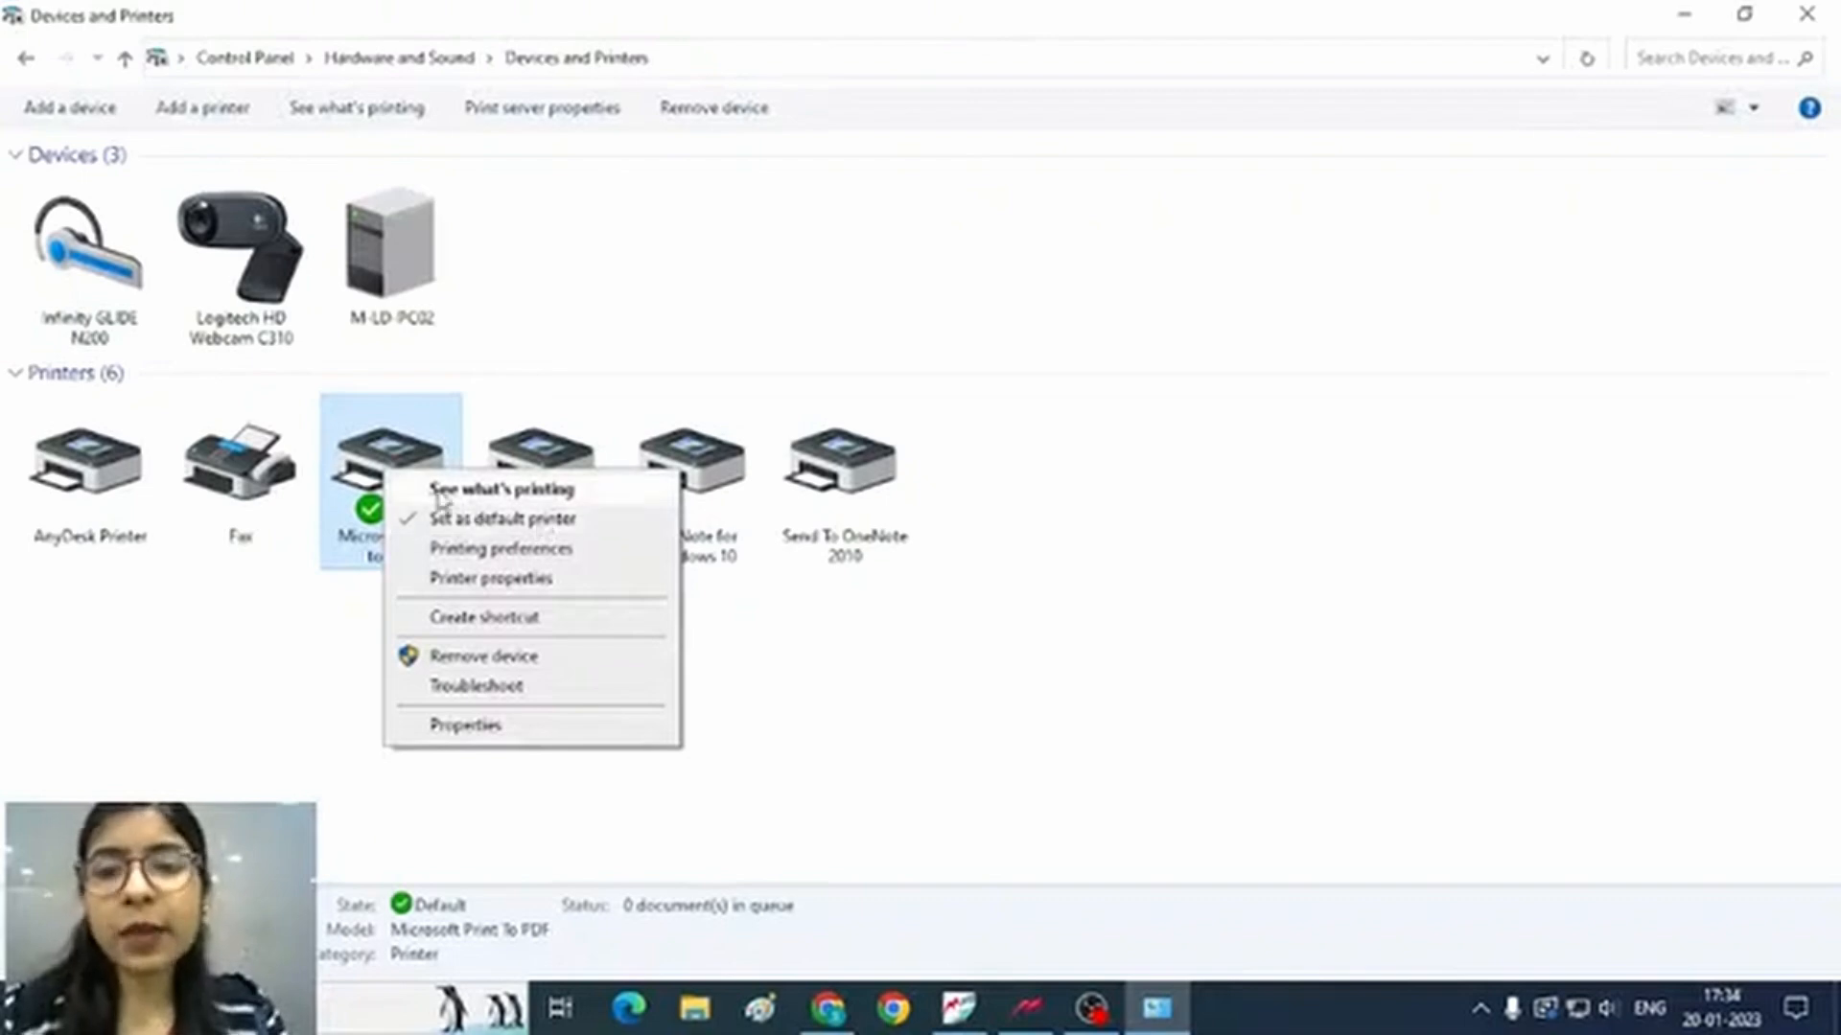
click(793, 662)
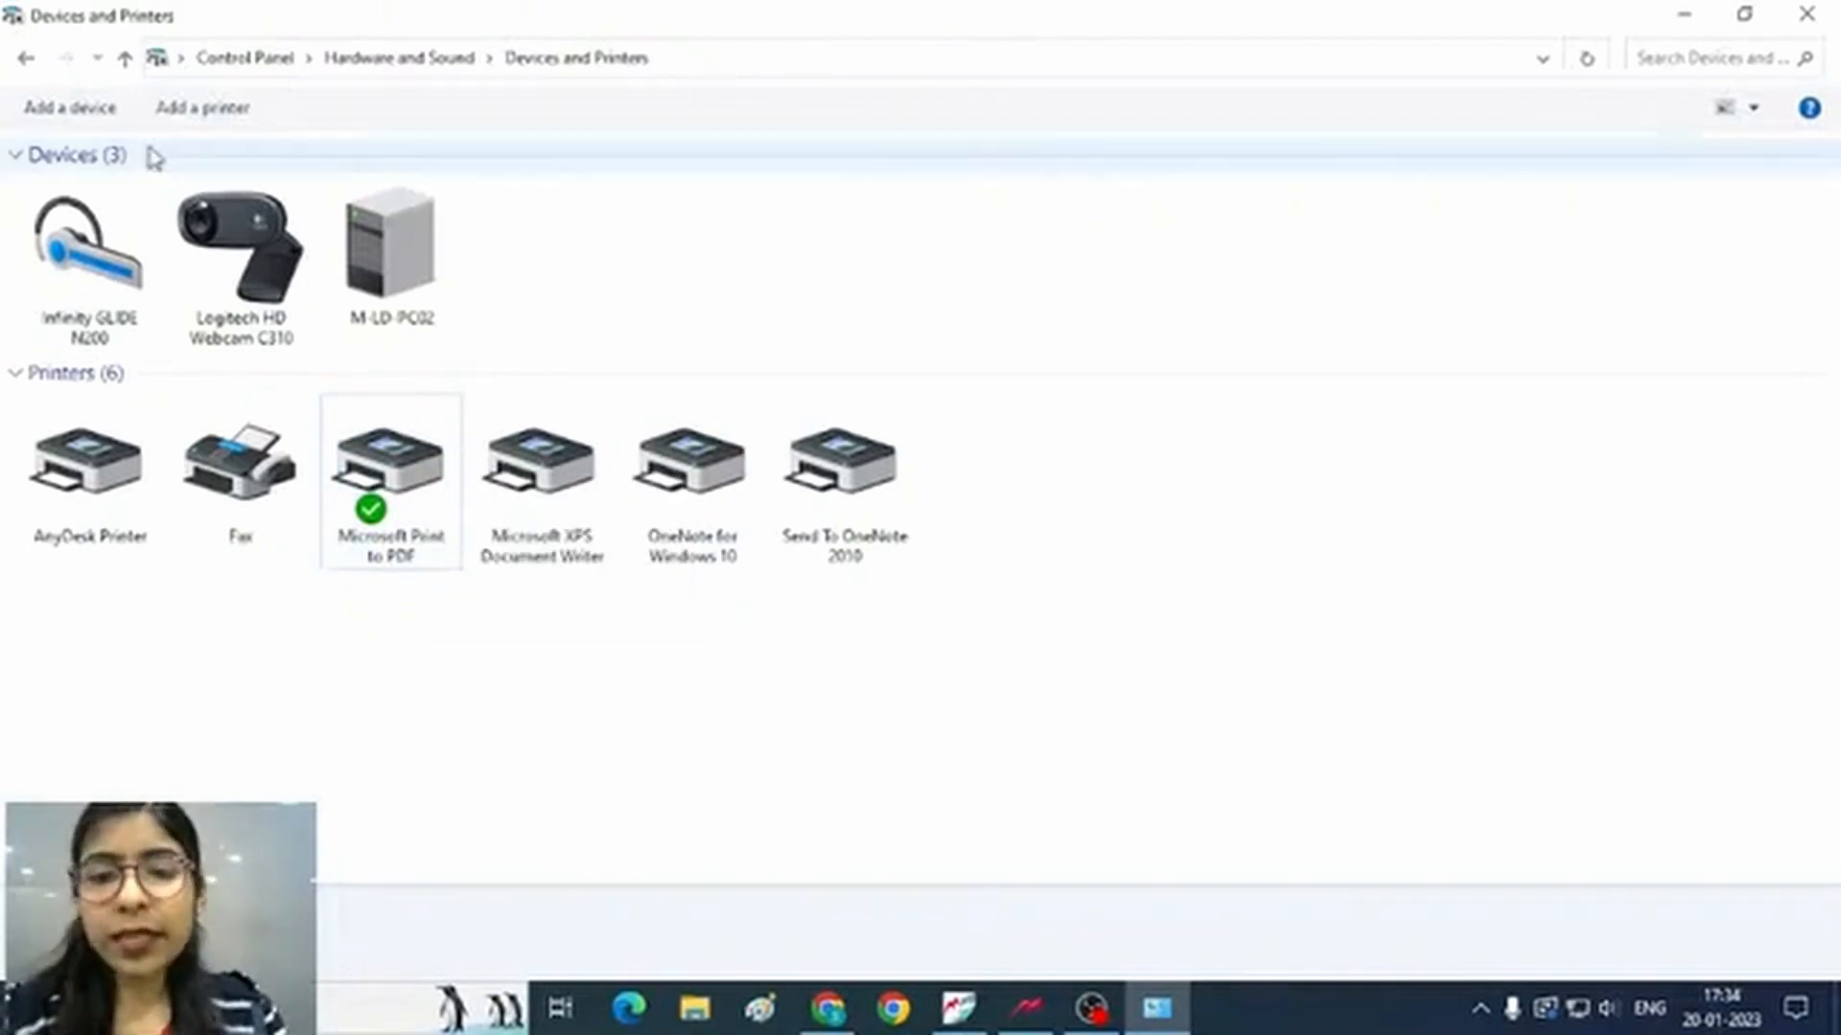
View the printer properties of Microsoft Print to PDF and close them
drag(675, 689, 383, 550)
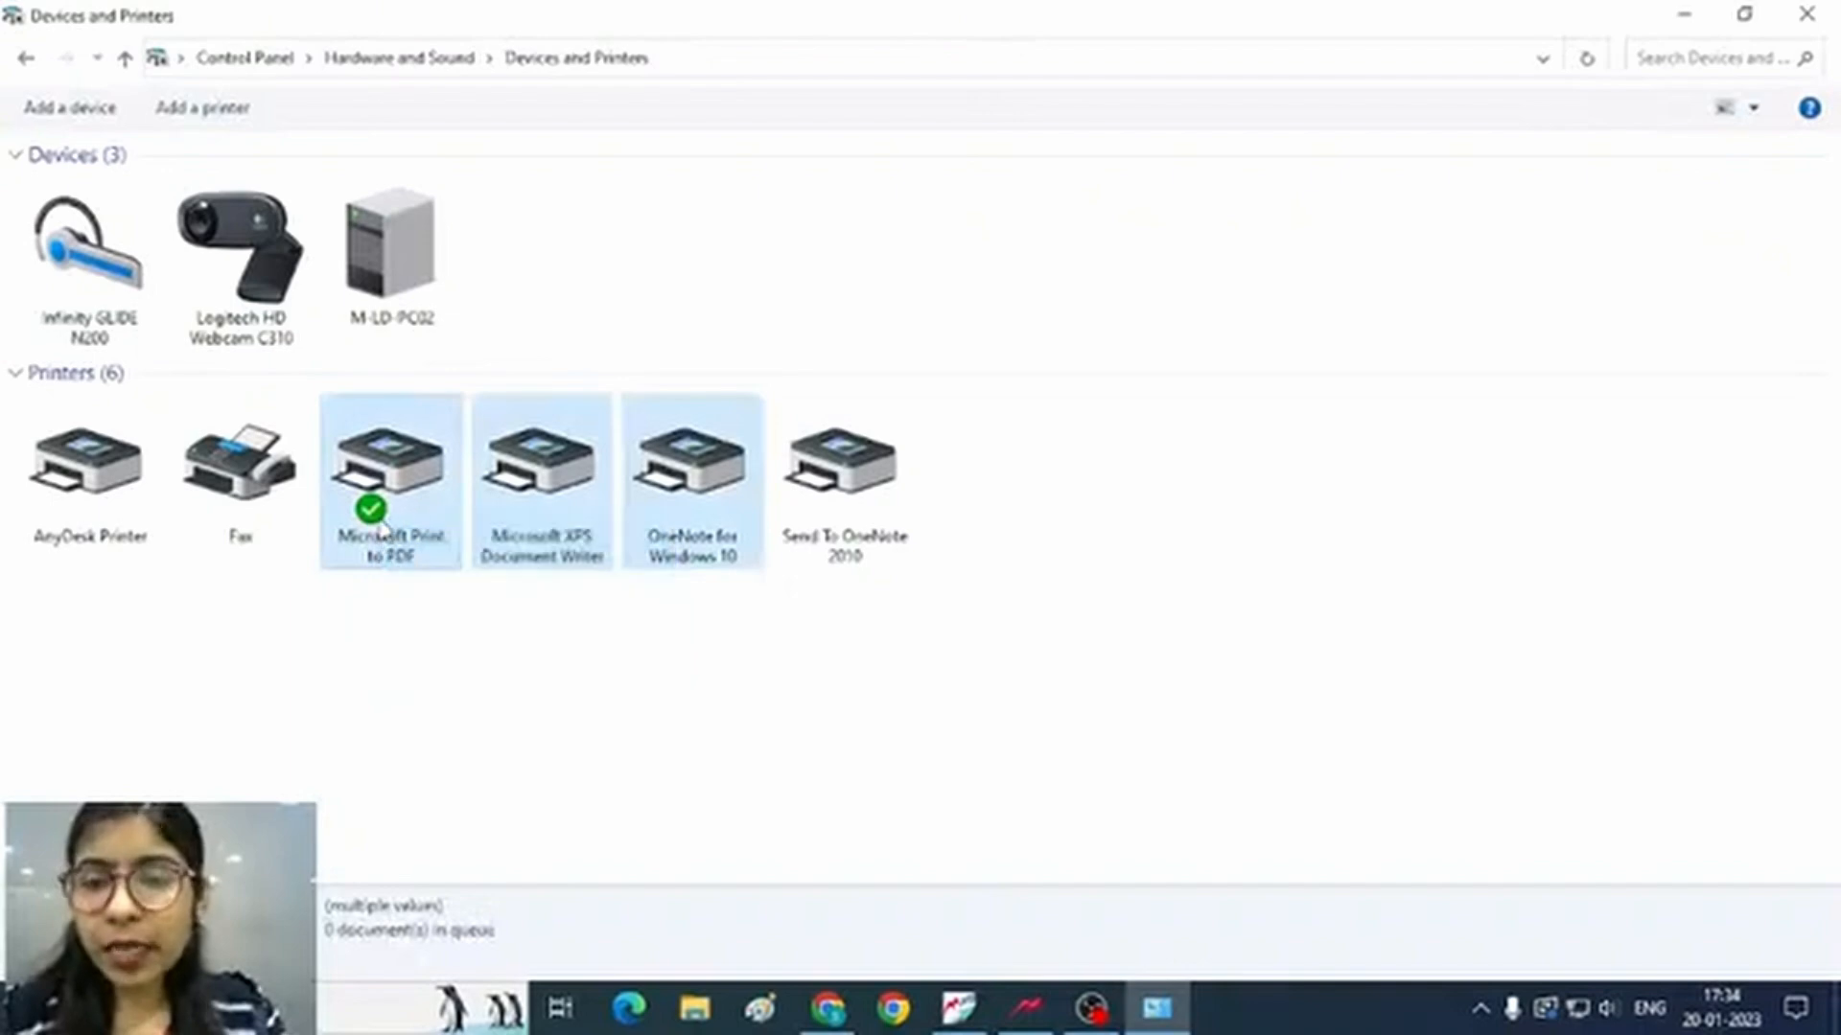
click(384, 550)
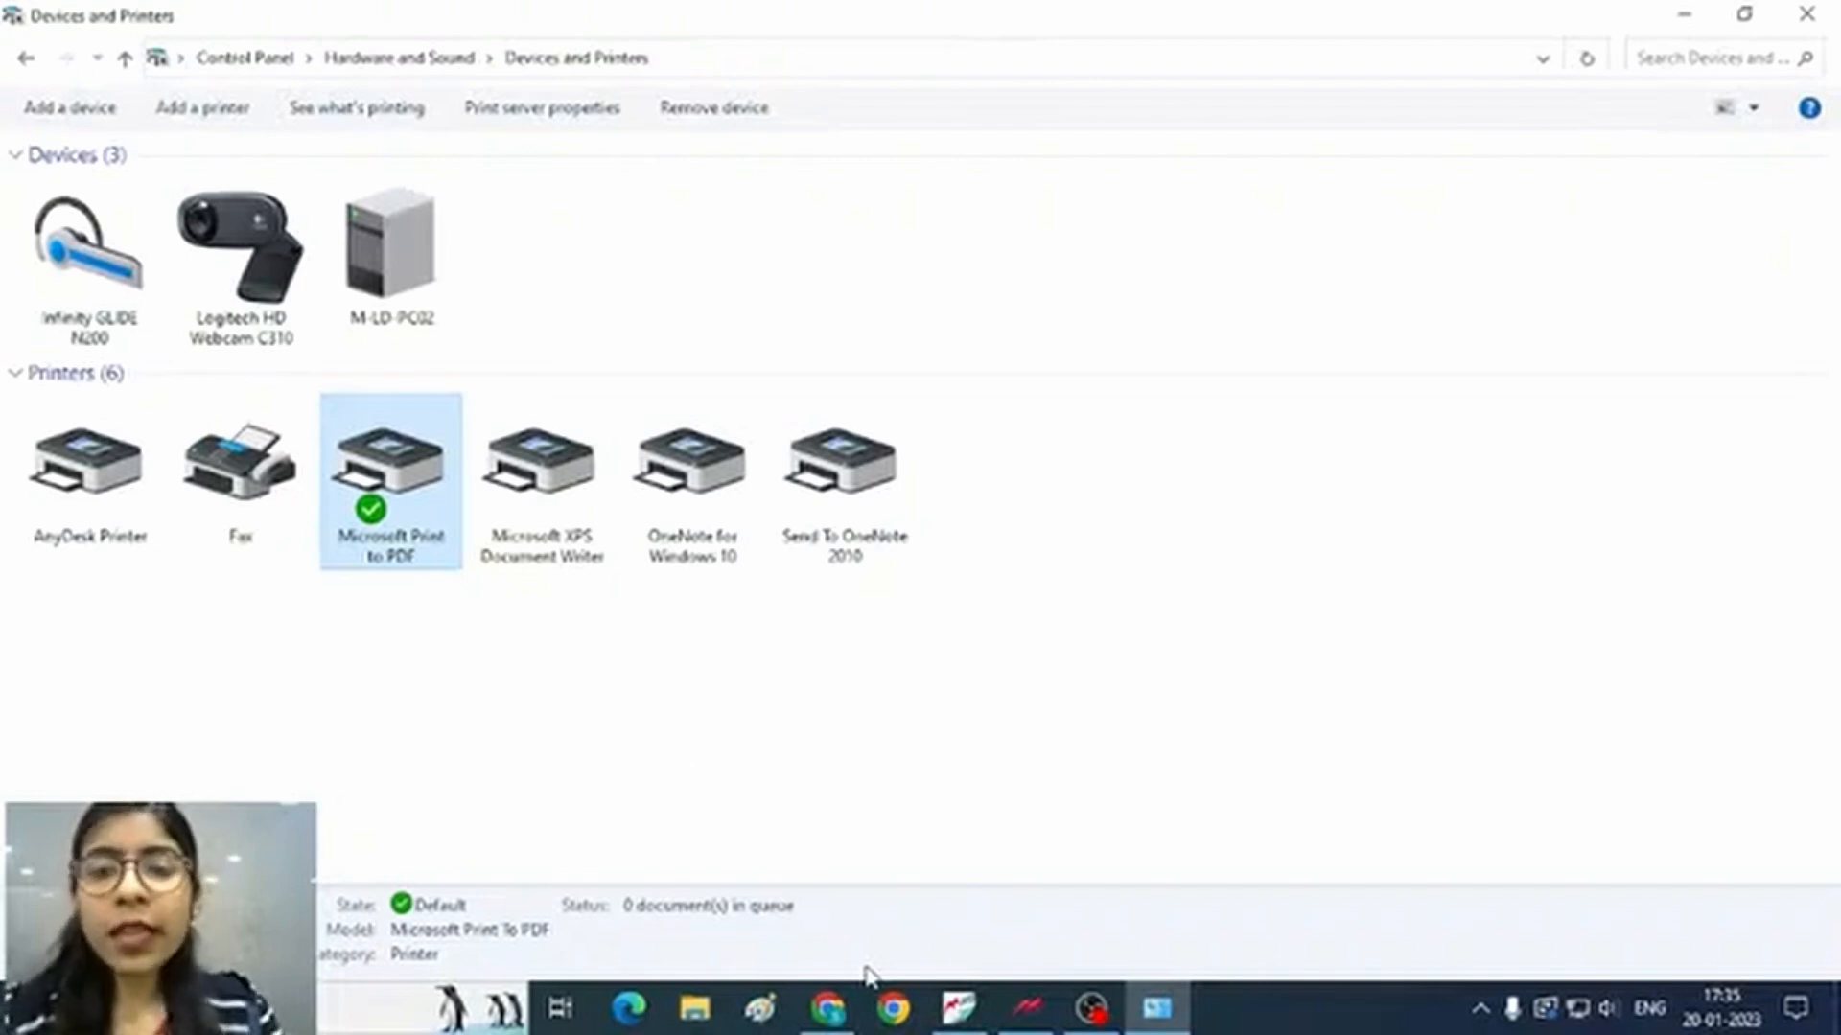
right_click(396, 511)
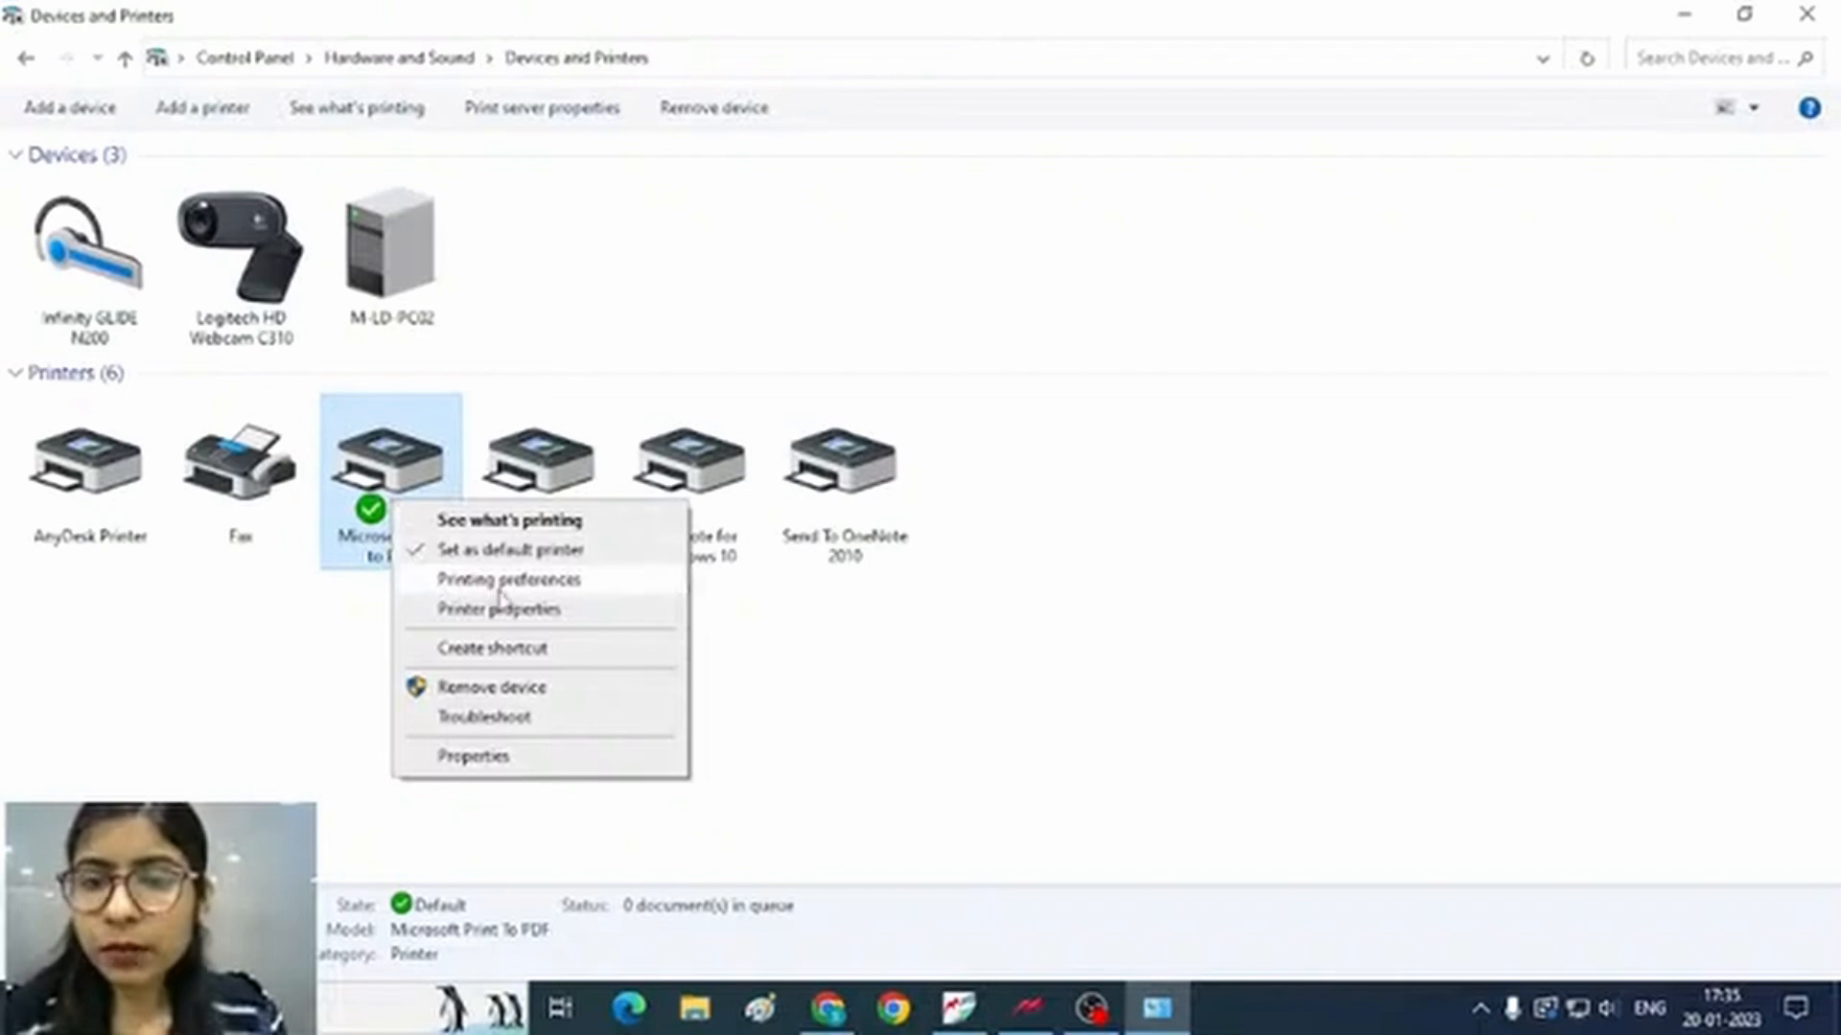
click(506, 609)
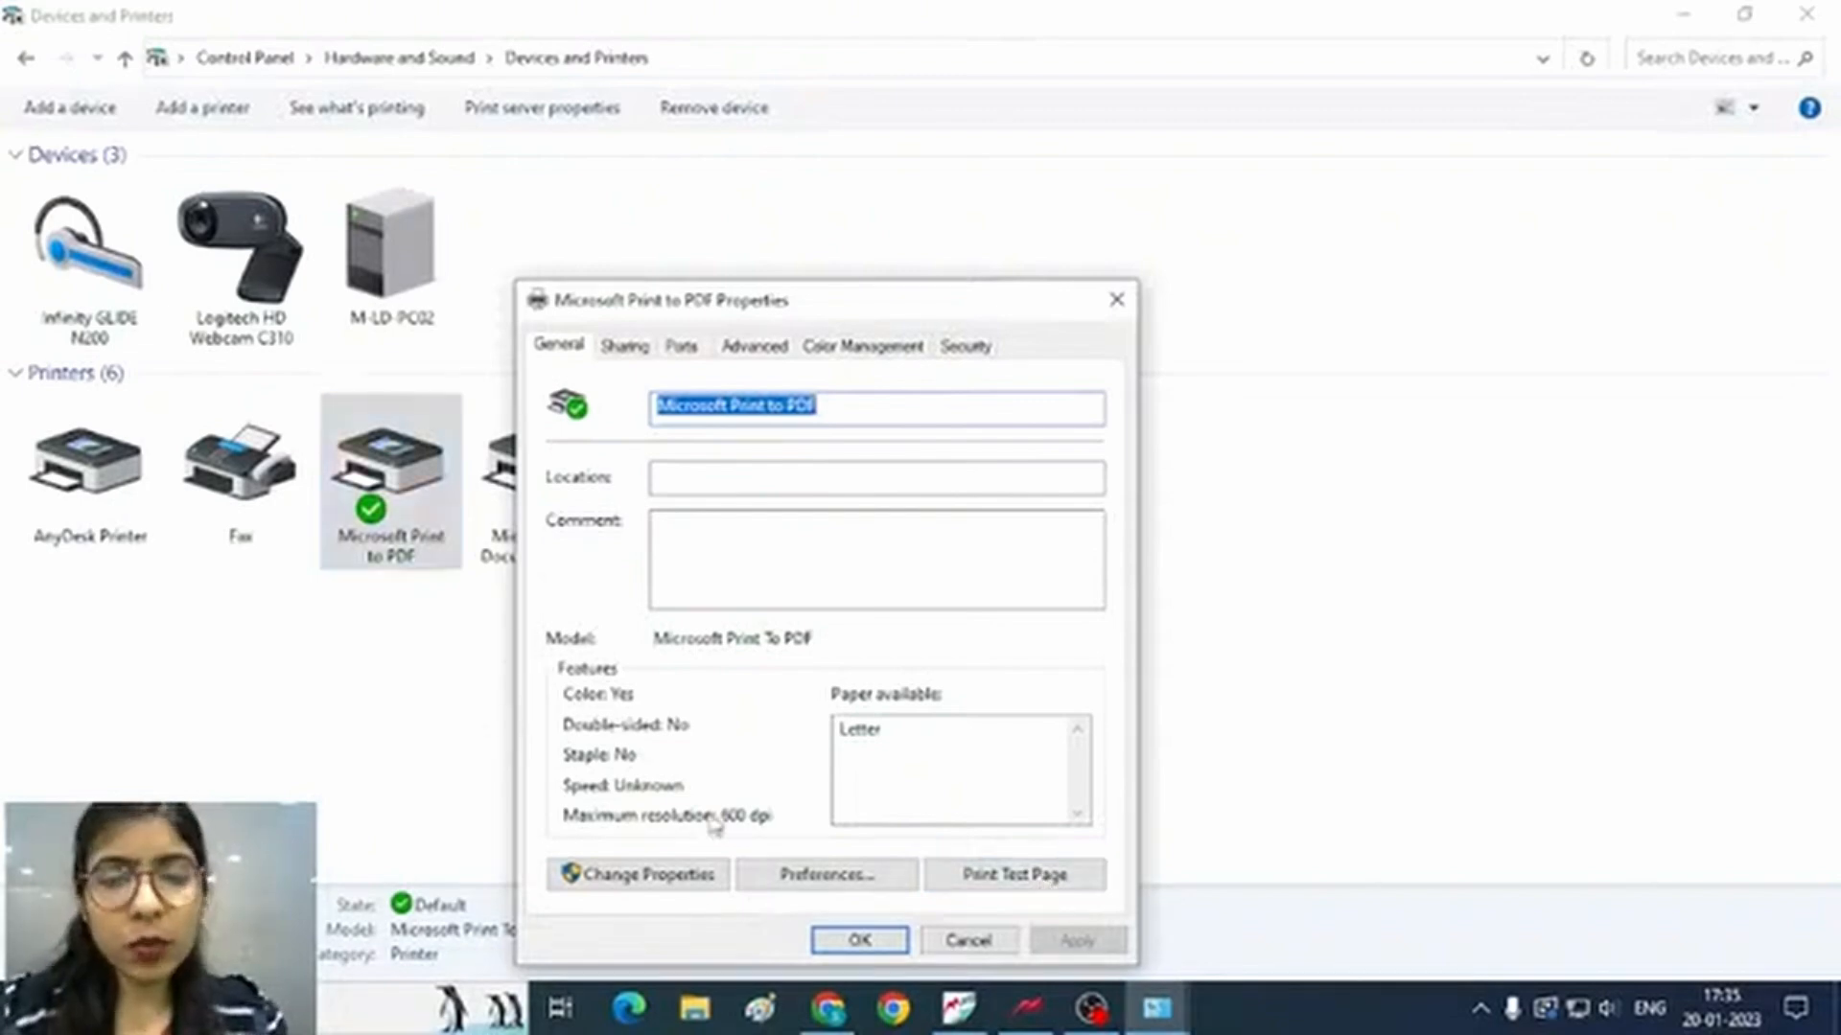
click(859, 940)
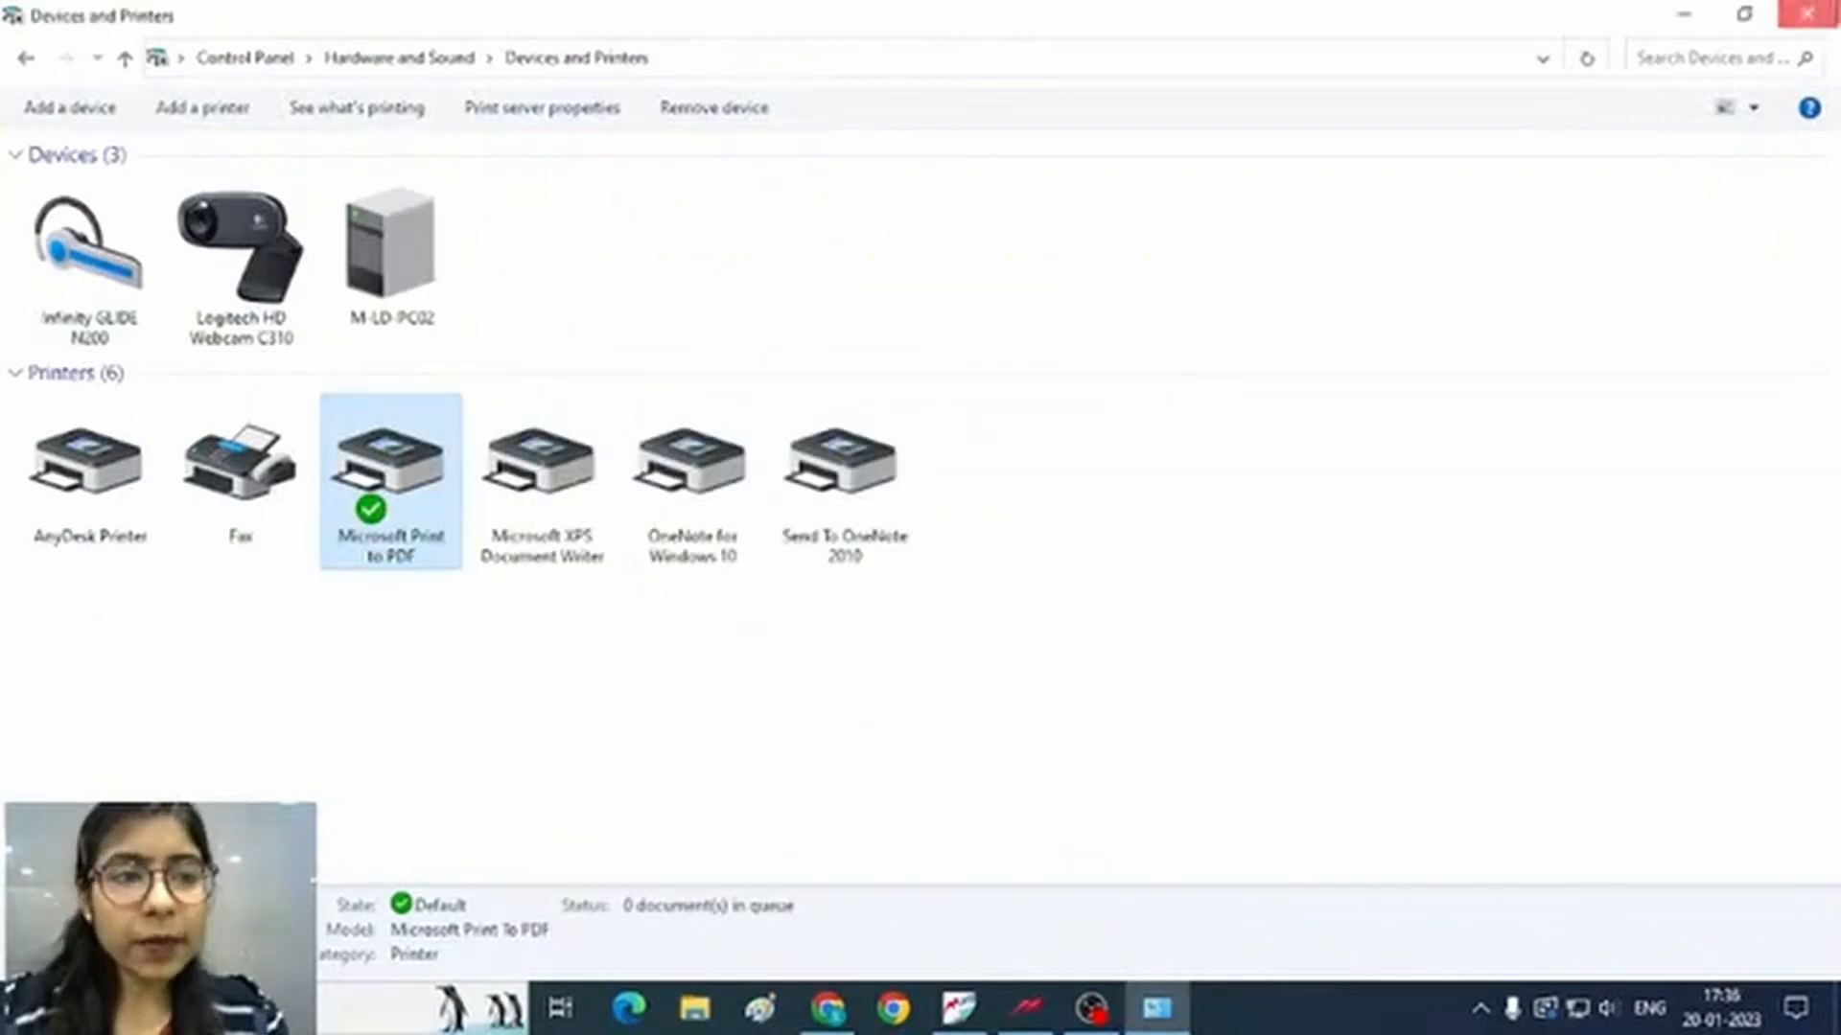
Close Devices and Printers, switch to Marg ERP 9+, and open Printer Setup from the Marg setups
click(1806, 13)
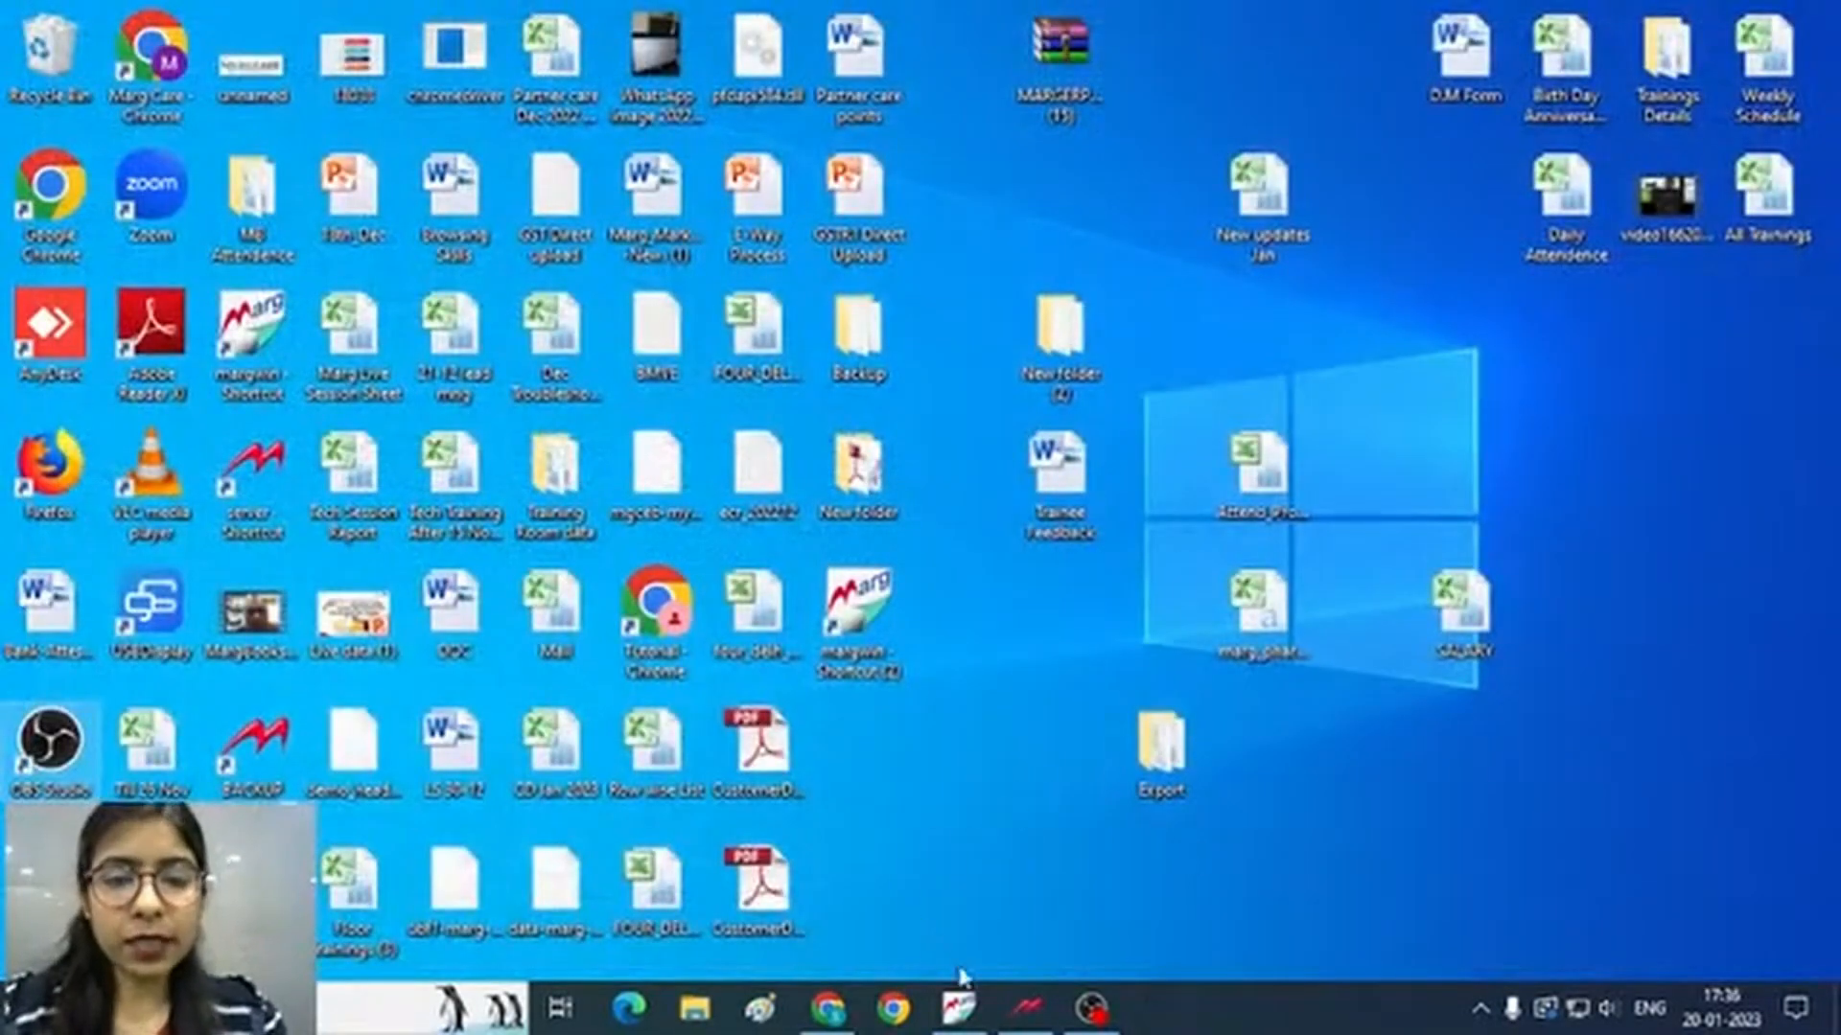
click(959, 1004)
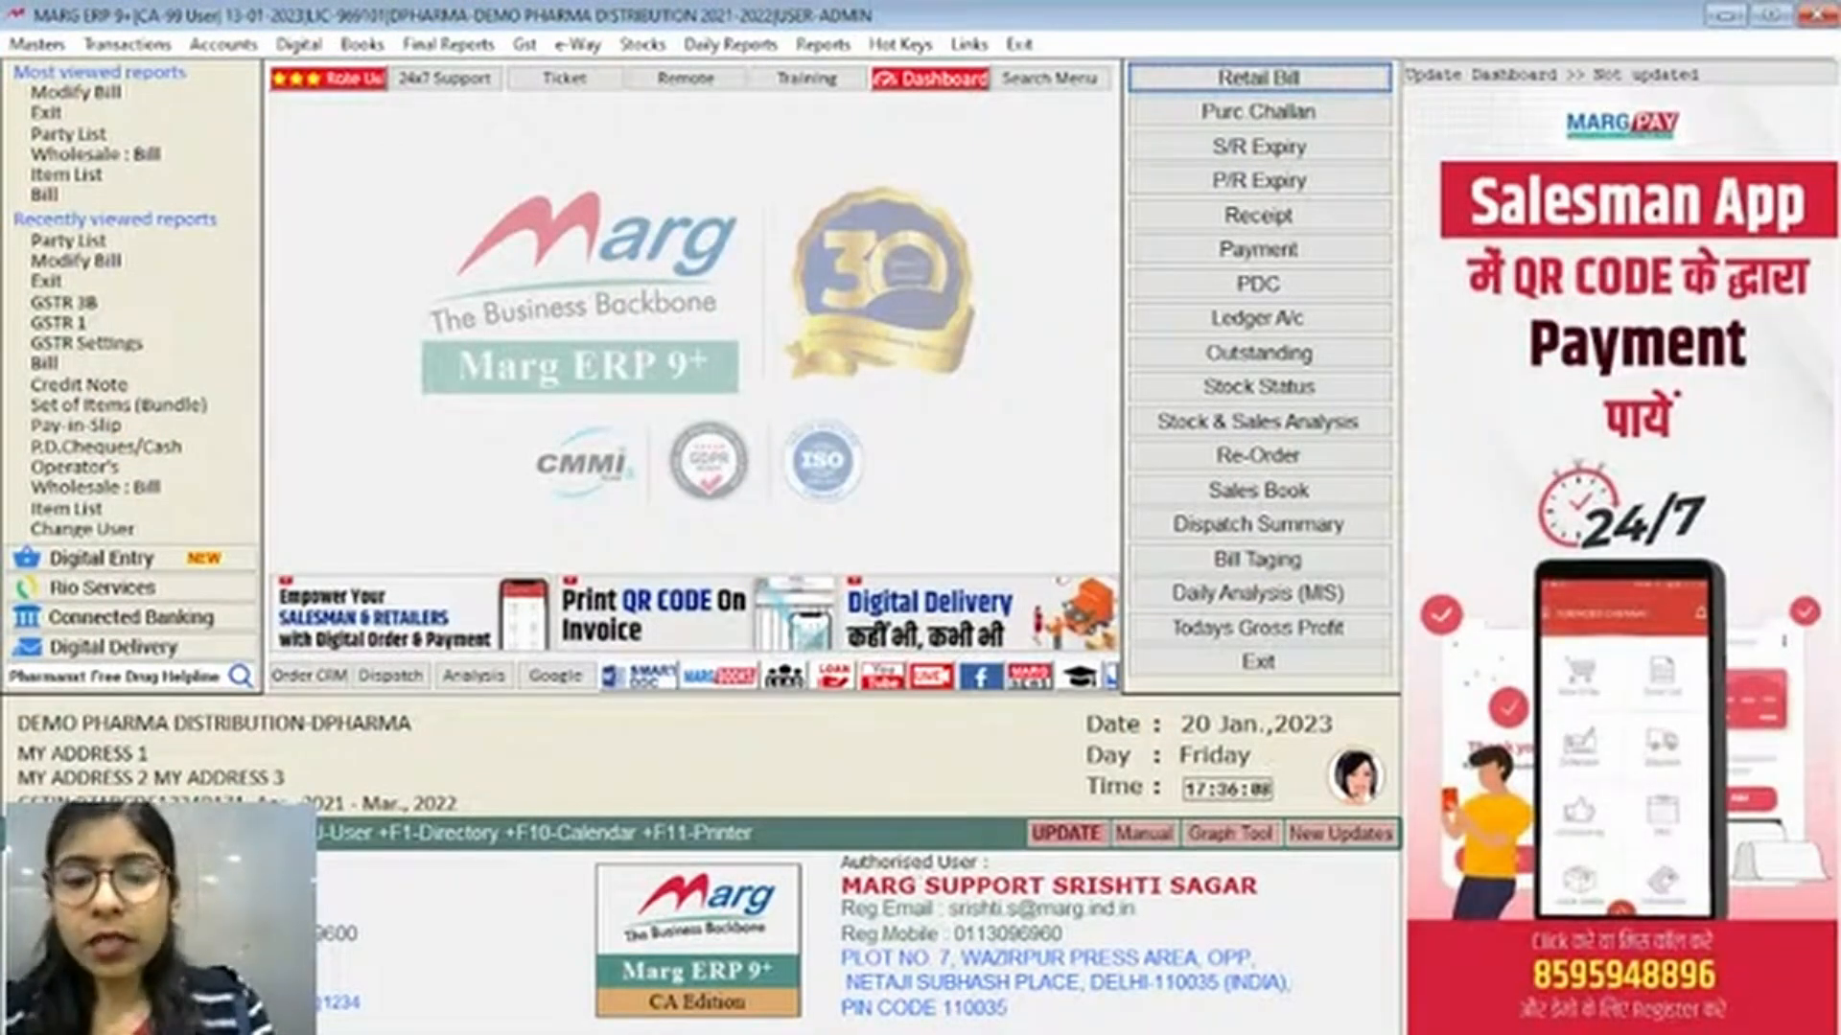
key(alt+m)
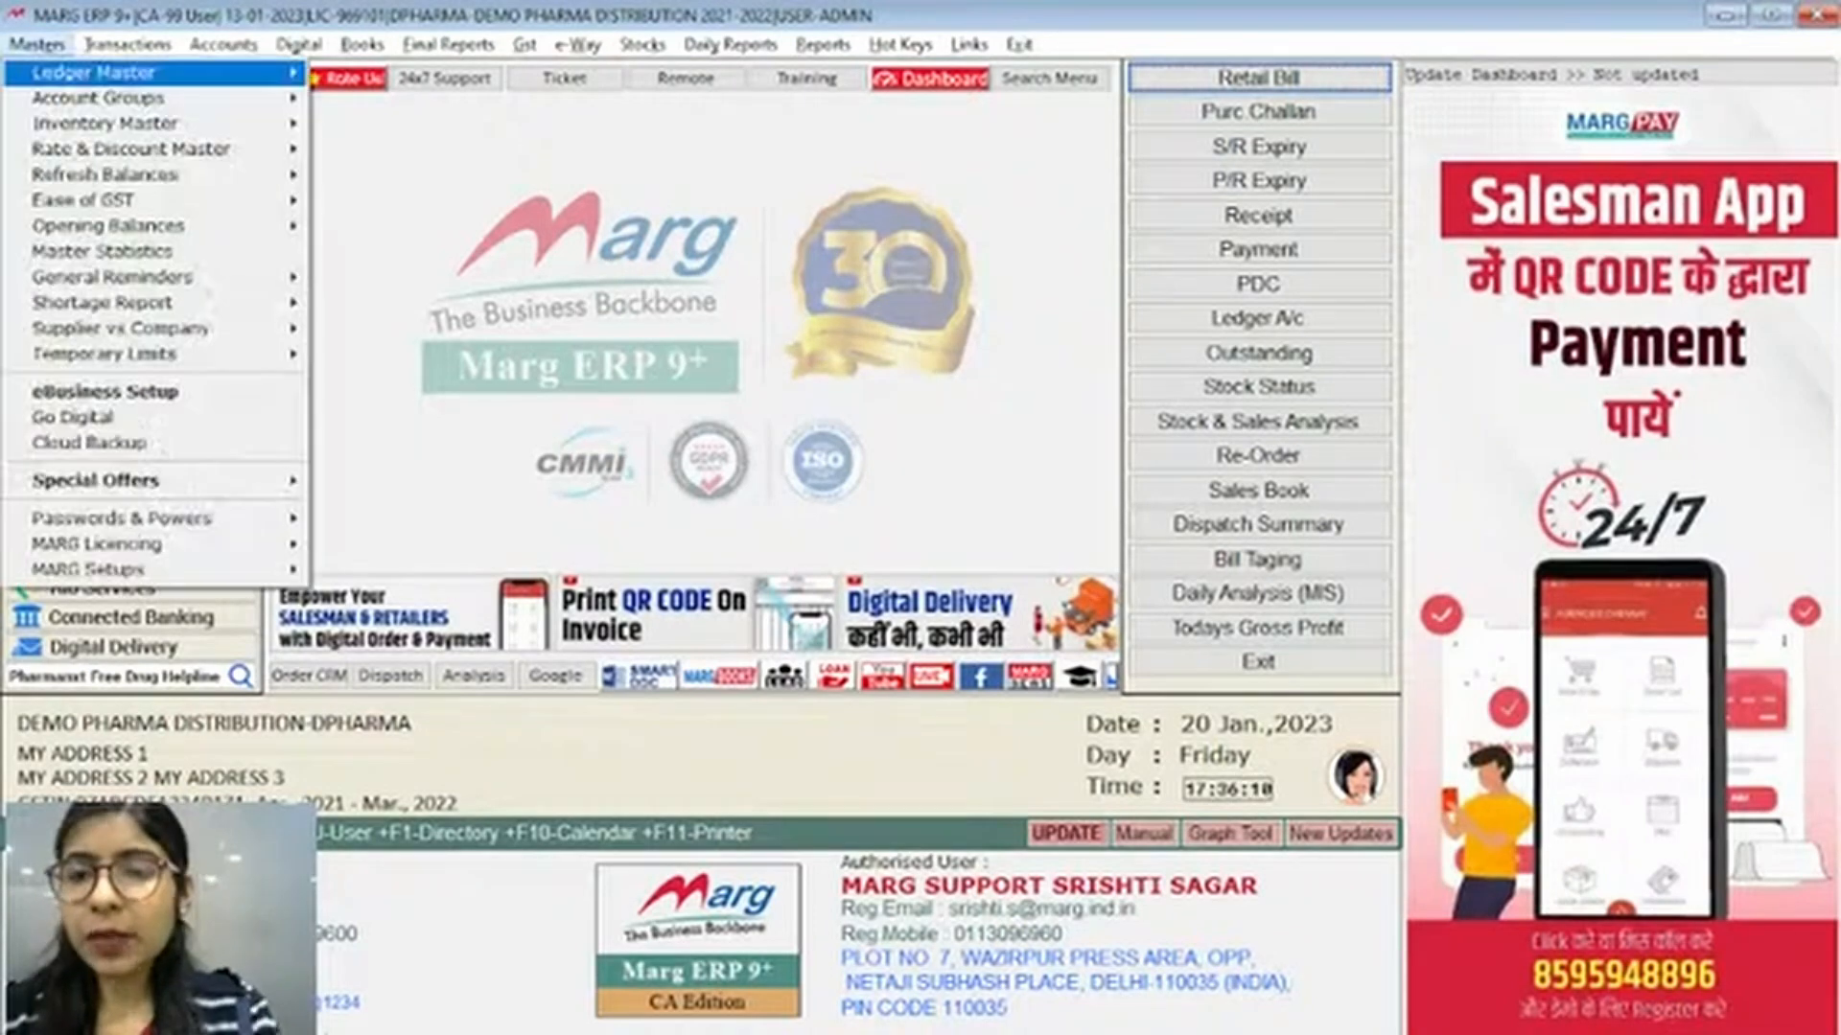
key(Up)
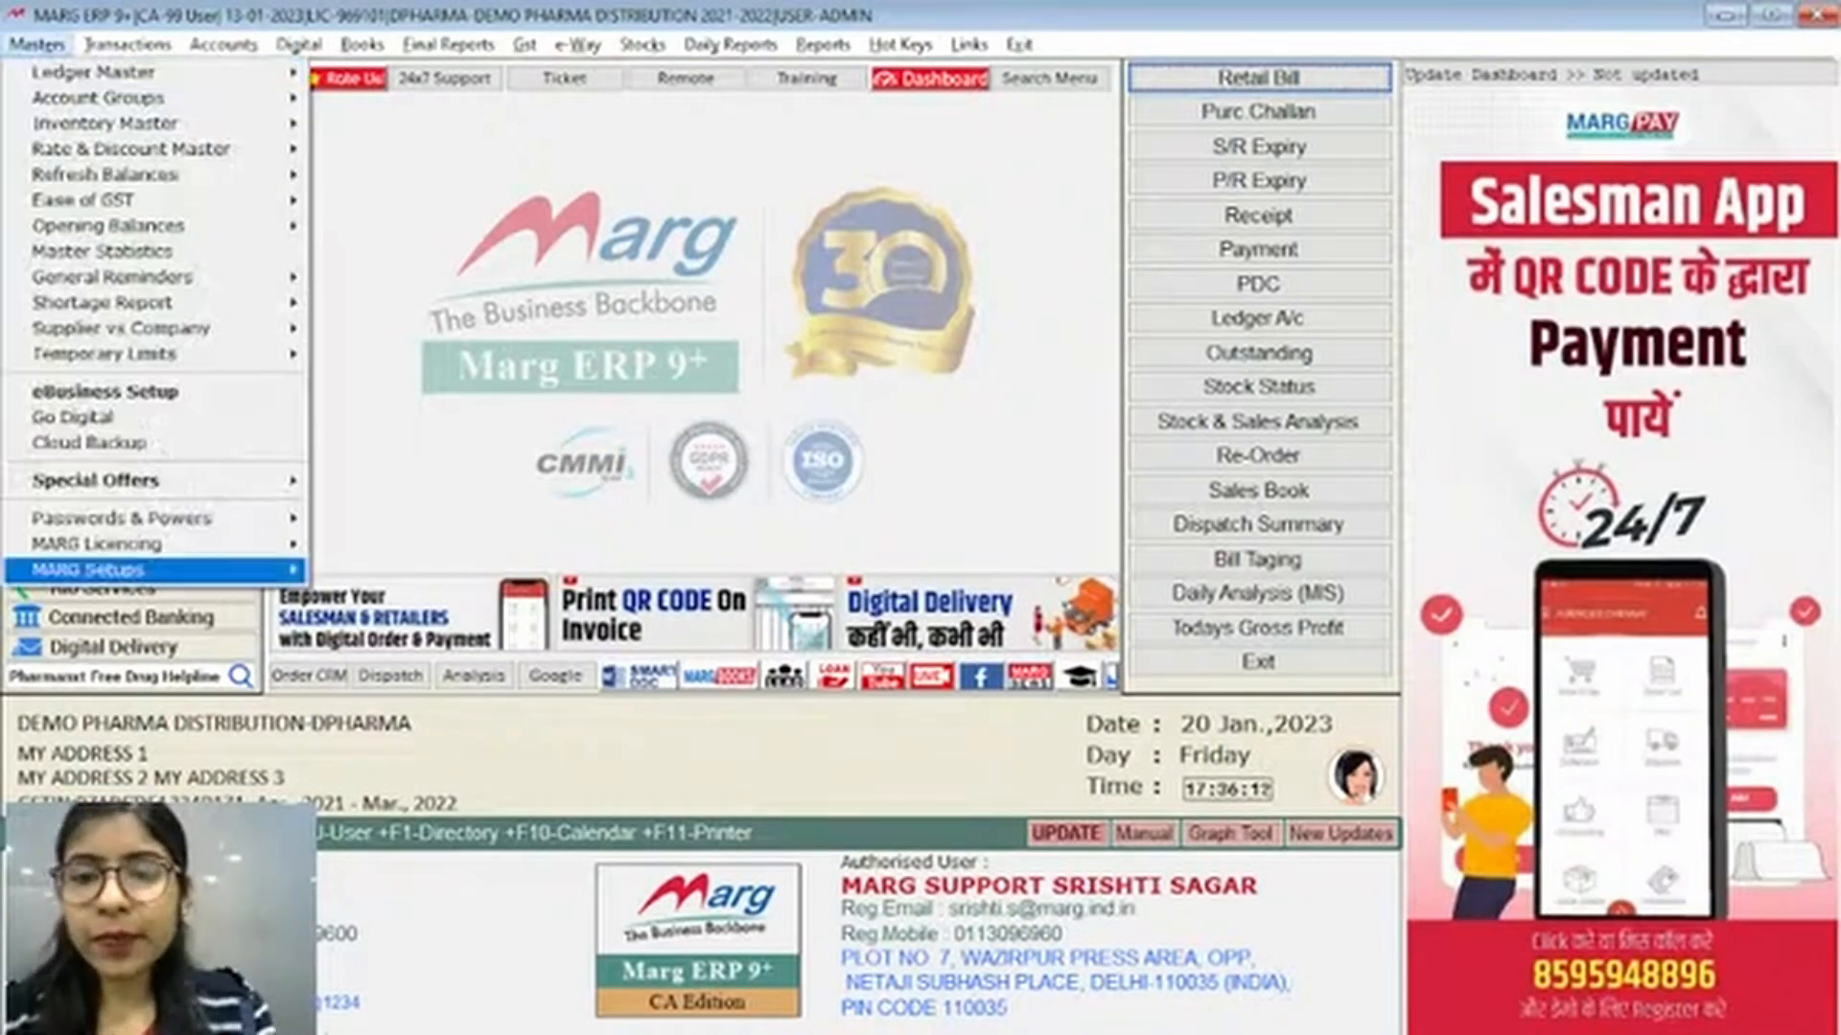
key(Right)
key(Down)
key(Down)
key(Down)
key(Down)
key(Down)
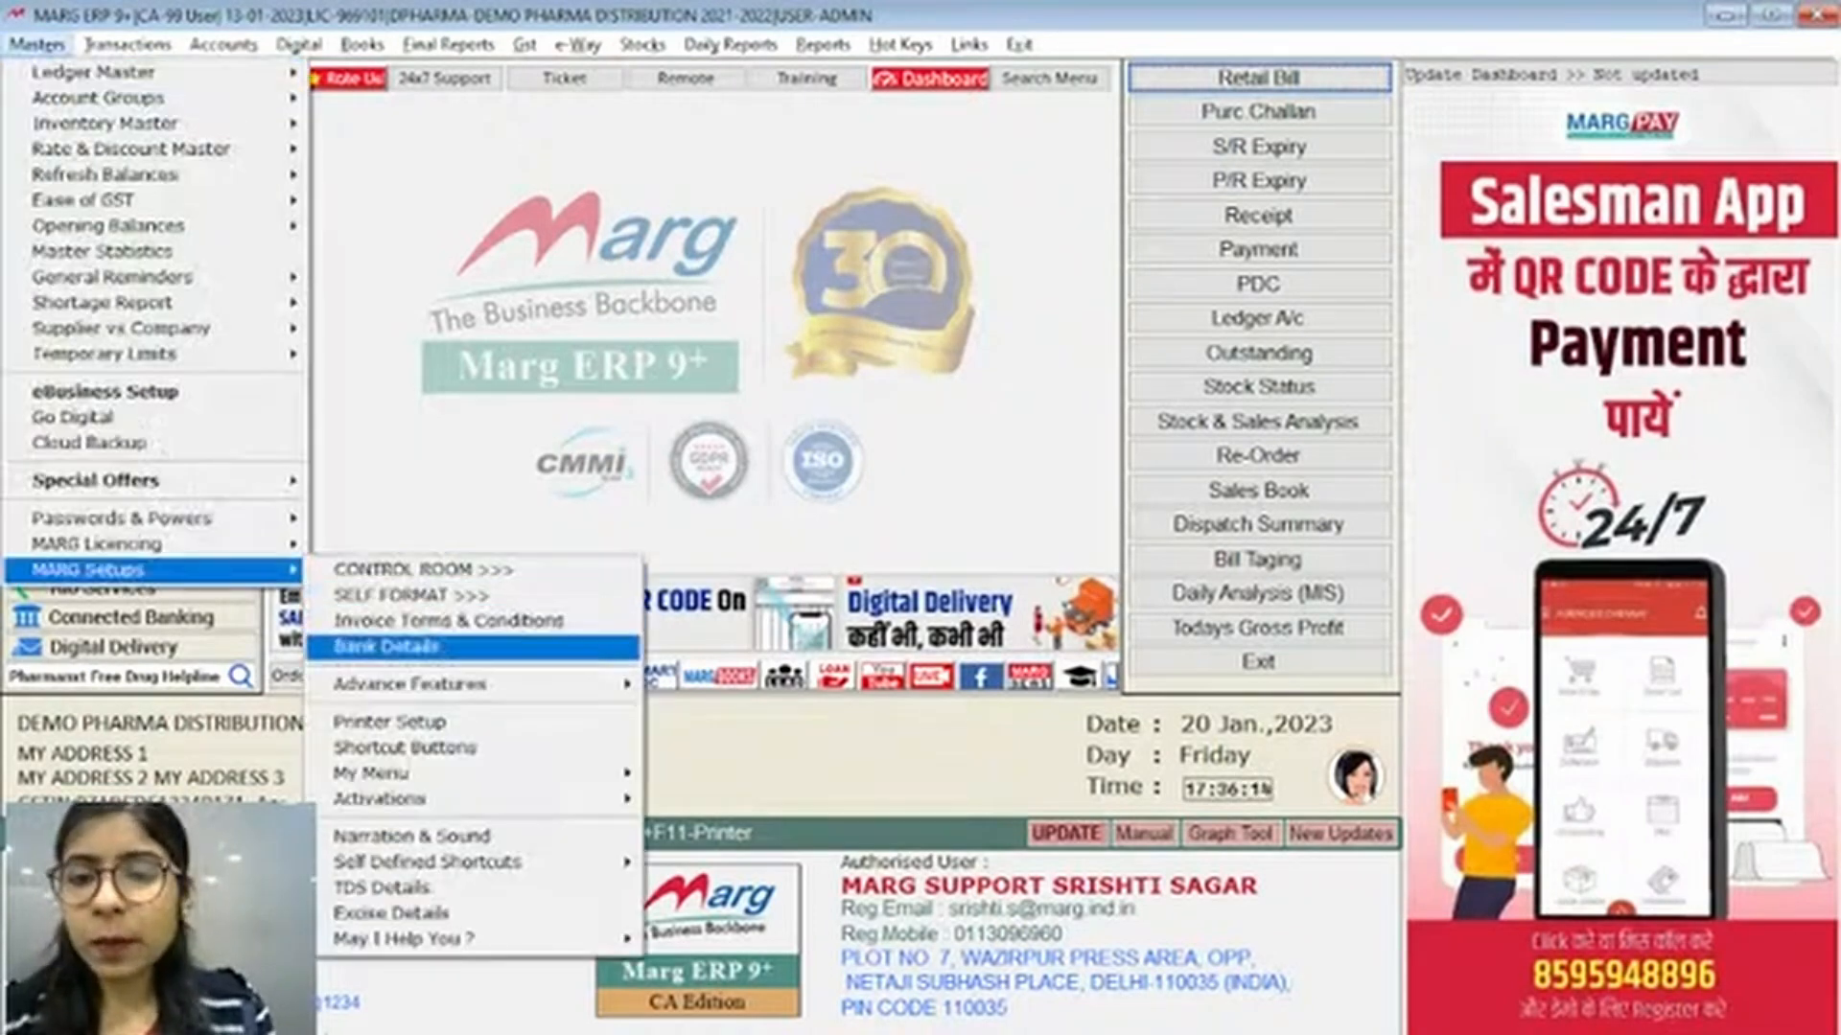
key(Return)
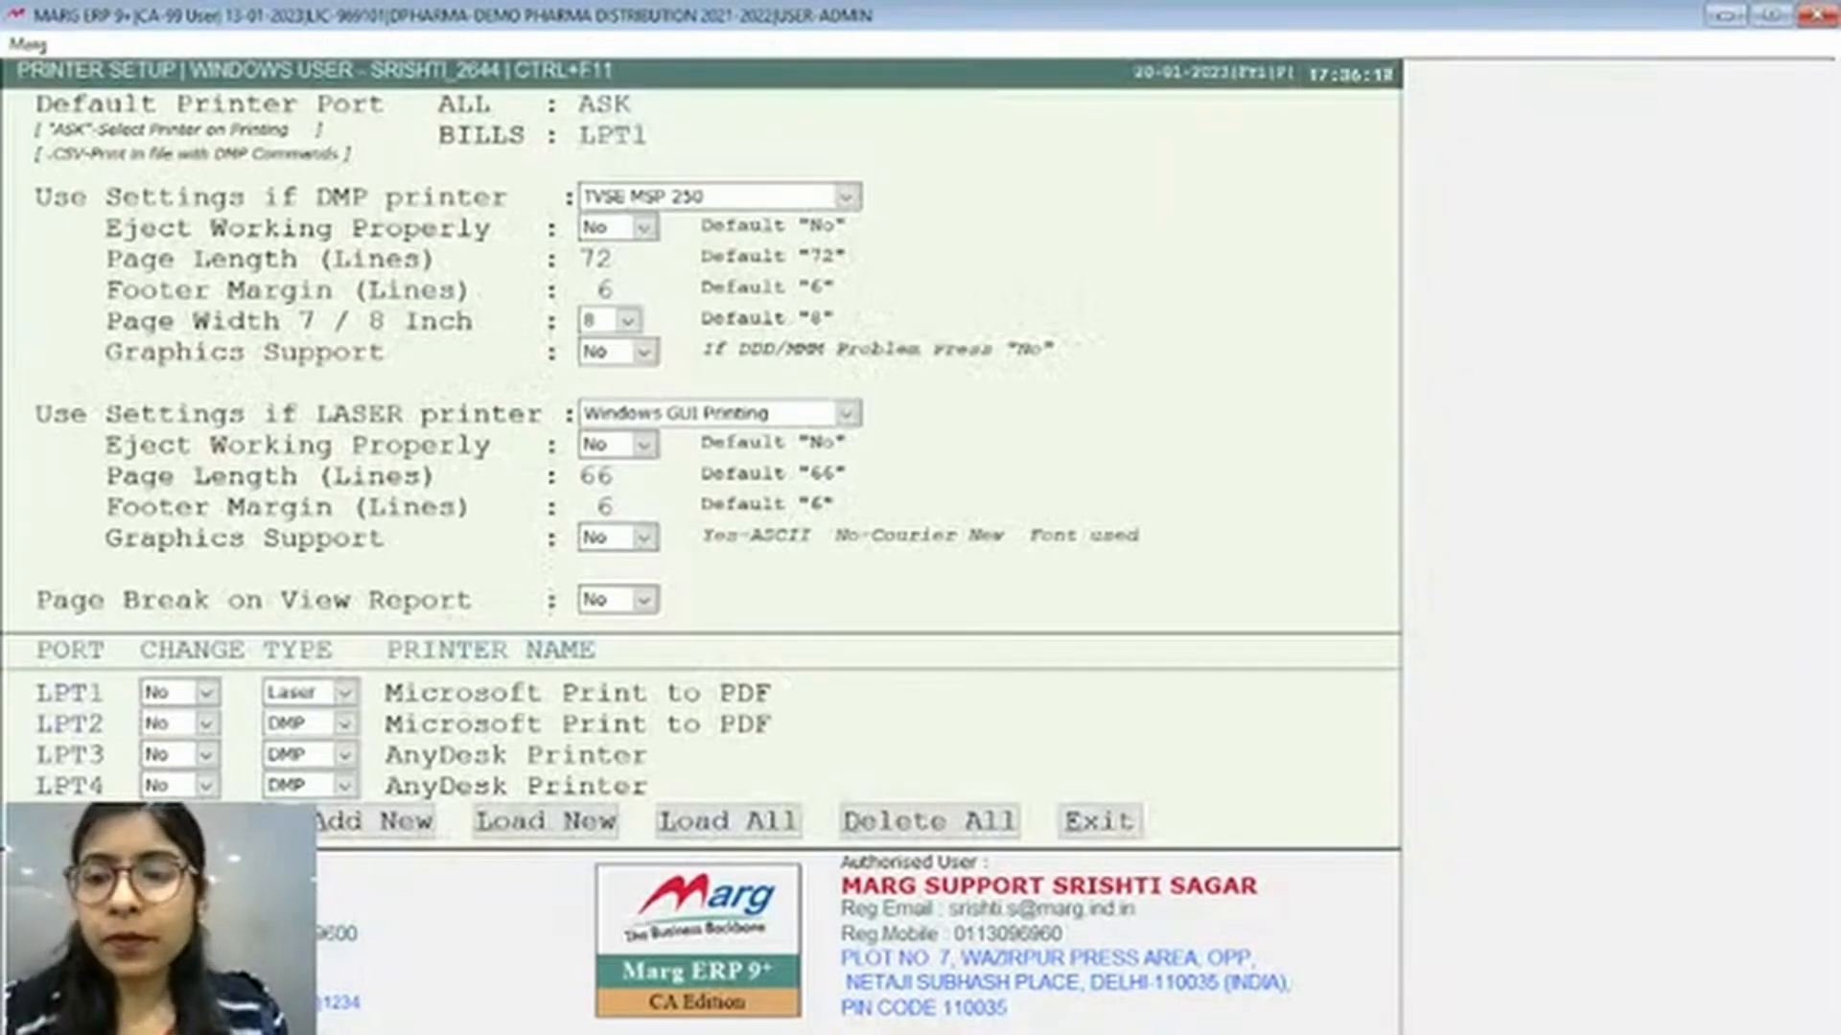
Start modifying the printer setup and review the default printer ports for all documents and for bills
key(Return)
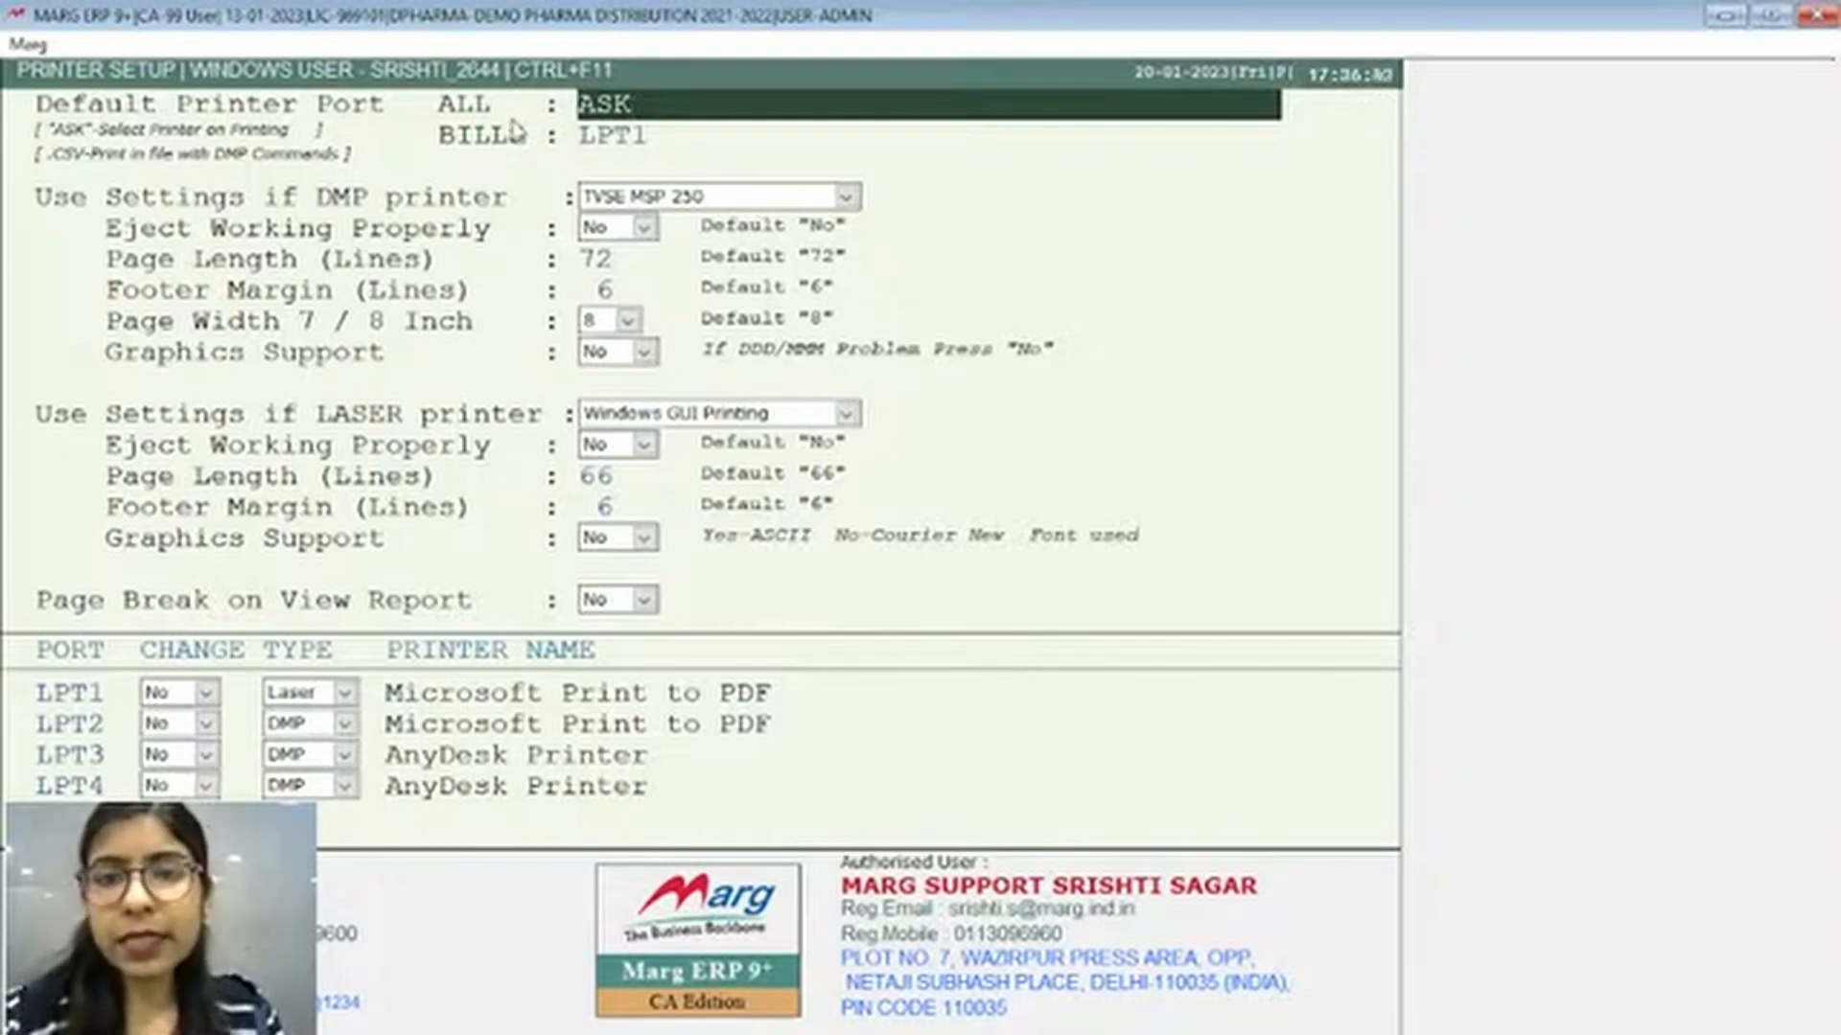
click(639, 135)
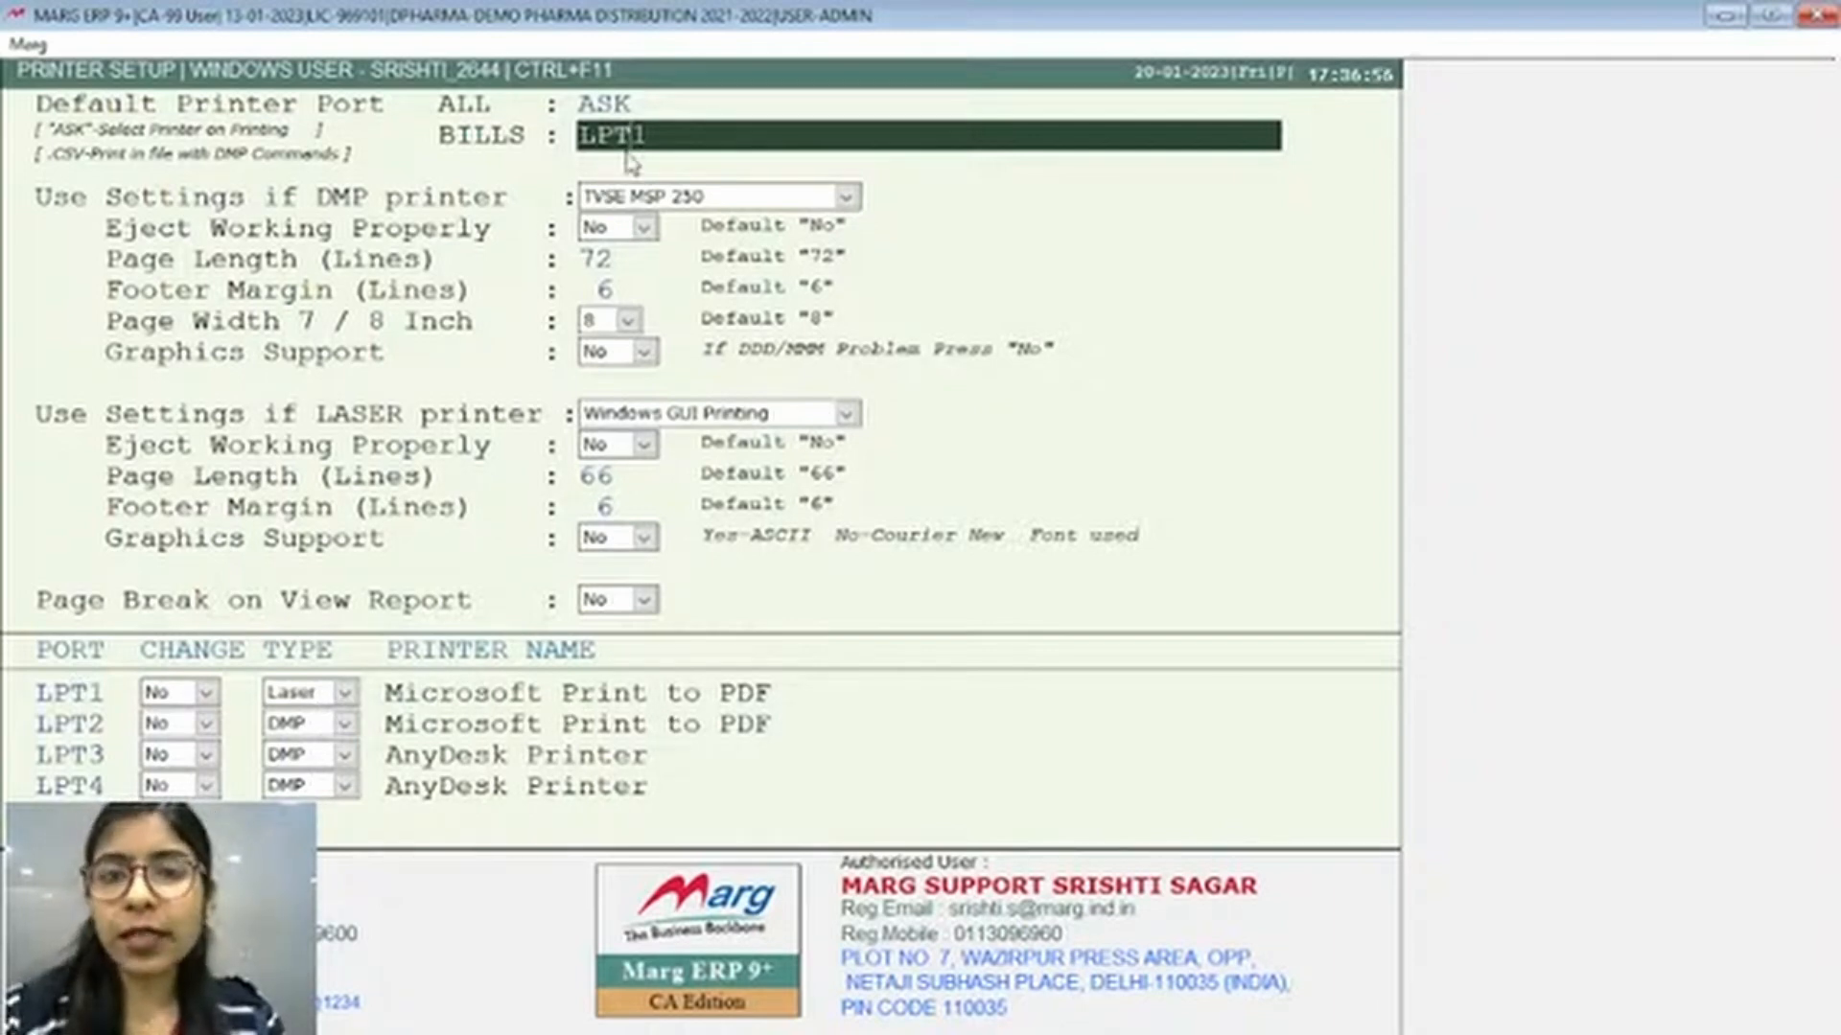
click(633, 104)
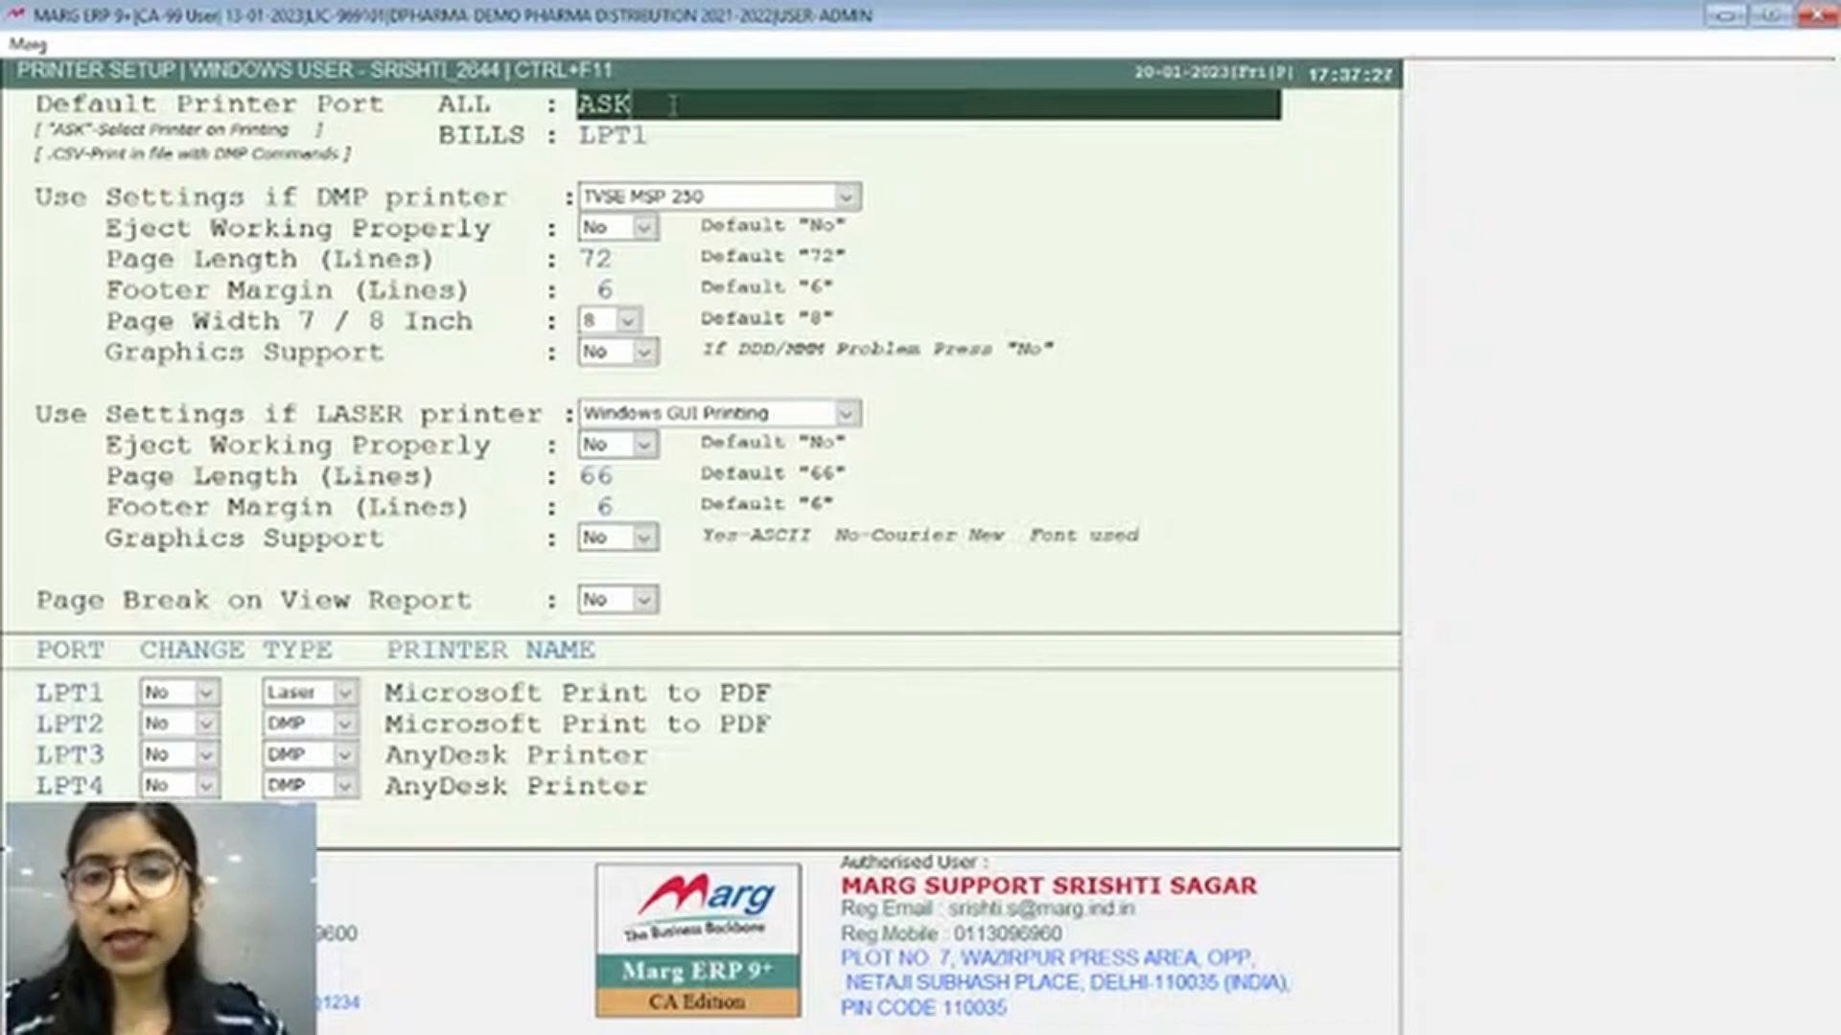
key(Return)
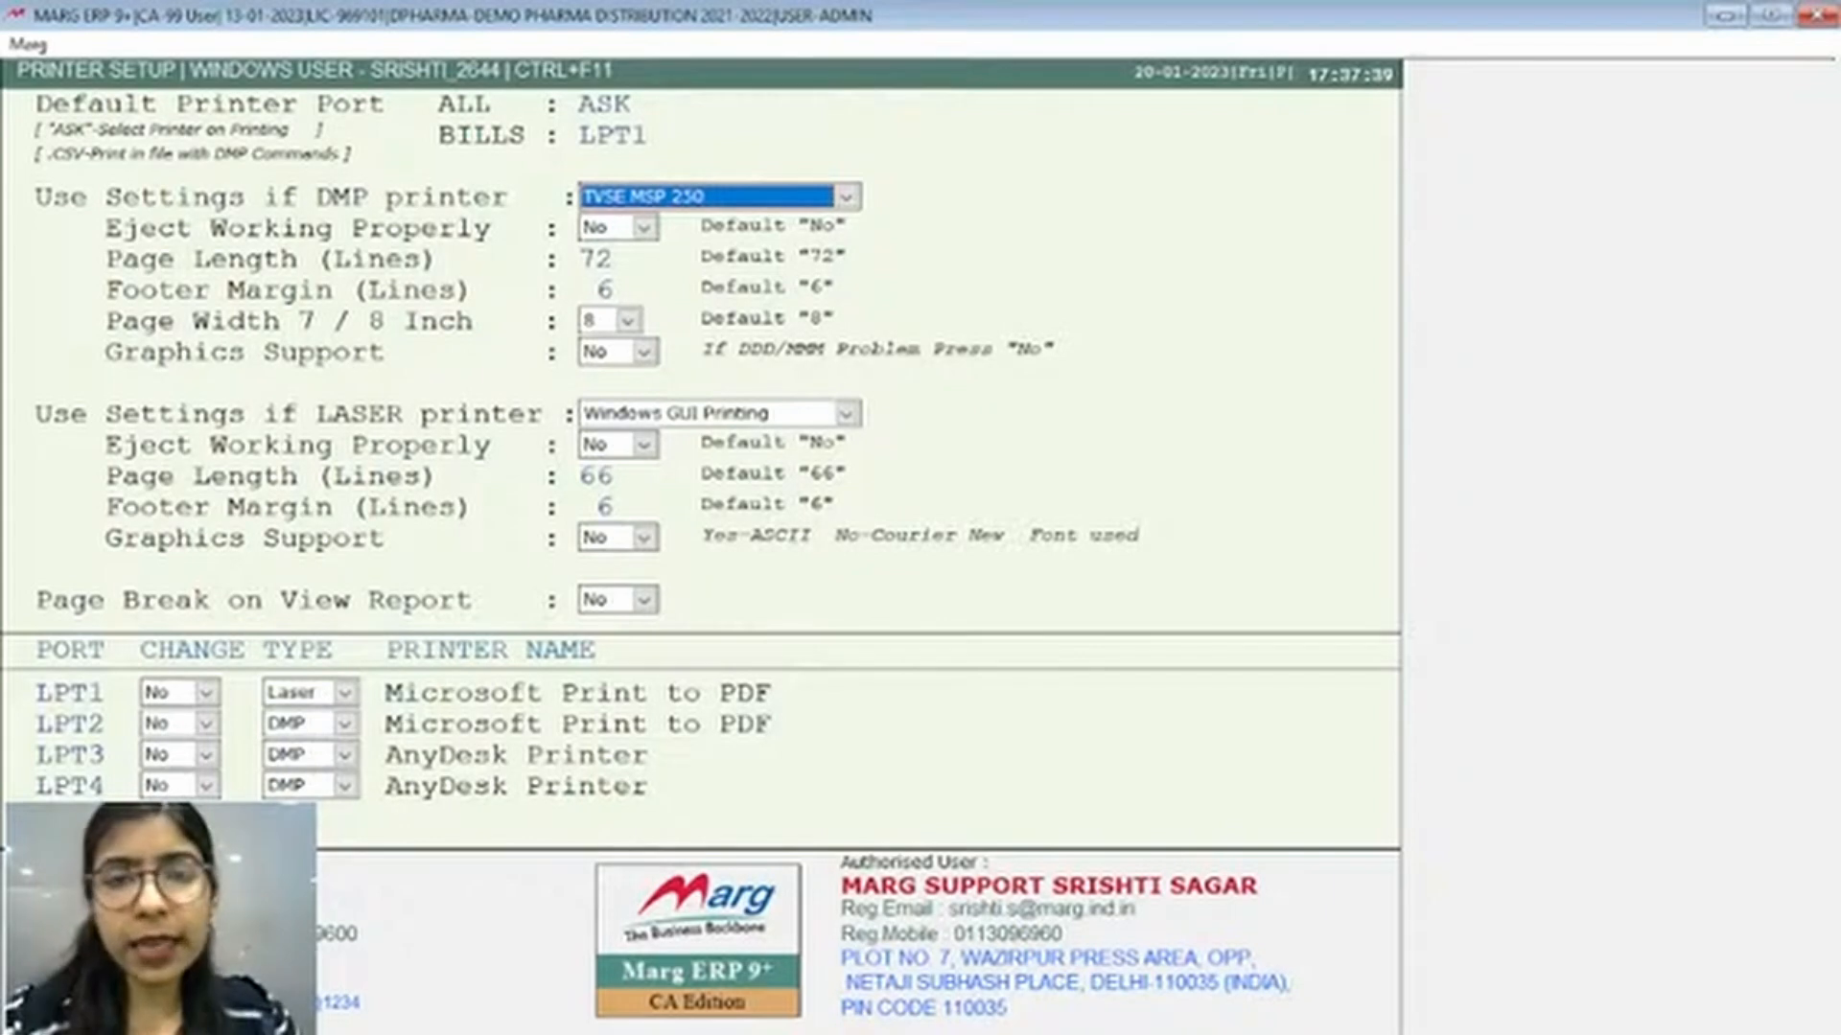
Accept the existing DMP printer settings, from the printer model through eject, page length, footer margin, page width and graphics support
key(Return)
key(Return)
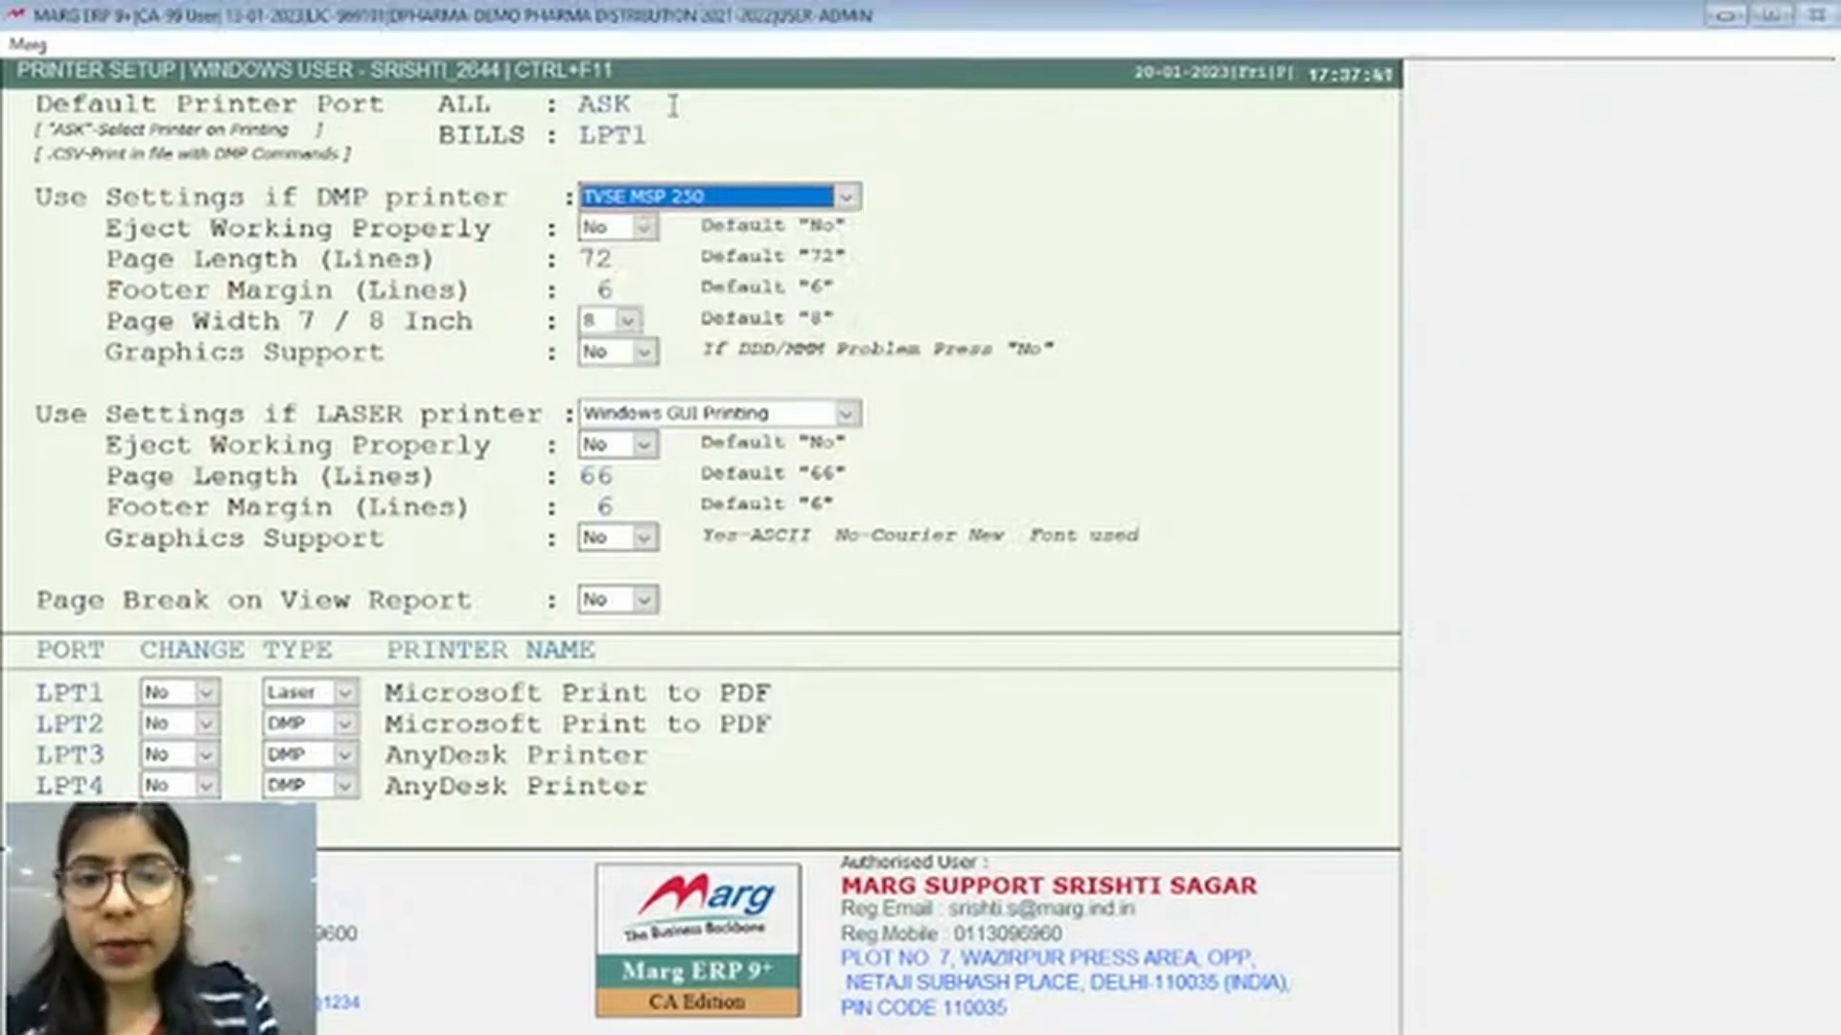
key(Return)
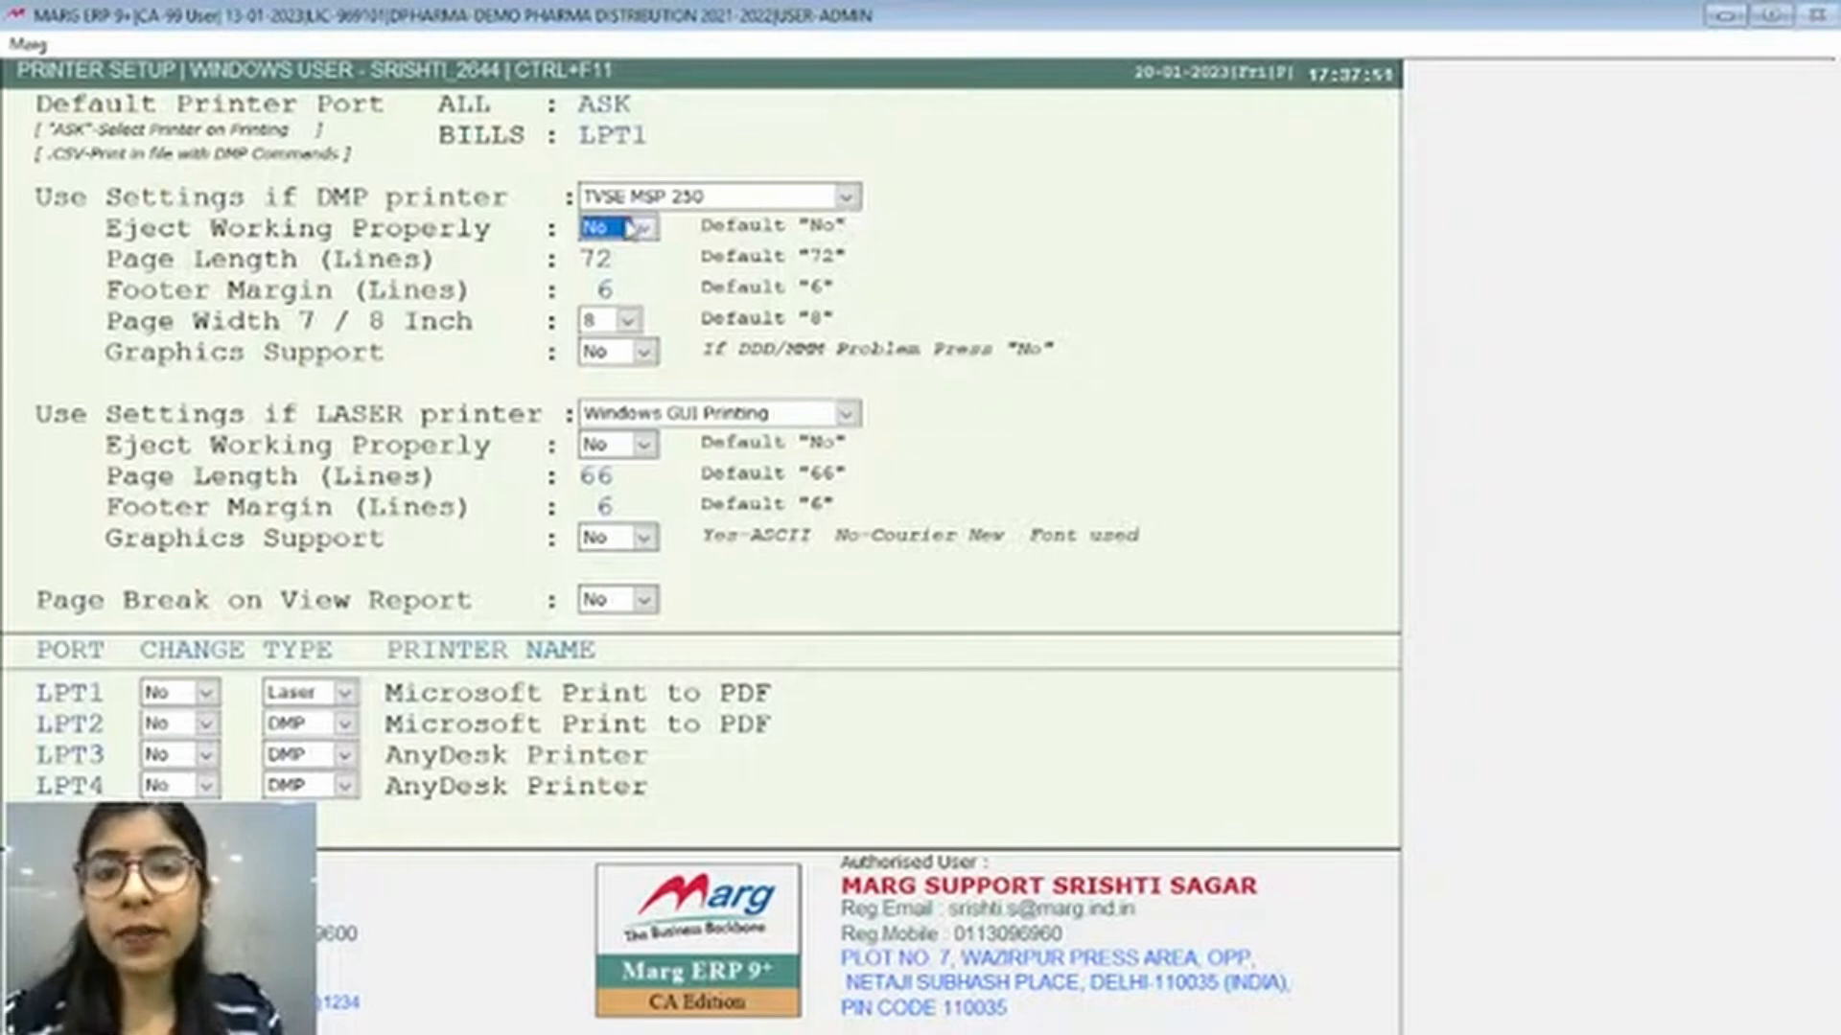
key(Return)
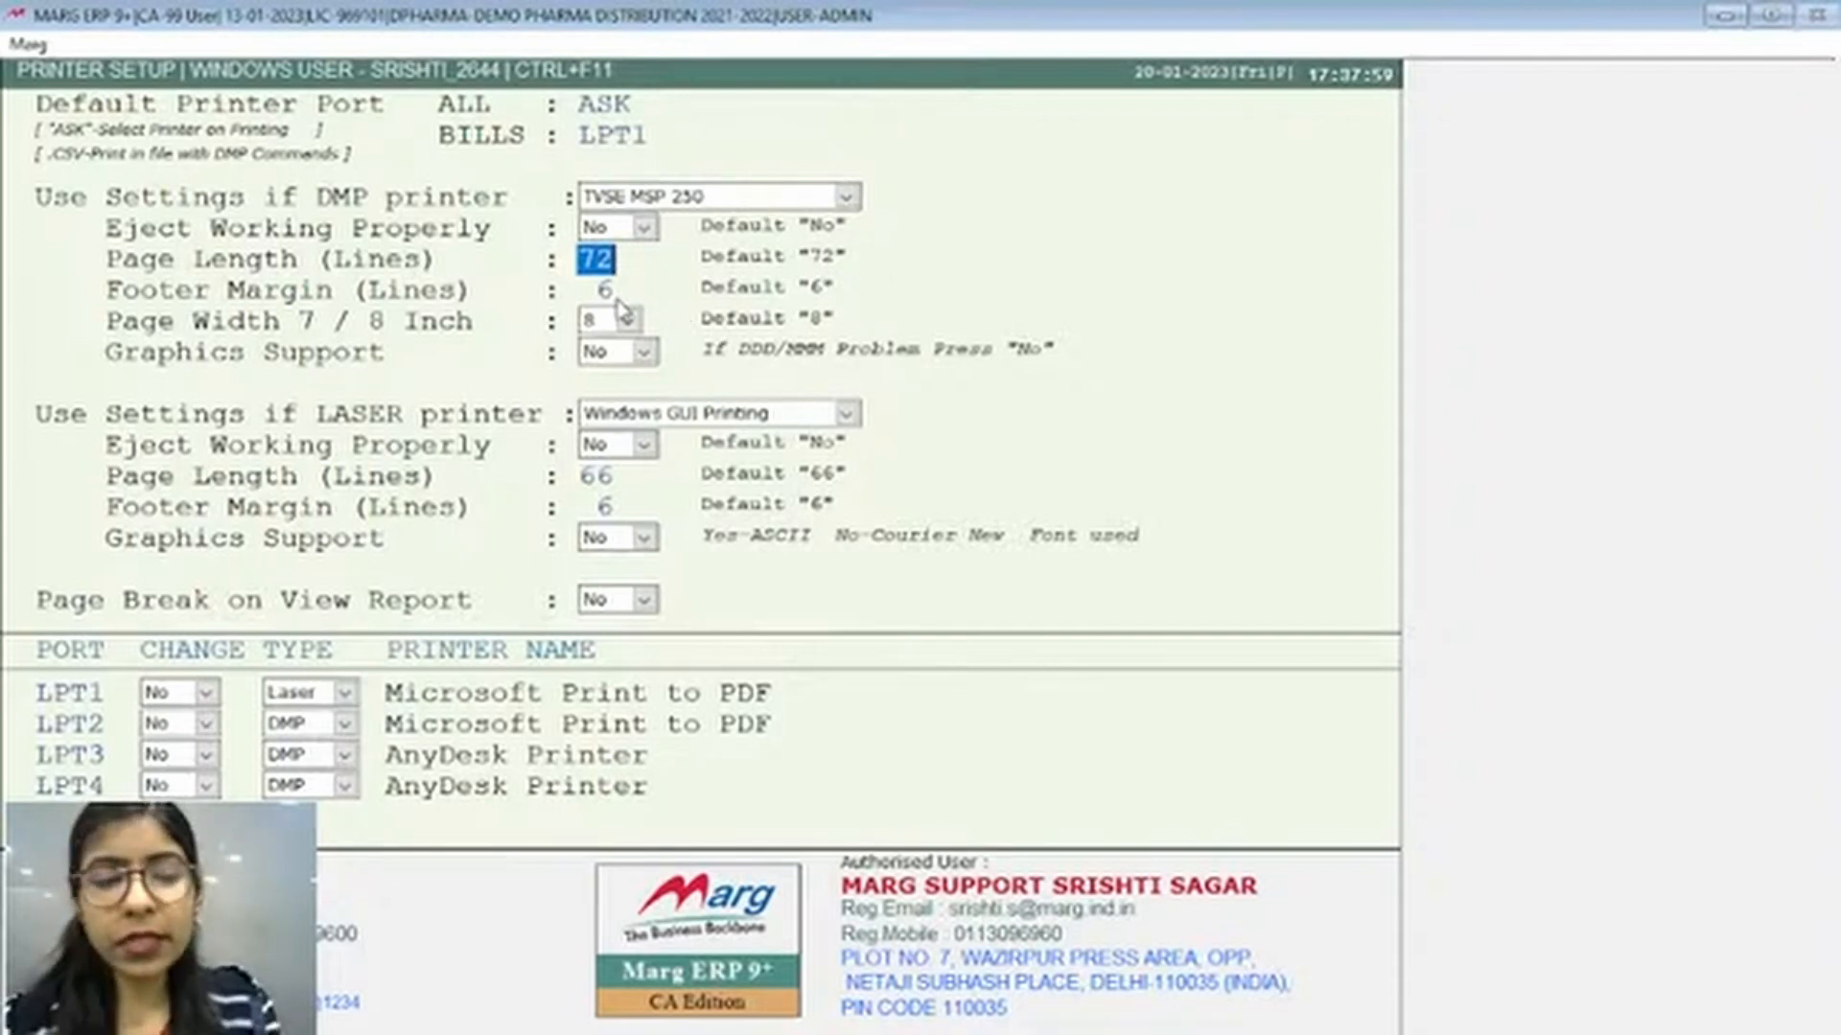
key(Return)
key(Return)
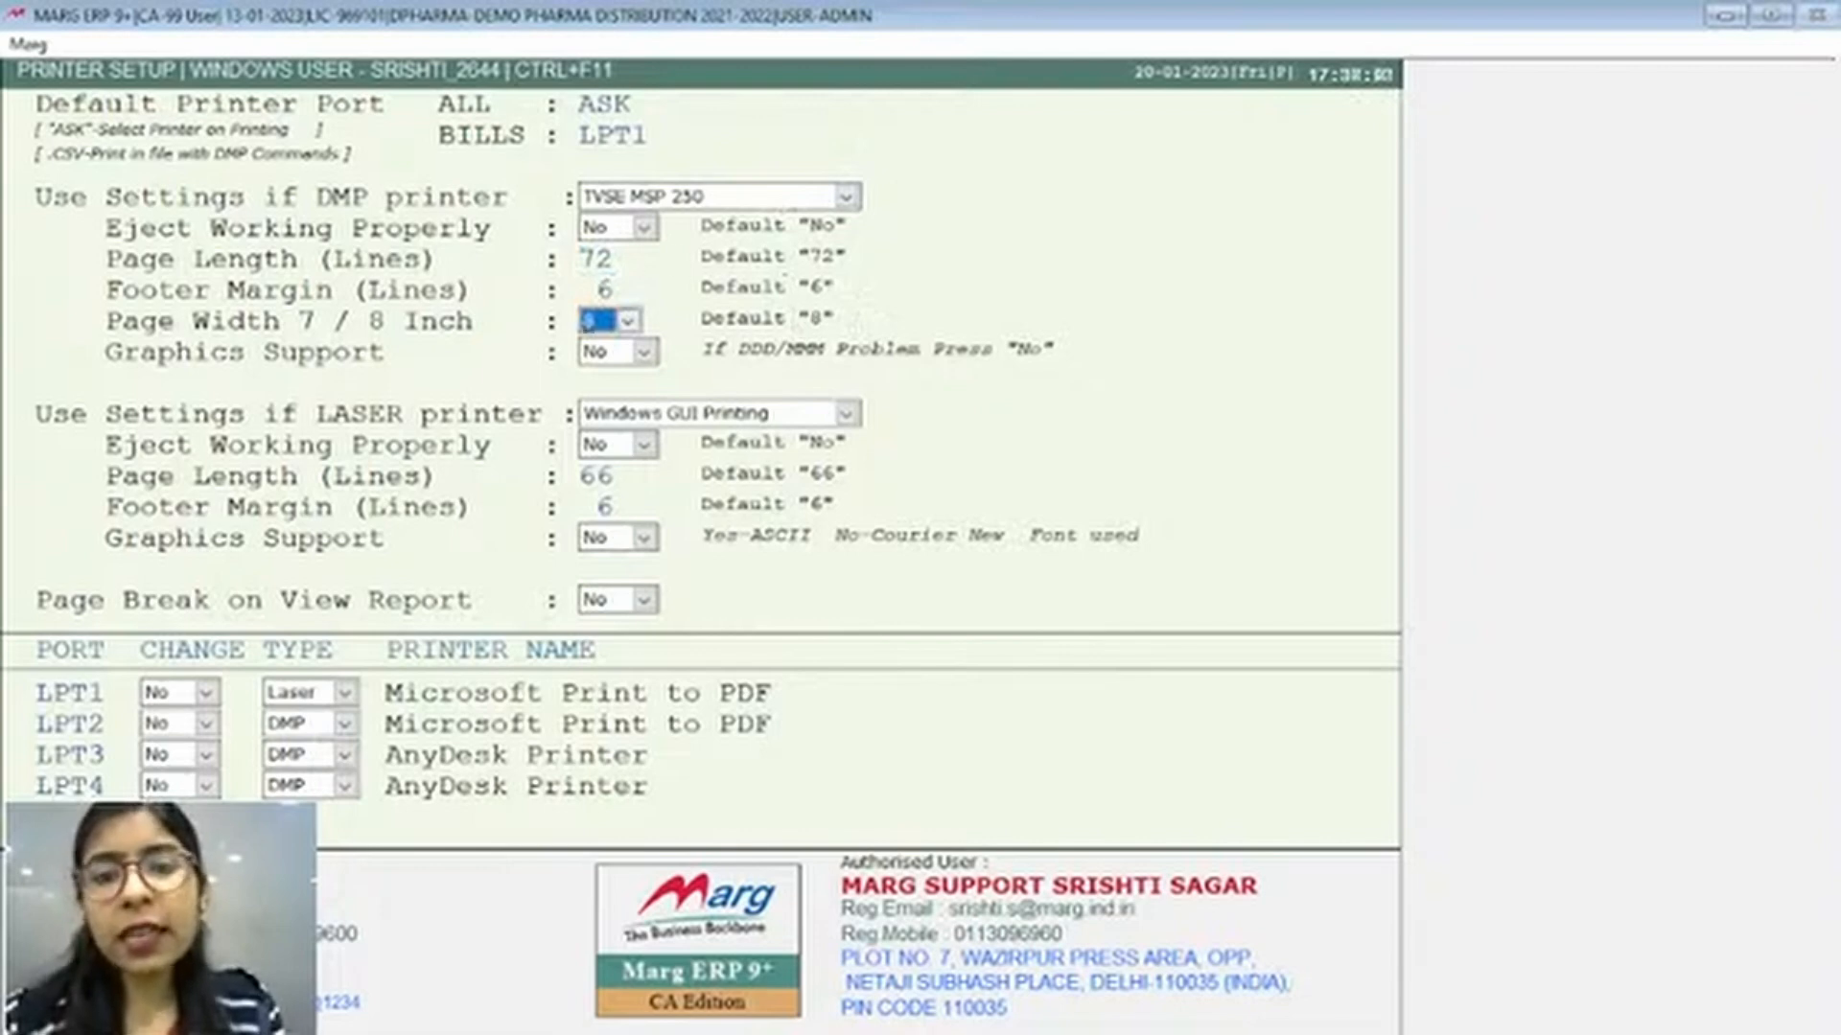
key(Return)
key(Return)
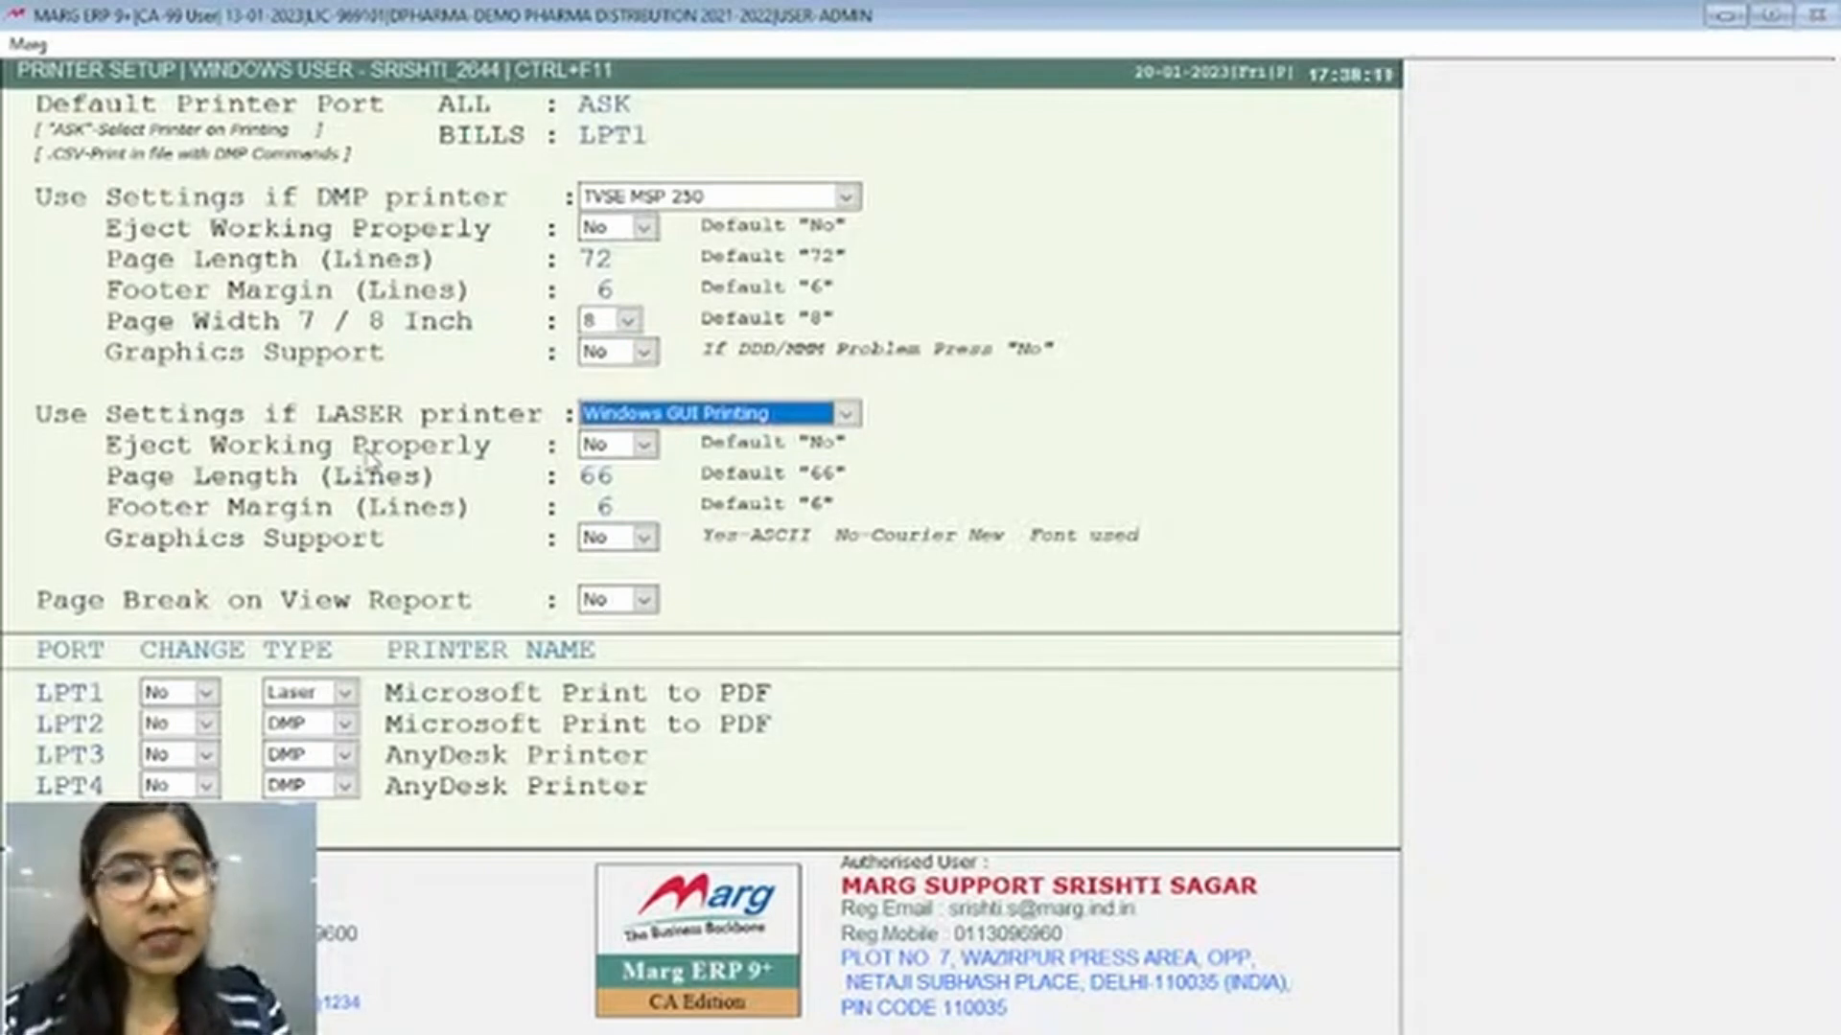
Accept the existing LASER printer settings, from the Windows GUI Printing model through graphics support, and the page break on view report option
click(847, 414)
click(847, 416)
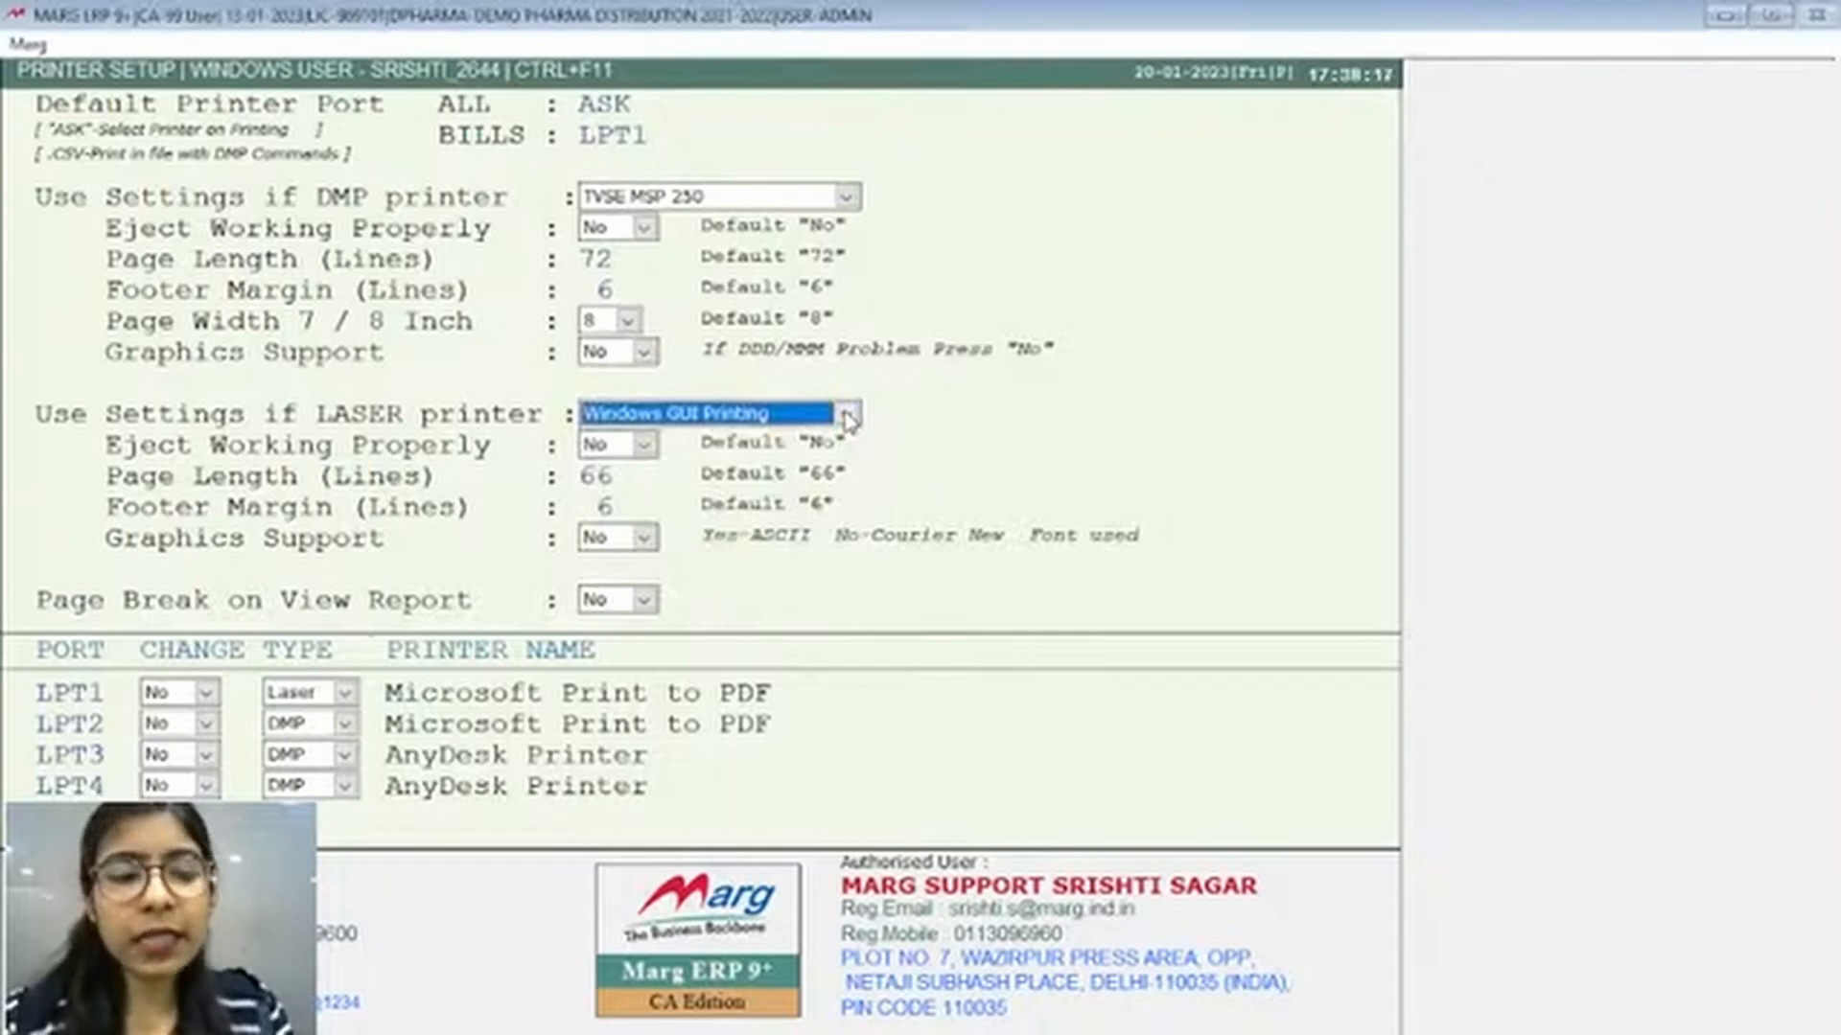
key(Return)
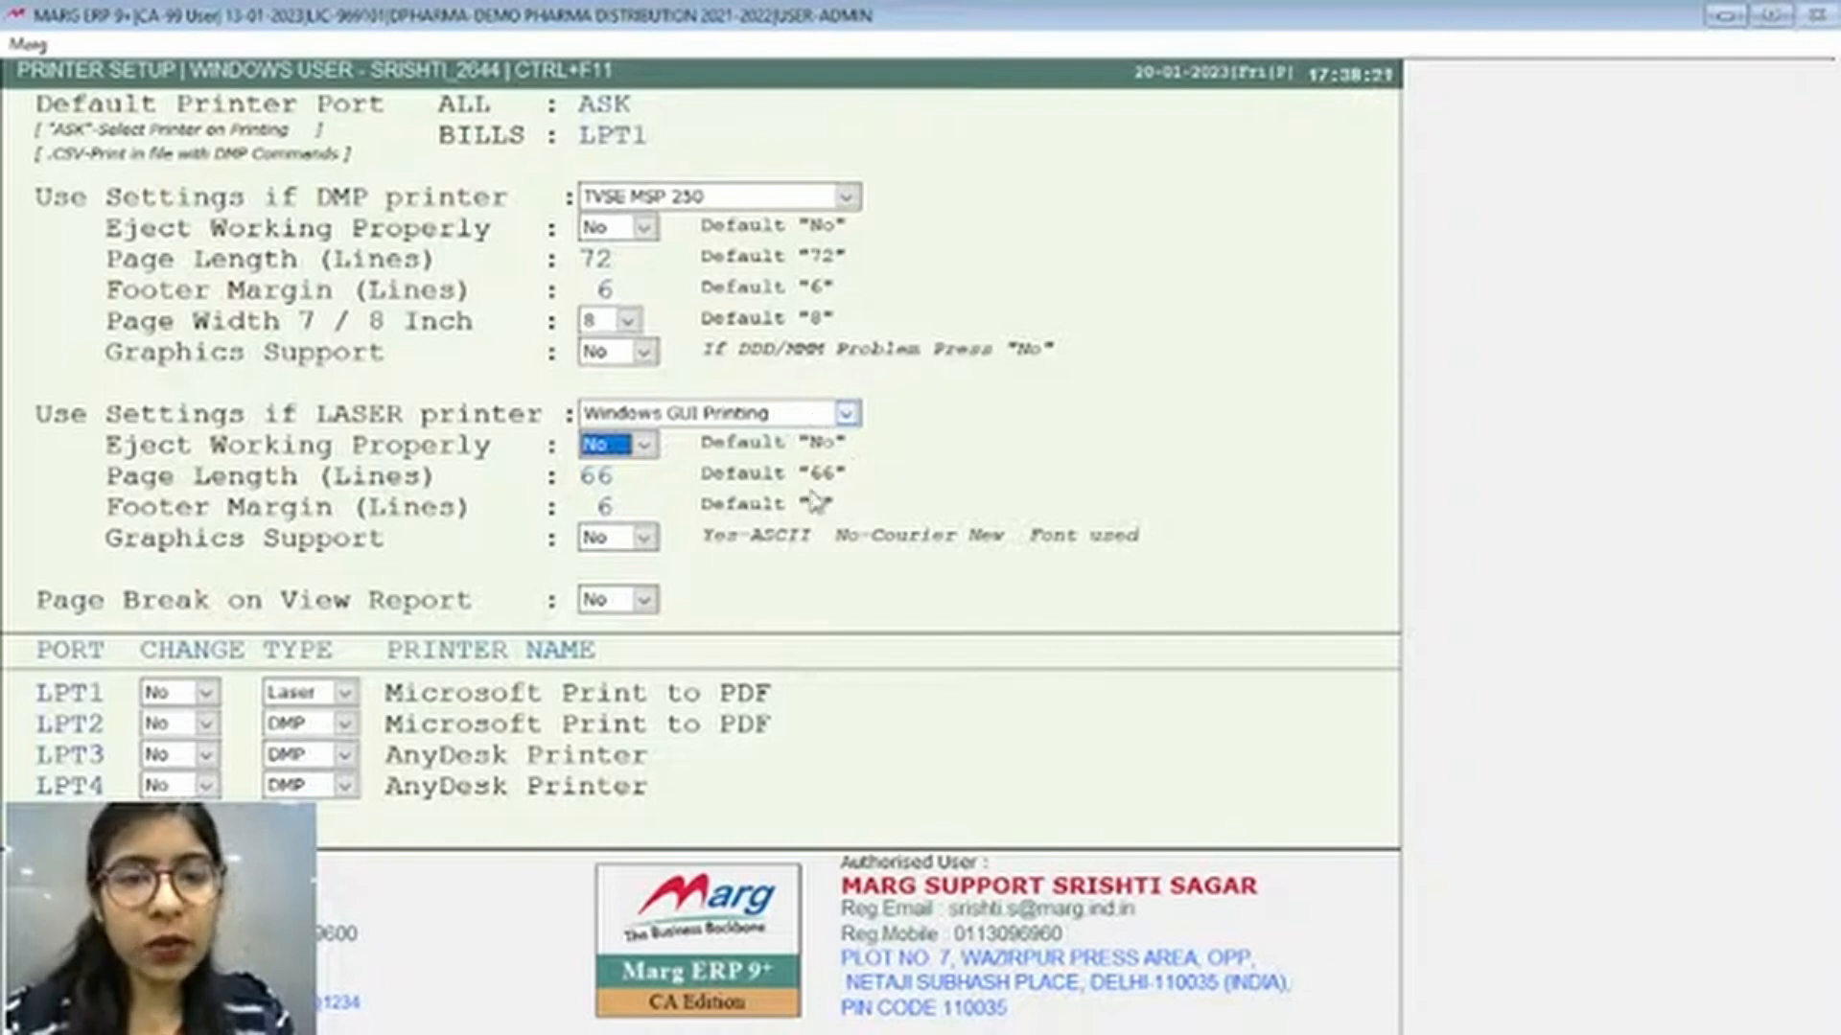
key(Return)
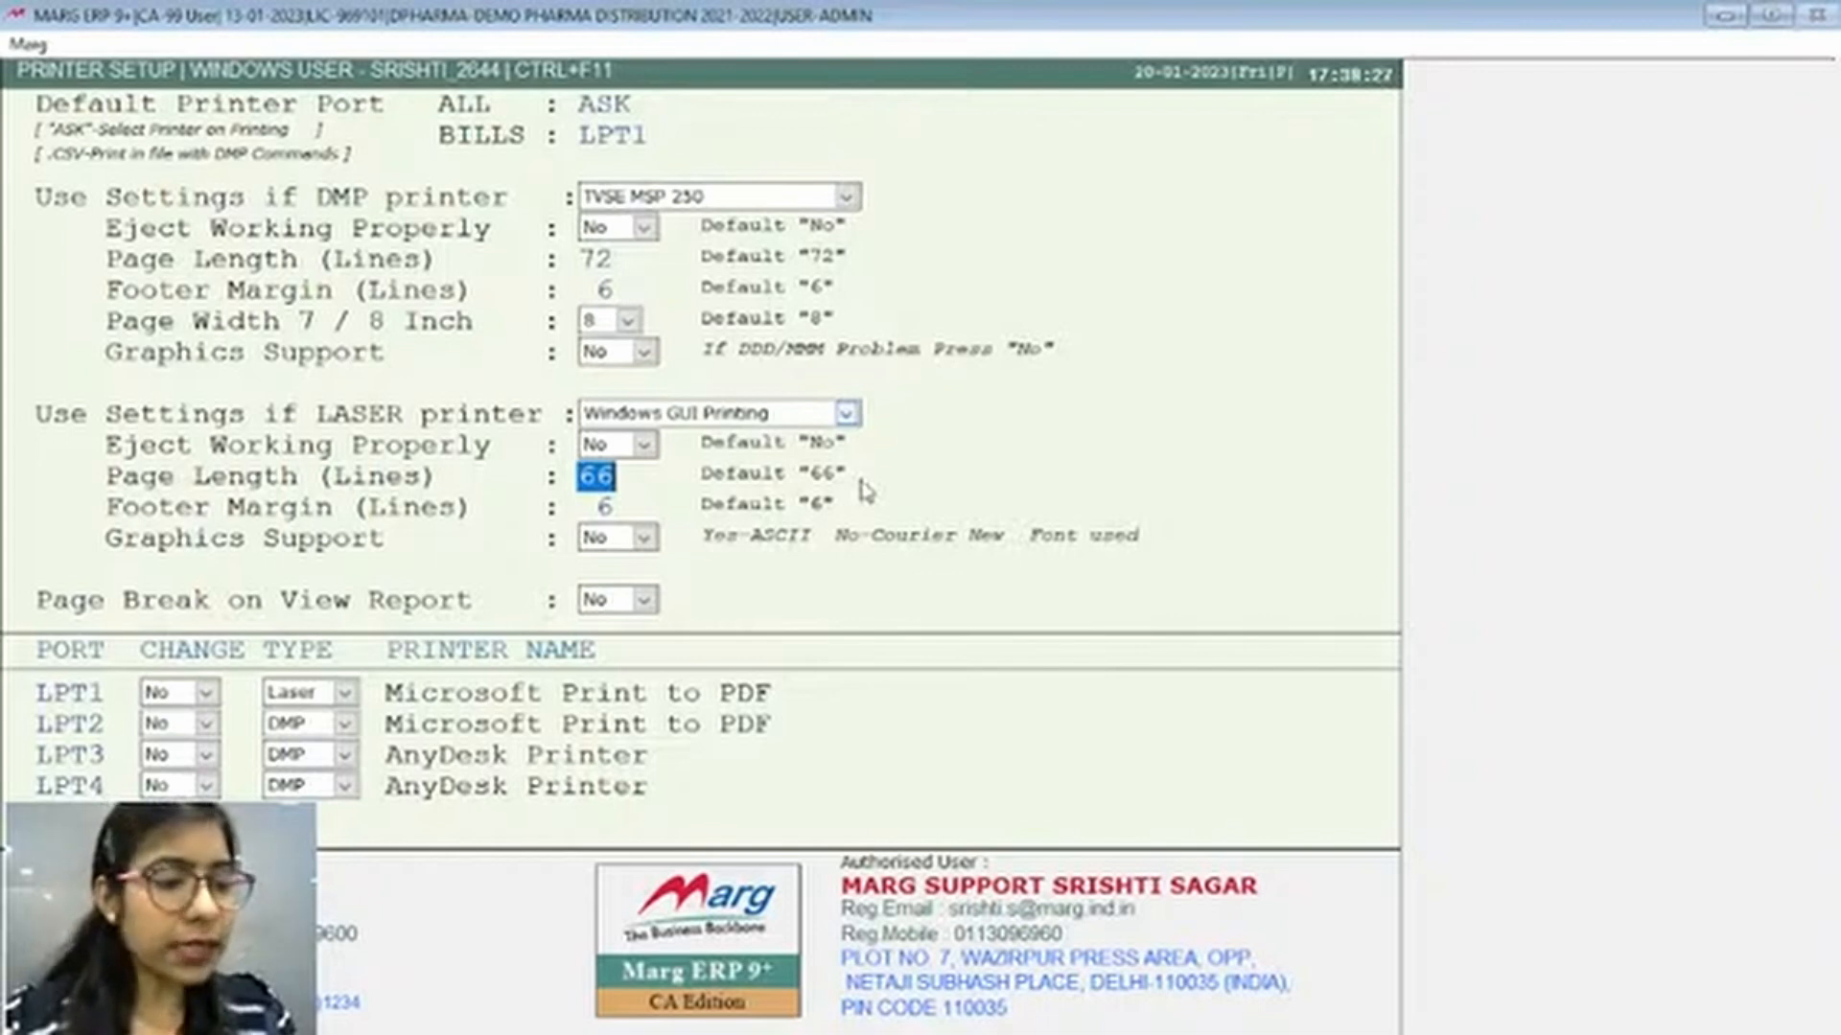
key(Return)
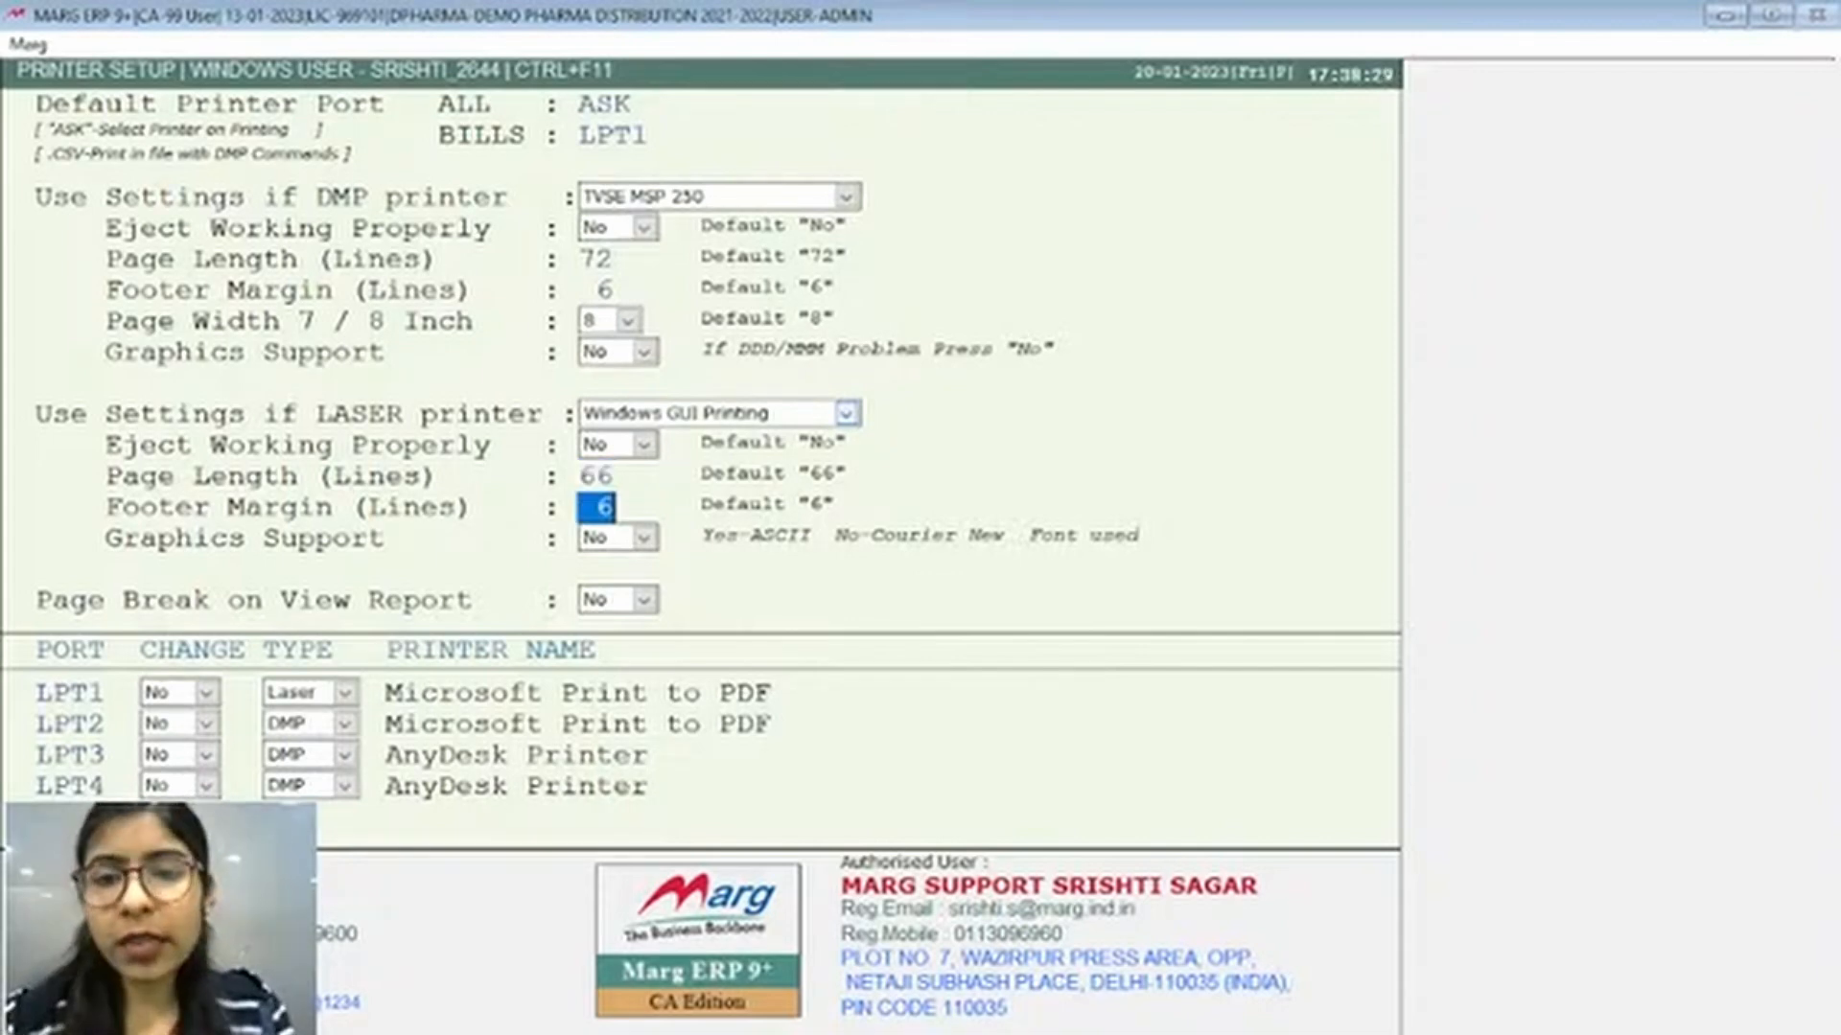
key(Return)
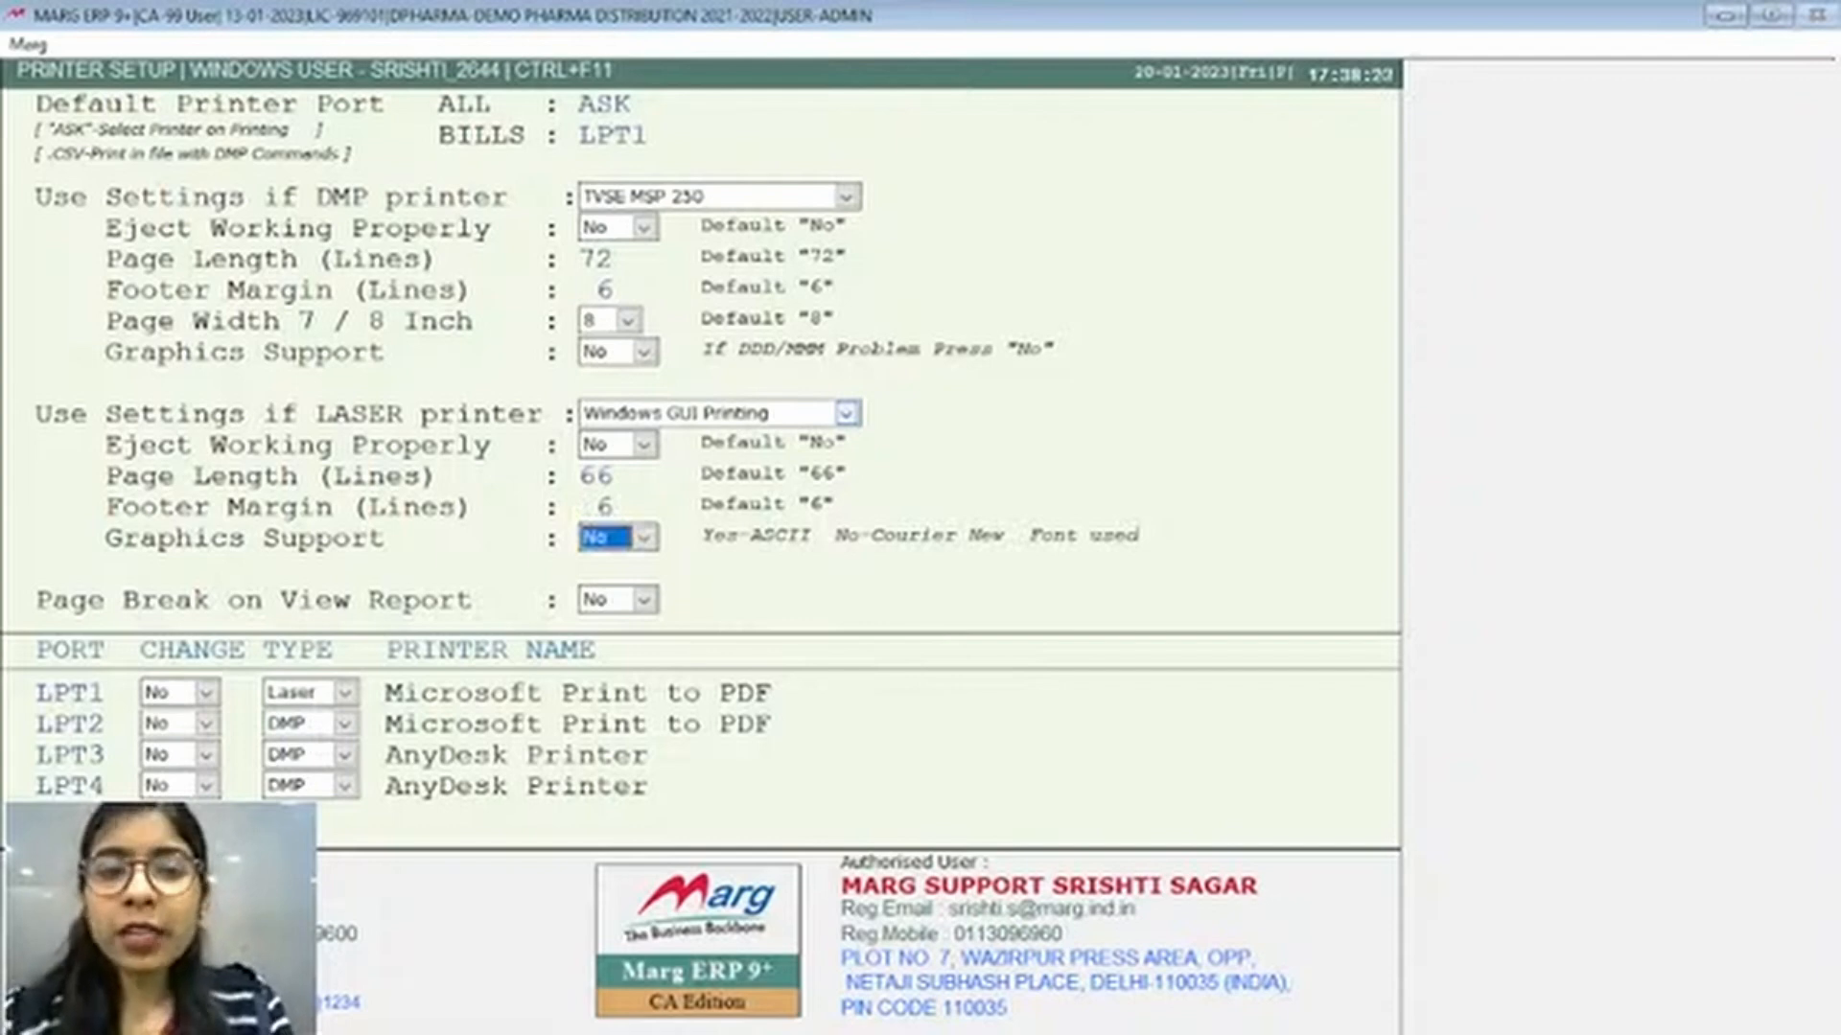
key(Return)
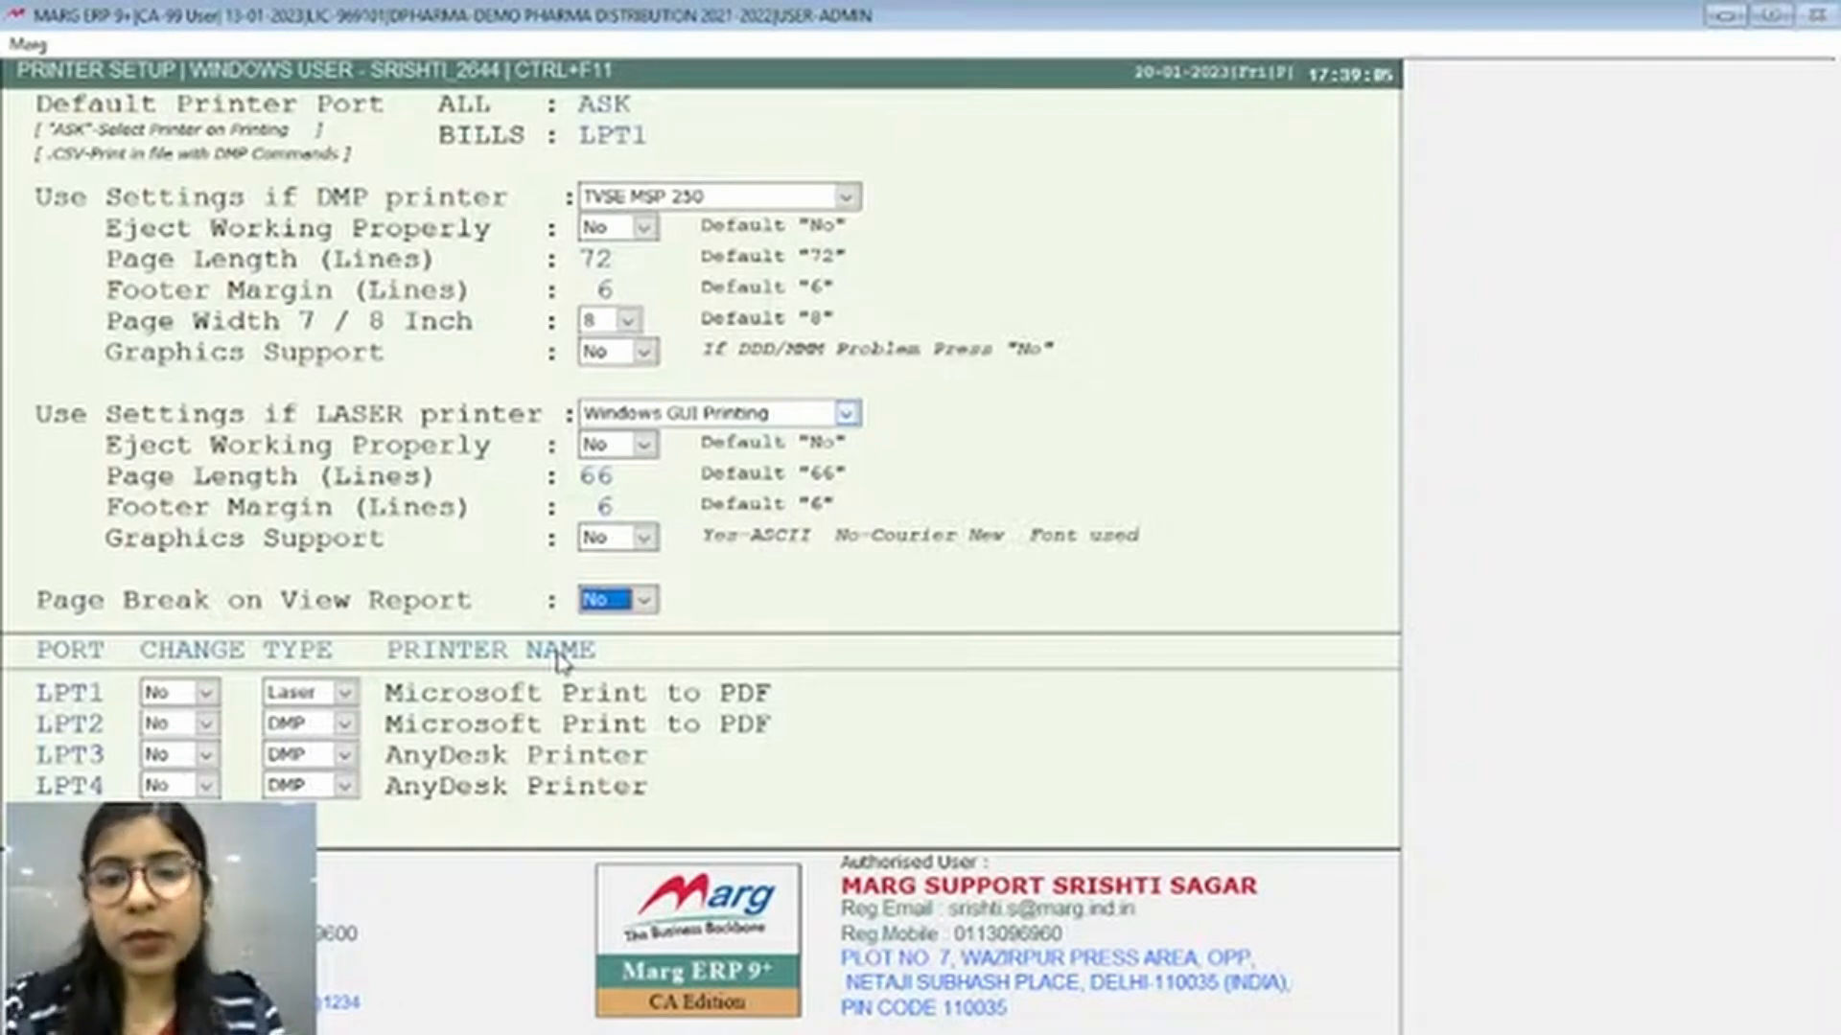
key(Return)
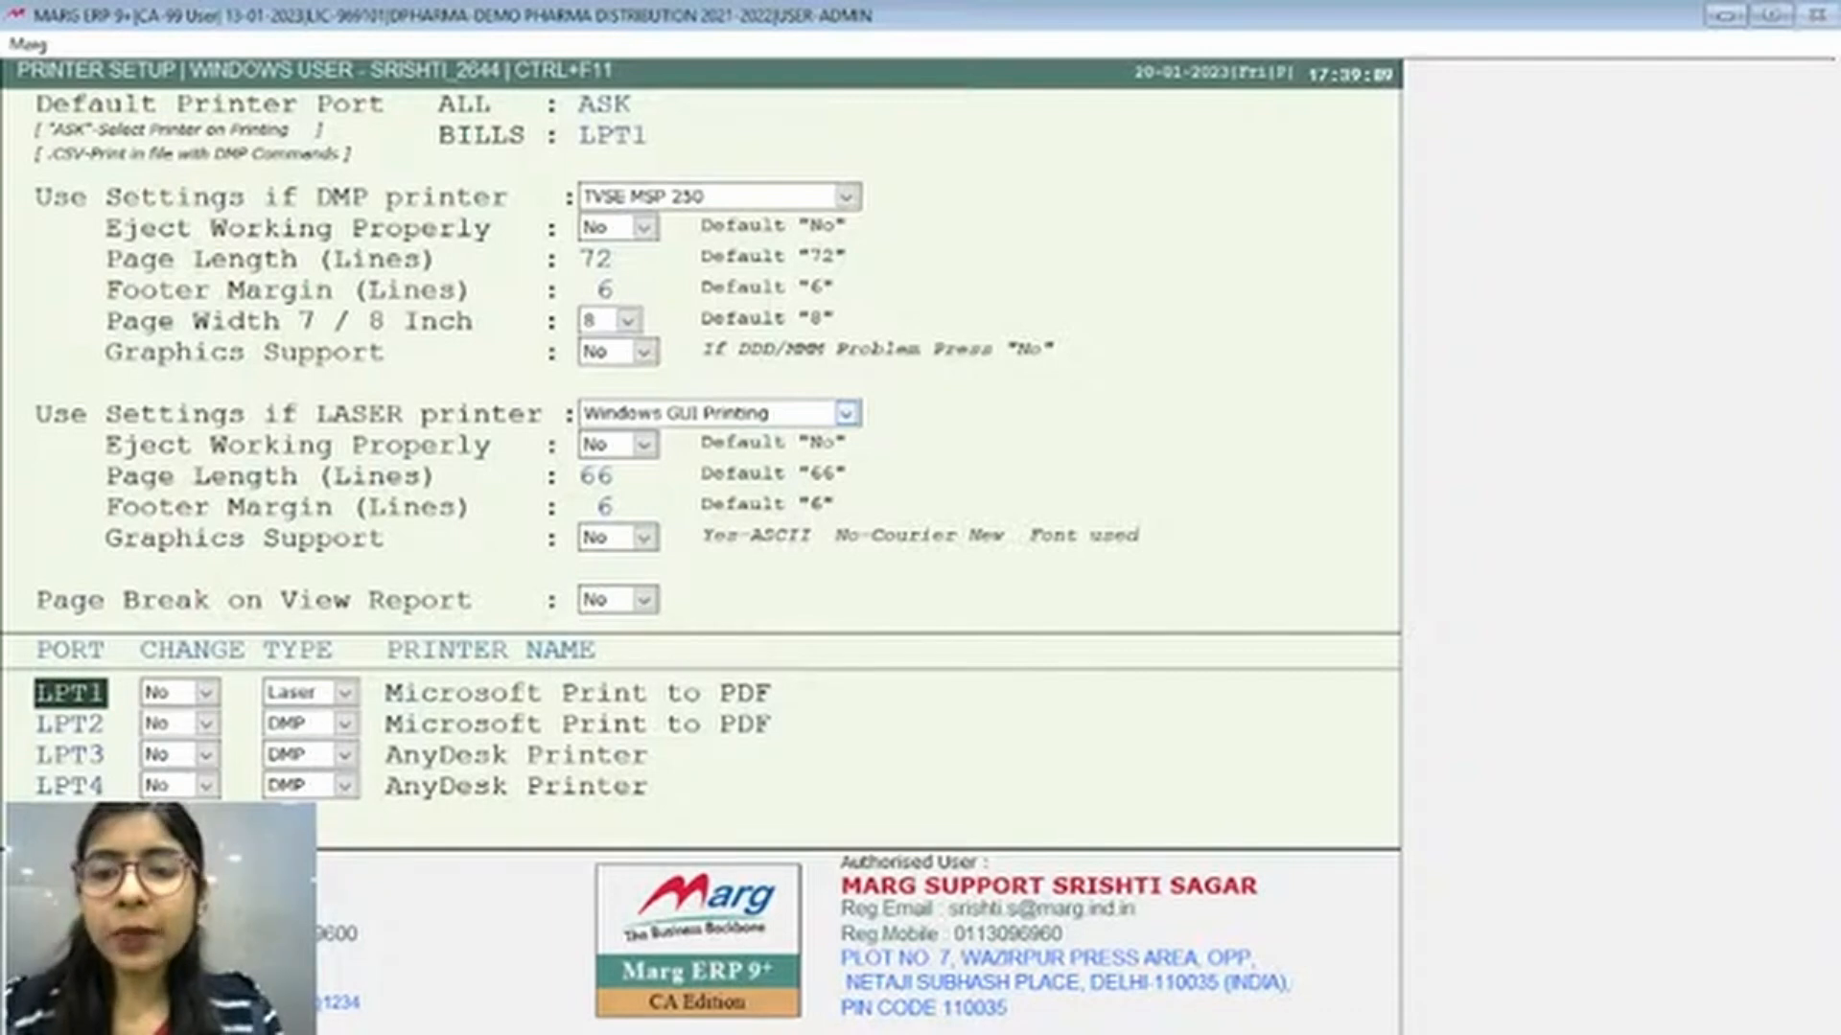
Assign Microsoft Print to PDF to port LPT1 and keep its type as Laser
key(Return)
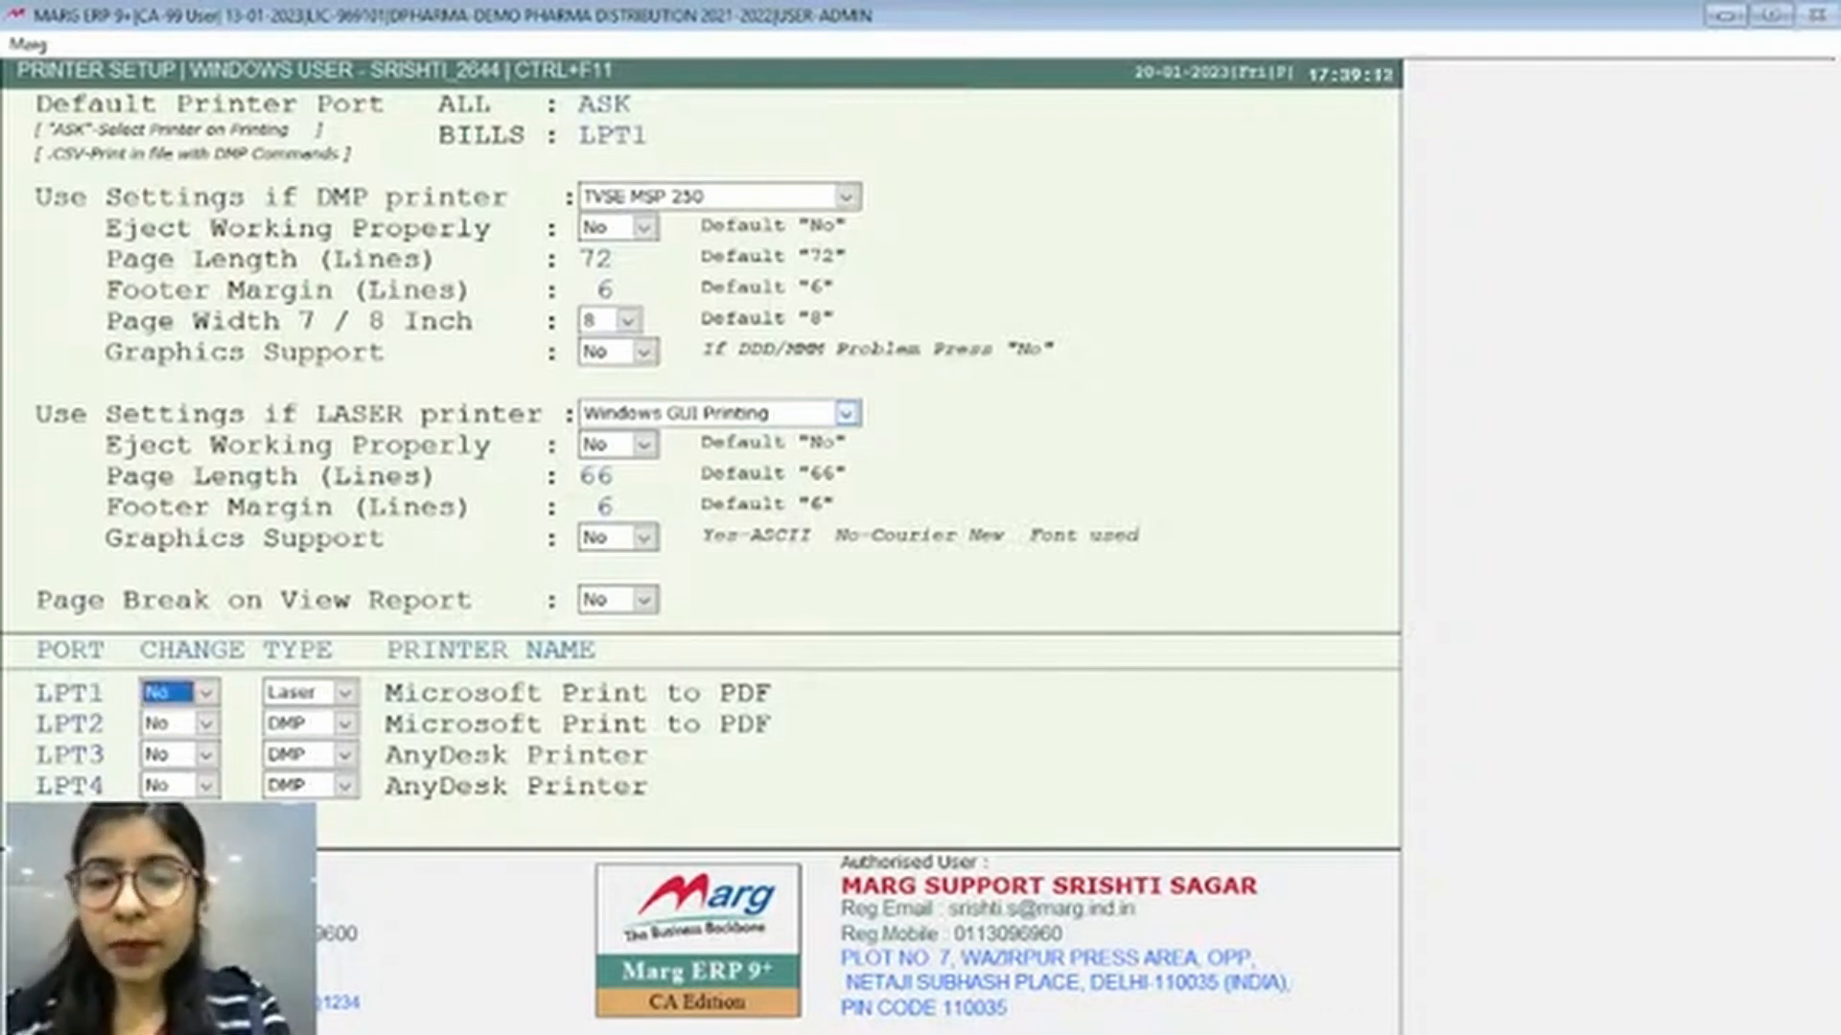
key(y)
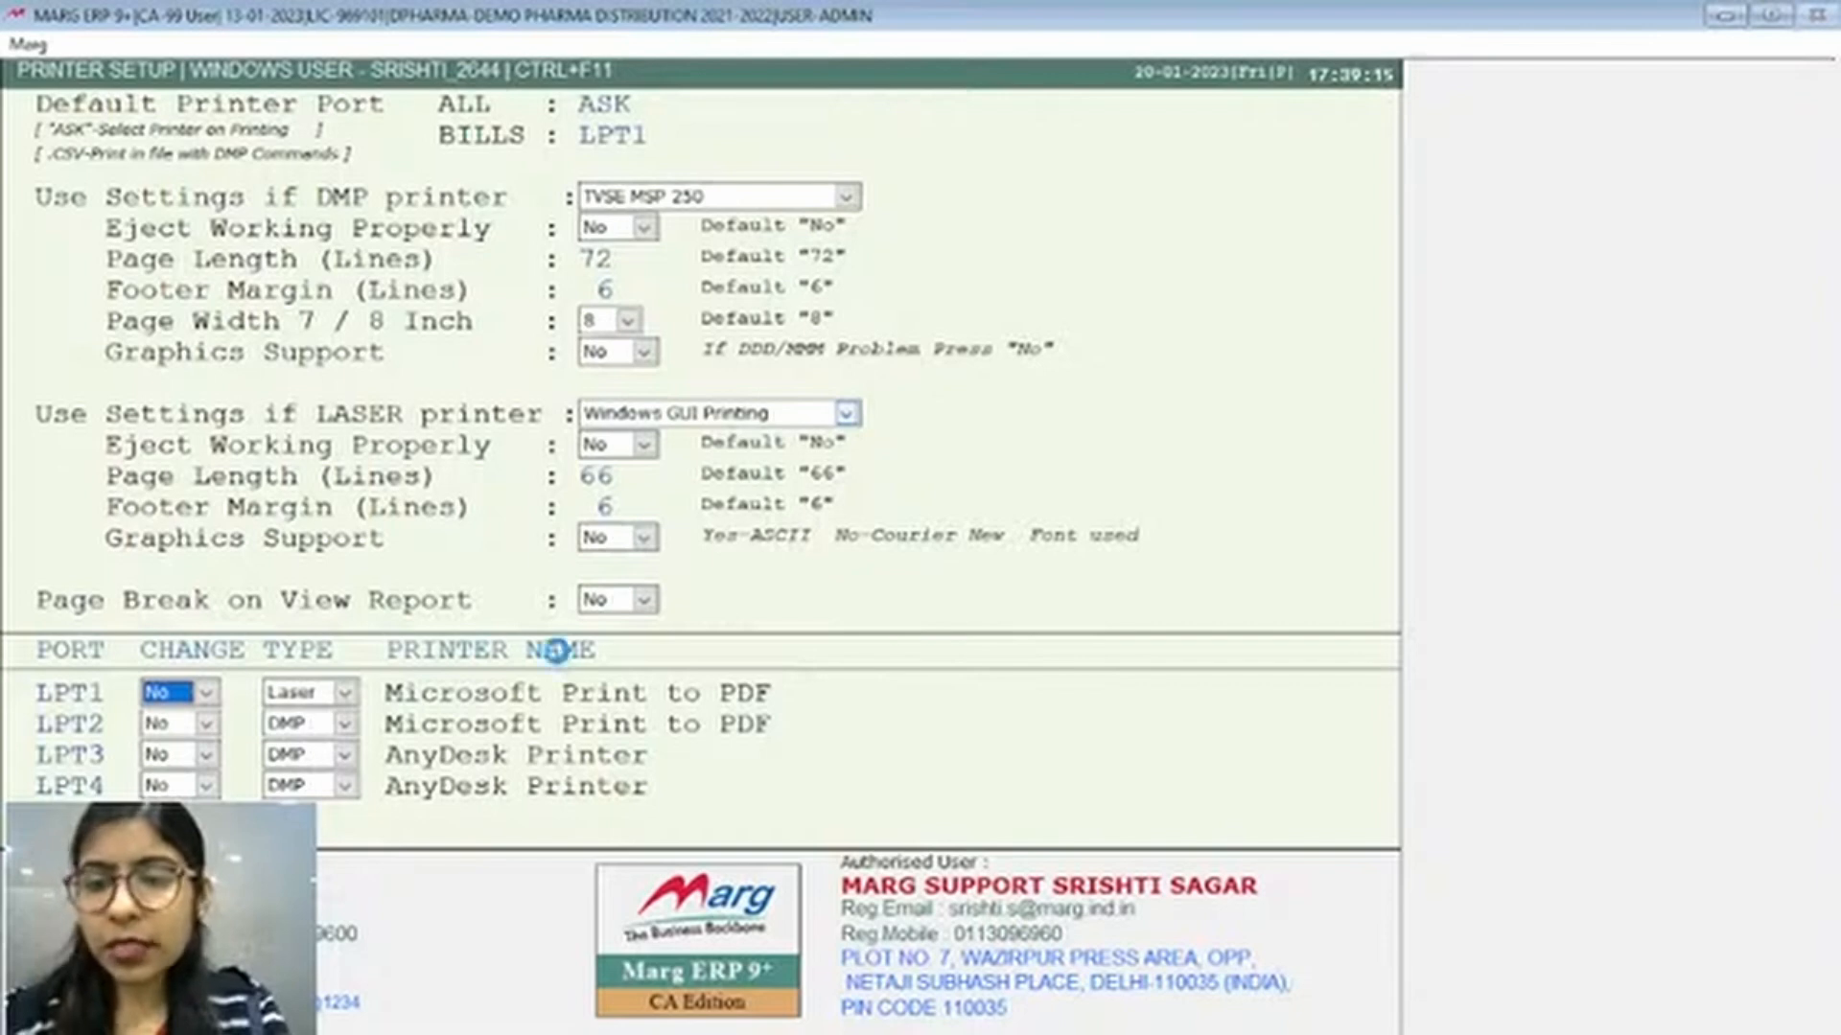
click(484, 217)
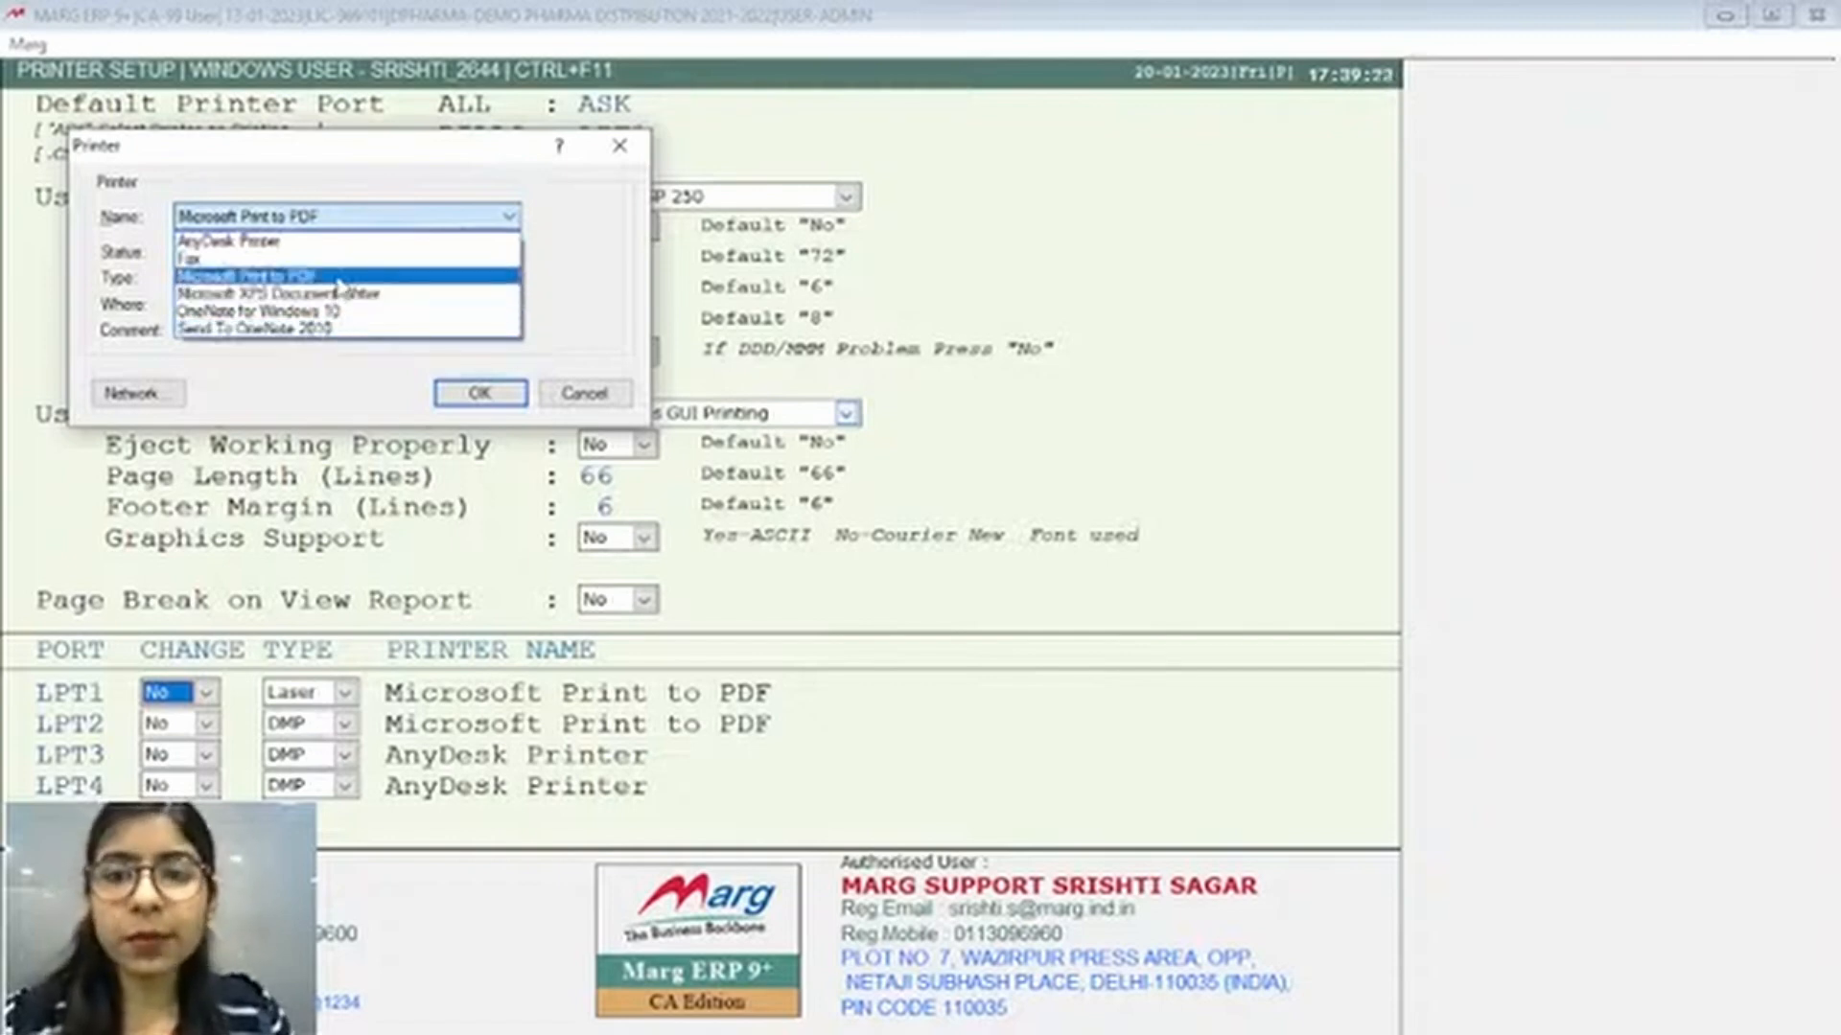
click(338, 279)
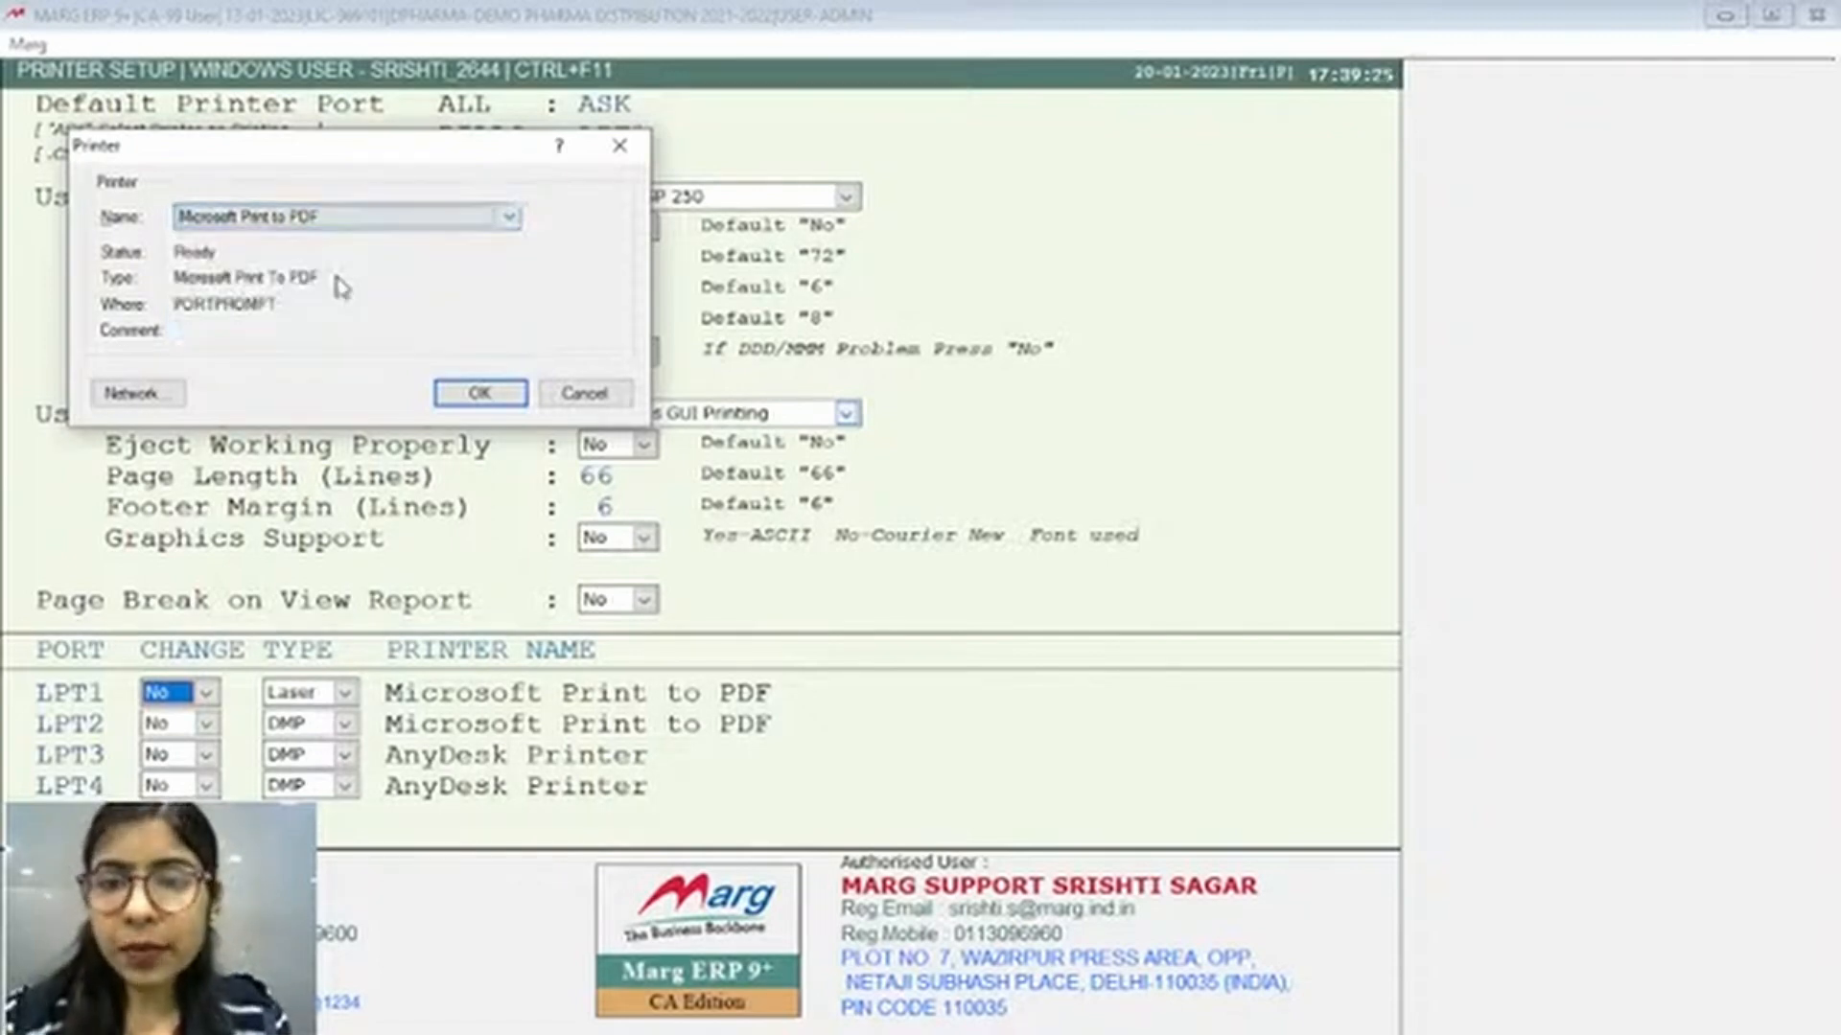
click(477, 393)
key(Return)
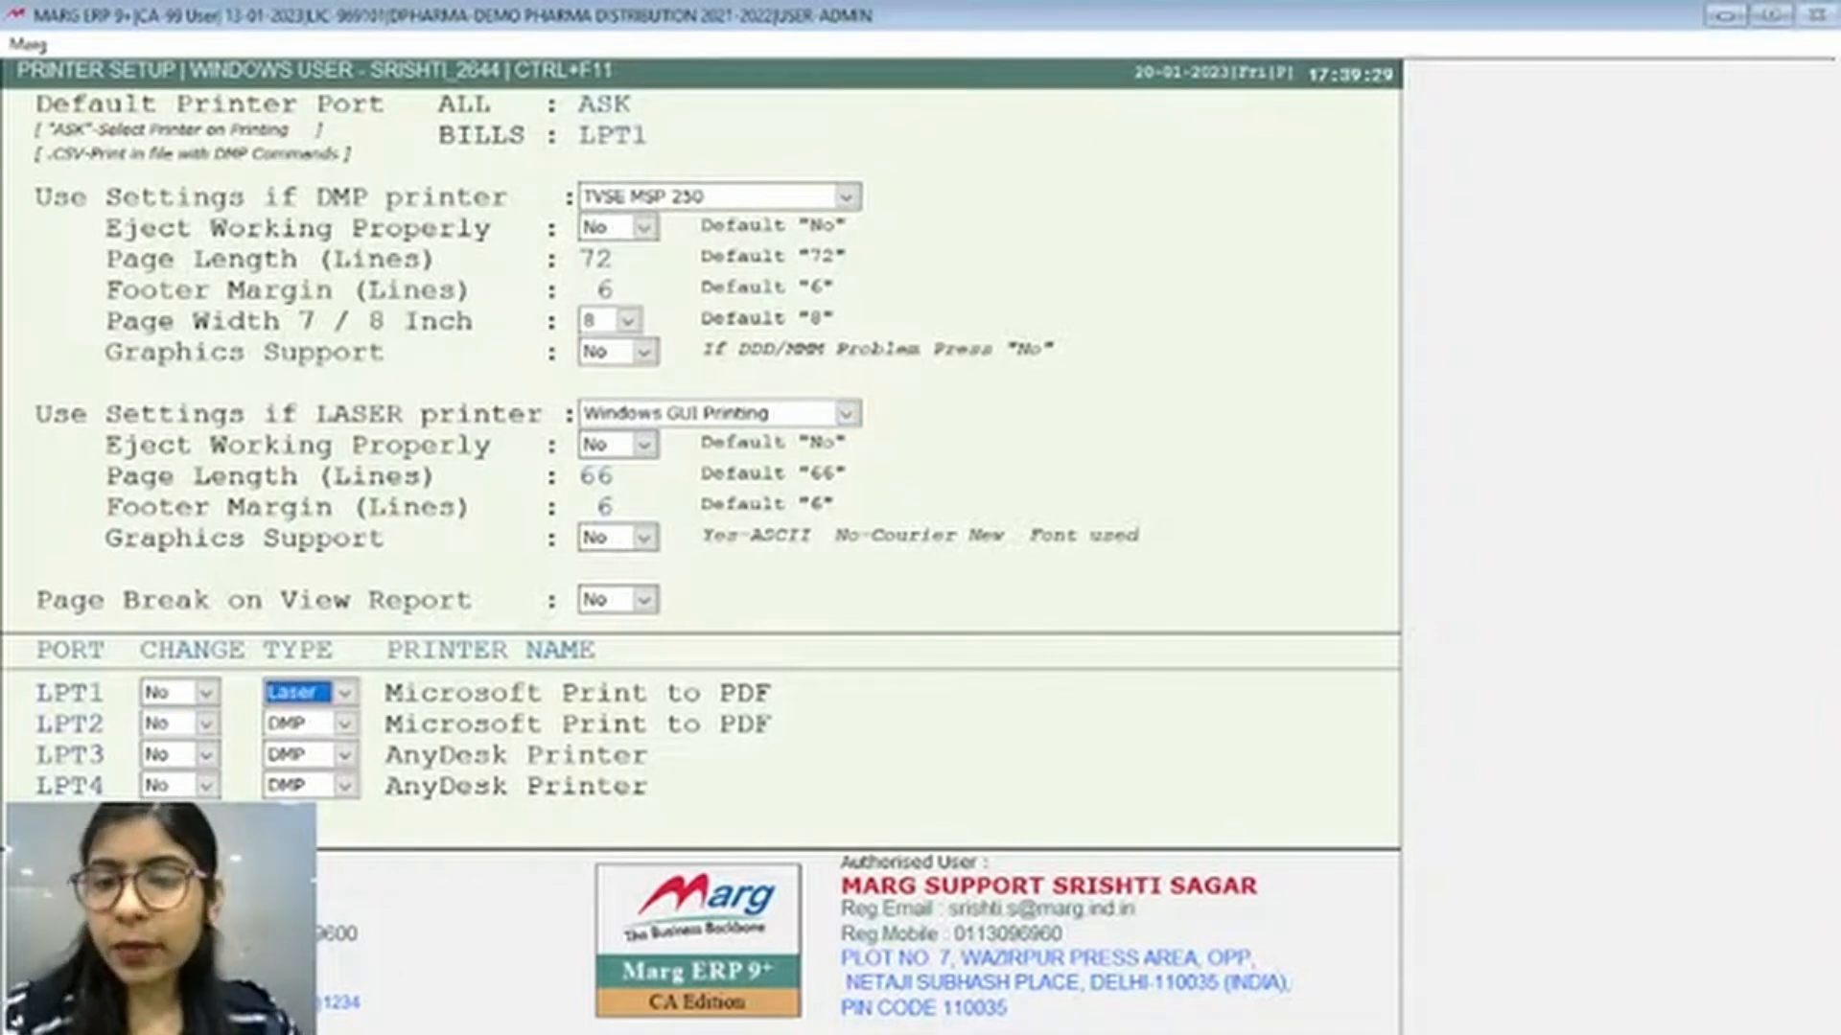
key(space)
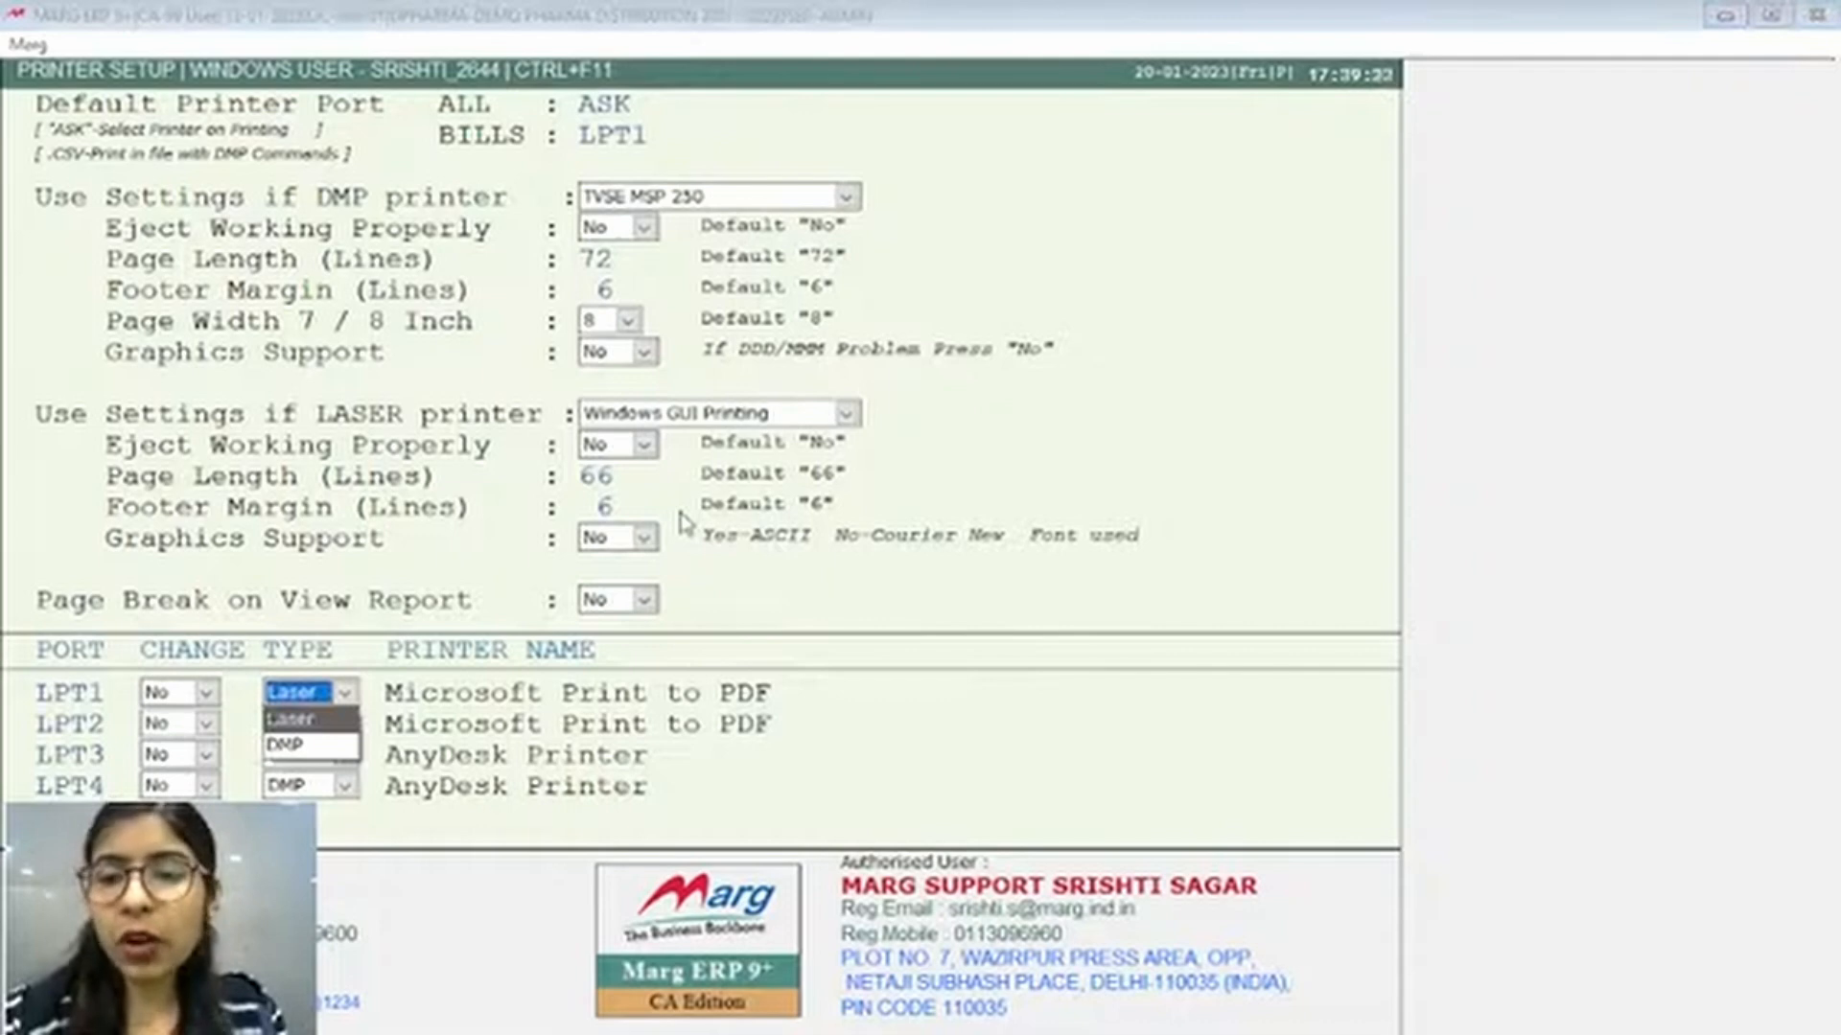
key(Return)
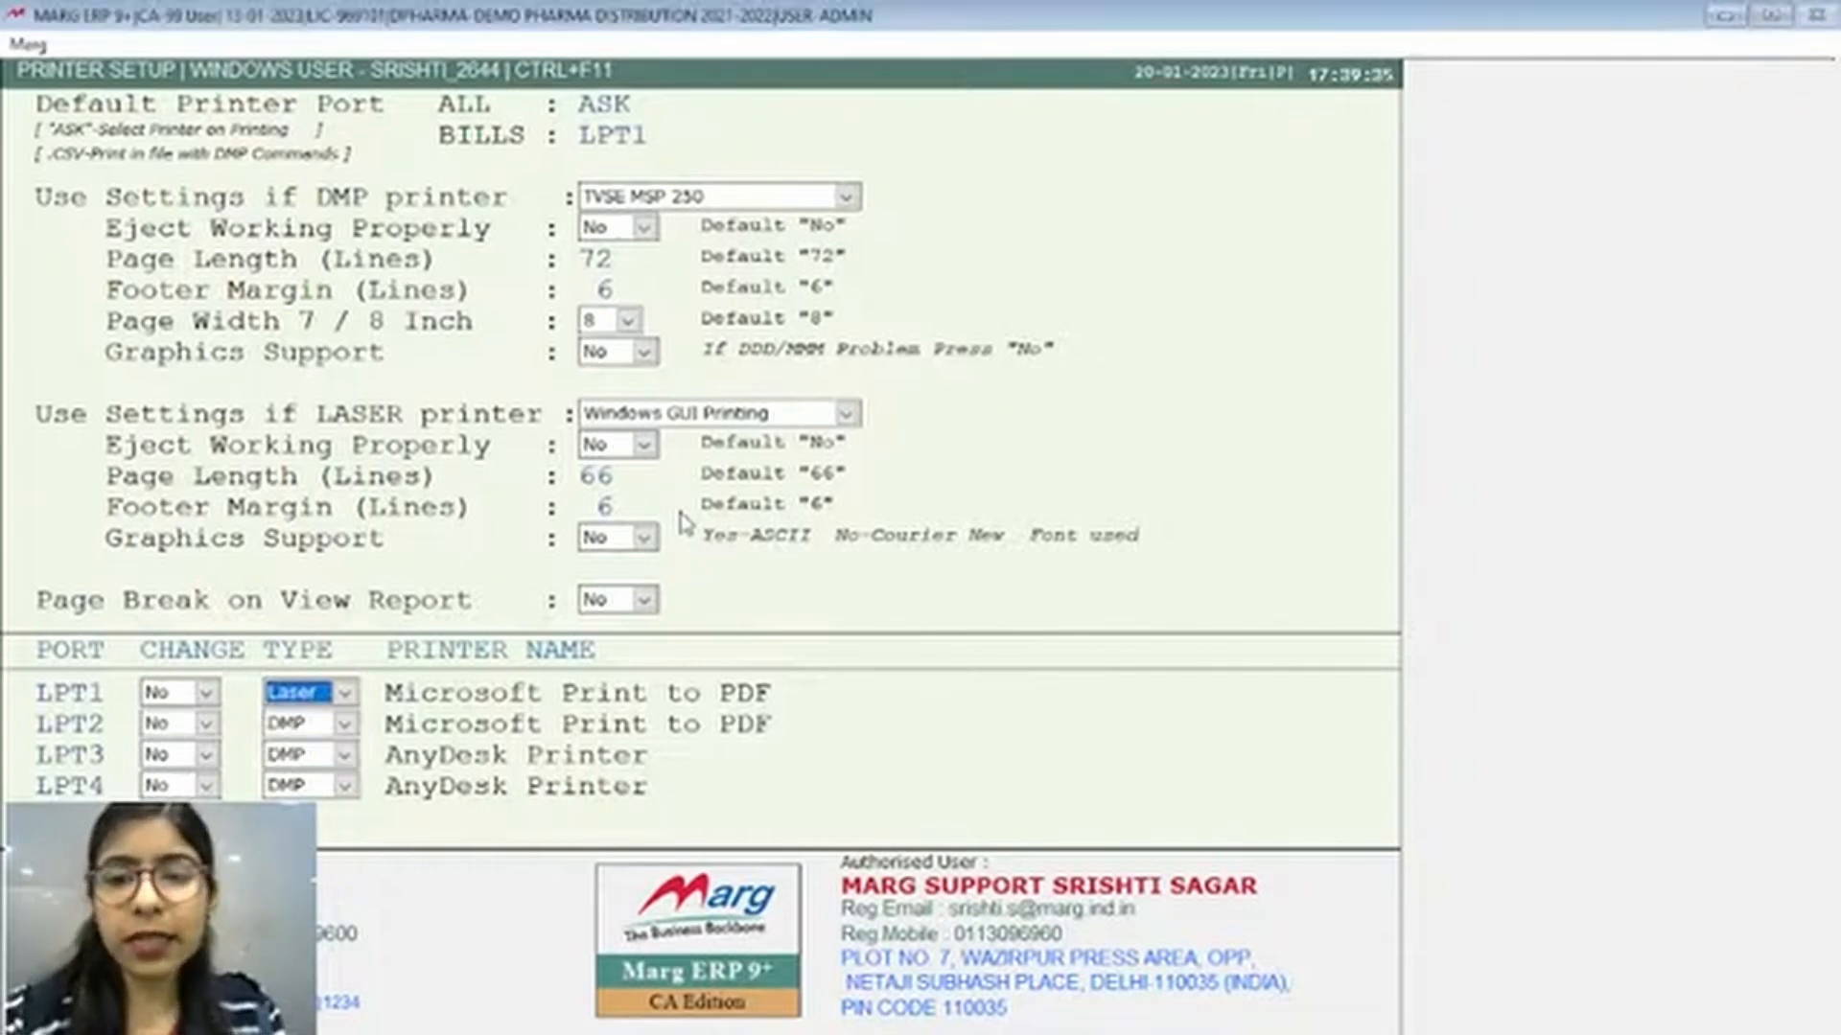
key(Return)
key(Return)
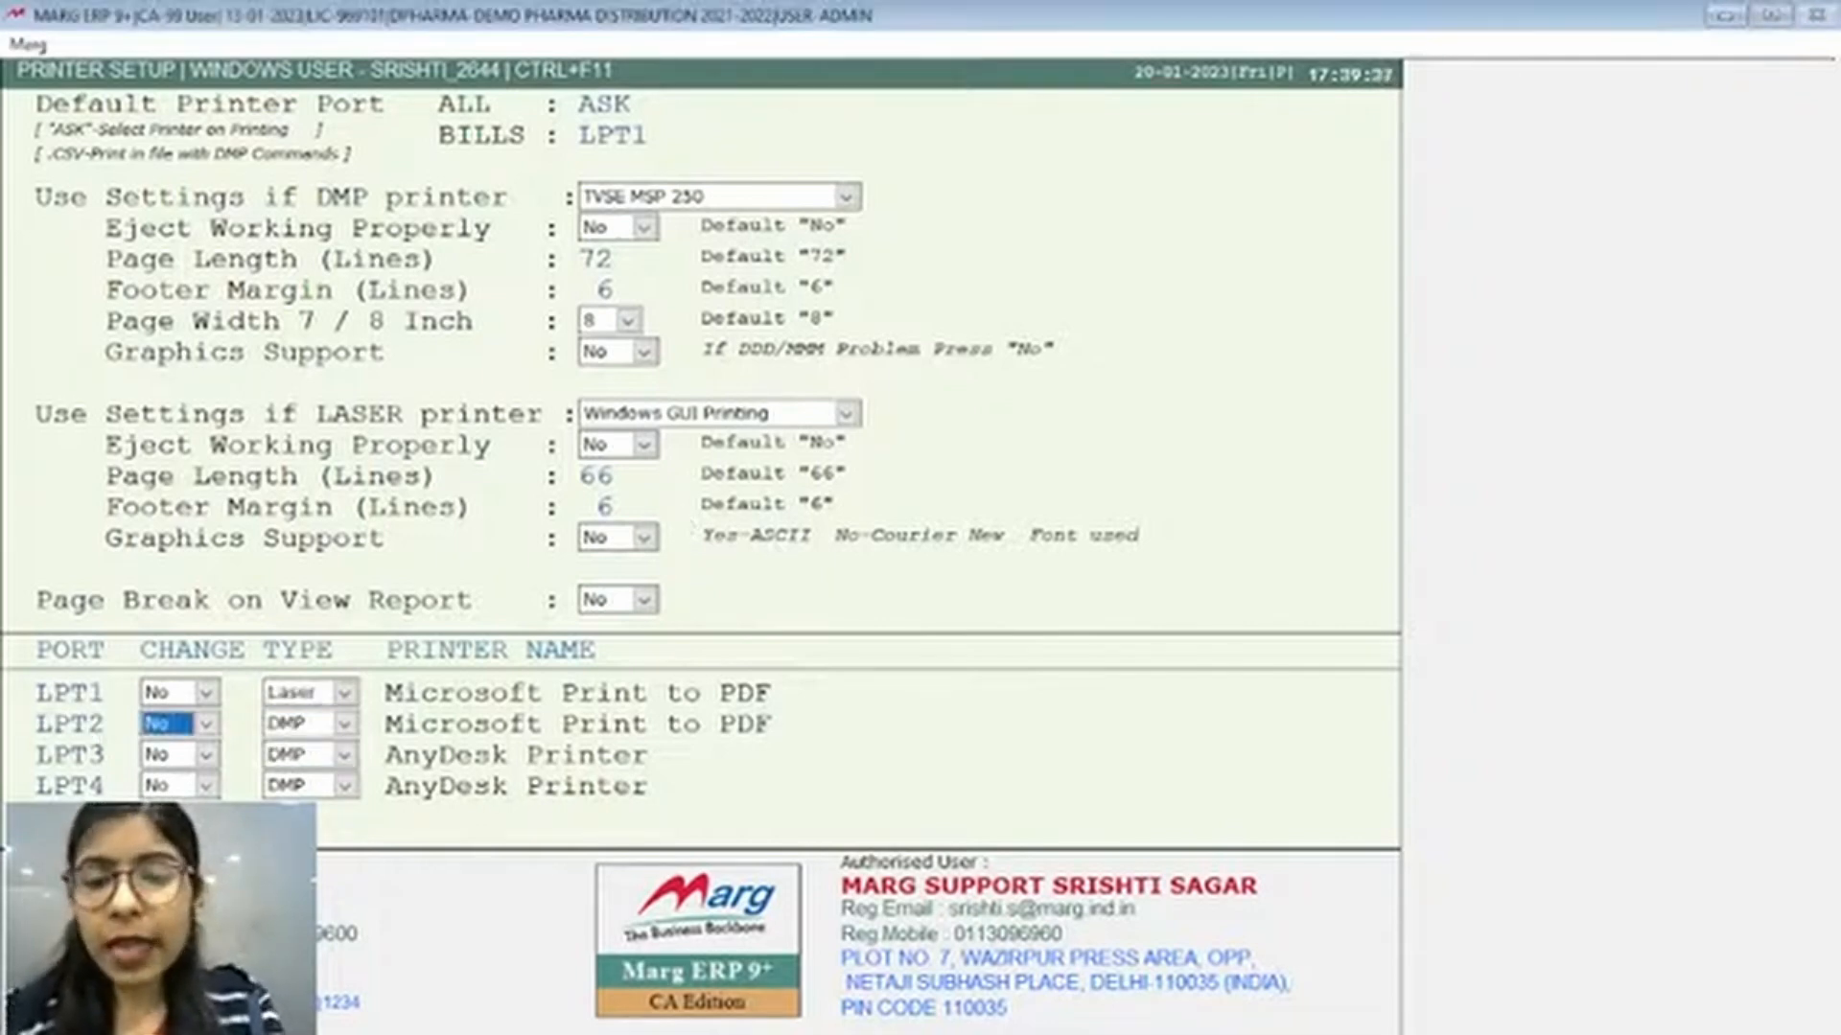
Assign Microsoft Print to PDF to port LPT2 and set its type to Laser
key(y)
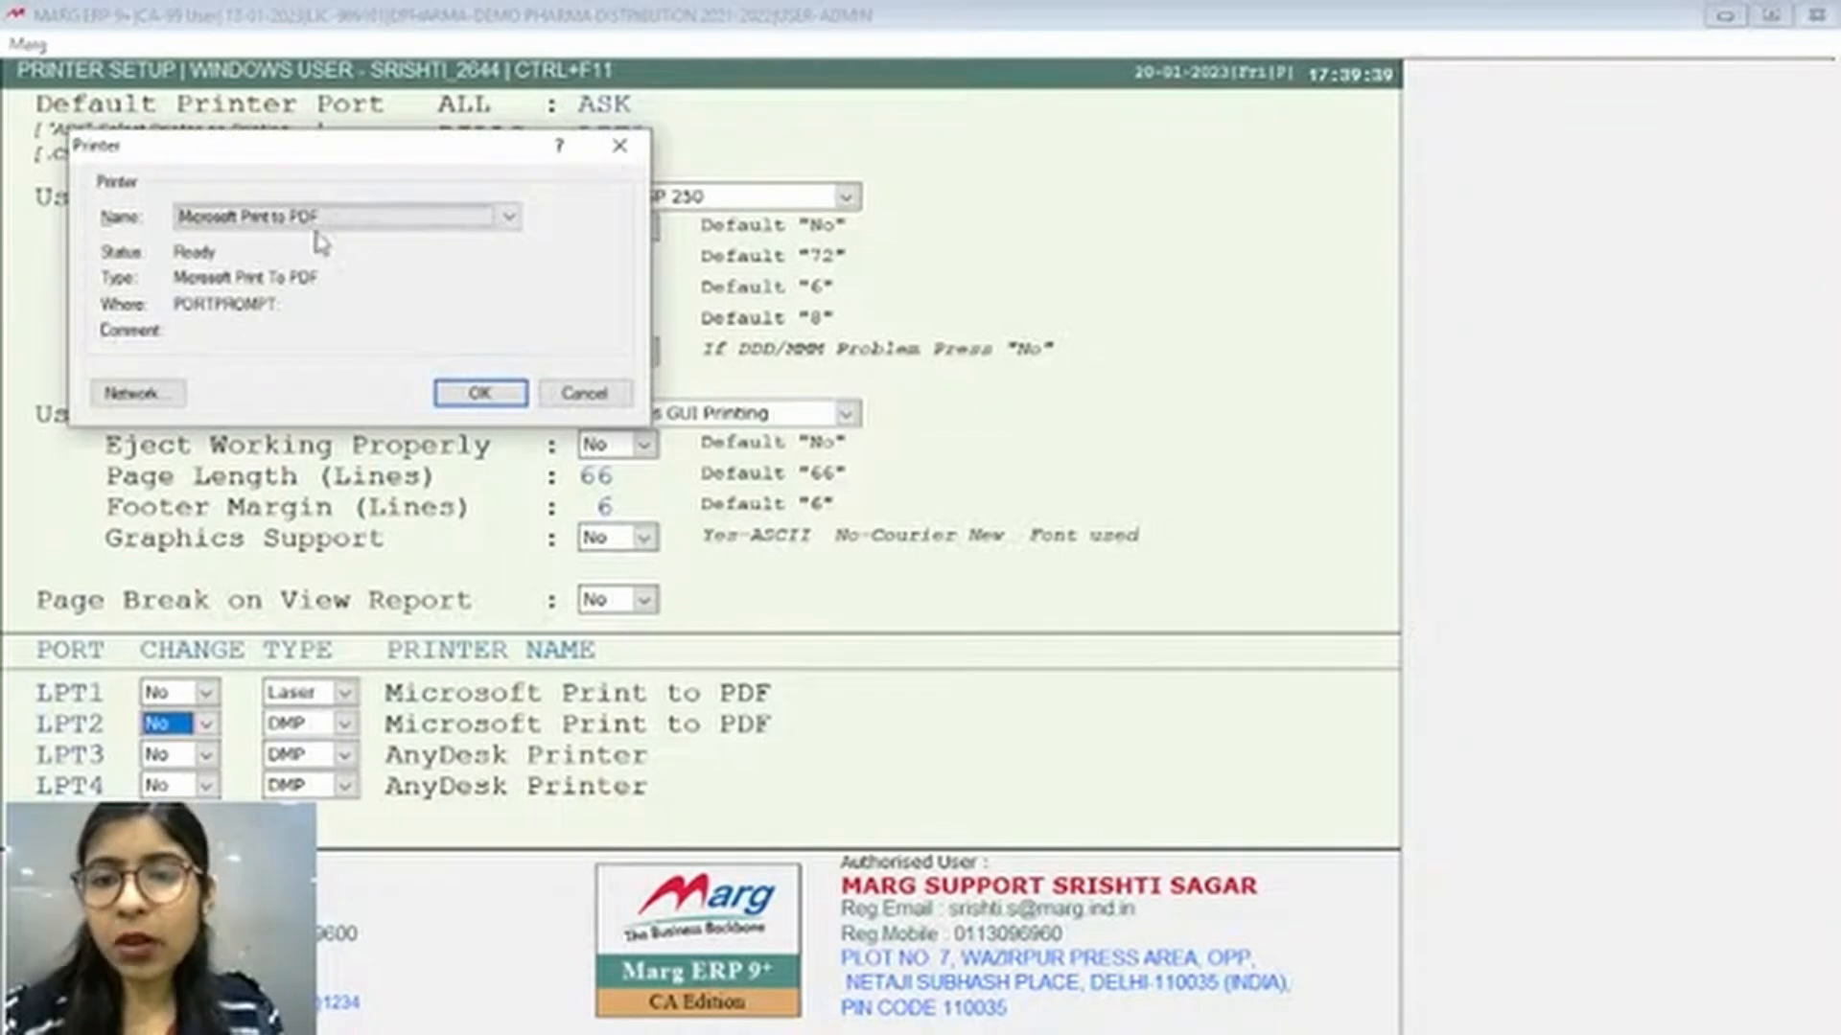
click(460, 393)
key(Return)
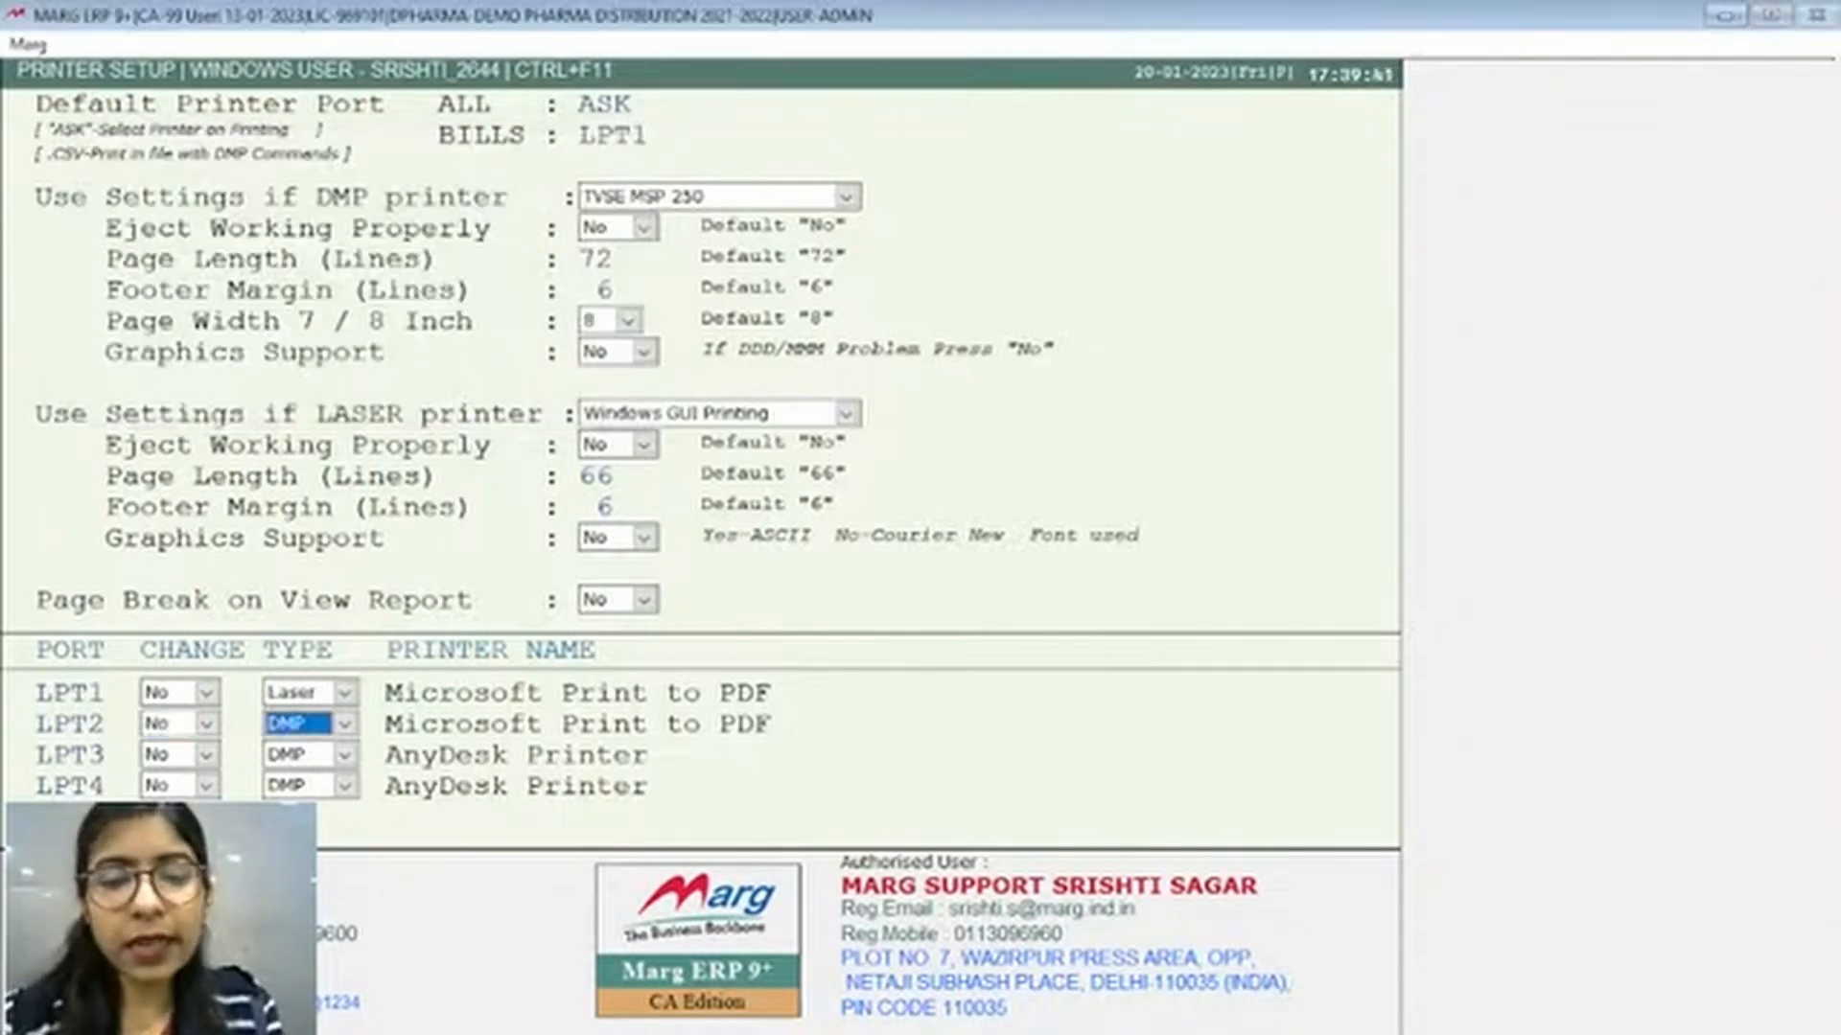
key(l)
key(Return)
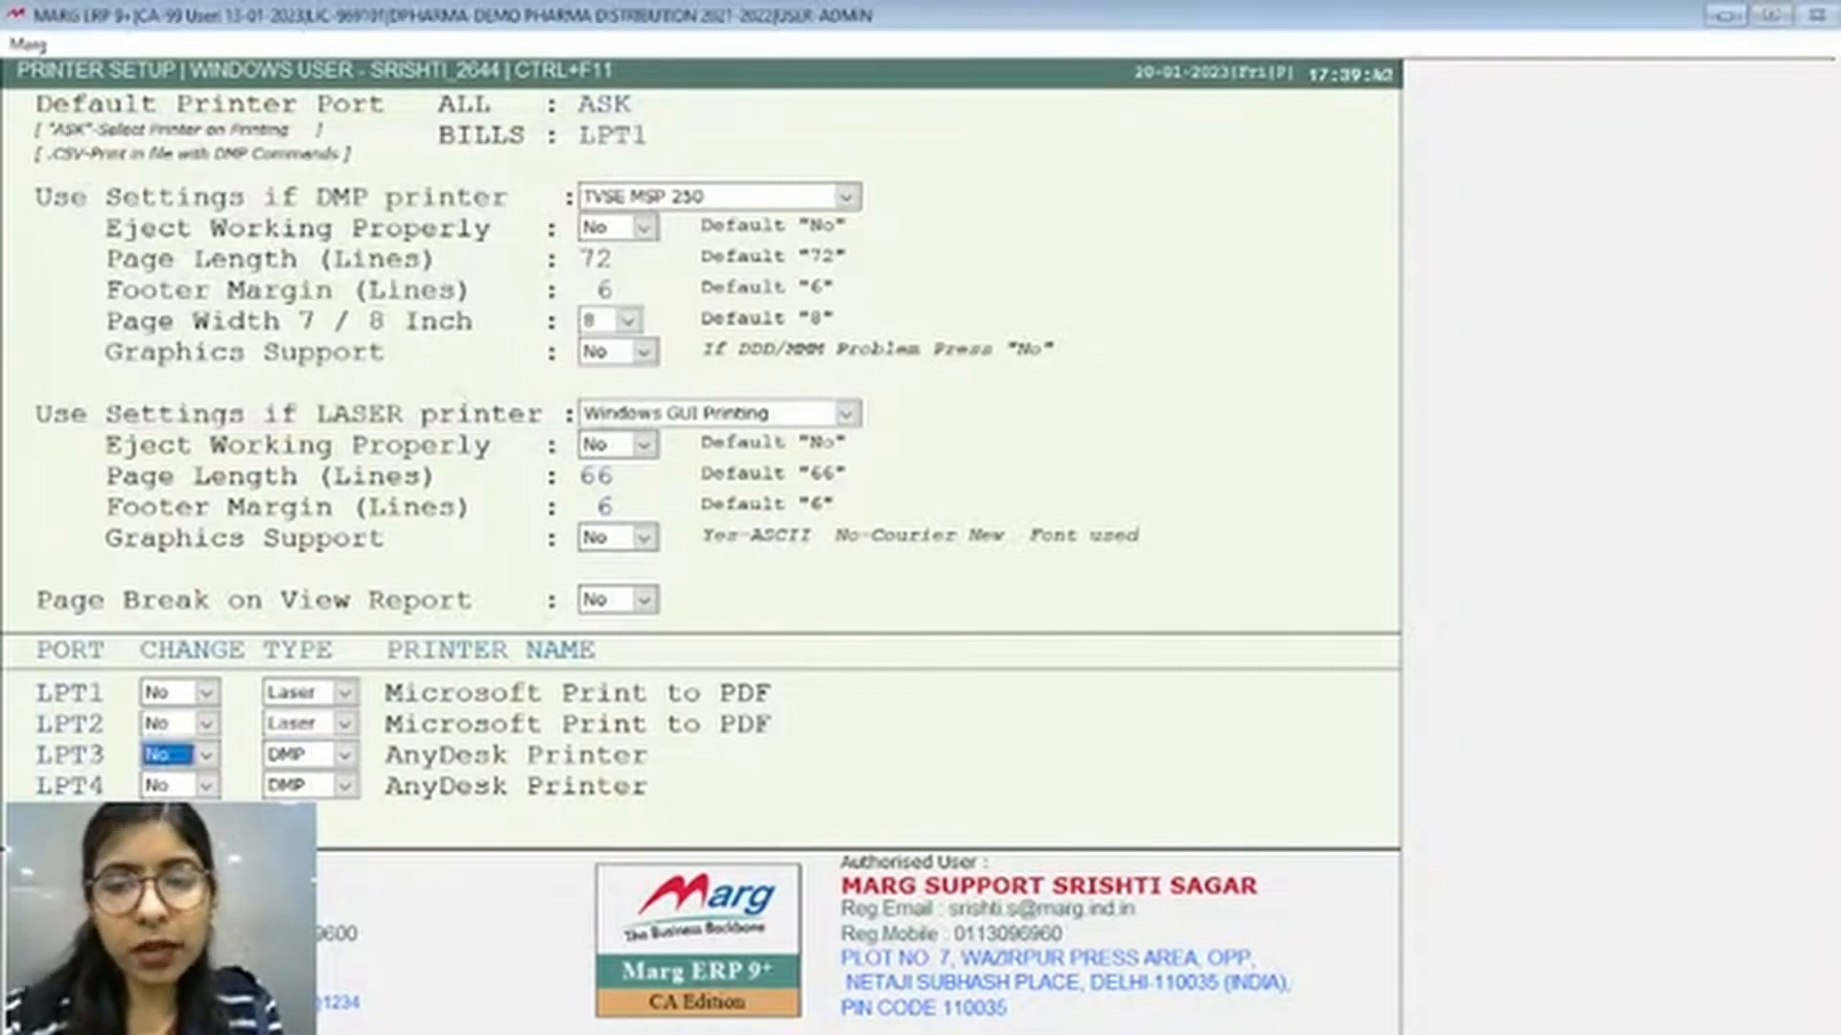
Assign Microsoft Print to PDF to port LPT3 and keep its type as DMP
key(y)
click(460, 395)
key(Return)
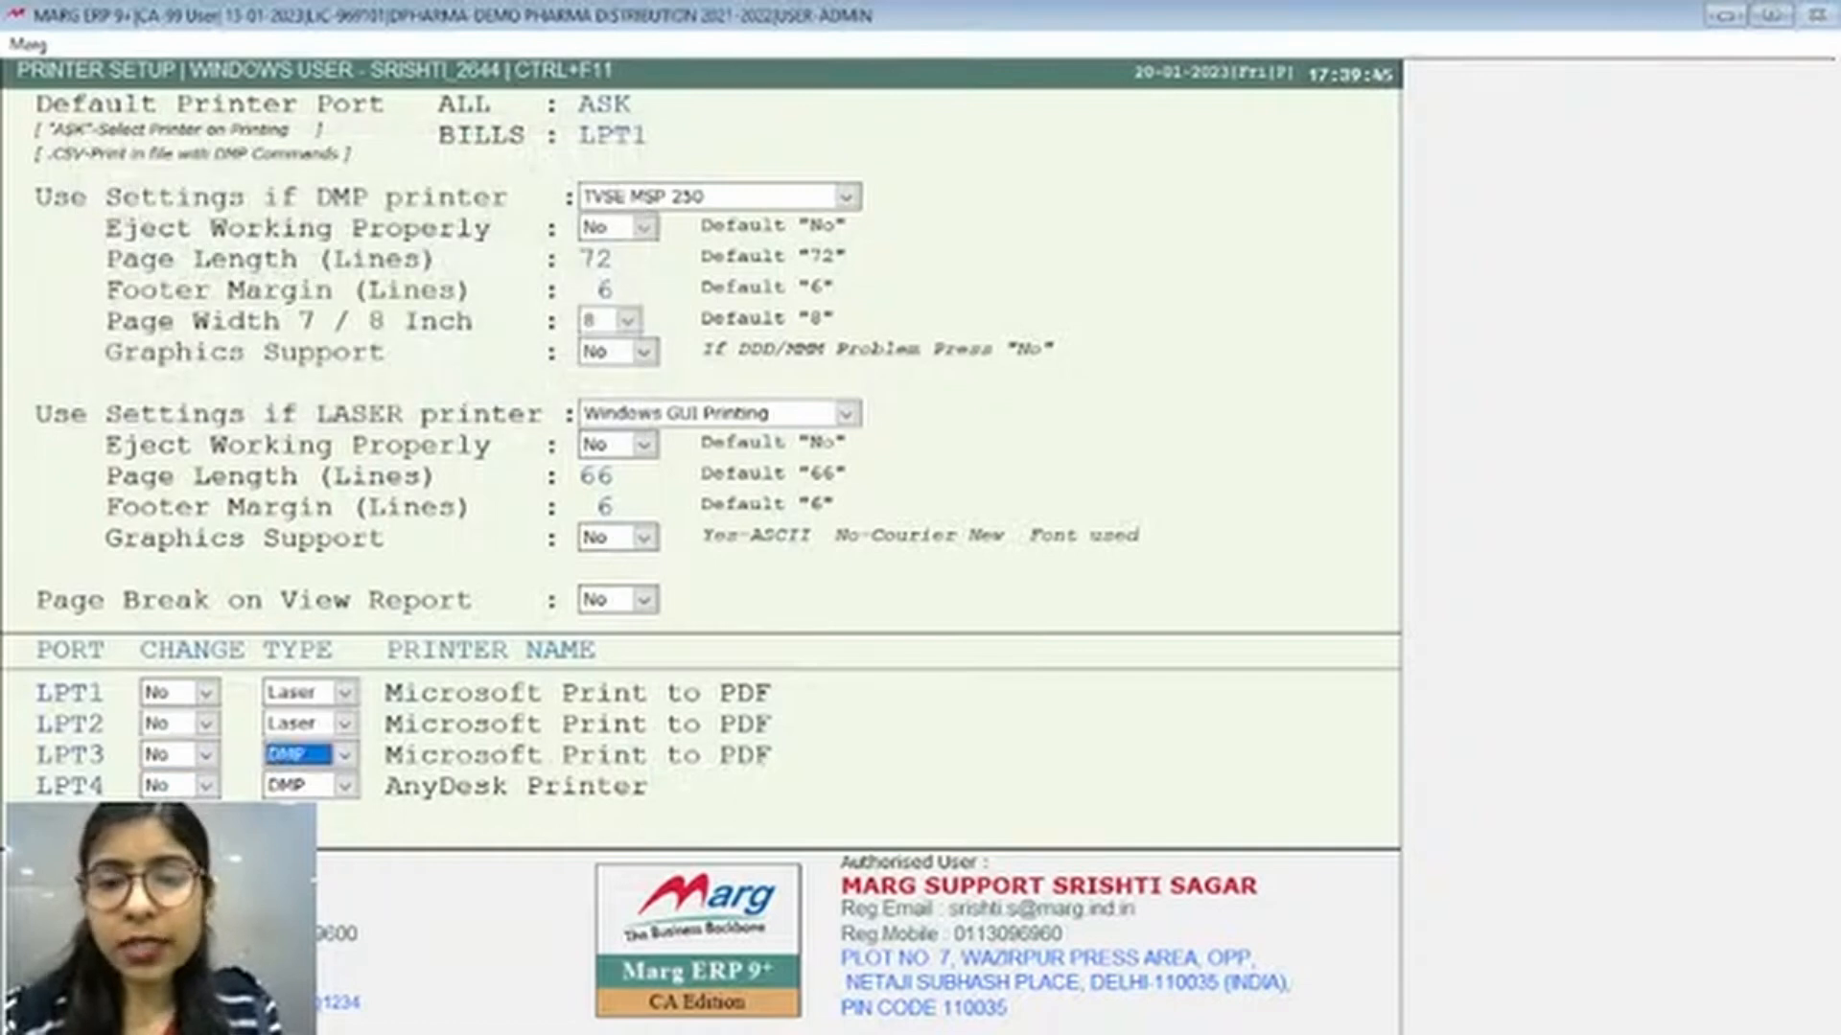
key(Return)
Accept the existing LPT4 port settings and exit the printer setup
key(Return)
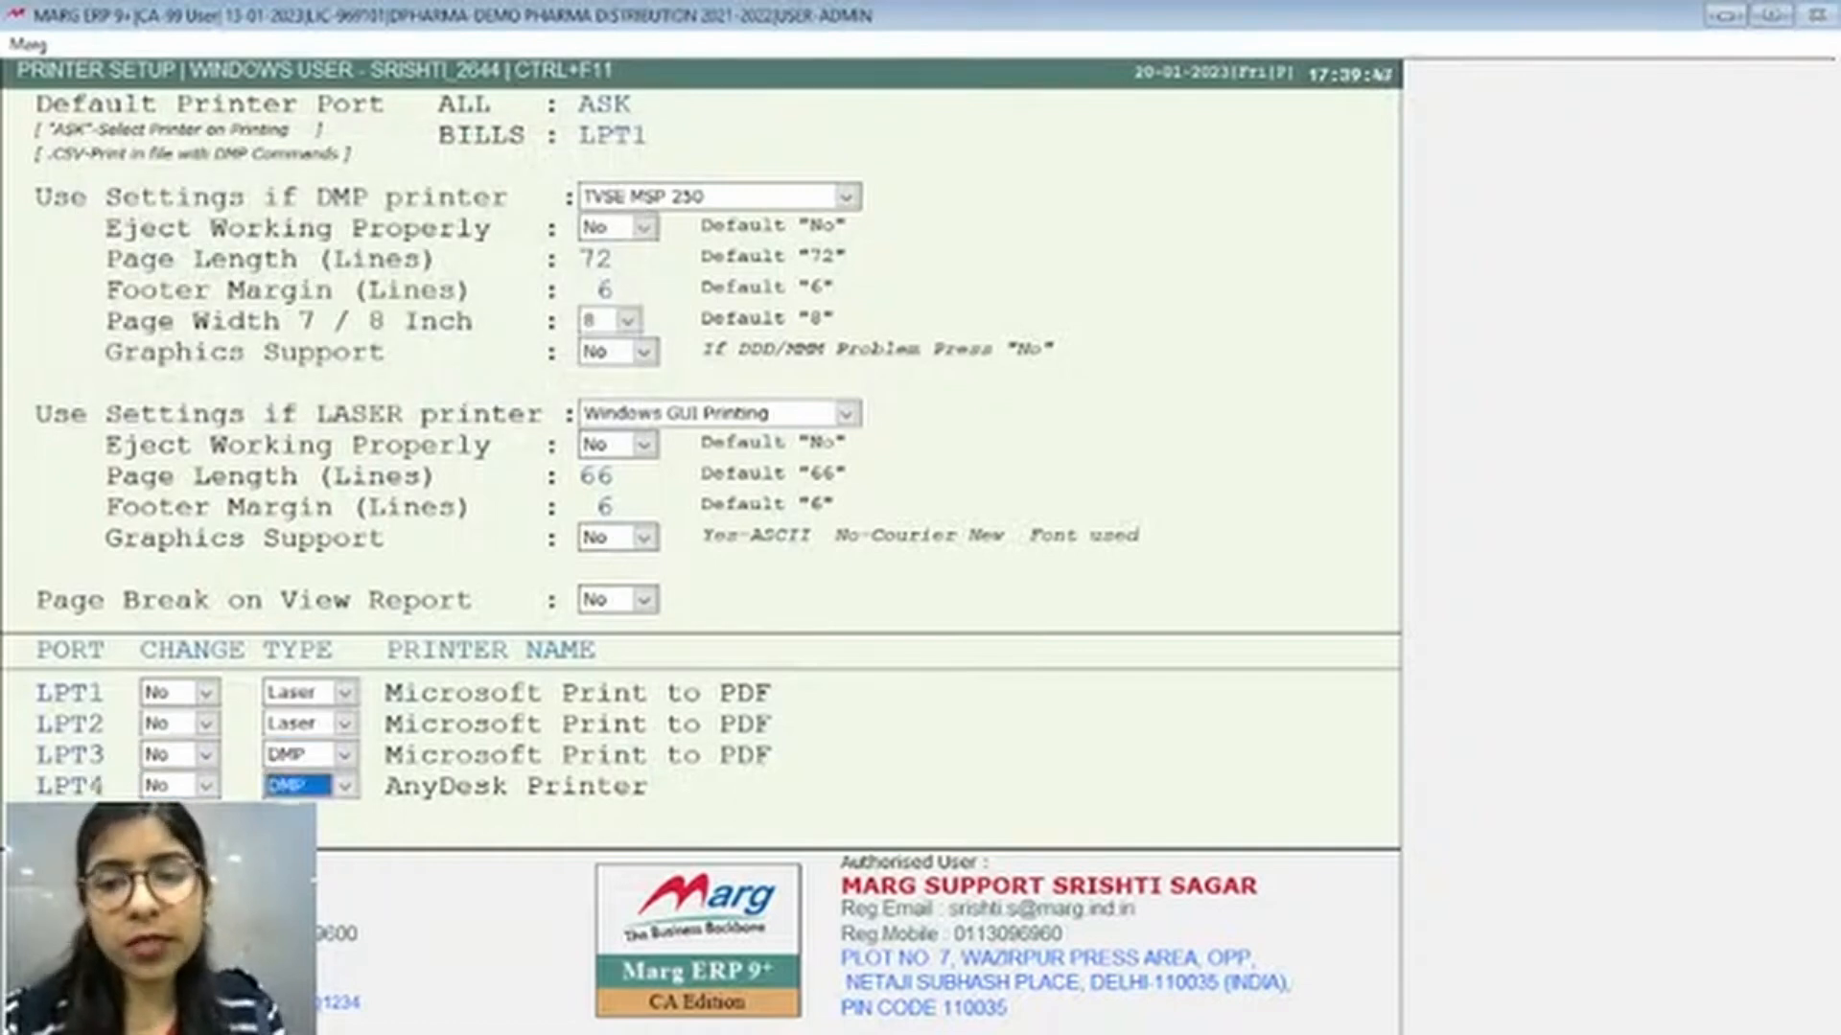
key(Return)
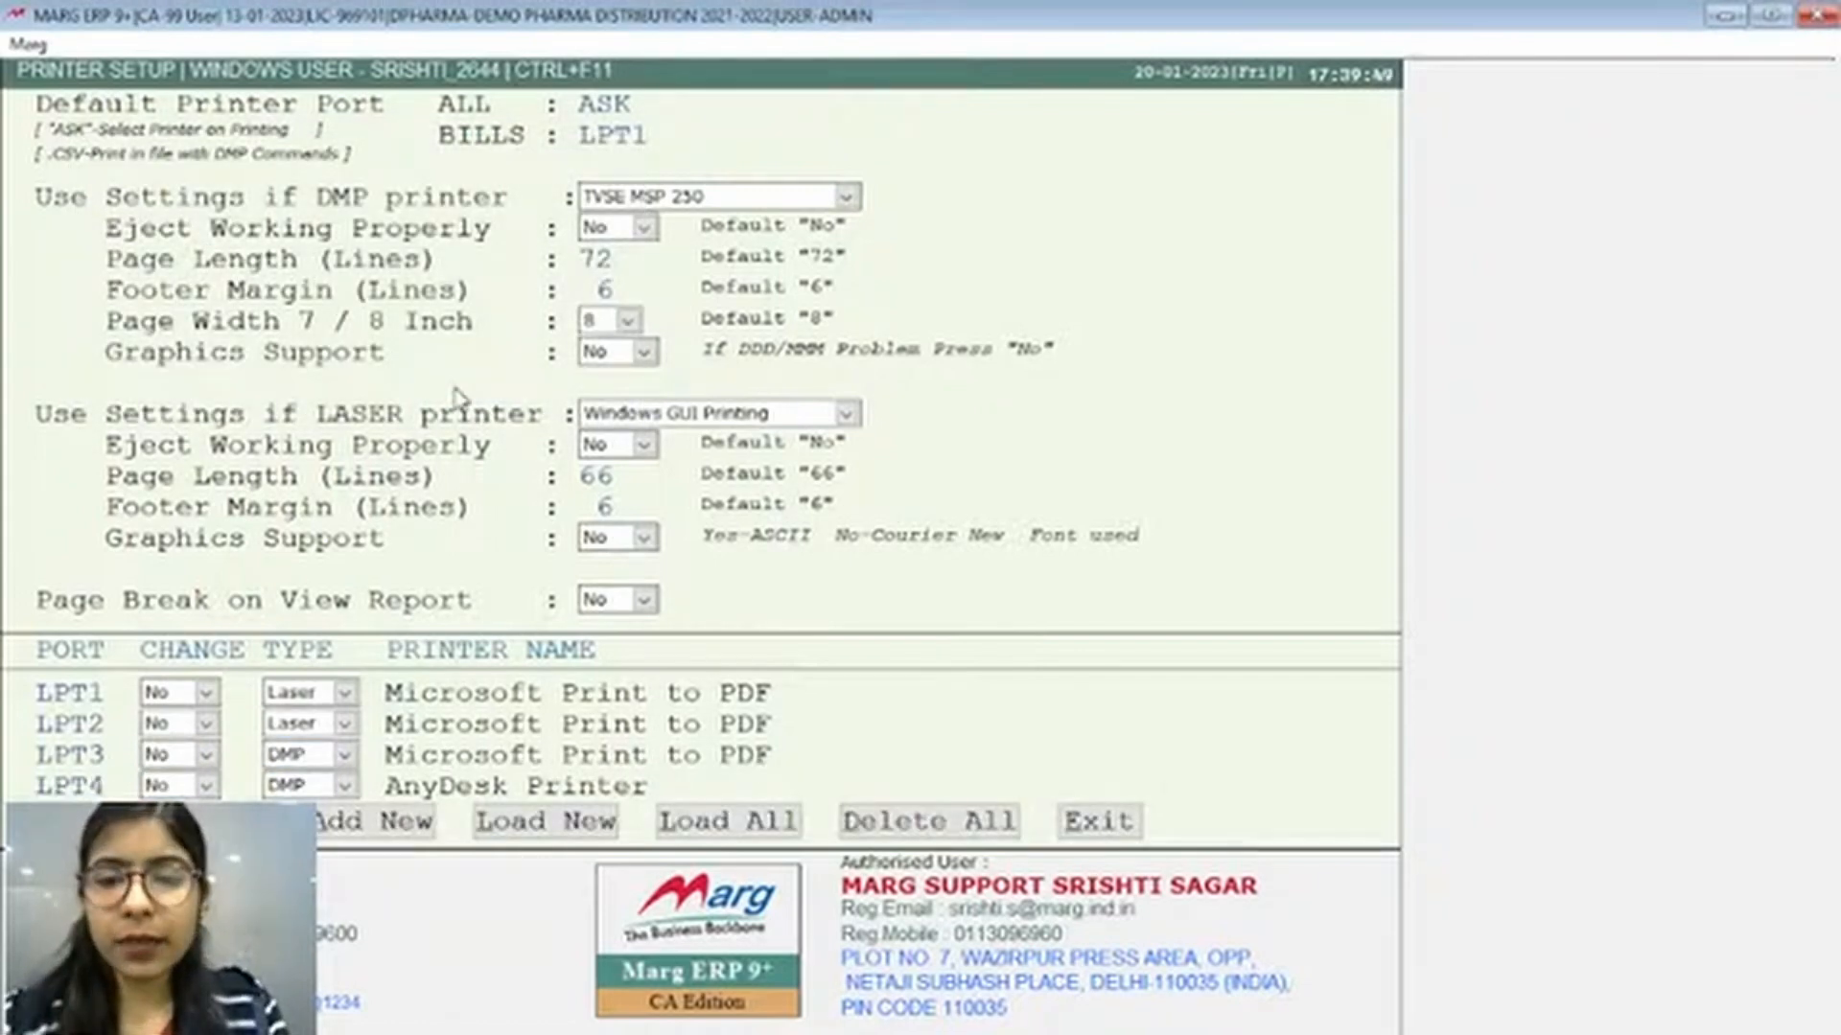
key(Escape)
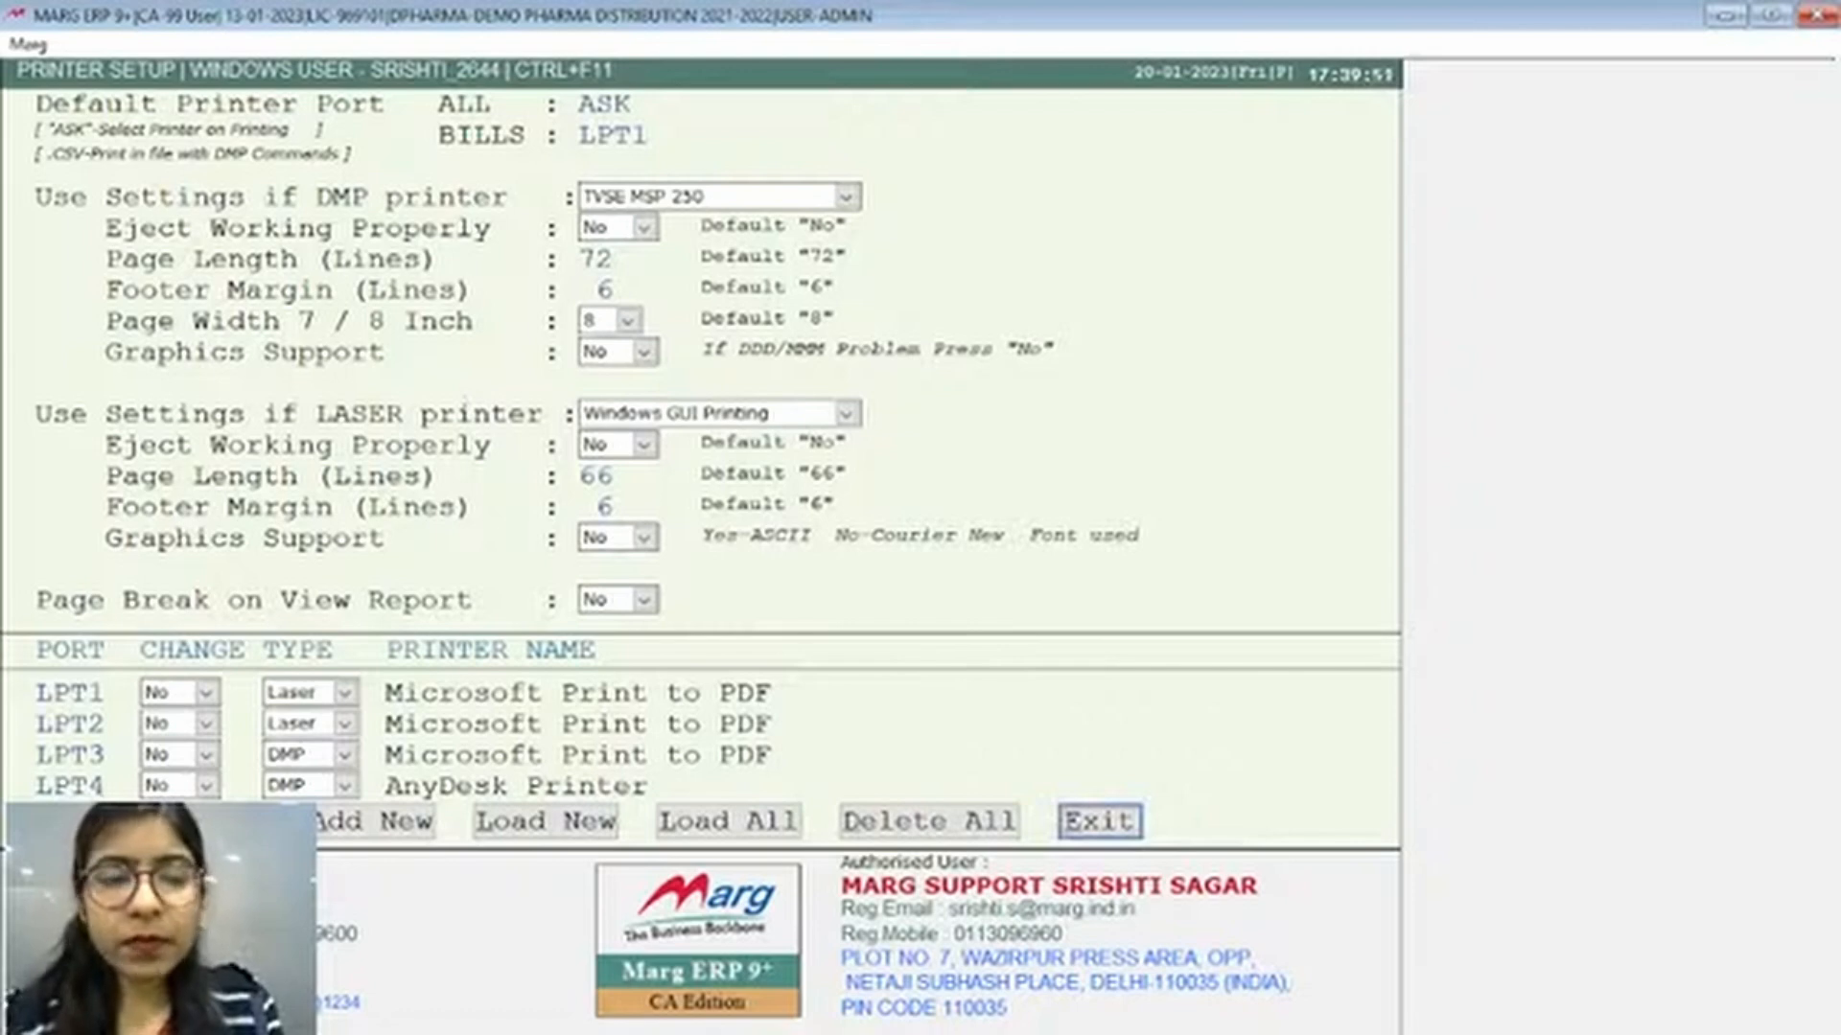
key(Return)
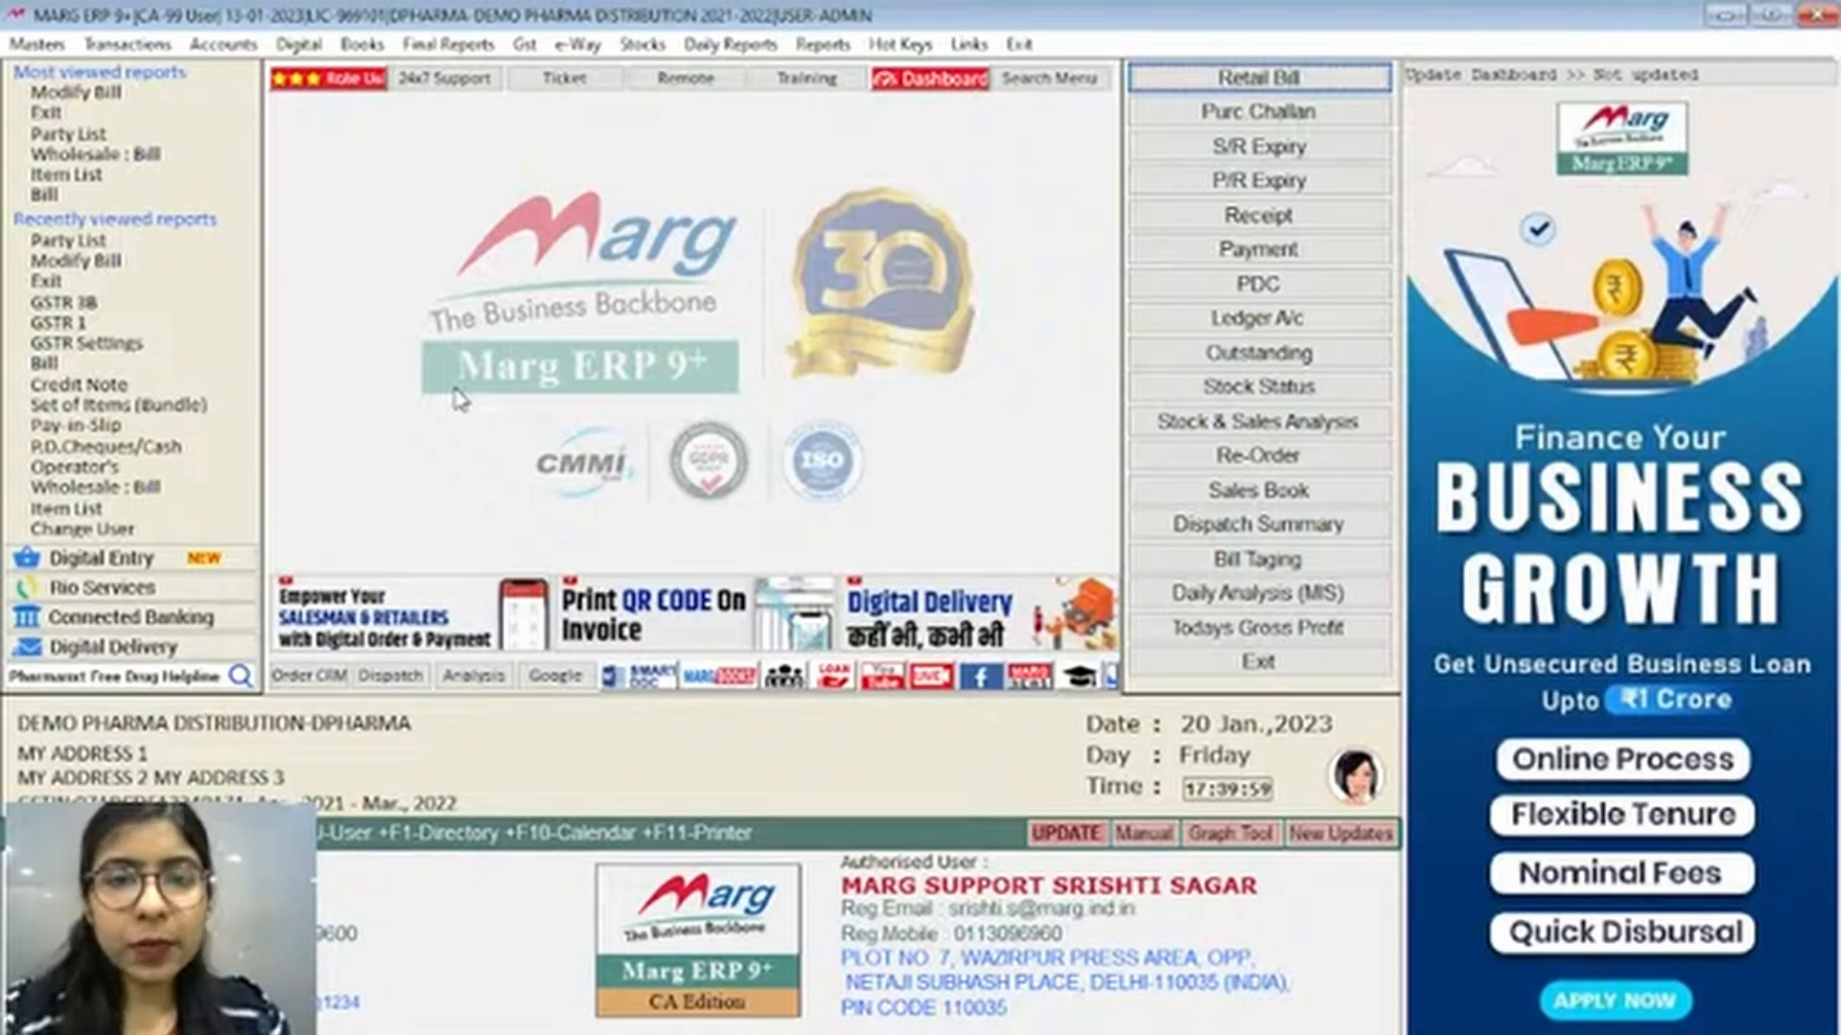
key(alt+m)
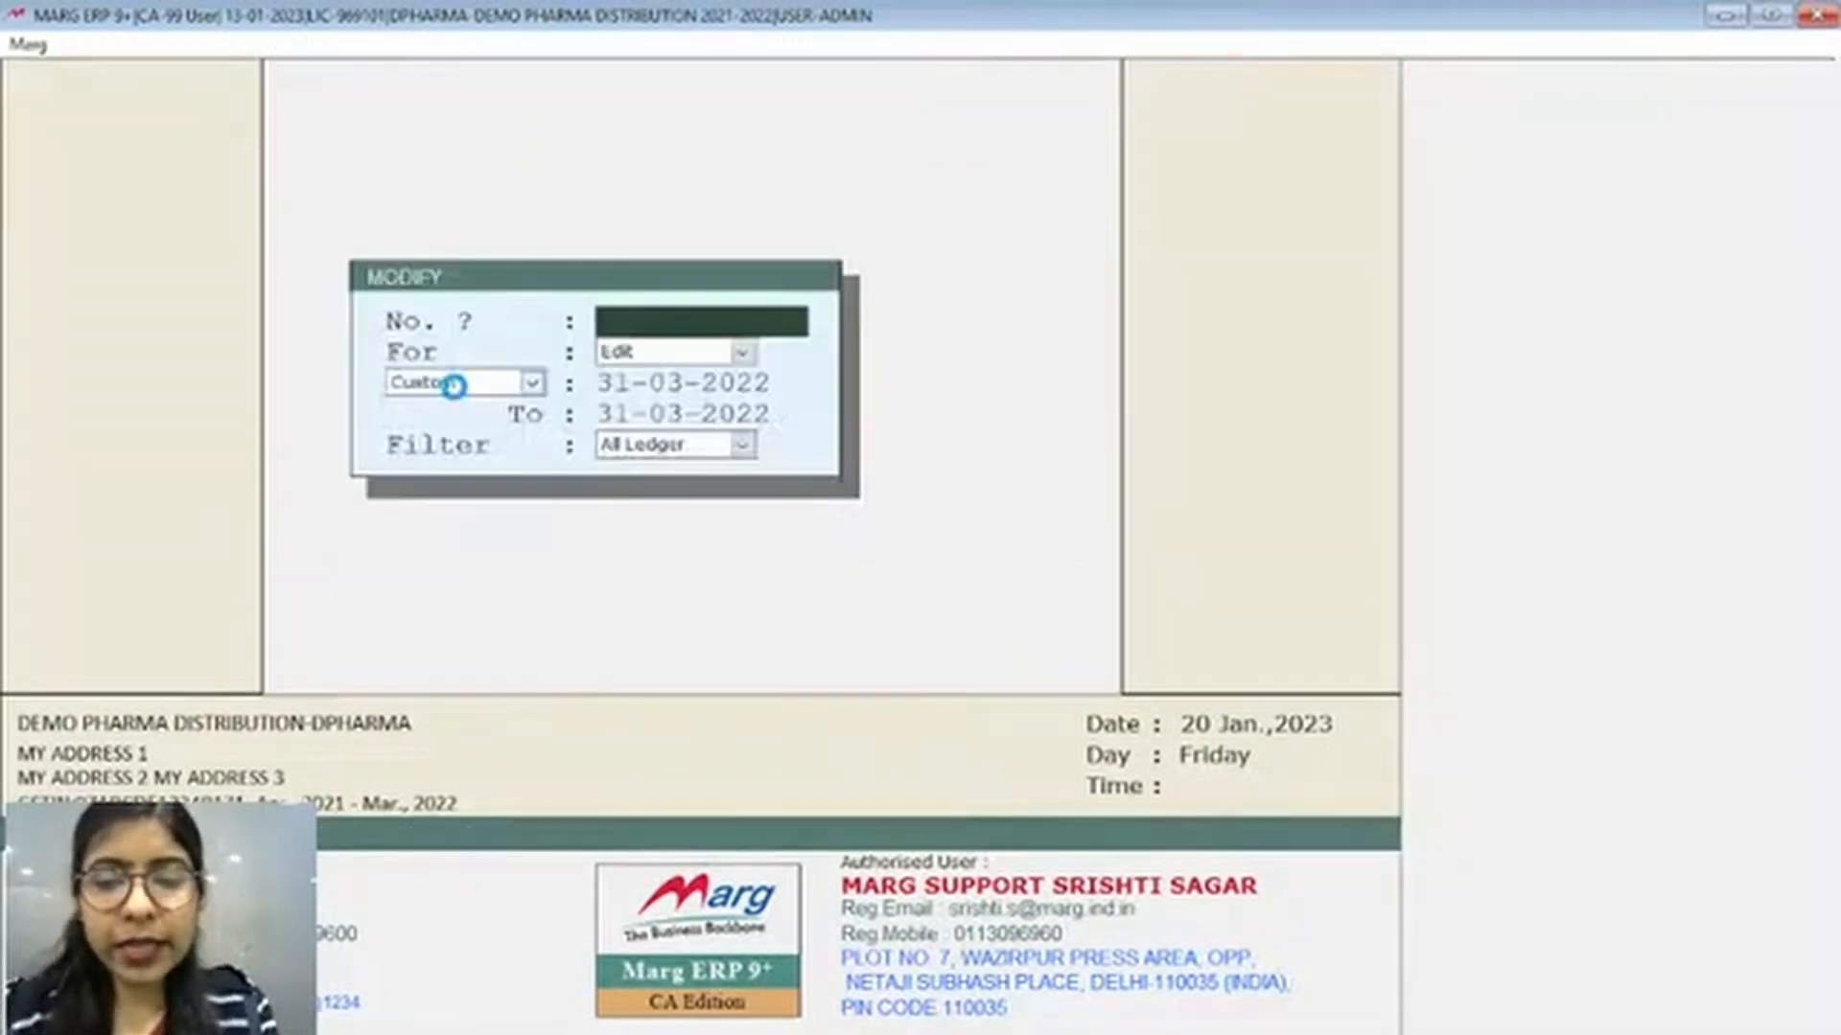
key(Return)
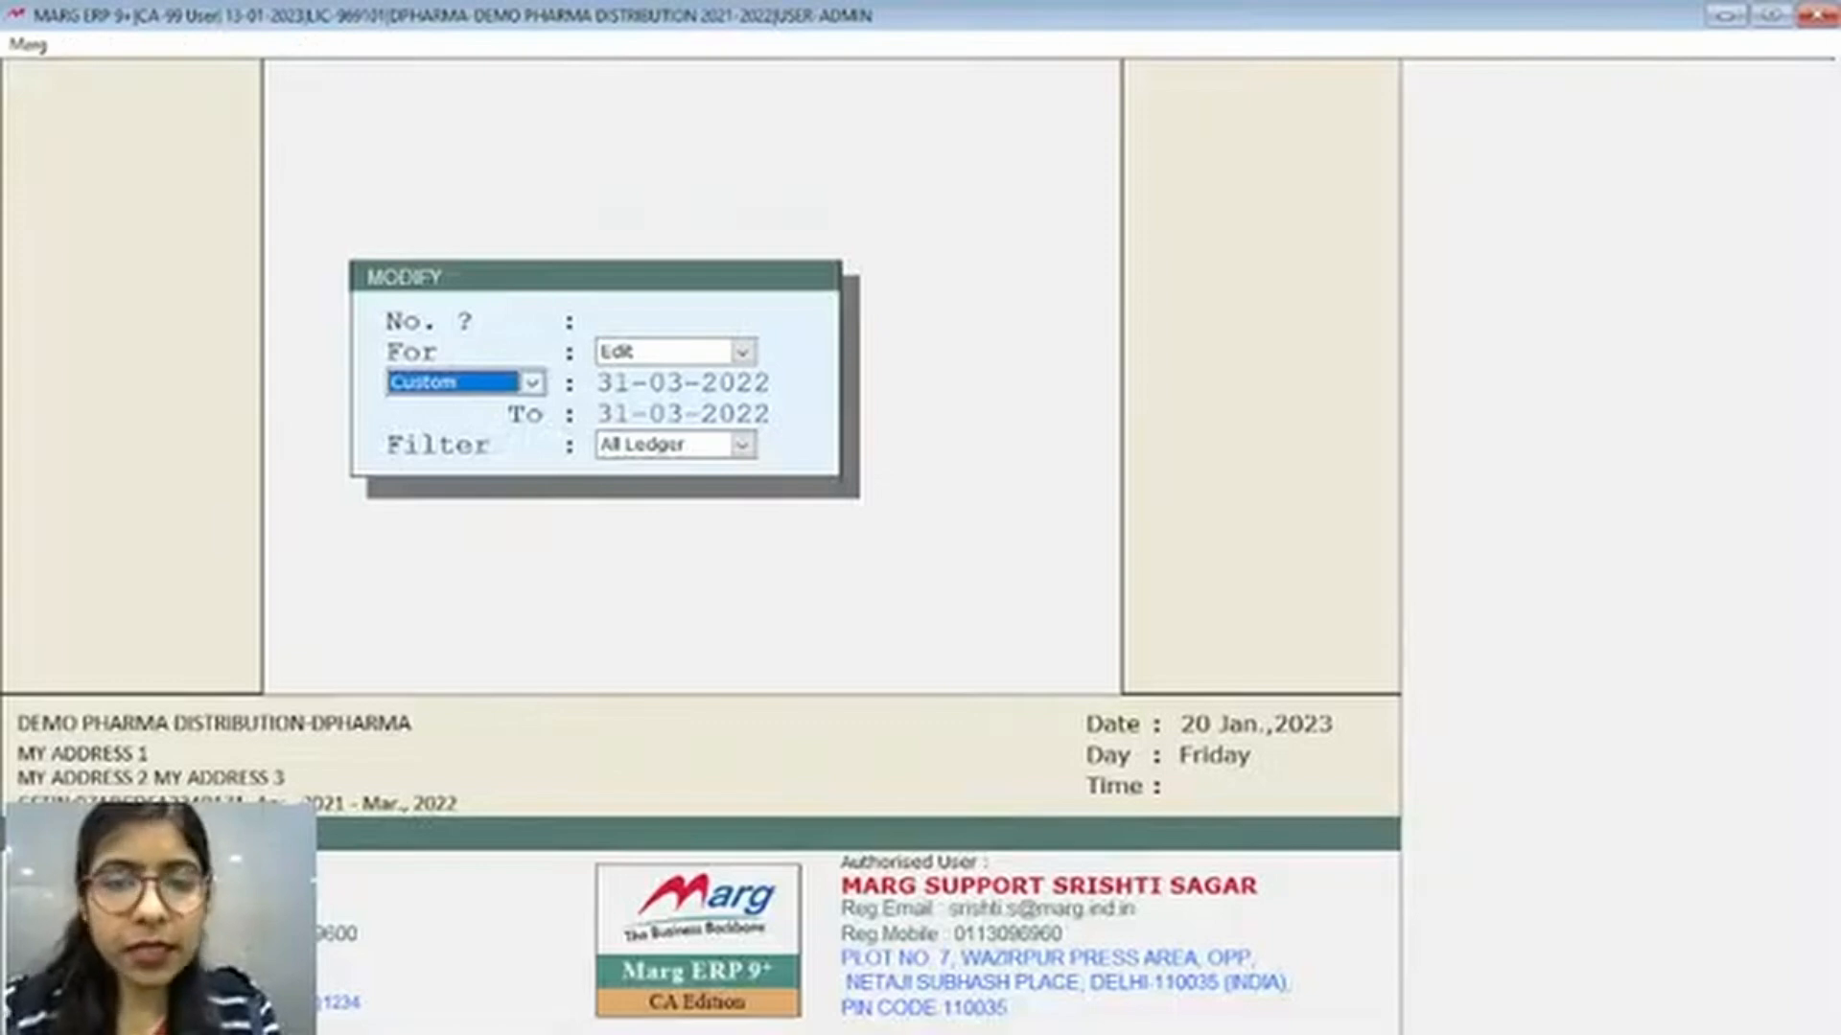
key(Escape)
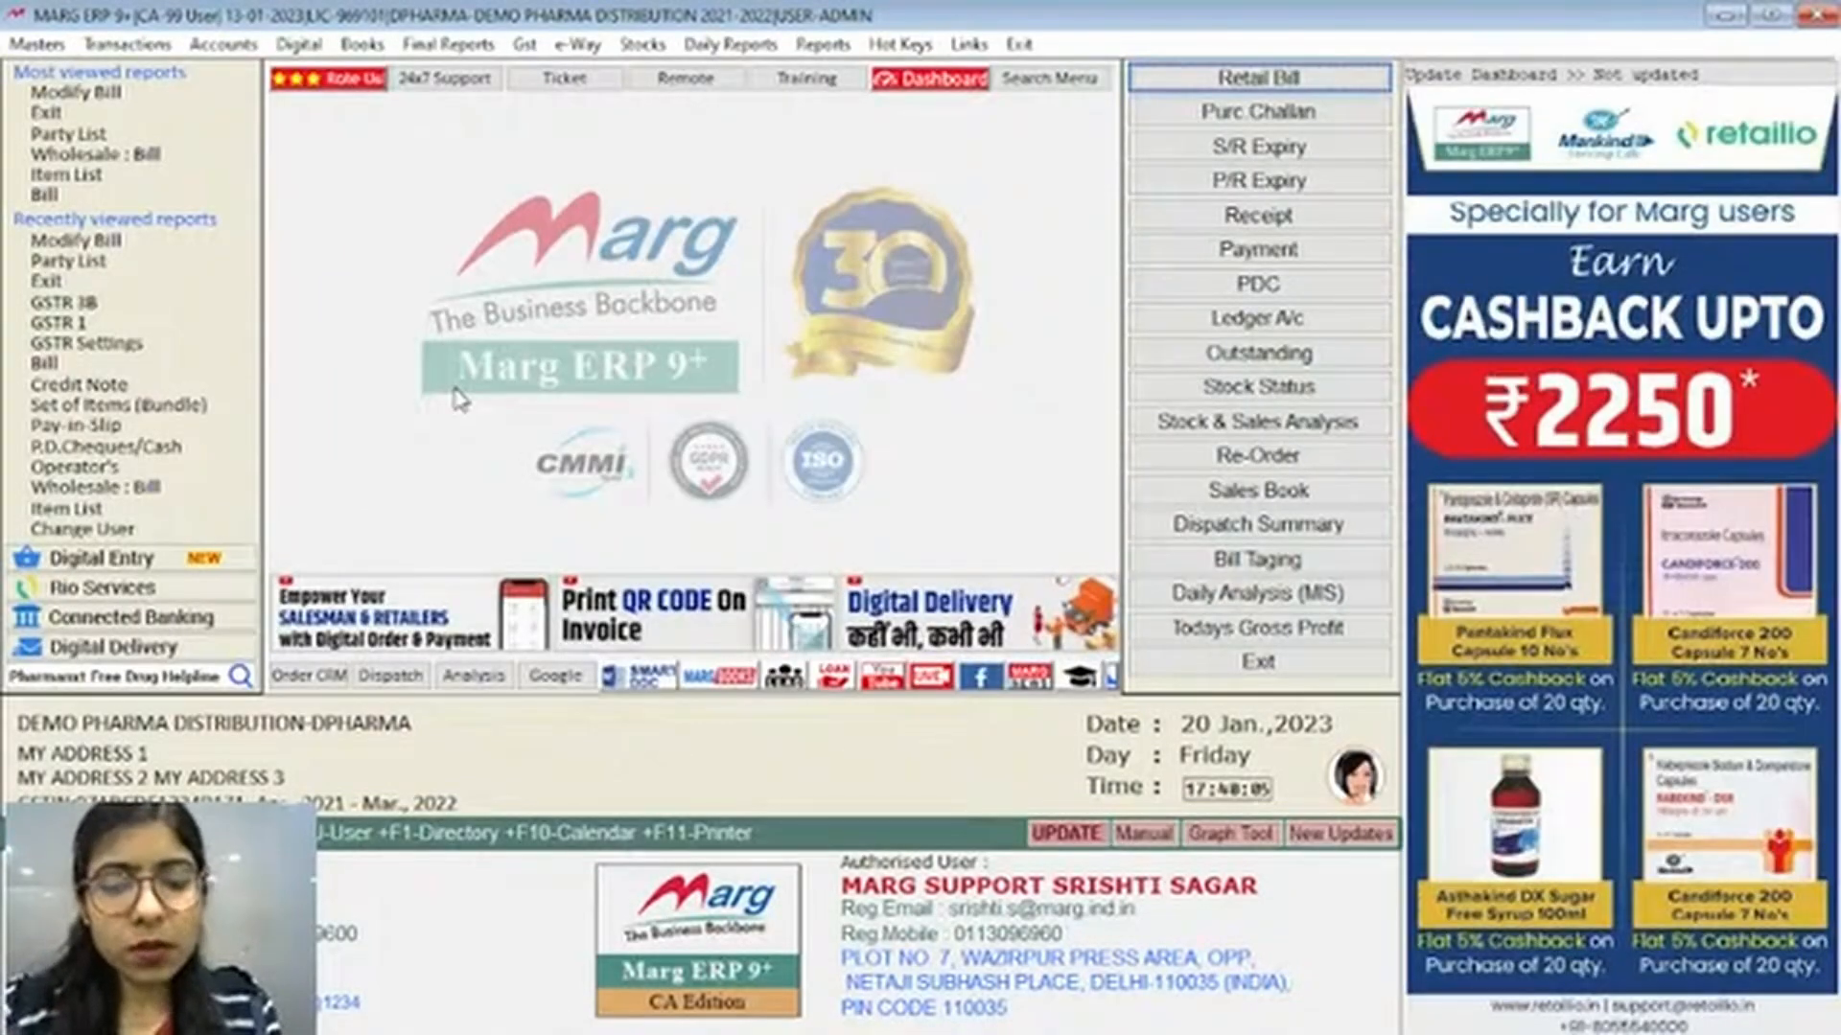
Open the A2Z PHARMACY sale bill dated 31-03-2022 for modification and bring up its print copies prompt
key(alt+m)
key(Return)
key(Down)
key(Return)
key(Return)
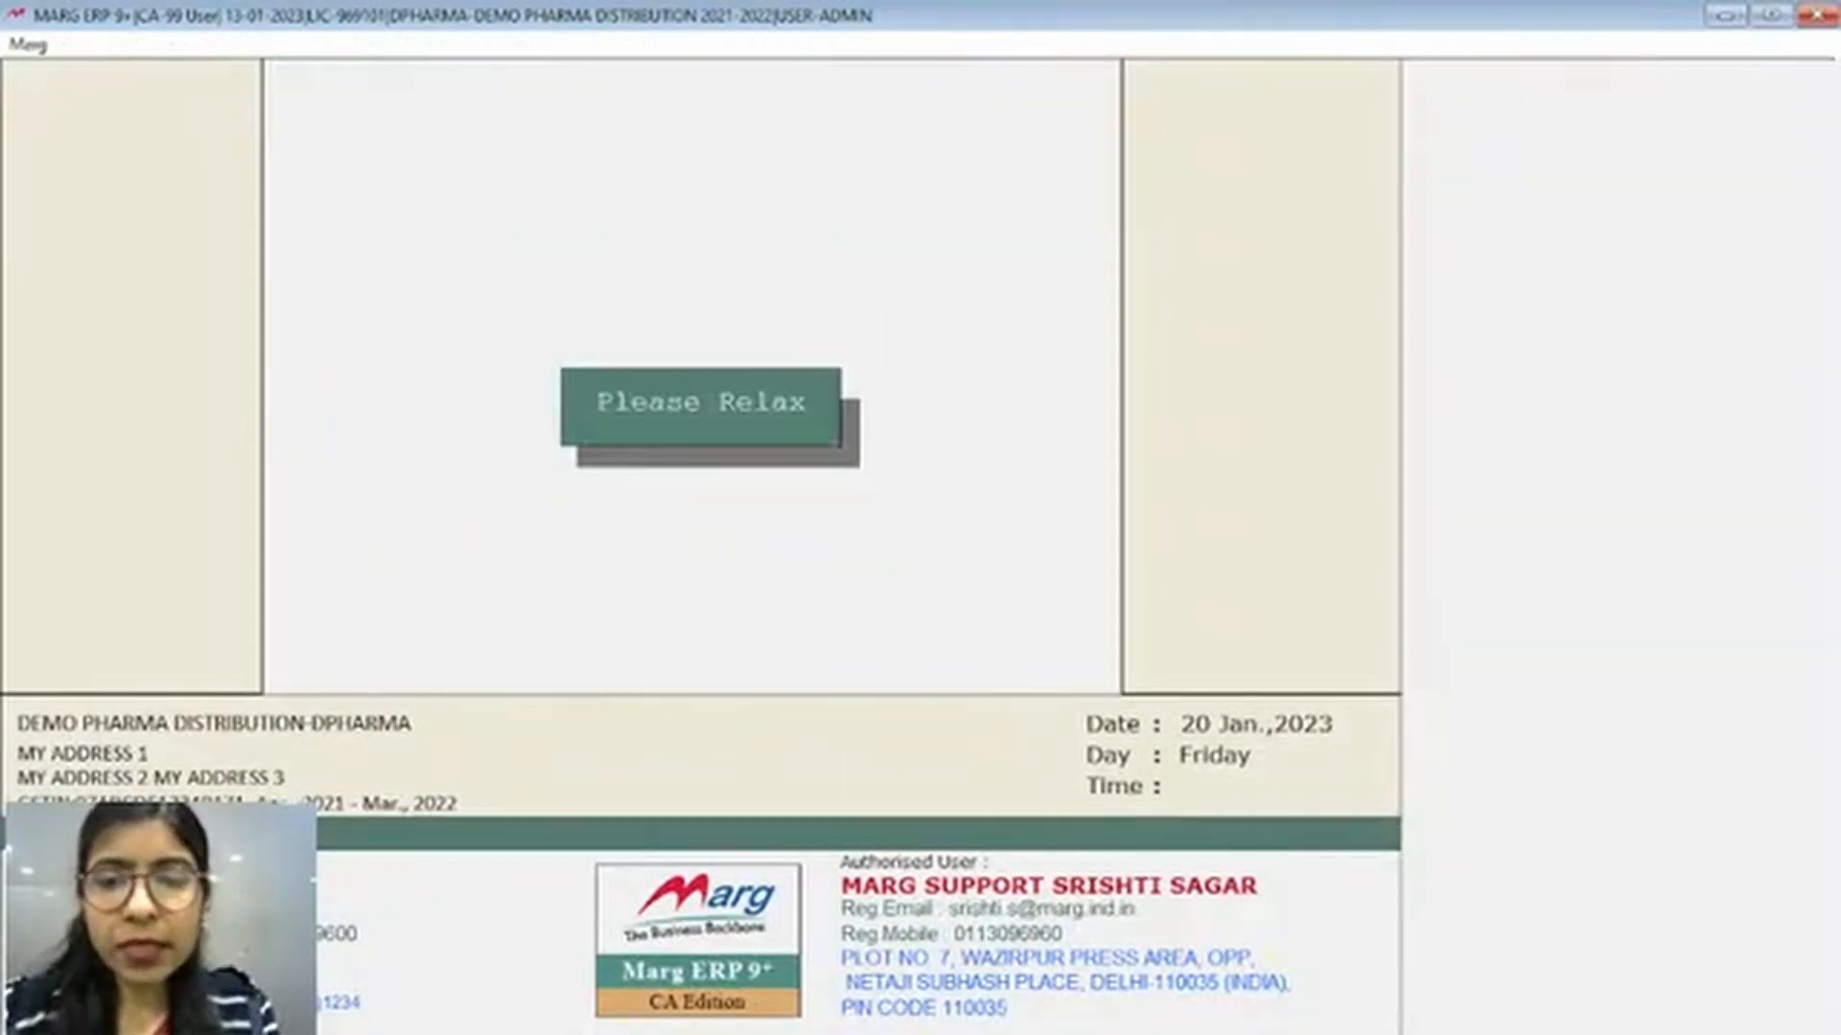
key(Return)
key(Right)
key(Right)
key(Return)
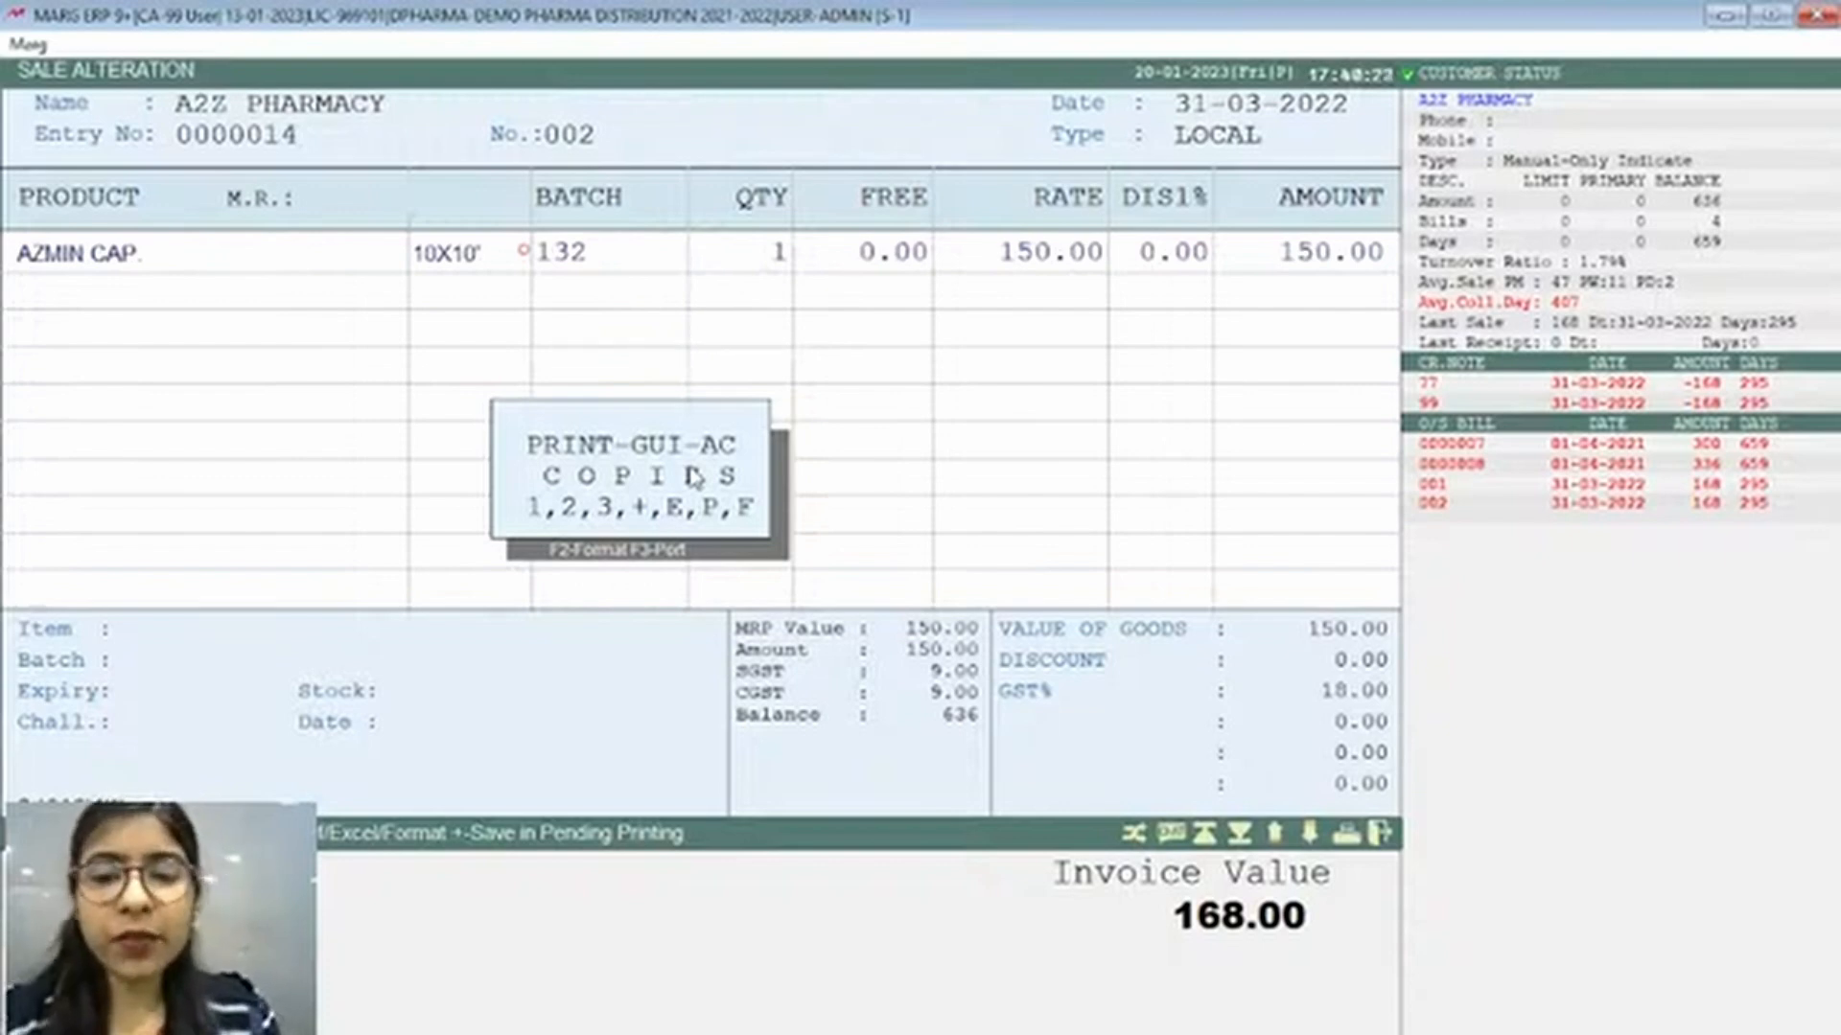
Set the printer port for printing this bill to LPT2
key(F3)
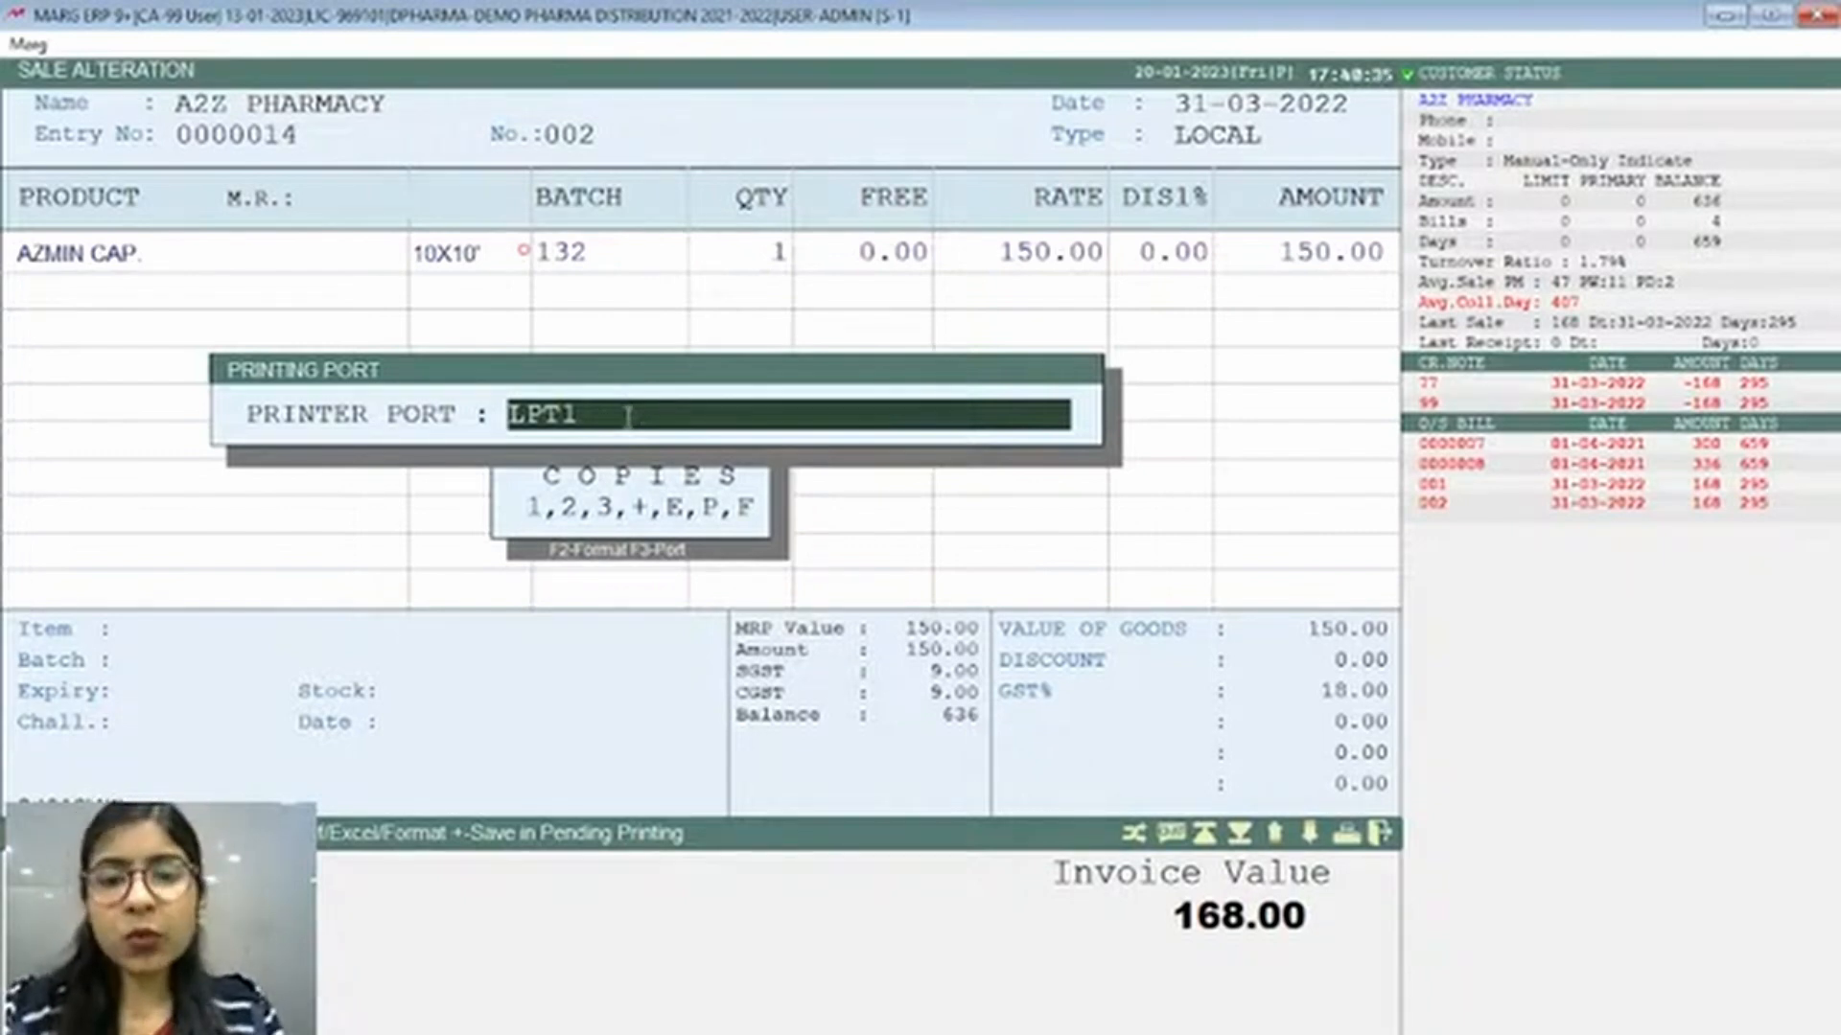
key(BackSpace)
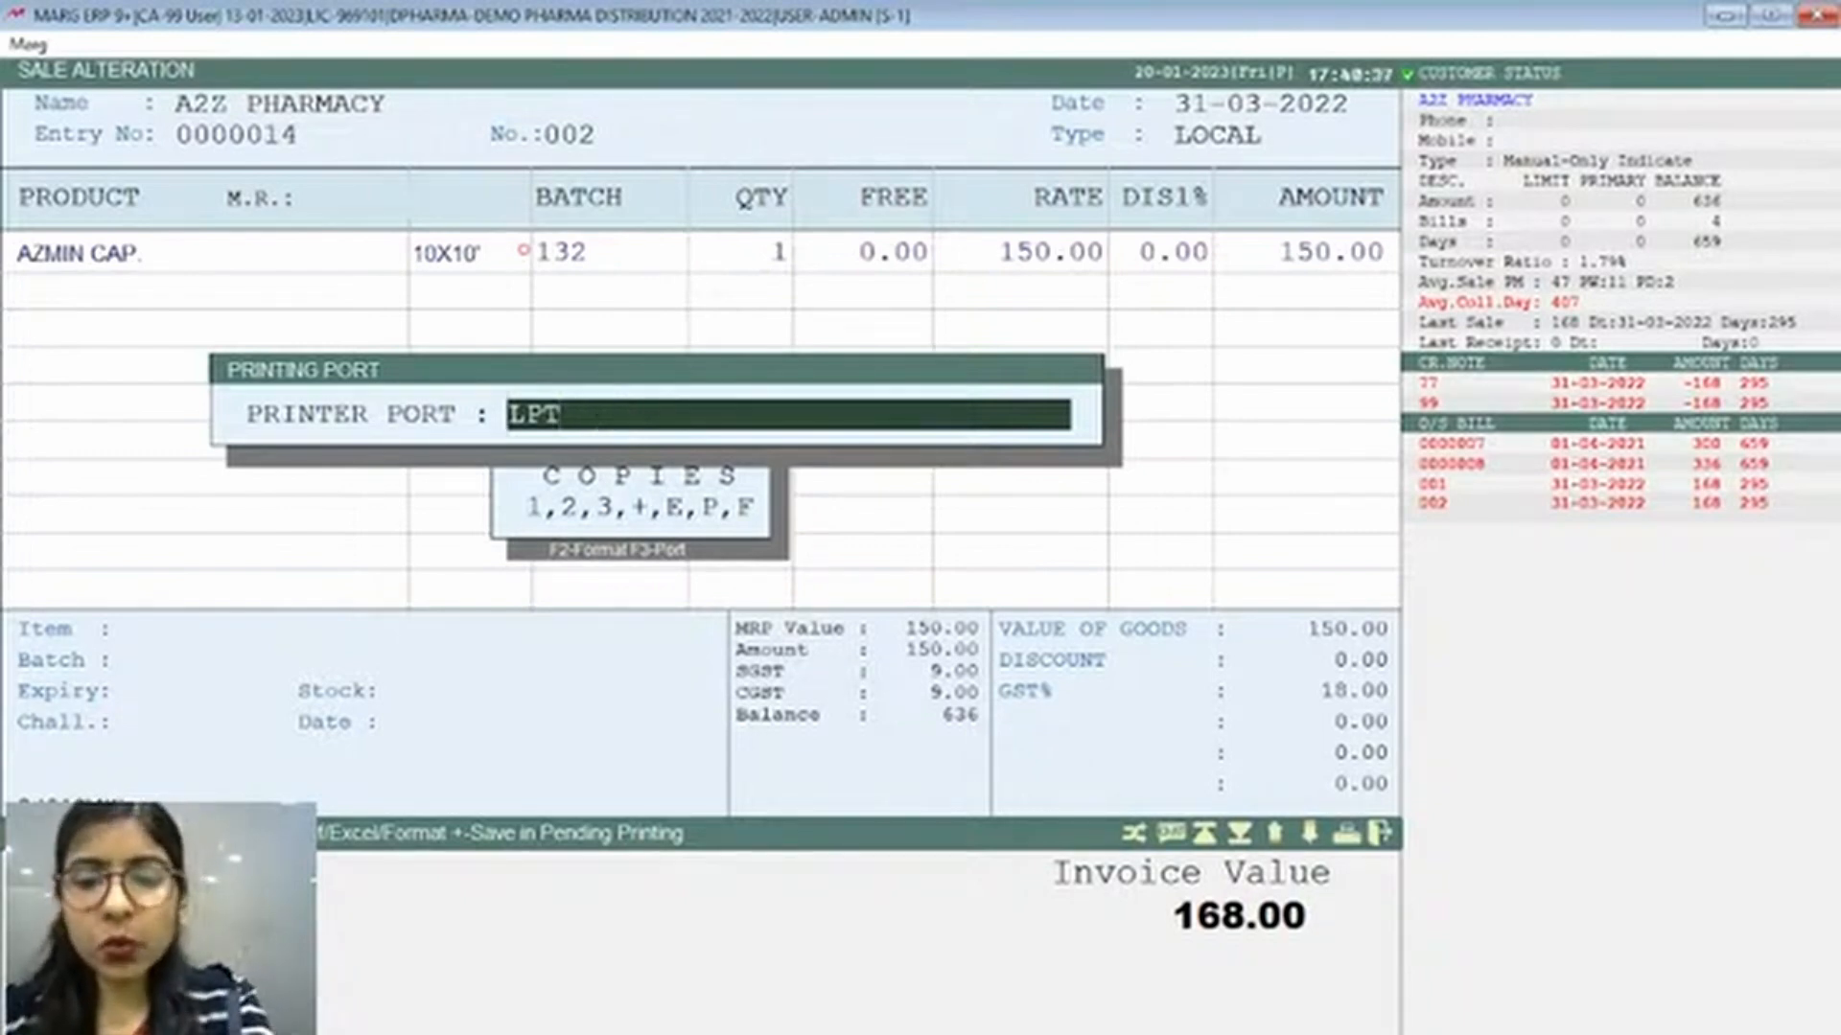
text(2)
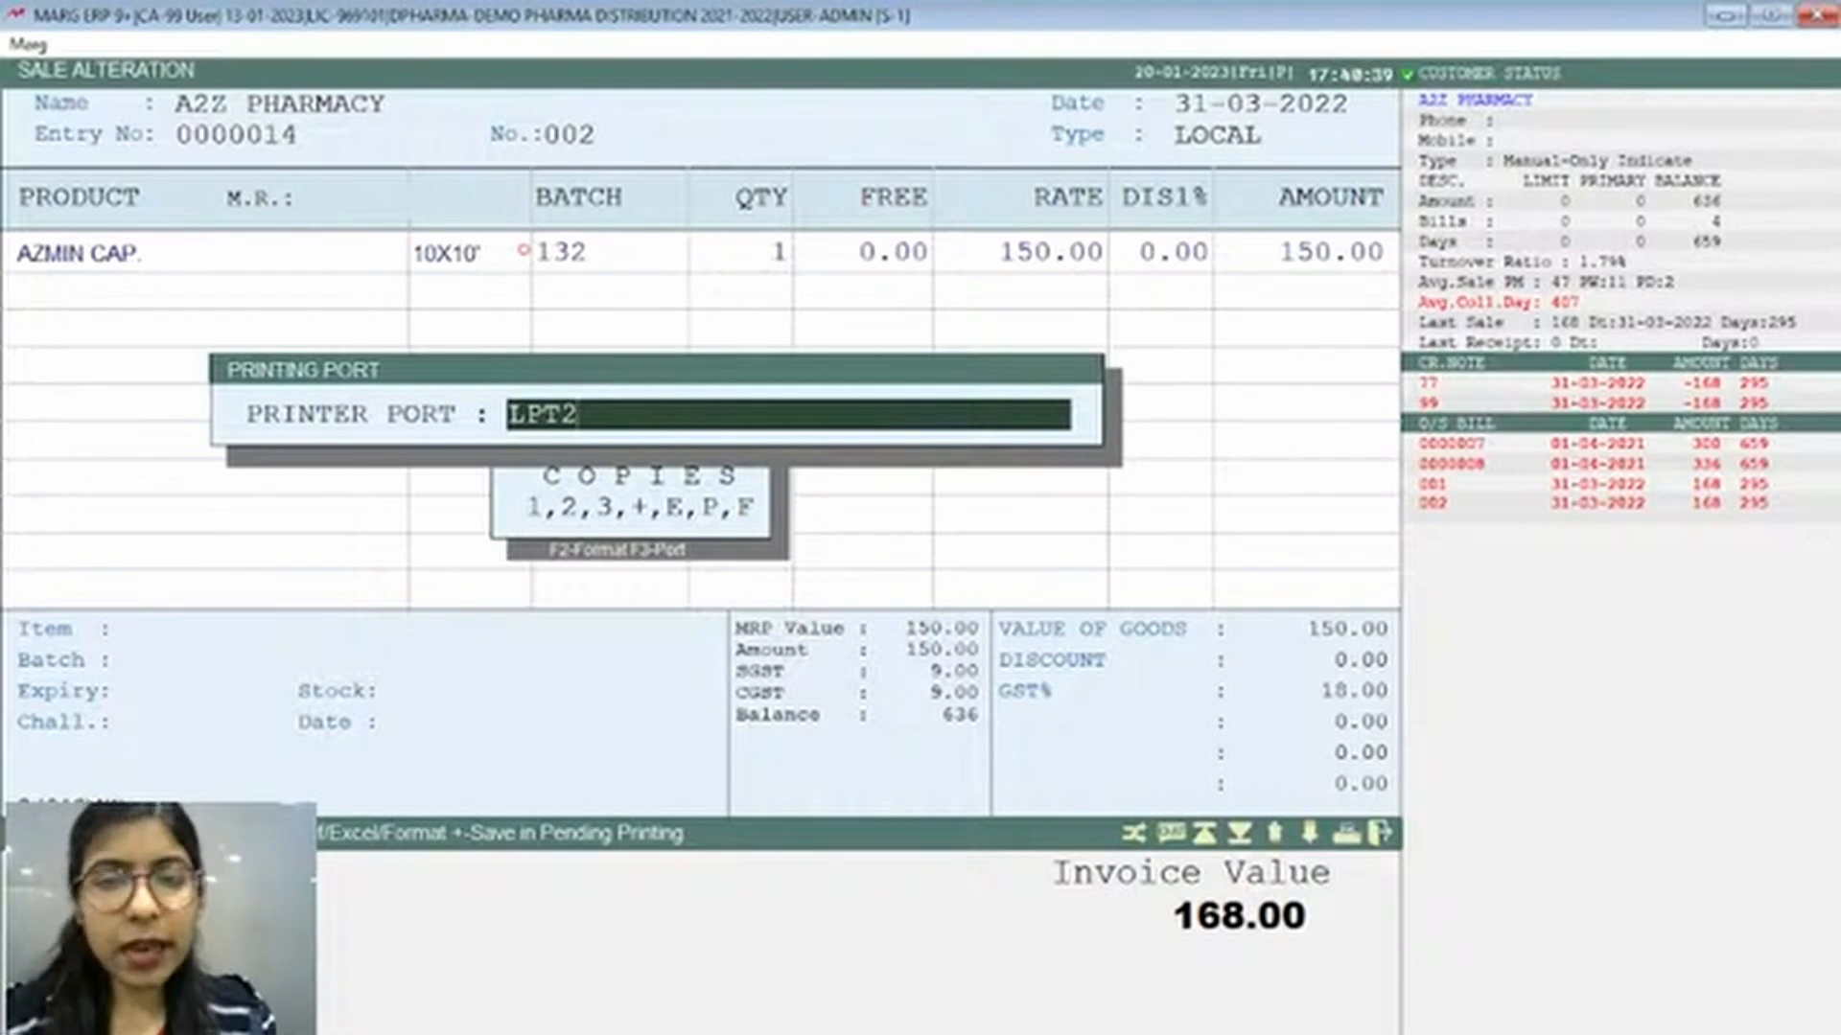
key(Return)
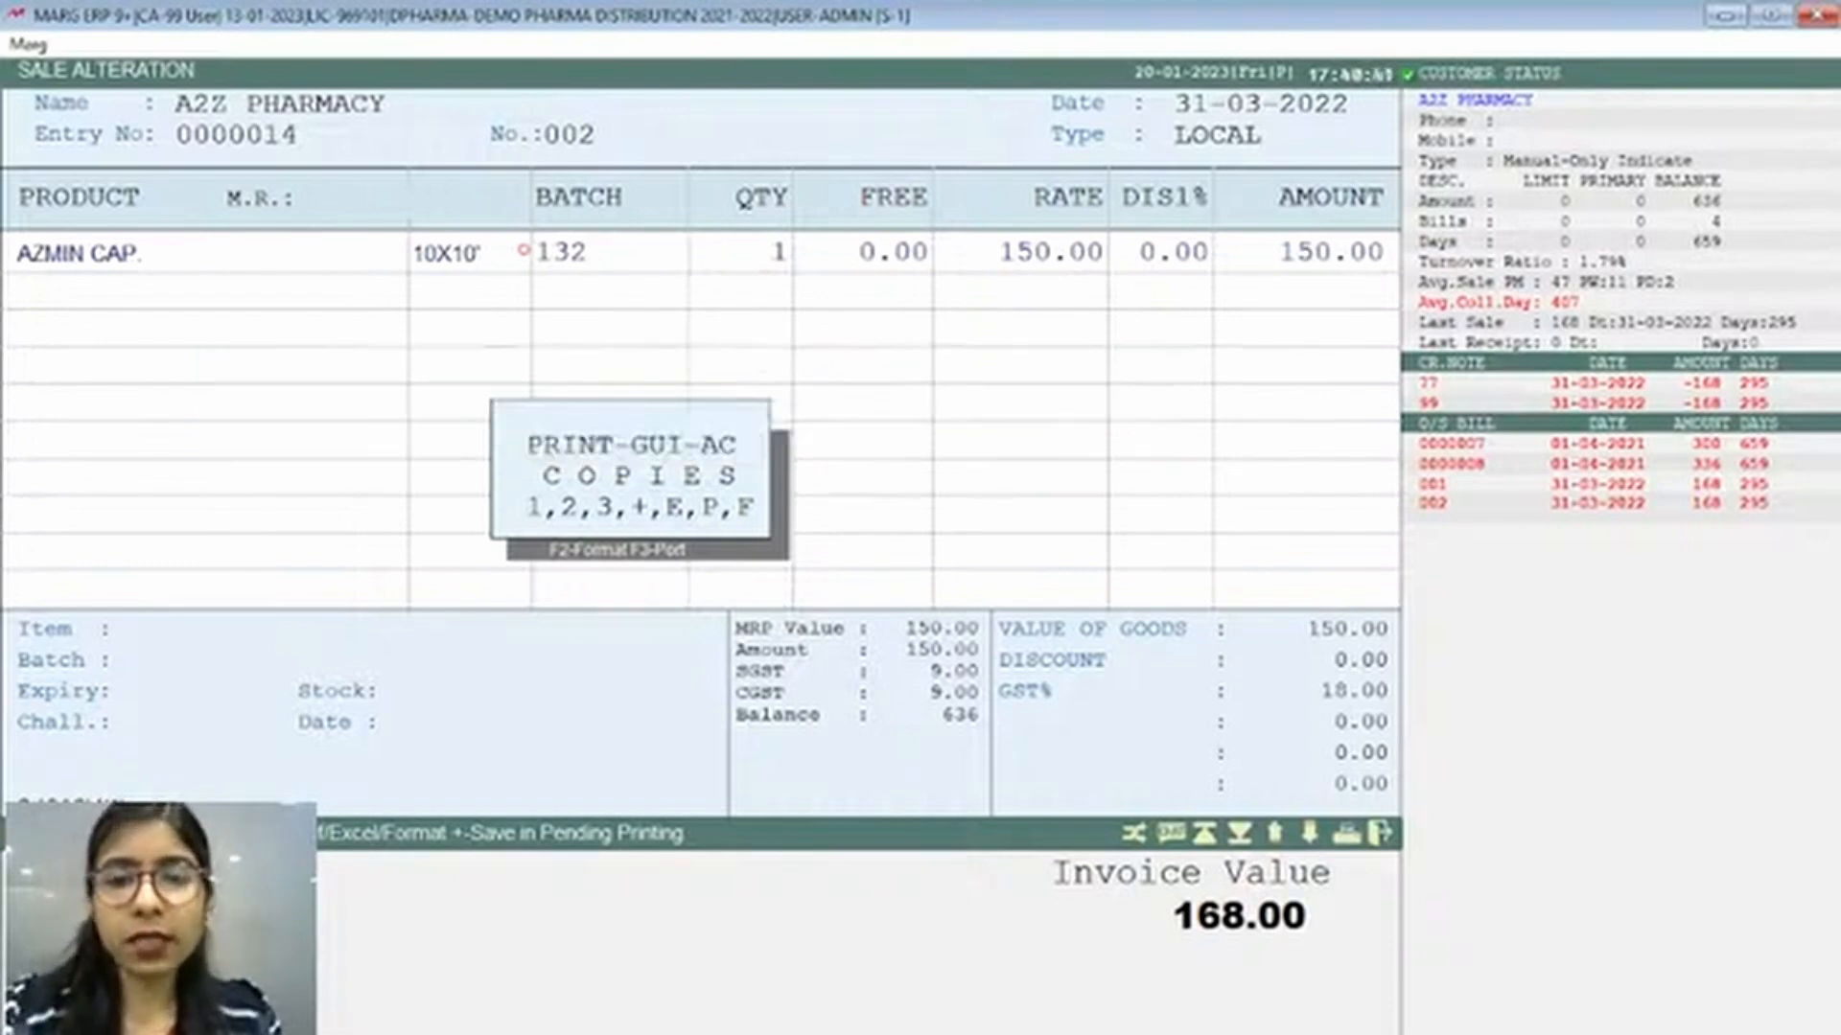
Bring up the printing format settings for the A2Z PHARMACY bill and keep GUI as the format type
key(F2)
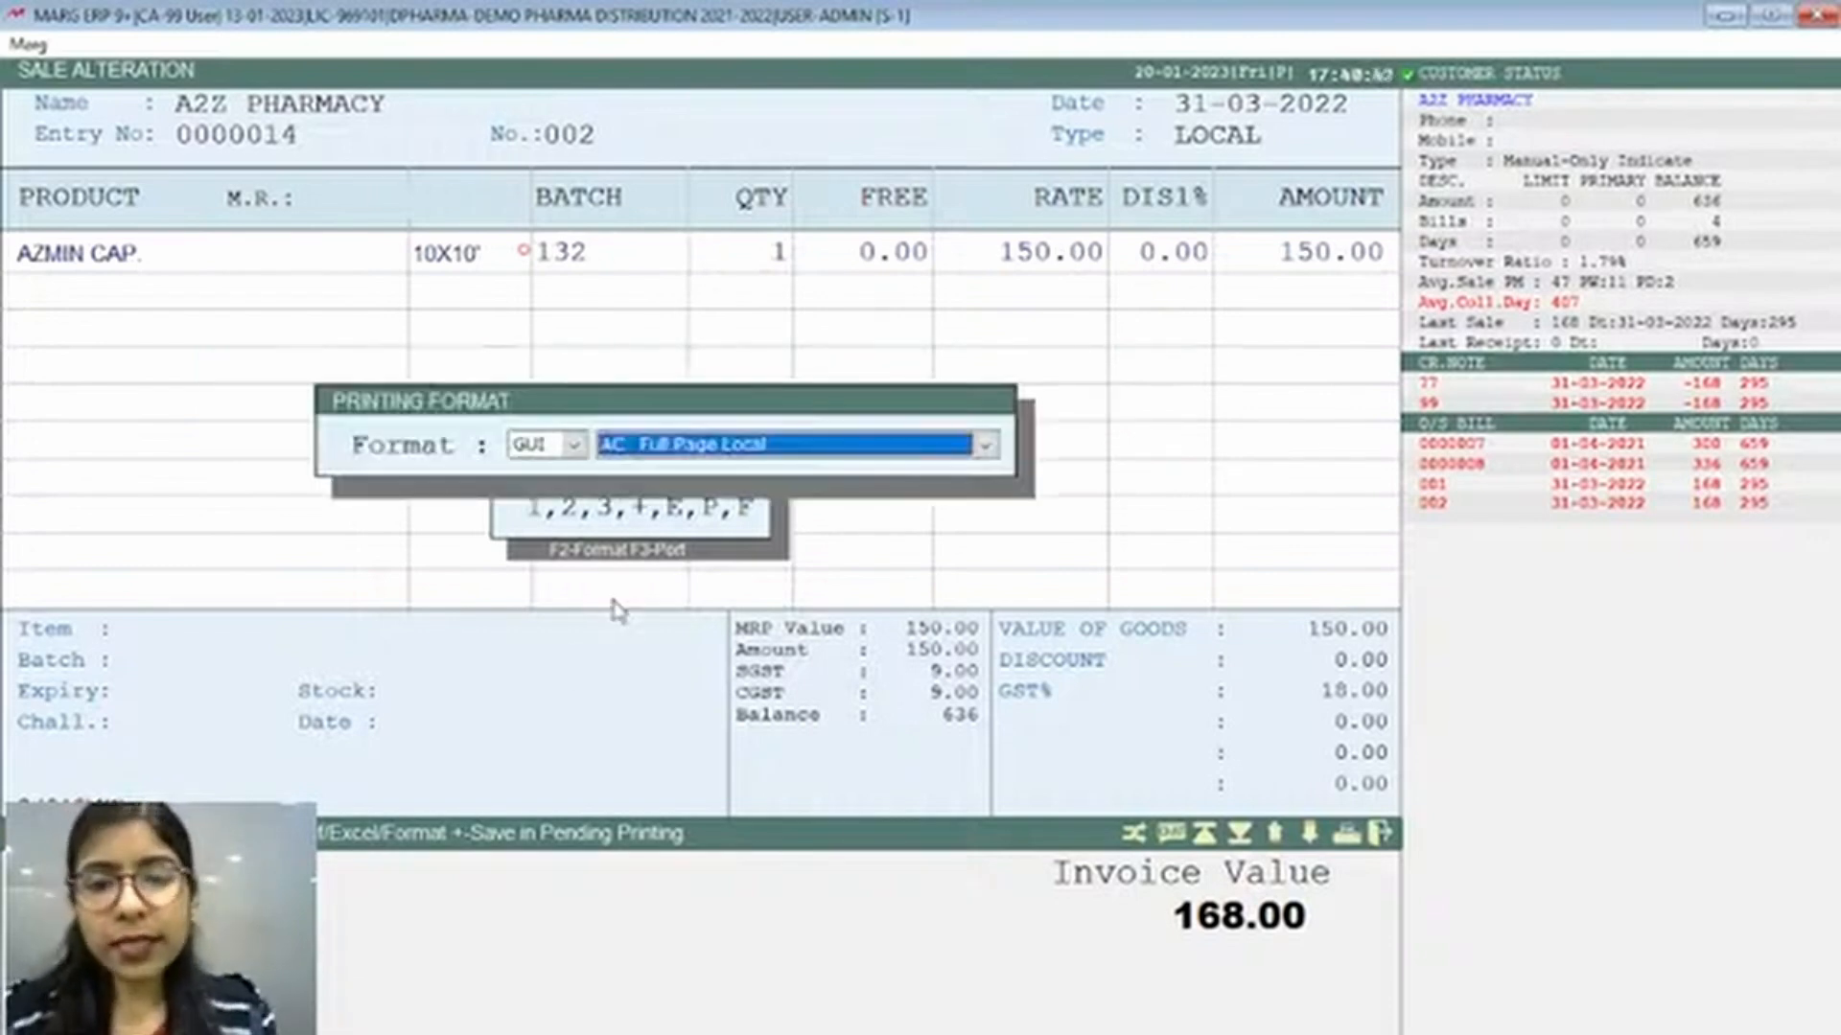
key(Escape)
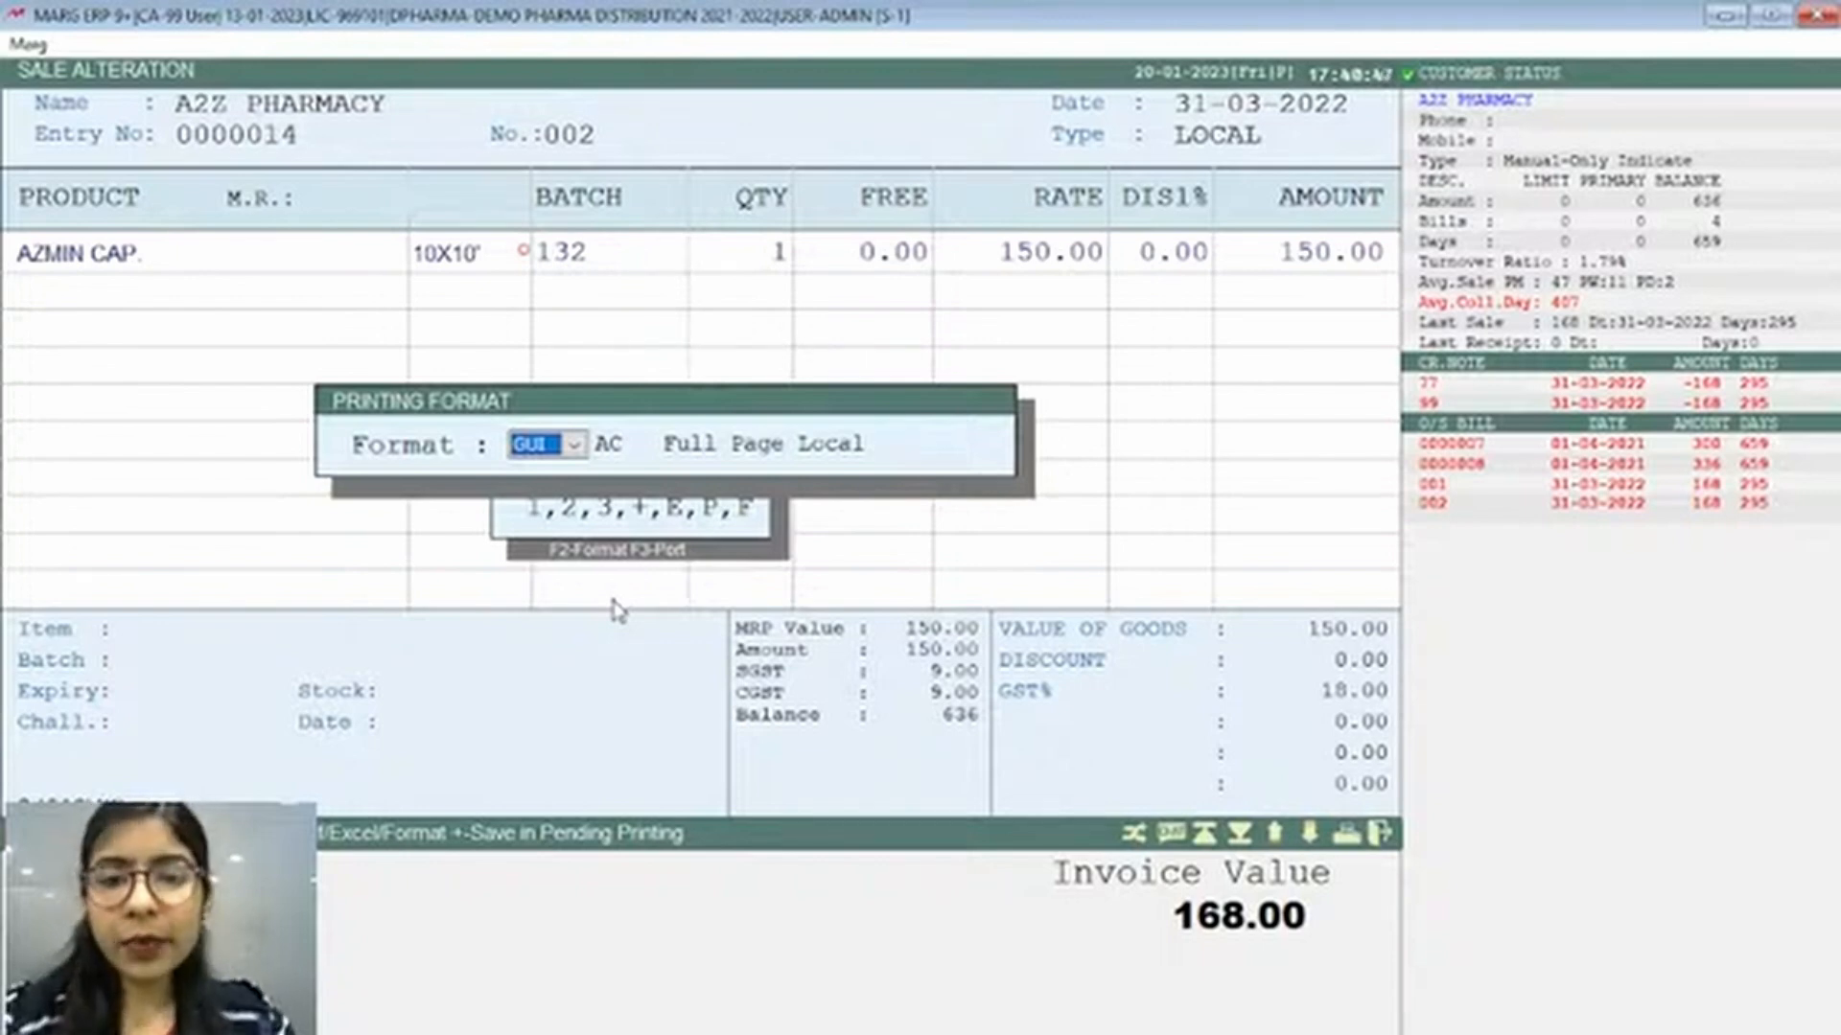
key(alt+Down)
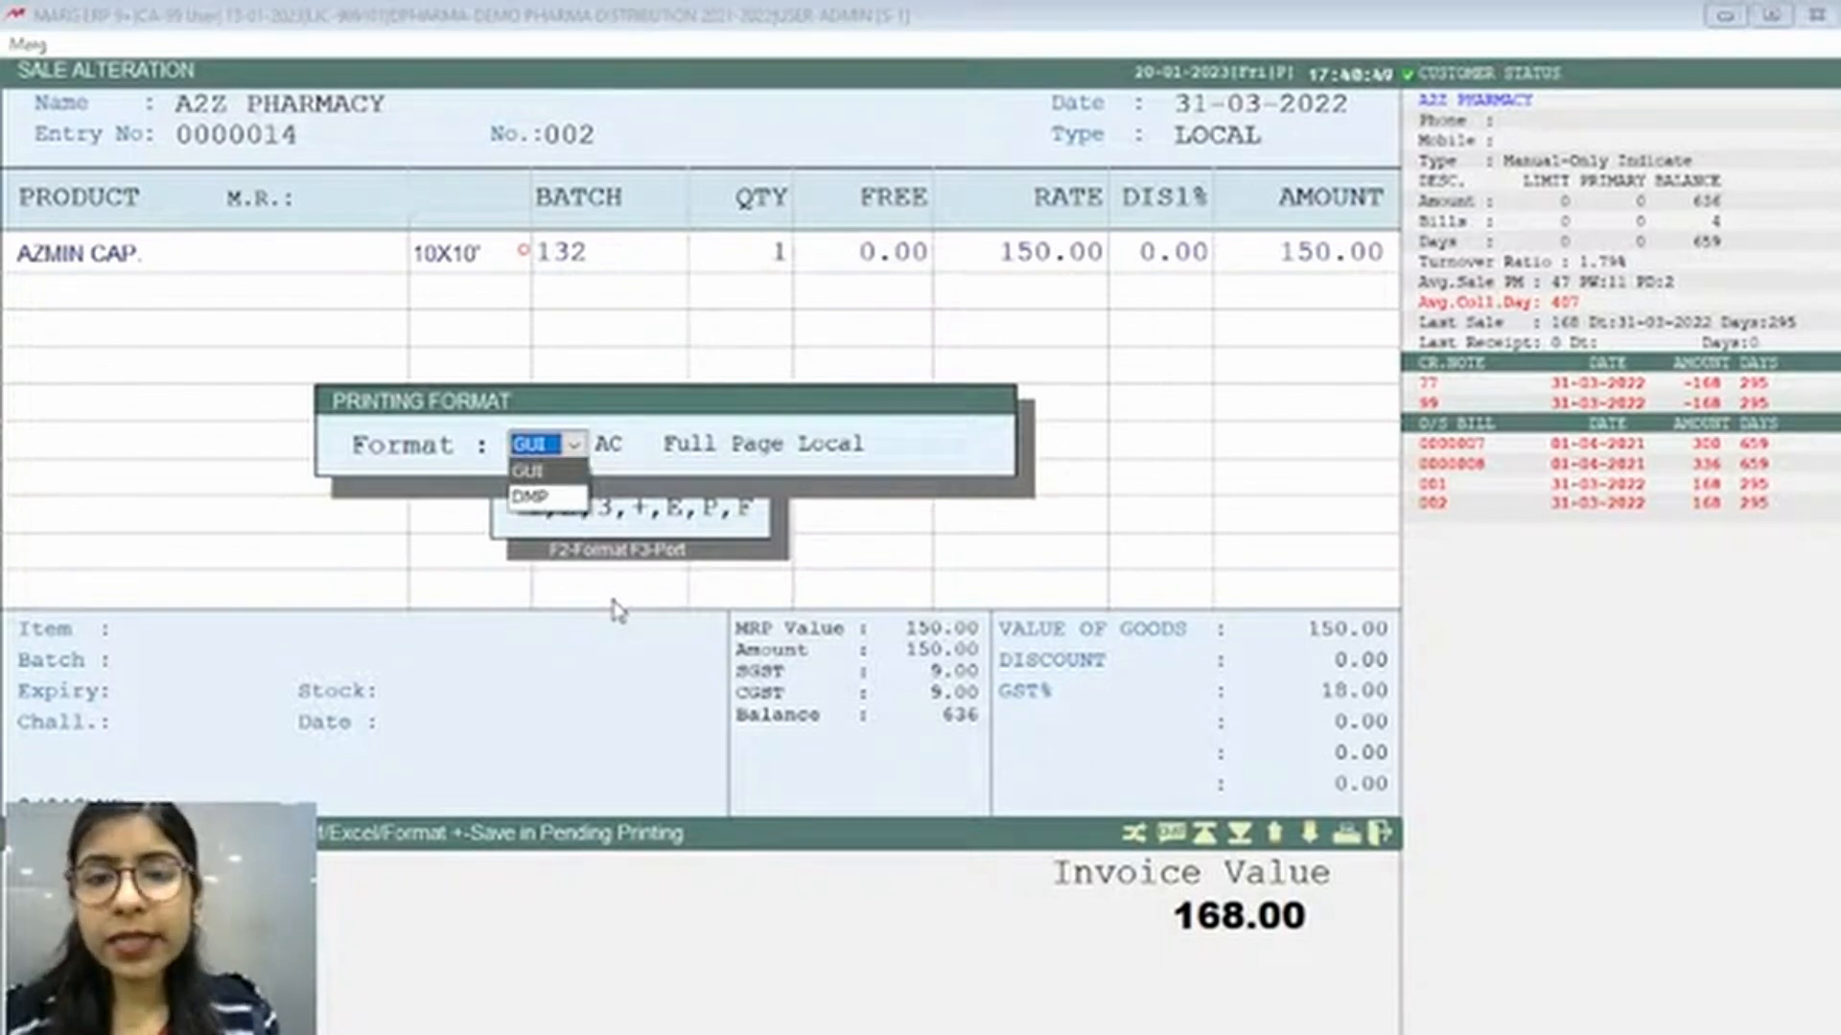
key(Return)
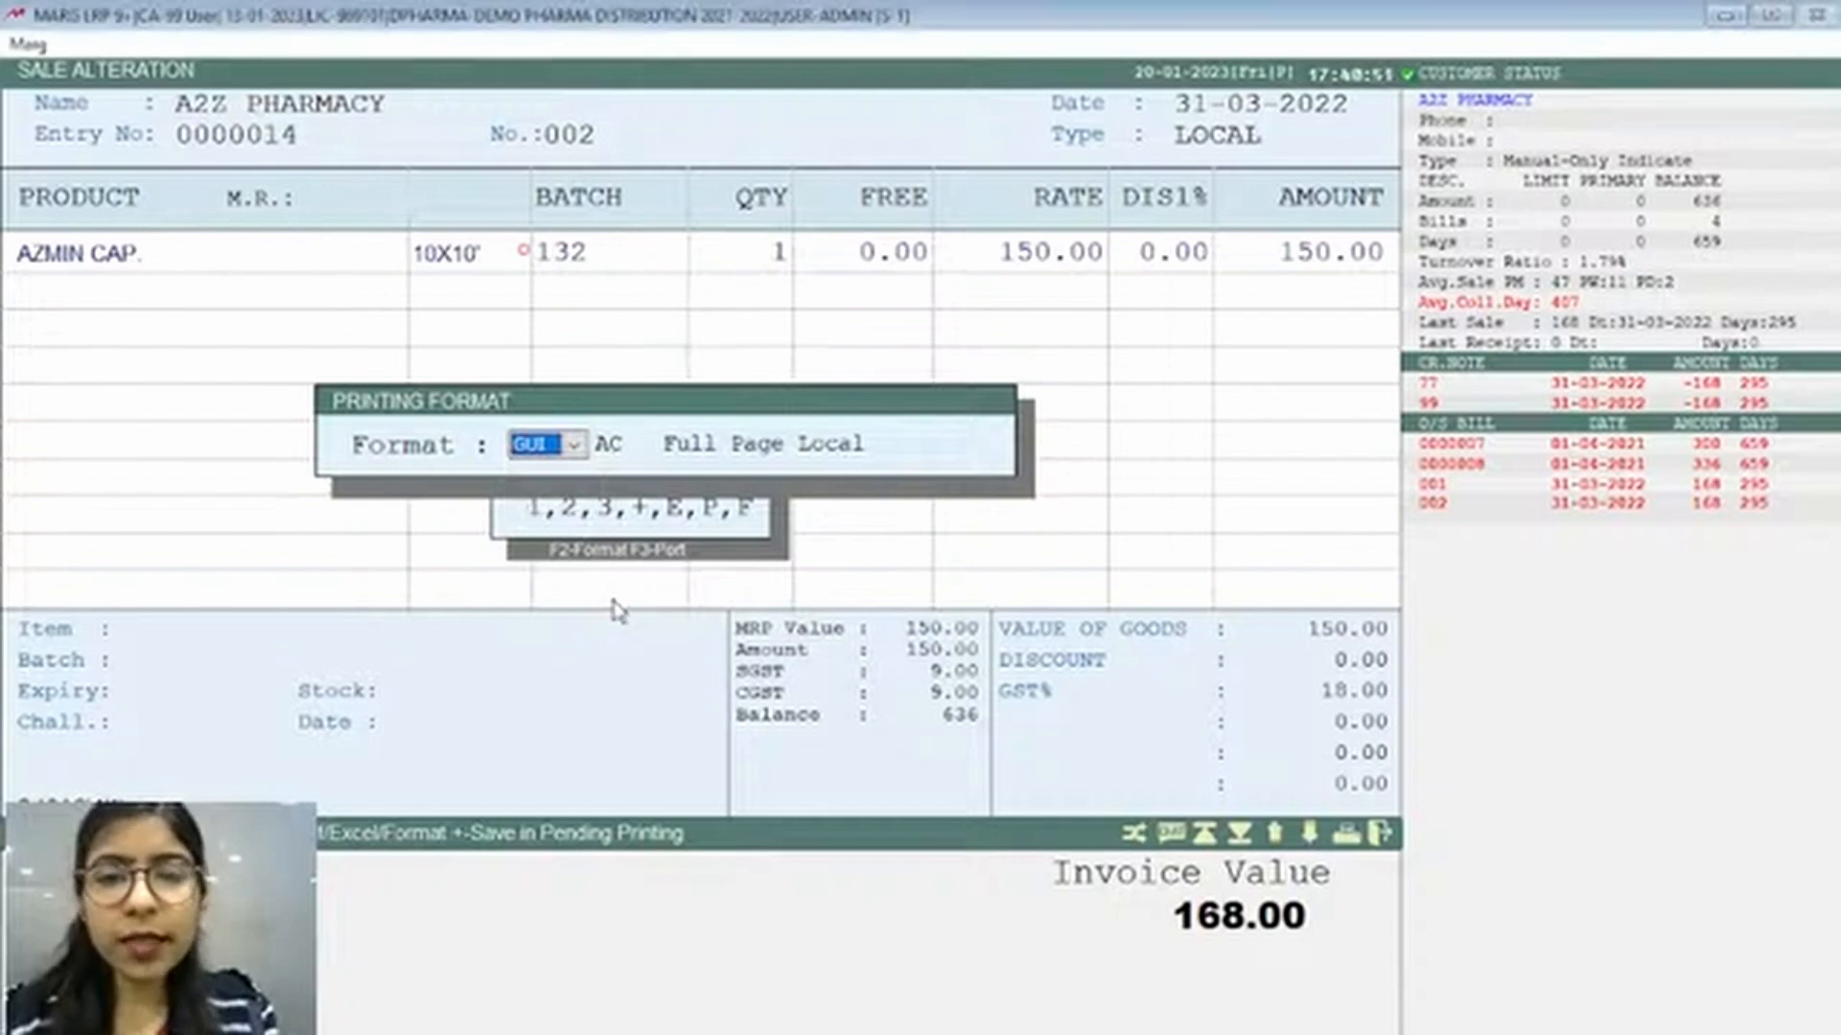
key(Return)
Choose AC Full Page Local as the bill's printing format and exit the bill without printing
key(alt+Down)
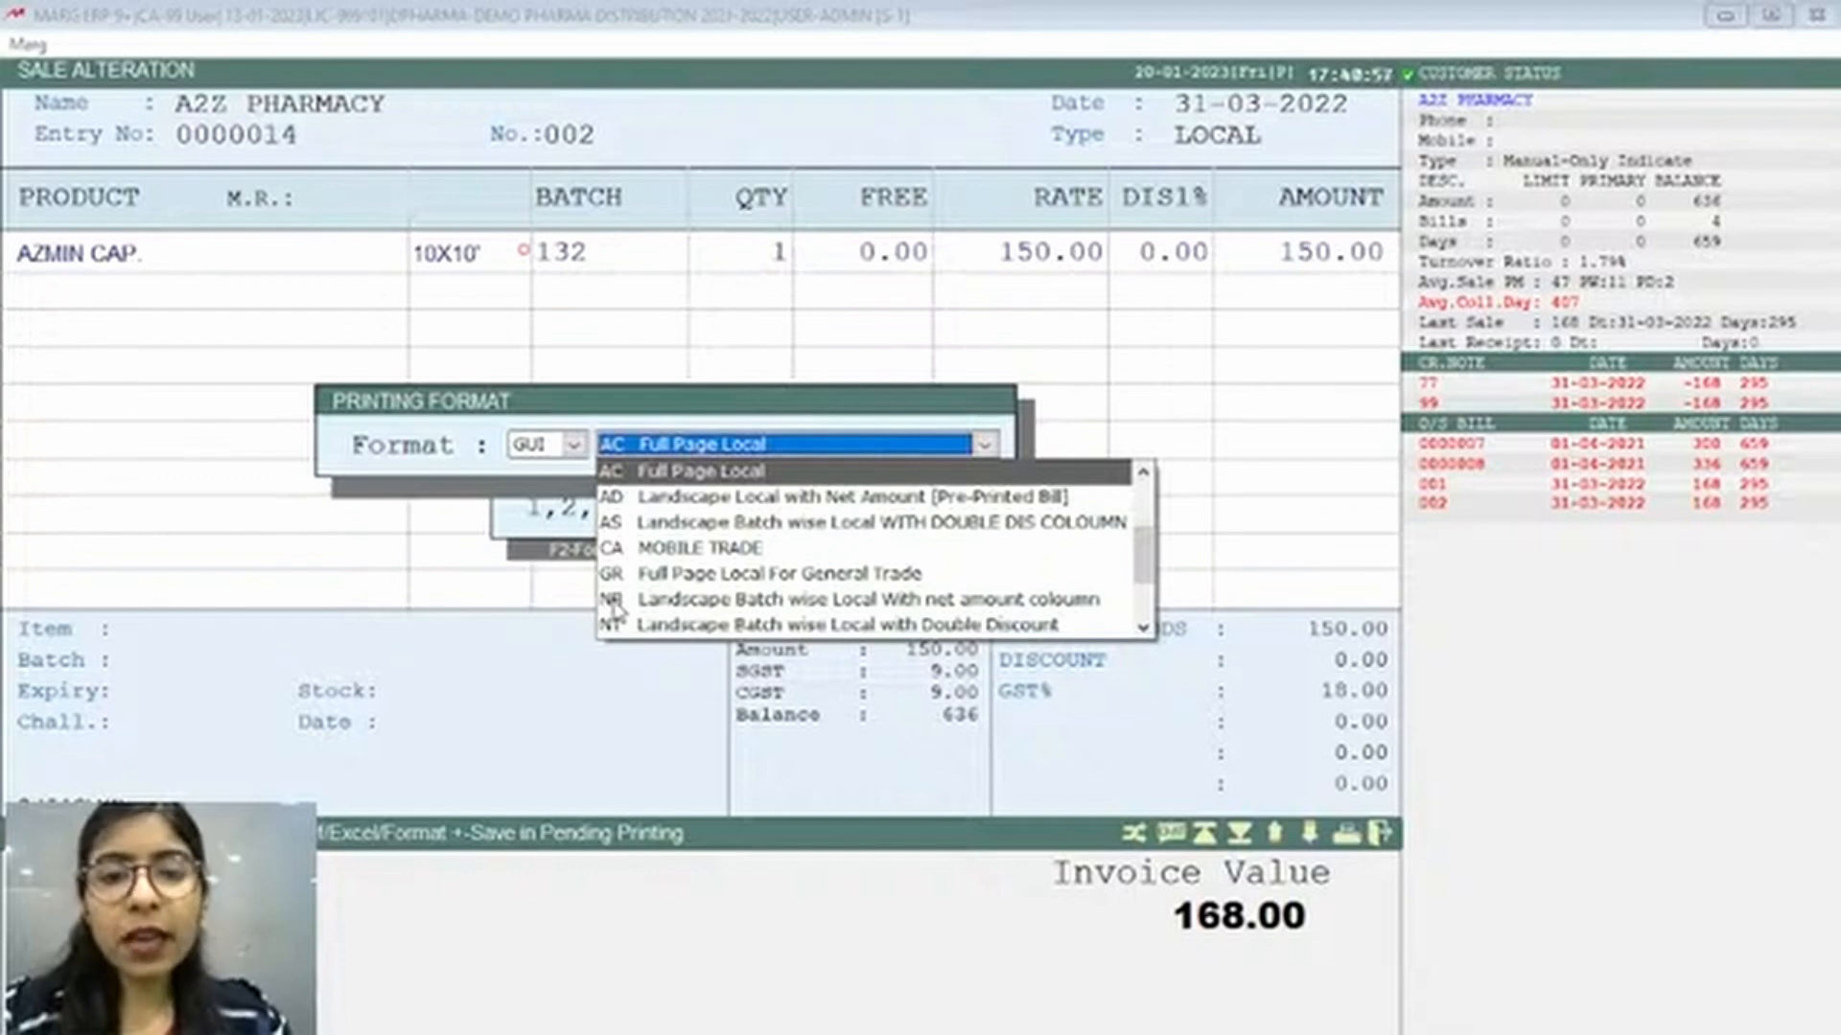
key(Down)
key(Down)
key(Down)
key(Down)
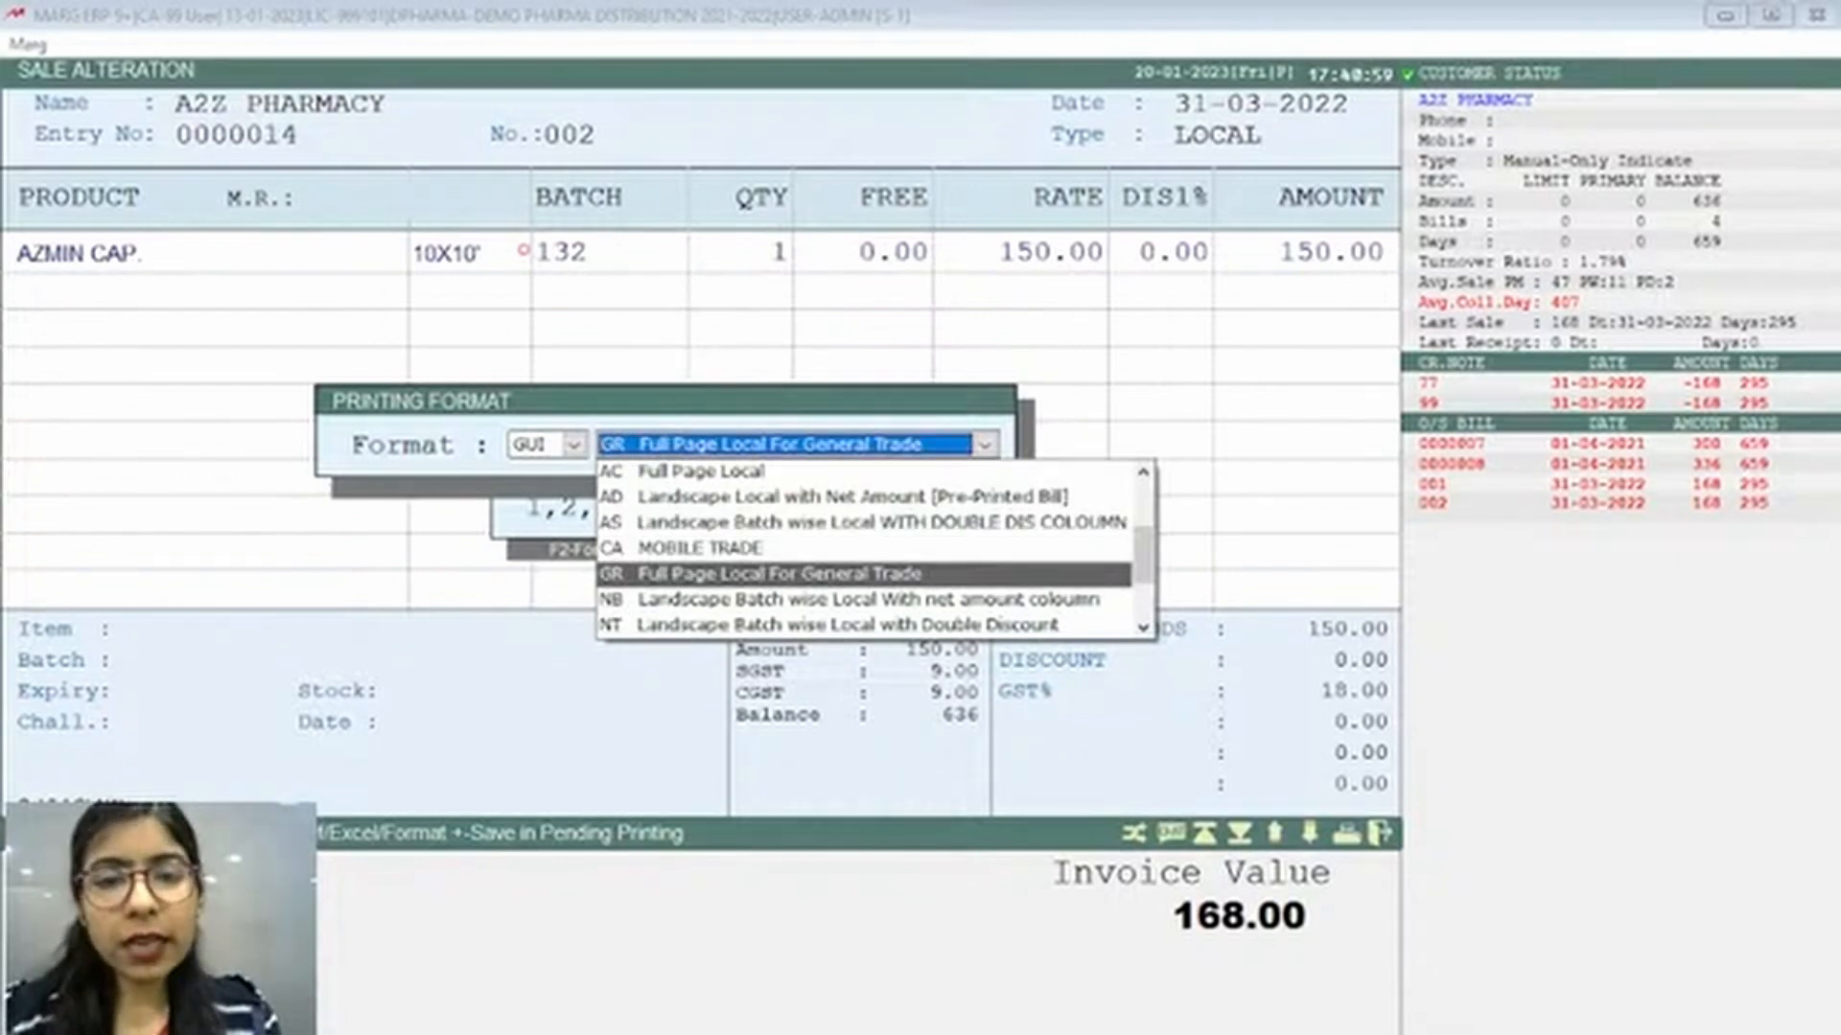
key(Up)
key(Up)
key(Up)
key(Up)
key(Up)
key(Down)
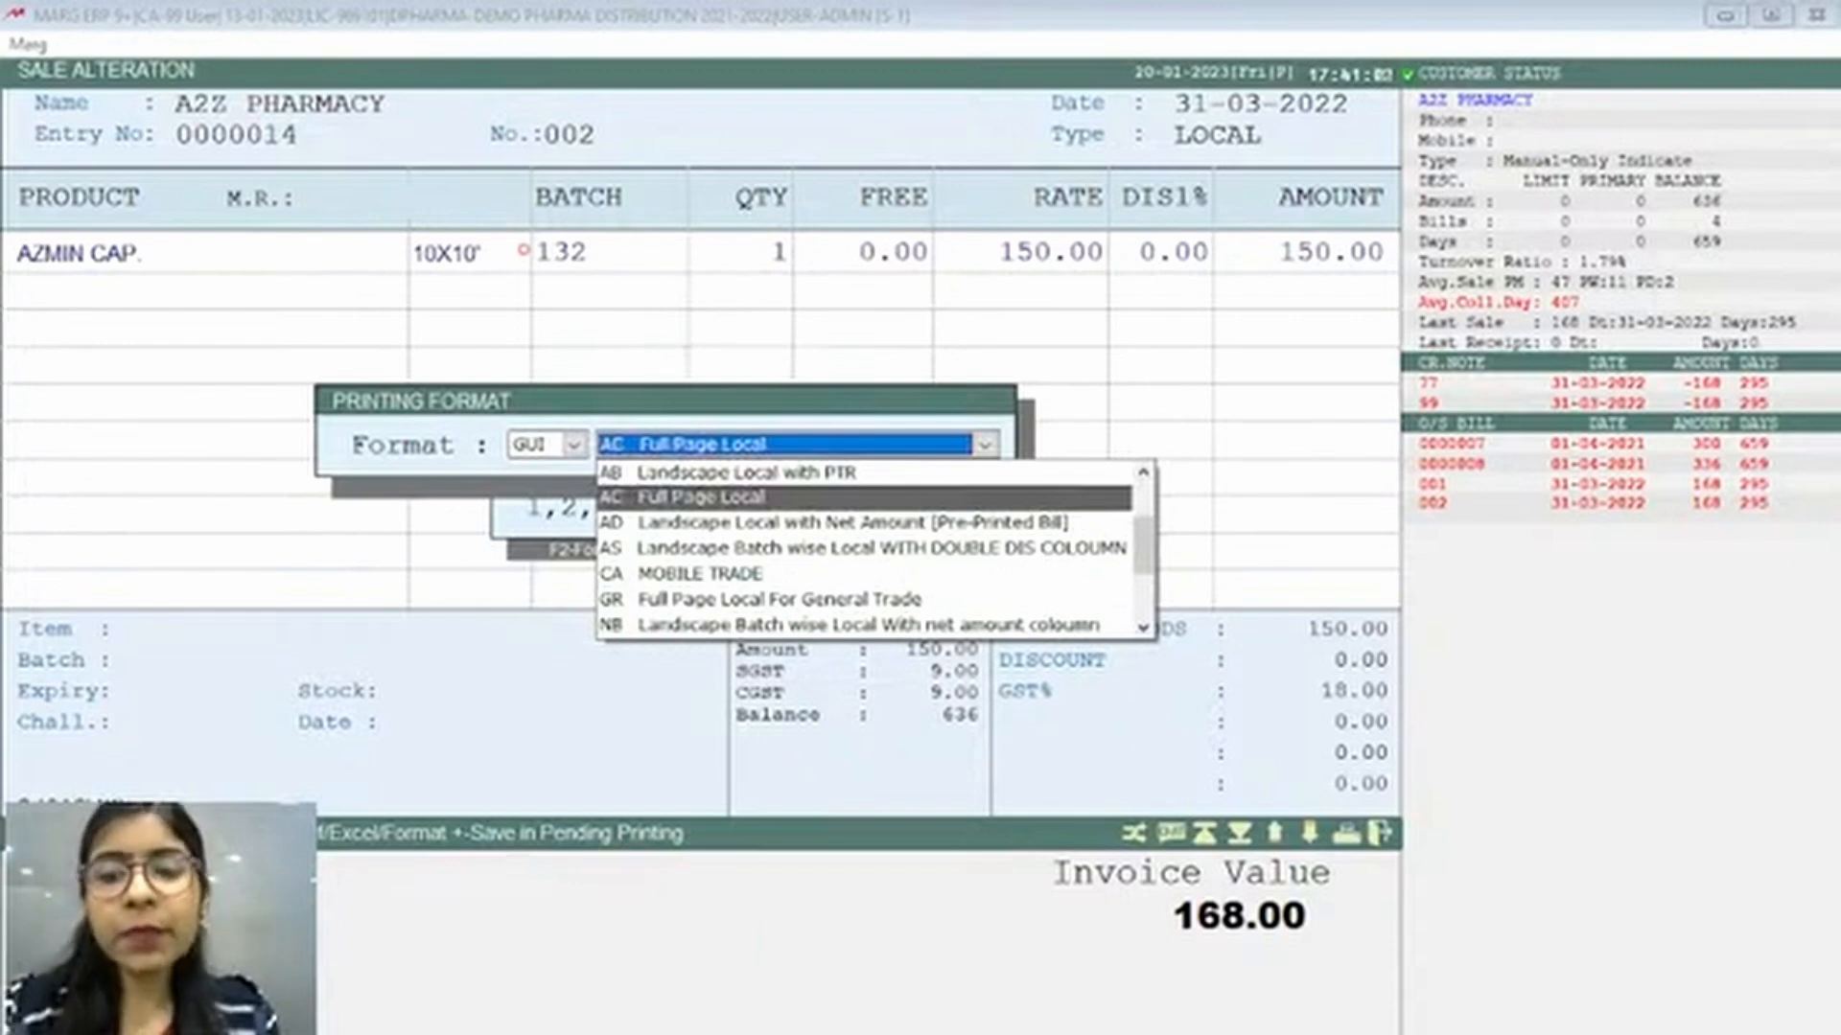
key(Return)
key(Return)
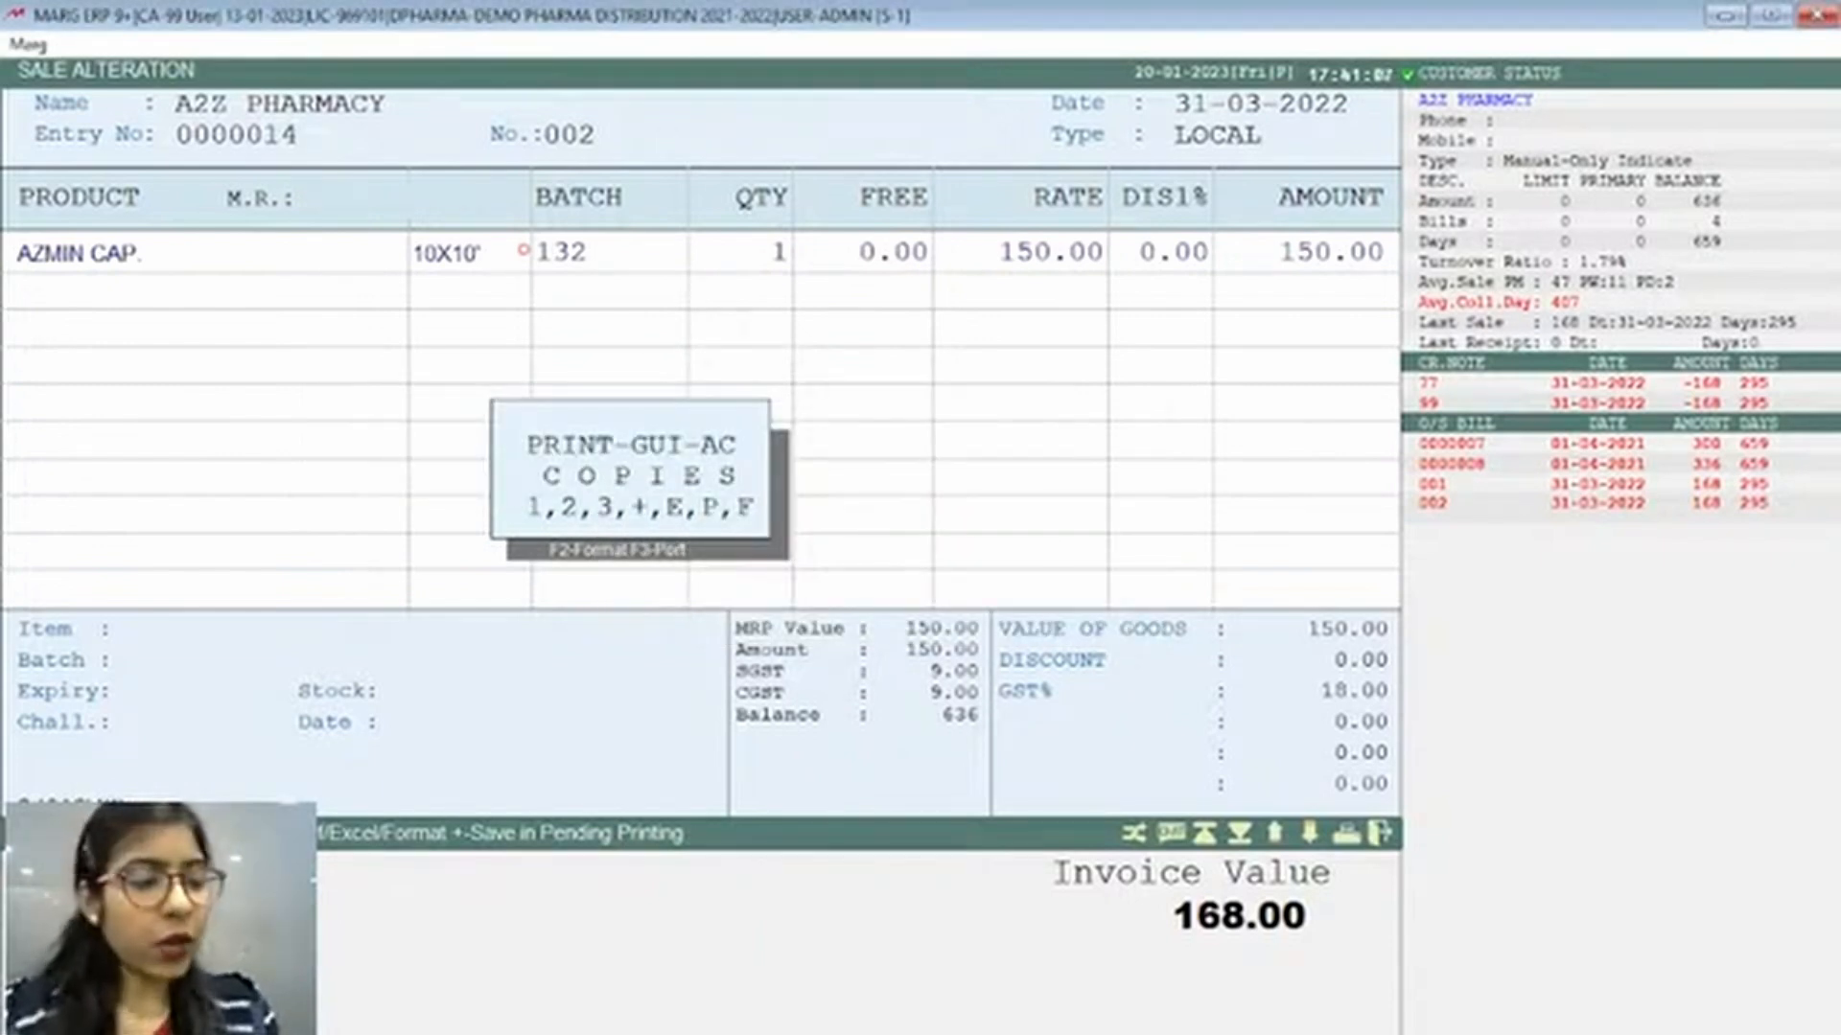
key(Escape)
key(Escape)
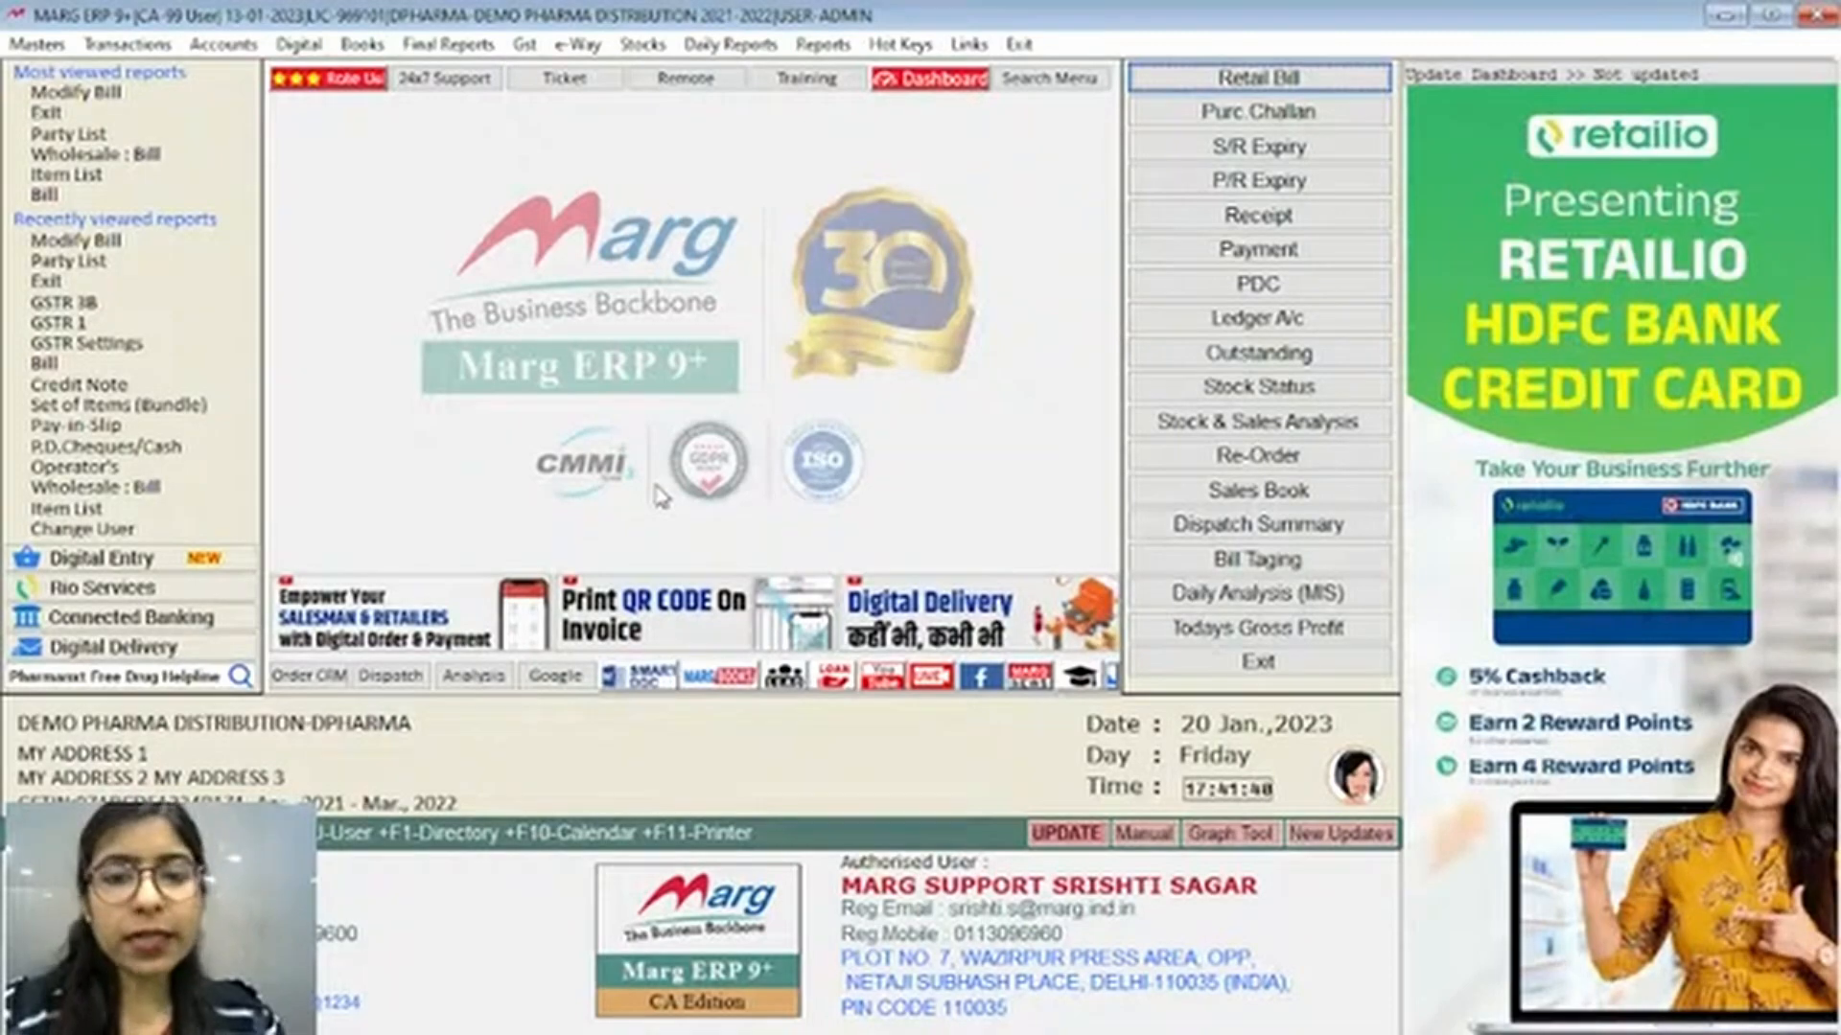
List the sale bills for editing over All Time with the All Ledger filter
key(alt+m)
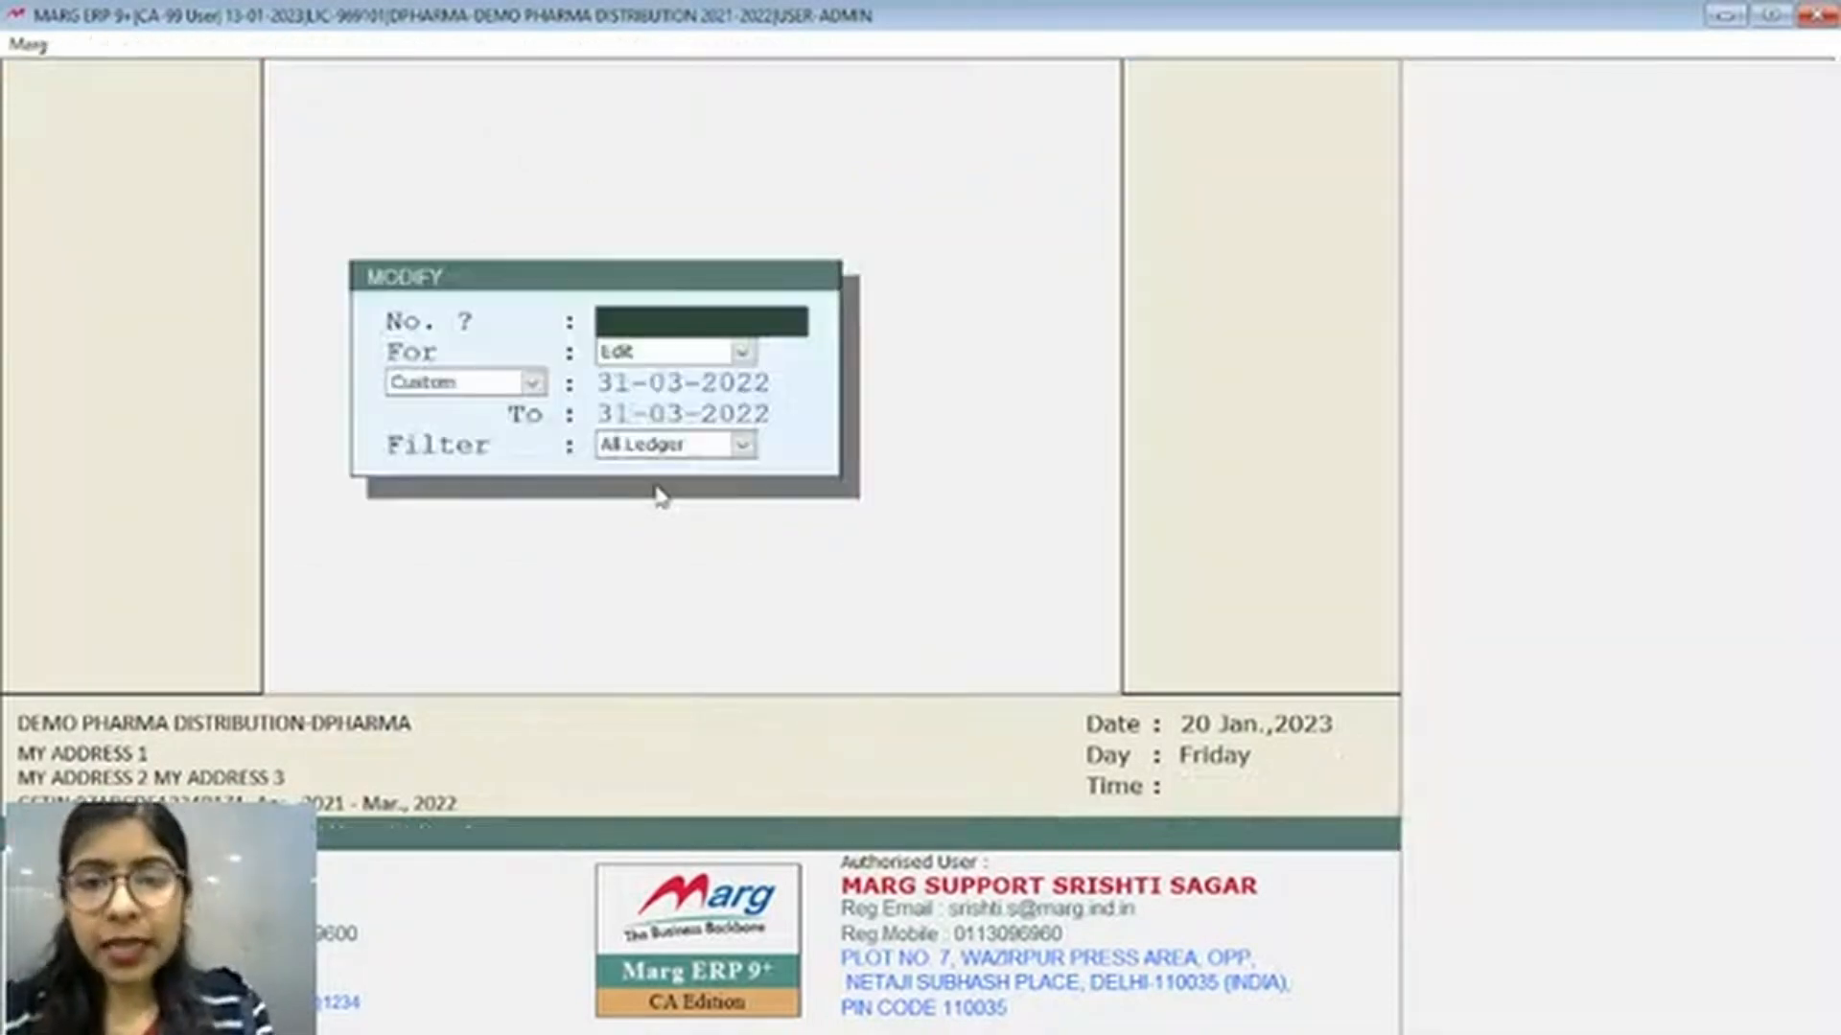
key(Return)
key(a)
key(Return)
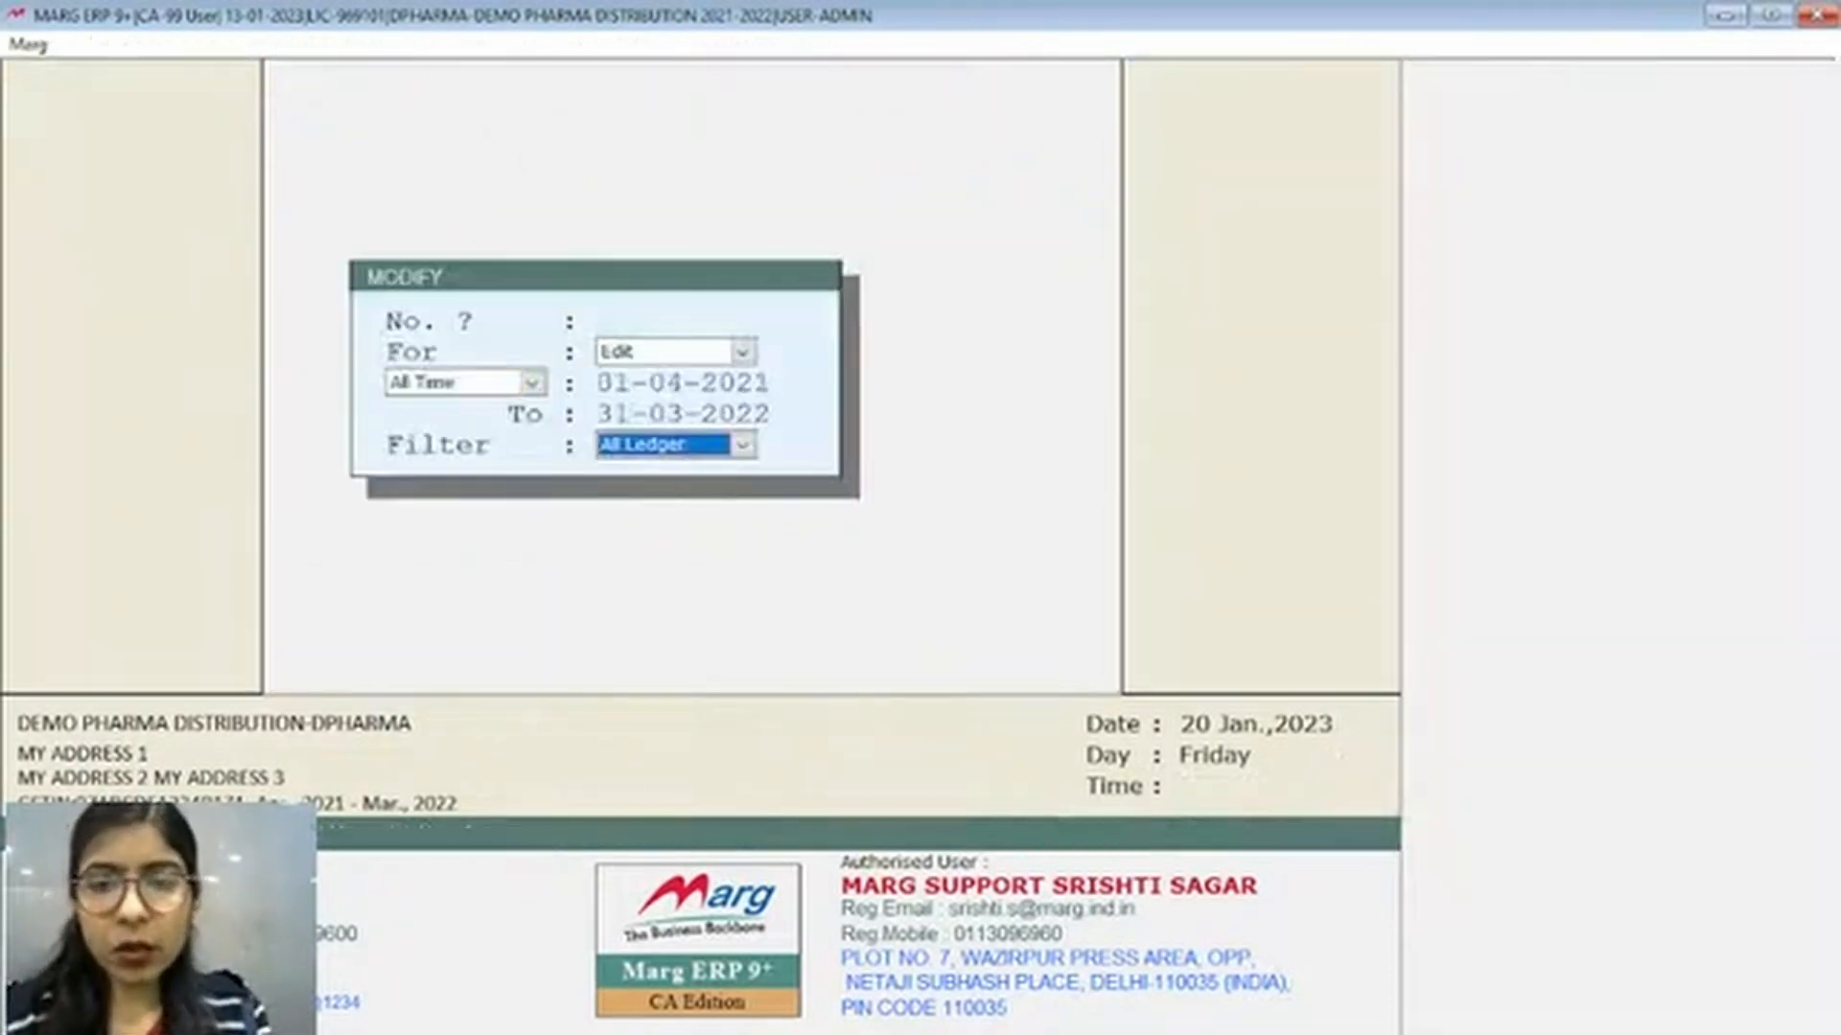
key(Return)
Look through the recent entries in the sale bill list and return to A2Z PHARMACY bill 002
key(Up)
key(Up)
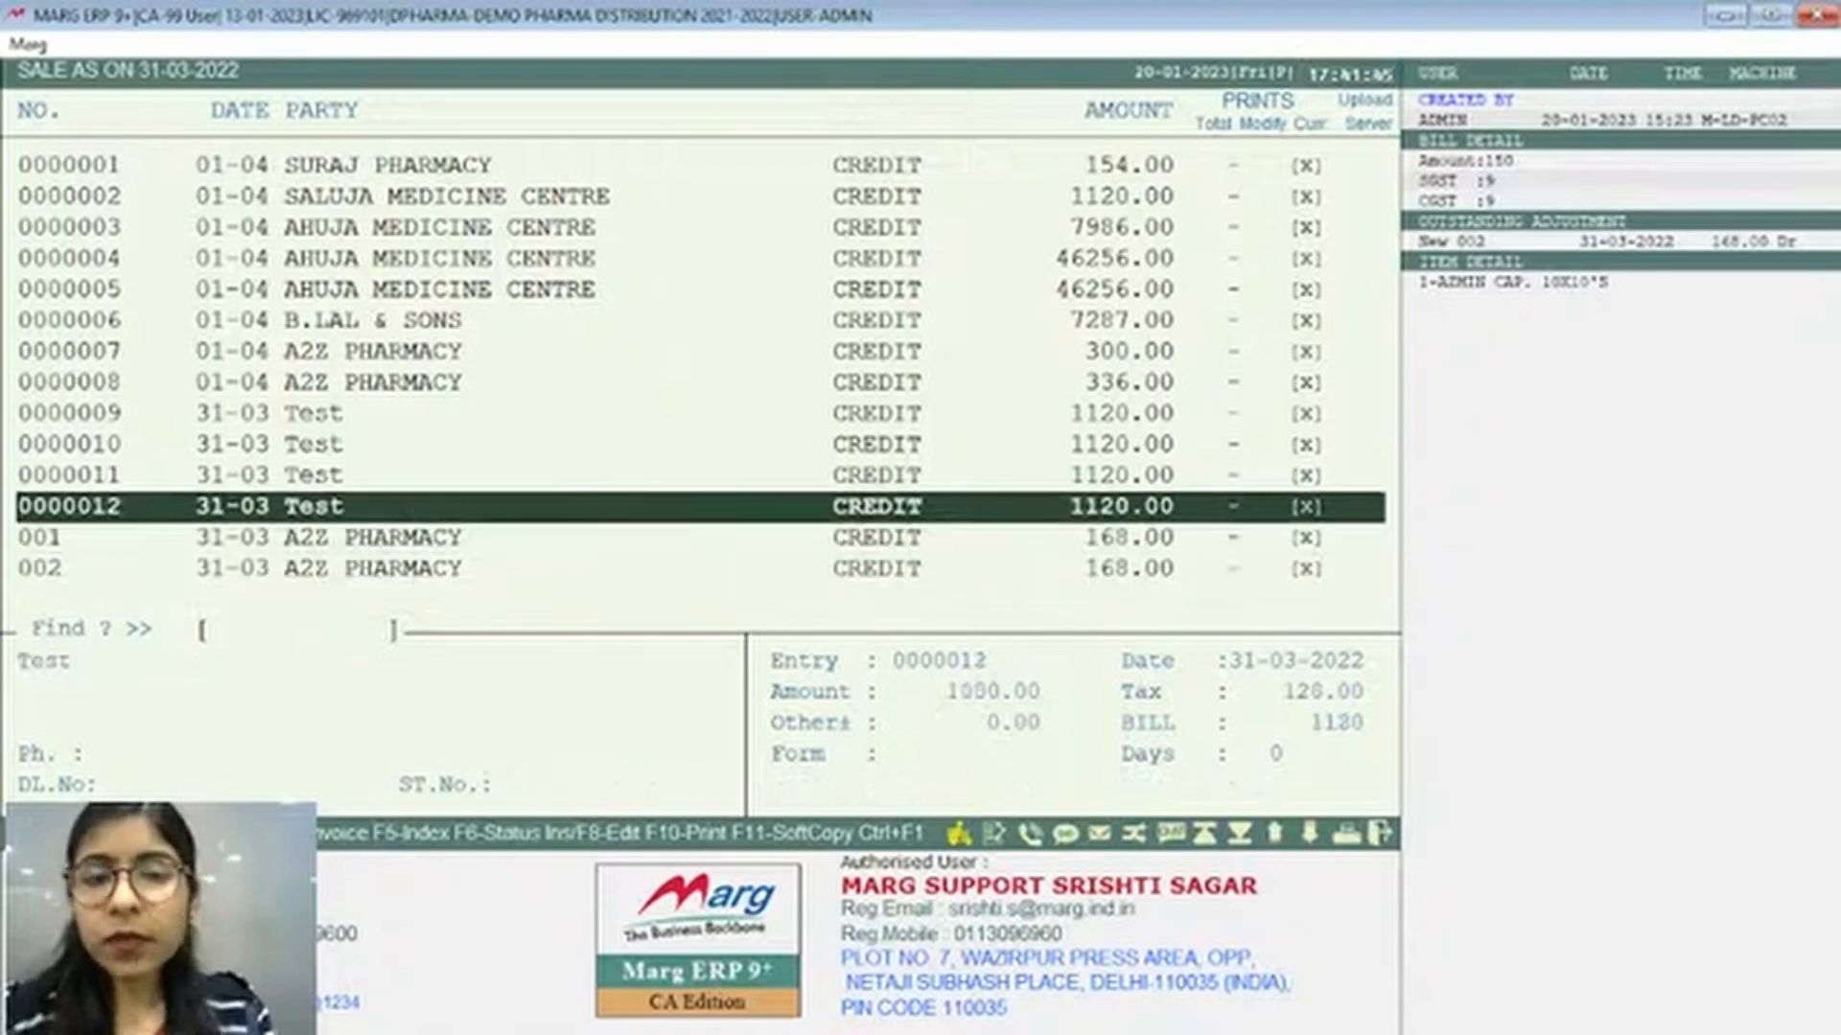
key(Up)
key(Up)
key(Down)
key(Down)
key(Down)
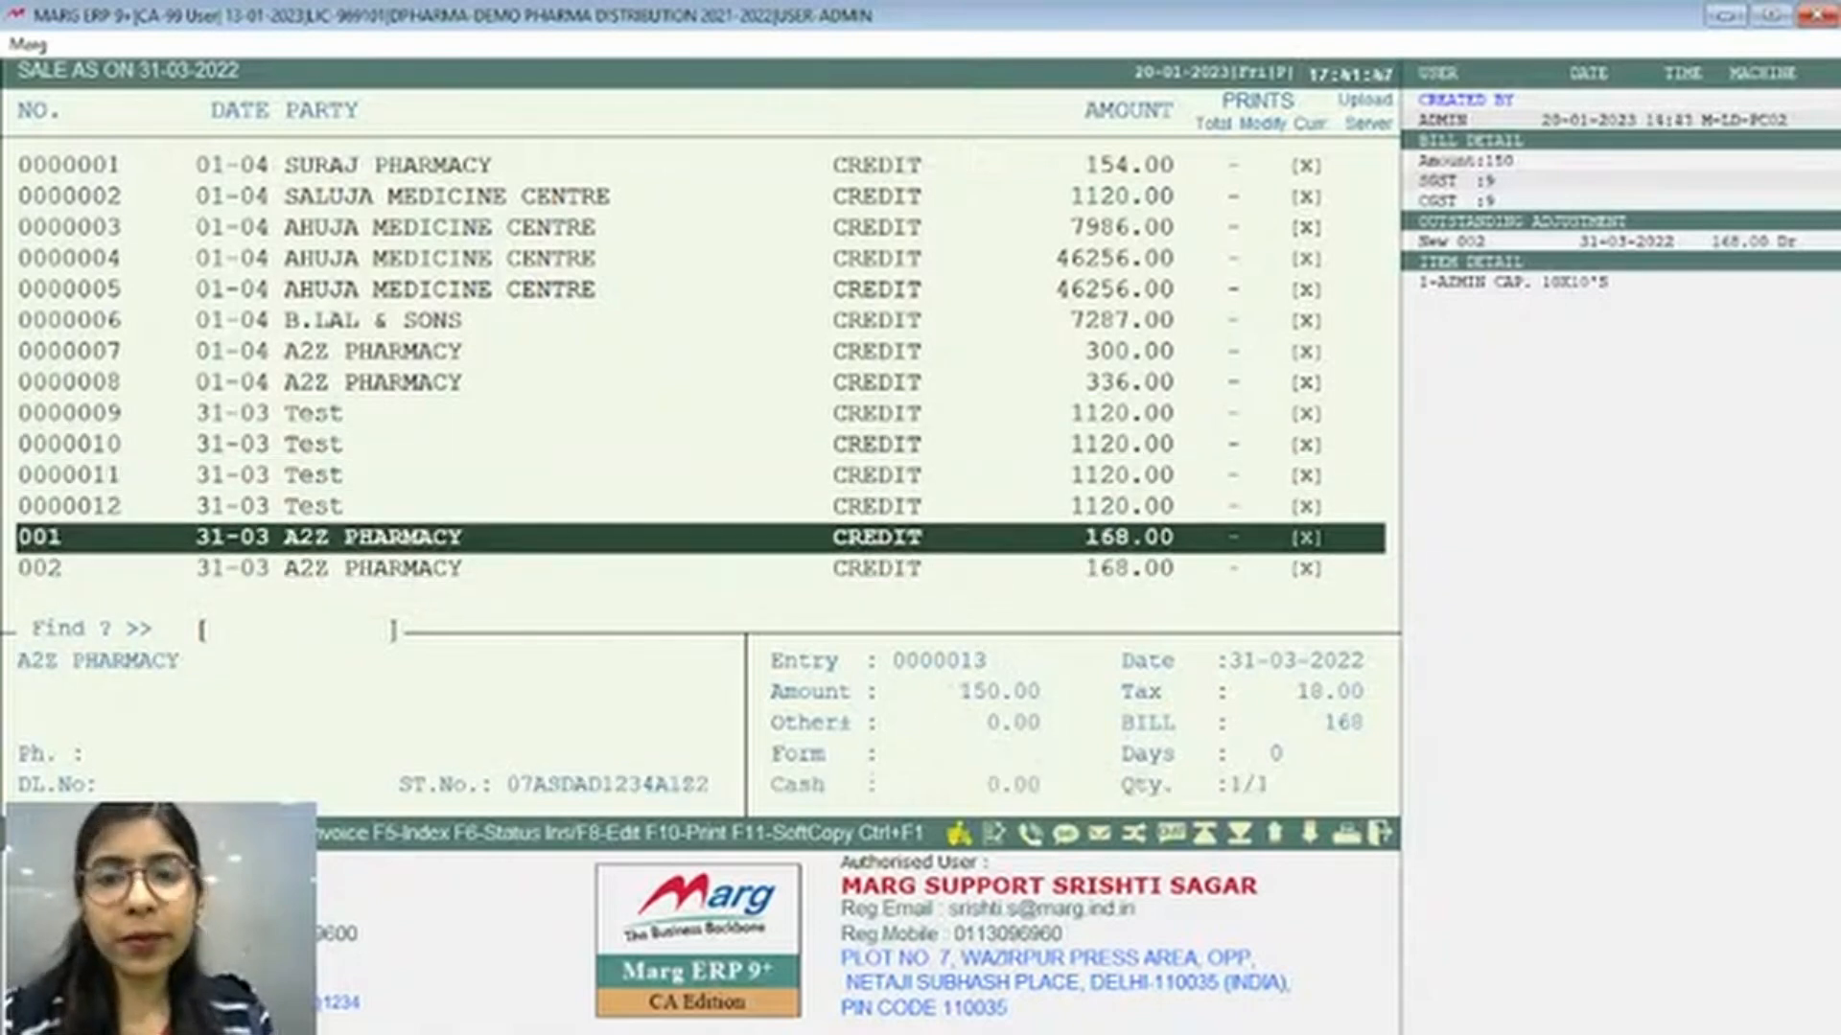
key(Up)
key(Up)
key(Up)
key(Up)
key(Down)
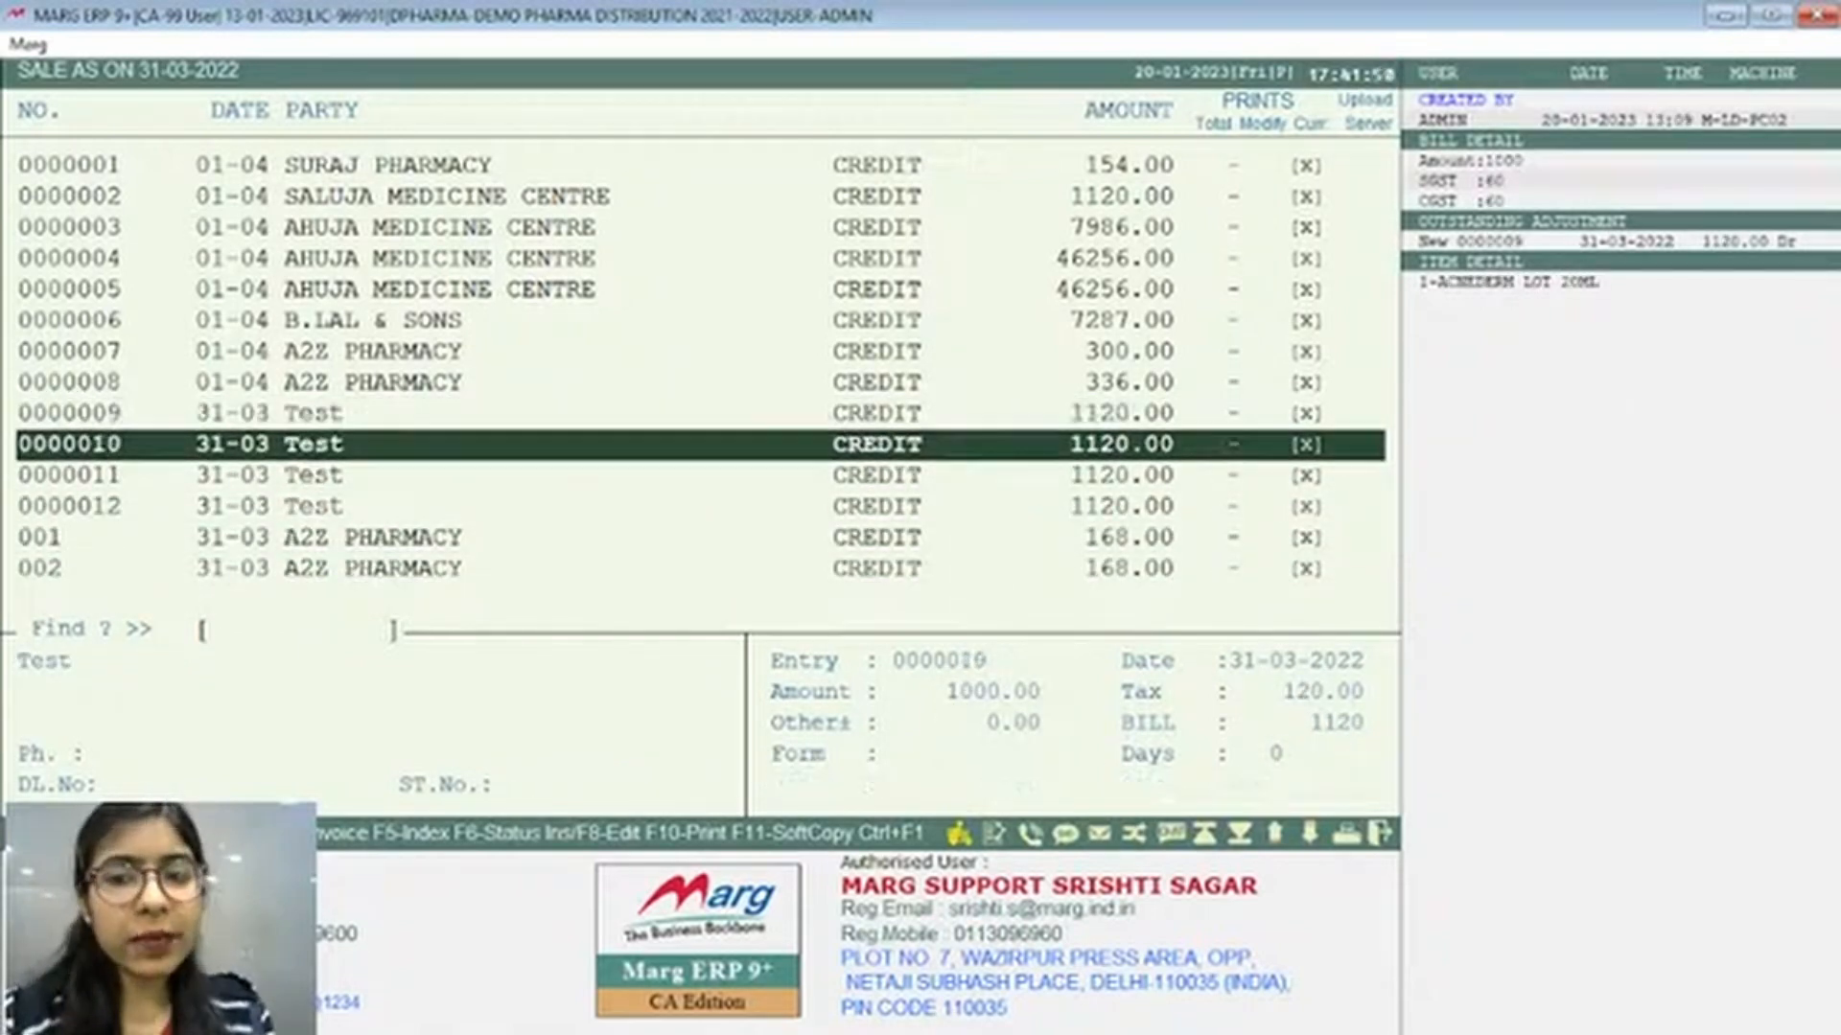
key(Down)
key(Down)
key(Down)
key(Down)
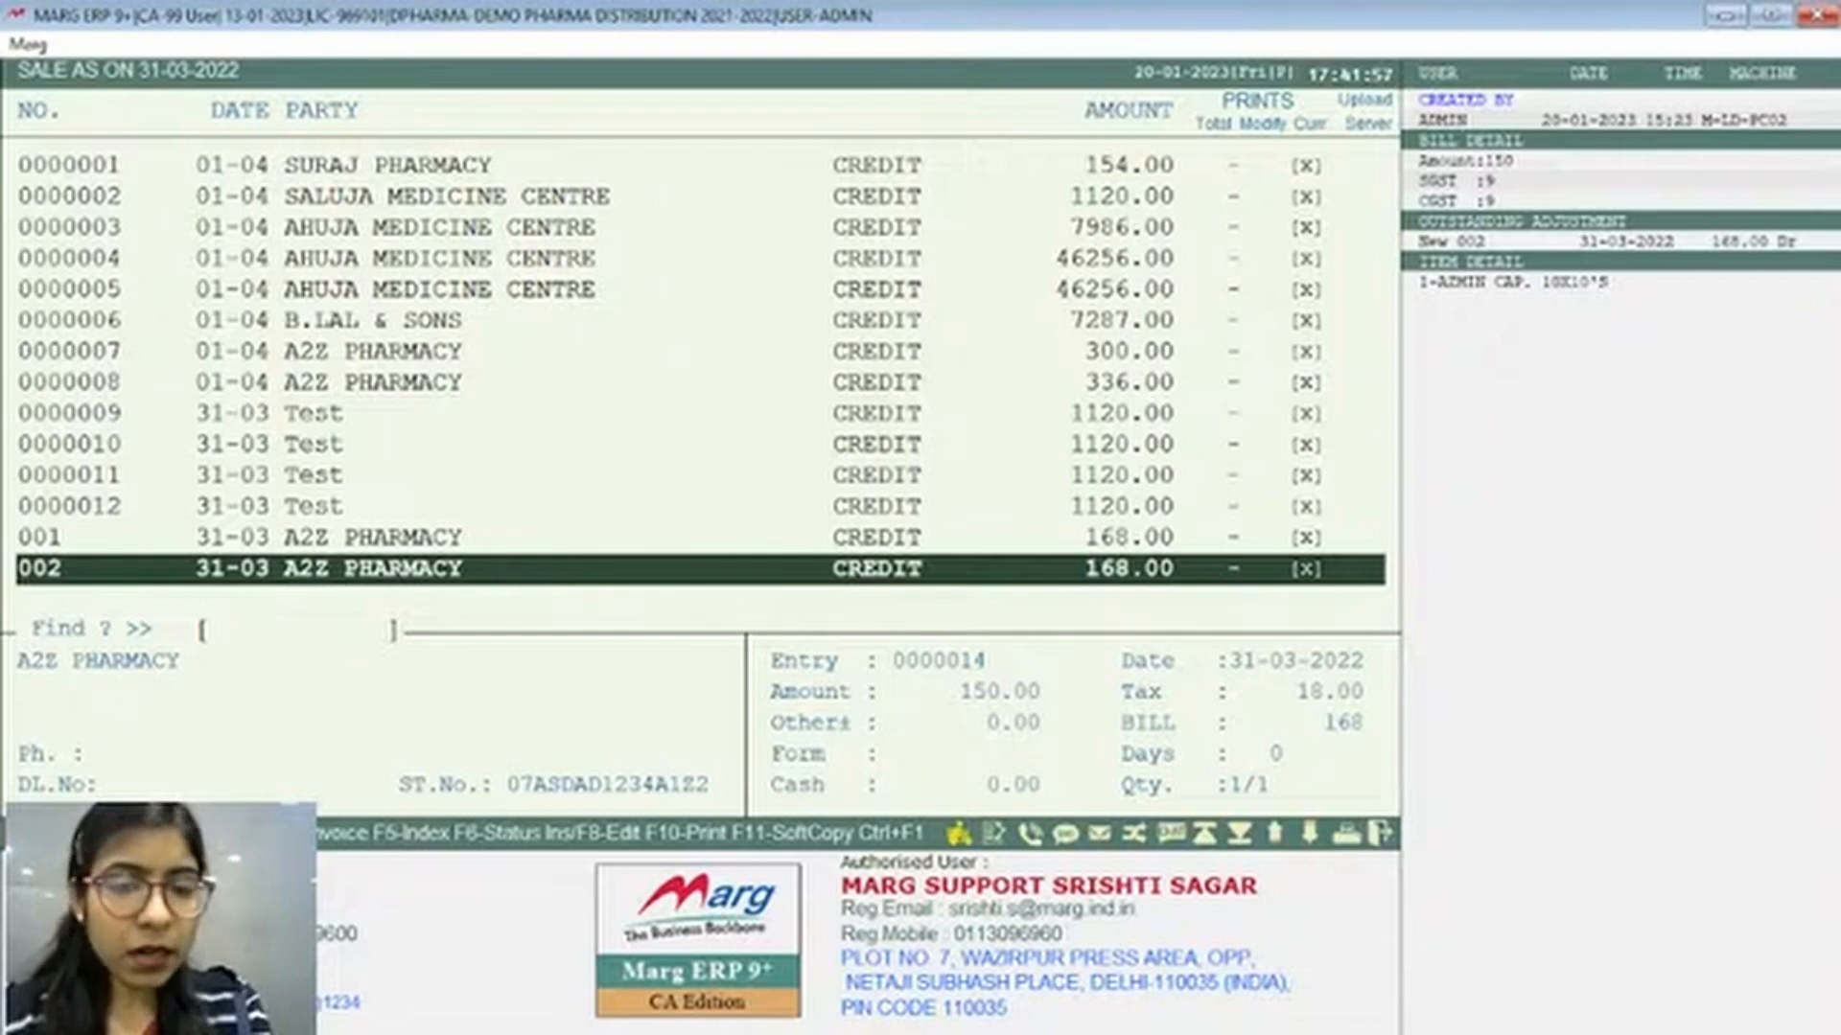
Save a soft copy of A2Z PHARMACY bill 002 under the proposed file name in C:\MARGERP\export
key(F11)
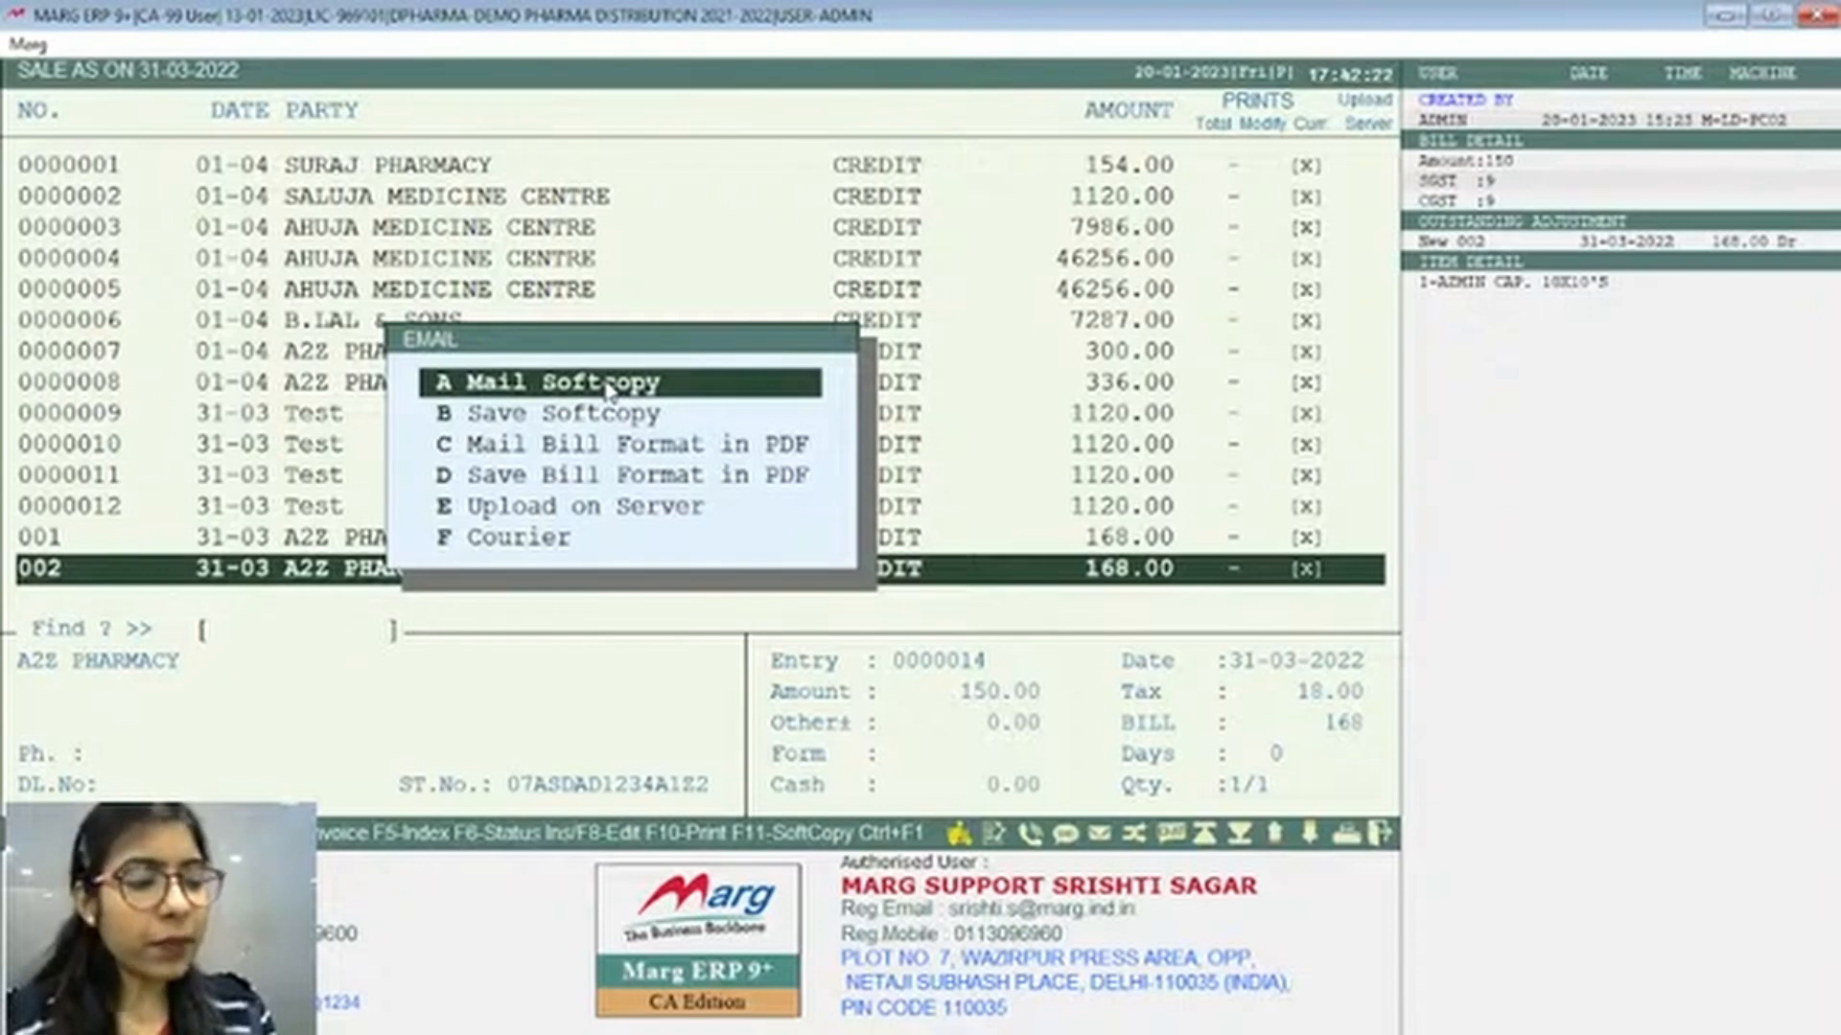
key(Down)
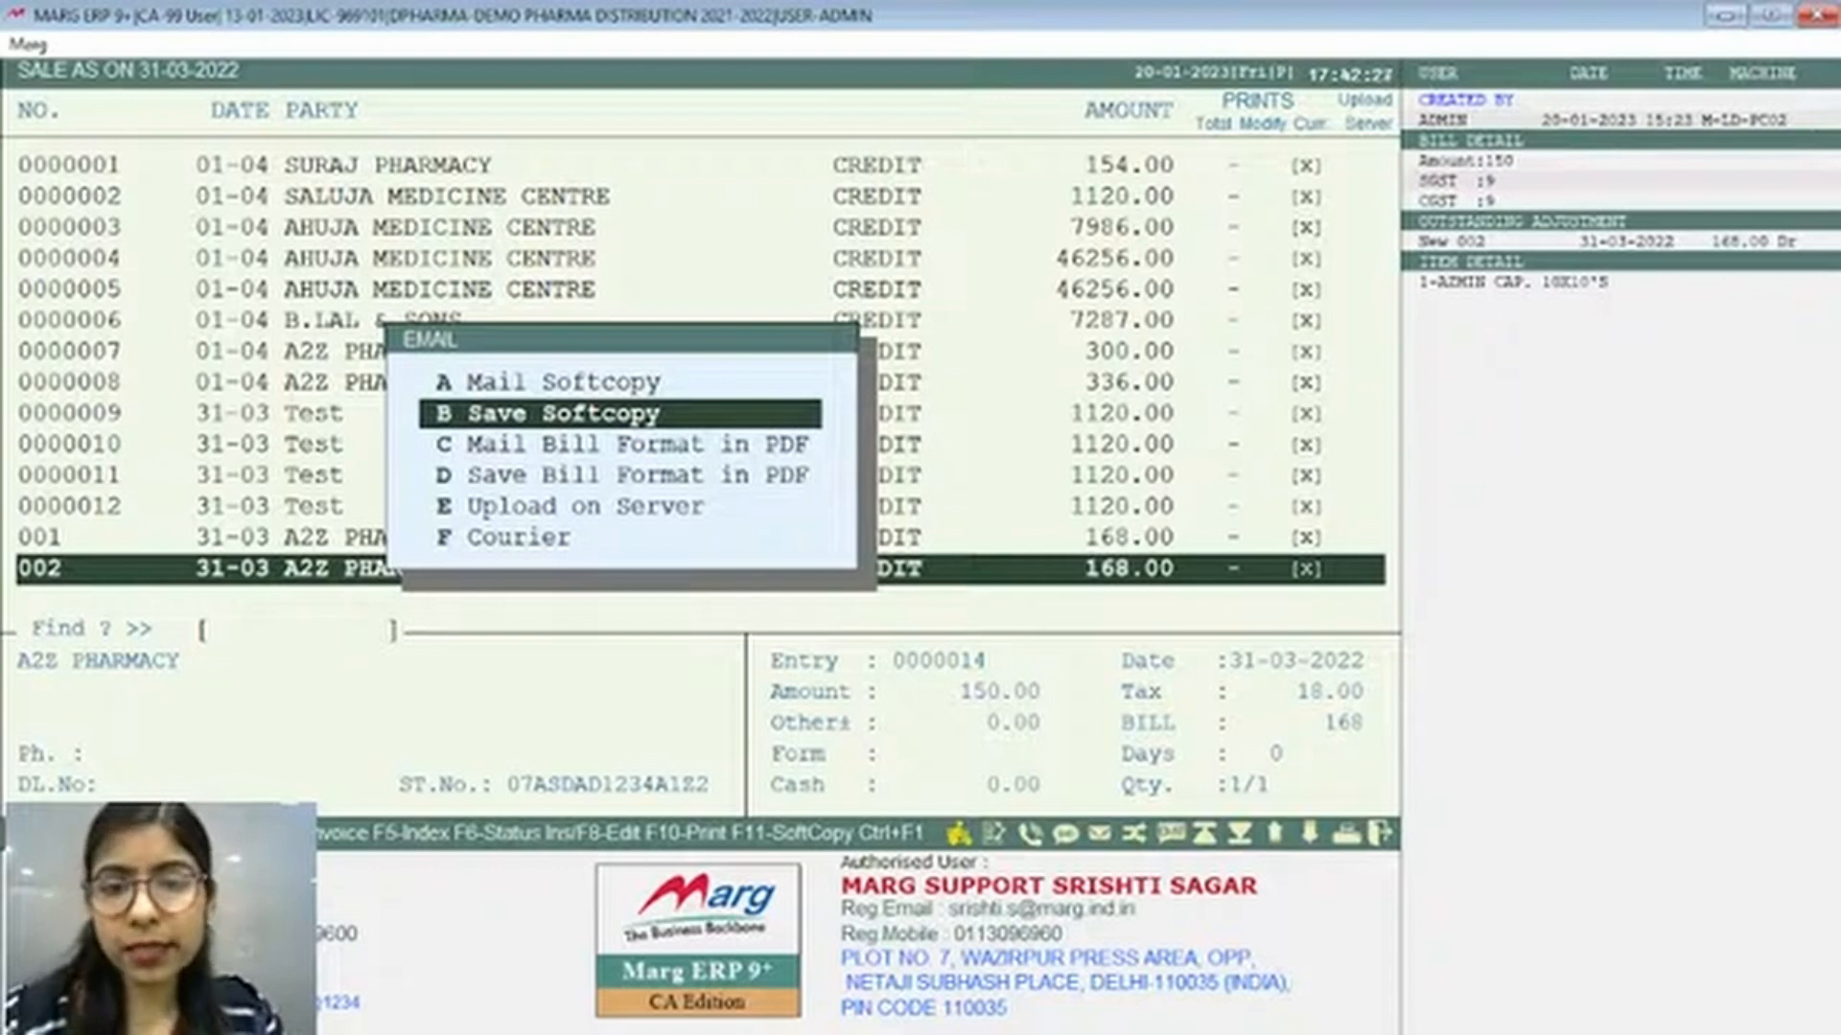
key(Down)
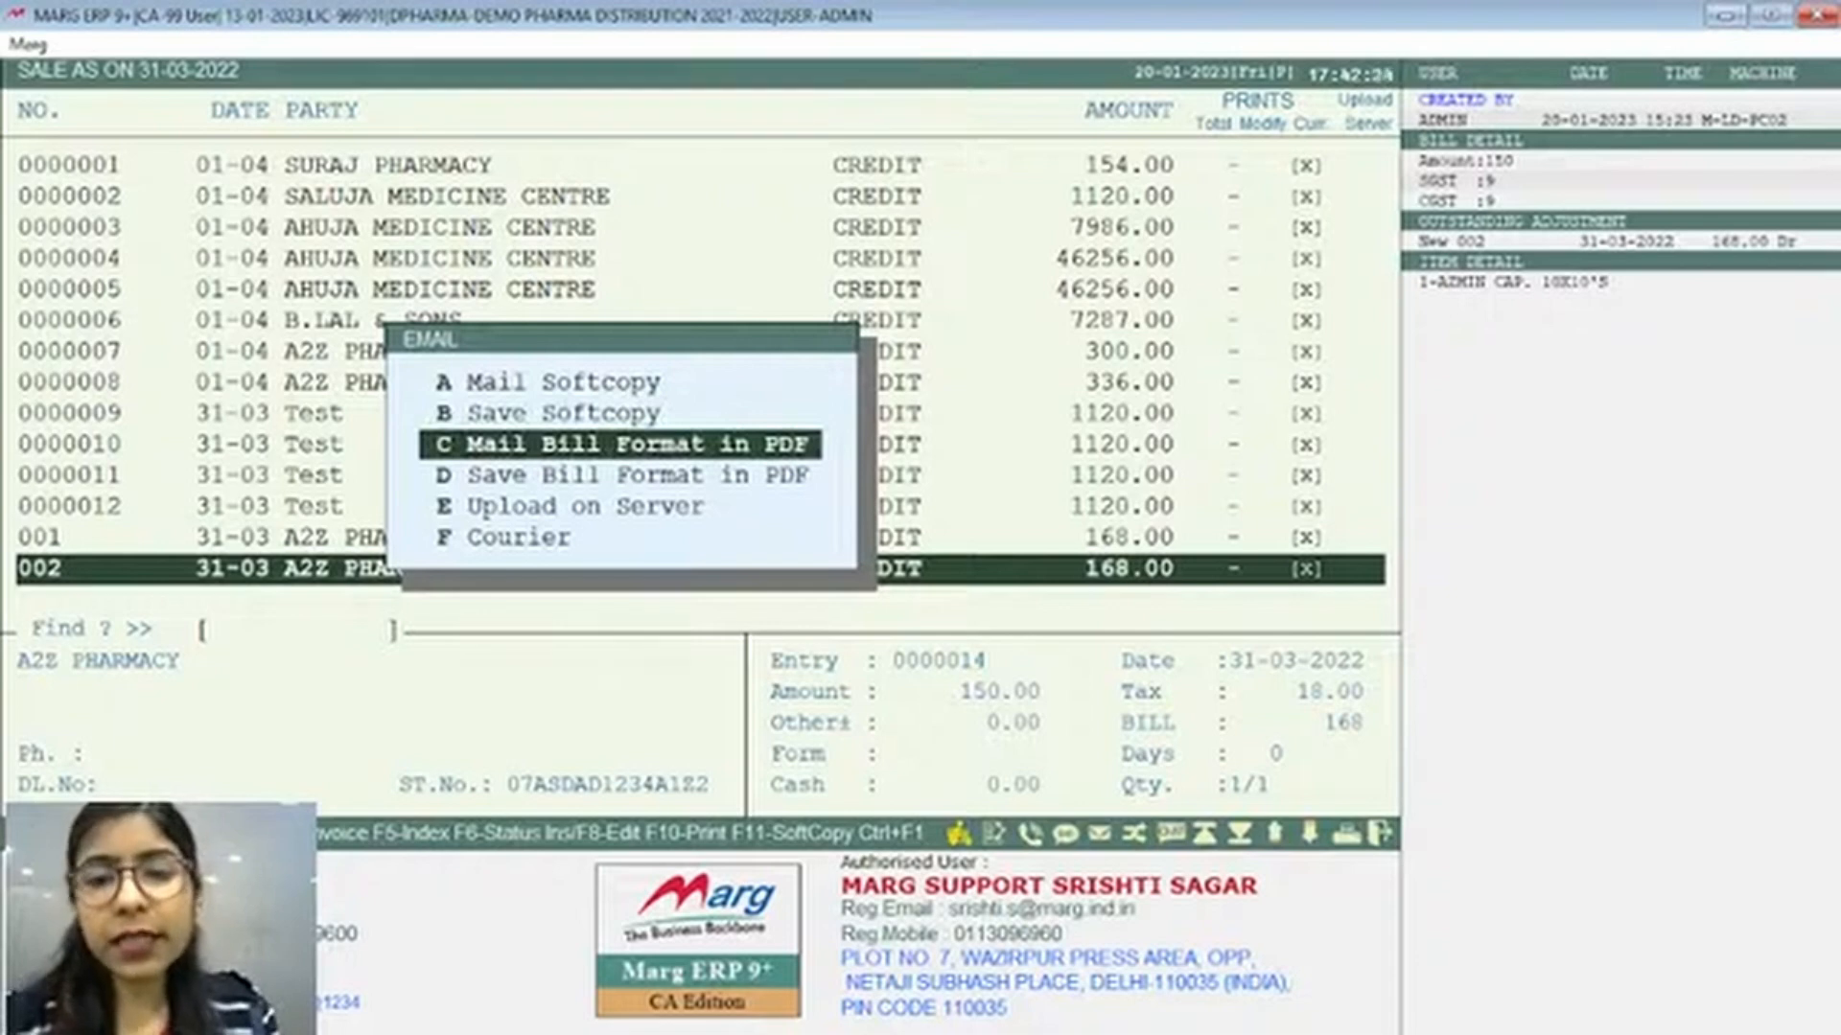
key(Down)
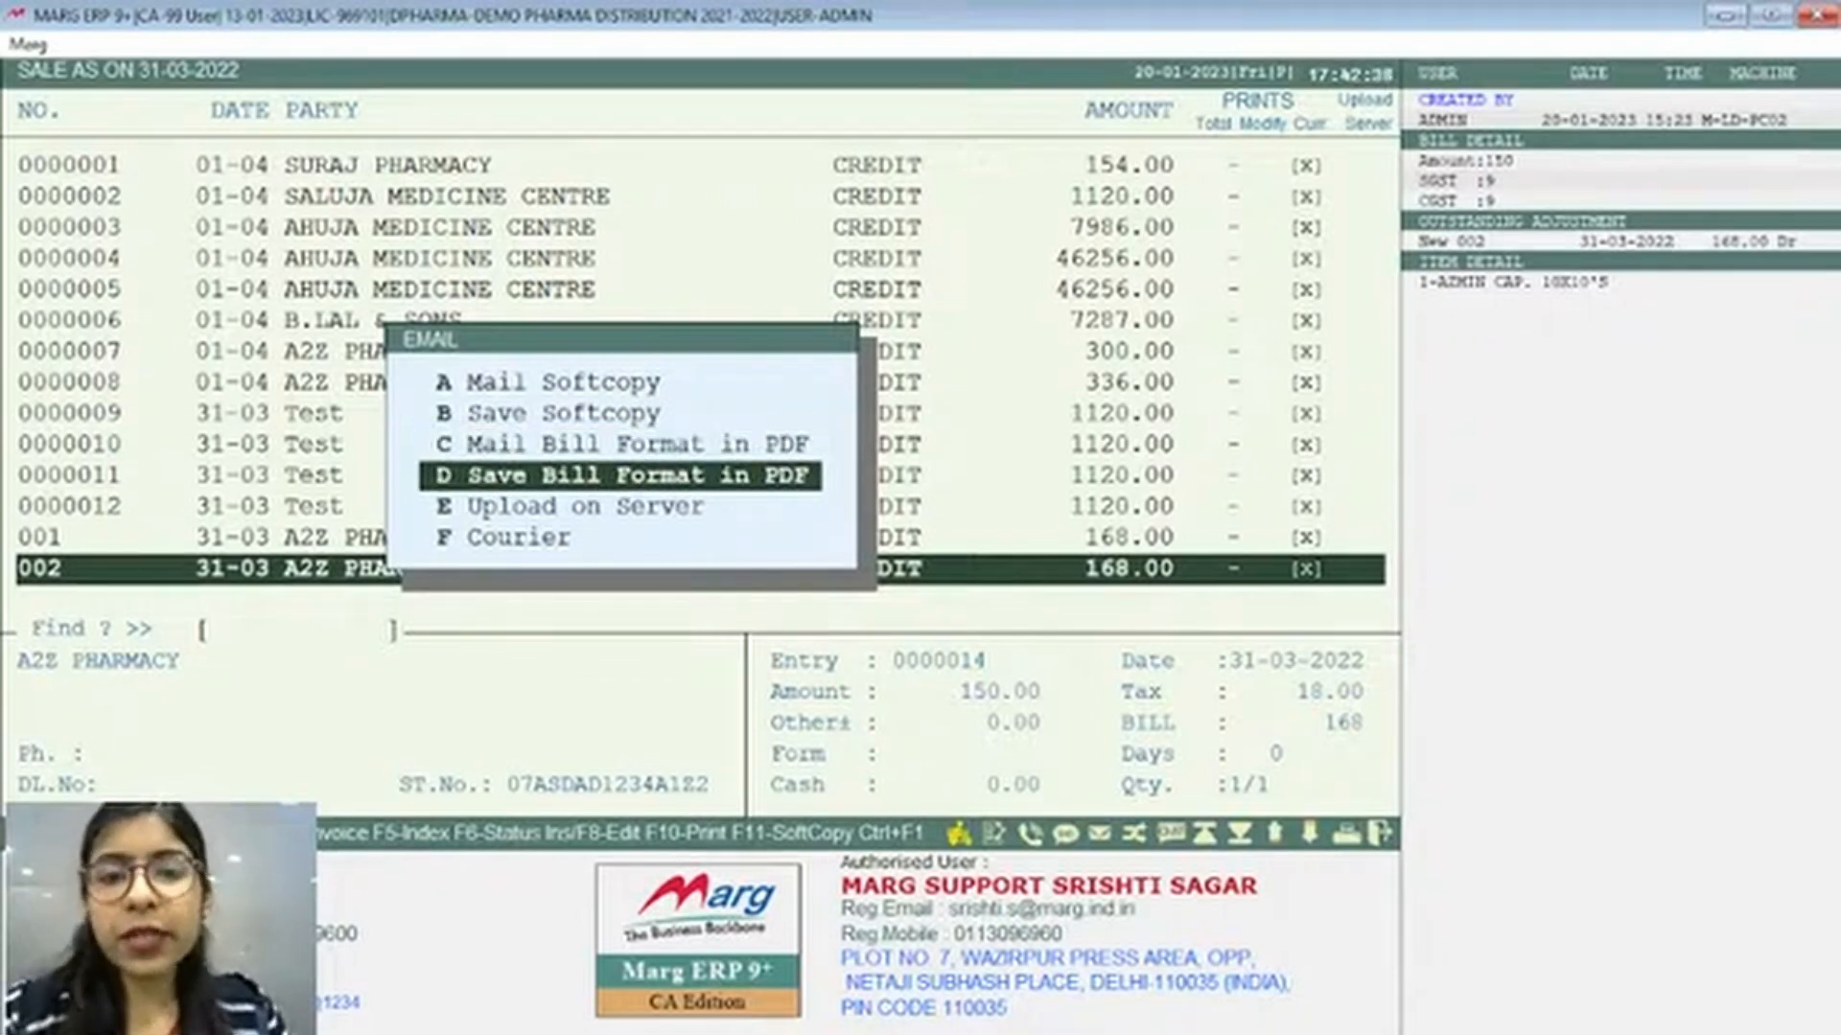
key(Up)
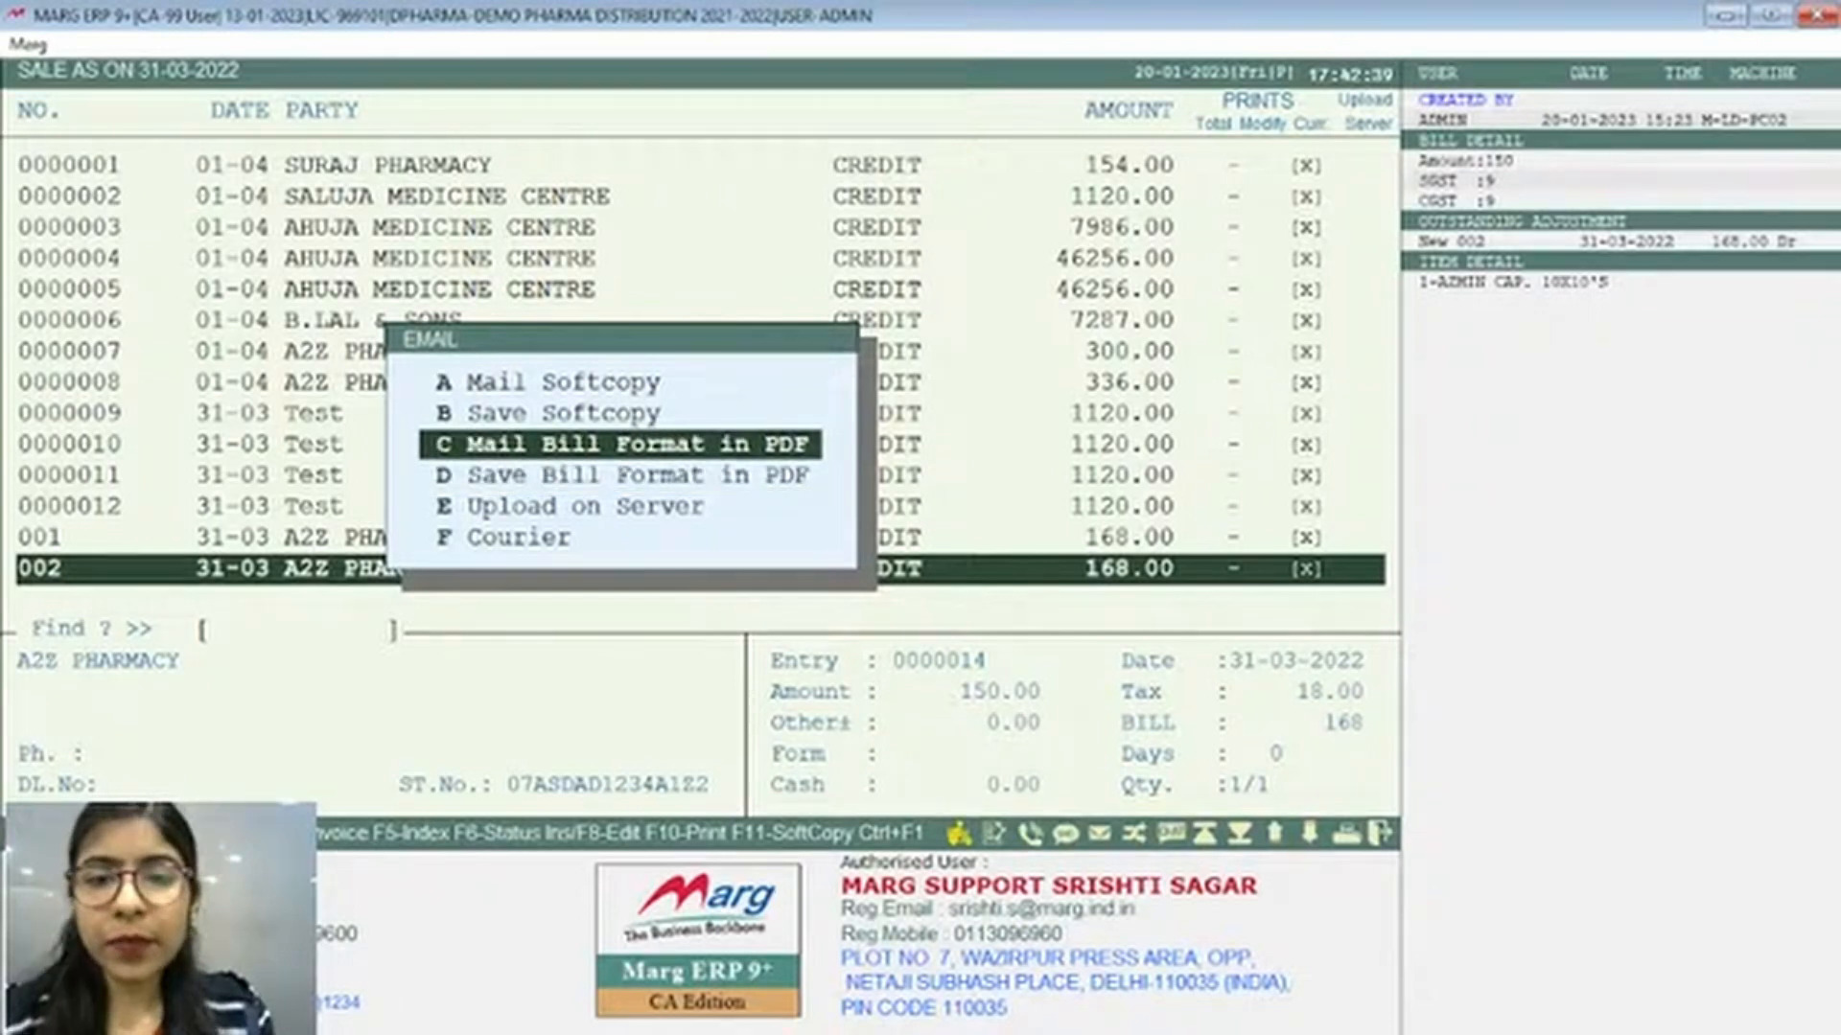
key(Up)
key(Return)
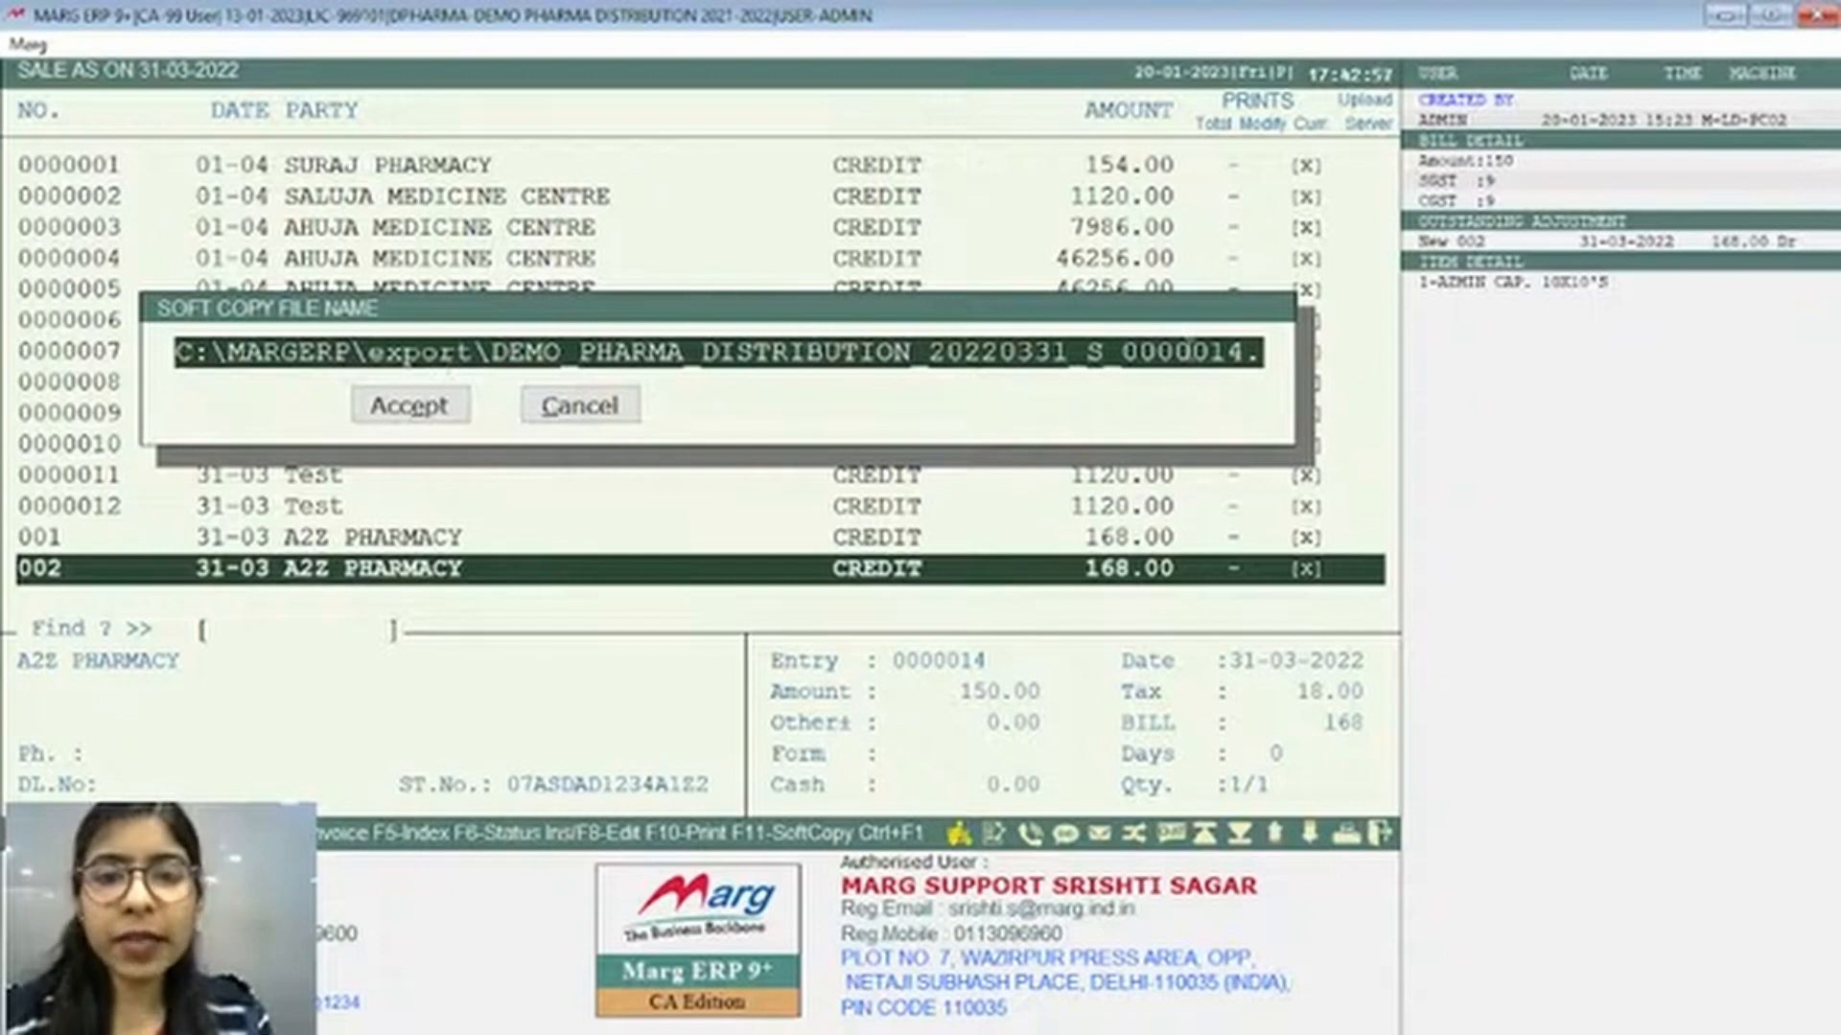
click(410, 404)
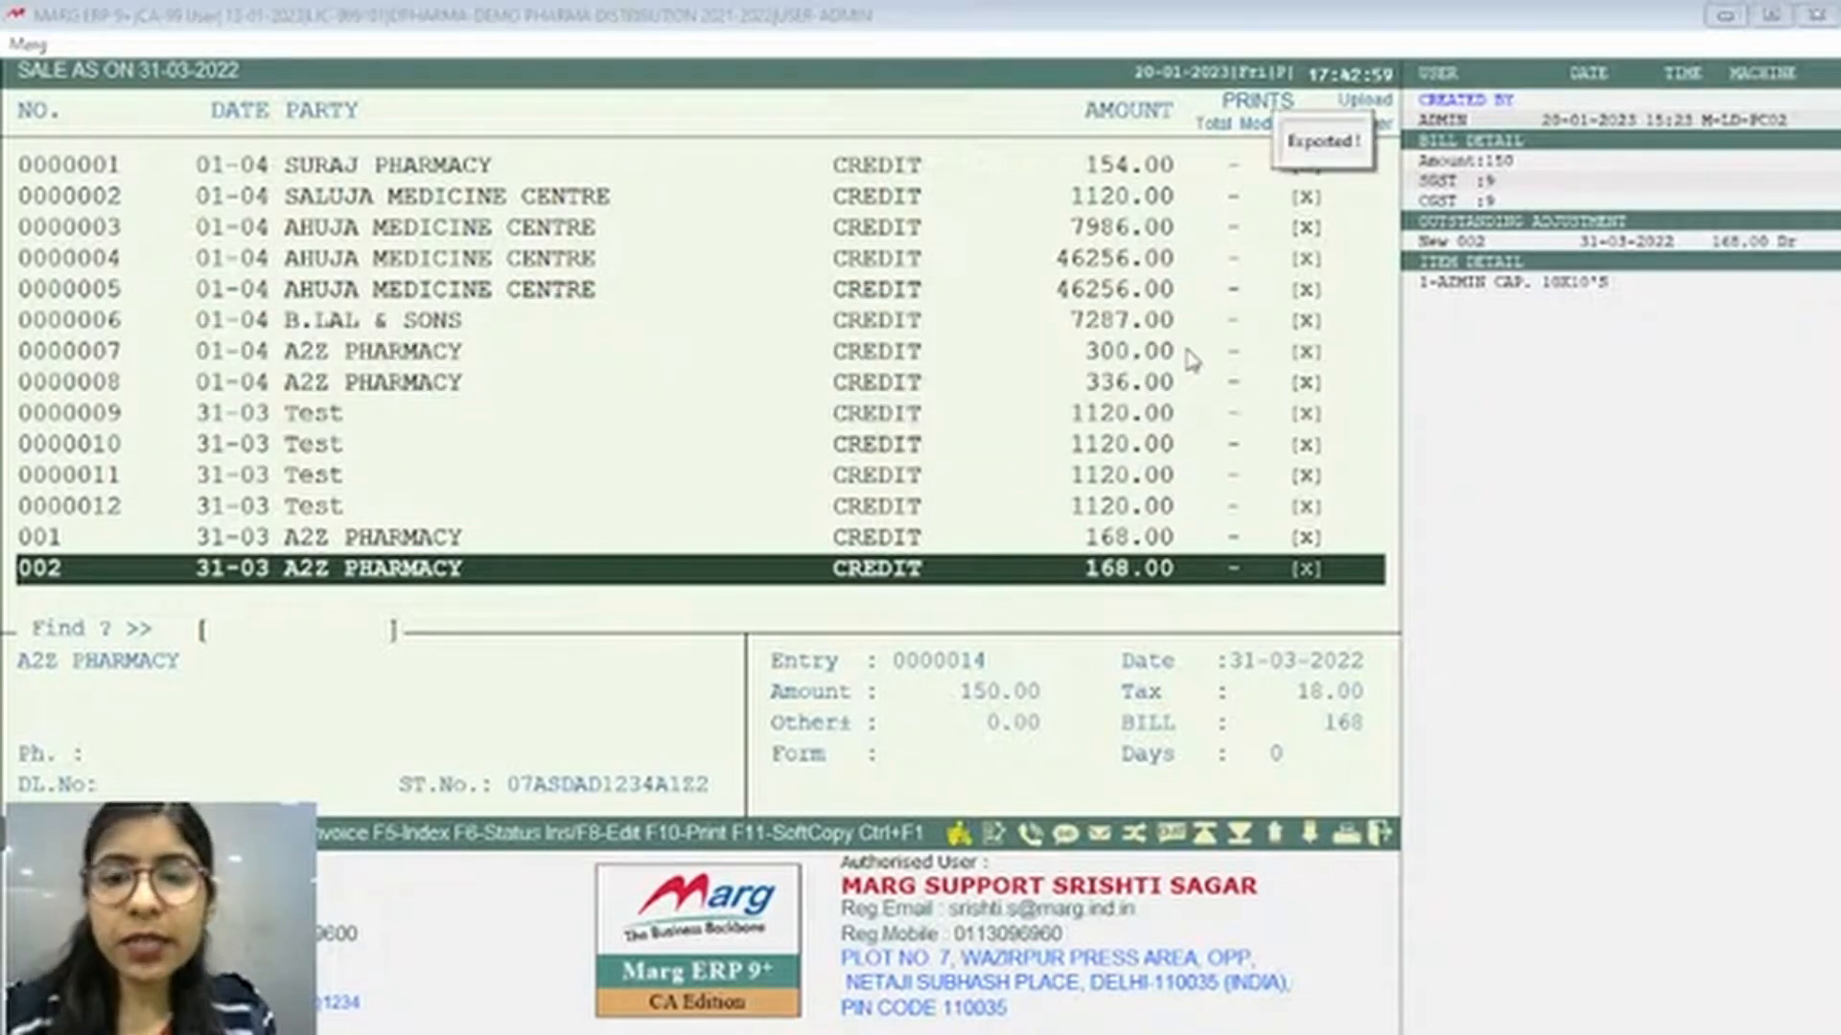
Exit the sale bill list and minimize Marg ERP to reach the desktop
key(Up)
key(Up)
key(Up)
key(Up)
key(Up)
key(Up)
key(Up)
key(Up)
key(Escape)
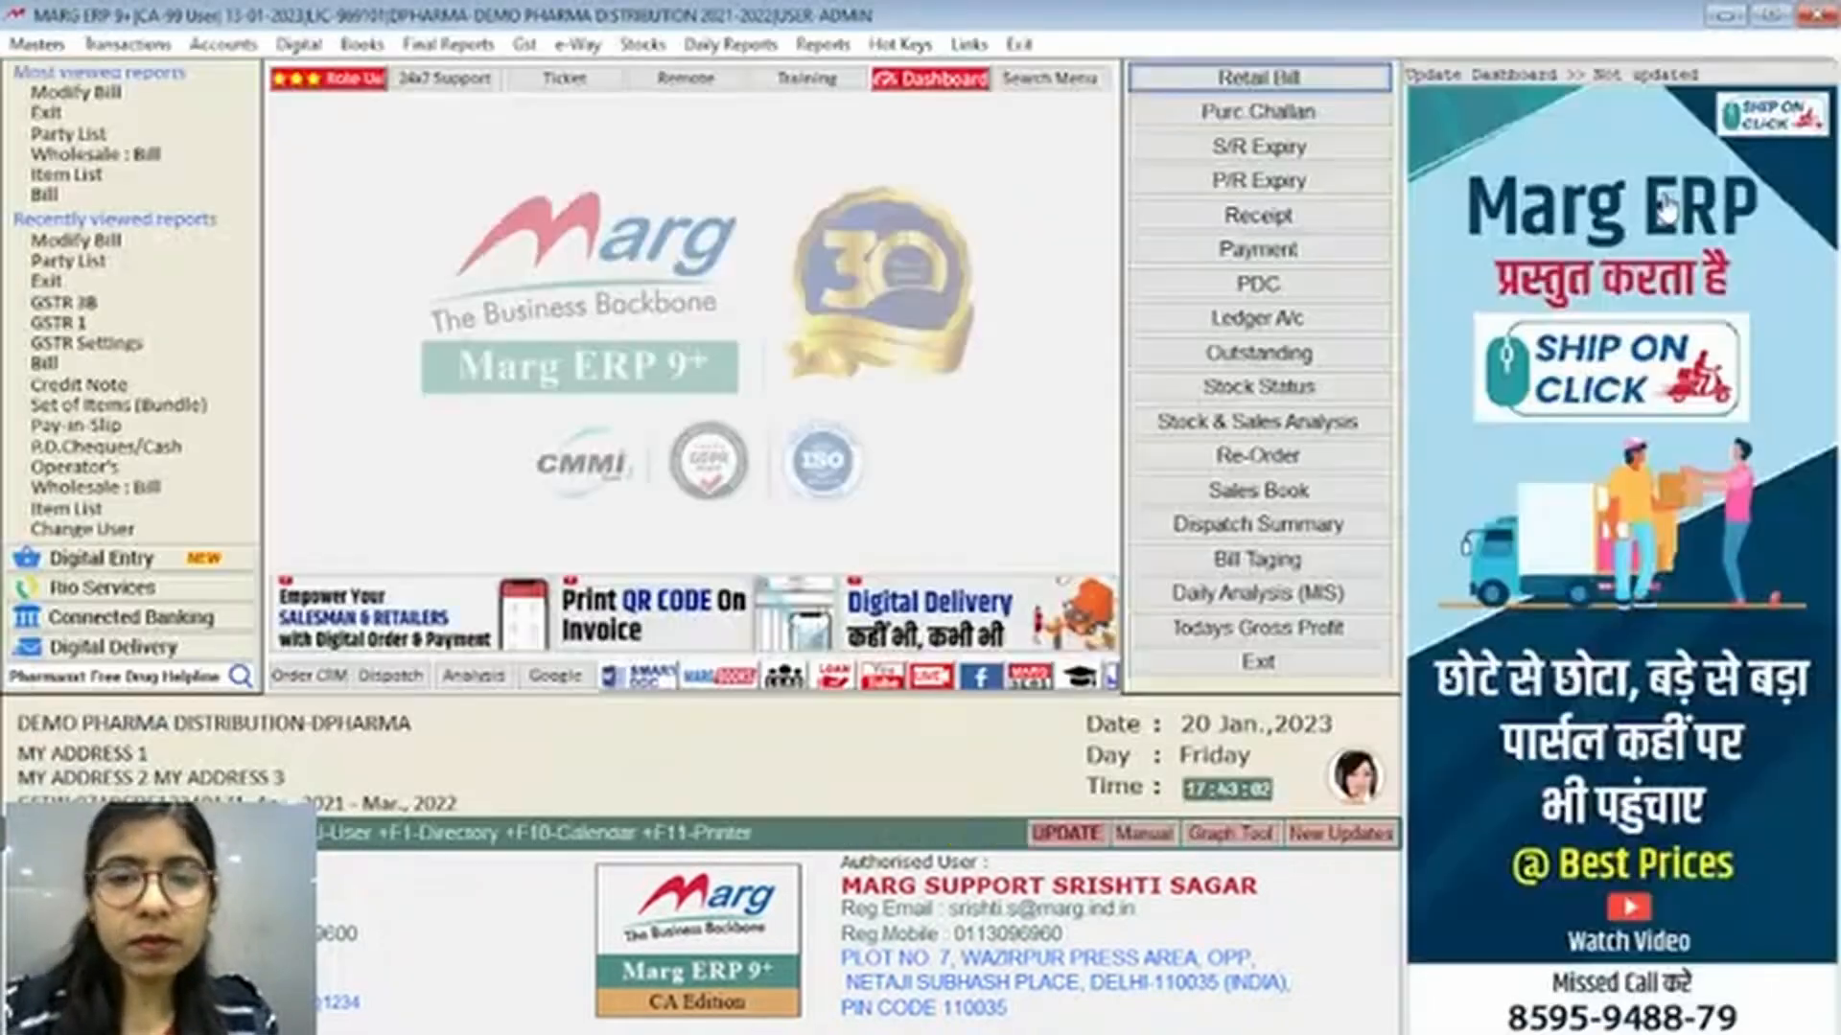
click(1726, 15)
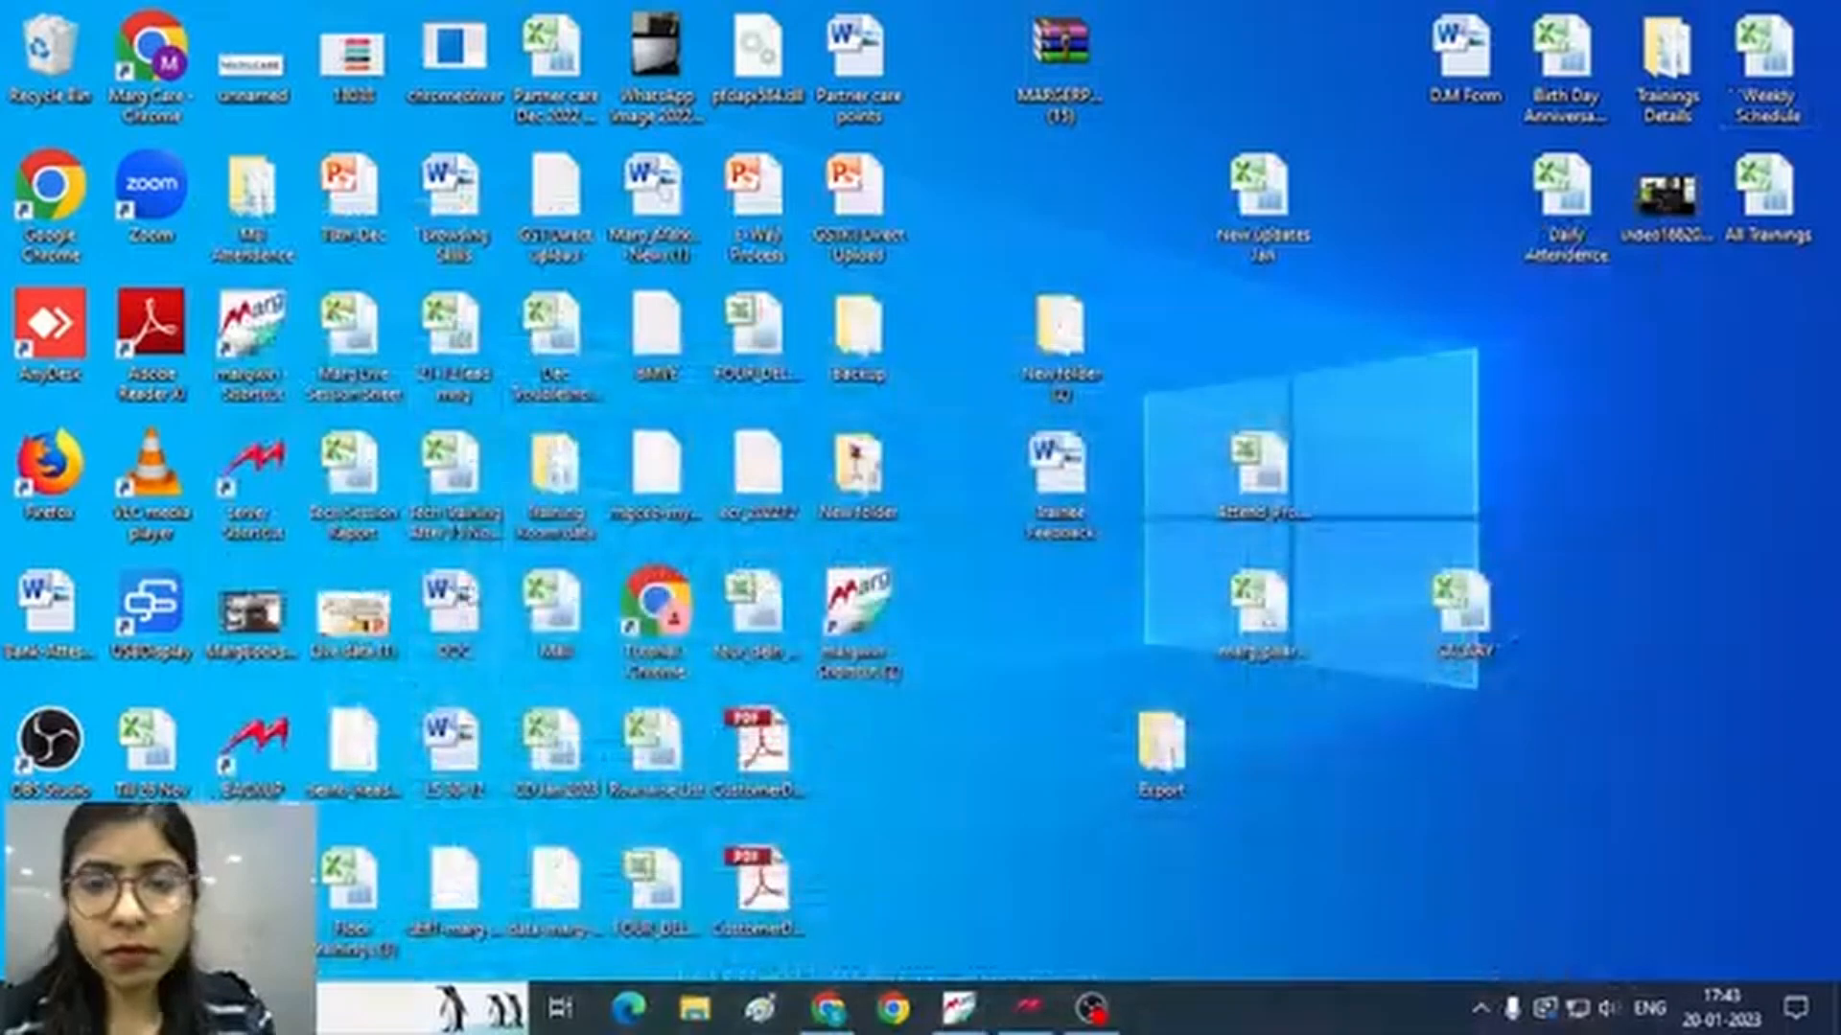
Go to the file location of the margwin desktop shortcut and open the export folder inside MARGERP
right_click(251, 317)
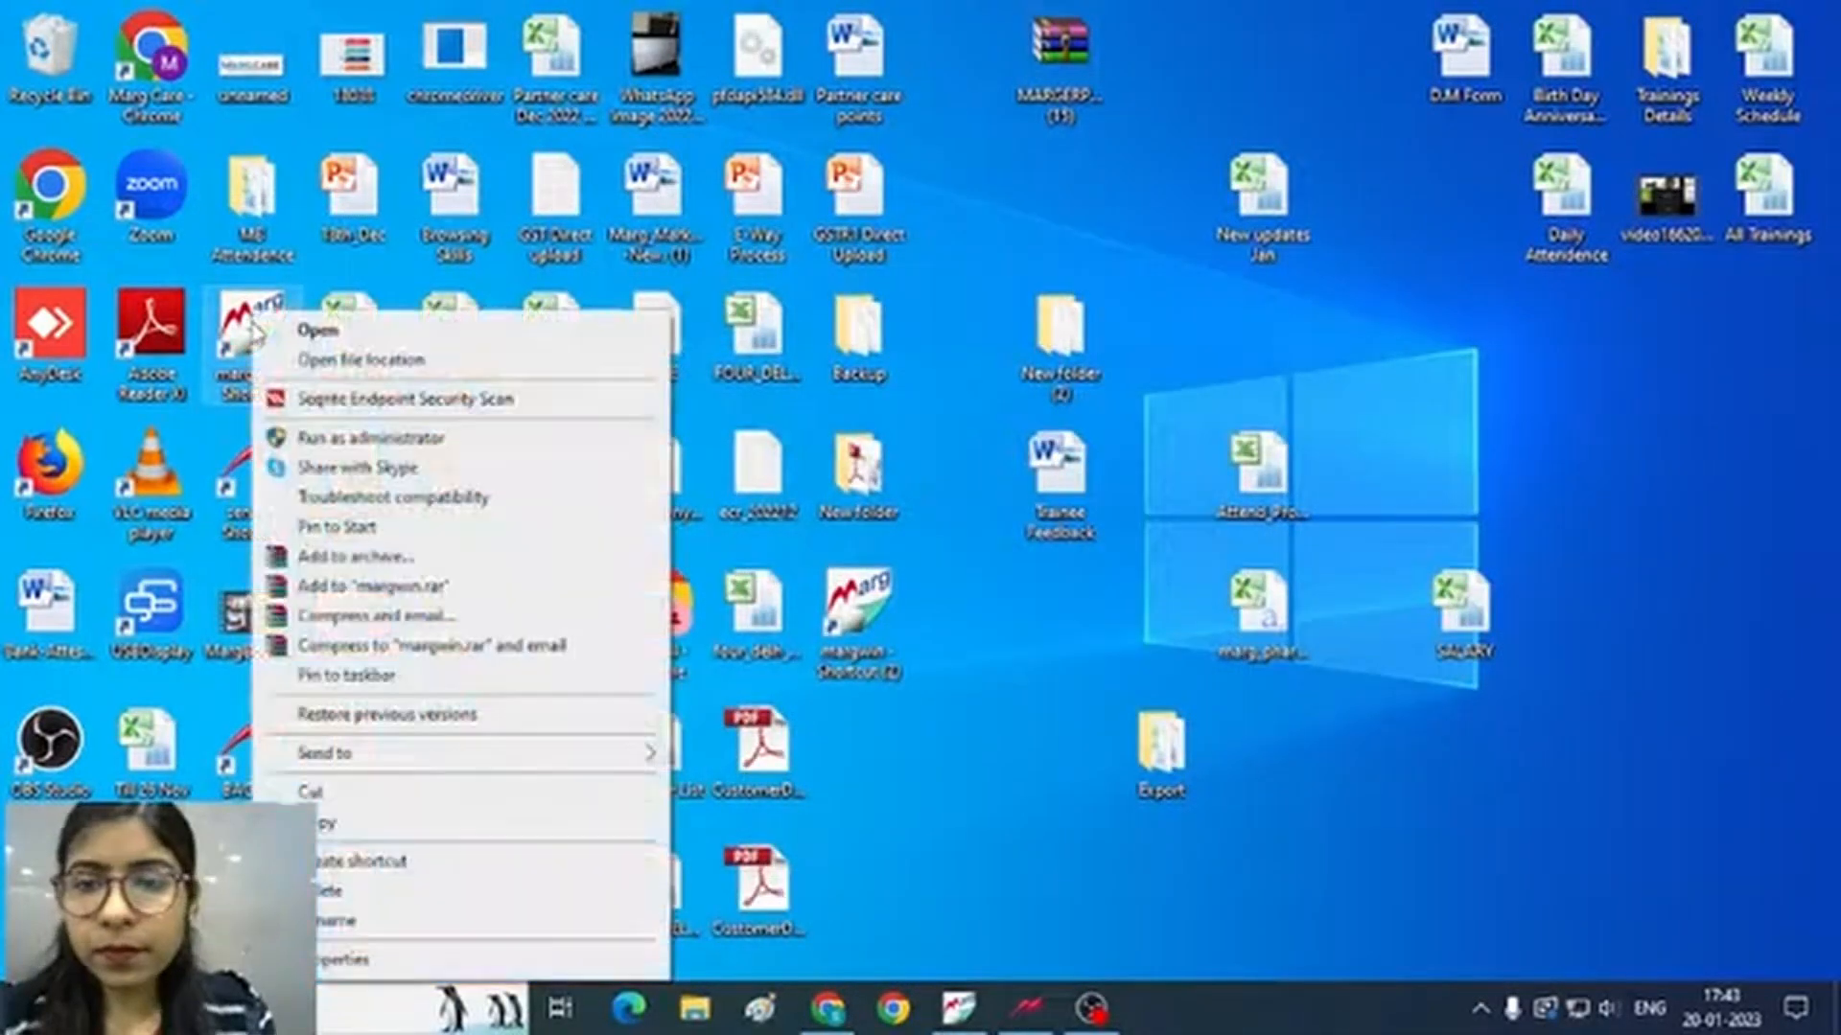
click(384, 361)
click(457, 500)
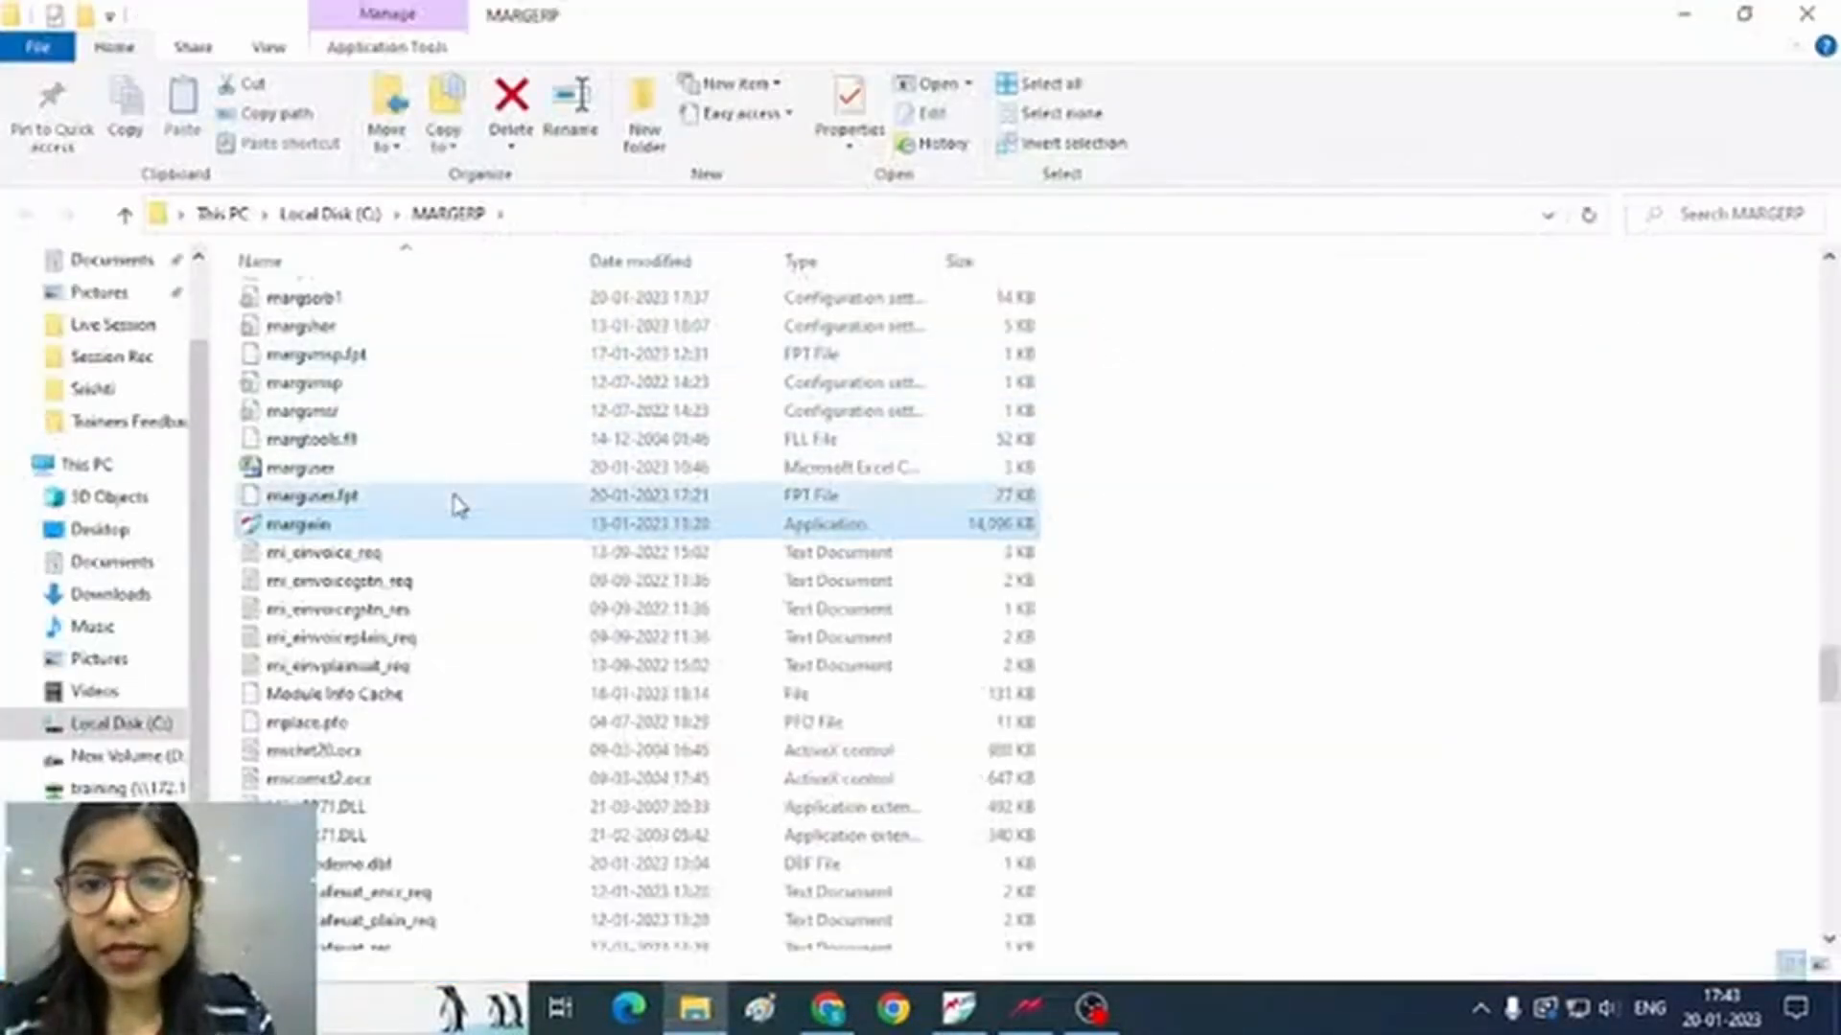
text(ex)
key(Return)
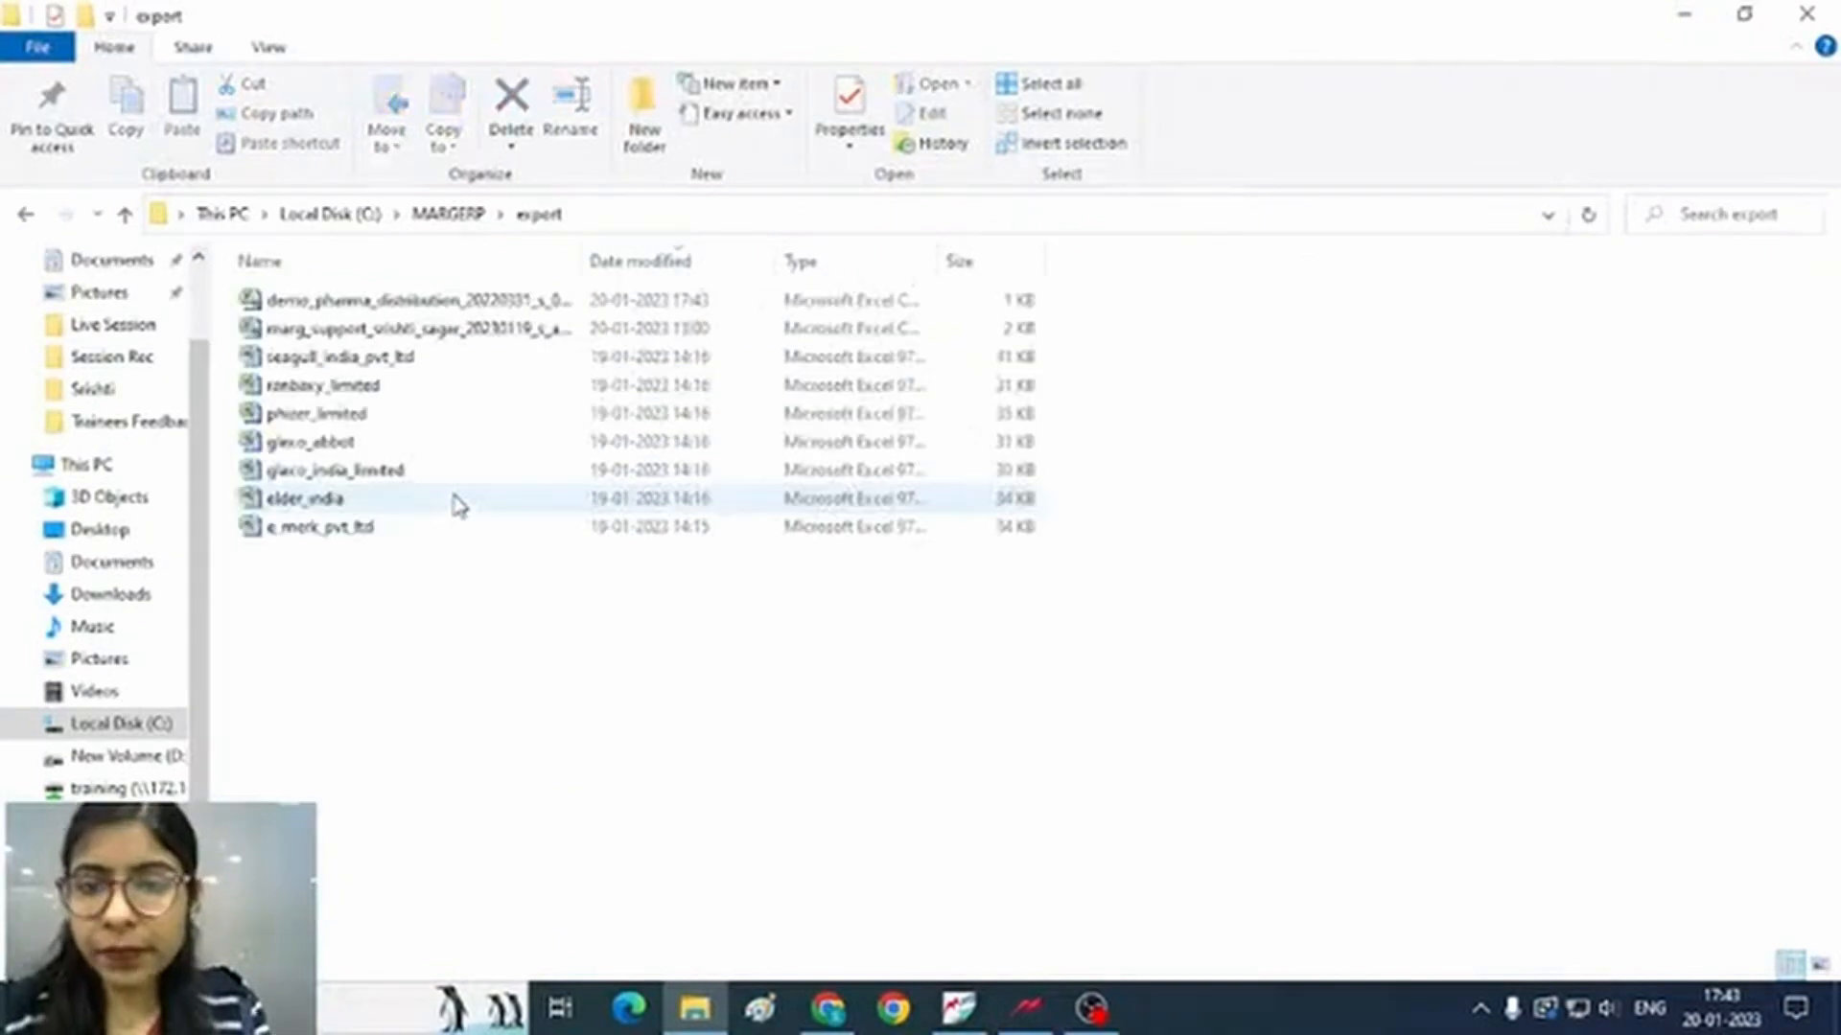
Open the exported file demo_pharma_distribution_20220331_s_0000014 in Excel, examine its bill data rows, and close it
double_click(696, 302)
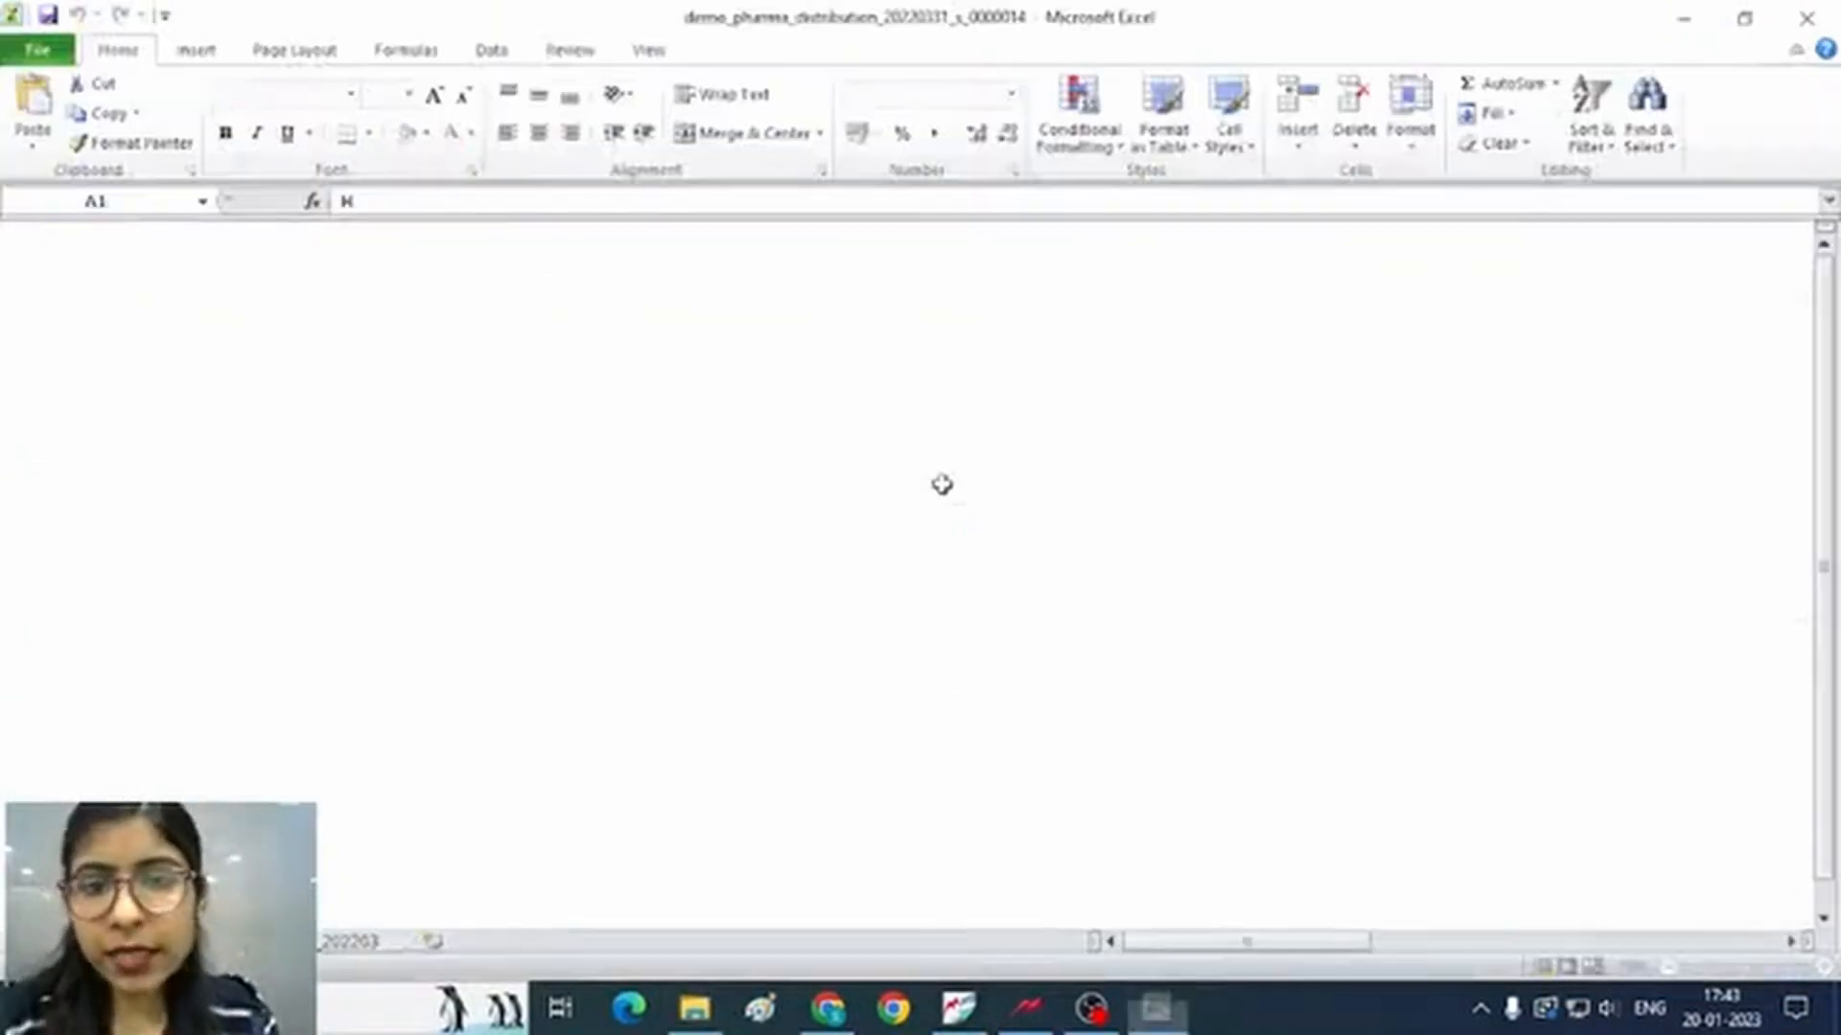
click(651, 475)
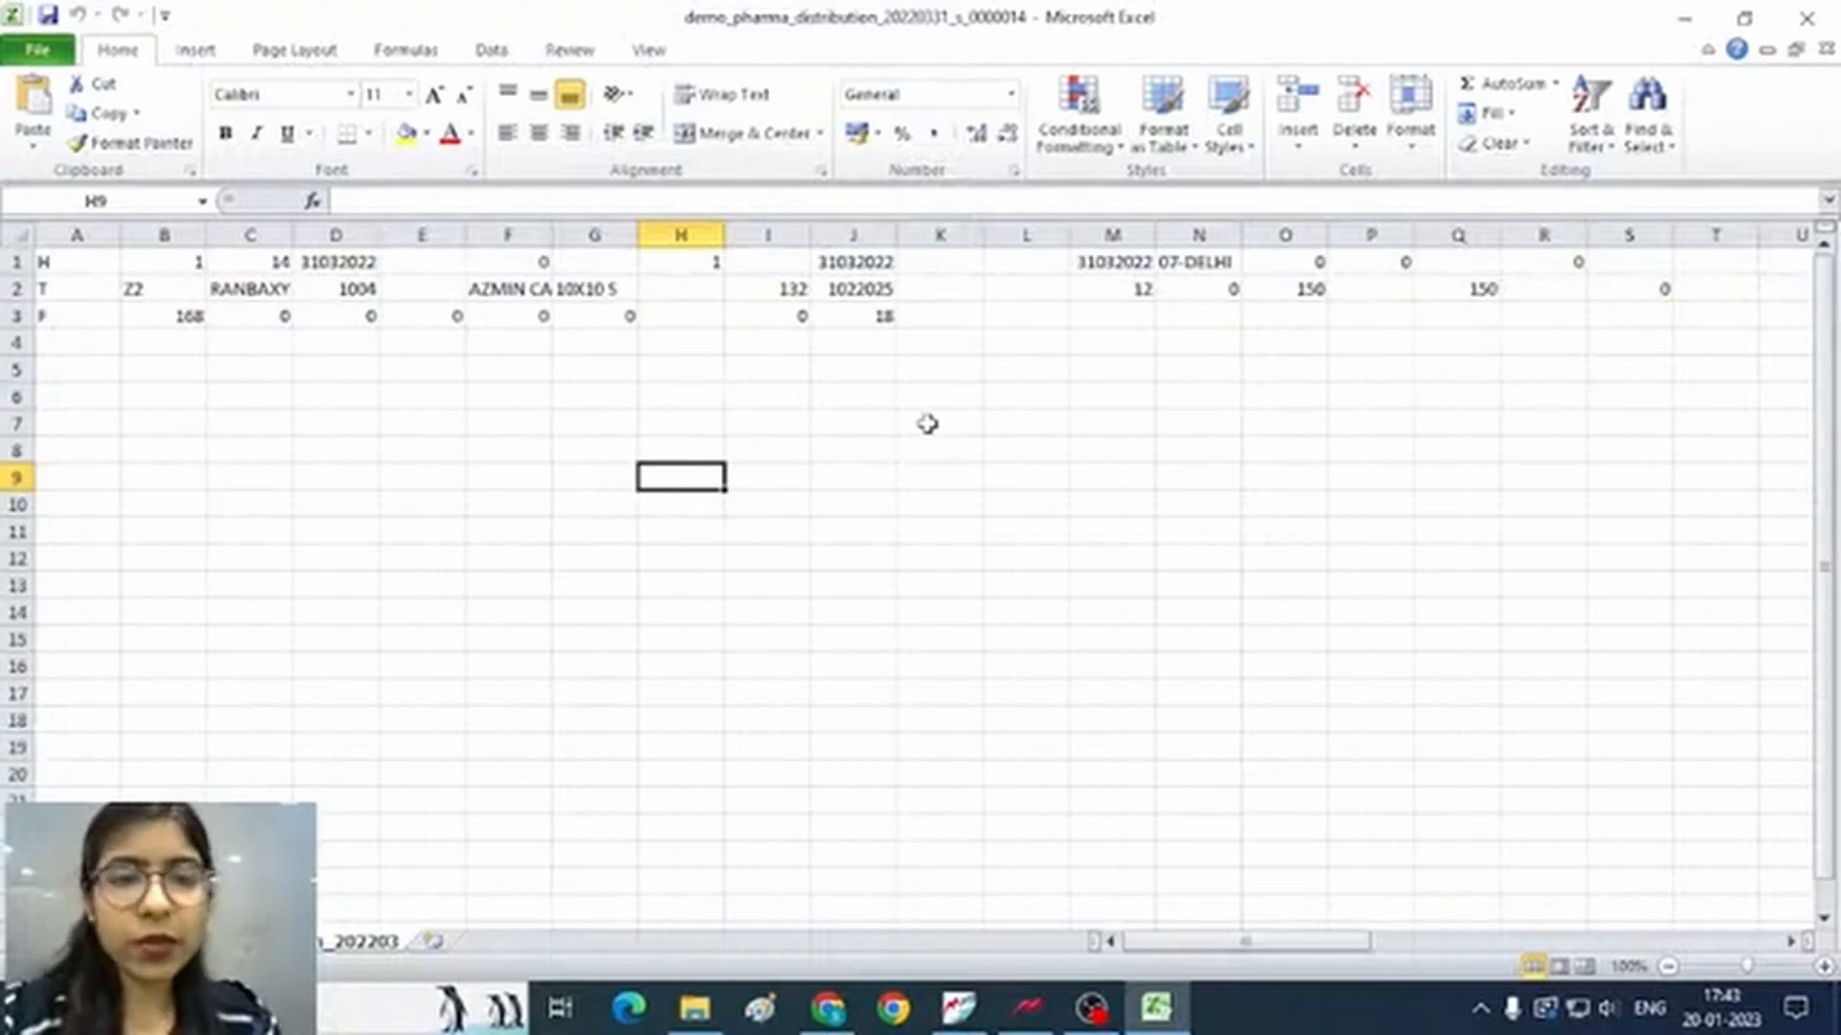
click(480, 376)
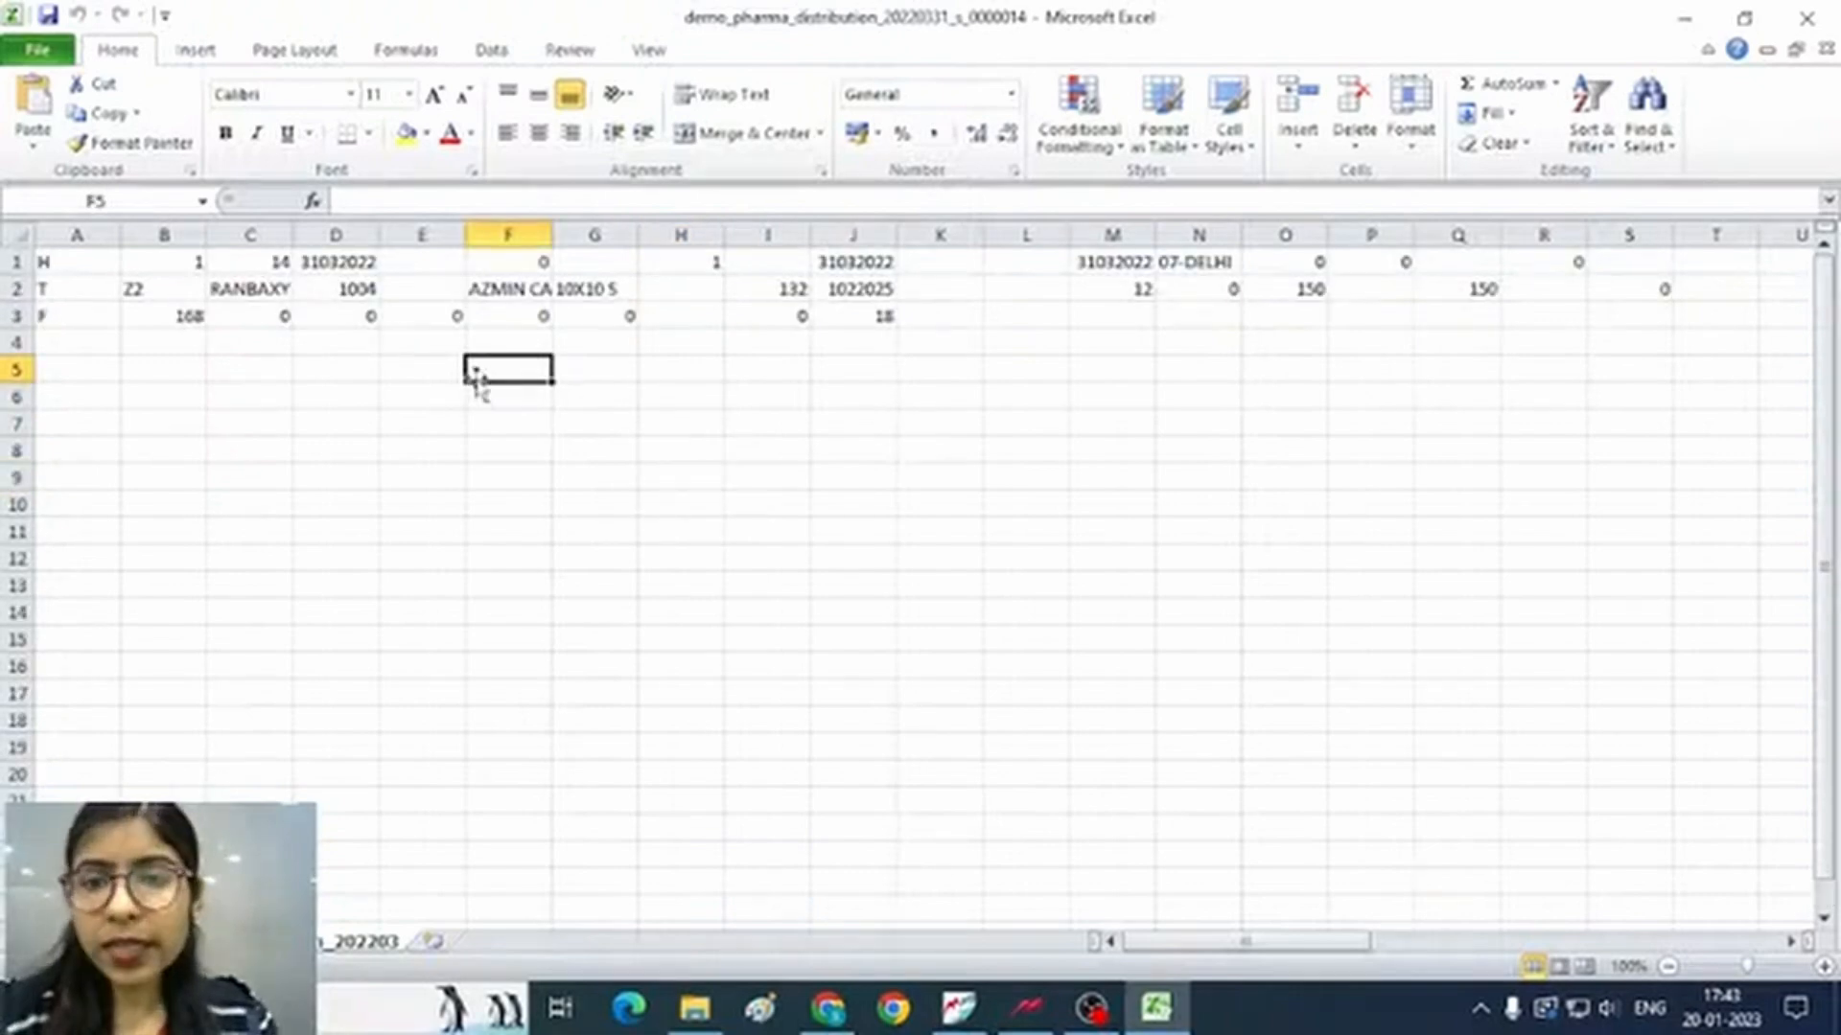
click(743, 400)
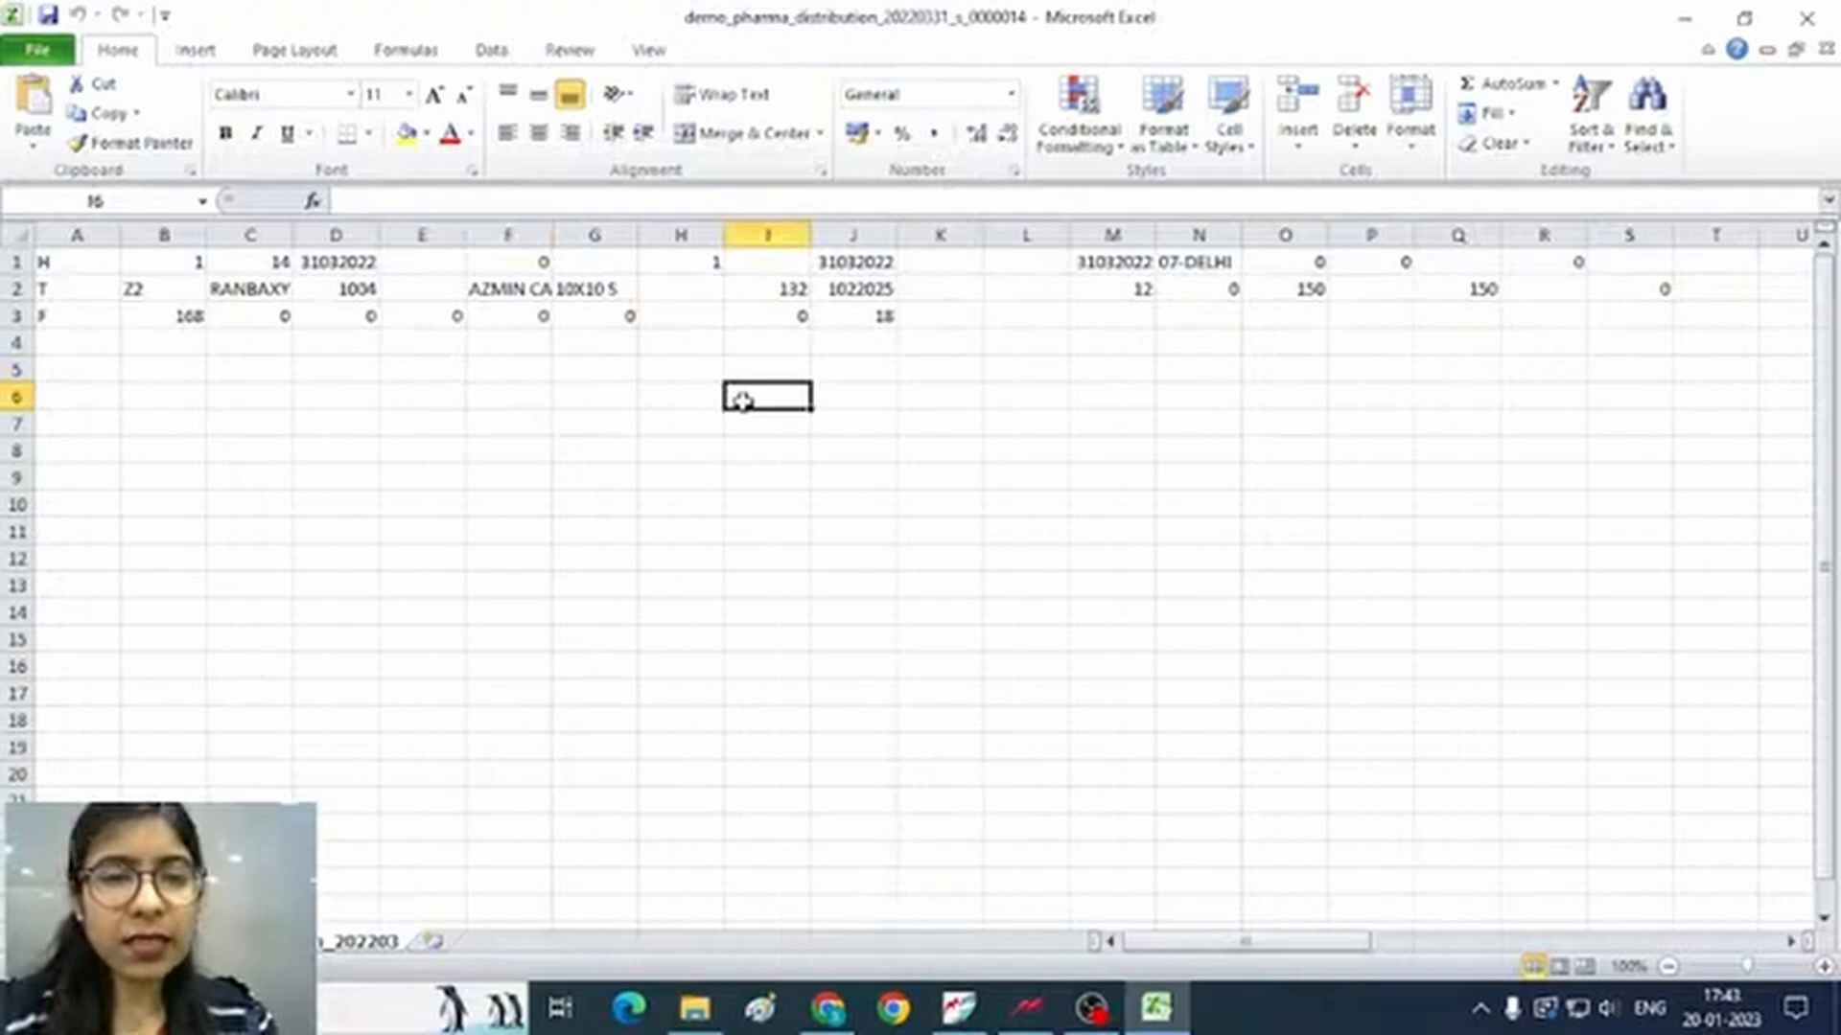
click(978, 427)
click(939, 447)
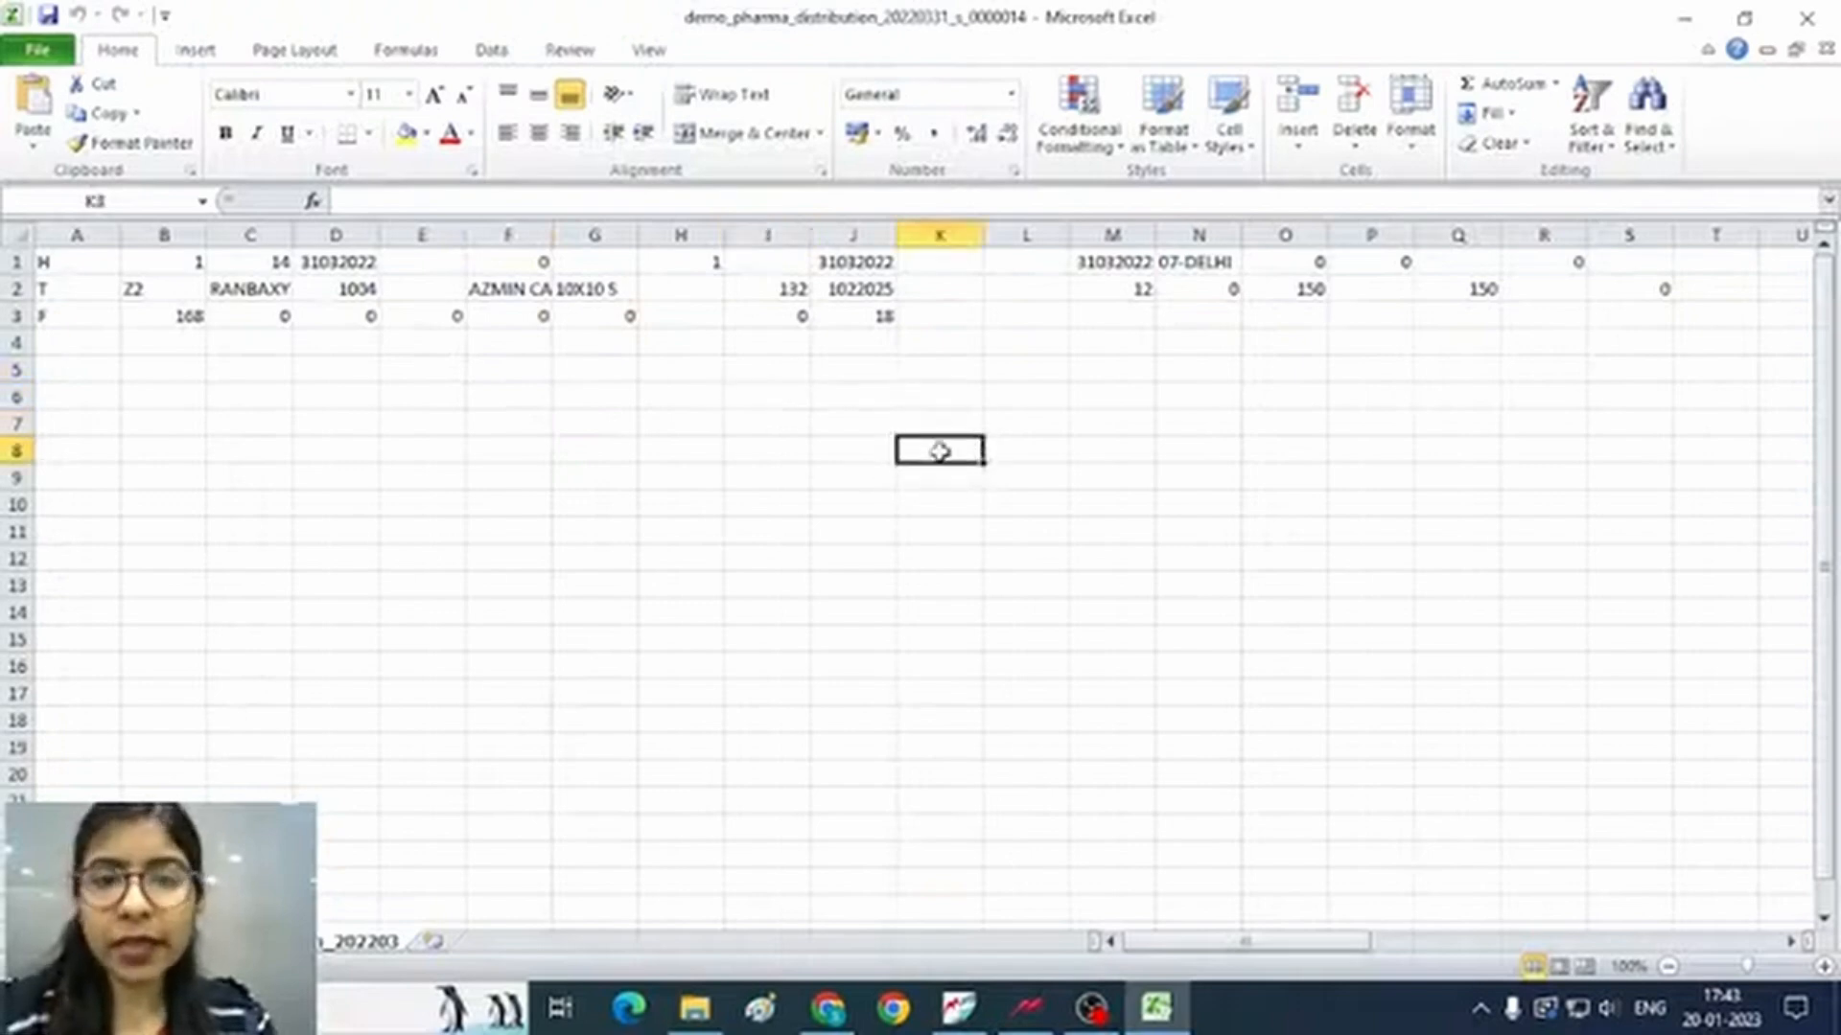
click(867, 343)
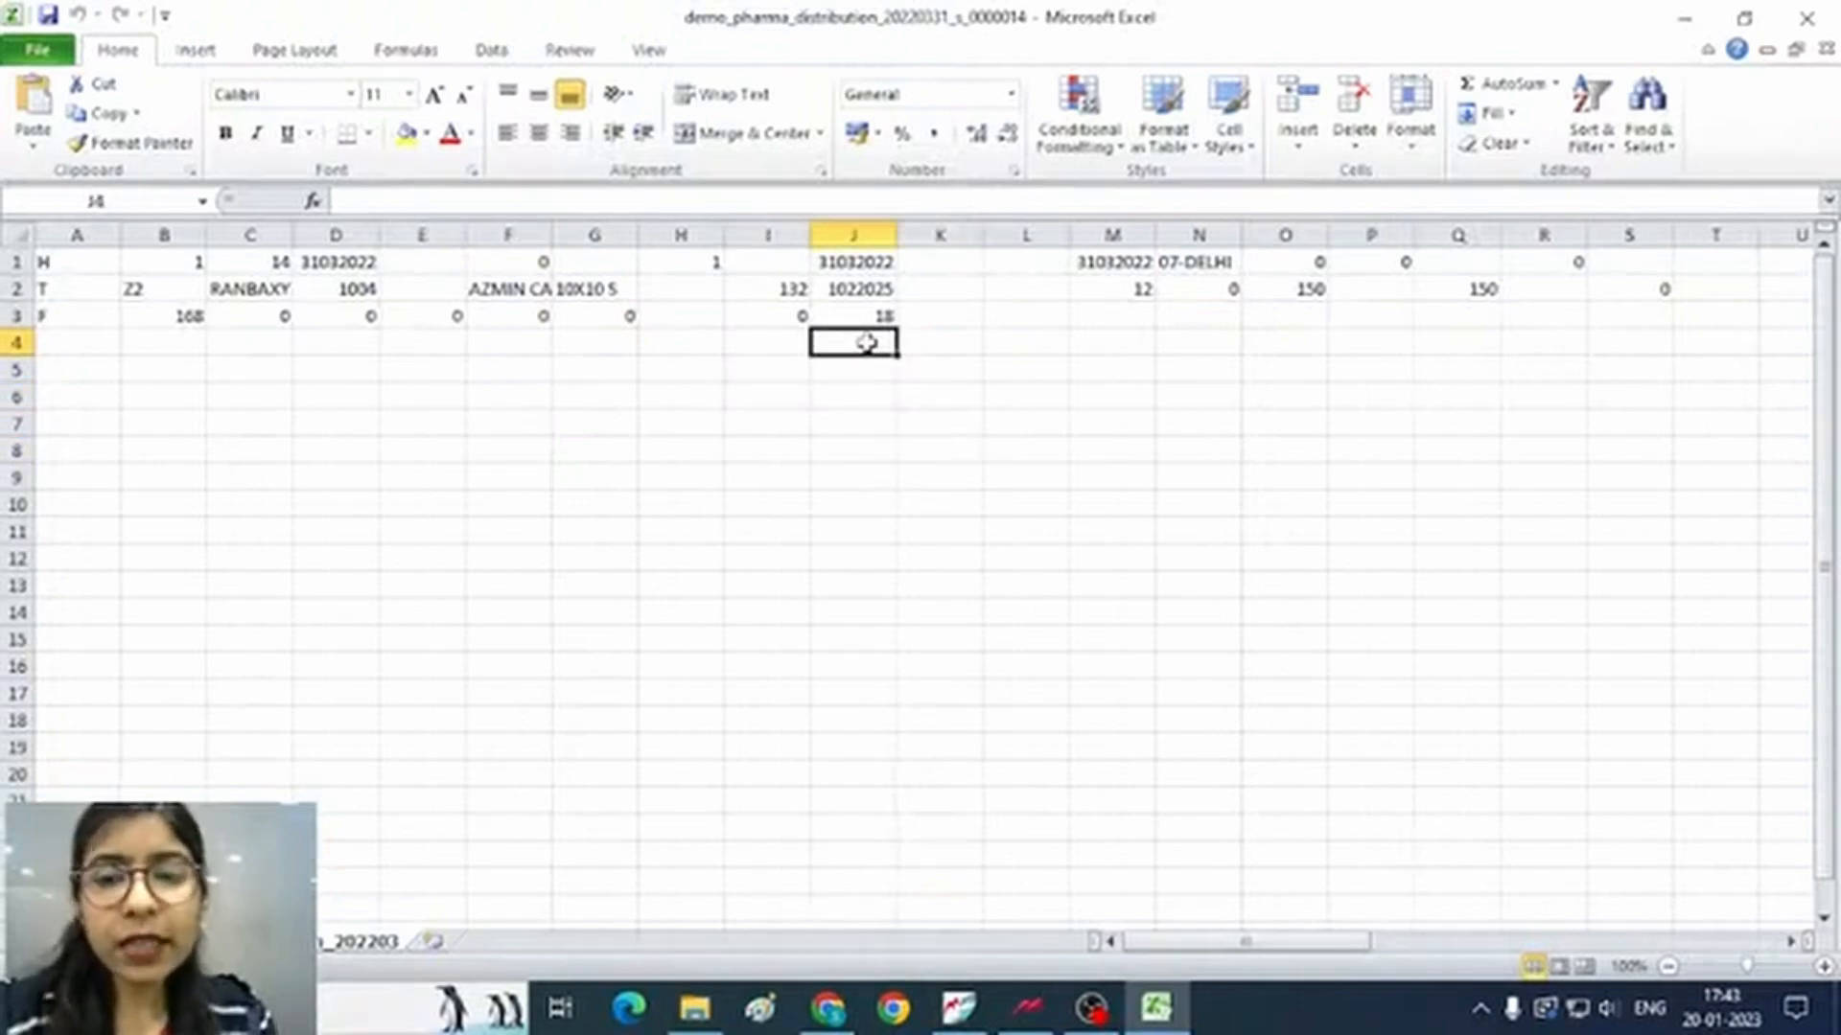
click(564, 366)
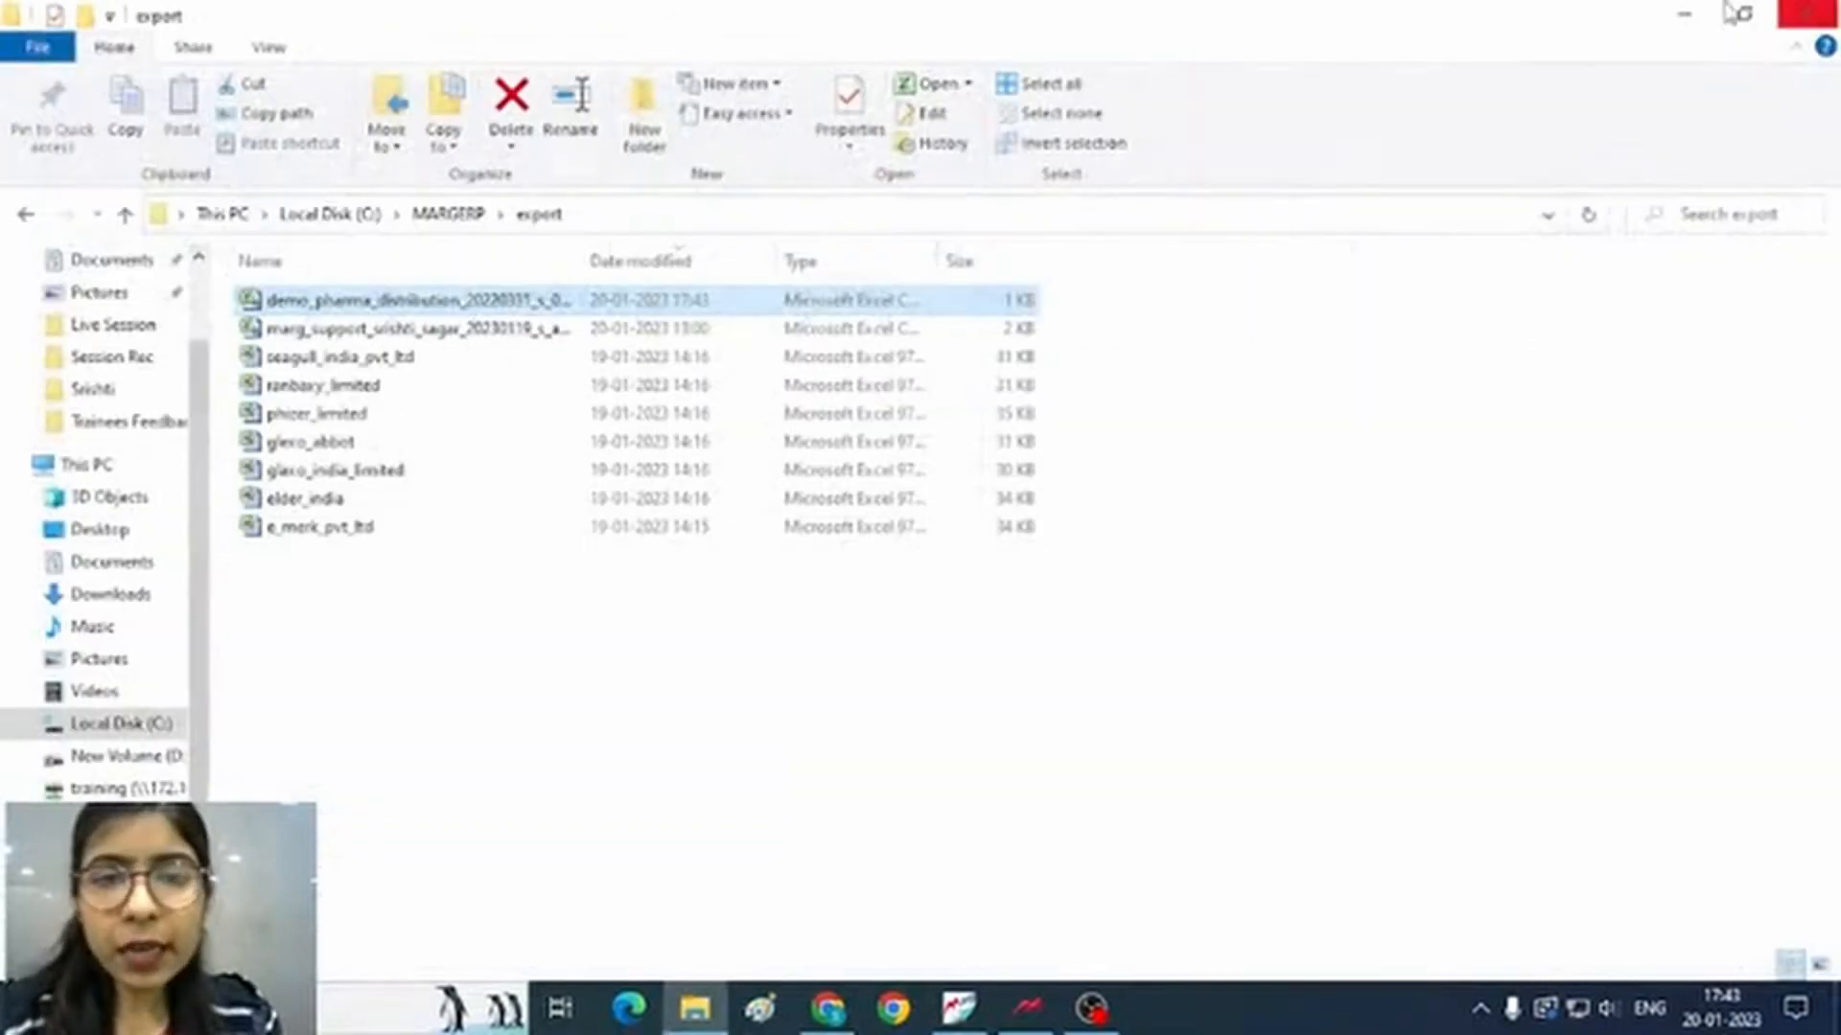
click(1806, 17)
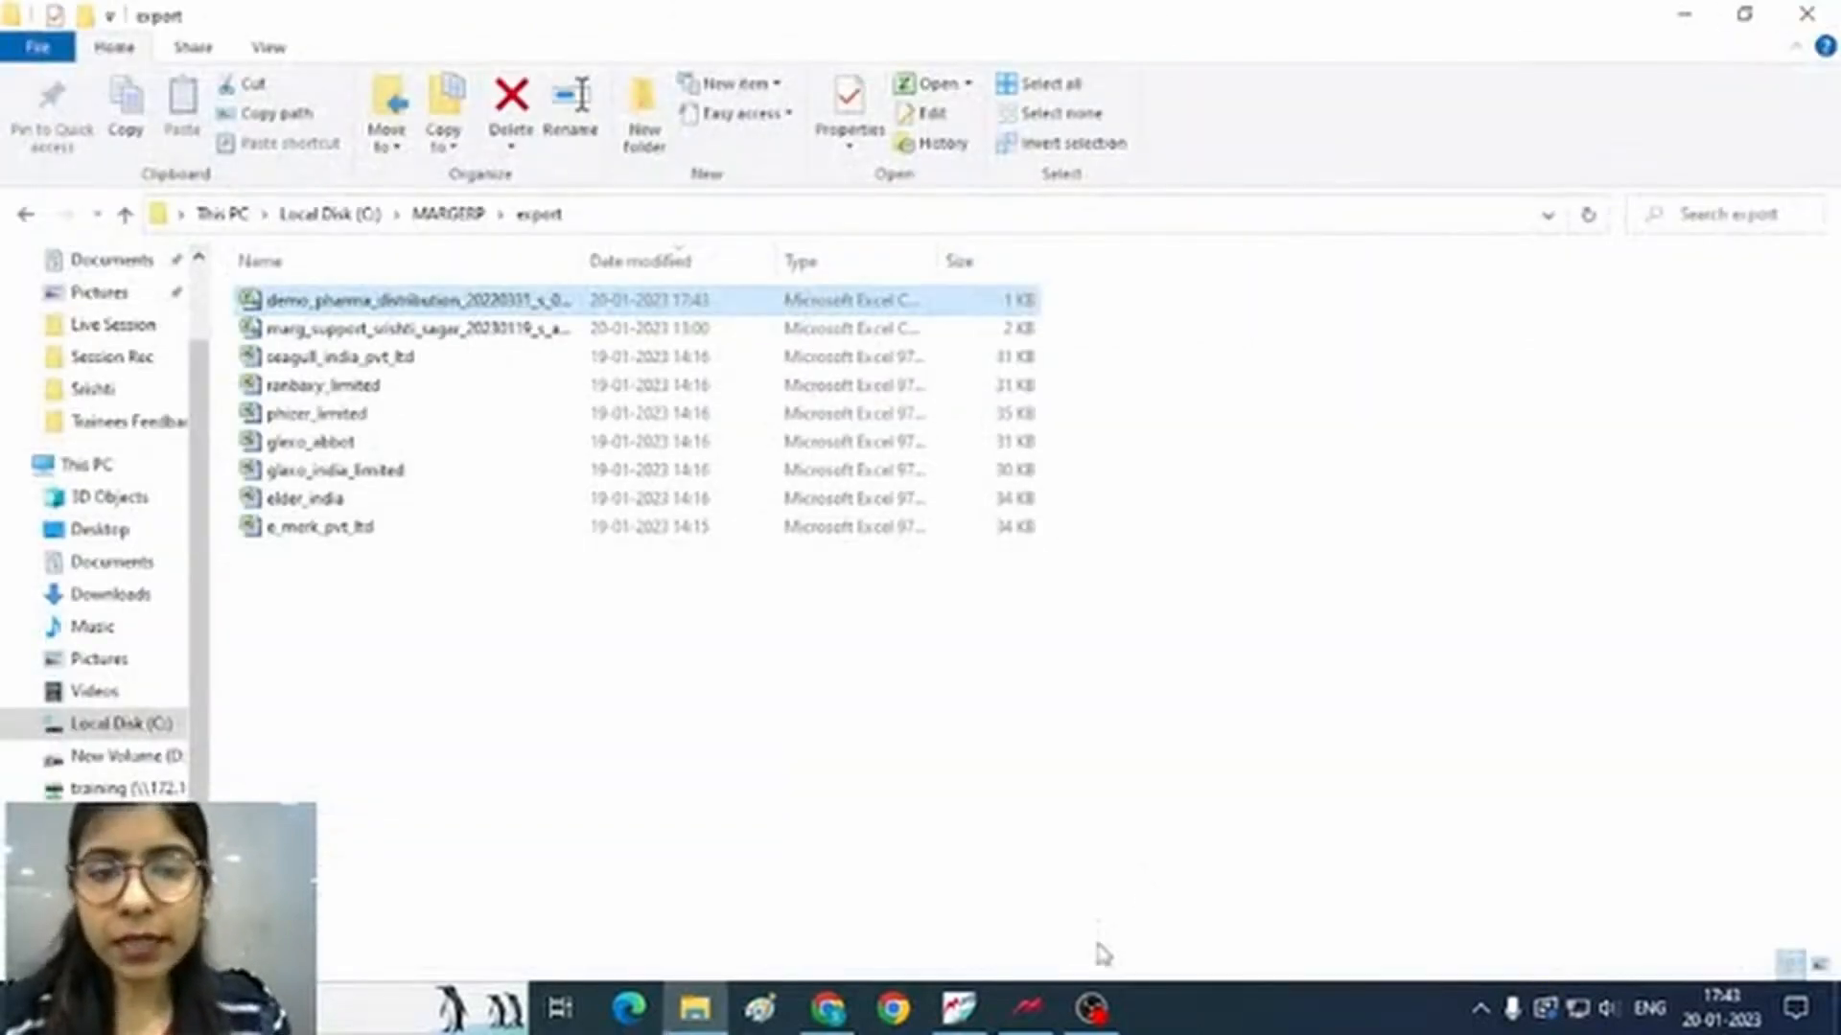
Switch to Marg ERP, open A2Z PHARMACY's sale bill 002 for alteration with its ledger list, and return to the bill list
click(976, 1009)
key(alt+m)
key(Return)
key(Return)
key(Return)
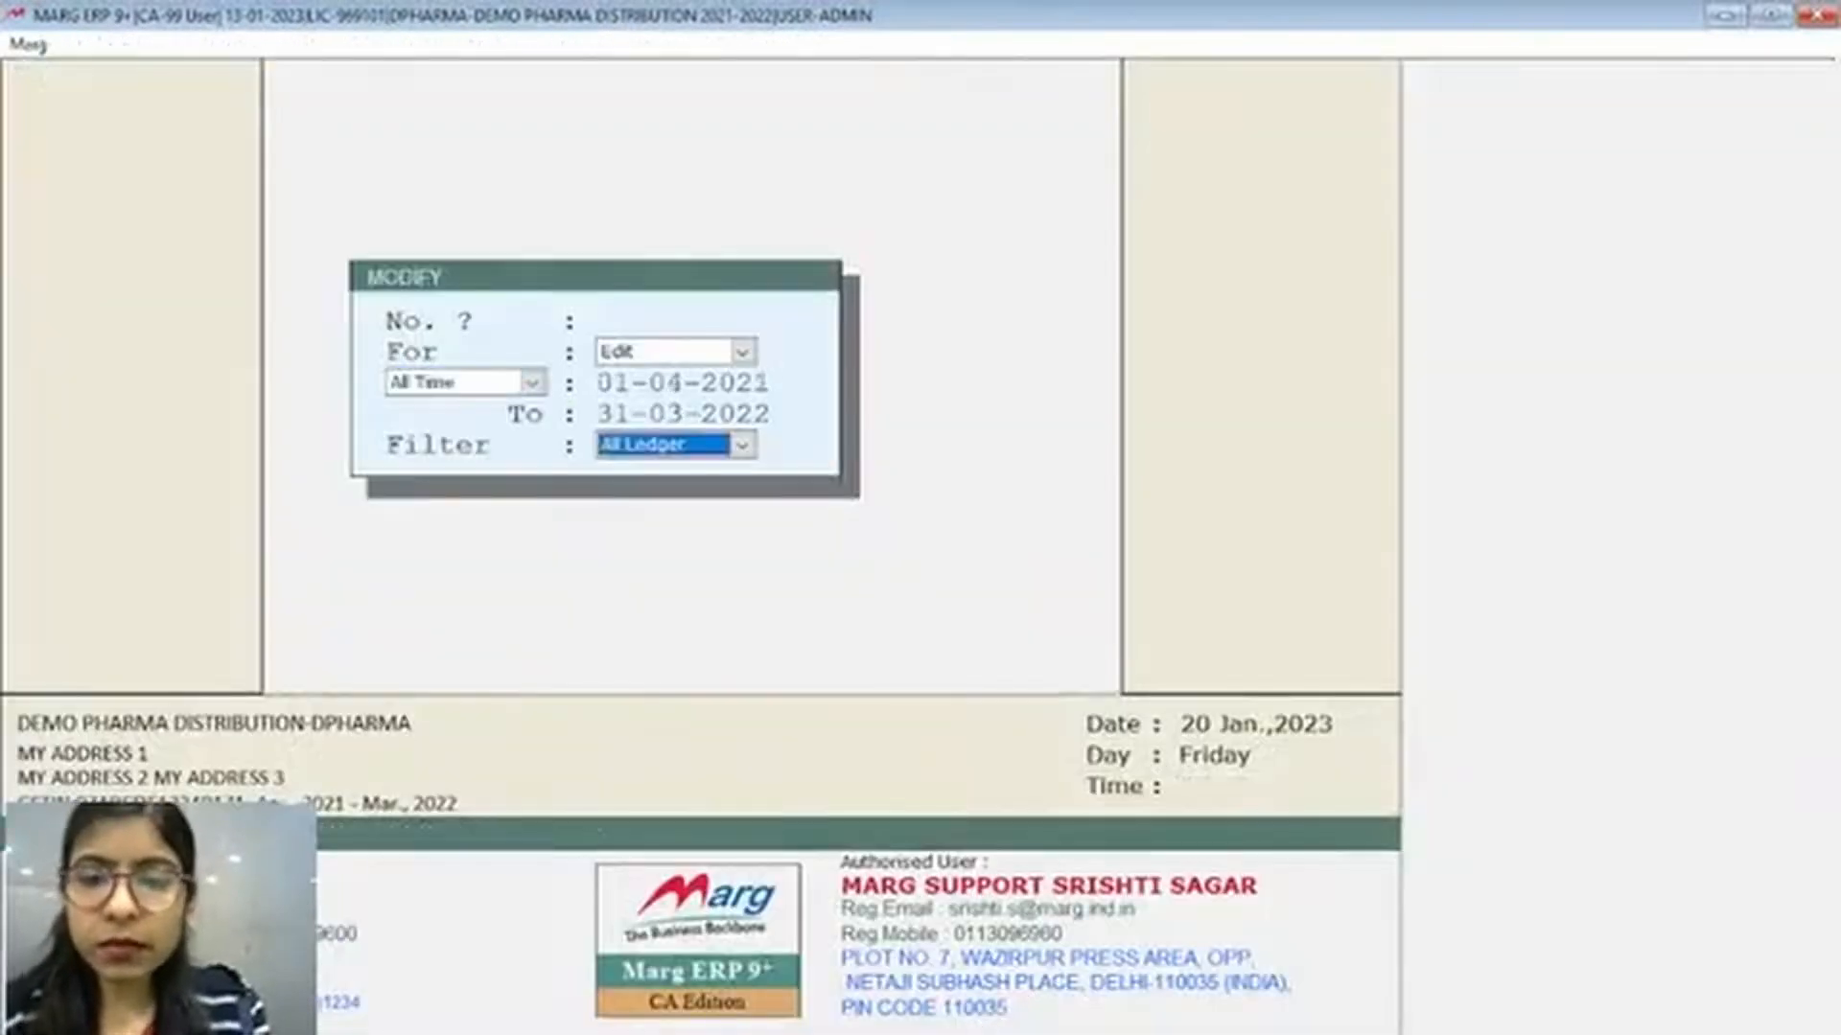
key(Right)
key(Return)
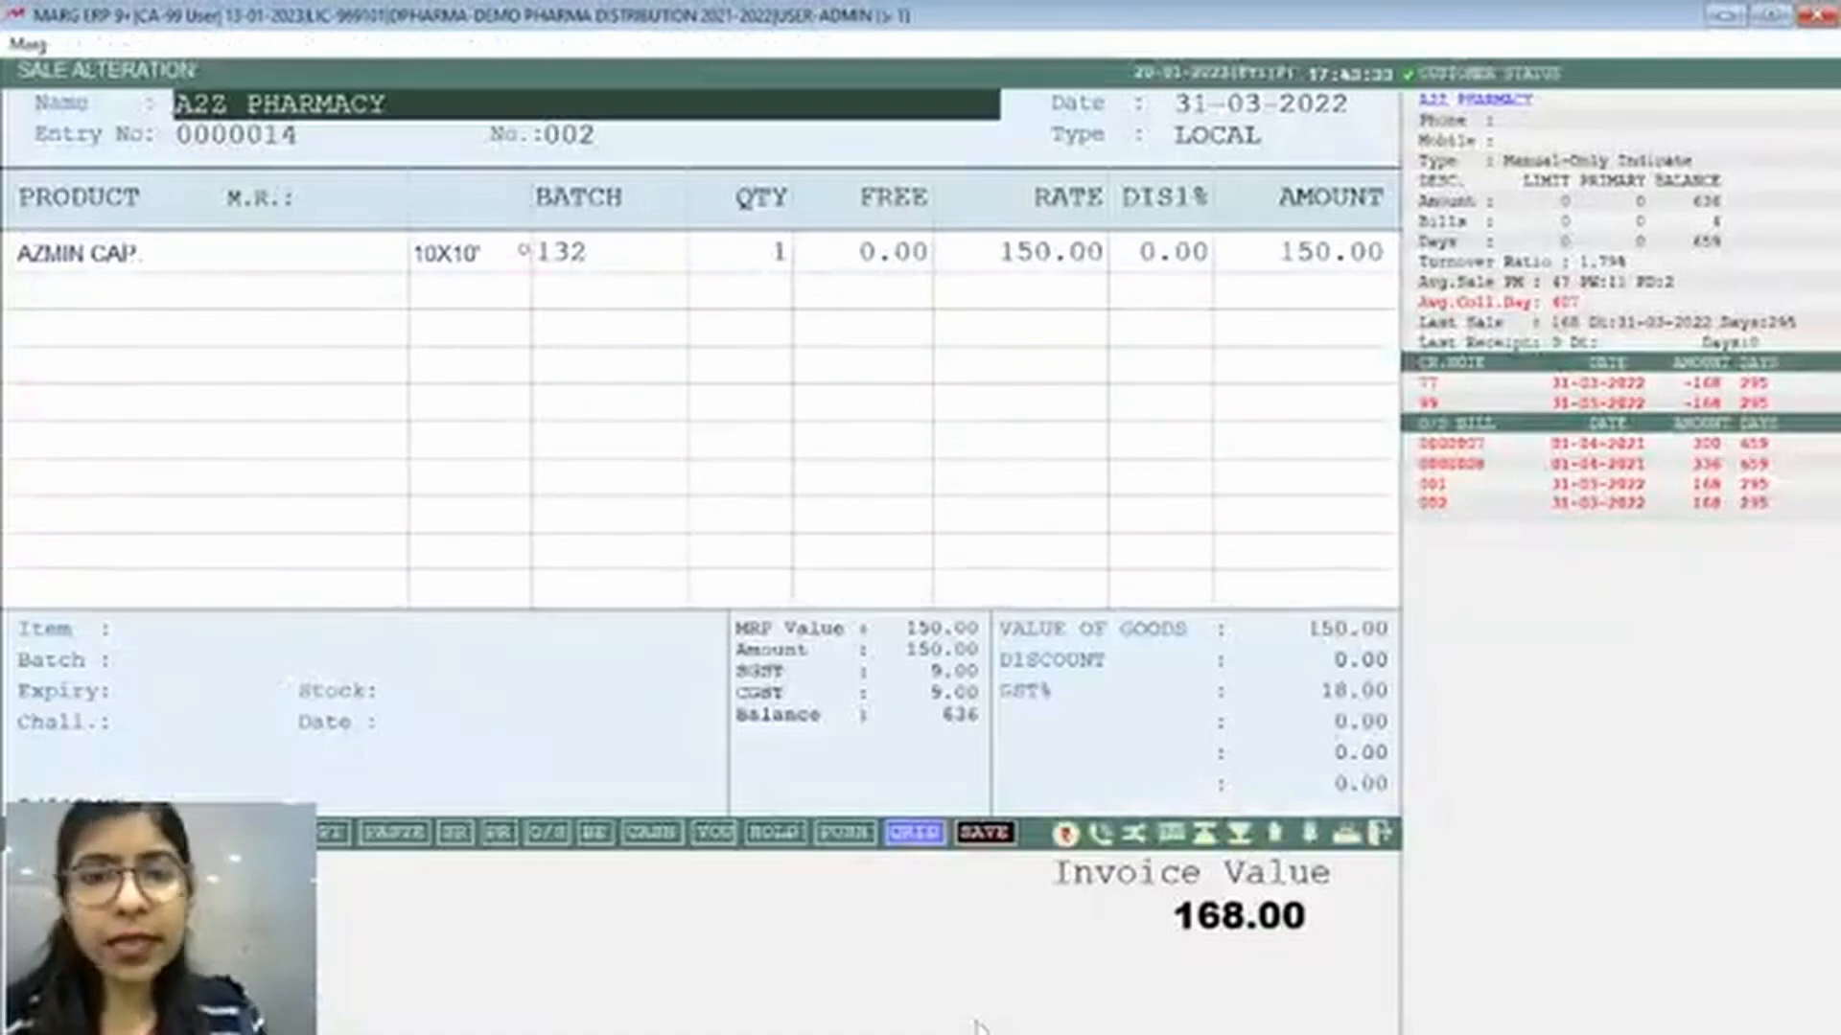
key(Return)
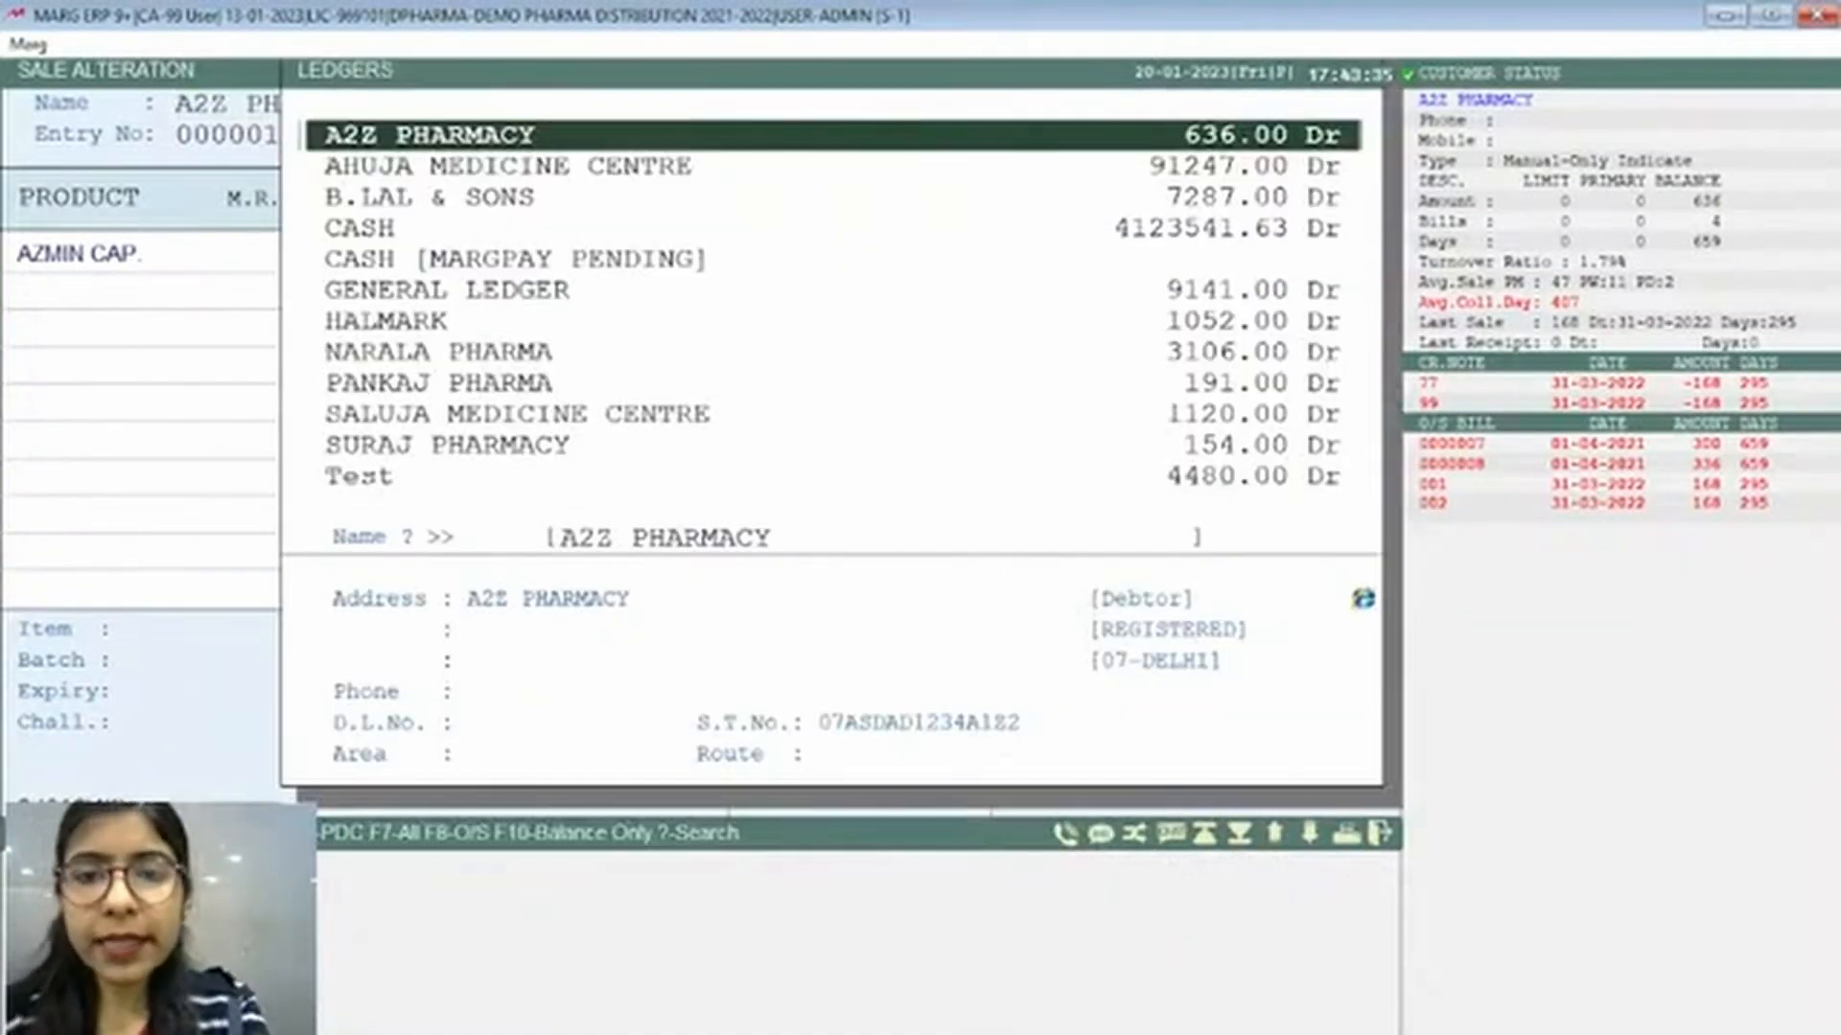
key(Escape)
key(Escape)
Open the Other Detail settings of the A2Z PHARMACY ledger account
key(ctrl+l)
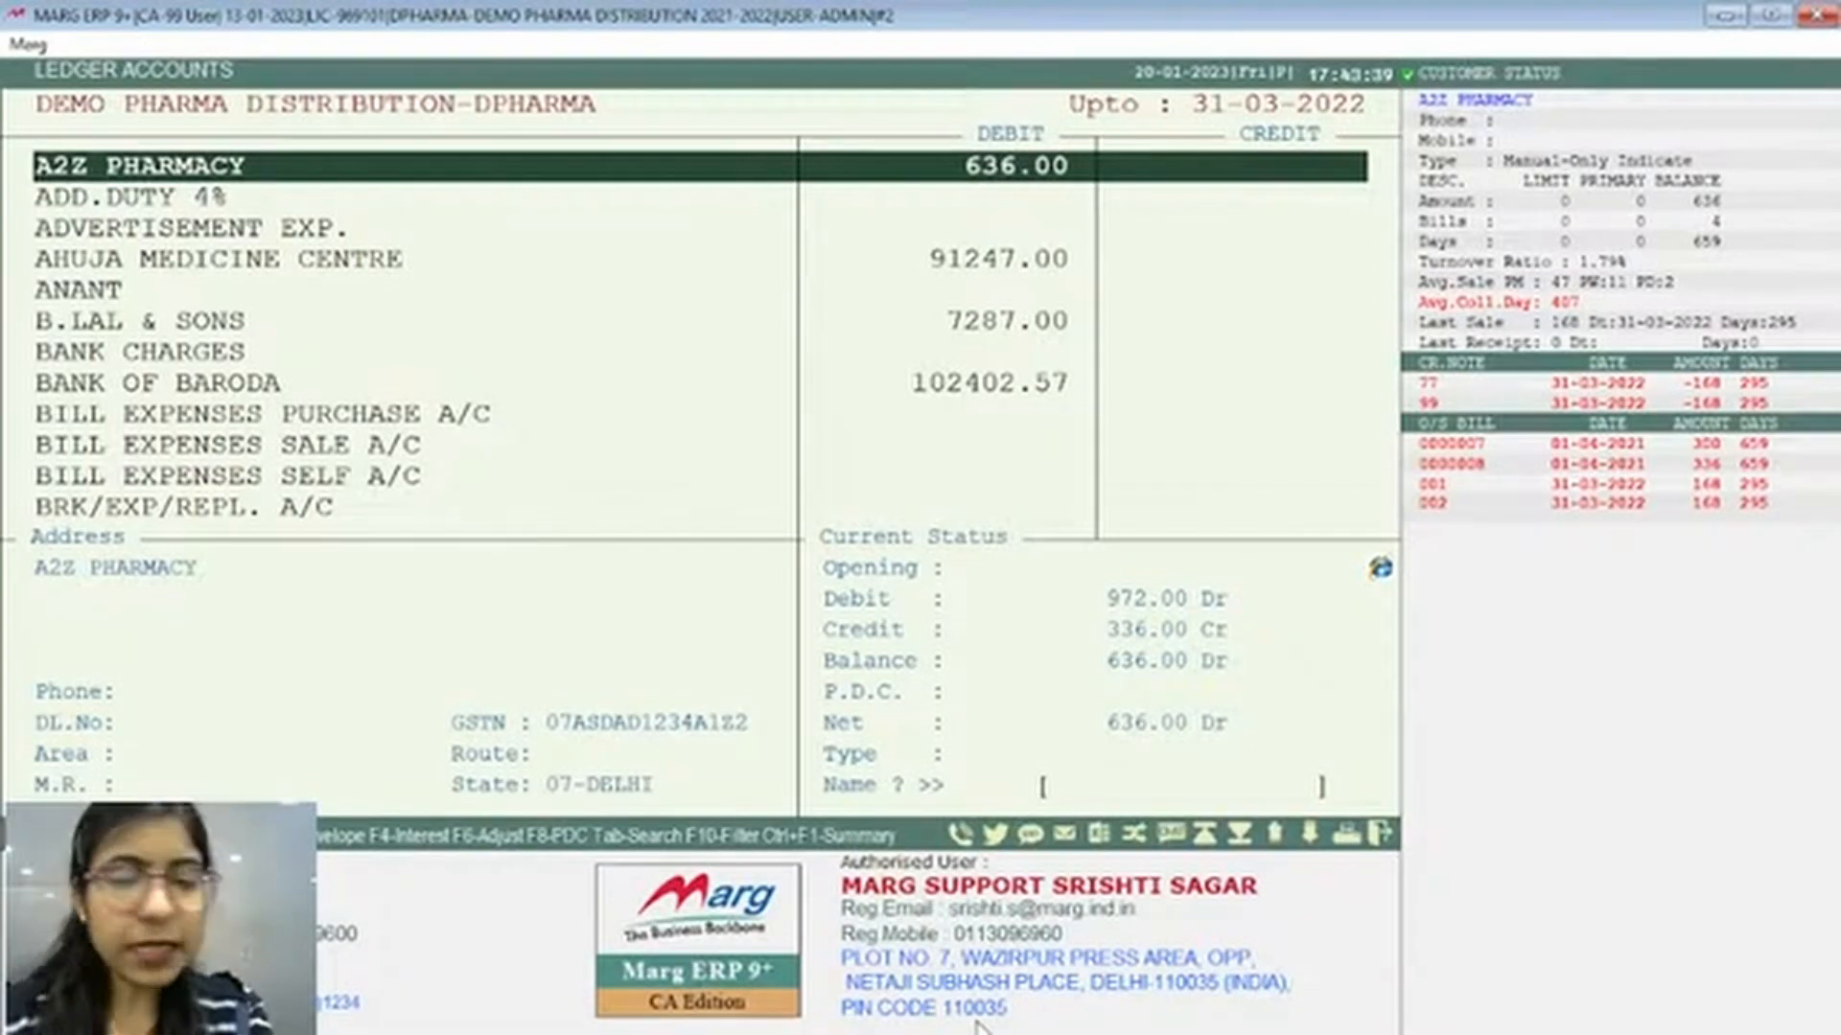
key(F2)
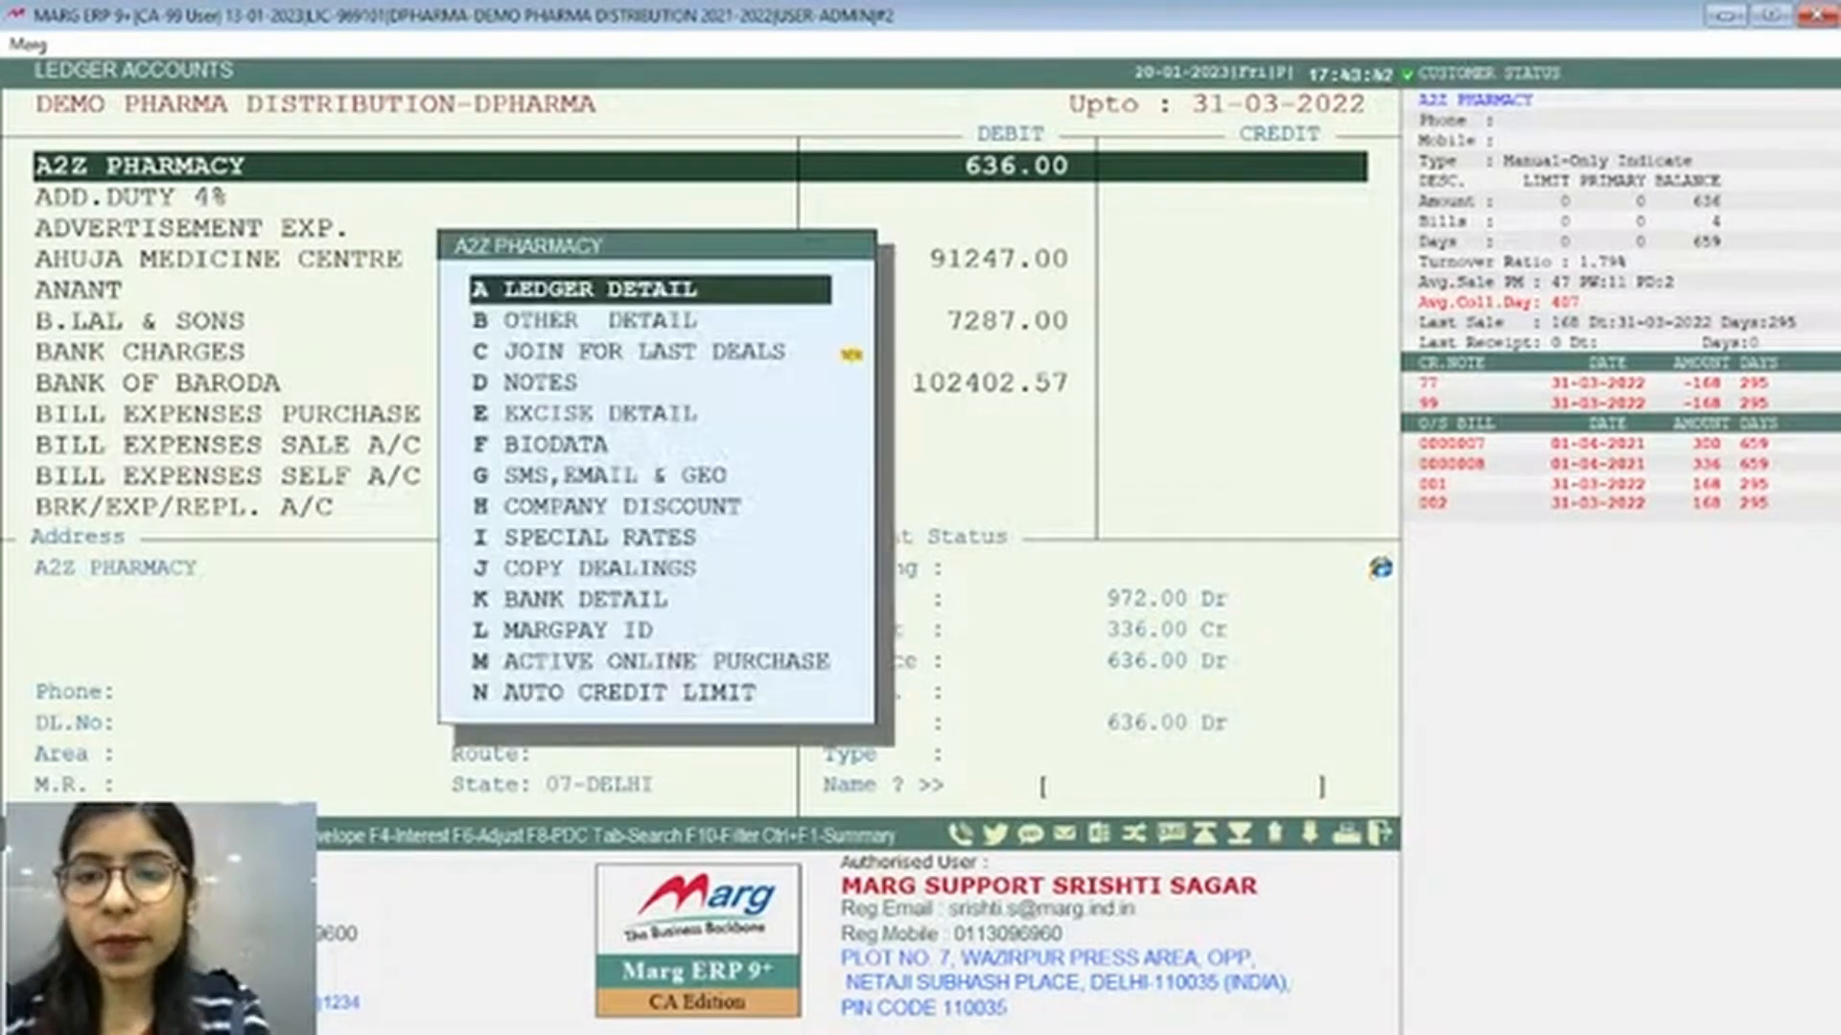
key(Down)
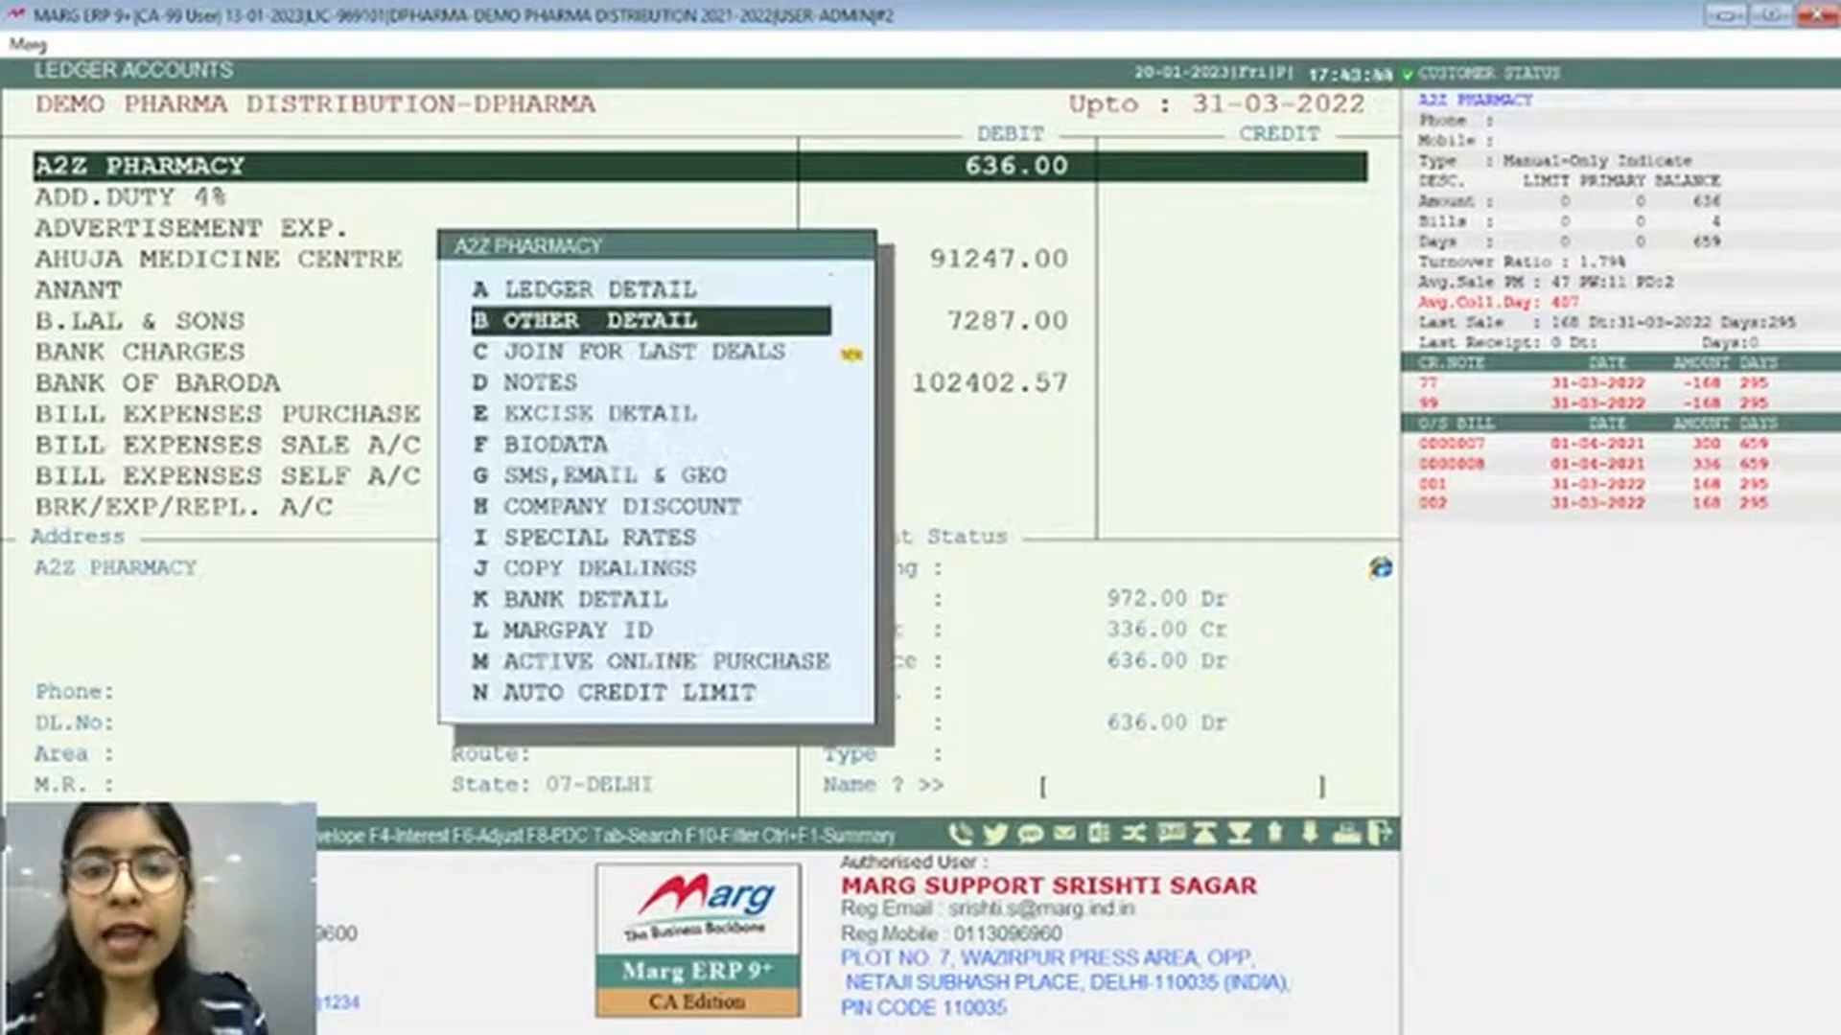
key(Return)
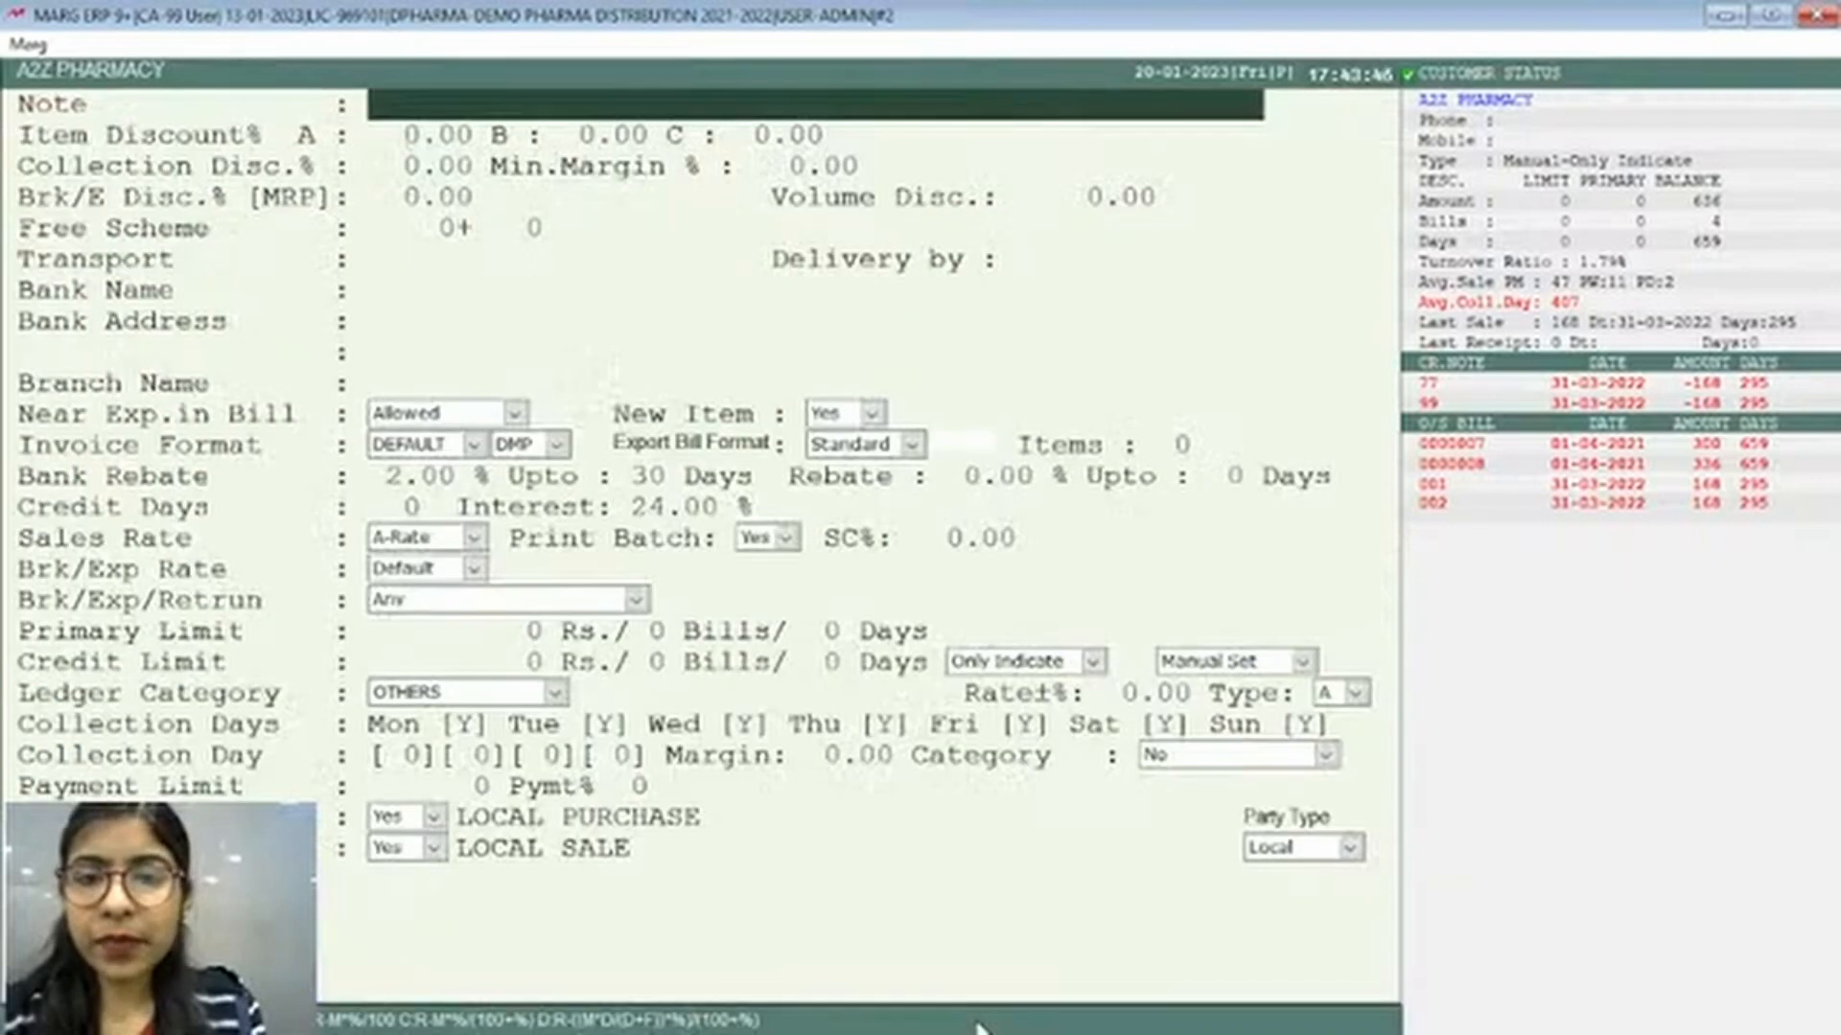
Set A2Z PHARMACY's Export Bill Format to Excel and save the ledger details
key(Return)
key(Return)
key(Return)
key(Return)
key(Return)
key(Return)
key(Return)
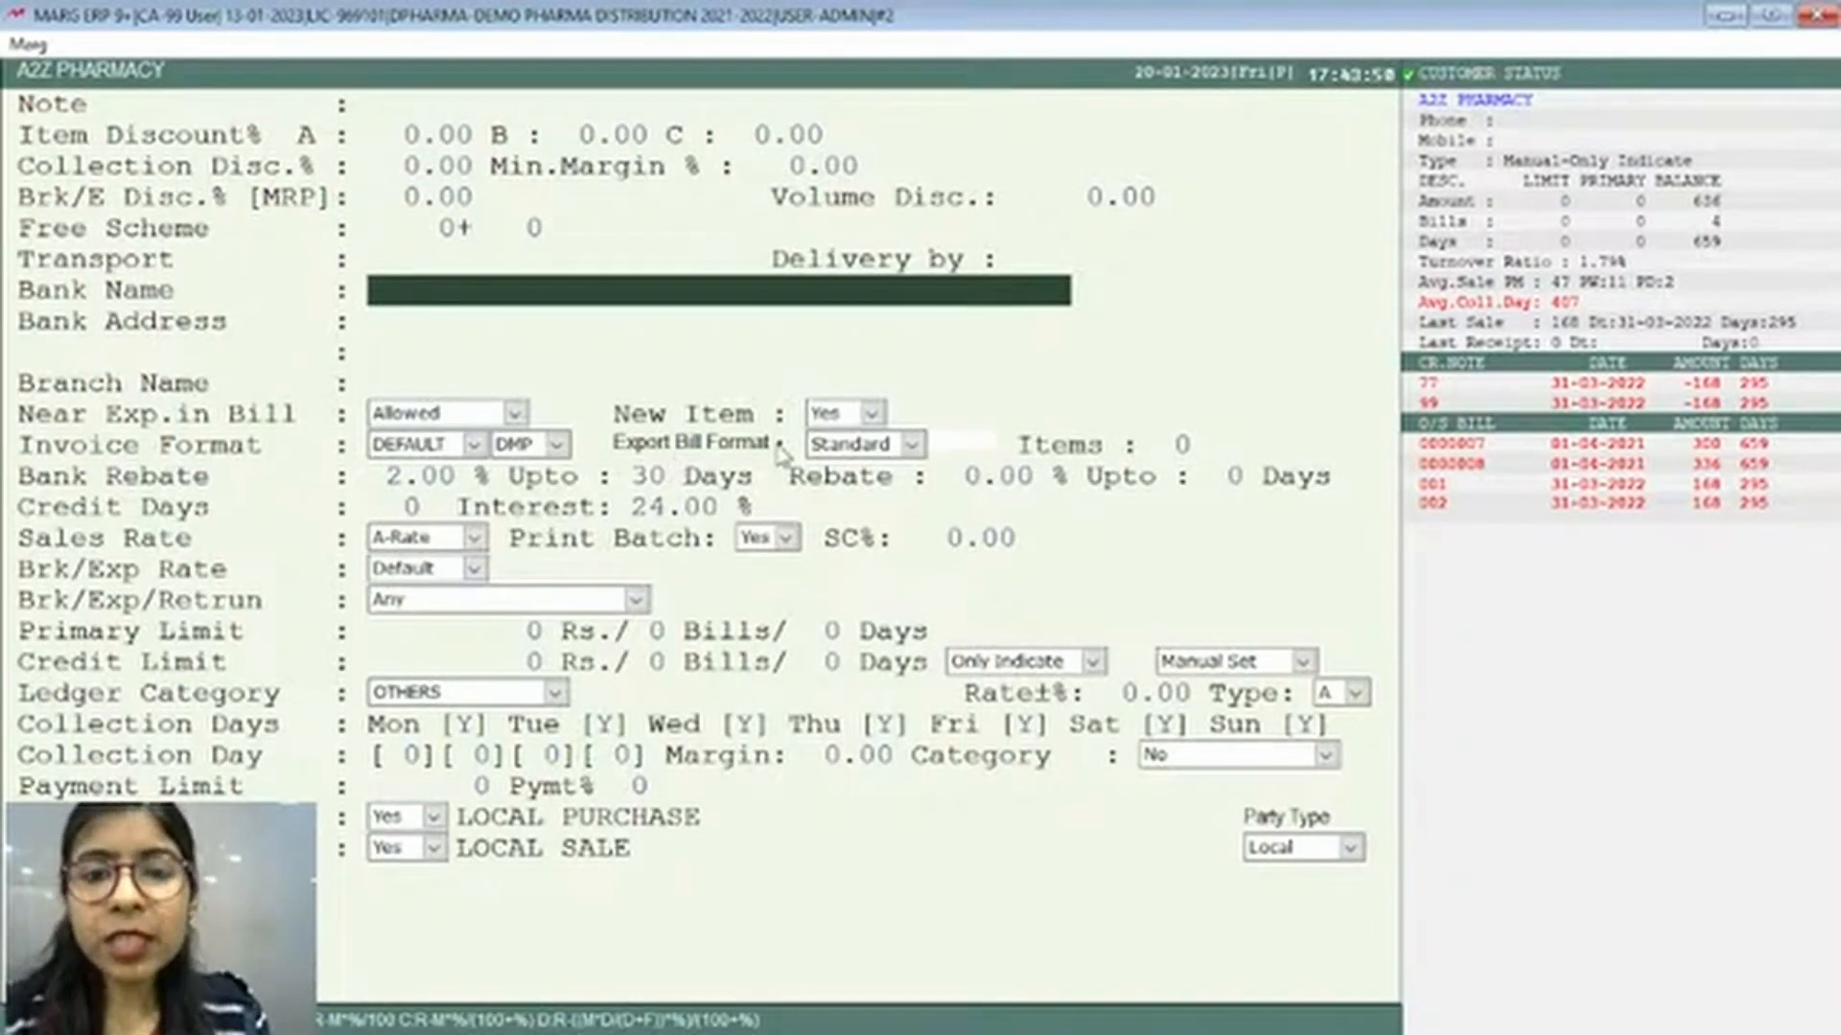
click(883, 456)
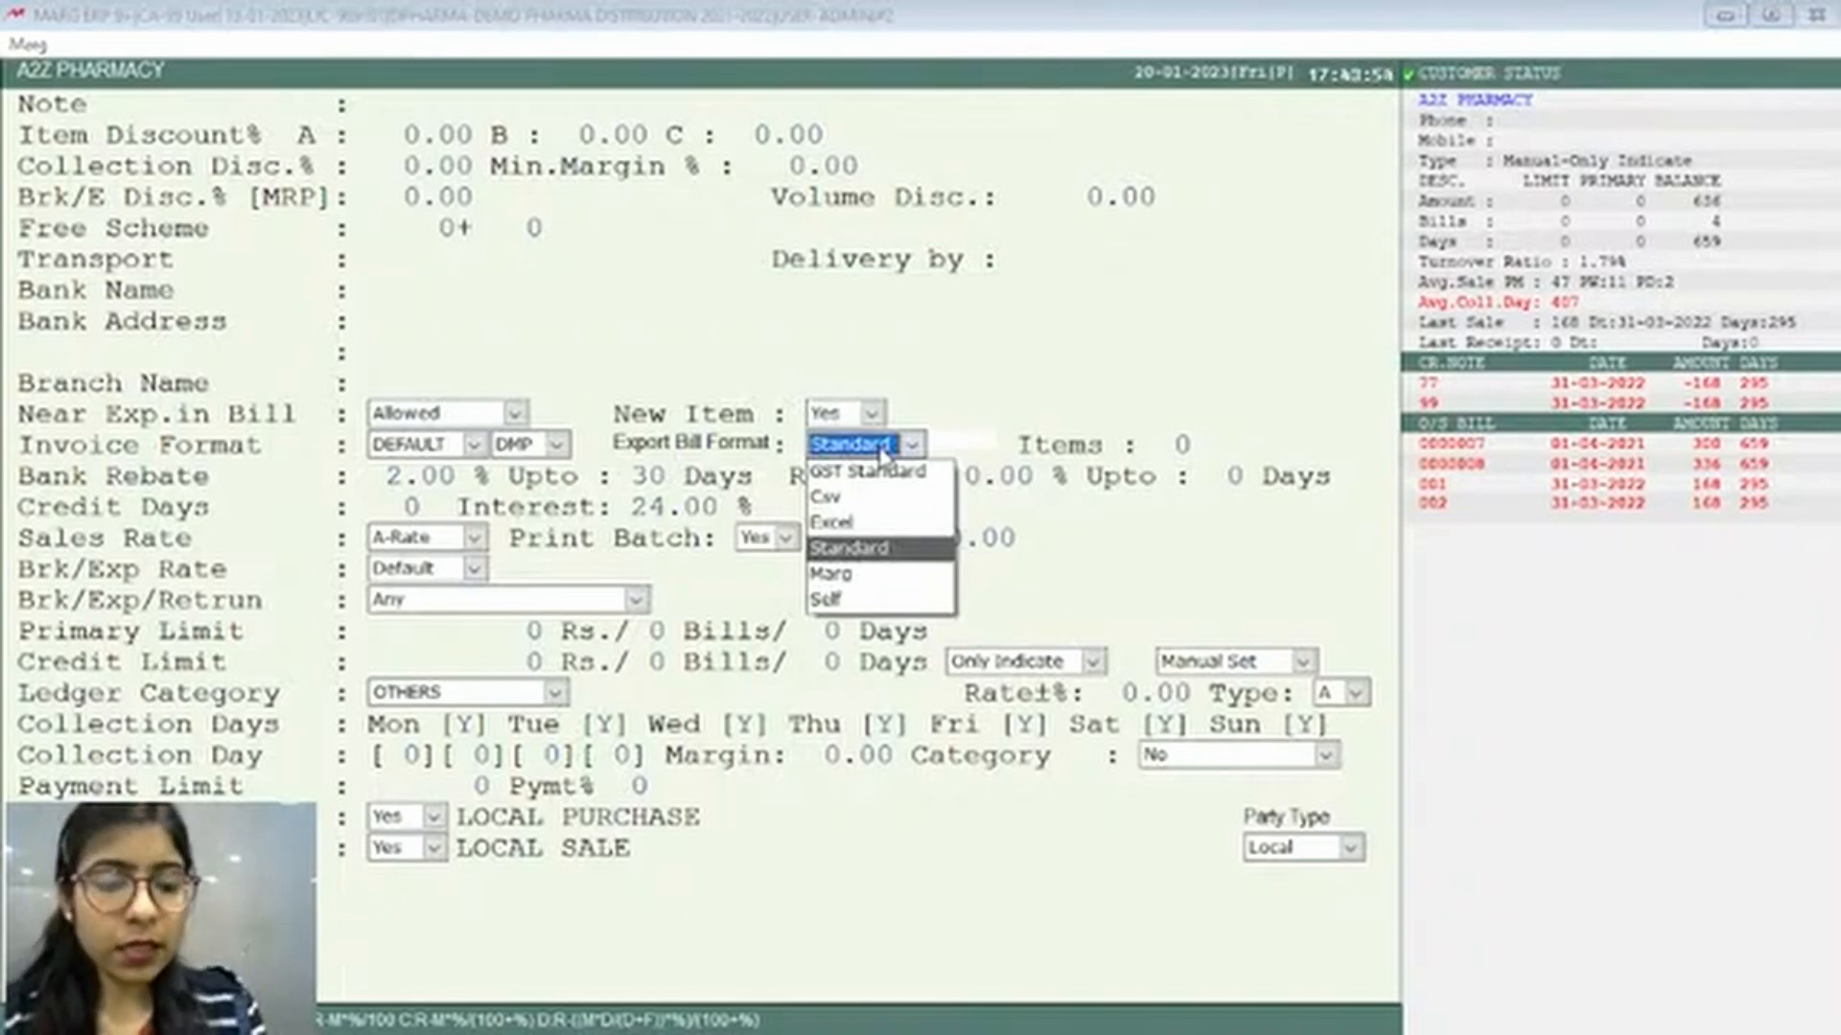
key(Up)
key(Return)
key(Return)
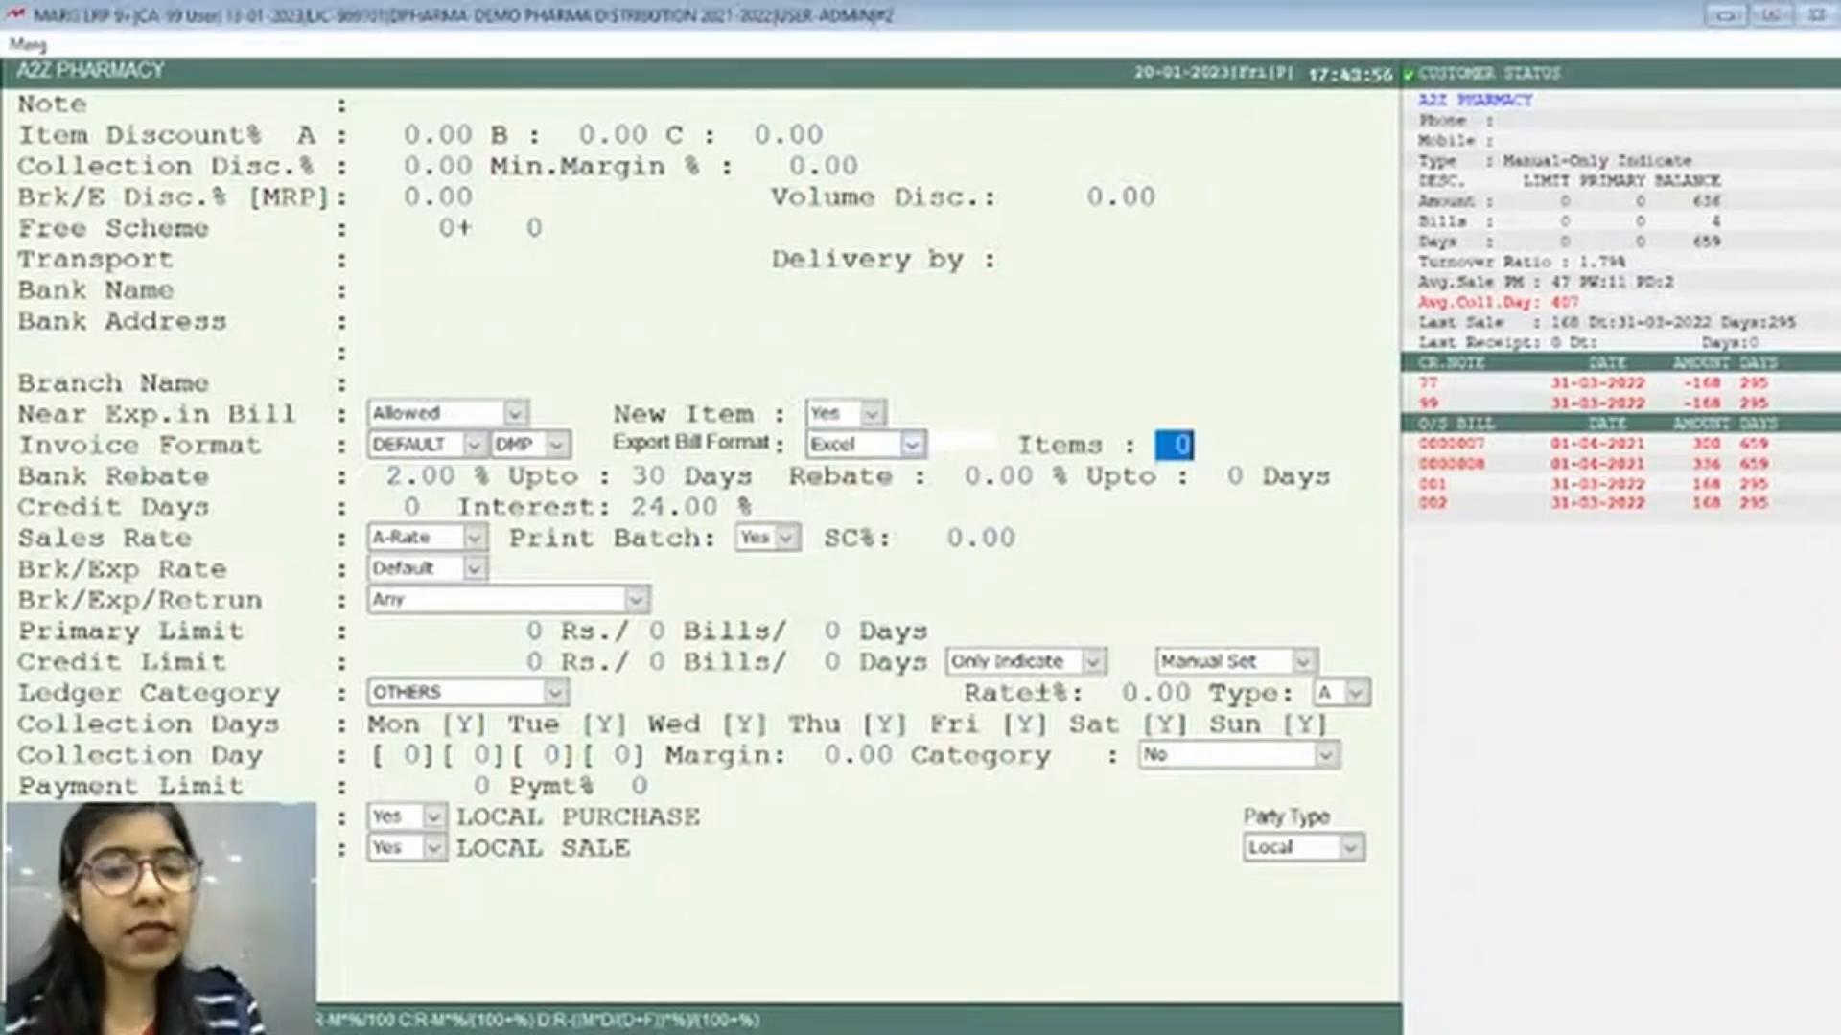
key(Return)
key(Return)
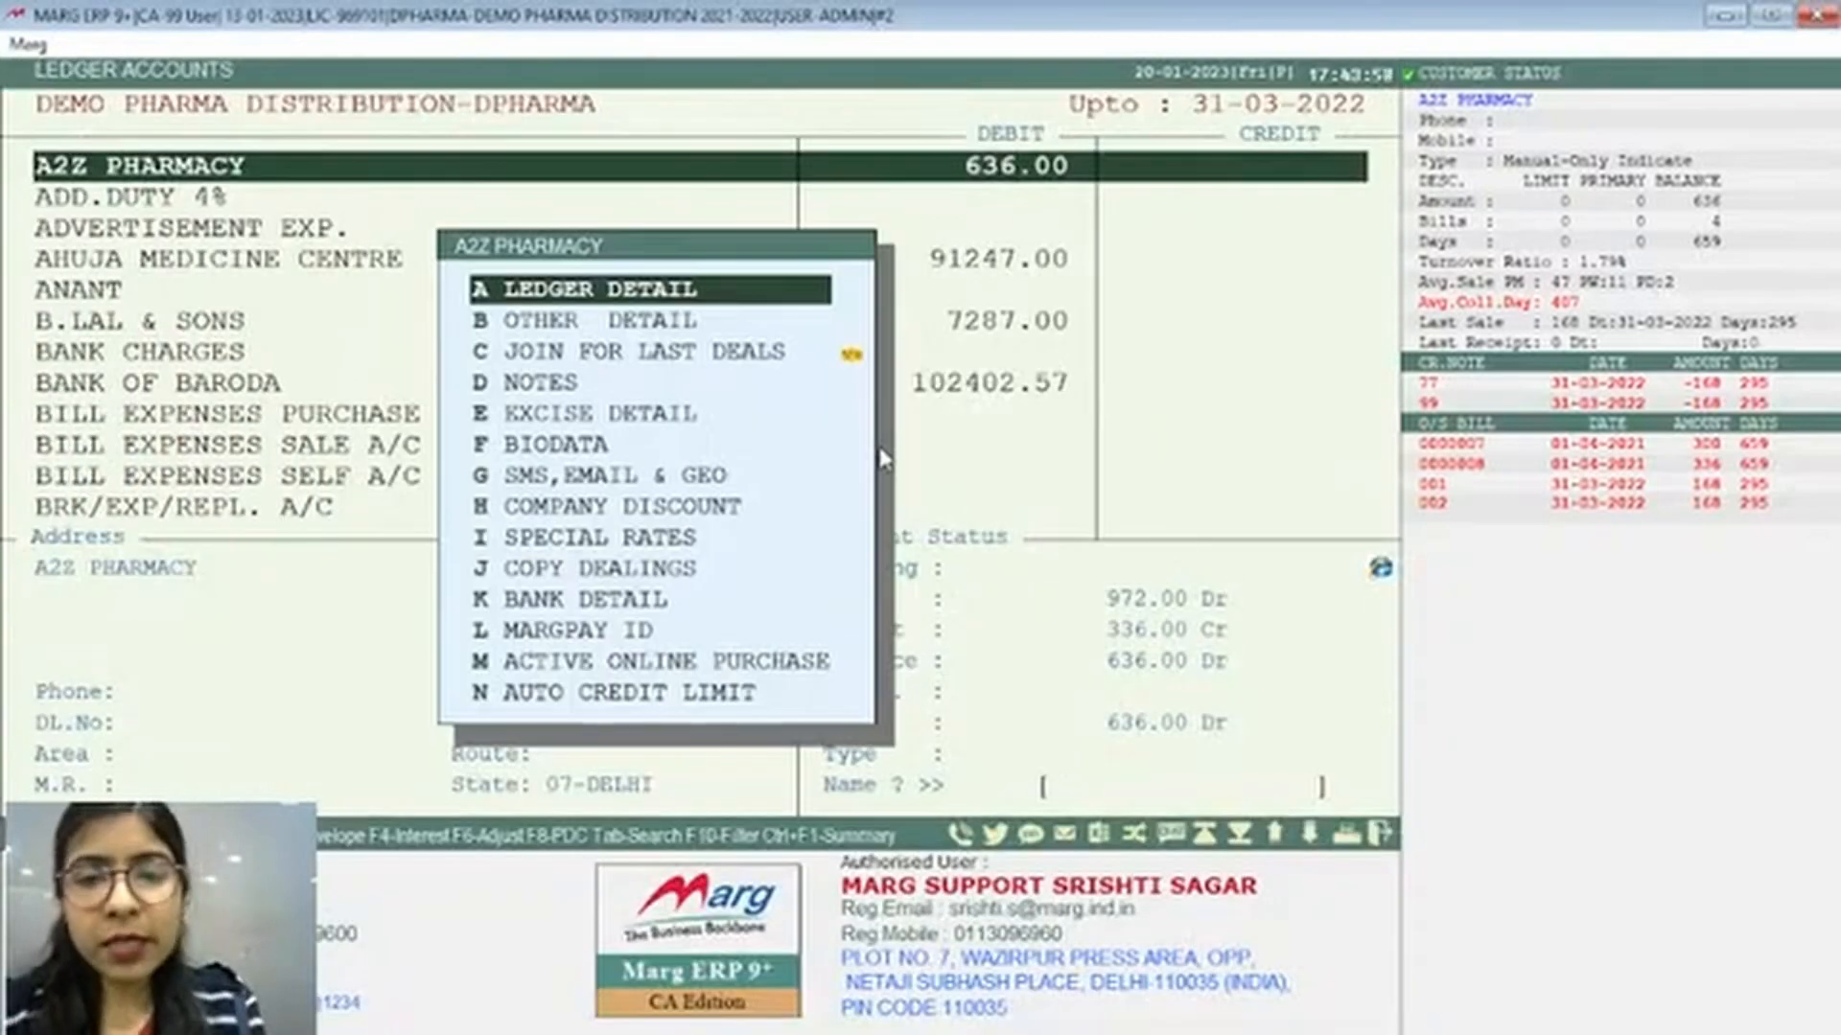
Return to the sale bill list and export A2Z PHARMACY bill 002 as a soft copy under the proposed file name
key(Escape)
key(Escape)
key(Return)
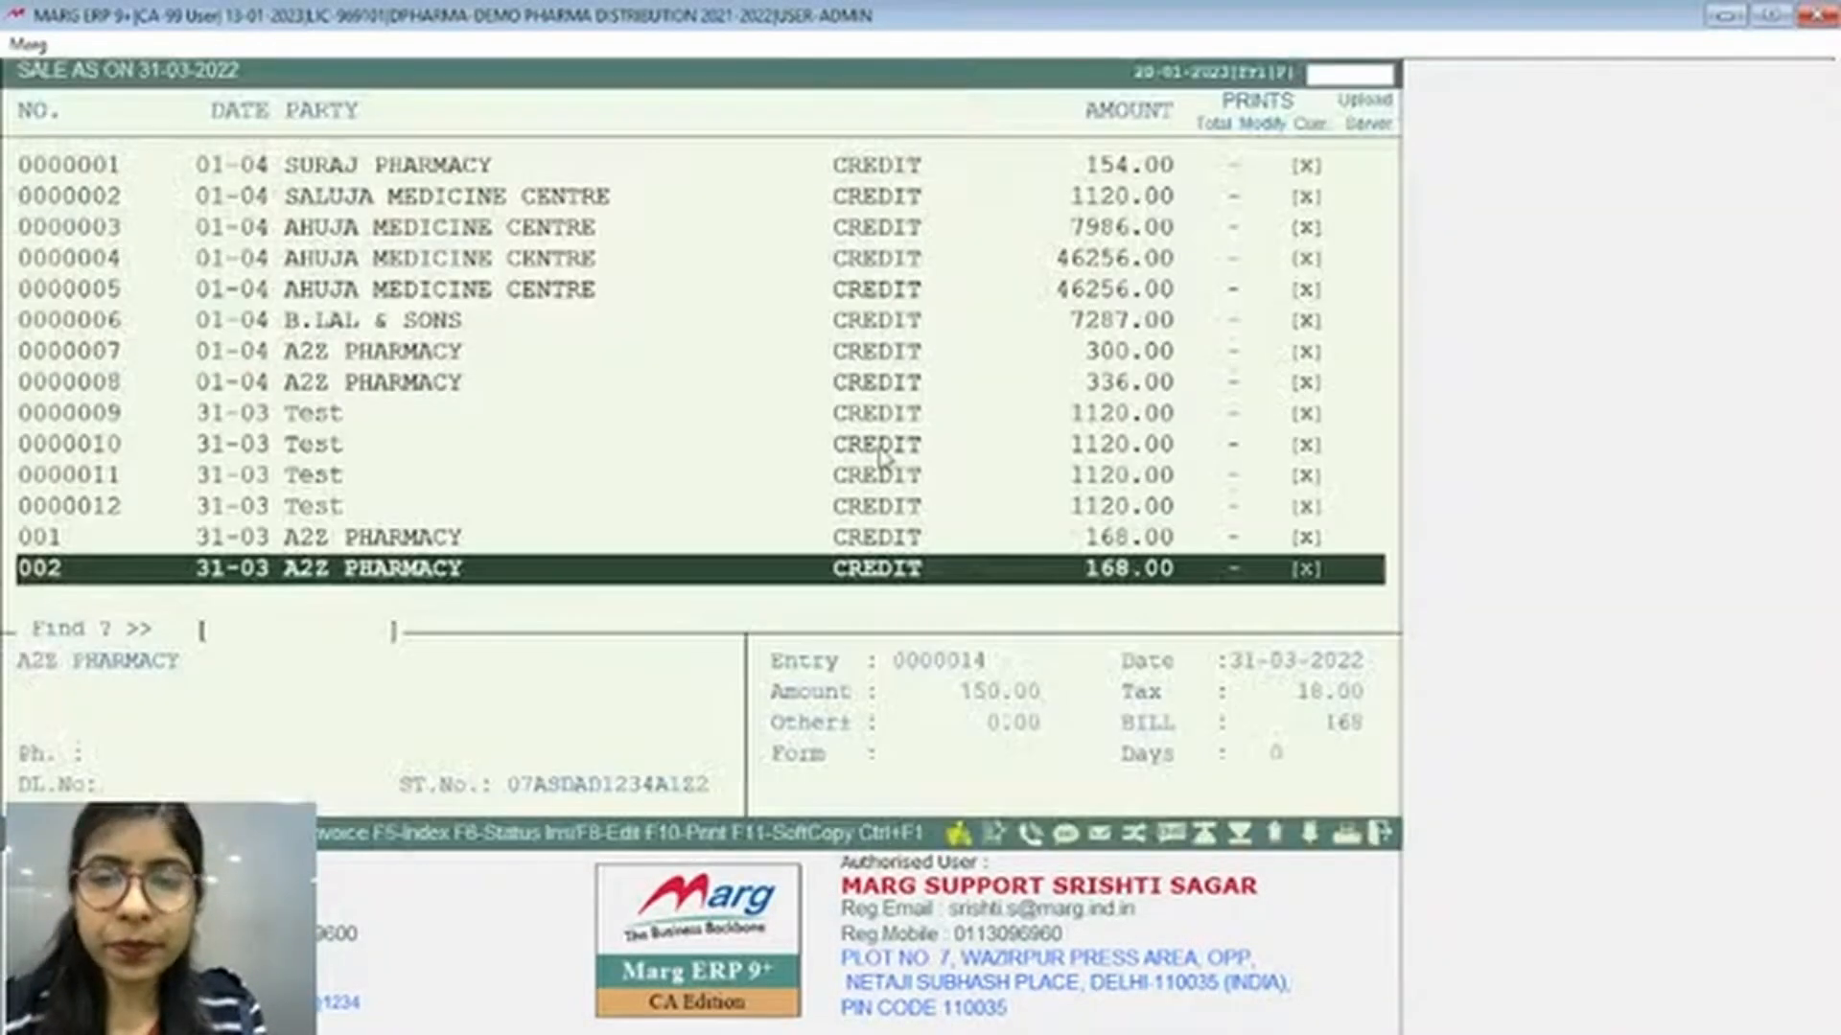
key(Return)
key(Escape)
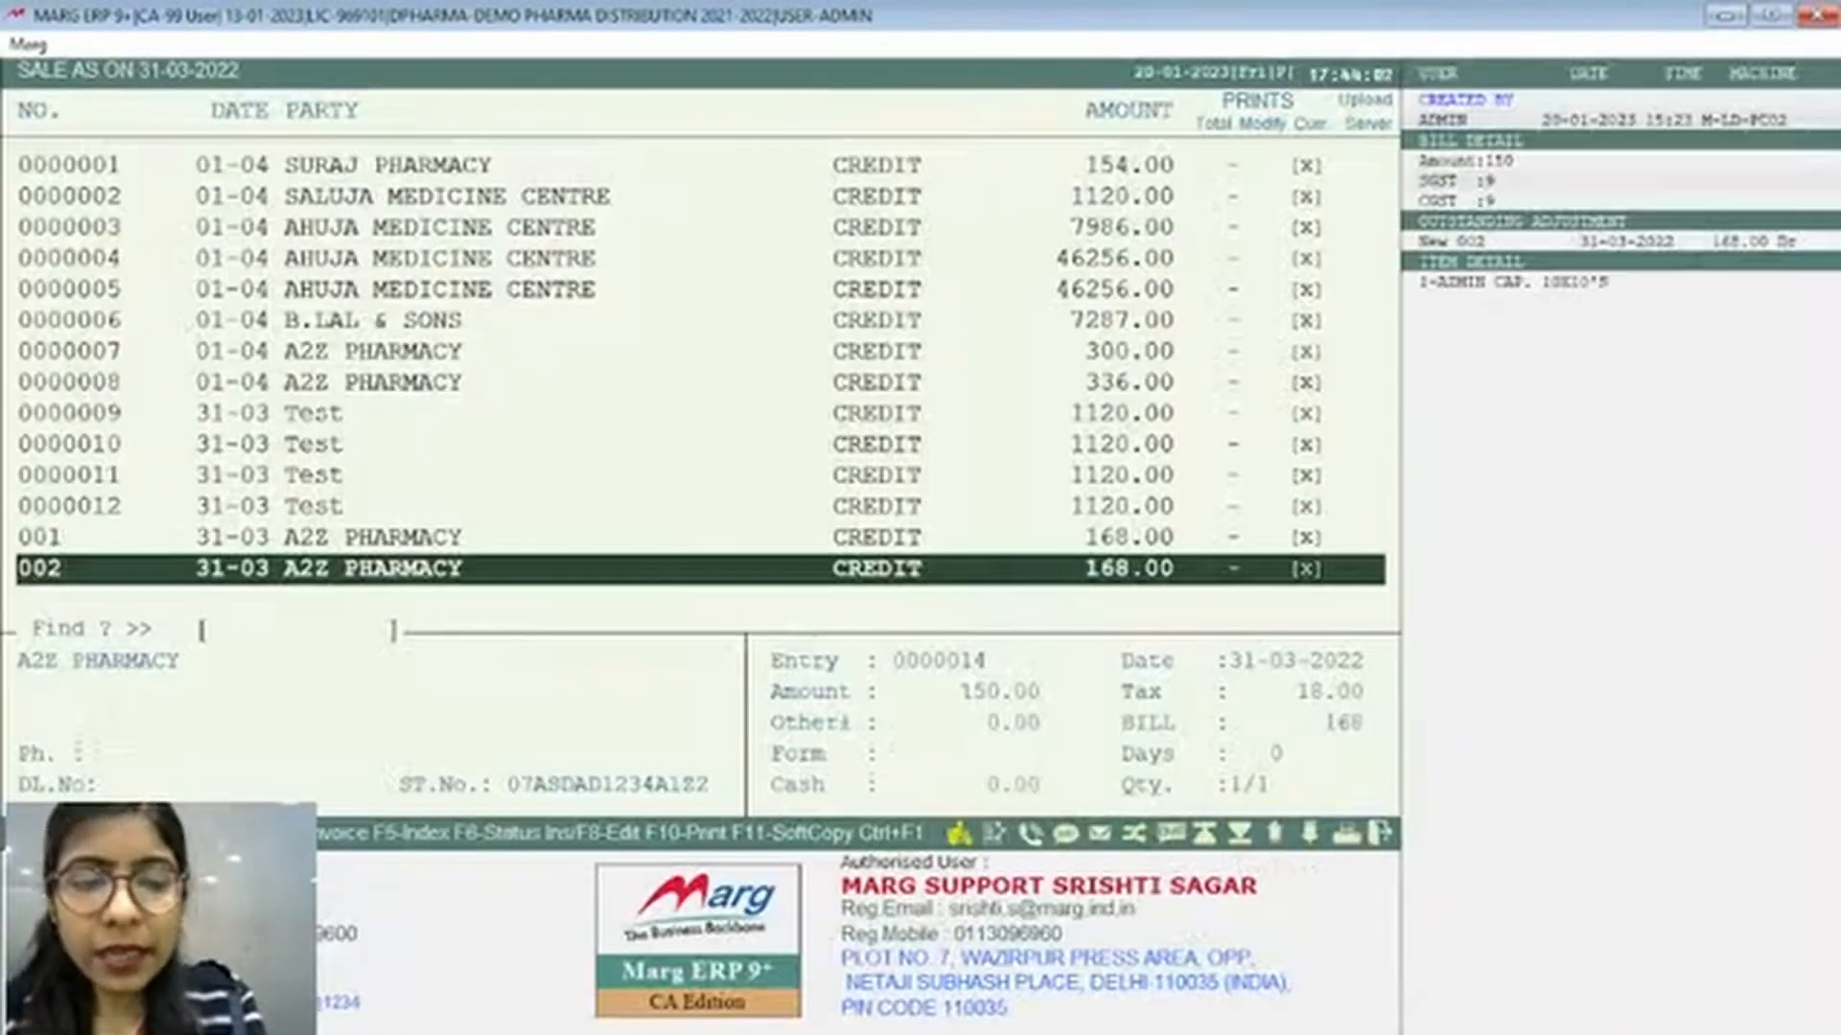
key(F11)
key(Down)
key(Return)
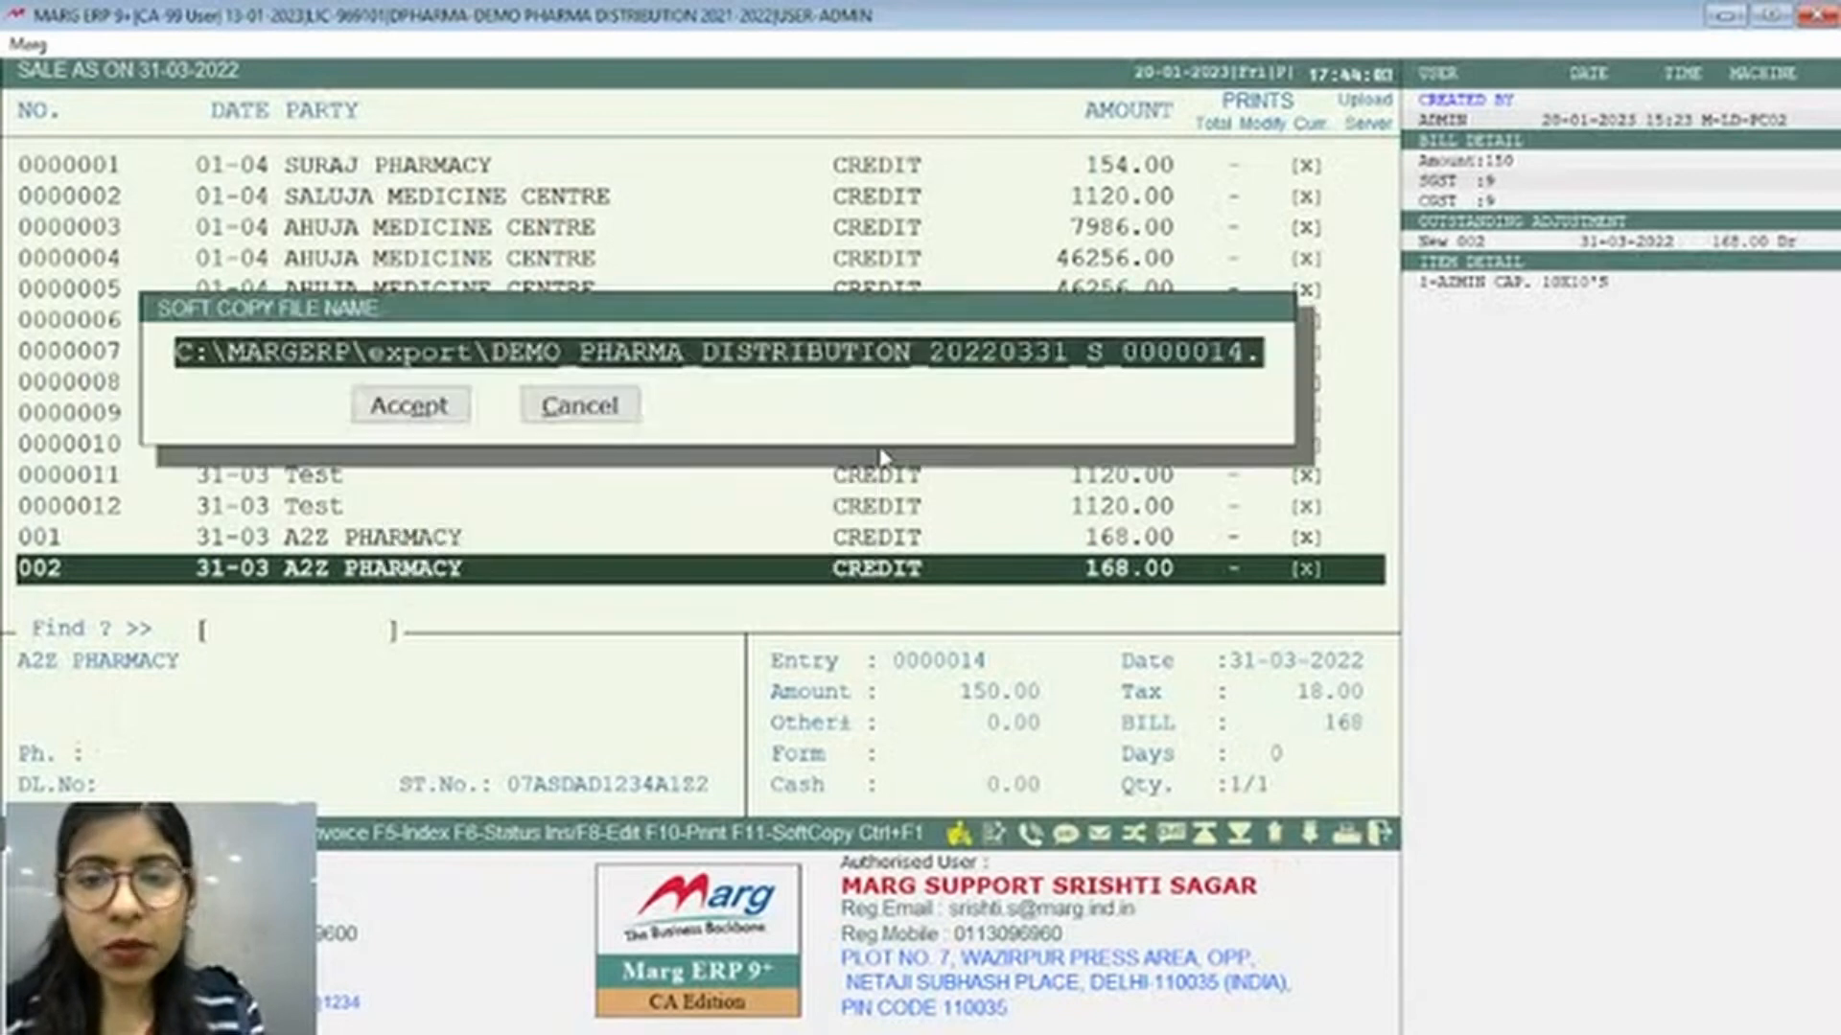
key(Return)
key(Return)
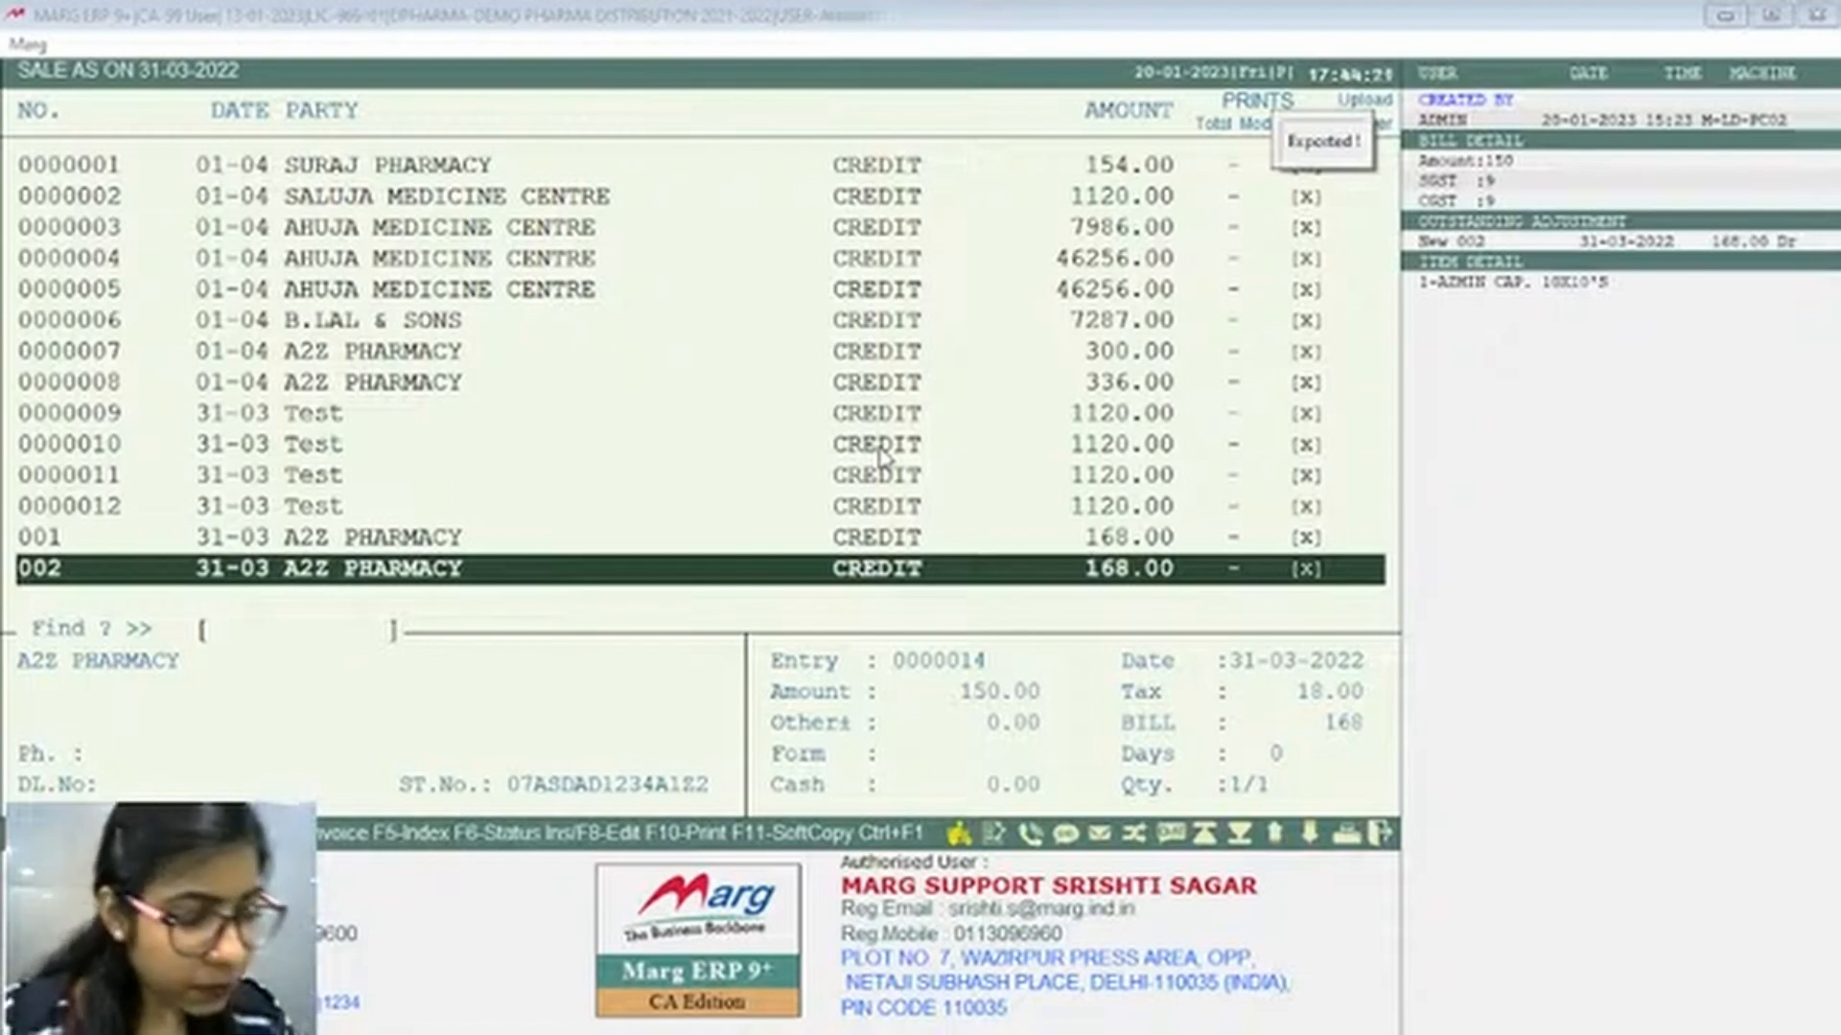
Exit the bill list, minimize Marg ERP, and open the newest DEMO_PHARMA_DISTRIBUTION_20220331_S_0000014 file from the export folder in Excel
key(Escape)
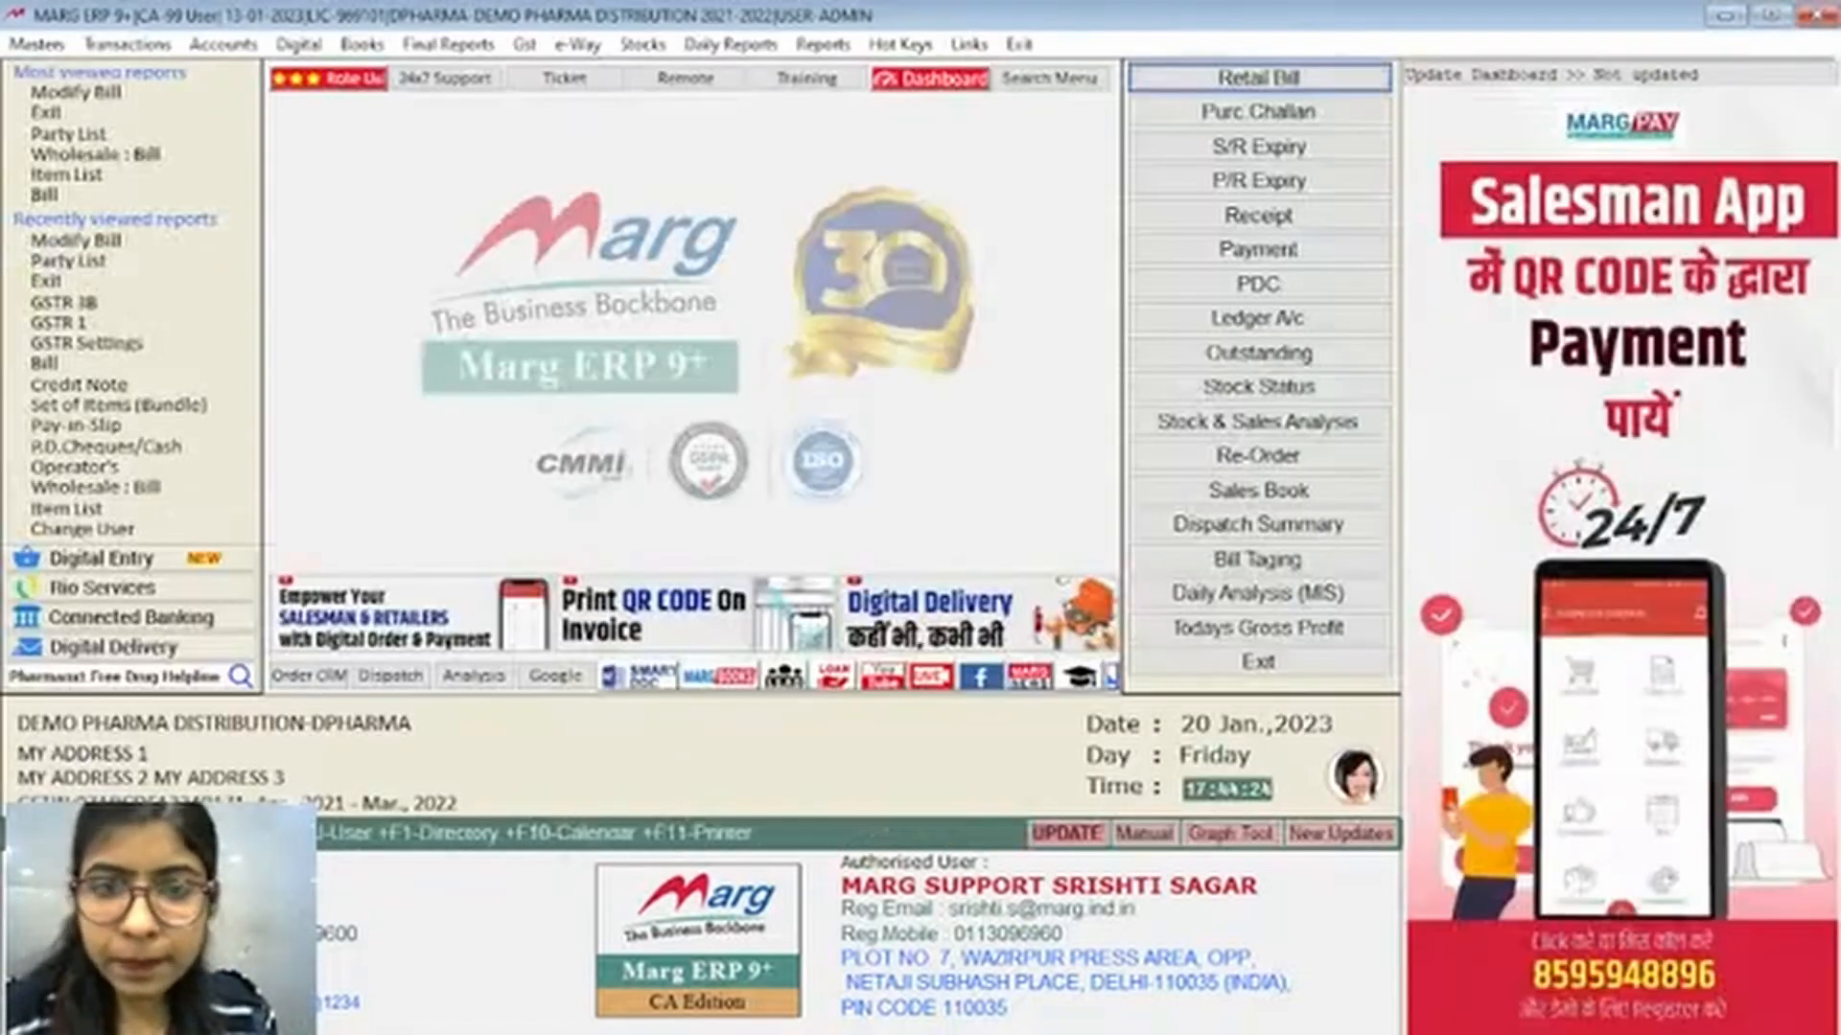
click(1727, 18)
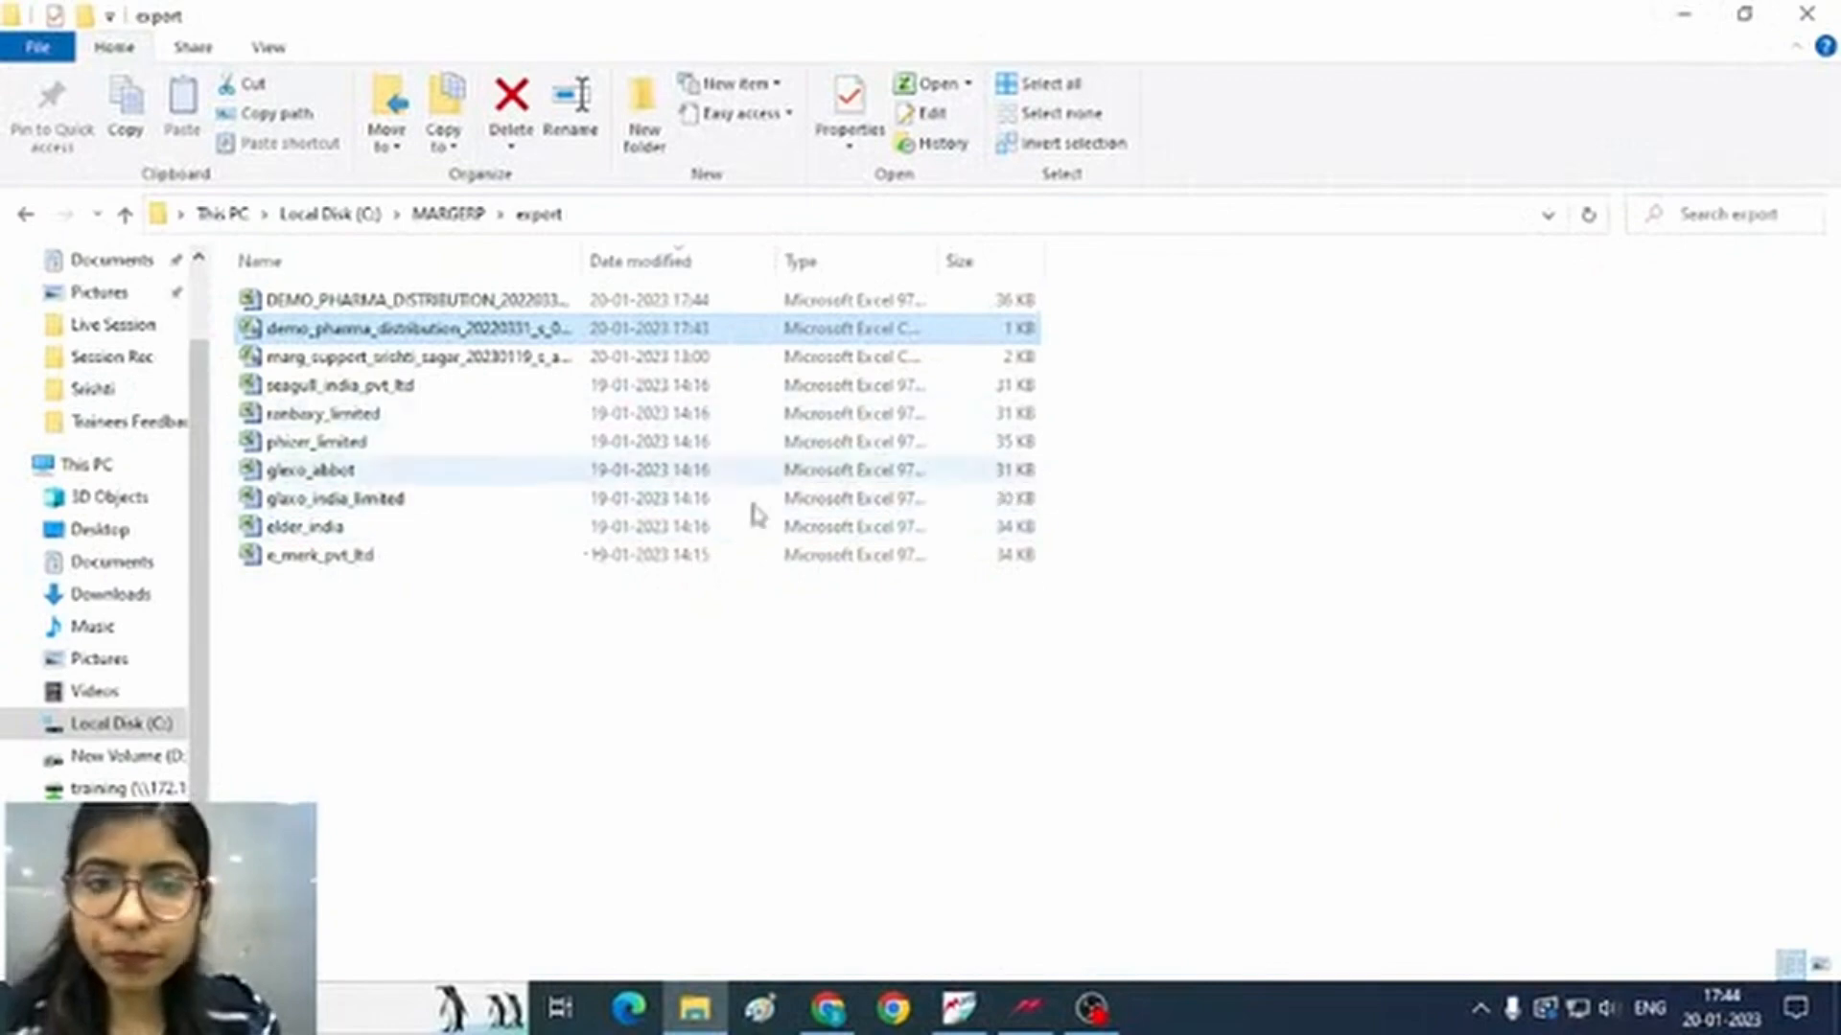
click(677, 303)
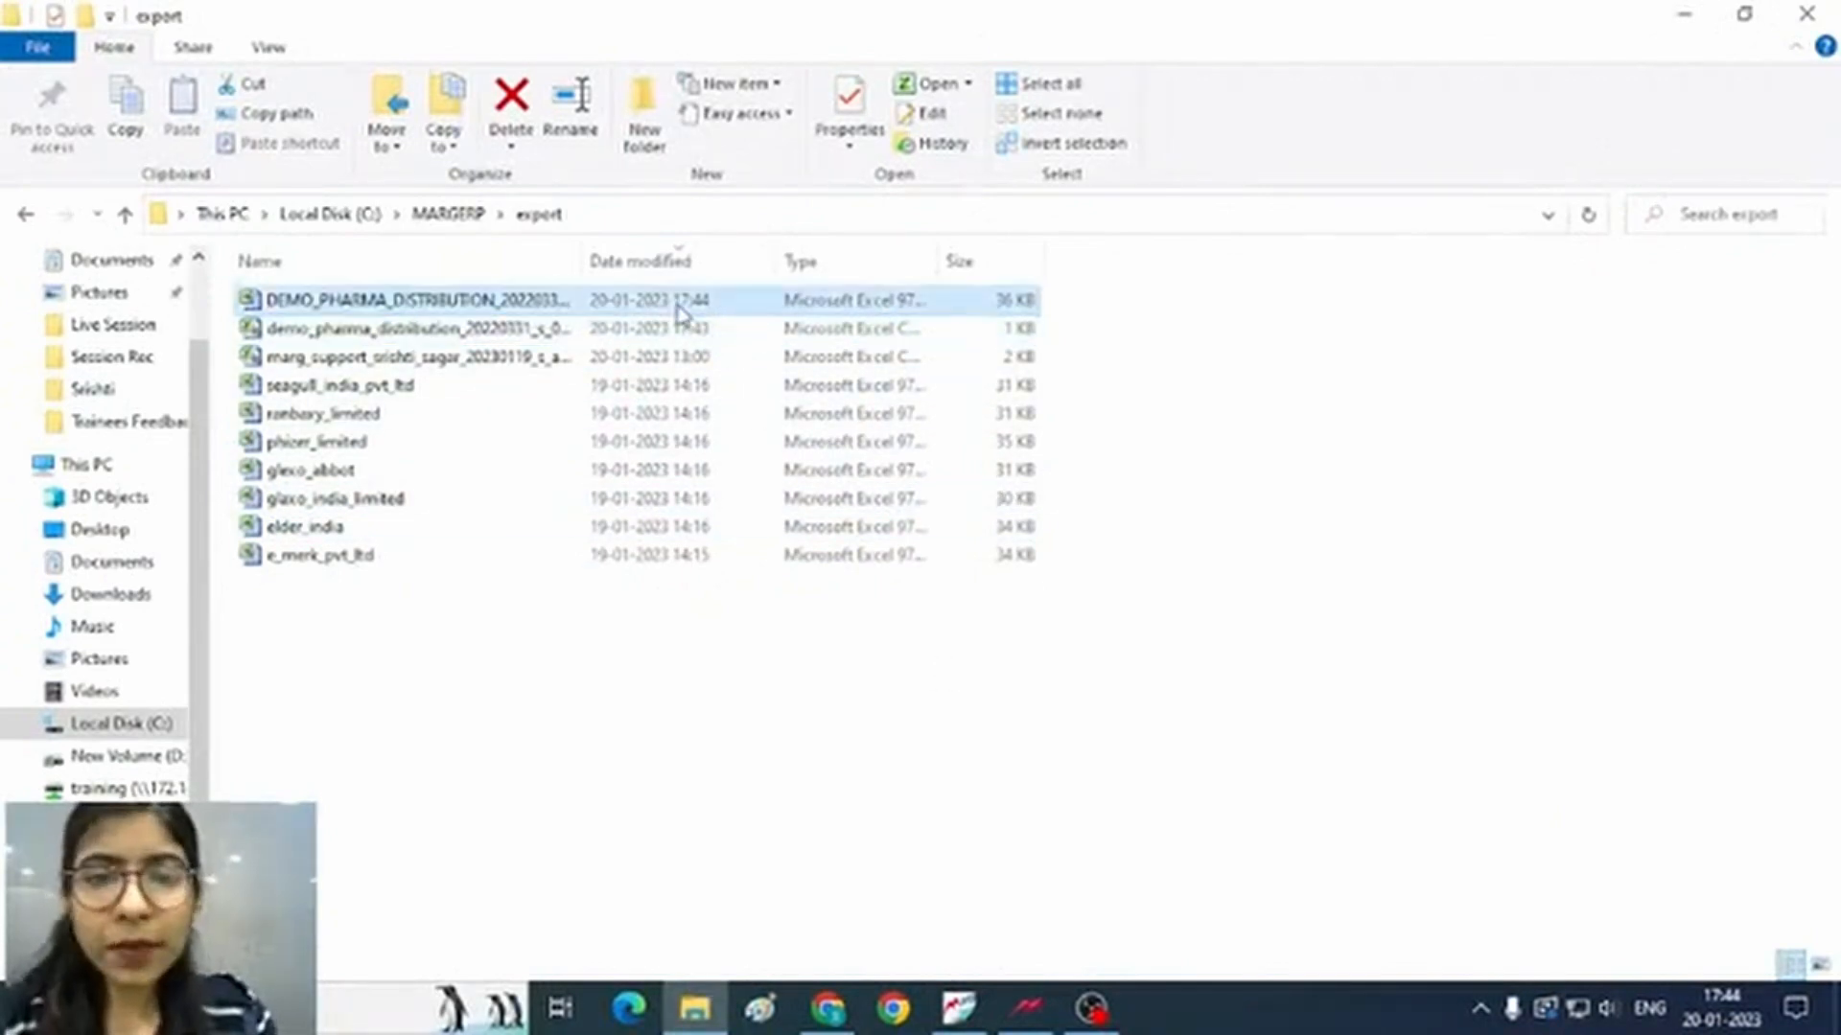
double_click(539, 301)
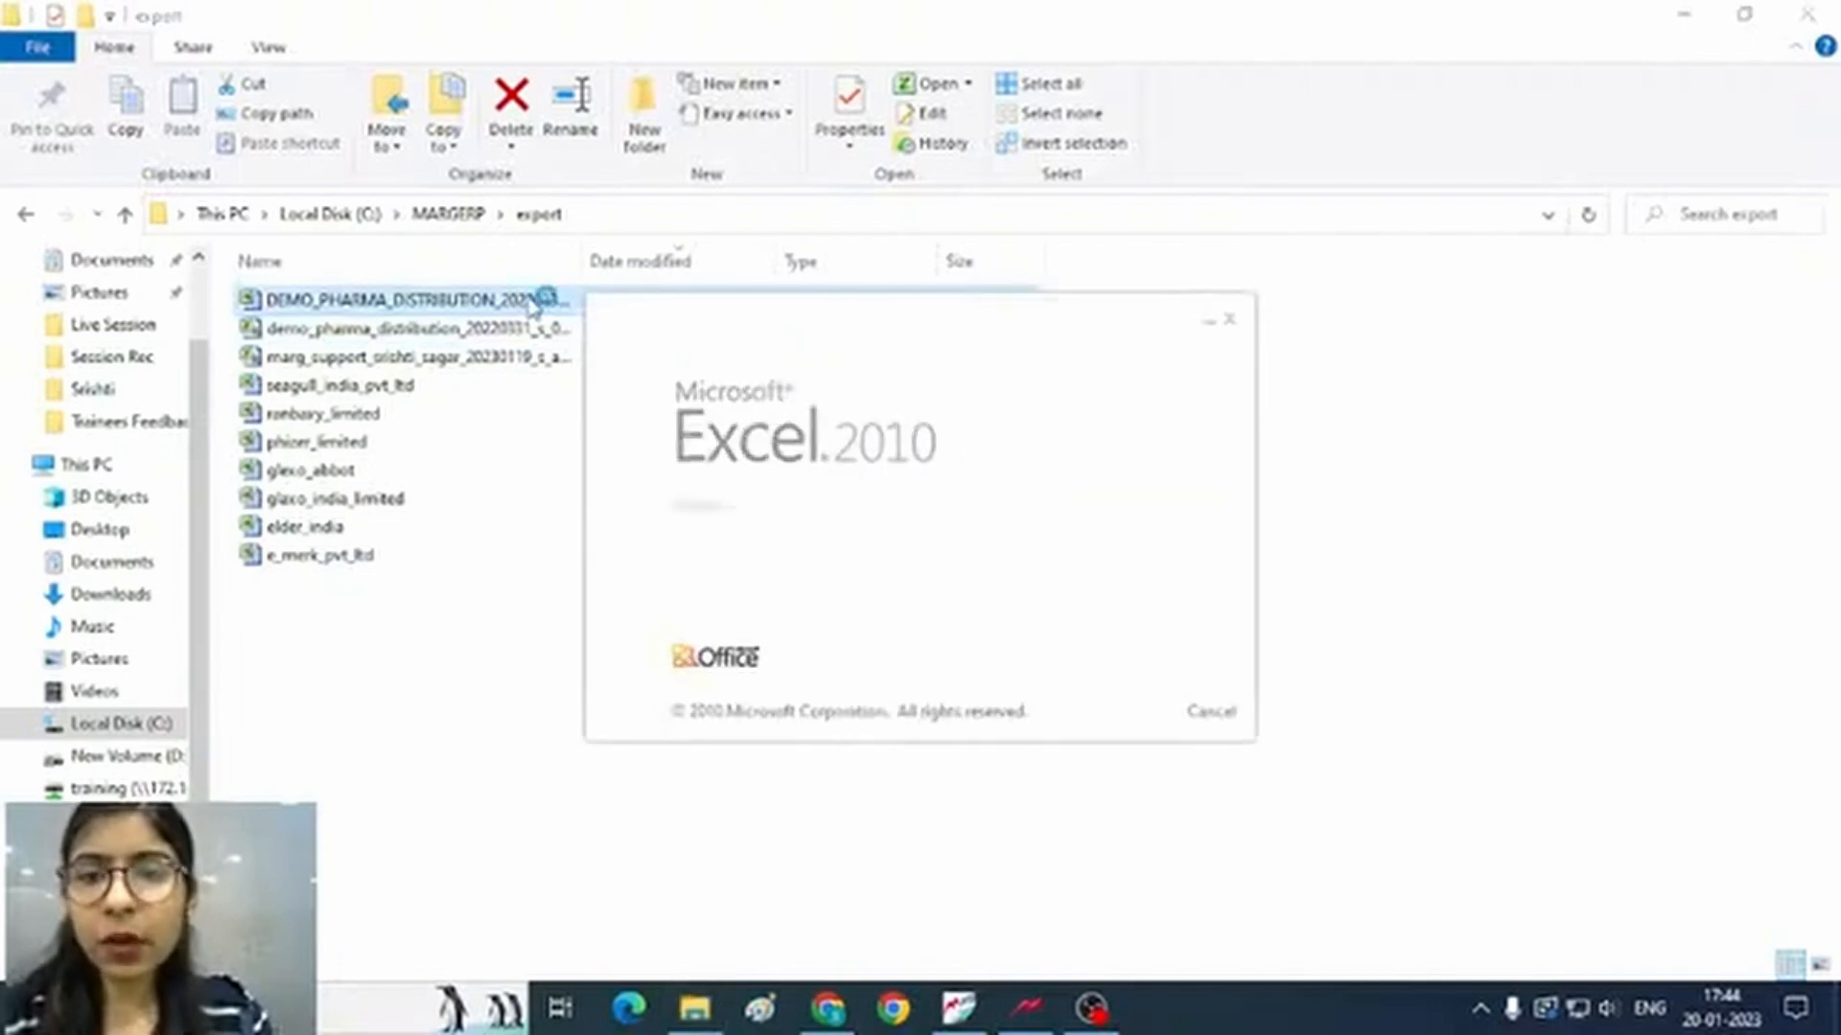
Examine the exported sale invoice's header, item row, tax totals and terms in Excel, and close the workbook
scroll(852, 619, down, 2)
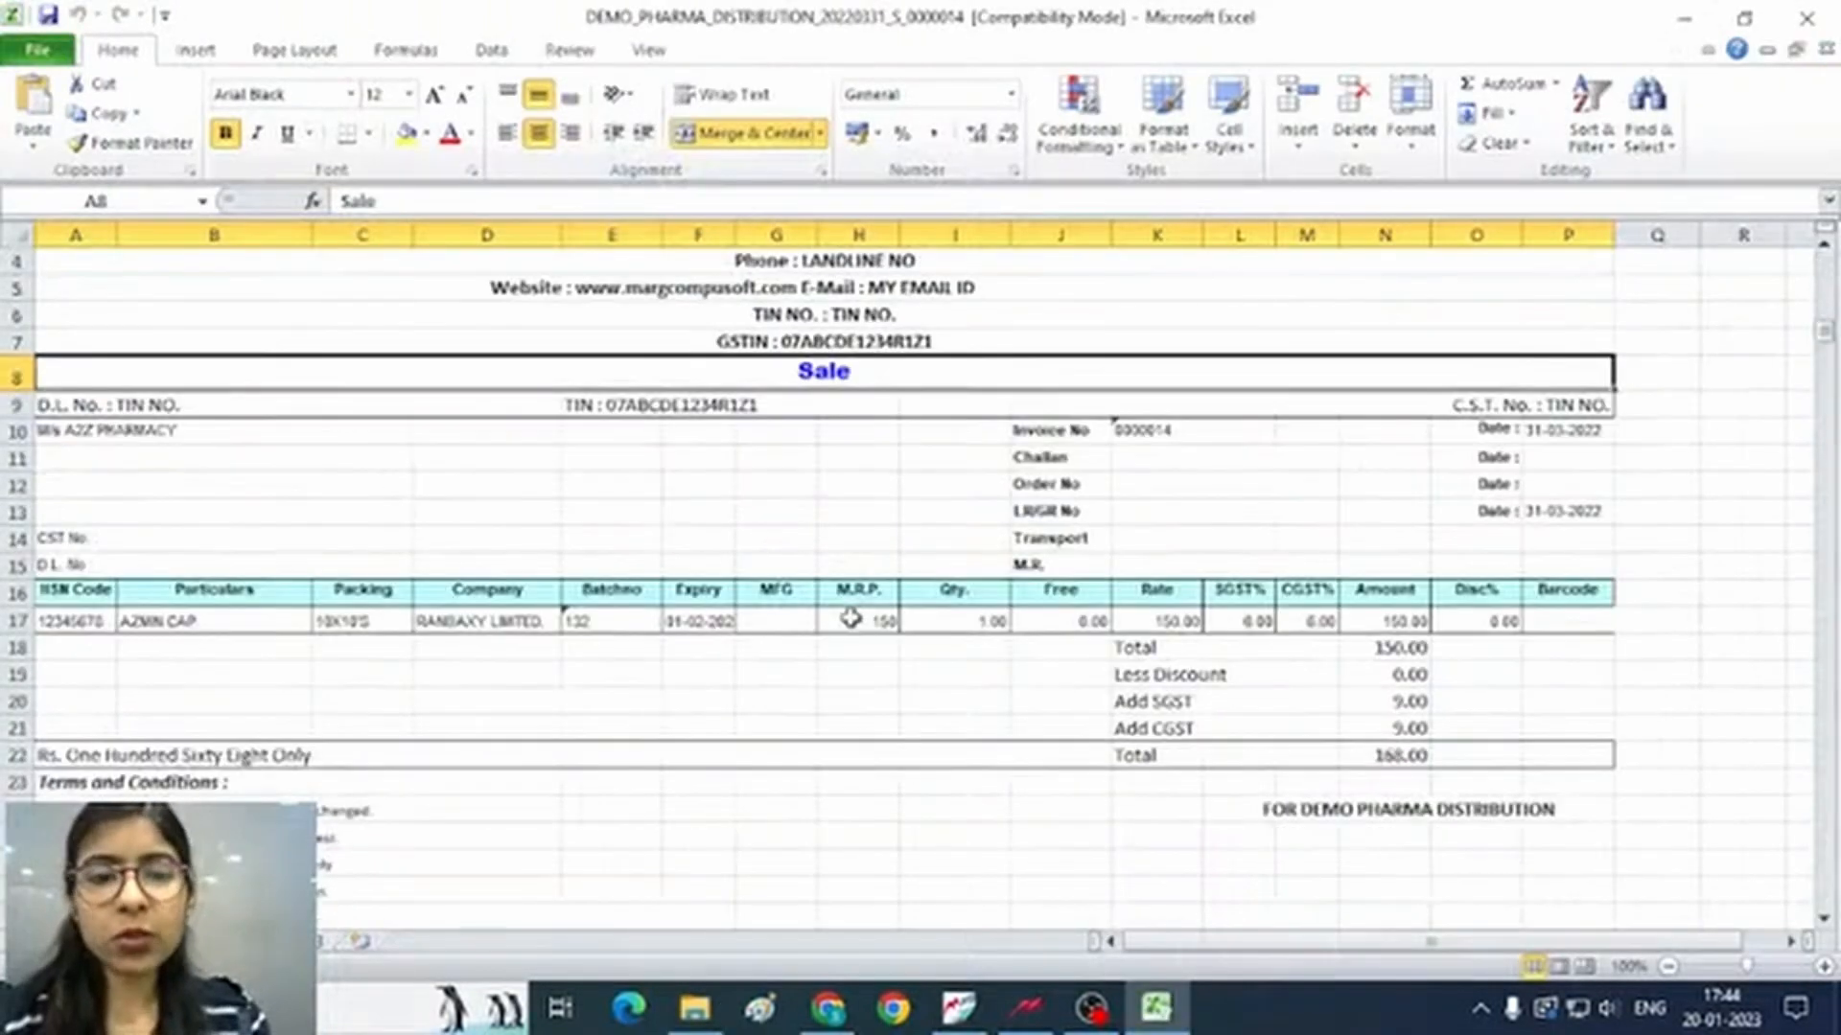
click(984, 567)
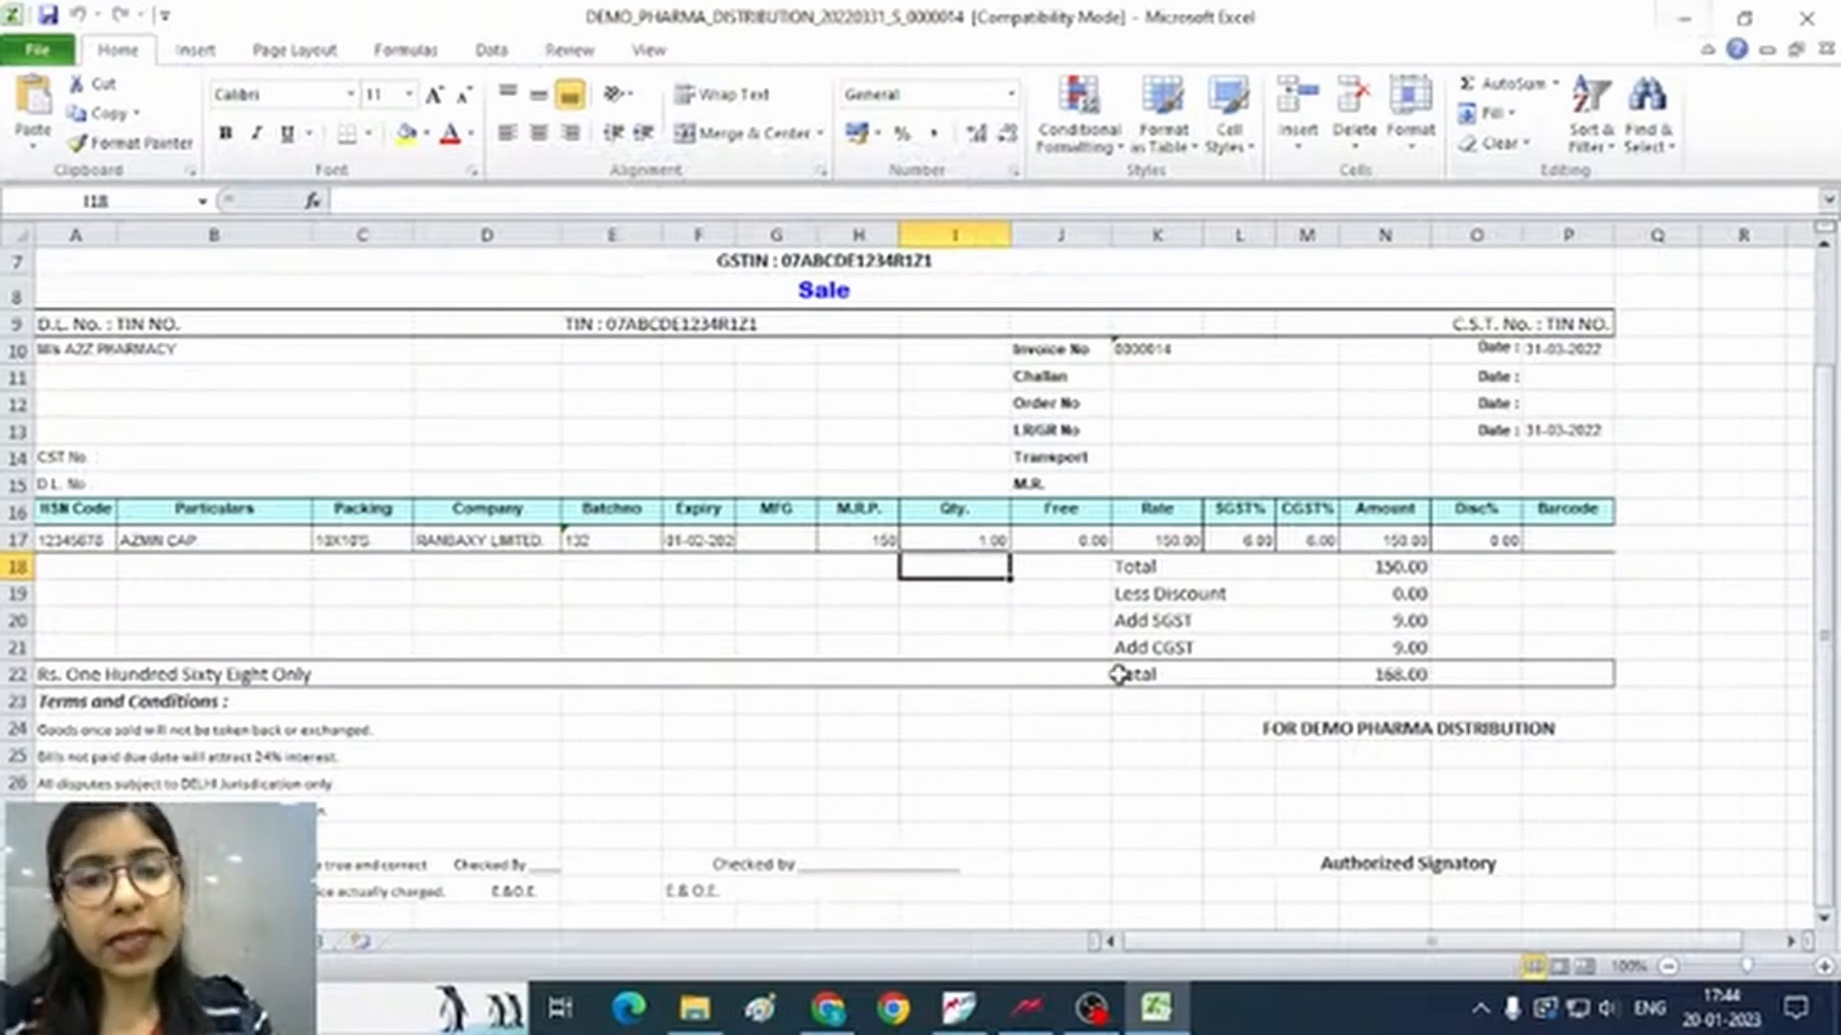
click(646, 601)
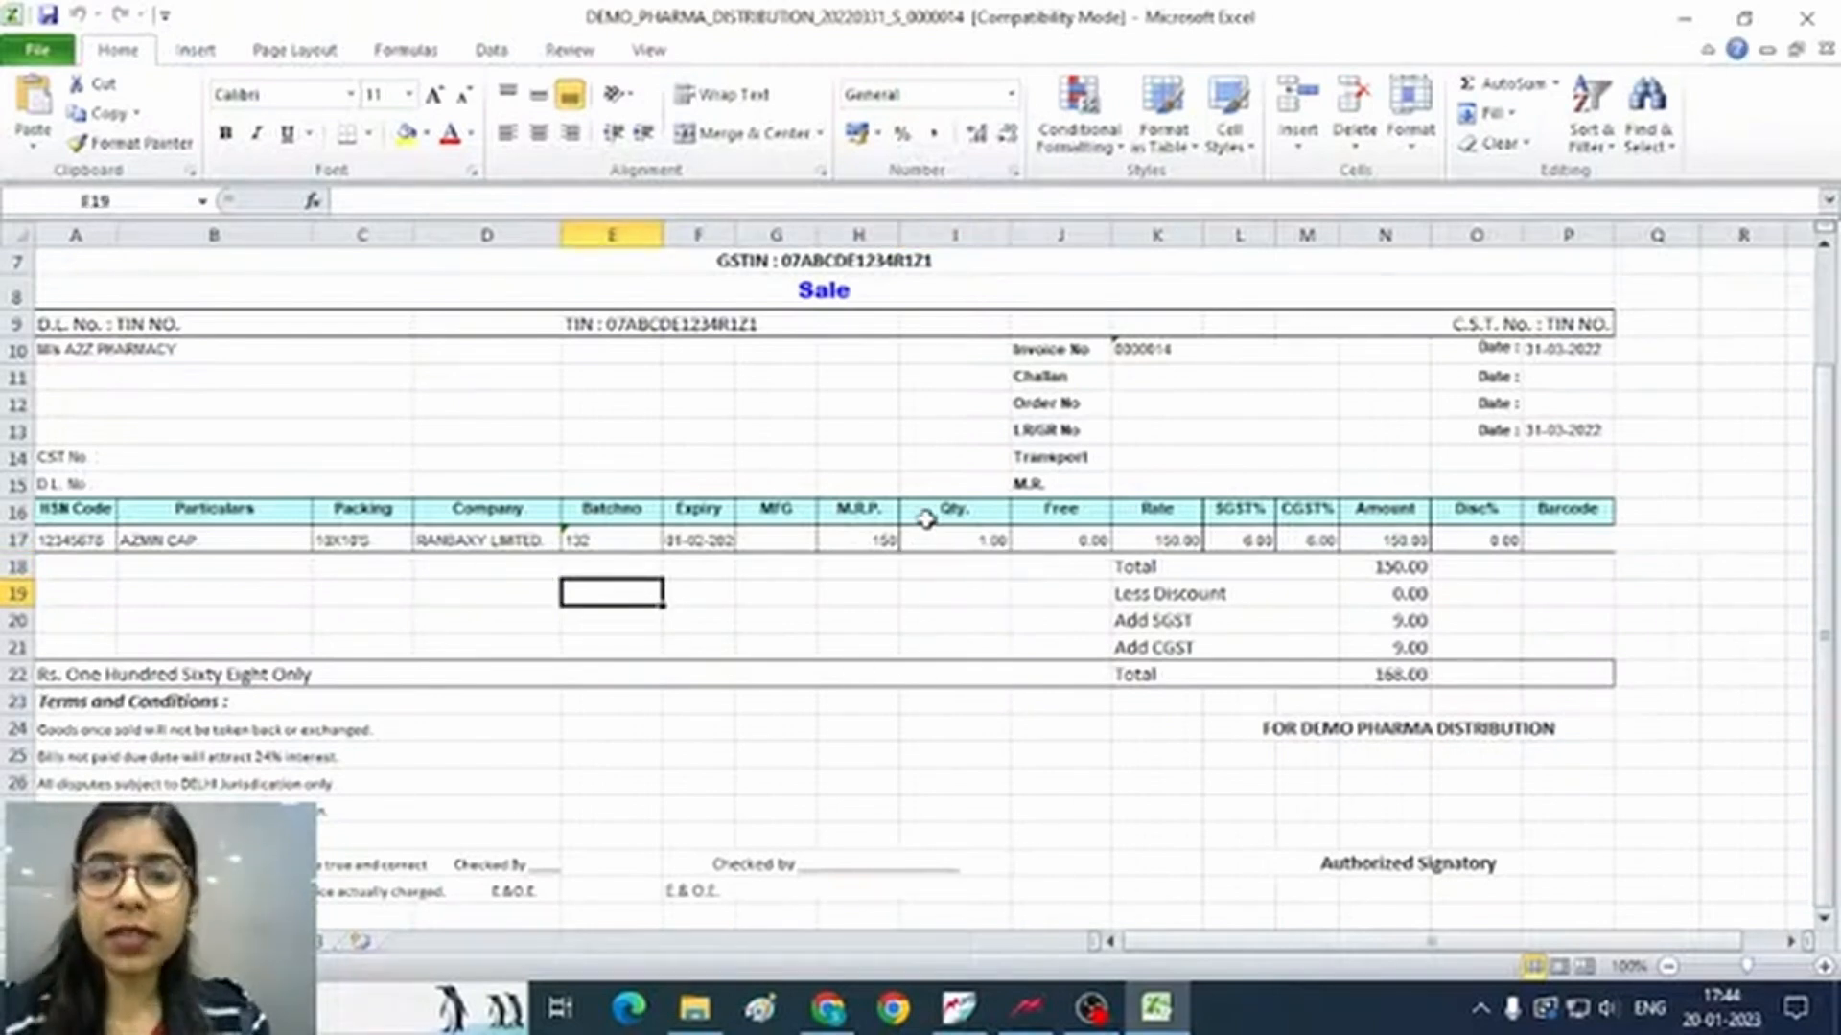
scroll(839, 653, down, 2)
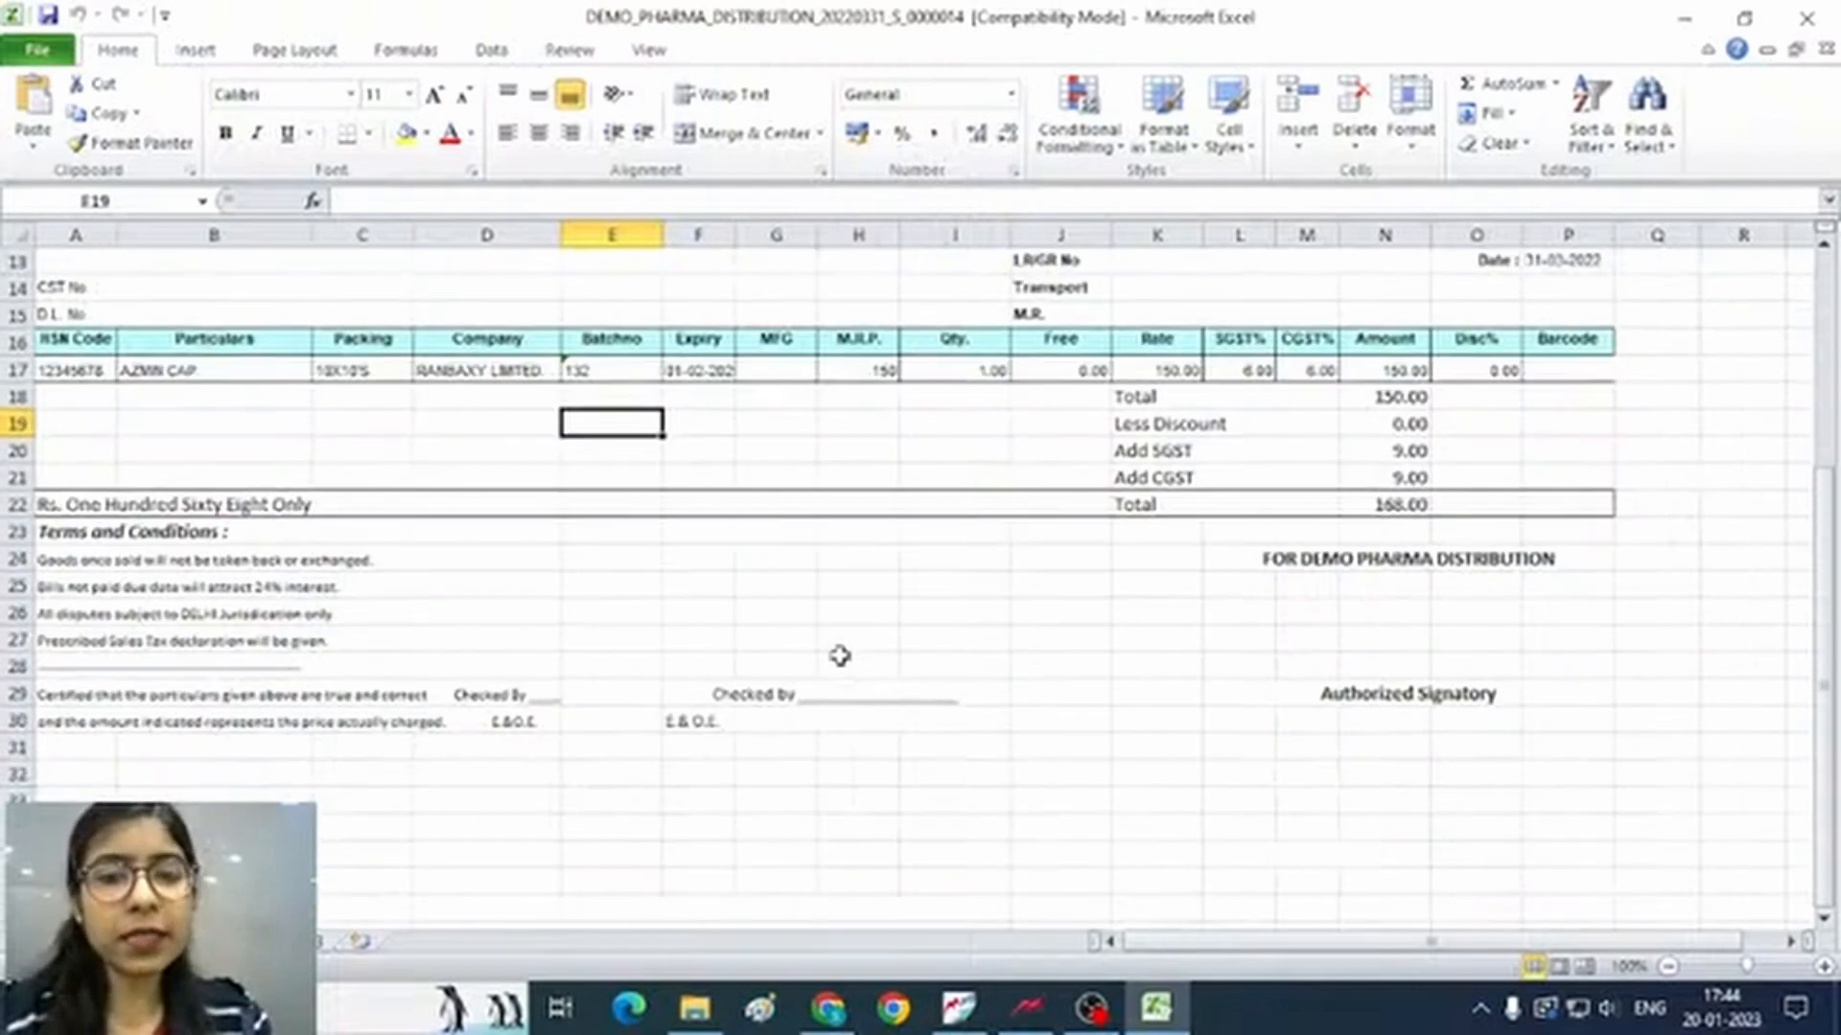
scroll(839, 654, up, 4)
click(1206, 625)
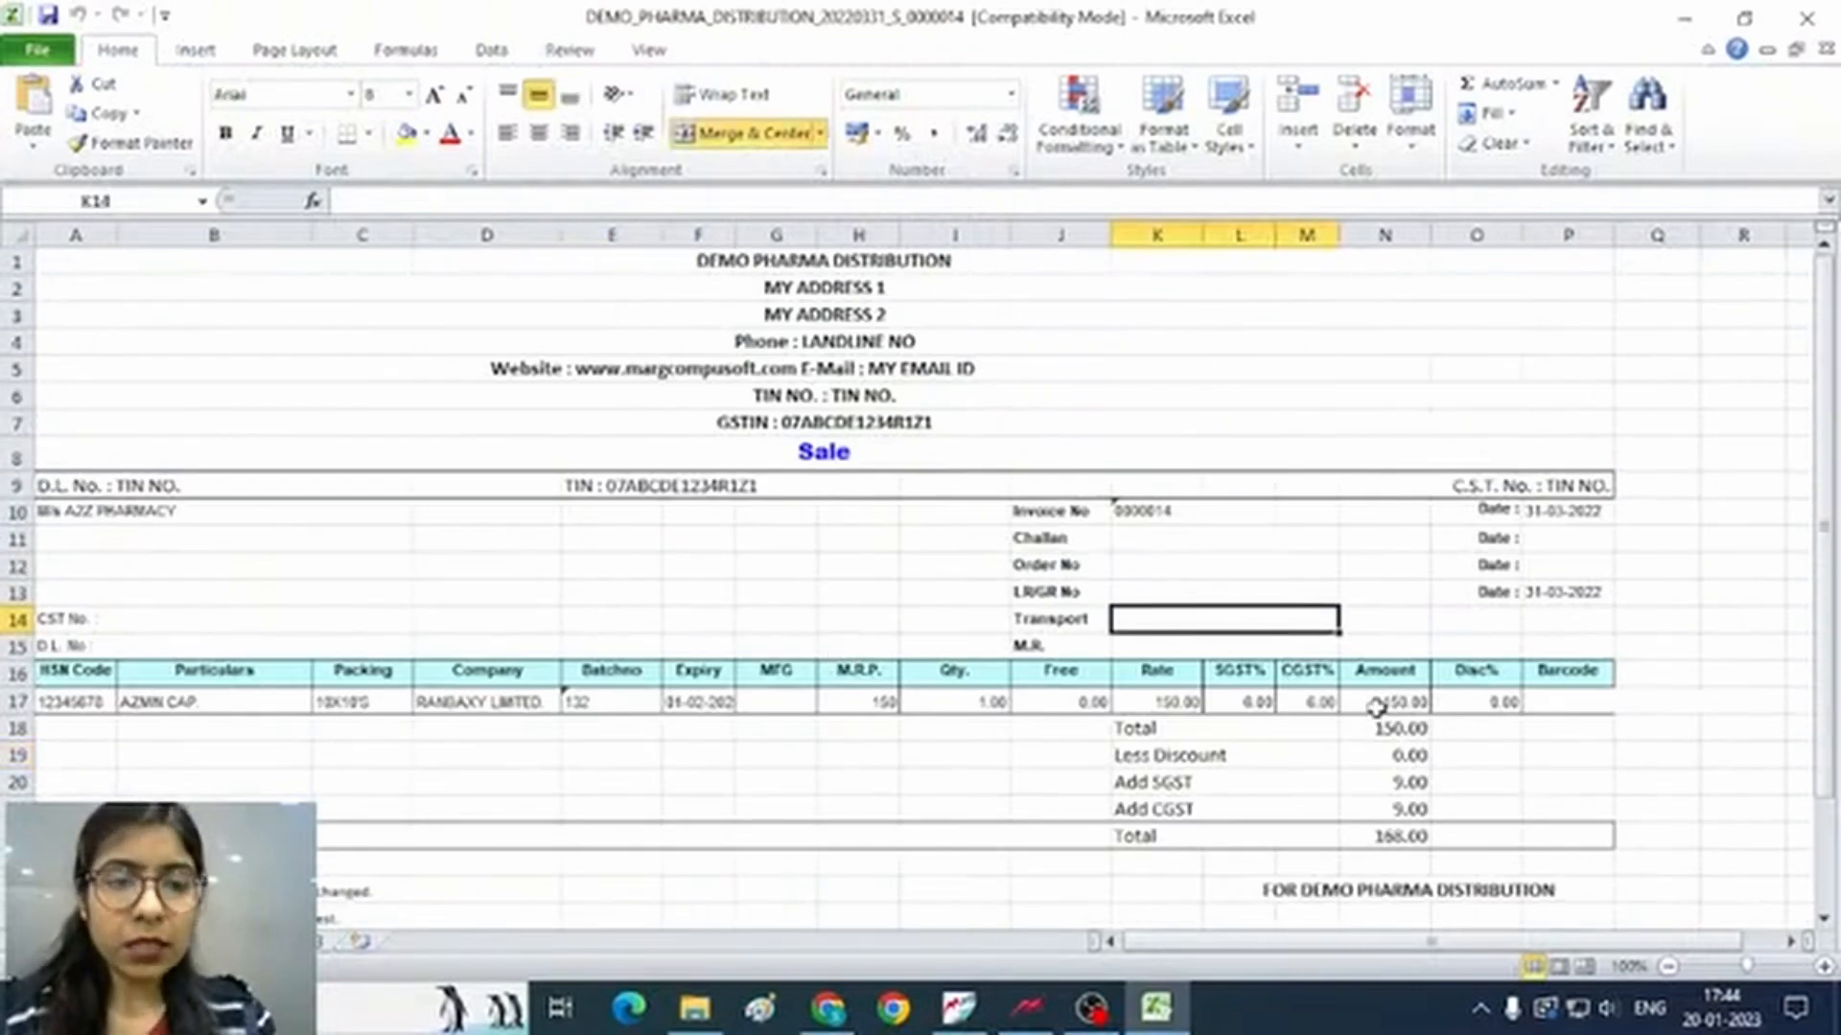
scroll(1375, 709, down, 6)
scroll(1171, 538, up, 6)
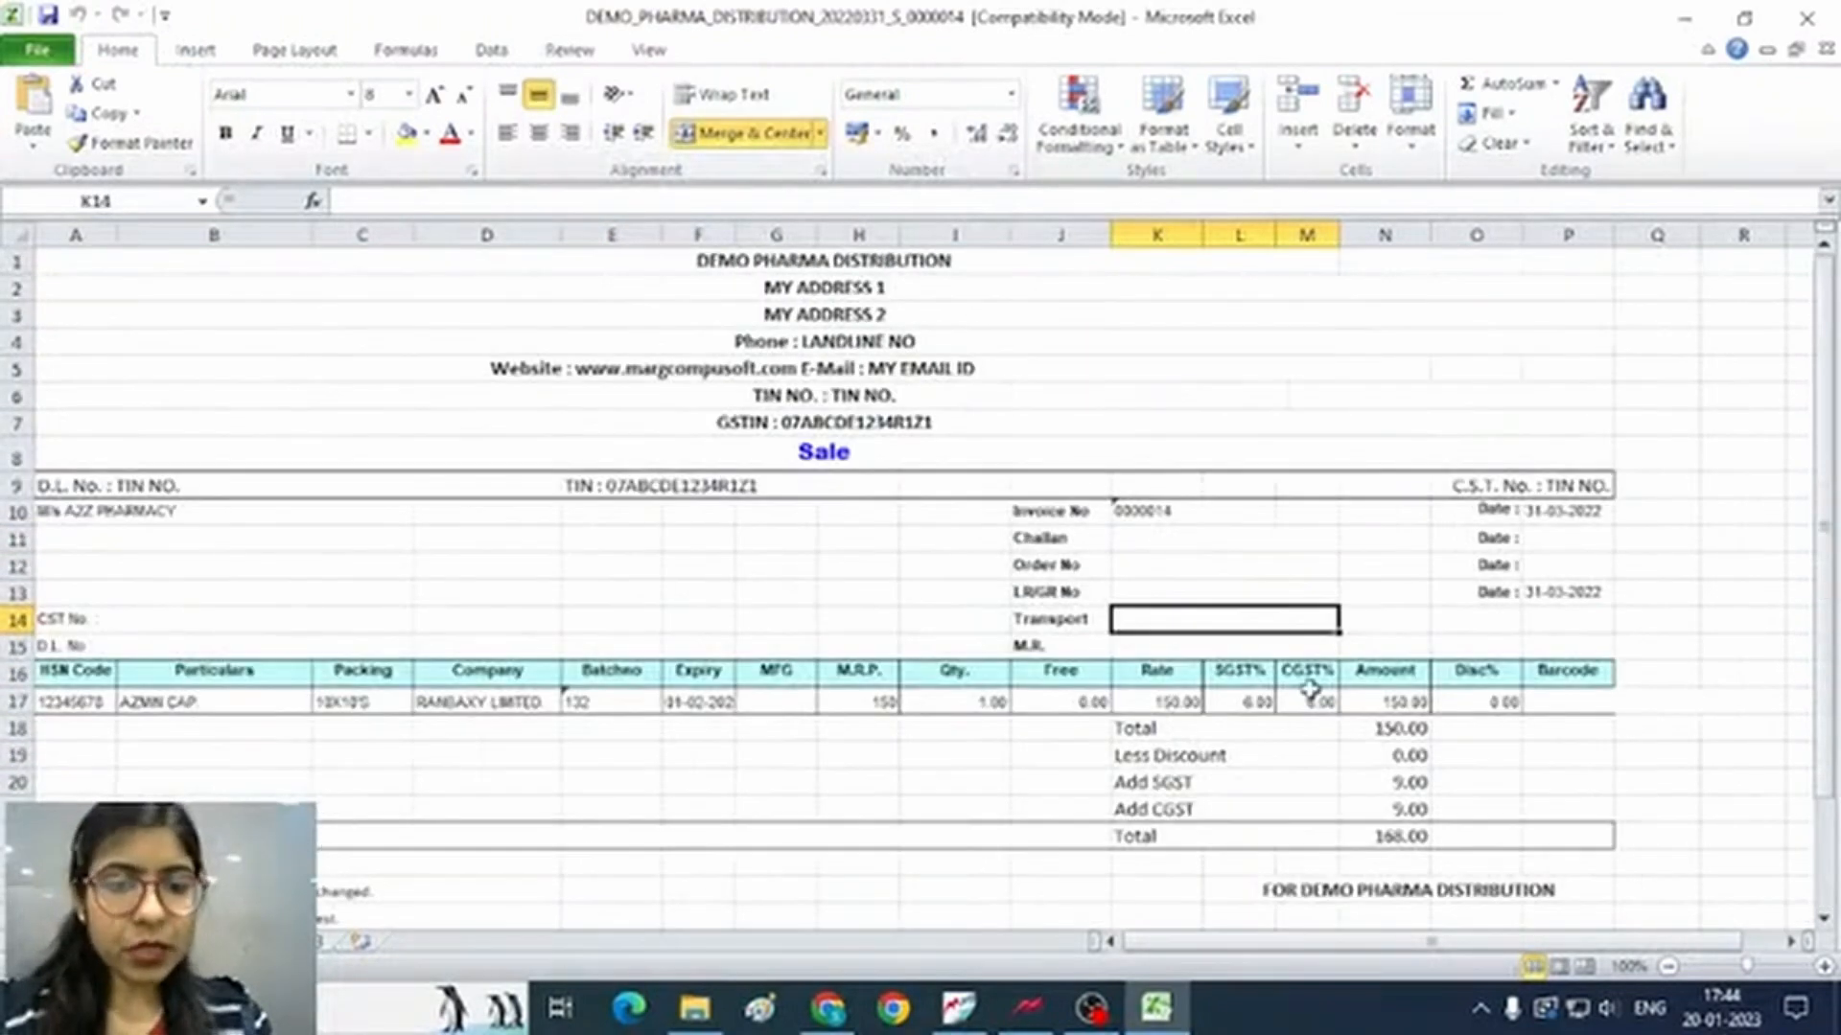
click(1261, 563)
scroll(1301, 628, down, 1)
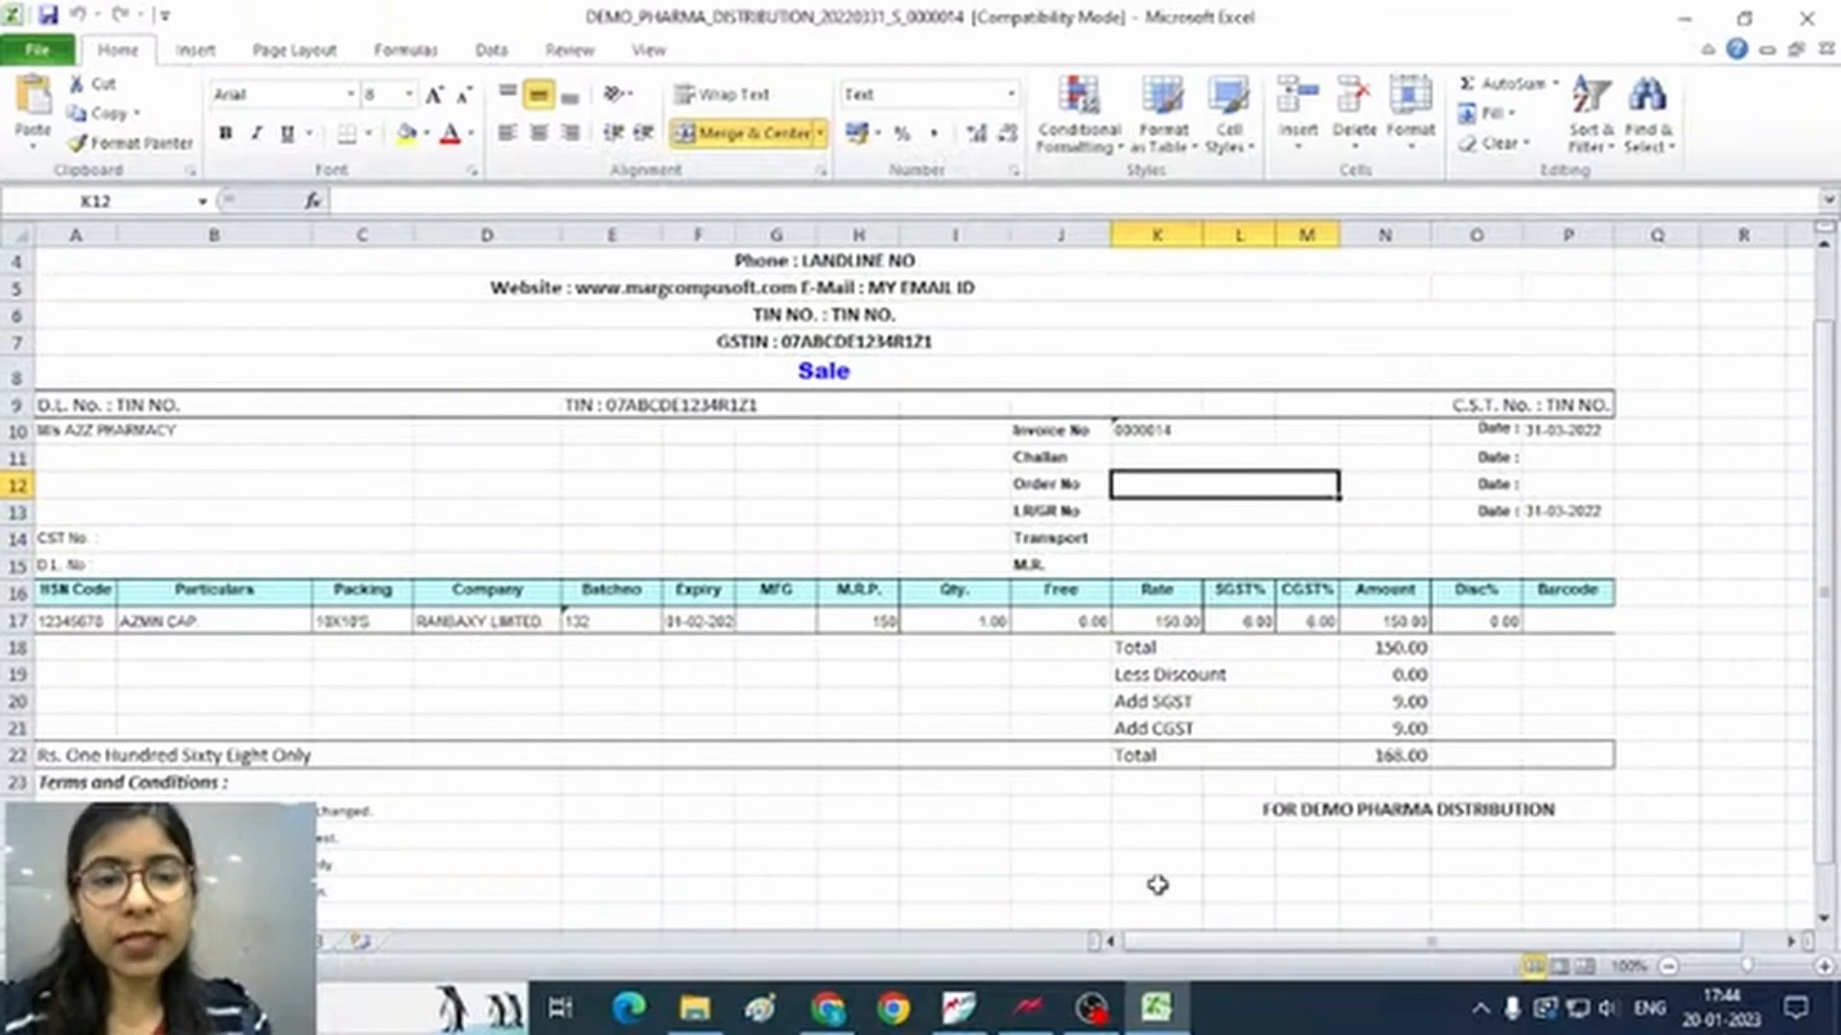
scroll(1137, 827, down, 1)
scroll(1413, 694, up, 2)
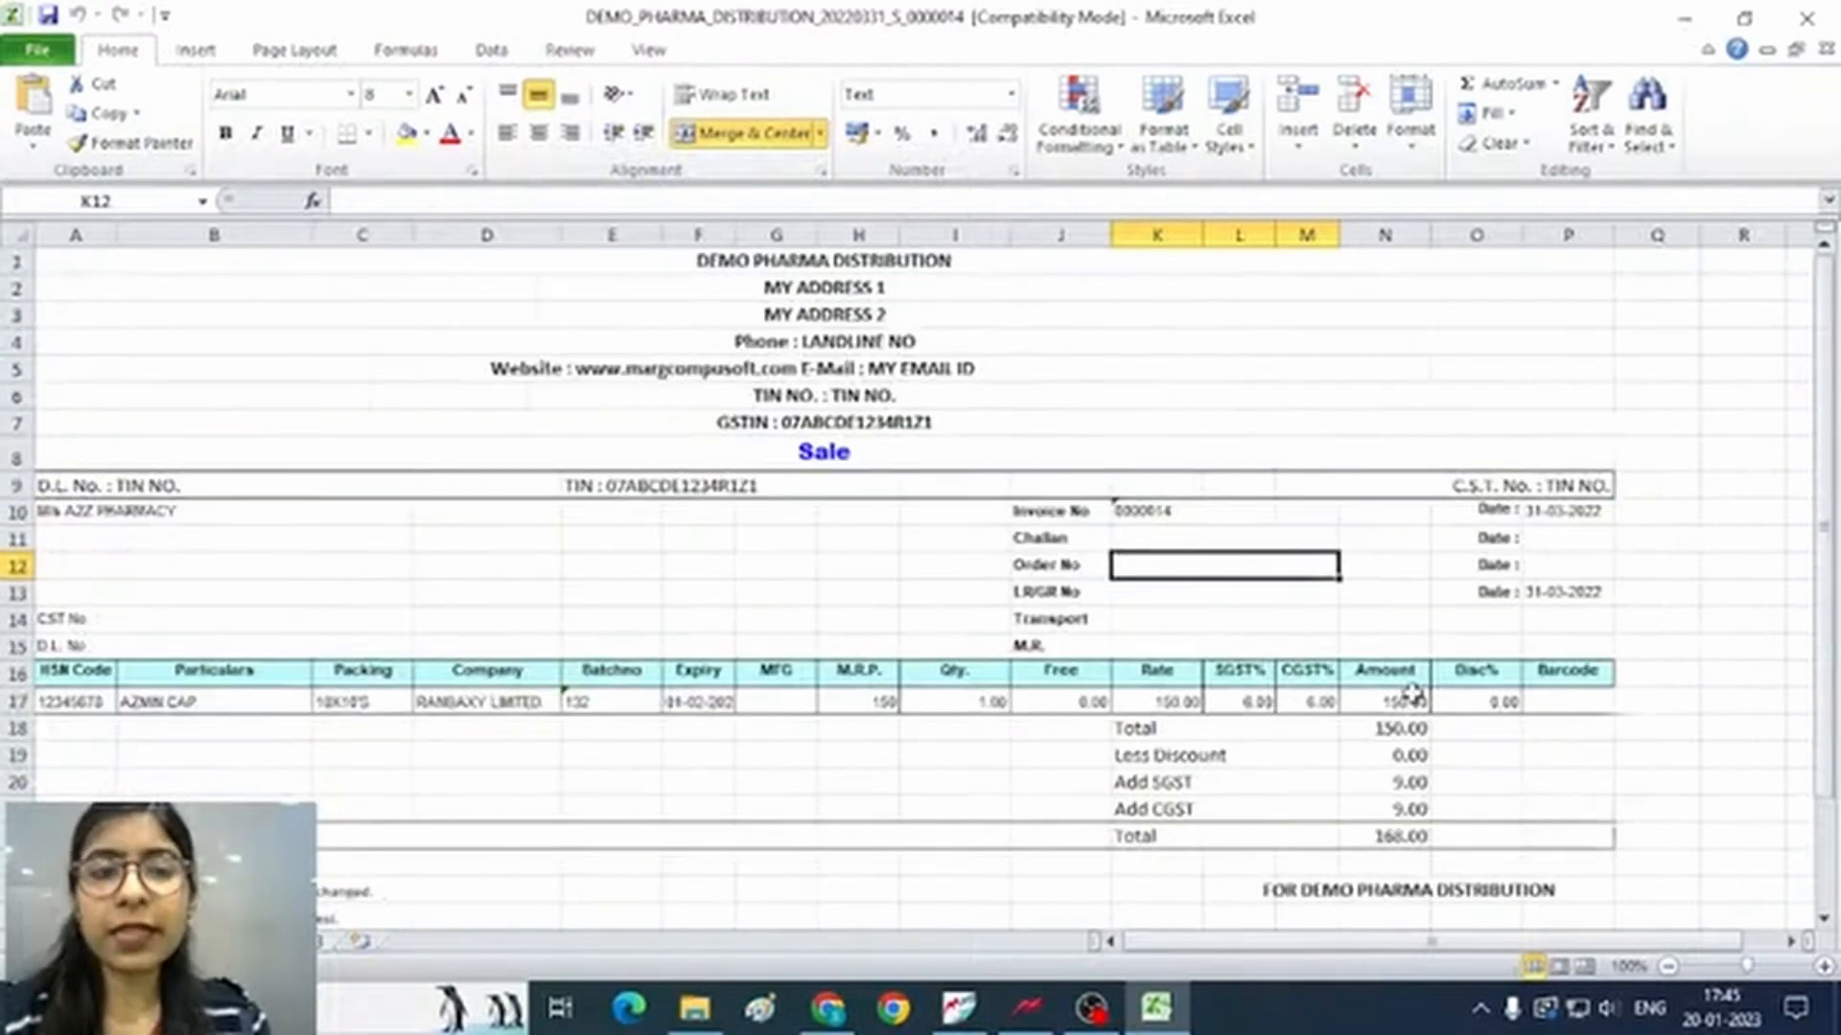
click(1809, 13)
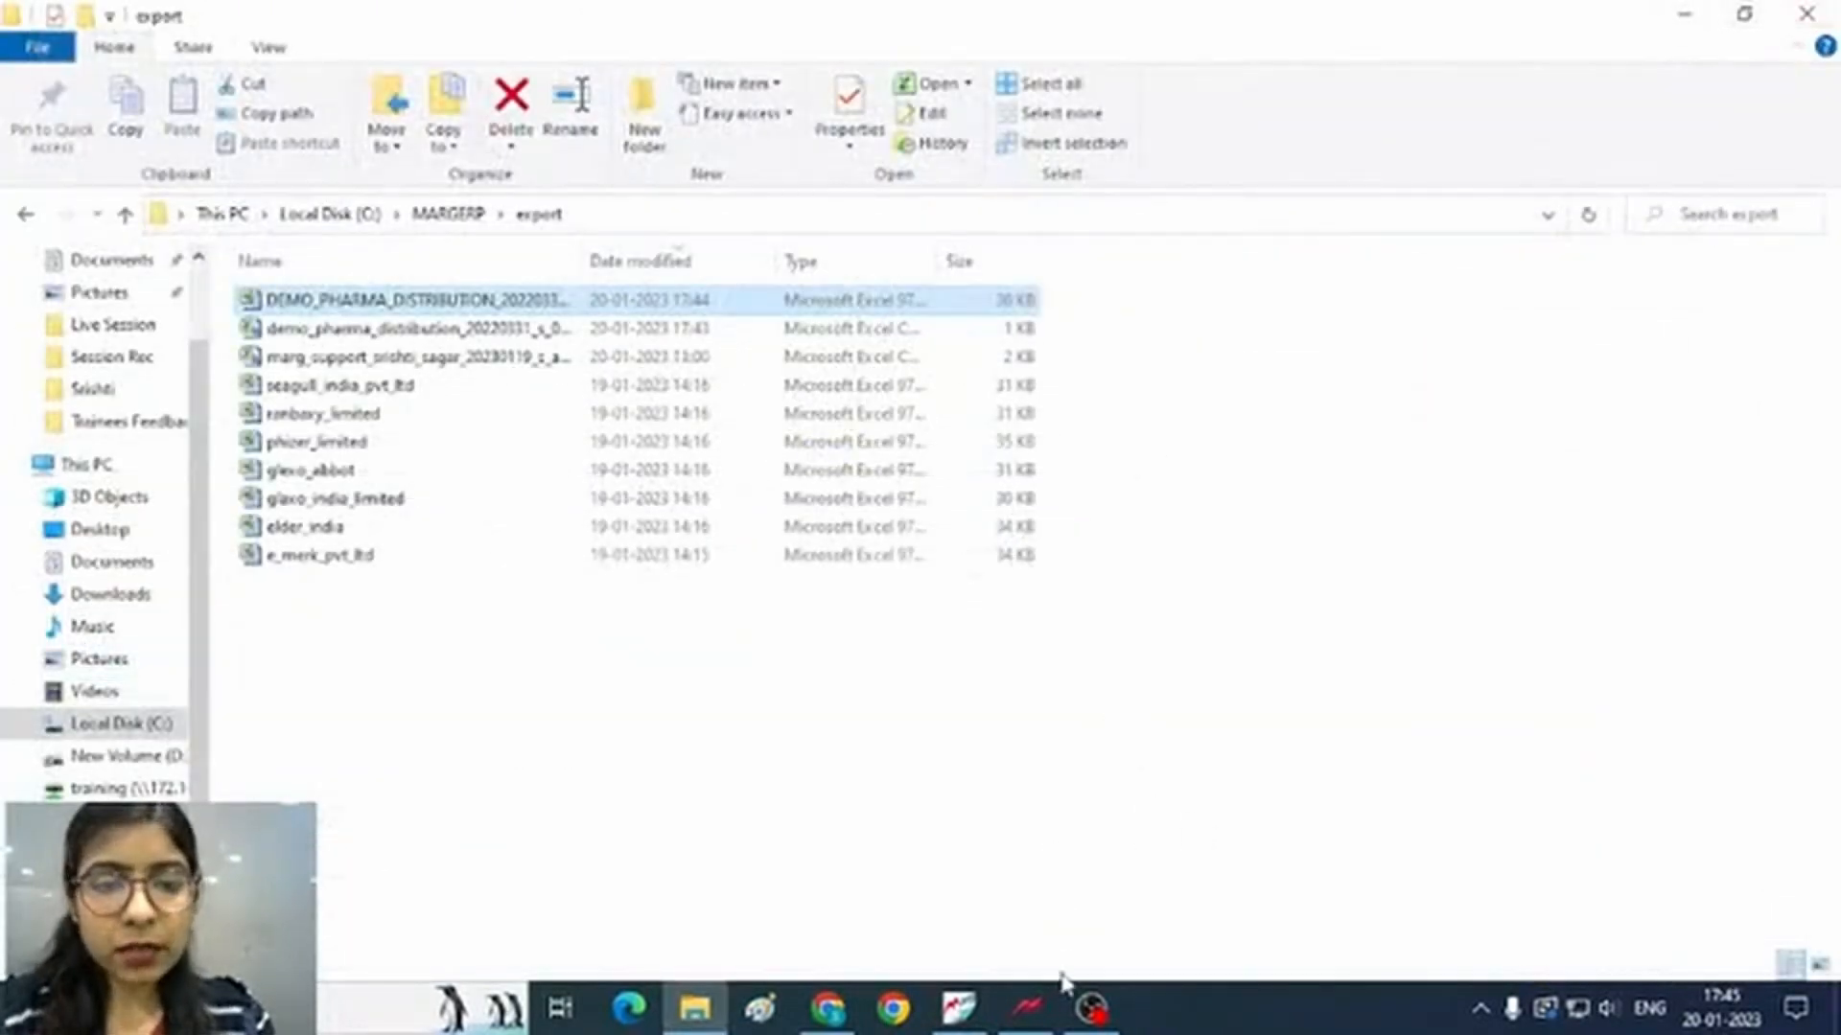
Switch back to Marg ERP and reopen the list of sale bills for modification
click(958, 1007)
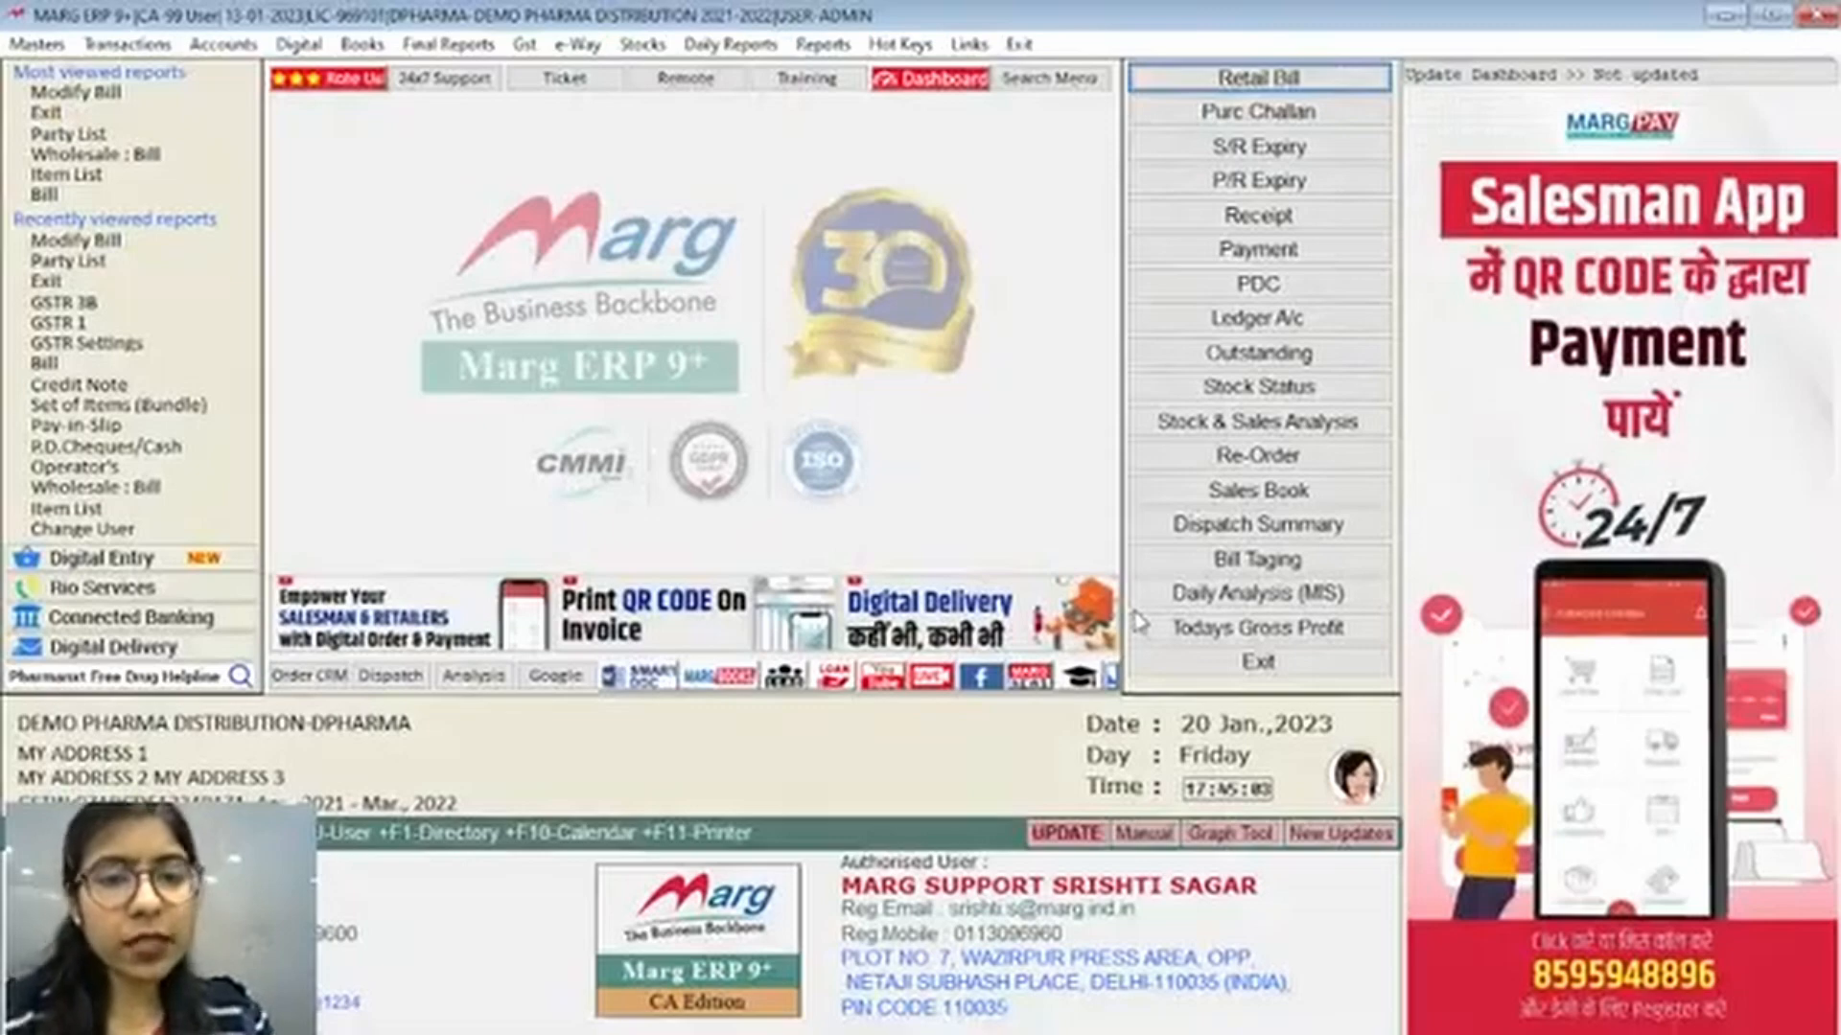
key(alt+m)
key(Tab)
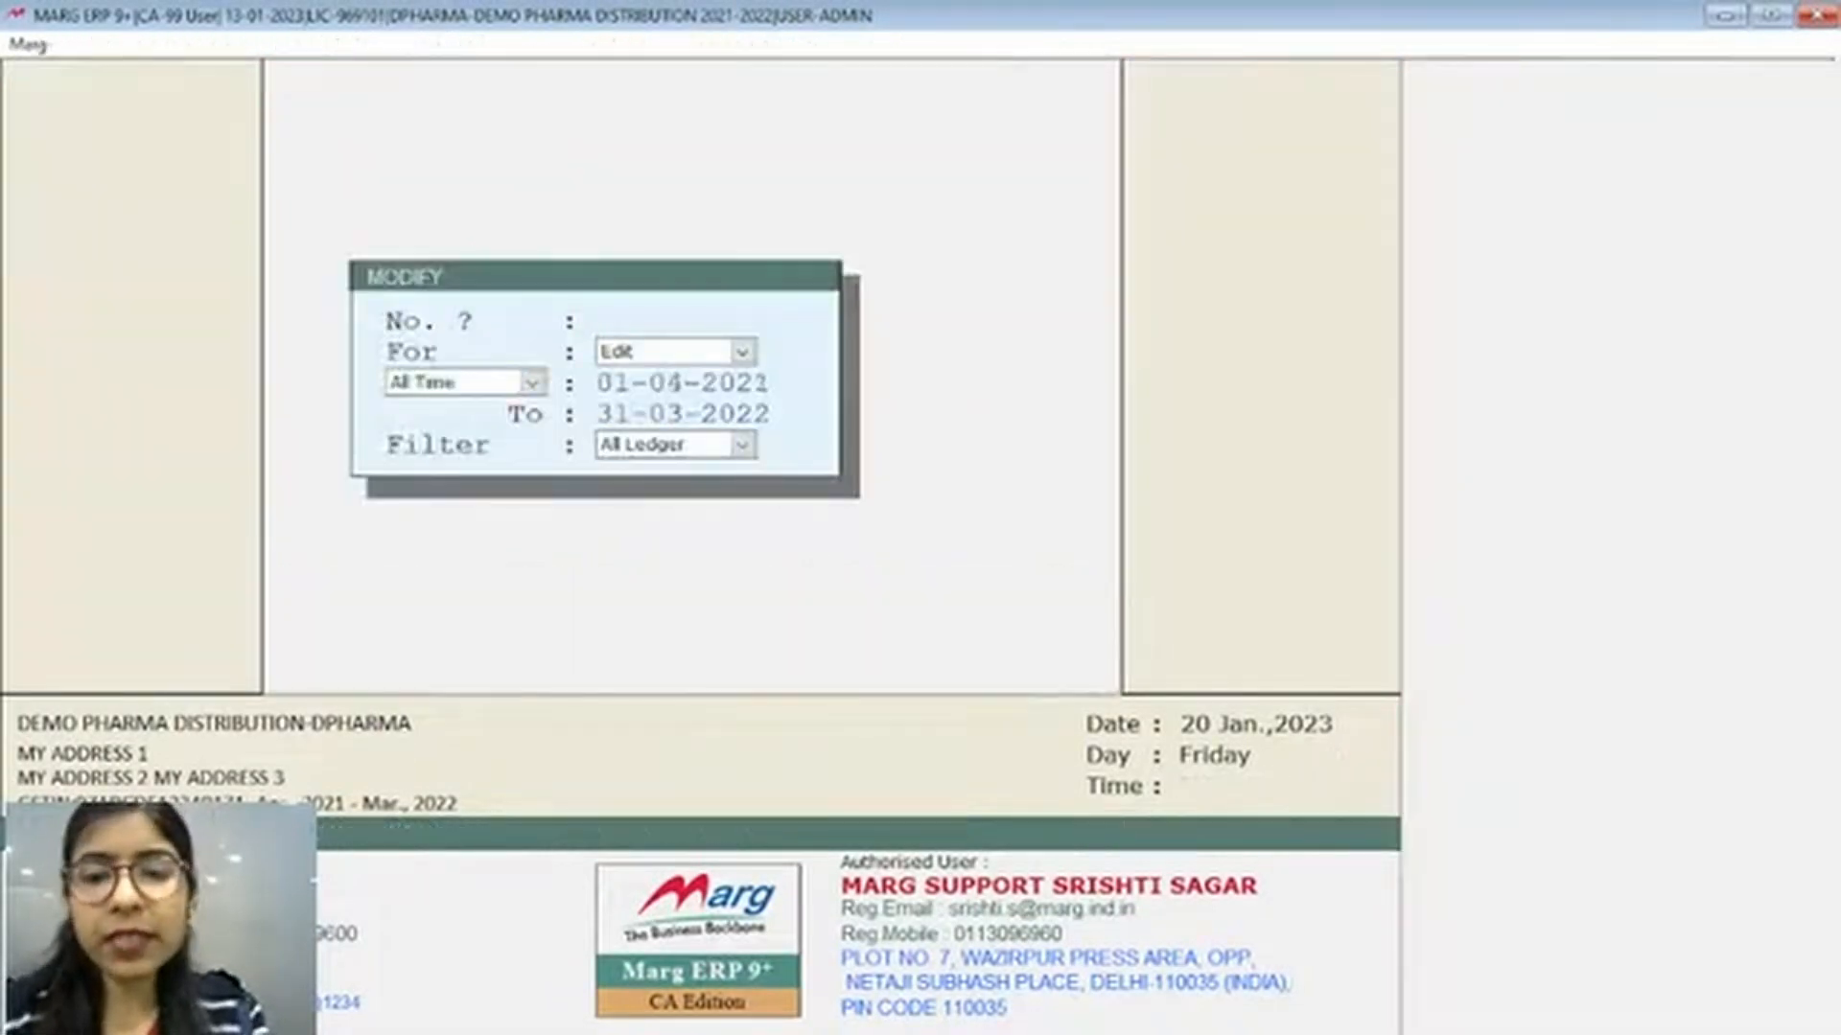
Try Save Bill Format in PDF for A2Z PHARMACY bill 002, and leave the save dialog
key(F11)
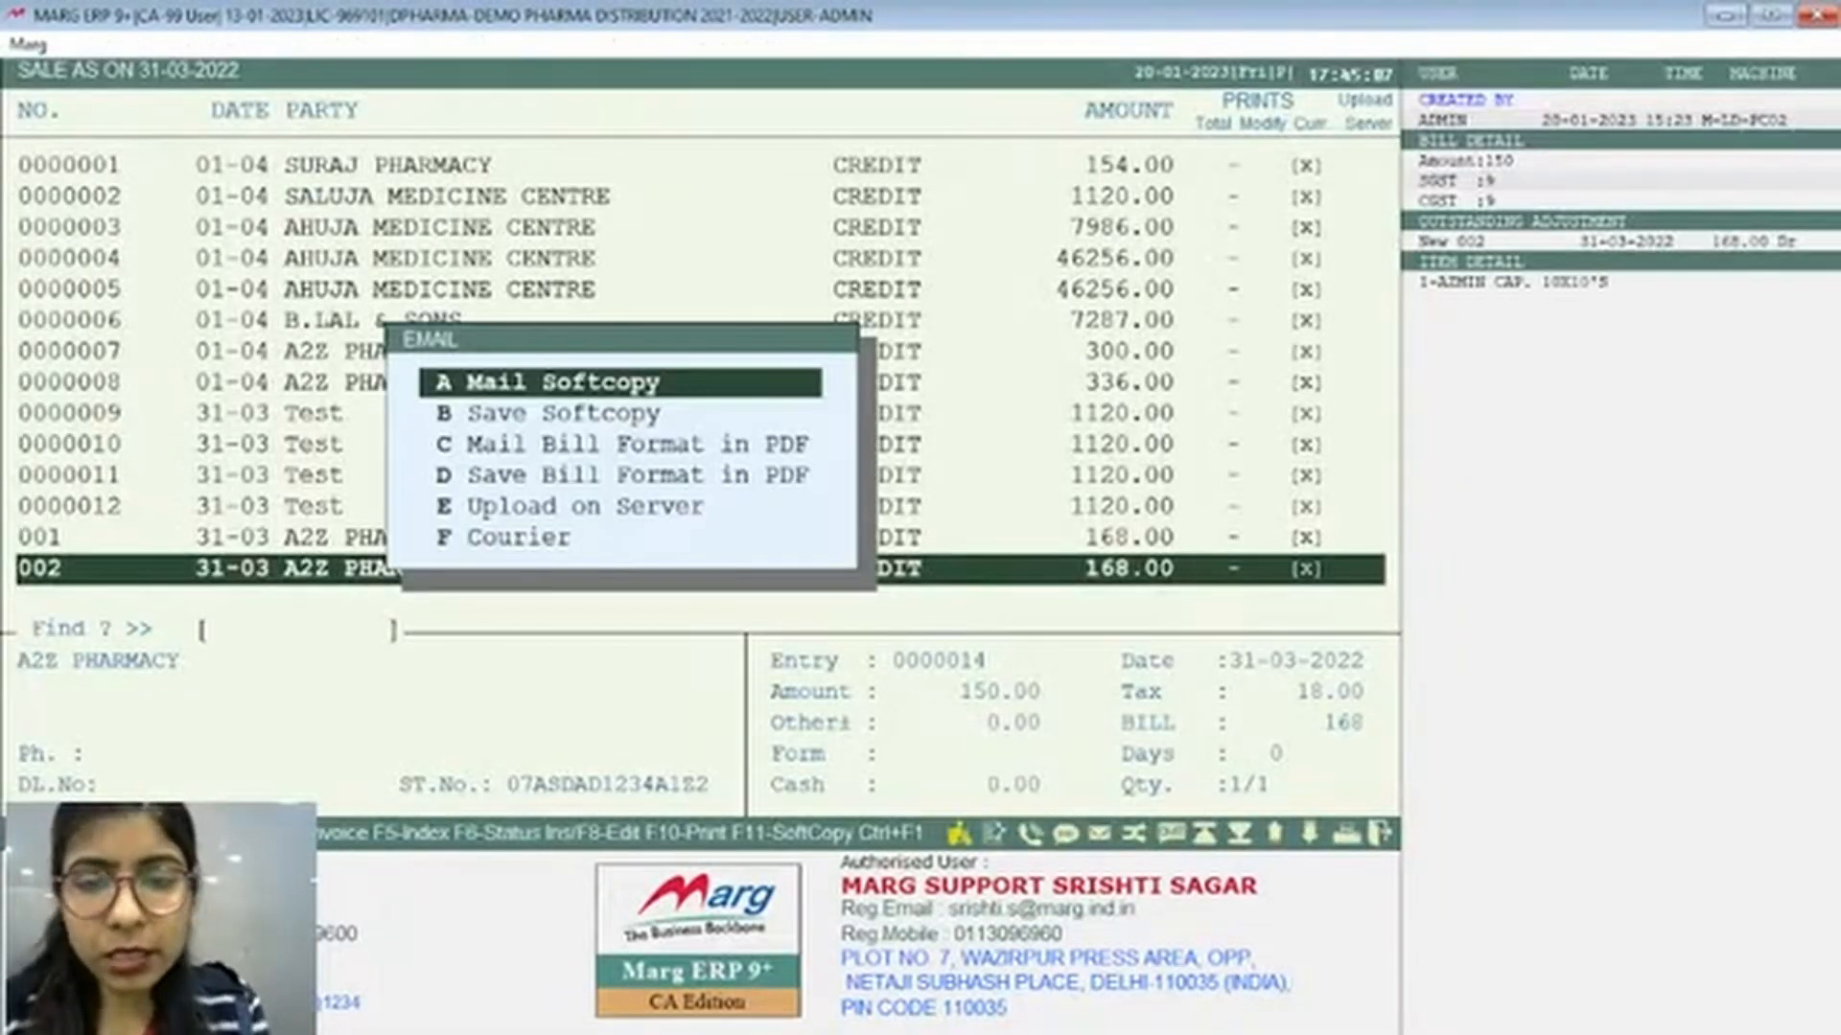
key(Down)
key(Down)
key(Down)
key(Return)
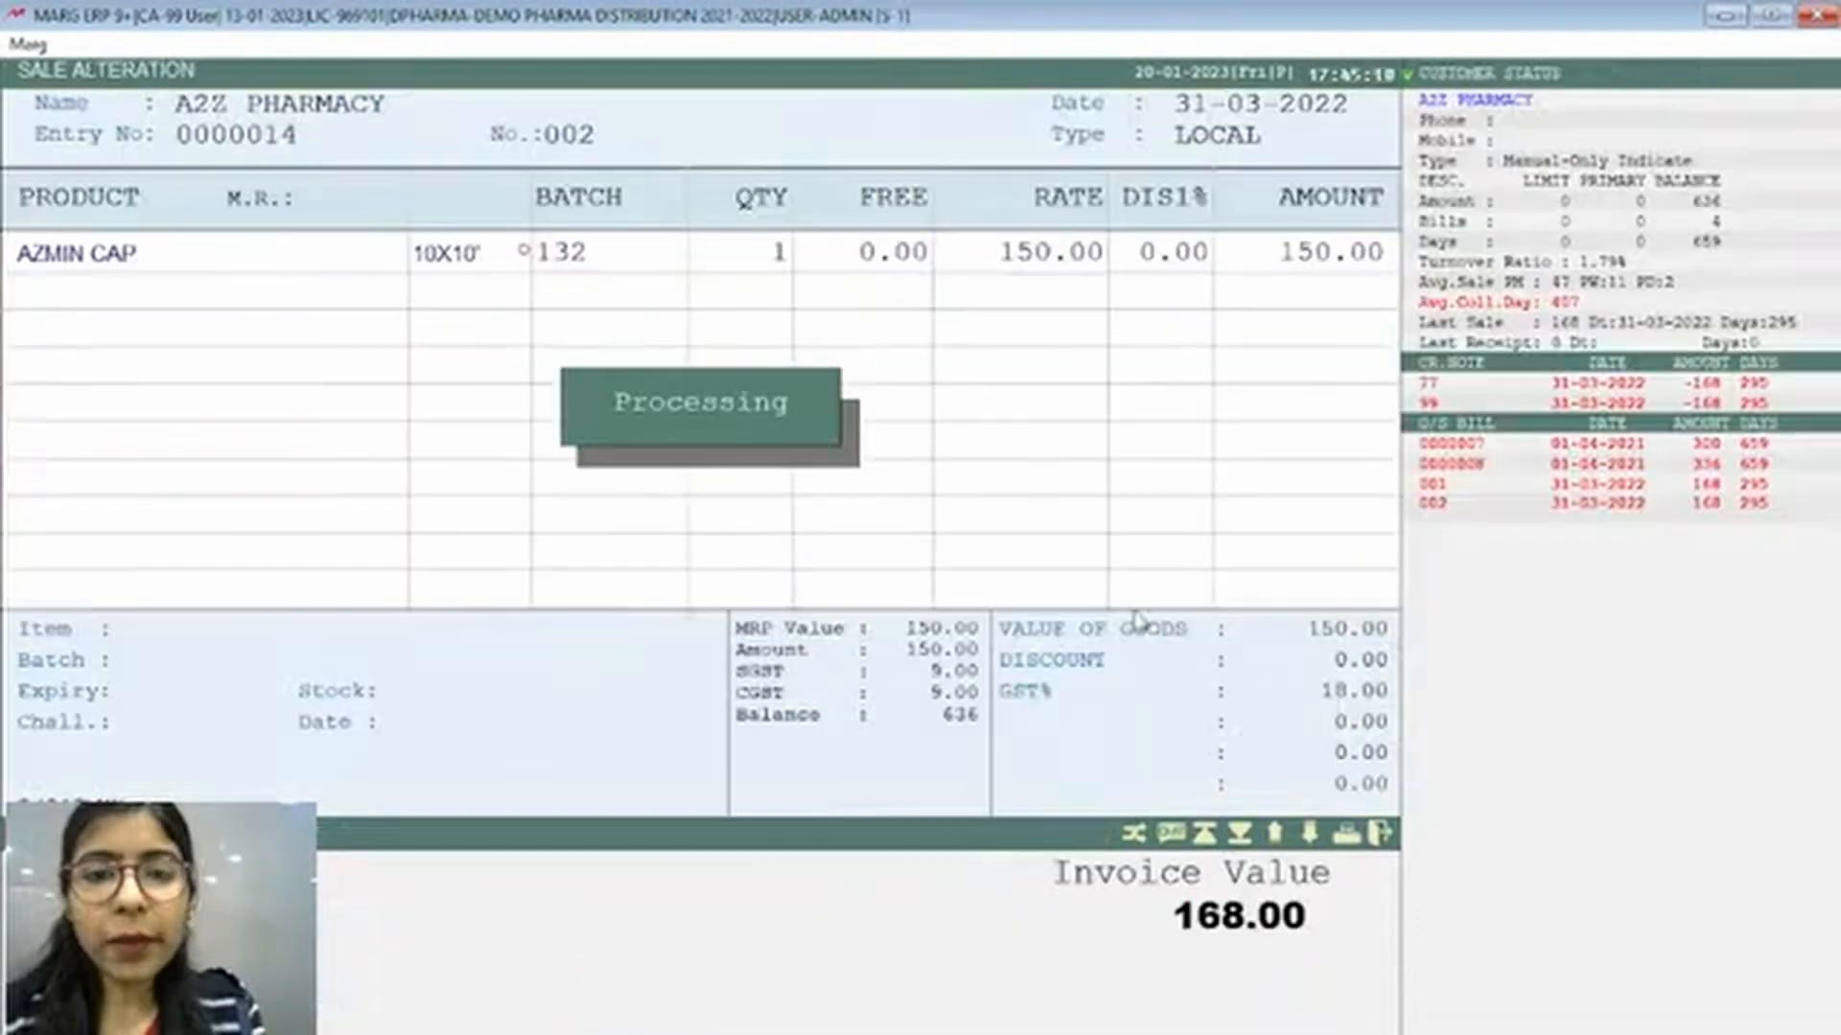
key(Return)
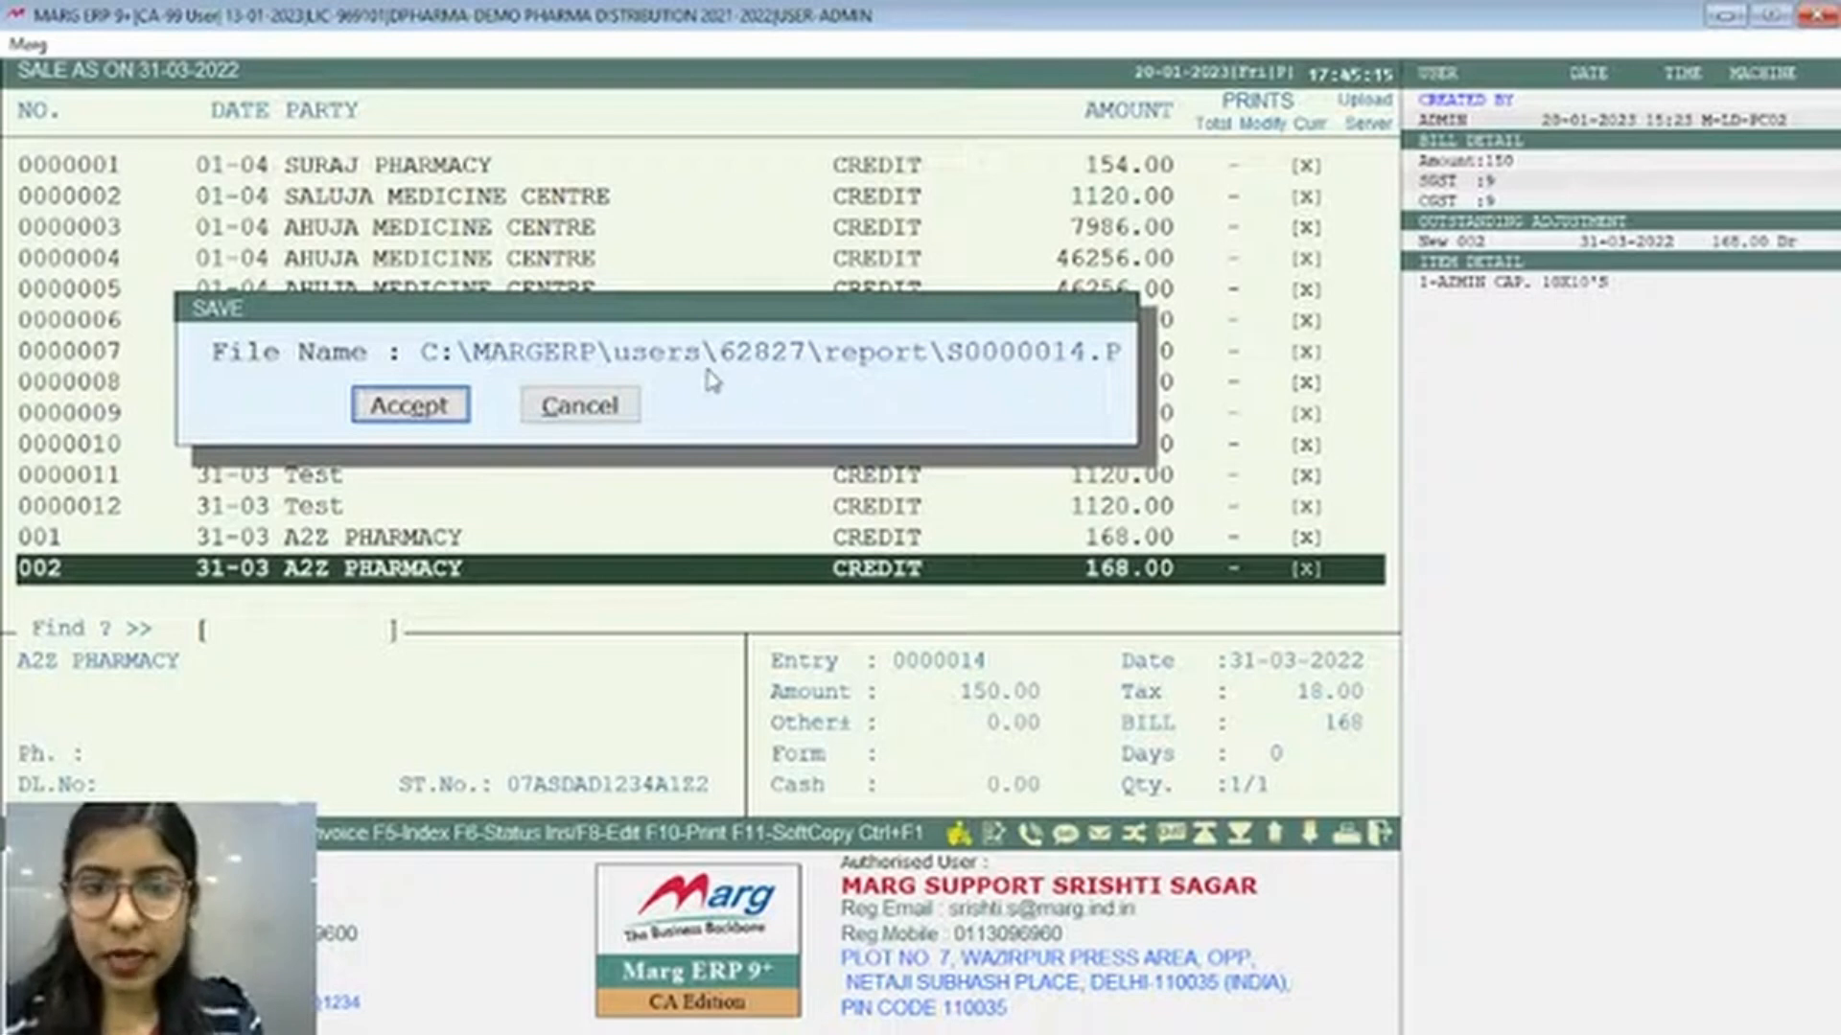
key(Escape)
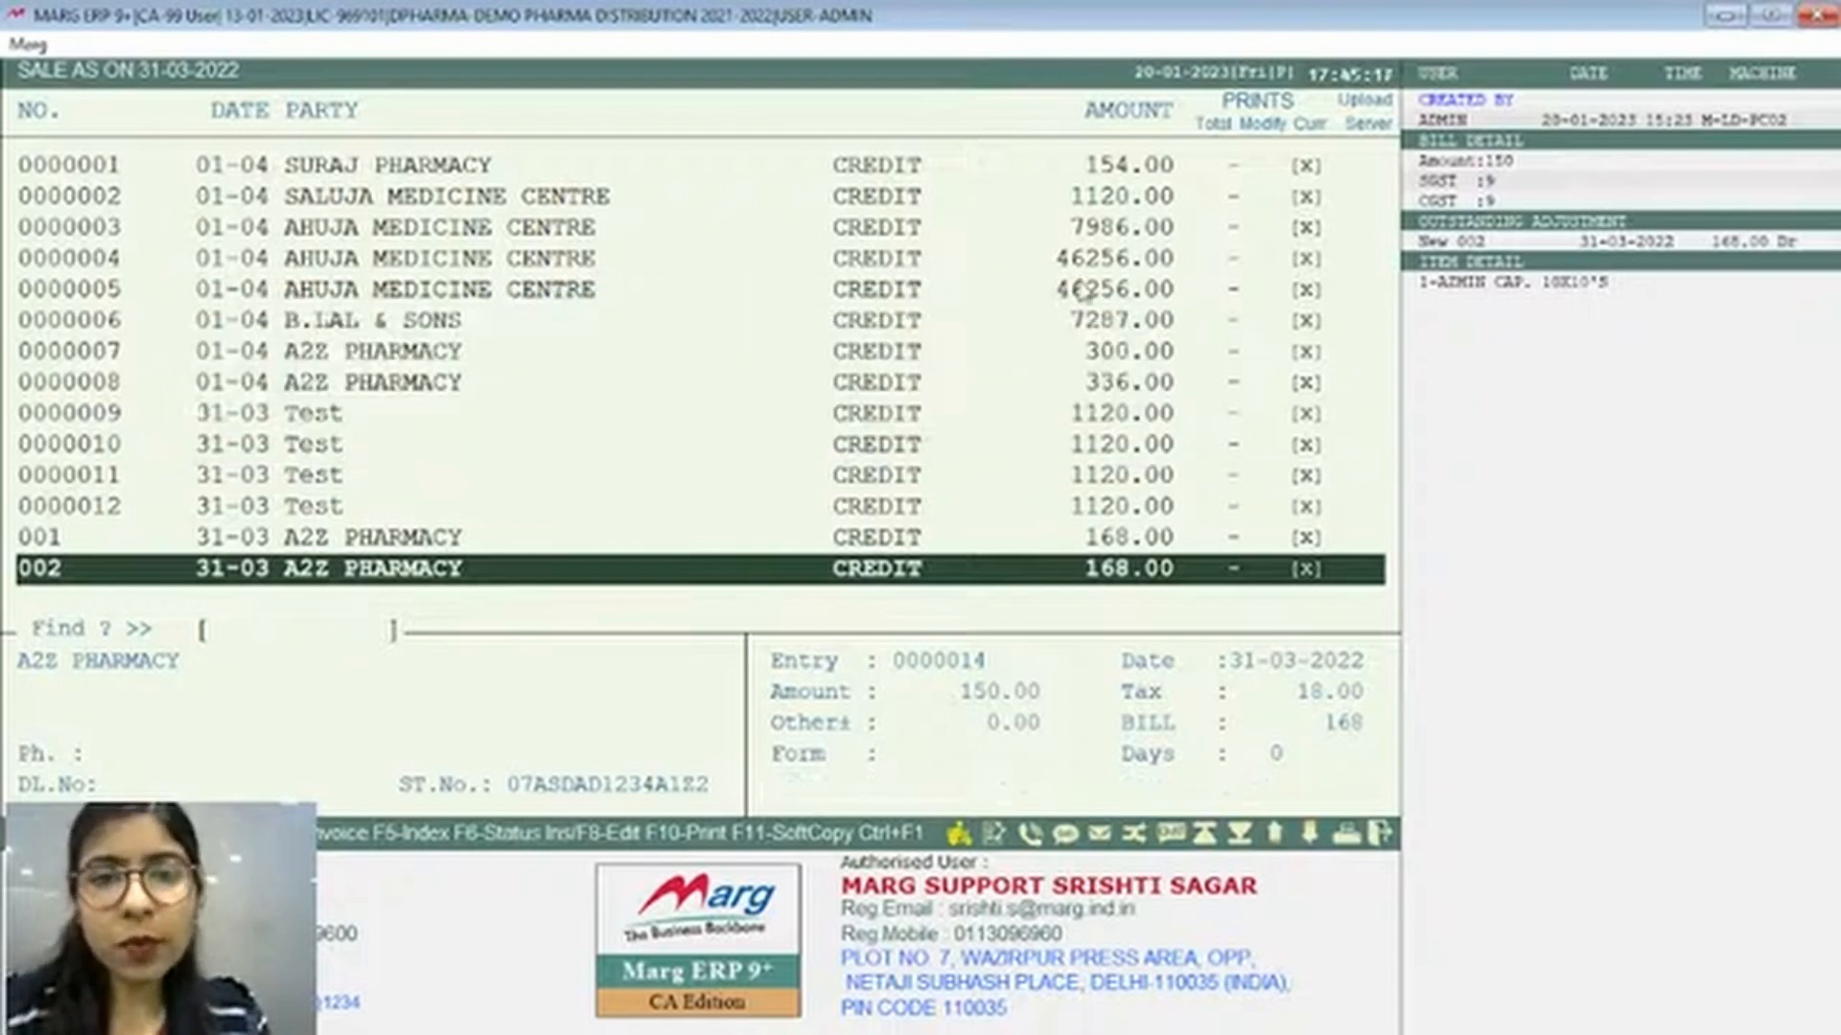
Browse through the entries of the sale bill list
key(Down)
key(Down)
key(Down)
key(Down)
key(Down)
key(Down)
key(Down)
key(Down)
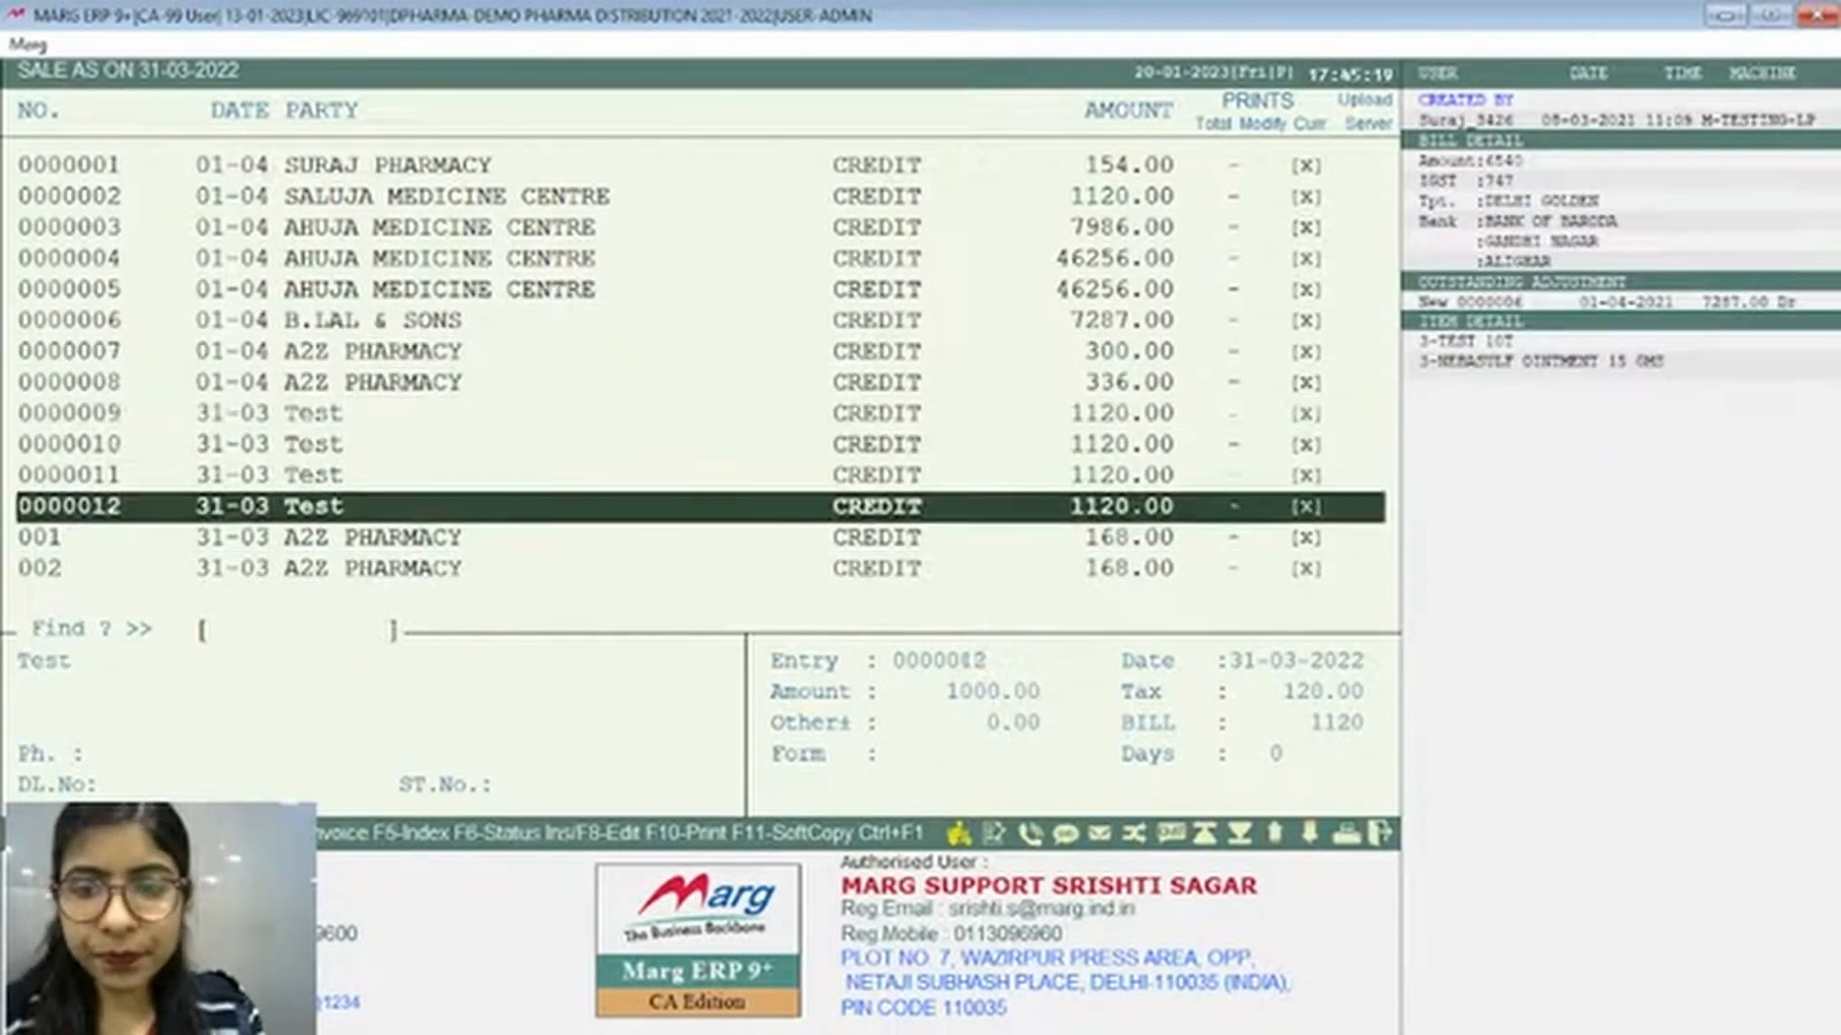
Copy the folder path of the desktop's Export folder, close the folder, and switch back to Marg ERP
click(1725, 16)
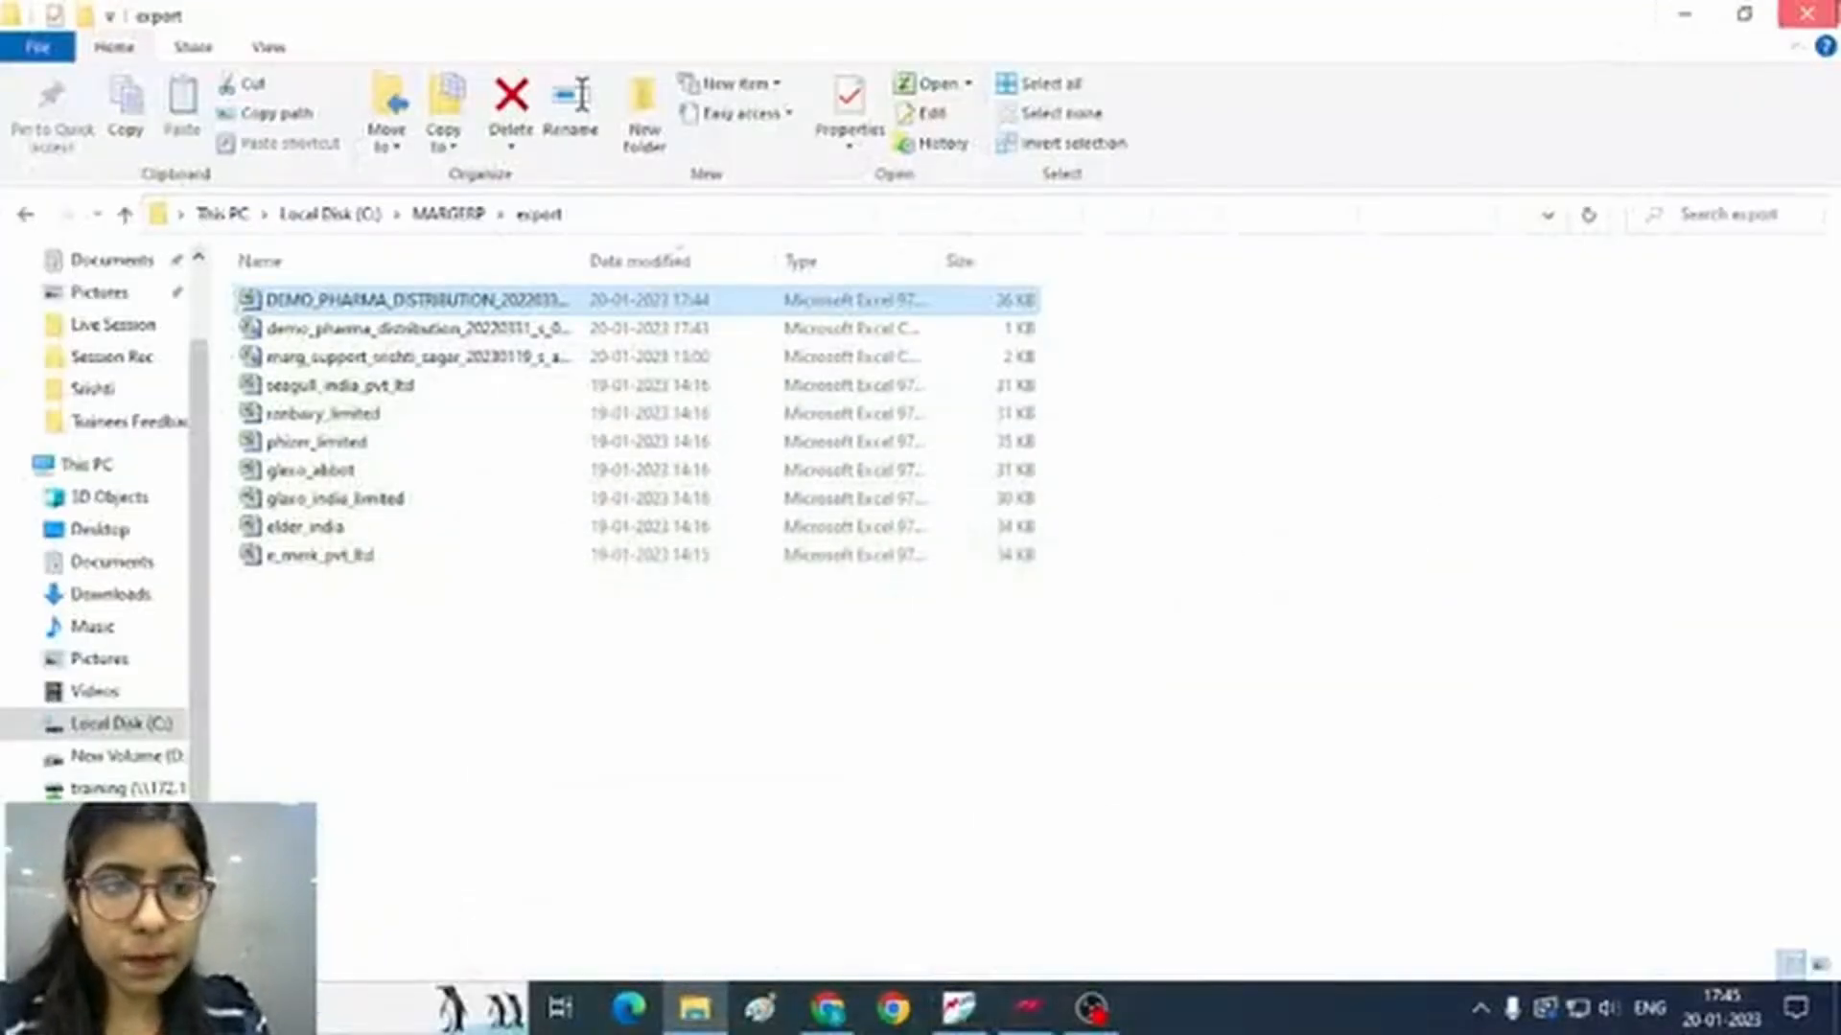
click(1684, 16)
double_click(1182, 793)
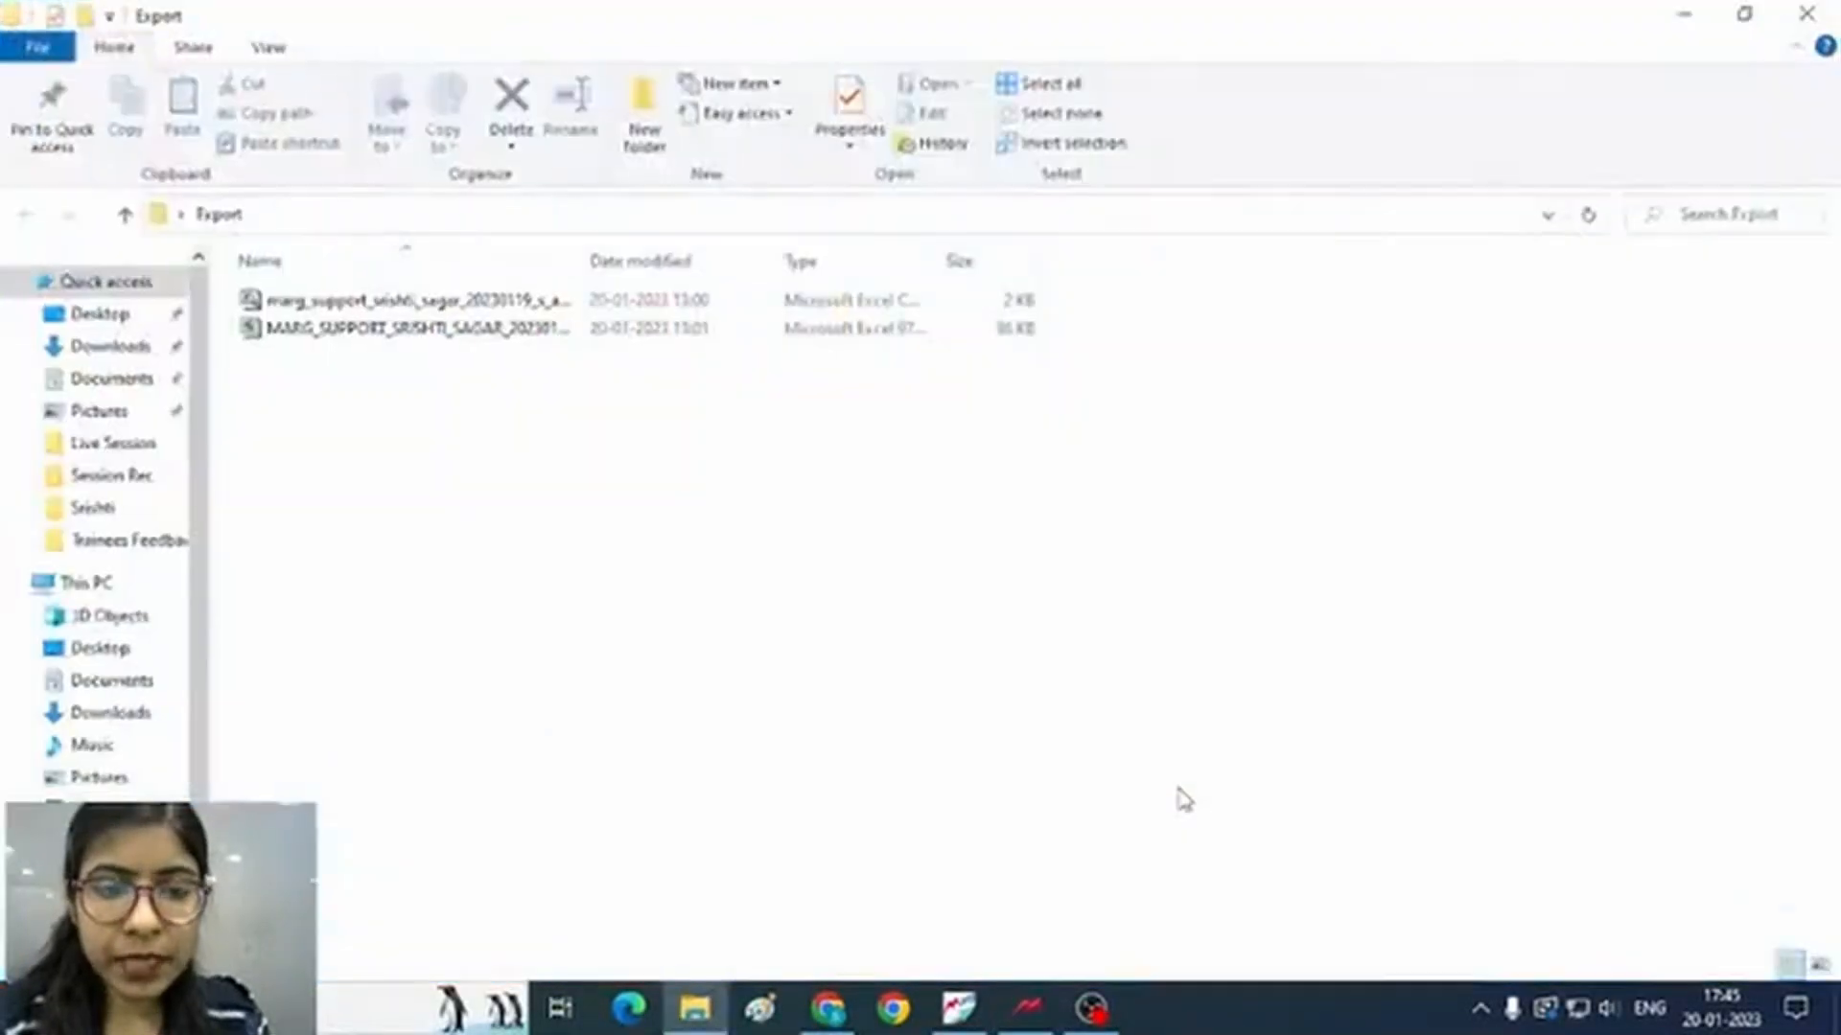
click(320, 215)
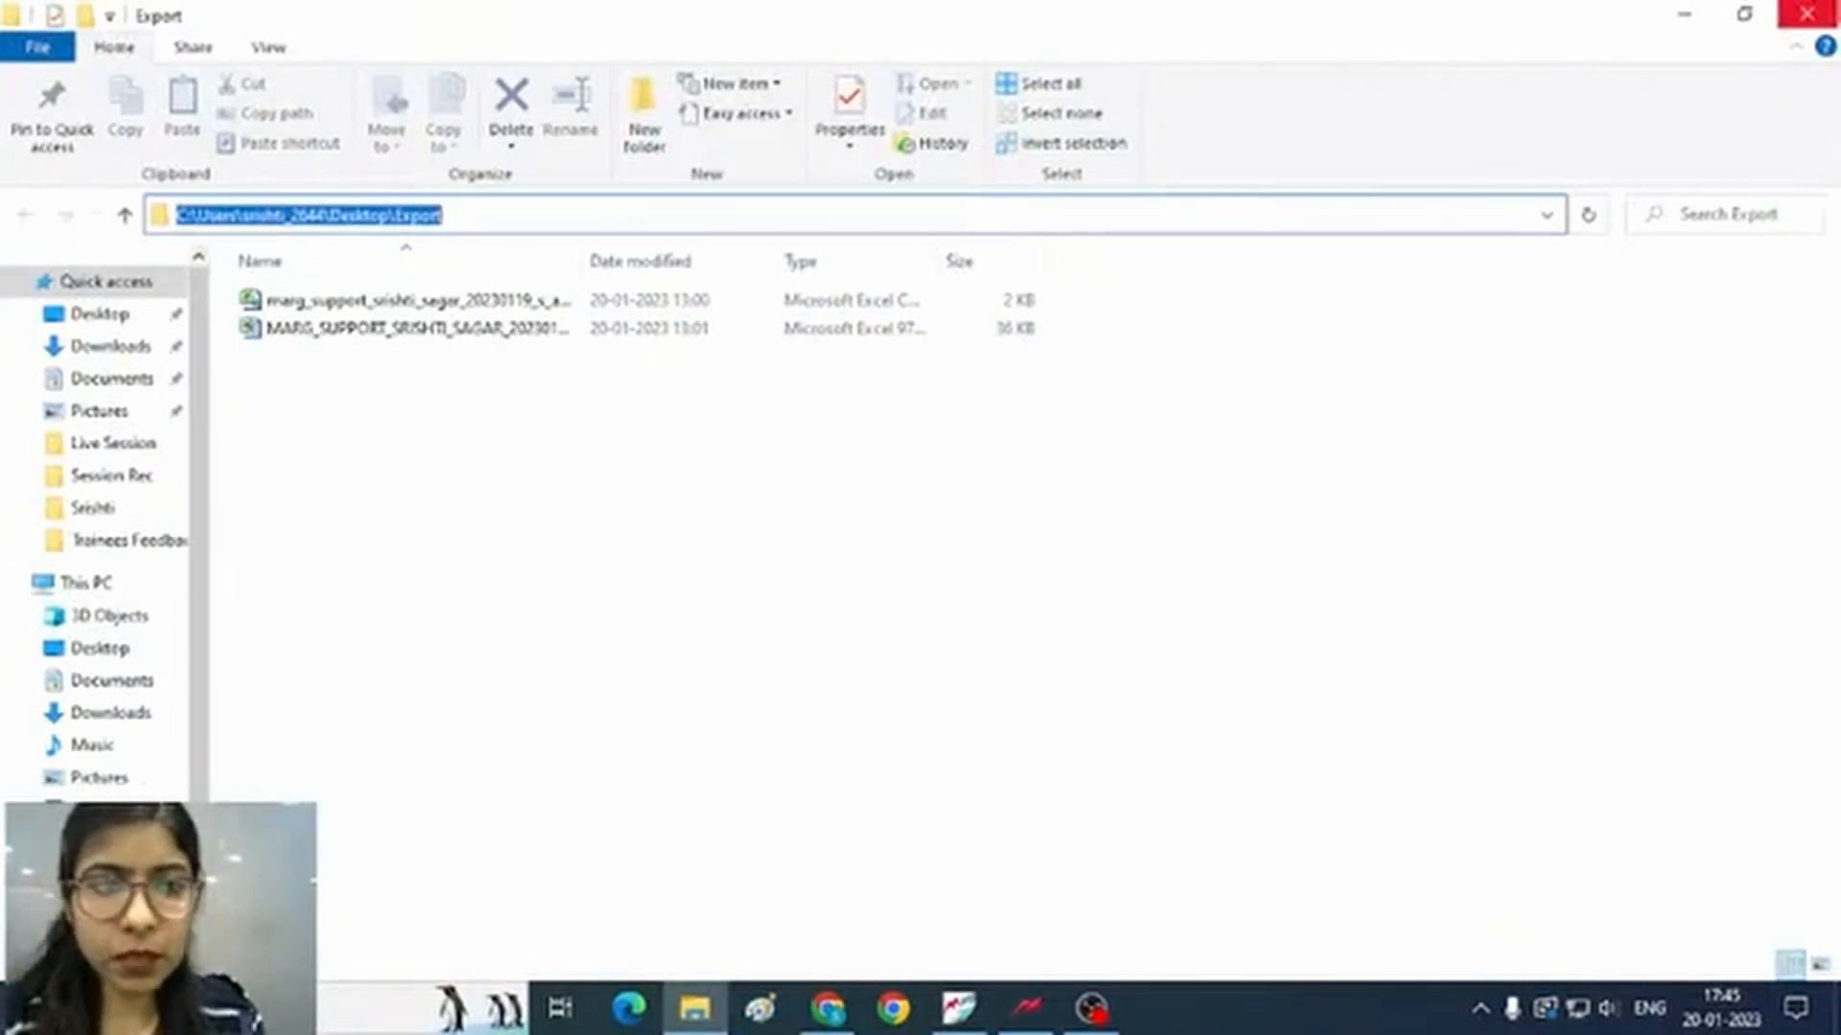
click(1807, 13)
click(958, 1008)
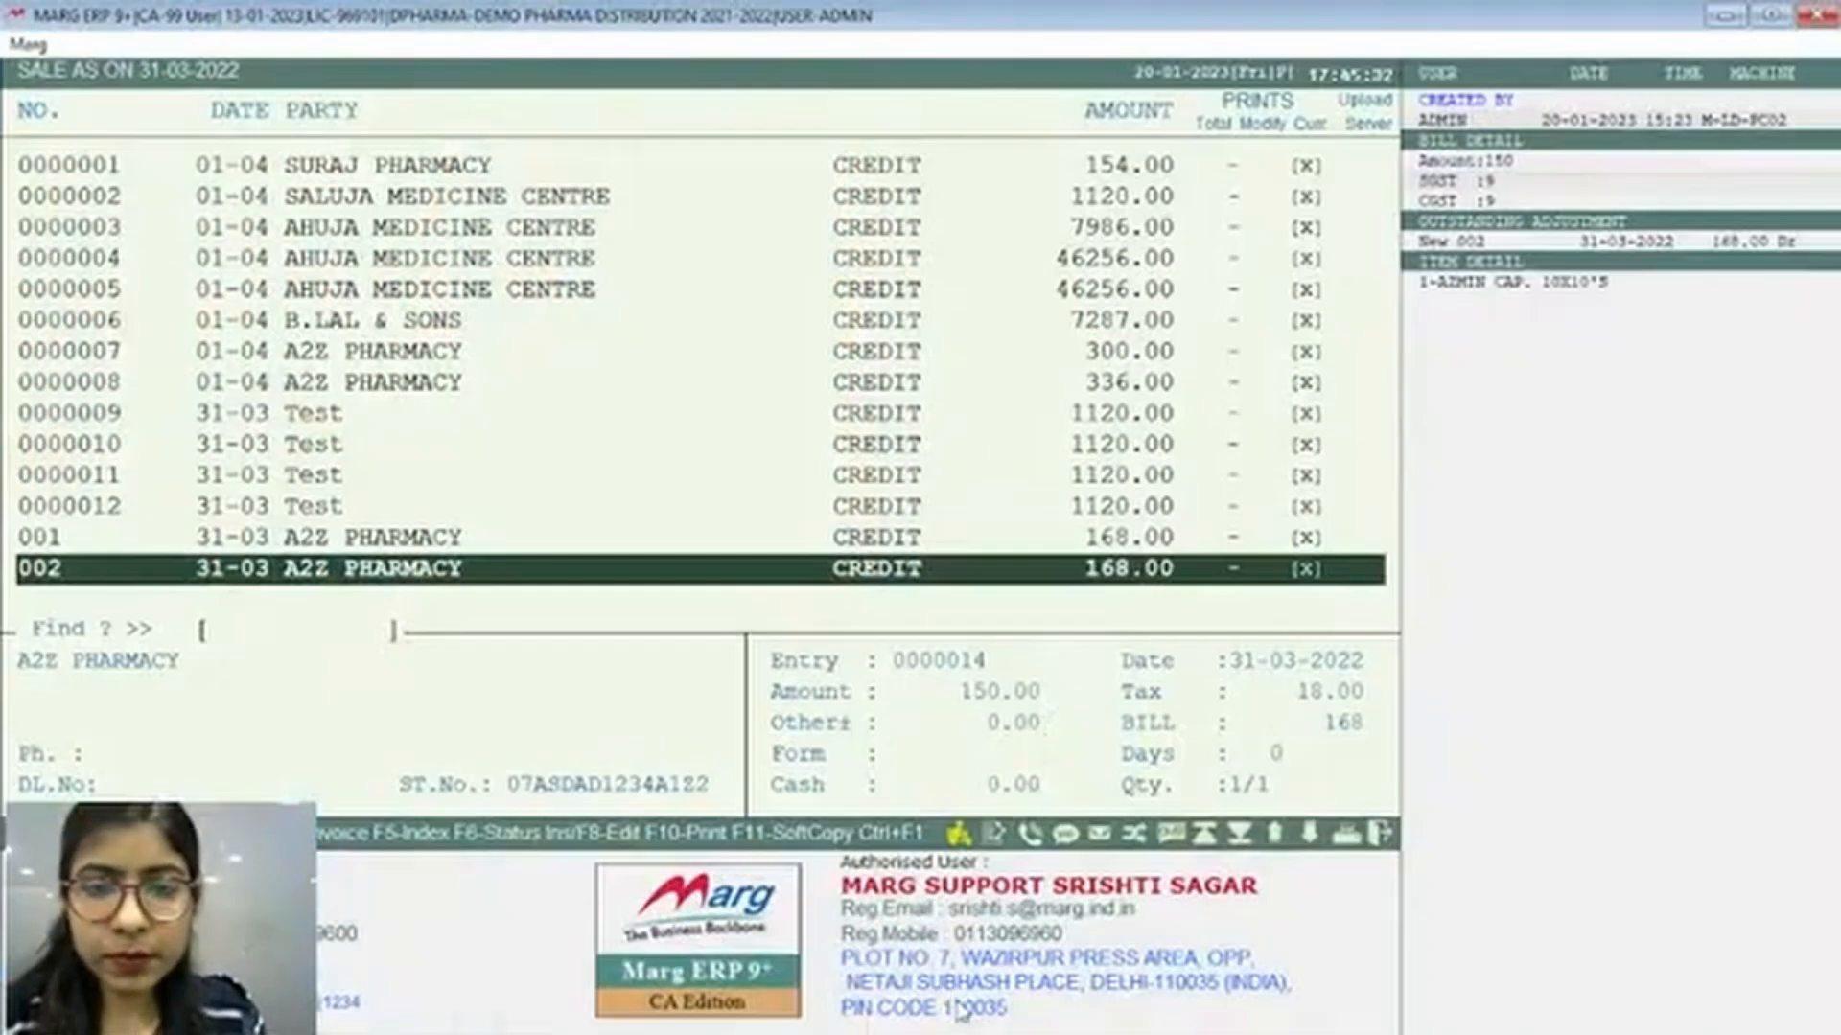
Save A2Z PHARMACY bill 002 with Save Bill Format in PDF, replacing the file name's folder with the desktop Export folder
key(F11)
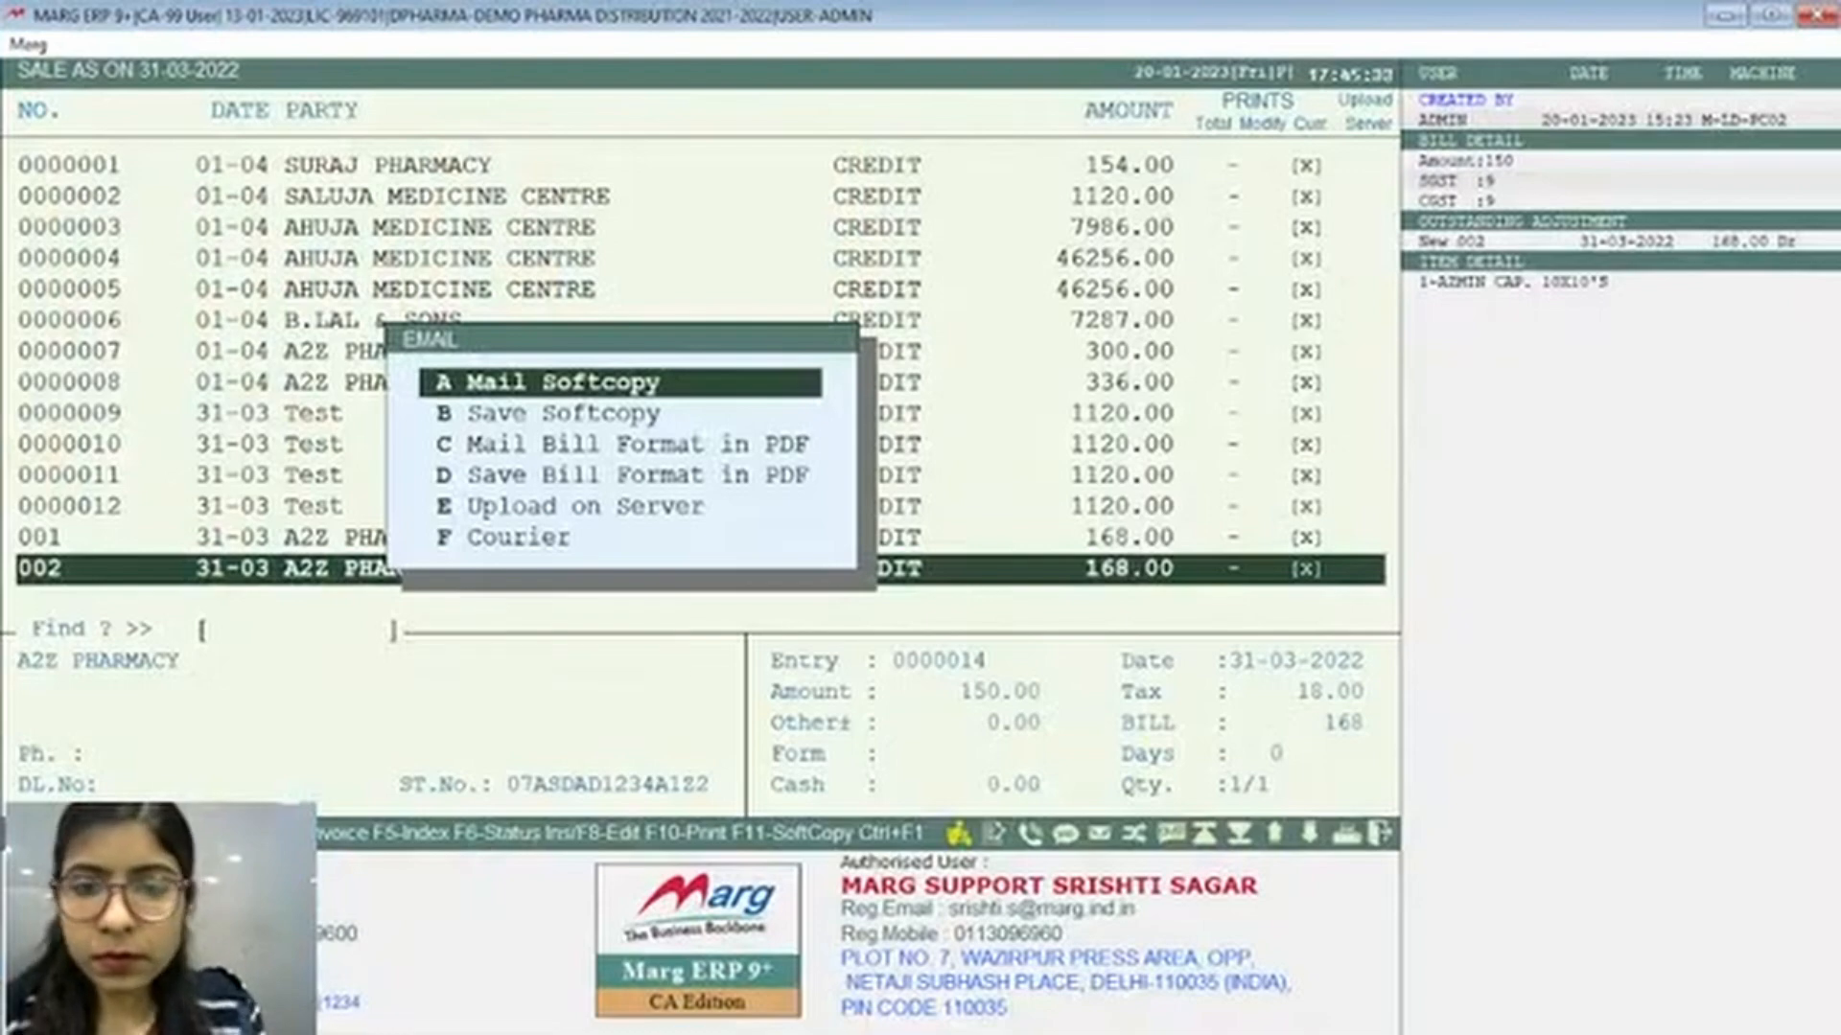
key(Down)
key(Down)
key(Down)
key(Return)
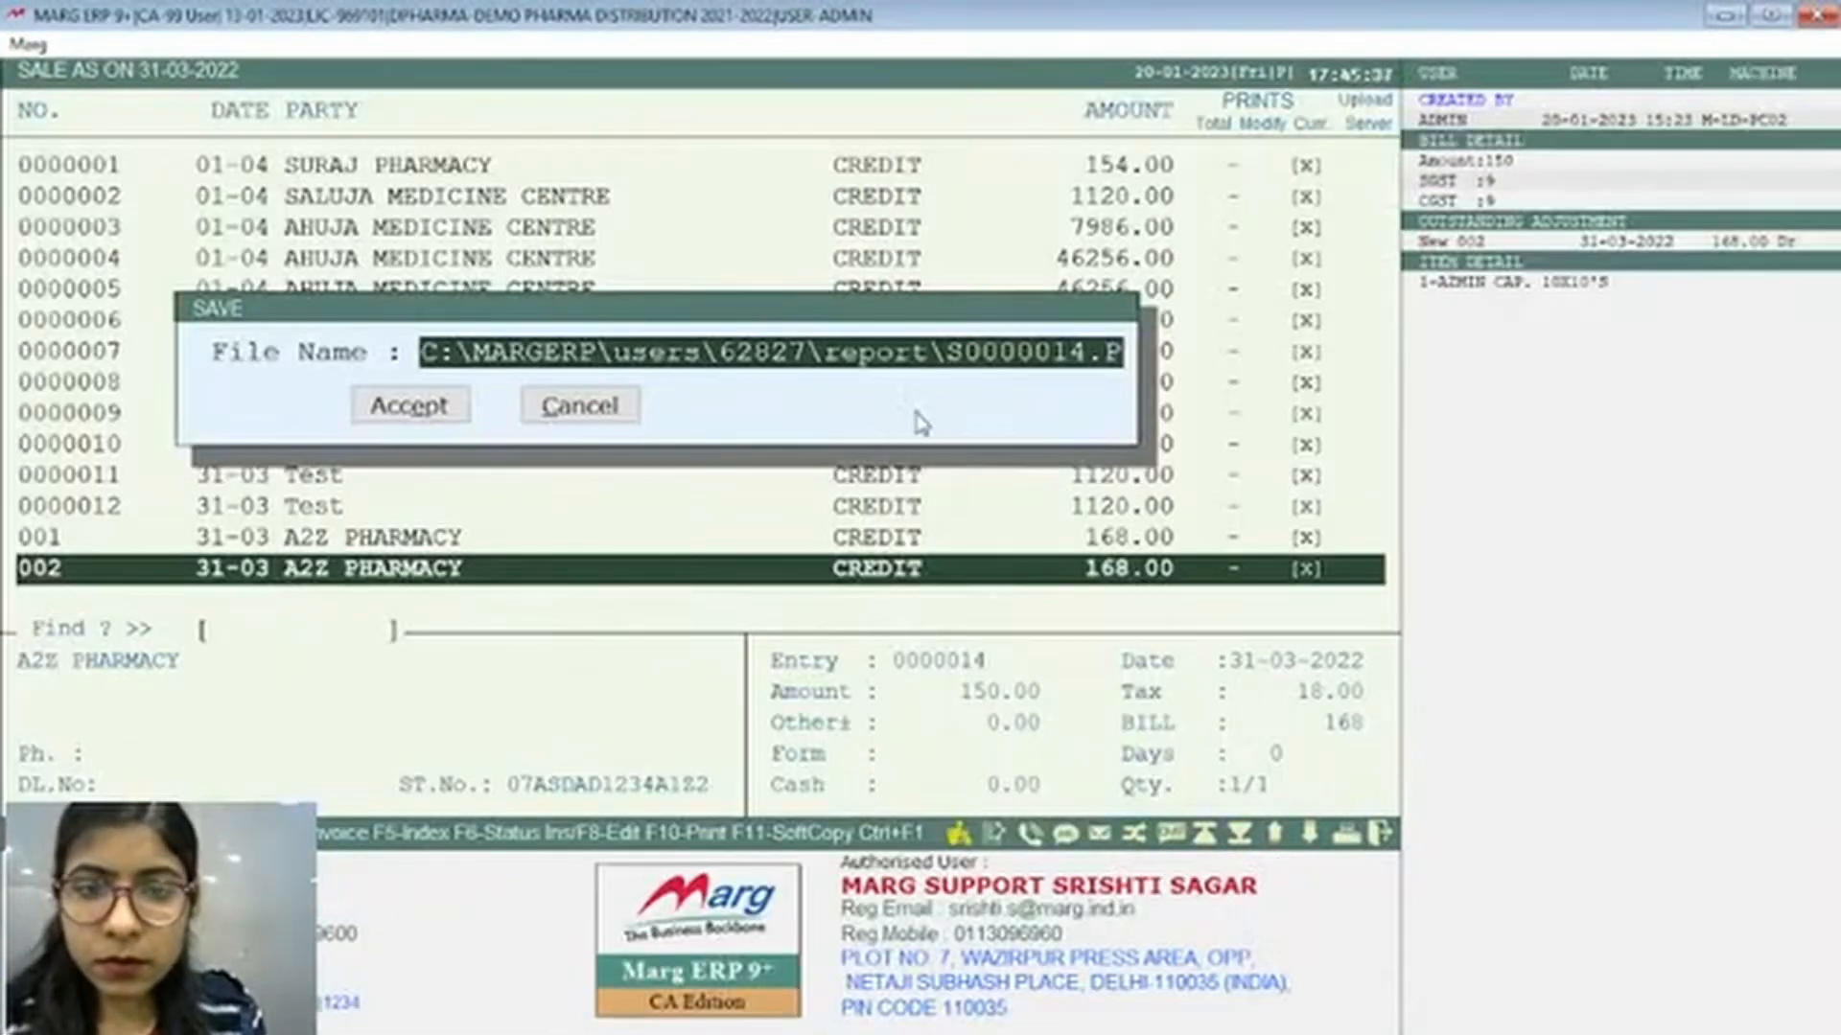
drag(926, 352, 422, 352)
text(C:\Users\srishti_2644\Desktop\Export)
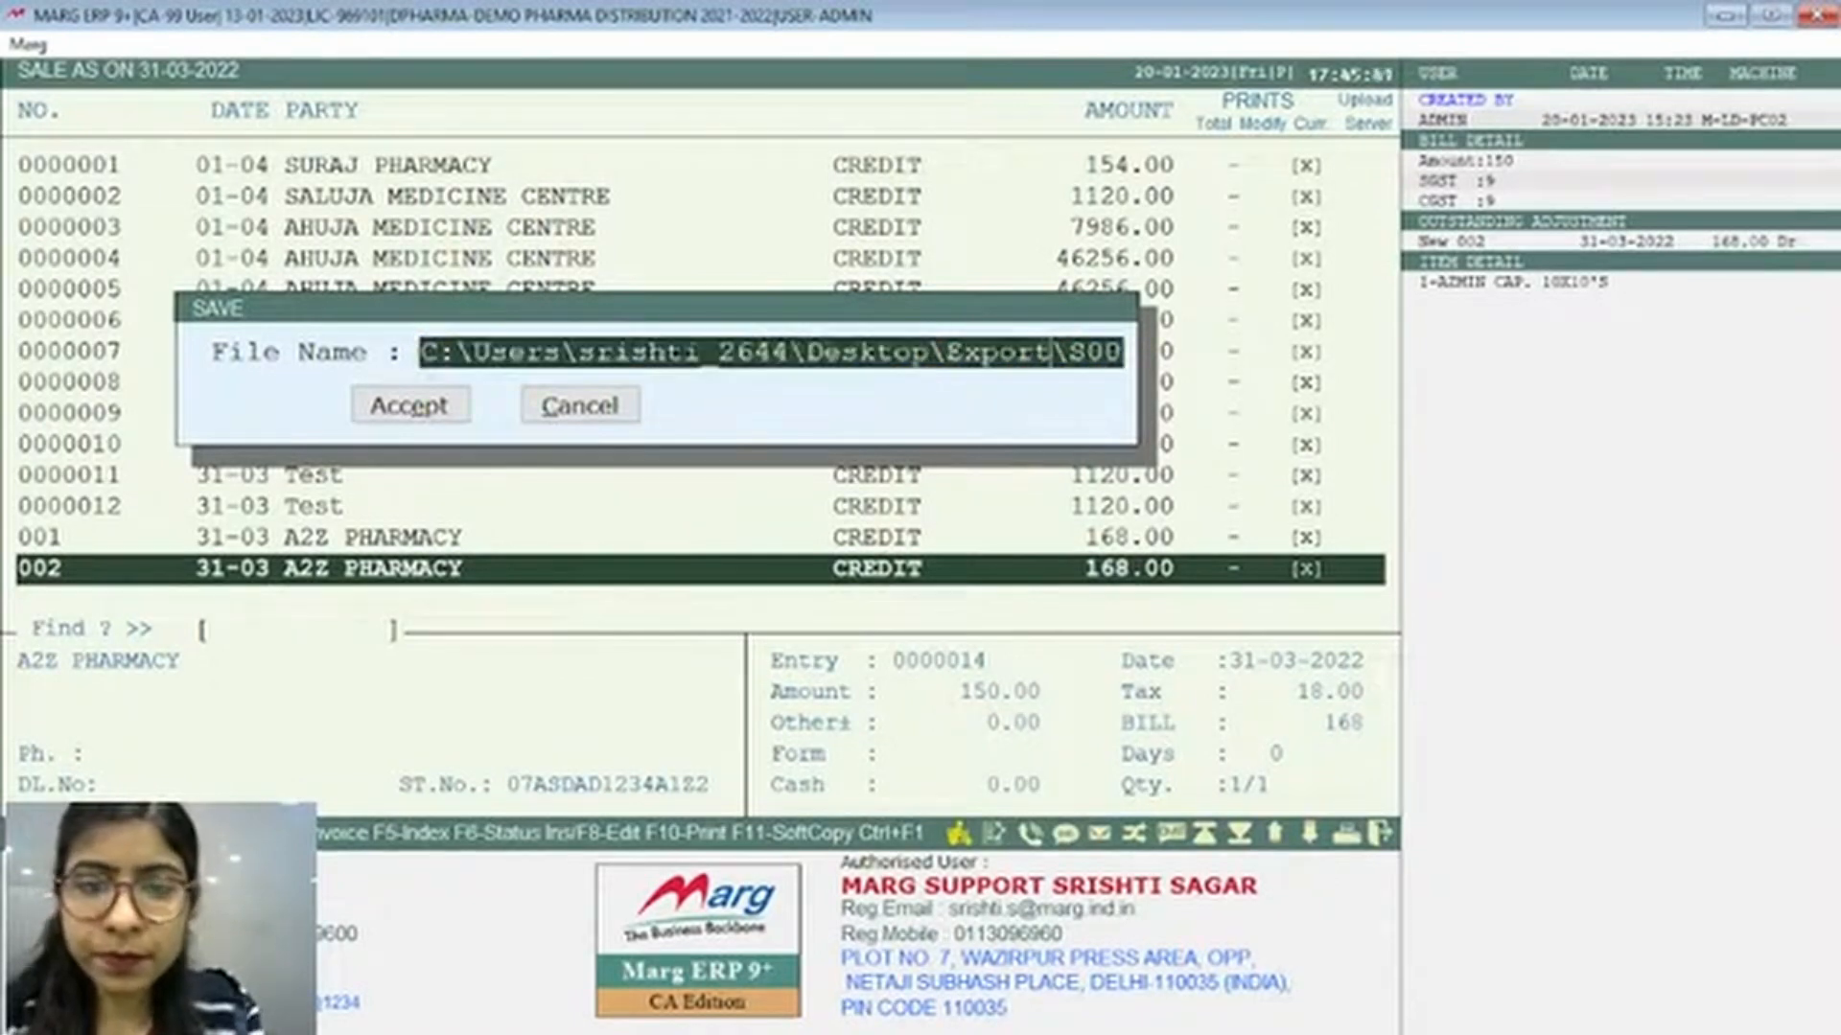
click(423, 422)
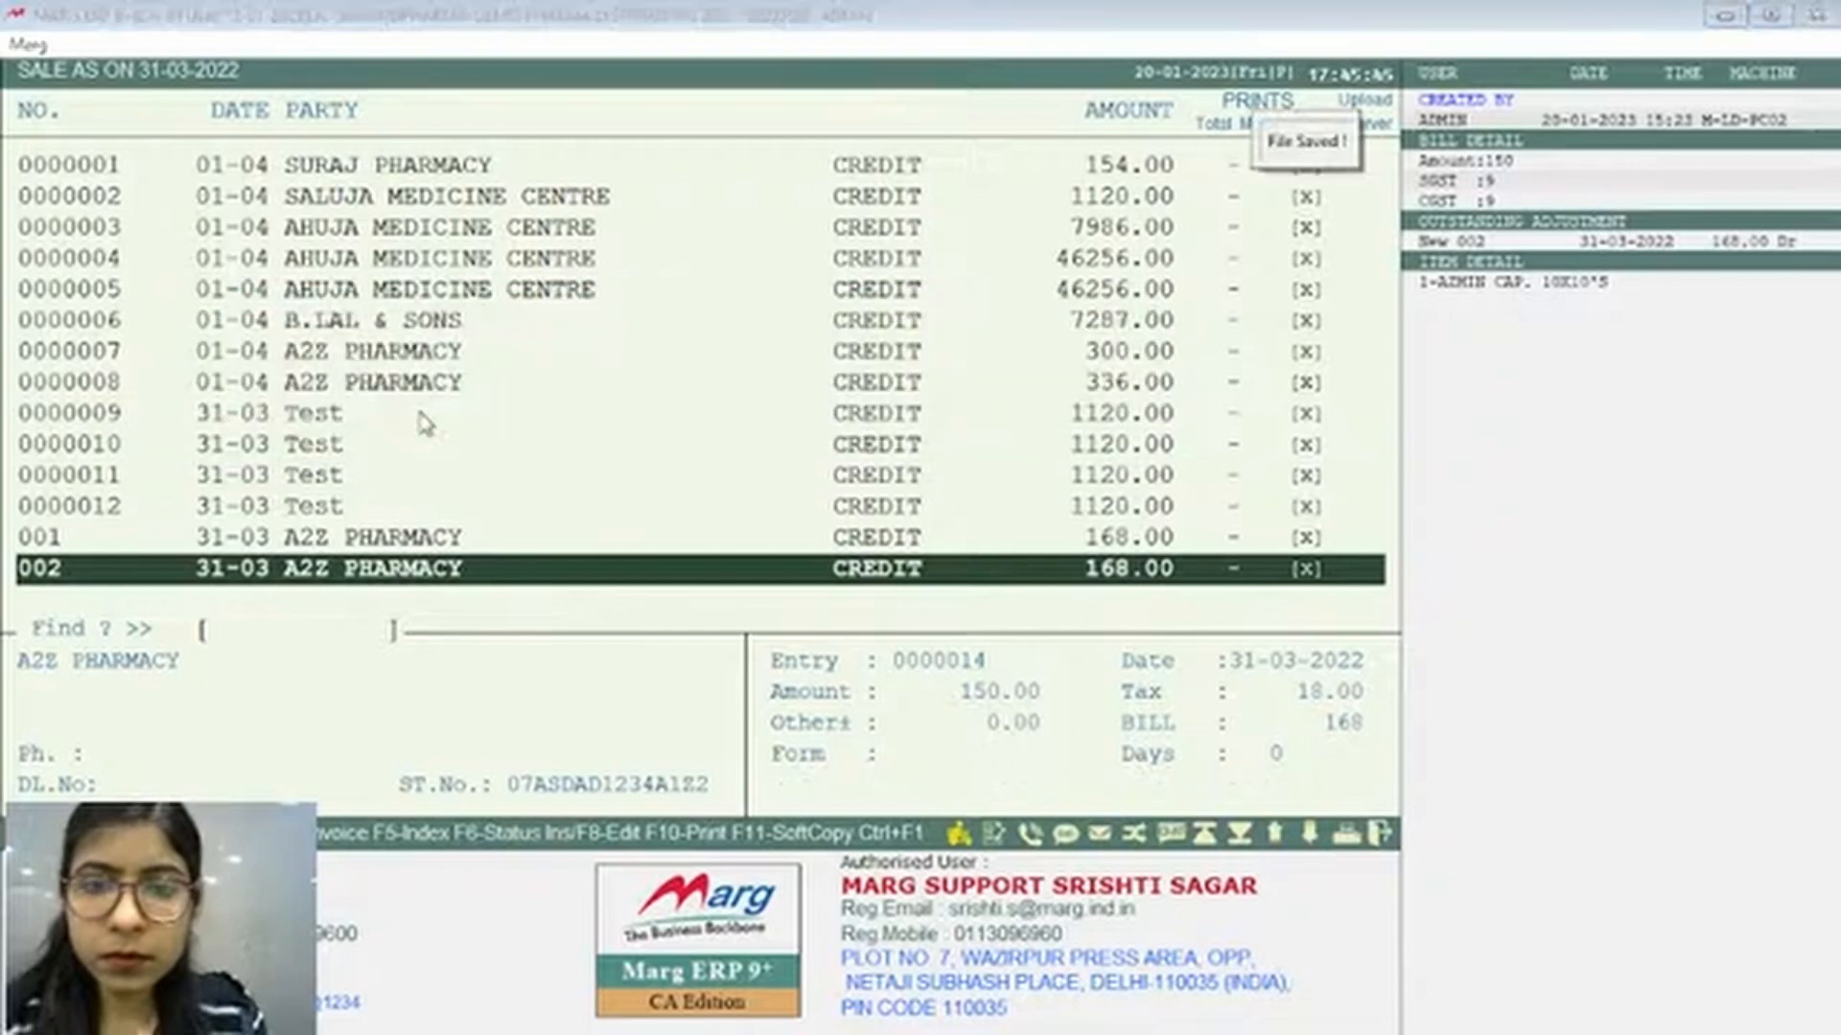
Switch to the desktop's Export folder and open the s0000014 PDF in Adobe Reader
click(1725, 15)
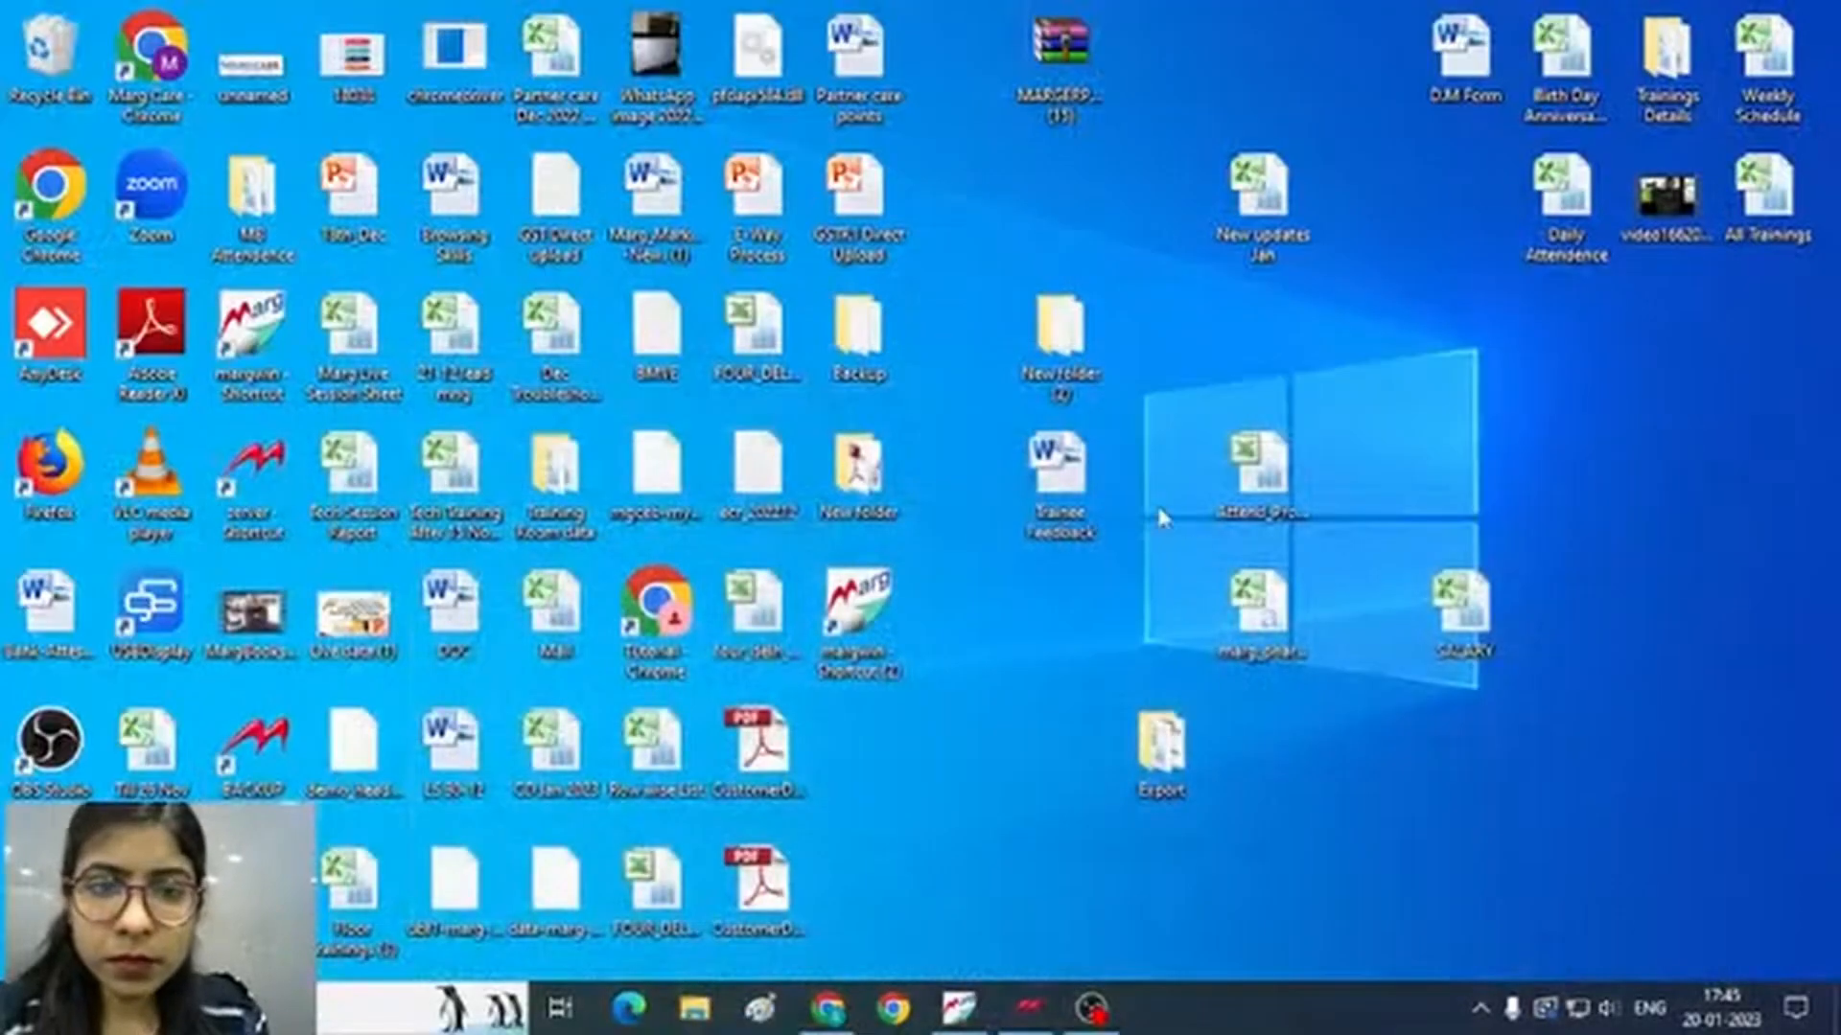
double_click(1159, 786)
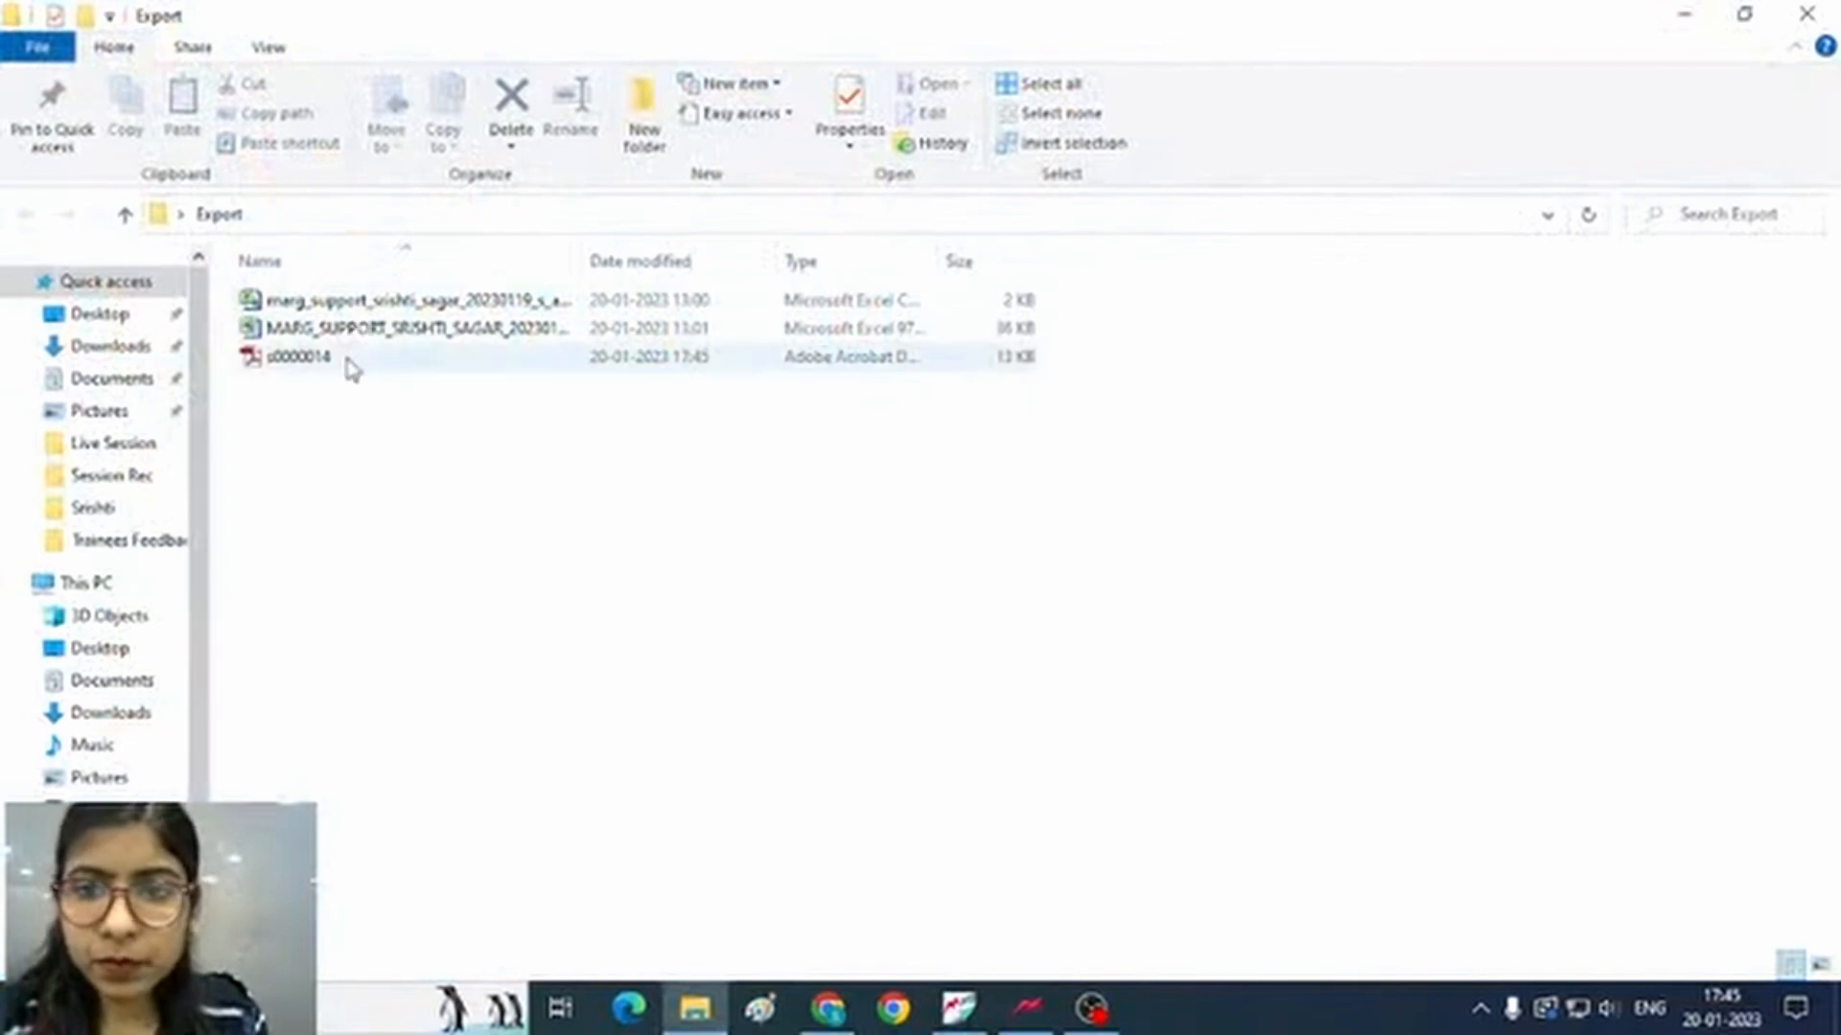
double_click(672, 368)
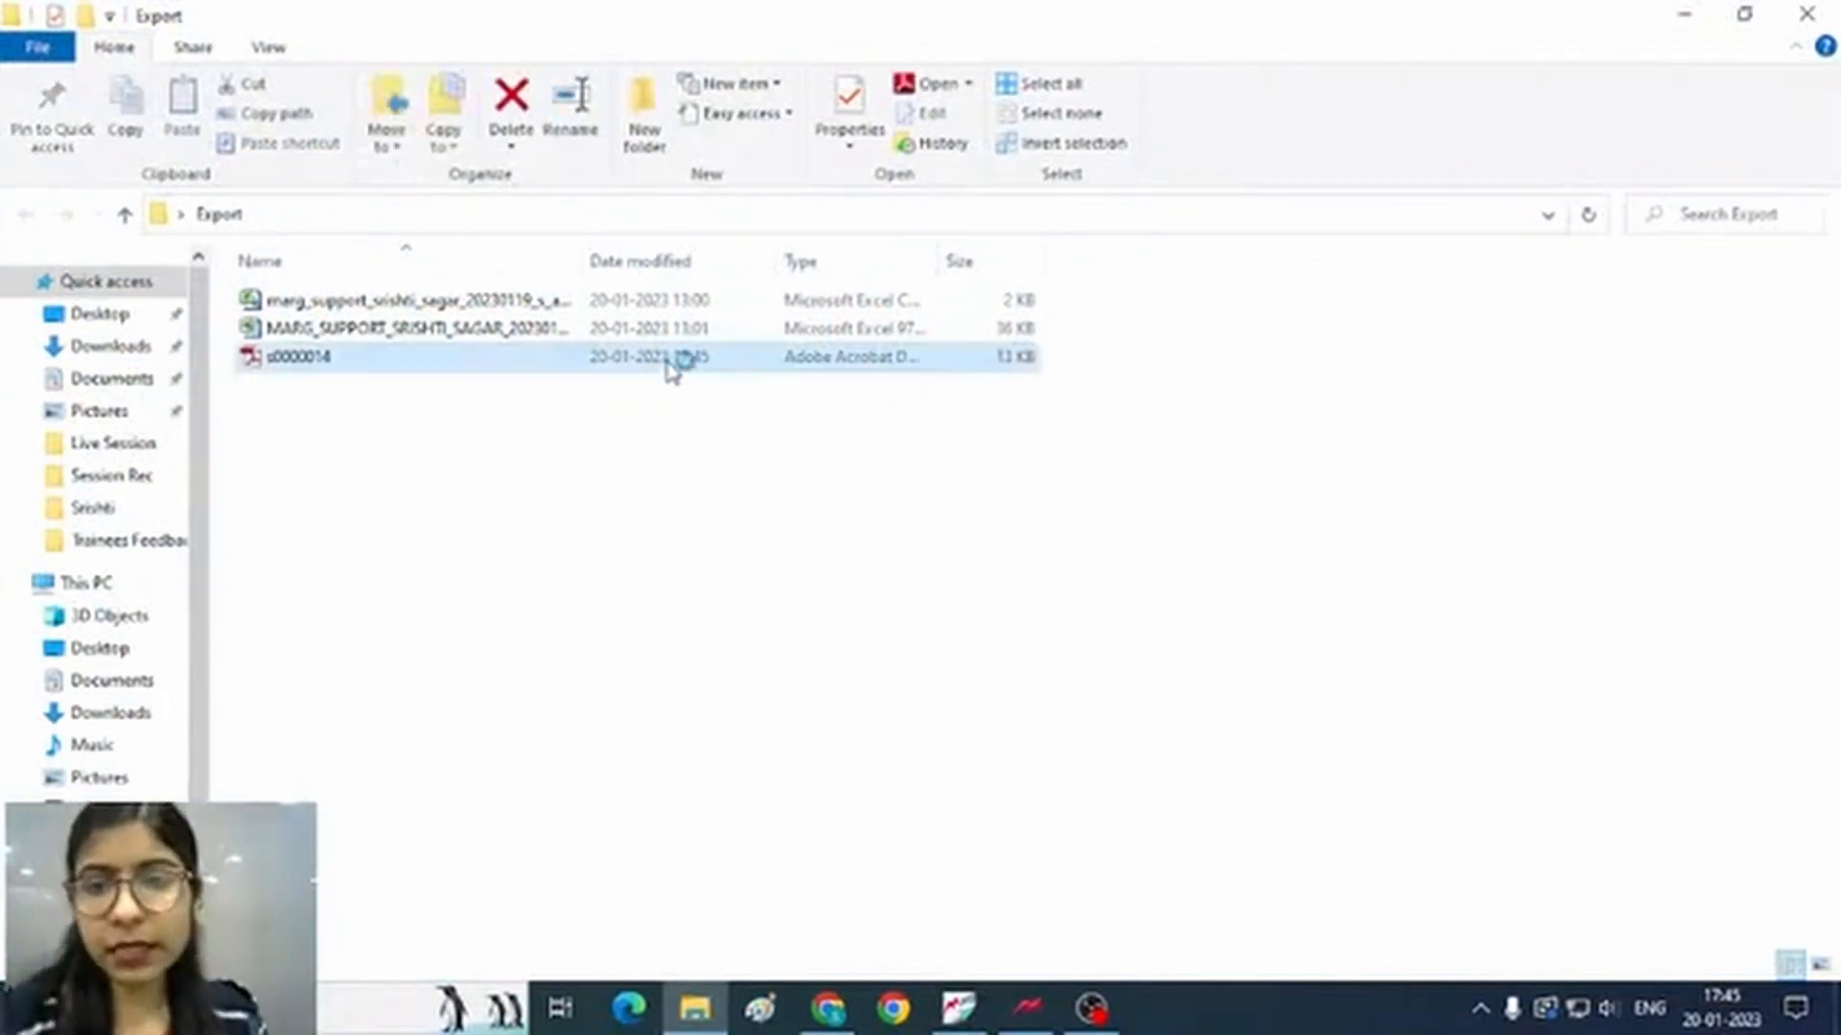
Examine the PDF invoice's header, item row, tax totals and terms, and close the PDF and the Export folder
scroll(942, 562, down, 10)
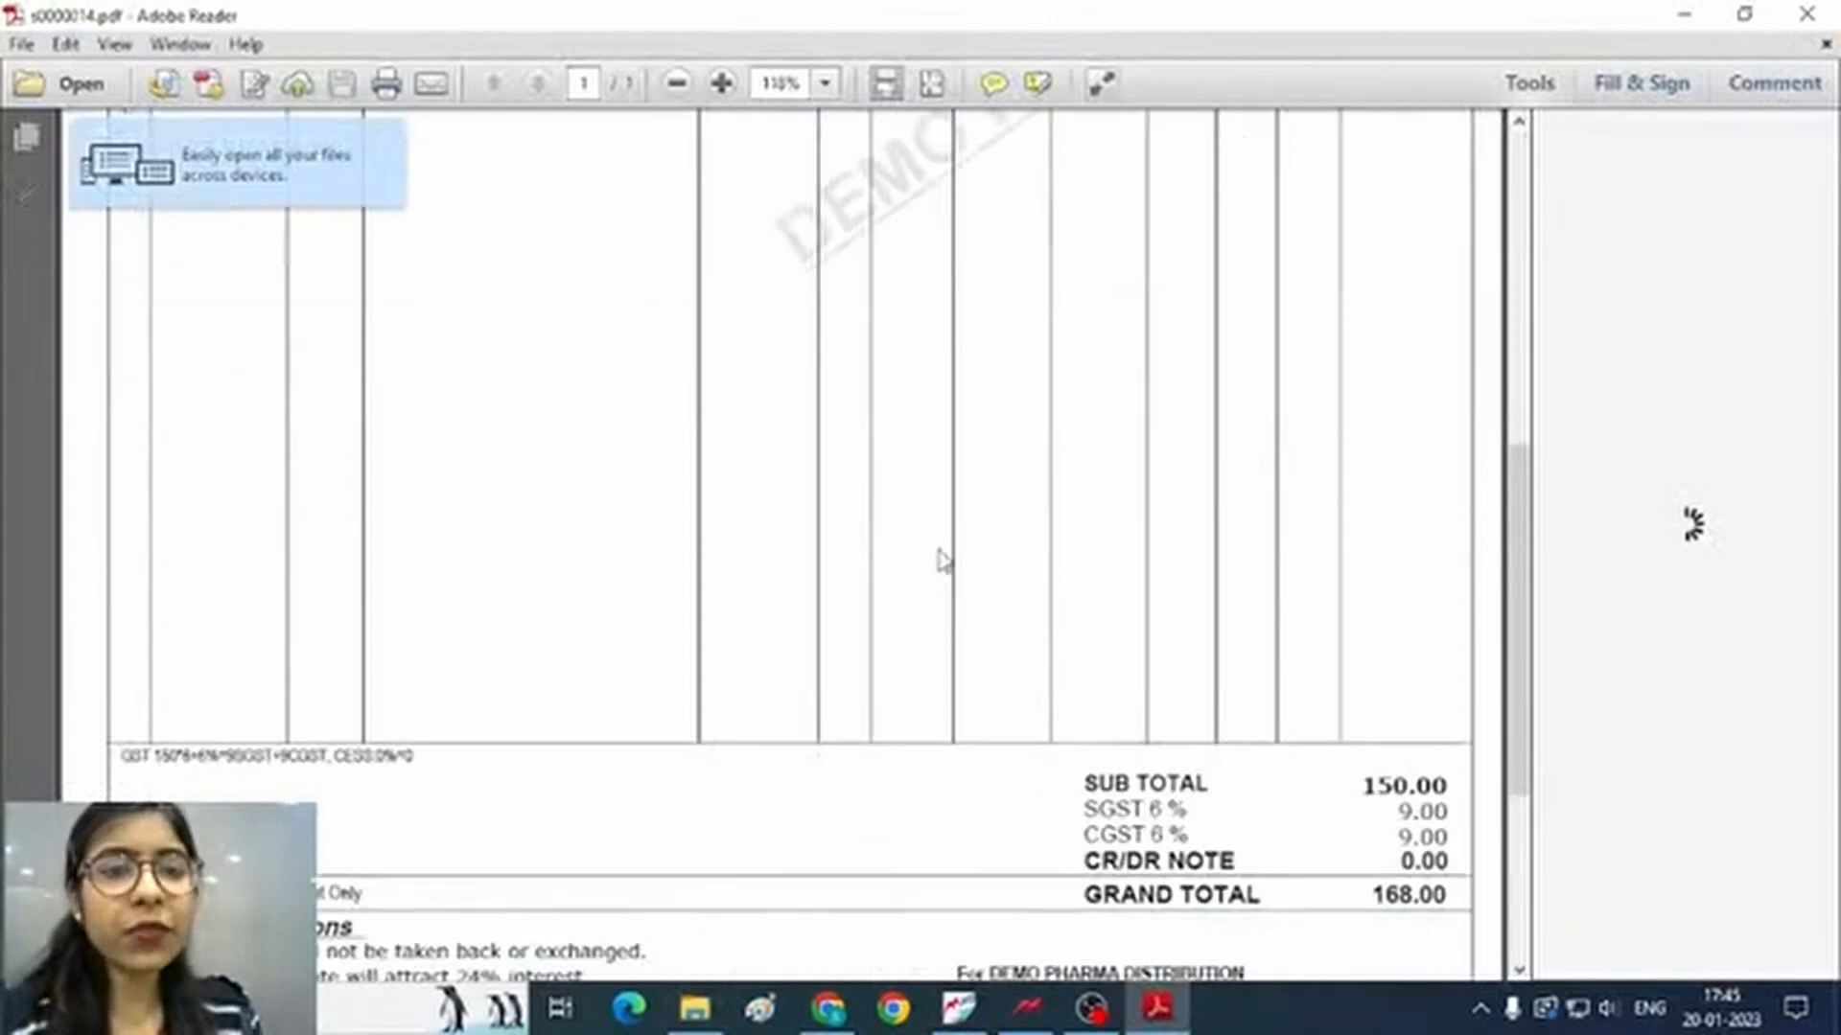
scroll(942, 562, up, 2)
scroll(943, 561, up, 8)
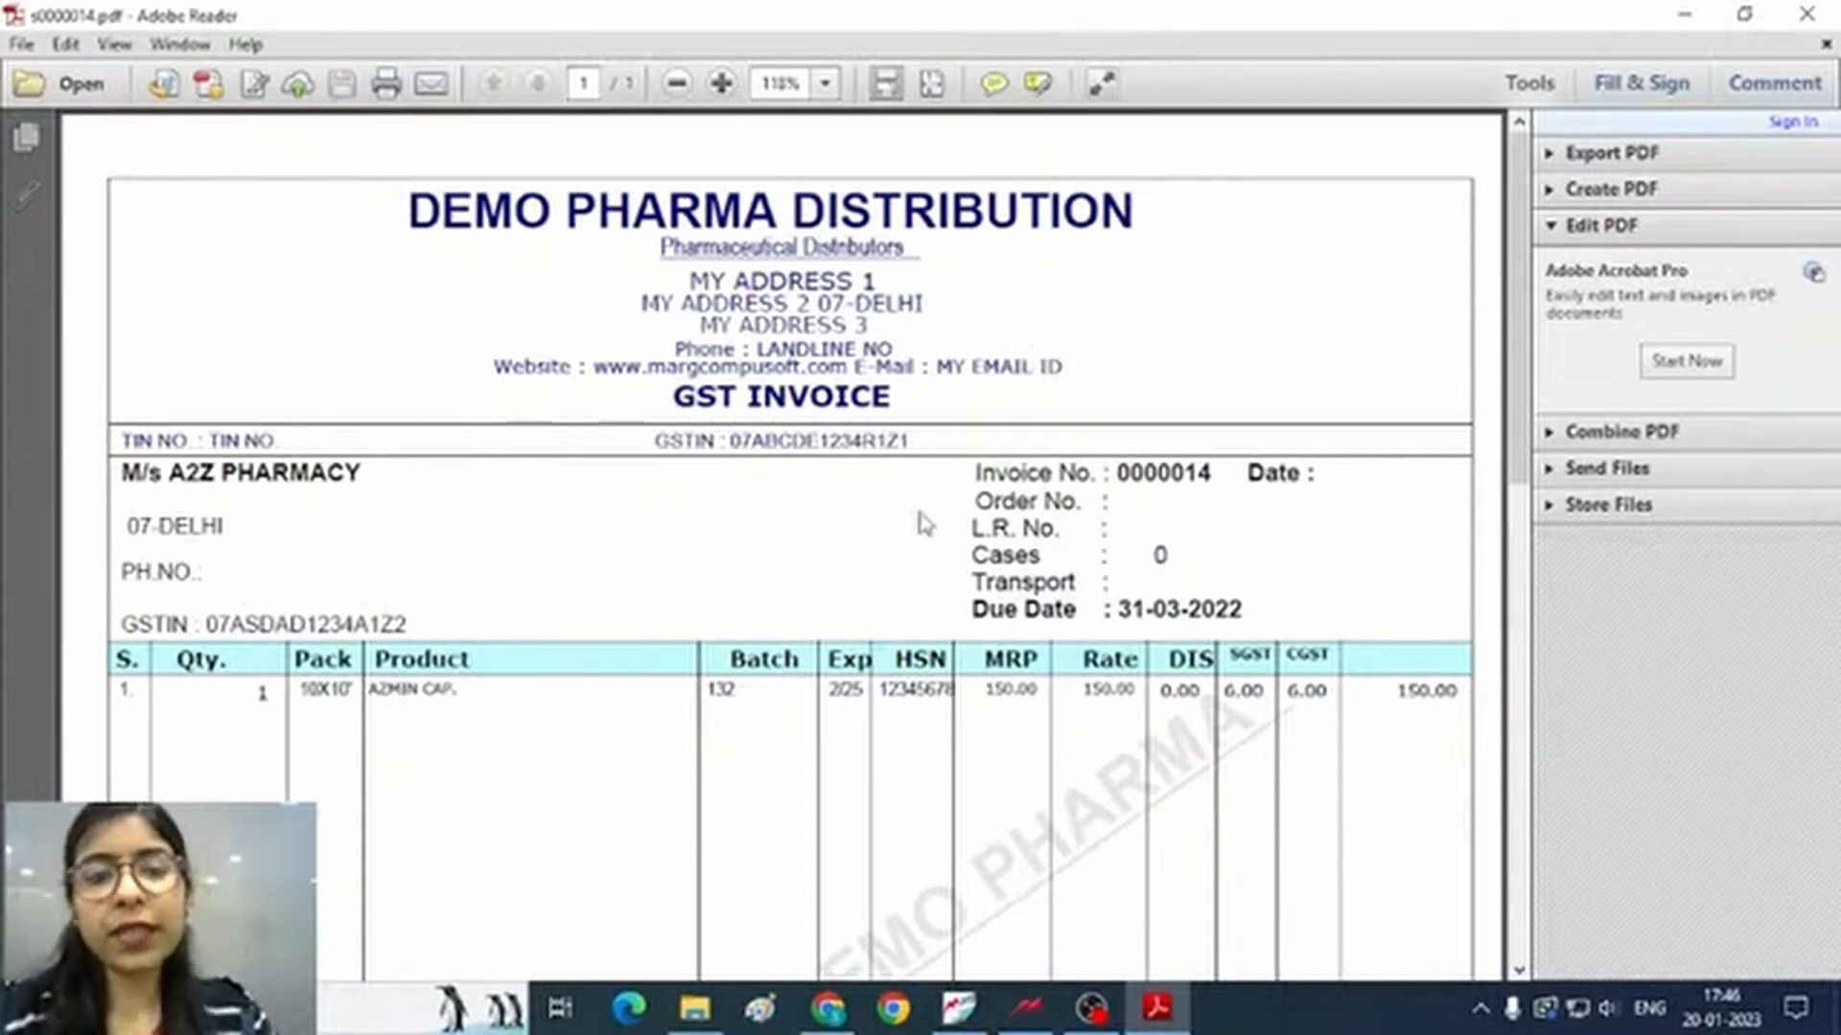
scroll(1160, 590, down, 1)
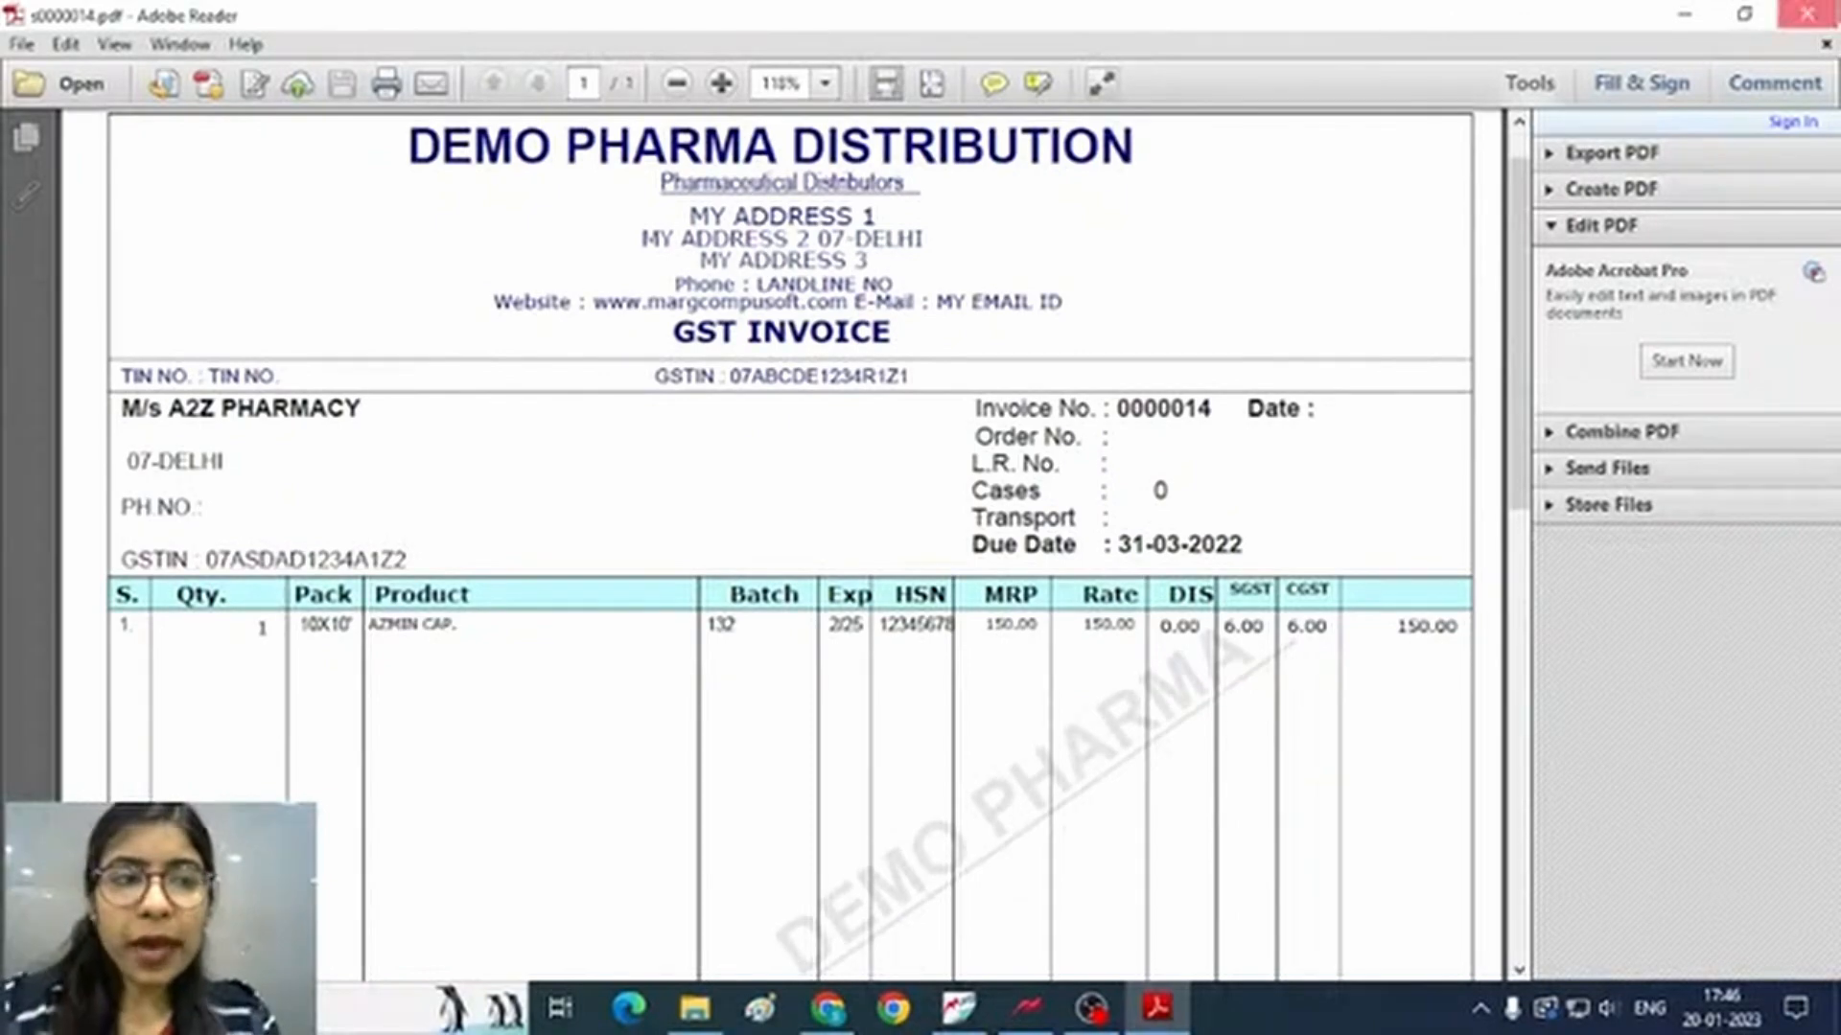
click(1807, 13)
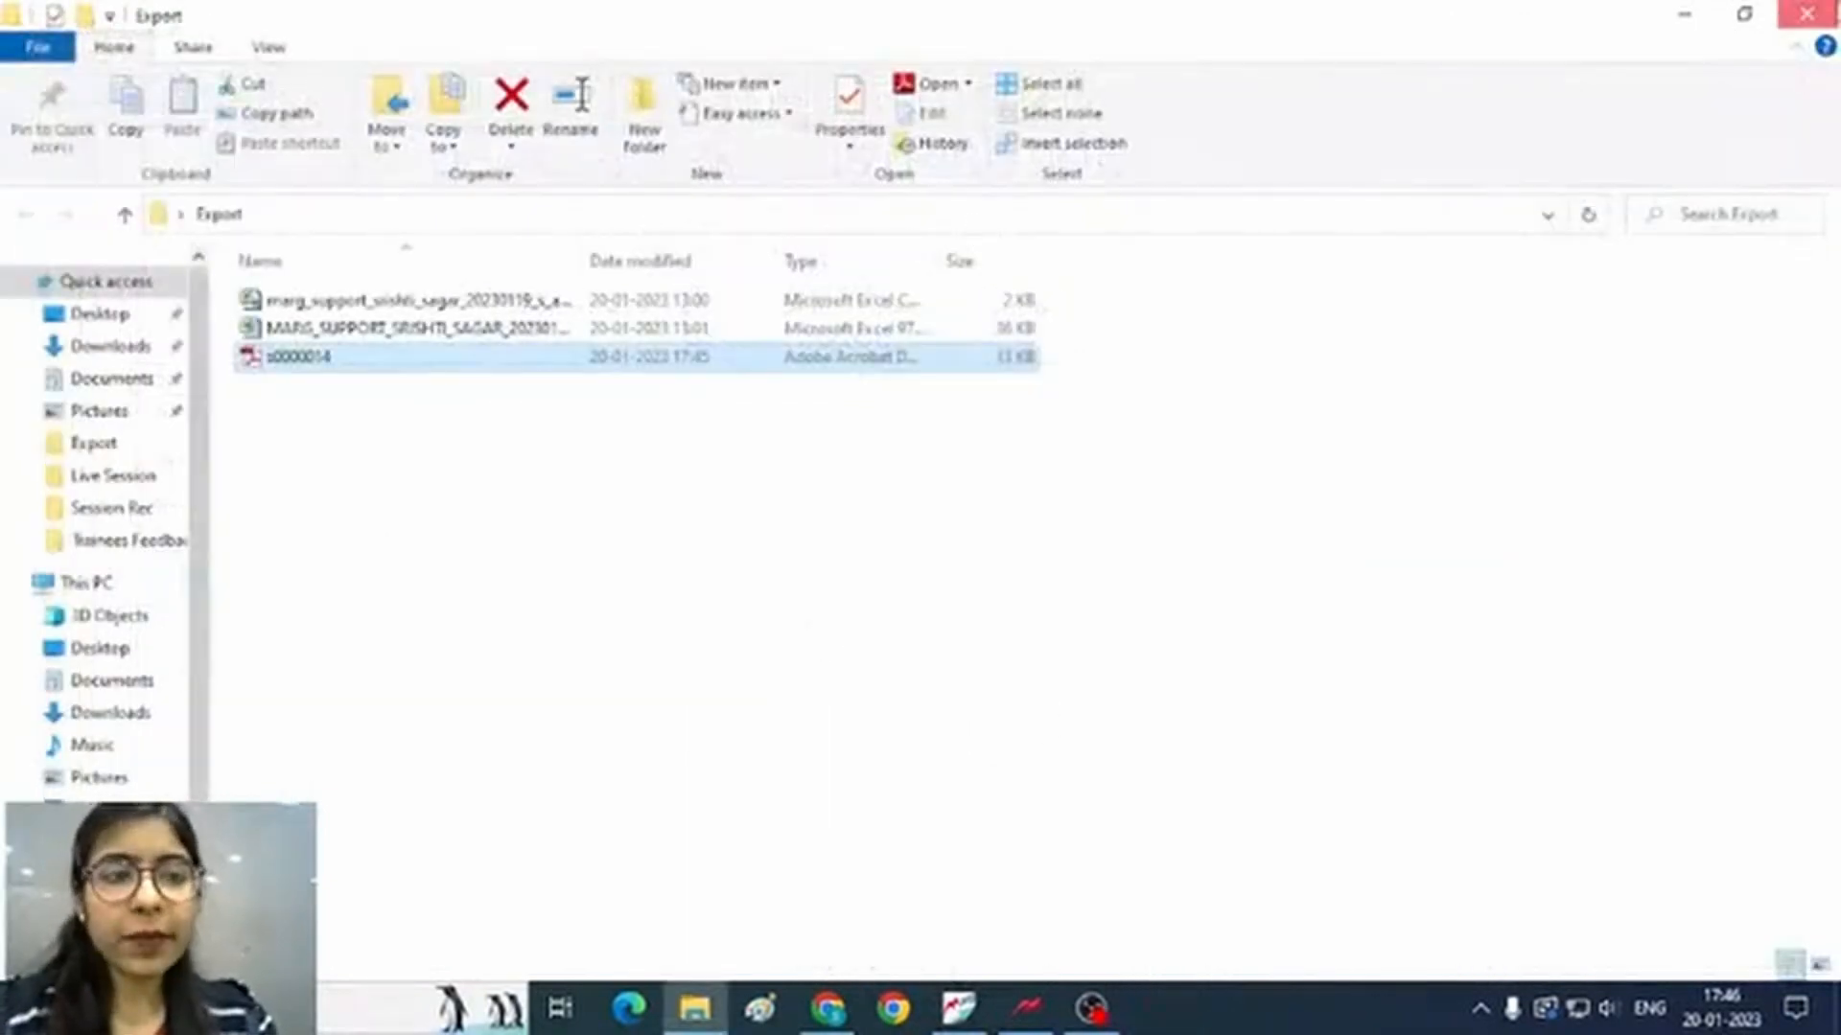
click(1806, 13)
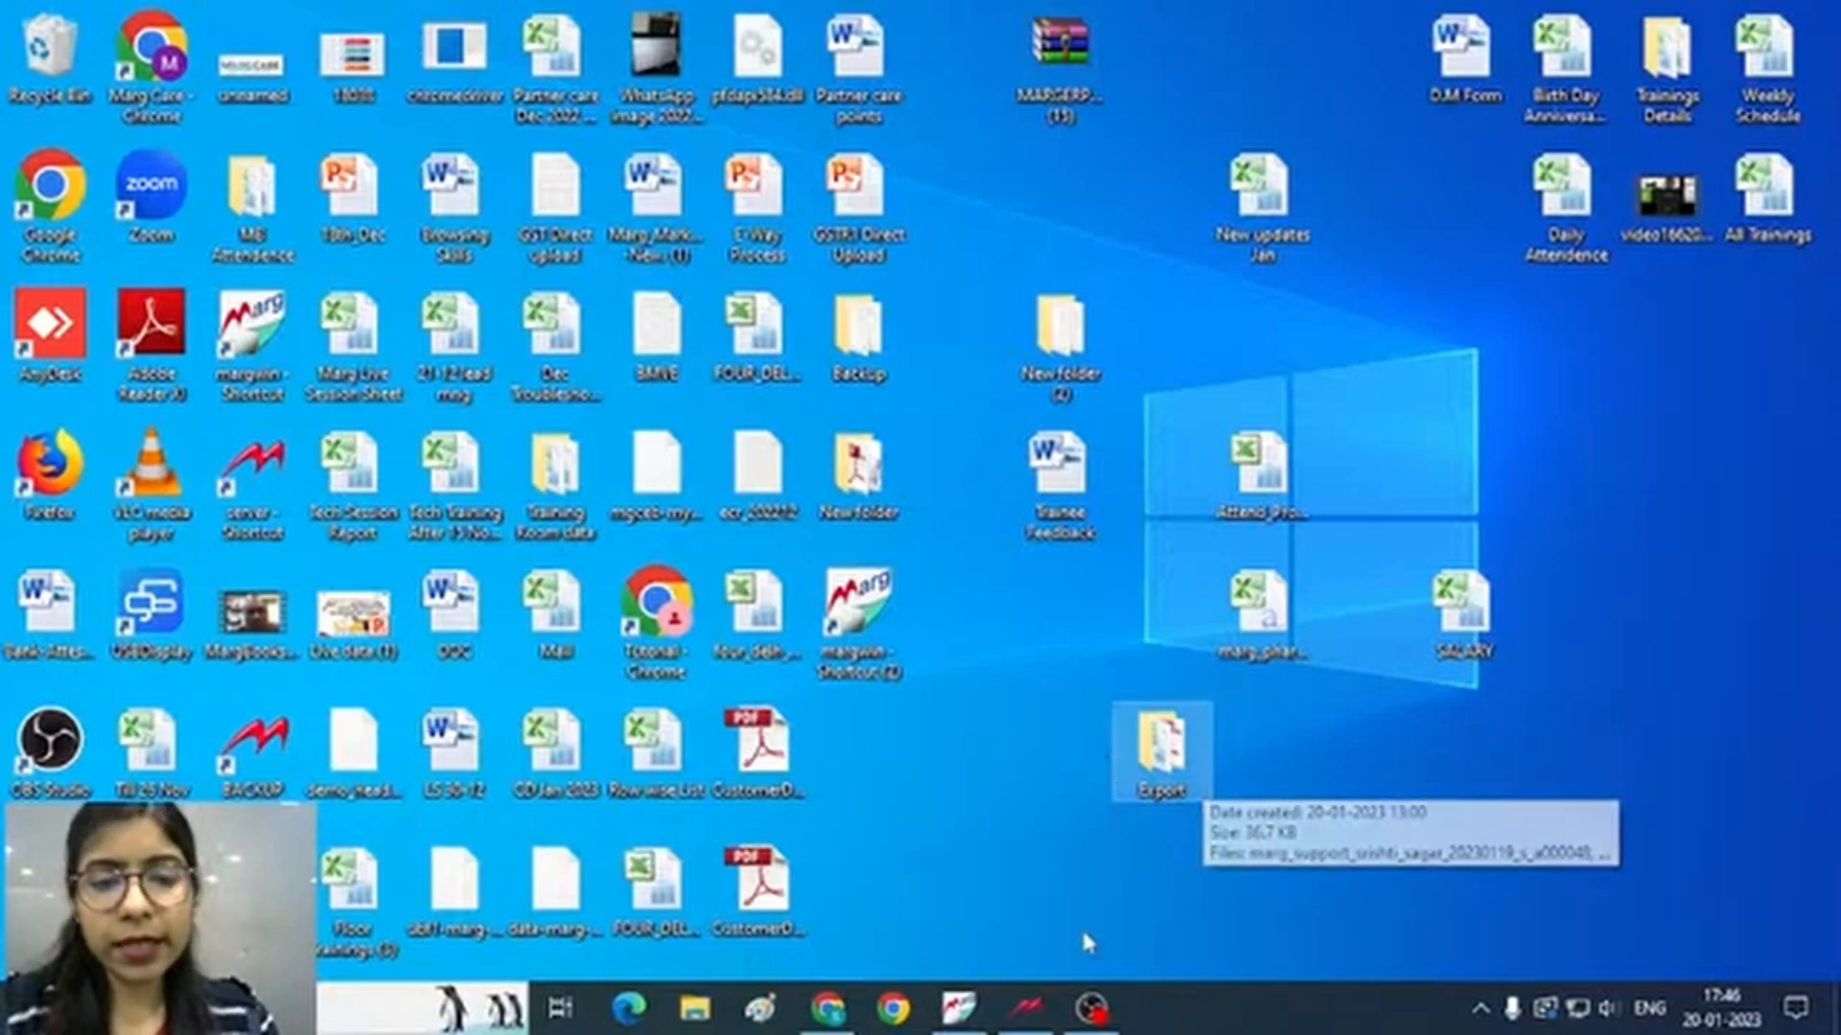
Switch back to Marg ERP, open A2Z PHARMACY bill 002, and bring up the Report in Format choices for its print
click(964, 1006)
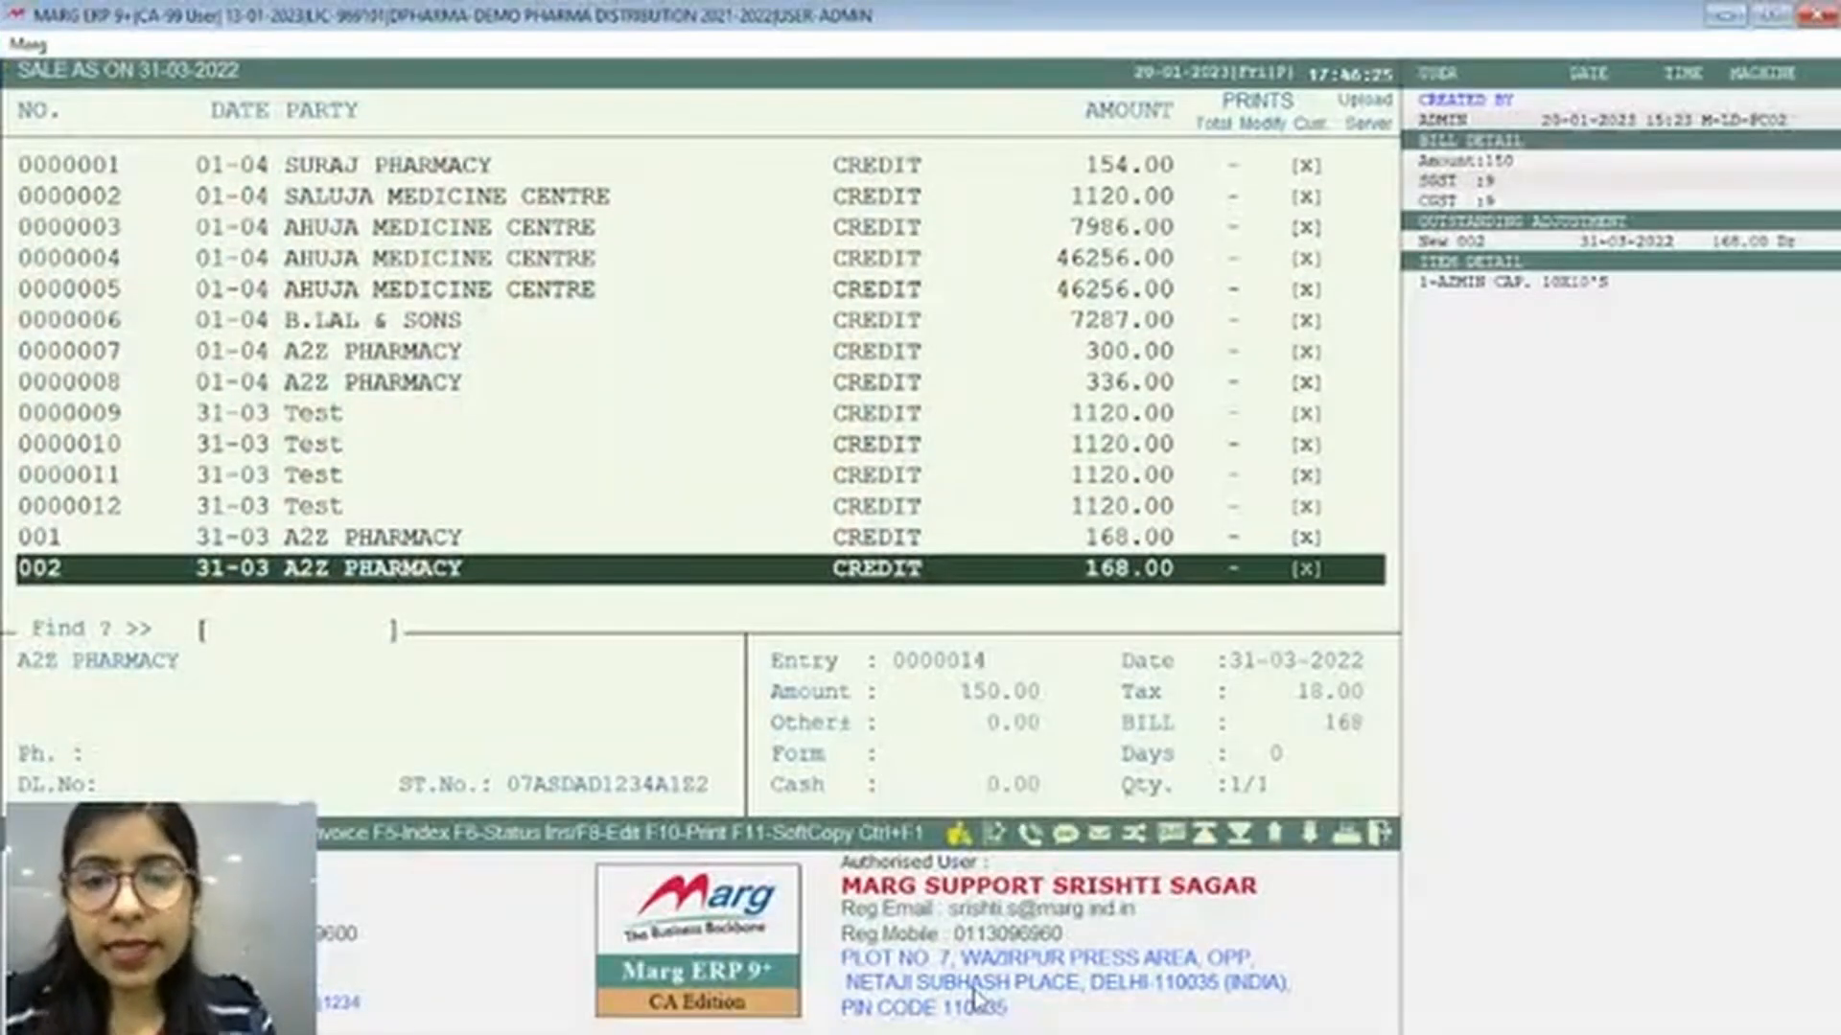
key(Return)
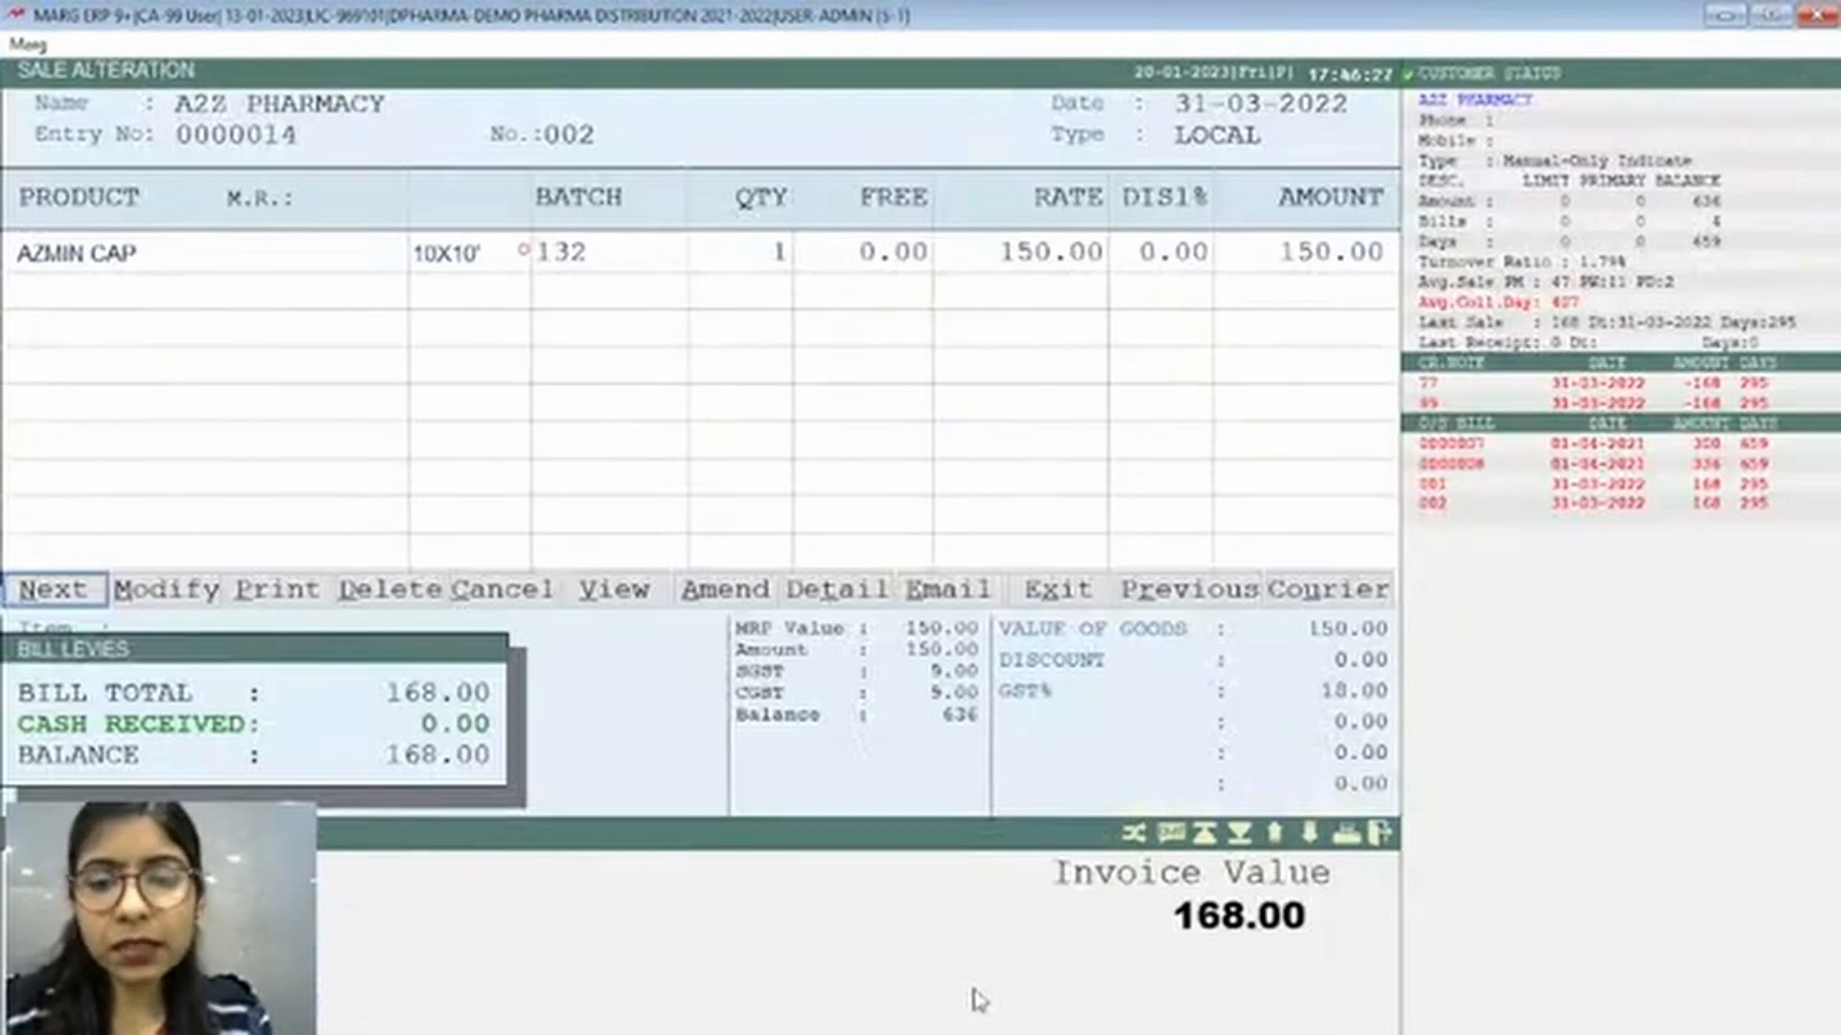
key(Escape)
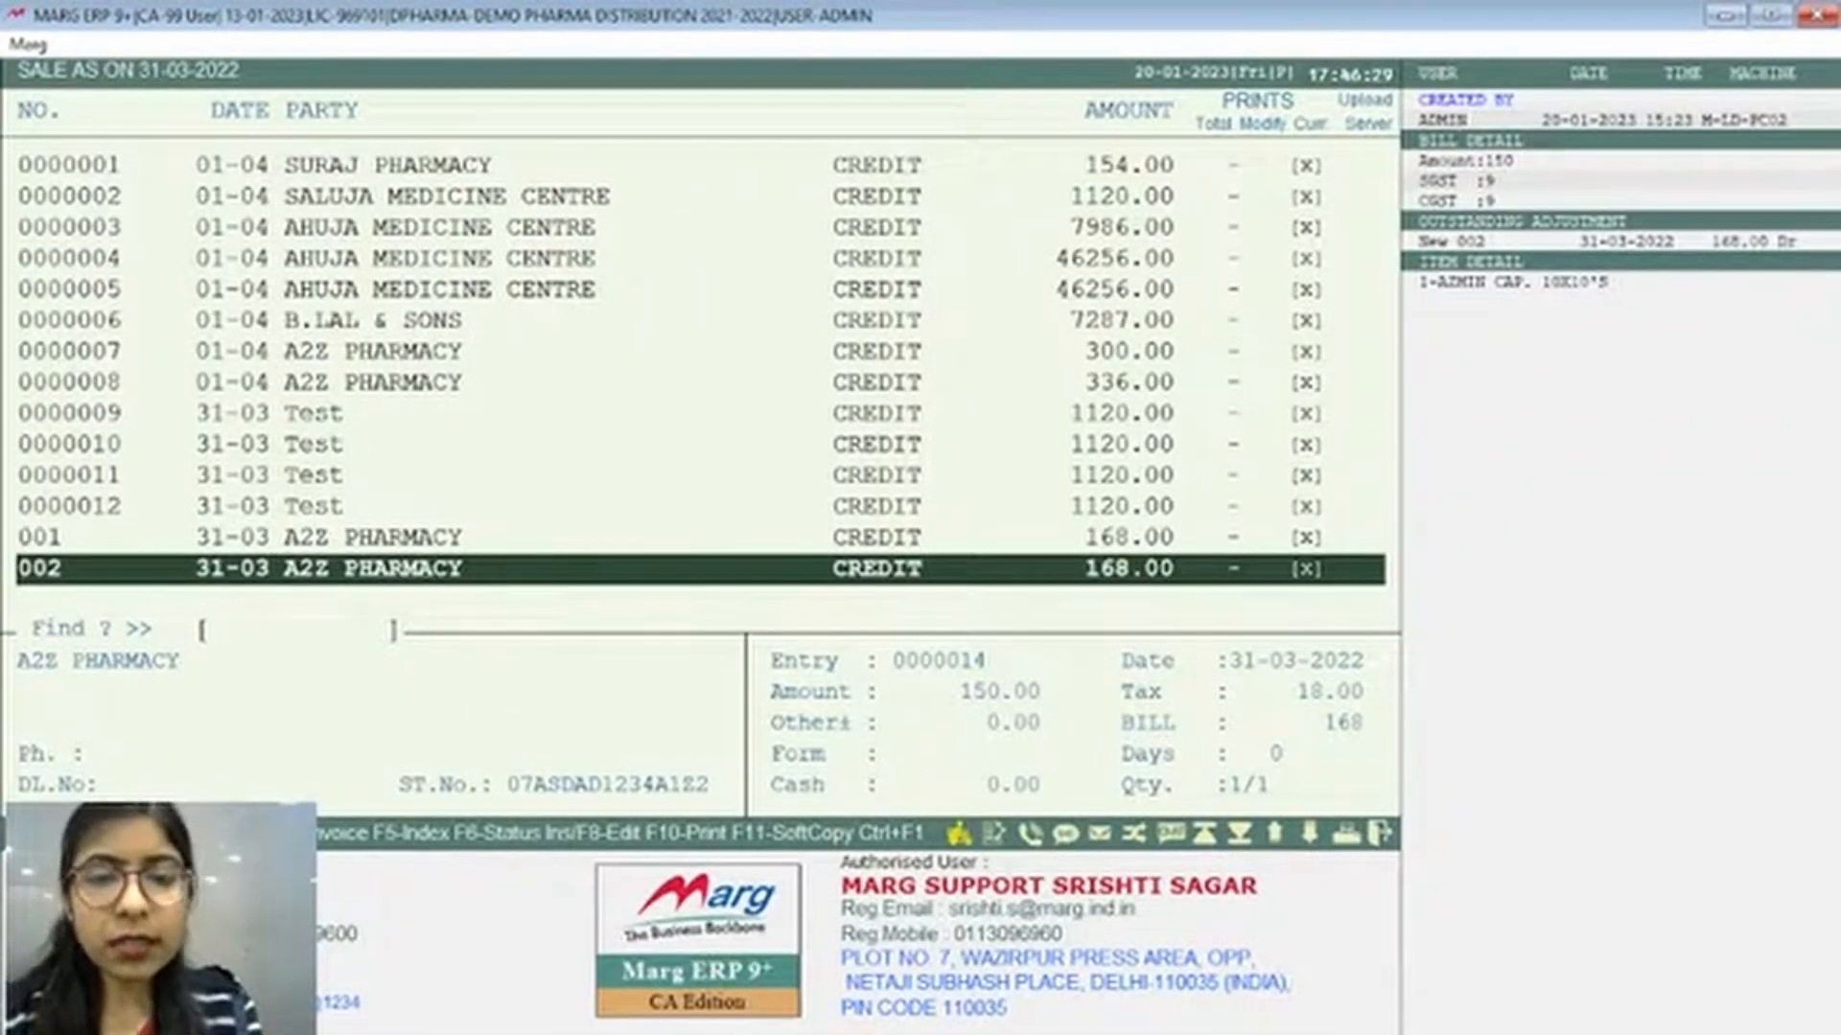
key(Return)
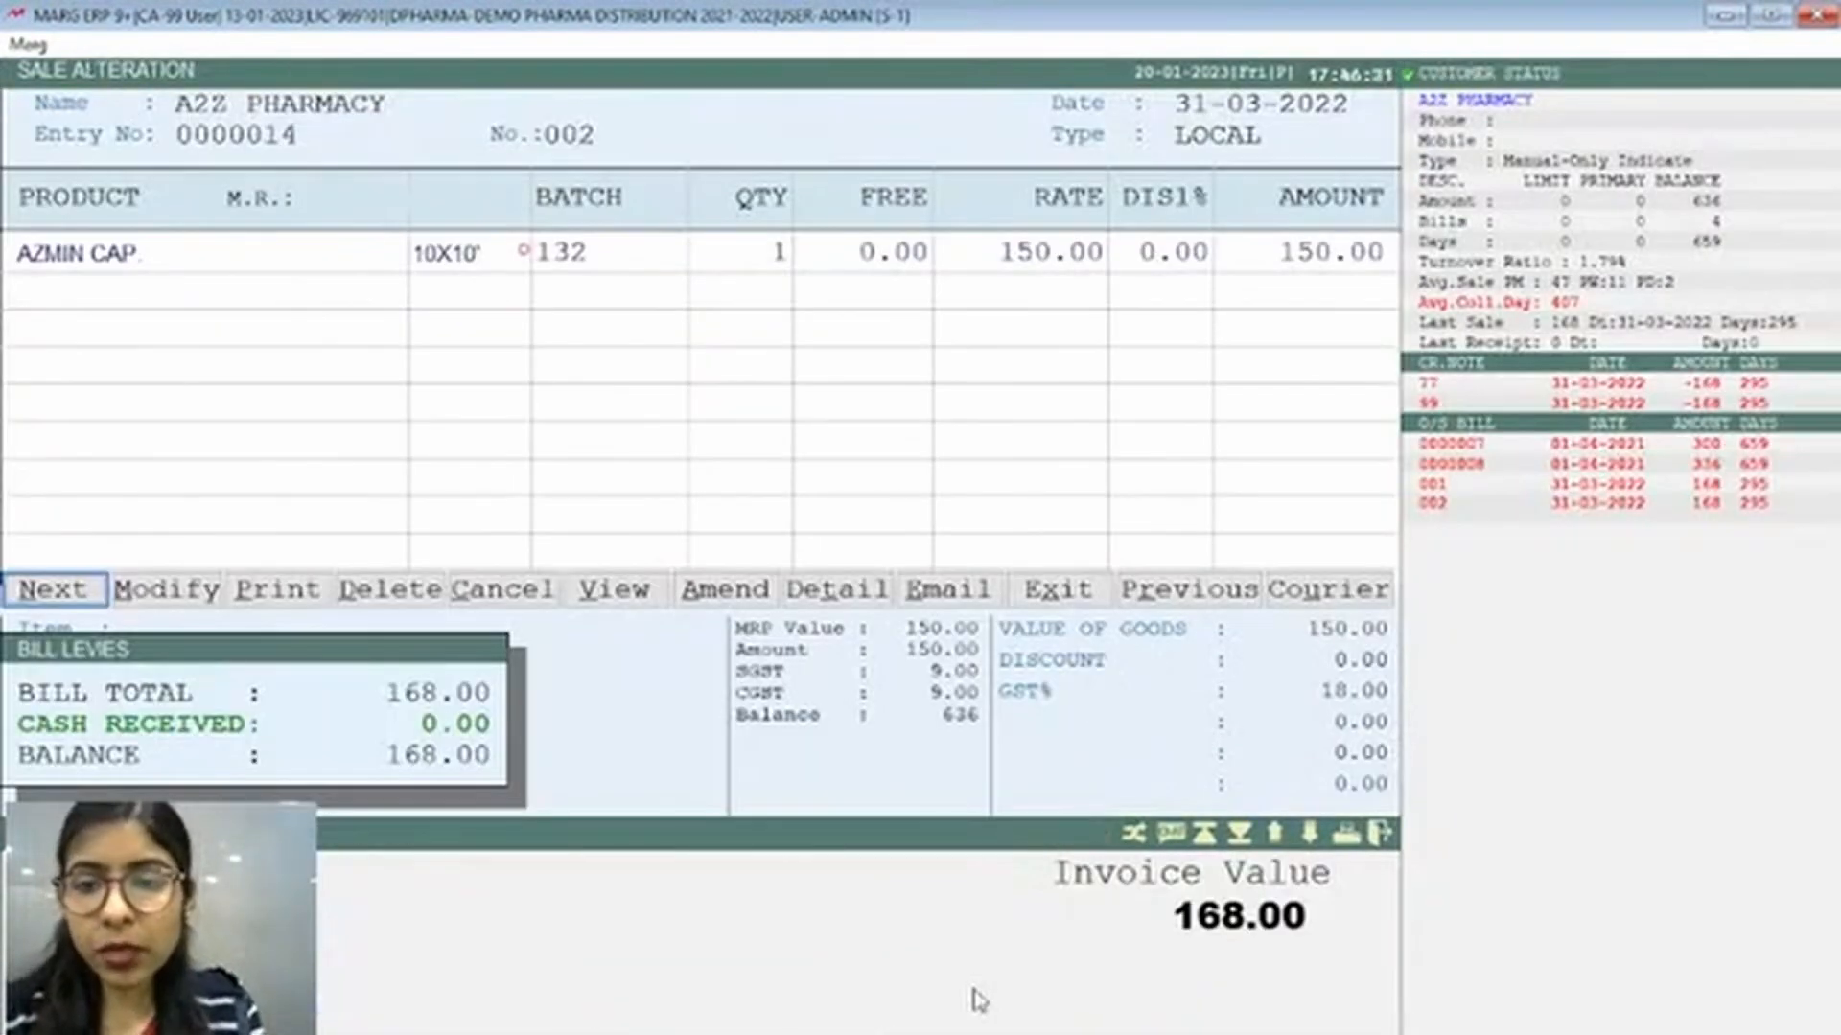
key(Right)
key(Right)
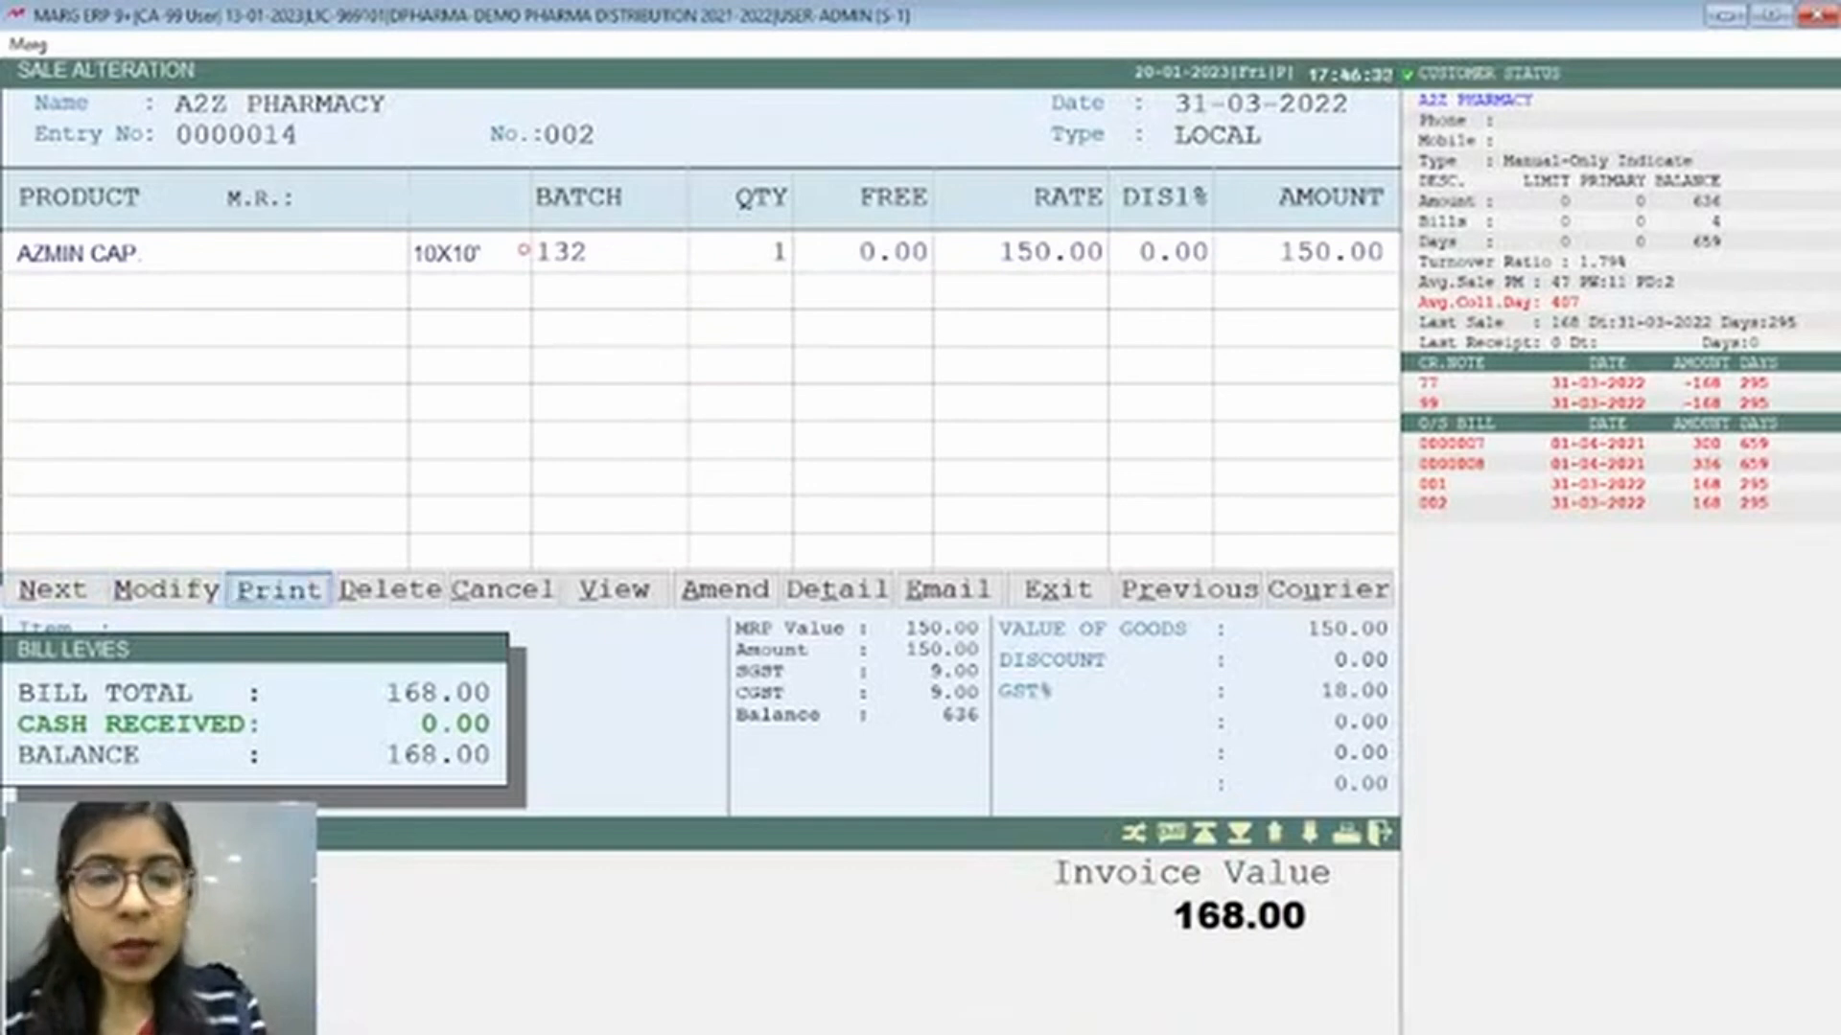
key(Return)
key(f)
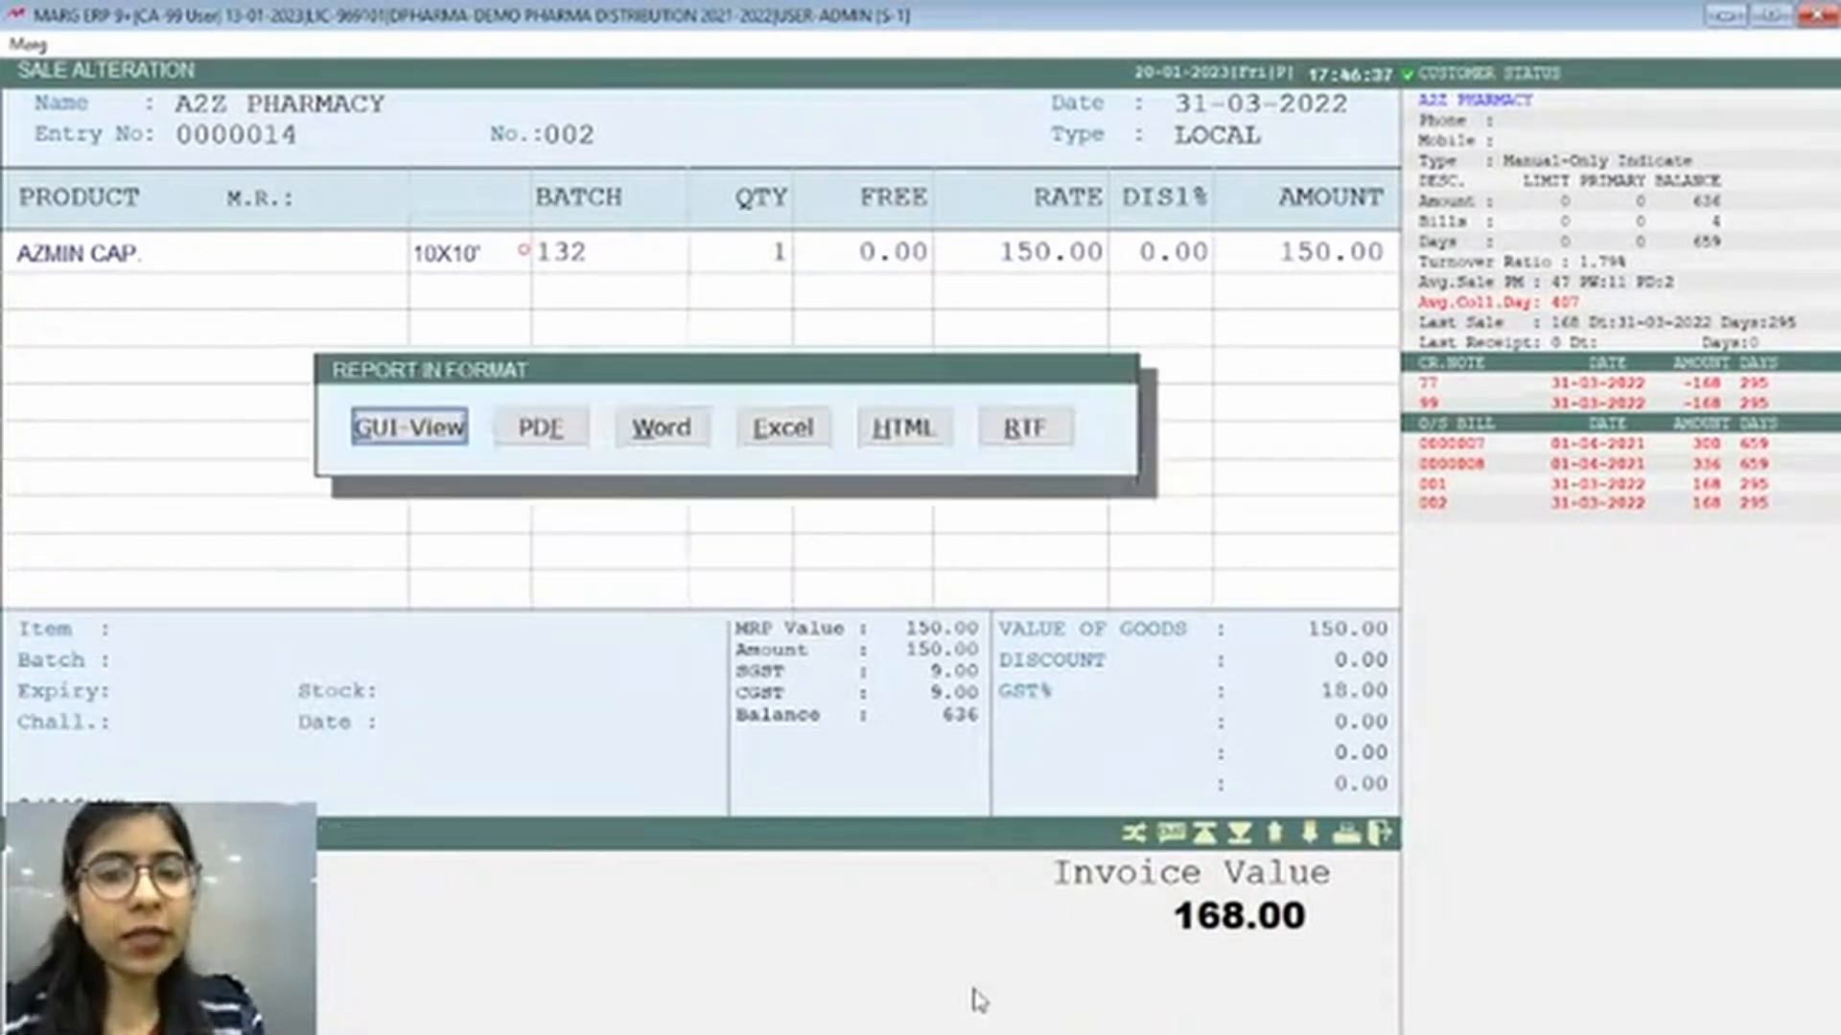
Look through the PDF, Word and Excel report formats, choose GUI-View for the bill, and return to the sale bill list
key(Right)
key(Right)
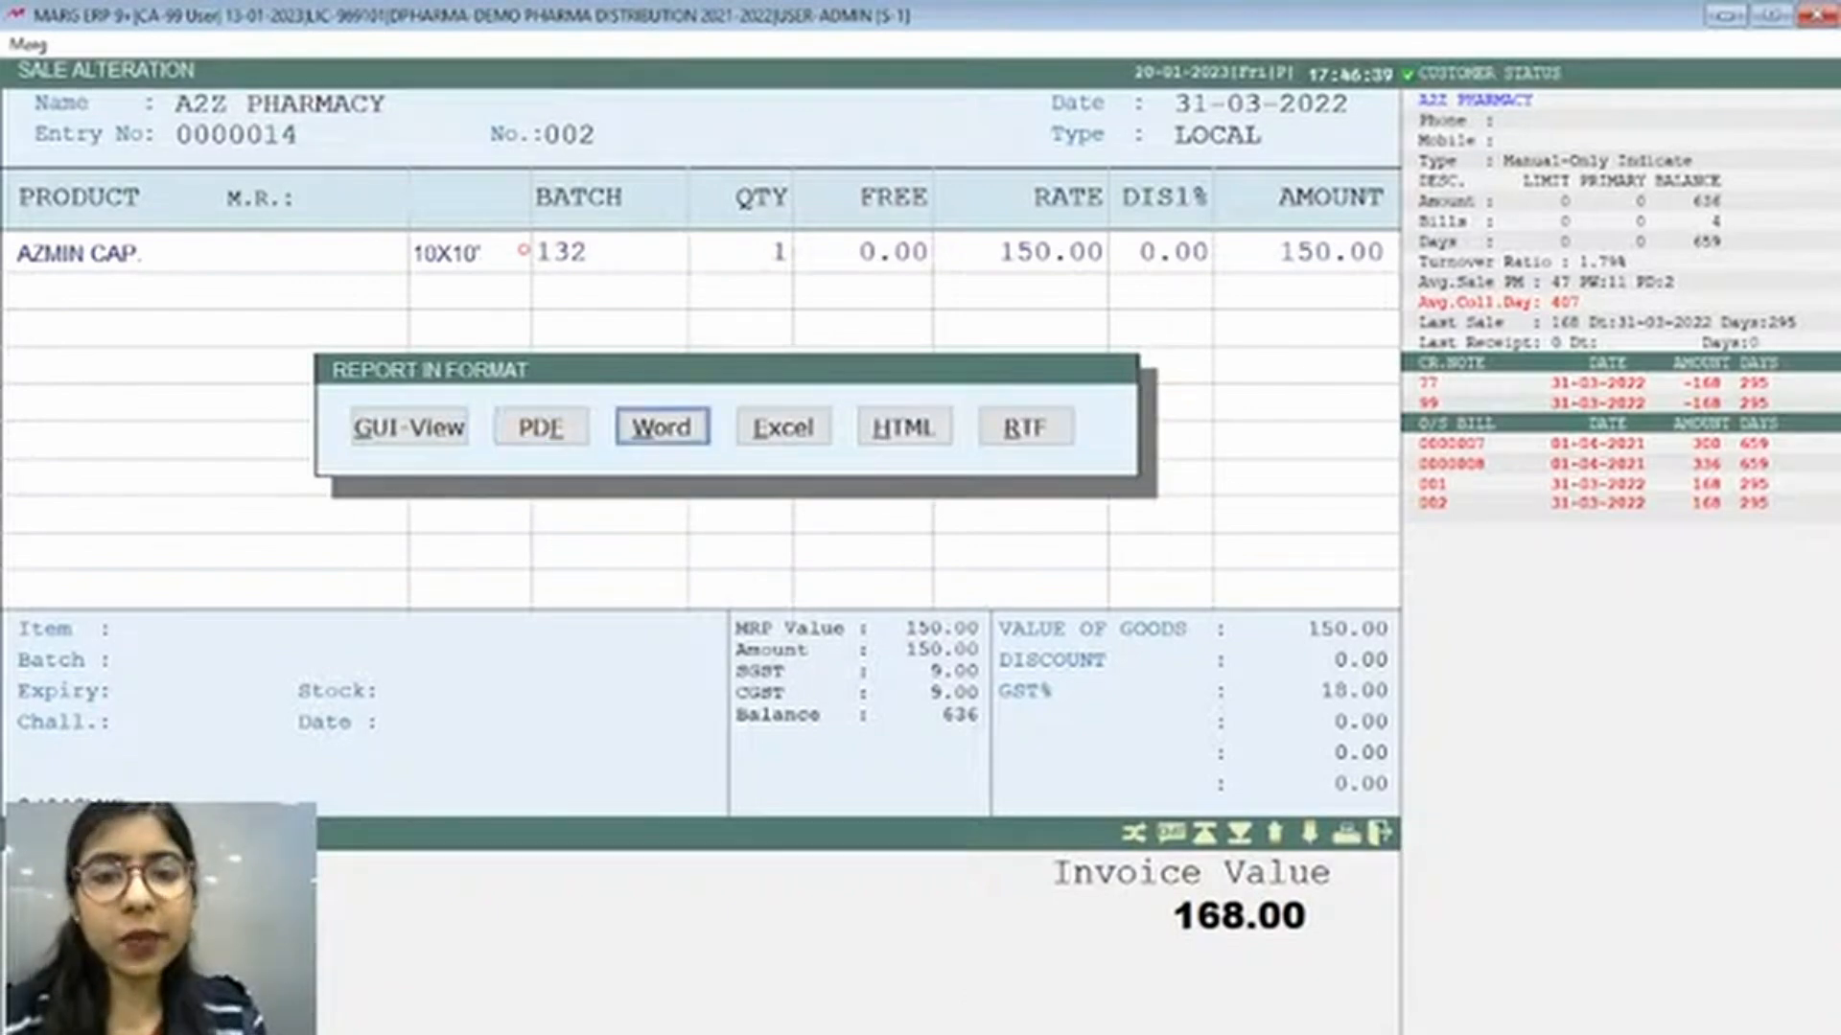
key(Right)
key(Left)
key(Left)
key(Left)
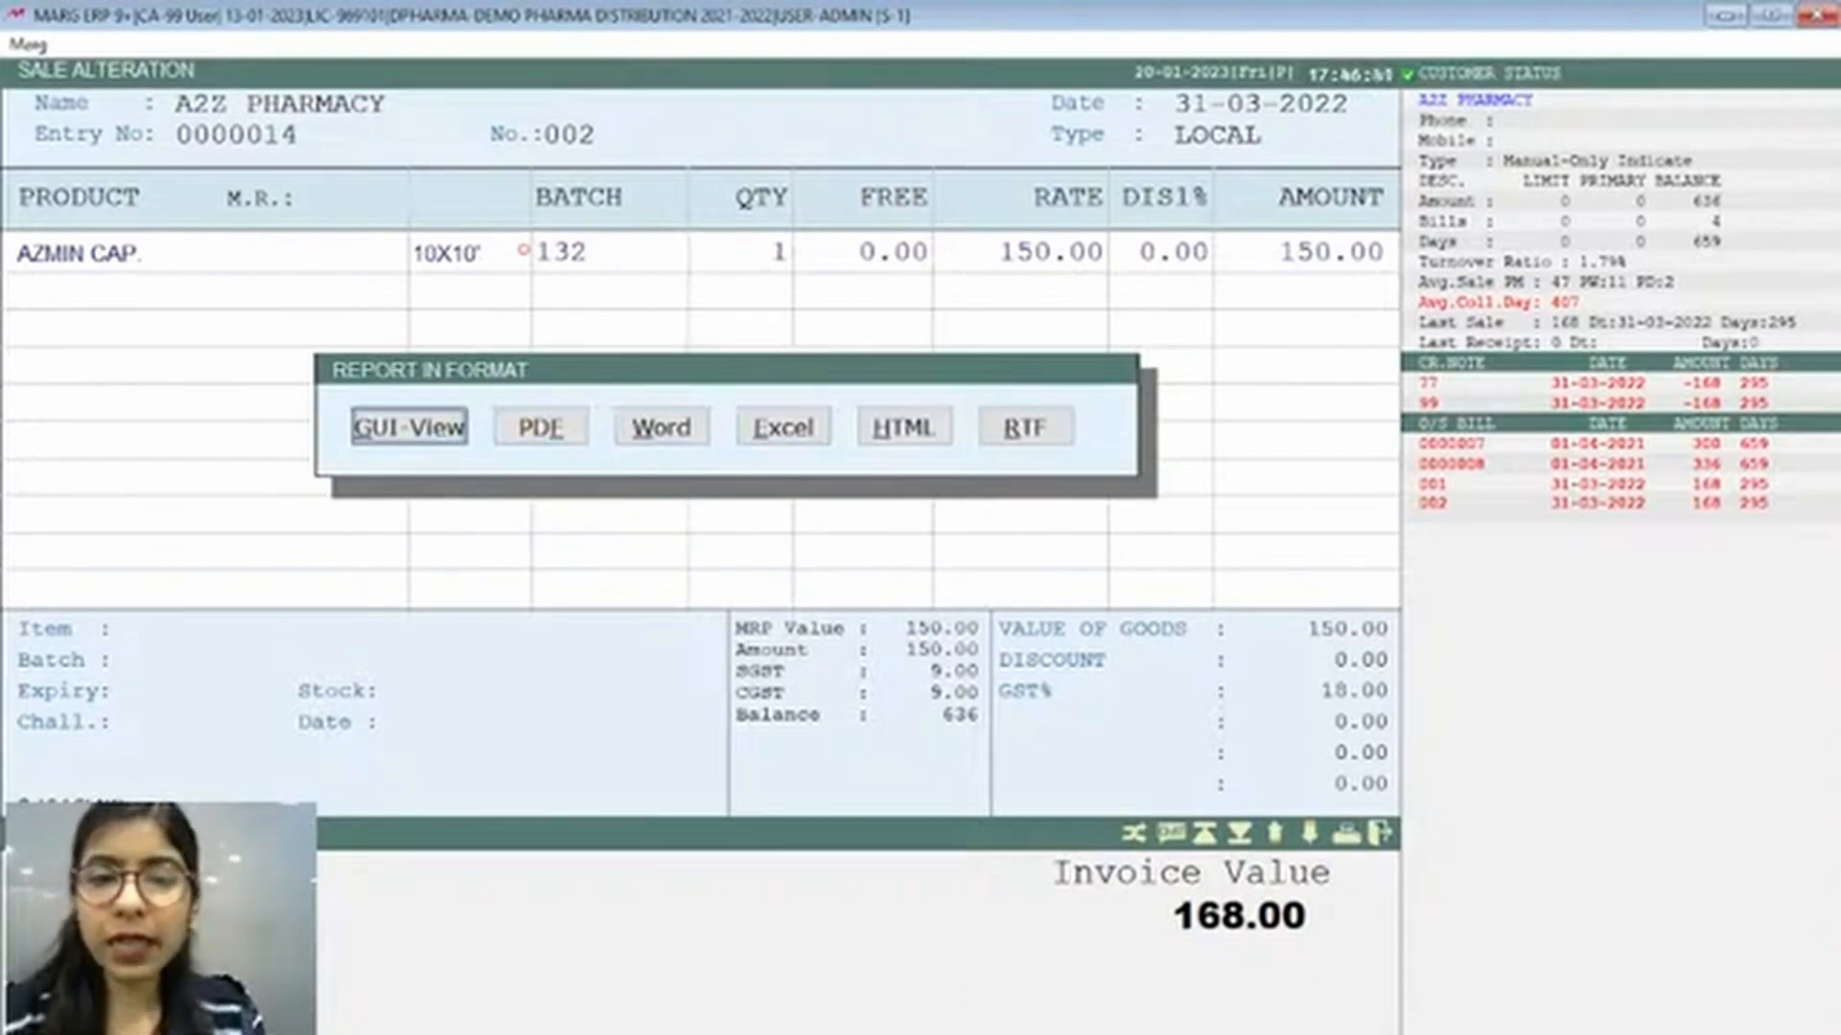
key(Return)
key(Escape)
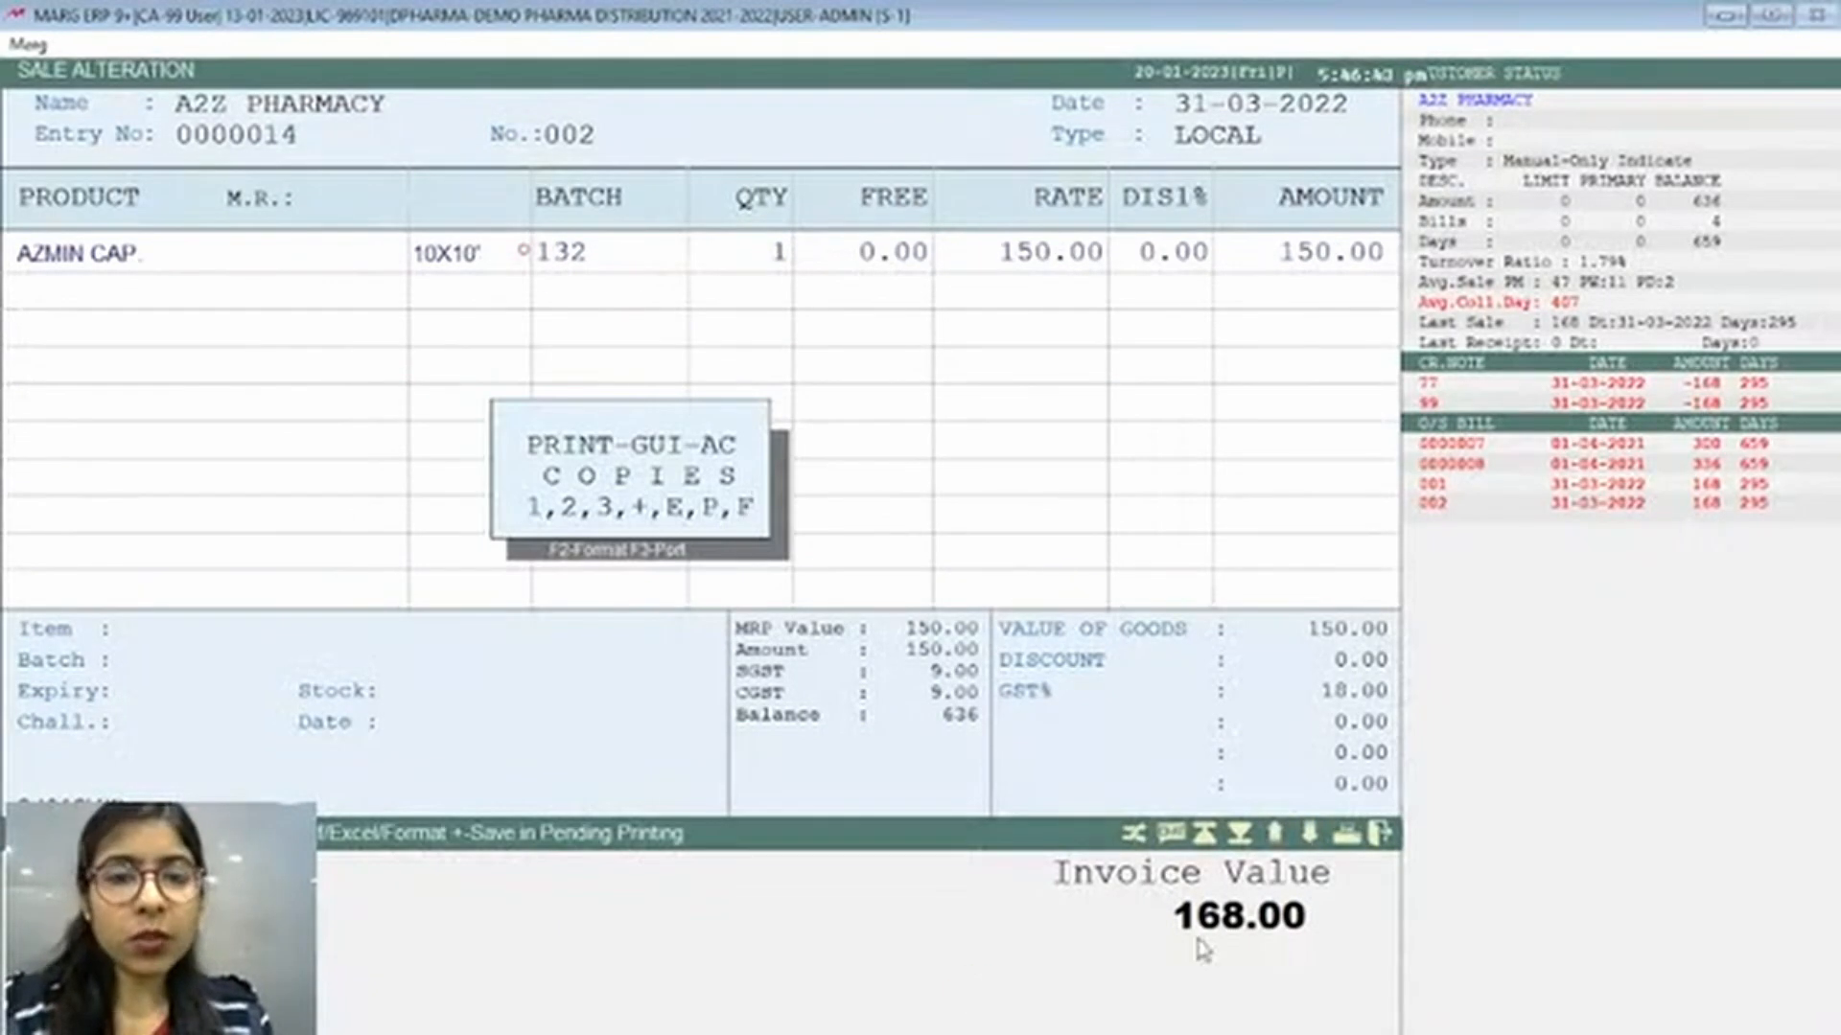
key(Escape)
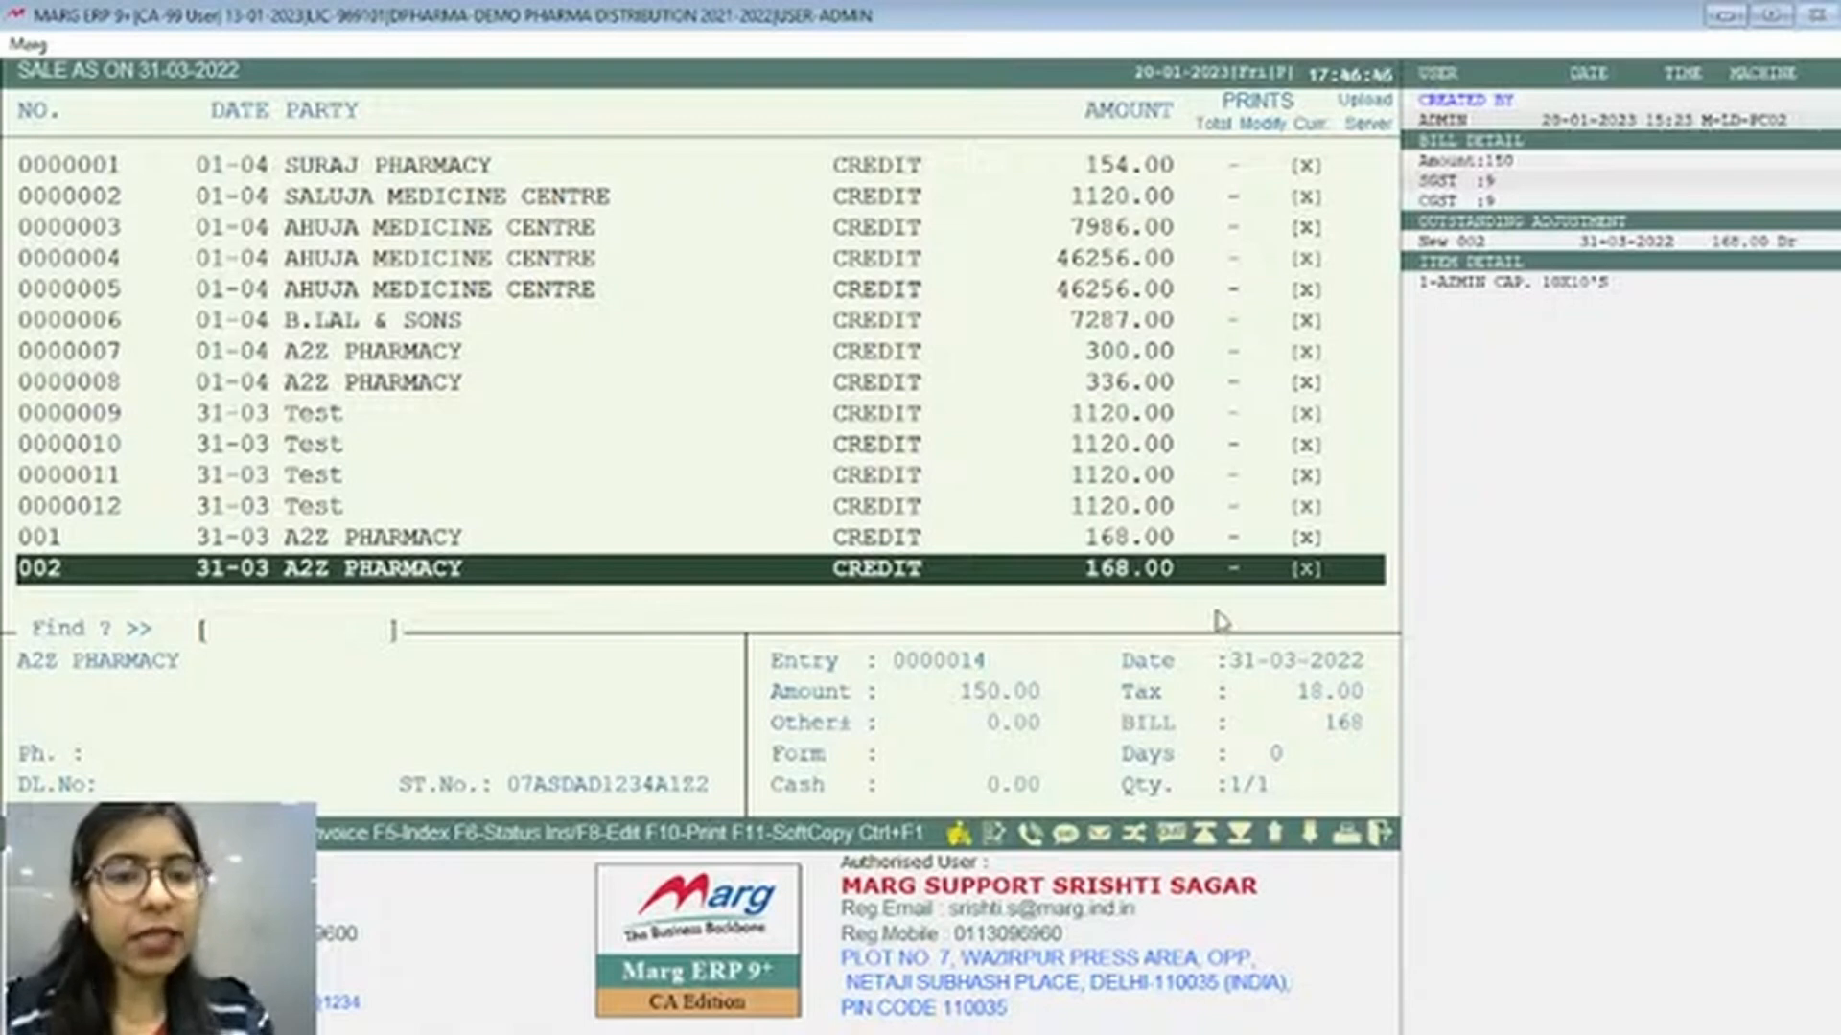
Reopen the print options of A2Z PHARMACY bill 002, and leave the bill and the sale bill list
key(Return)
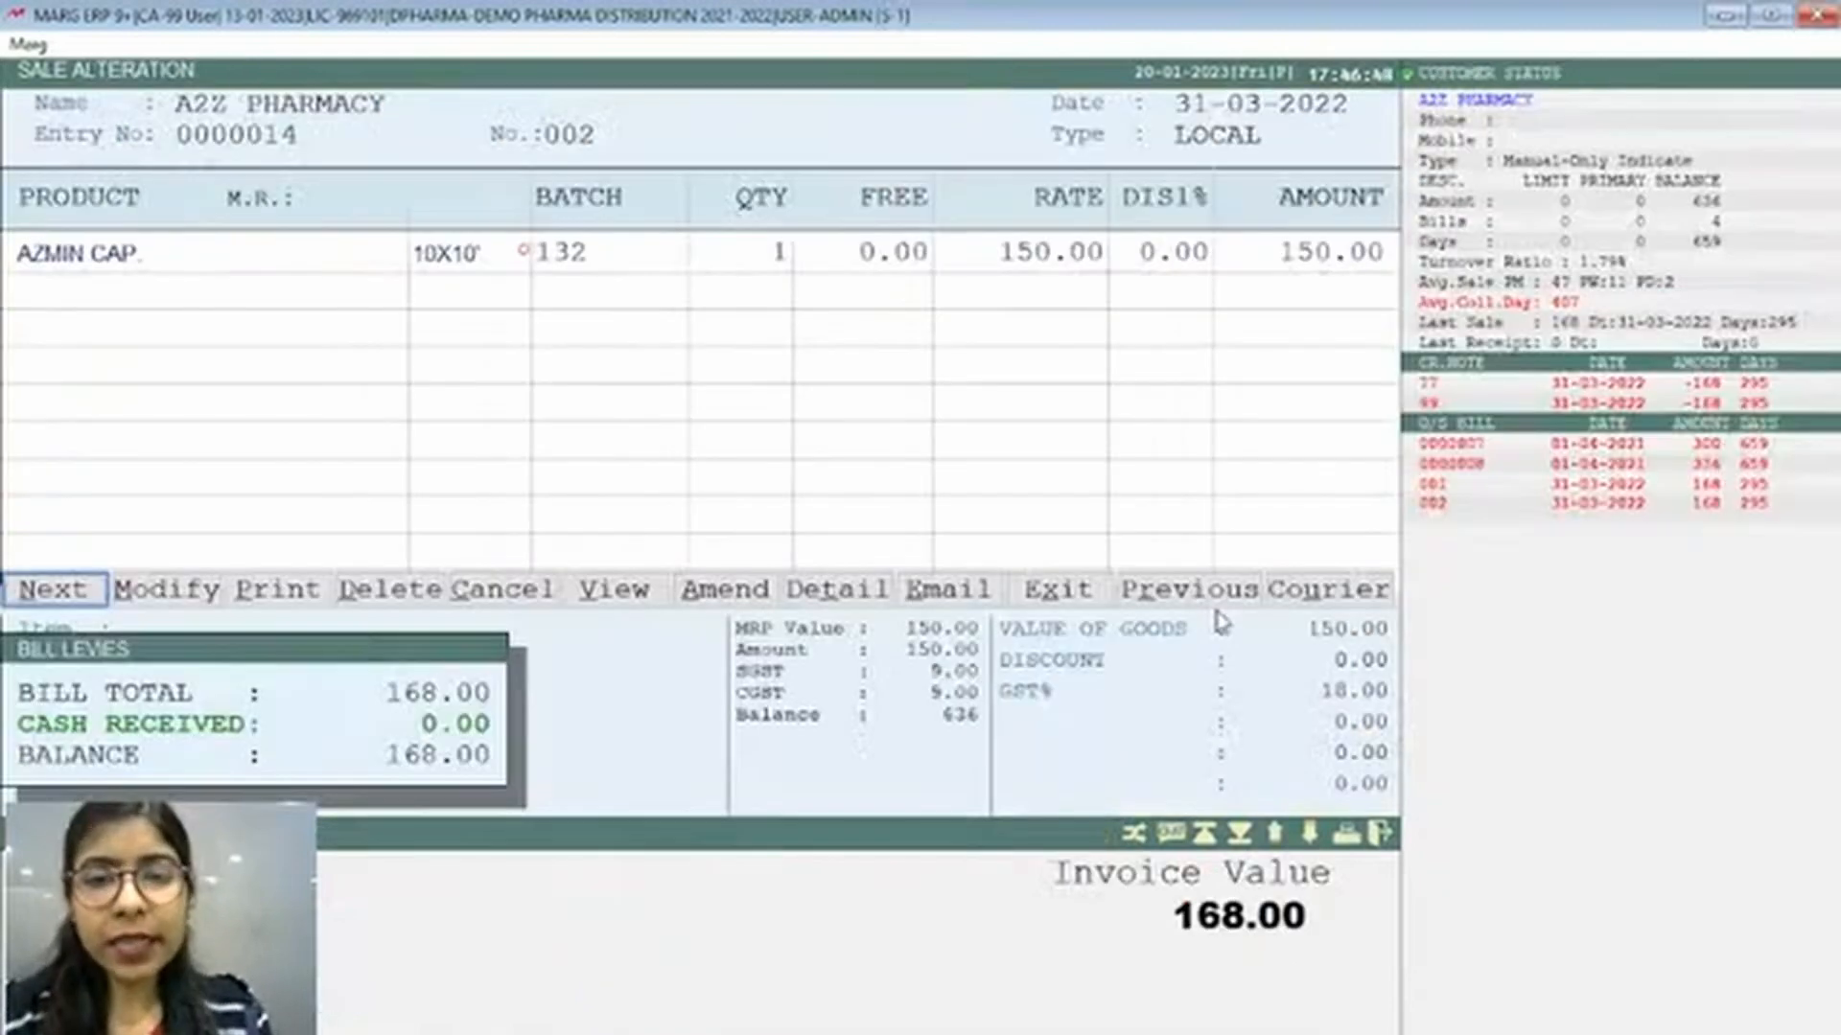
key(Right)
key(Right)
key(Right)
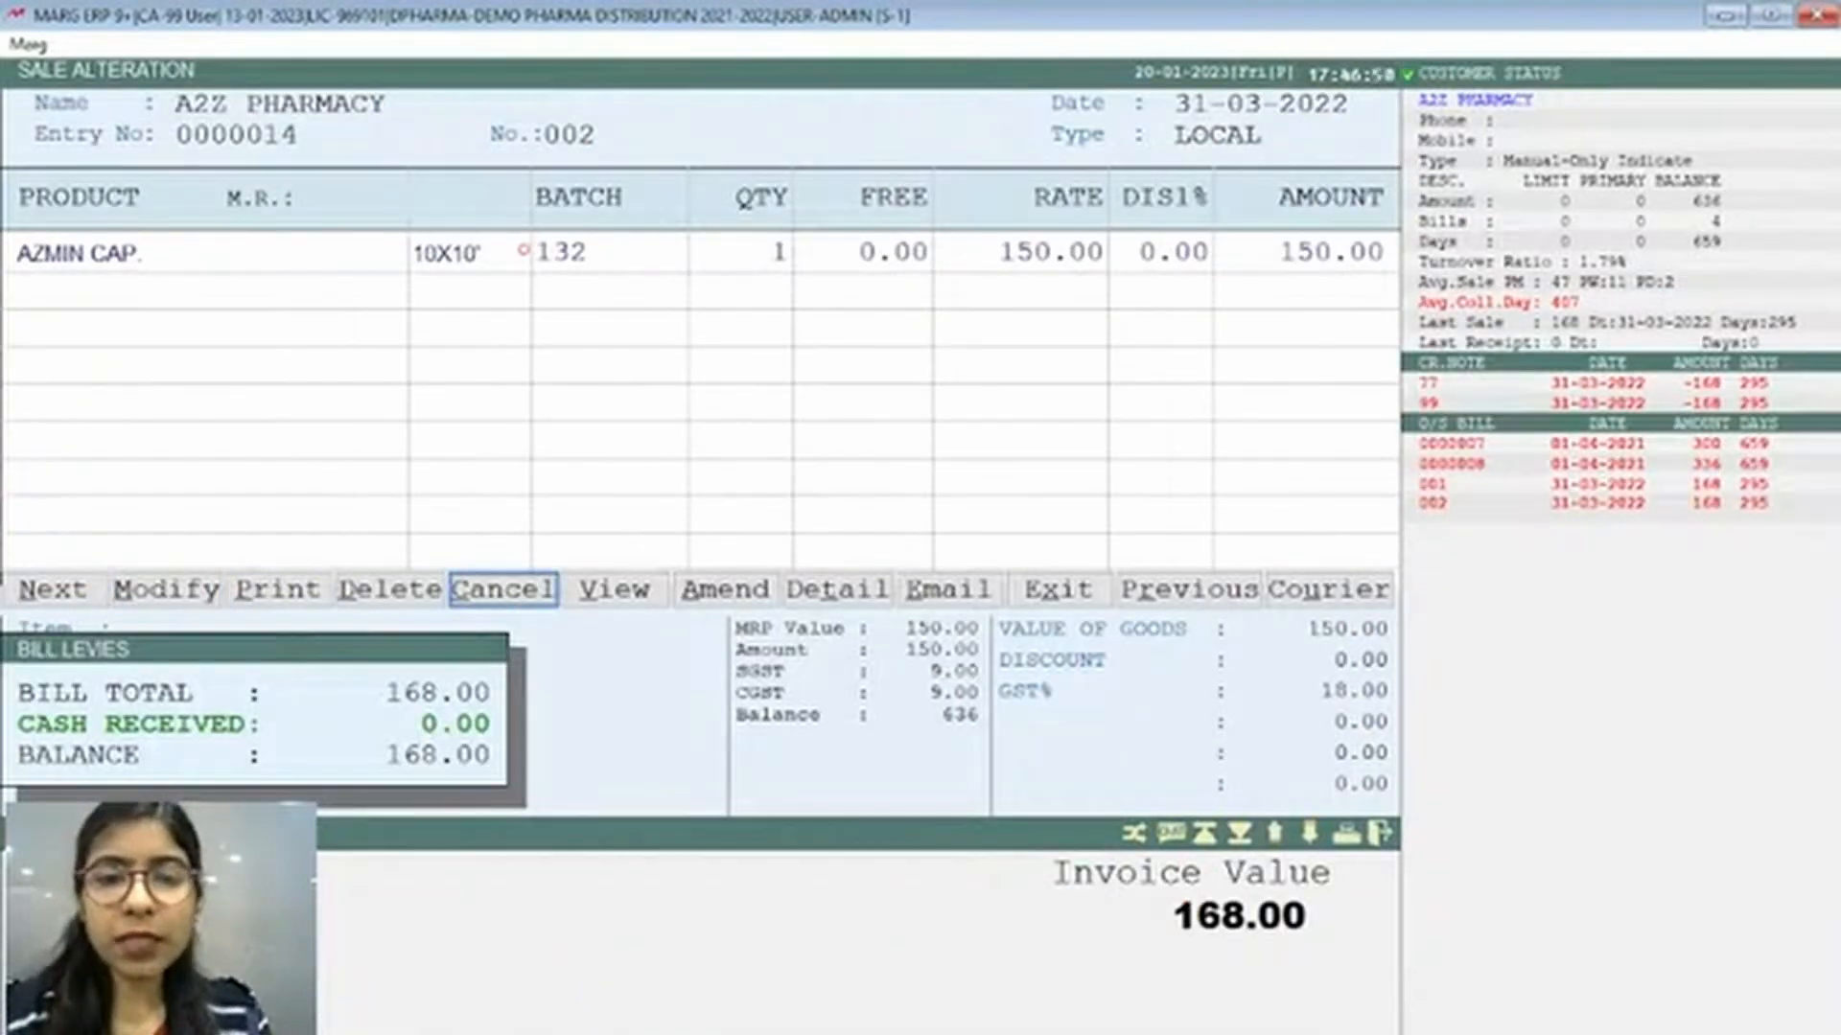
key(Left)
key(Left)
key(Return)
key(Escape)
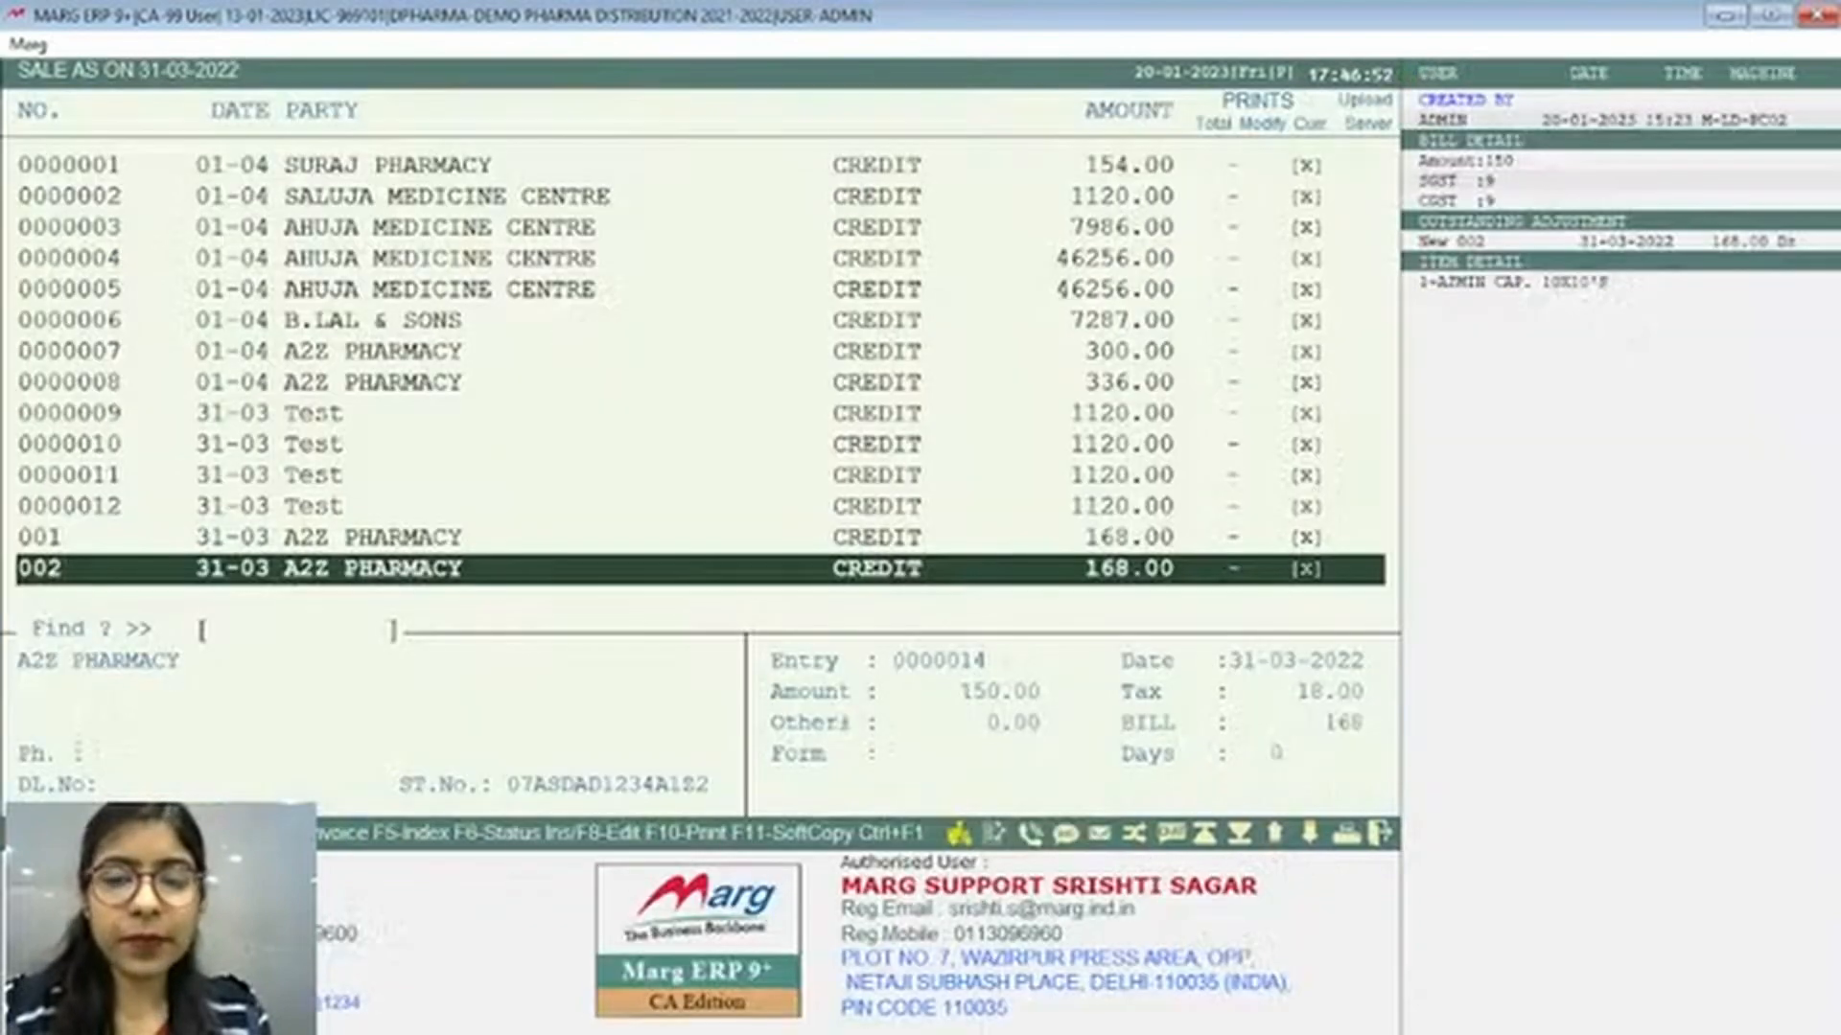
key(Escape)
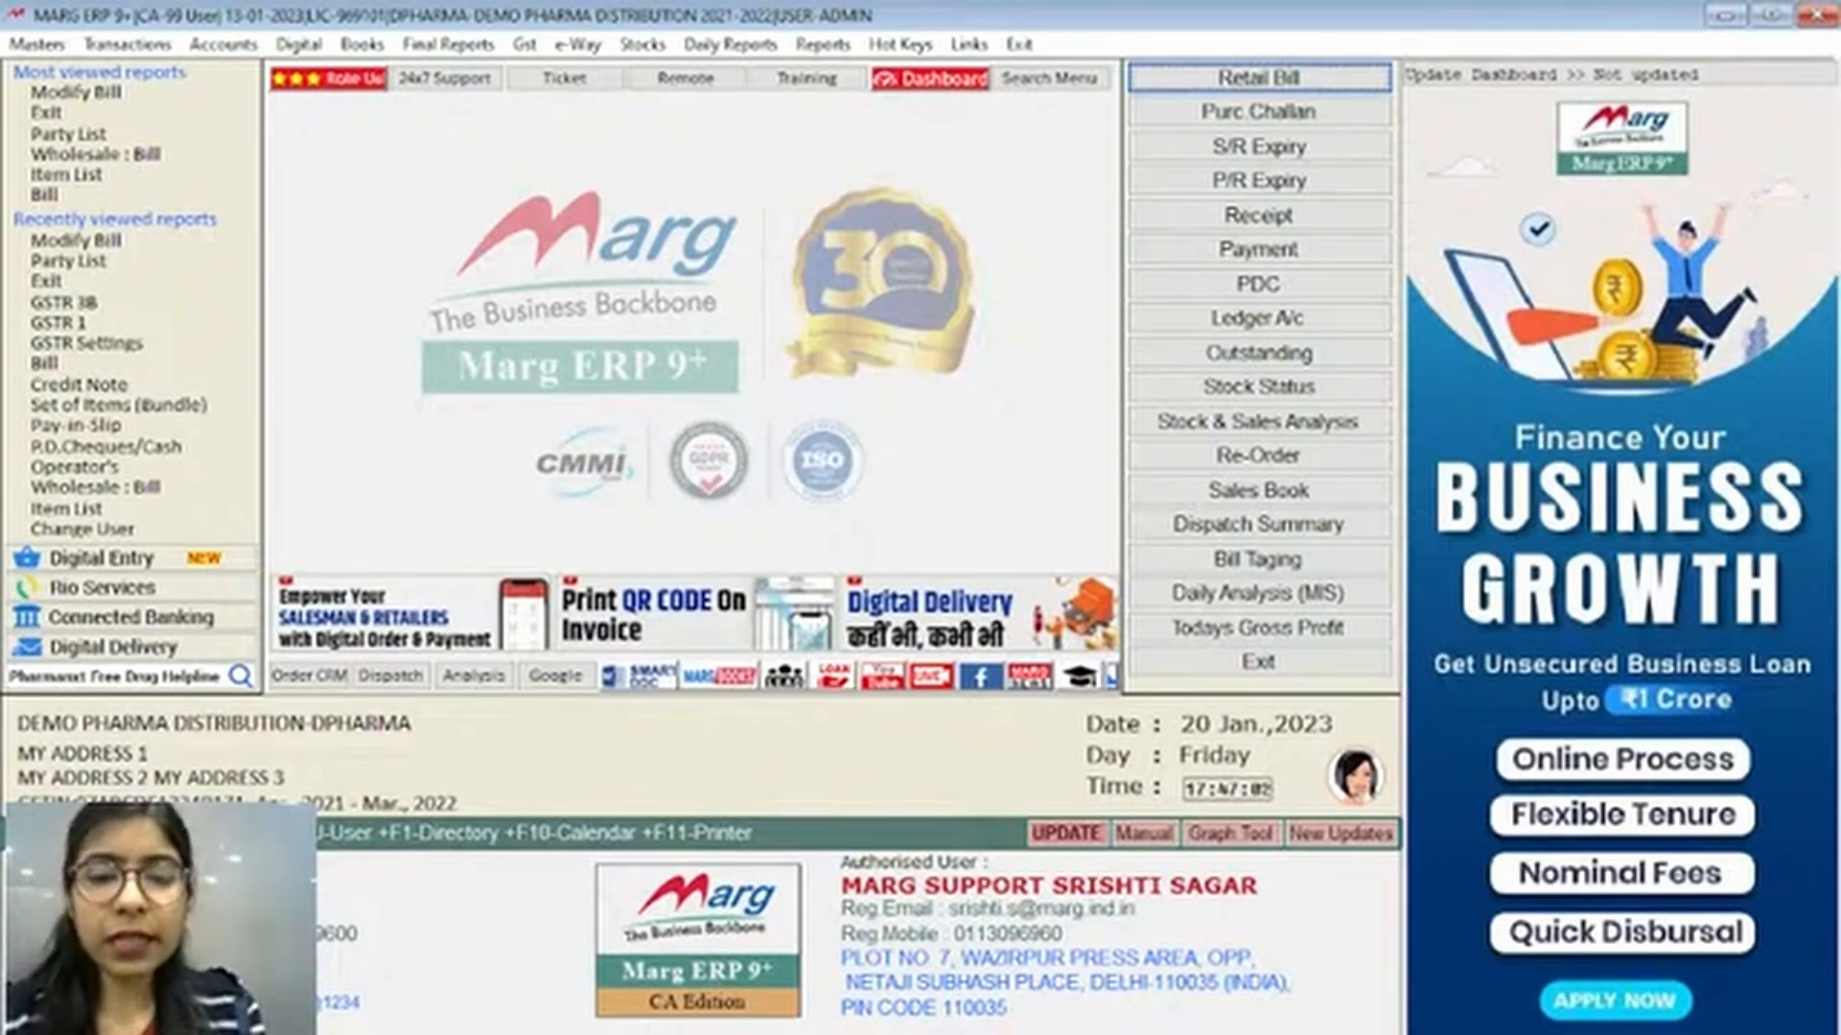
Open the Sale Book report from the Sale Analysis reports
key(alt+r)
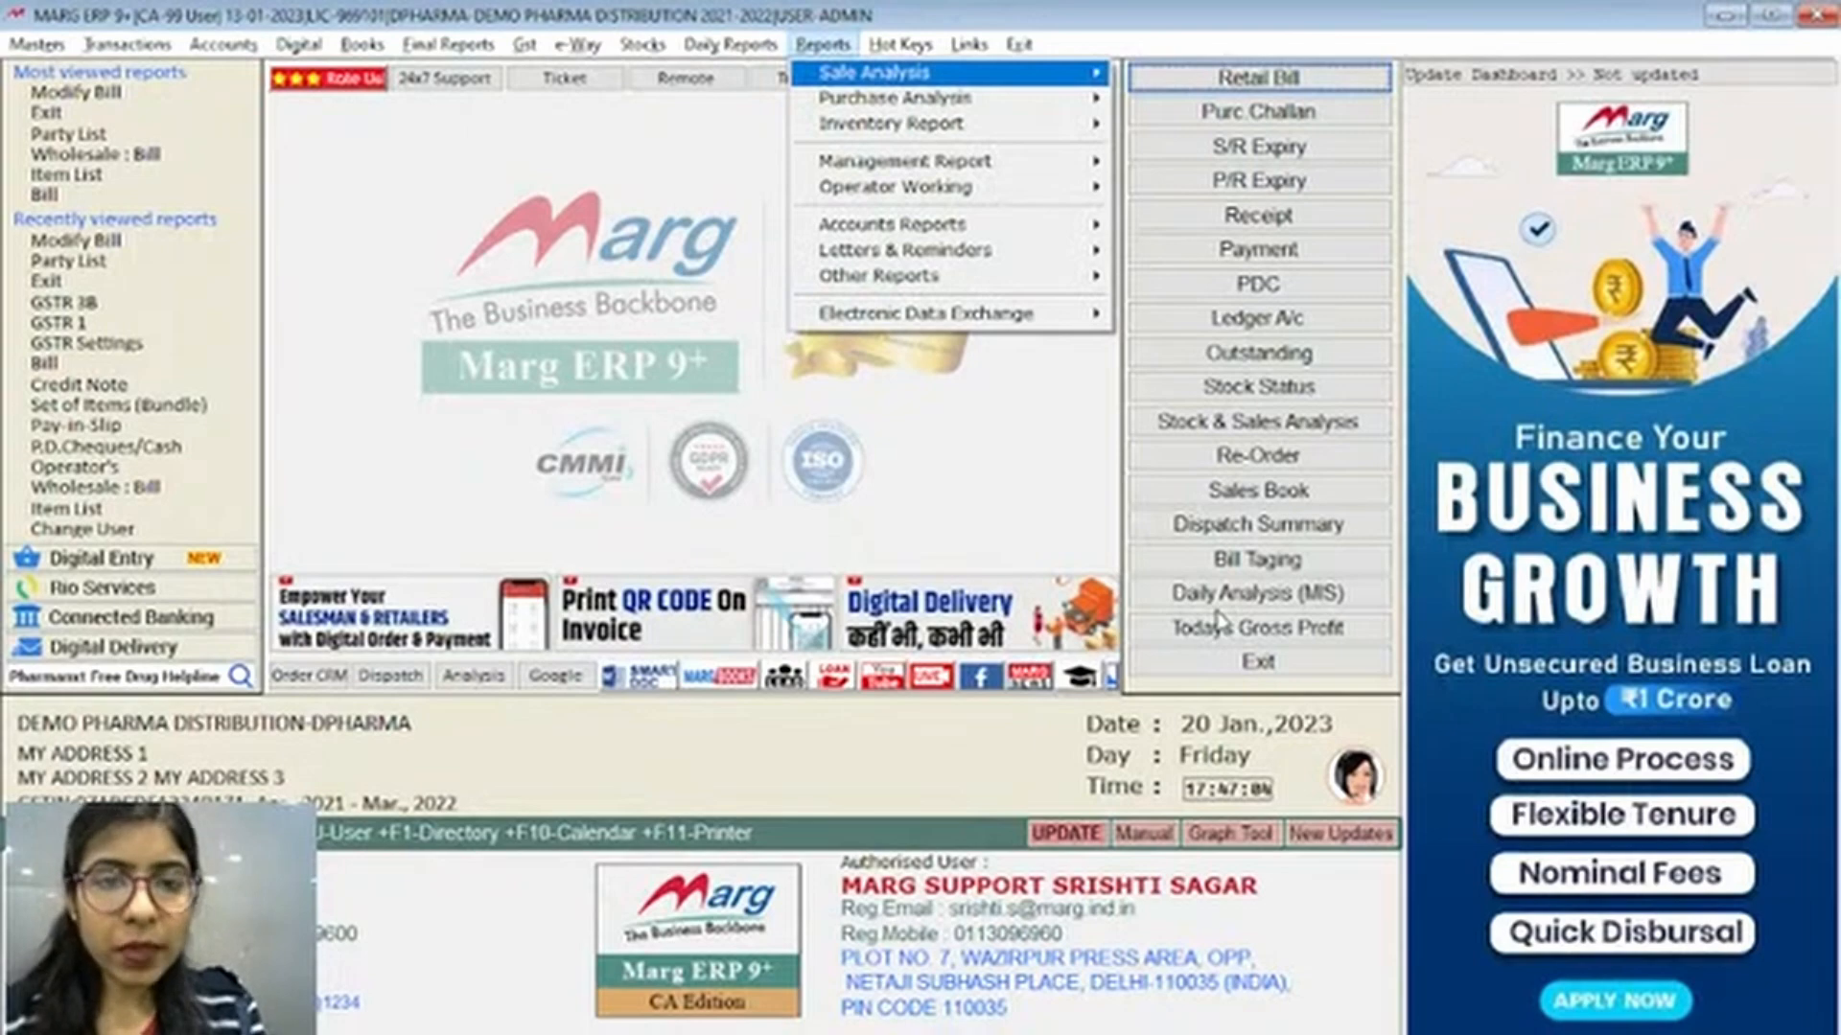
key(Return)
key(Down)
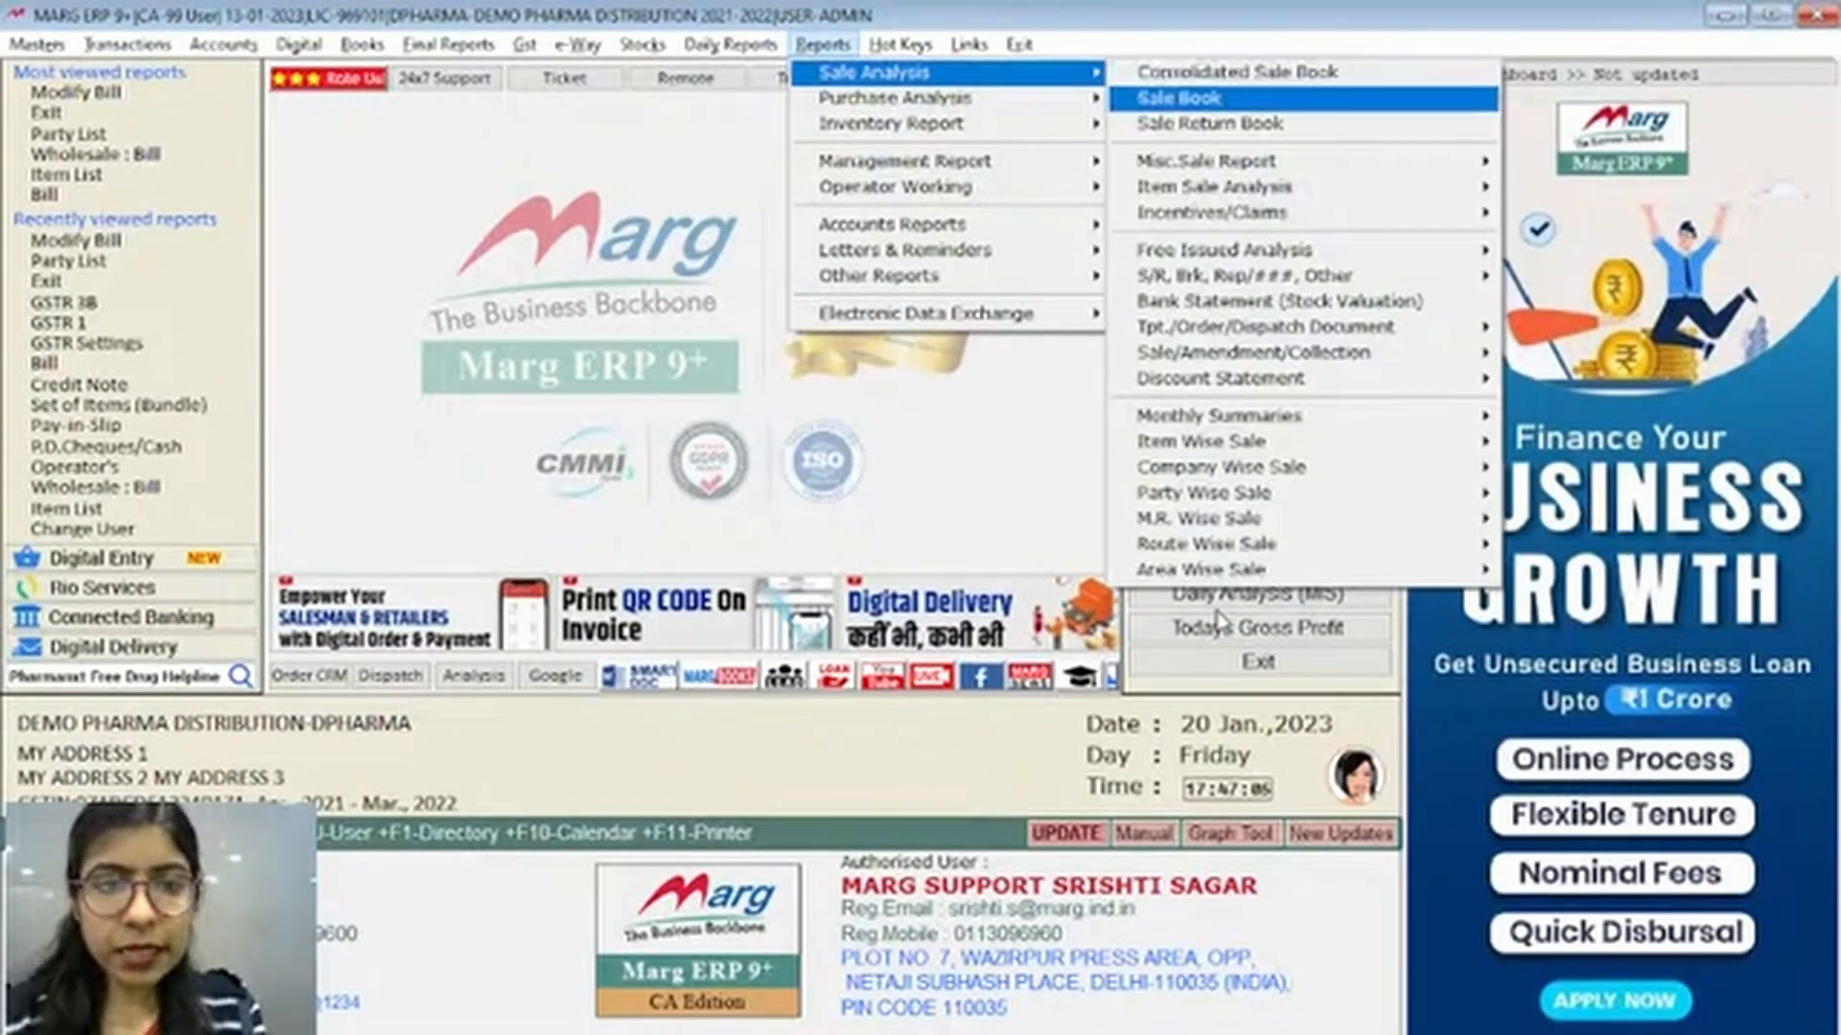
key(Return)
Generate the detailed Sales Book for 01-04-2021 to 31-03-2022, keeping the default filter options
key(Return)
text(01042021)
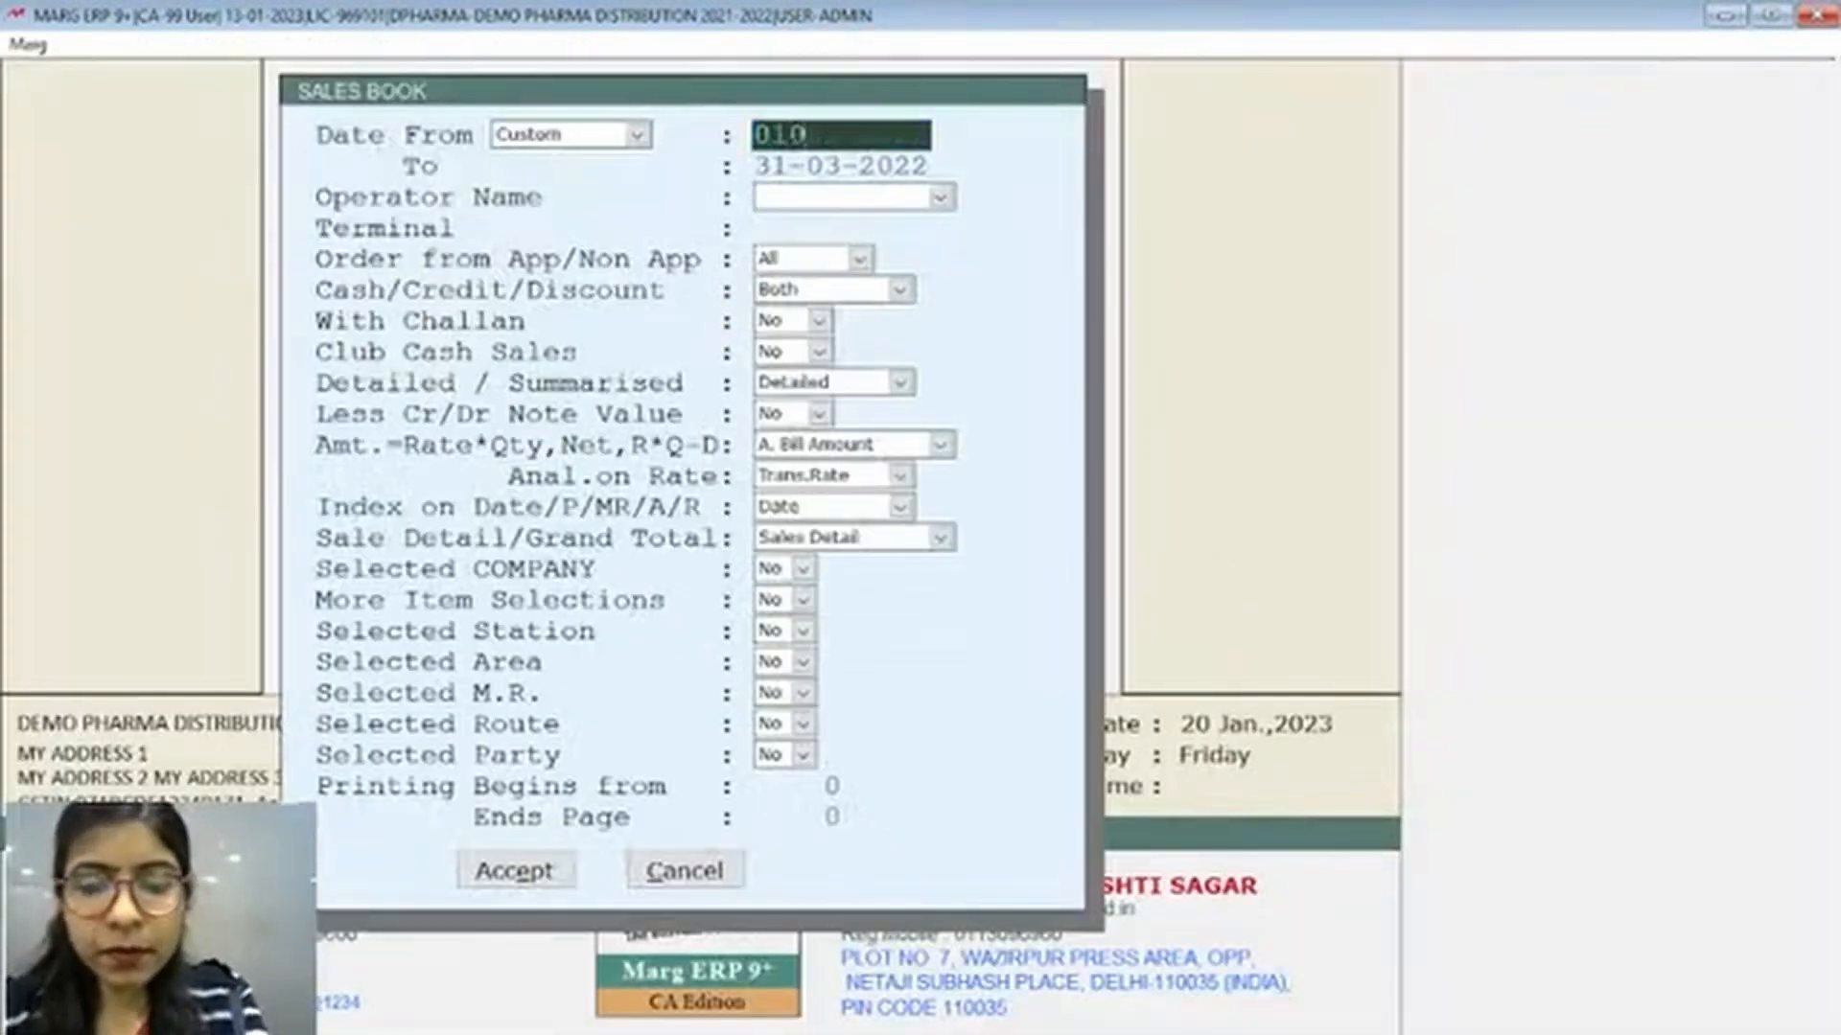
key(Return)
key(Return)
key(Return)
key(Return)
key(Return)
key(Return)
key(Return)
key(Return)
key(Return)
key(Return)
key(Return)
key(Return)
key(Return)
key(Return)
key(Return)
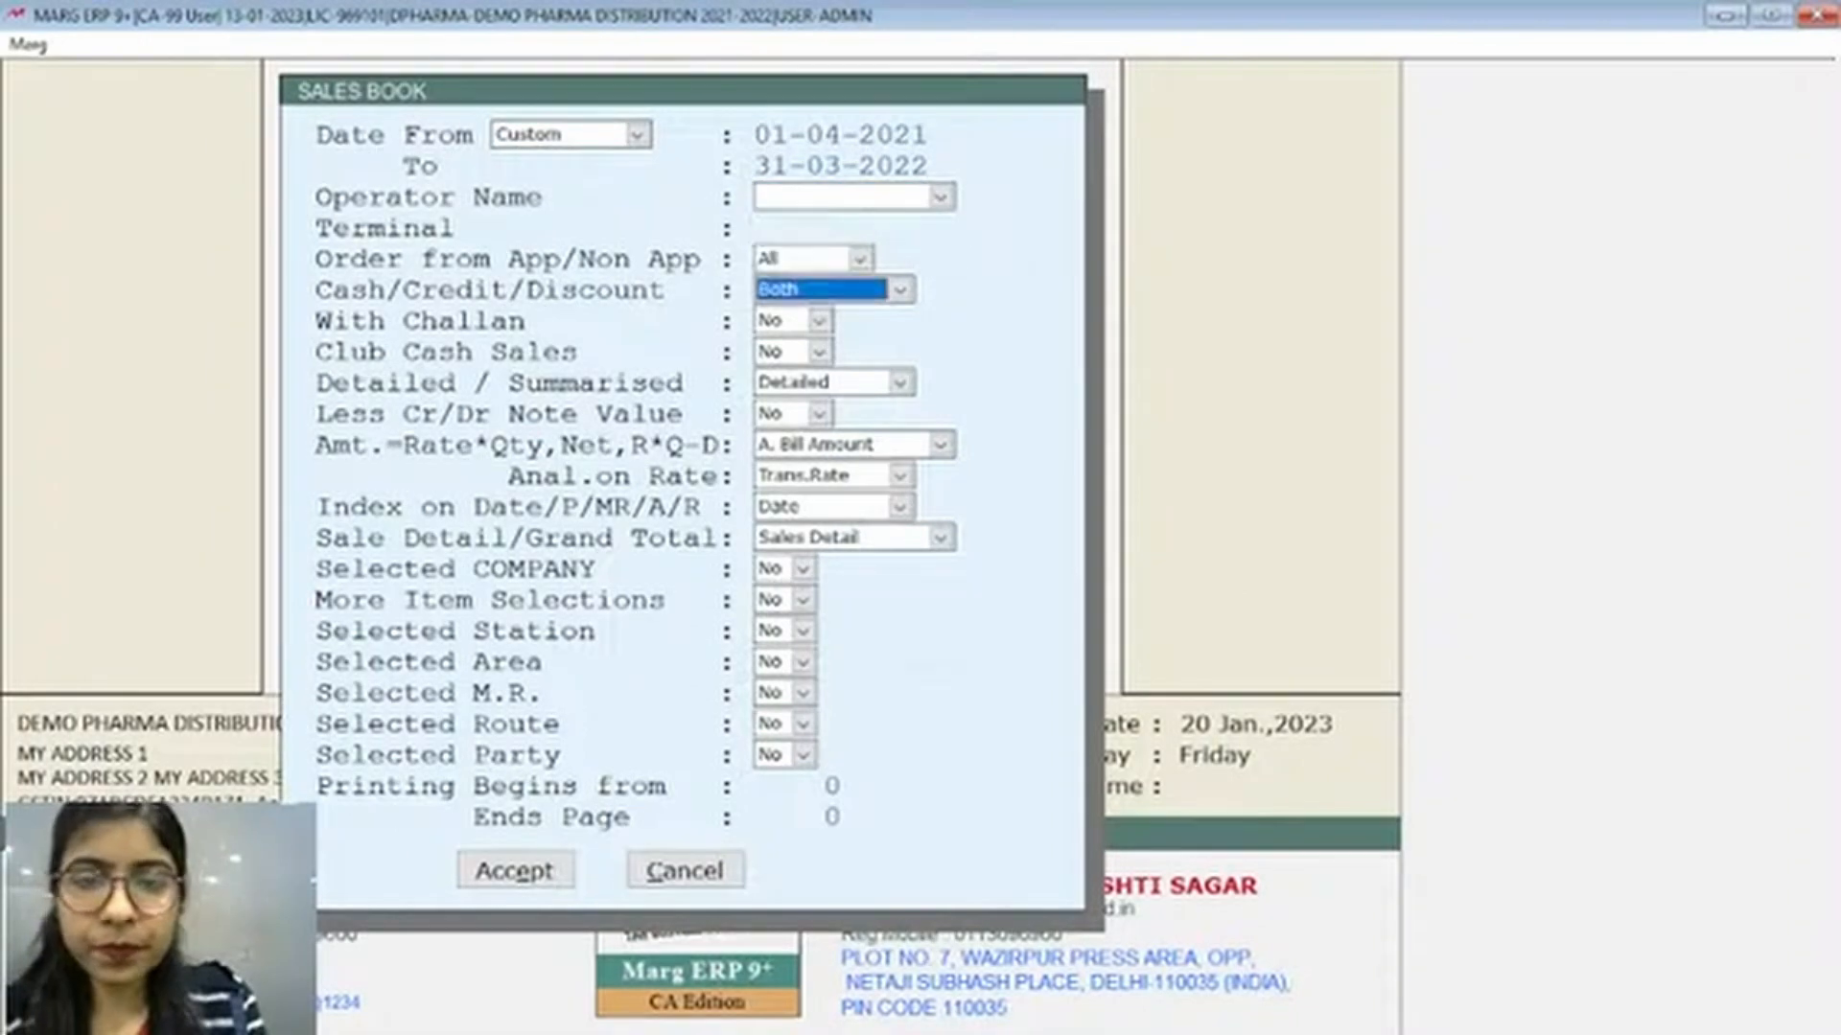
key(Return)
key(Return)
key(Return)
key(Return)
key(Return)
key(Return)
key(Return)
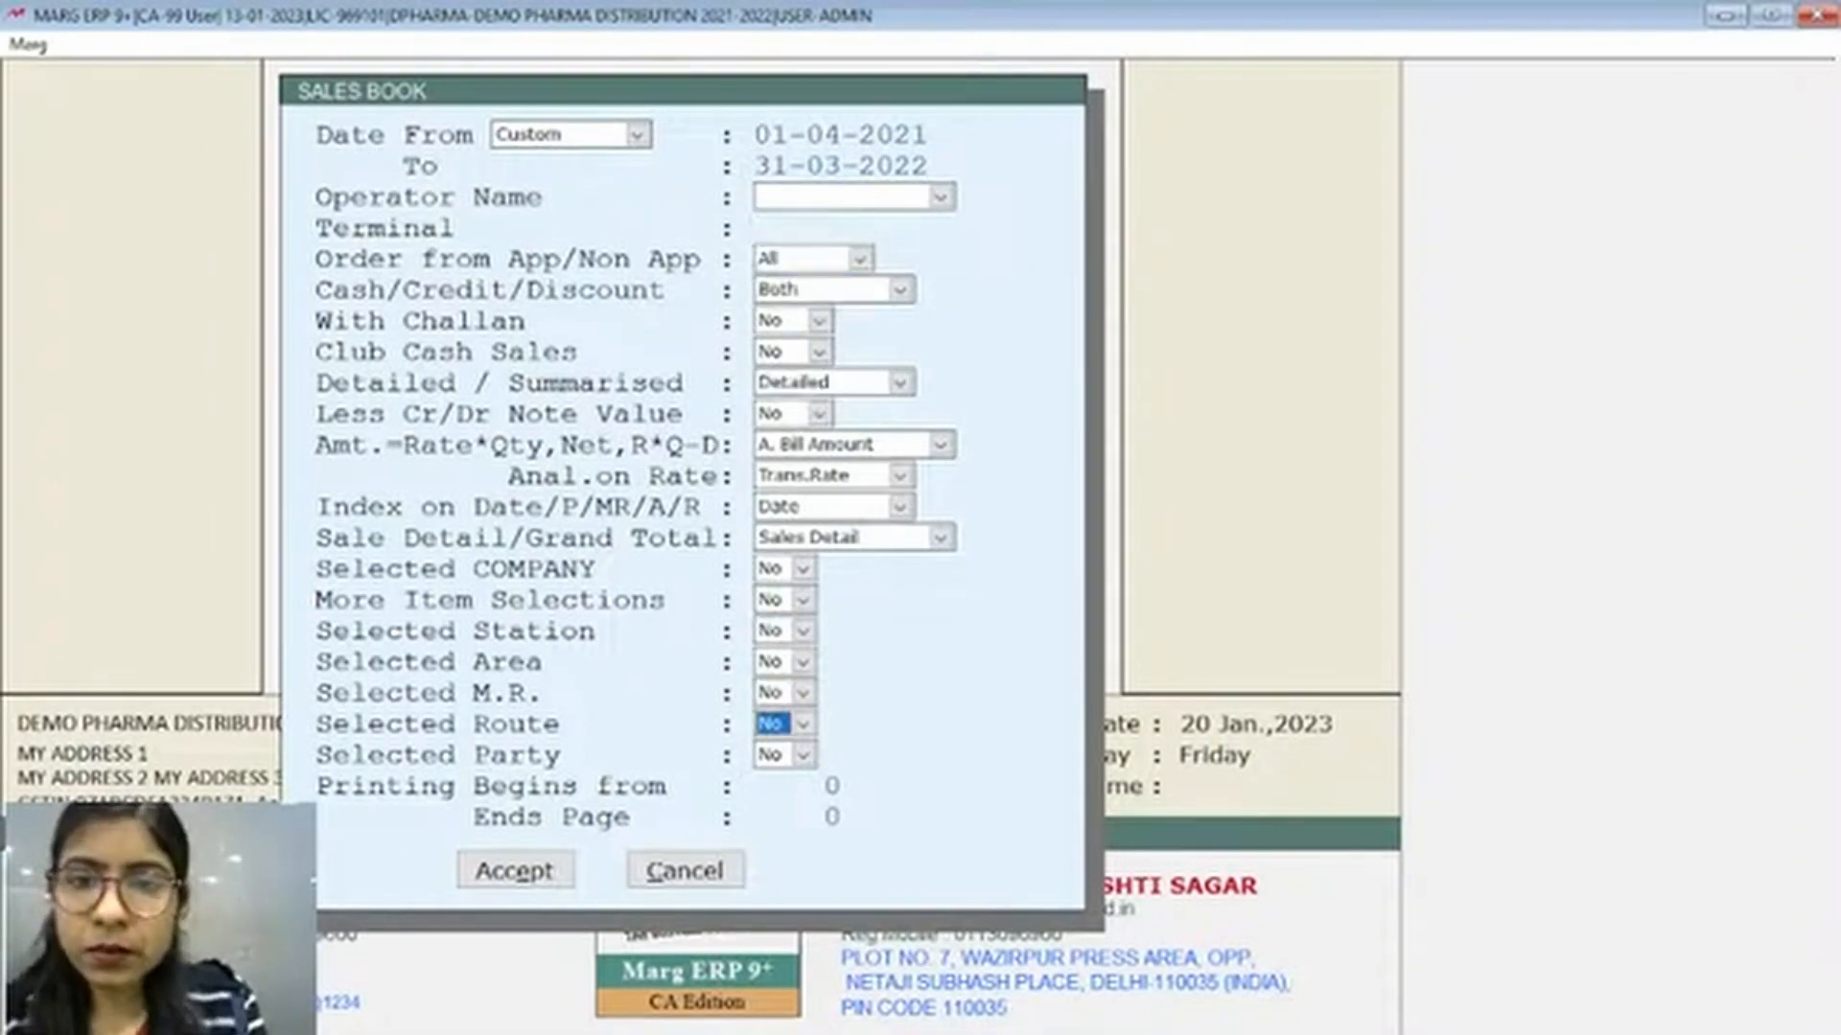
key(Return)
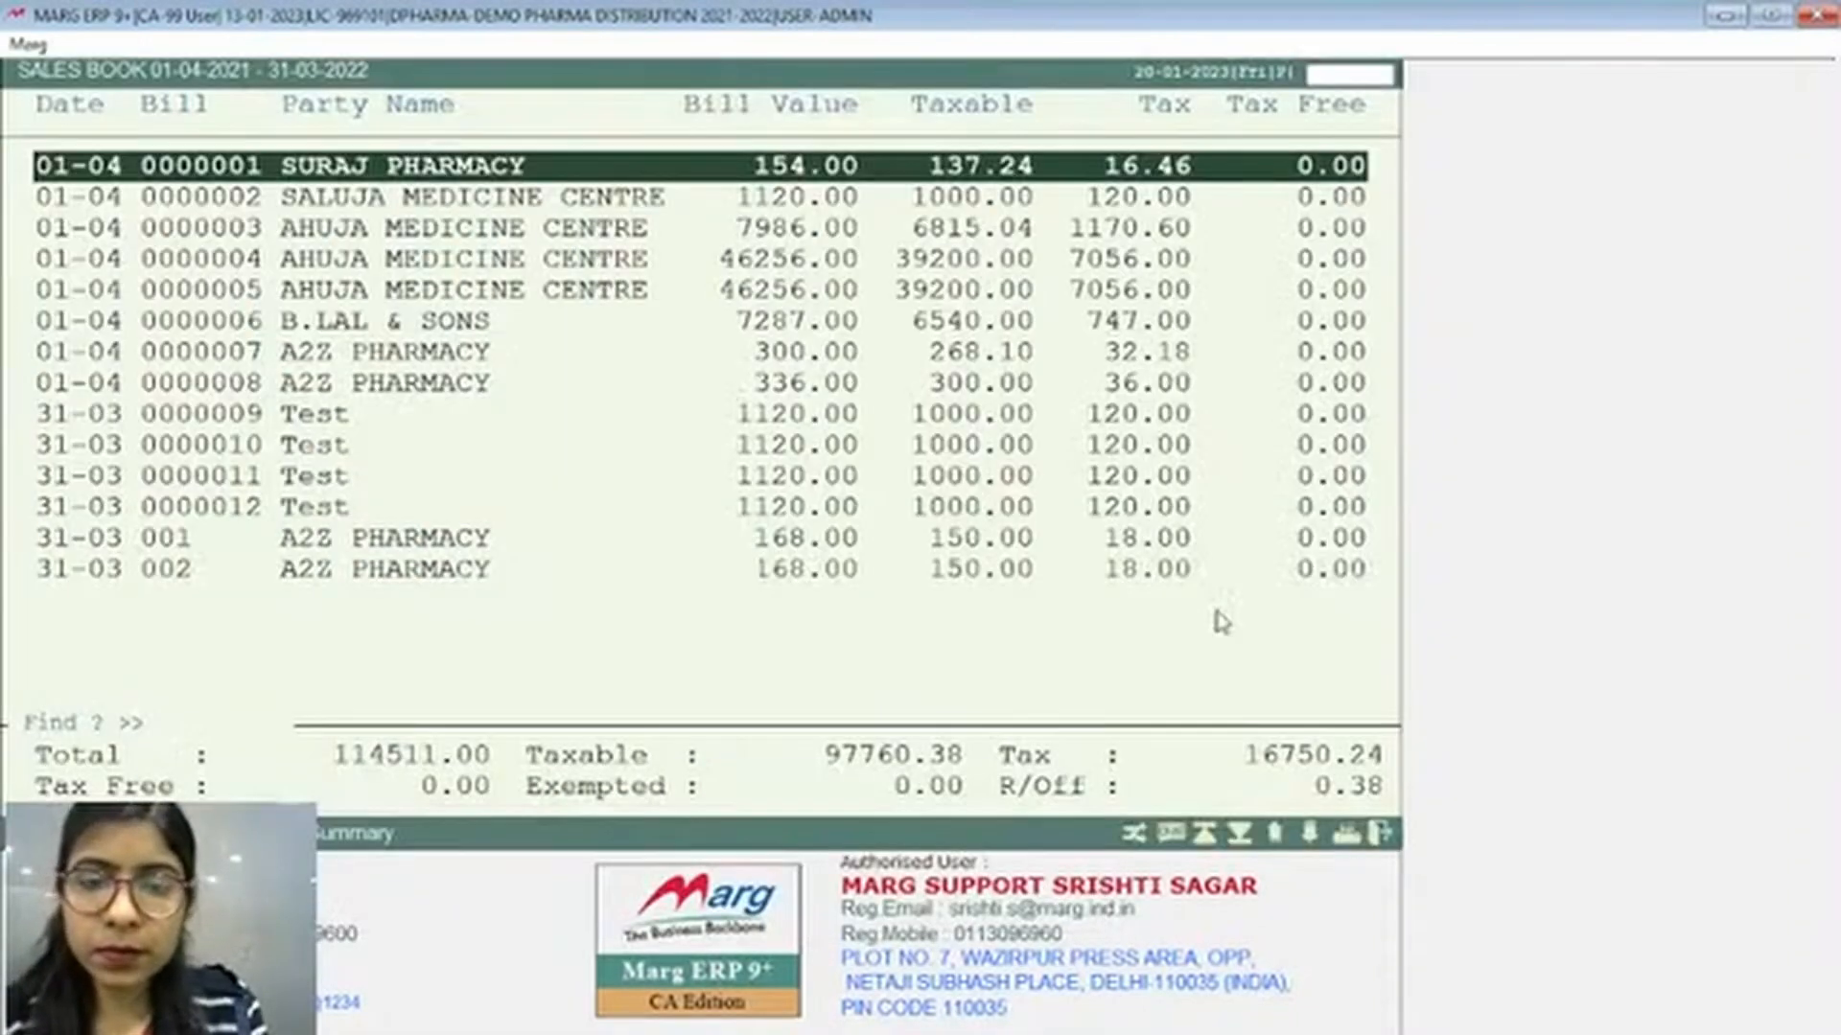
Look through the bills in the Sales Book down to A2Z PHARMACY bill 0000008
key(Down)
key(Down)
key(Up)
key(Up)
key(Down)
key(Down)
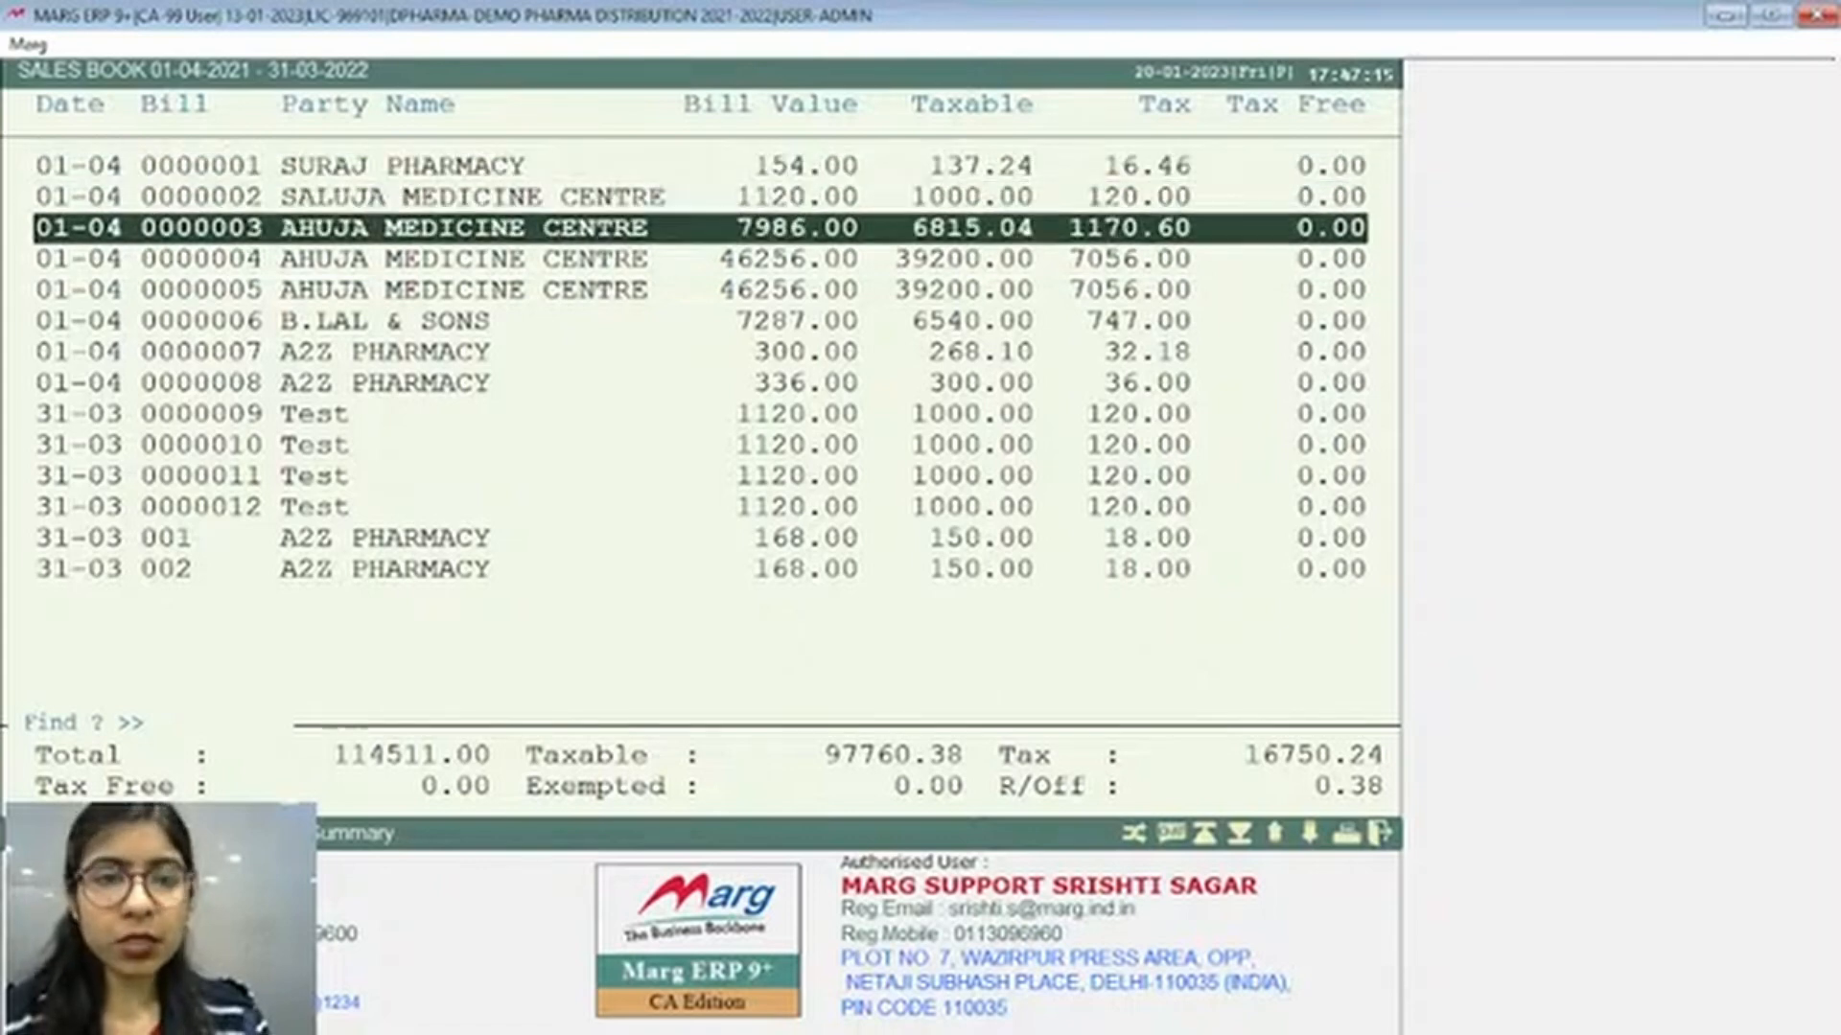
key(Down)
key(Down)
key(Down)
key(Down)
key(Down)
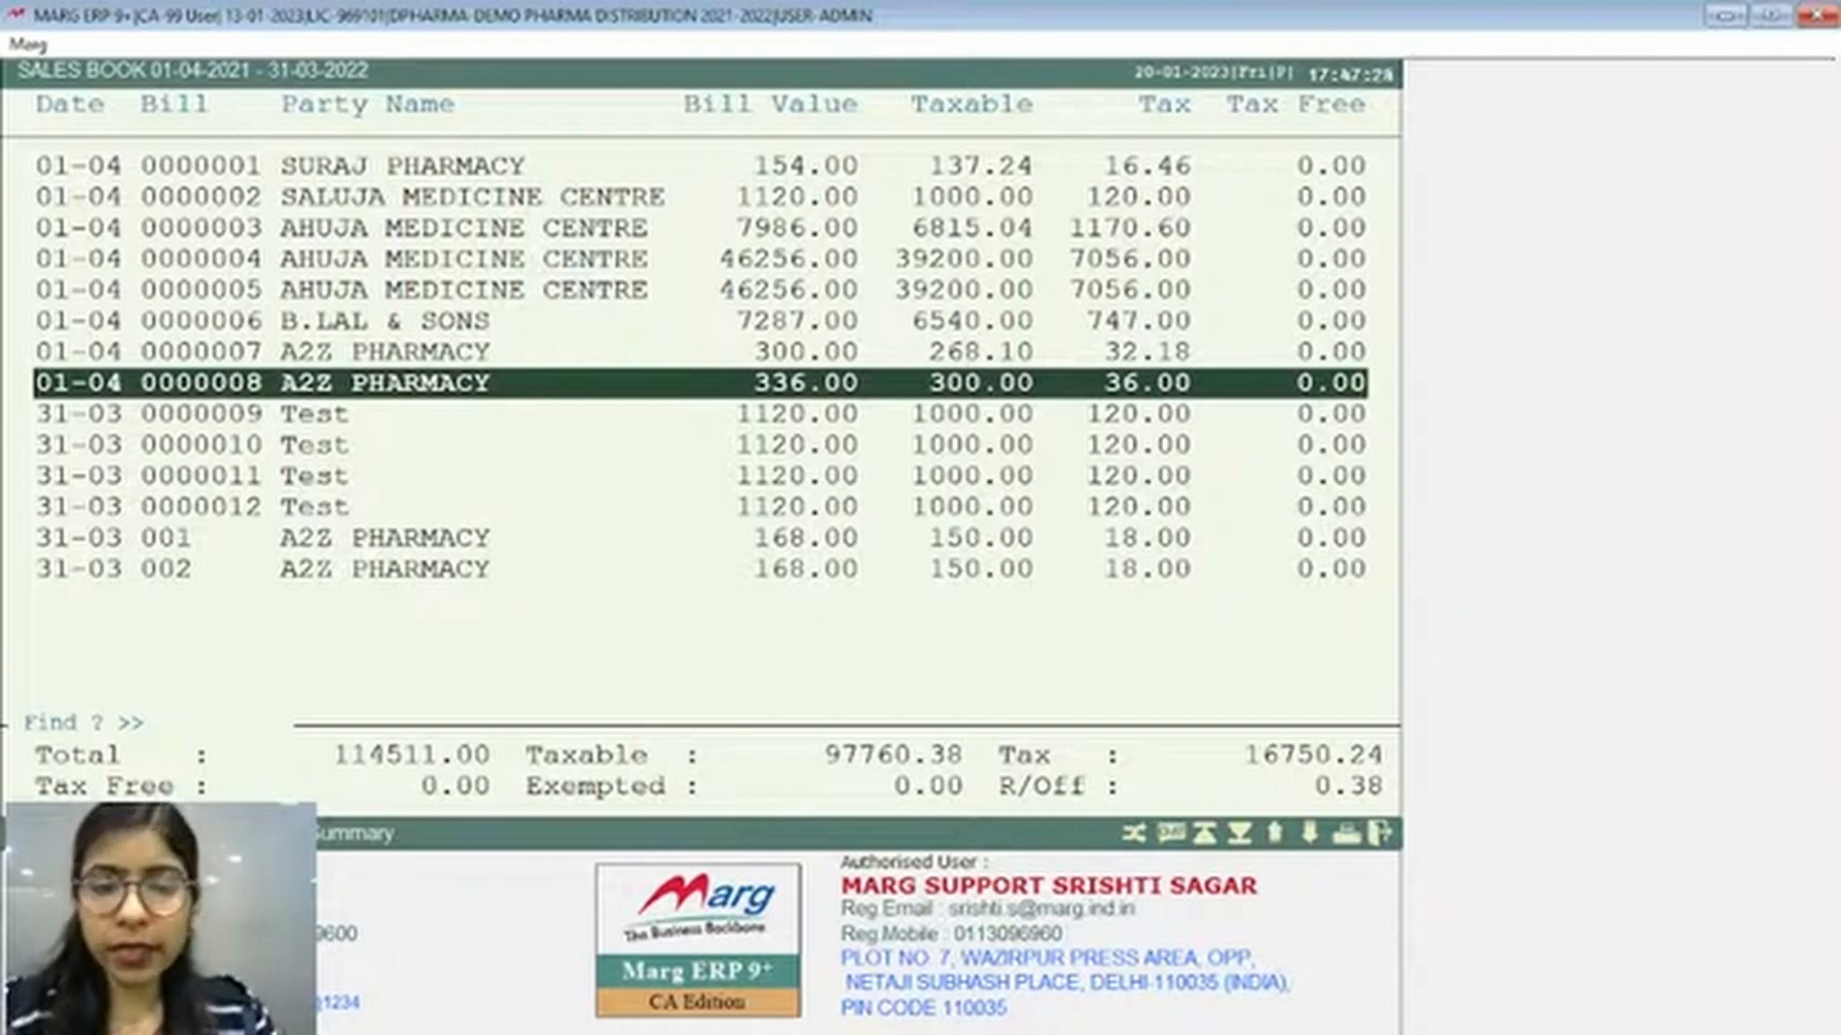
View the Sales Book print layout with INDEX Wise Total, and return to the bill list
key(alt+p)
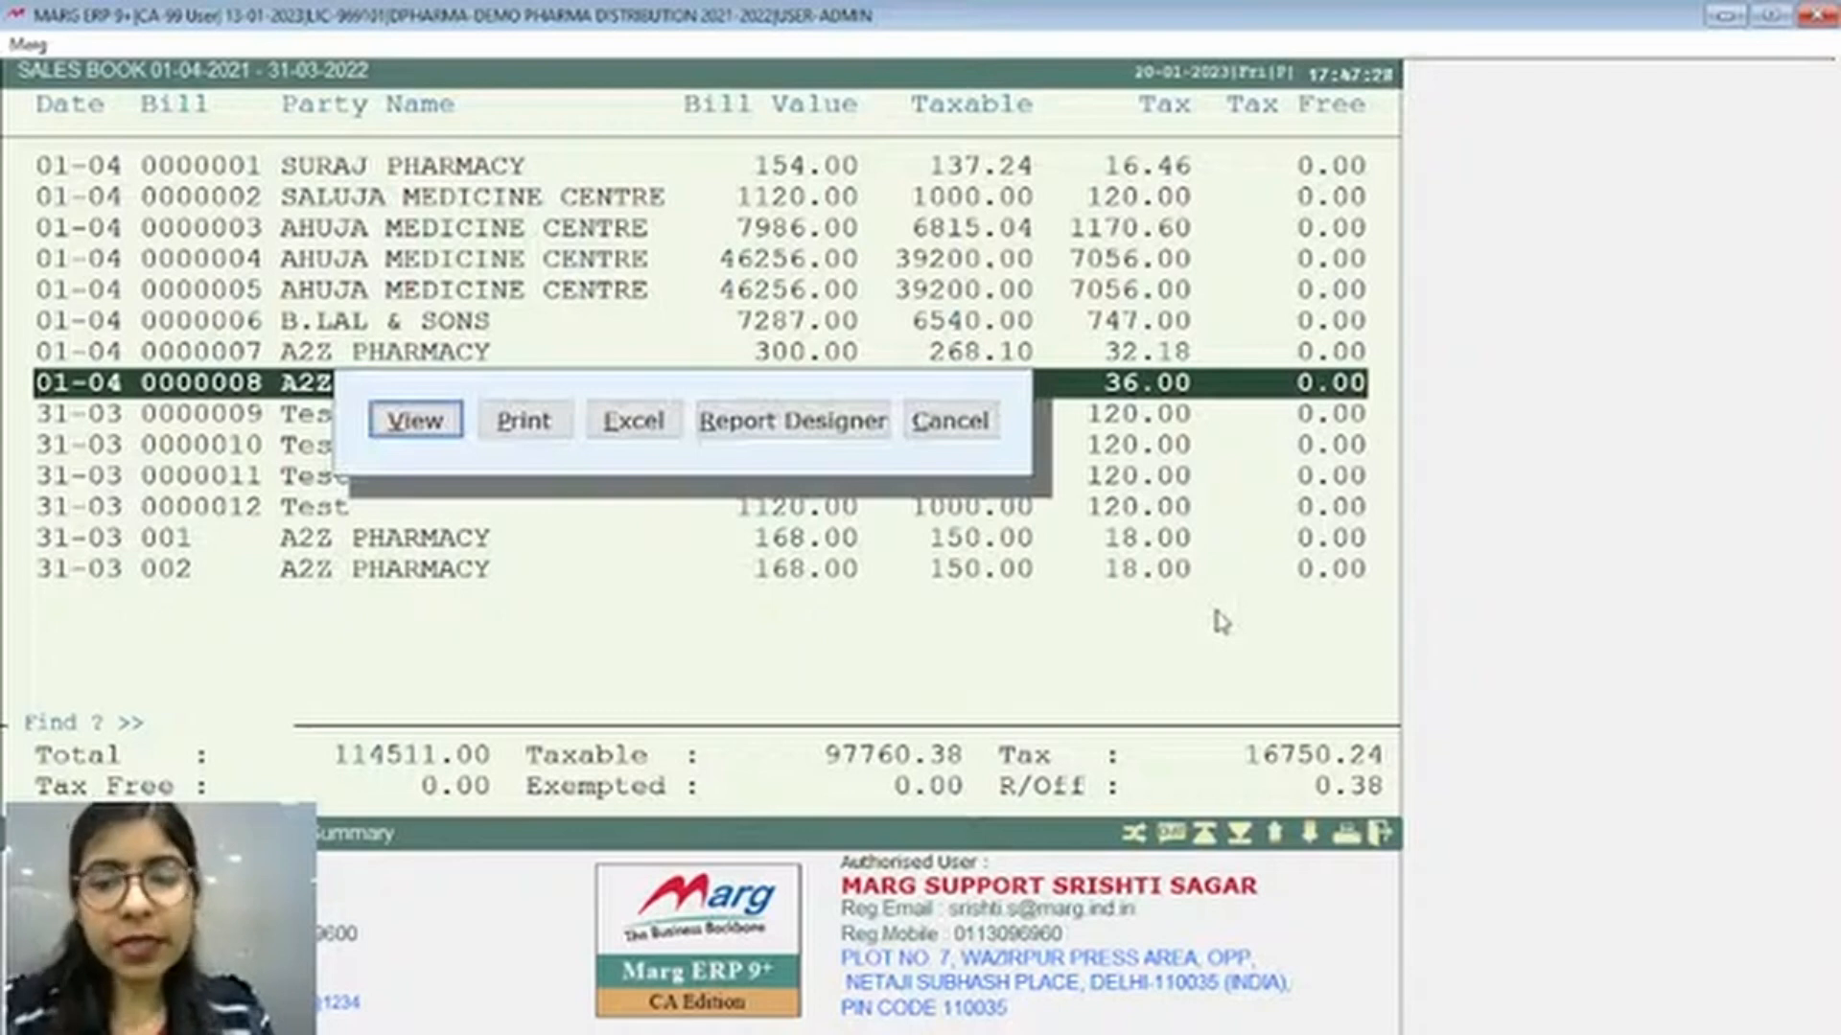
key(Escape)
key(alt+p)
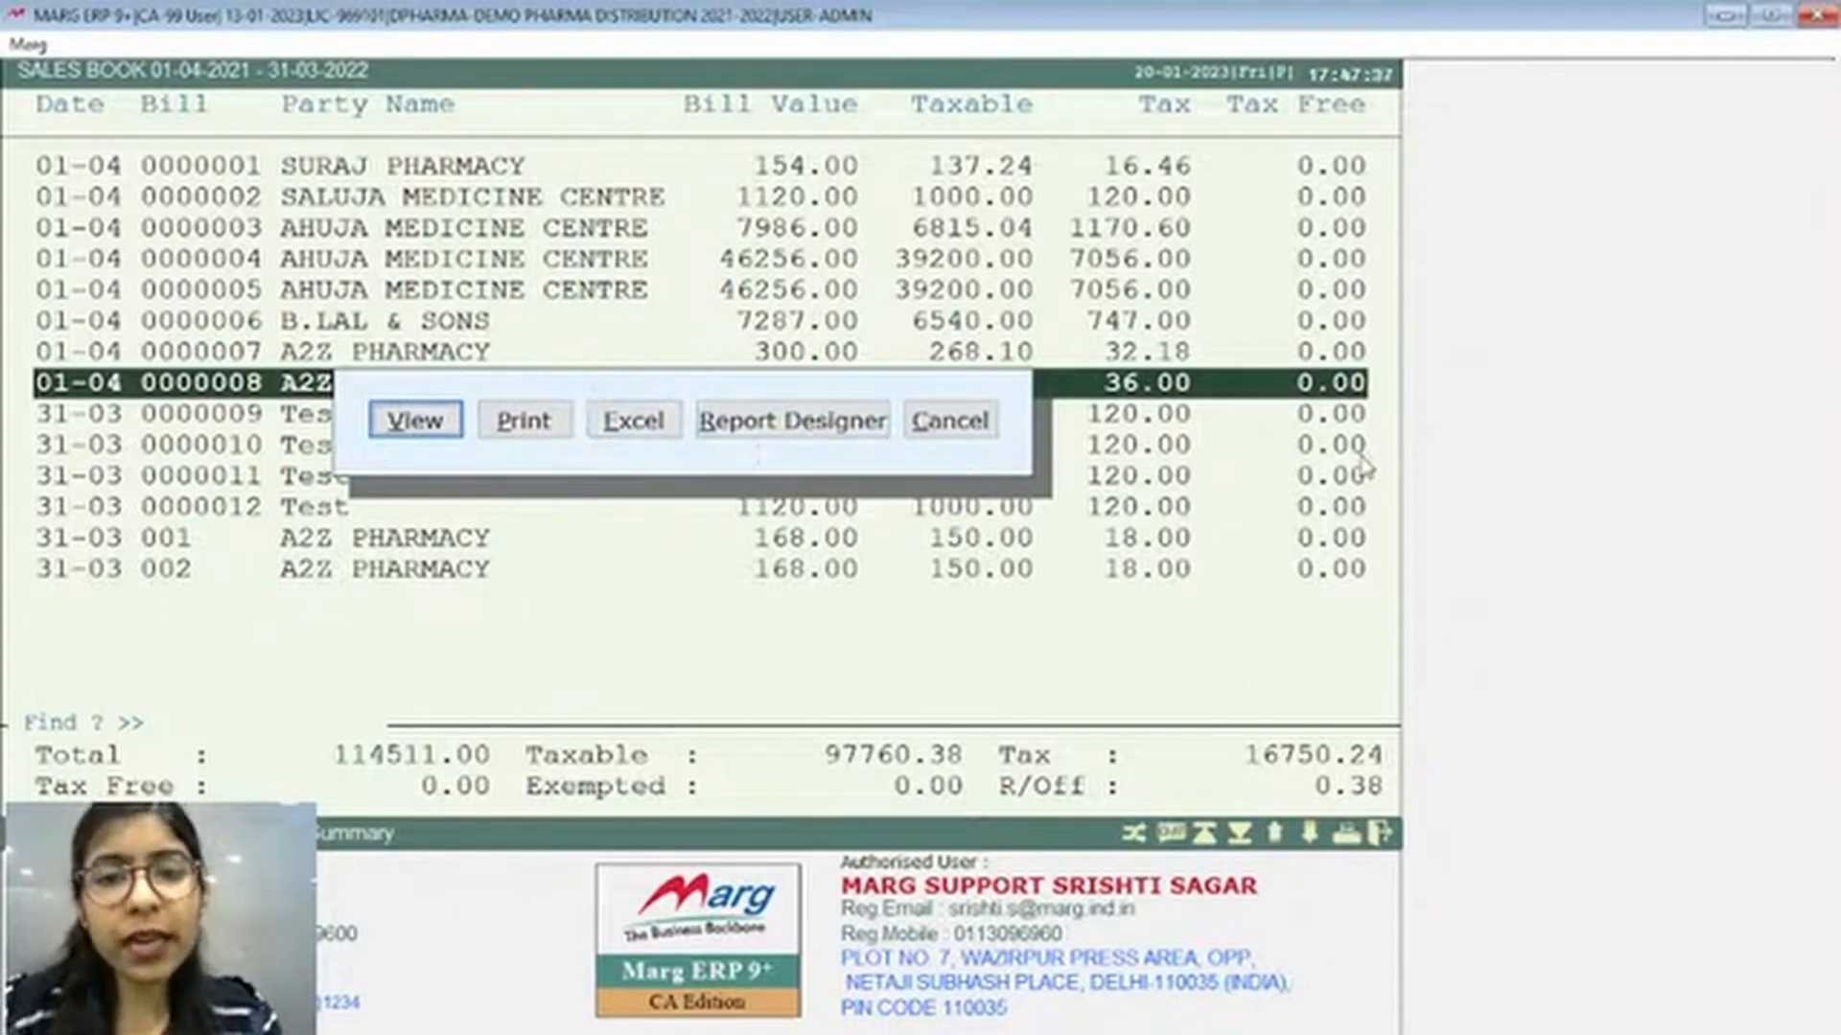
click(433, 425)
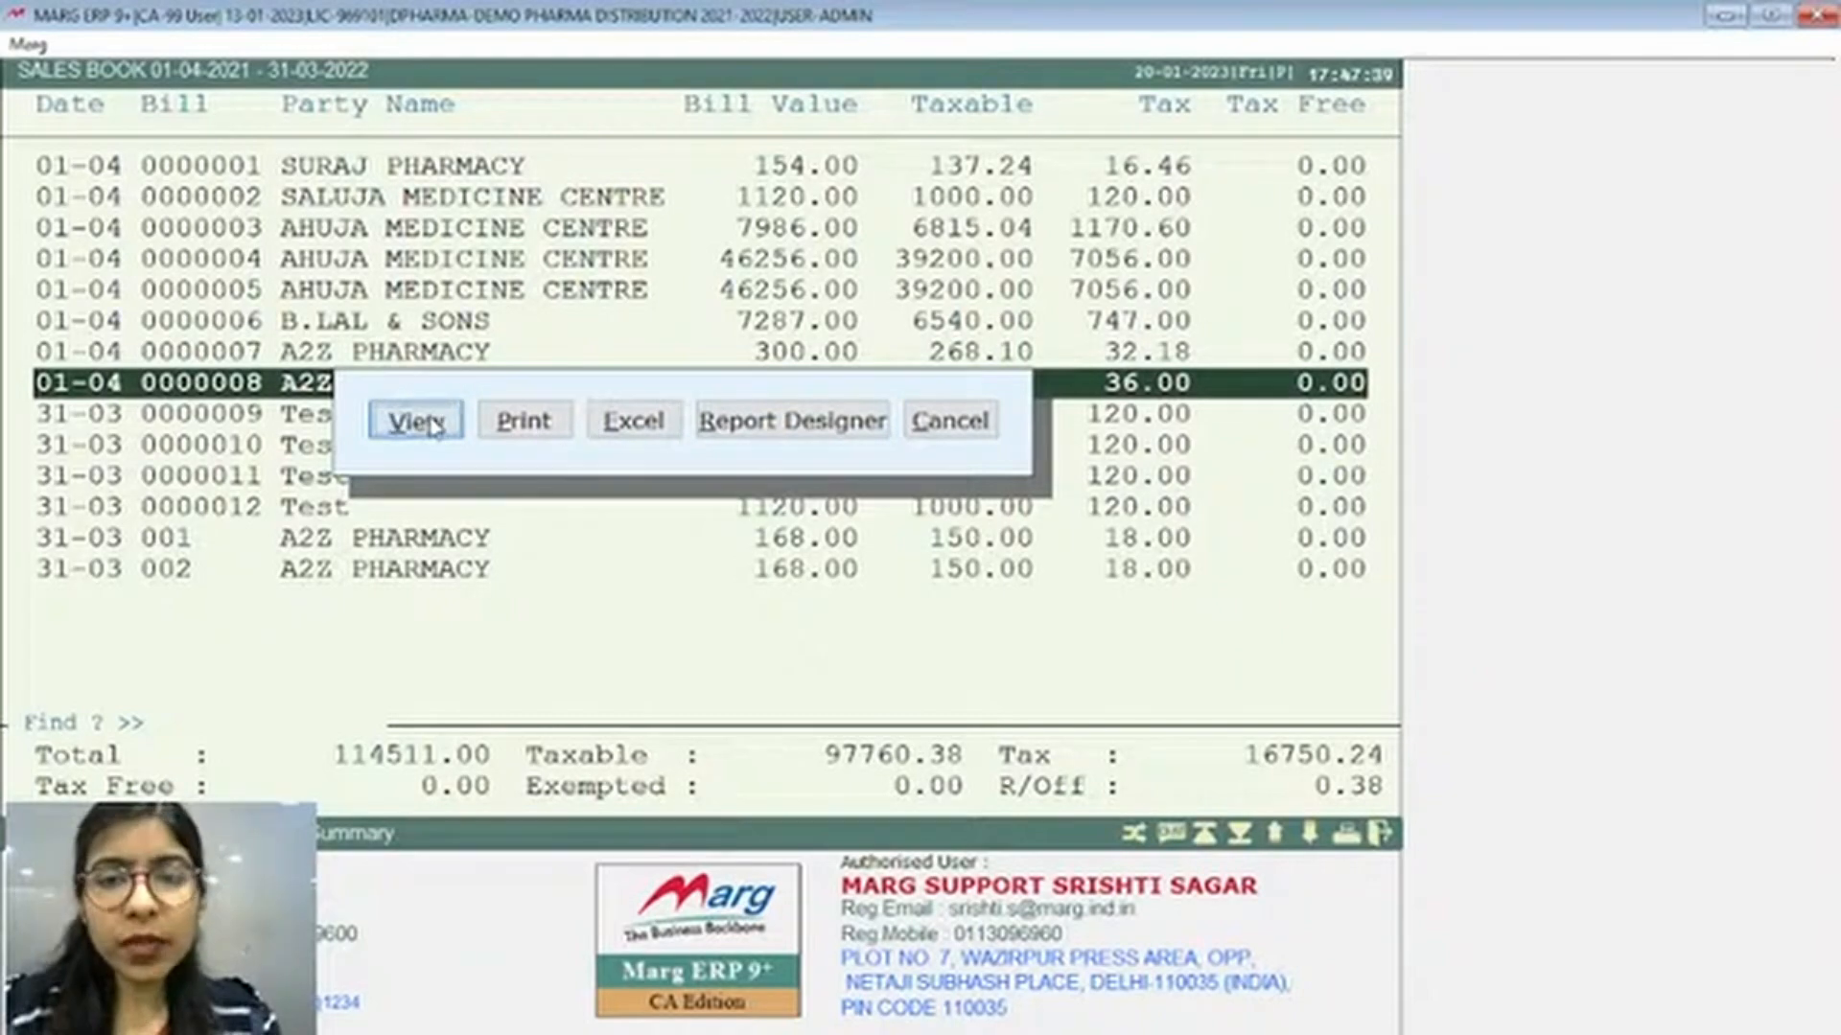
click(616, 417)
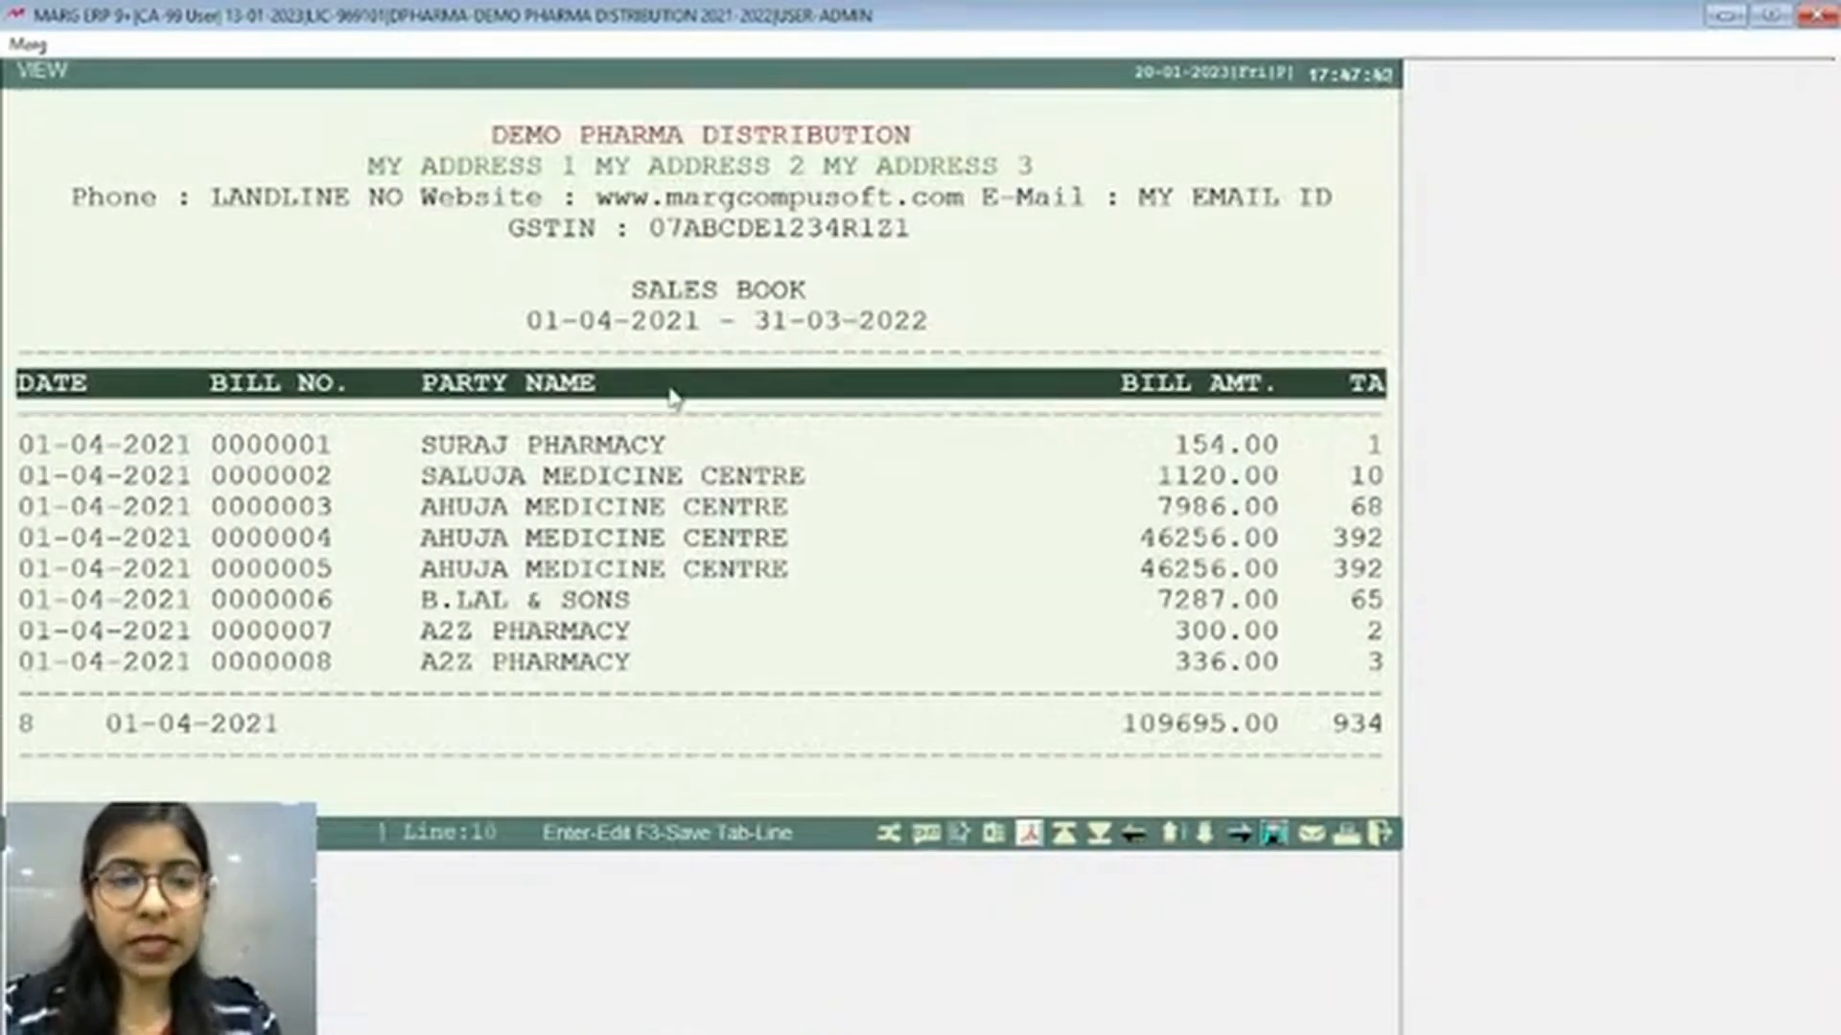
click(784, 427)
key(Escape)
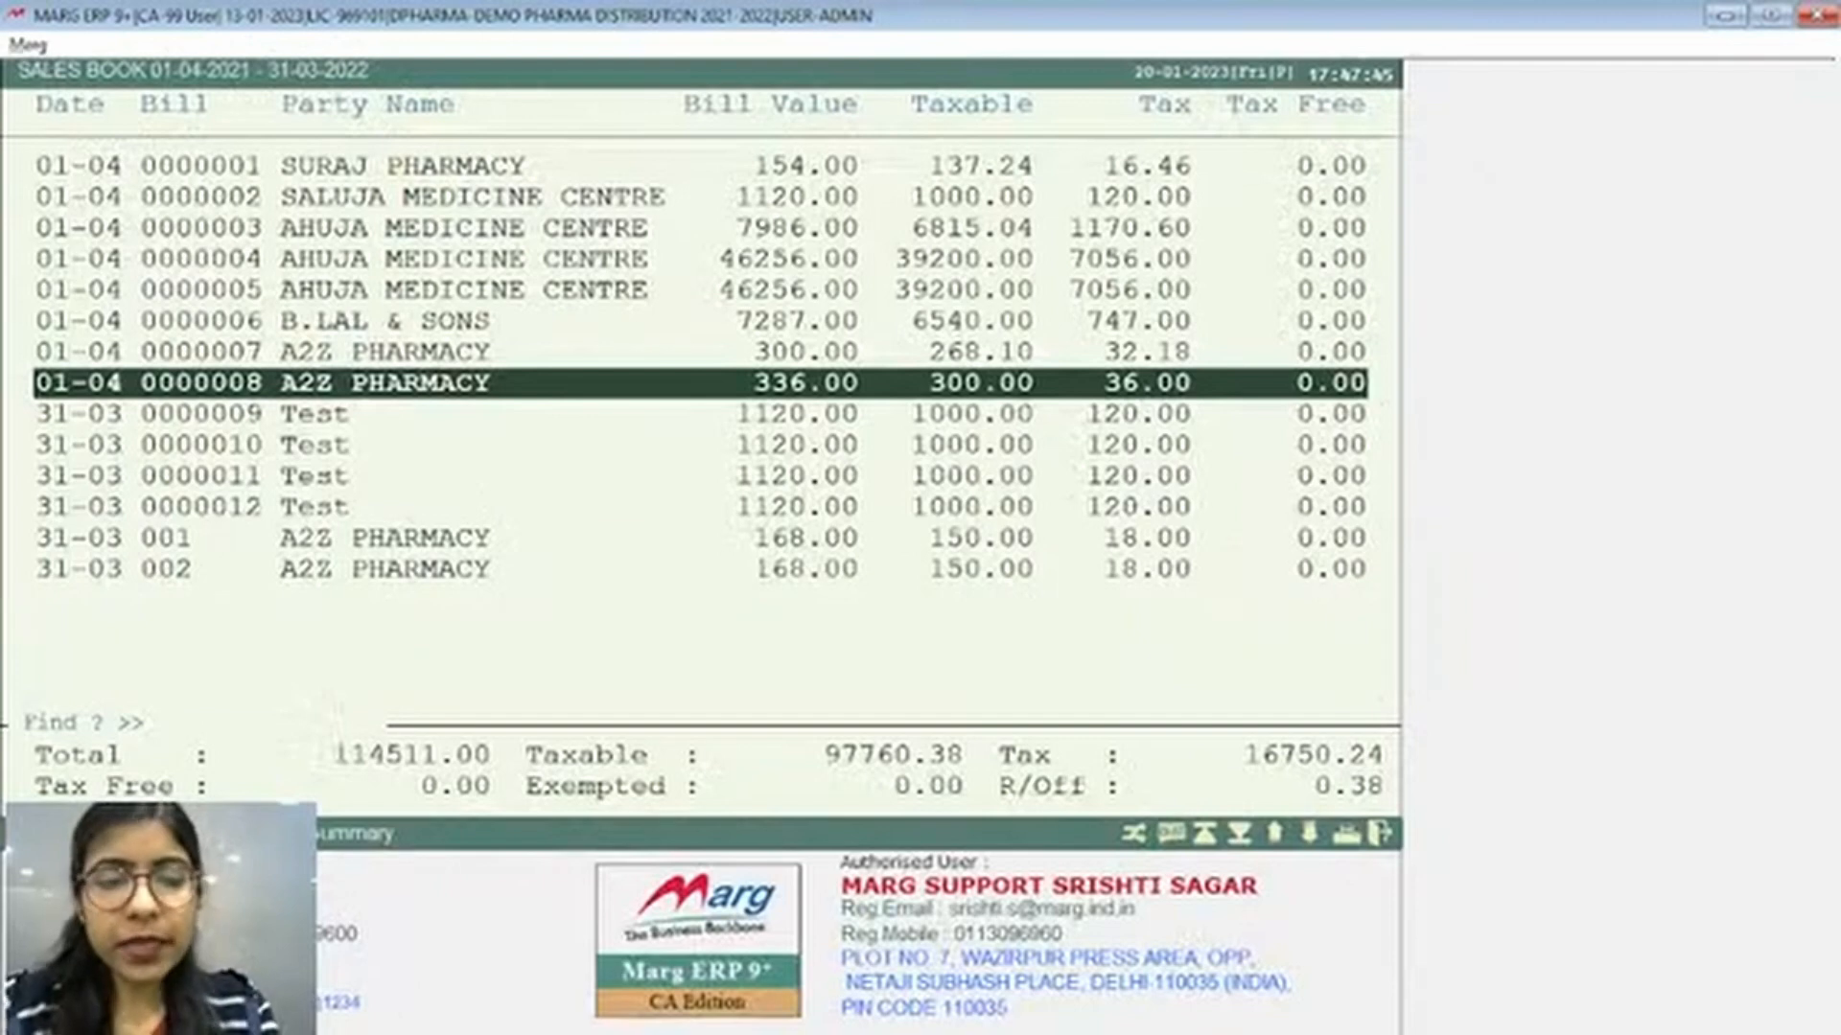
Export the Sales Book to Excel with INDEX Wise Total and switch to the generated workbook
key(alt+p)
key(Right)
key(Right)
key(Return)
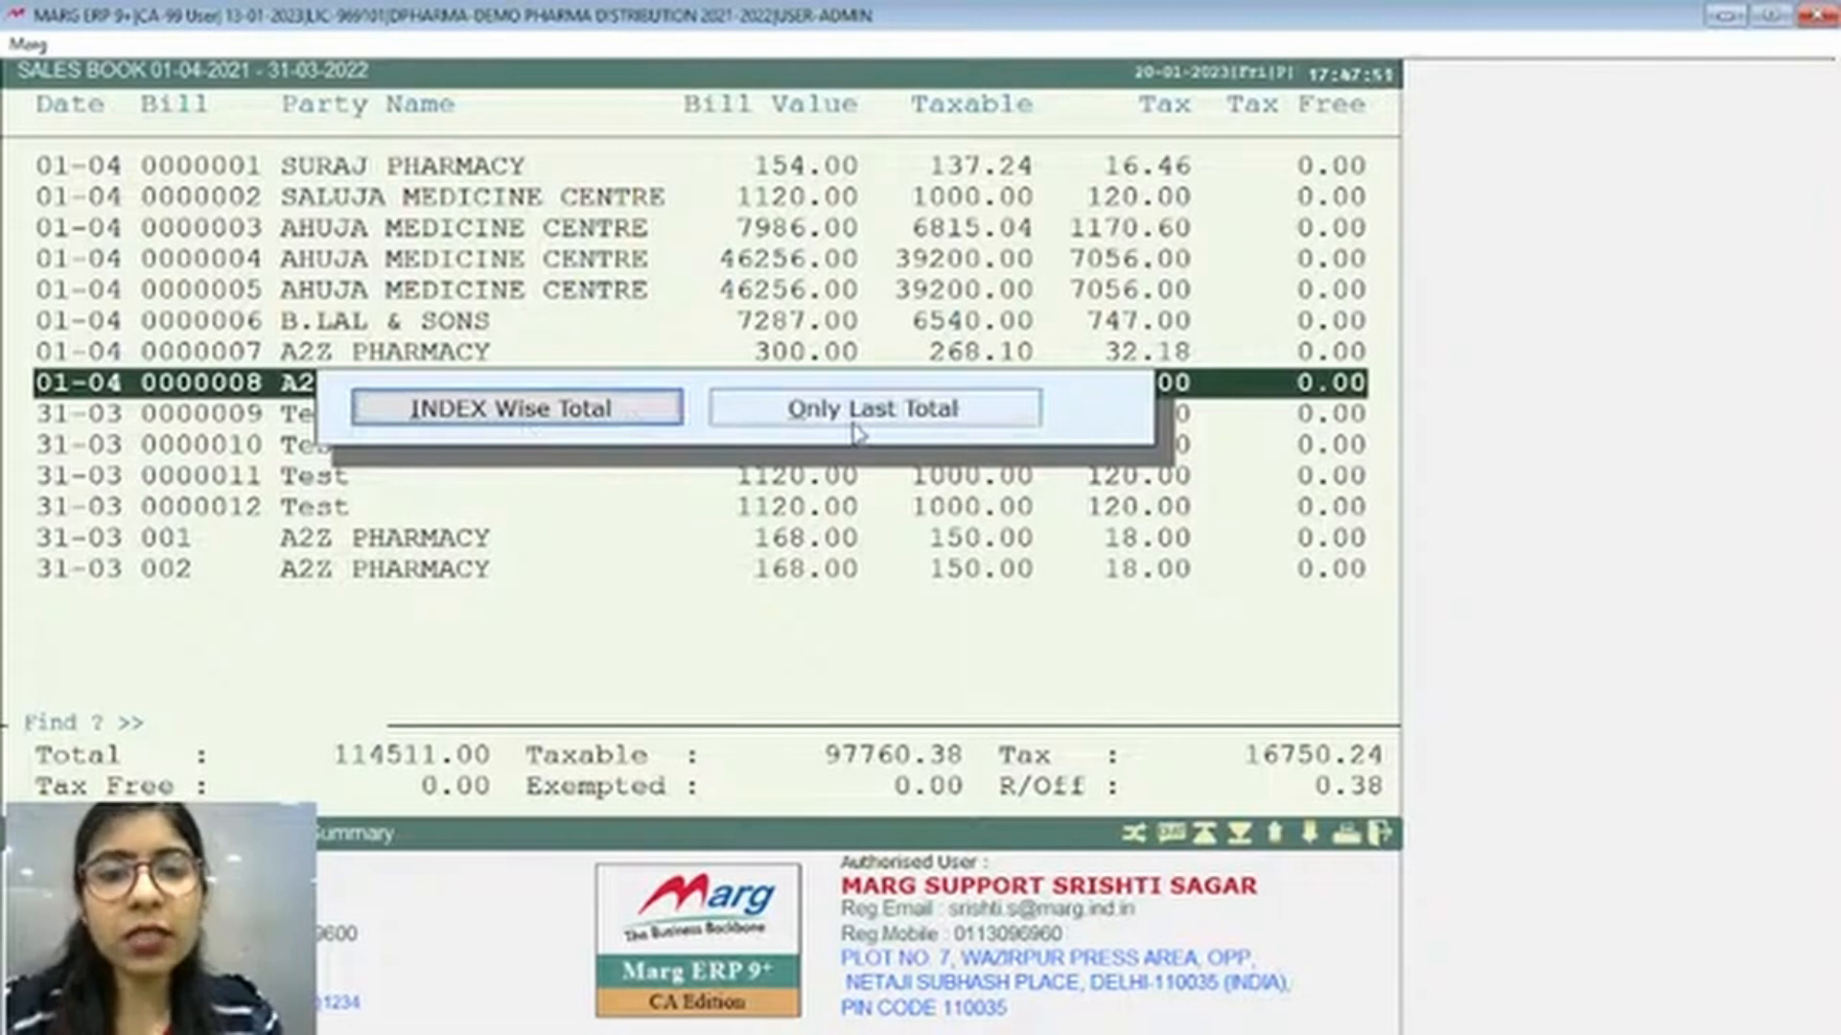
click(587, 420)
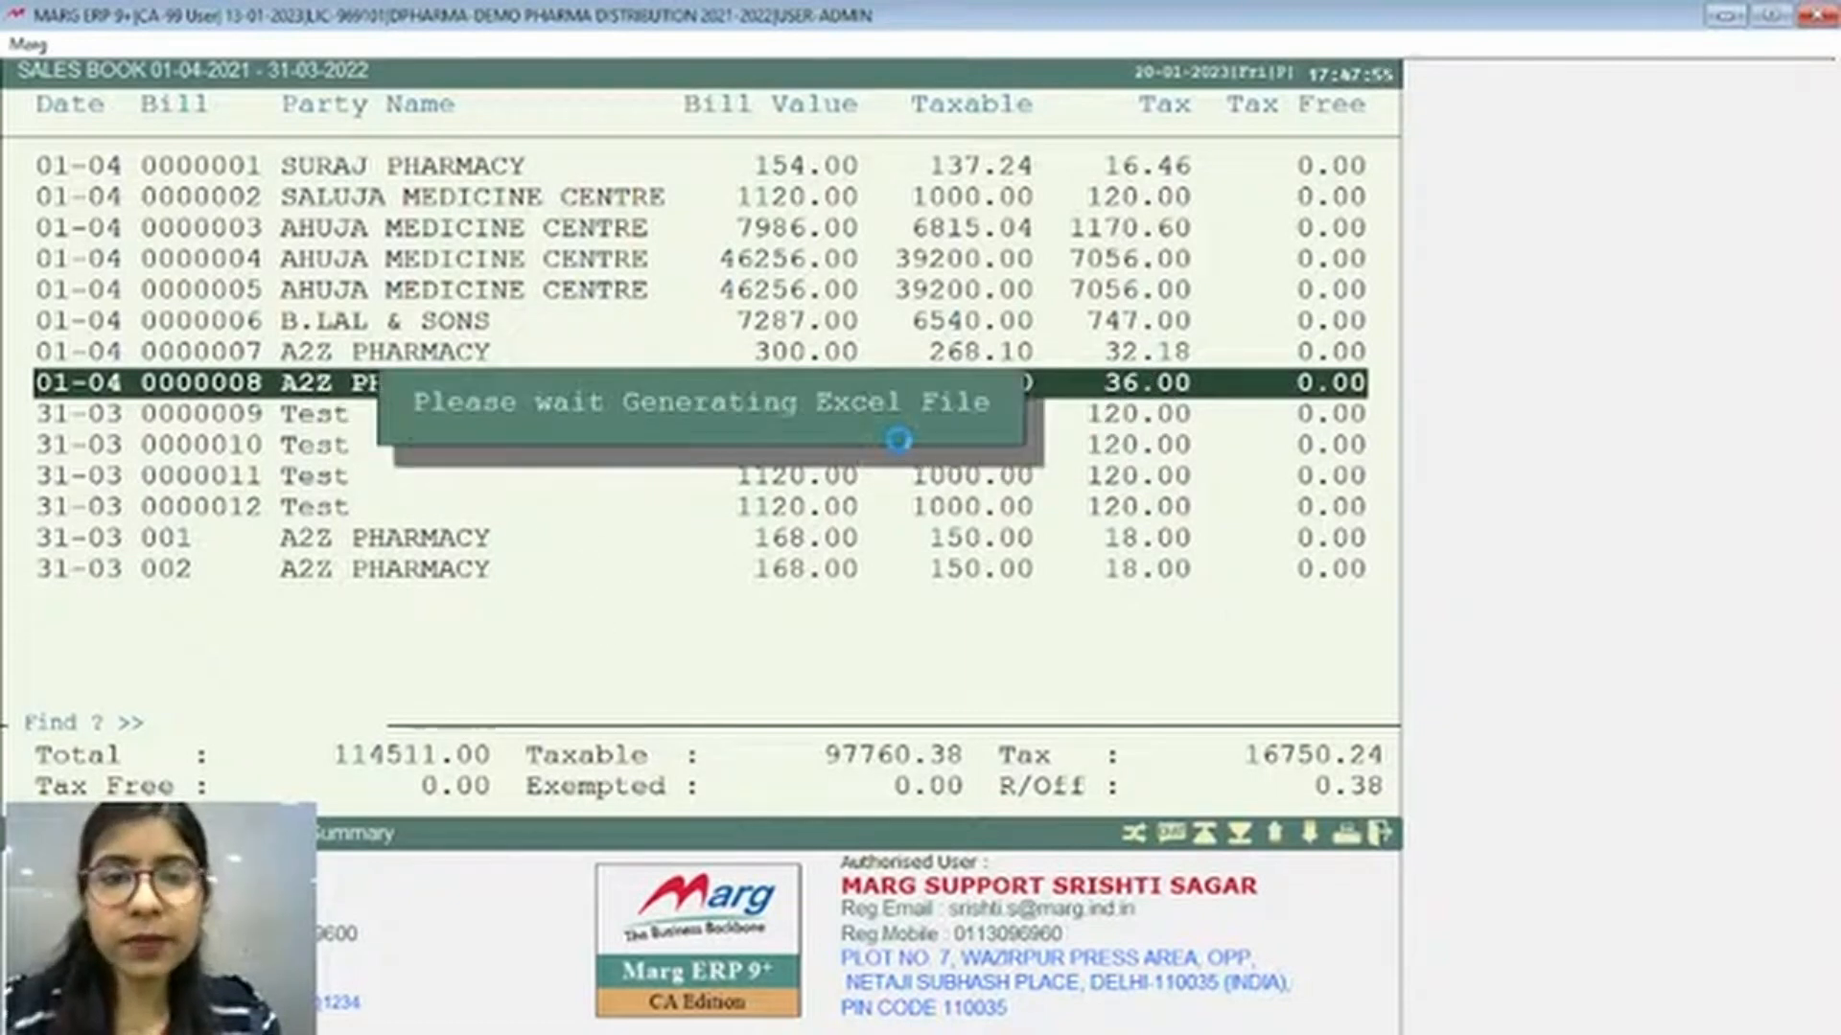
click(1098, 572)
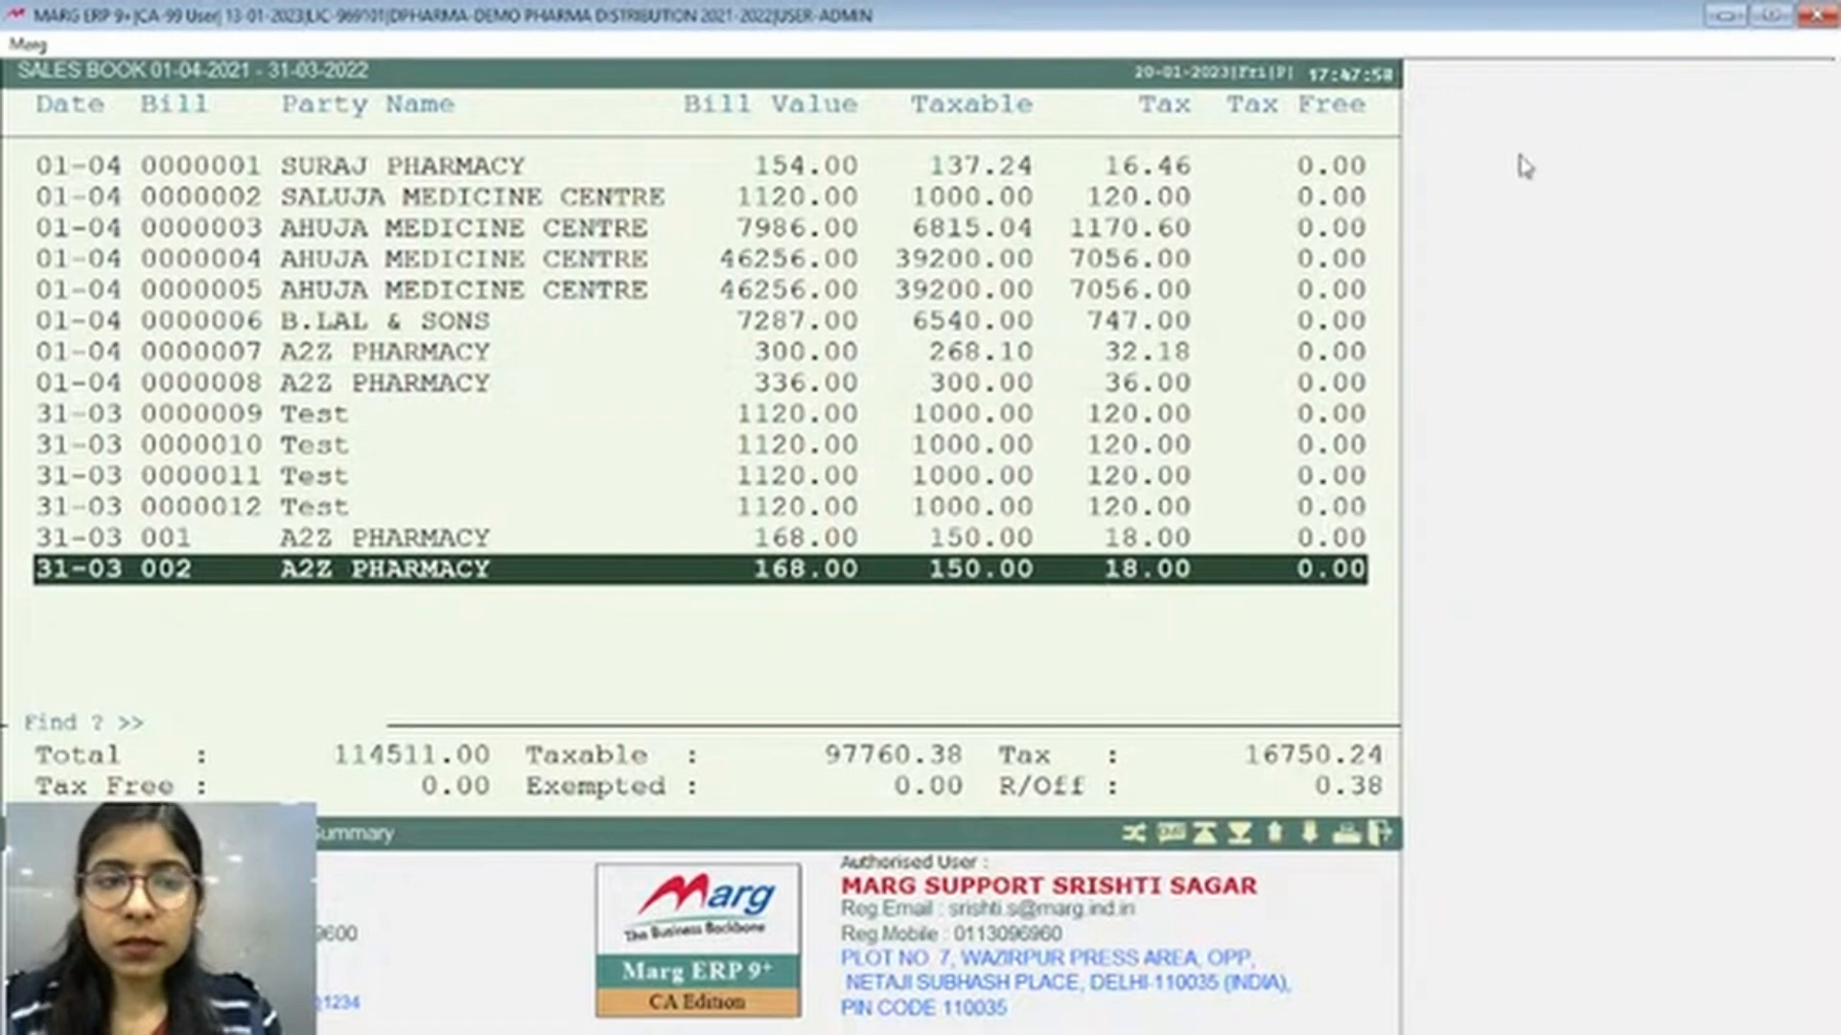
click(1723, 15)
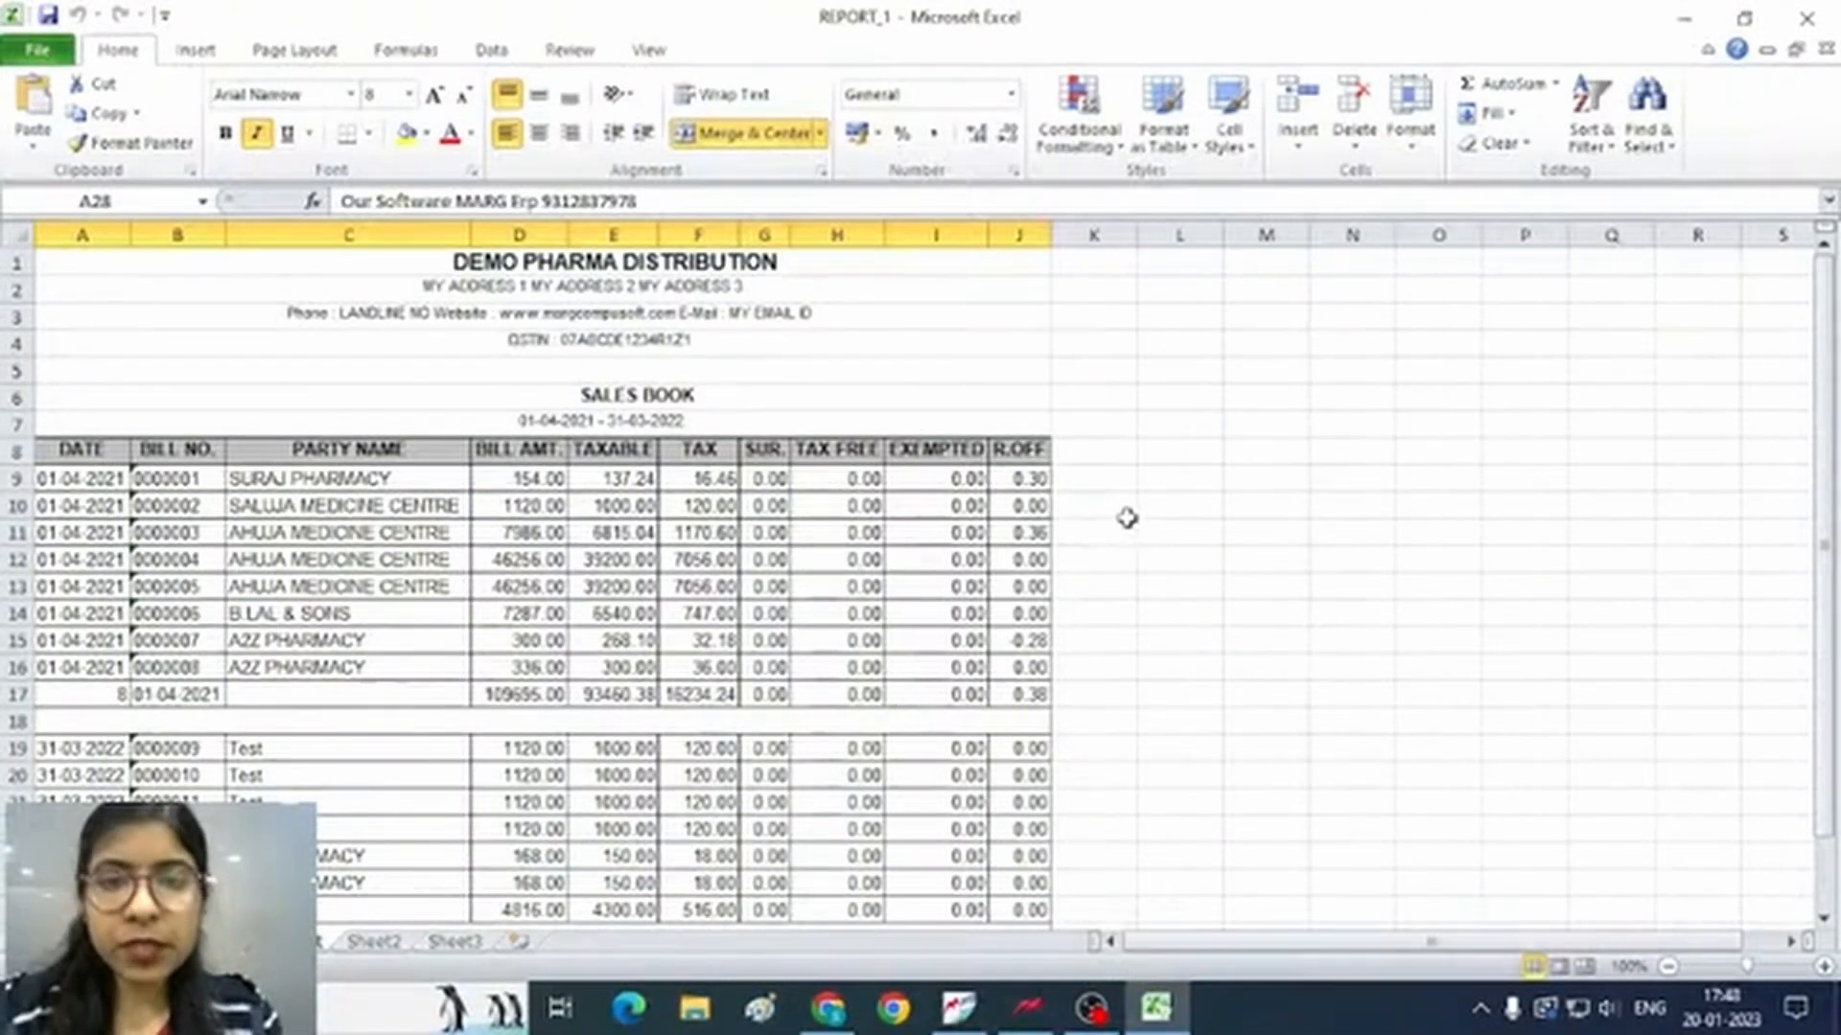
Examine the exported Sales Book worksheet, including its date-wise bill groups and totals
scroll(1127, 518, down, 2)
scroll(1126, 518, down, 6)
scroll(1127, 518, up, 8)
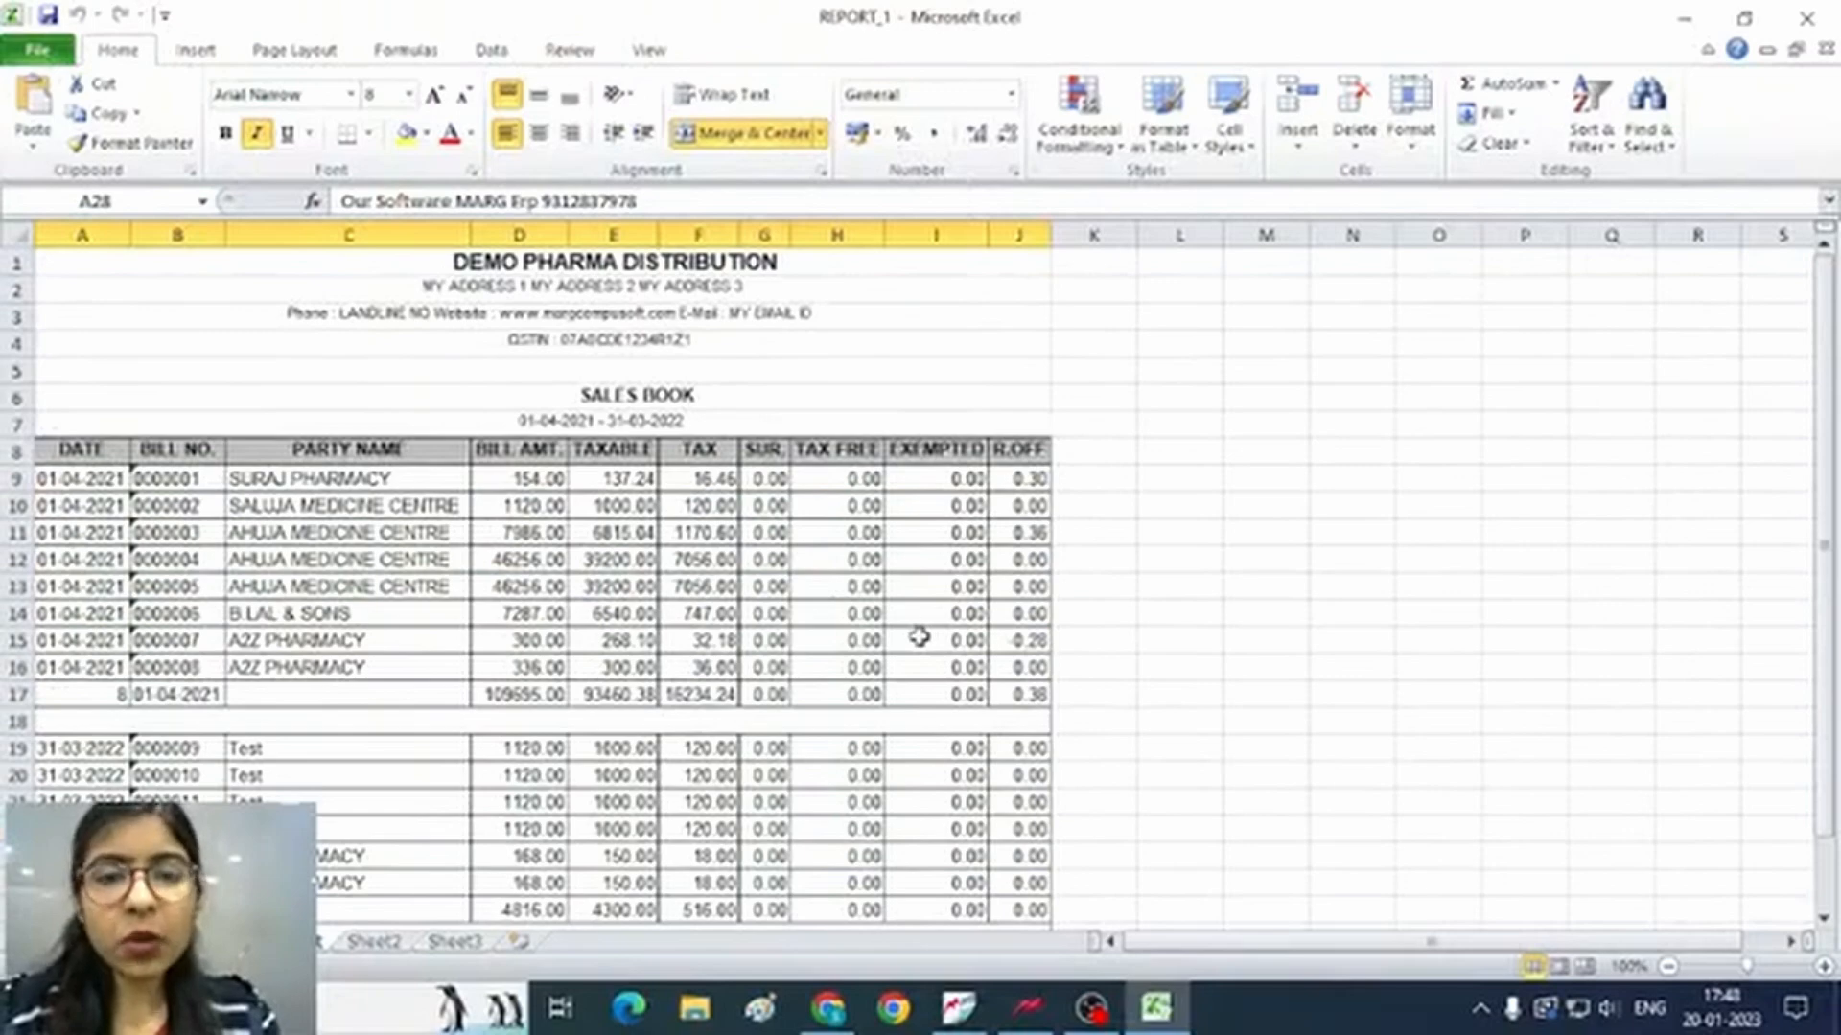
click(632, 722)
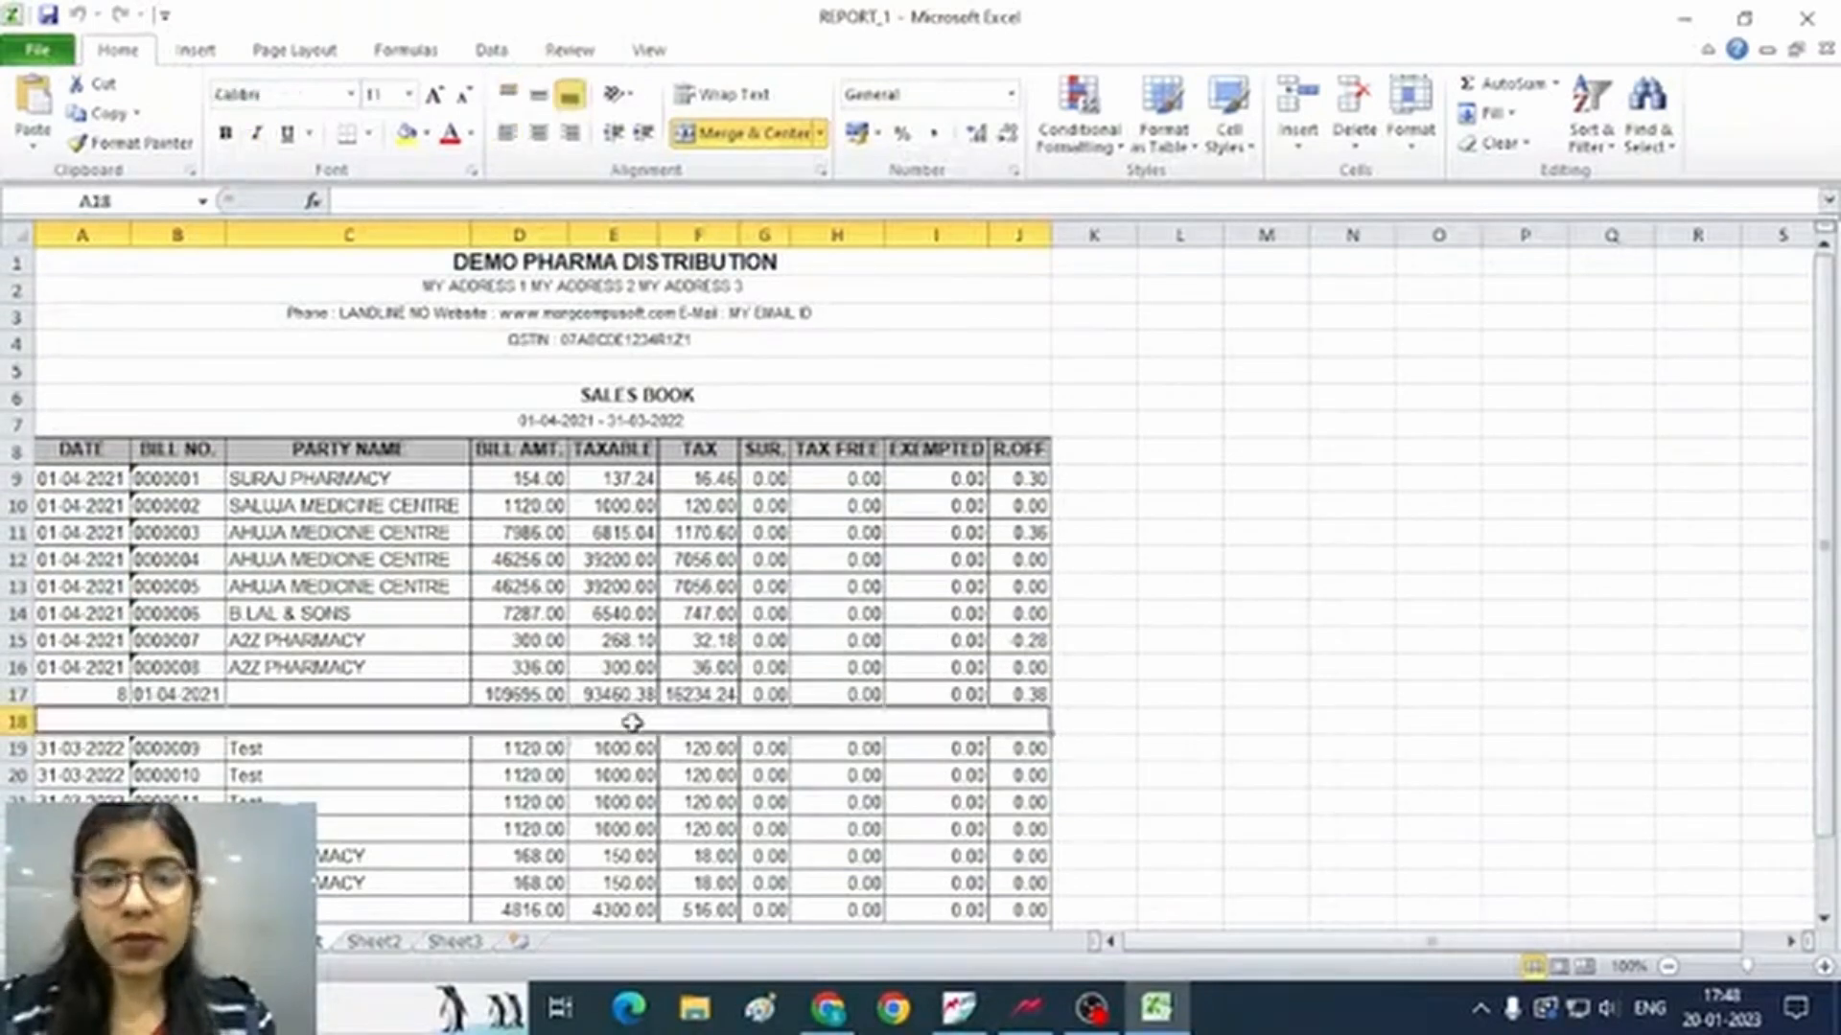
scroll(632, 723, down, 6)
scroll(632, 723, up, 6)
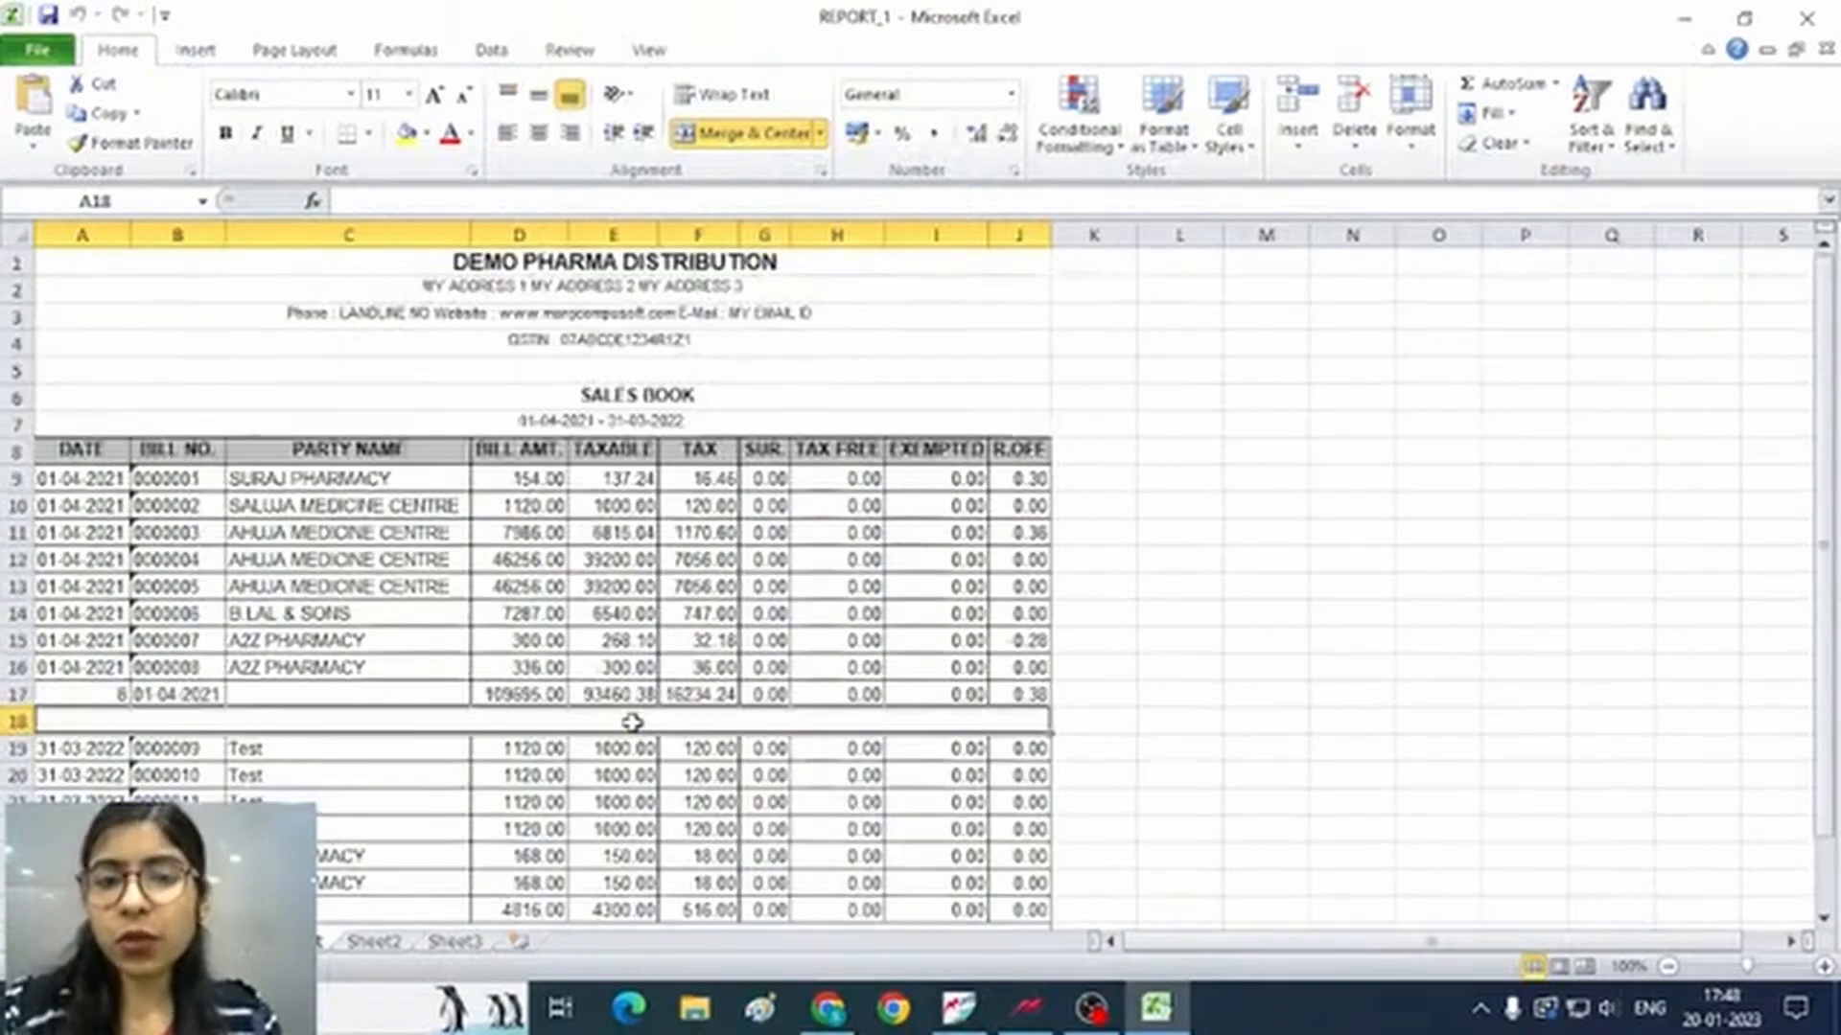
click(866, 773)
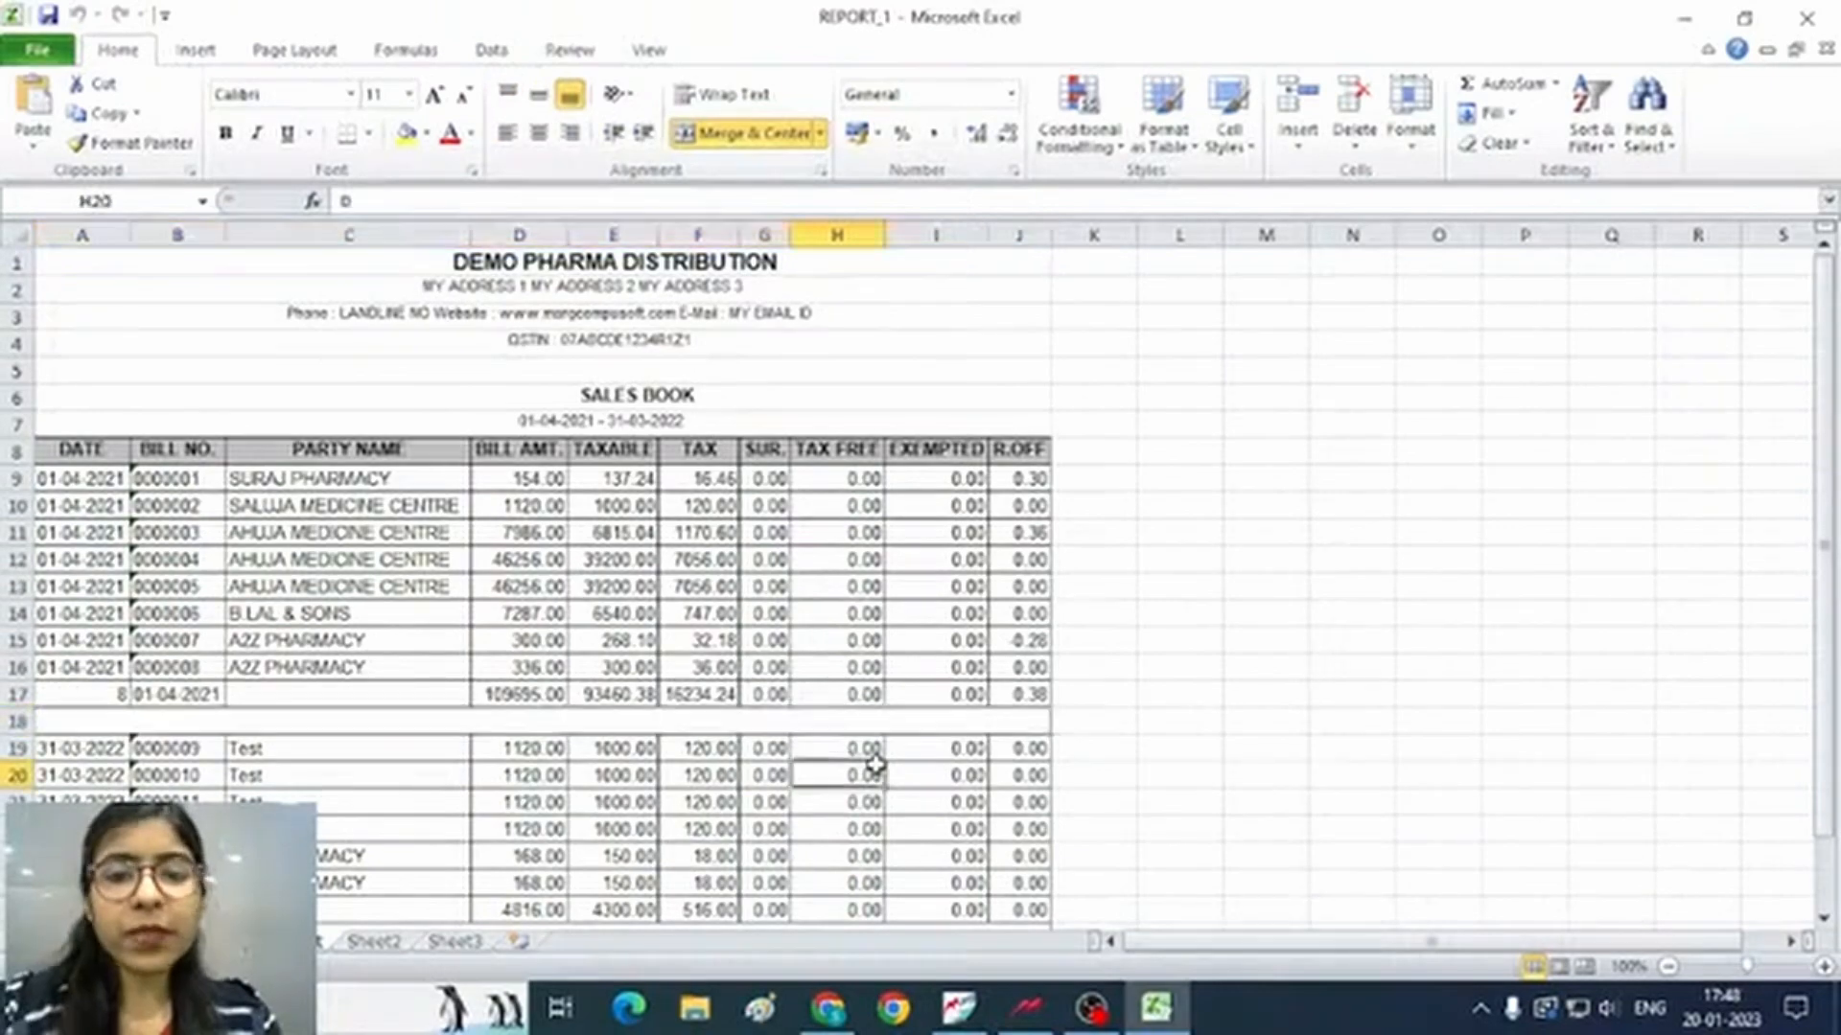
scroll(977, 700, down, 3)
scroll(978, 700, up, 3)
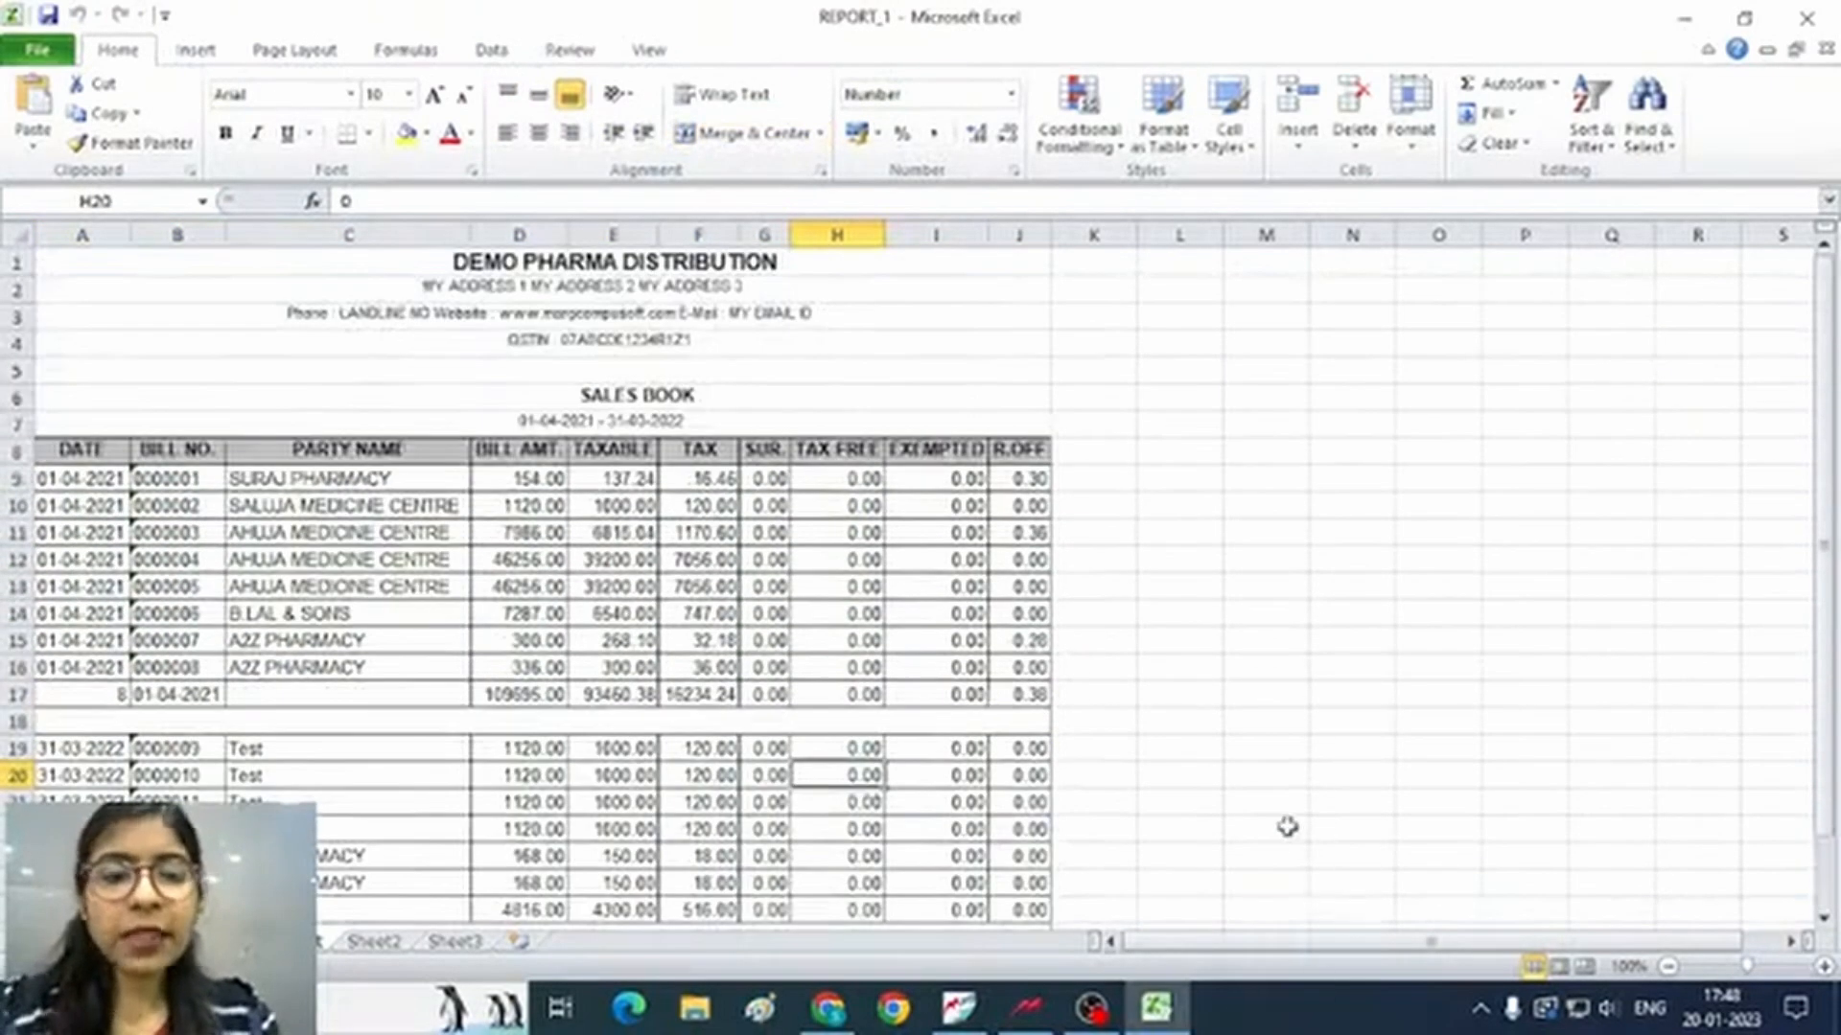
Switch back to Marg ERP, view the Sales Book with INDEX Wise Total, and export it as PDF
click(962, 1009)
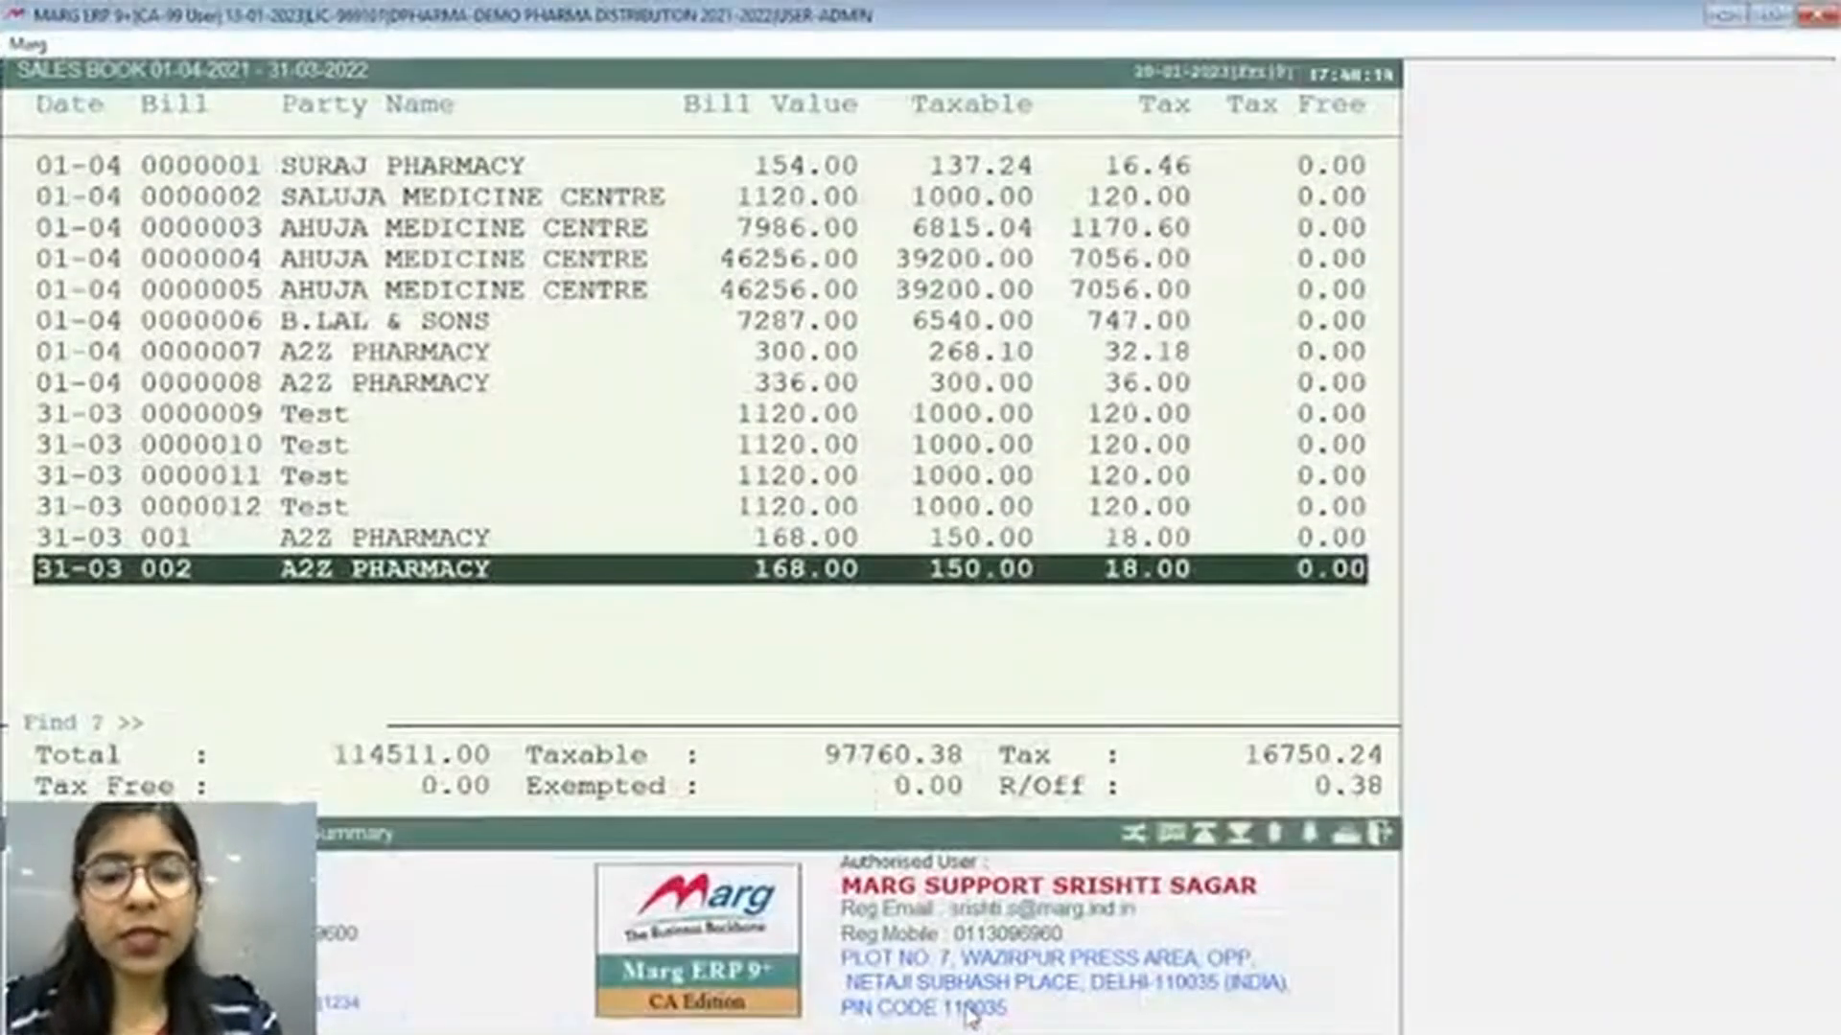
key(alt+p)
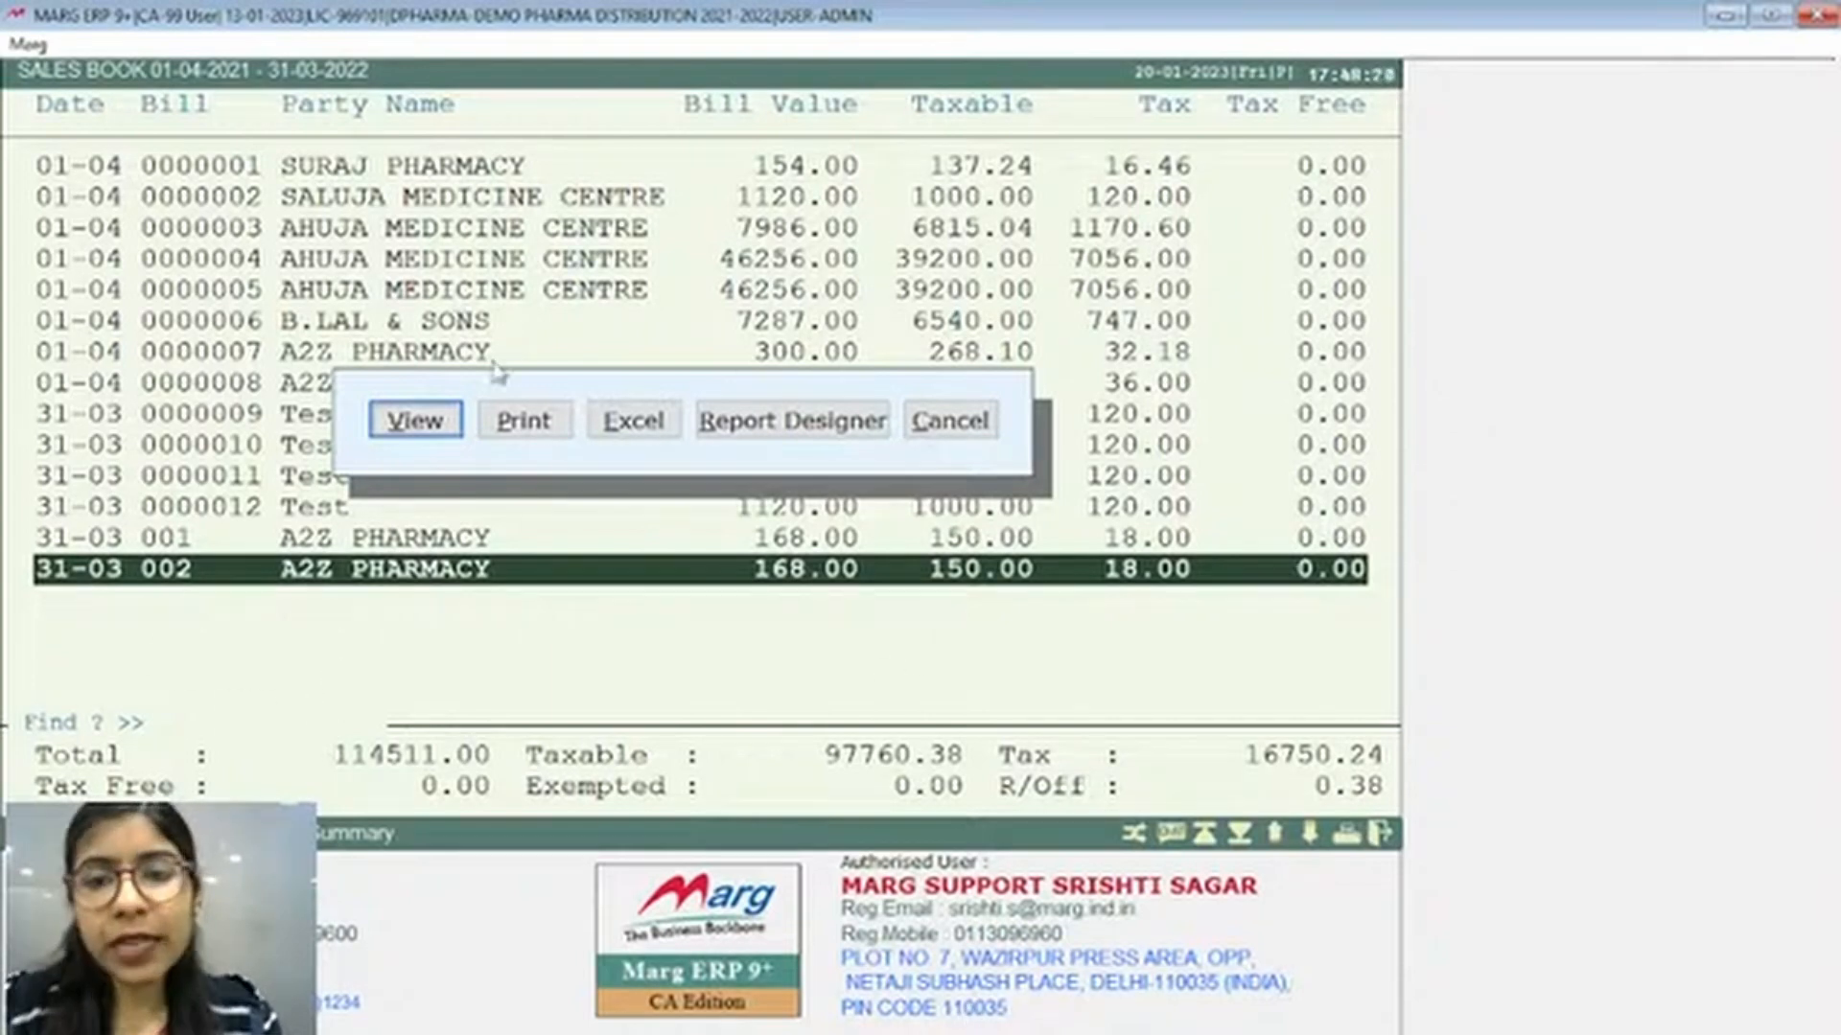
click(413, 422)
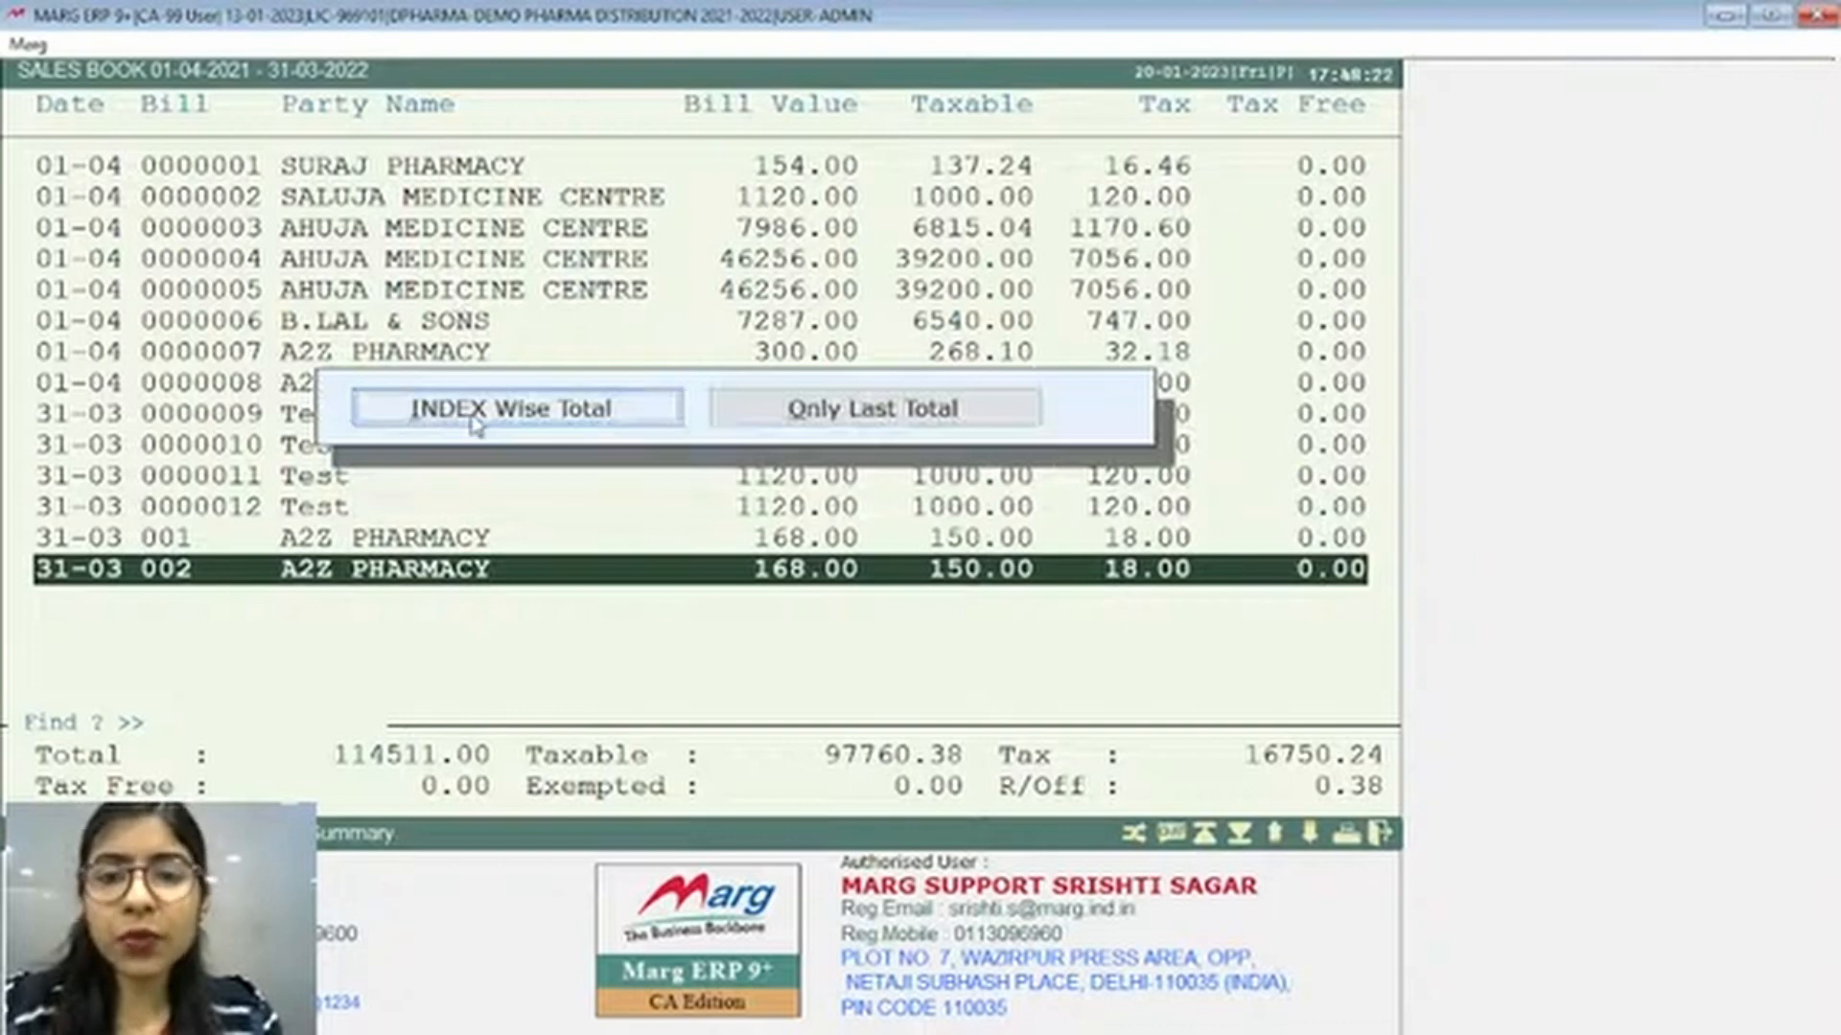
click(468, 423)
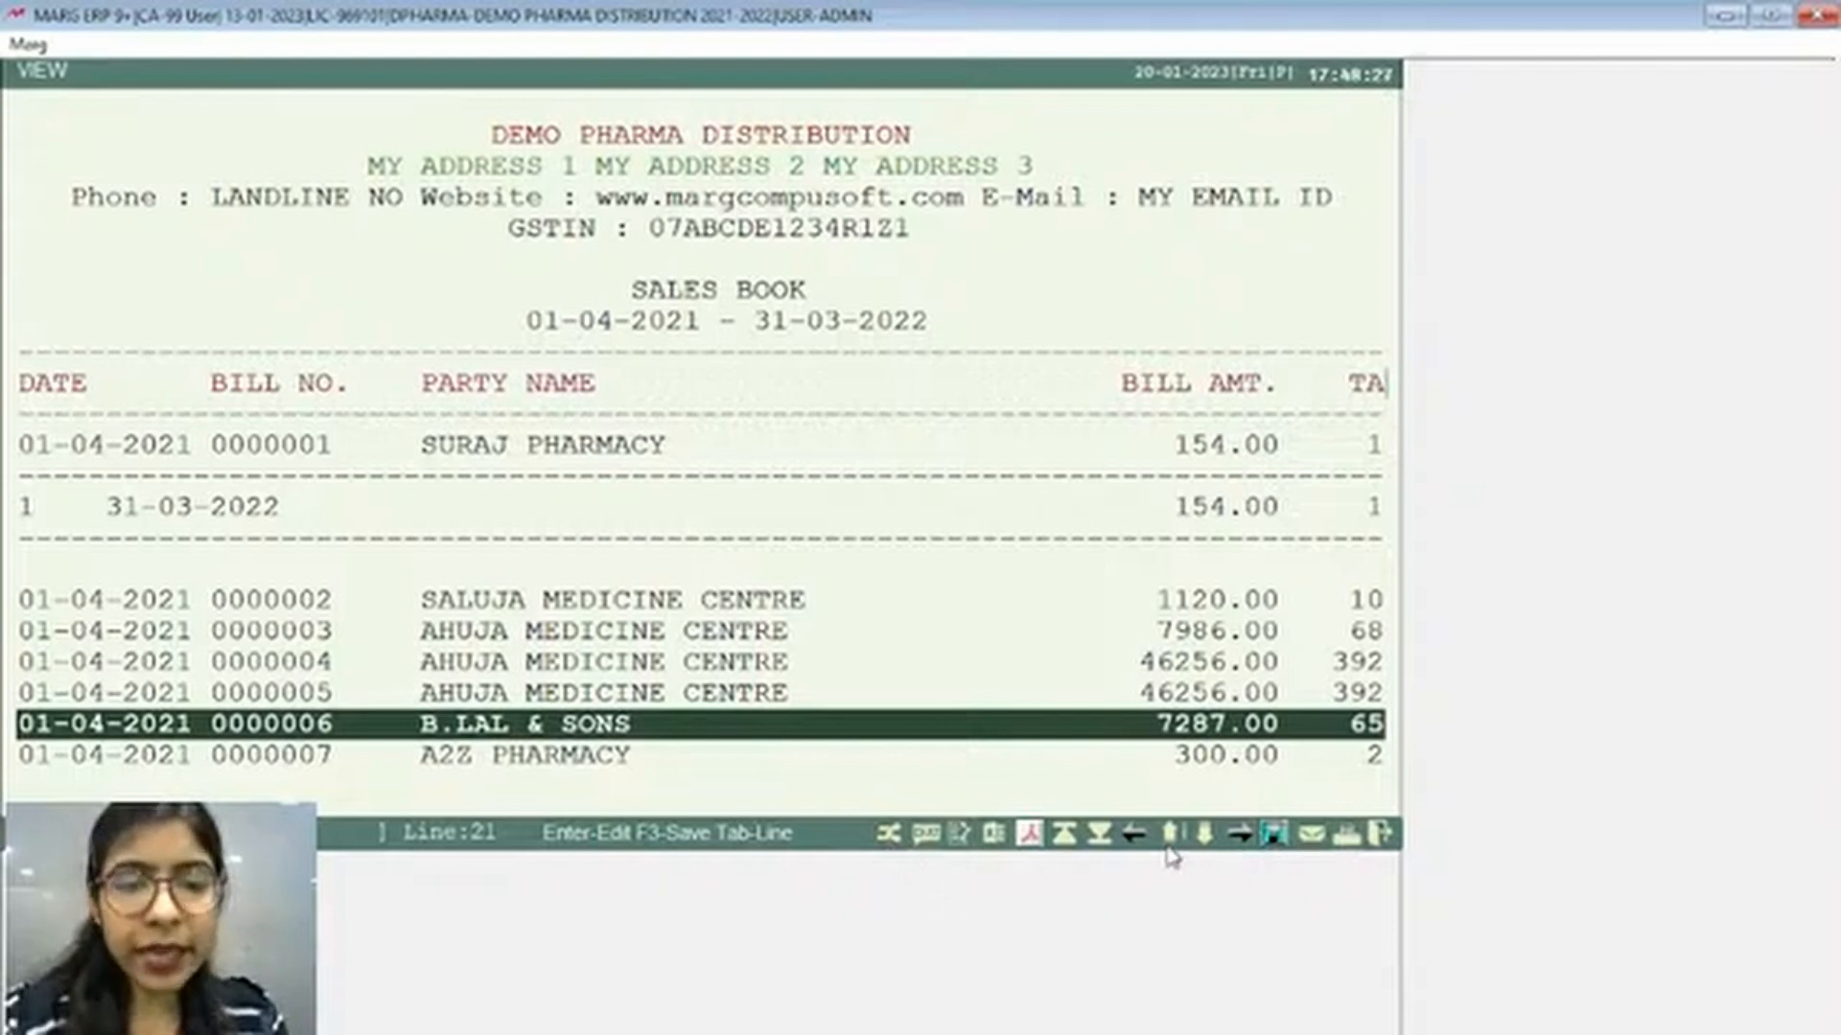
click(1030, 834)
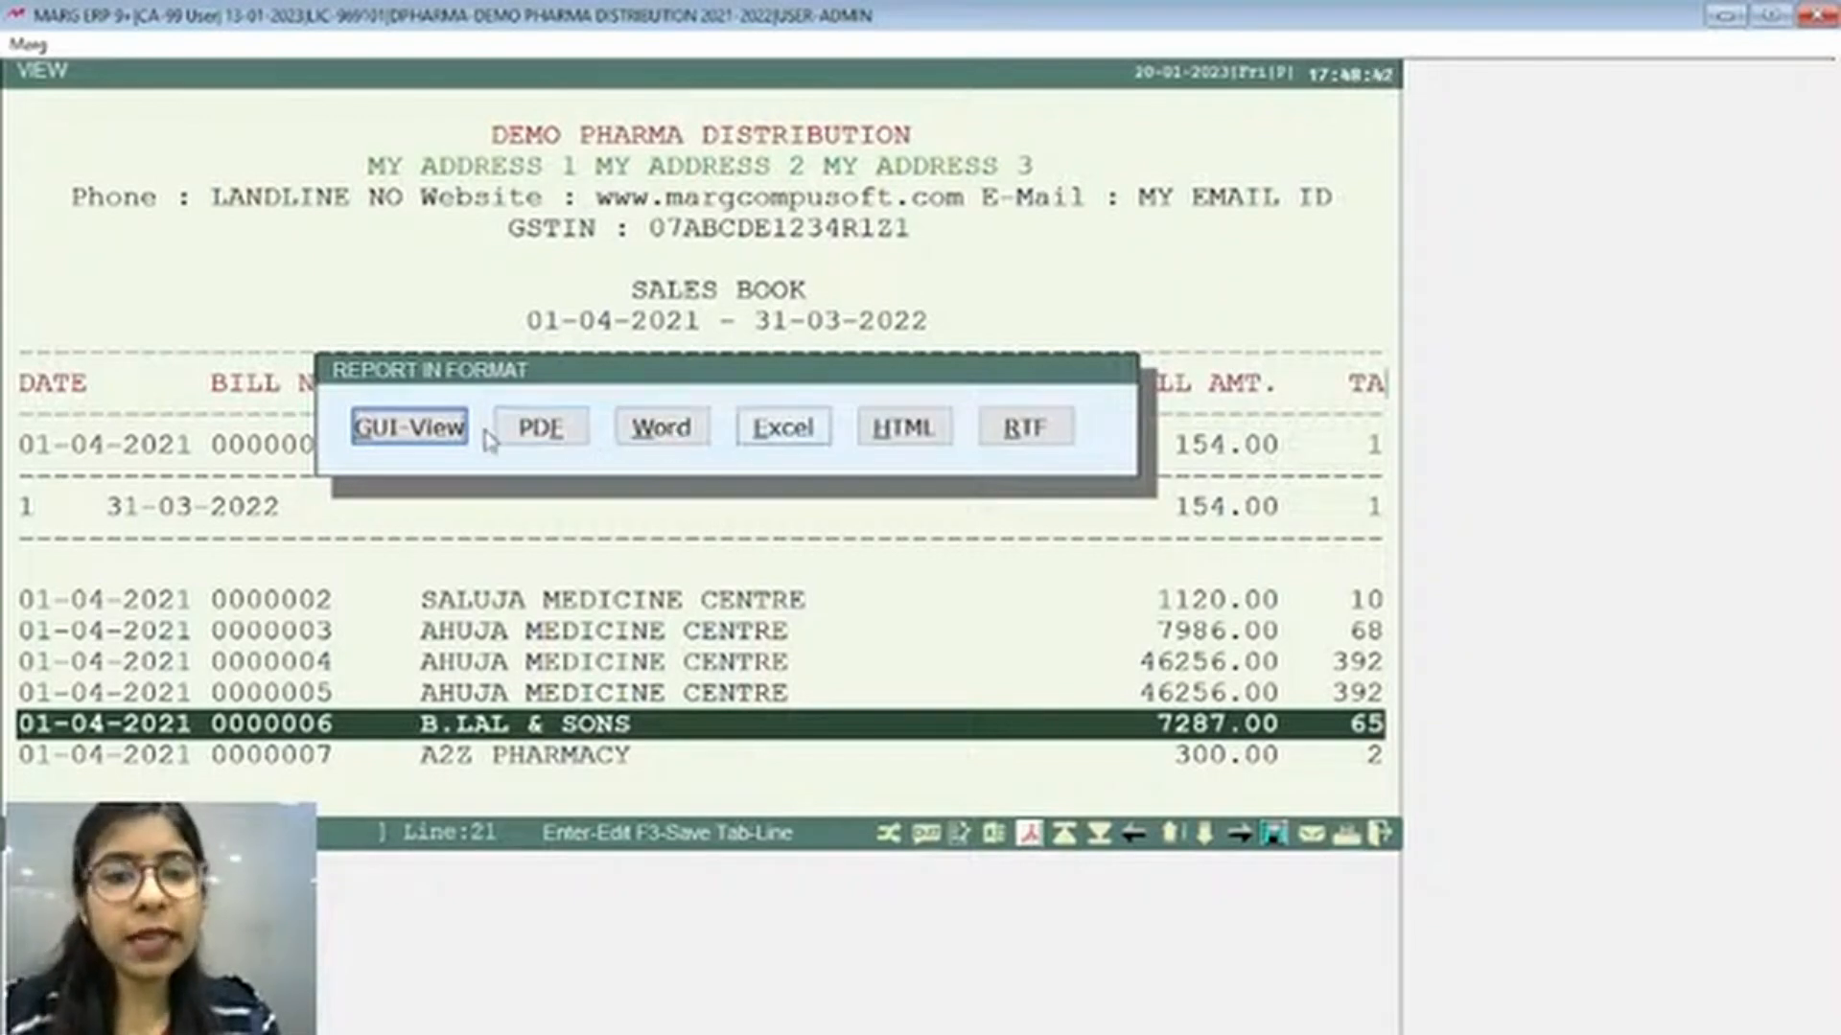
click(565, 426)
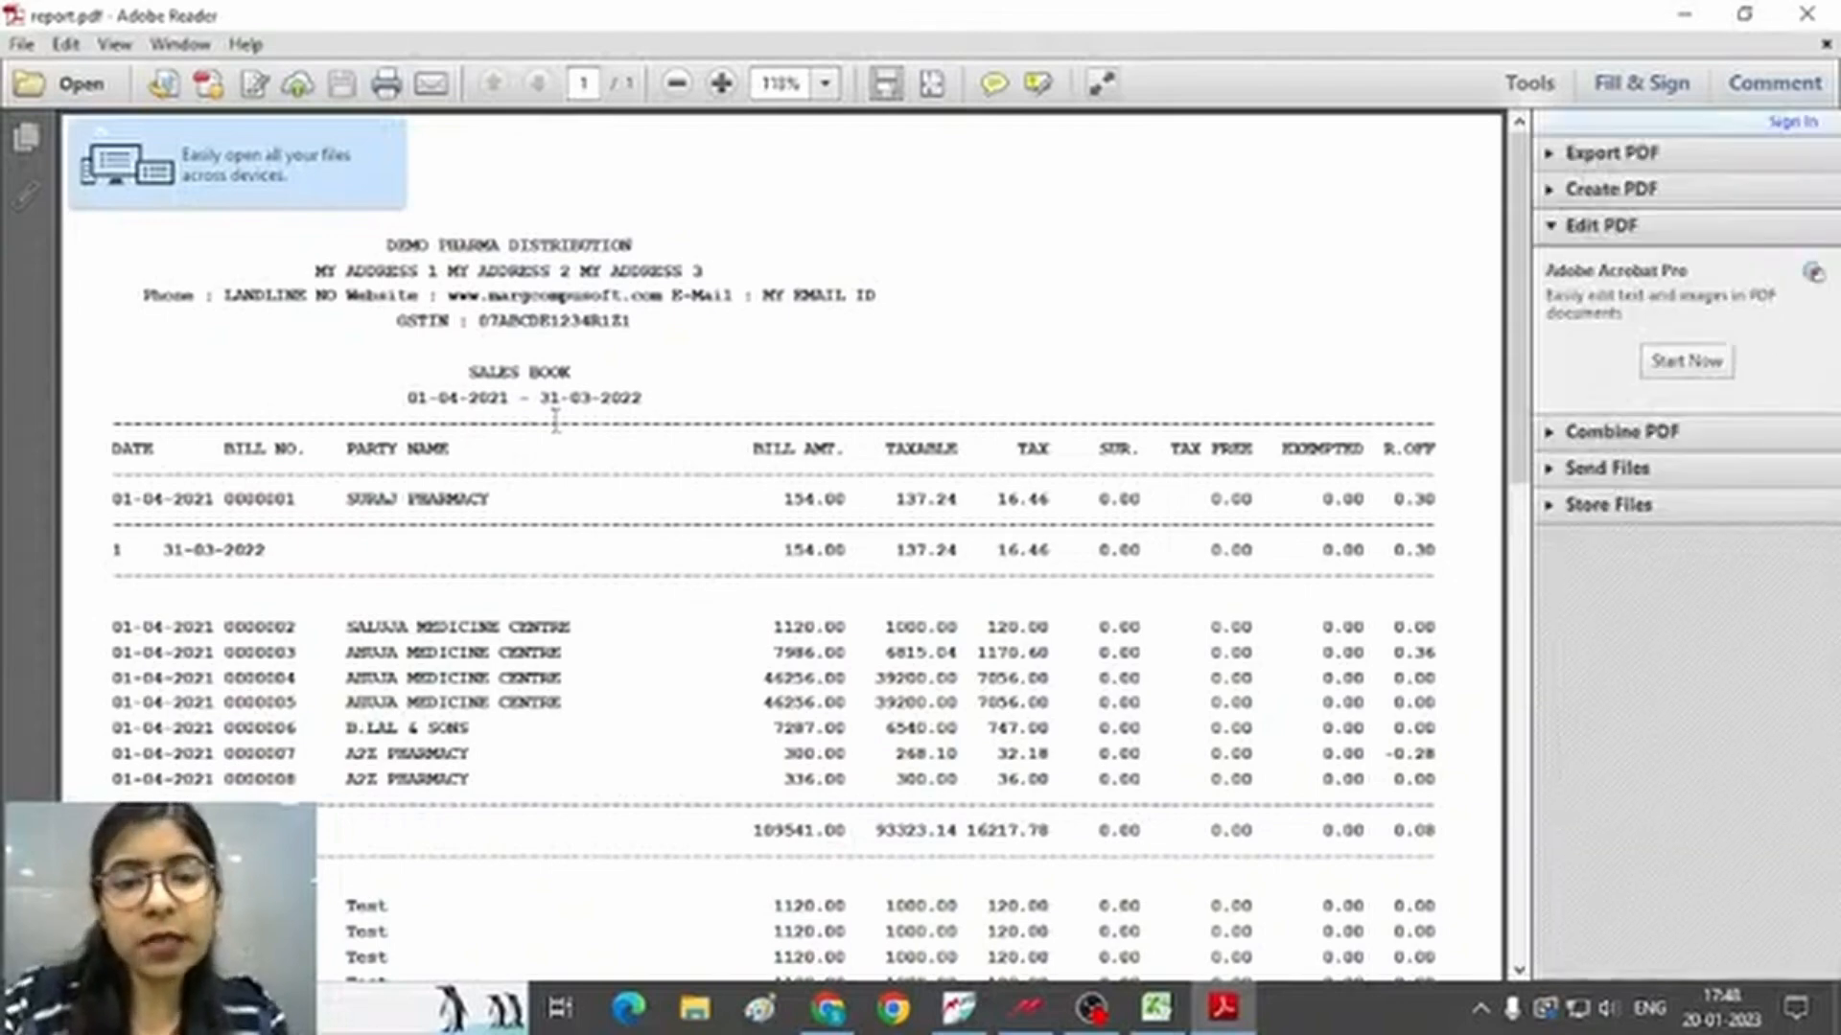
Look through the Sales Book PDF, close it, and leave the Sales Book report
scroll(555, 422, down, 8)
scroll(555, 422, up, 8)
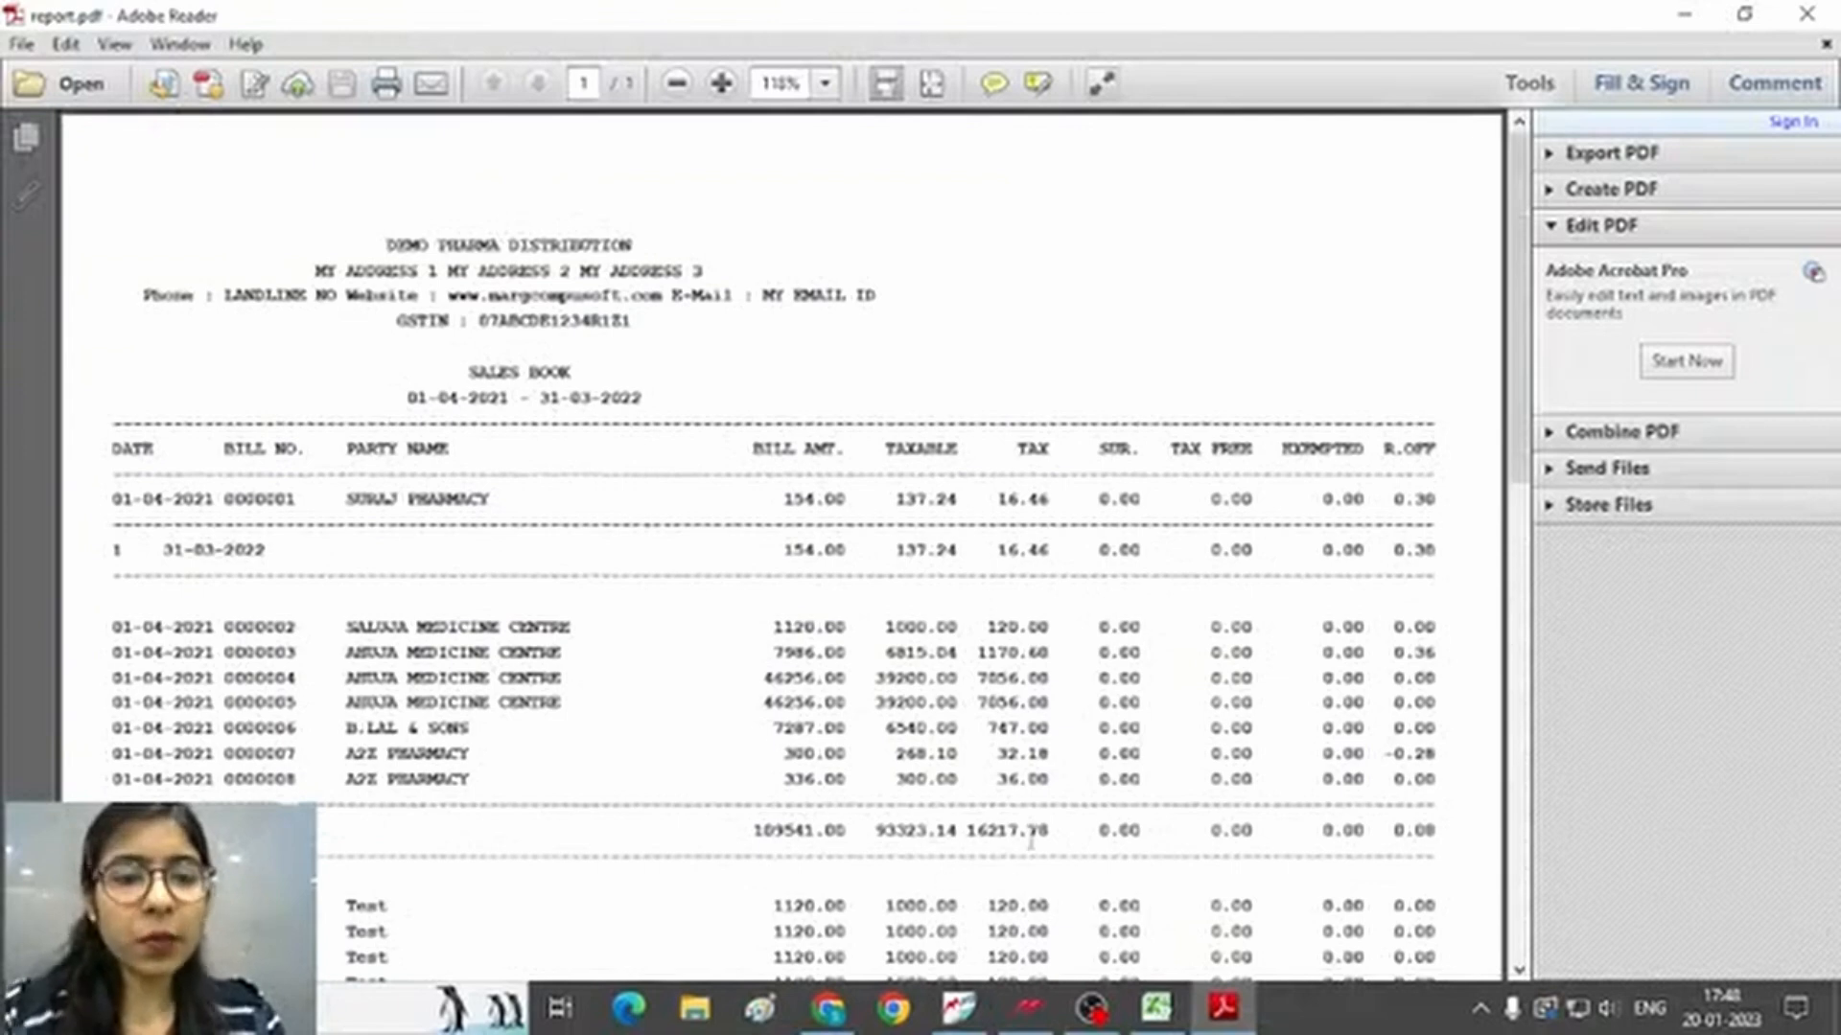
scroll(1139, 832, down, 5)
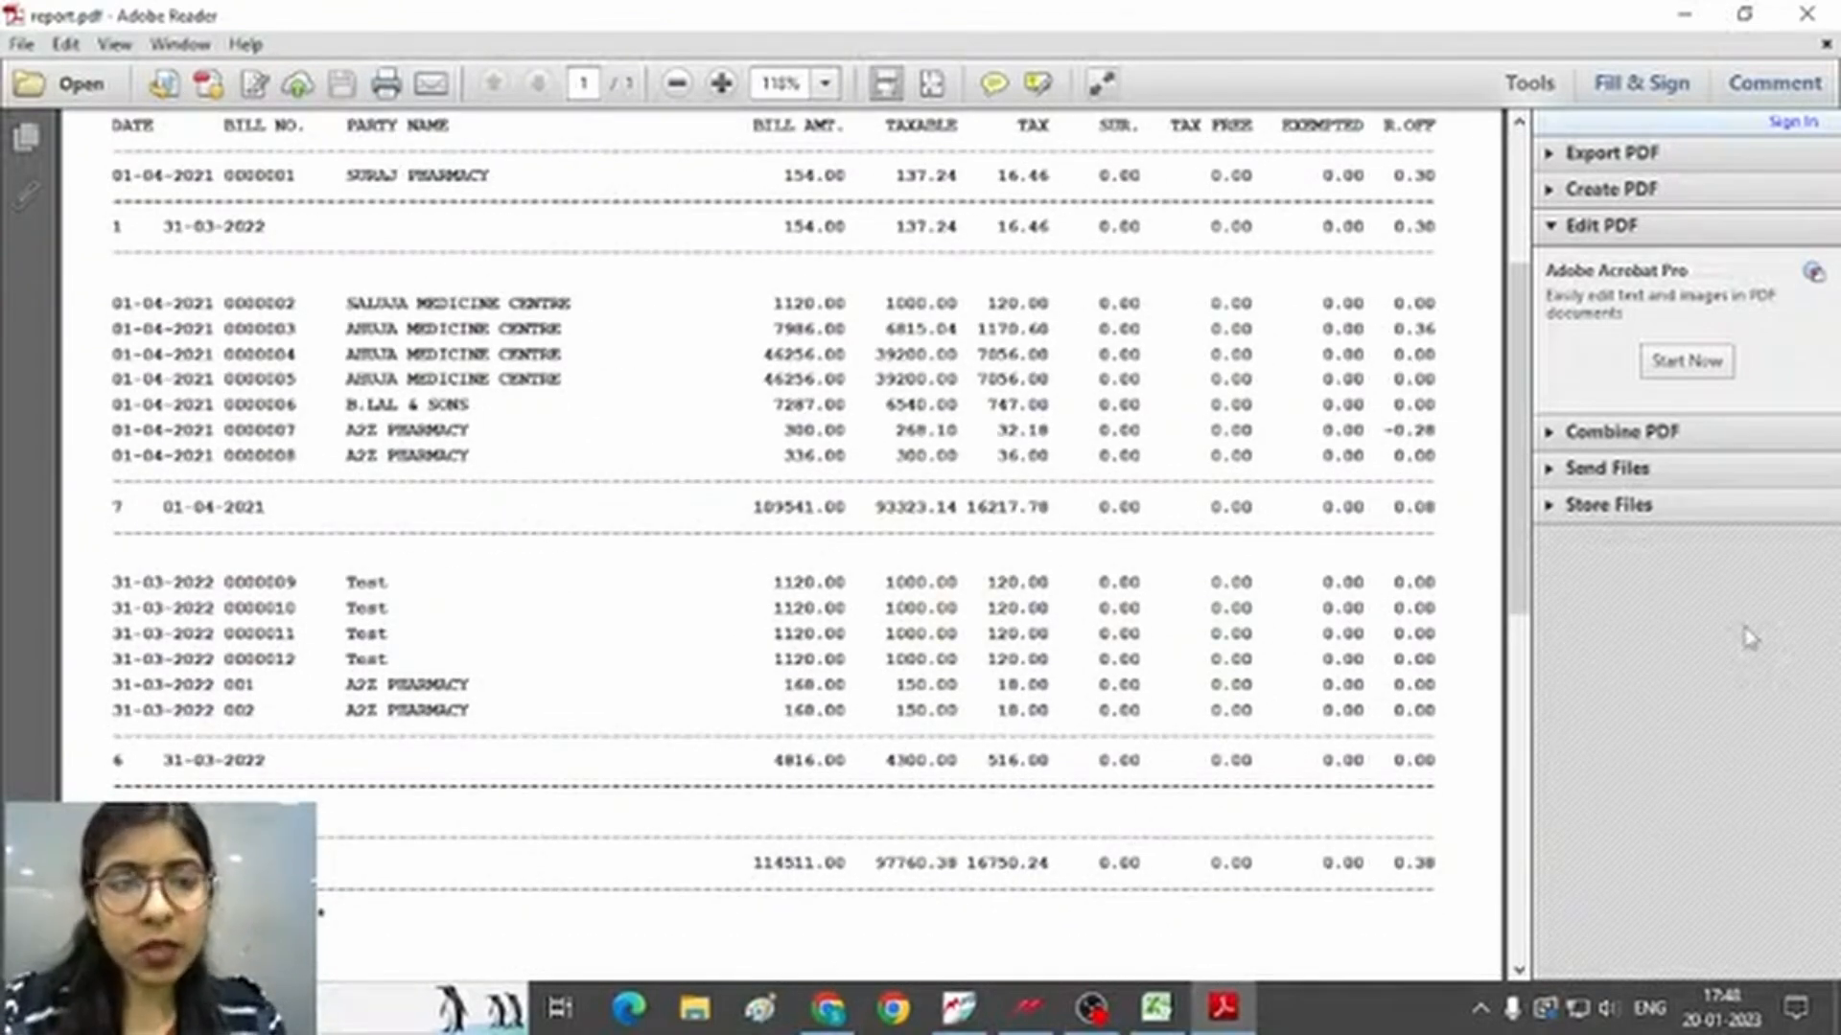
click(1806, 14)
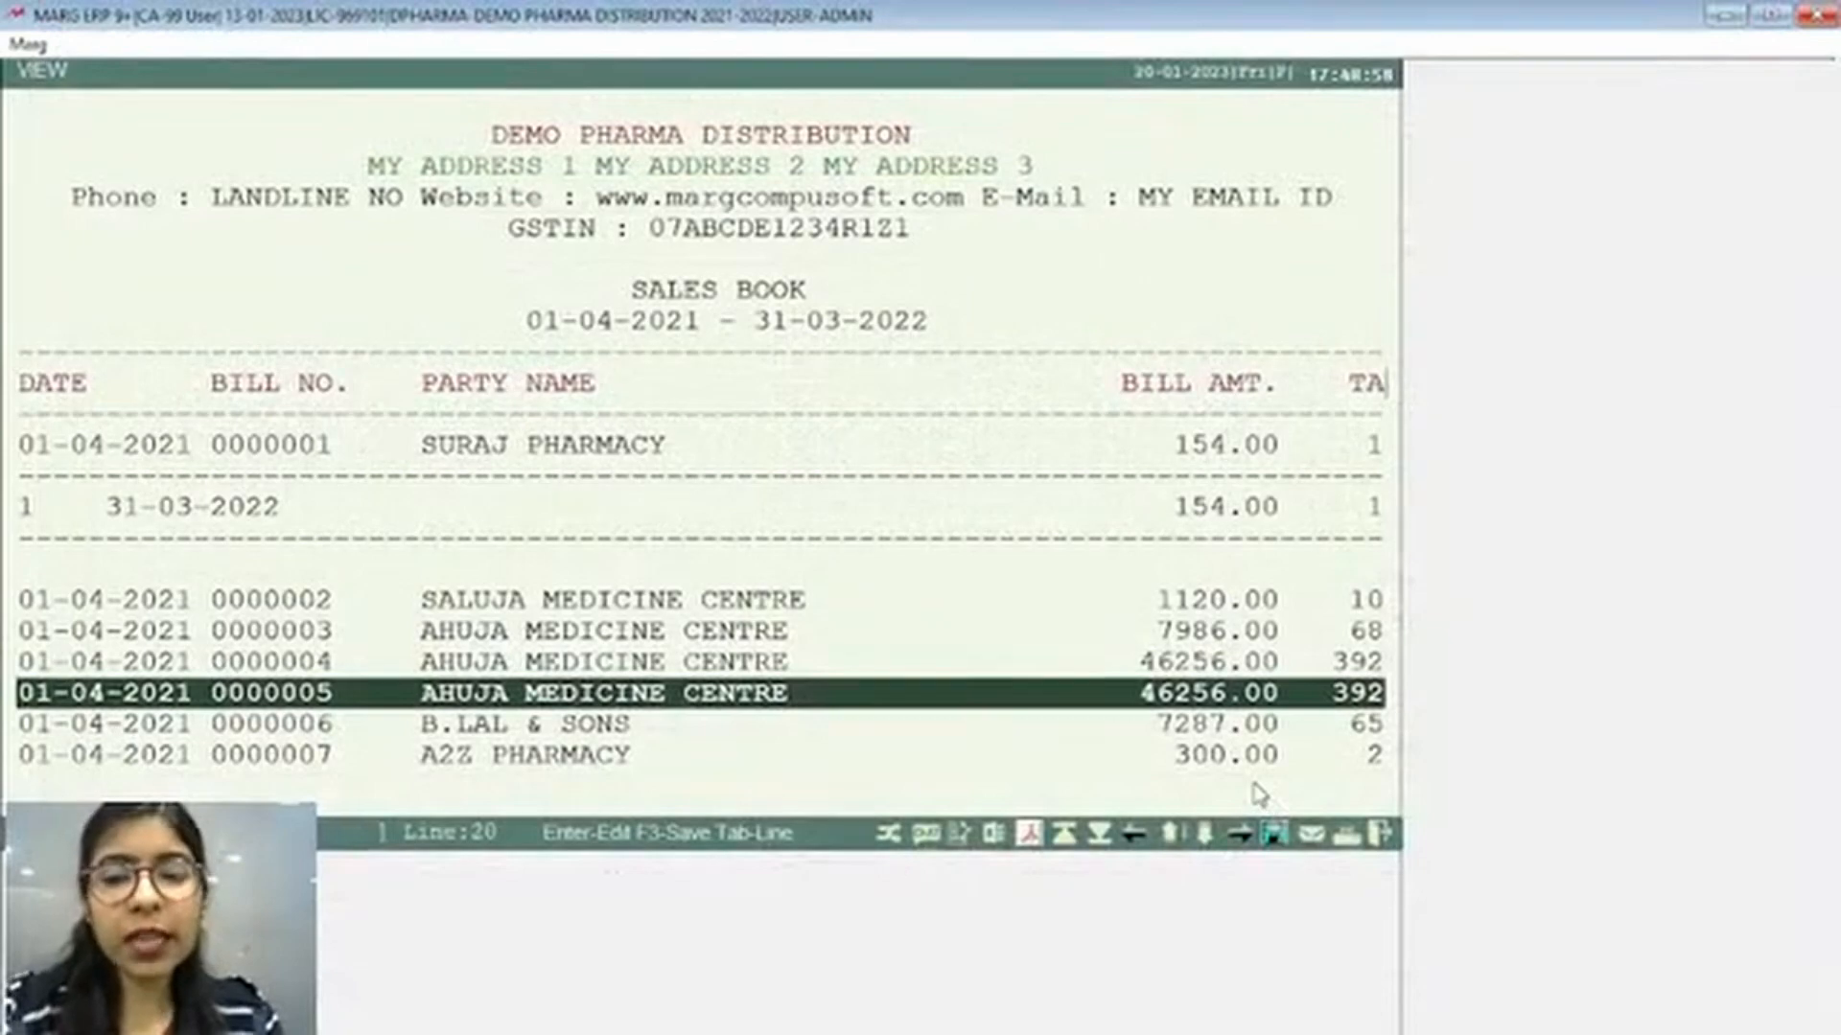
key(Escape)
key(Escape)
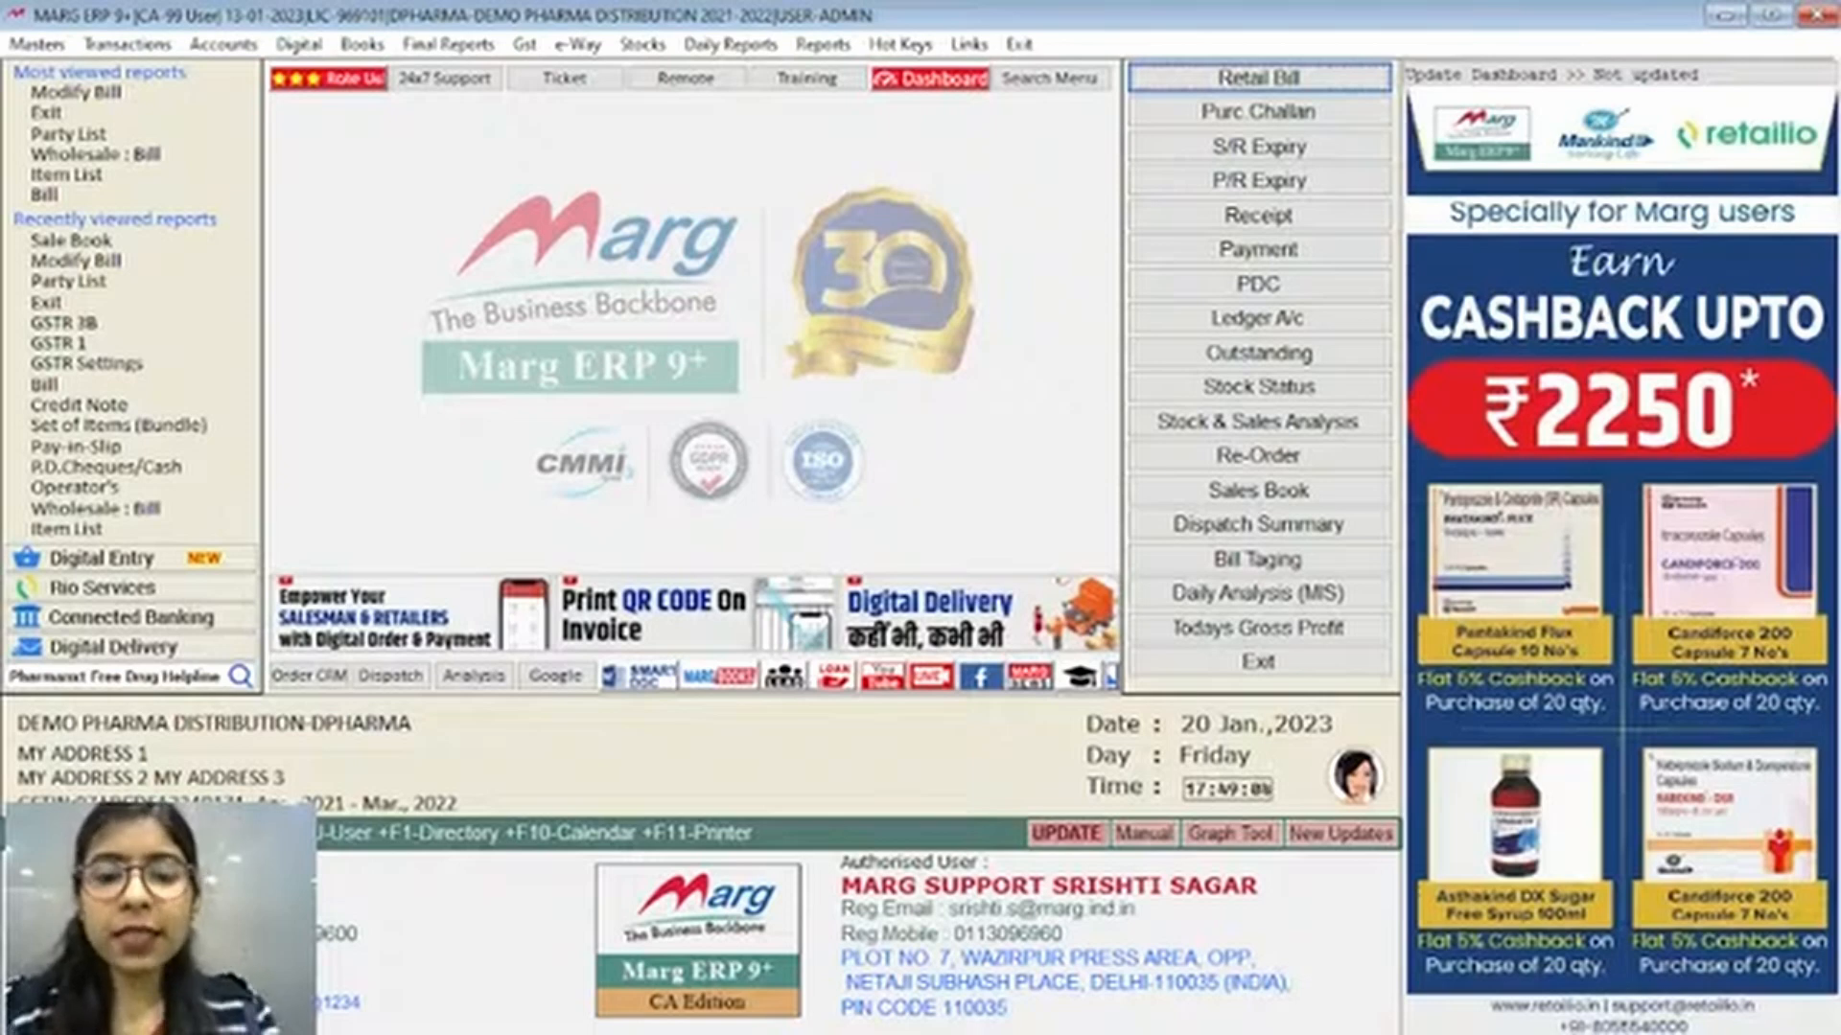
key(alt+r)
key(Down)
key(Down)
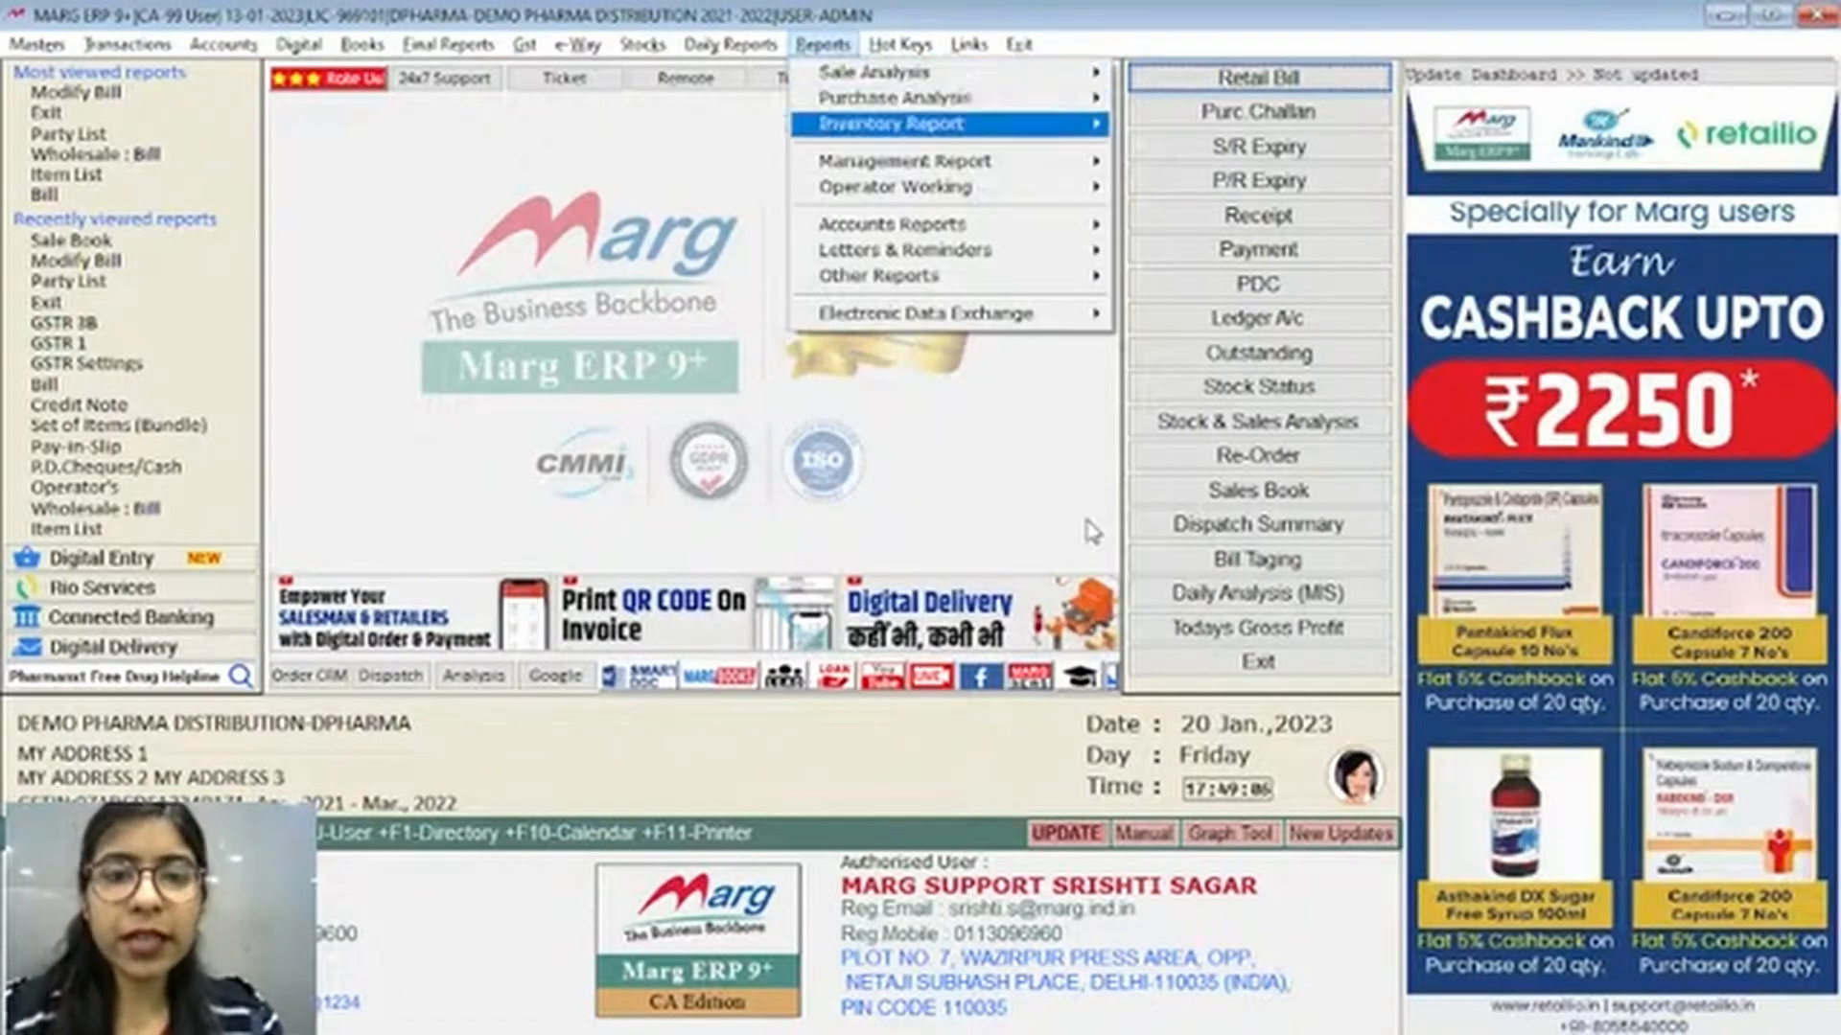
key(Up)
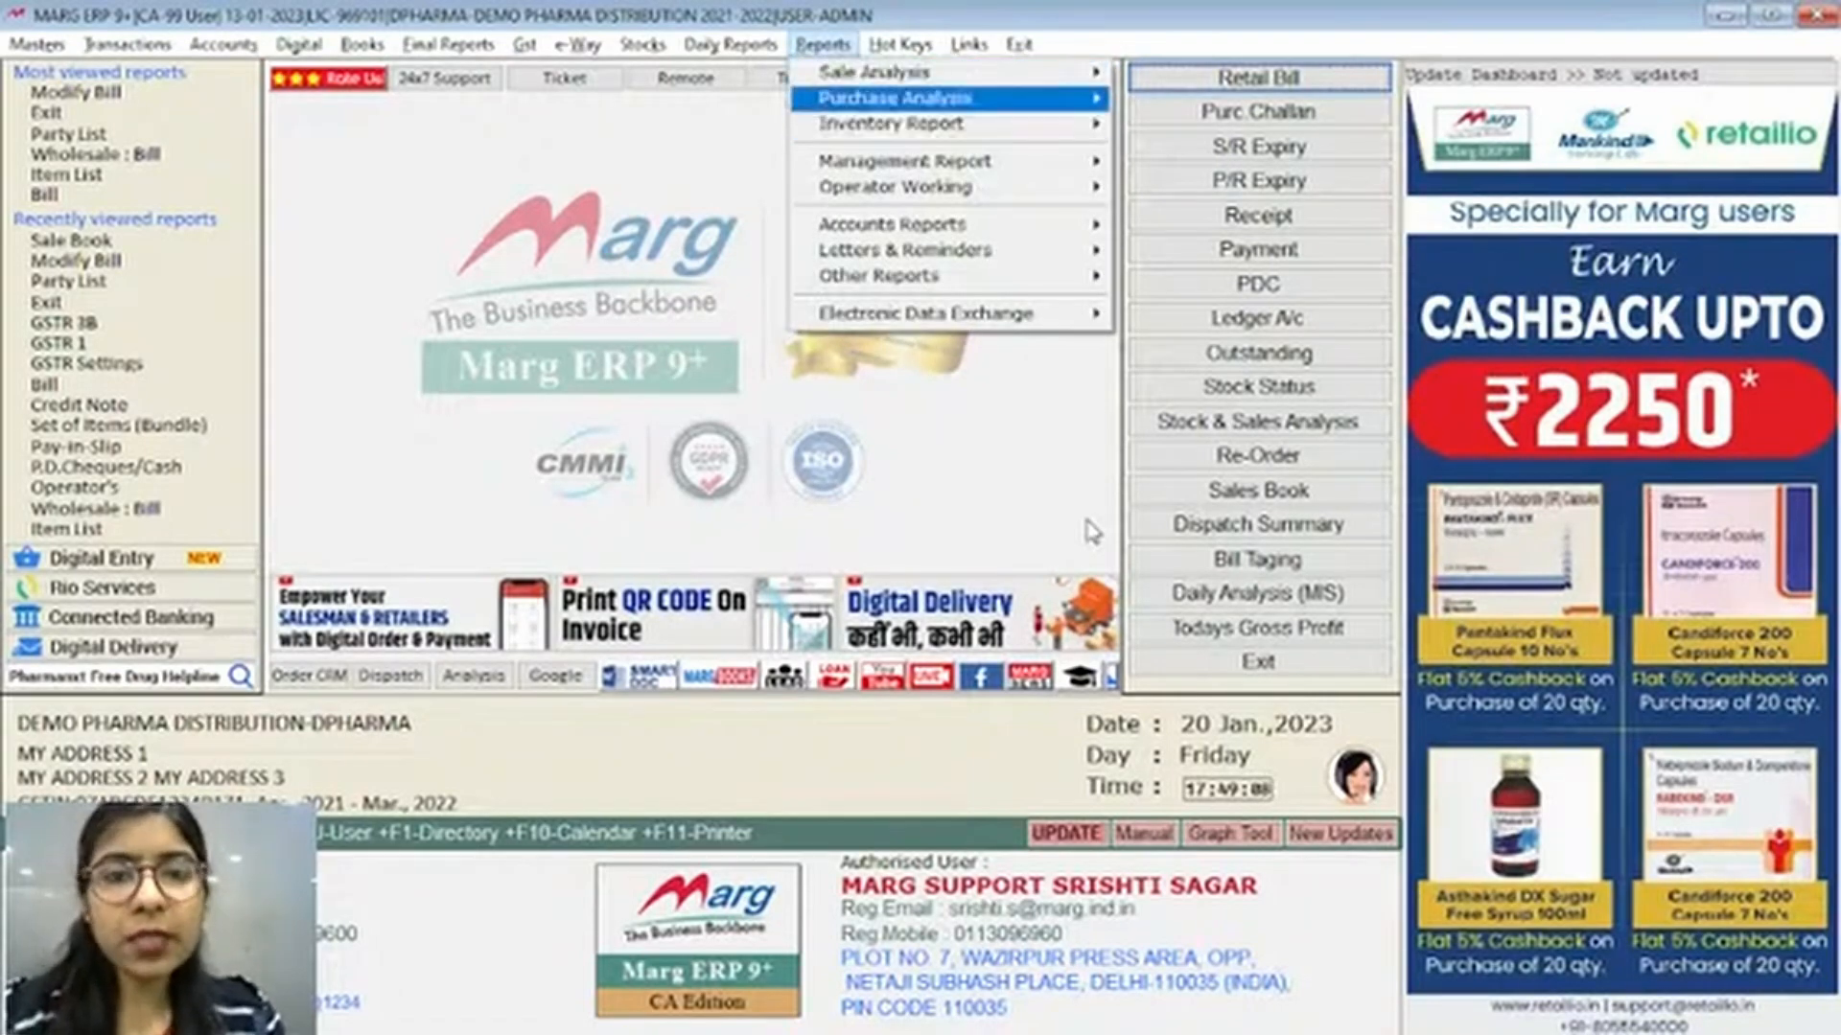
key(Escape)
Open the Stock Valuation report from the stock reports
key(alt+s)
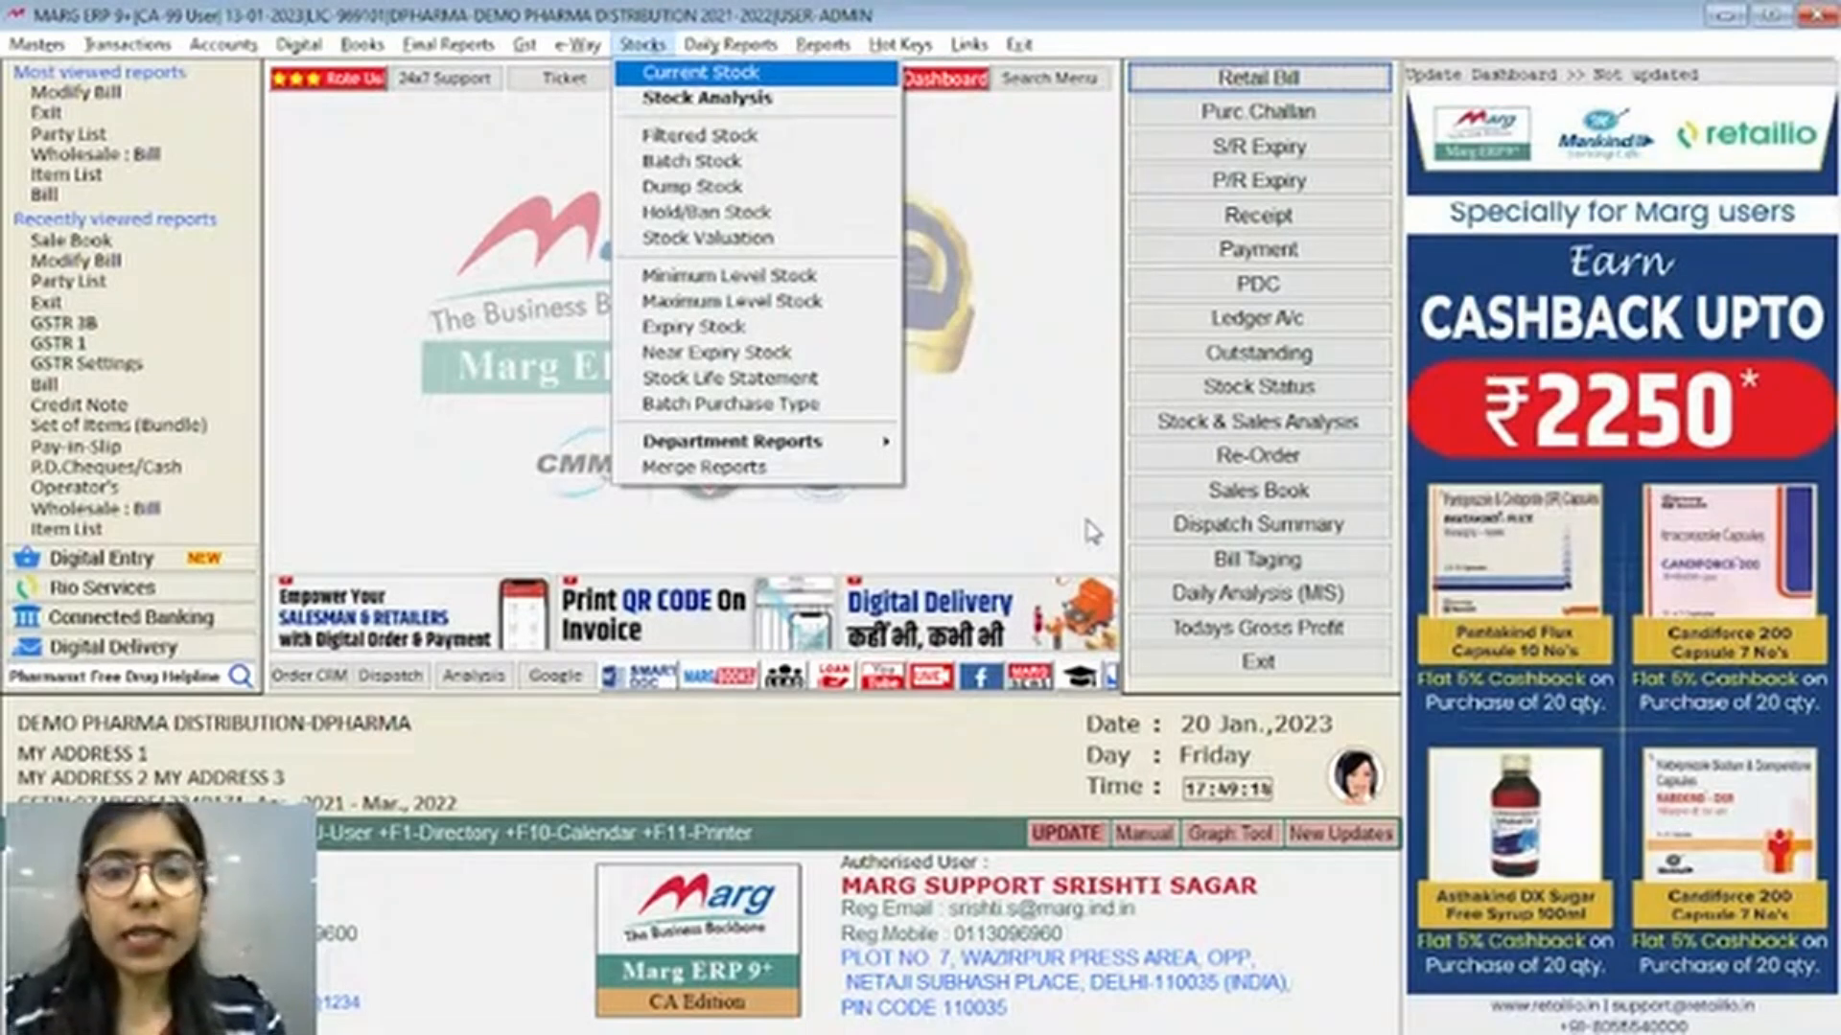
key(Down)
key(Down)
key(Down)
key(Down)
key(Down)
key(Down)
key(Return)
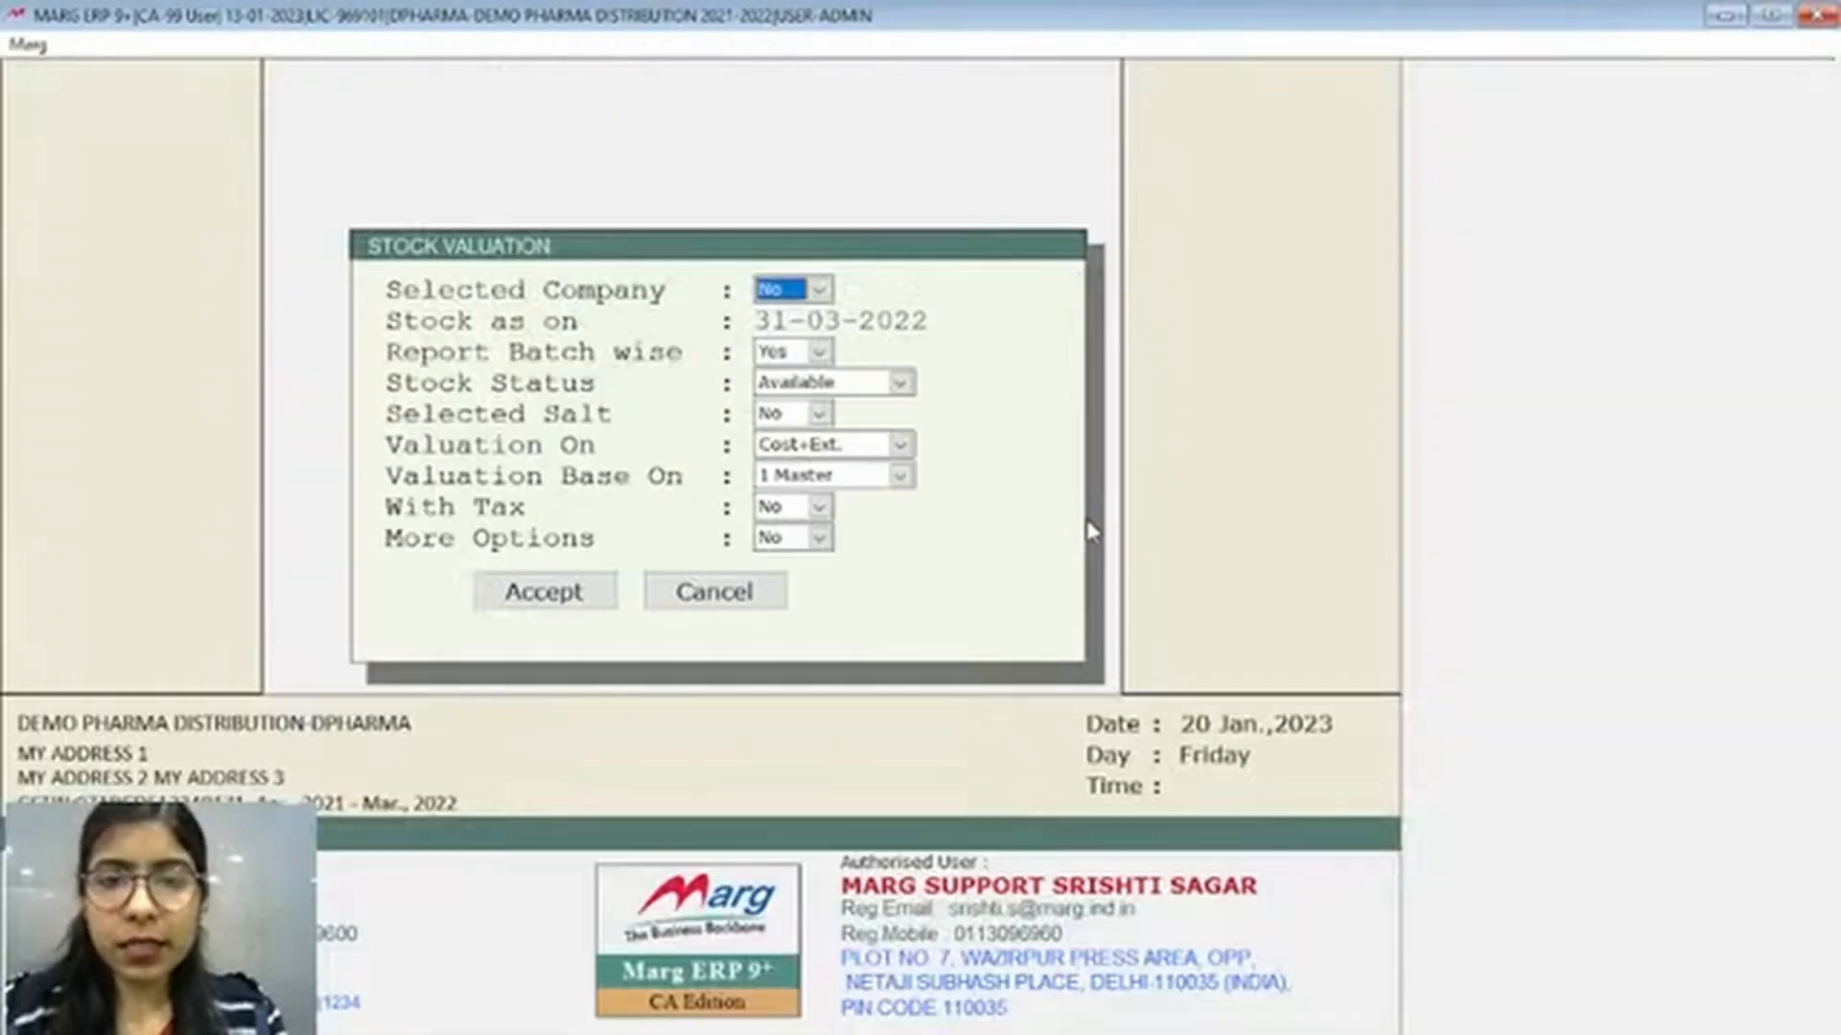
Generate the batch-wise Stock Valuation for available stock as on 31-03-2022, valued on Cost+Ext. based on 1 Master, without tax
key(Return)
key(Return)
key(Return)
key(Return)
key(Return)
key(Return)
key(Return)
key(Return)
key(Return)
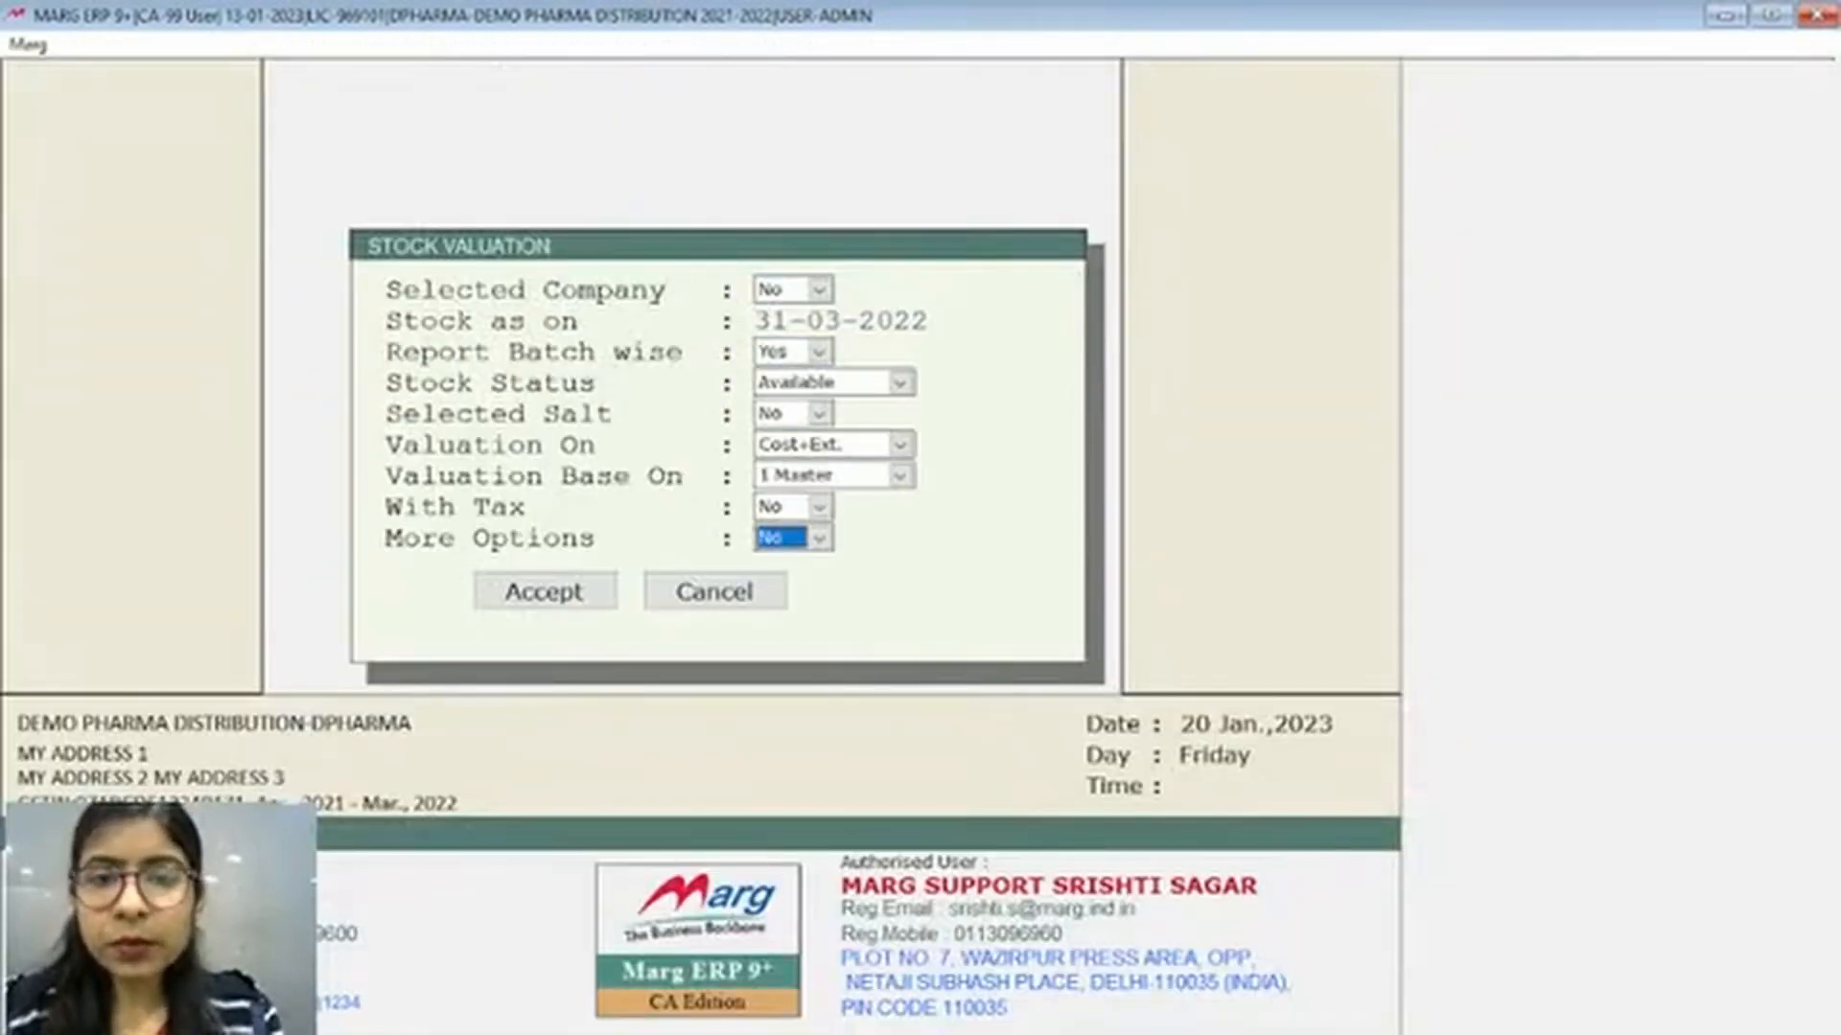
key(Return)
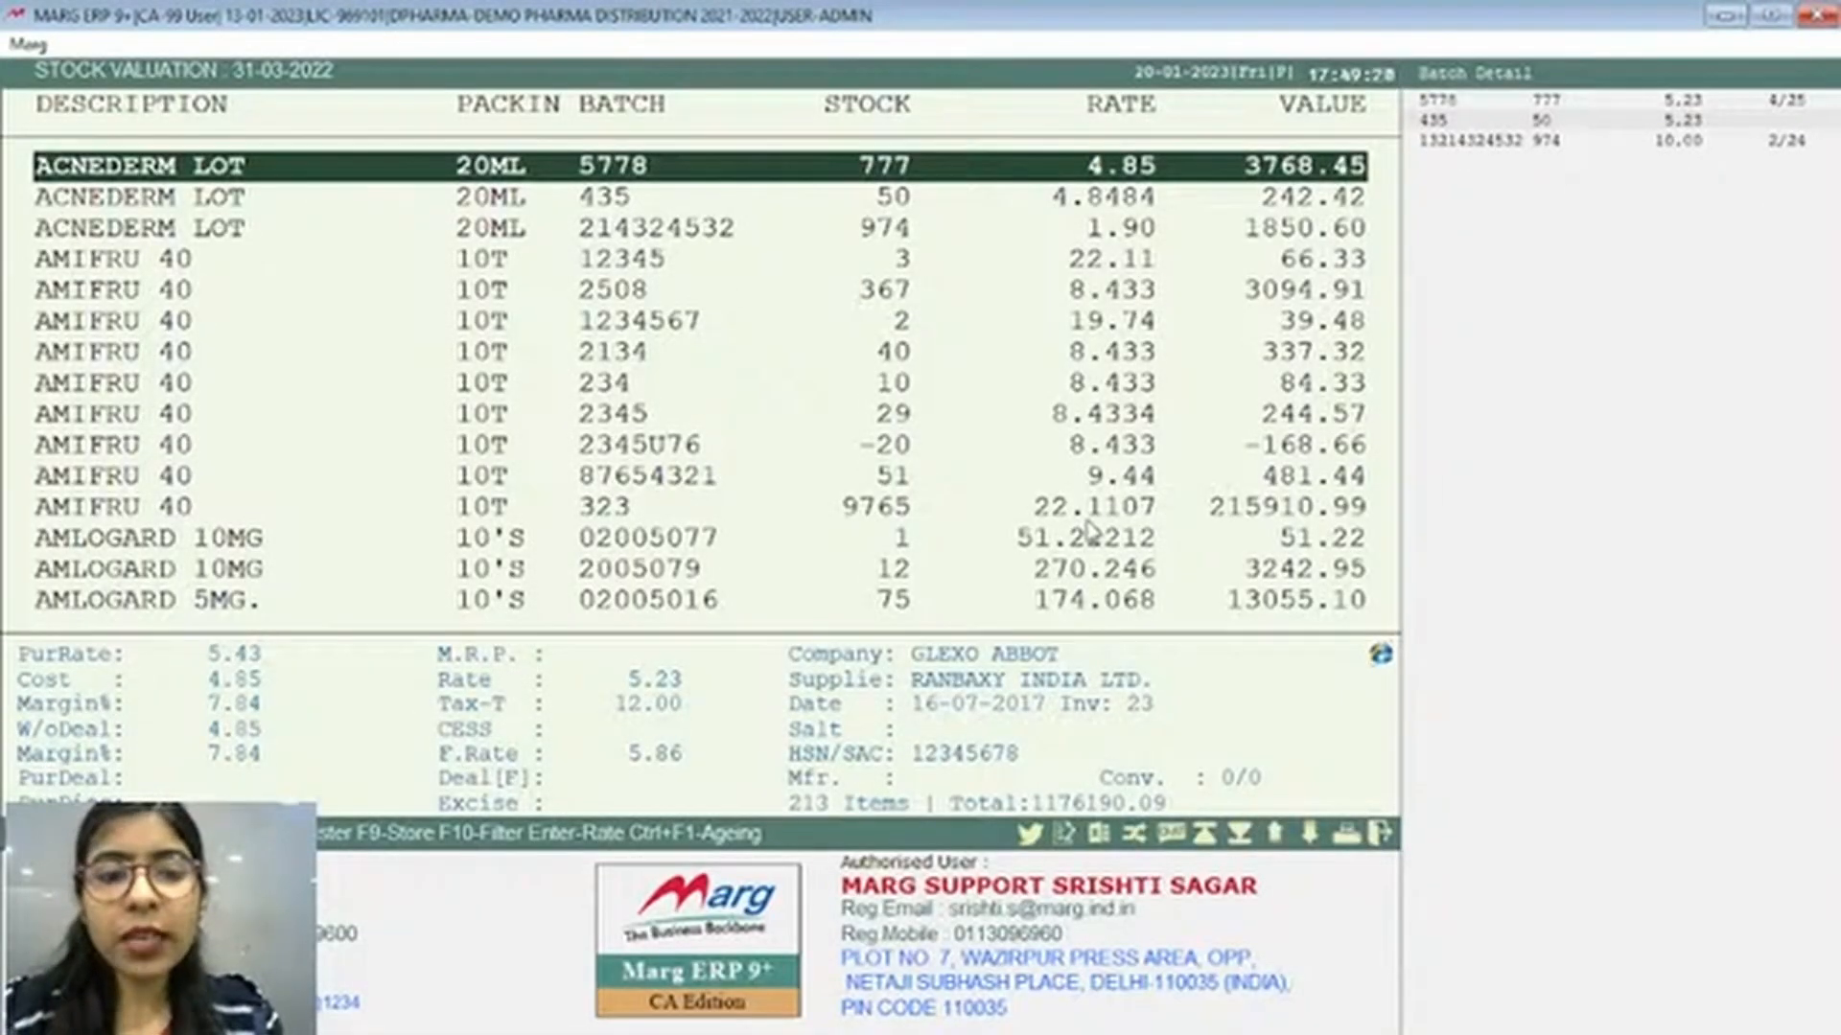
Look through the report formats offered for the Stock Valuation, from Stock Statement to Export to File and Stock & Rates
click(903, 448)
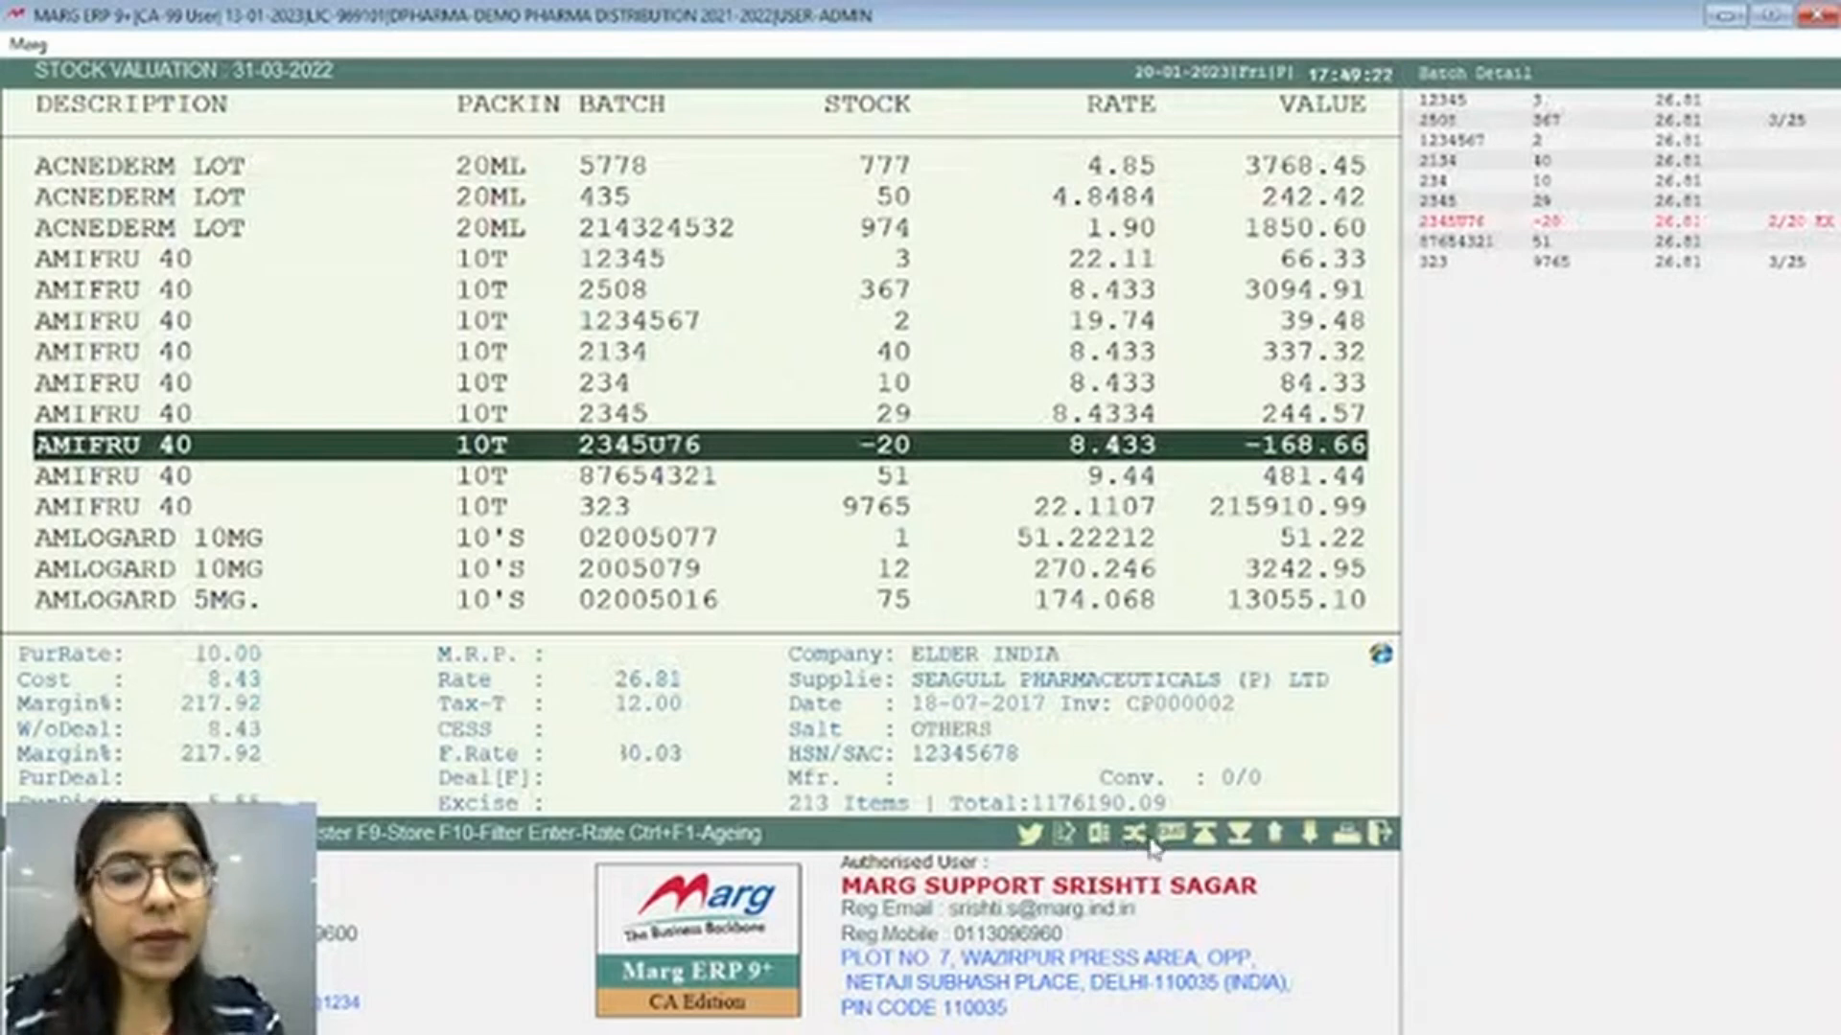
key(F1)
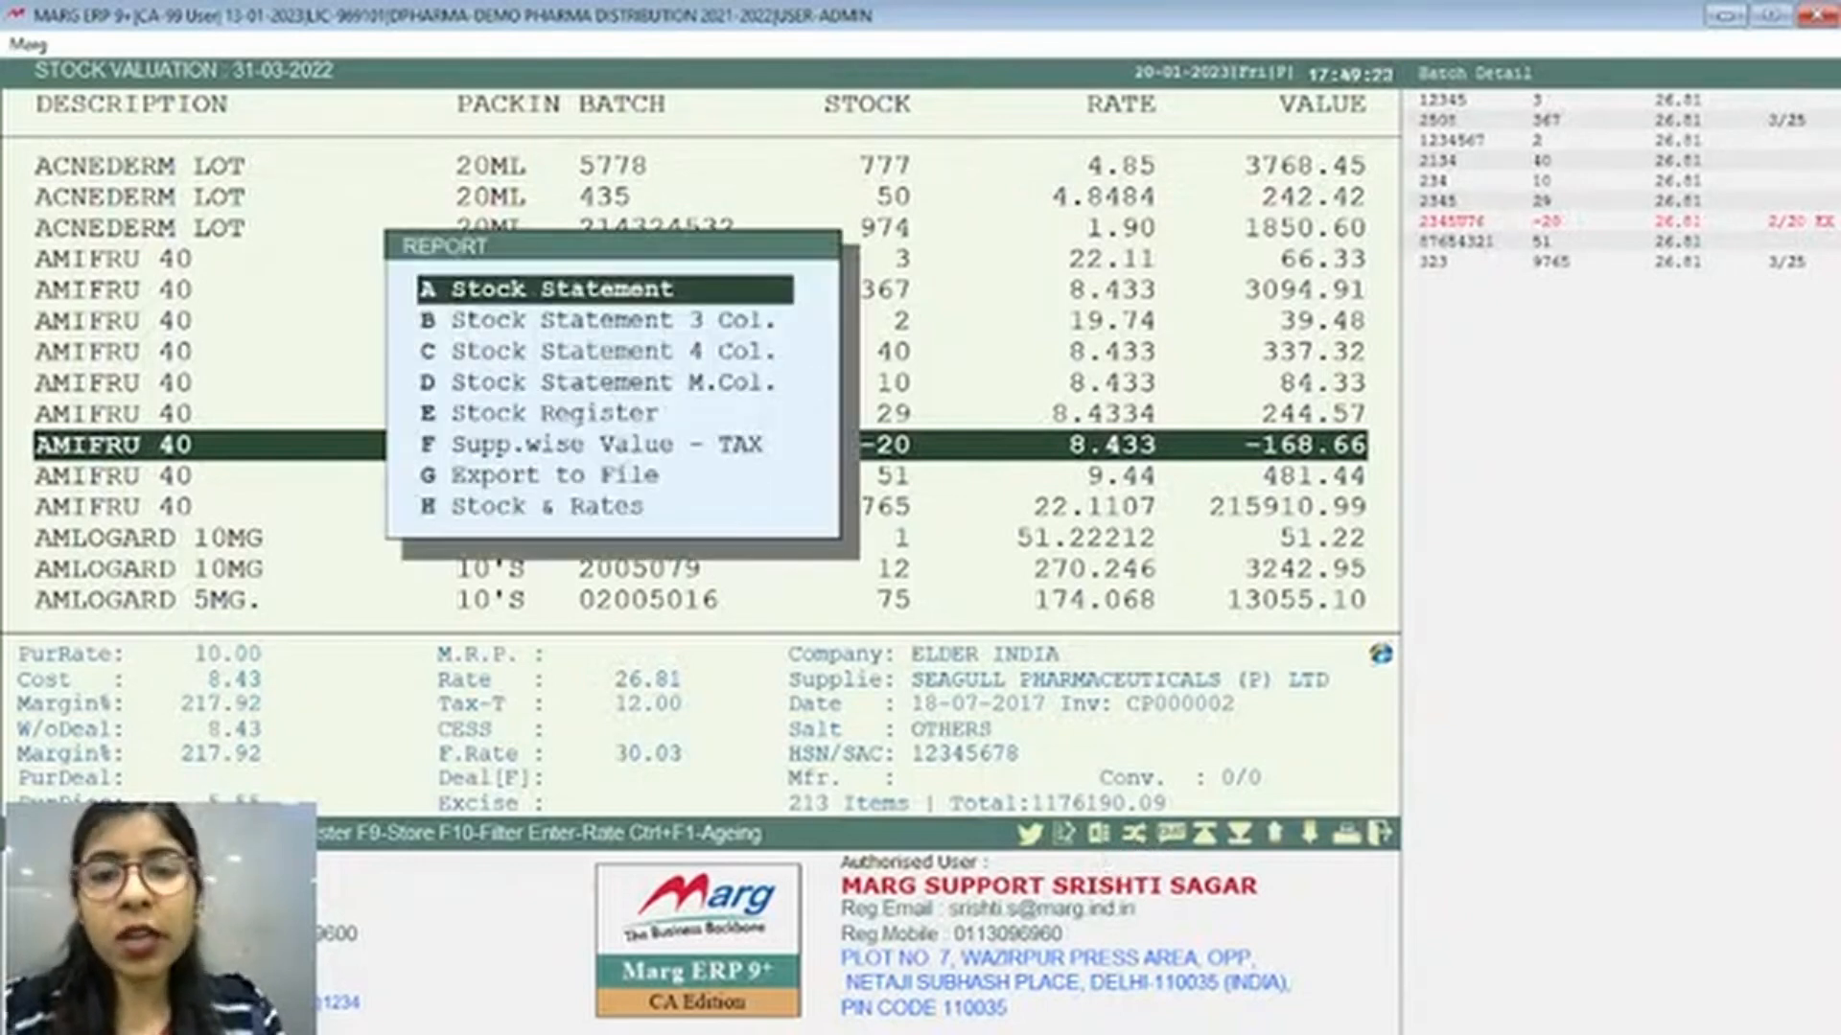
key(Down)
key(Down)
key(Up)
key(Up)
key(Up)
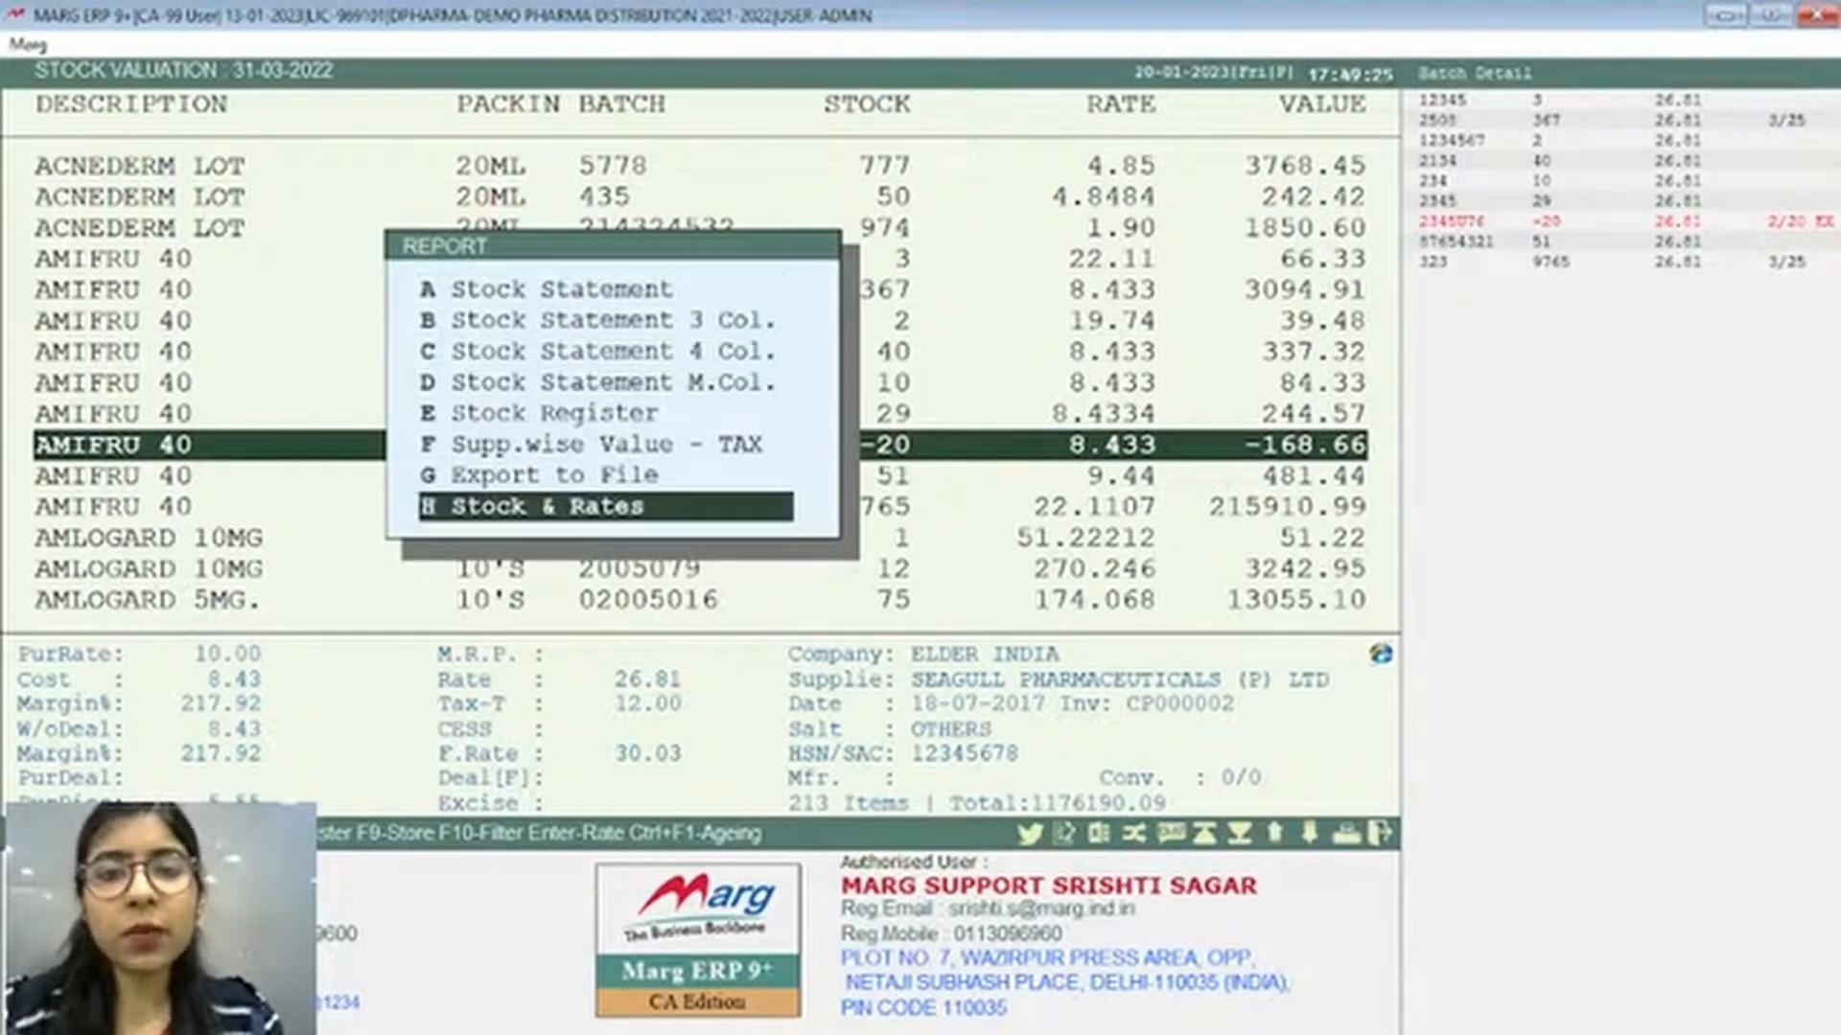
key(Down)
key(Up)
key(Up)
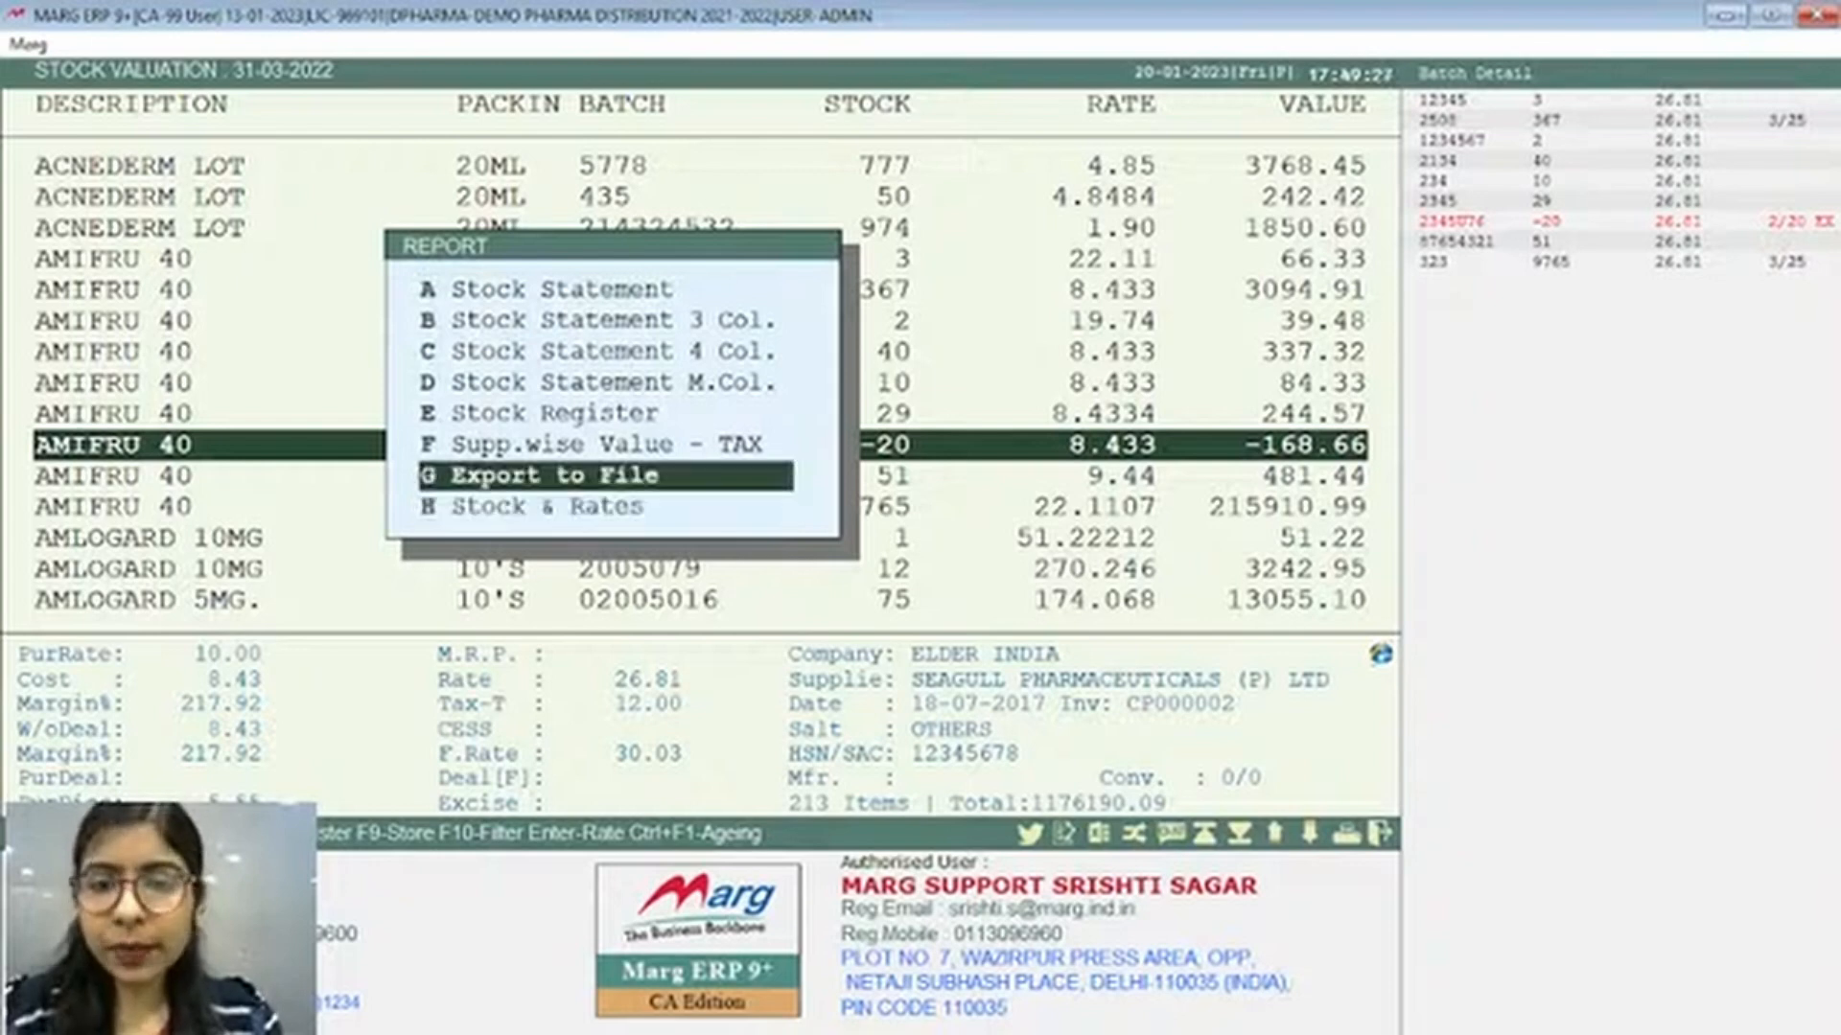
key(Down)
key(Up)
key(Up)
key(Up)
key(Up)
key(Up)
key(Up)
key(Up)
key(Up)
key(Down)
key(Down)
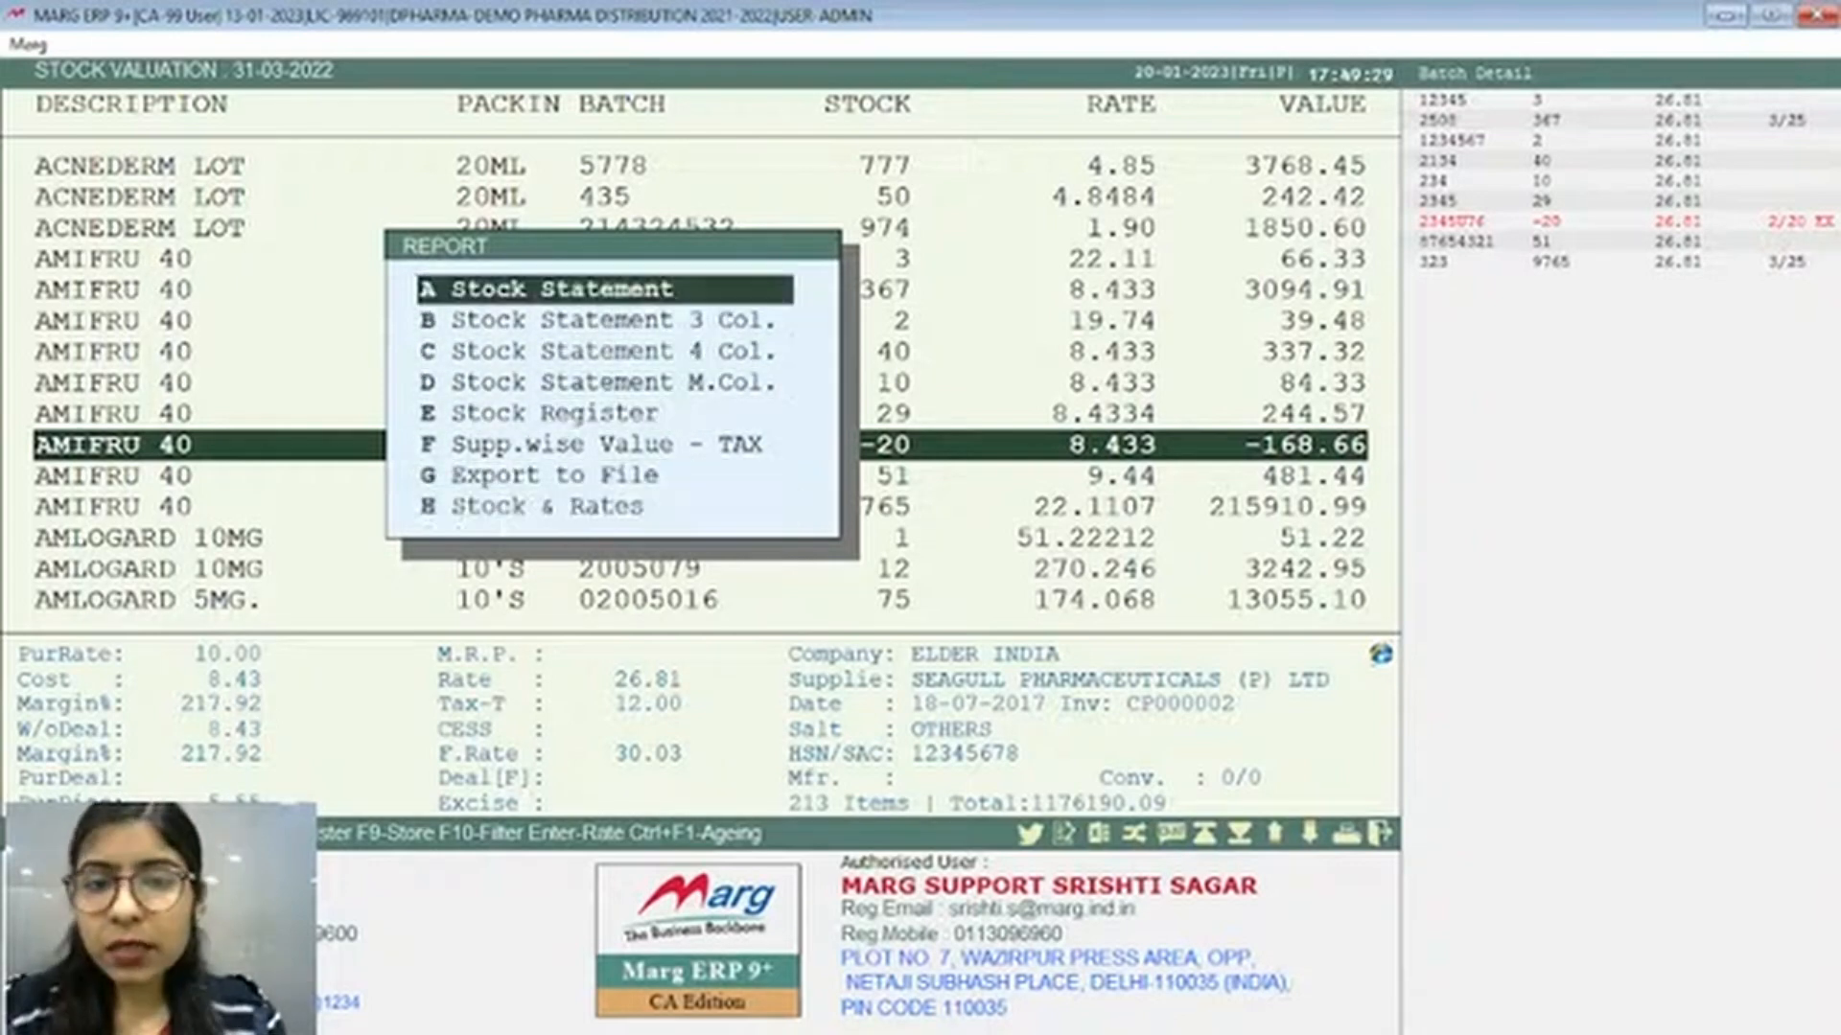
key(Down)
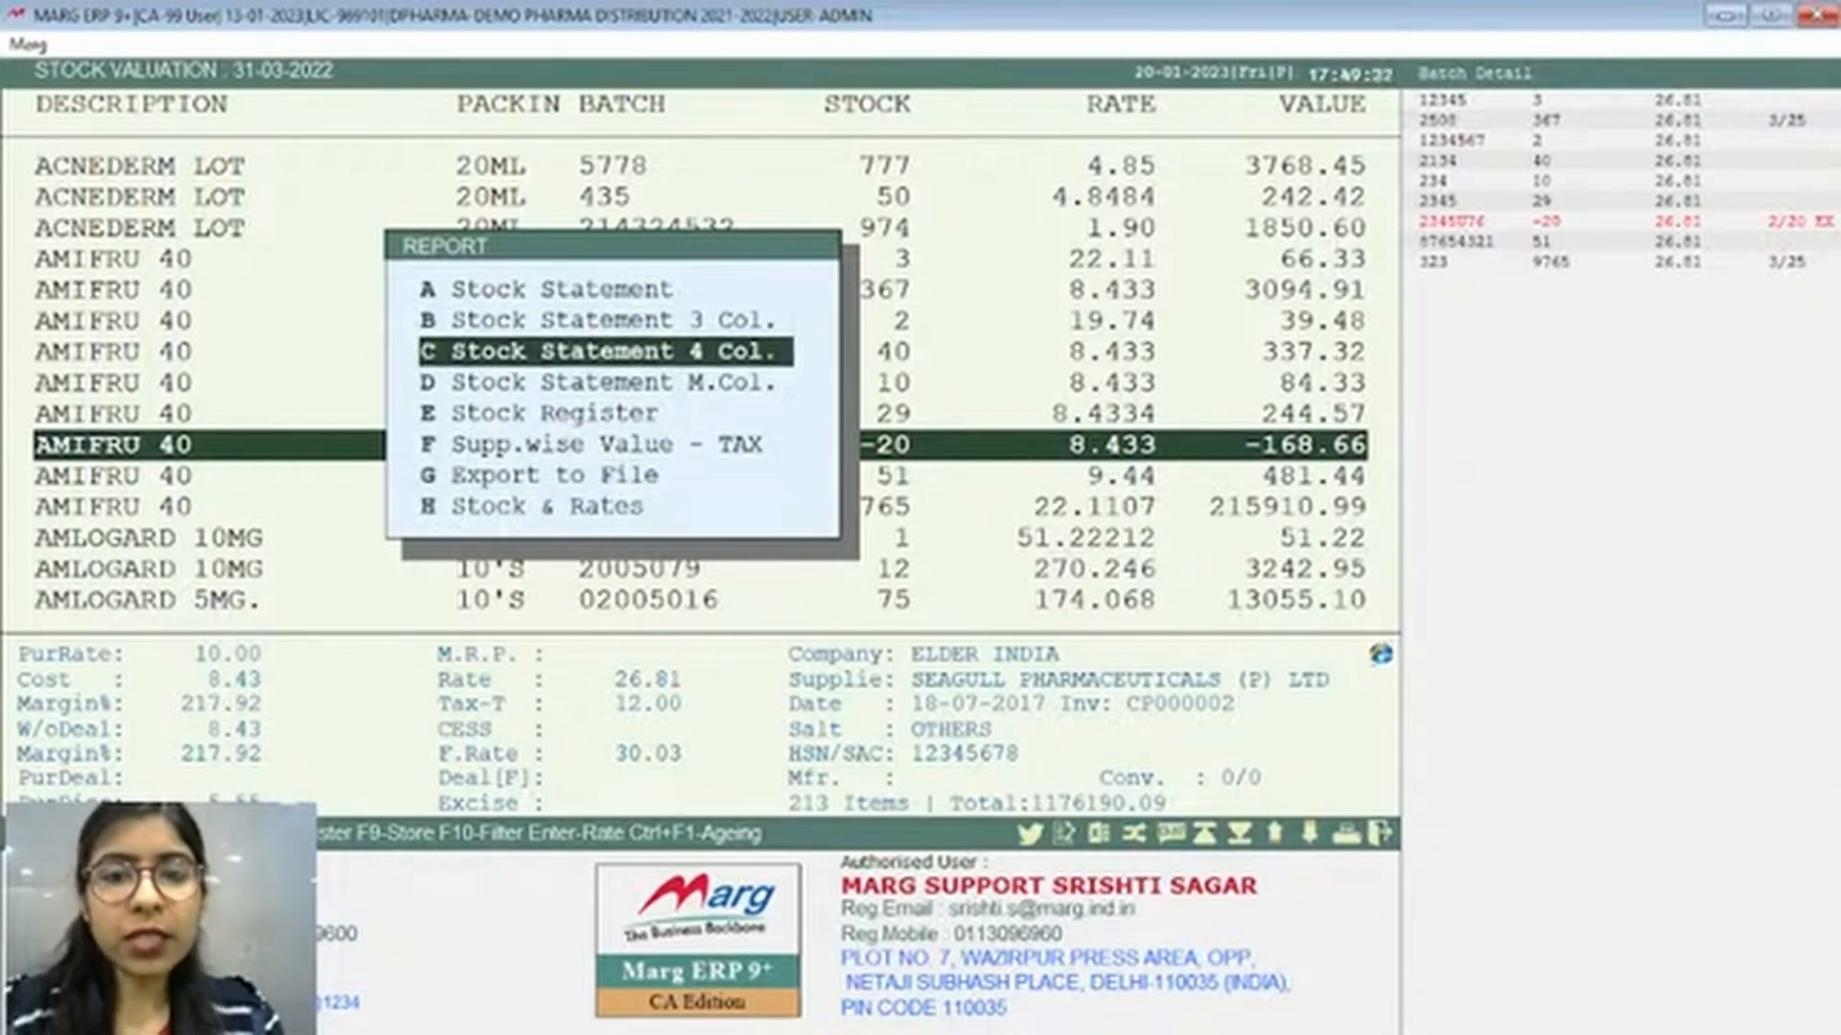
key(Down)
key(Down)
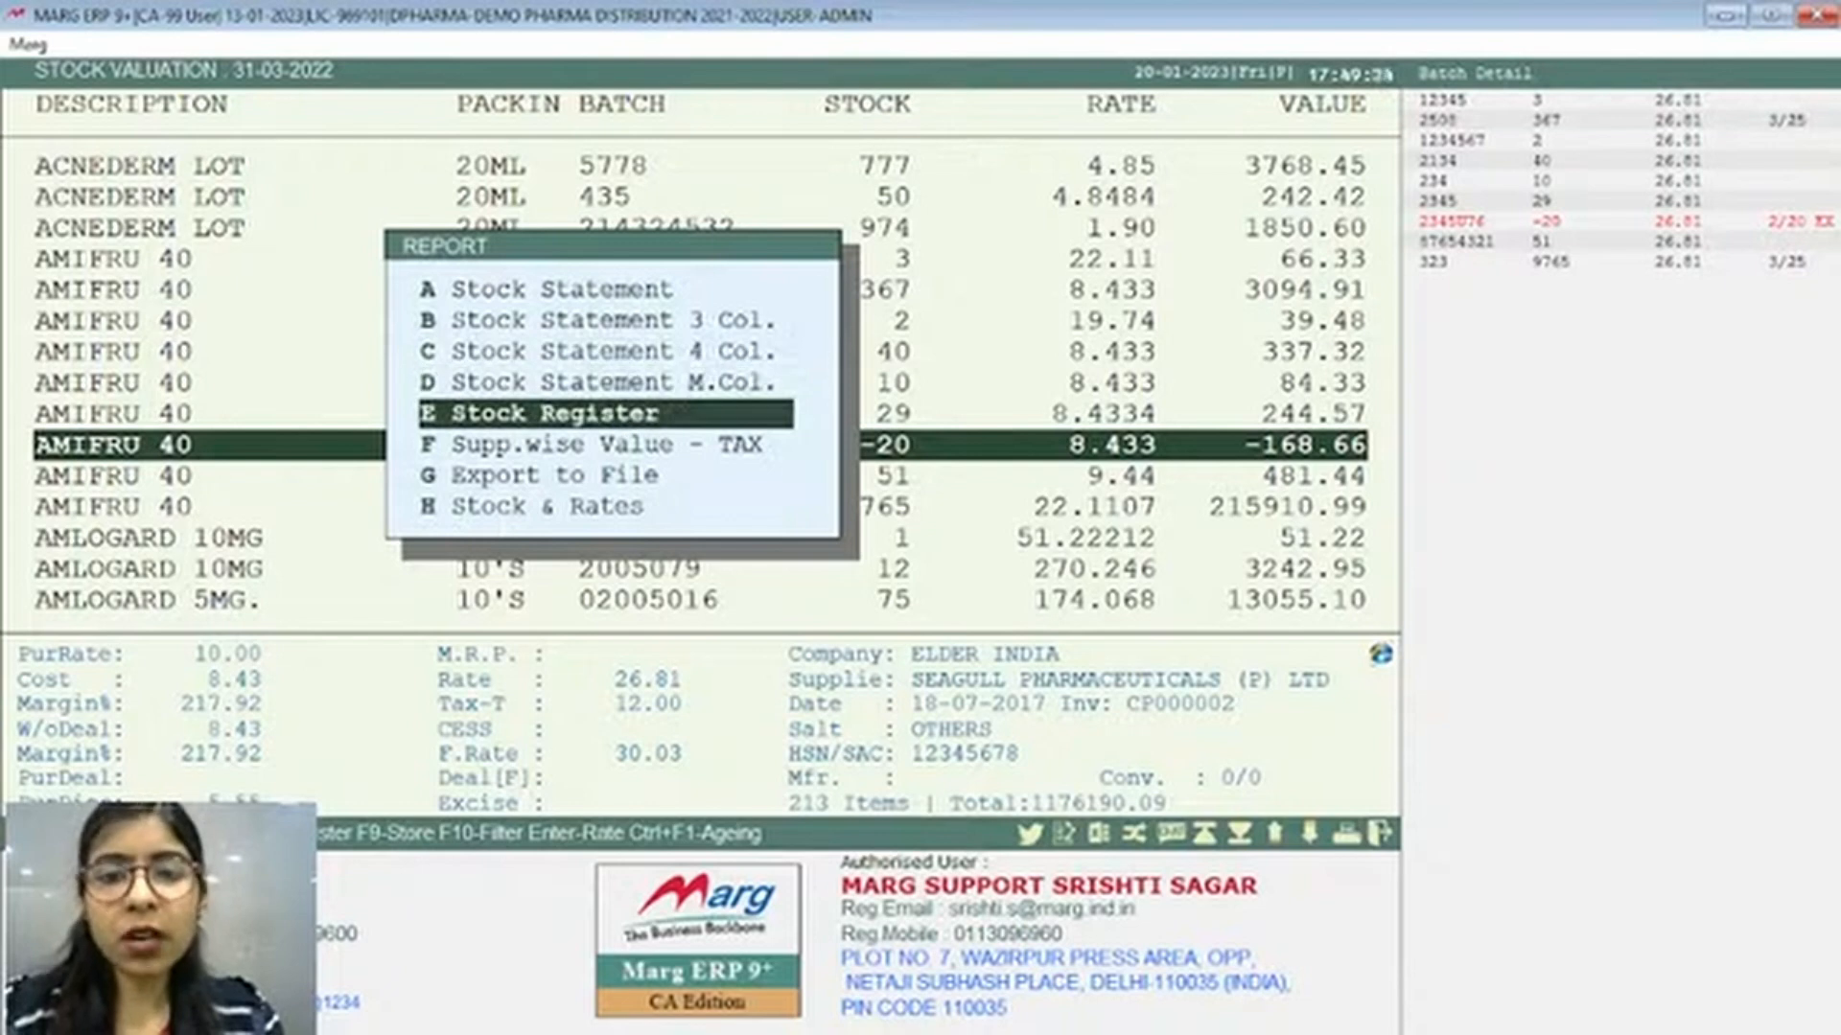
key(Down)
key(Down)
key(Down)
key(Up)
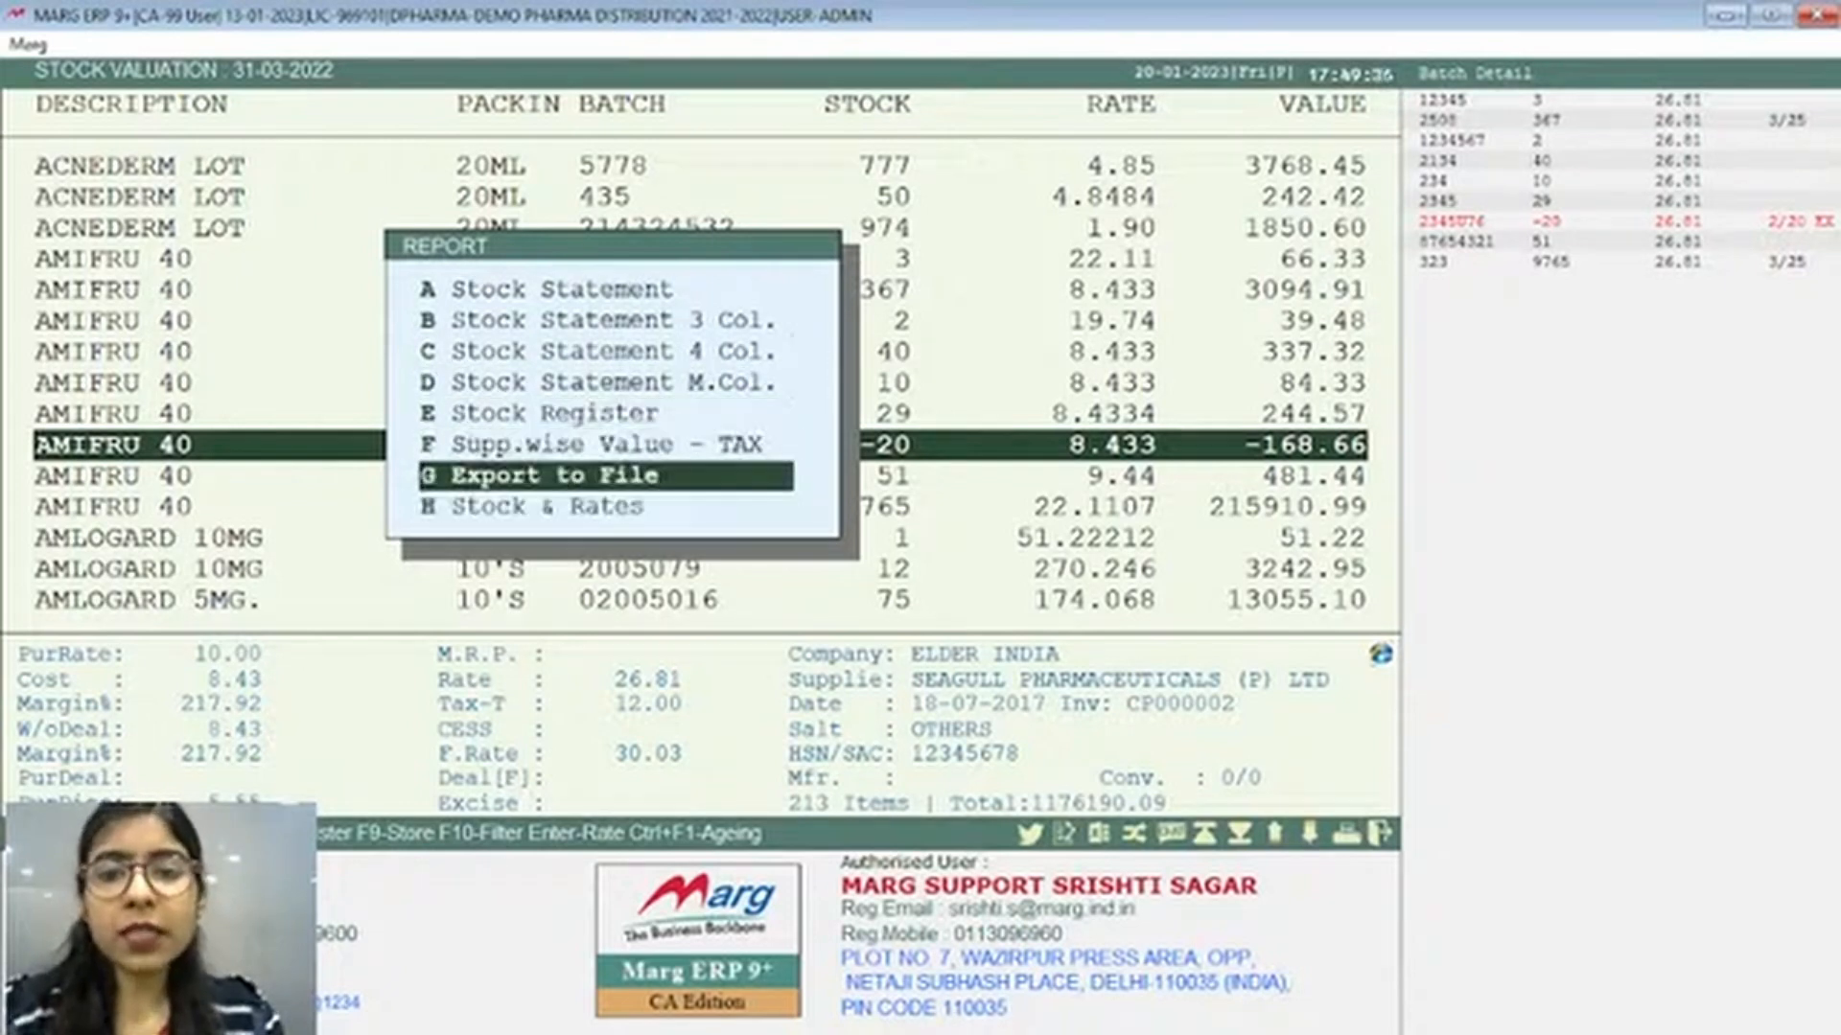
Choose the Stock Statement format for the Stock Valuation and index it on Group Type
key(Up)
key(Up)
key(Up)
key(Up)
key(Up)
key(Up)
key(Return)
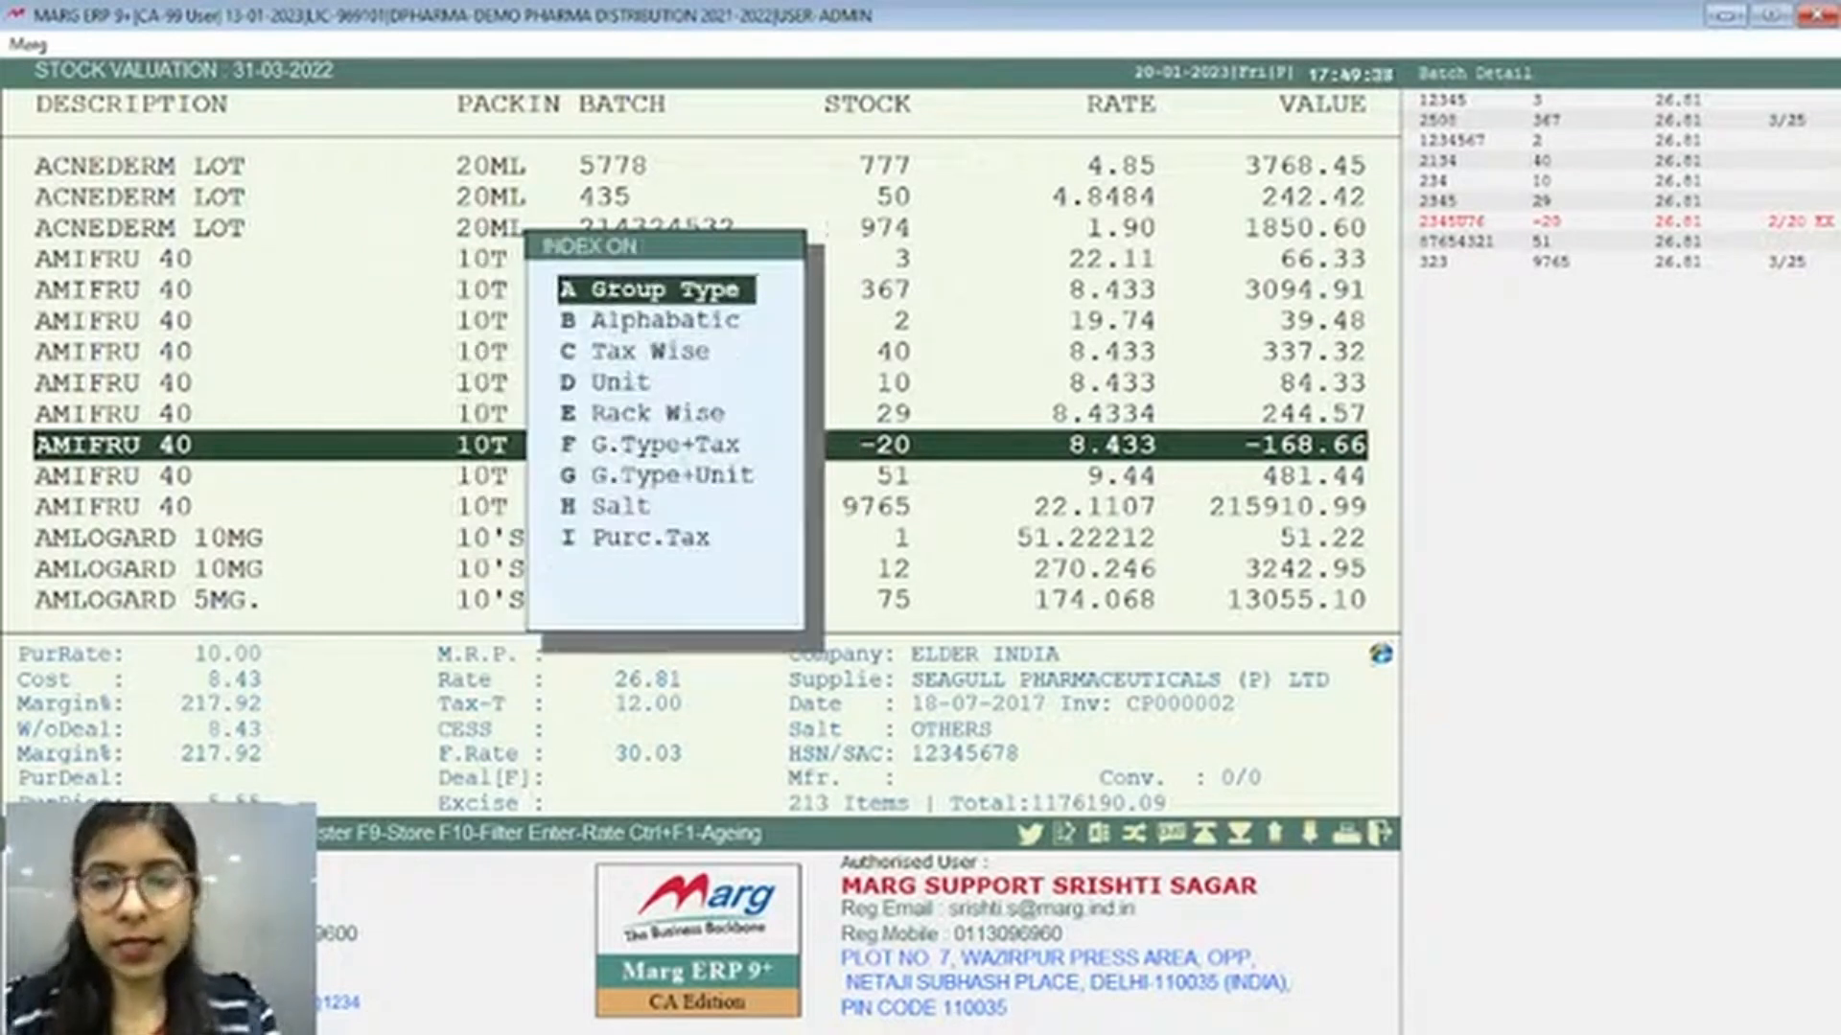
key(Down)
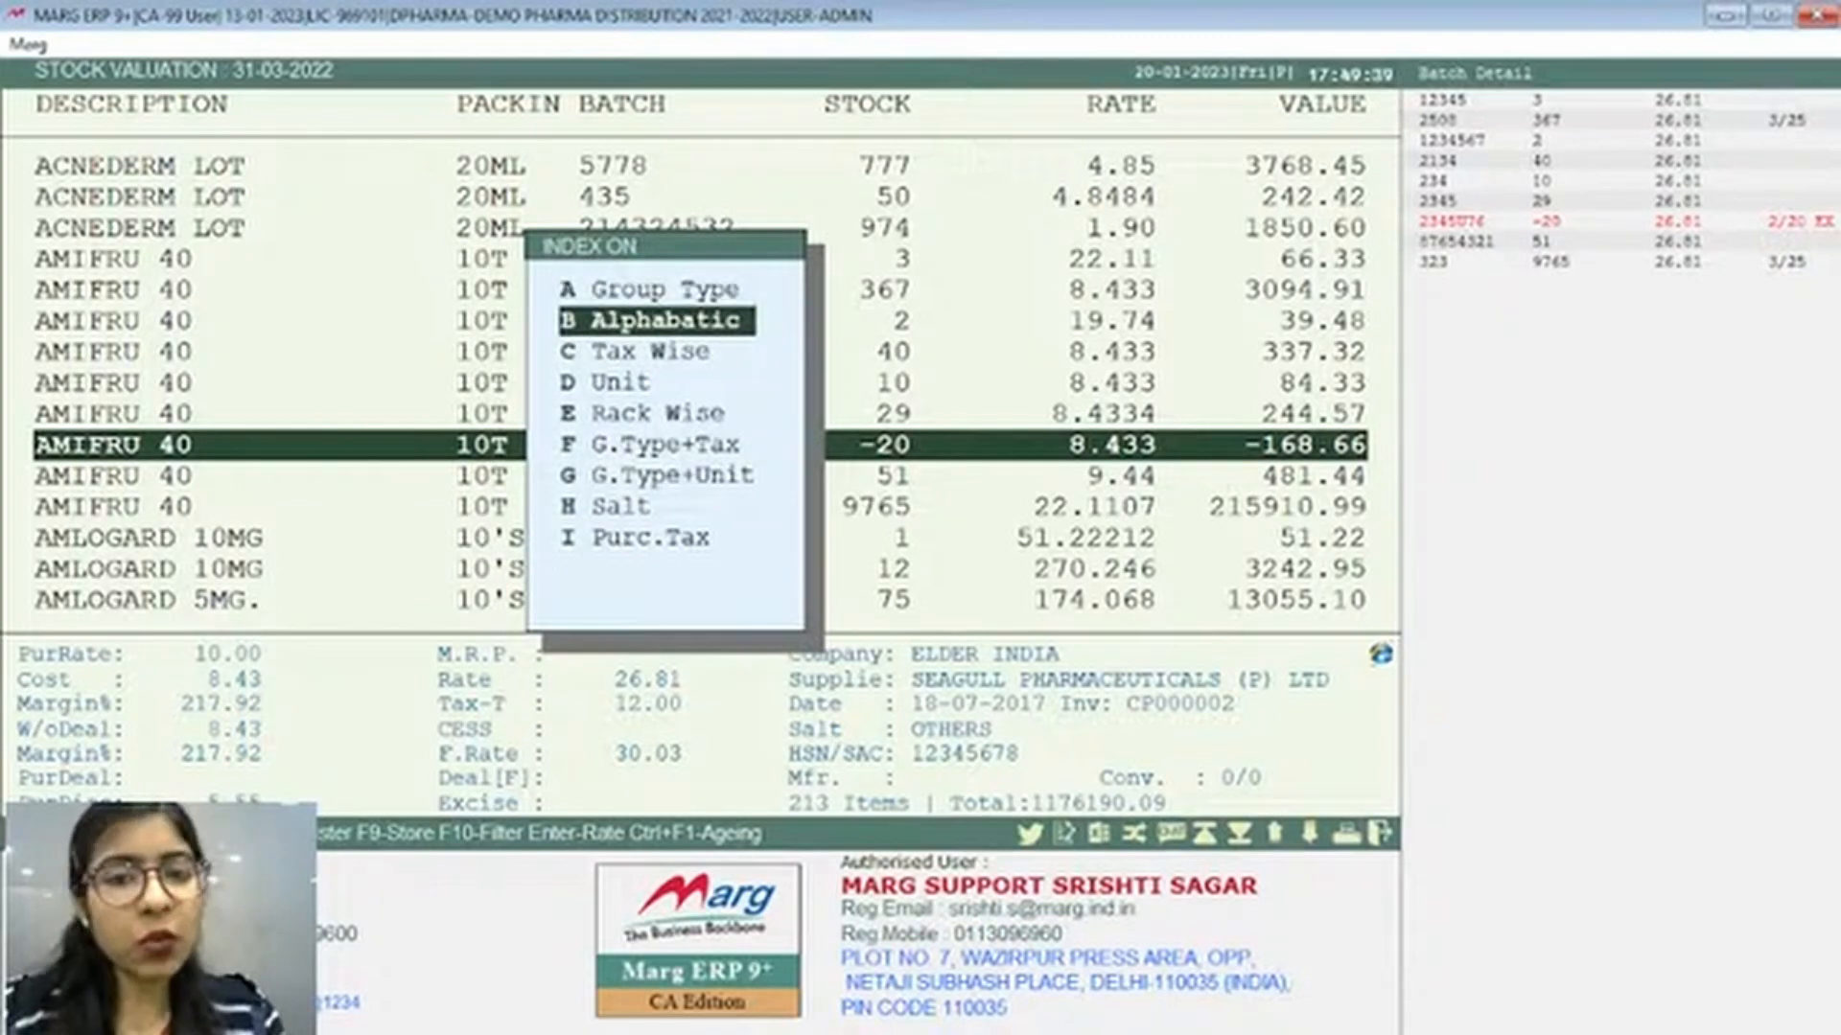
key(Up)
key(Return)
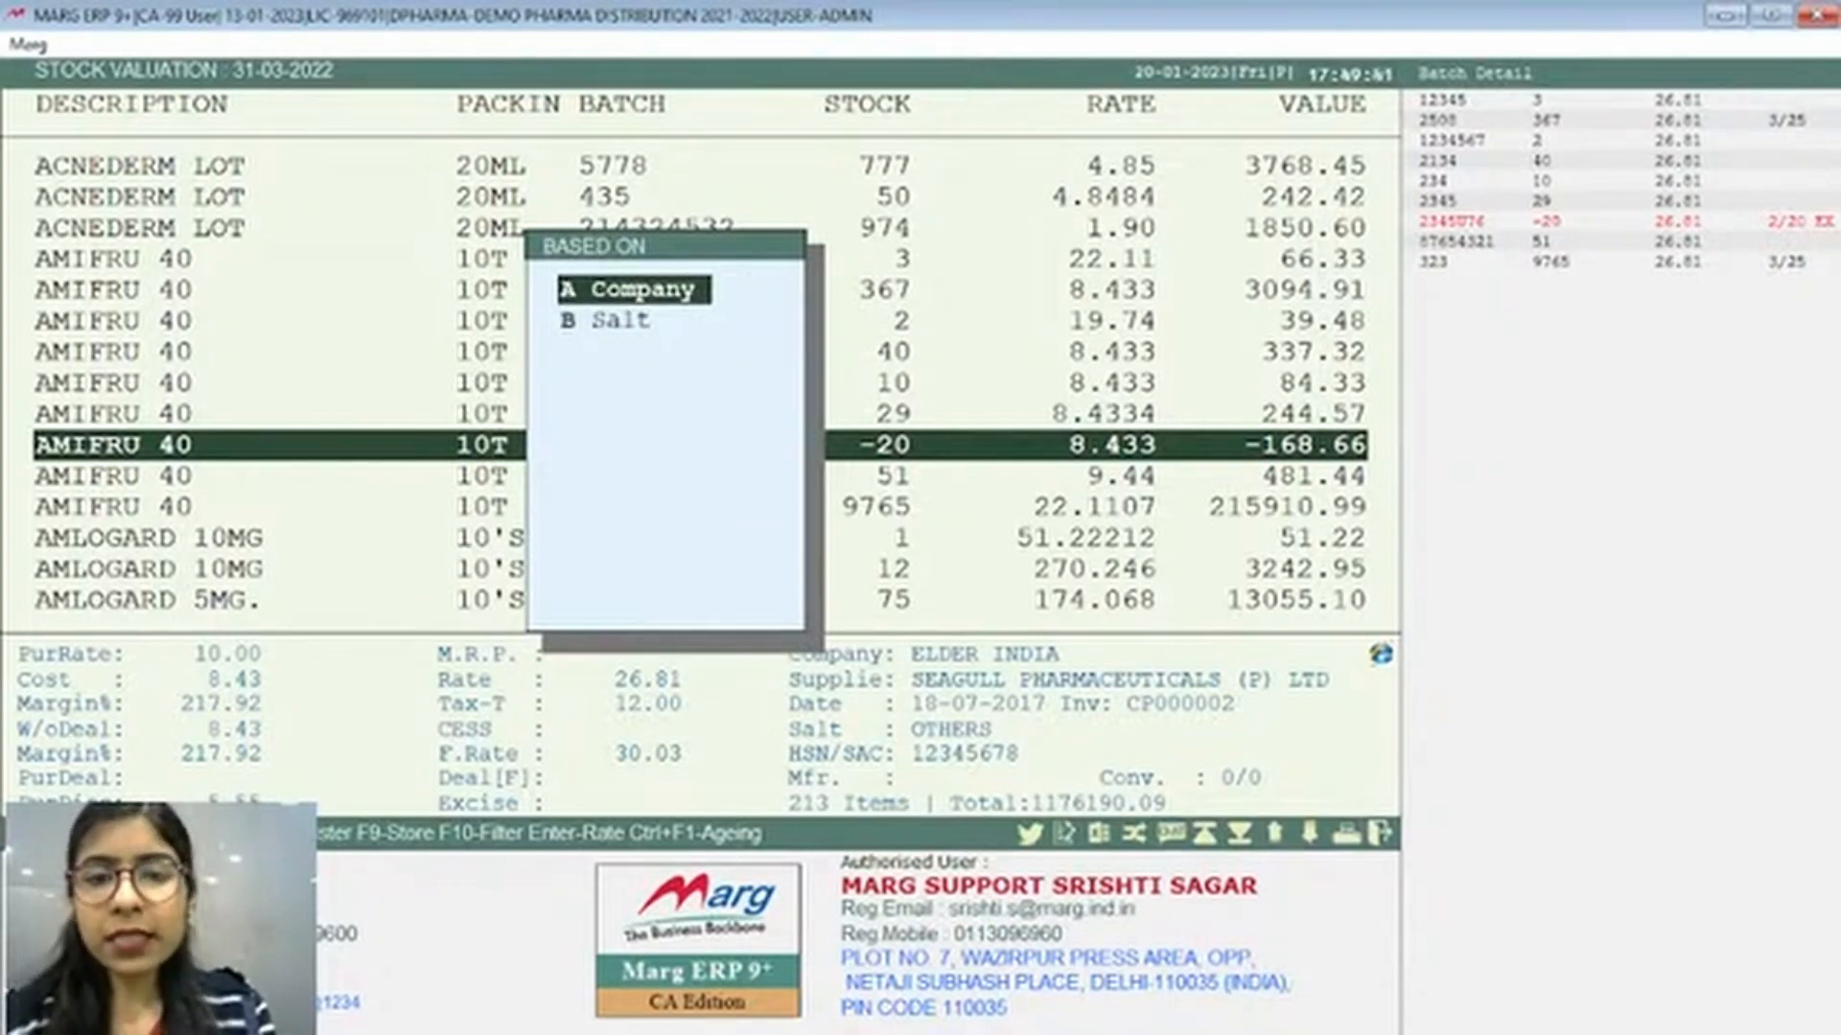
Base the stock statement on Company with Separate Printing set to No, and view it on screen
key(Return)
key(Return)
key(Return)
key(Return)
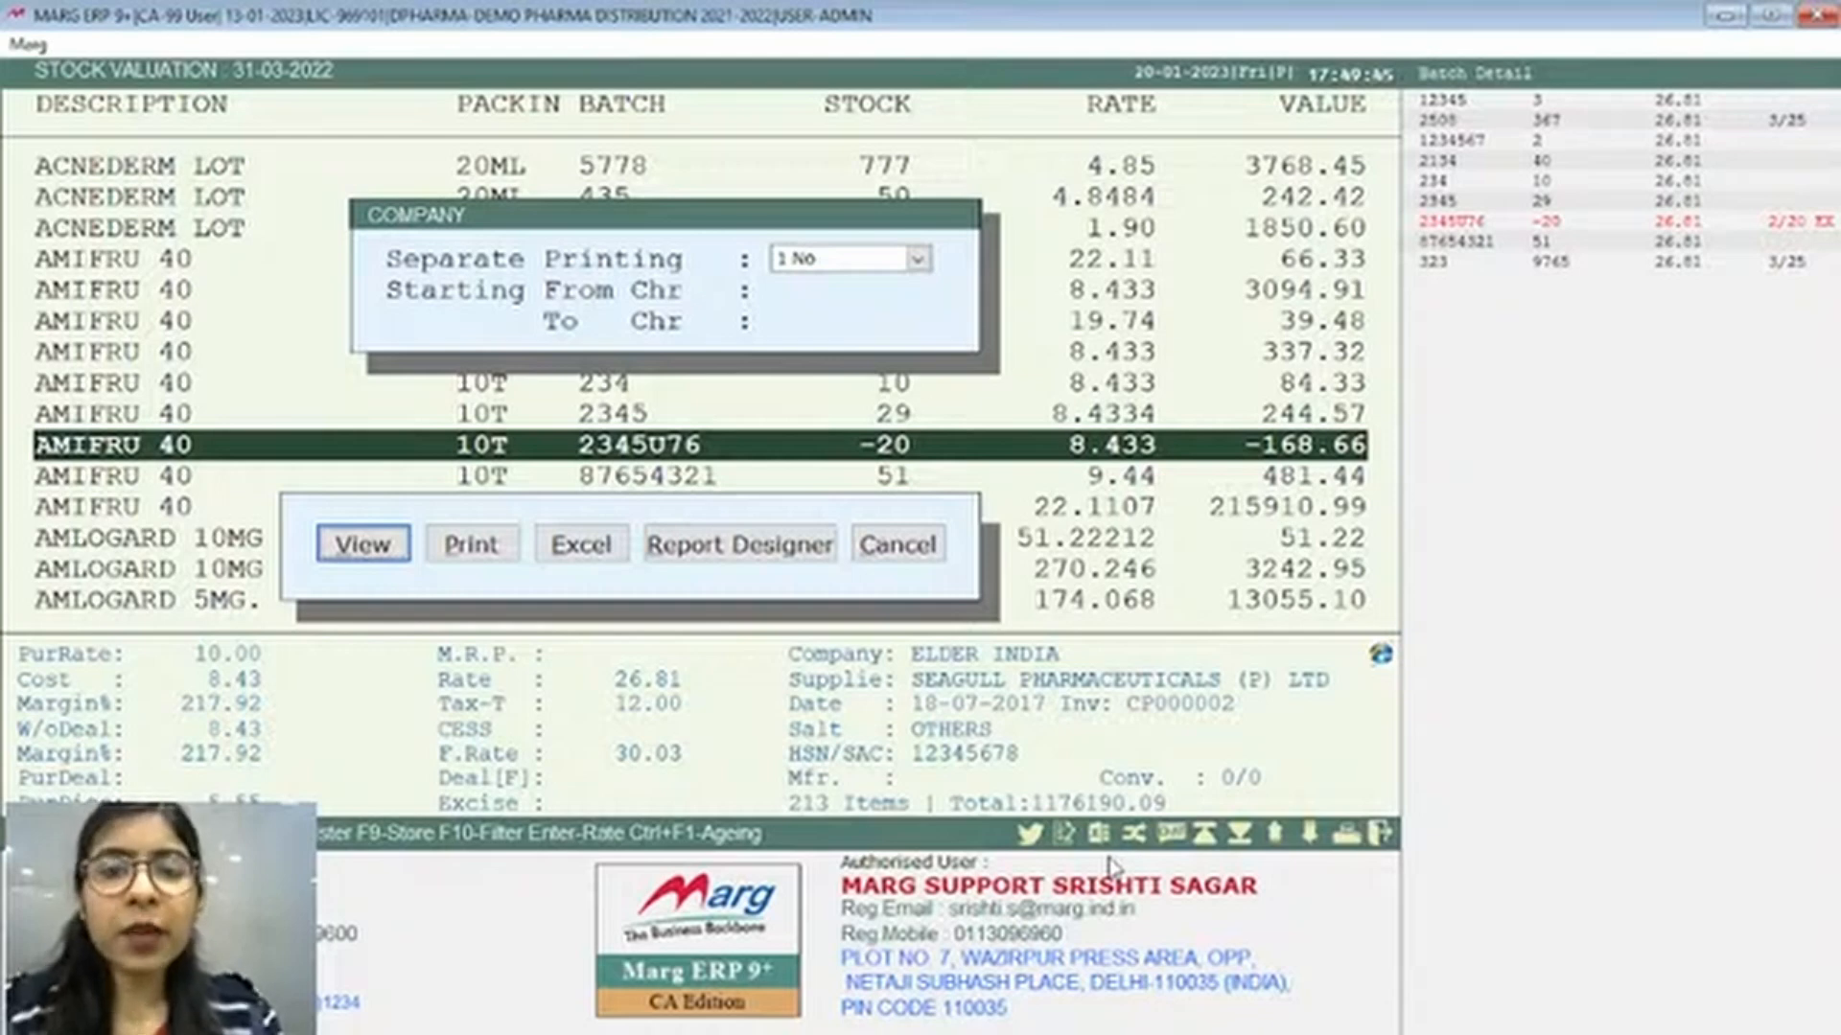
key(Right)
key(Right)
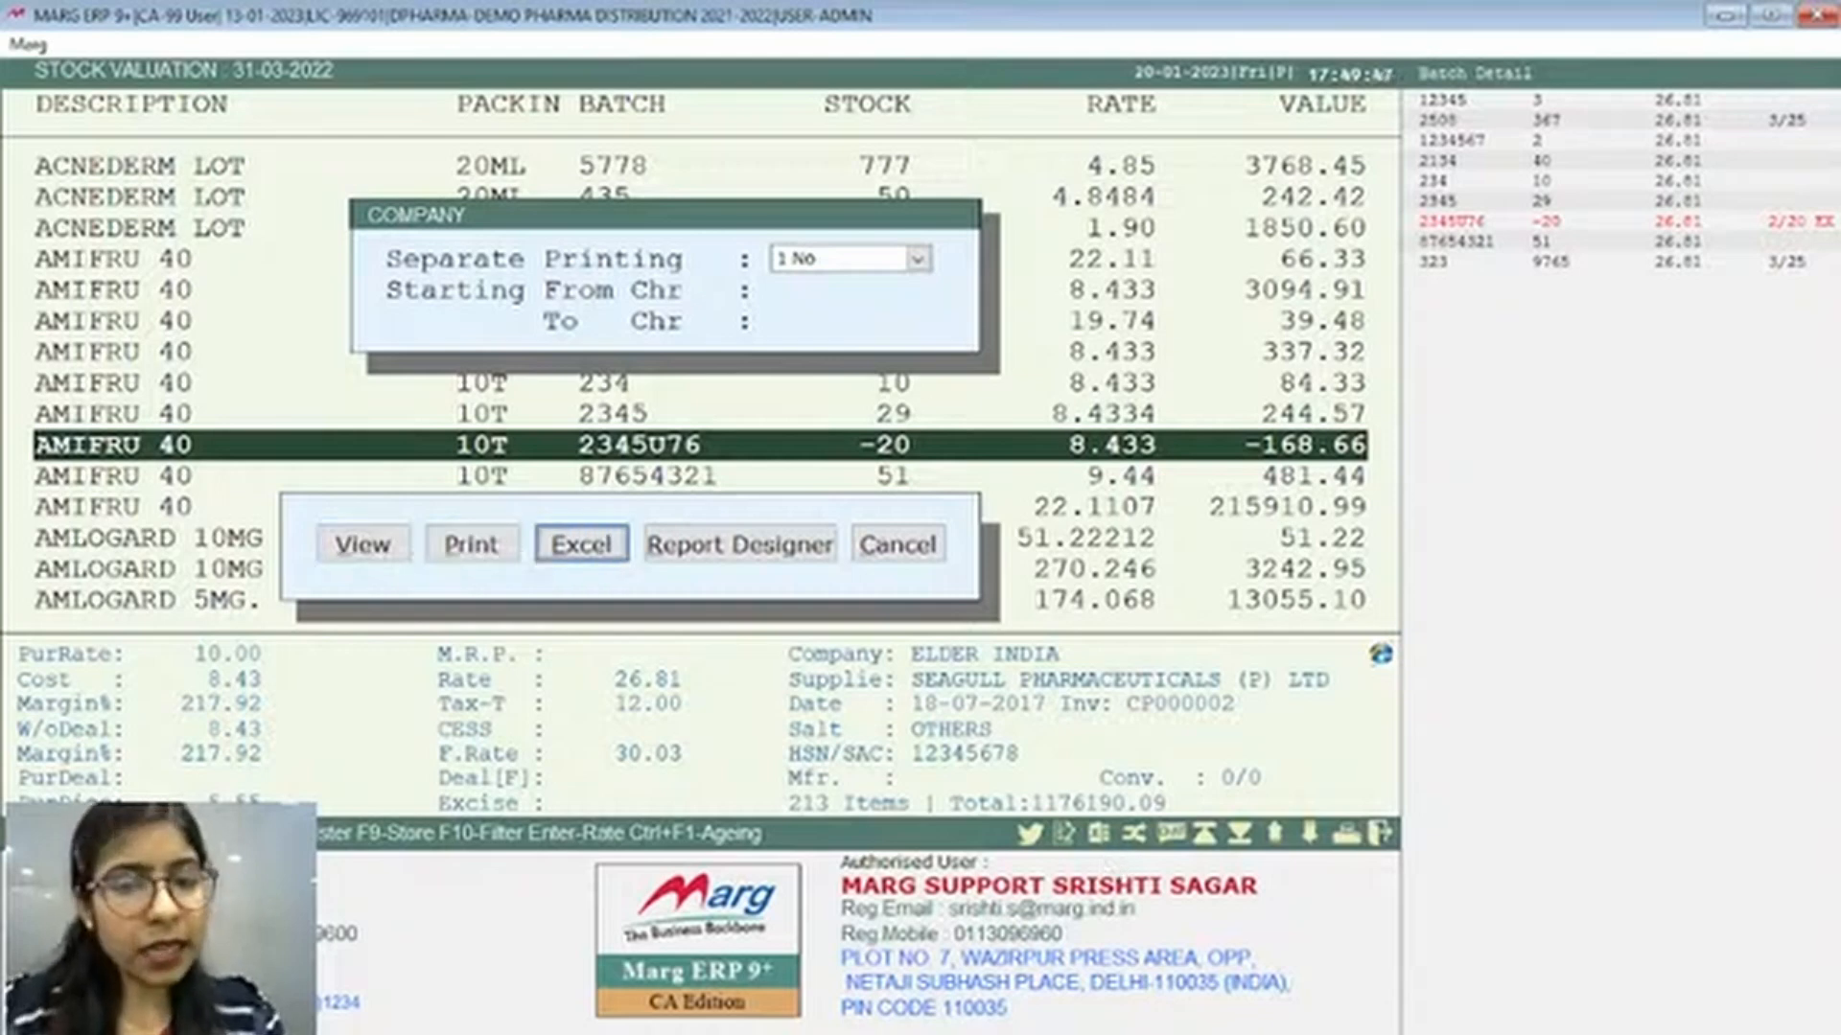
key(Left)
key(Left)
key(Return)
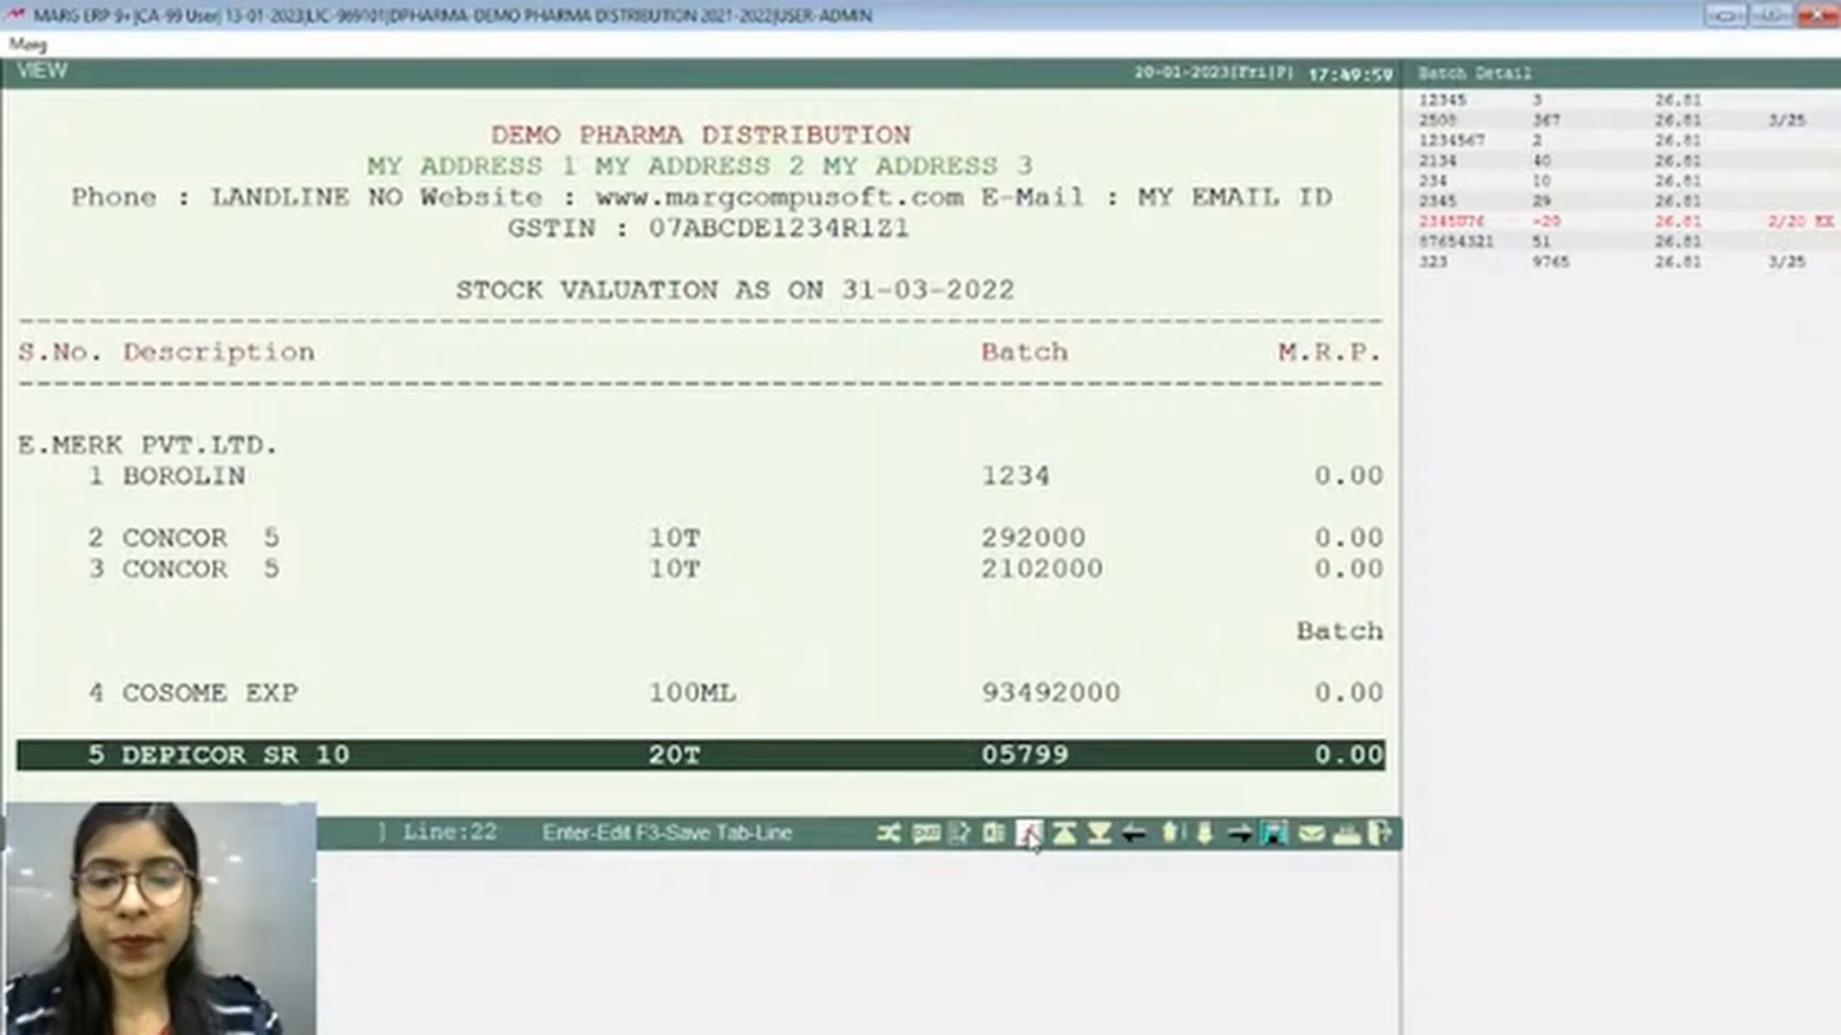
Close the stock statement view and leave the Stock Valuation report
key(Escape)
key(Escape)
key(Escape)
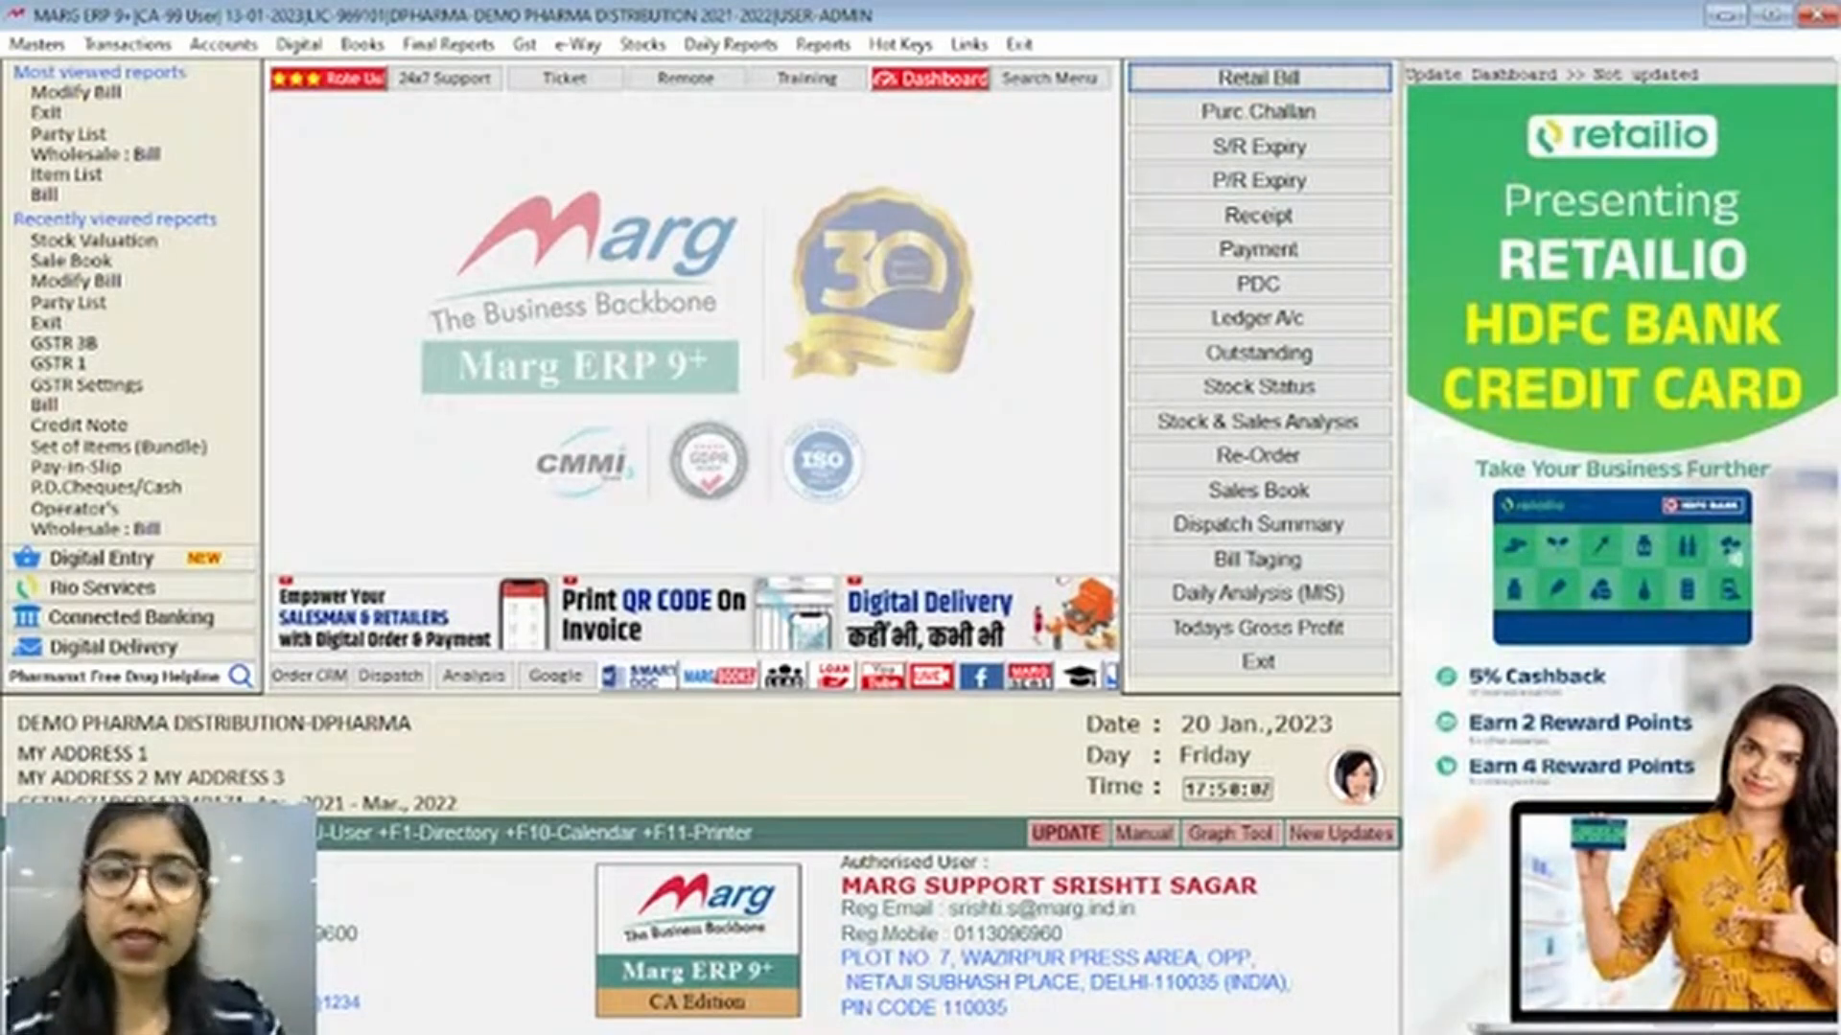
Exit to the list of companies and reopen DEMO PHARMA DISTRIBUTION
key(Escape)
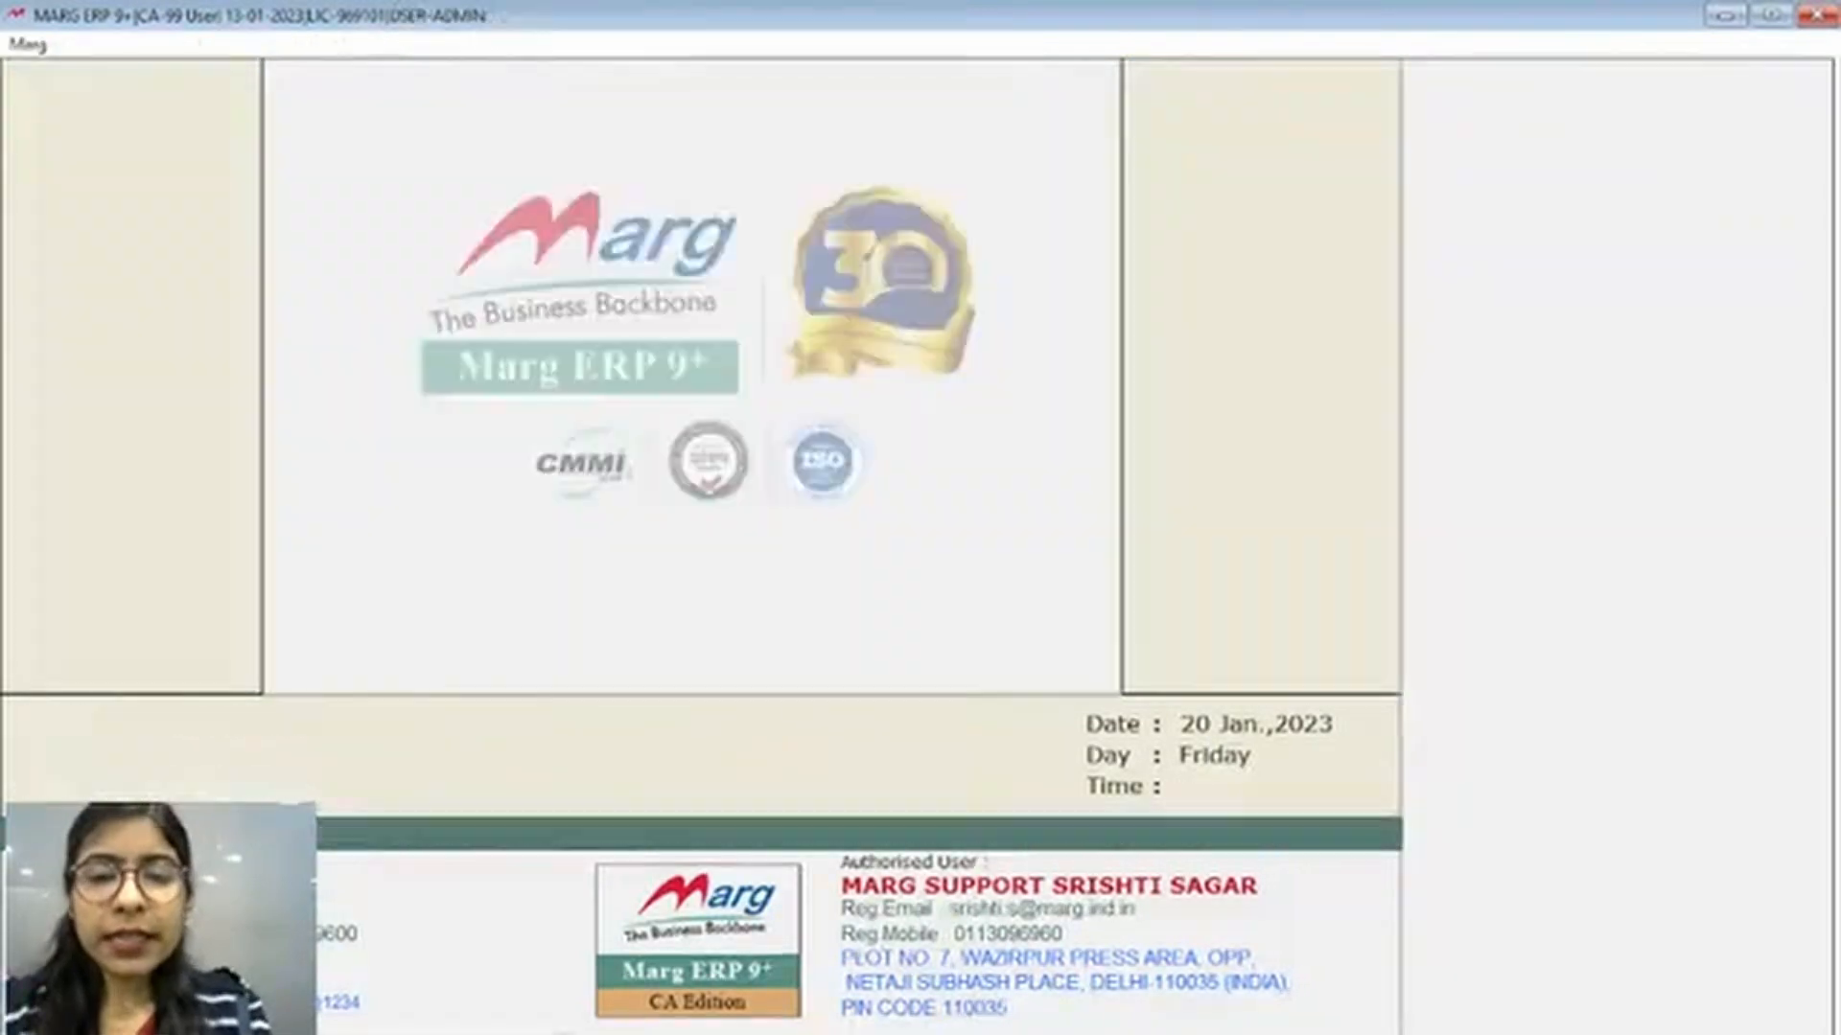
key(Down)
key(Down)
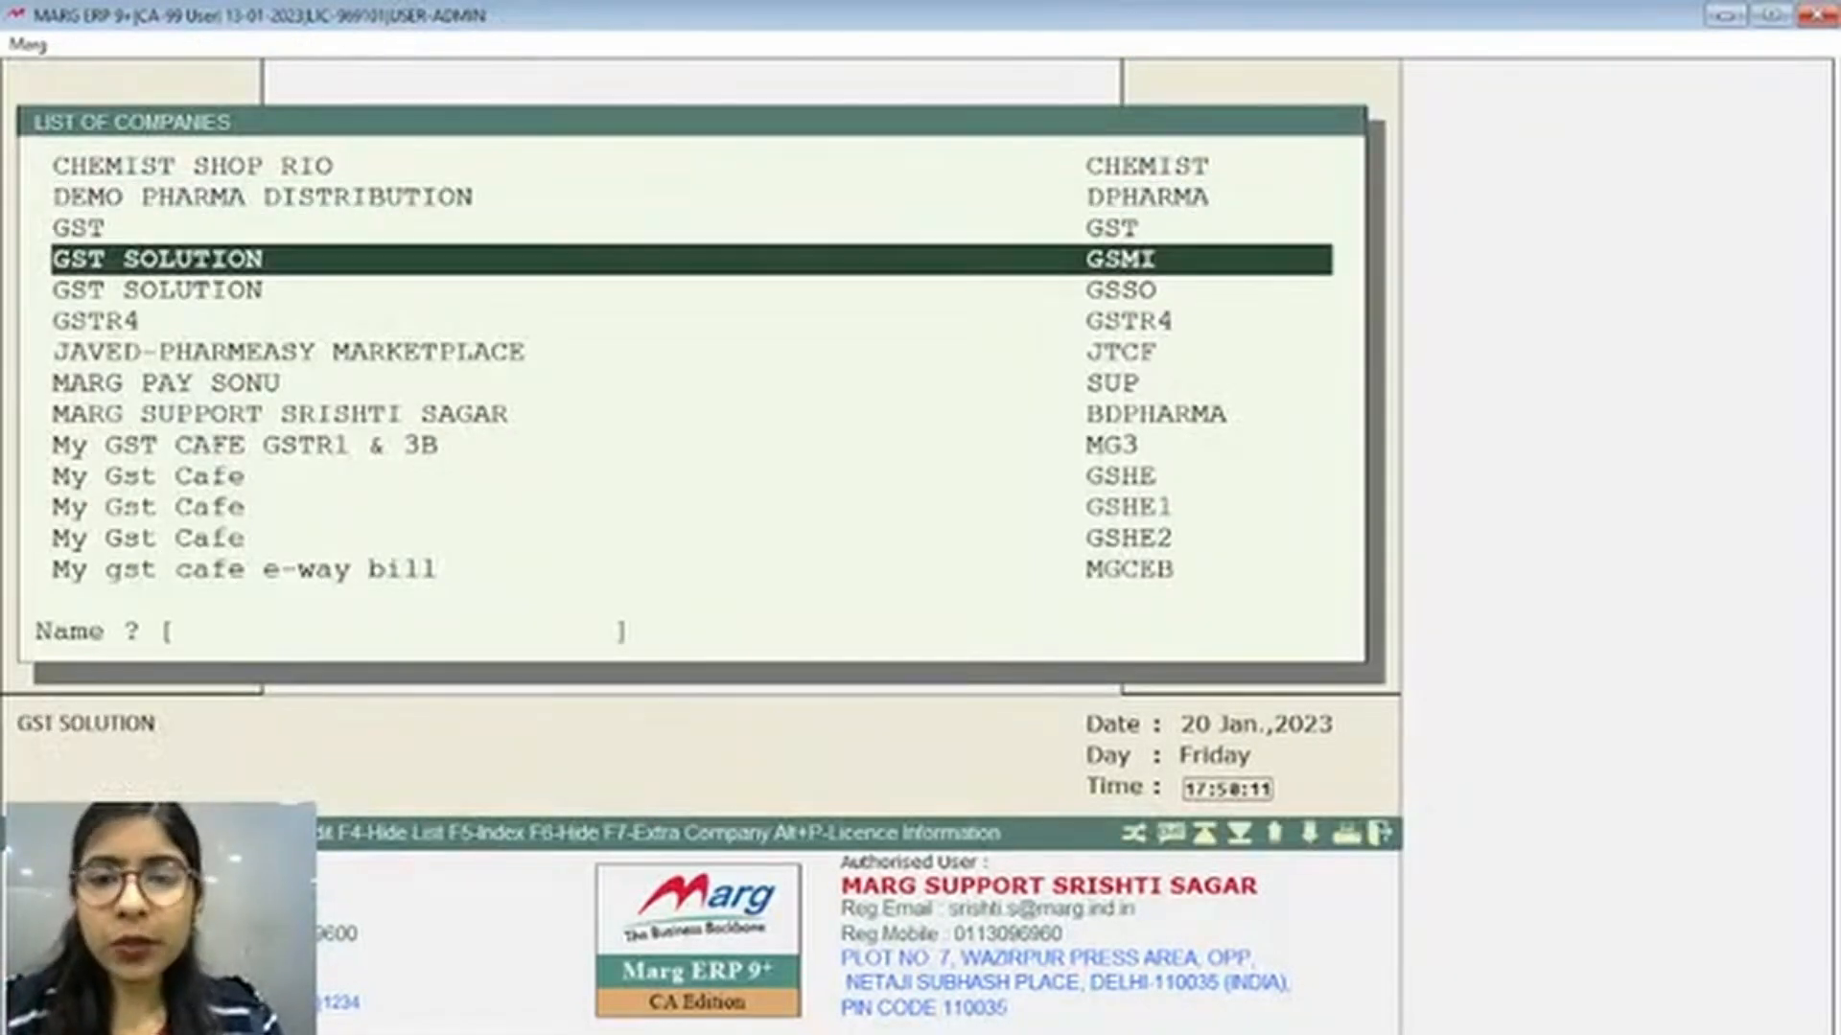
key(Up)
key(Up)
key(Return)
key(Return)
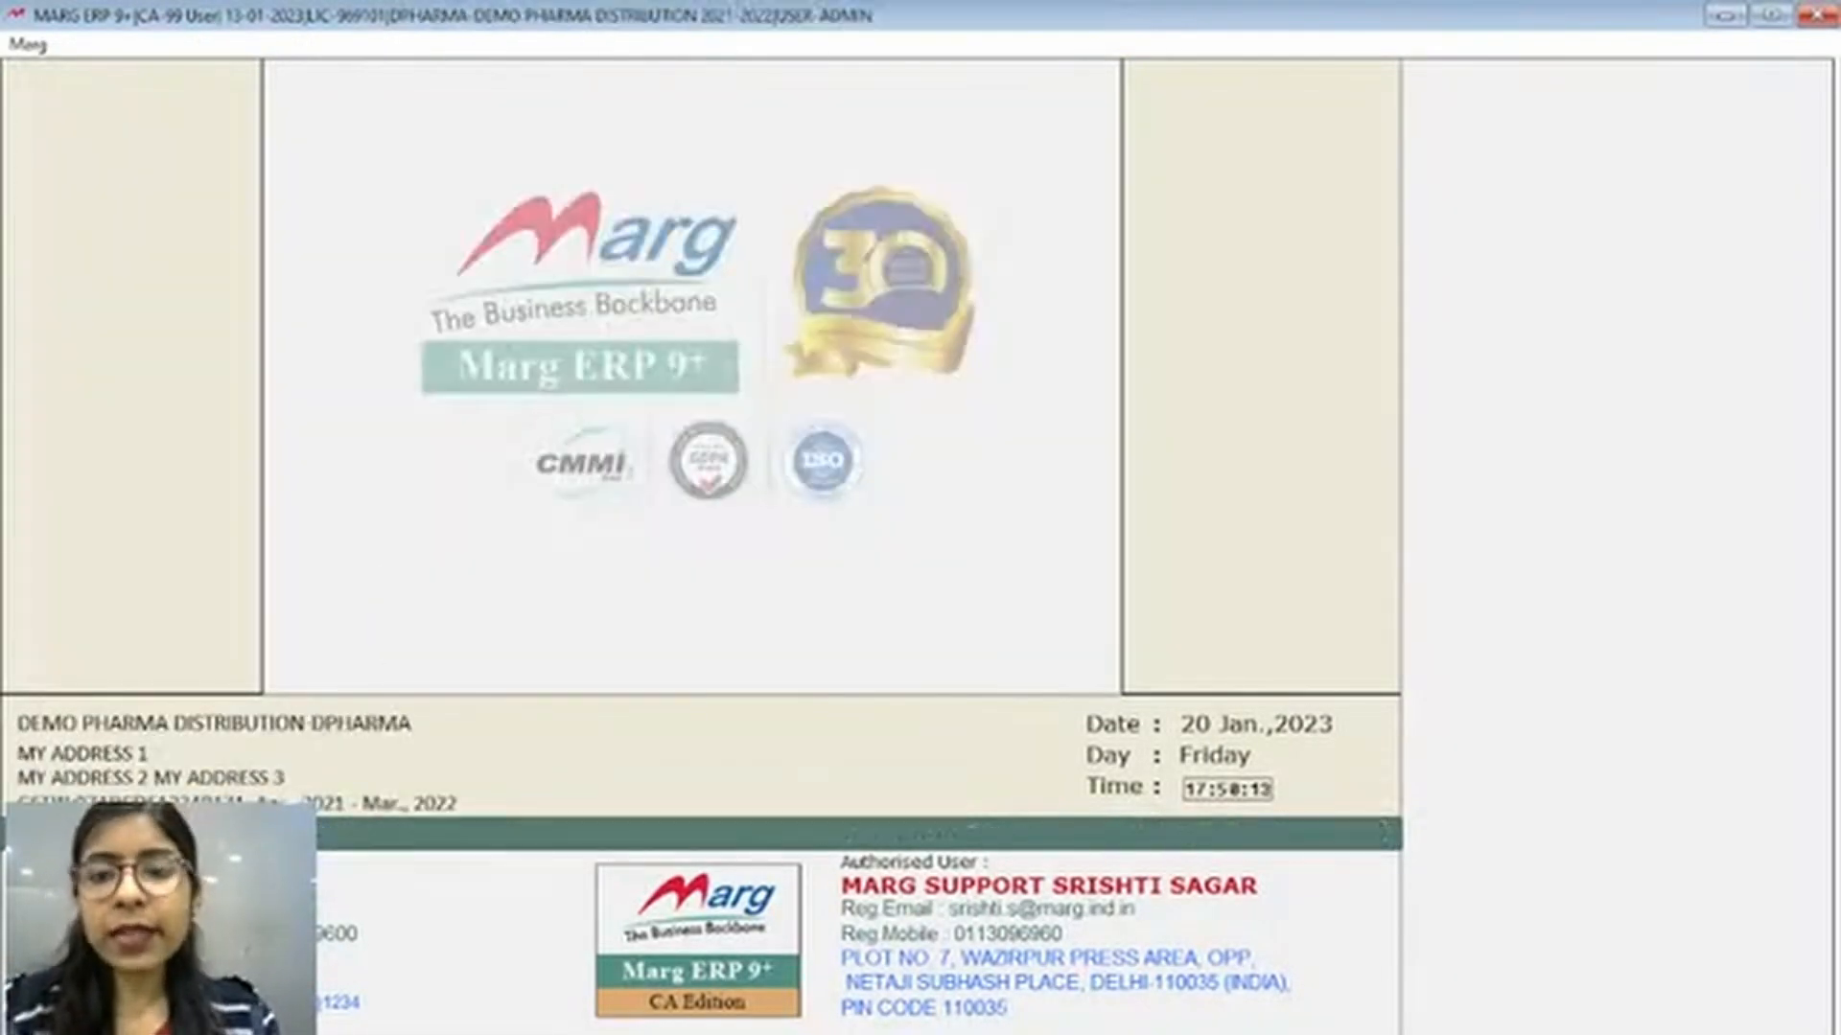
key(Return)
key(Escape)
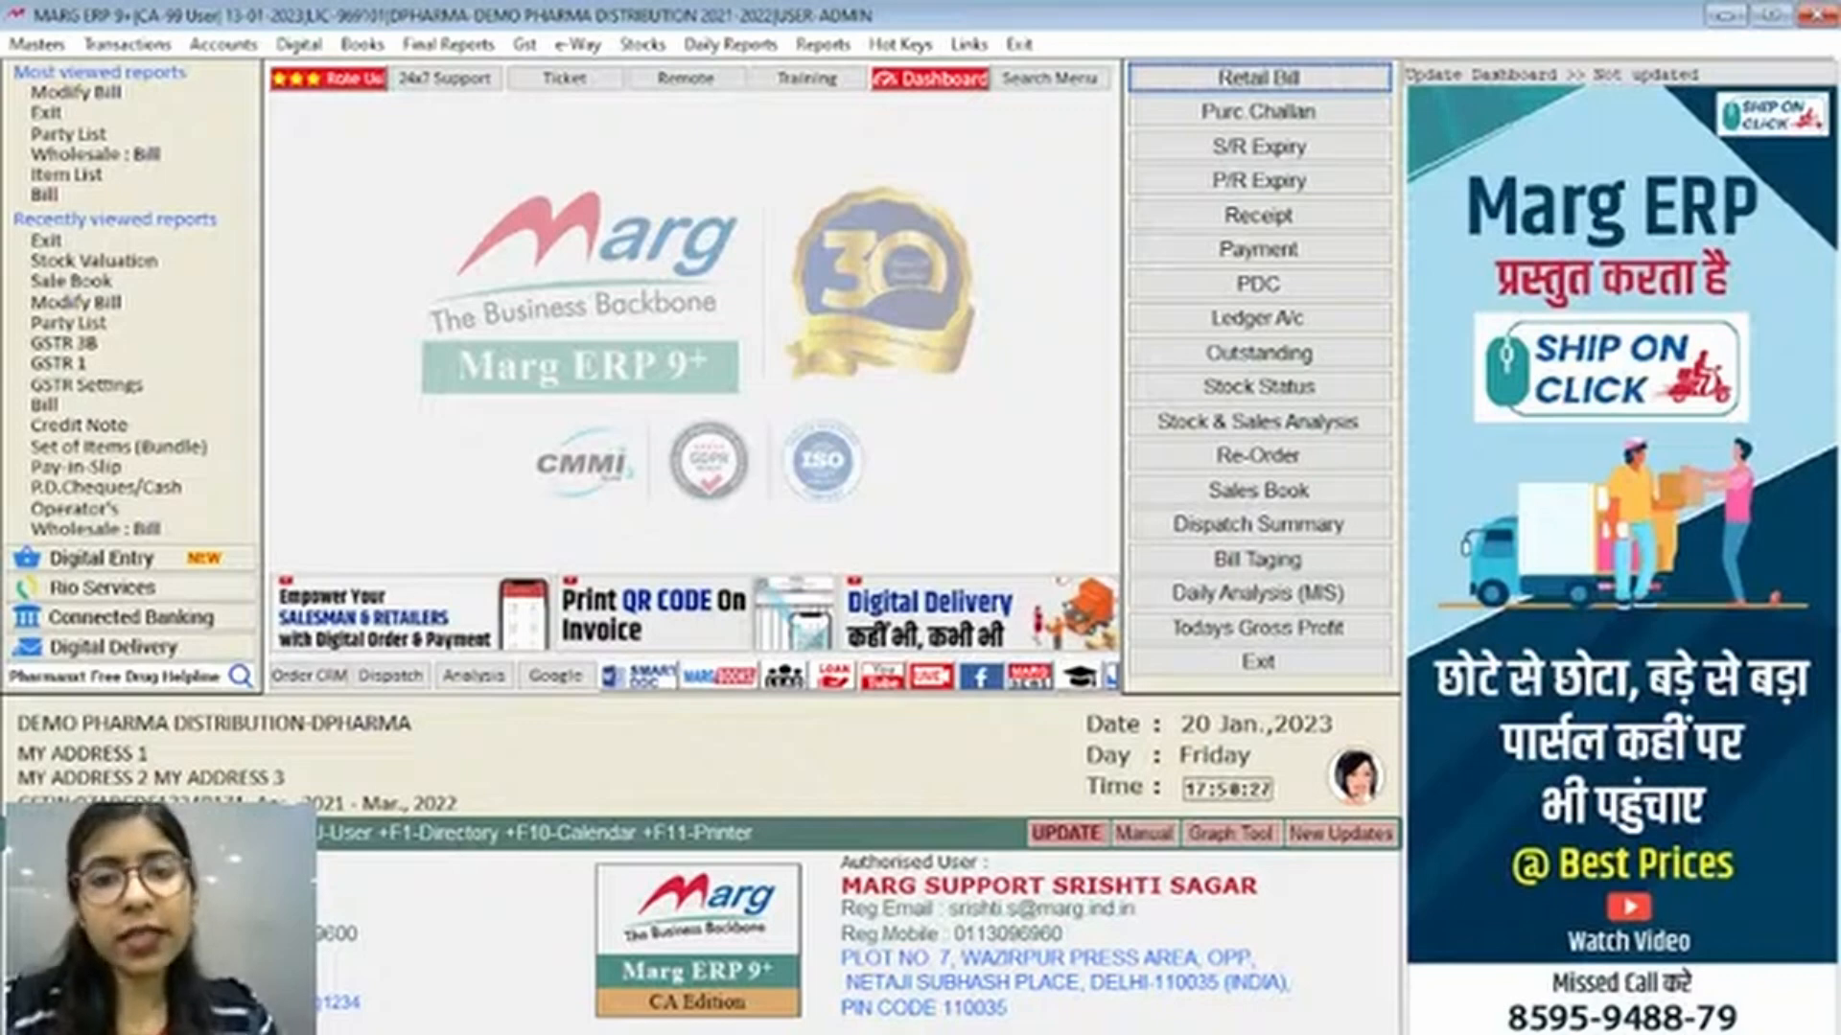
key(ctrl+l)
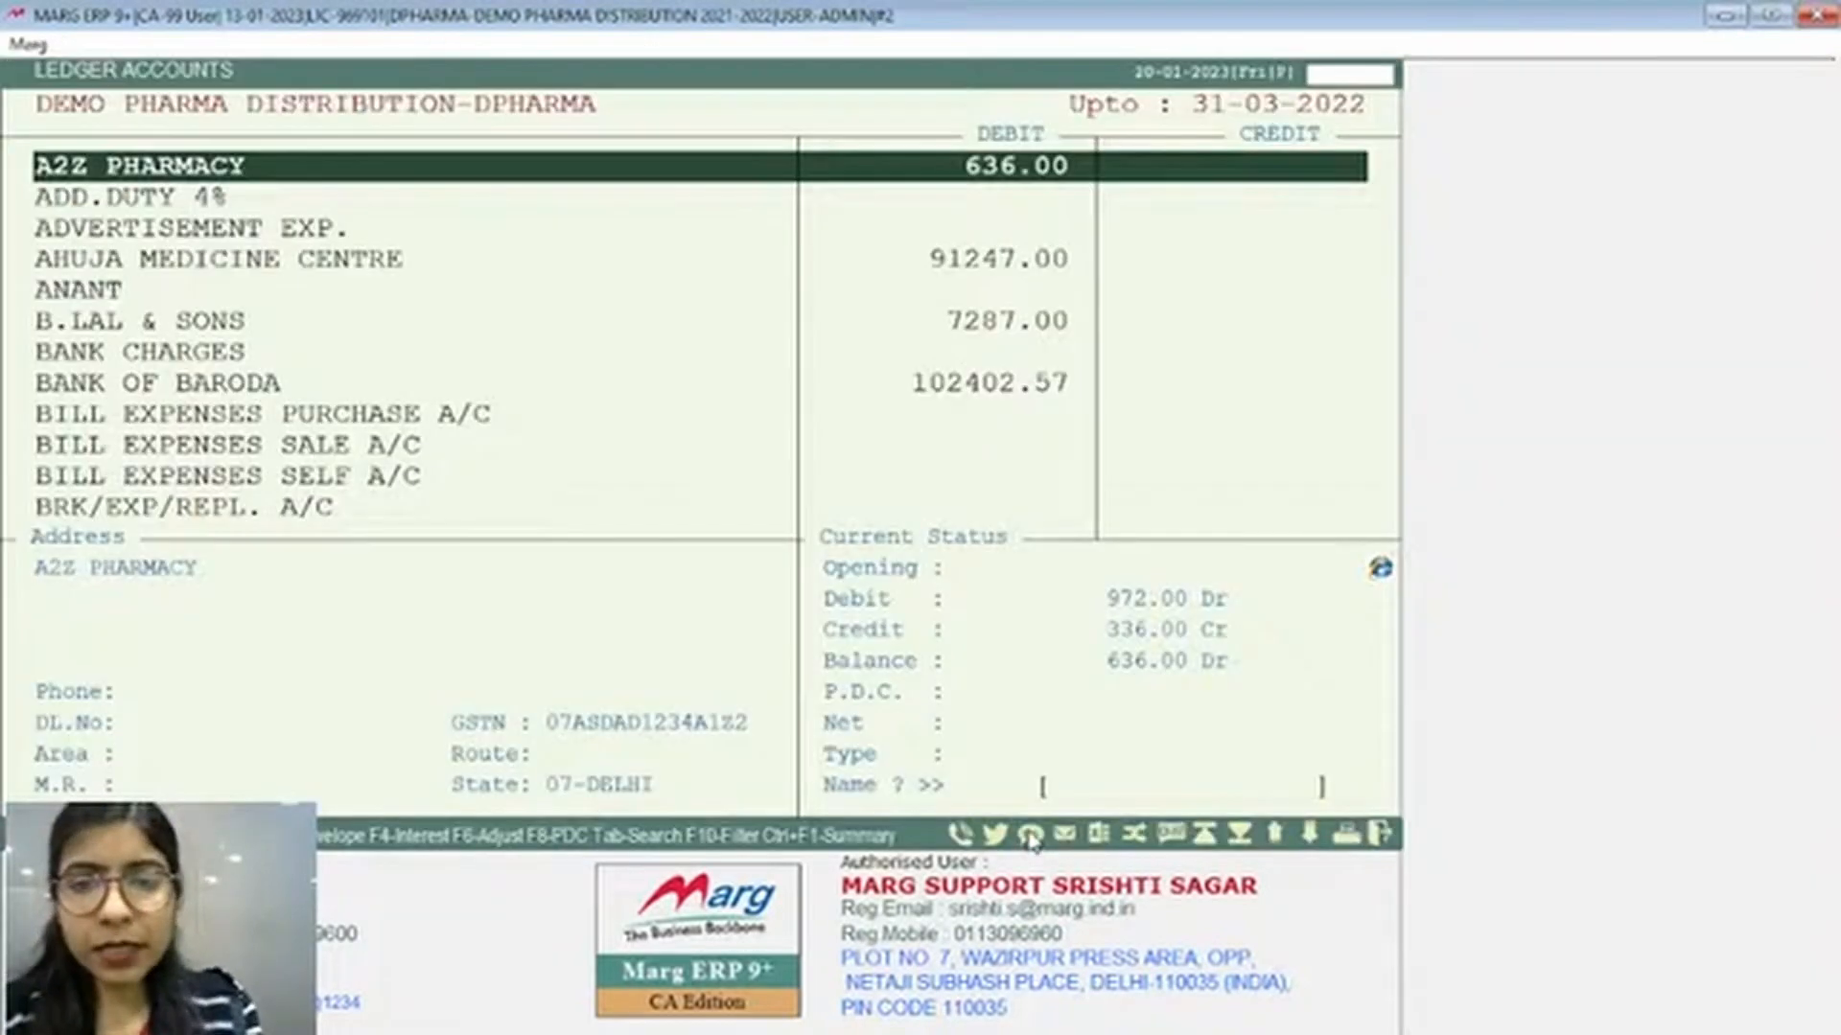
text(TES)
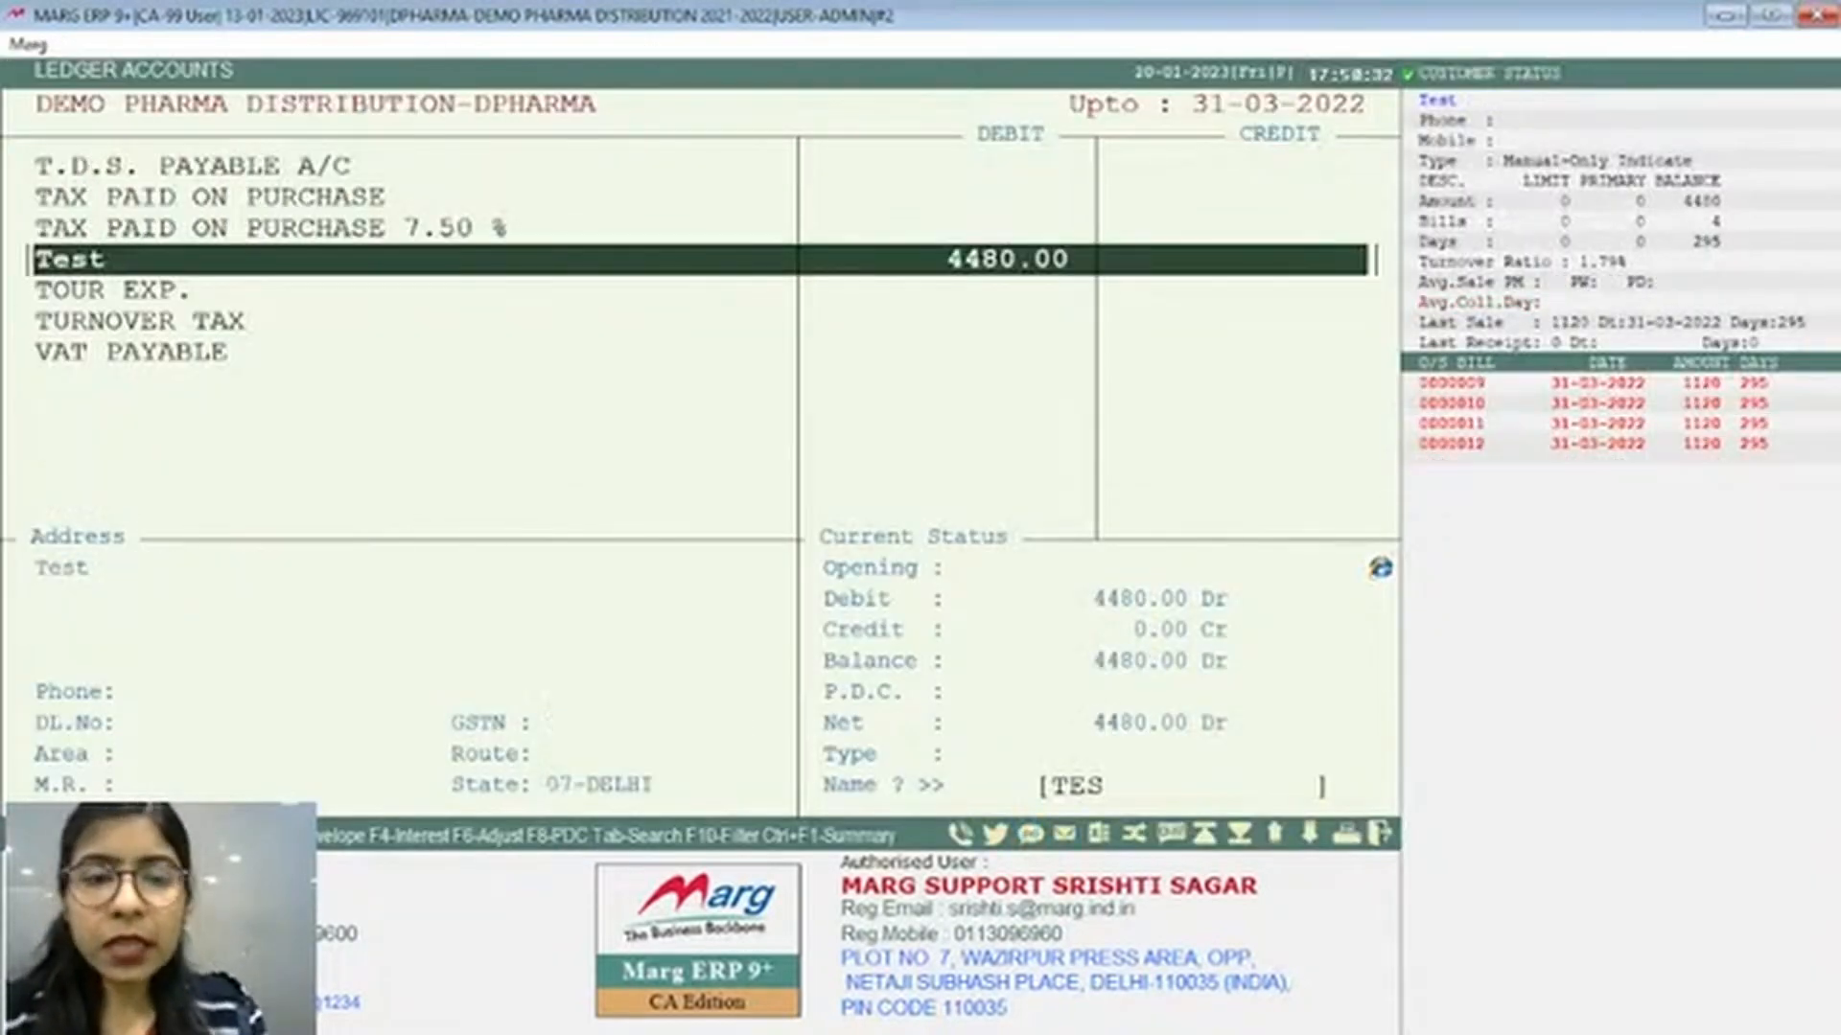
key(Escape)
Find the Test party among the ledger accounts and open its ledger for 01-04-2021 to 31-03-2022
key(ctrl+l)
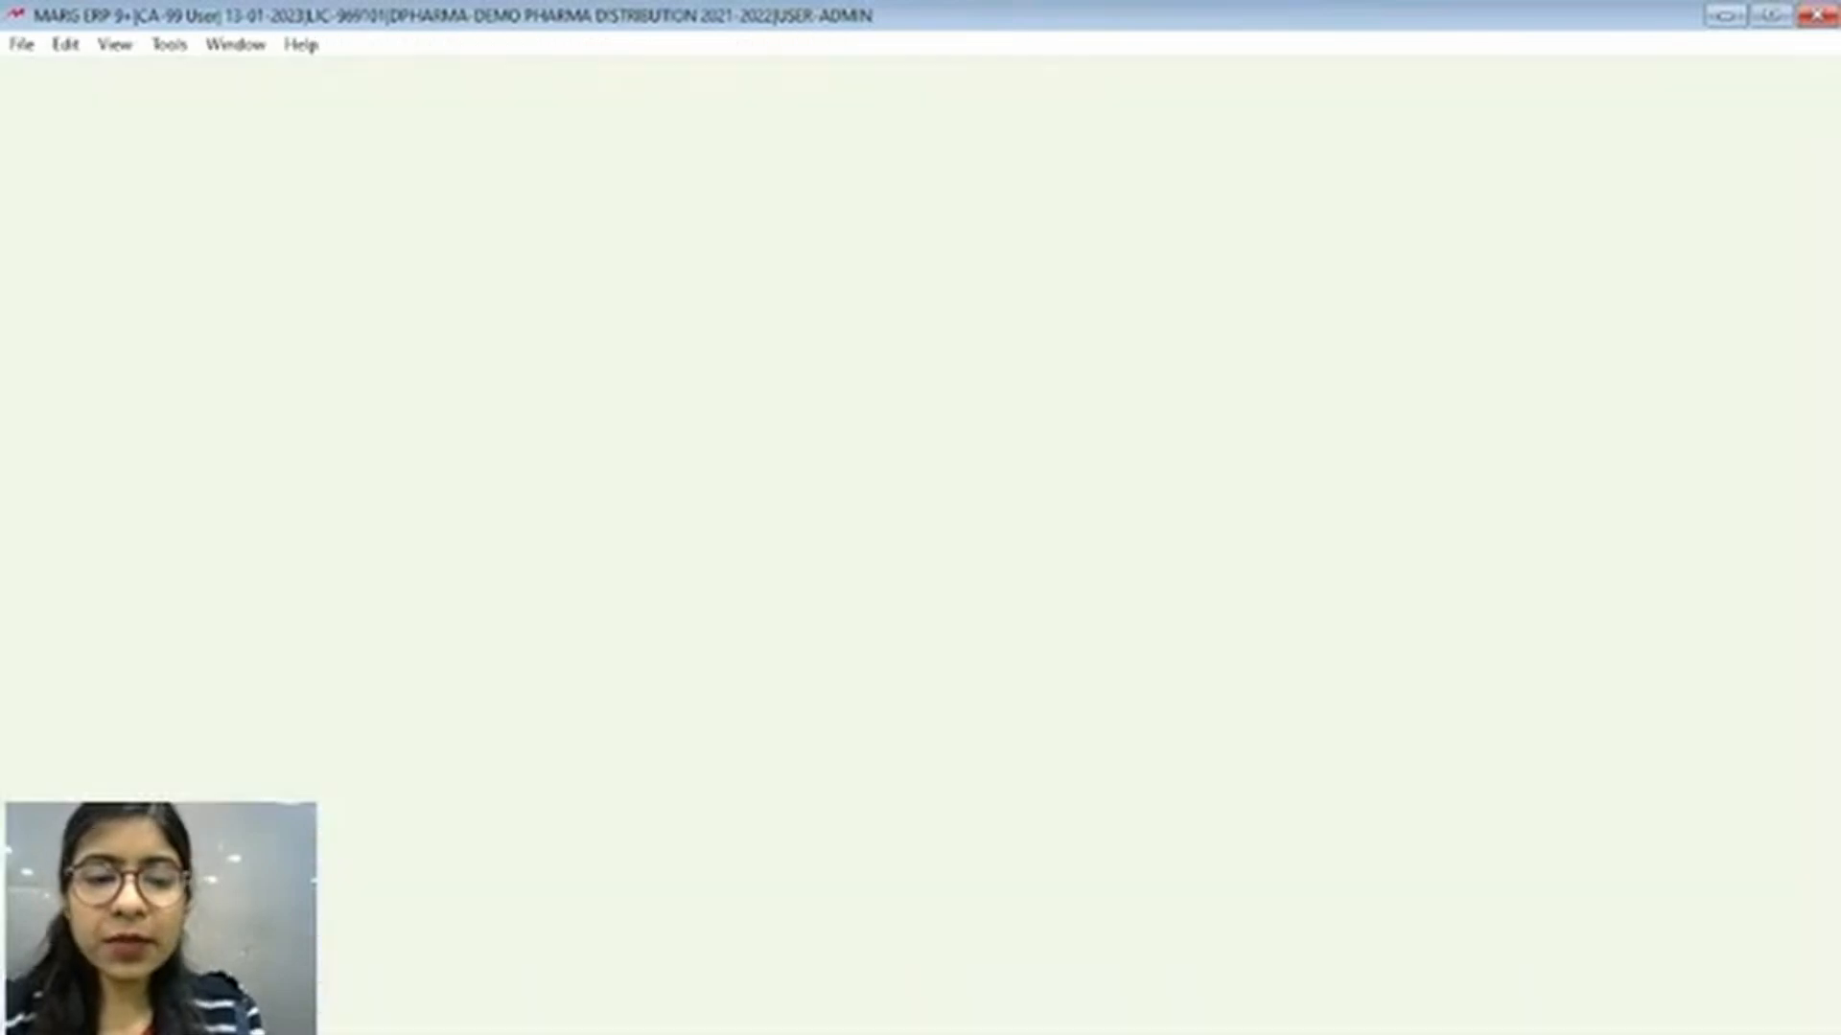
text(TE)
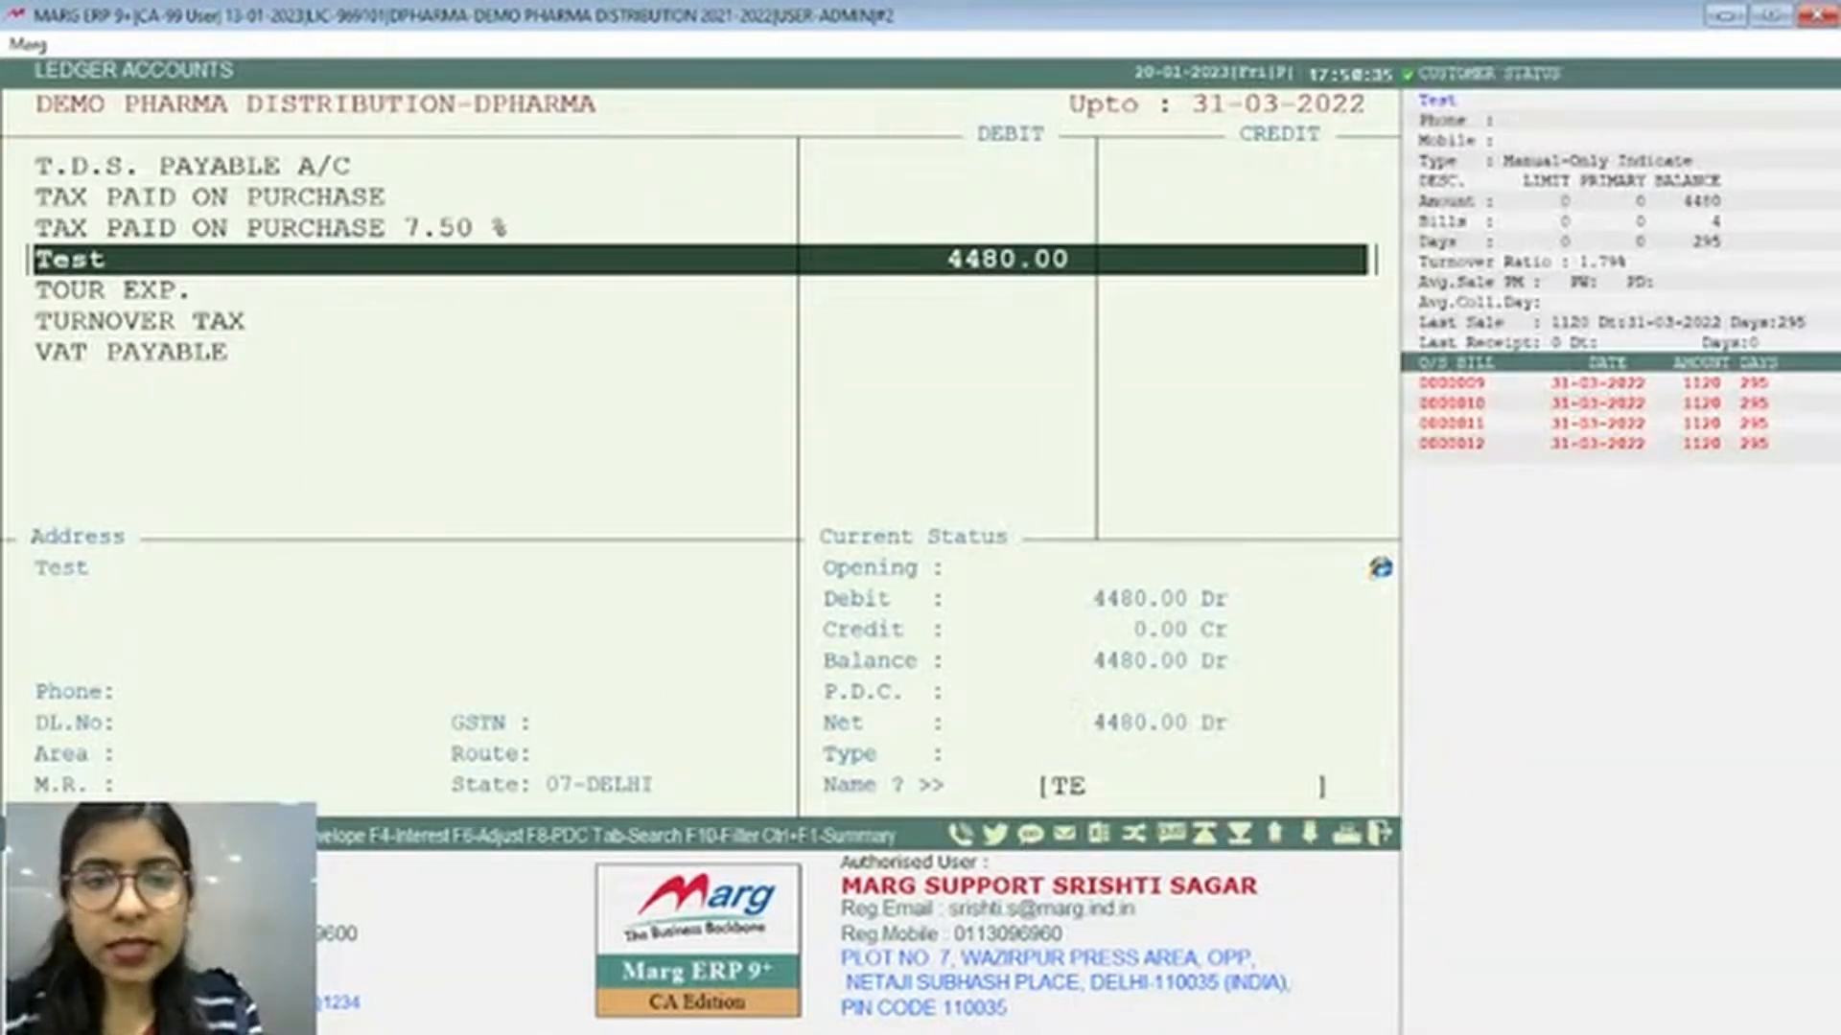
key(Return)
key(Return)
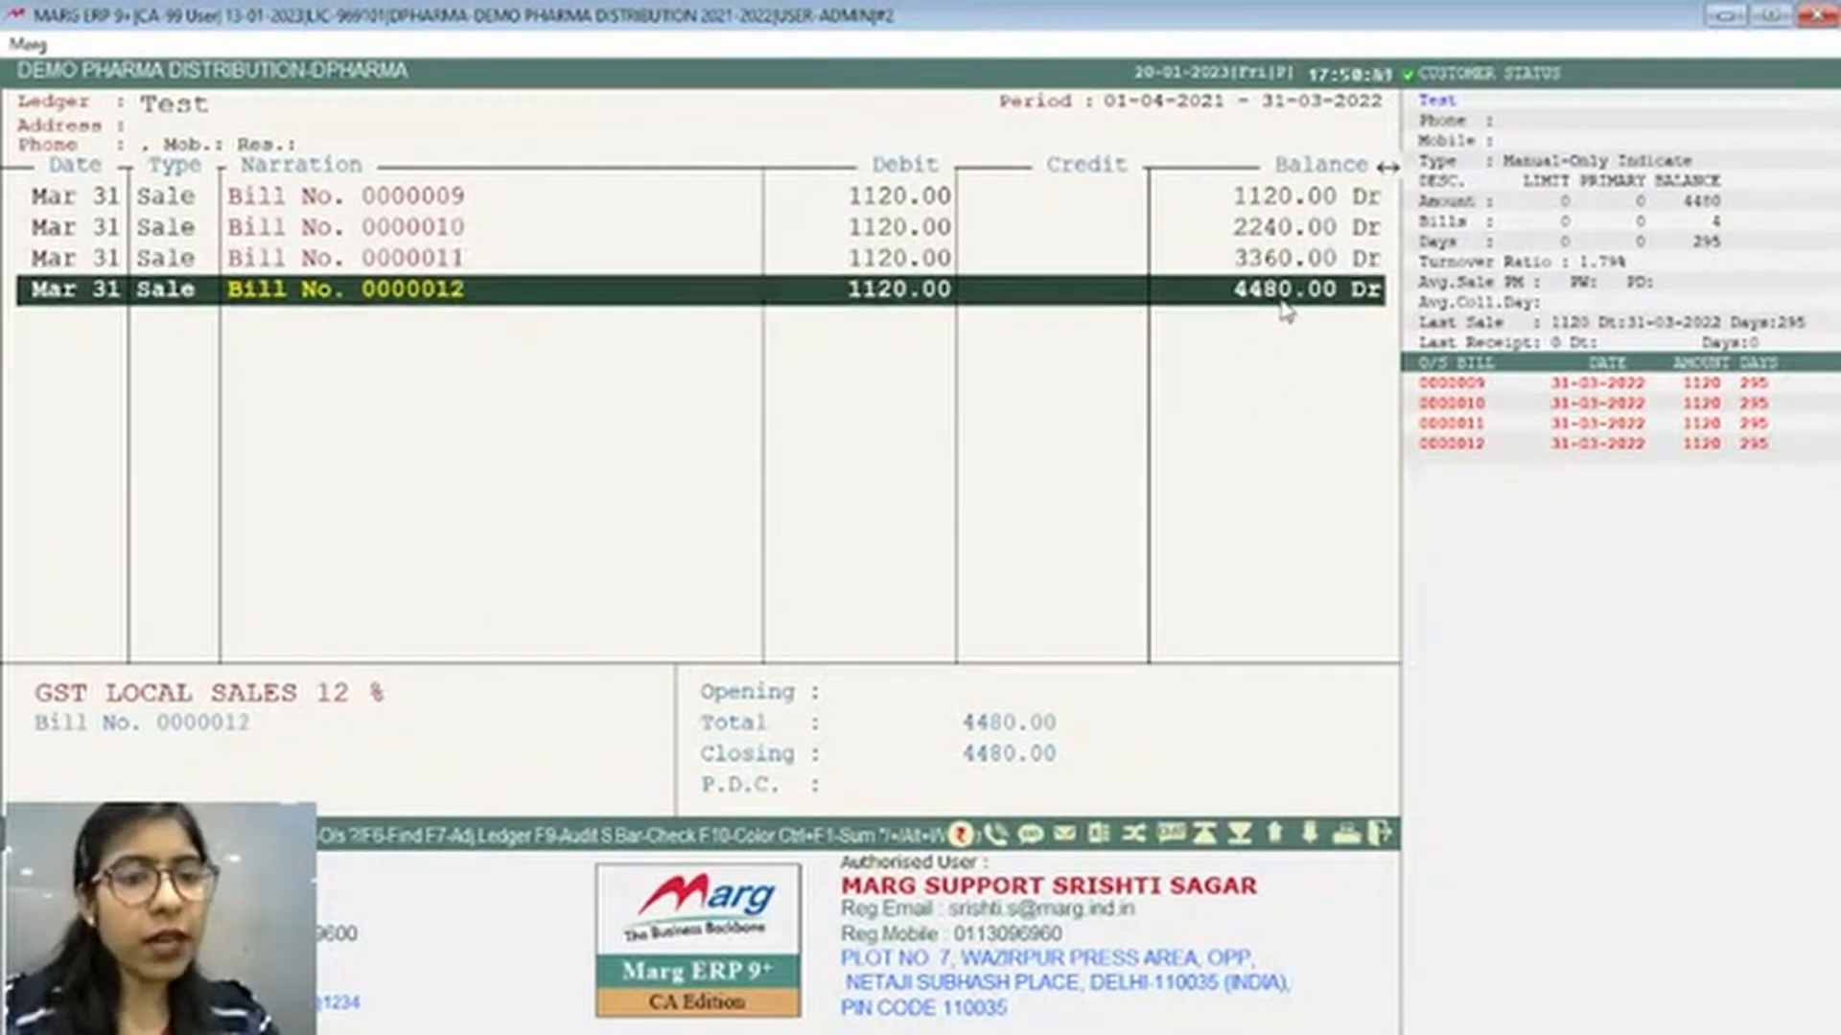
Check the sale bills and running balance in the Test ledger, and leave the ledger accounts
click(1308, 263)
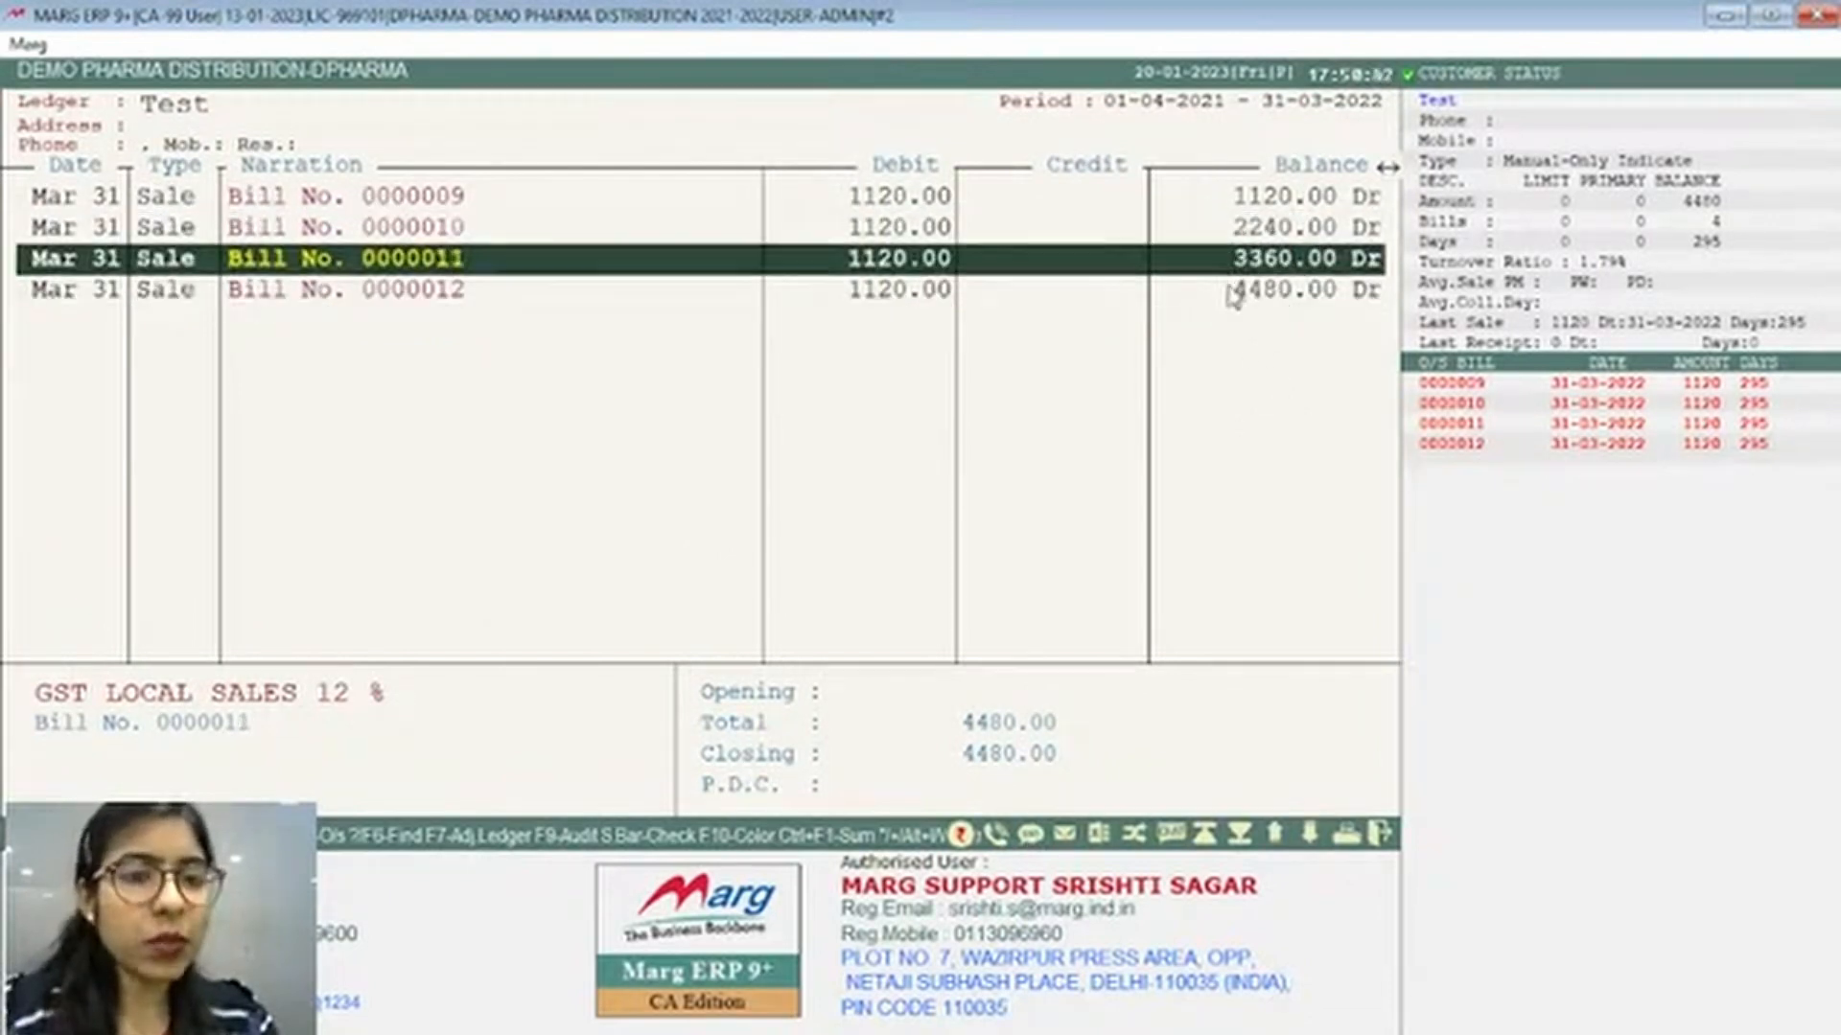
click(1297, 292)
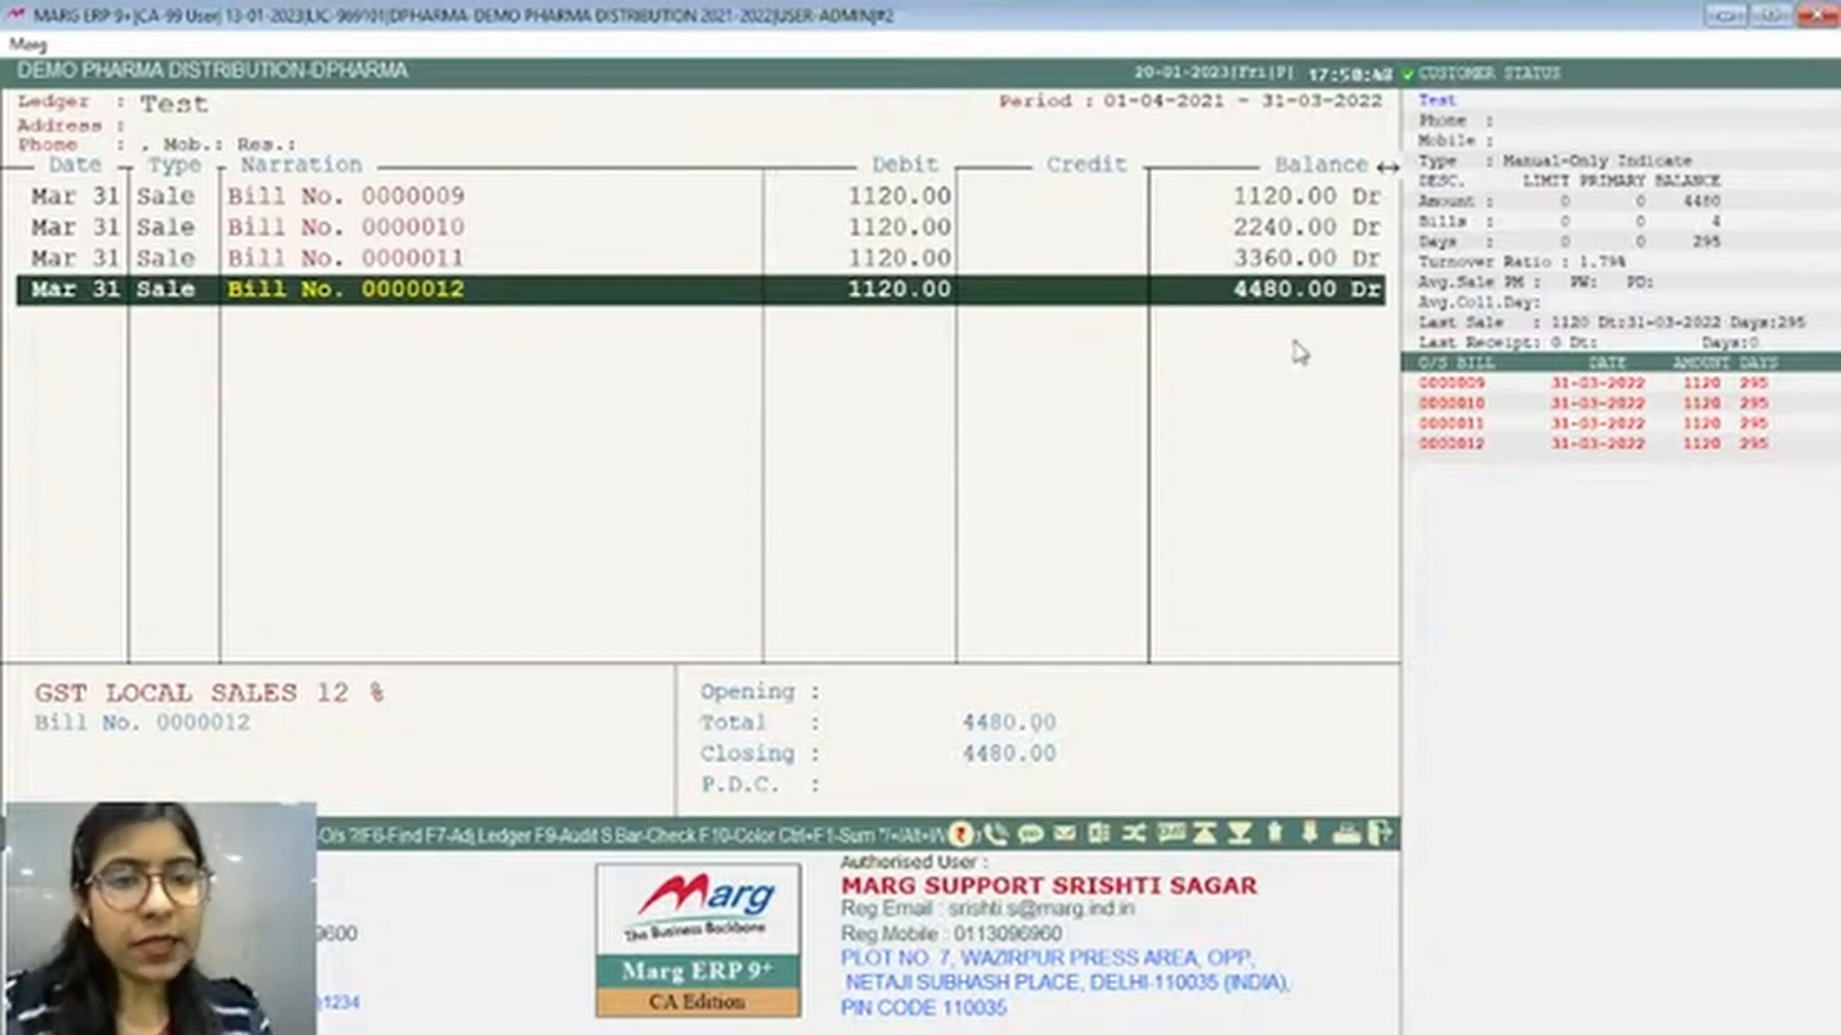
key(Up)
key(Escape)
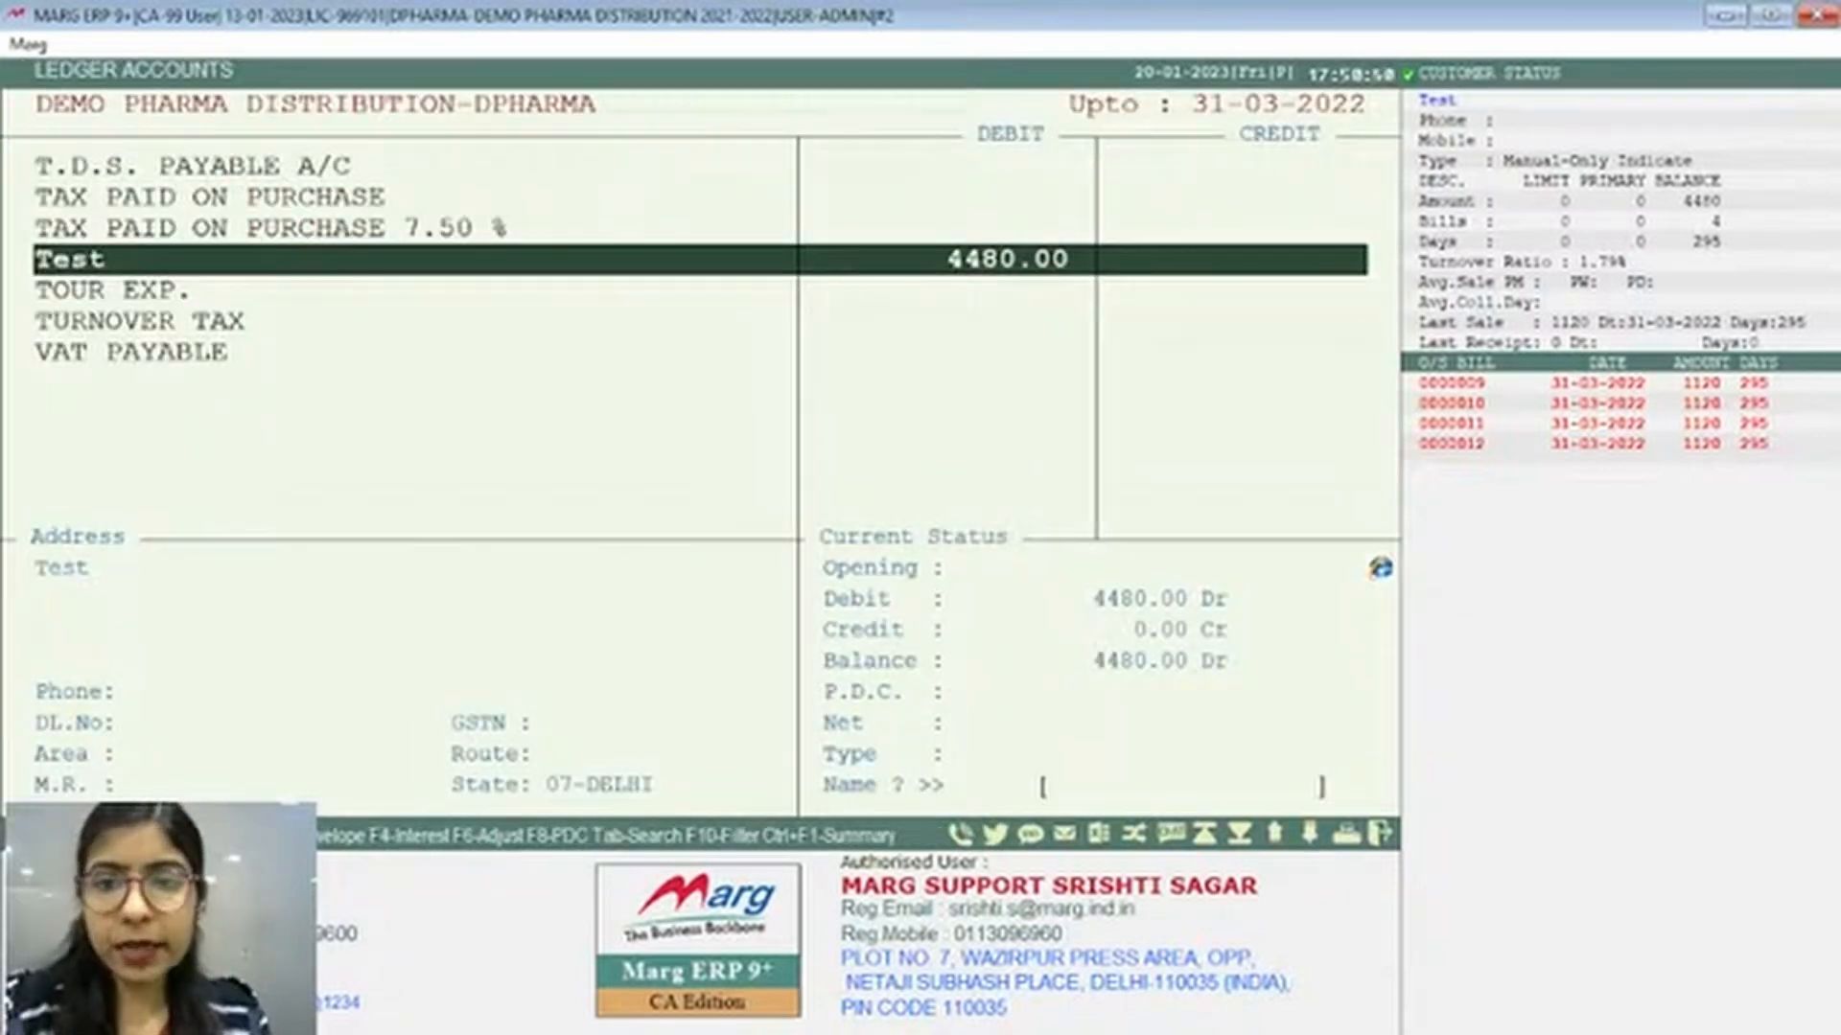
key(Escape)
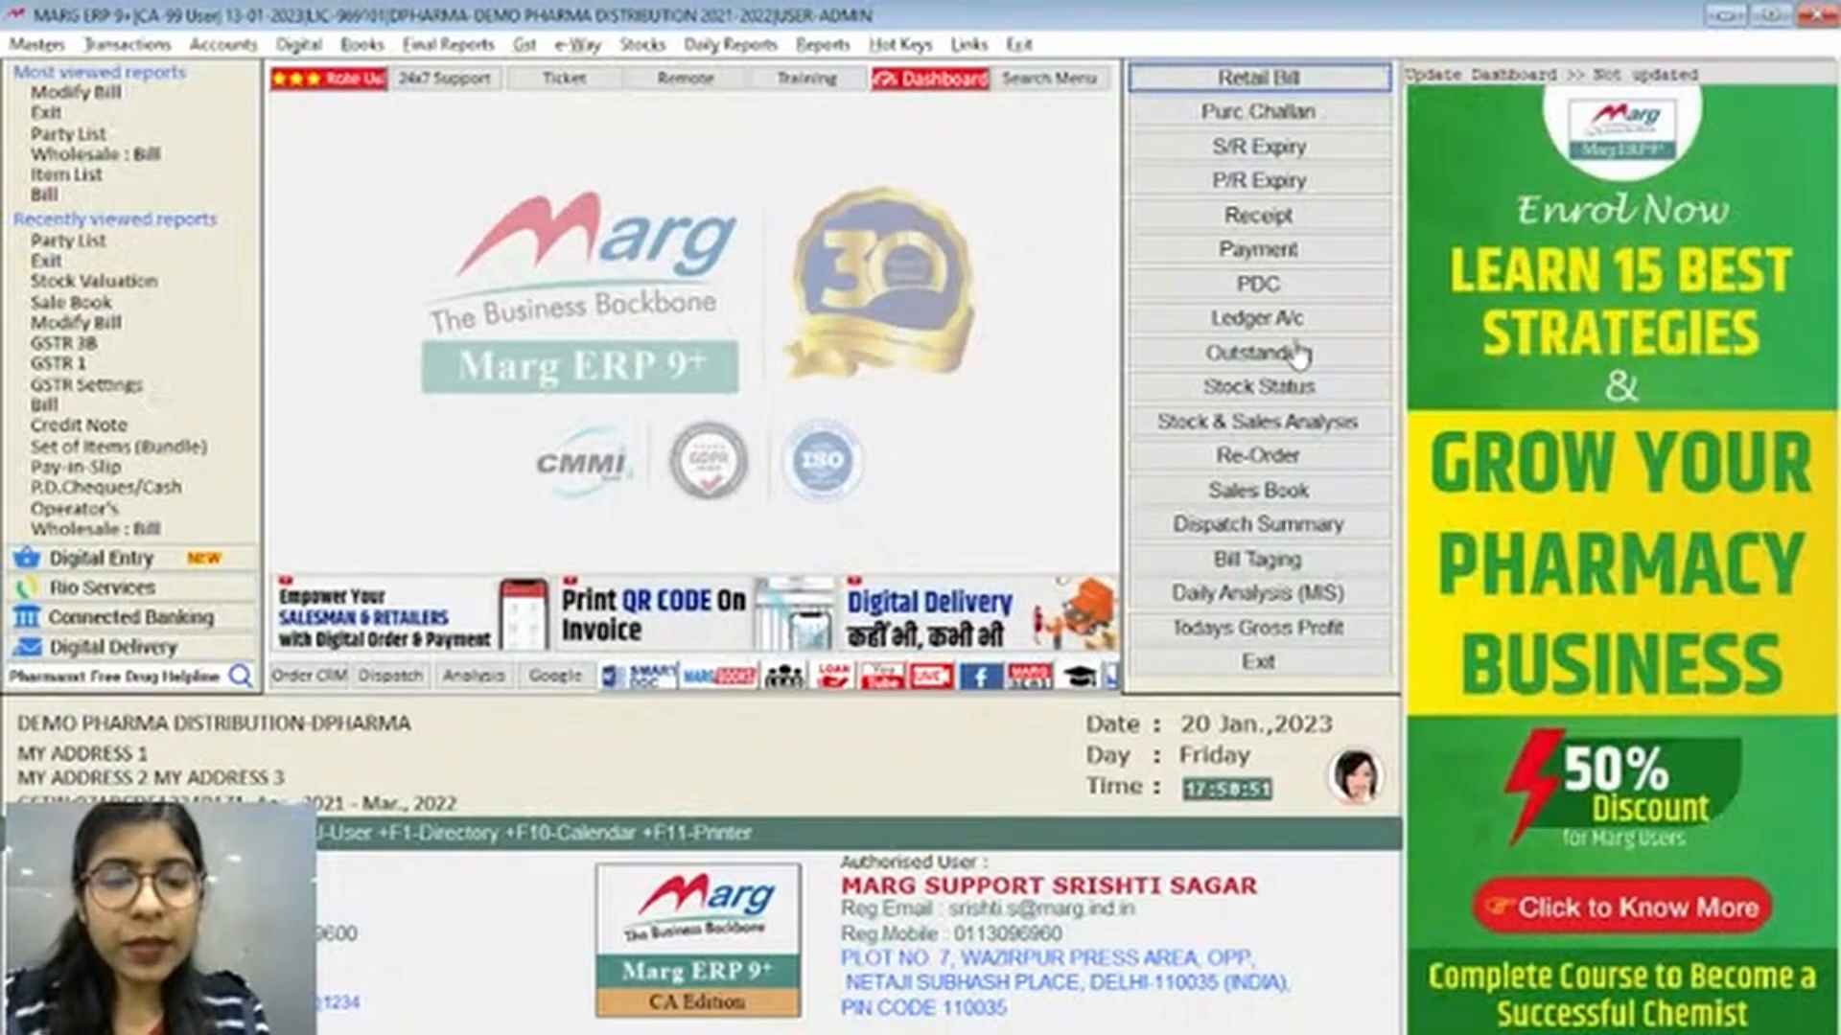
Open the Party Wise outstandings report from the account books
key(alt+o)
key(Down)
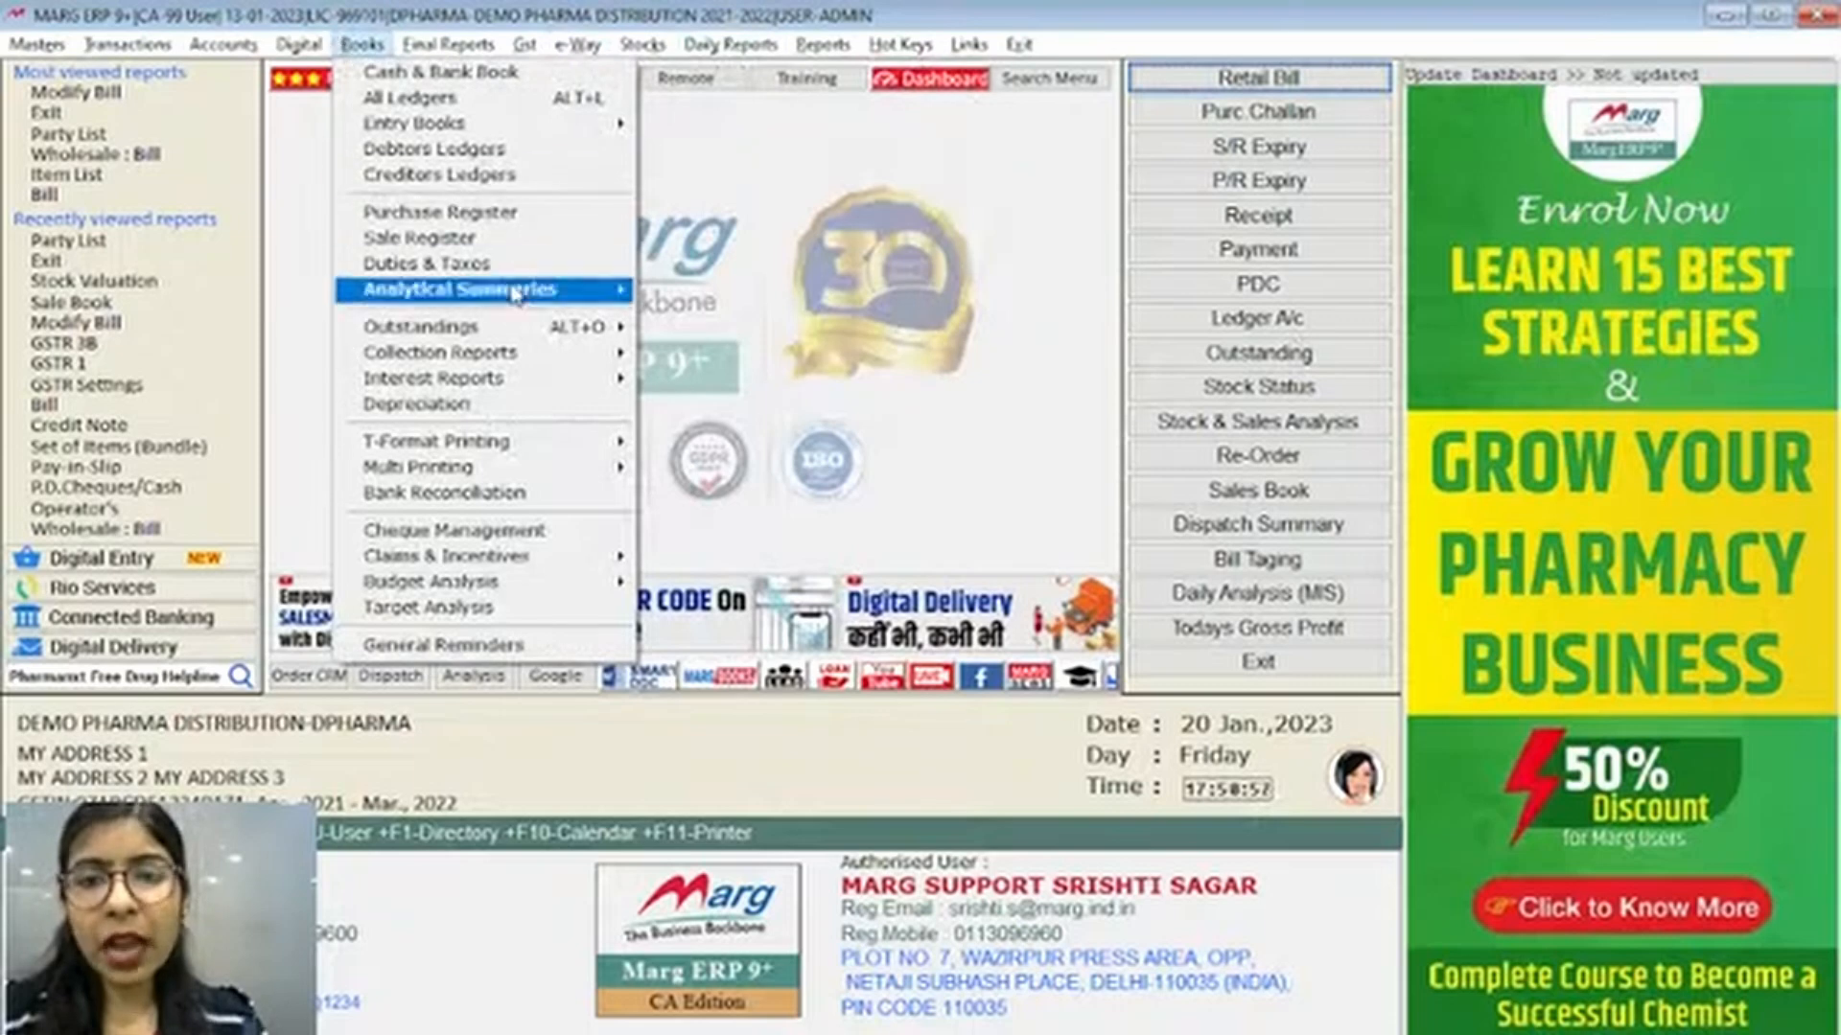
mouse_move(517, 336)
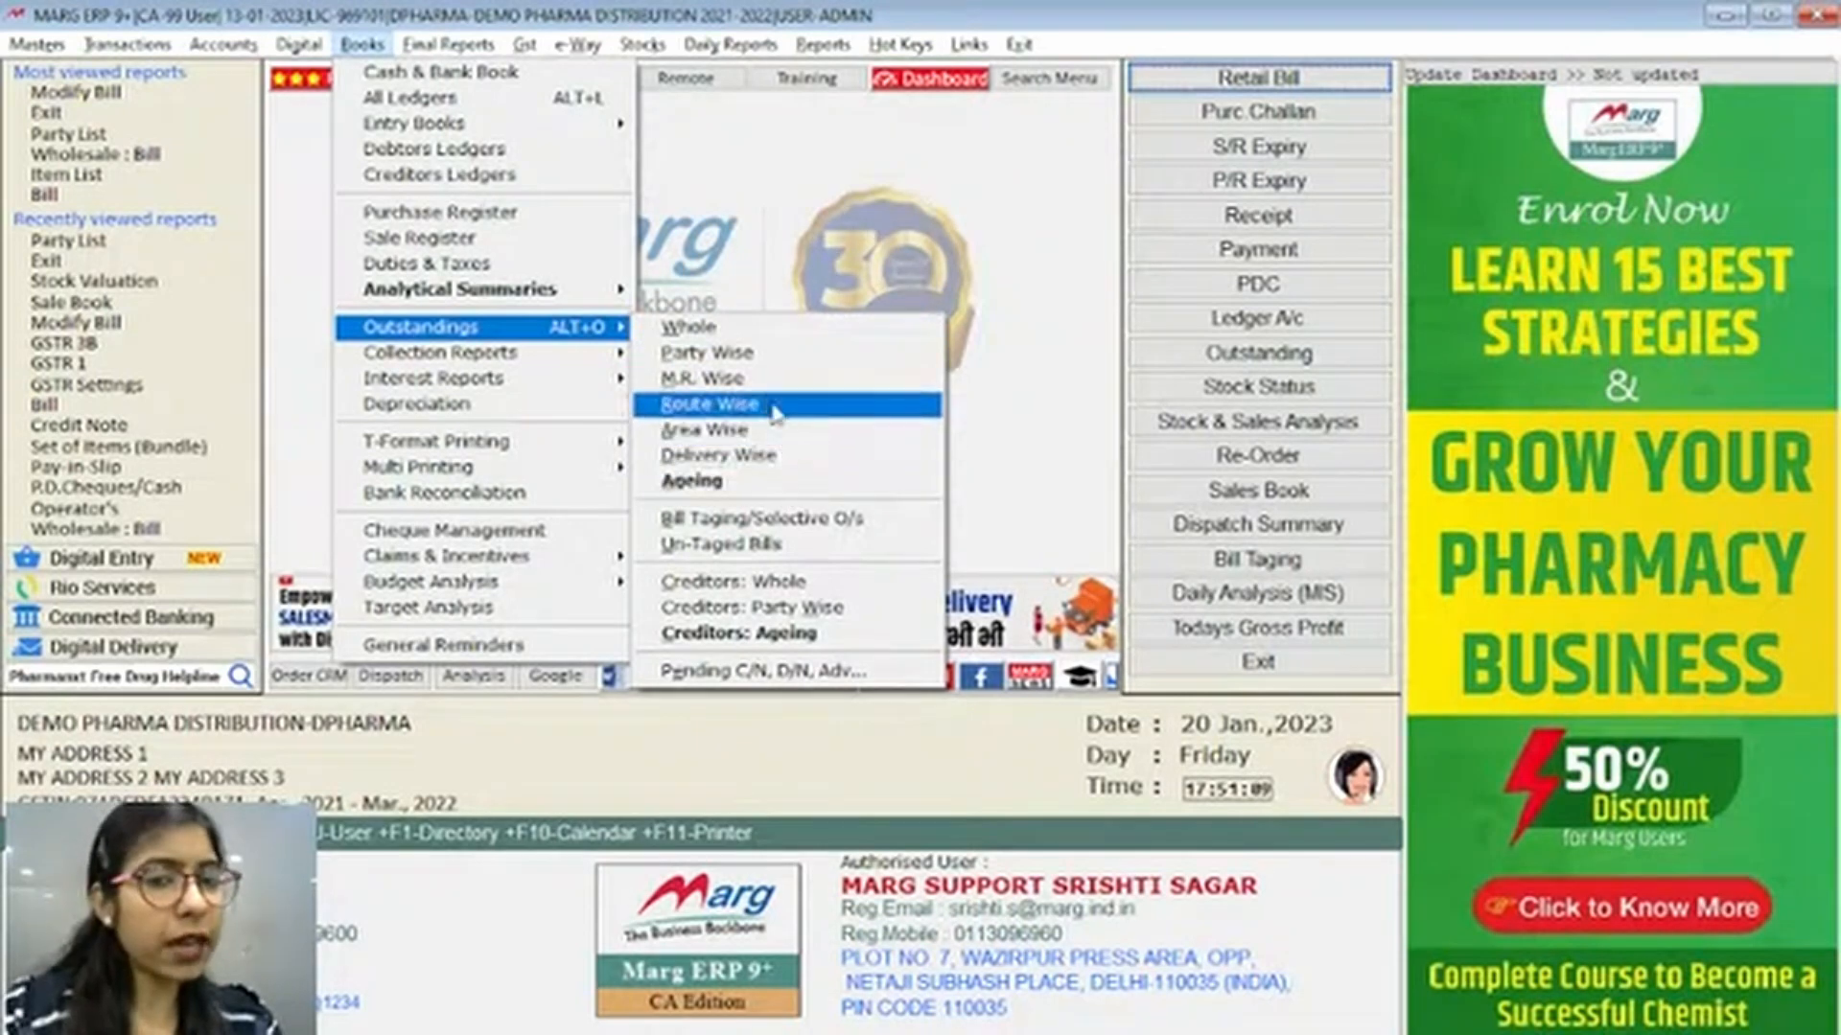
click(764, 357)
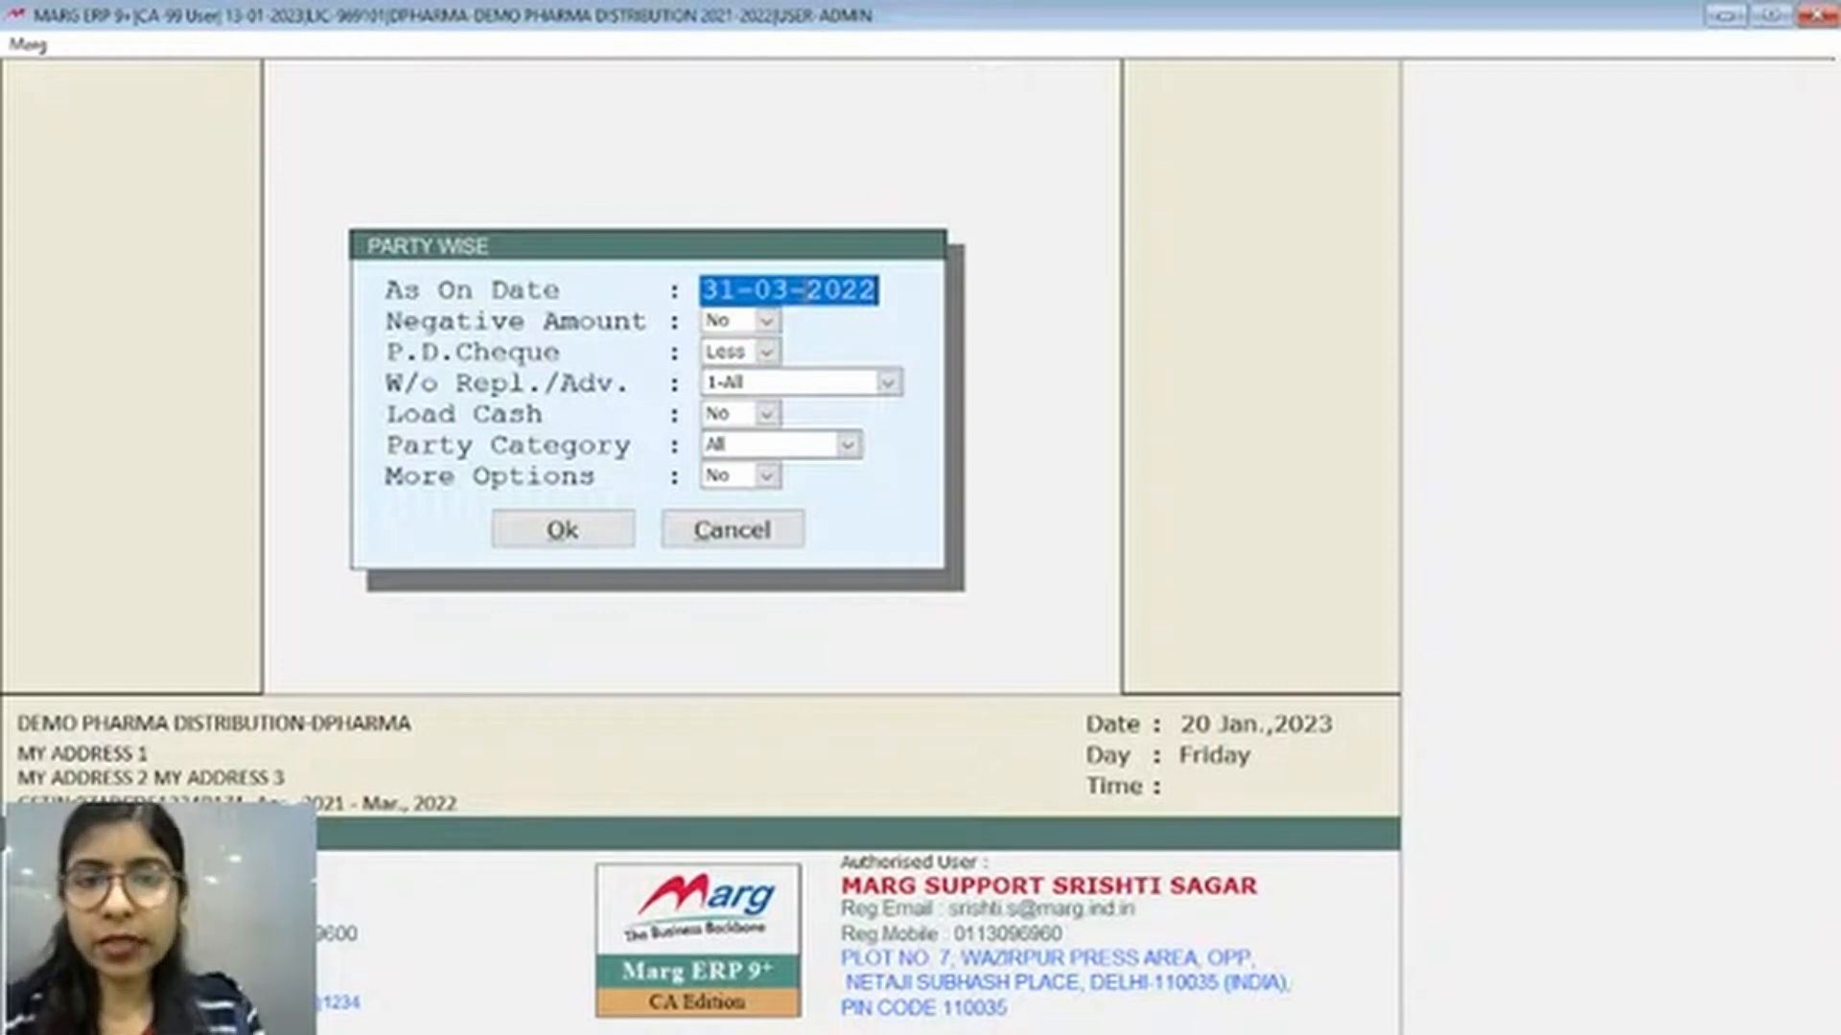
Generate the Party Wise outstandings as on 31-03-2022, keeping the default options
key(Return)
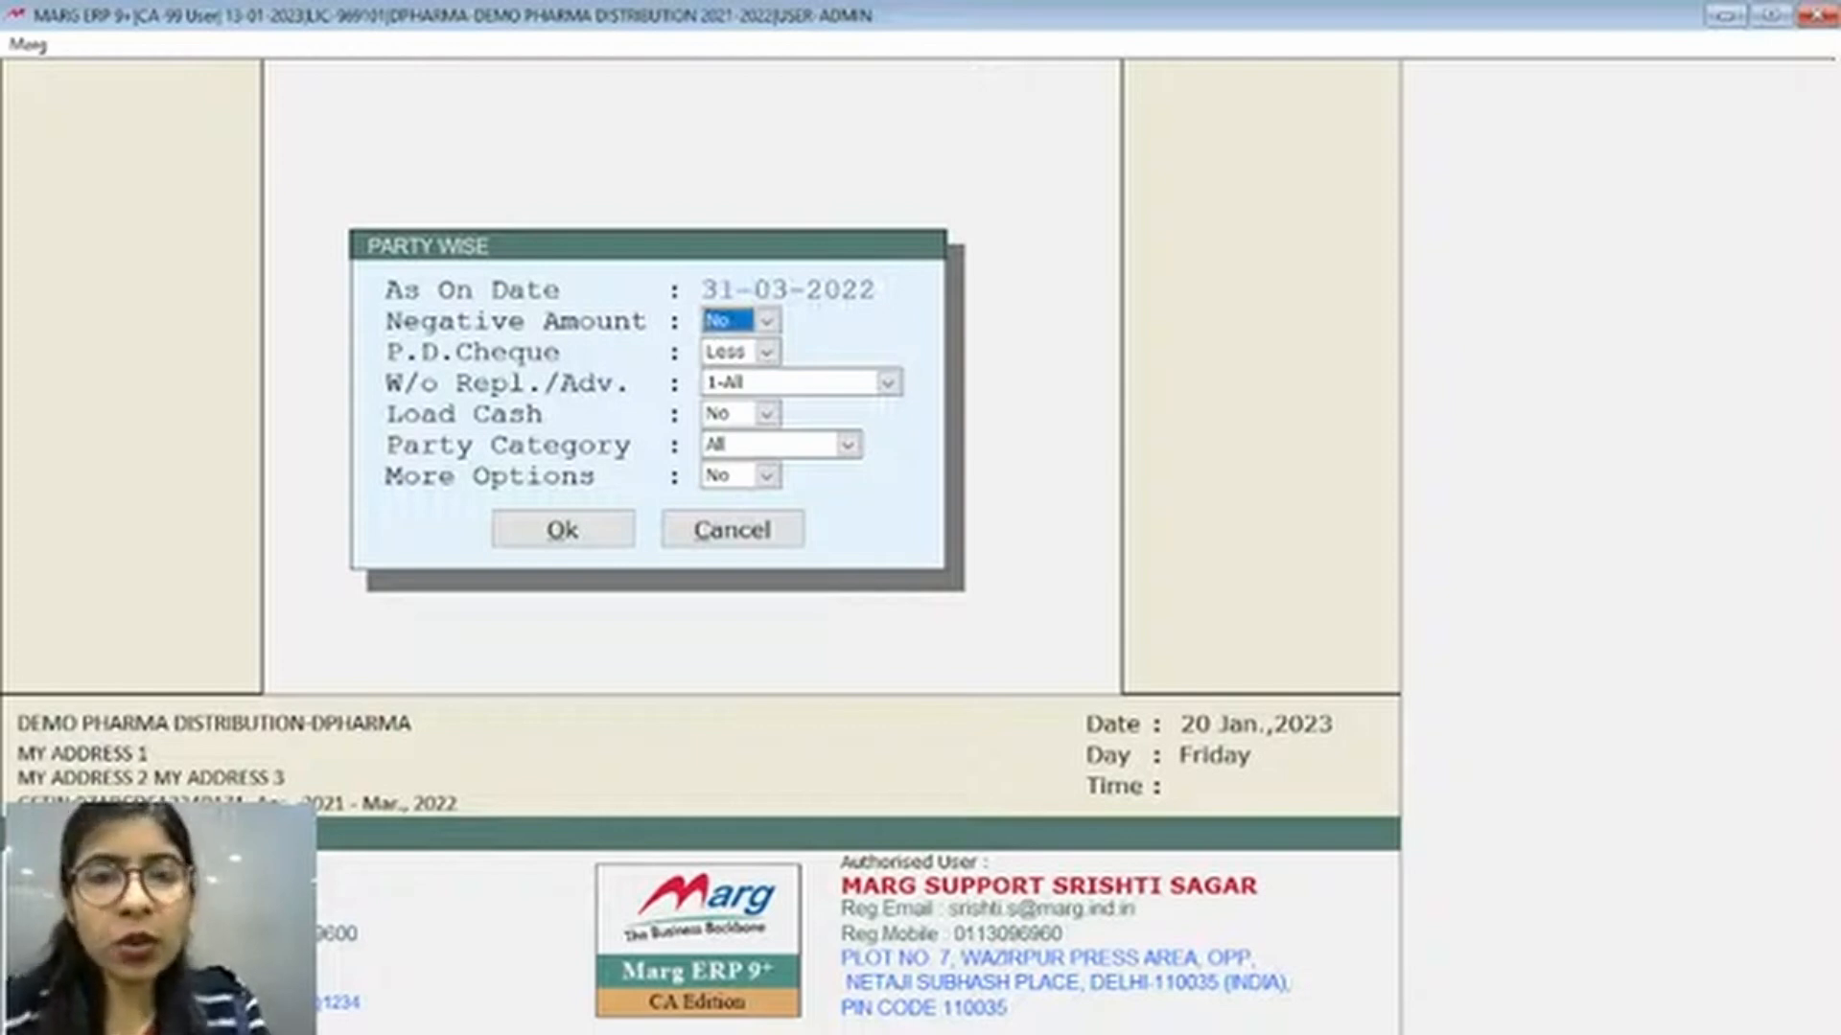
key(Return)
key(Return)
key(Return)
key(Return)
key(Return)
key(Return)
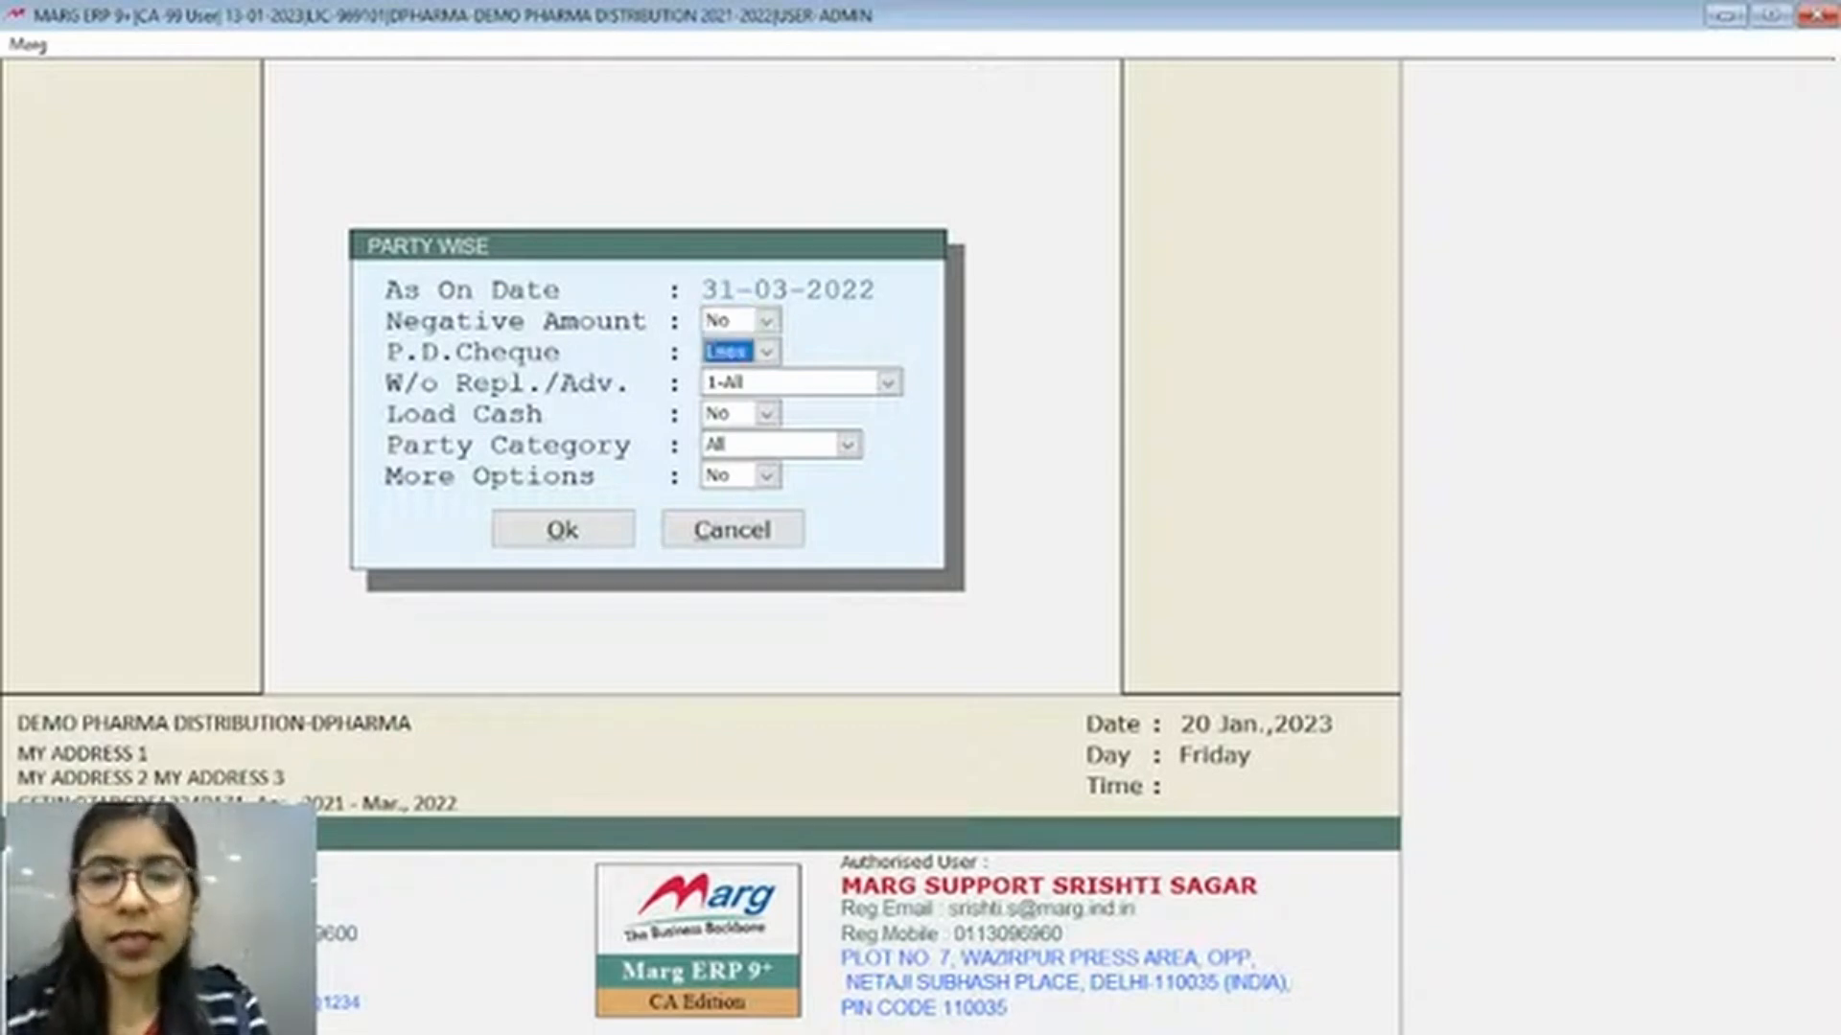
key(Return)
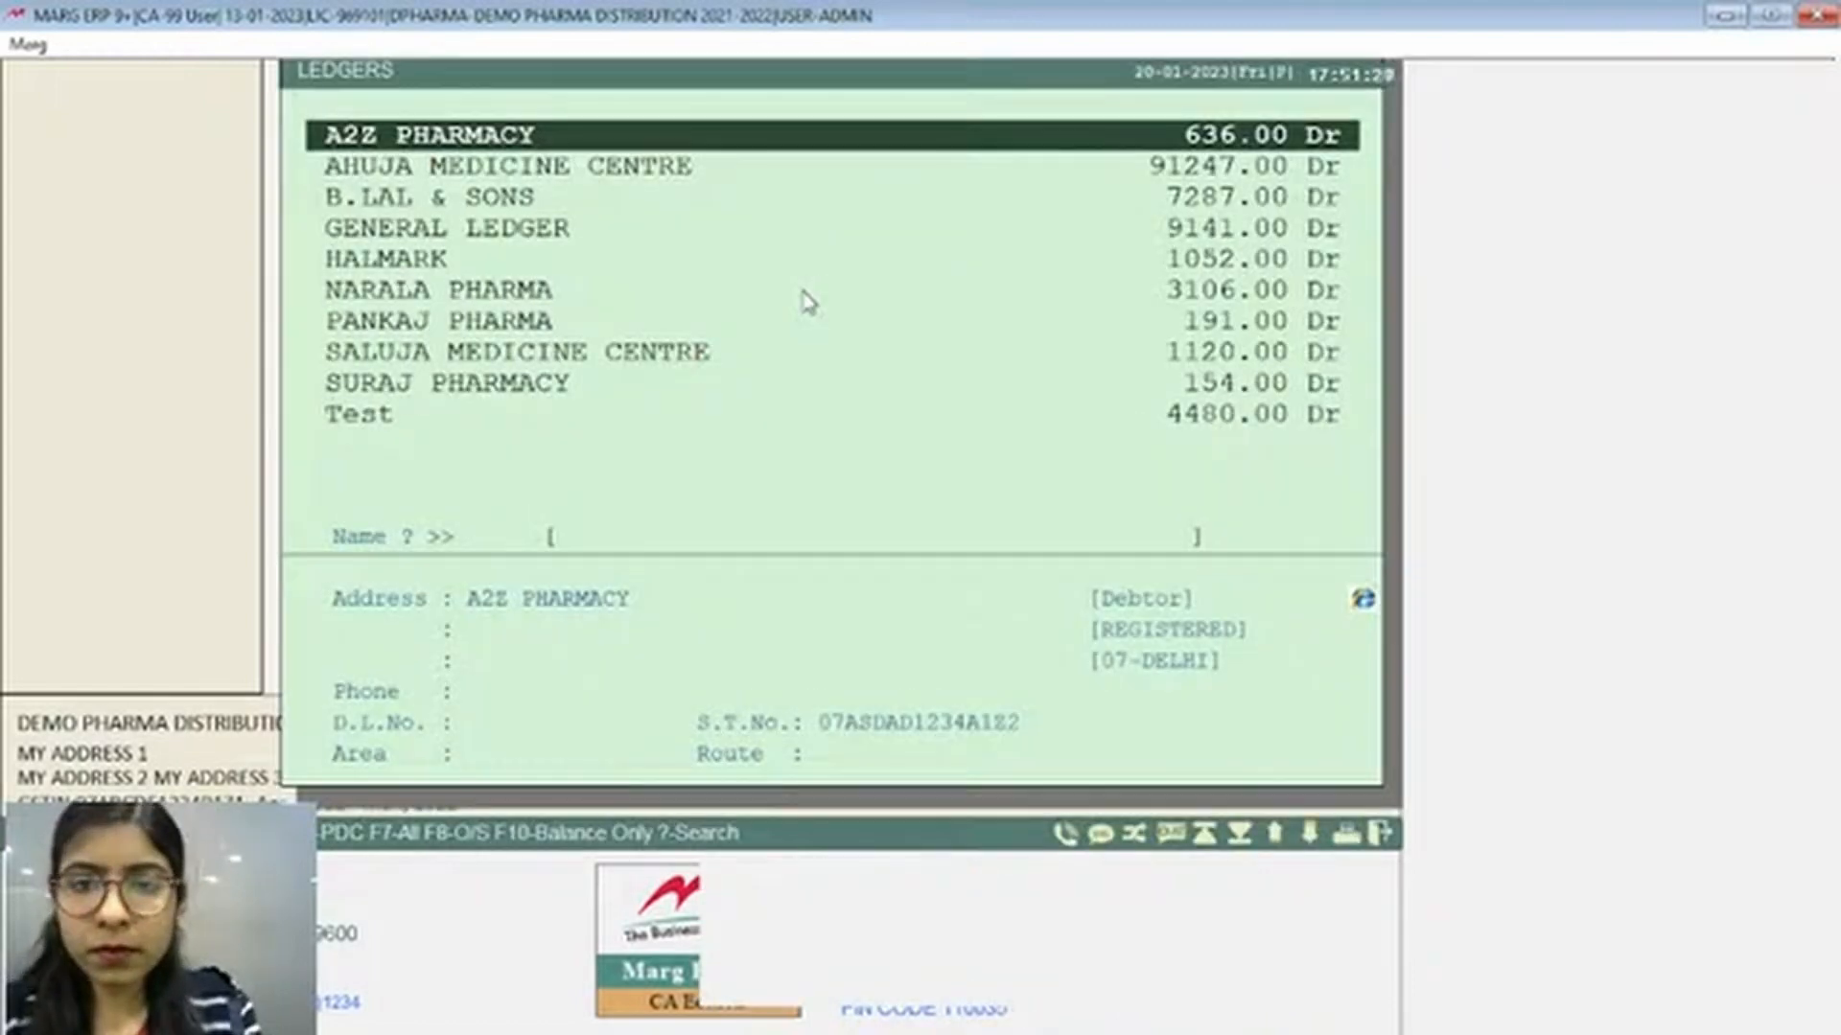
Find the Test party, review its outstanding bills and balance, and leave the outstandings report
text(TES)
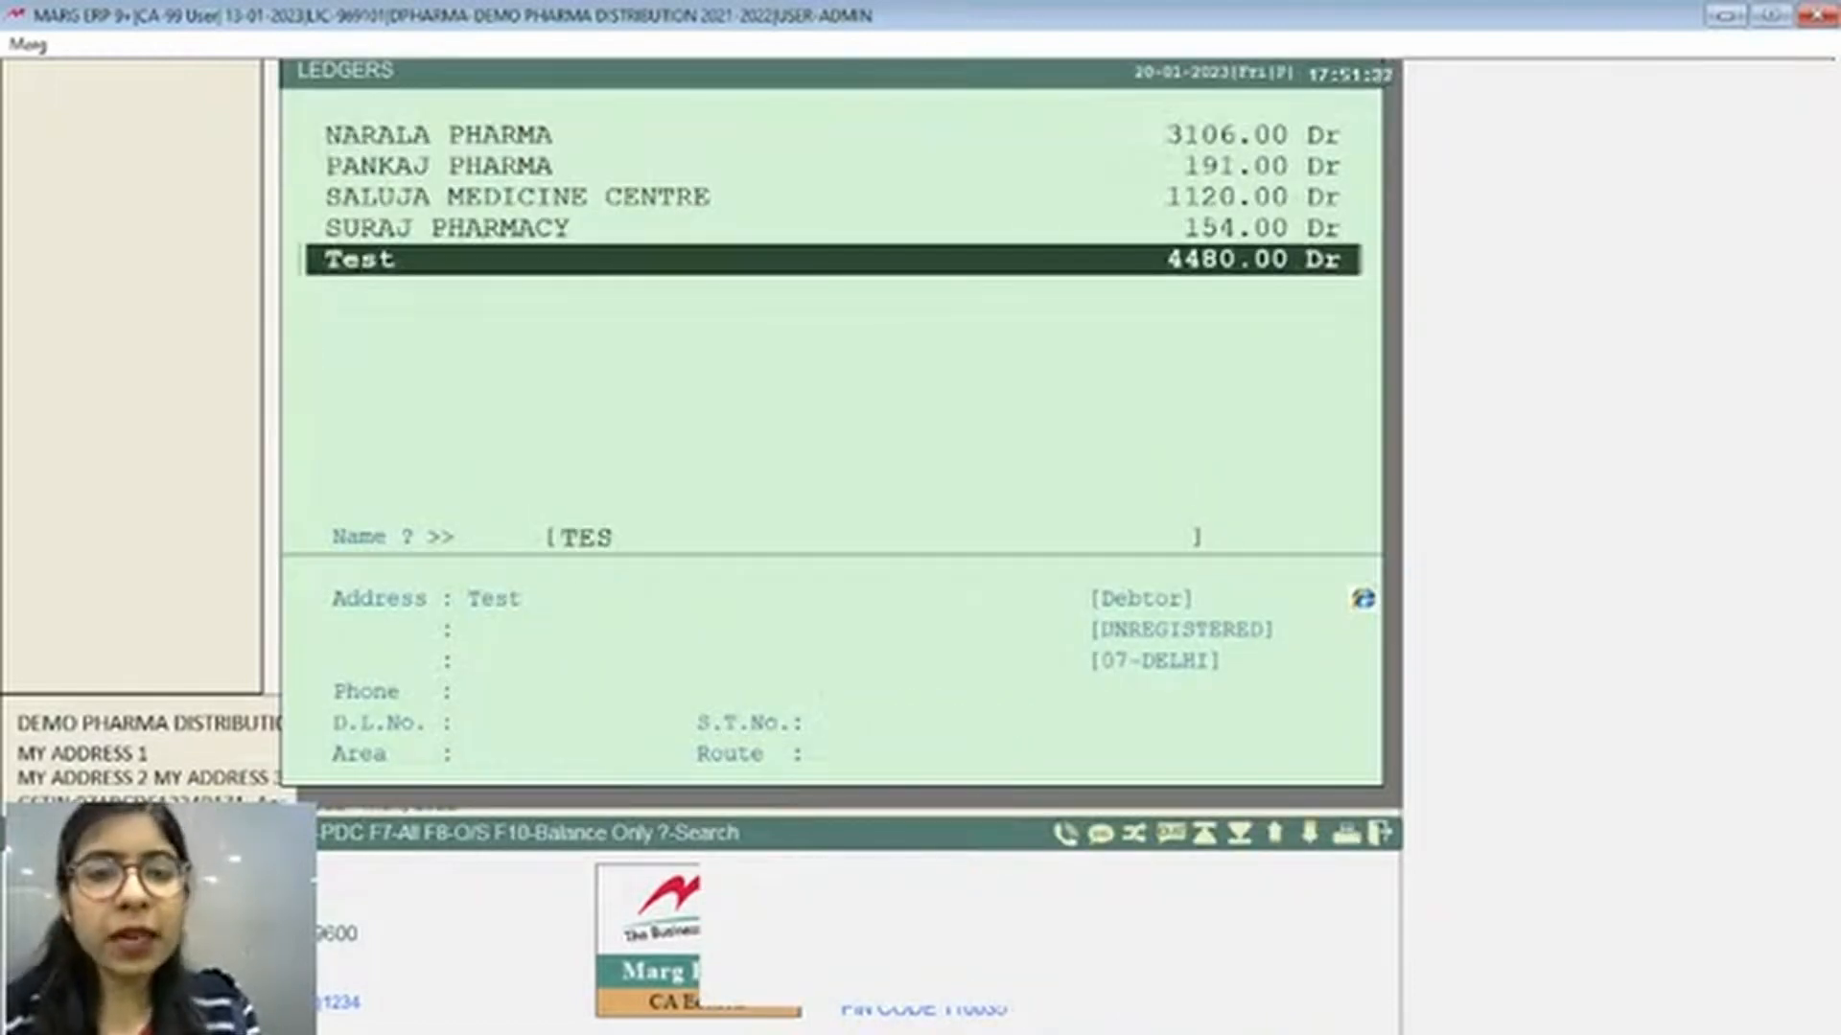
key(Return)
key(Down)
key(Down)
key(Down)
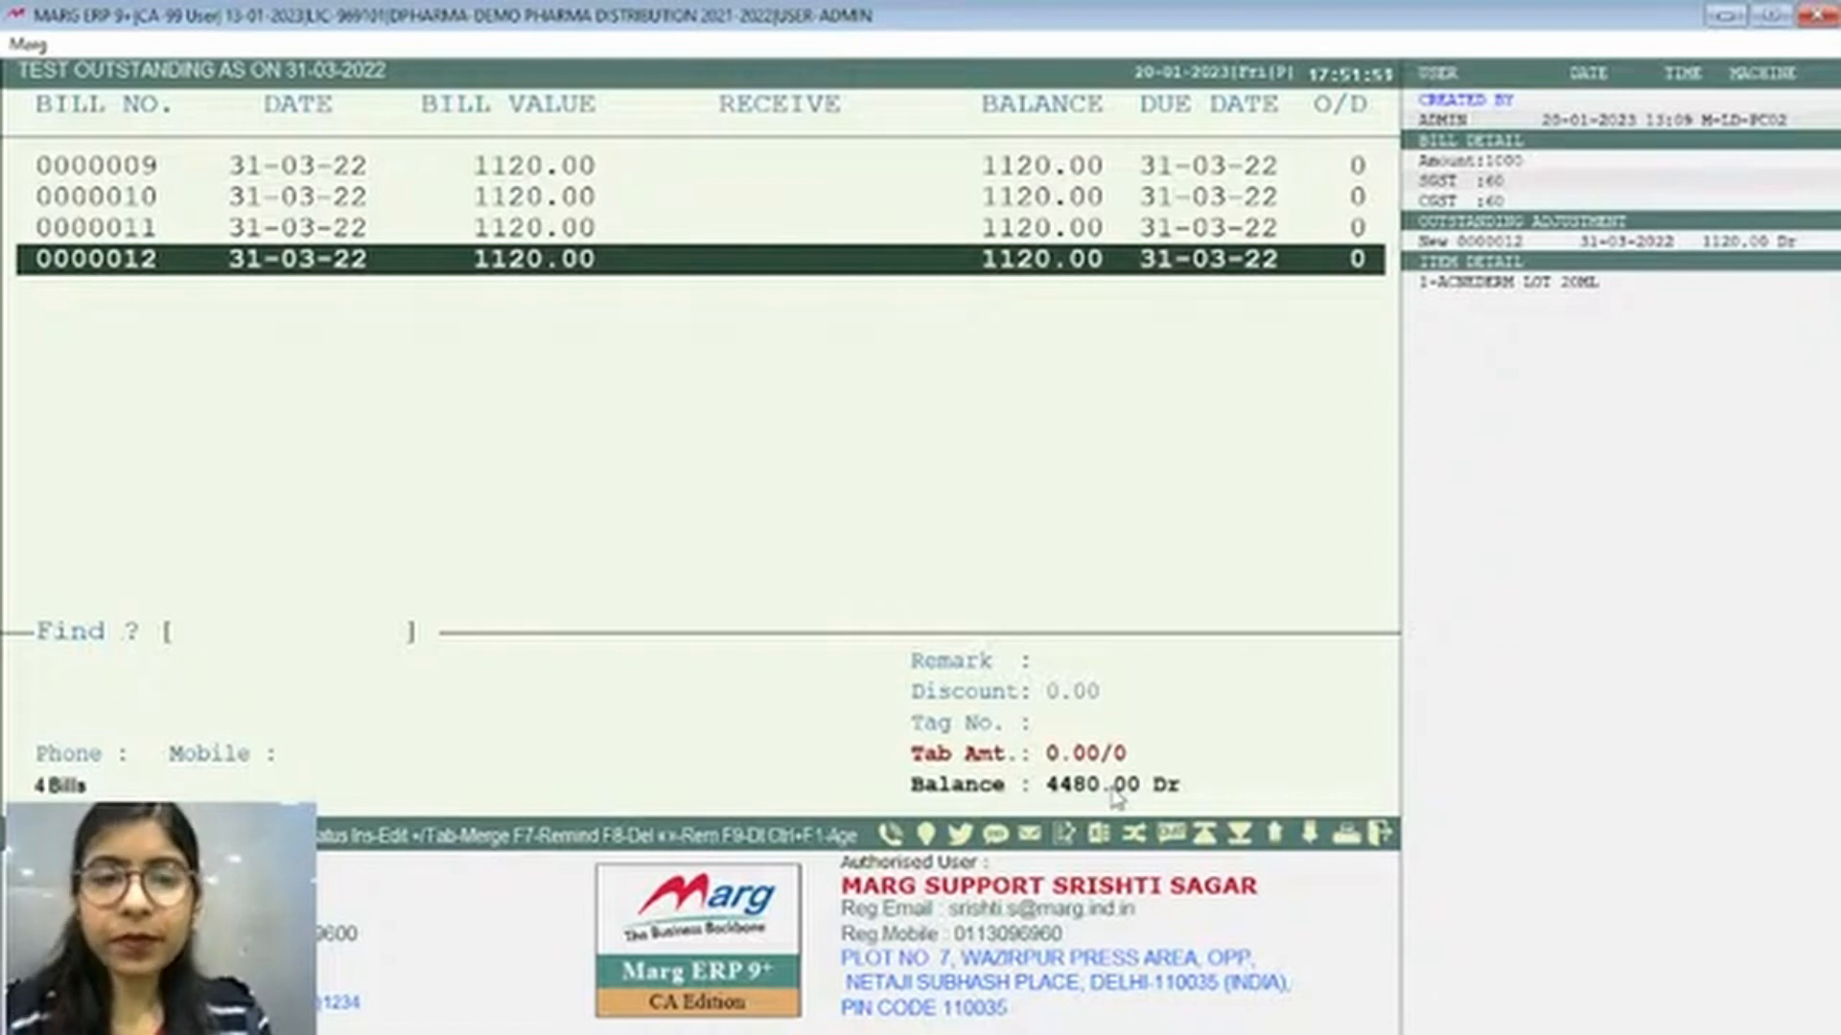
key(Escape)
key(Escape)
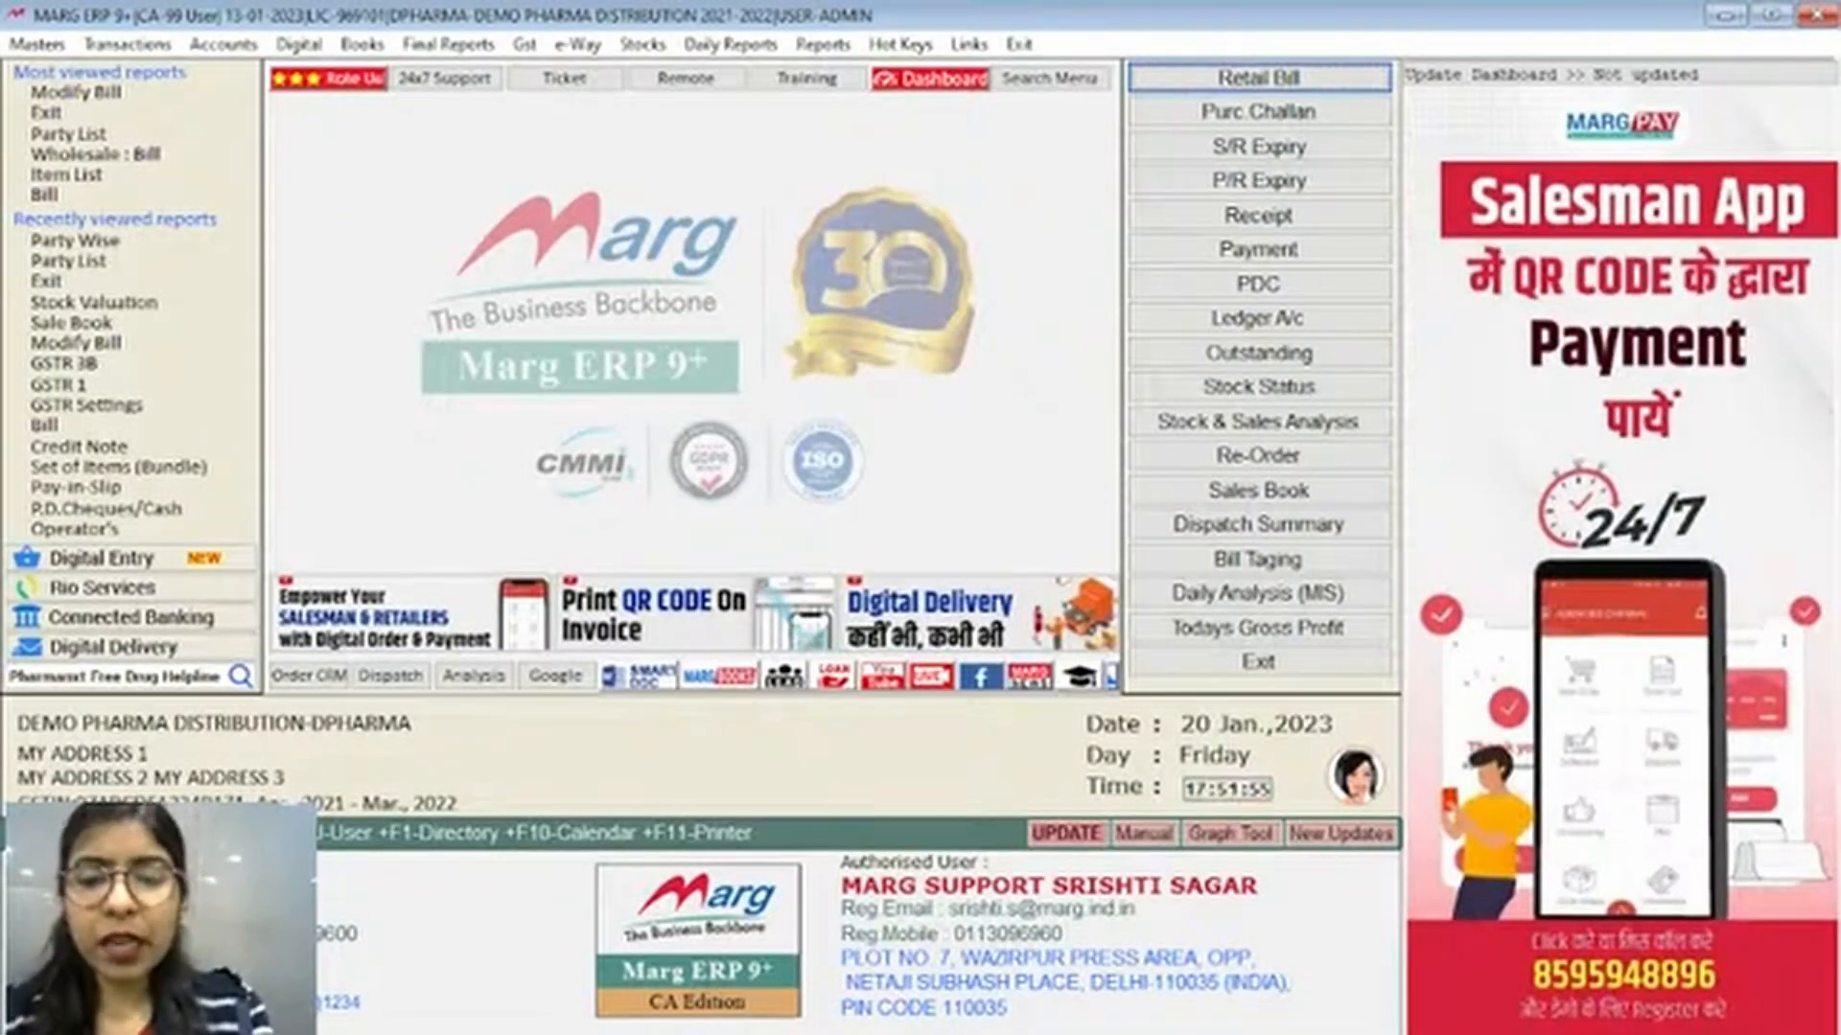
key(alt+m)
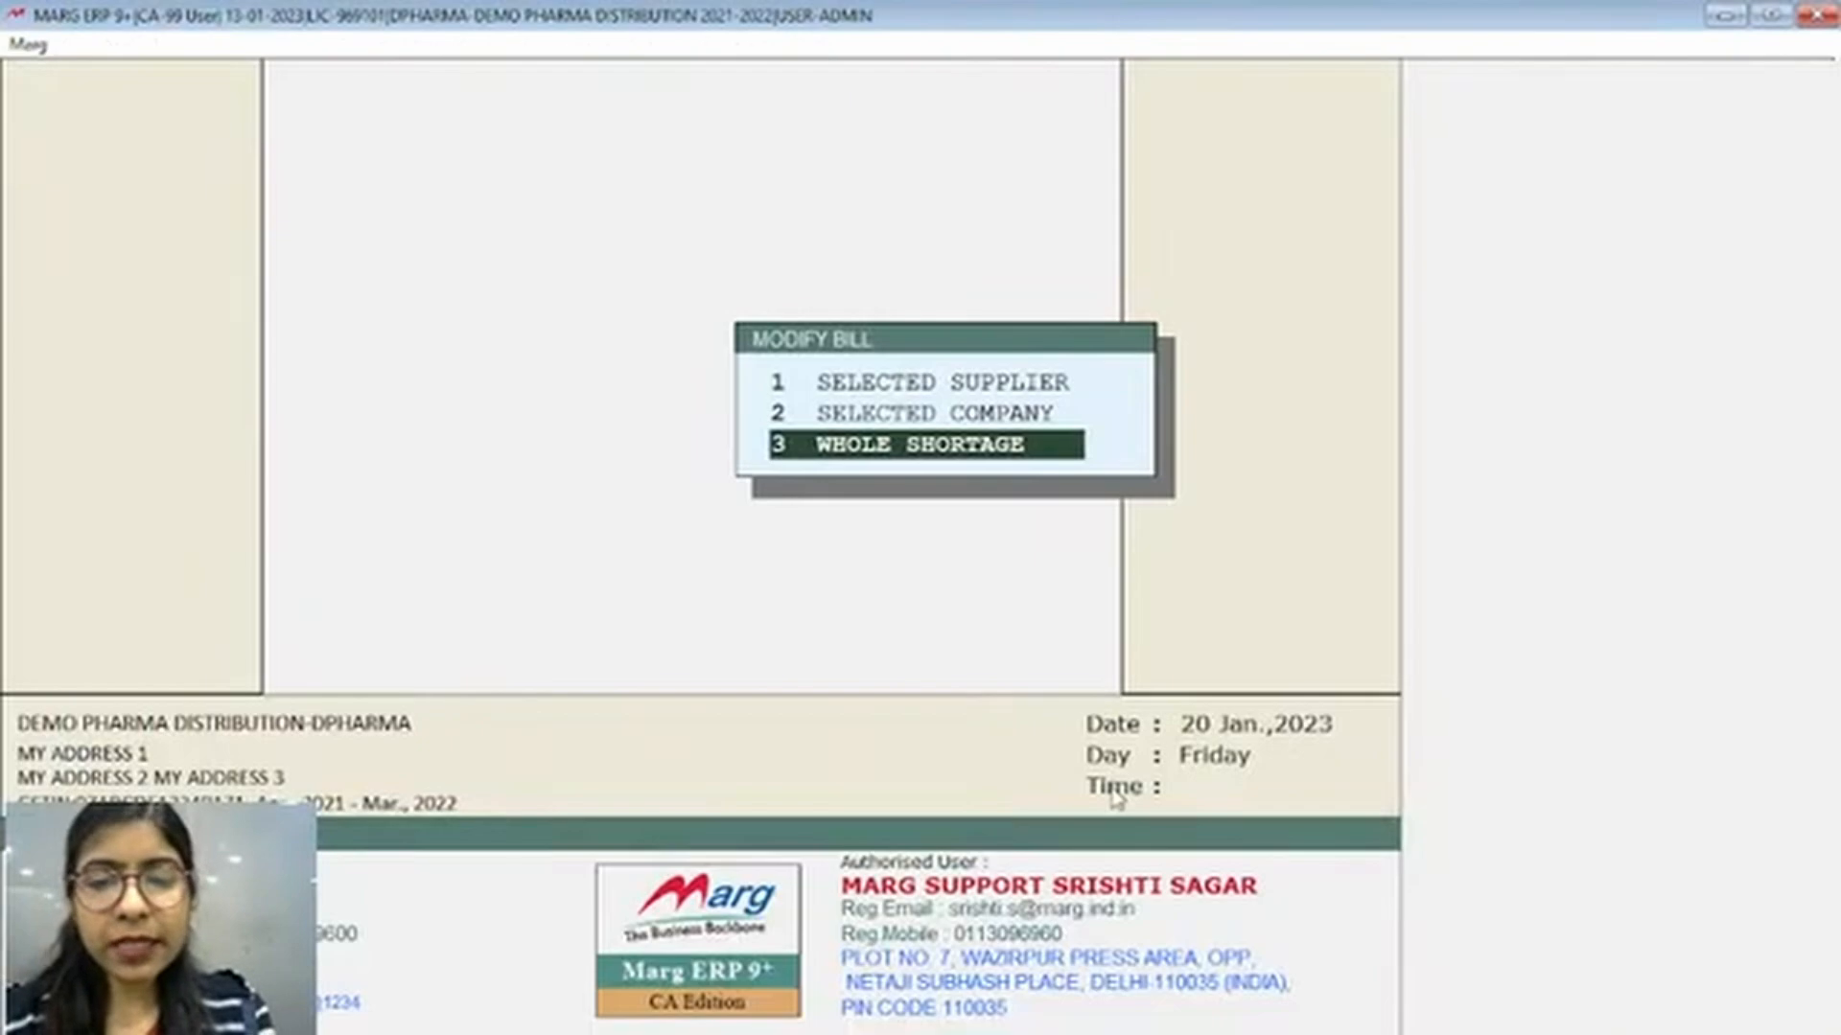
key(Escape)
key(Escape)
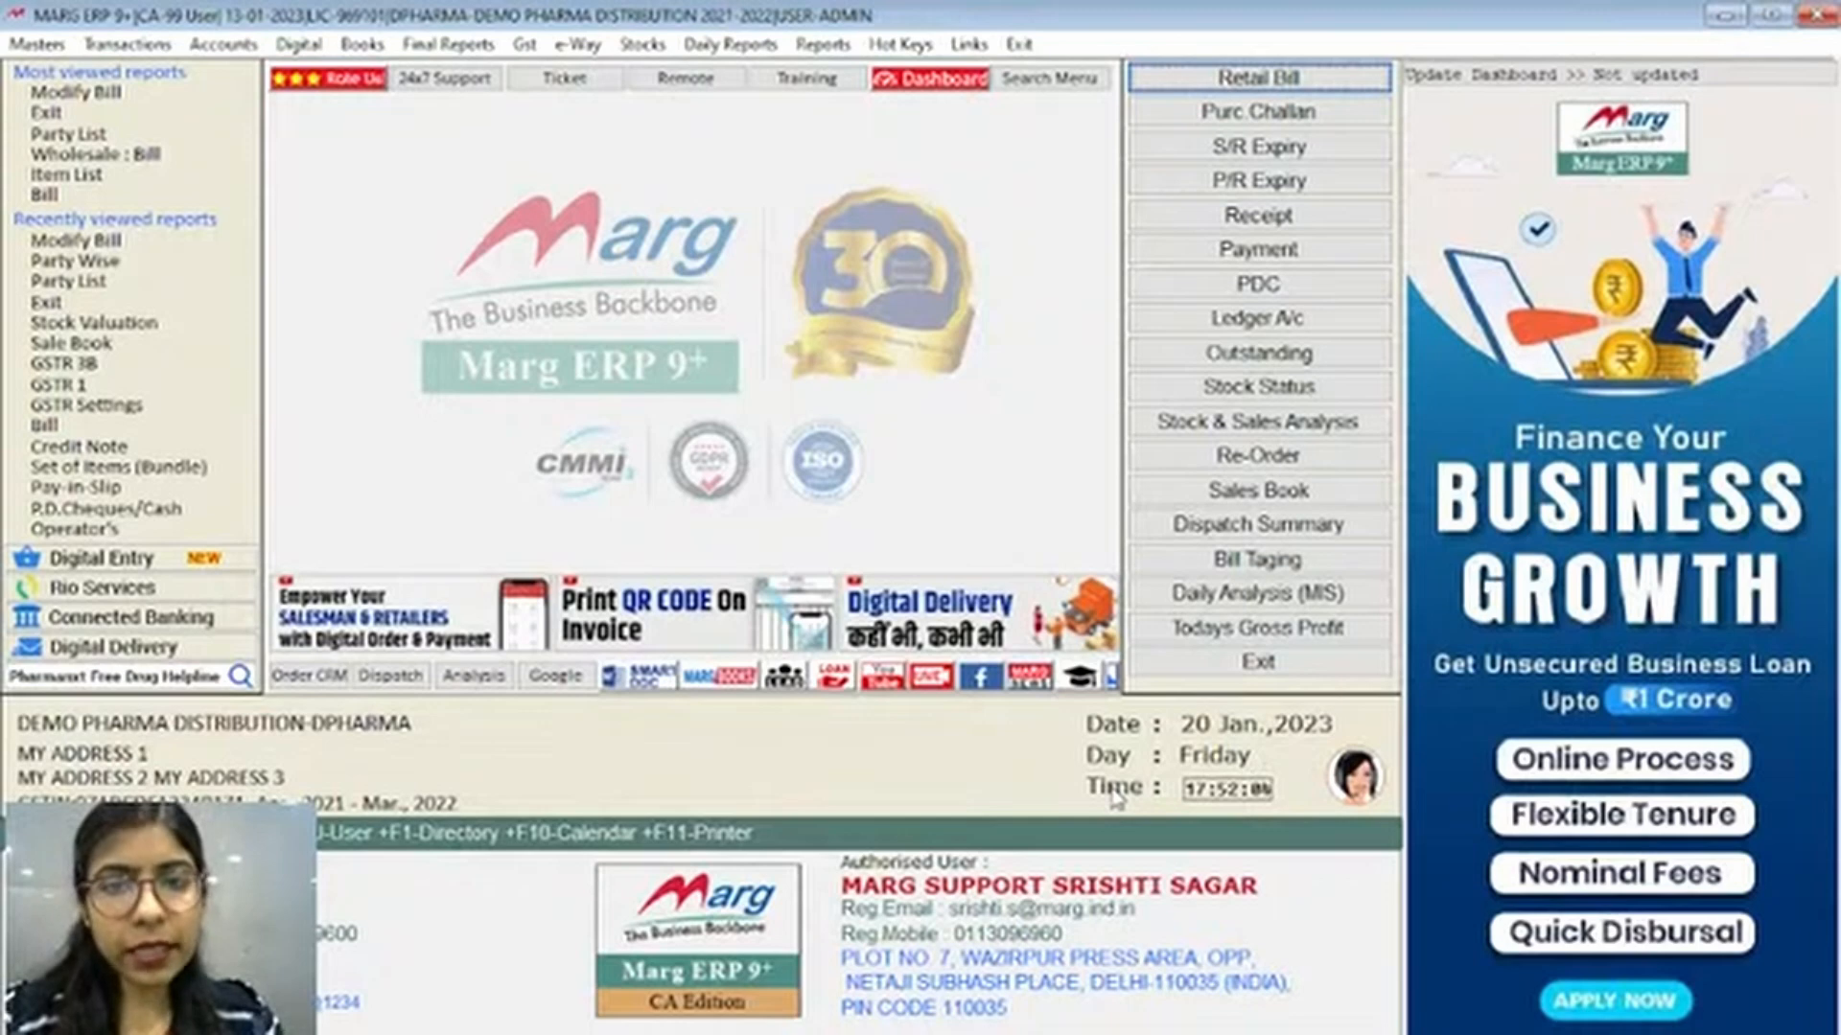
key(alt+a)
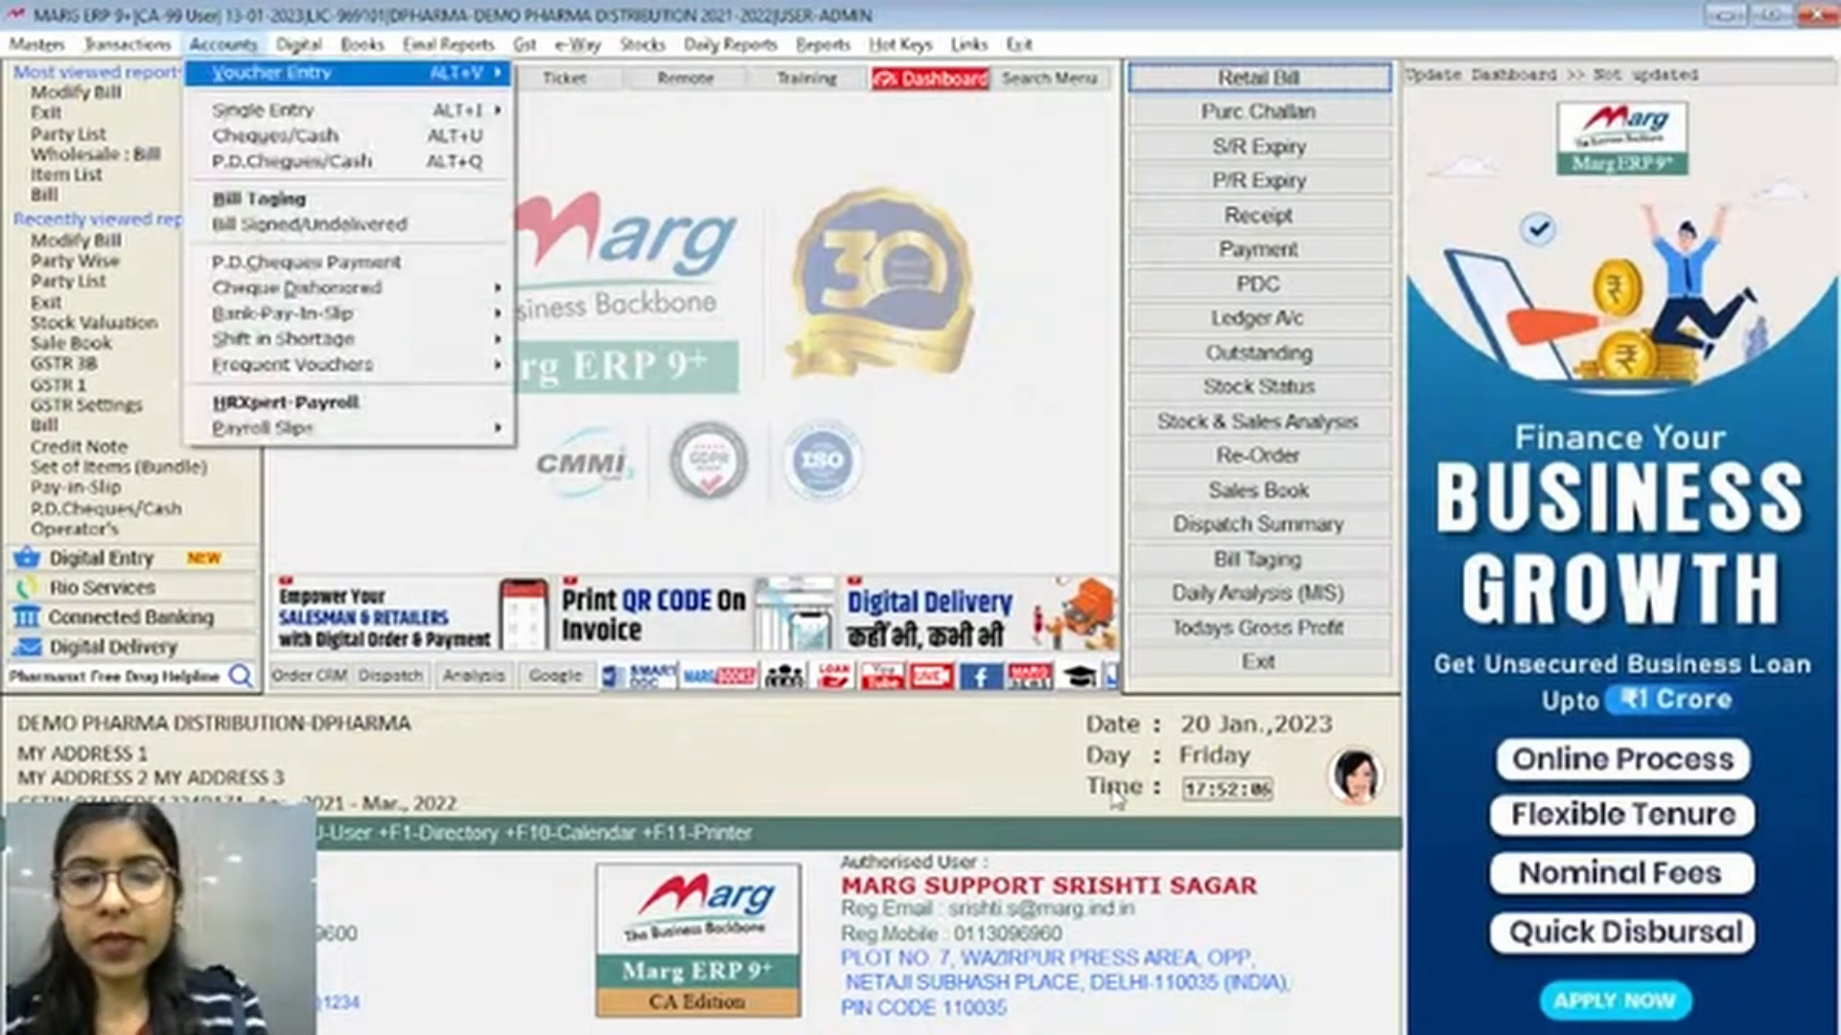
key(Right)
key(Right)
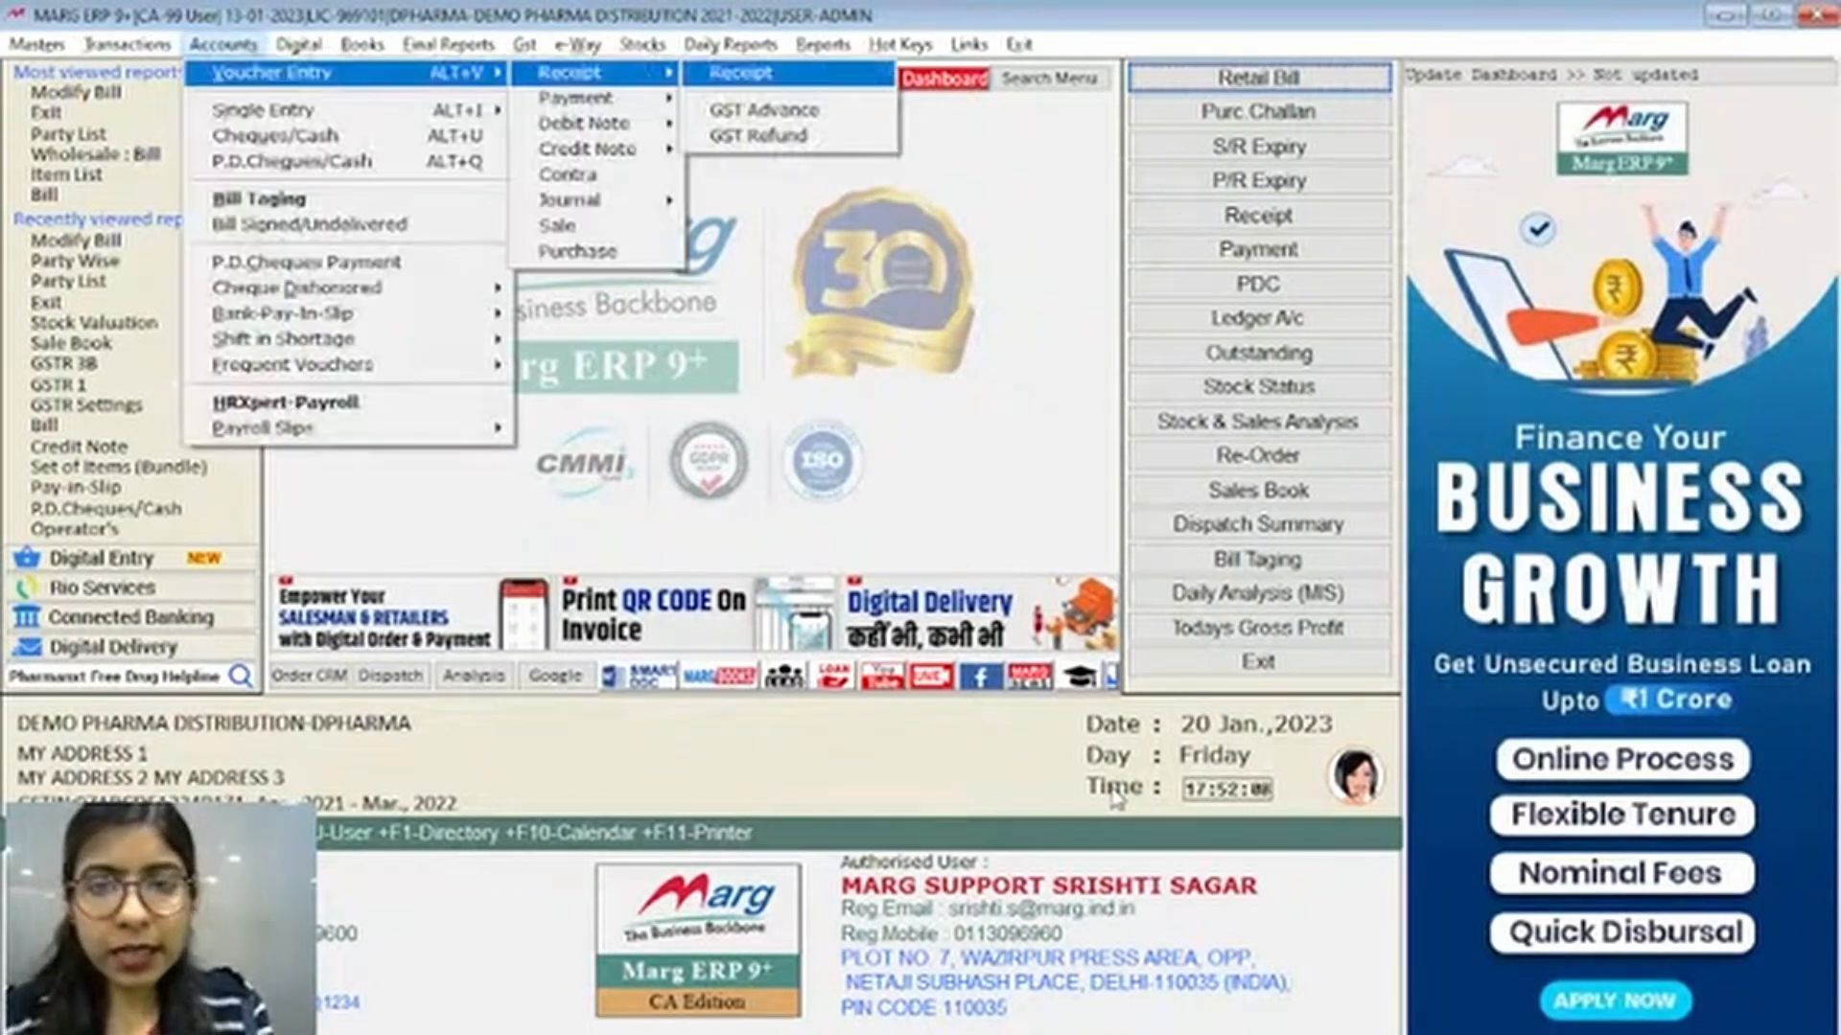
key(Return)
key(Return)
text(TES)
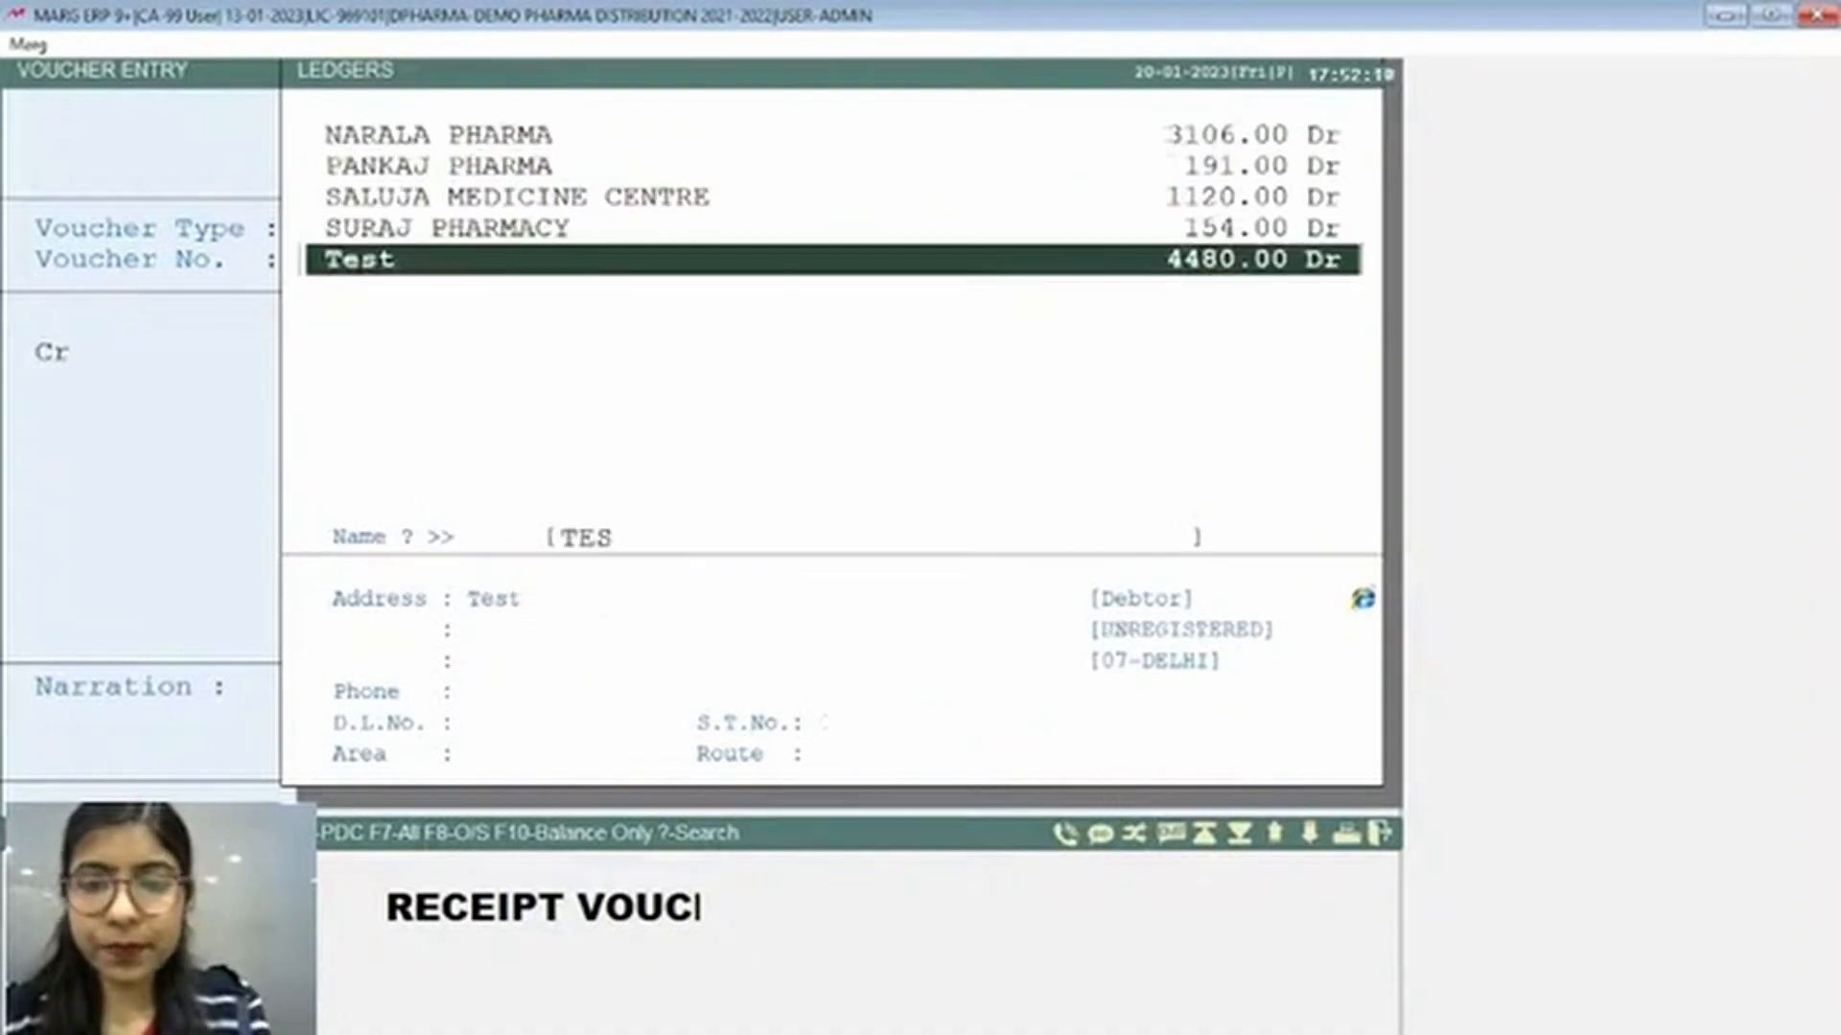
key(Return)
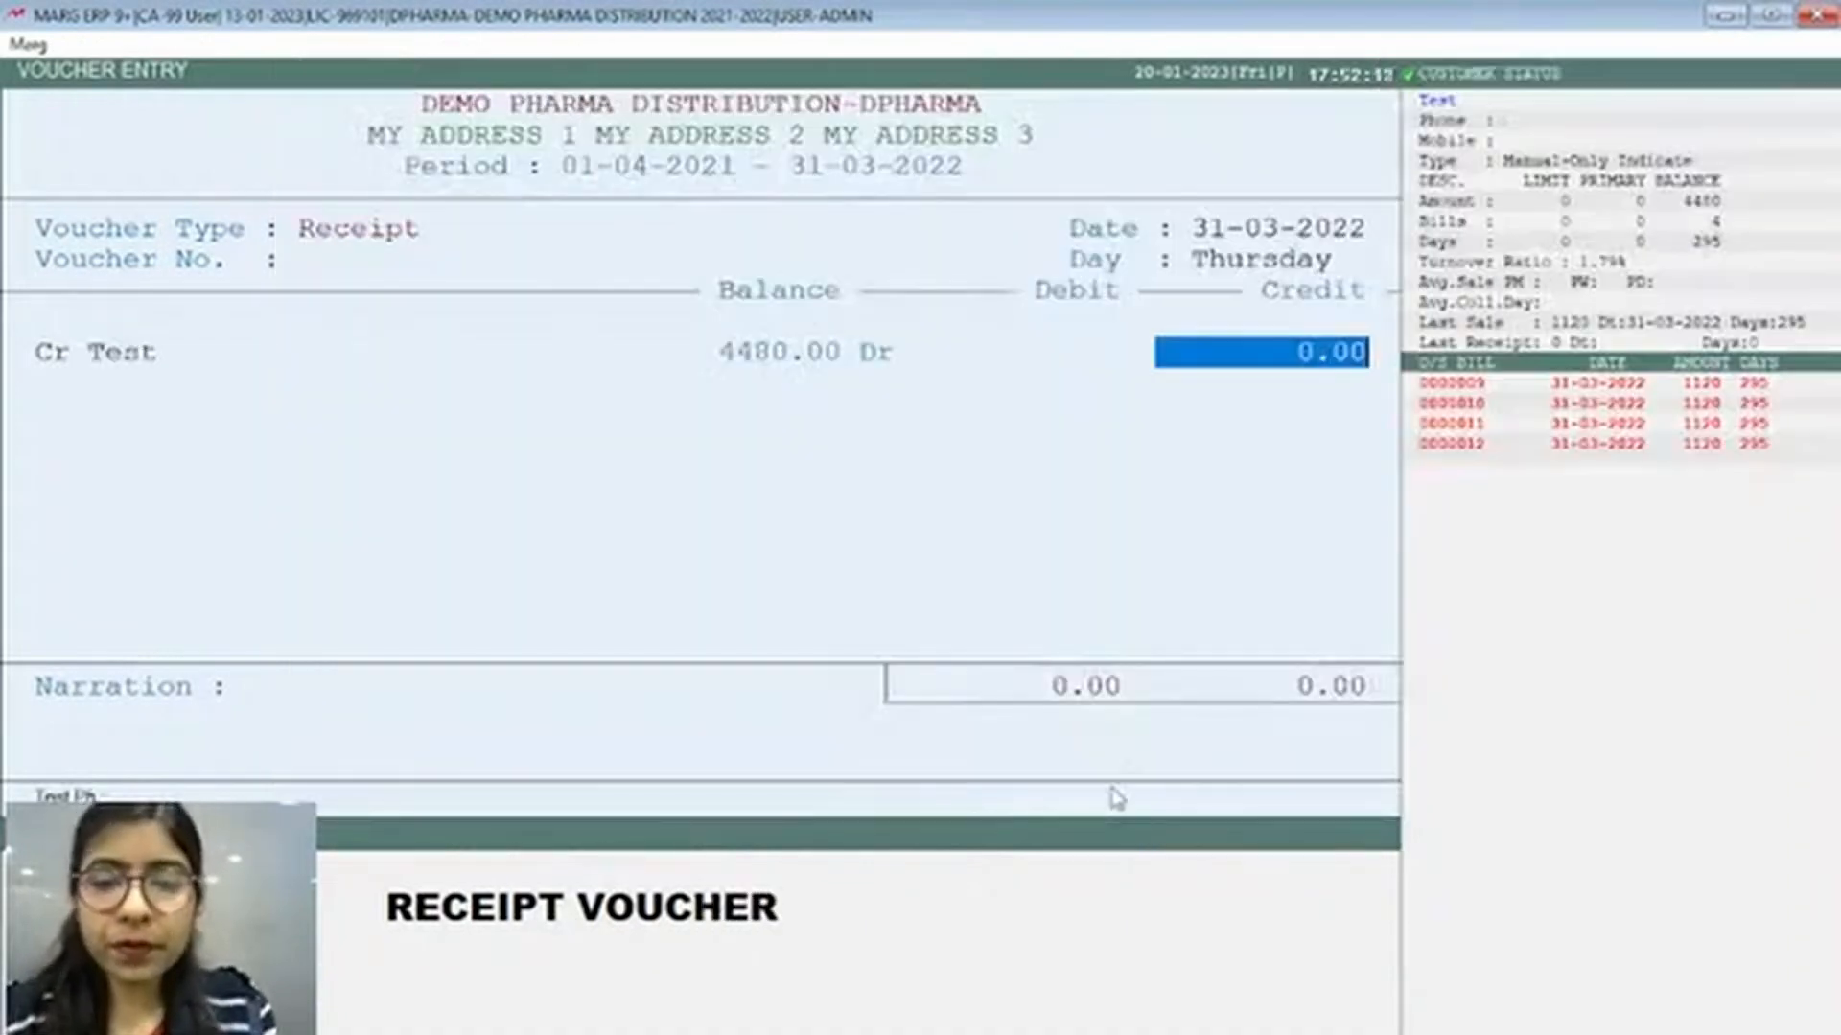
text(11)
key(Escape)
key(Escape)
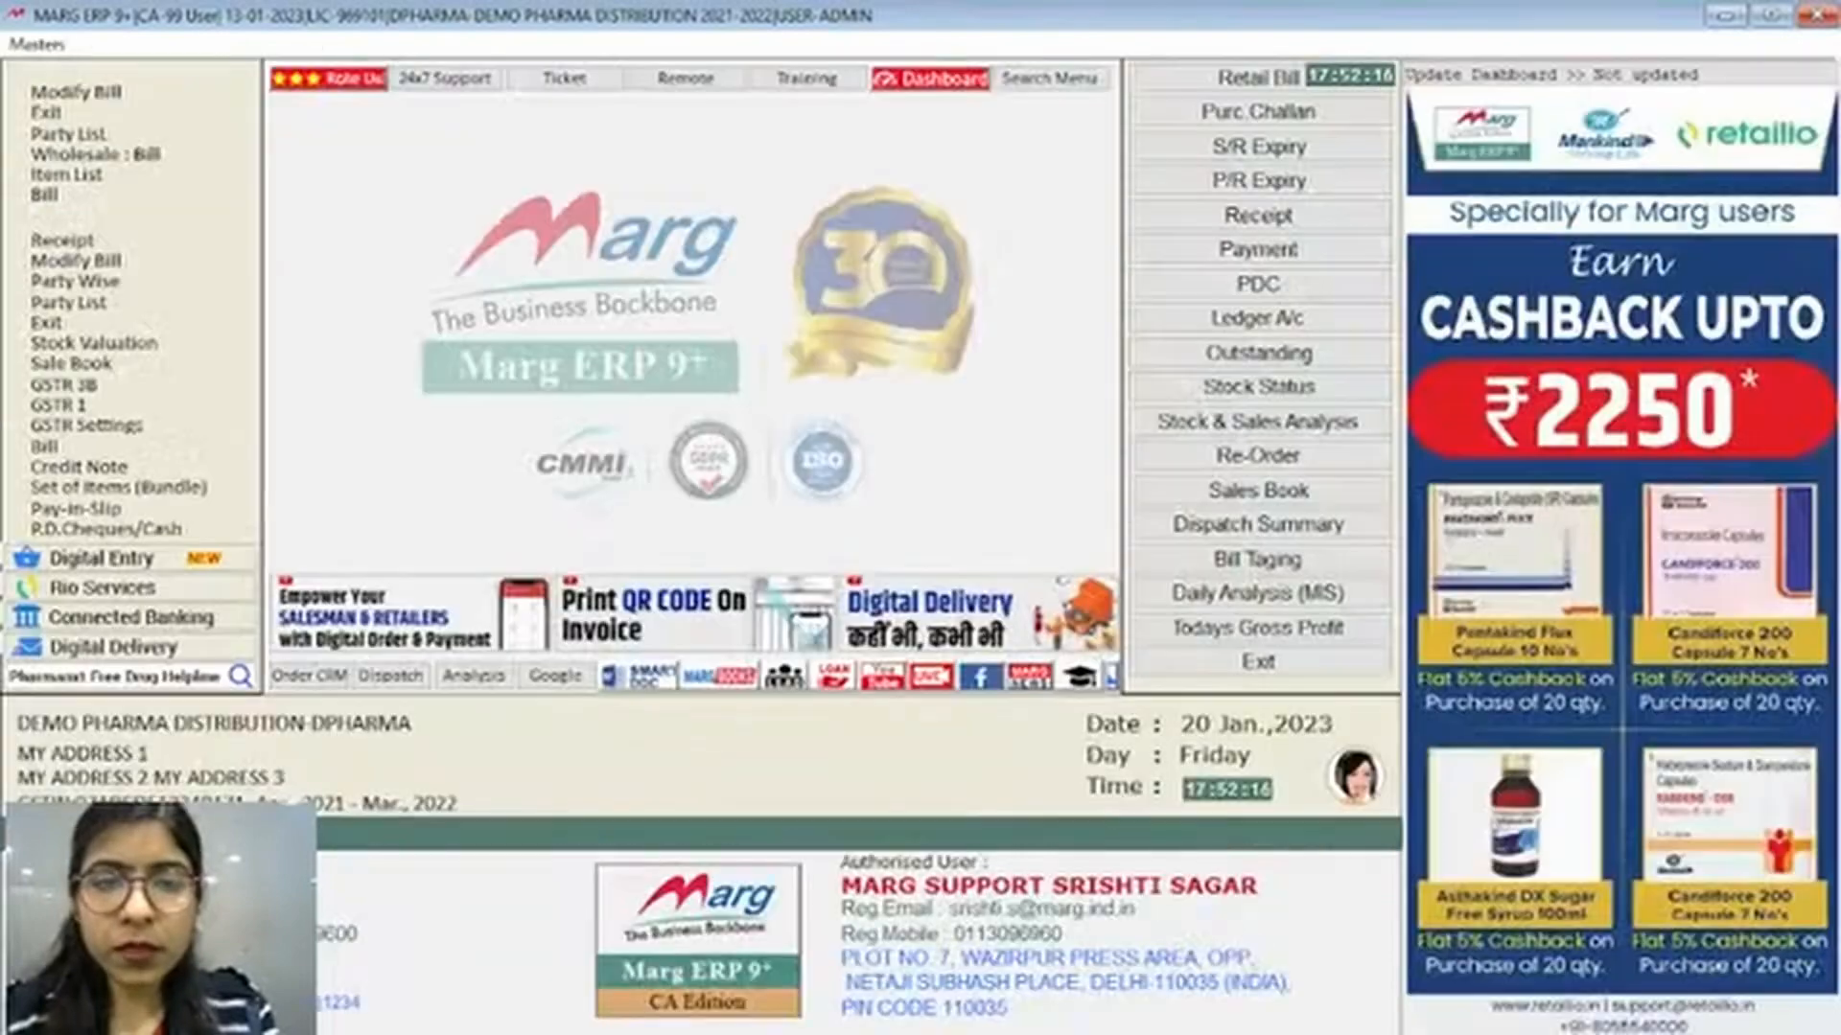
Look over the Test party's ledger for 01-04-2021 to 31-03-2022 and leave the ledger accounts
key(ctrl+l)
text(TES)
key(Return)
key(Return)
key(Return)
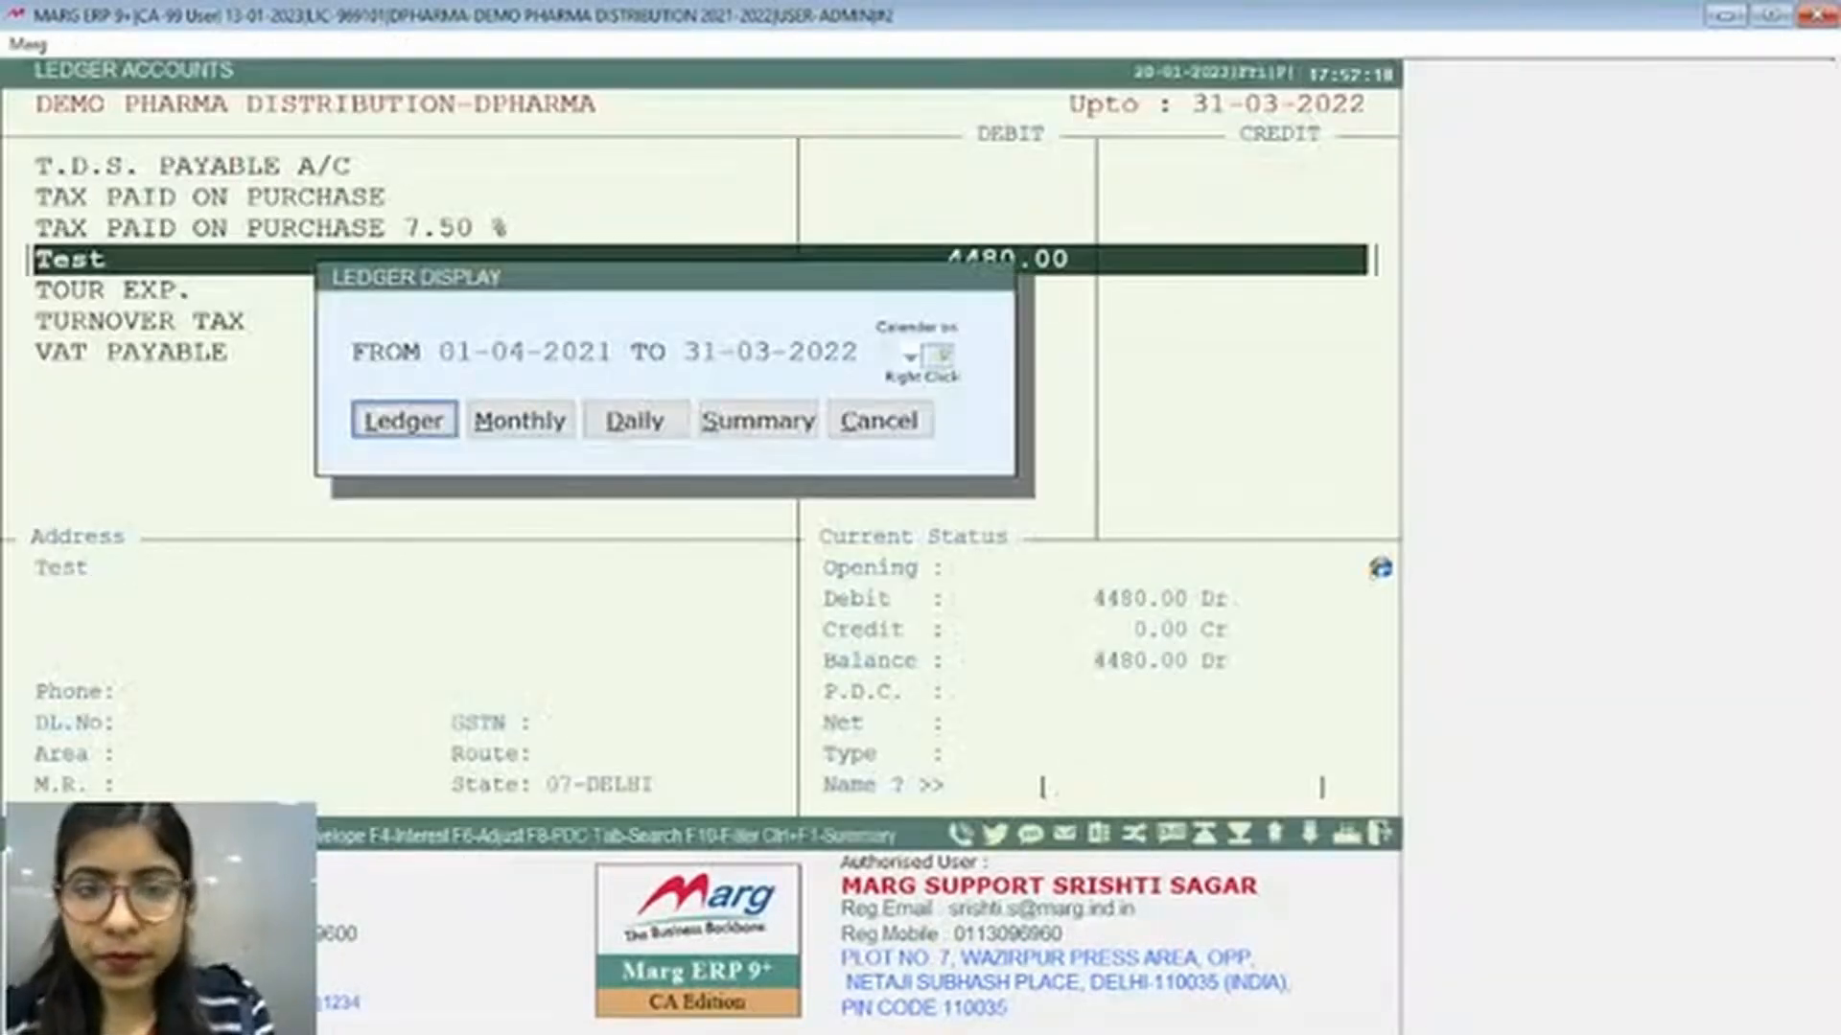
key(Return)
key(Return)
key(Escape)
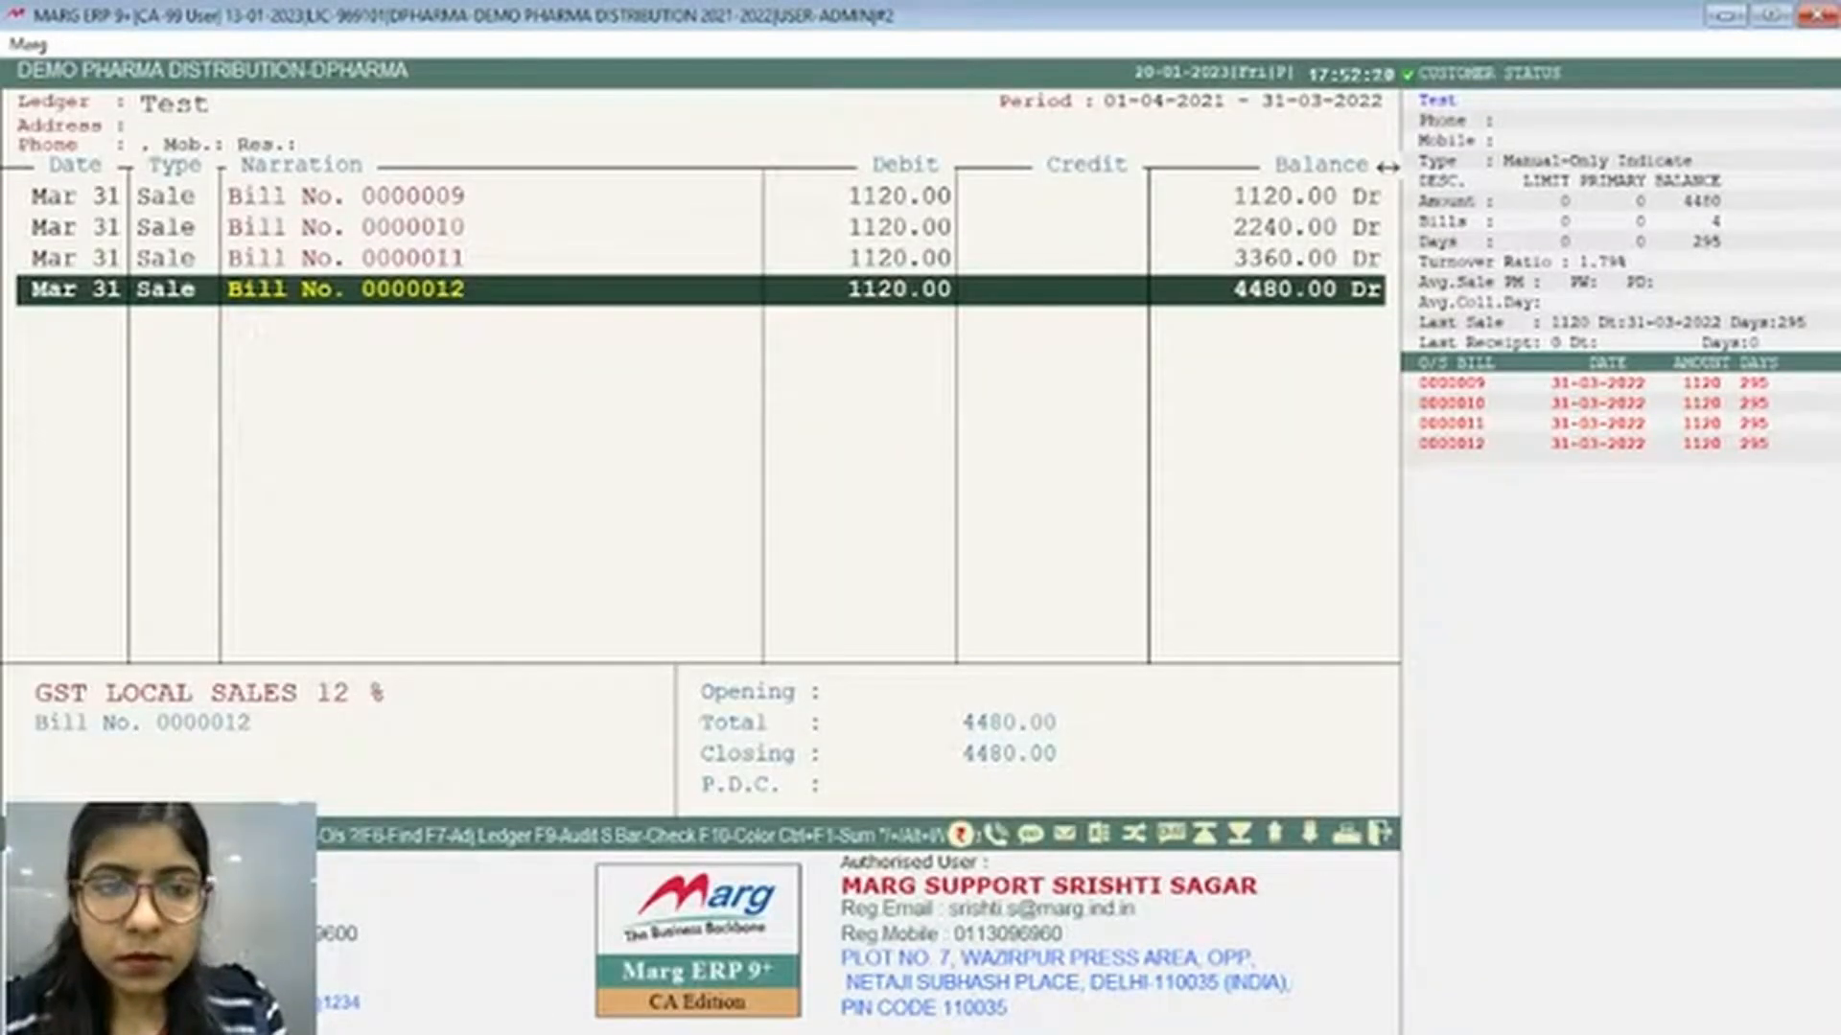
key(Escape)
Start a receipt voucher dated 31-03-2022 and credit the Test party with 1120
key(alt+a)
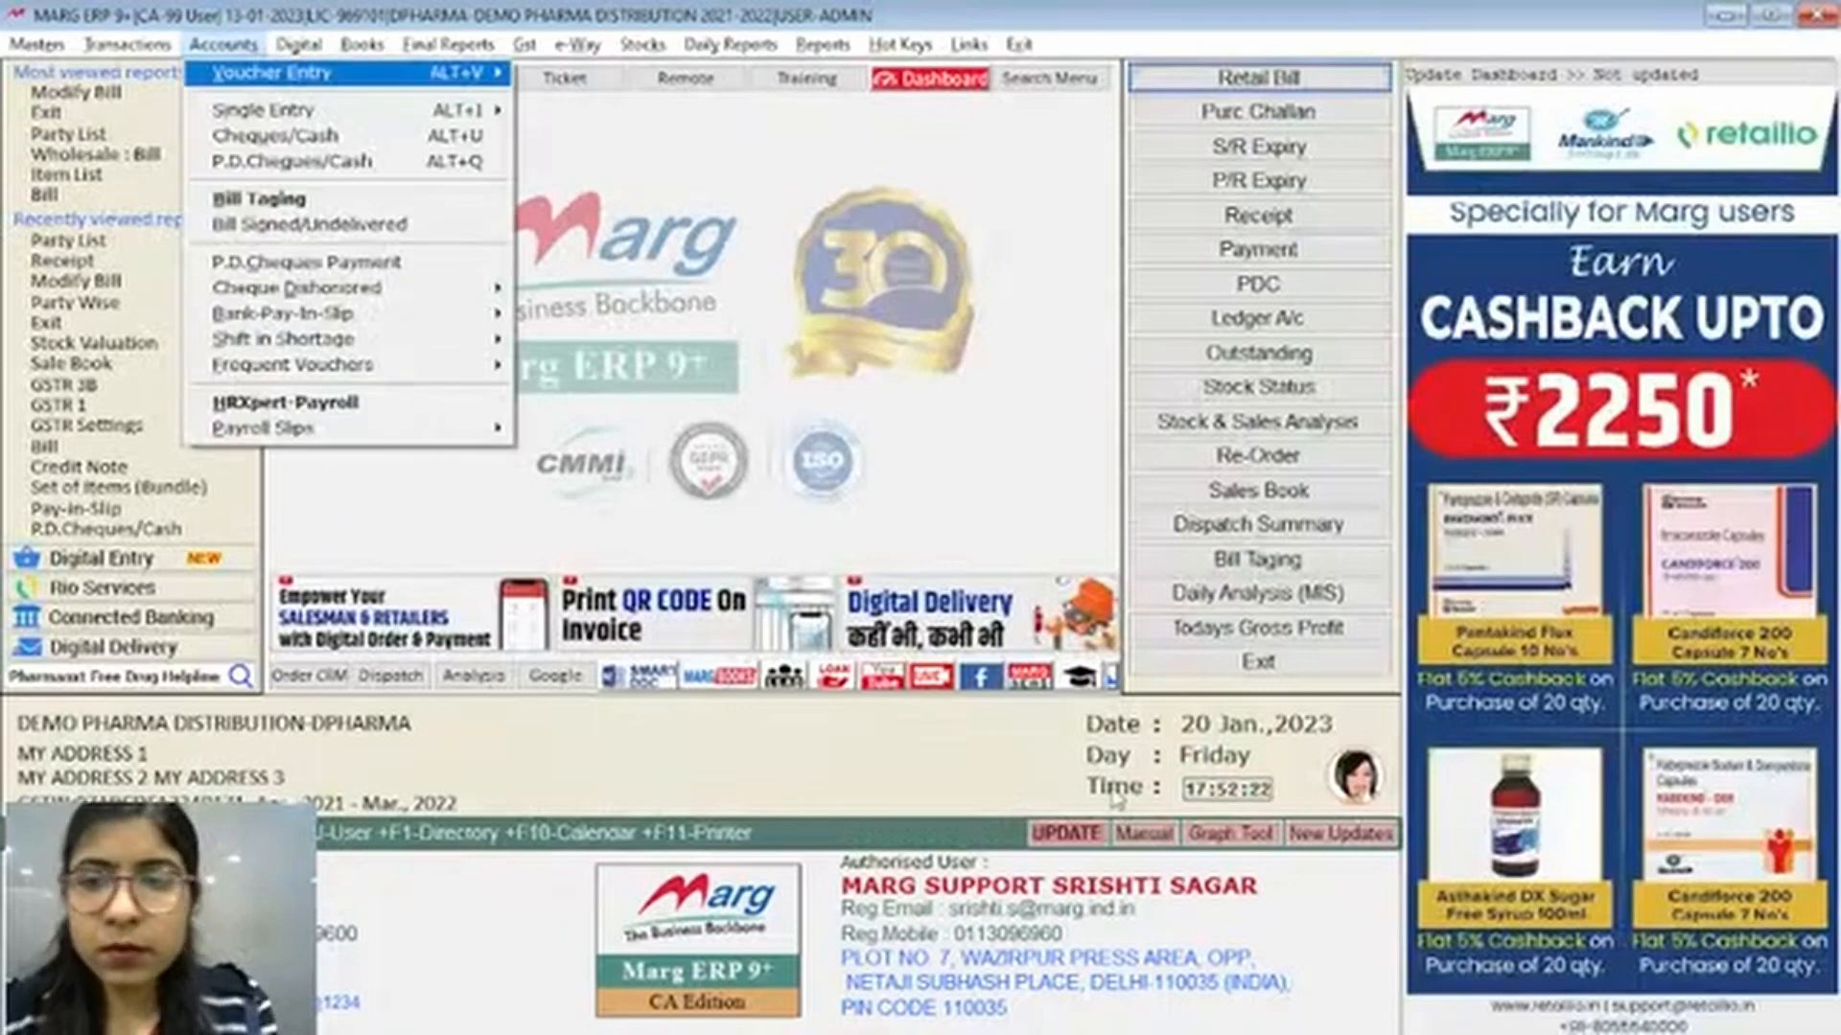
key(Right)
key(Right)
key(Return)
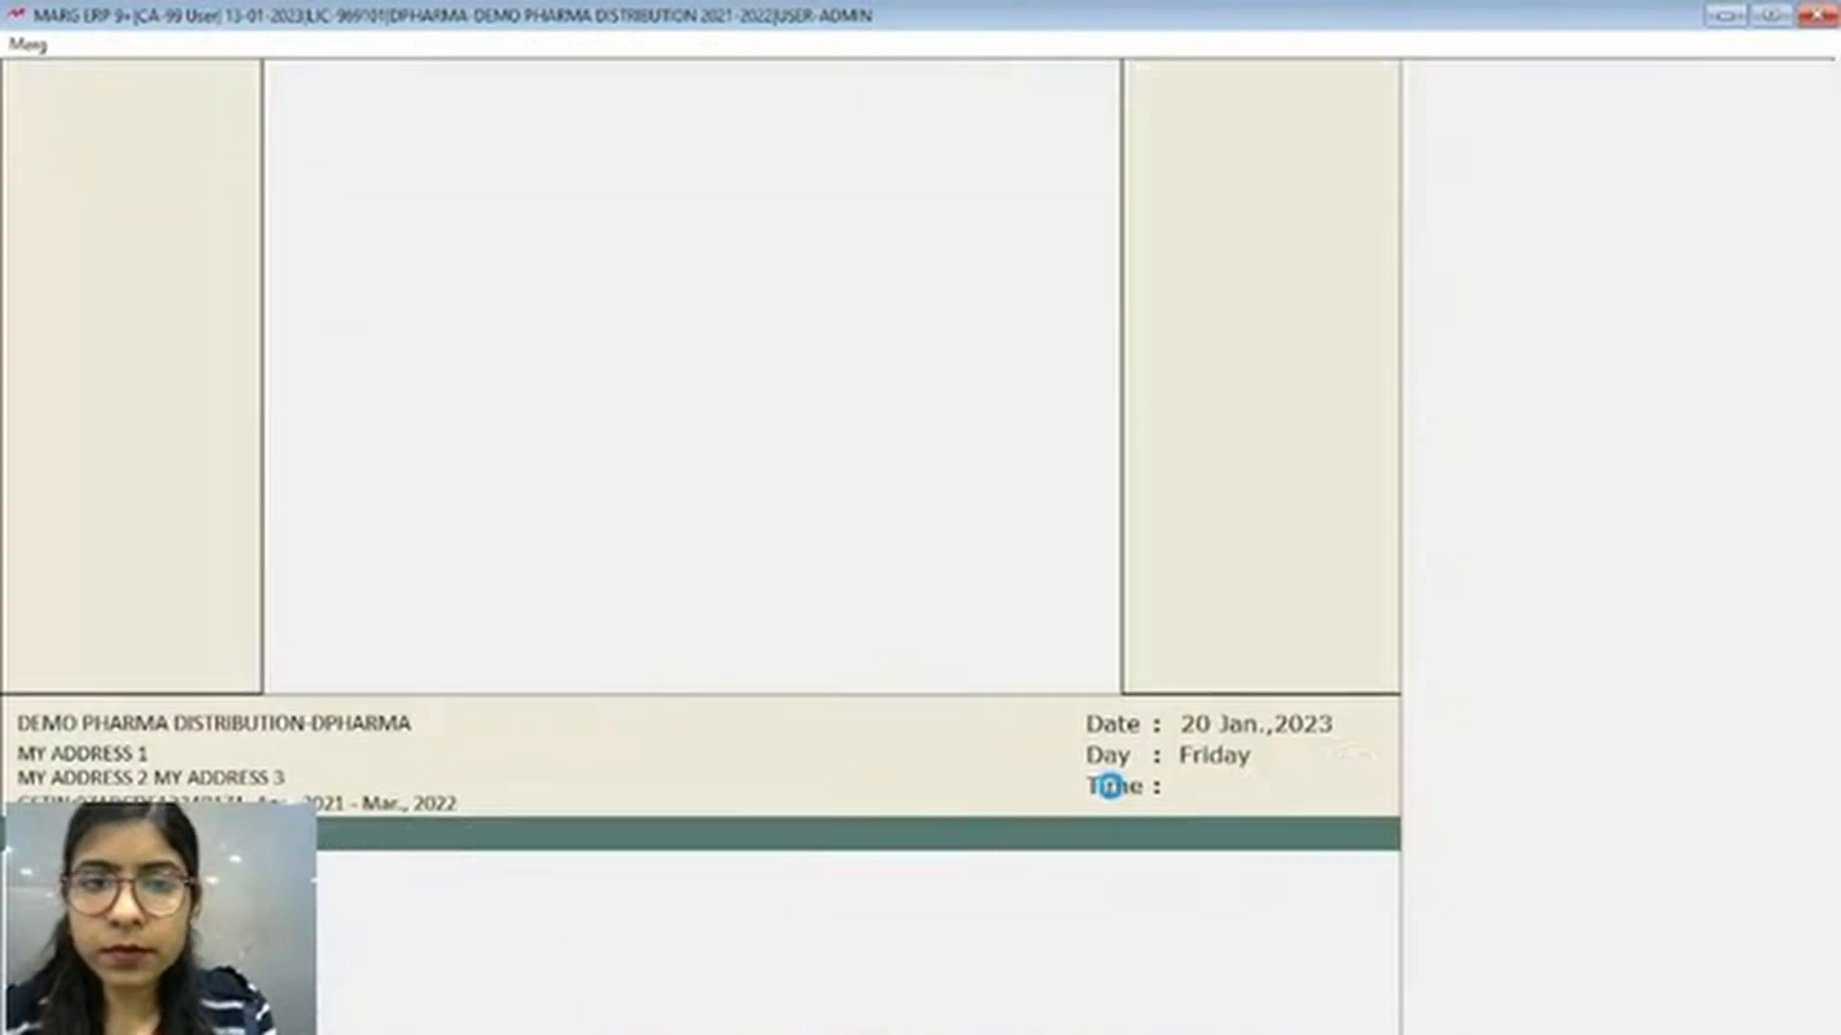
key(Return)
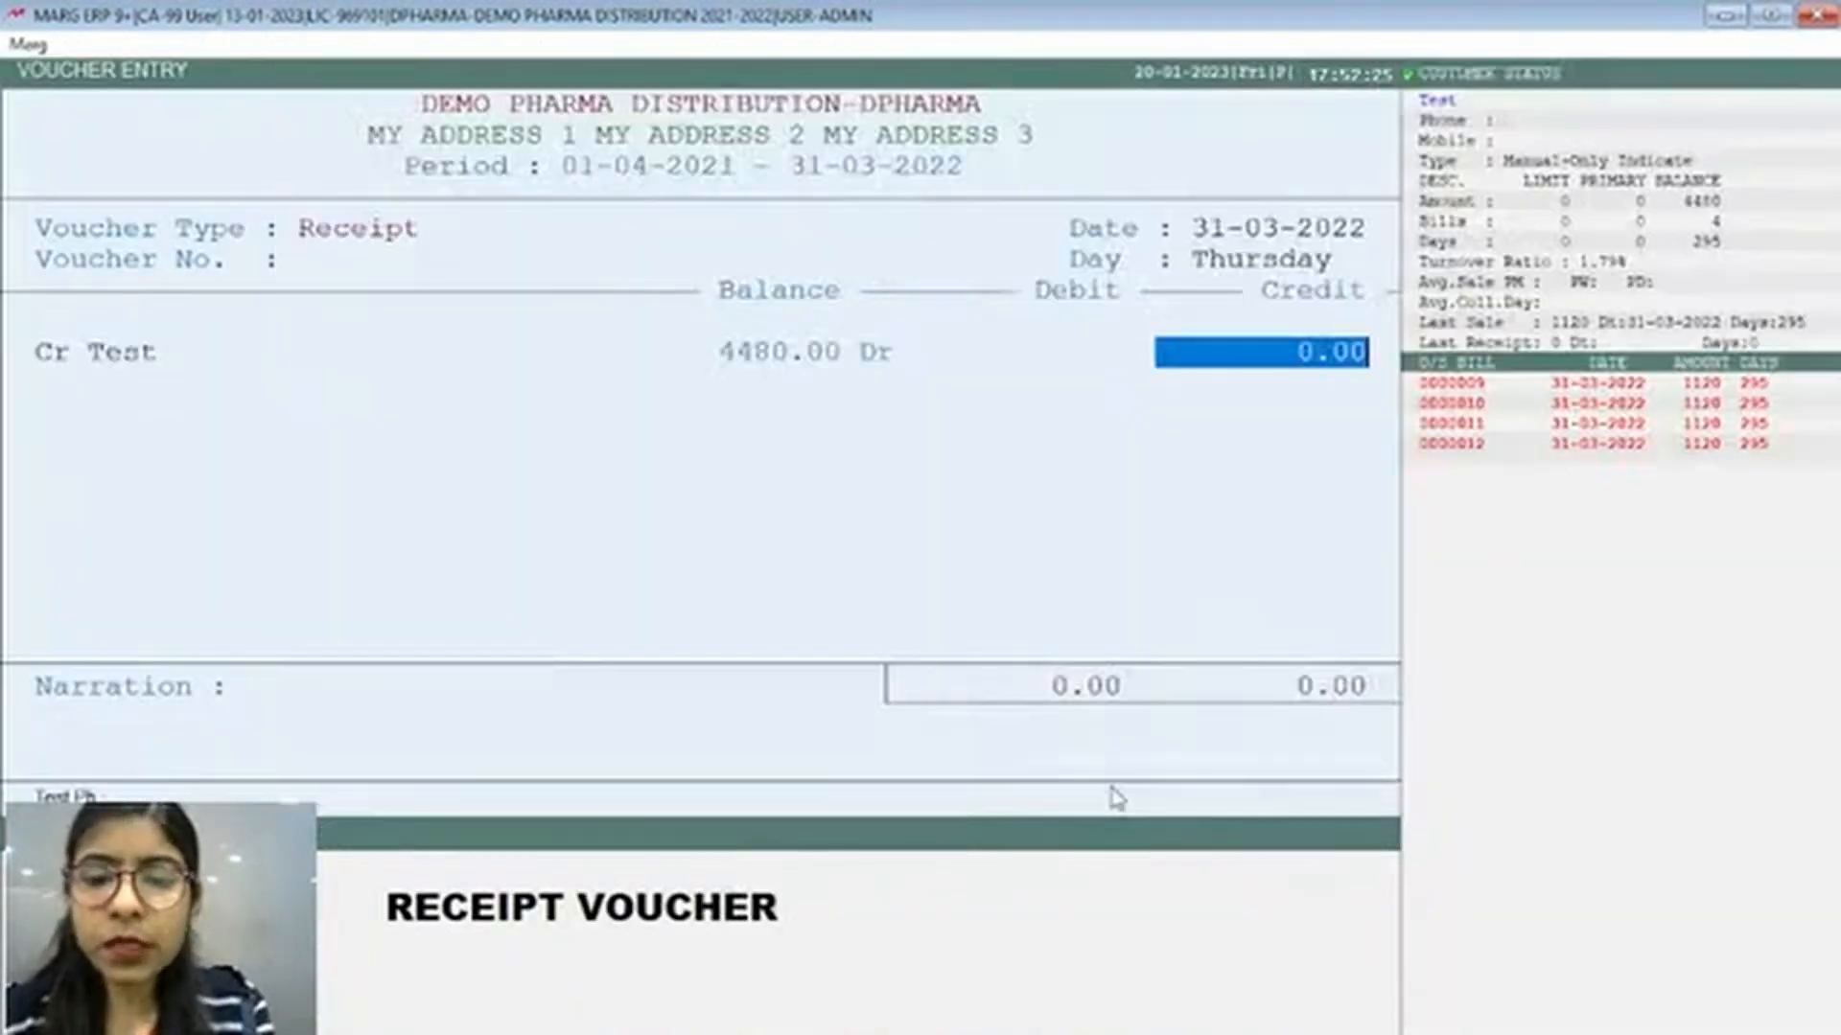
text(1120)
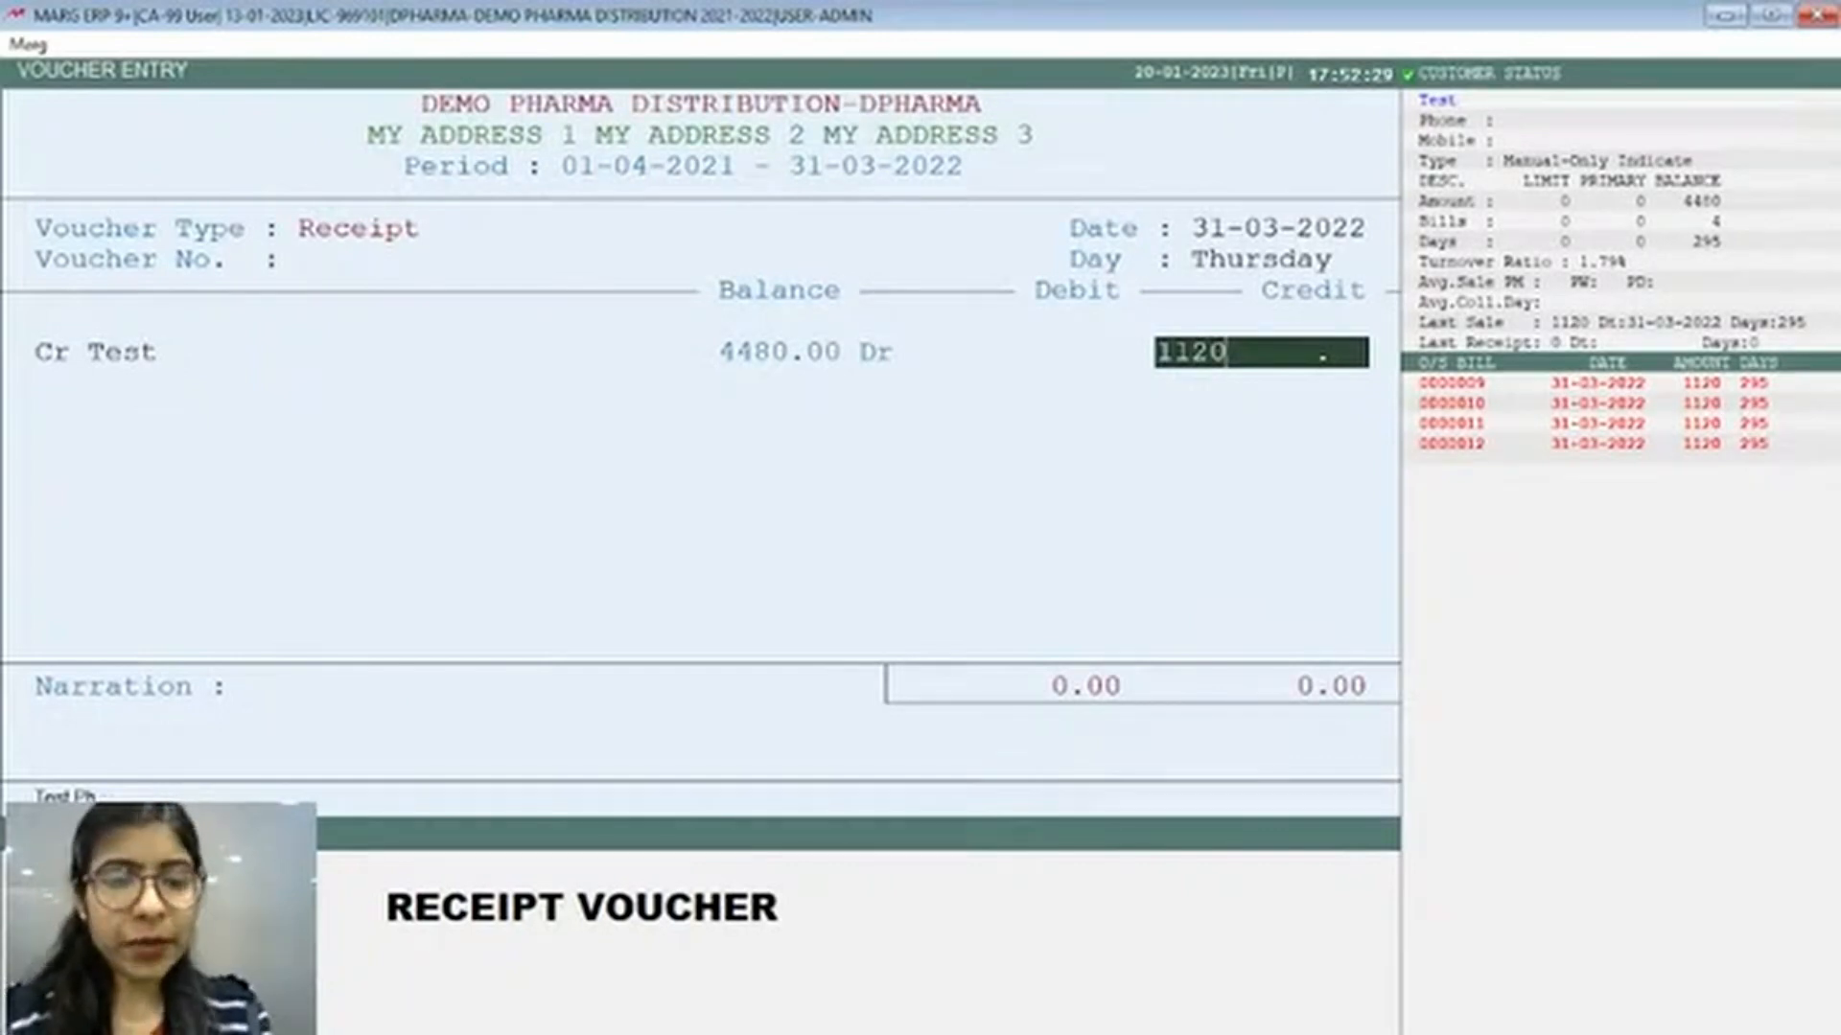
key(Return)
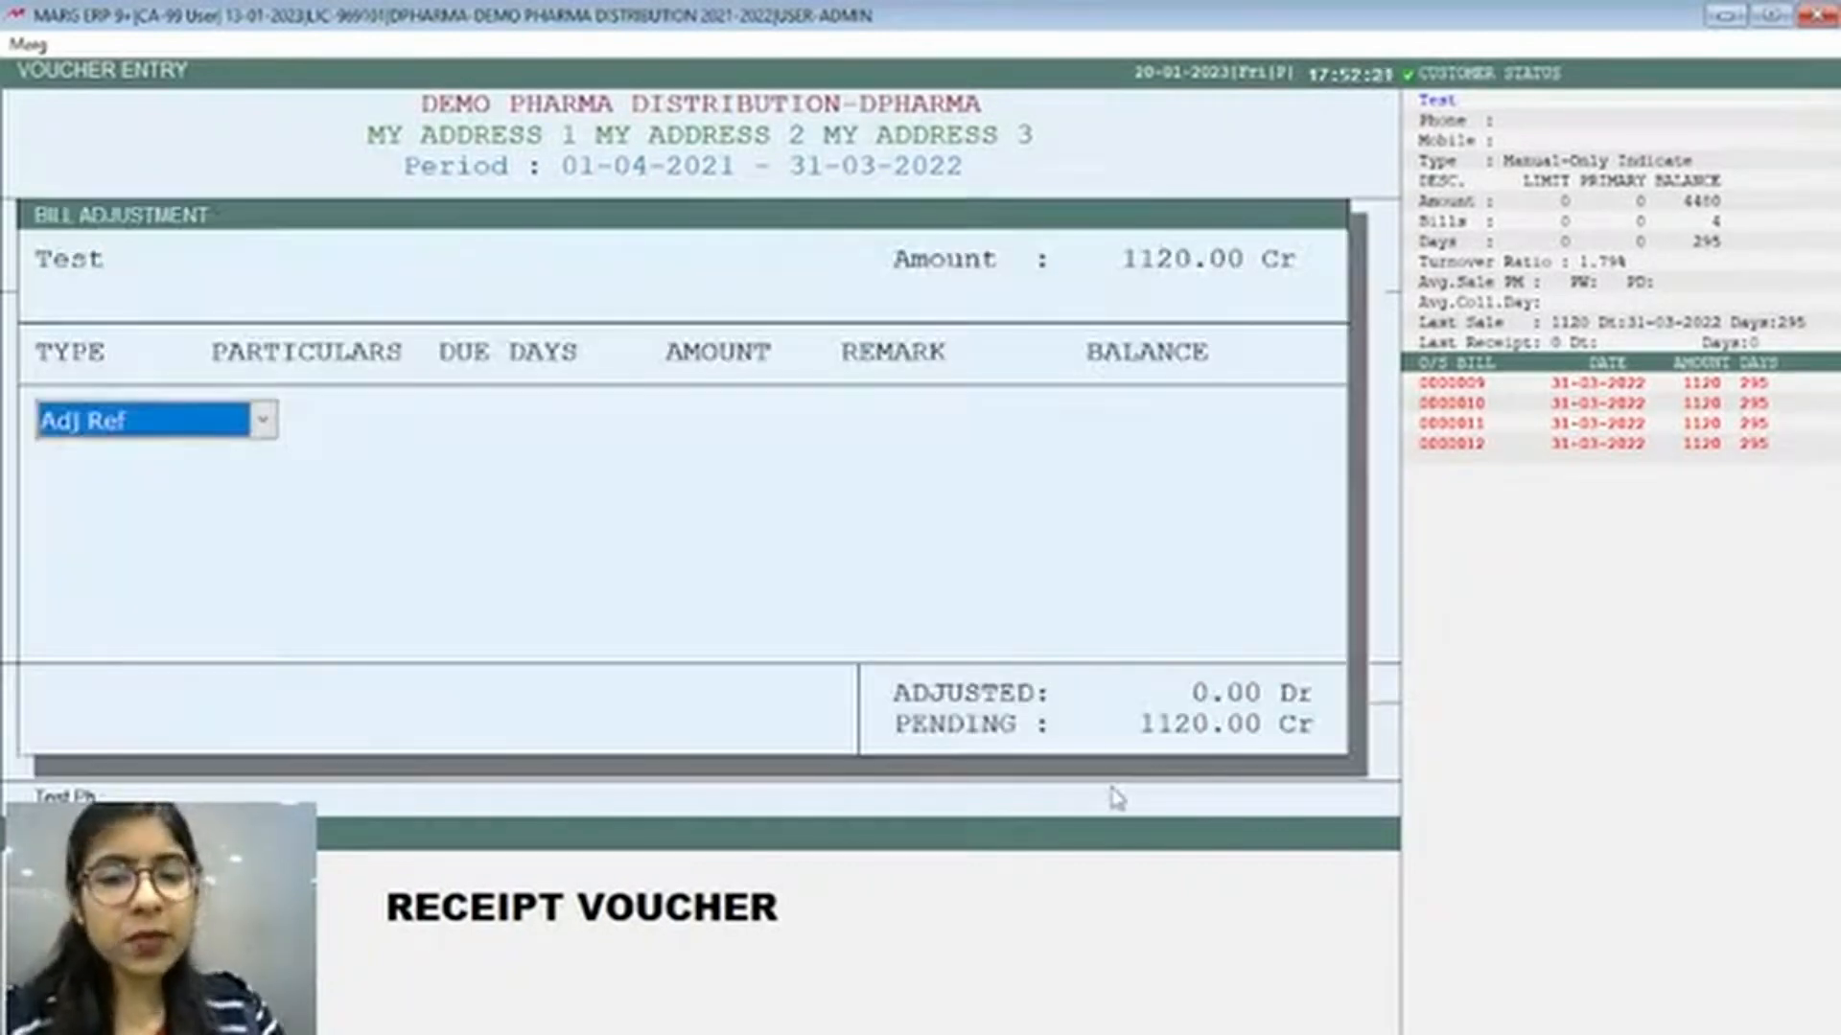
Adjust the receipt against pending bill 0000009 for 1120.00 using the Adj Ref type
key(alt+Down)
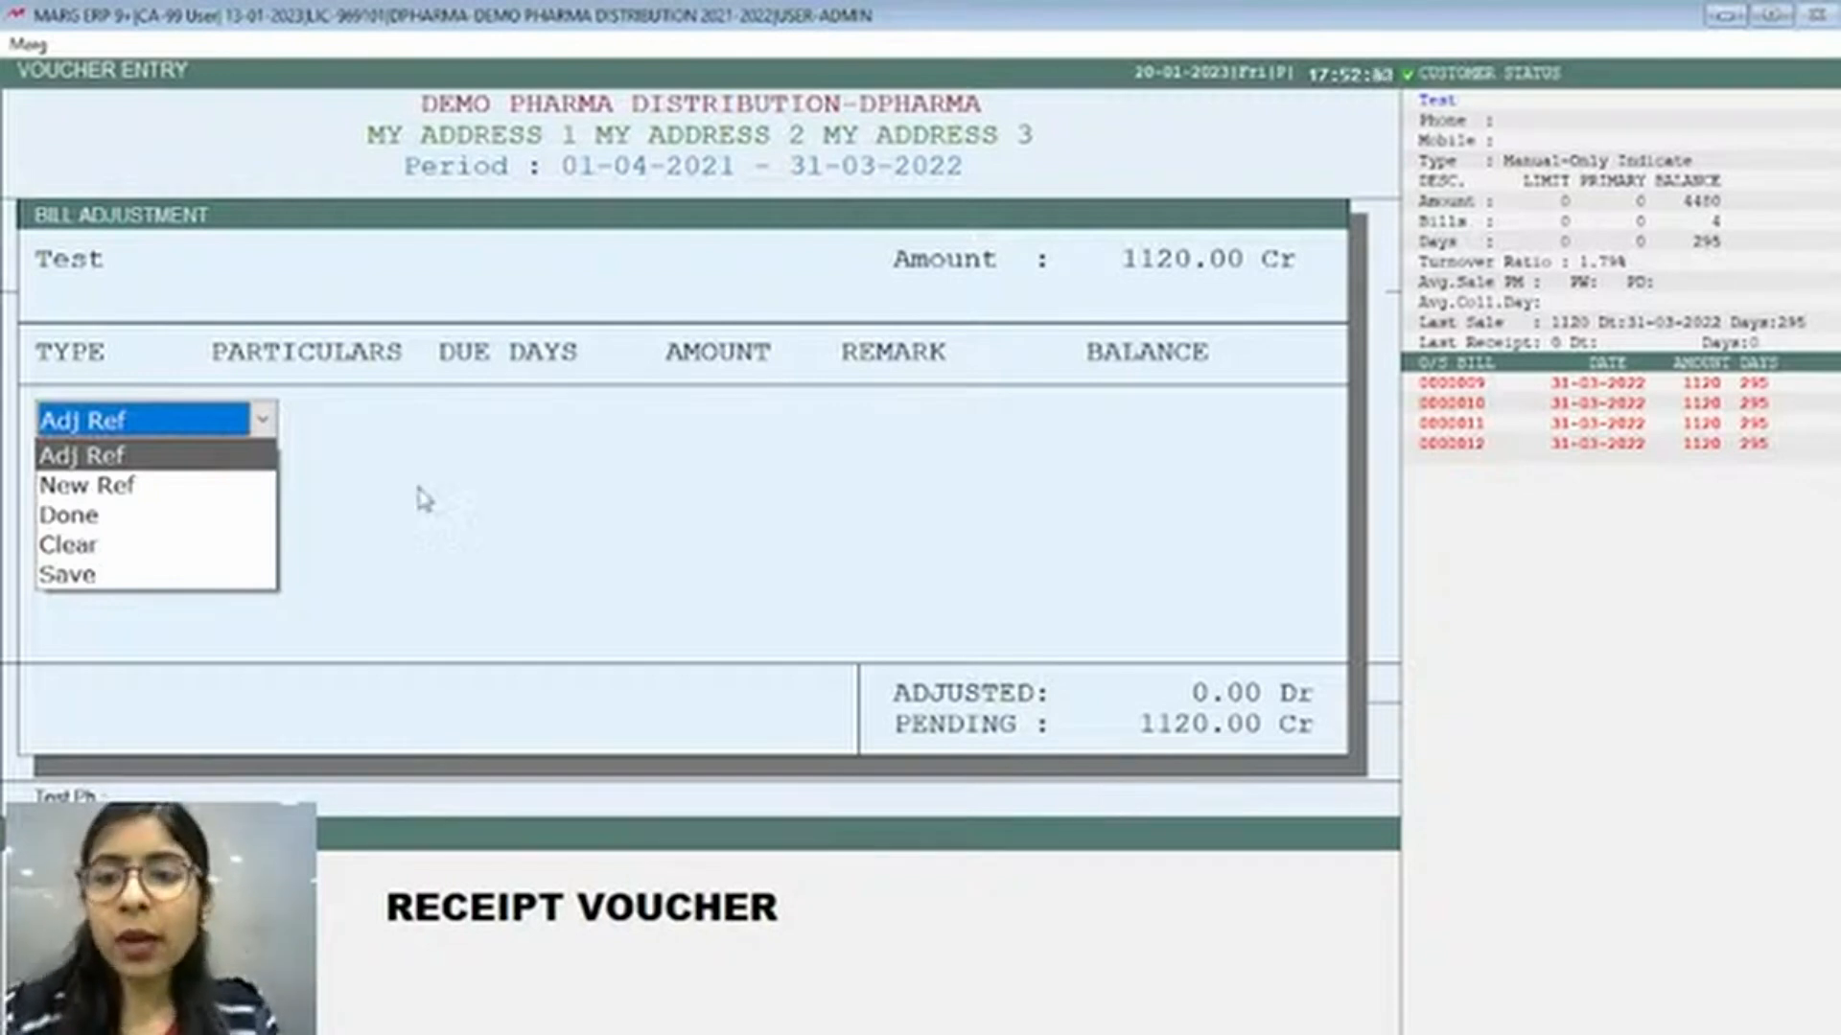
click(163, 421)
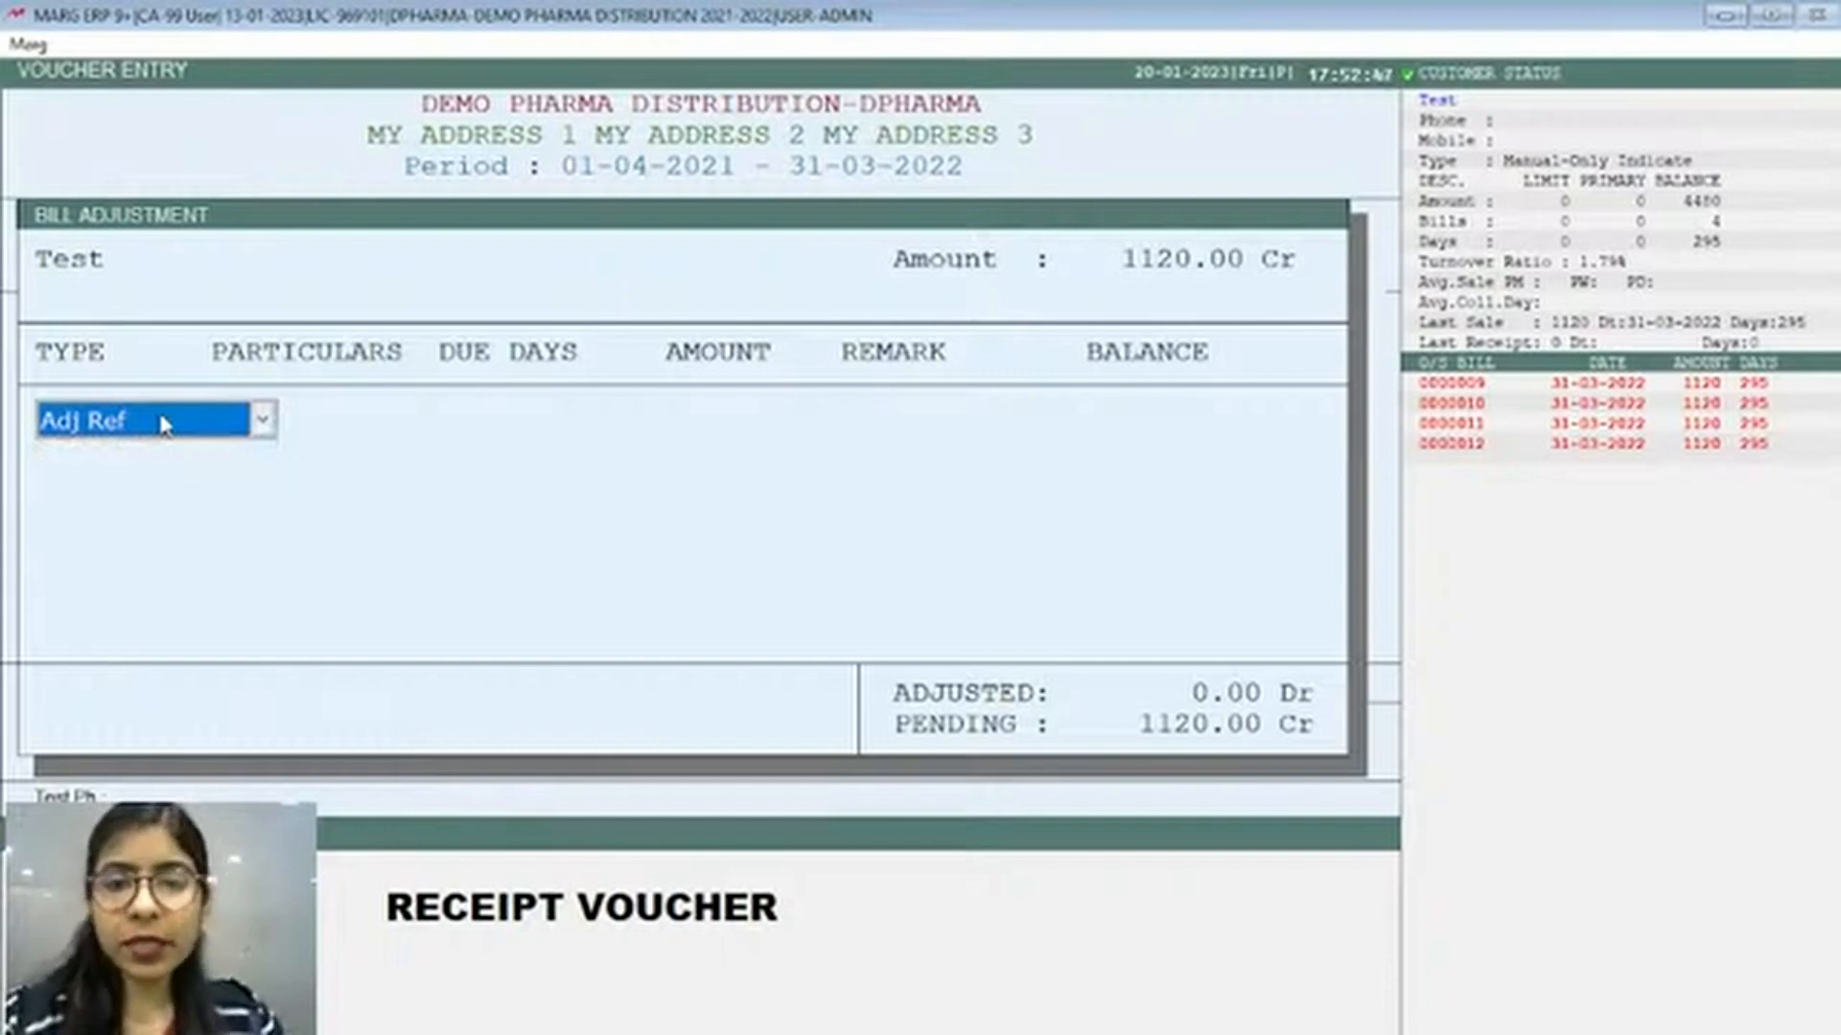
click(163, 423)
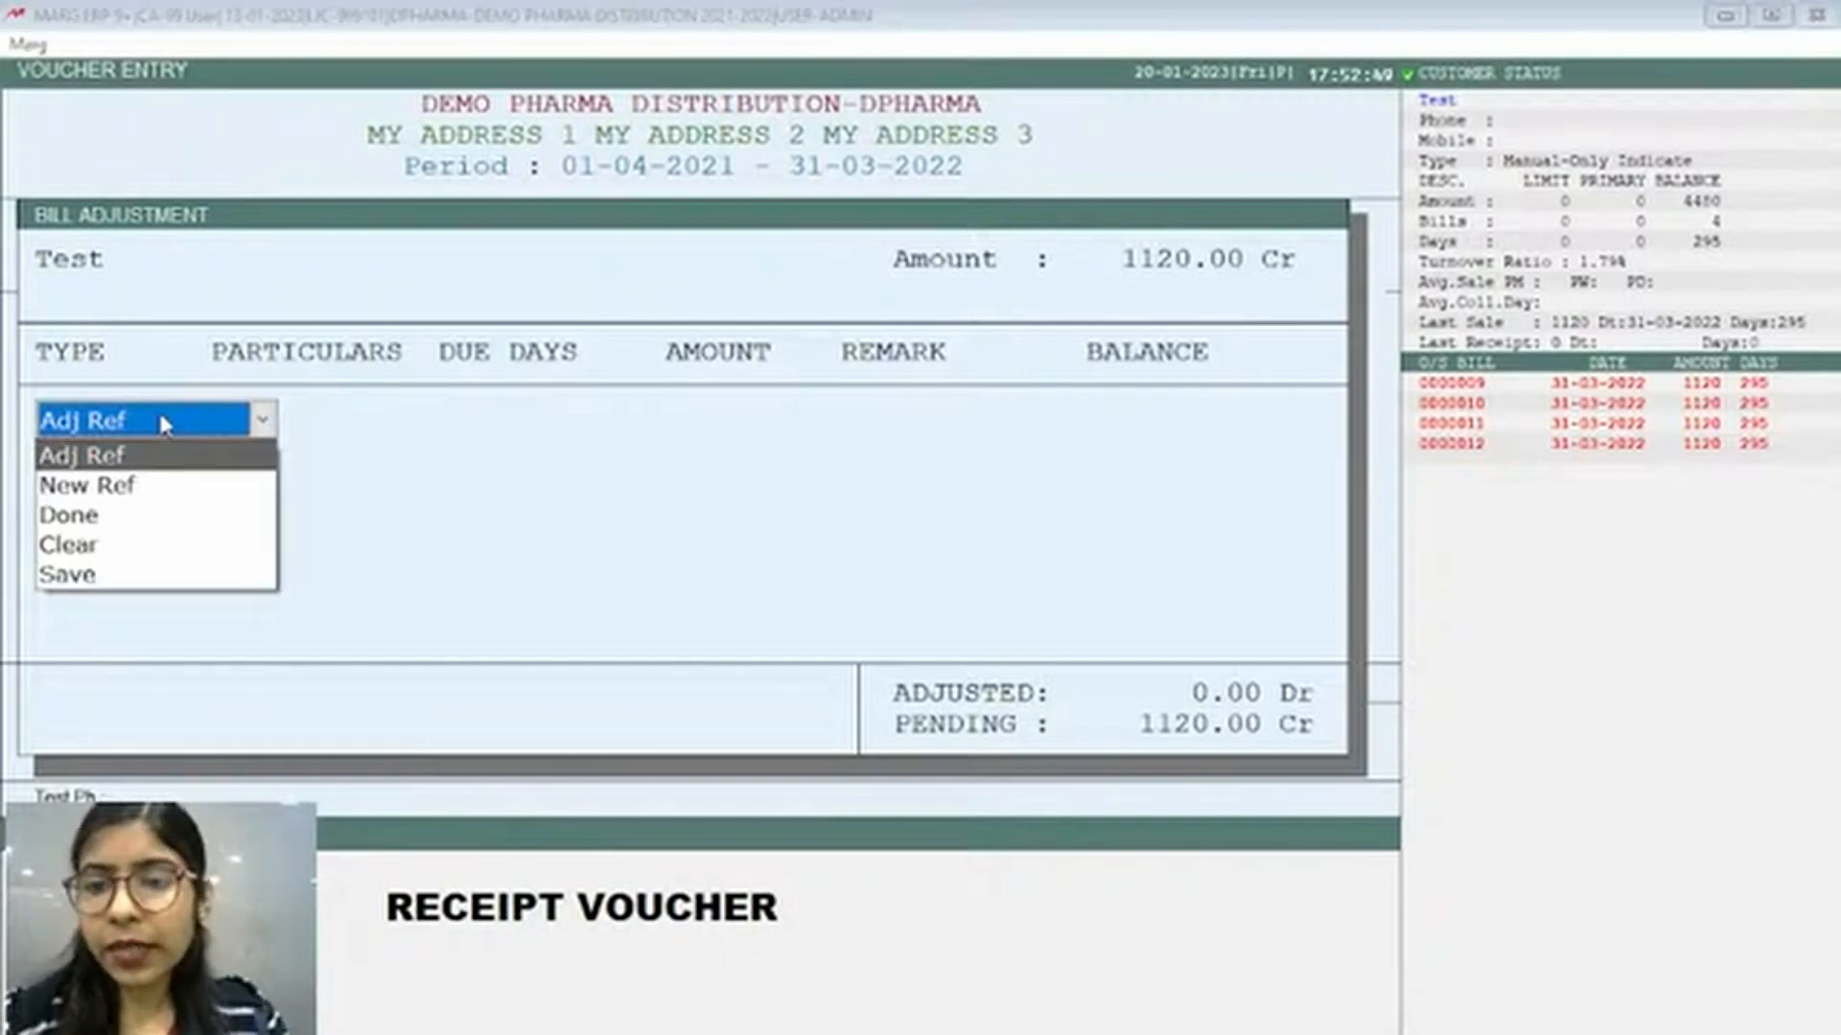
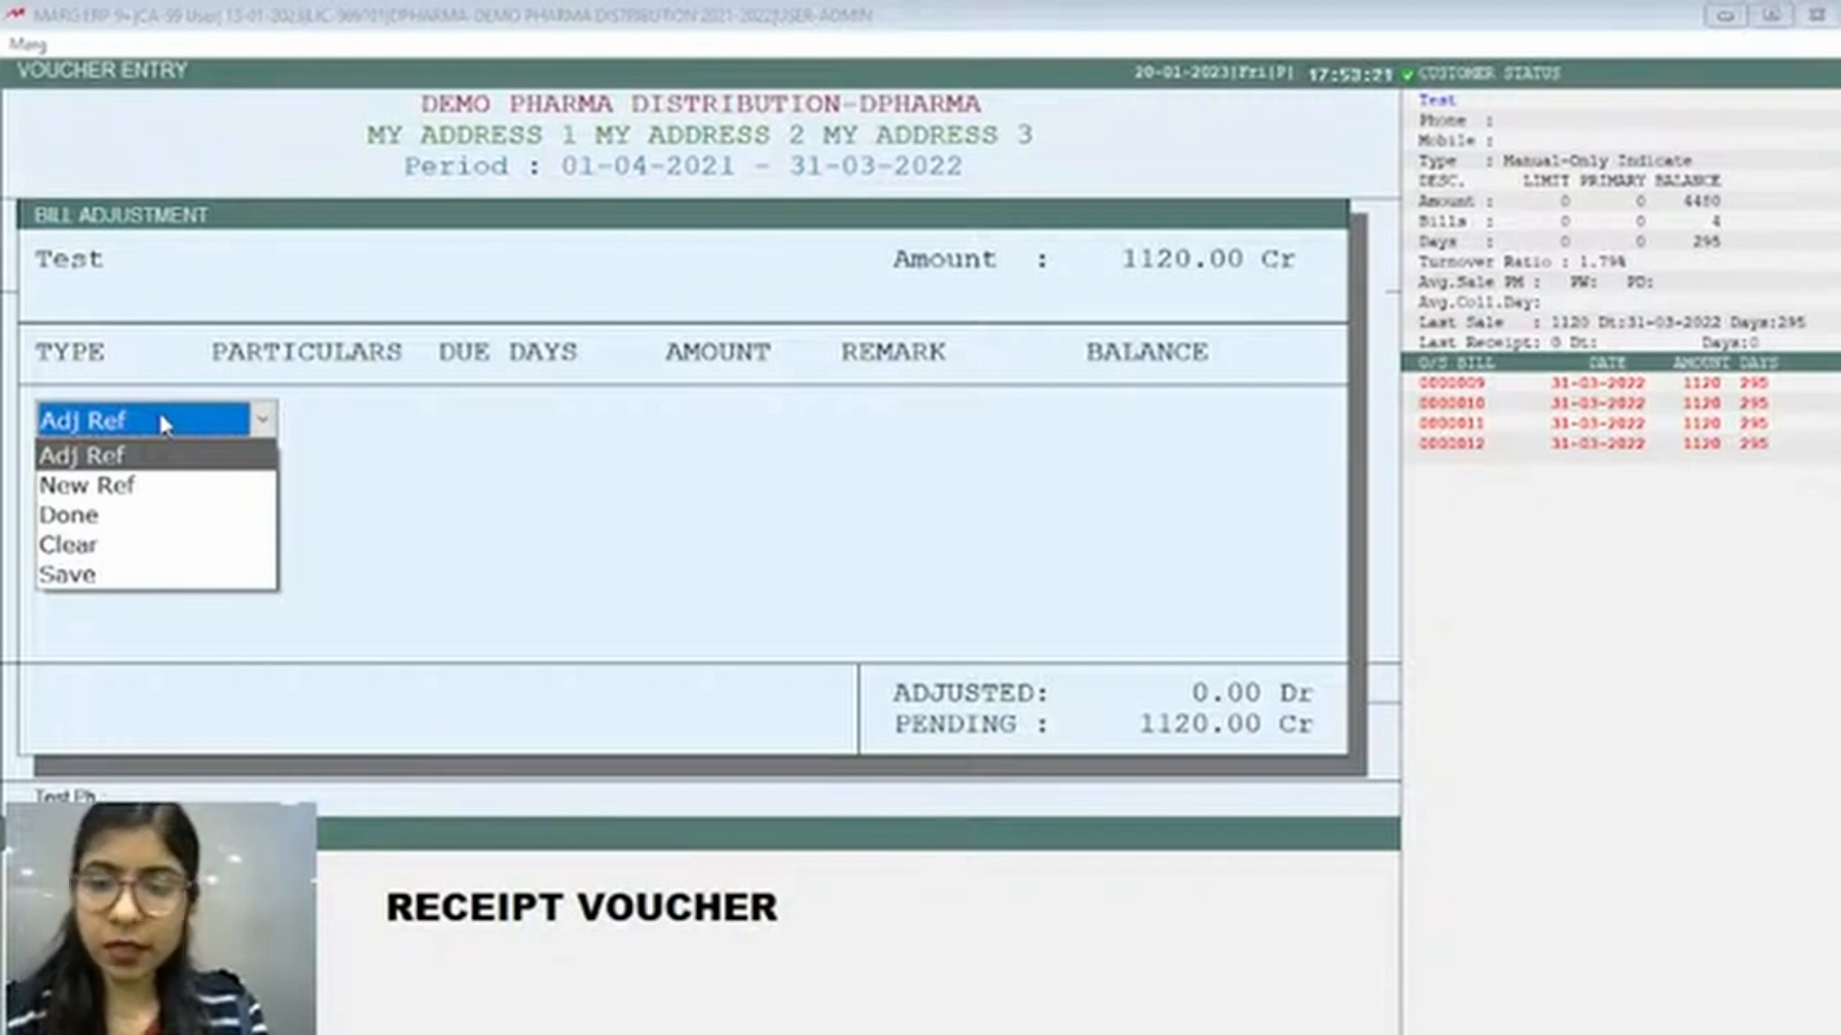
key(Return)
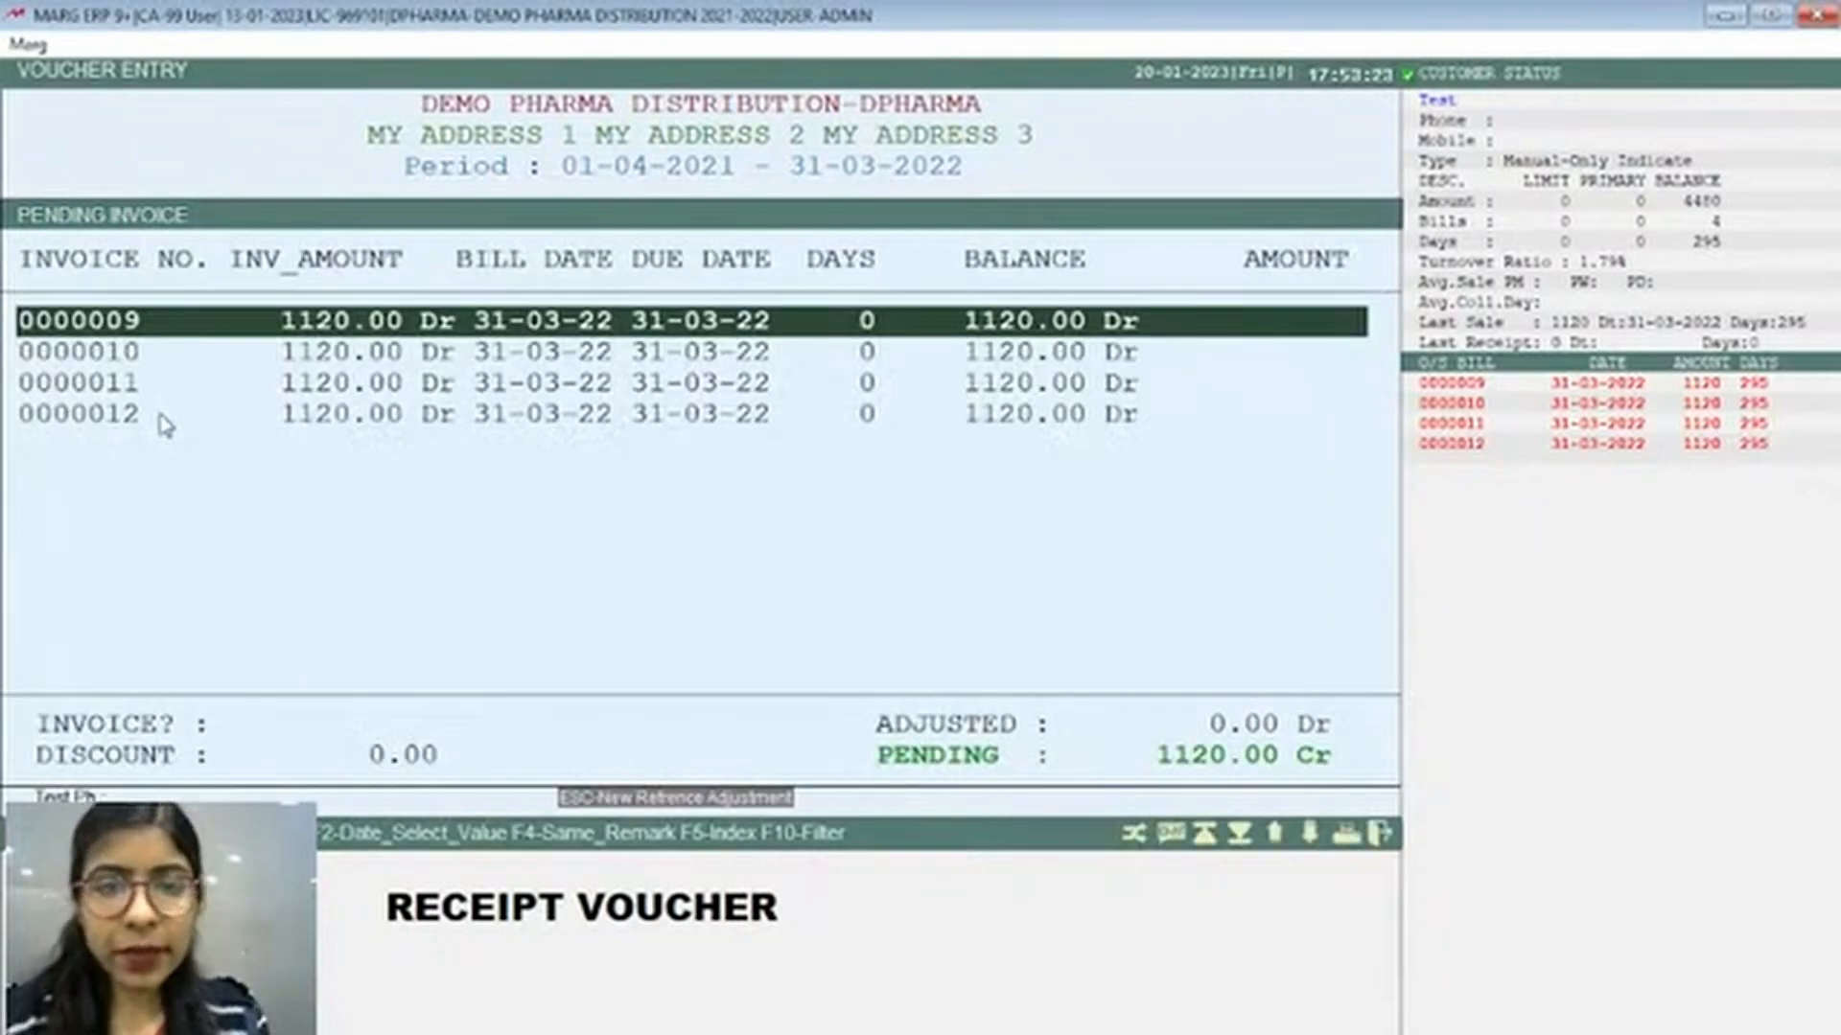
key(Down)
key(Up)
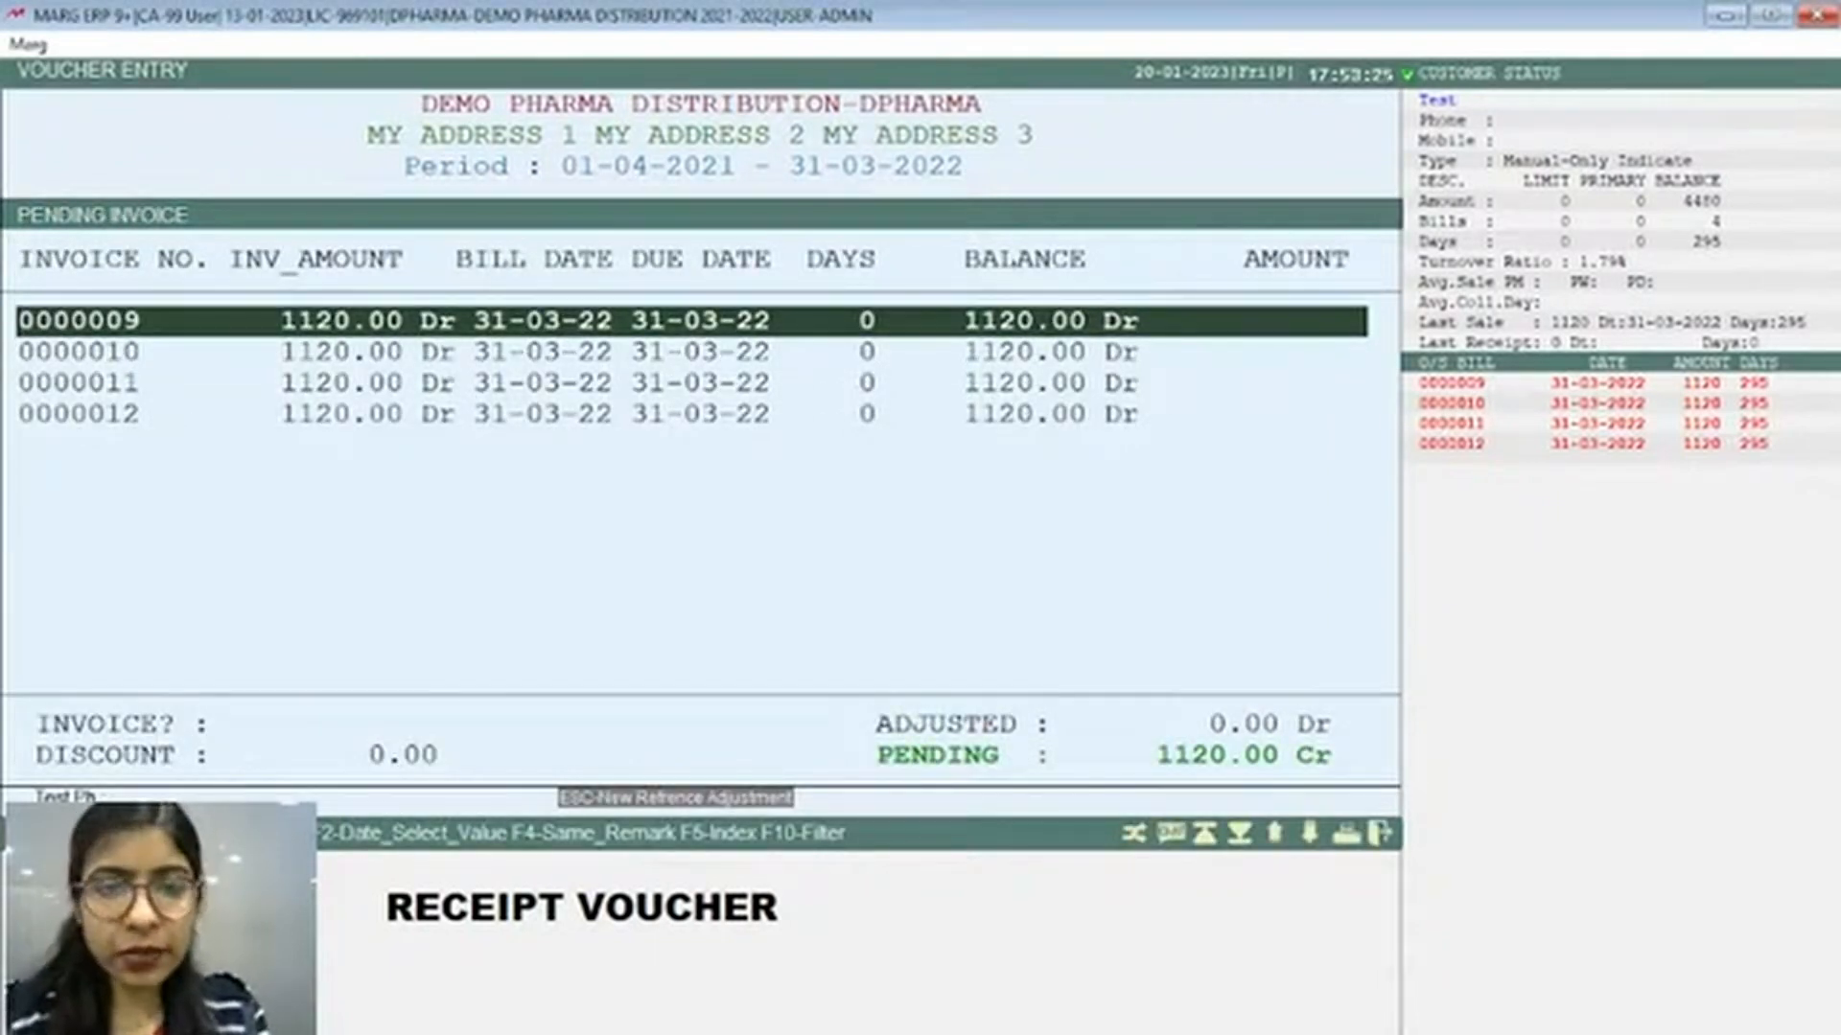
key(Return)
key(Return)
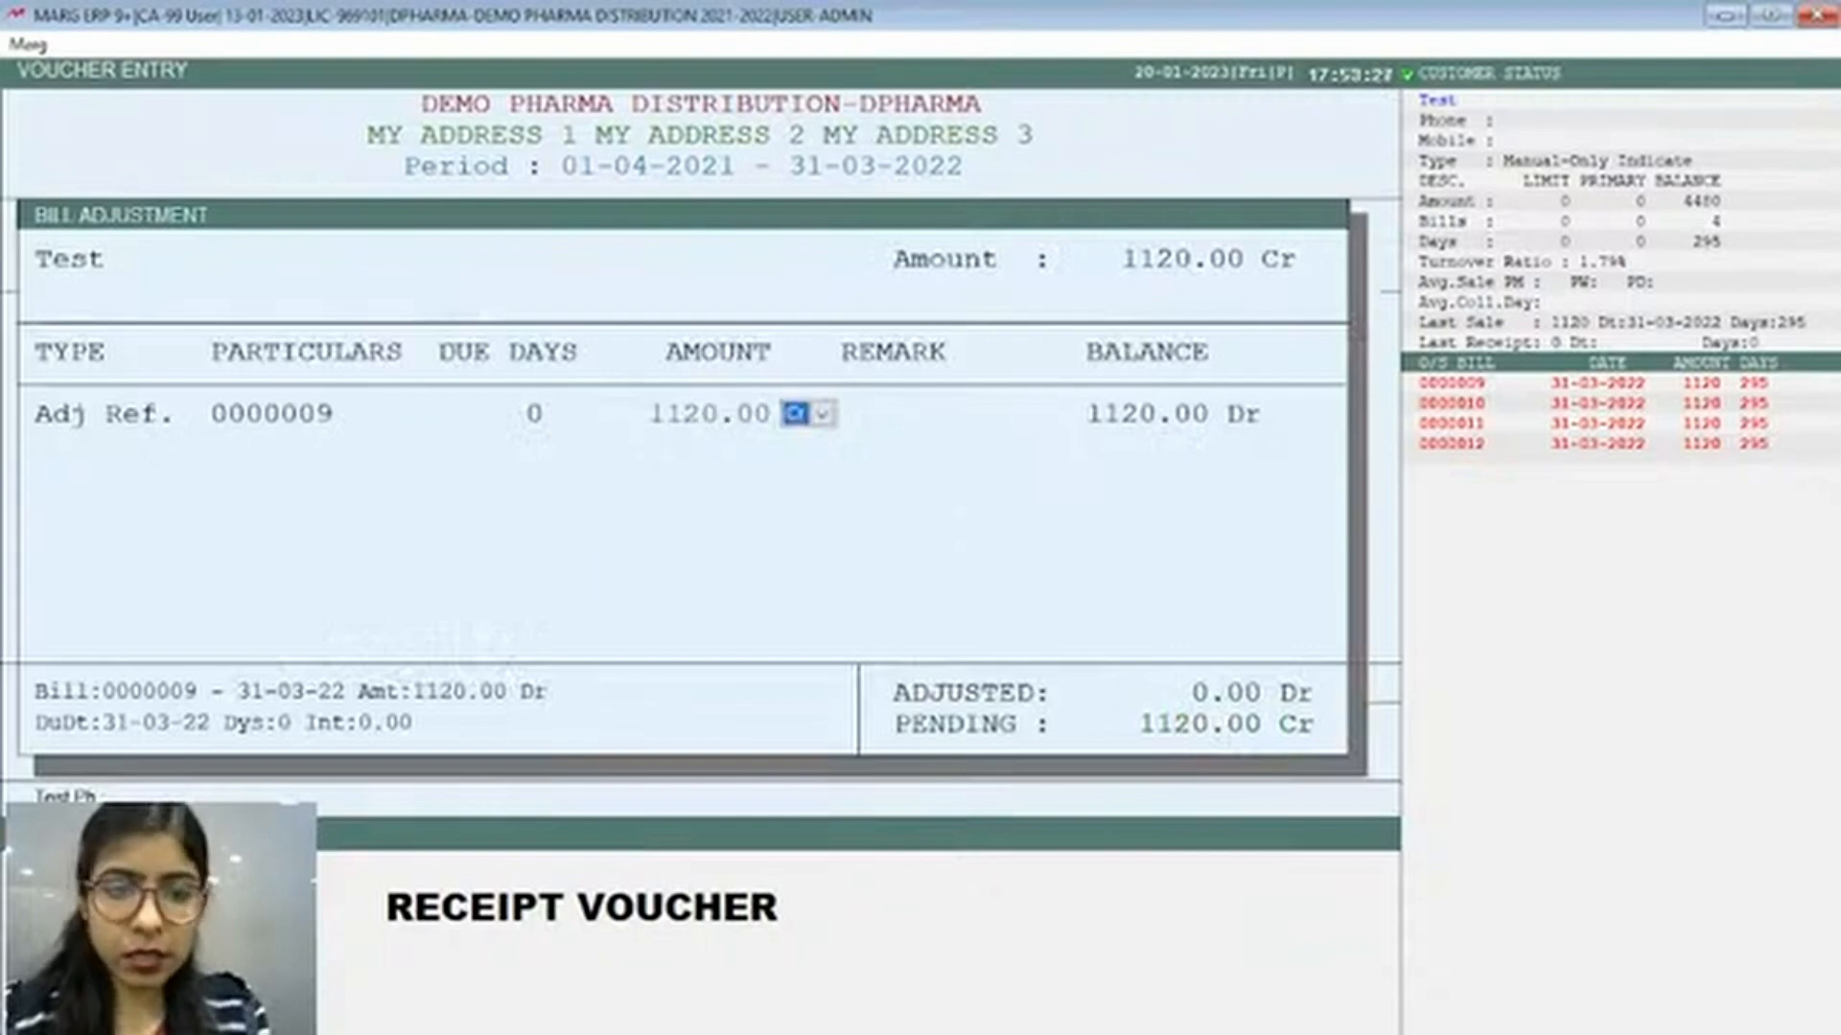
key(Return)
key(Return)
Debit CASH with 1120.00 and save the receipt voucher without a narration
key(Return)
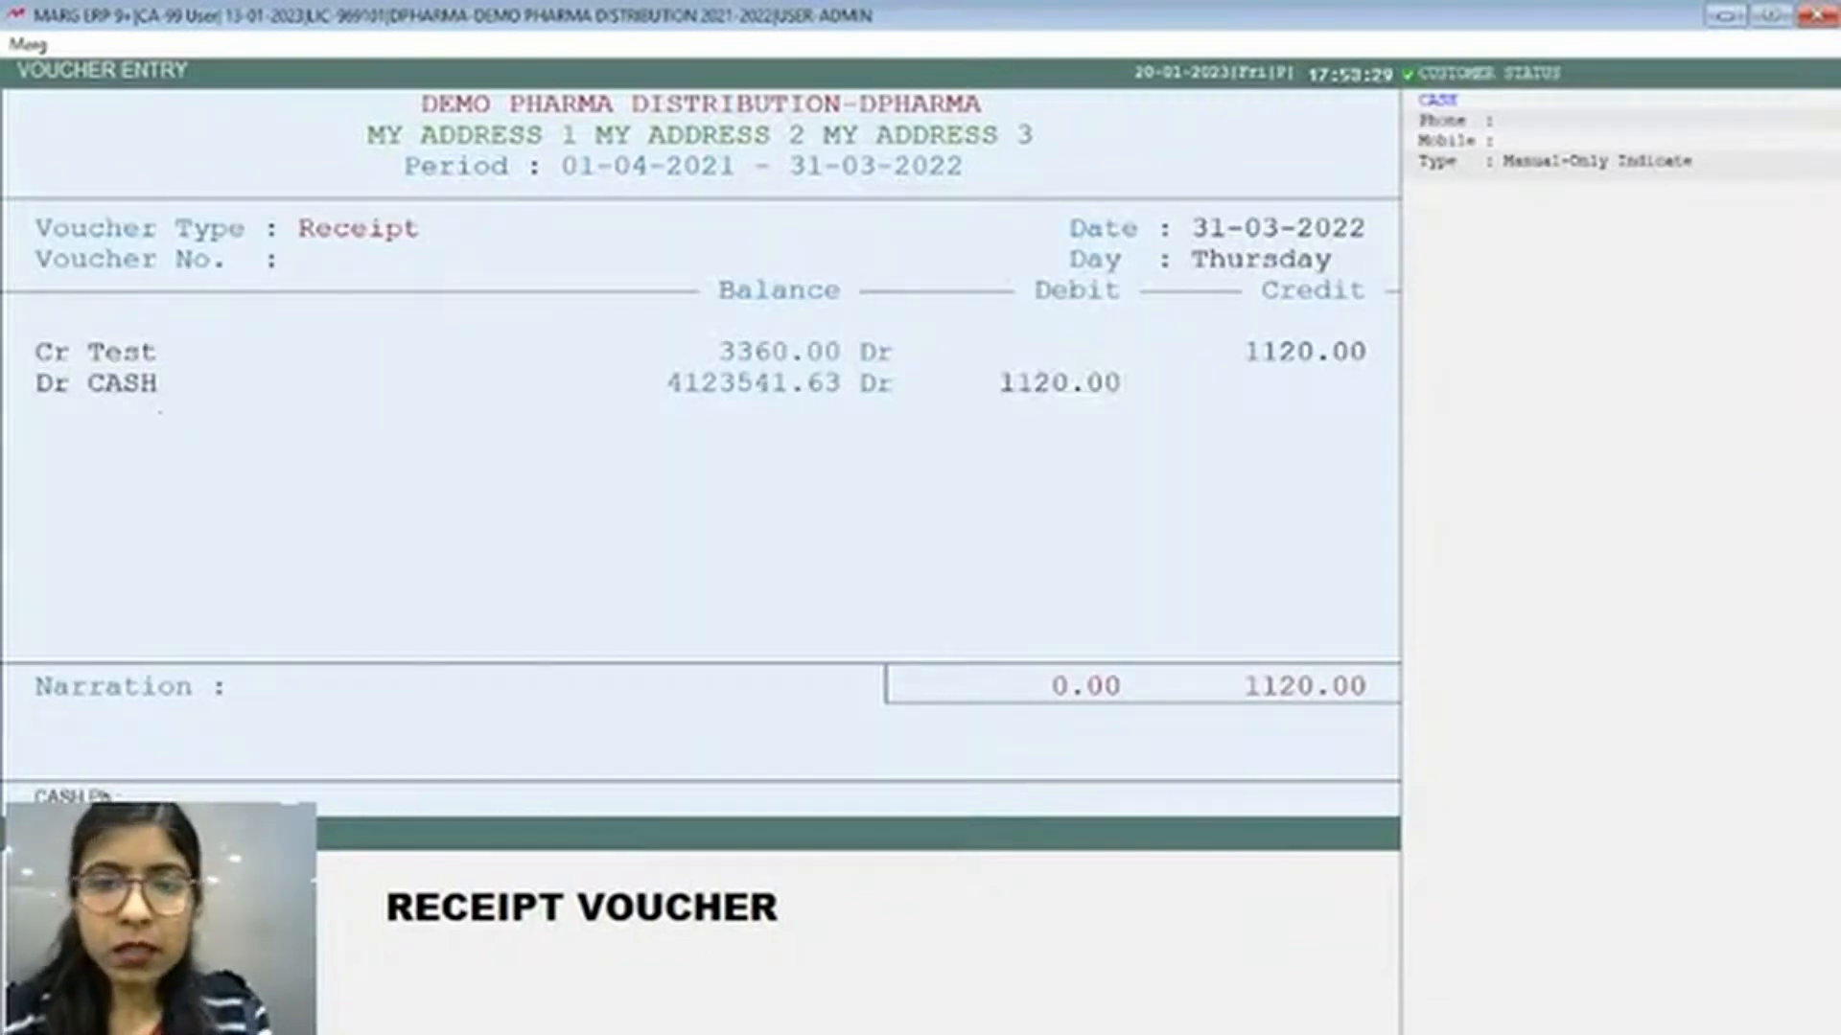
key(Return)
key(Return)
key(Return)
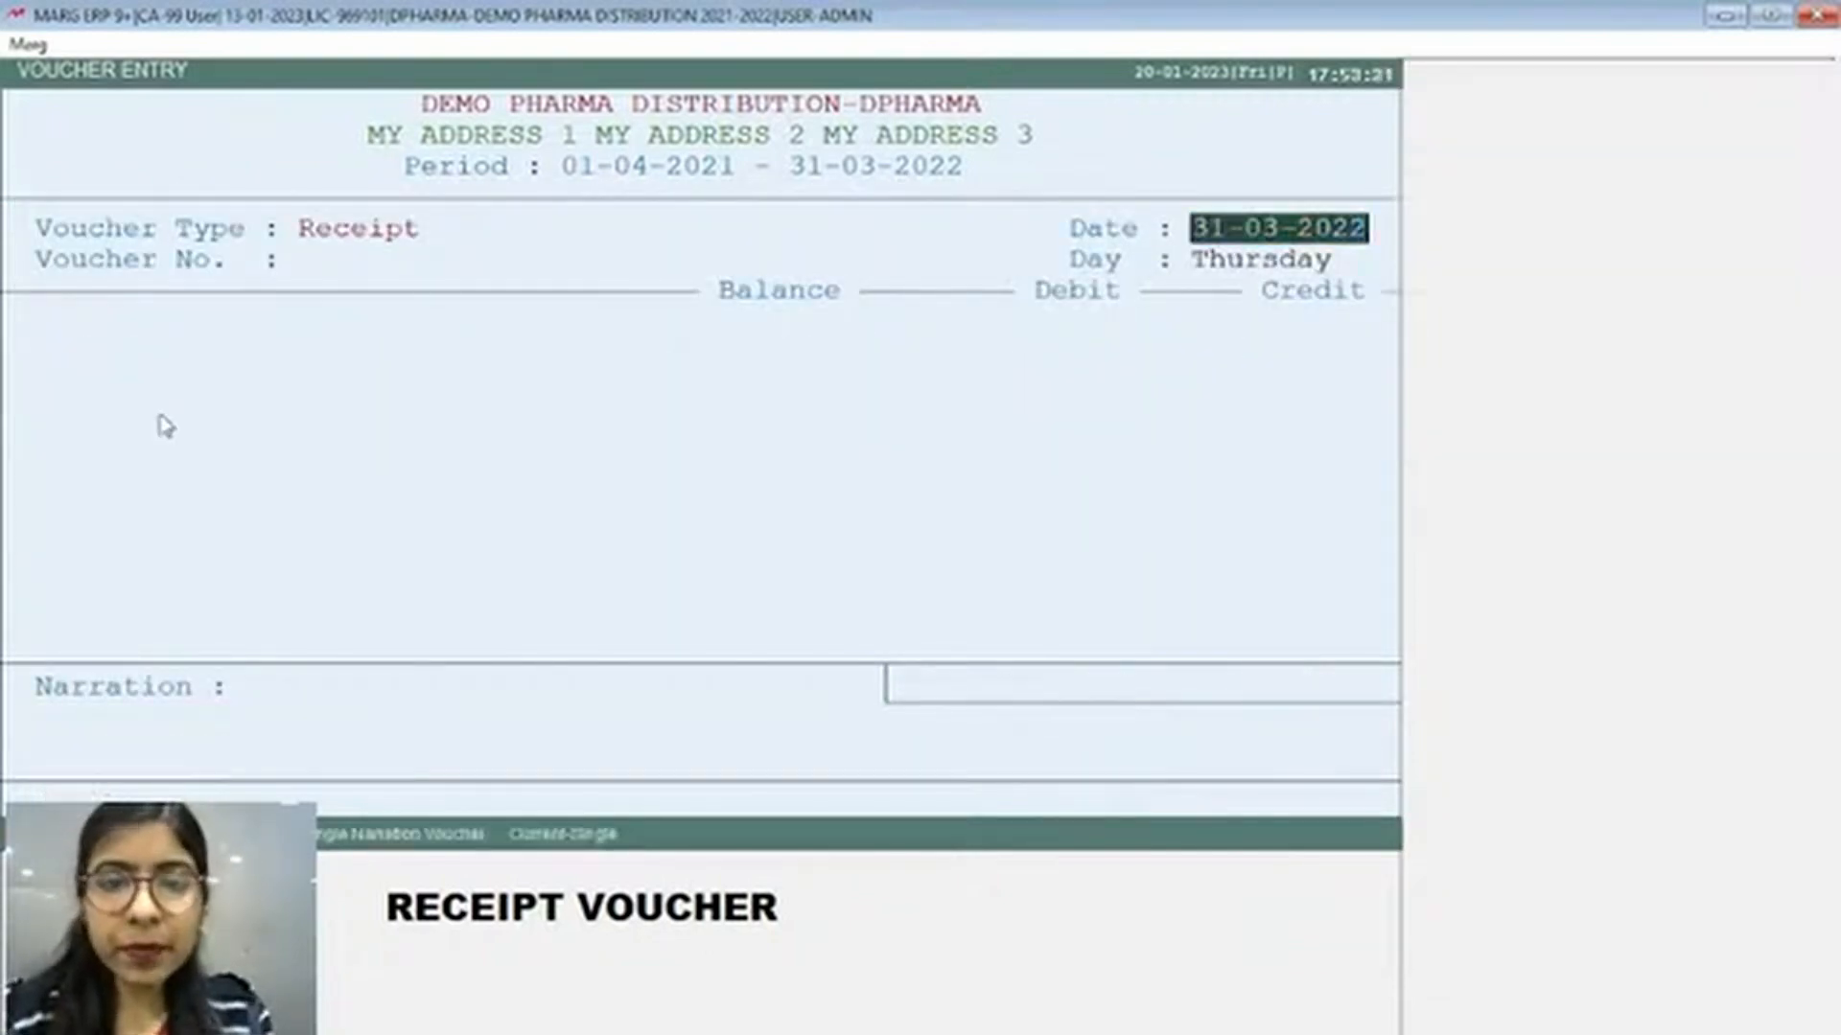
Leave voucher entry and open the Test party's ledger for 01-04-2021 to 31-03-2022
key(Escape)
key(ctrl+l)
text(tes)
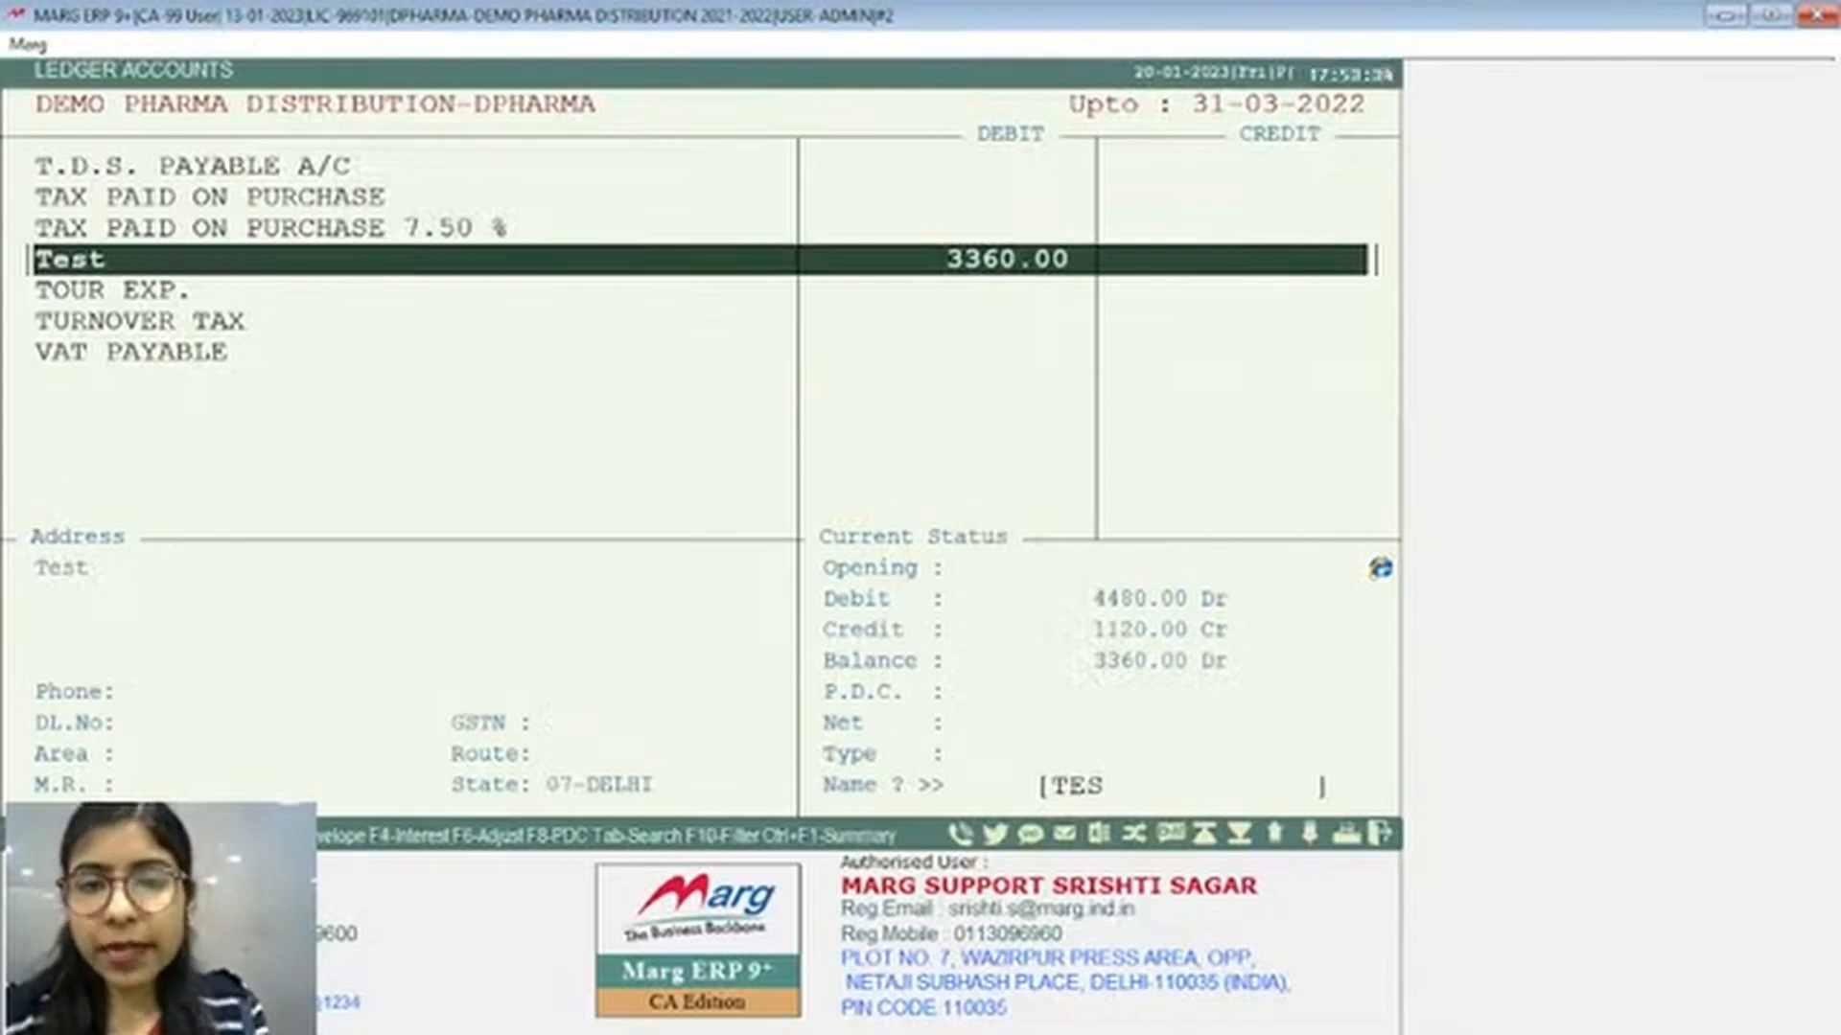
key(Return)
key(Return)
key(Return)
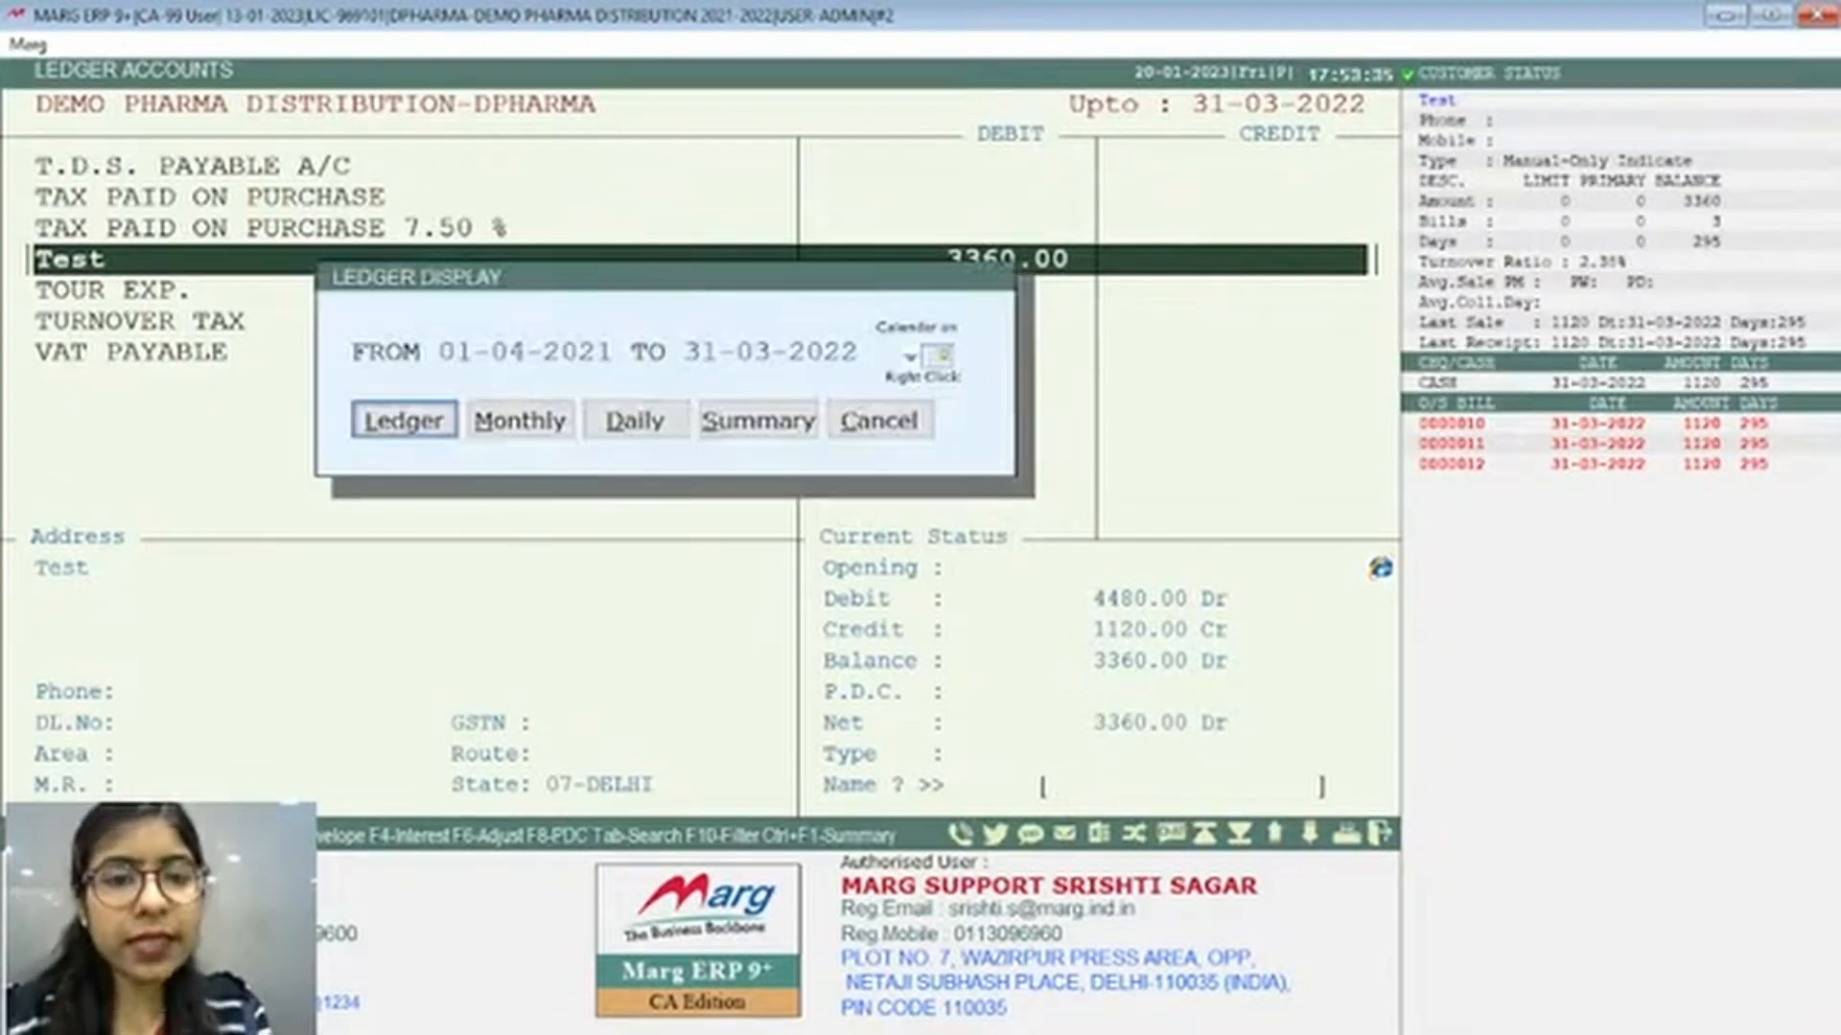
key(Return)
Check the receipt entry and the running balance in the Test ledger, and leave the ledger accounts
click(230, 264)
key(Down)
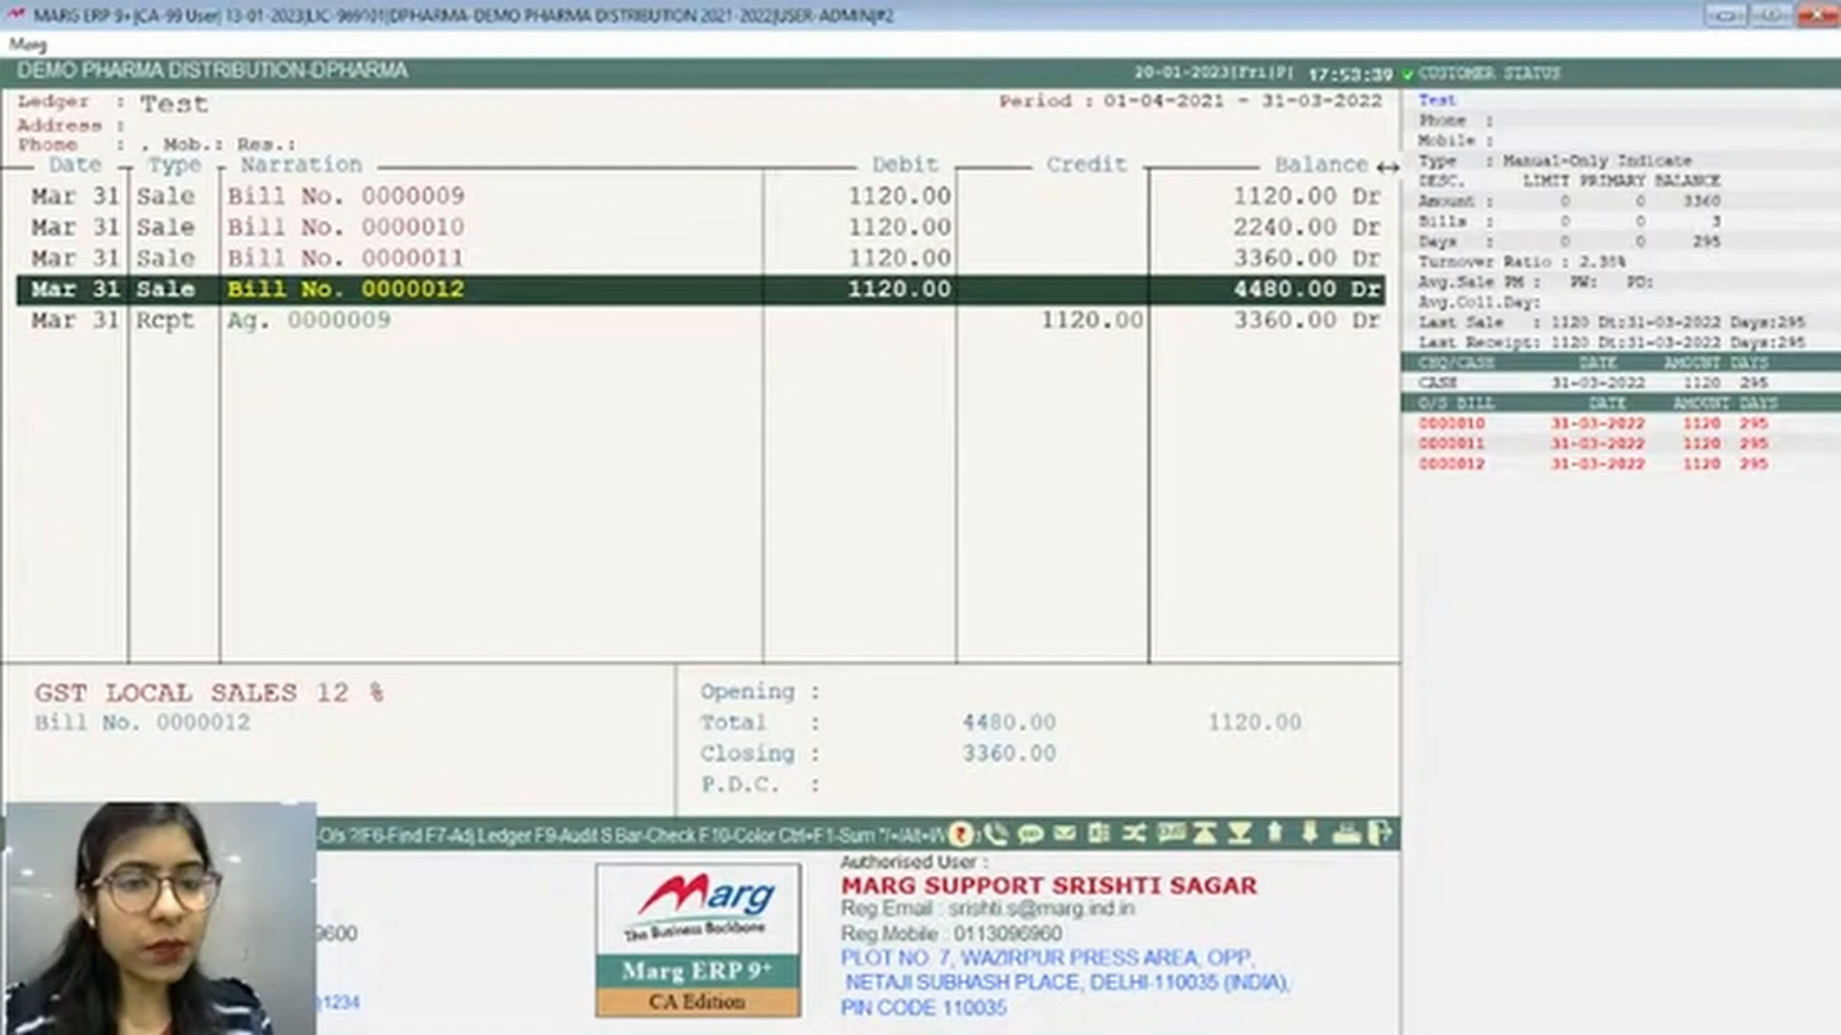
key(Down)
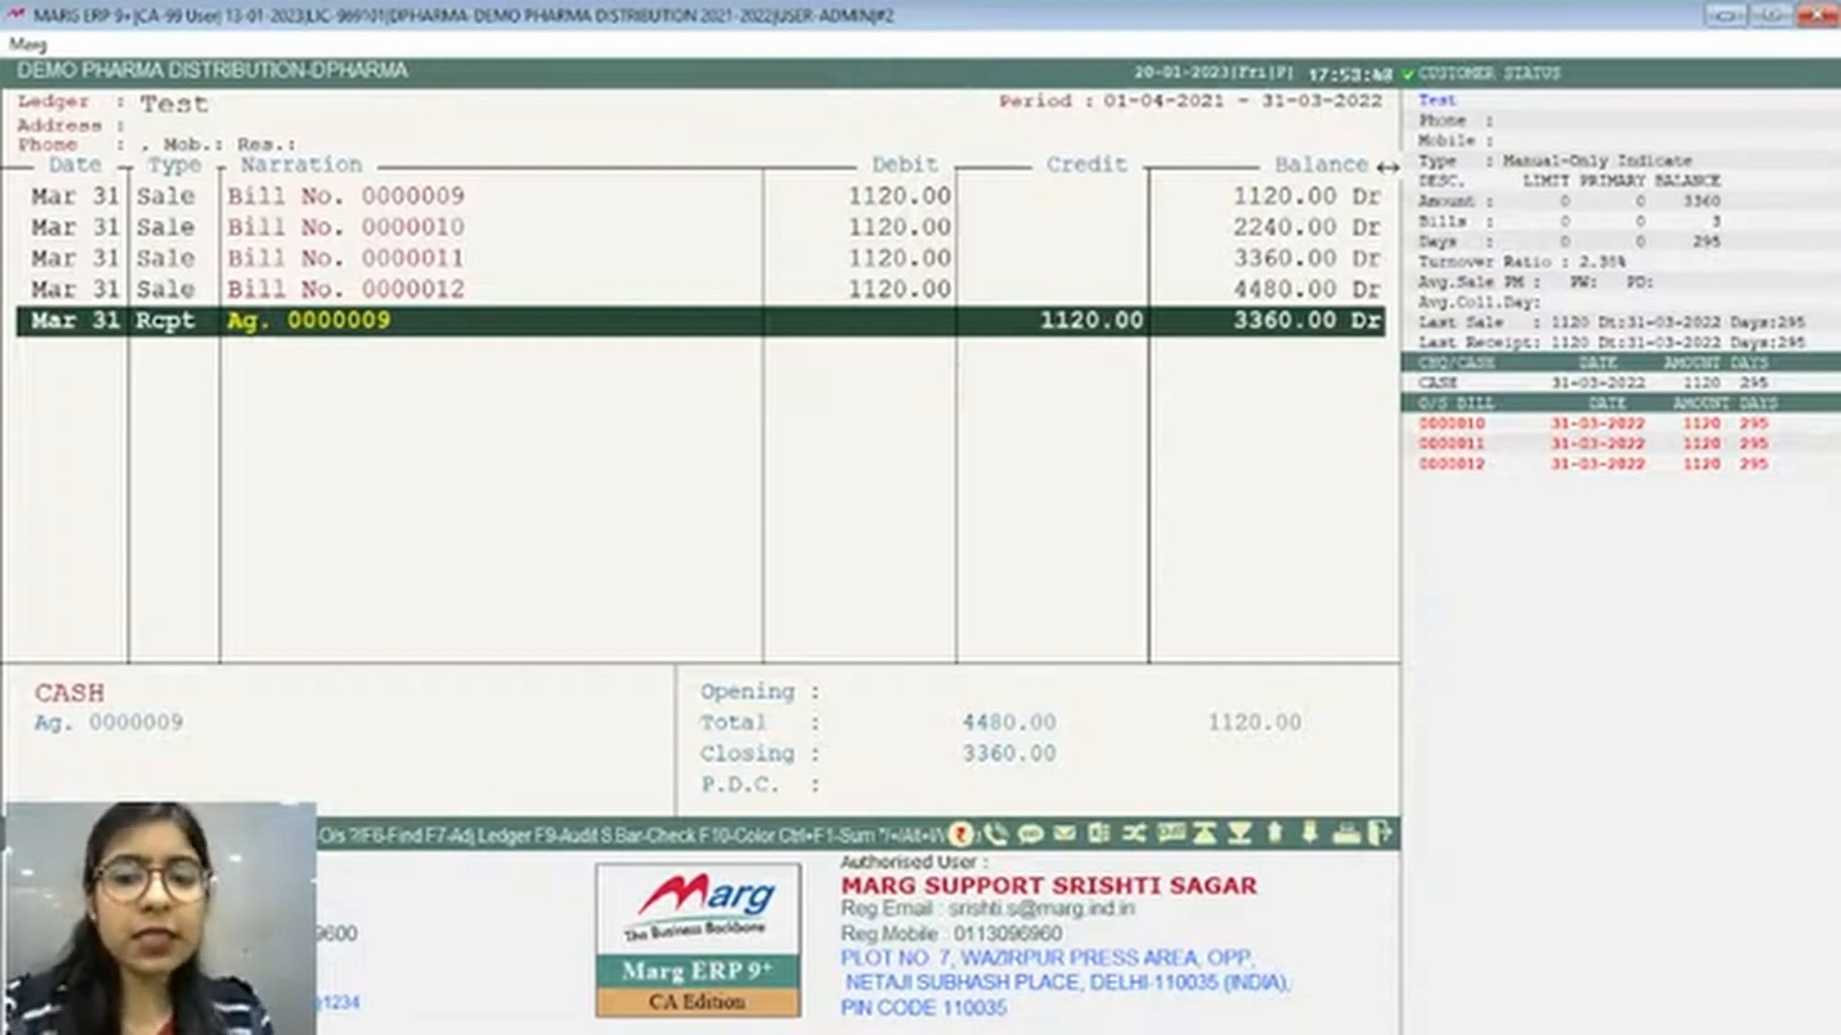
key(Escape)
Open the Party Wise outstandings report as on 31-03-2022 with its default options
key(alt+o)
key(Down)
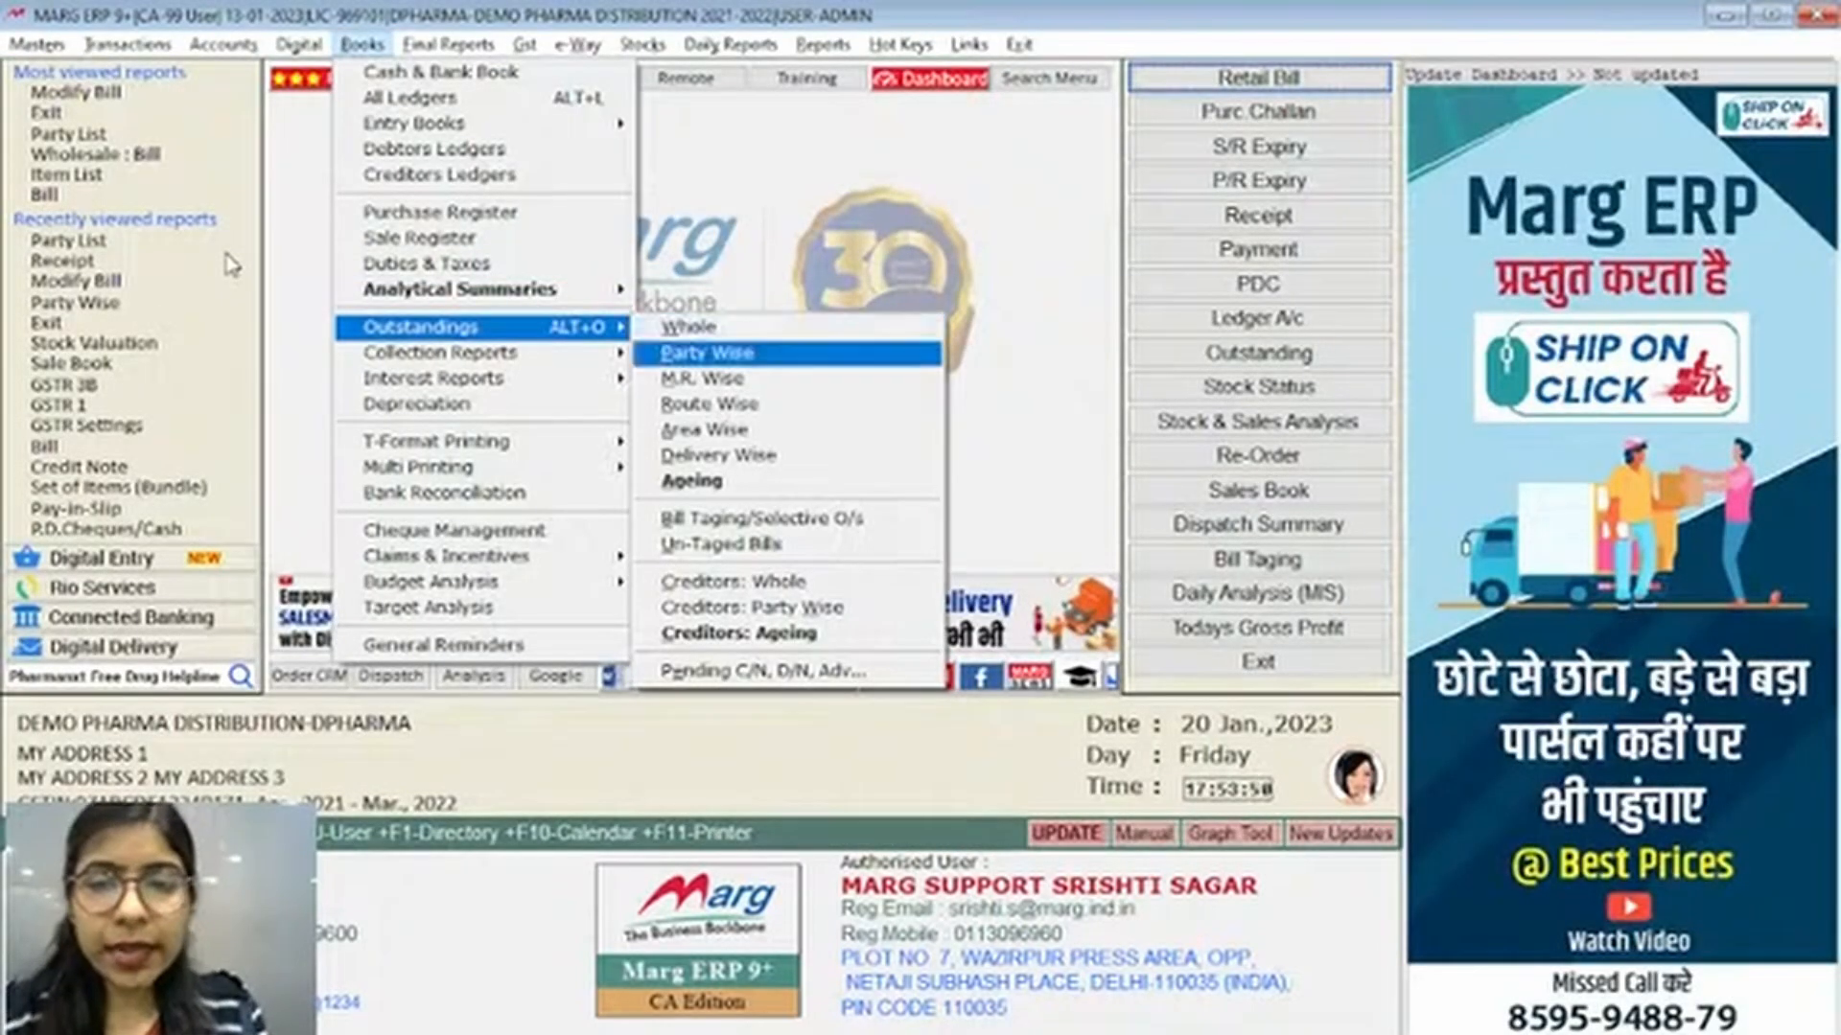
key(Return)
key(Return)
key(Return)
key(Return)
key(Return)
key(Return)
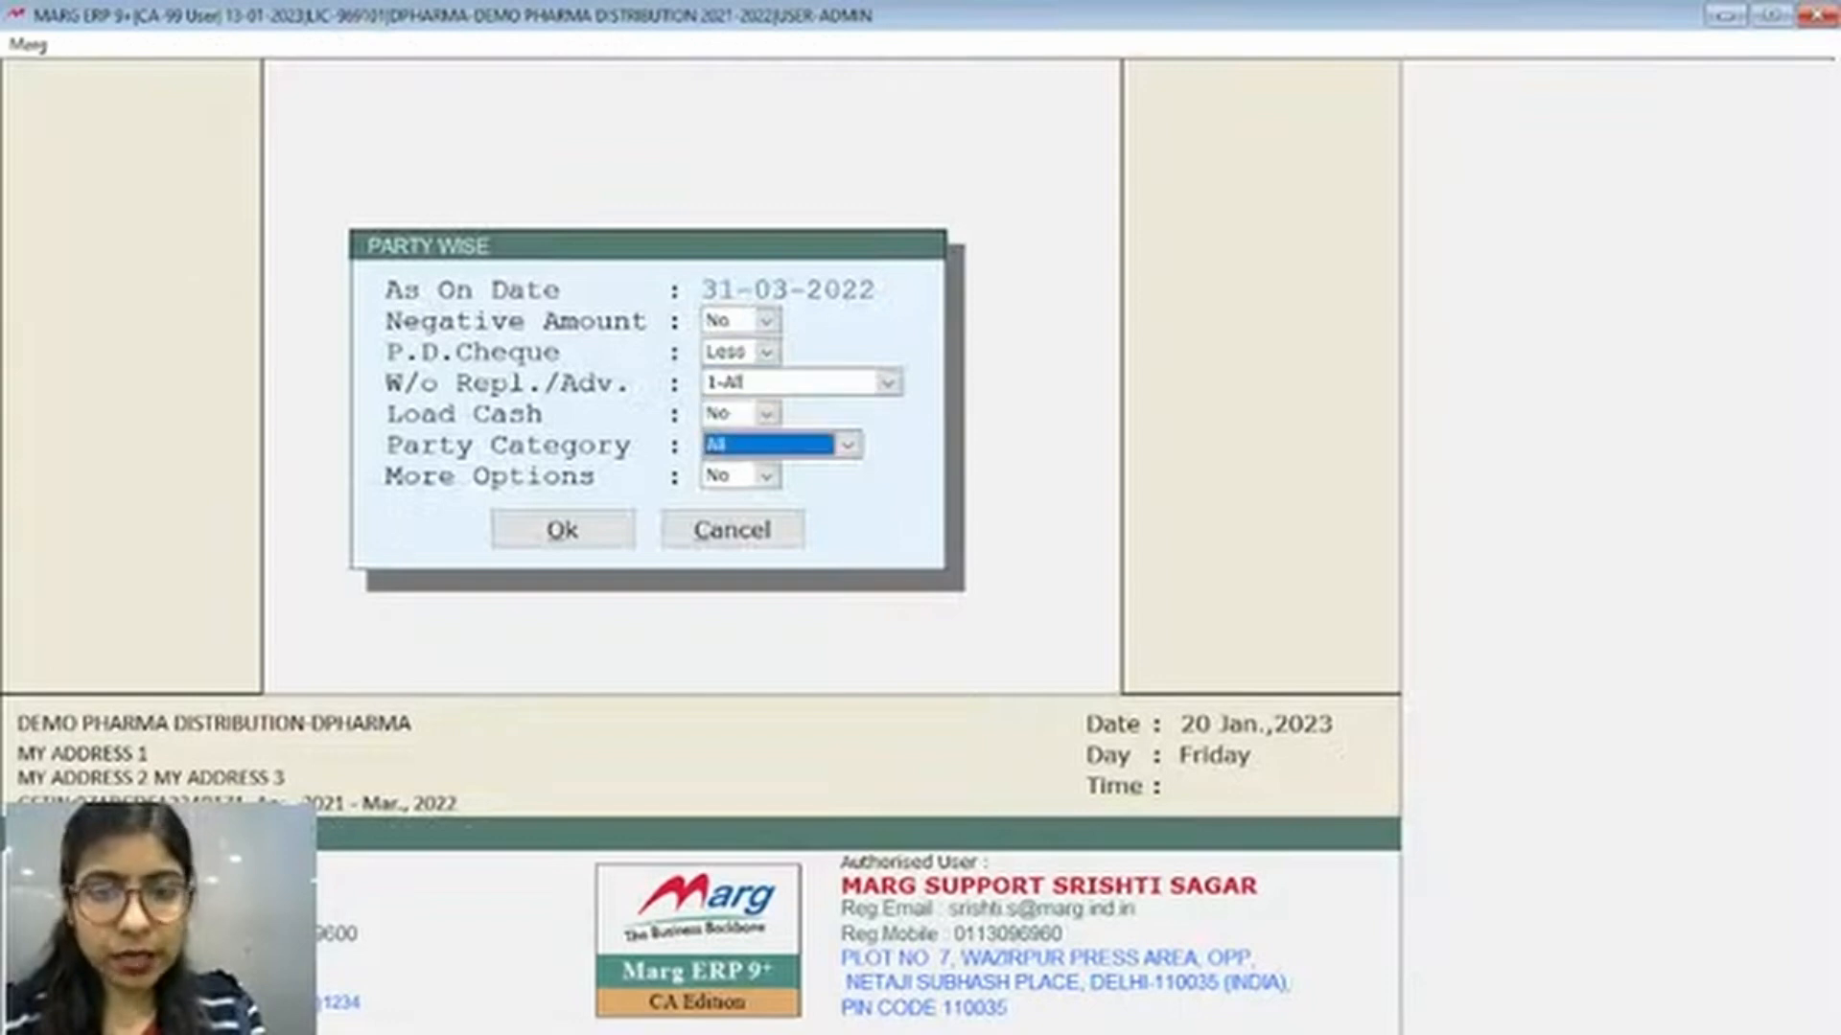
Display the party-wise outstanding report as on 31-03-2022 for the Test party and check its pending bills
key(Up)
key(Down)
key(Down)
key(Return)
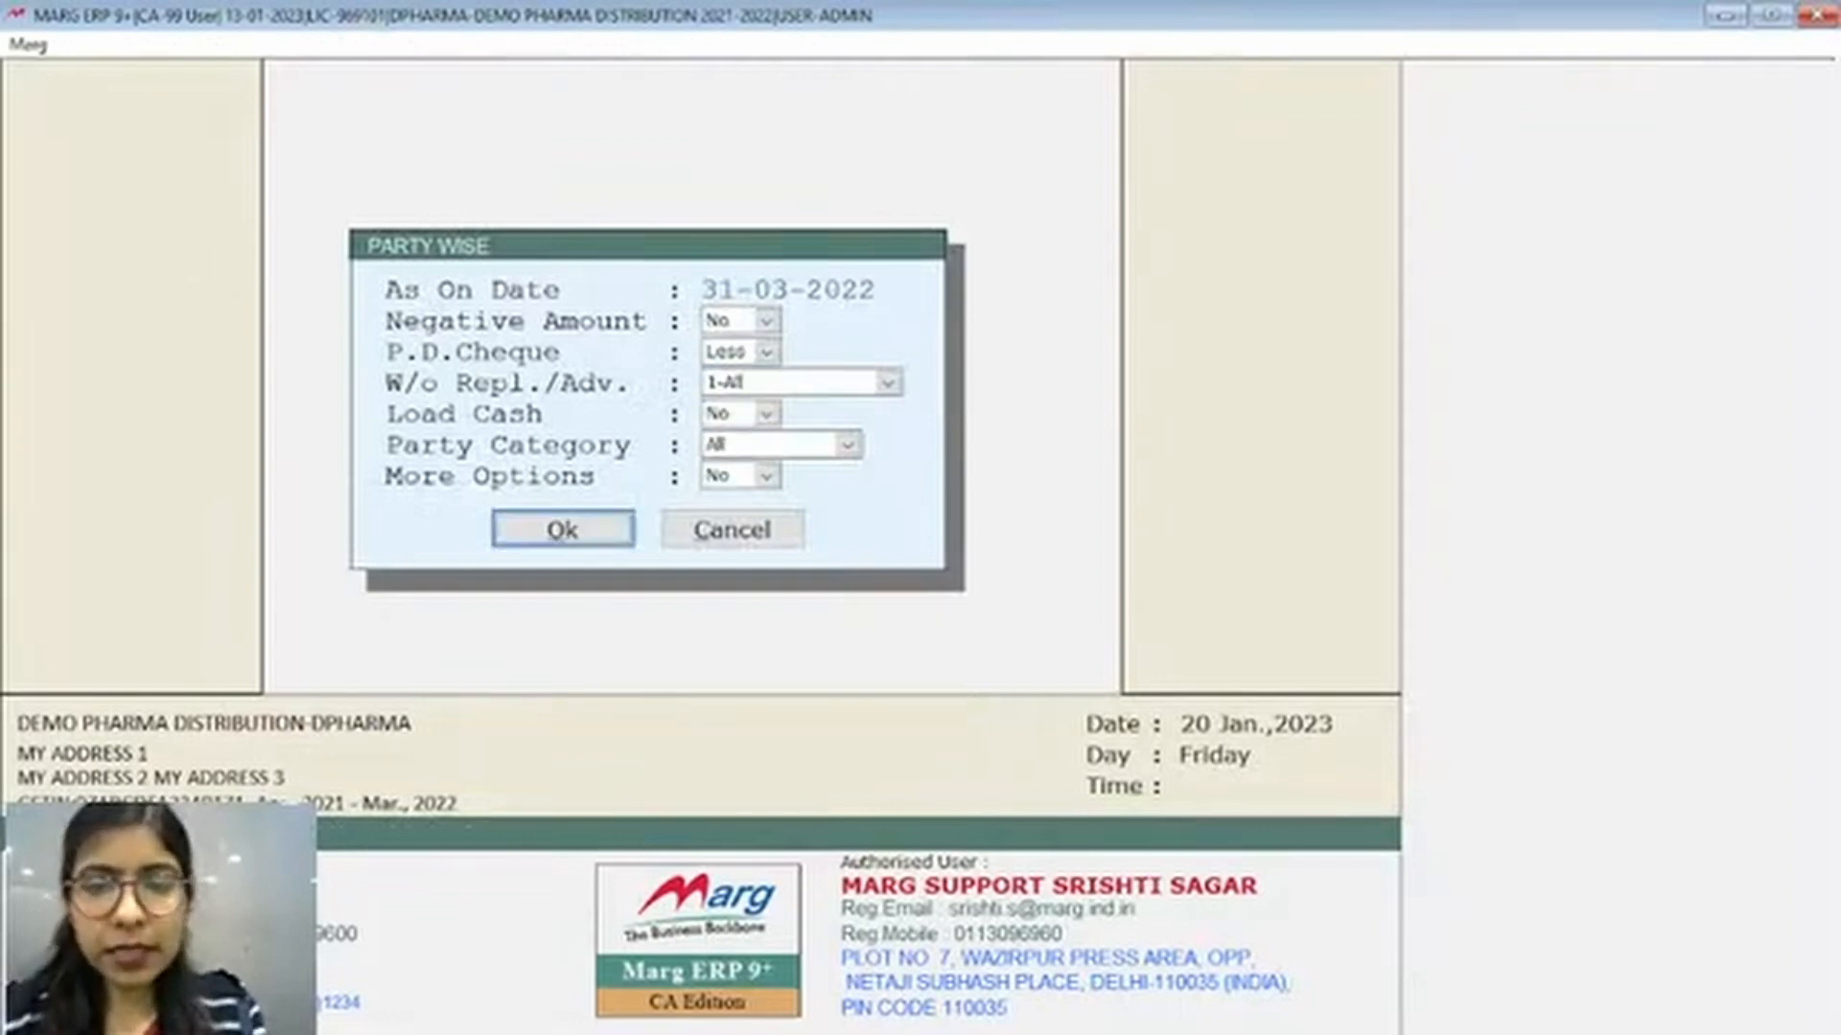
key(Return)
key(Return)
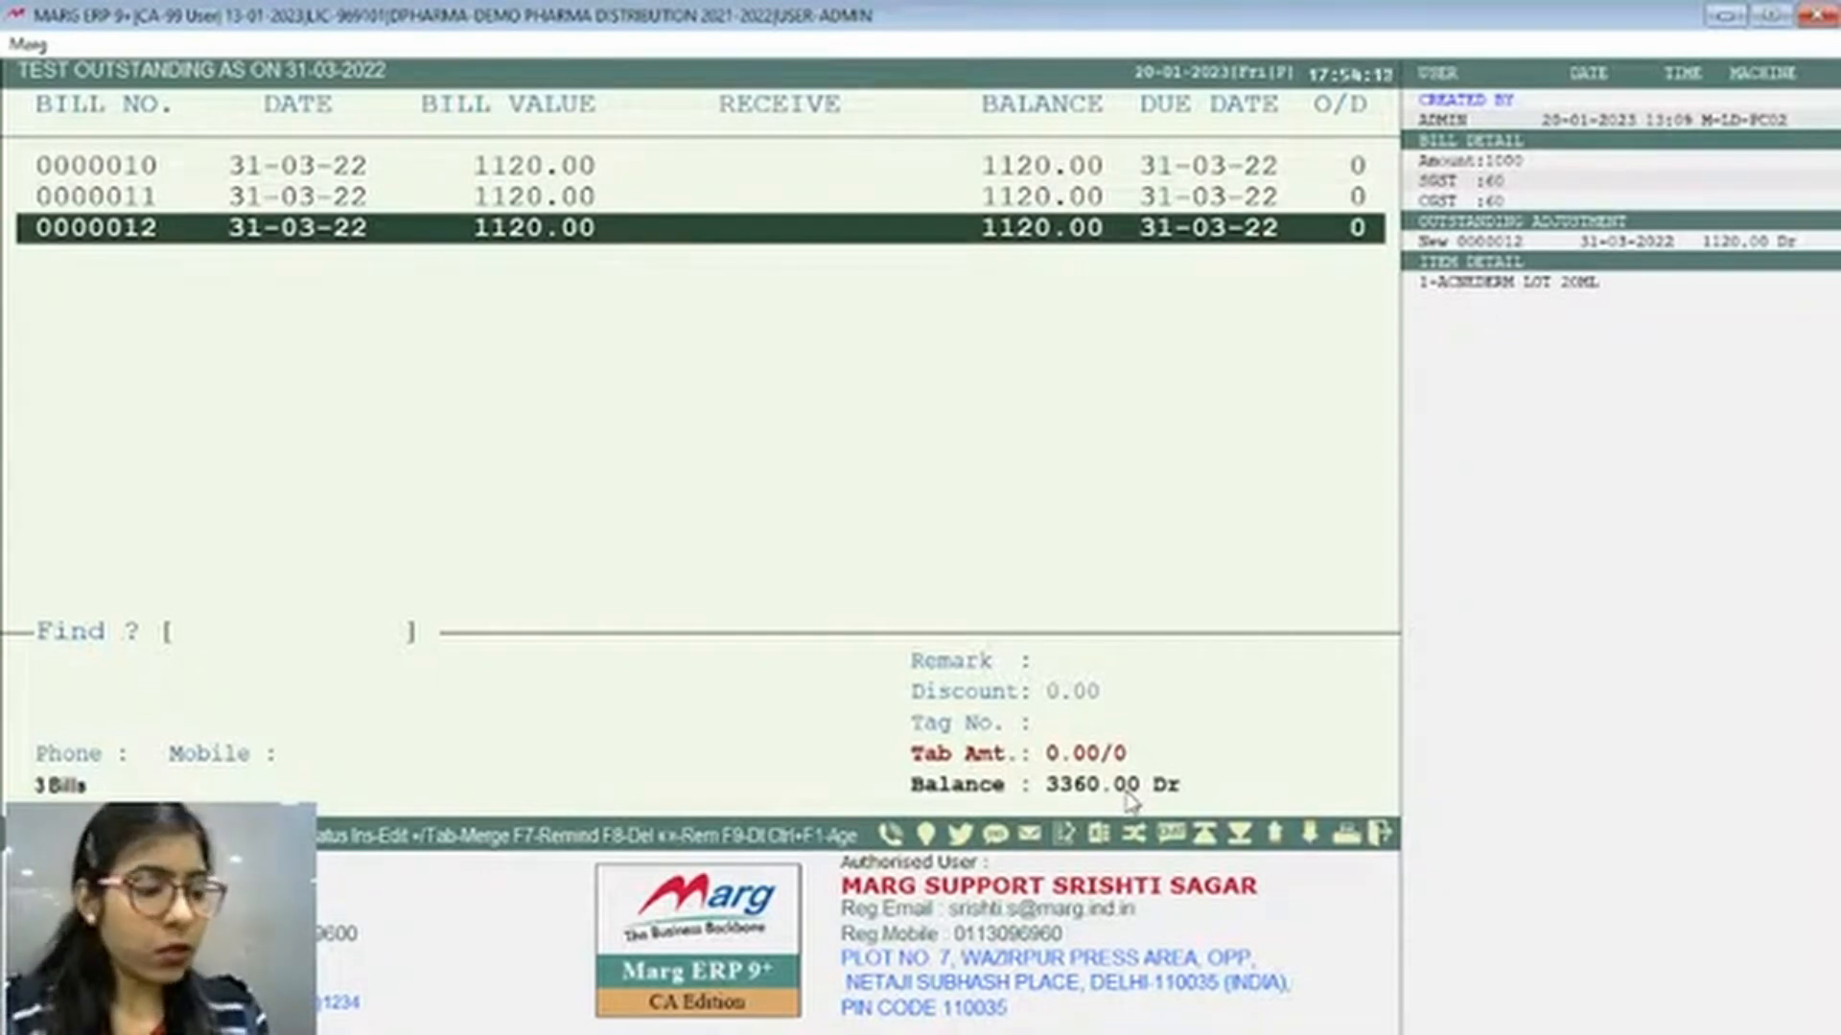
key(Escape)
key(Escape)
Start a receipt voucher dated 31-03-2022 crediting the Test ledger with 1120
key(alt+a)
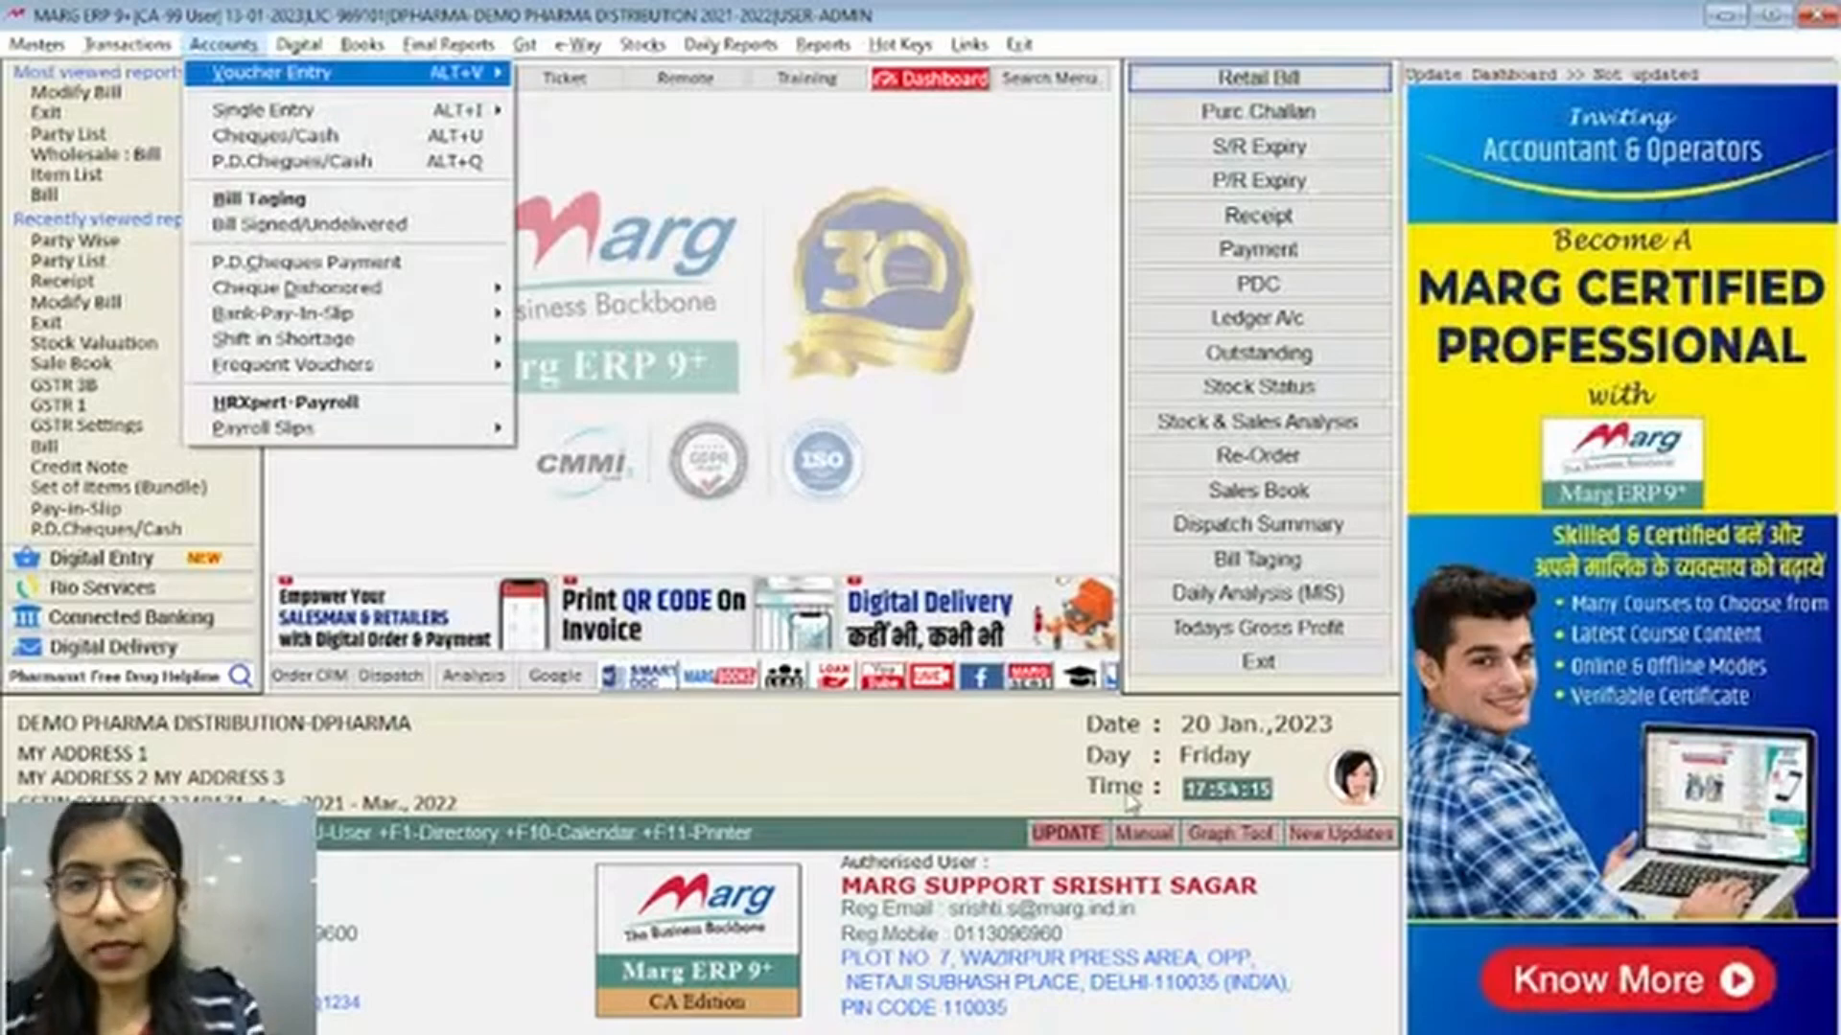
key(Return)
key(Return)
key(Return)
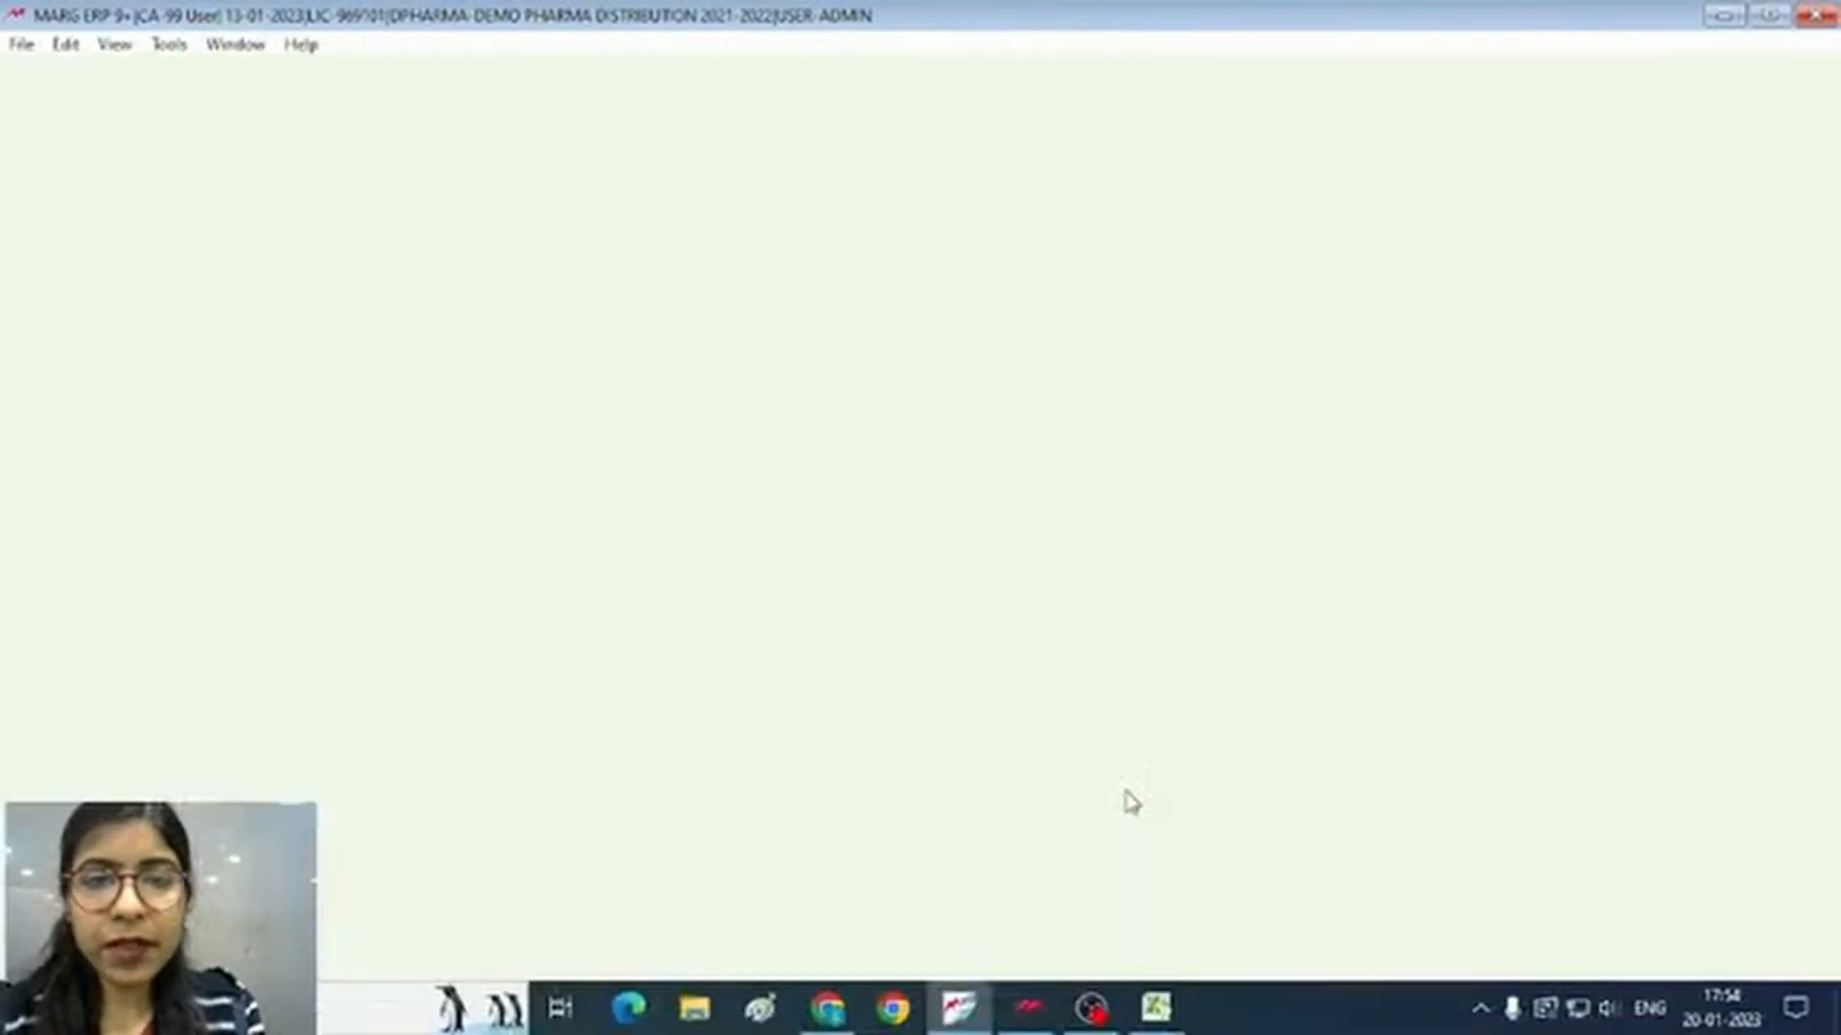
key(Return)
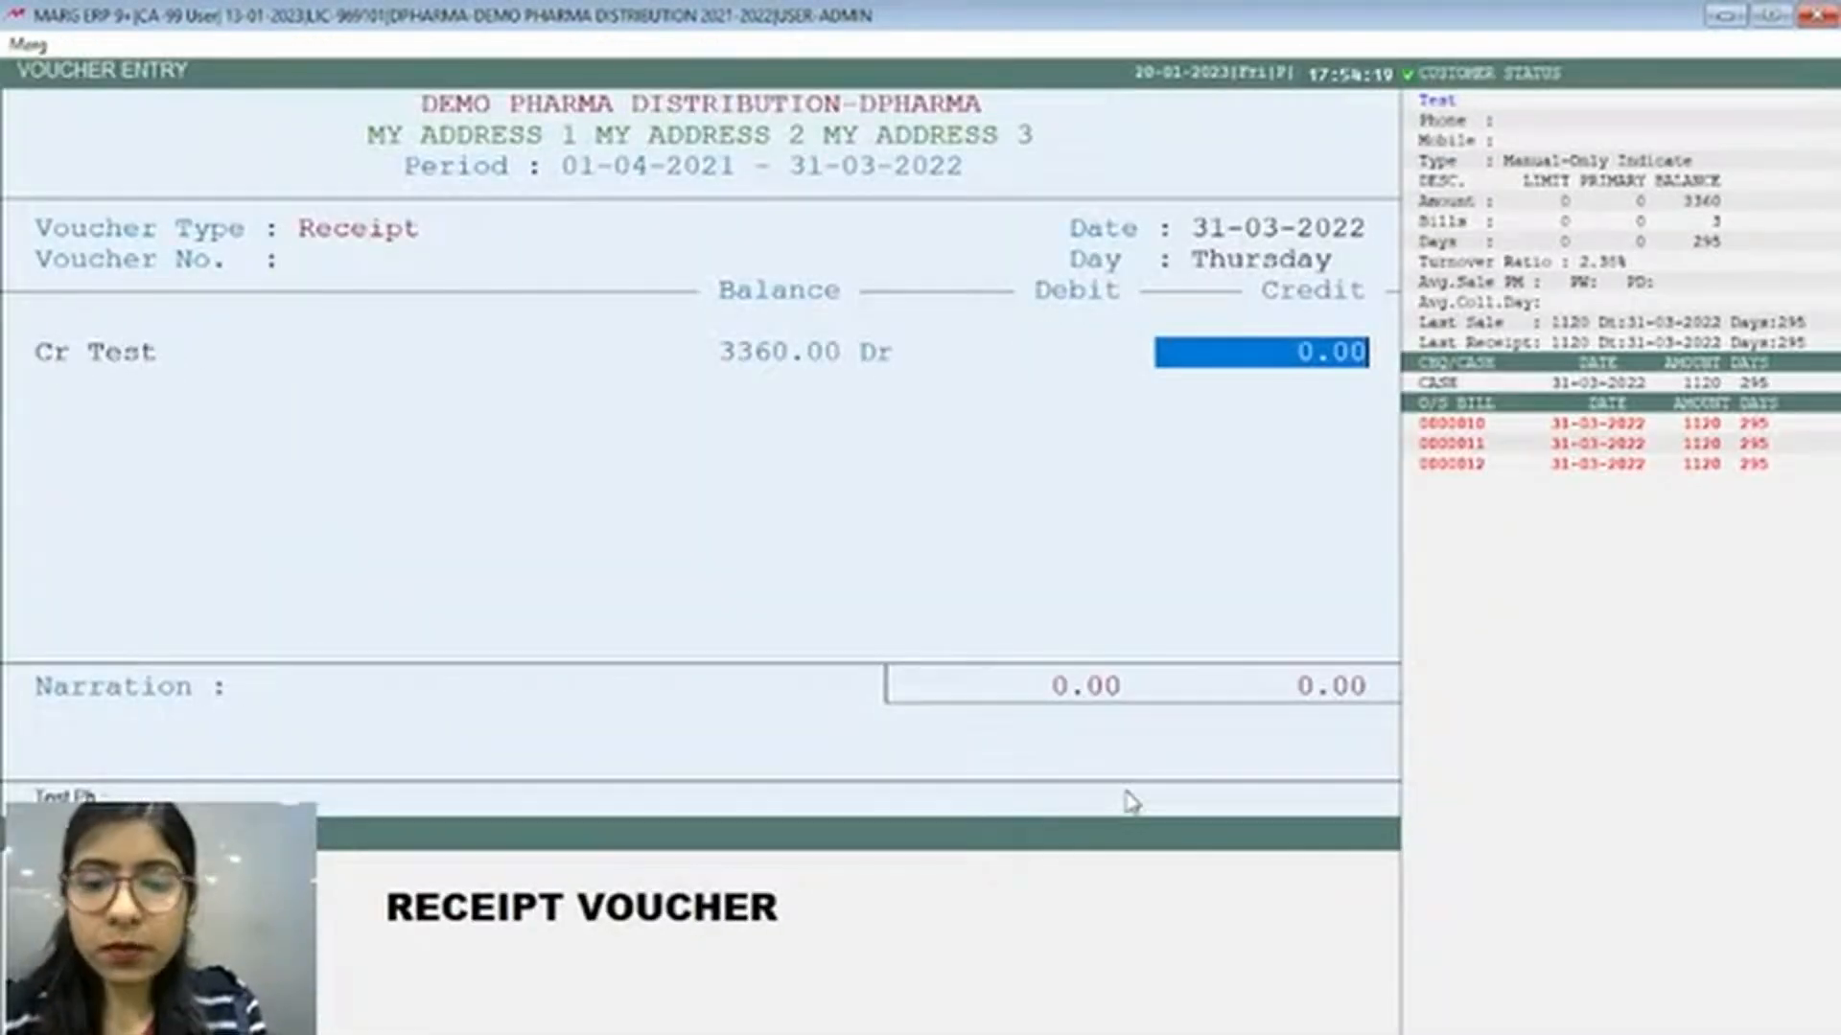
text(1120)
key(Return)
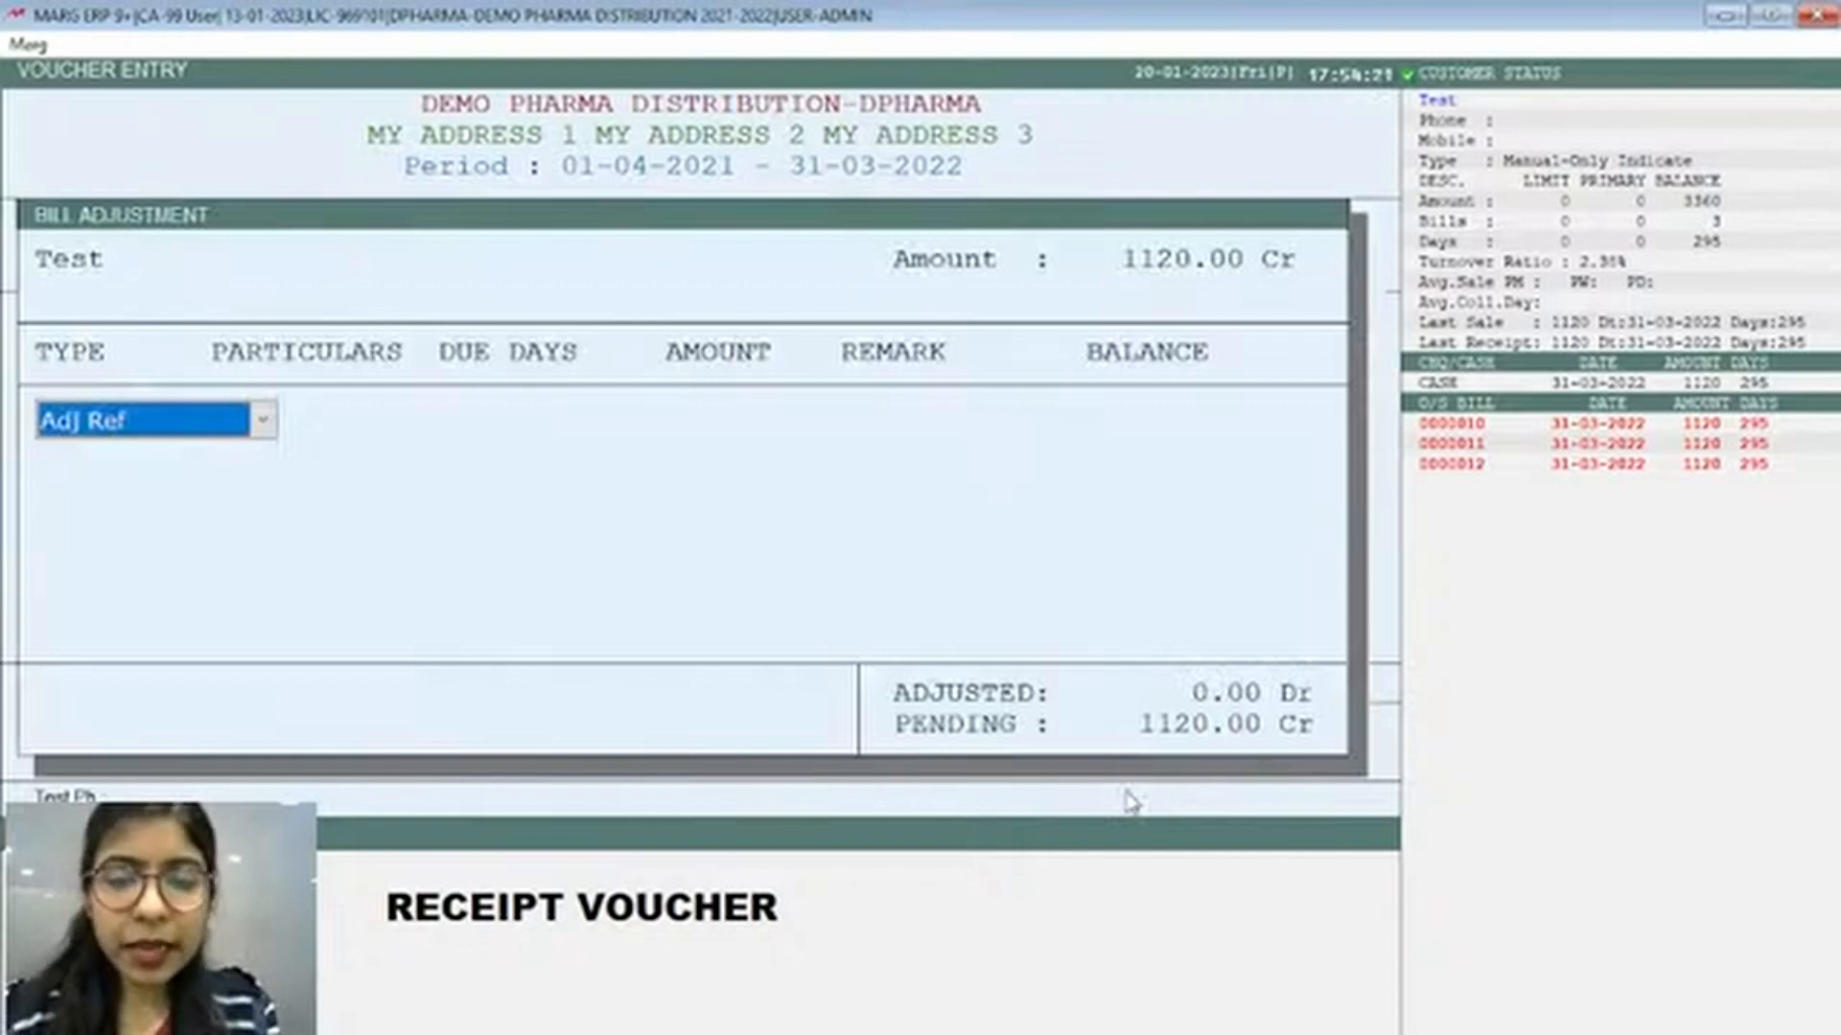
Adjust the 1120 receipt as a New Ref with no bill particulars or remark
key(Down)
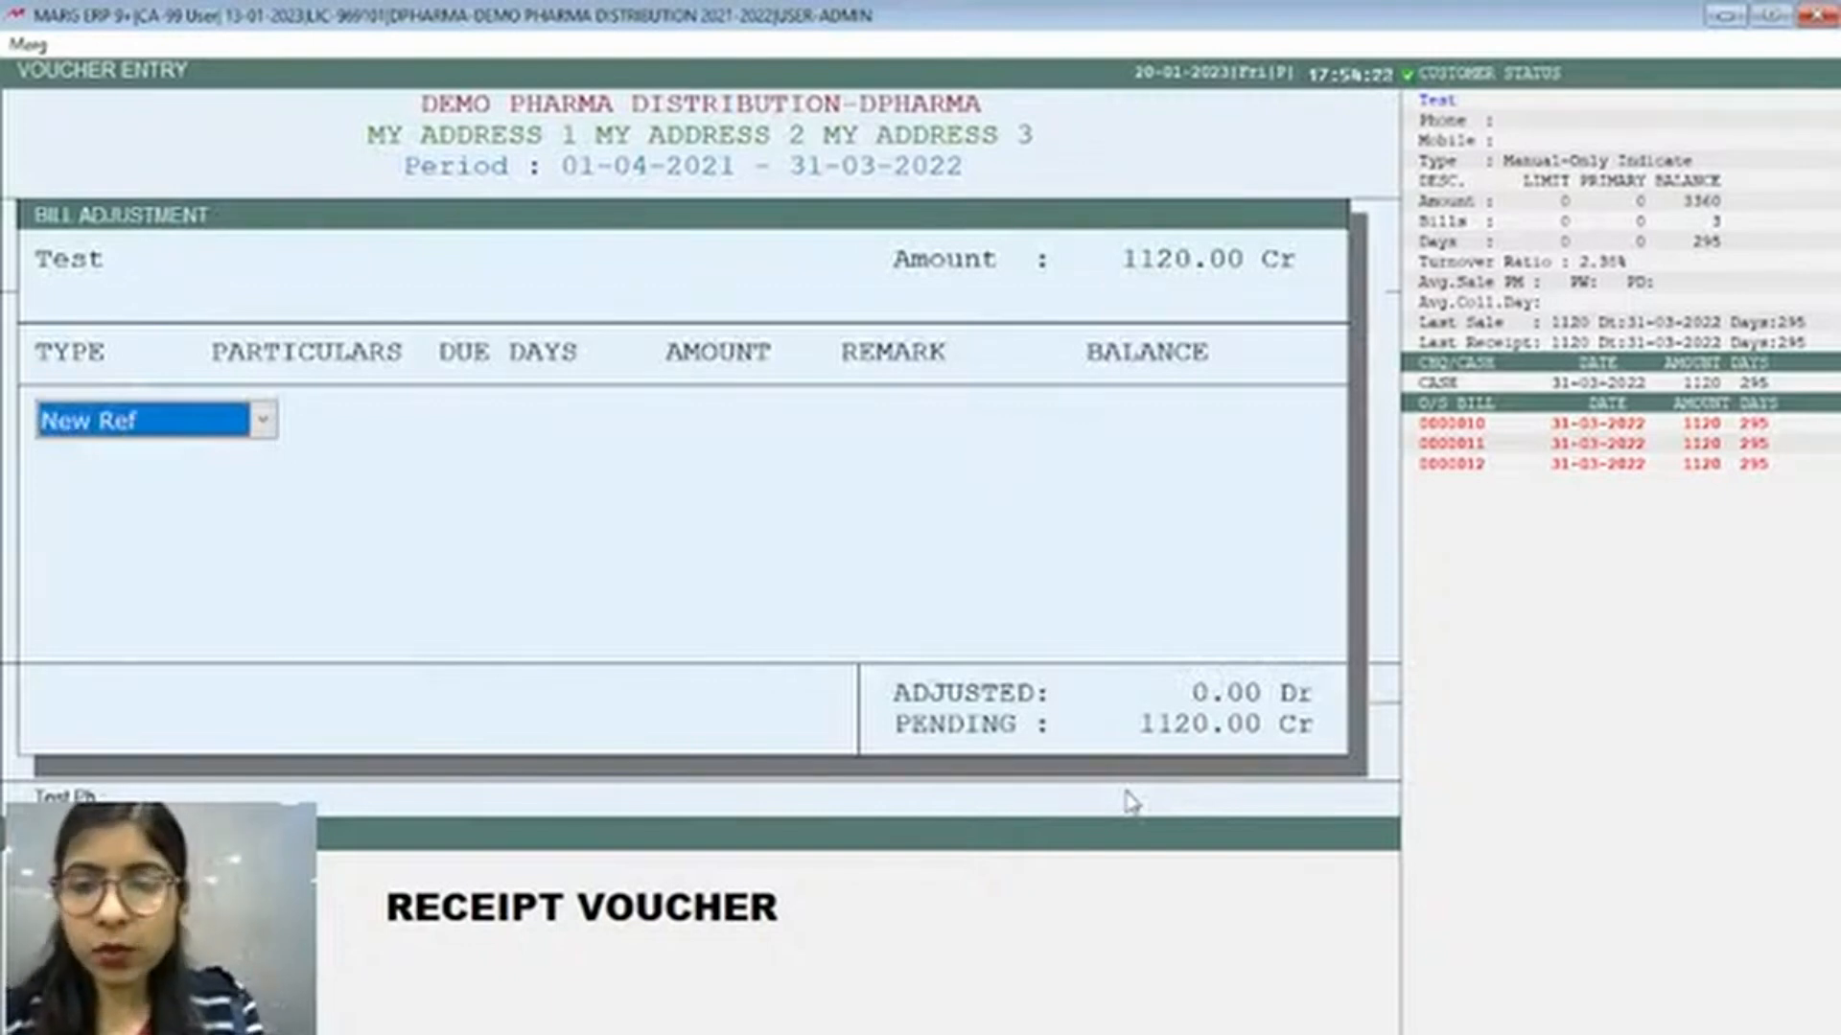
key(Return)
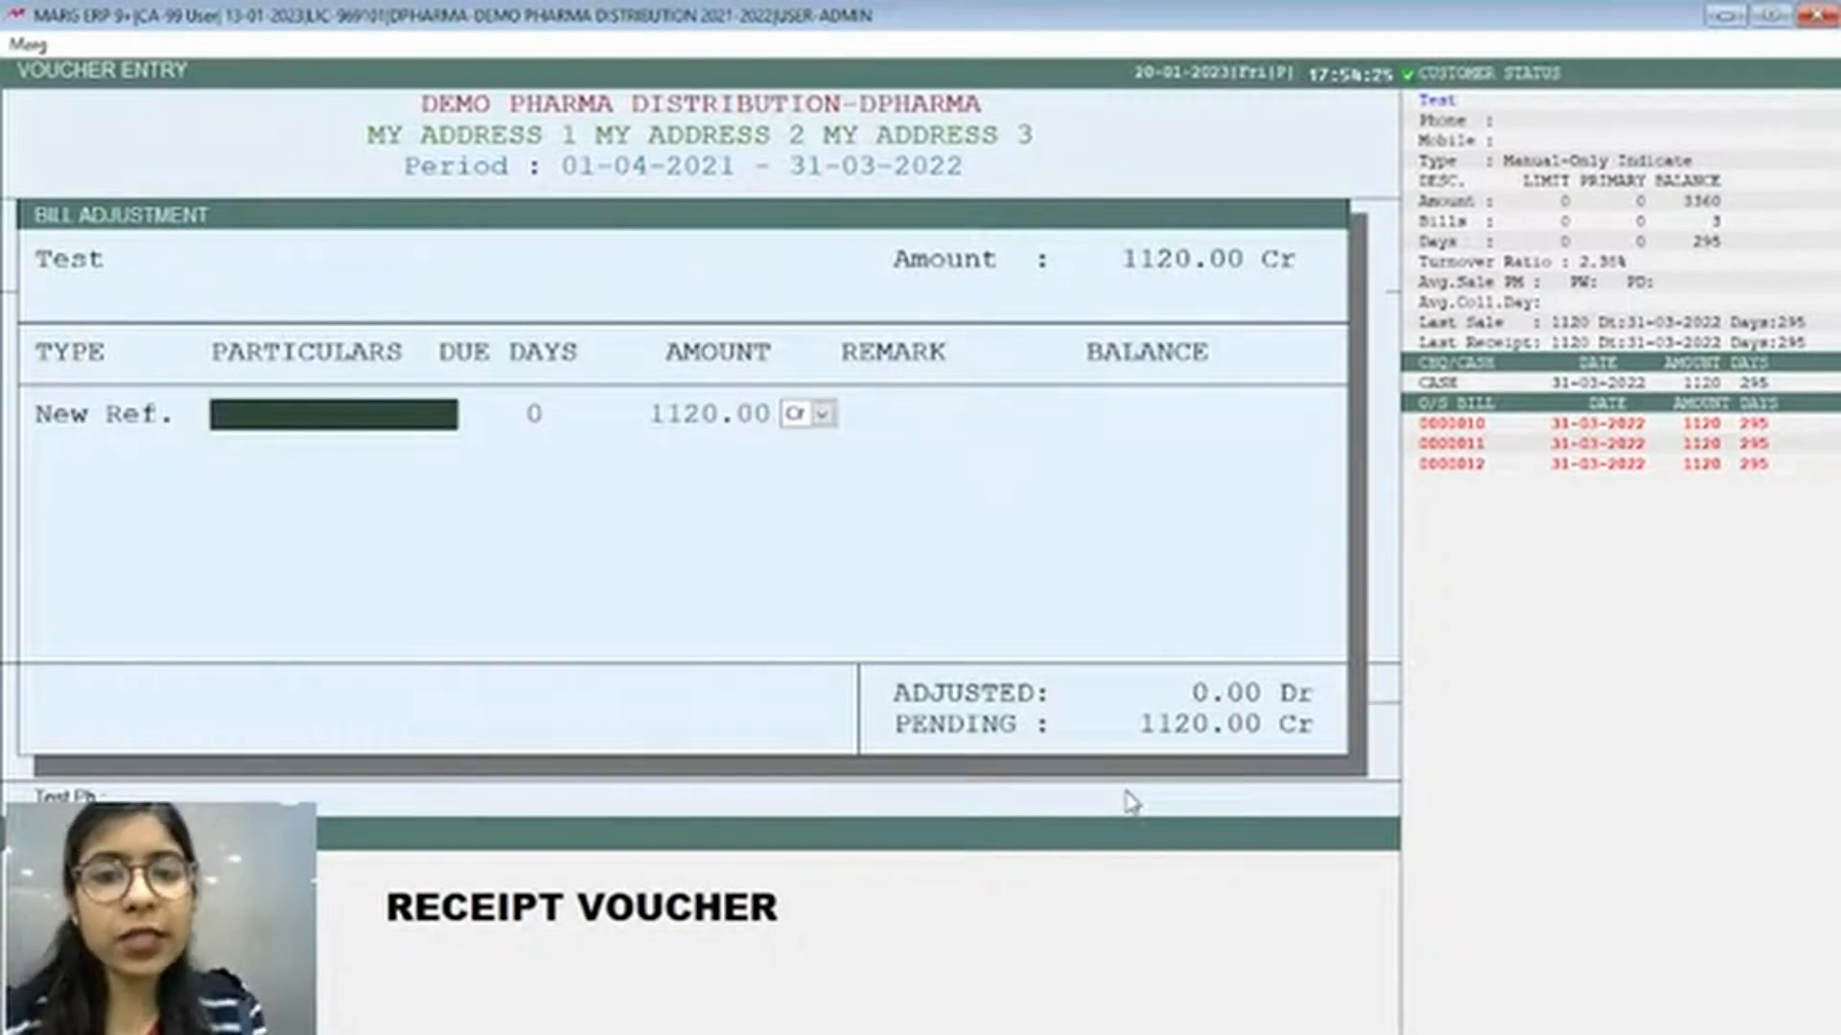
key(Return)
key(Return)
key(Return)
key(Return)
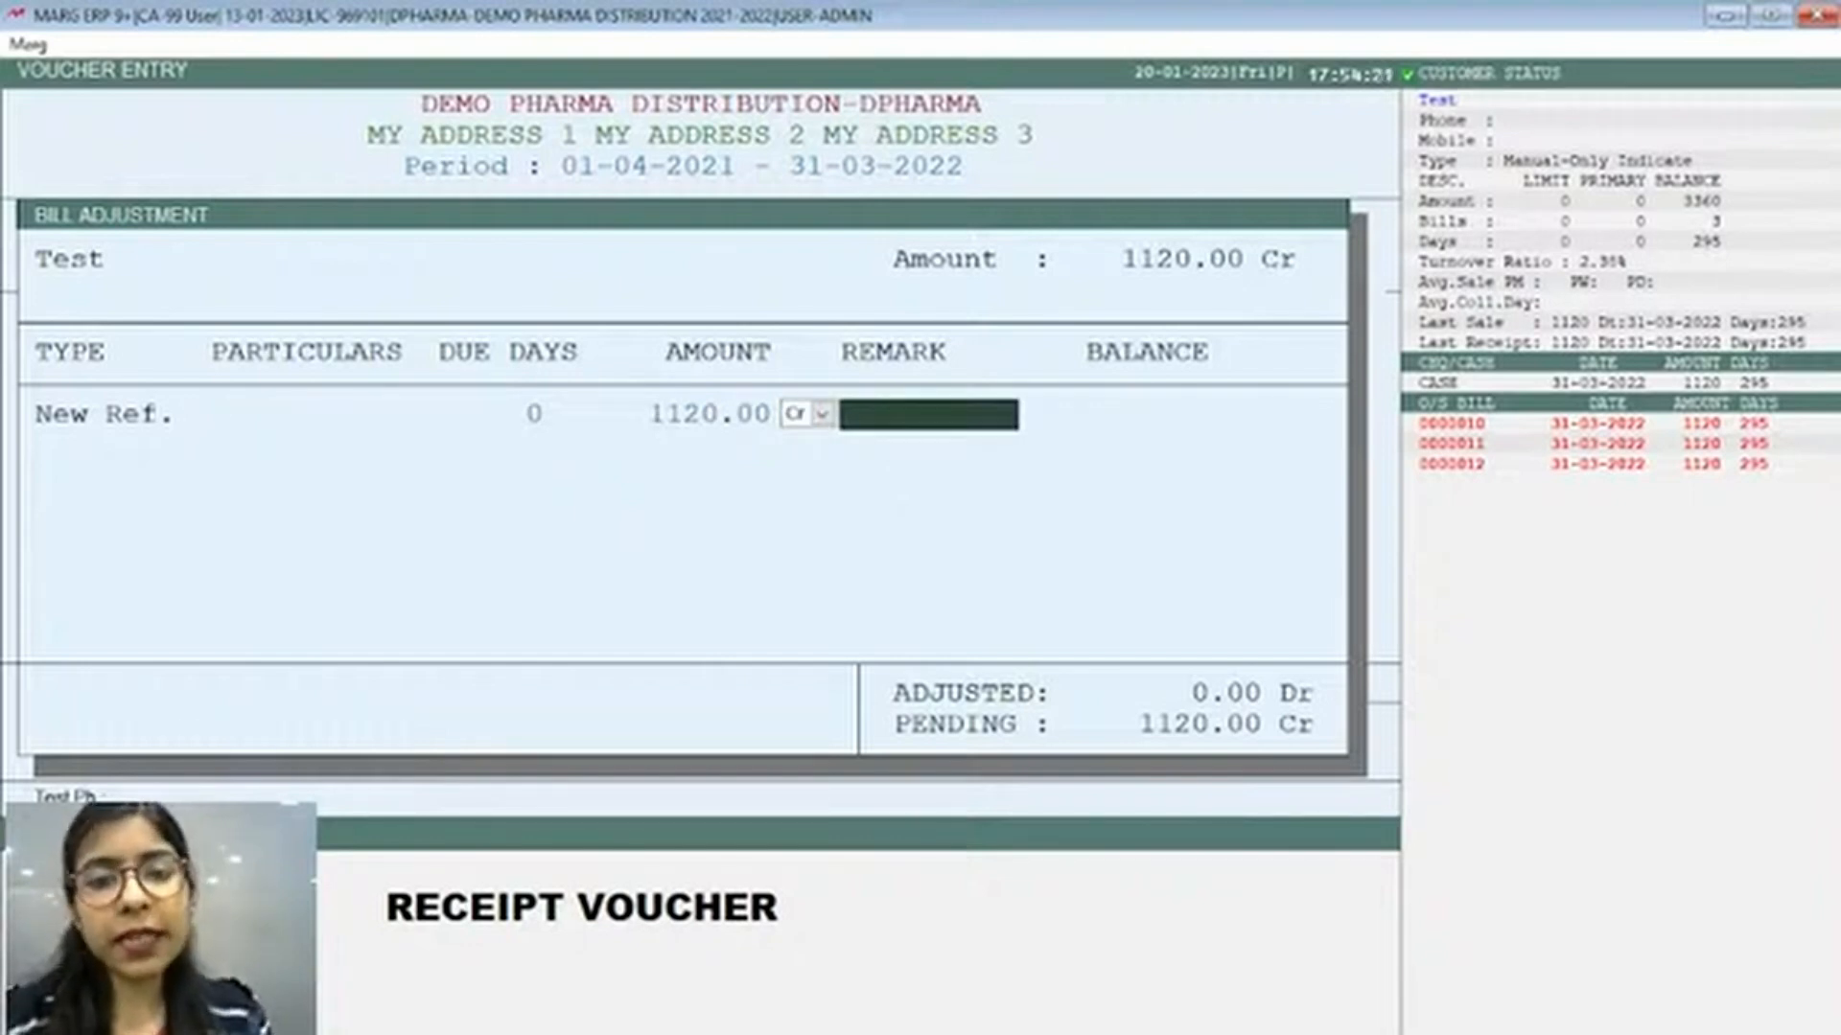
key(Return)
Debit the receipt to CASH, save the voucher without narration and leave voucher entry
key(Return)
key(Return)
key(Return)
key(Return)
key(Return)
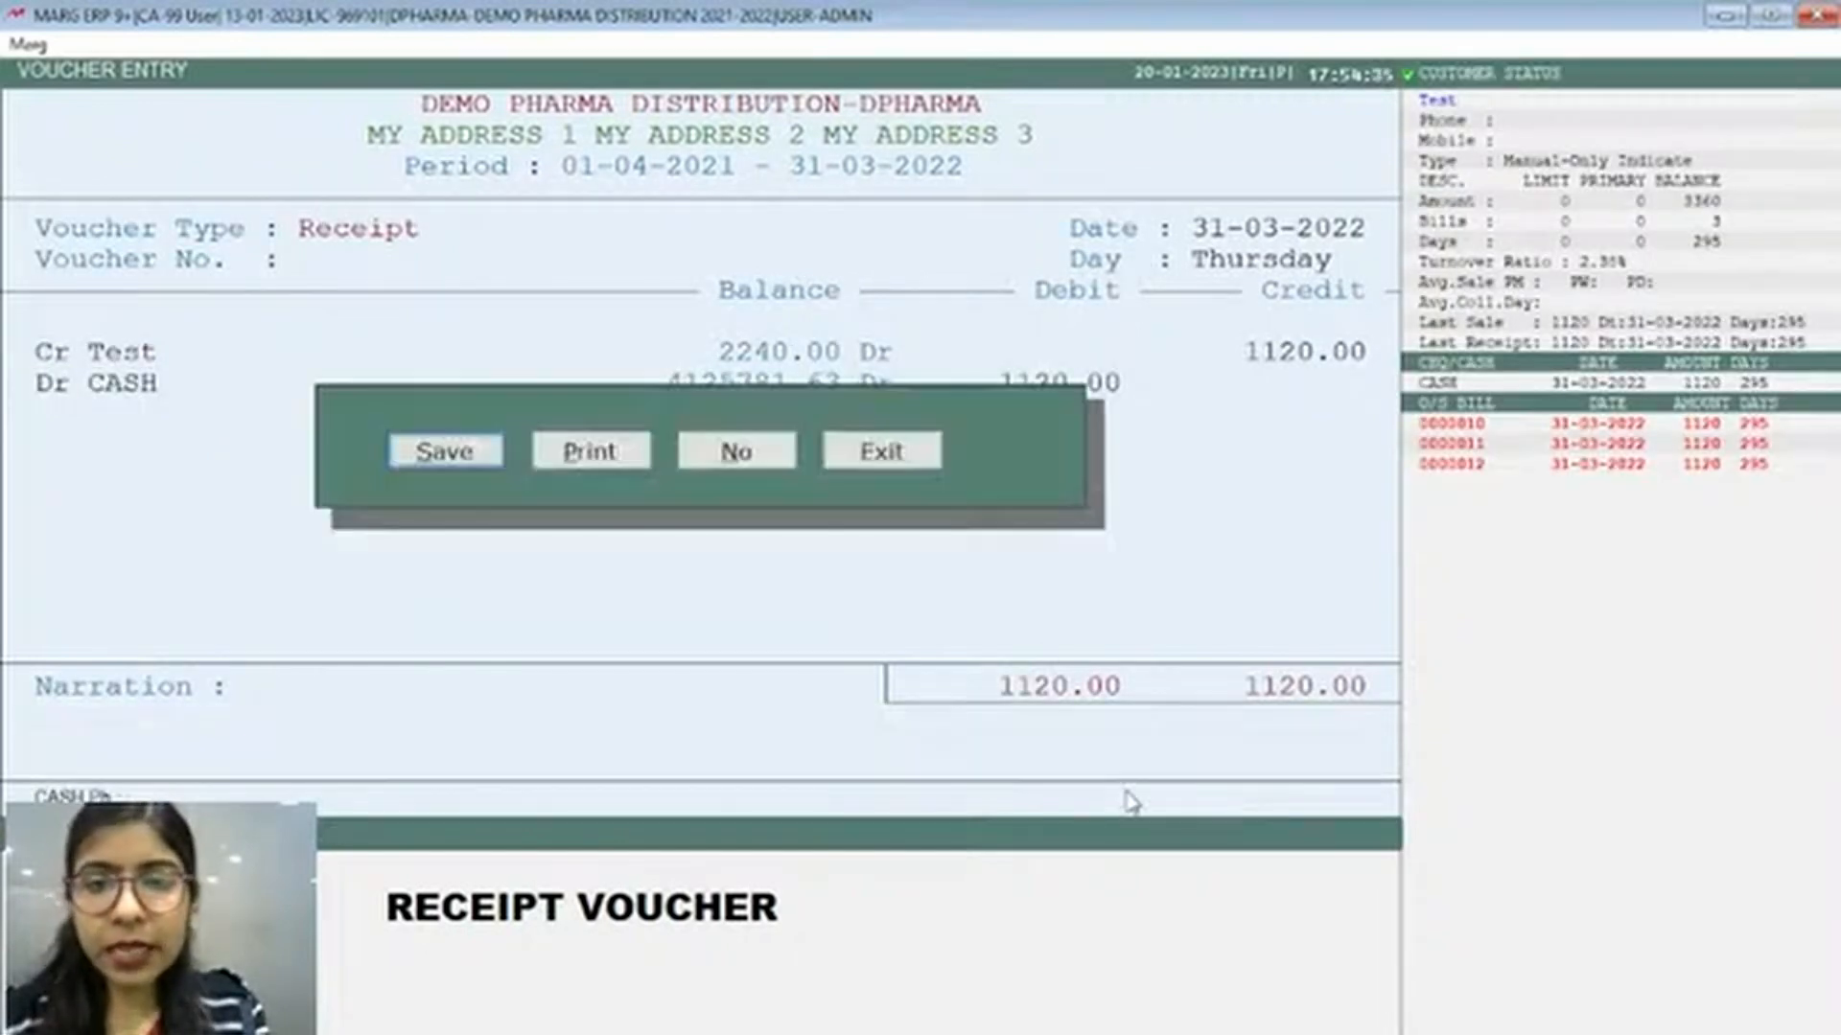
key(Return)
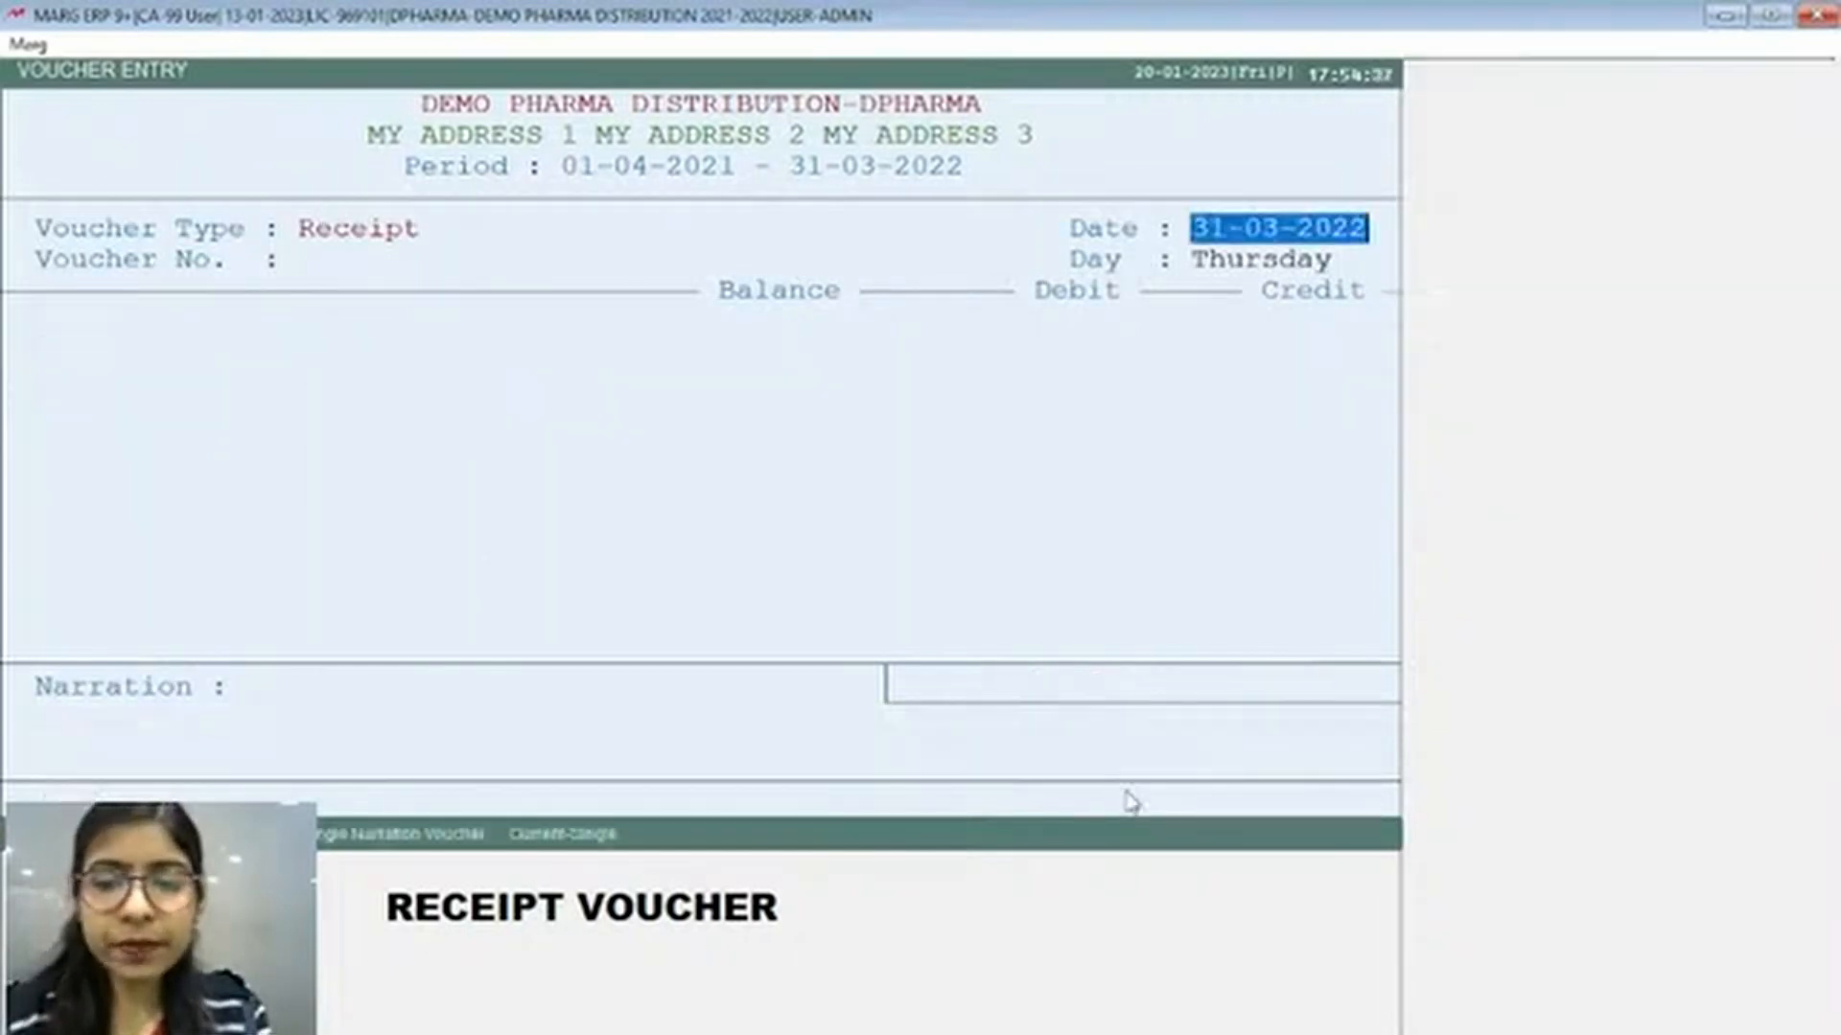
key(Escape)
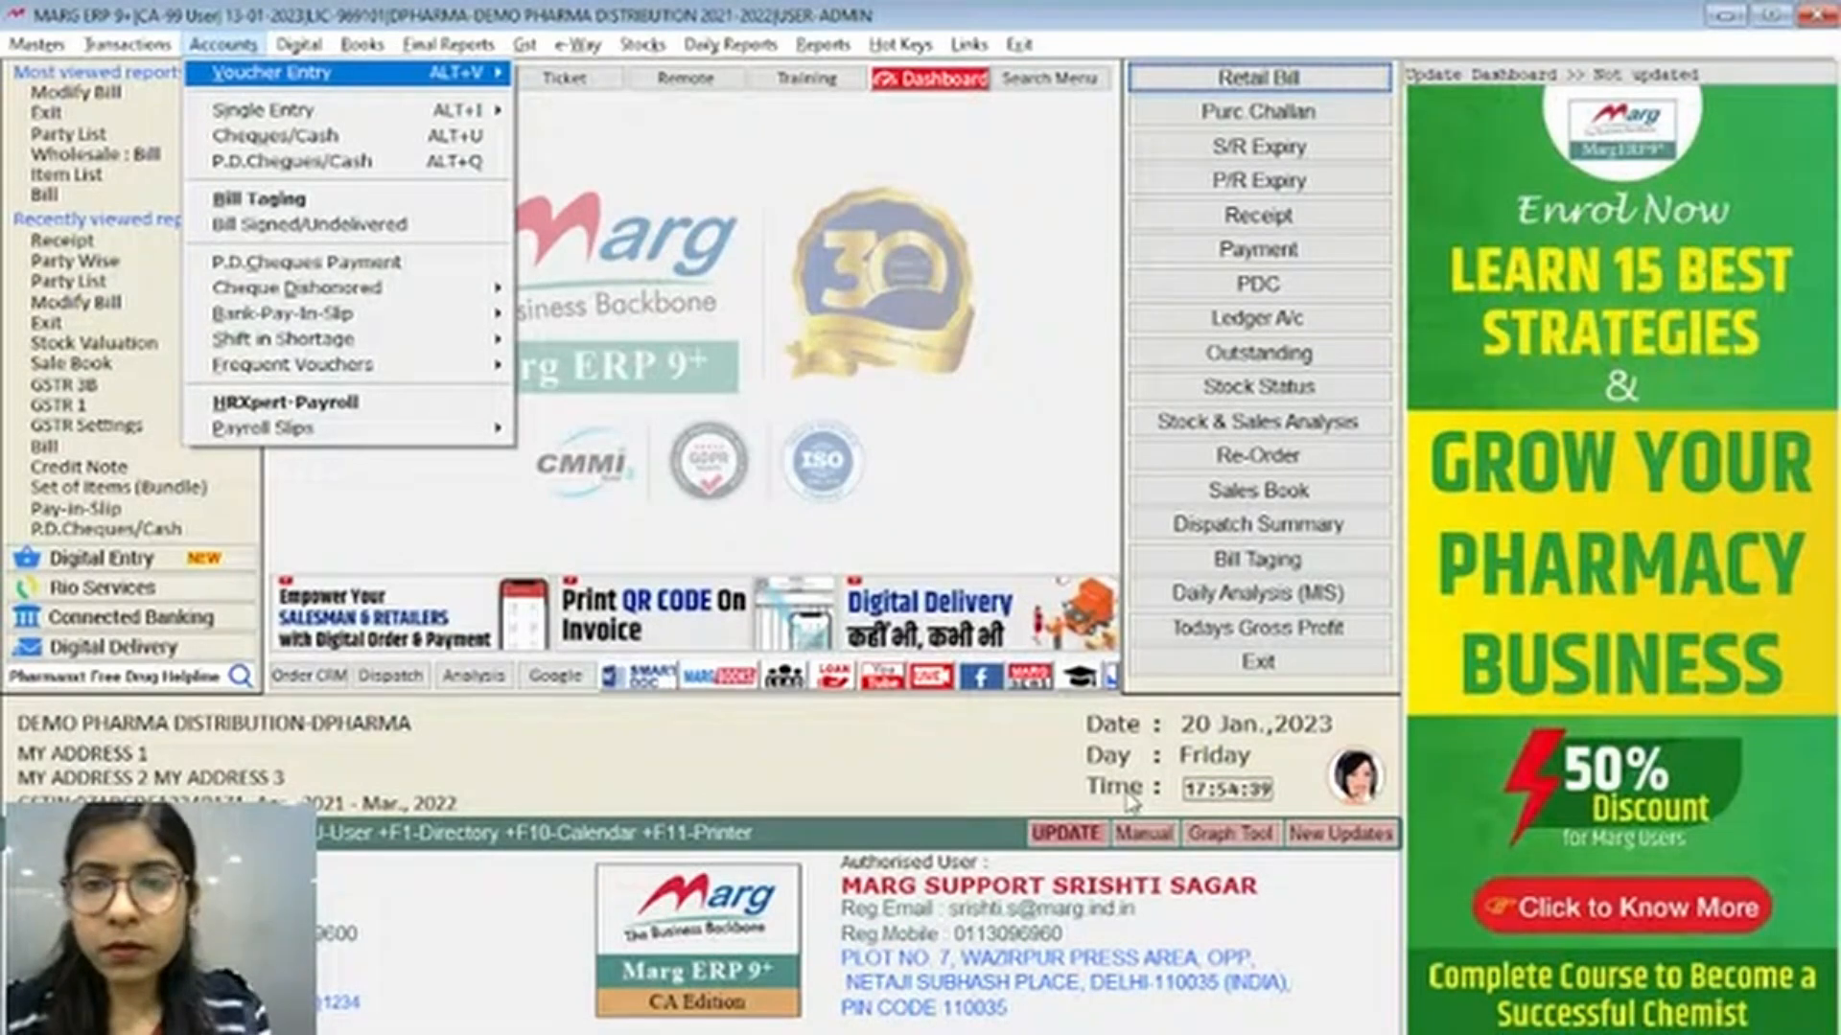
key(Escape)
Generate the party-wise outstanding report as on 31-03-2022 with Negative Amount at No and open the Test party's bills
key(alt+o)
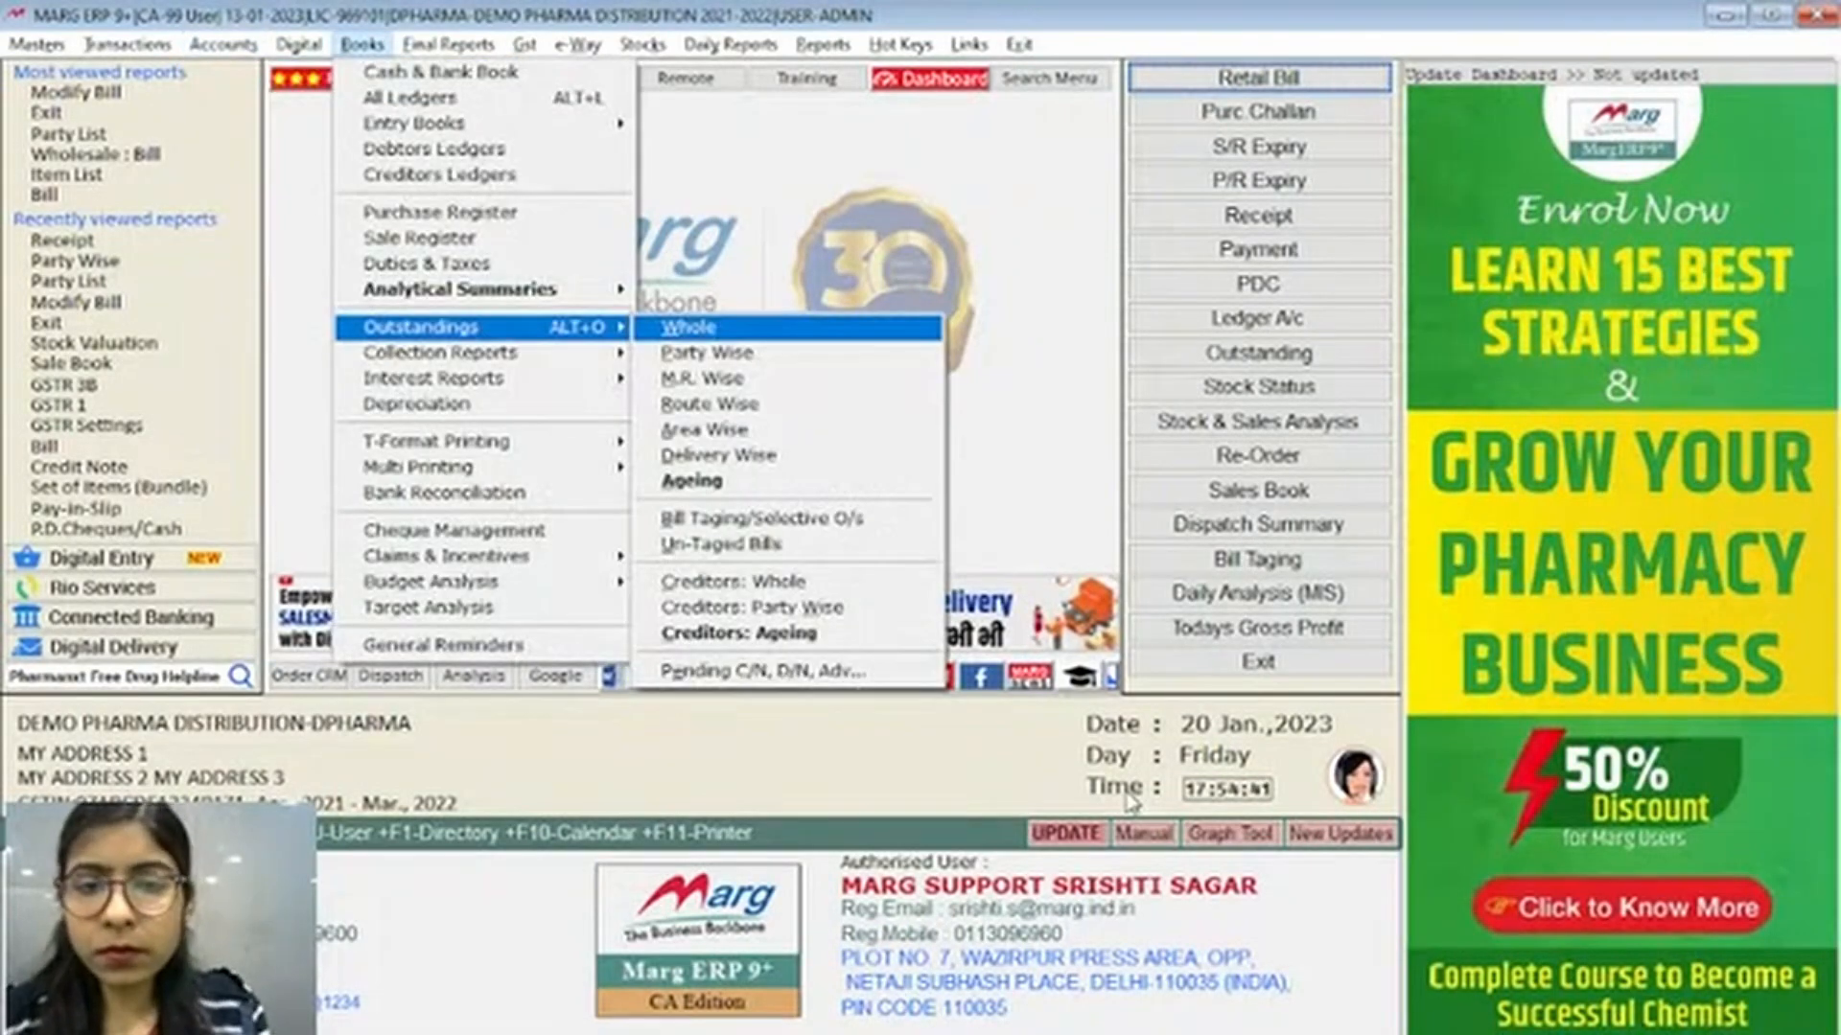
key(Down)
key(Return)
key(Return)
key(Return)
key(Return)
key(Return)
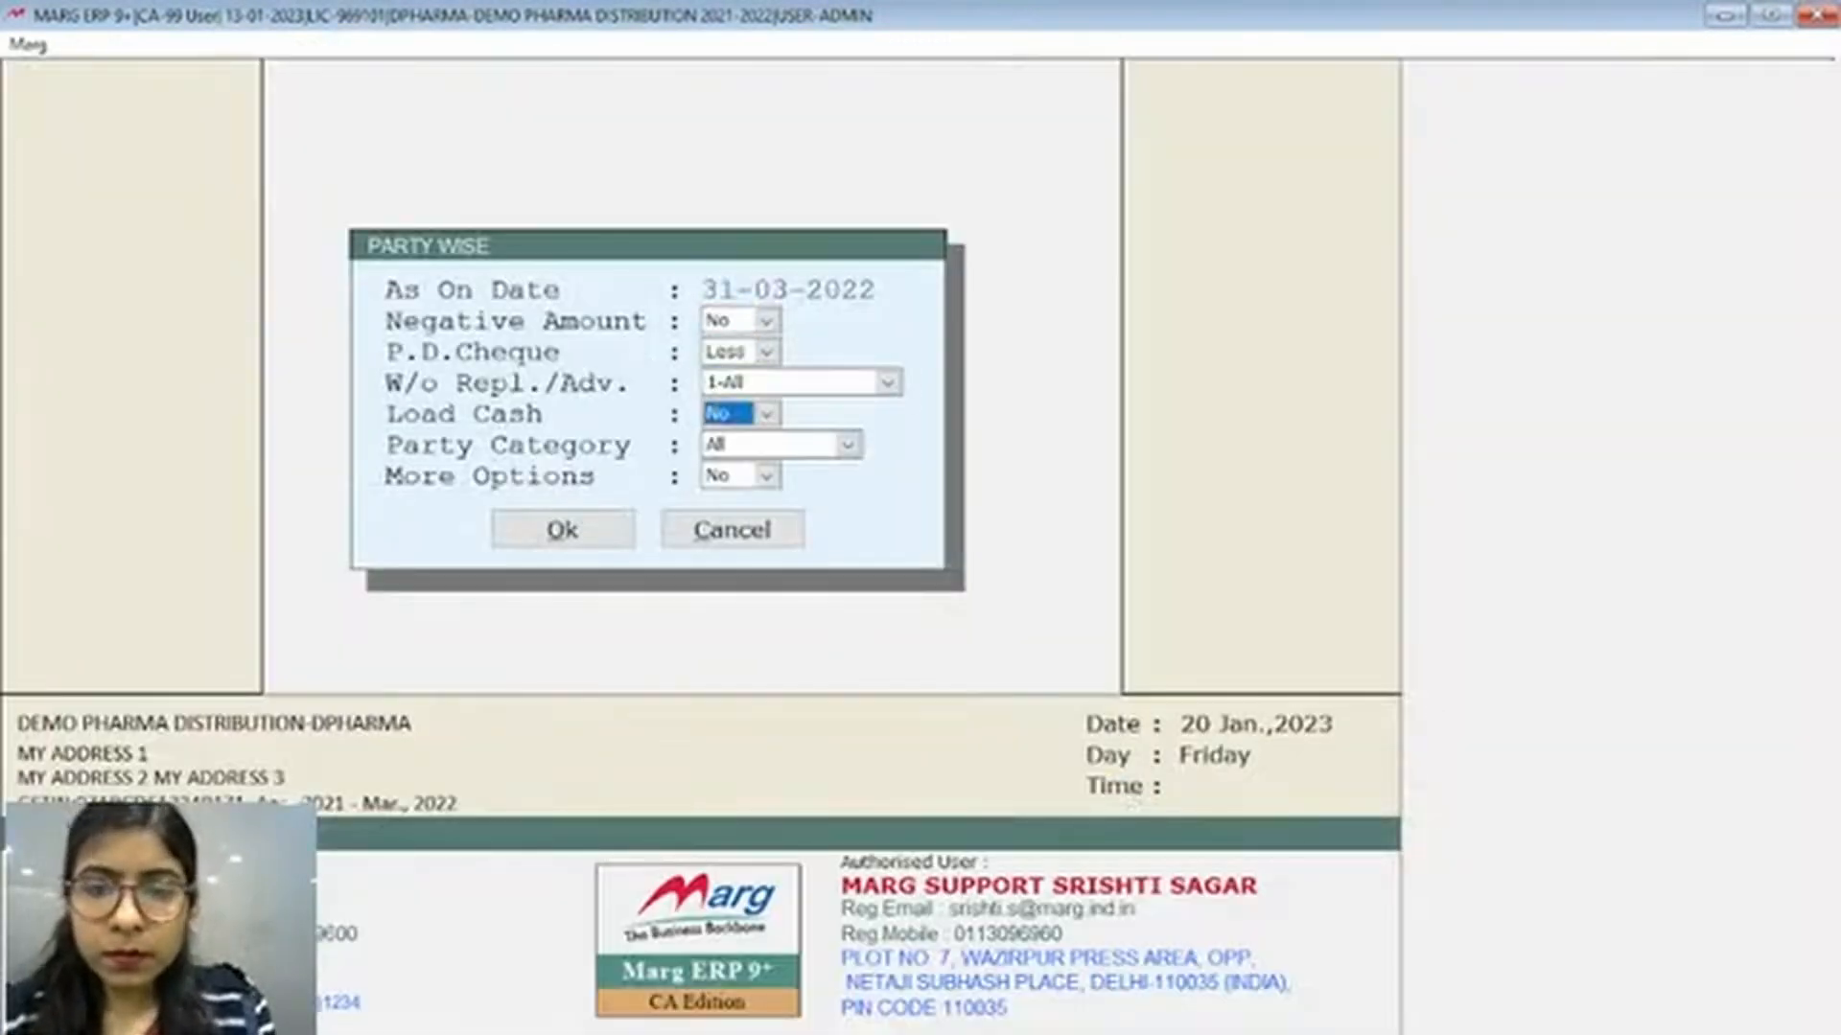
key(Return)
key(Return)
key(Return)
key(Return)
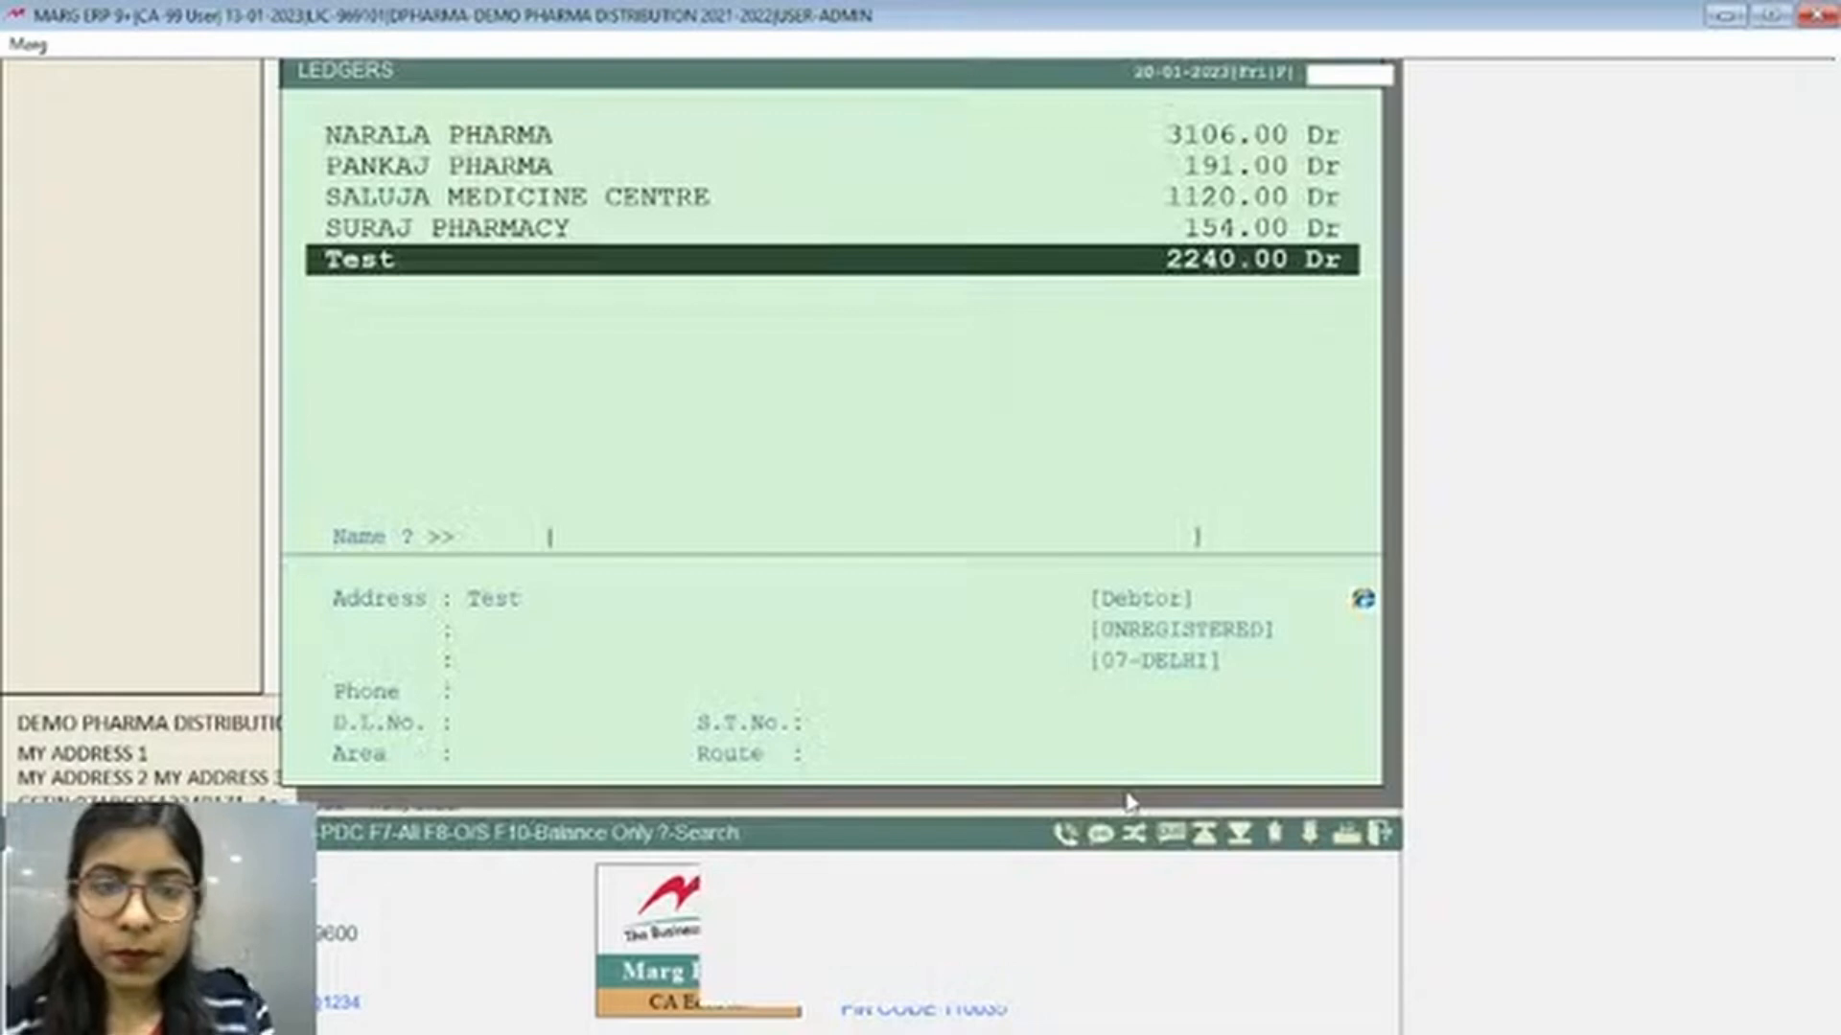
key(Return)
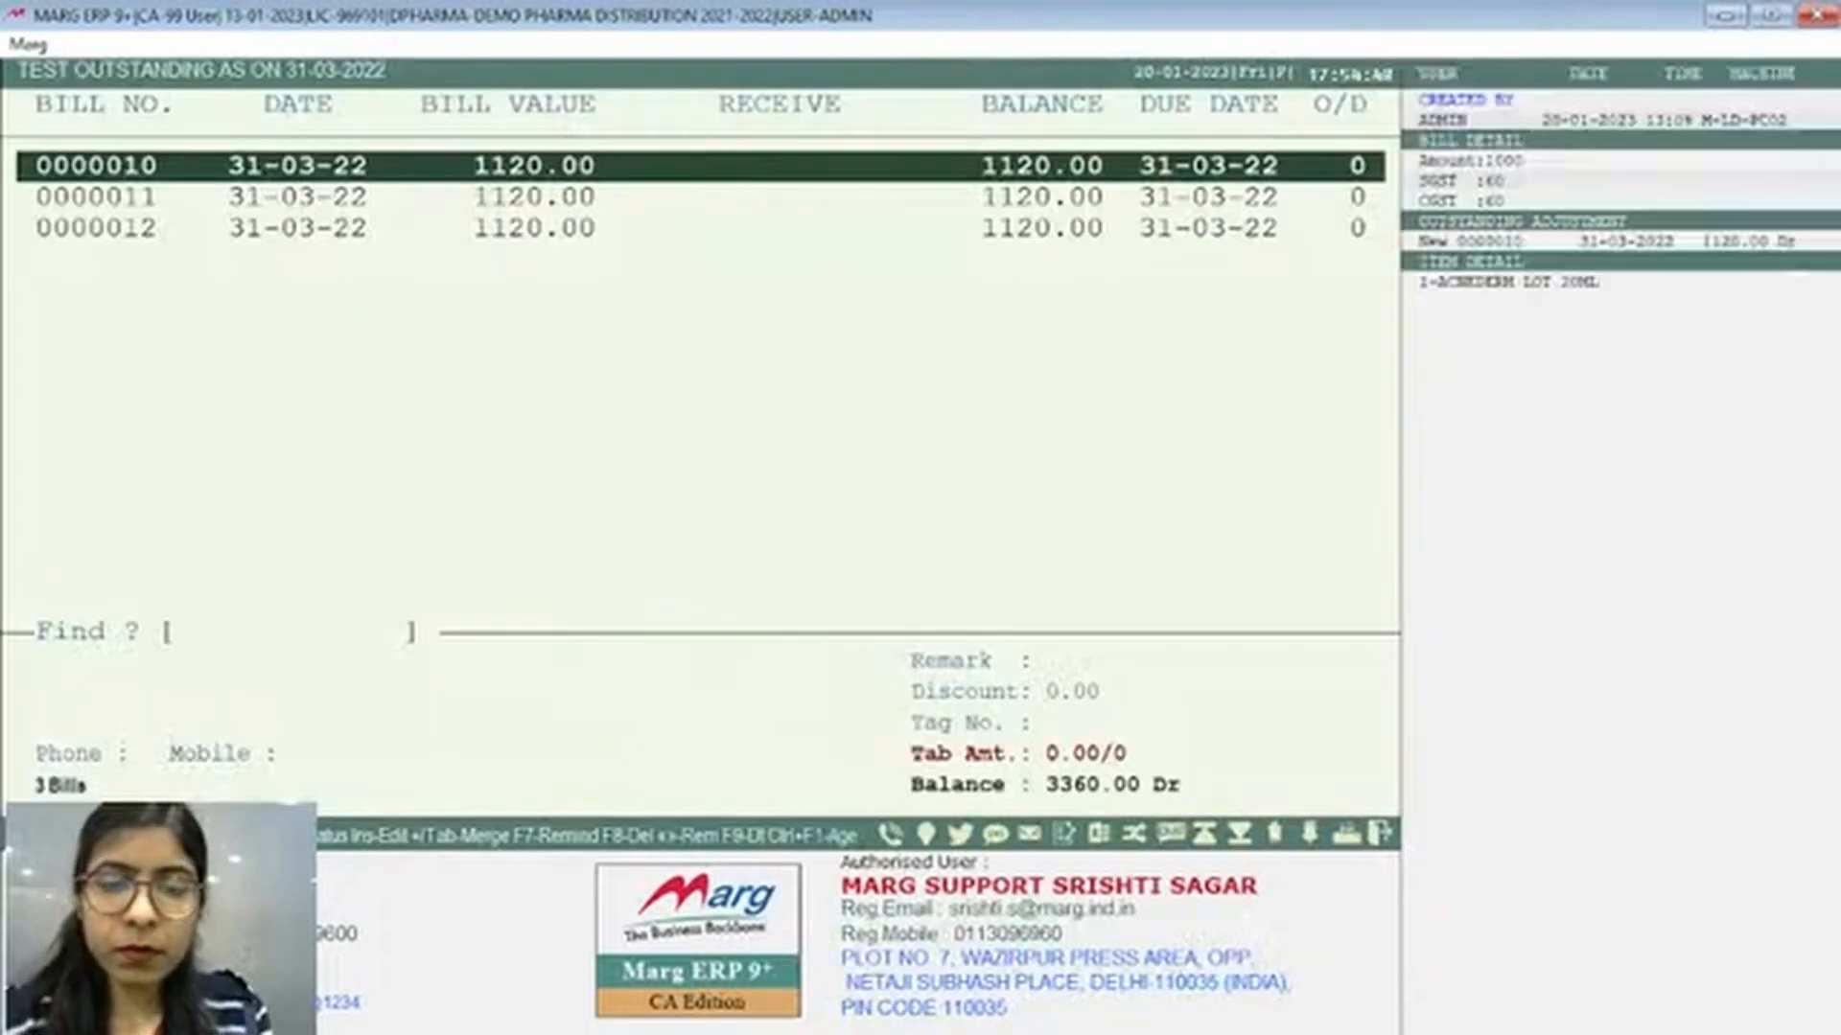
key(Escape)
key(Escape)
Display the Test ledger for the period 01-04-2021 to 31-03-2022
key(ctrl+l)
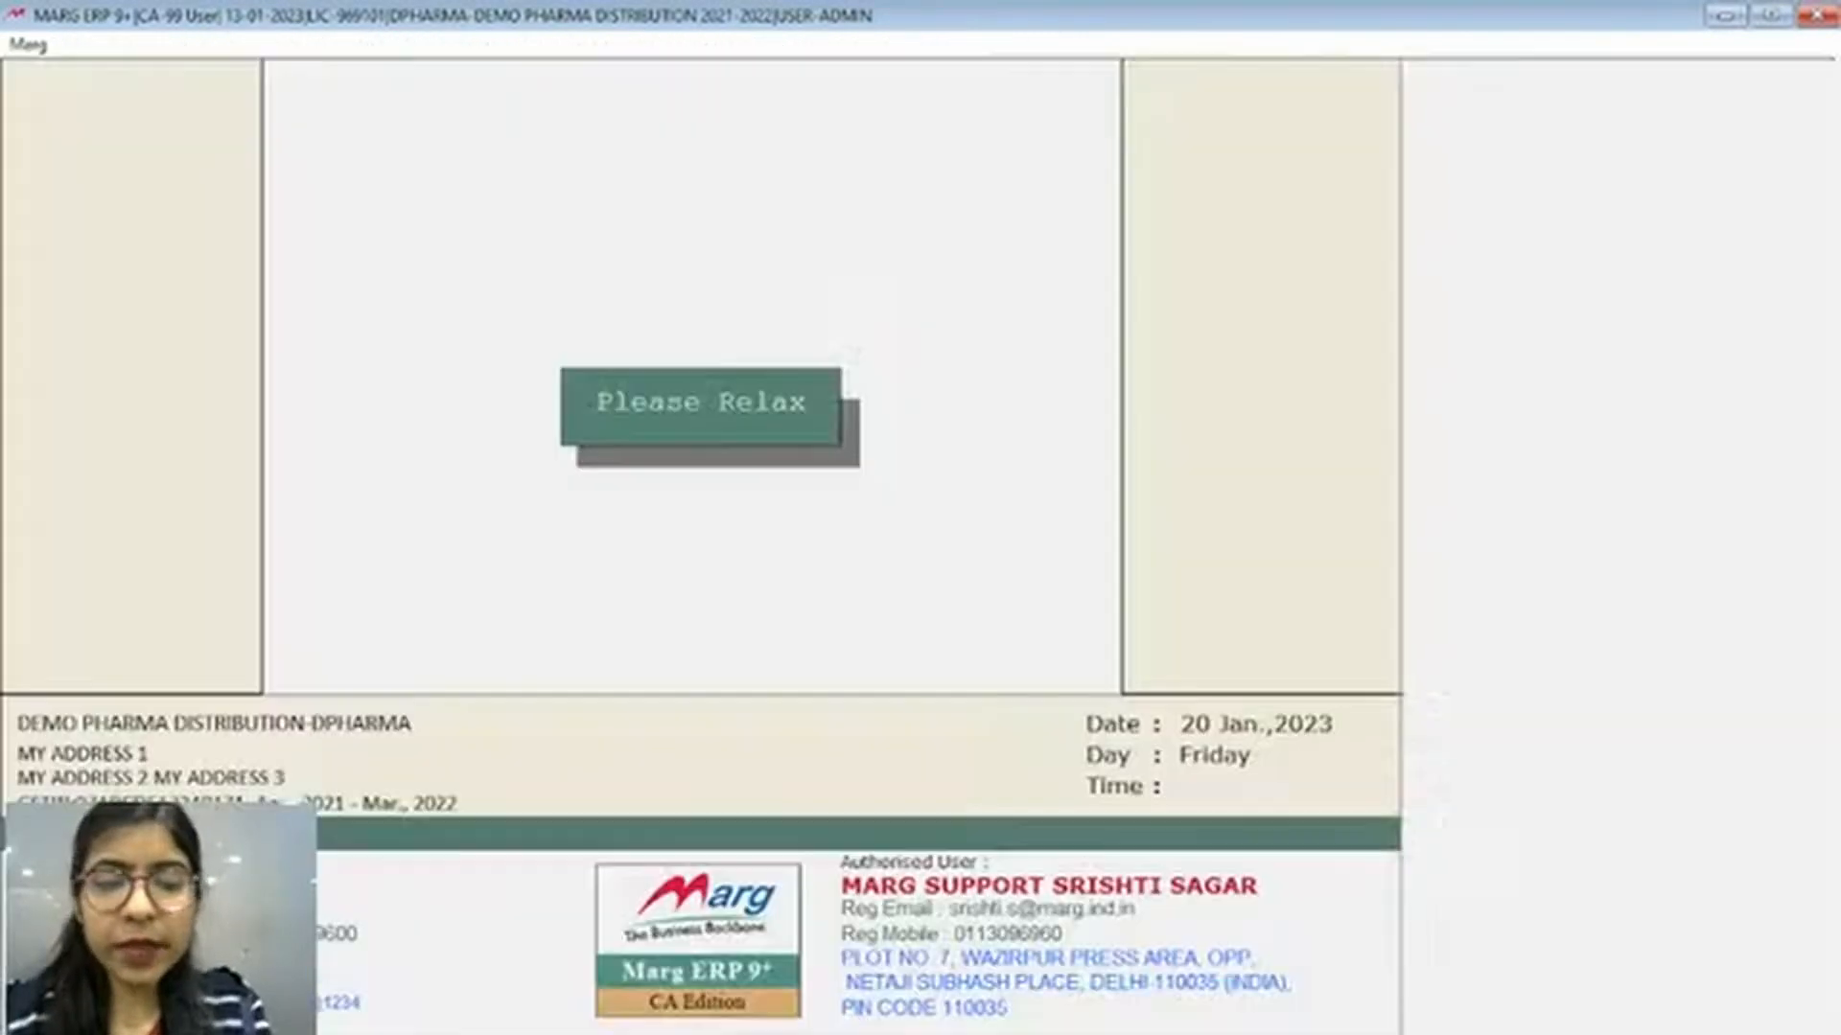
text(tes)
key(Return)
key(Return)
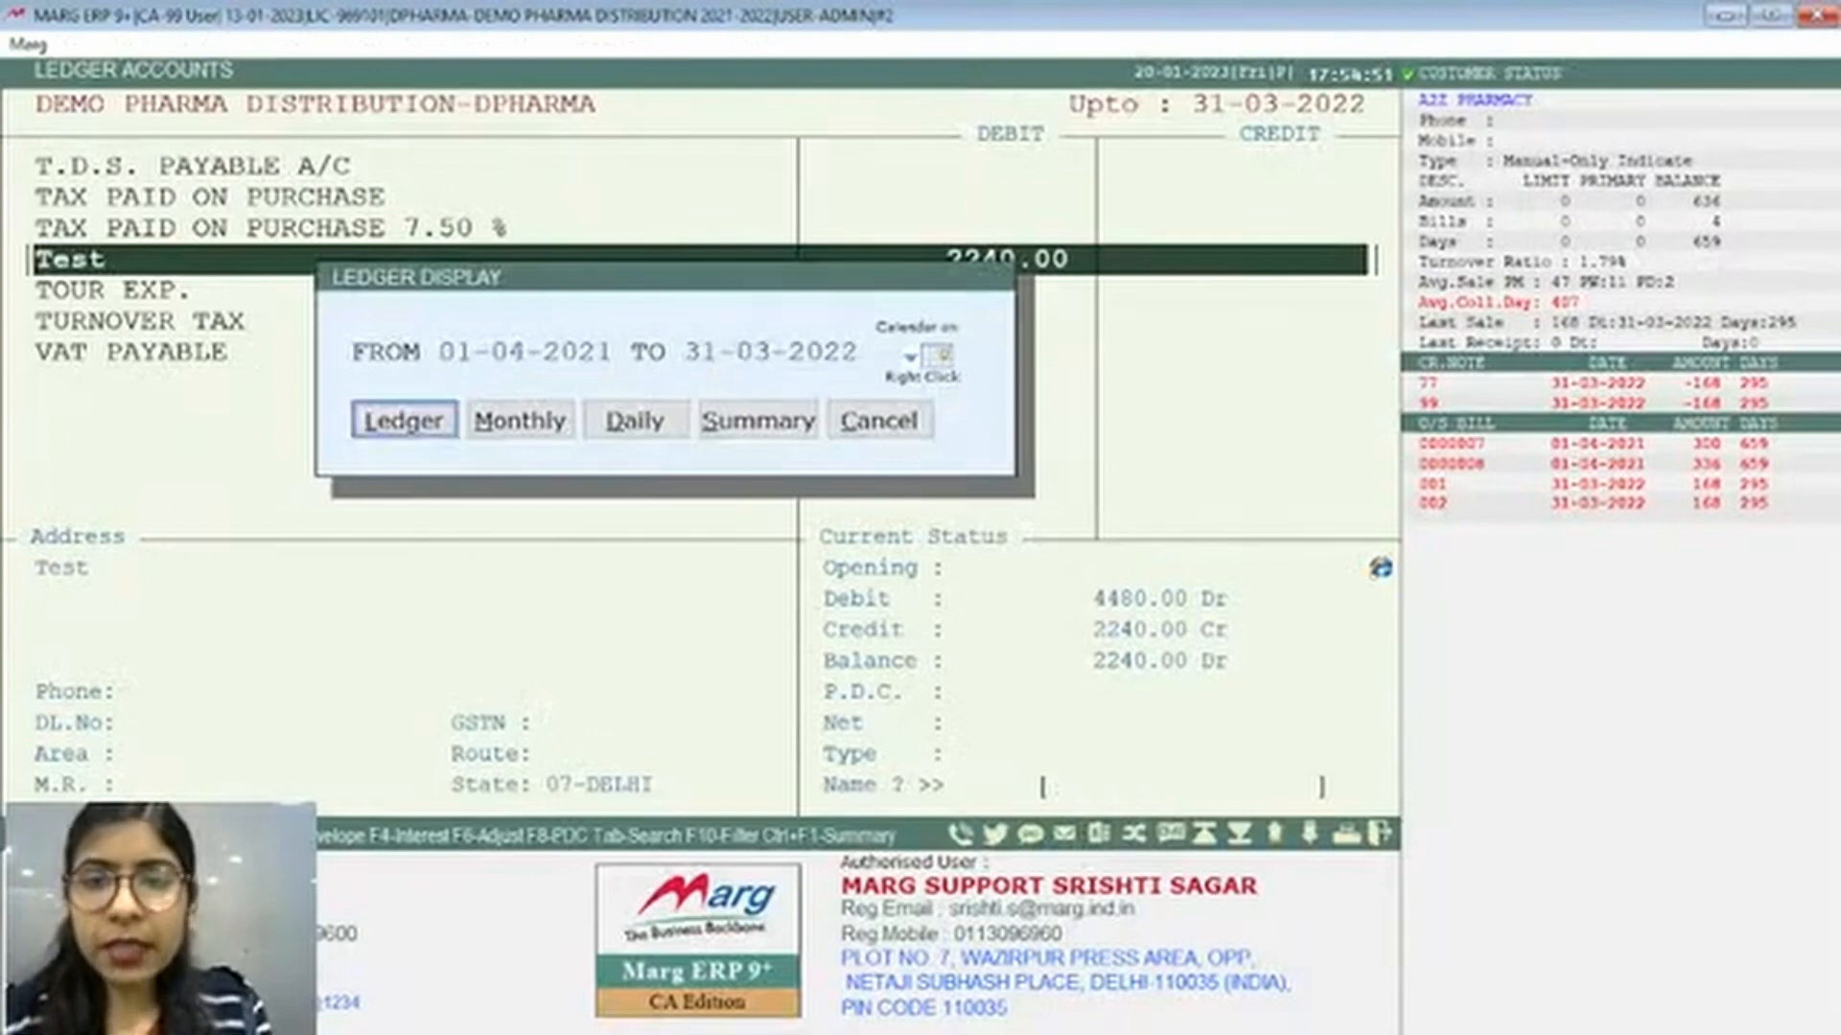
key(Return)
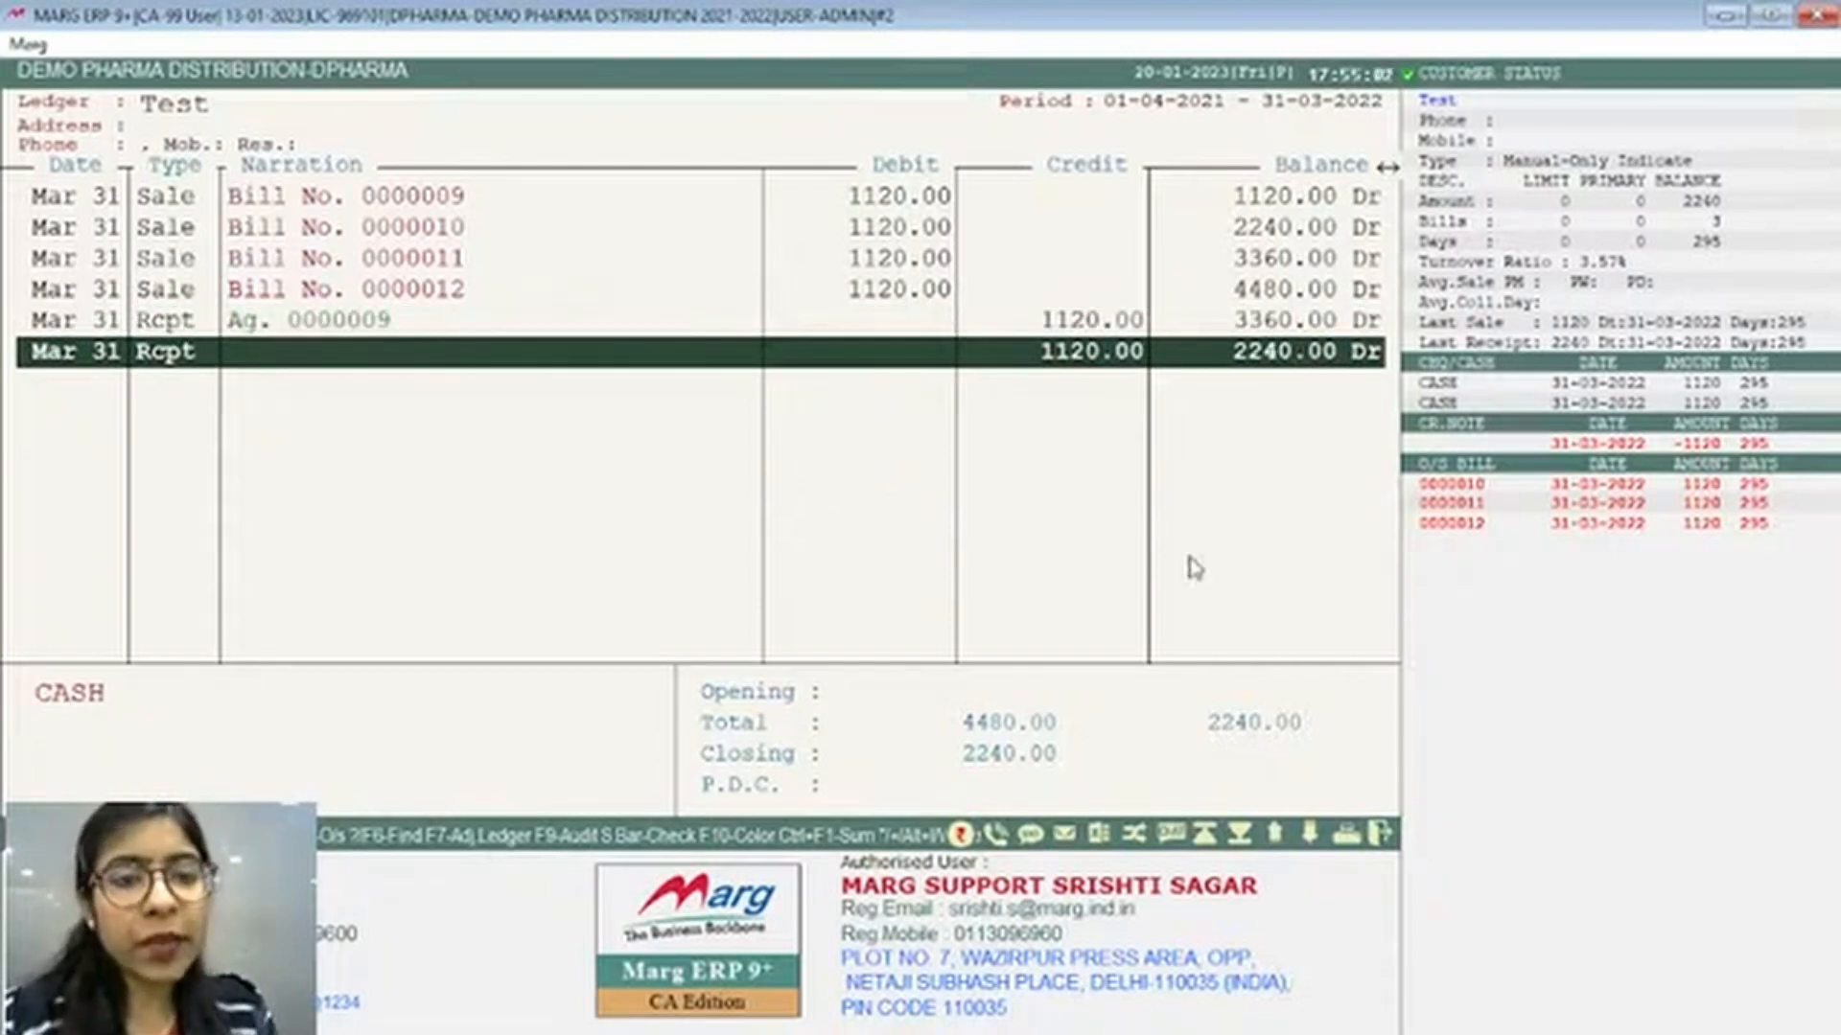
Compare the receipt against bill 0000009 with the receipt without a bill reference and their running balances in the ledger
key(Up)
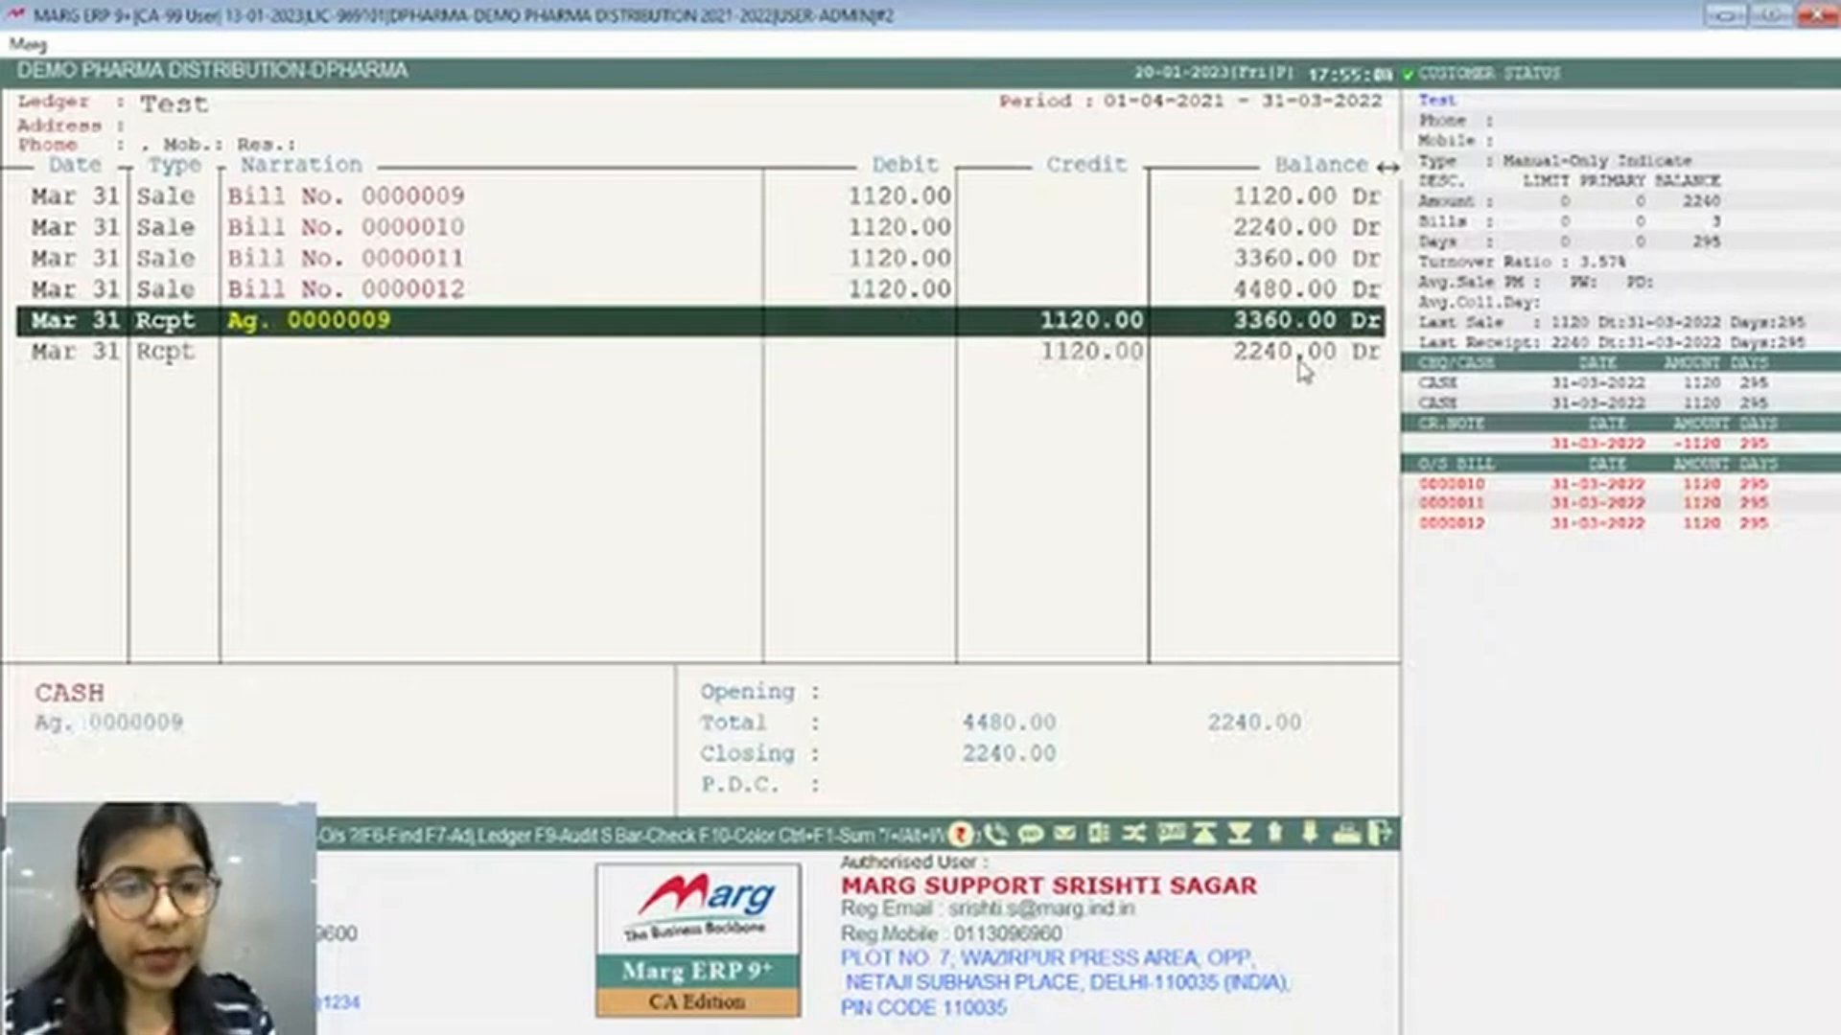
key(Down)
key(Up)
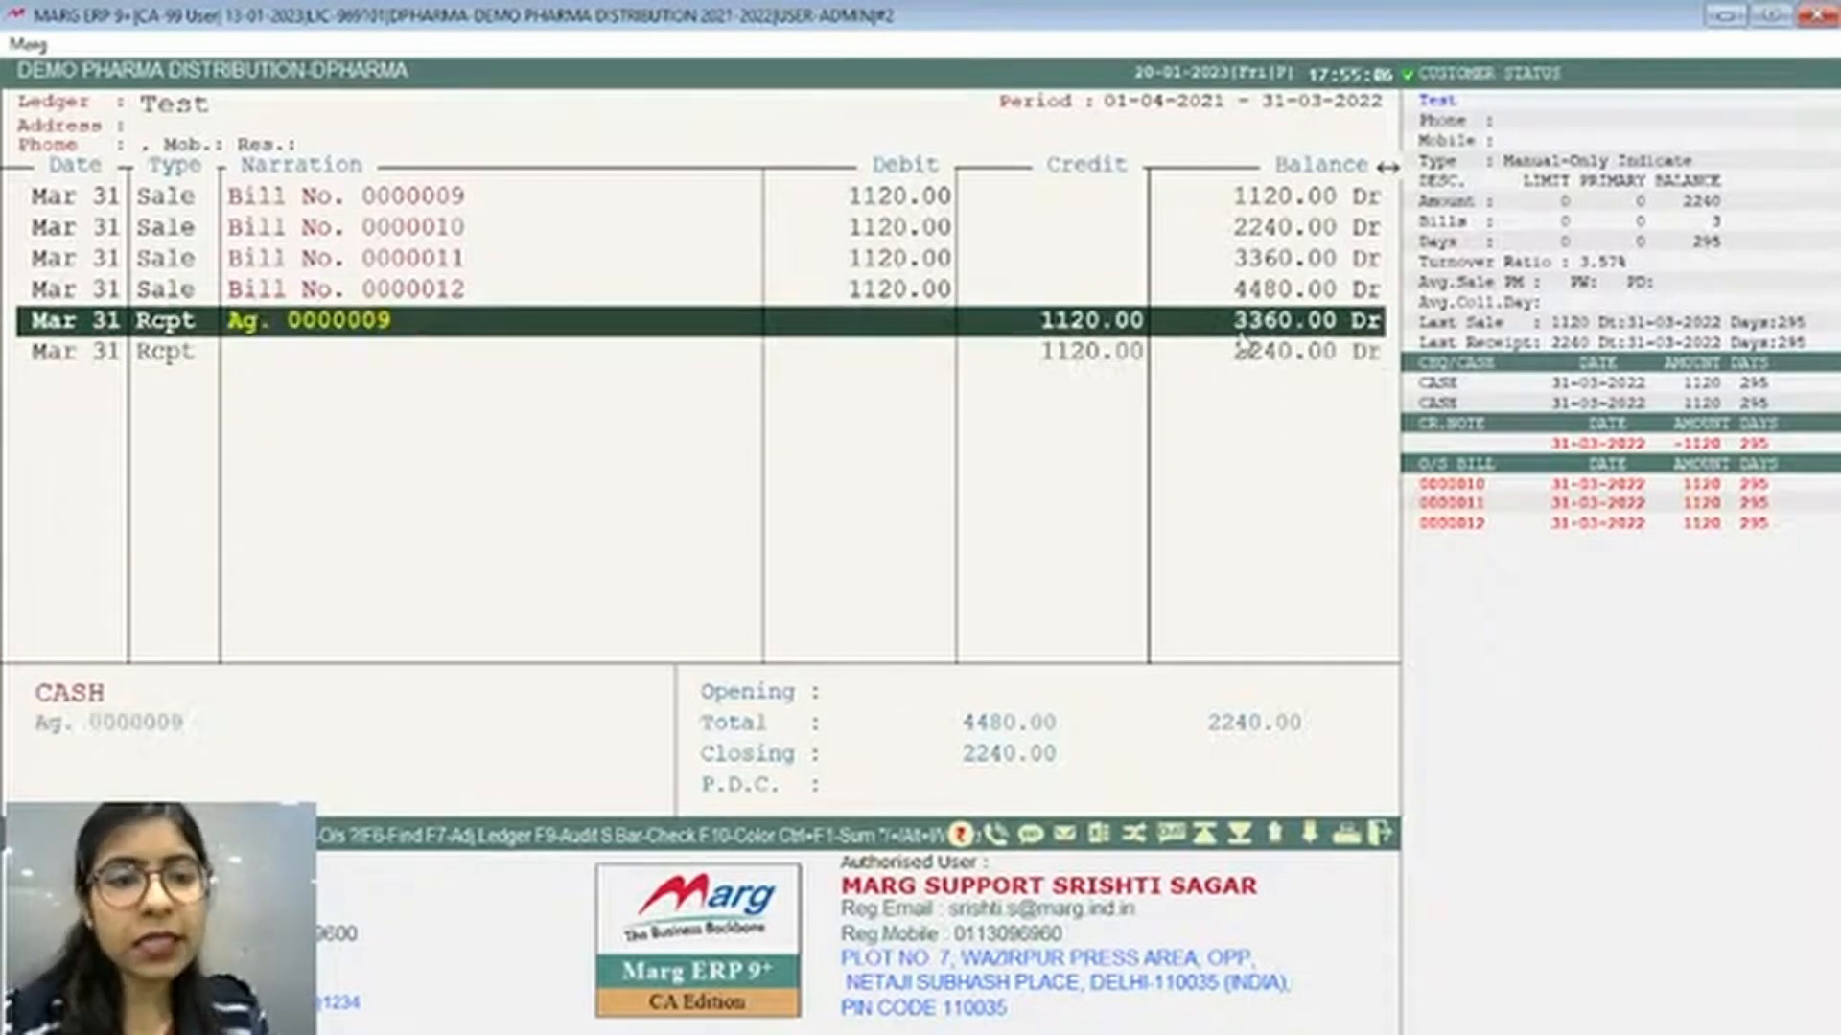
key(Down)
key(Up)
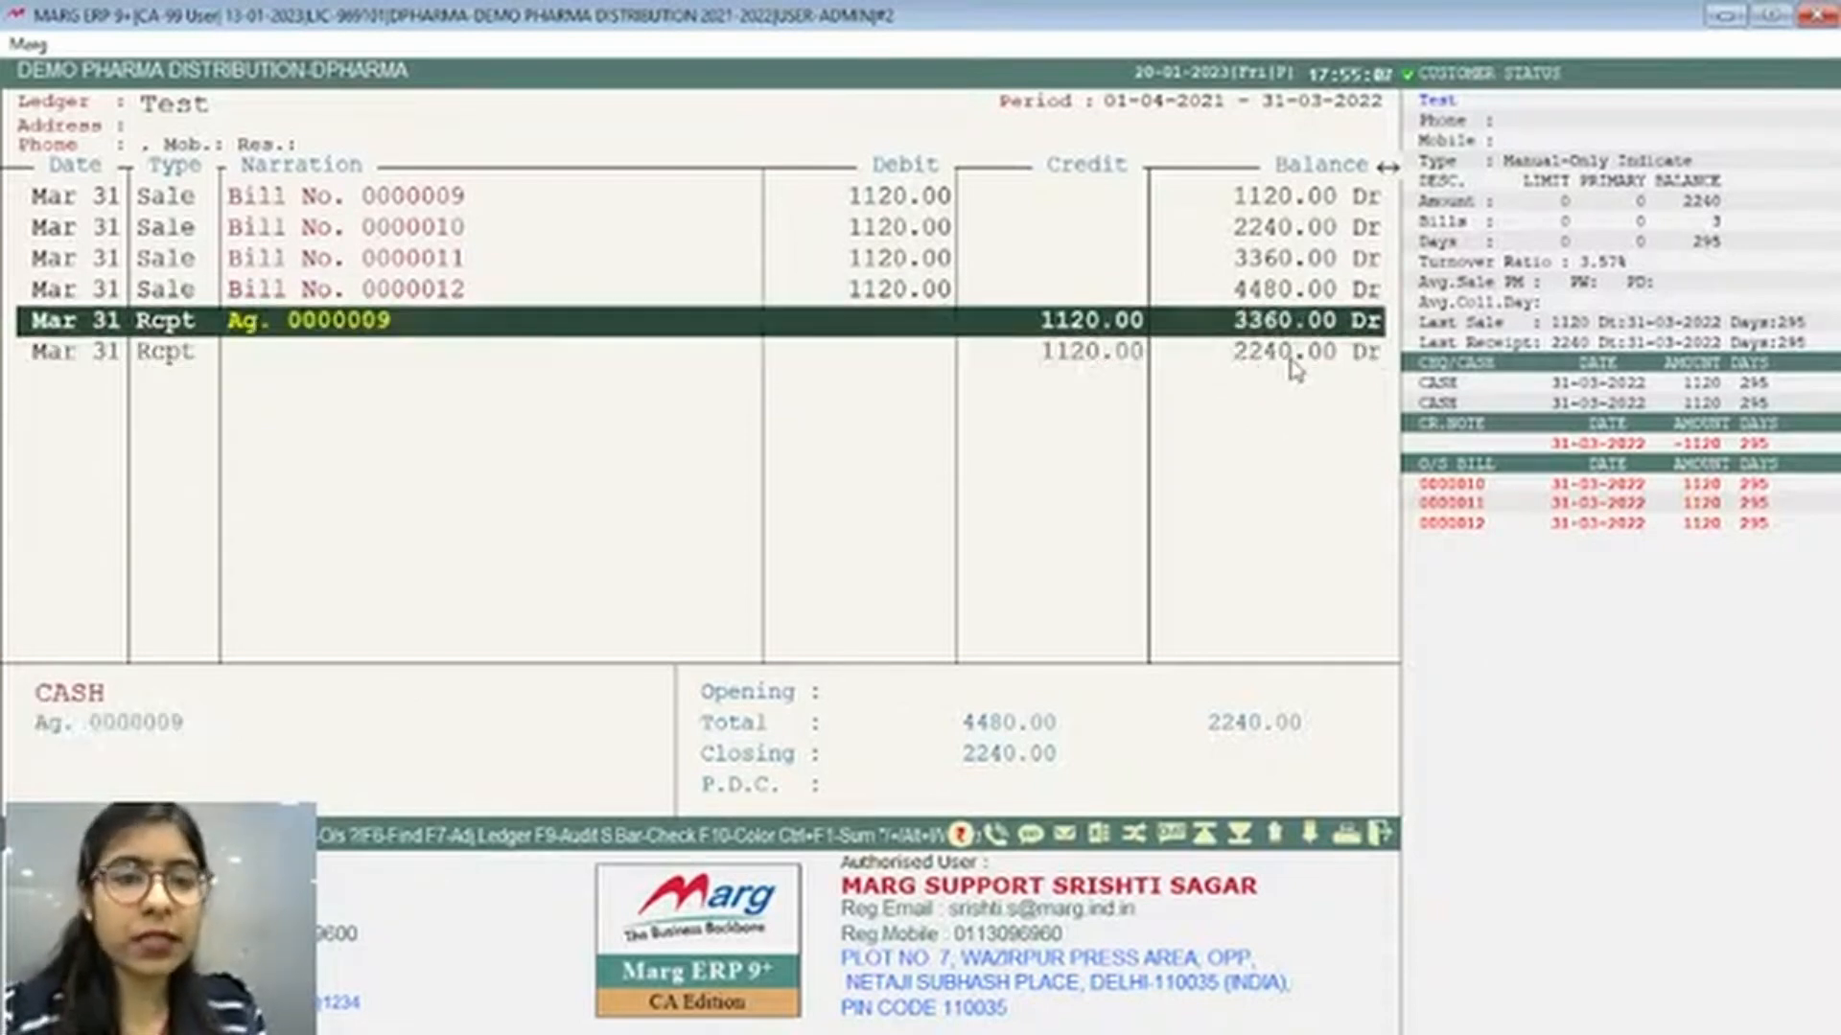
key(Down)
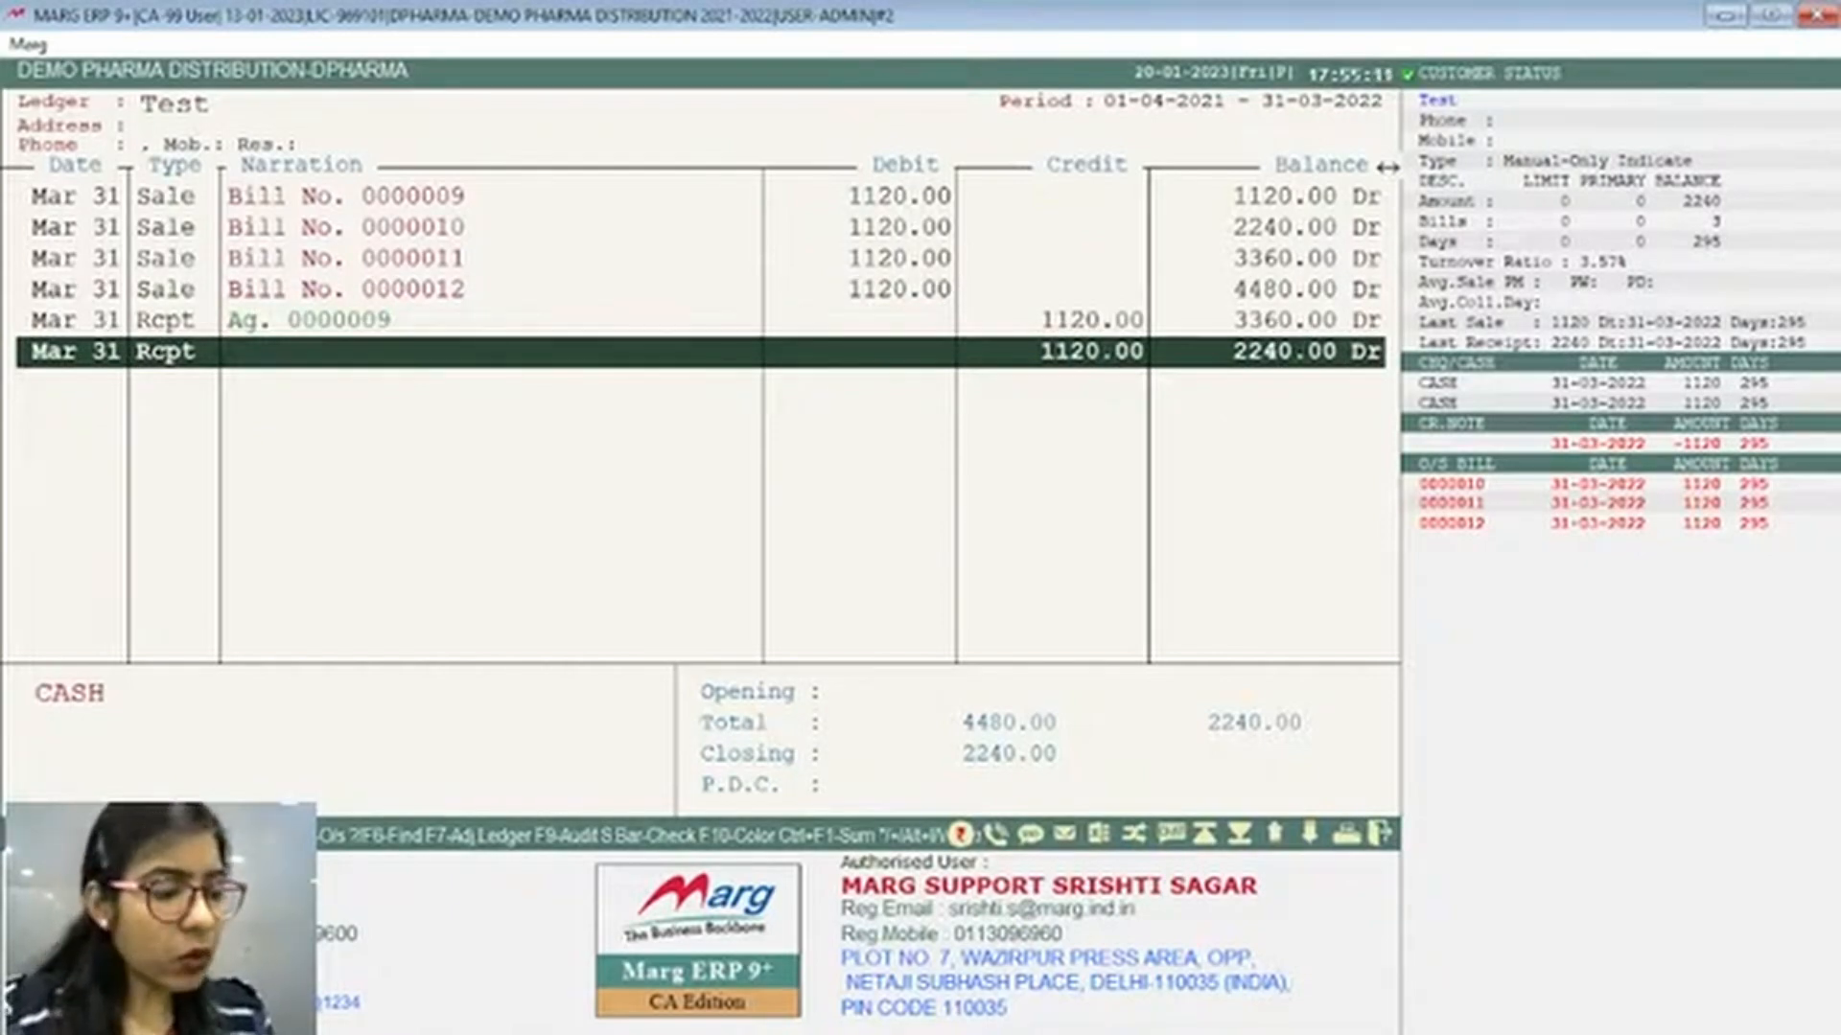
key(Escape)
key(Escape)
Reopen the Test party's outstanding bills with the default party-wise options and review the list and balance against the ledger
key(alt+o)
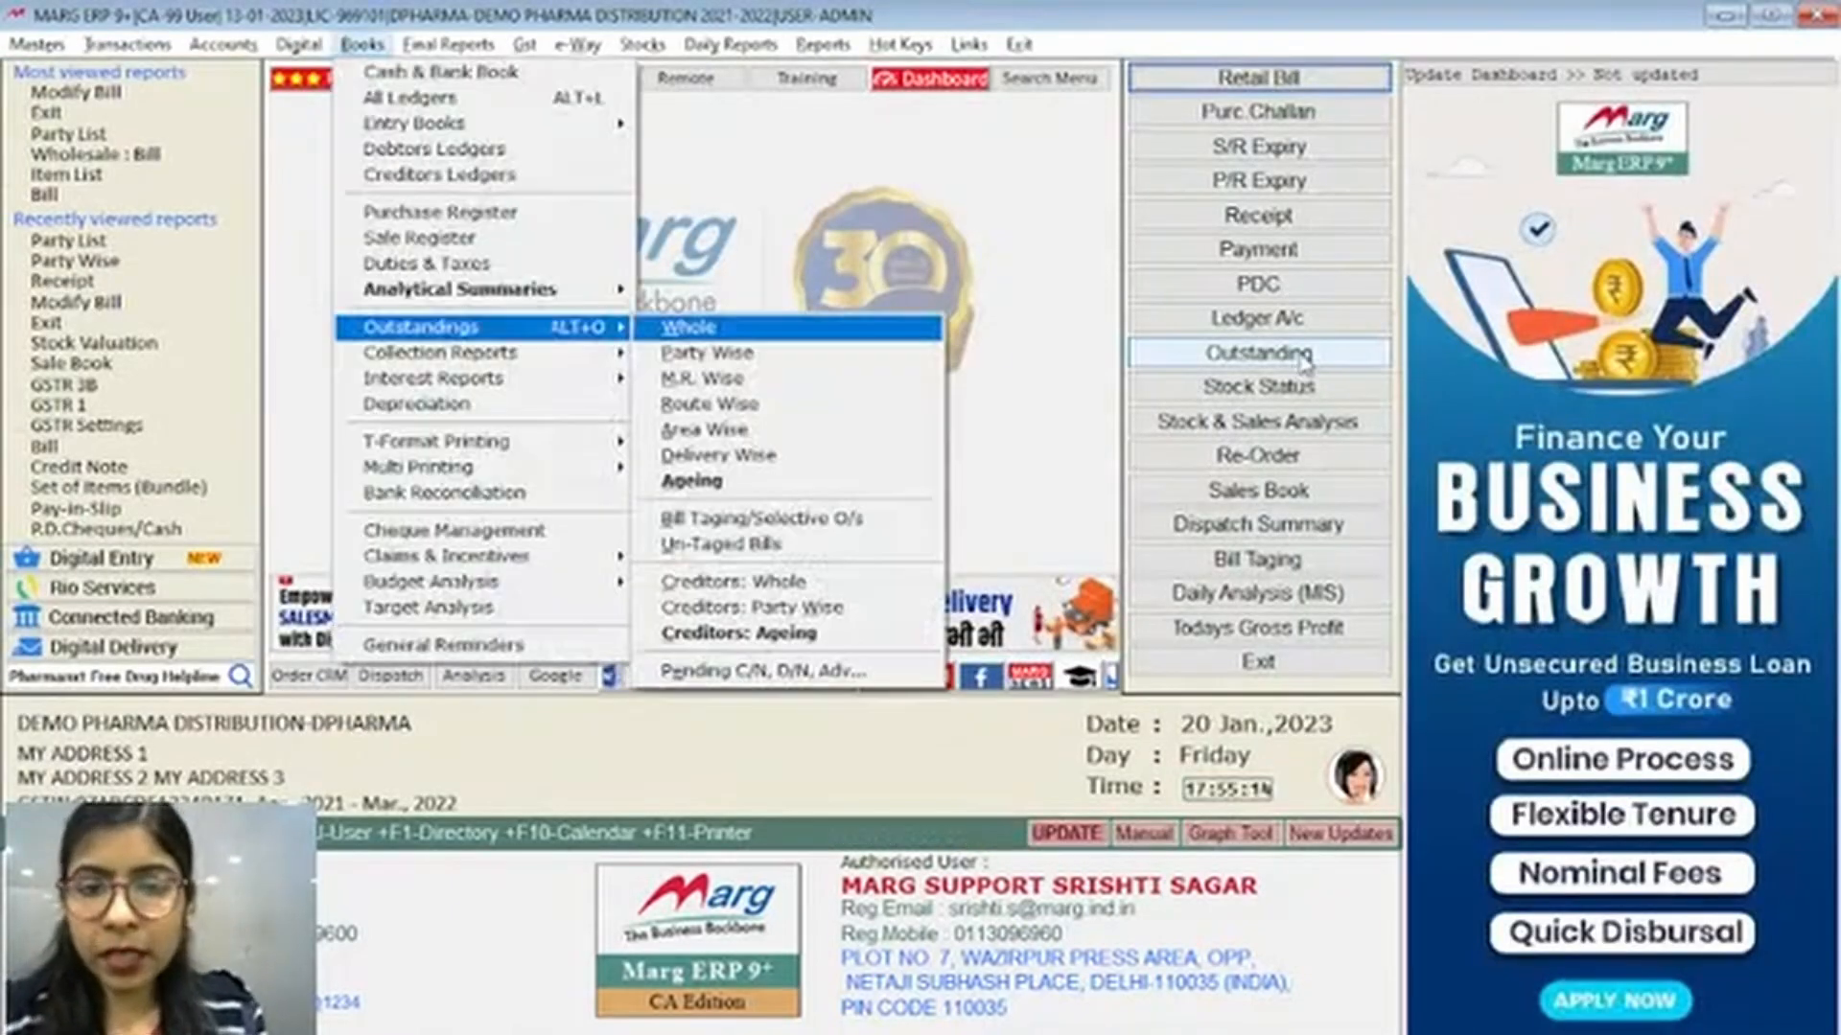
key(Down)
key(Return)
key(Return)
key(Return)
key(Return)
key(Return)
key(Return)
key(Return)
key(Return)
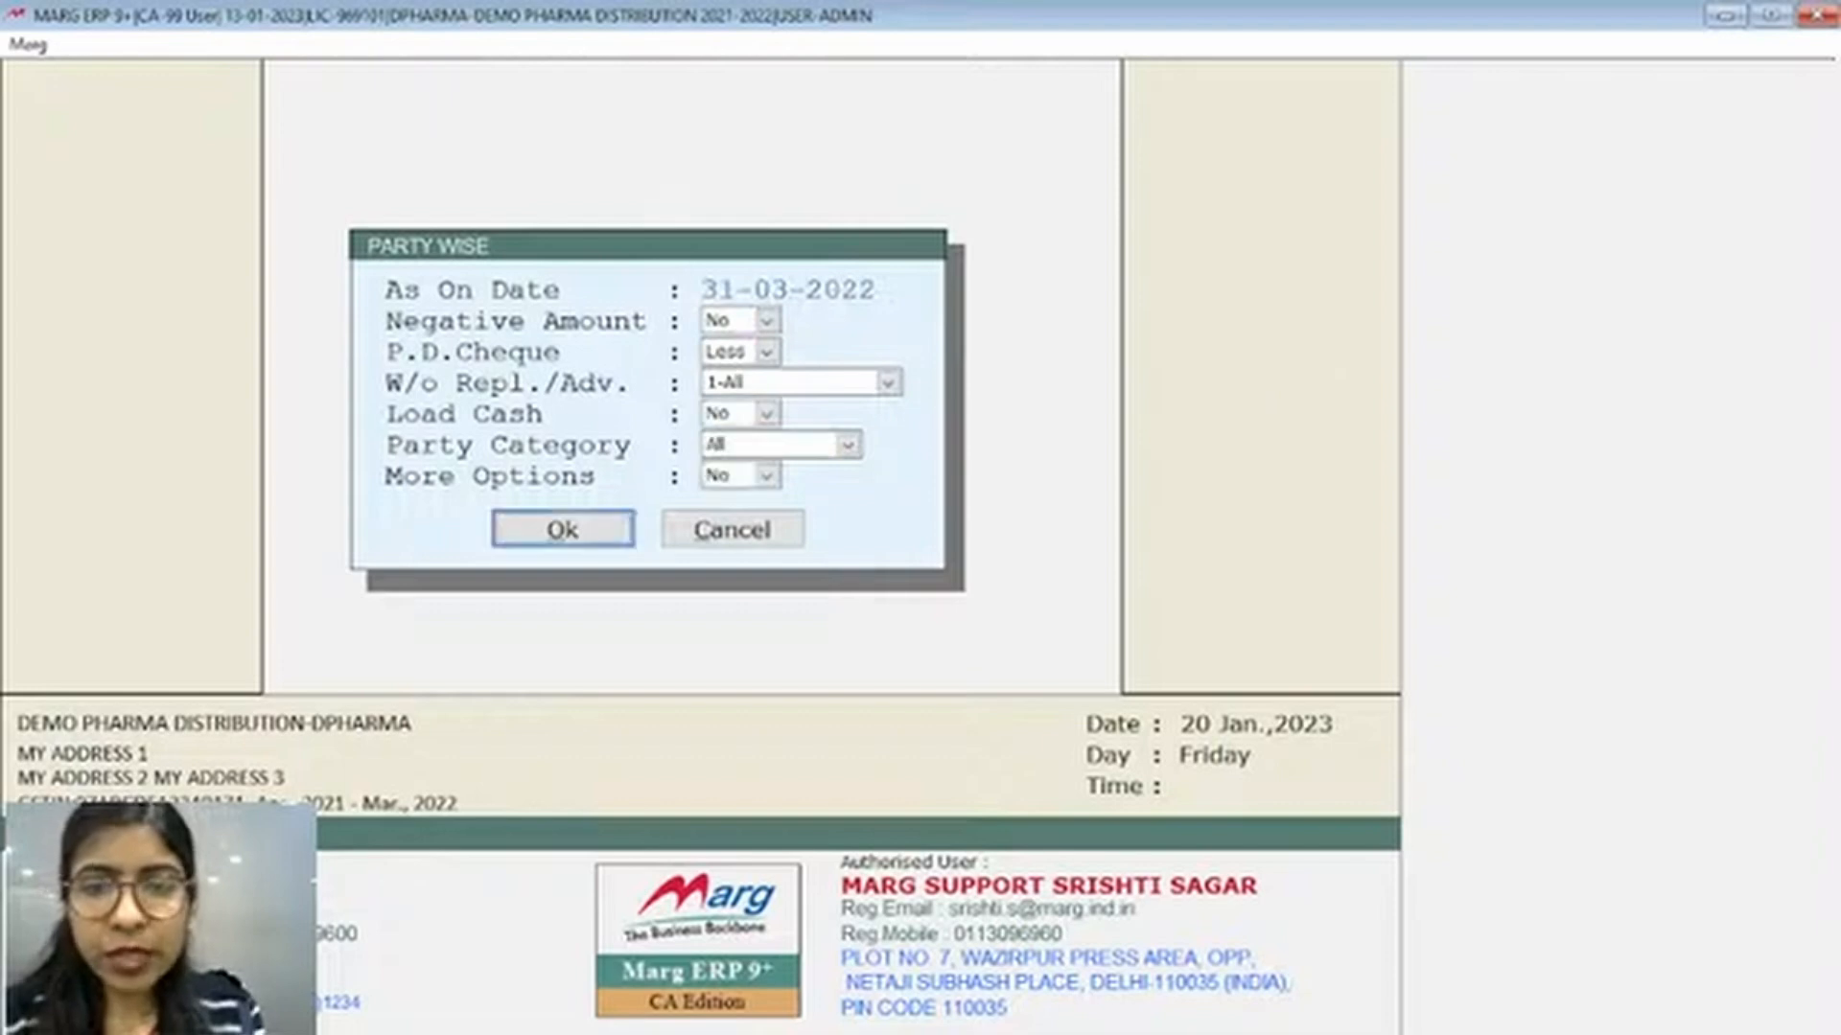
key(Return)
key(Return)
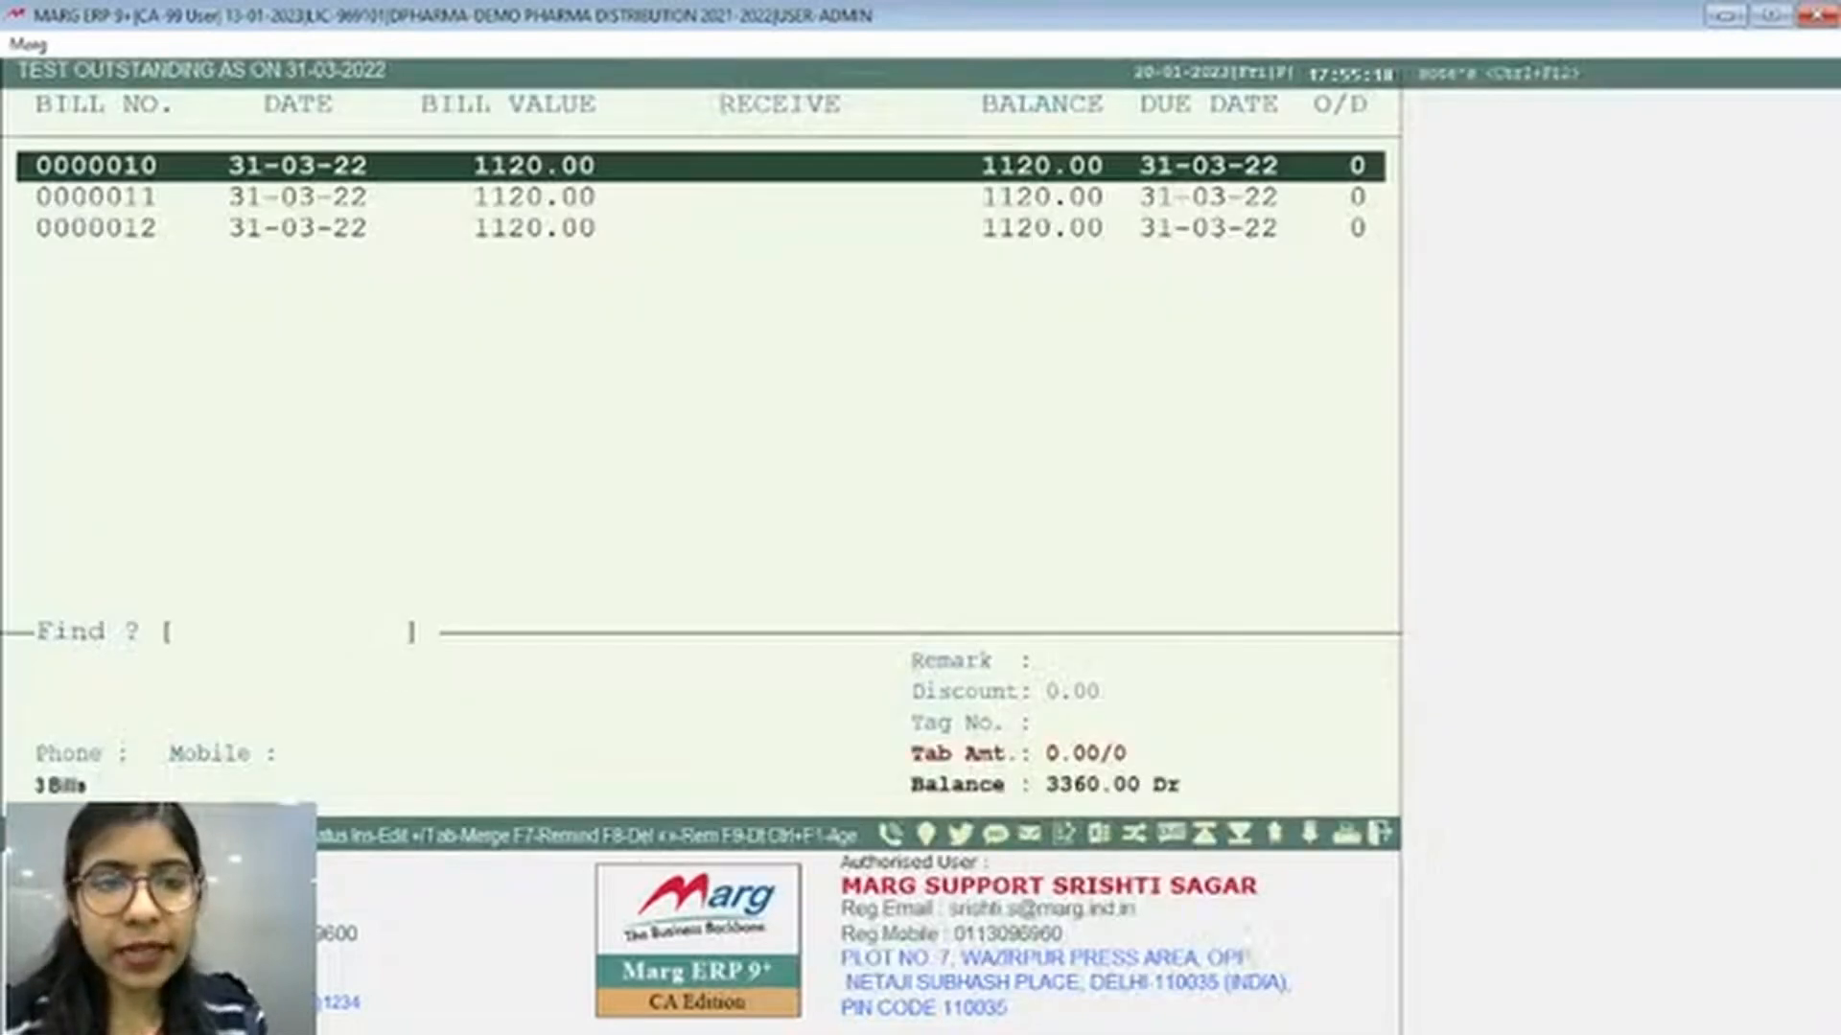
key(Down)
key(Down)
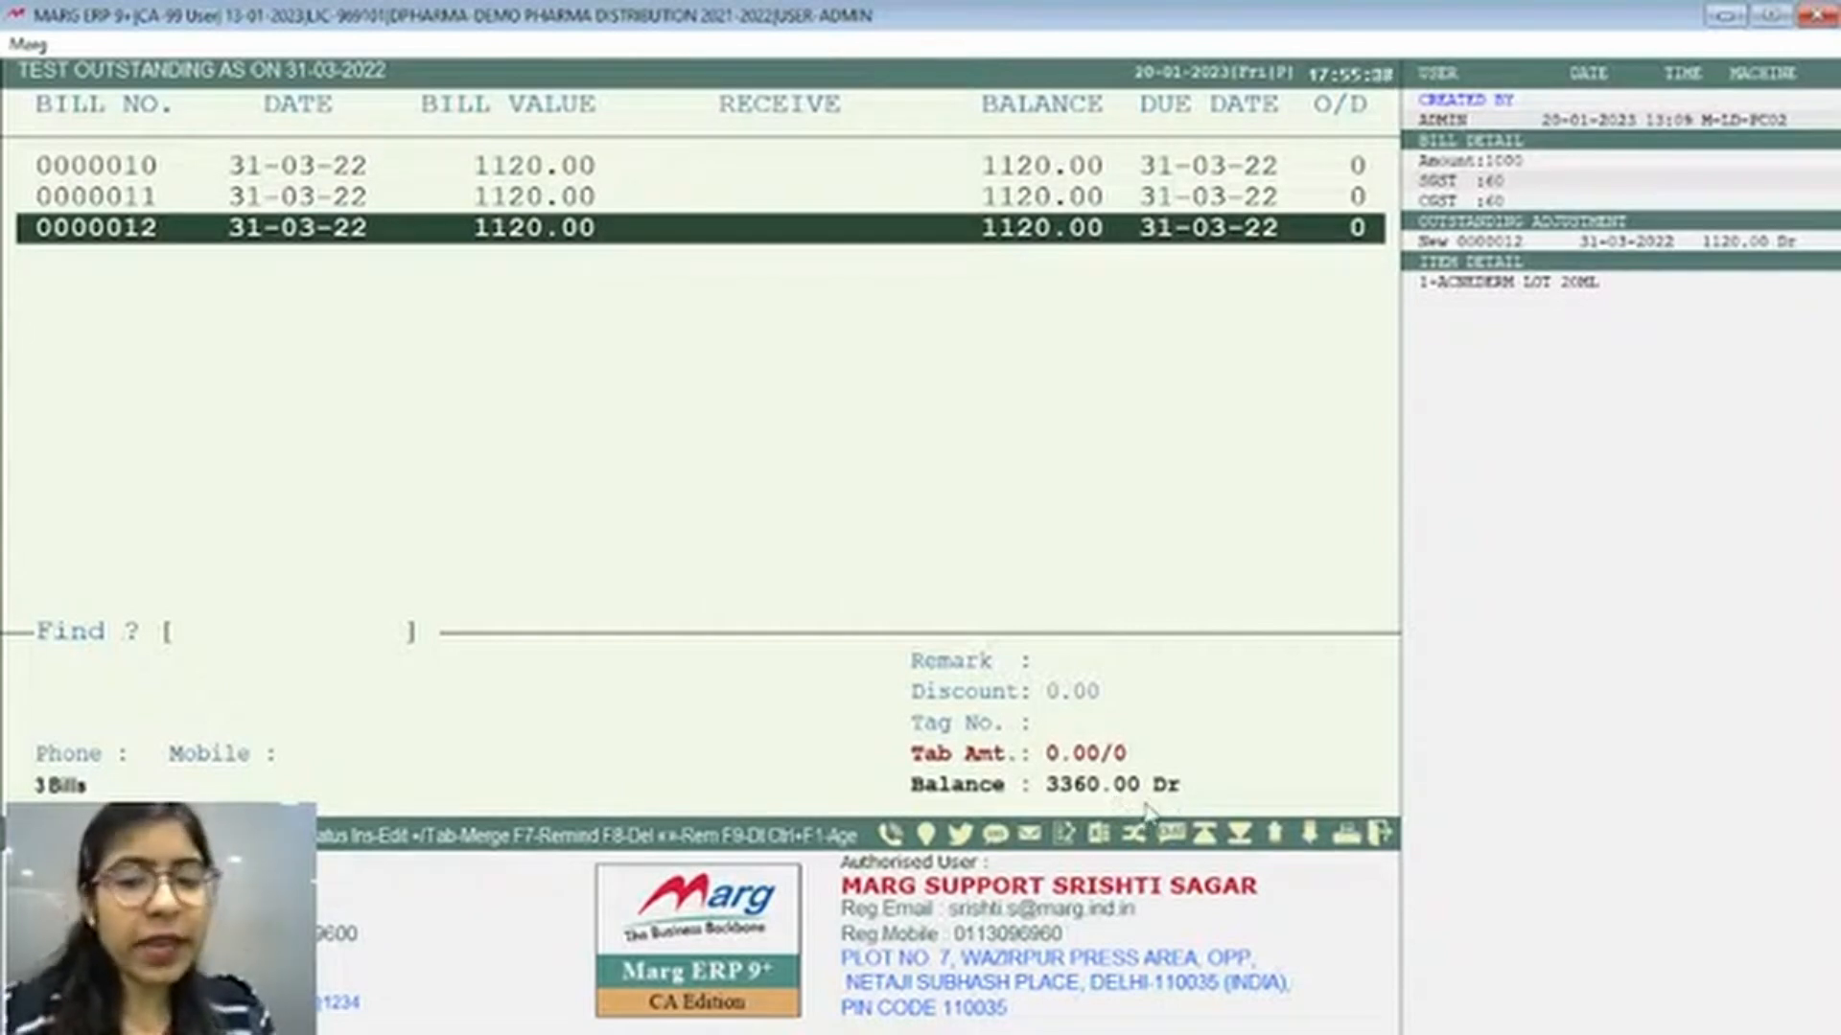
key(Escape)
key(Escape)
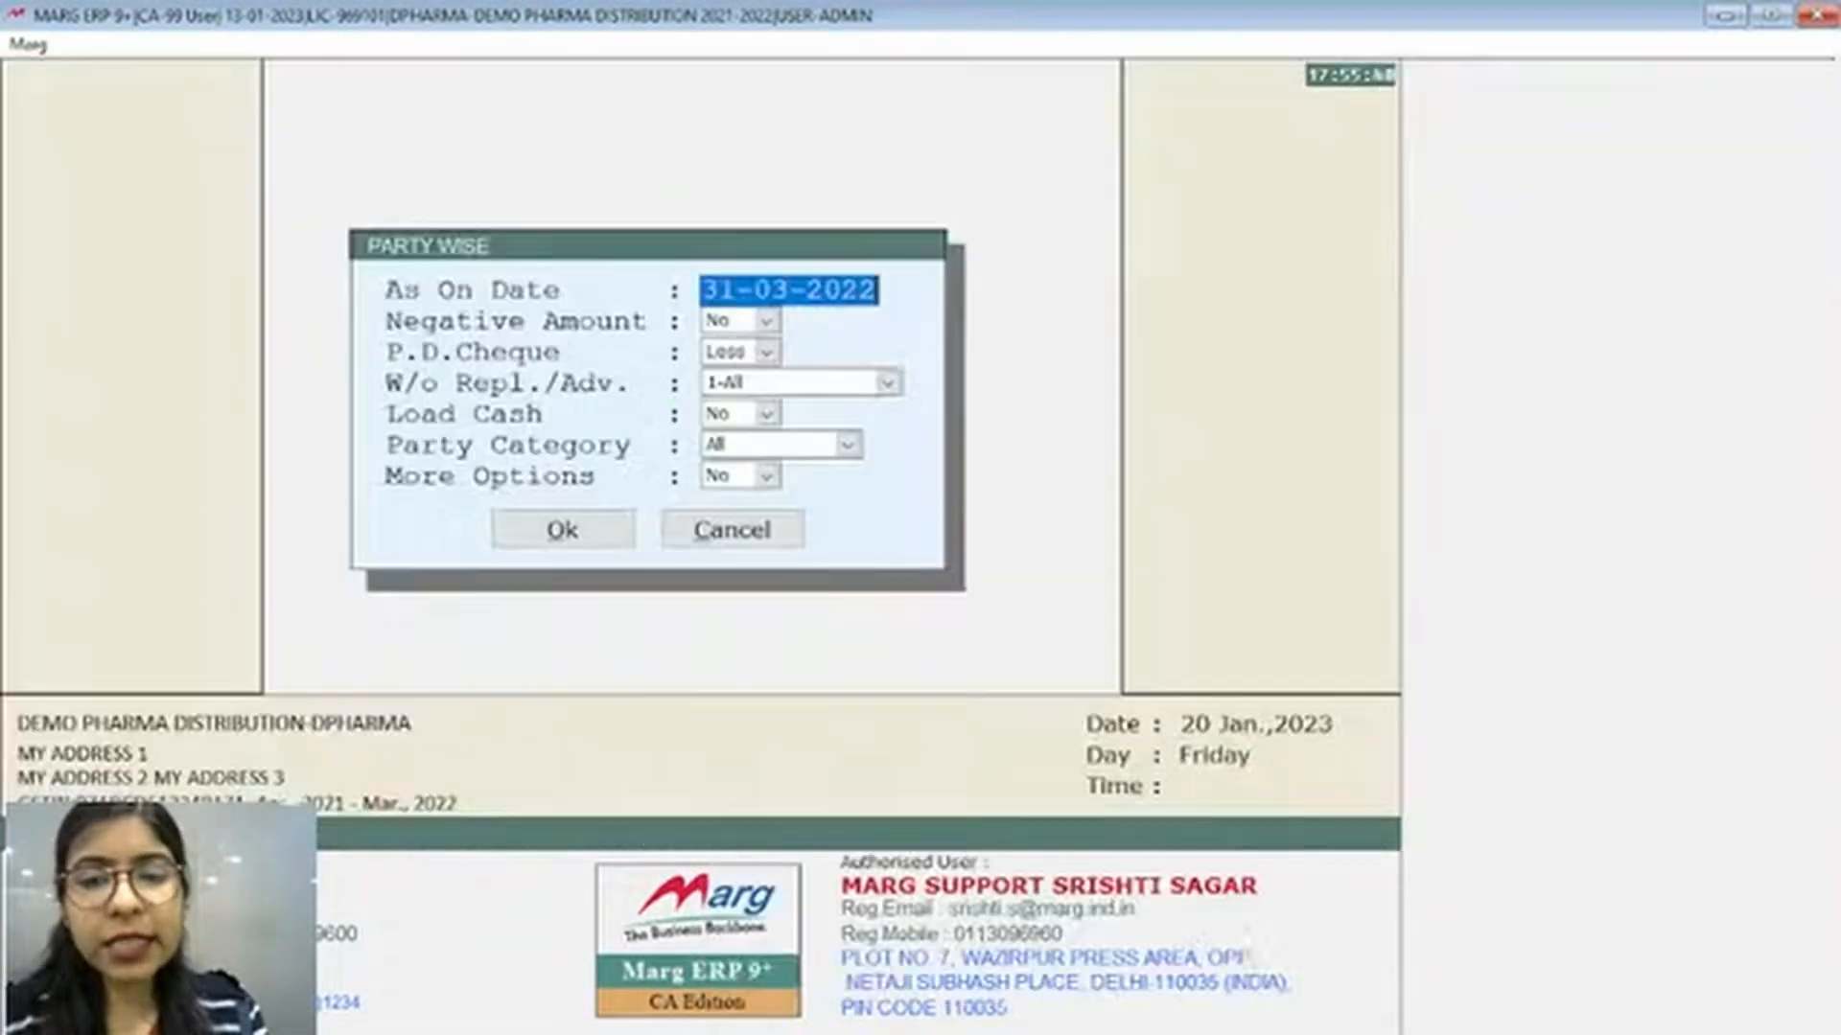
Set Negative Amount to Yes for the party-wise outstanding report and display the Test party's bills
key(Return)
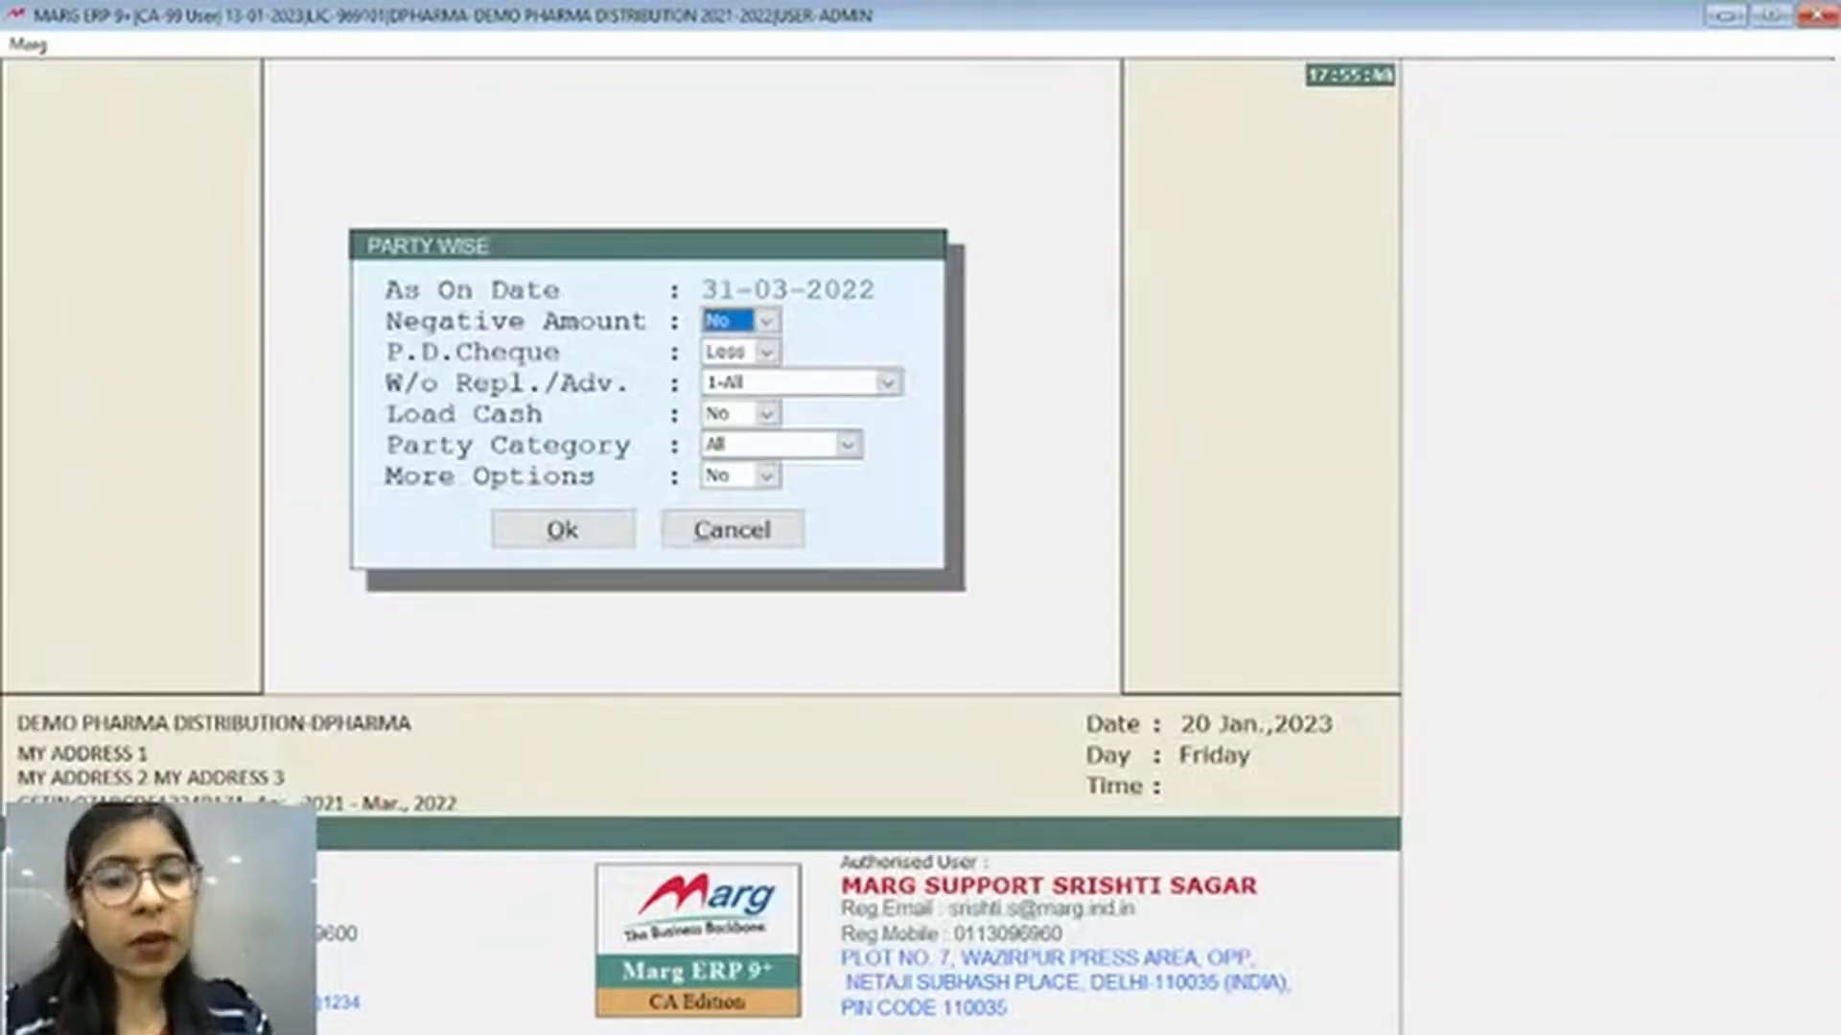
key(y)
key(Return)
key(Return)
key(Return)
key(Return)
key(Return)
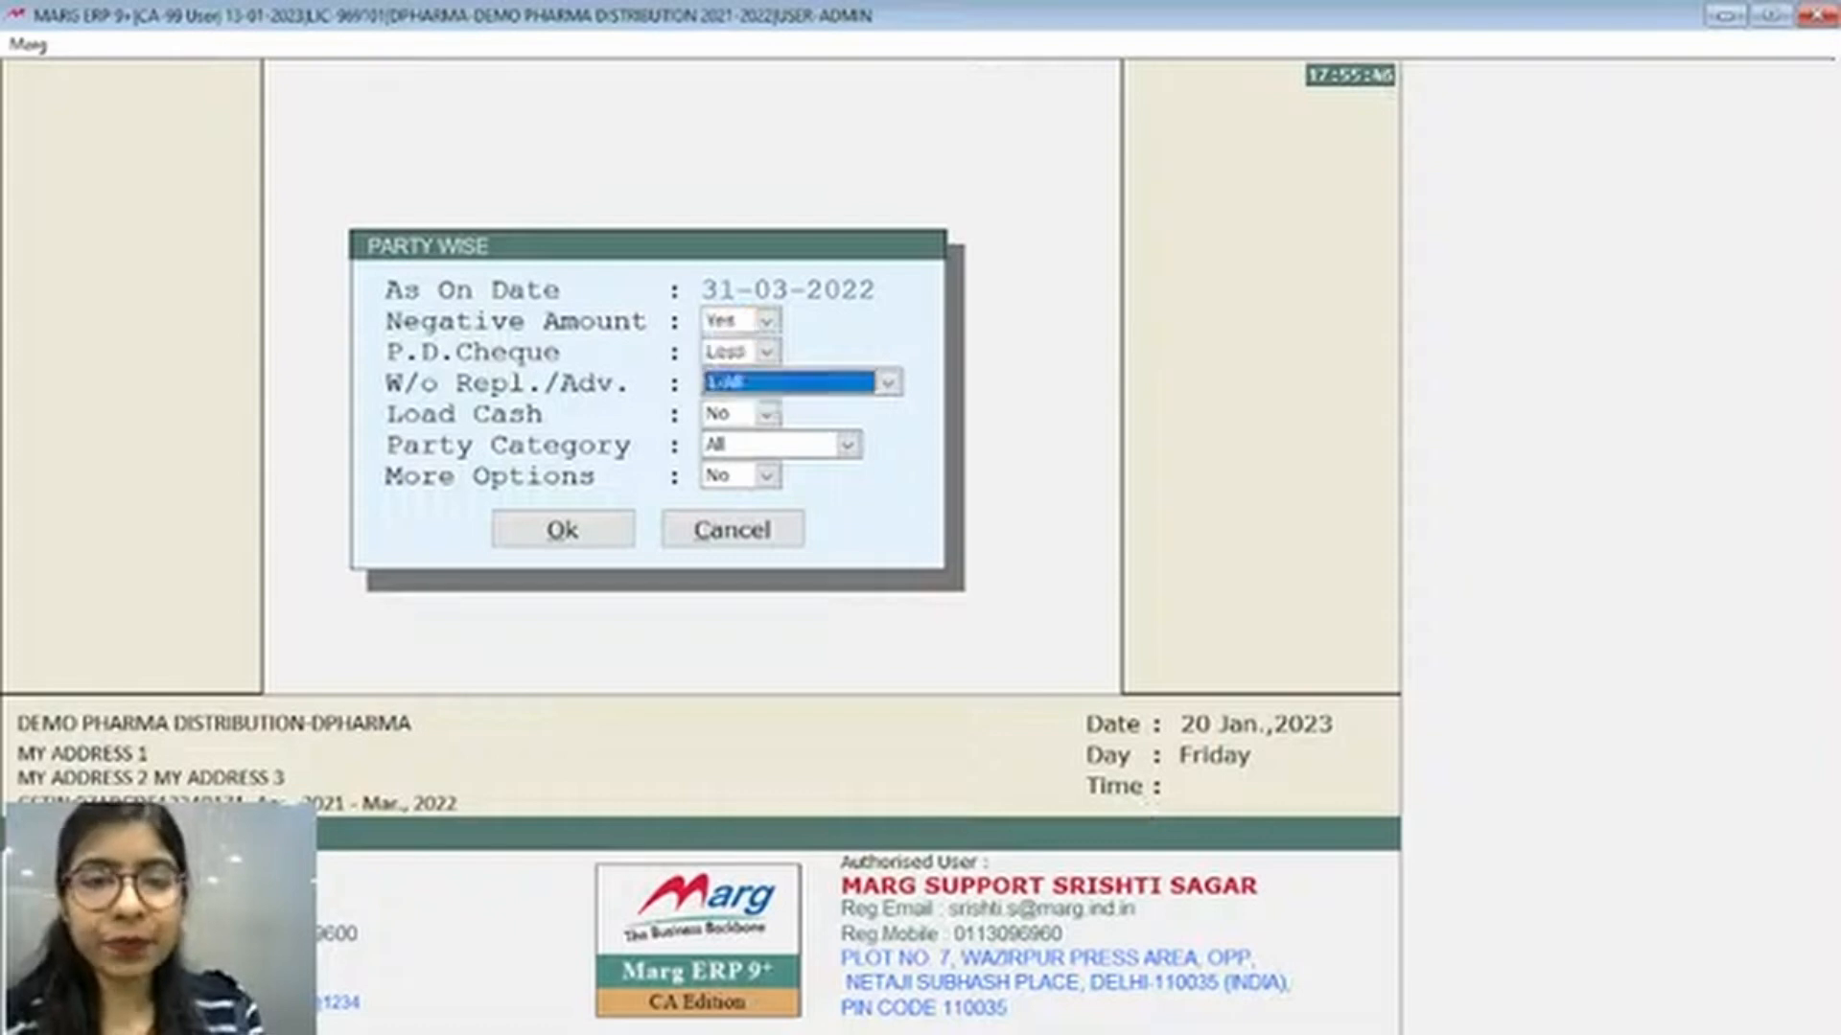
key(Return)
key(Return)
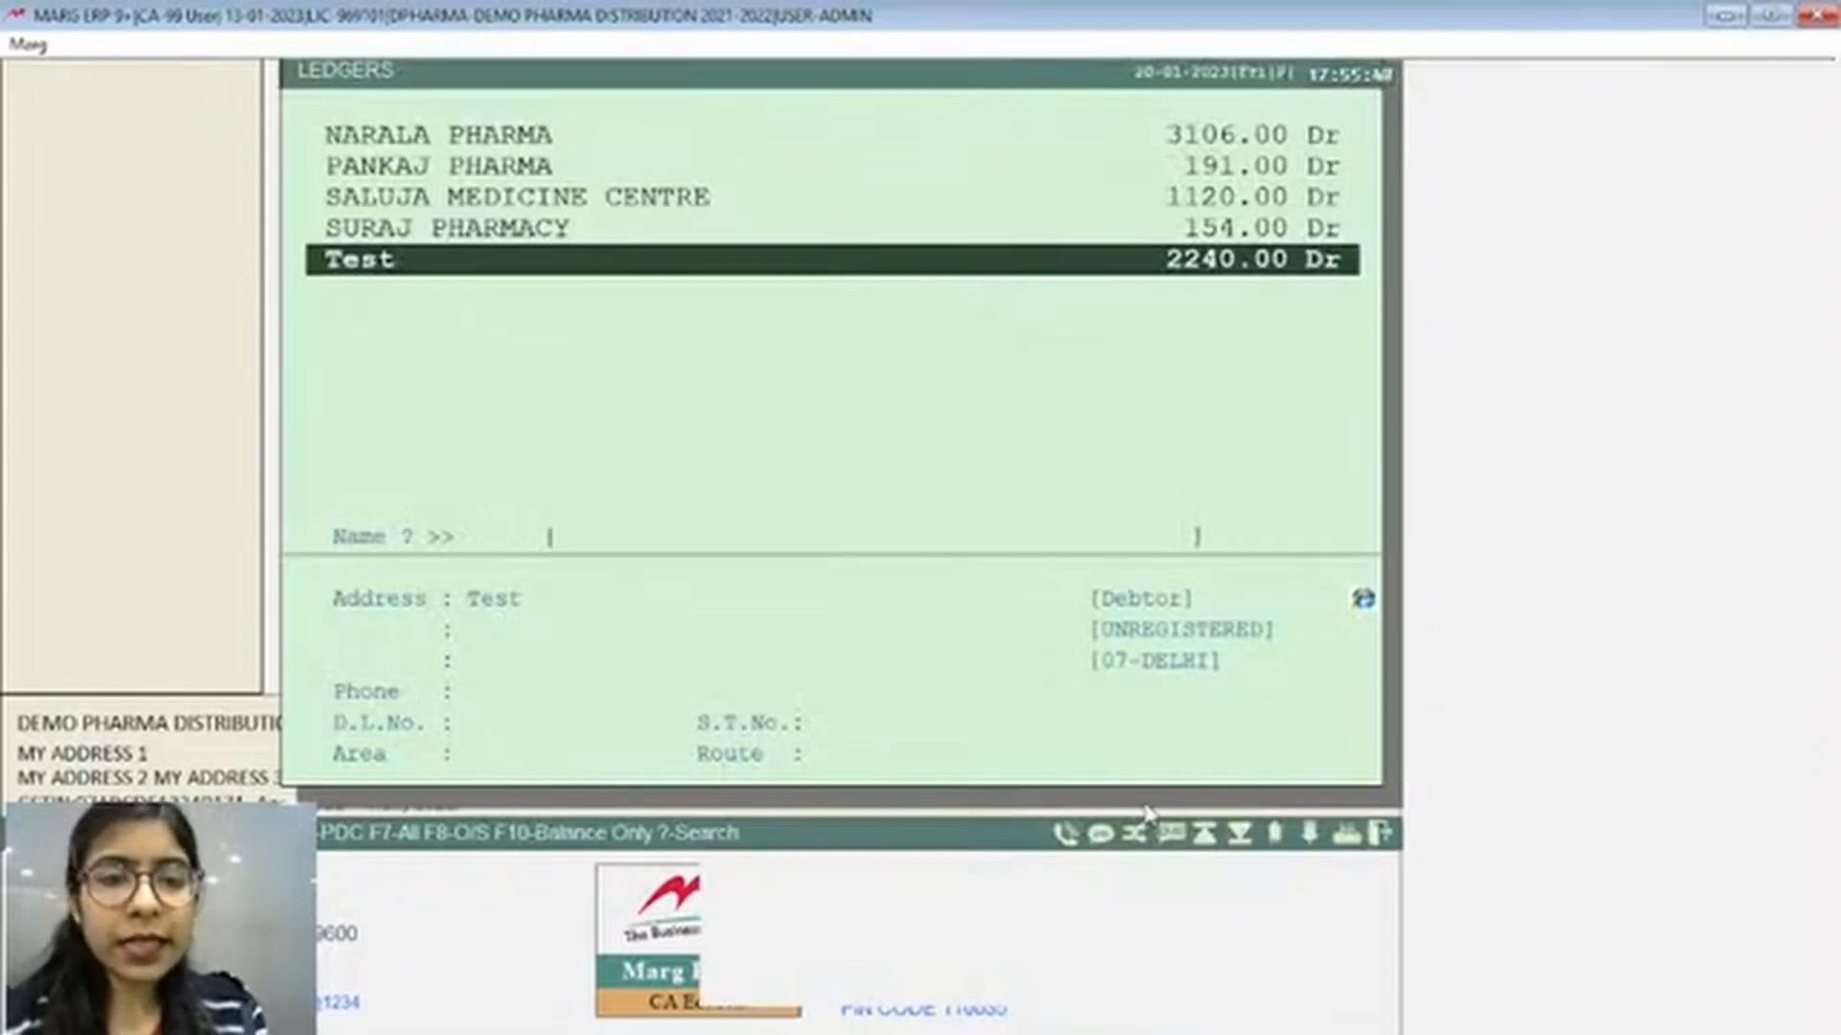
key(Return)
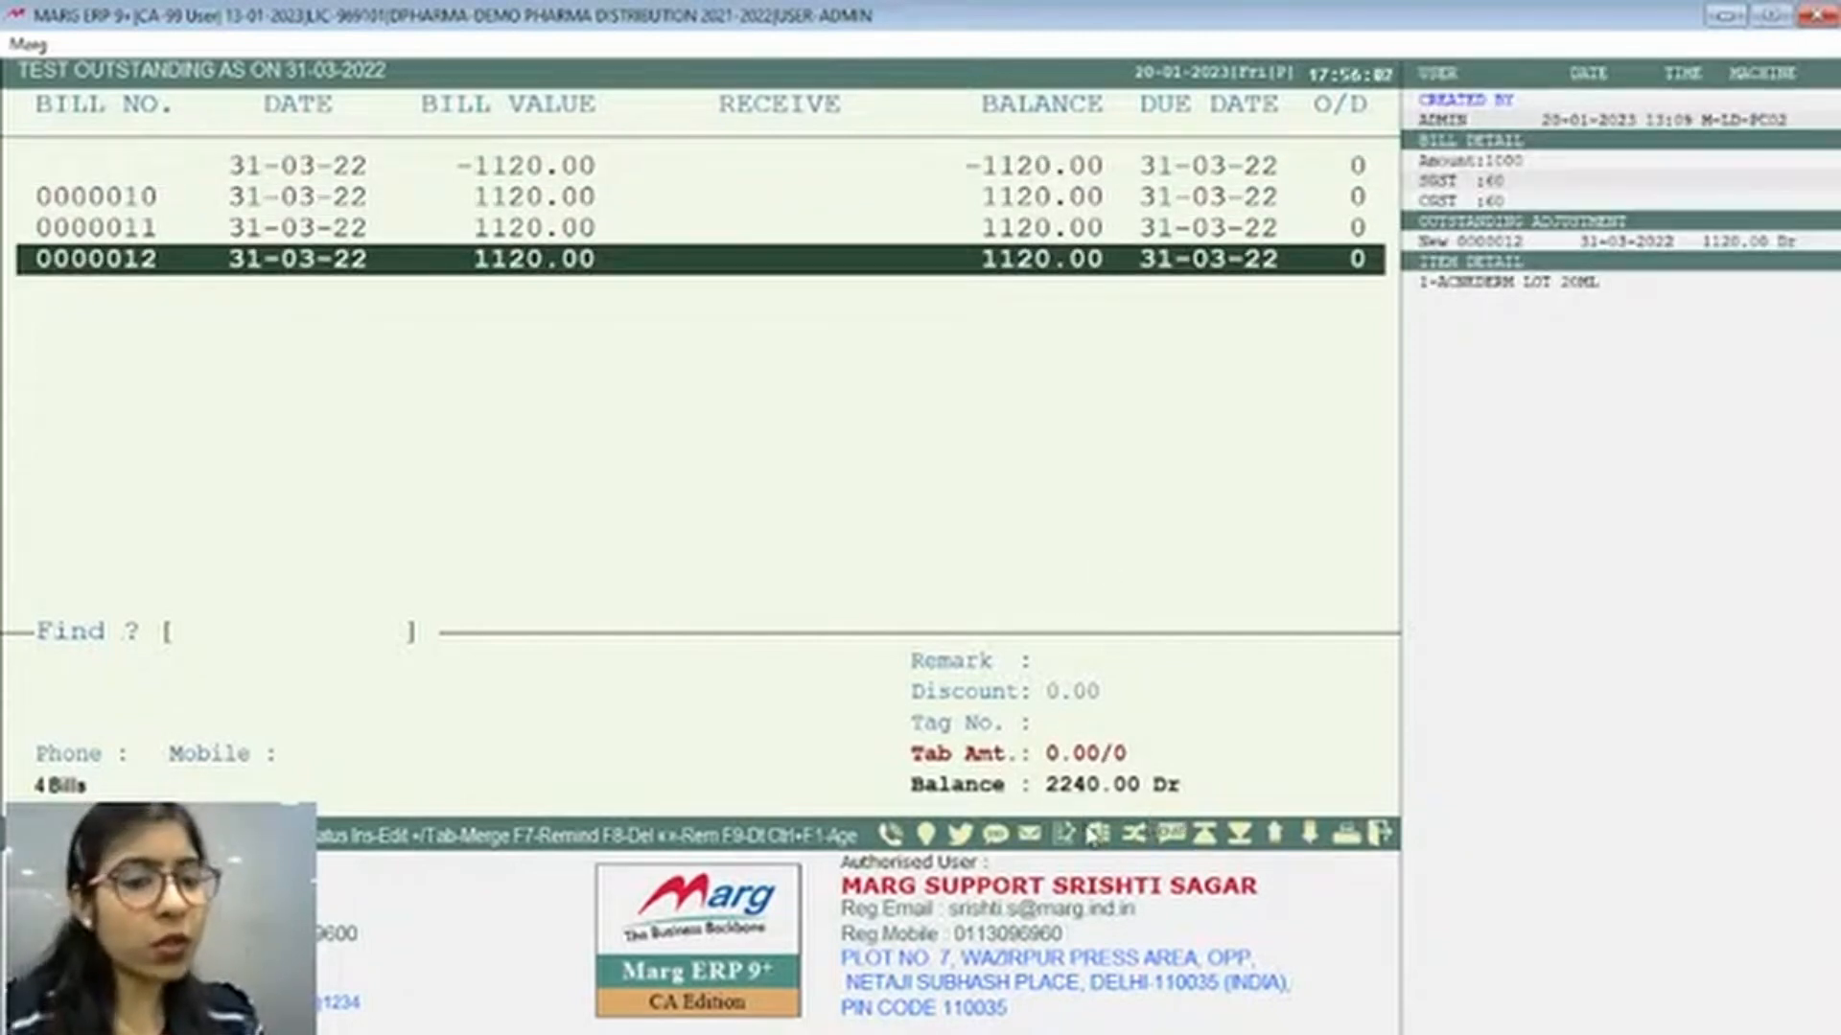
Close the outstanding report, the receipt voucher and the Test ledger to return to the main screen
key(Escape)
key(Escape)
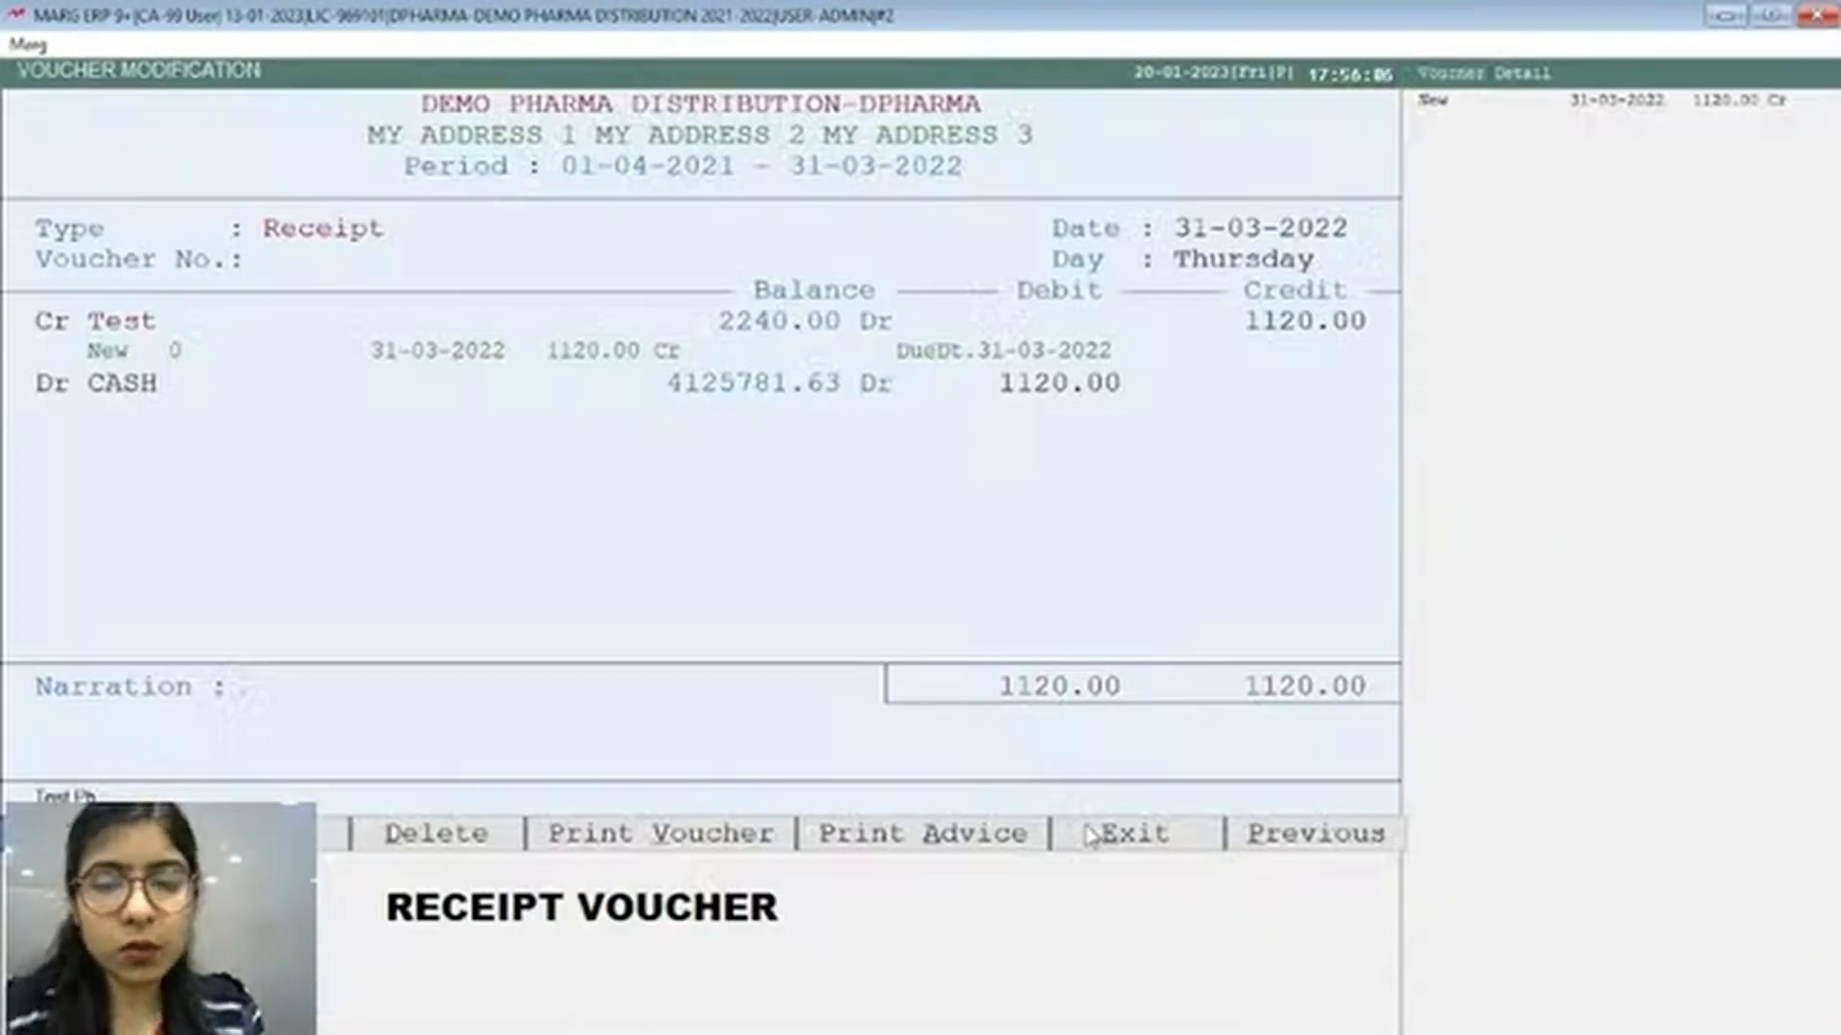
click(1093, 834)
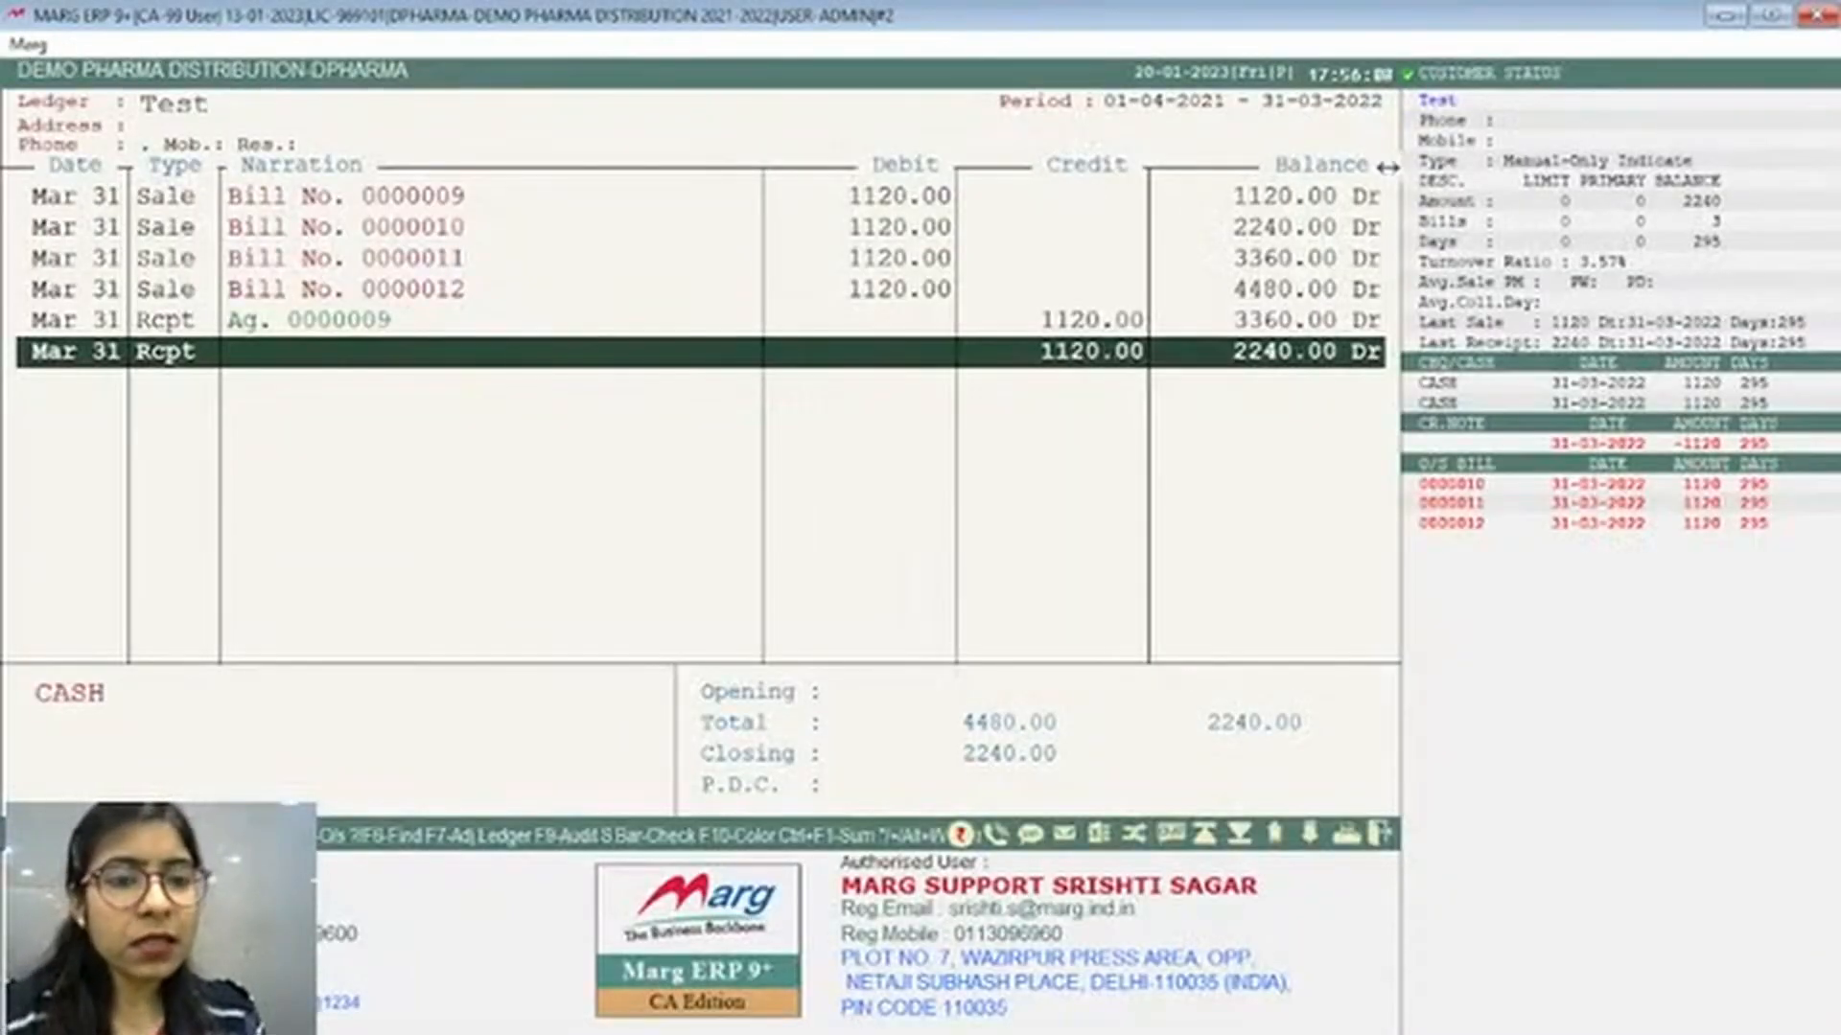
key(Escape)
key(Escape)
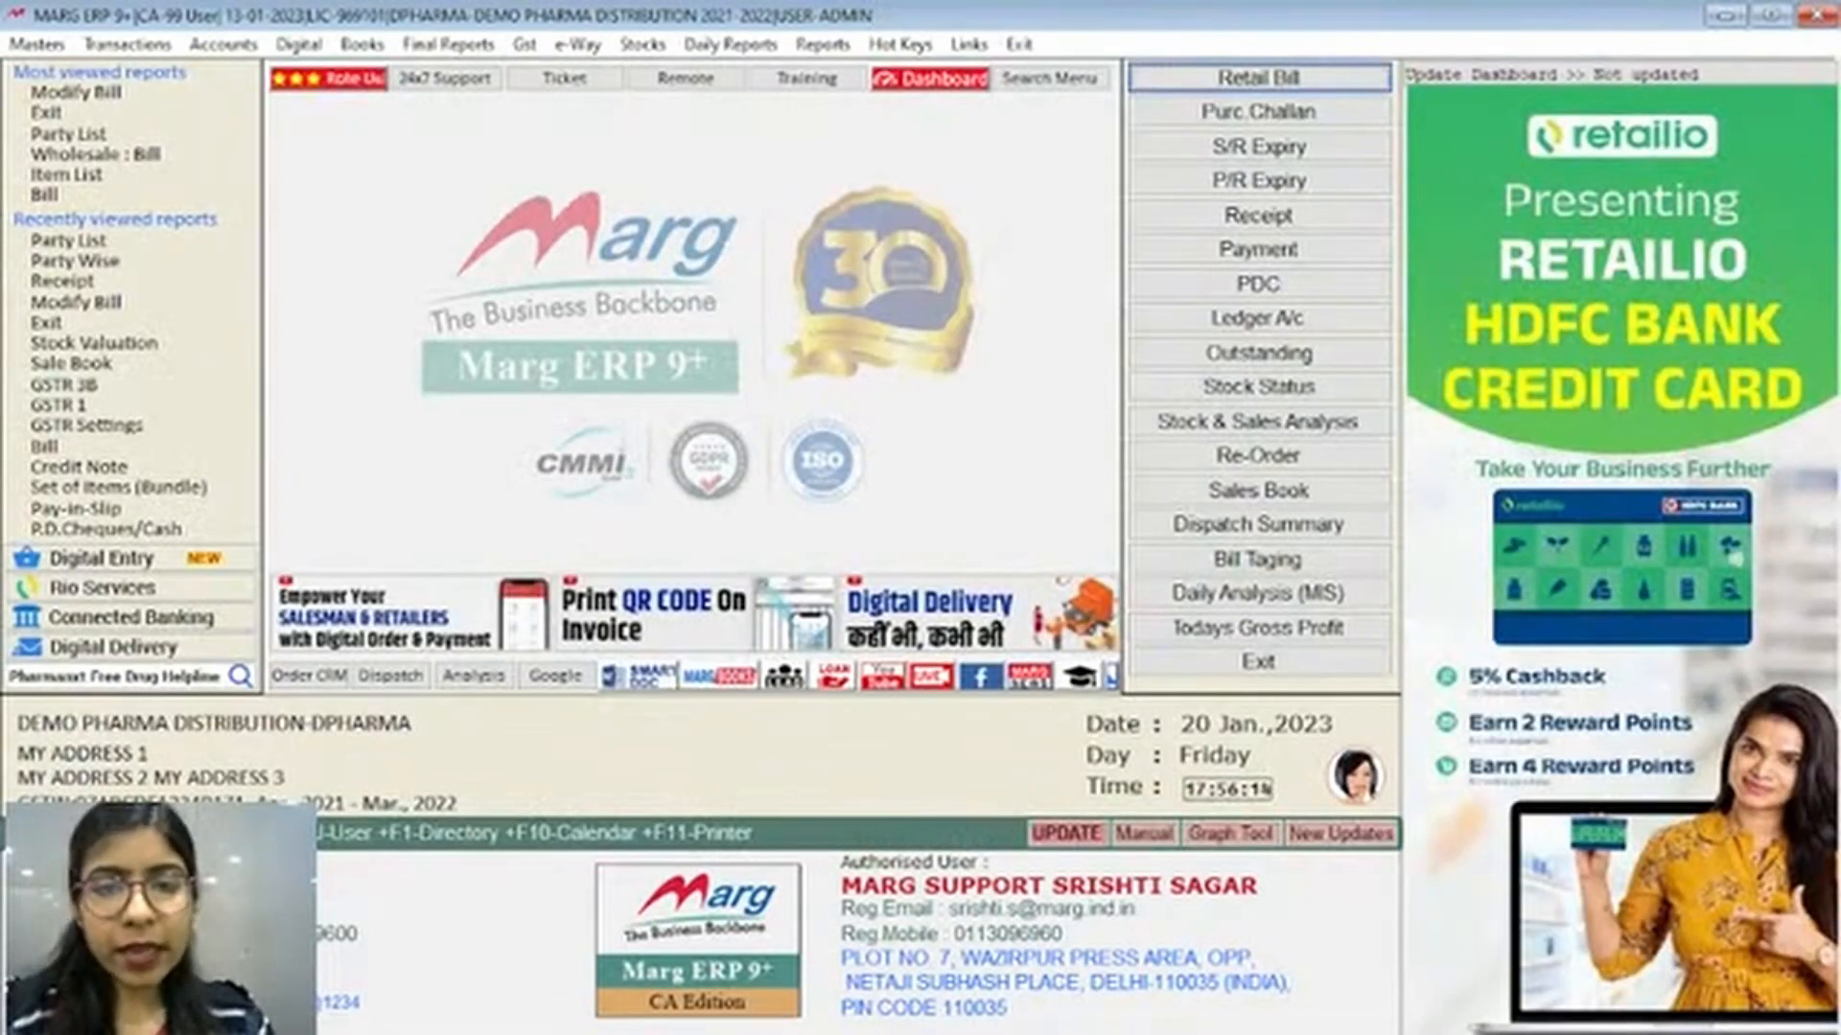
key(alt+m)
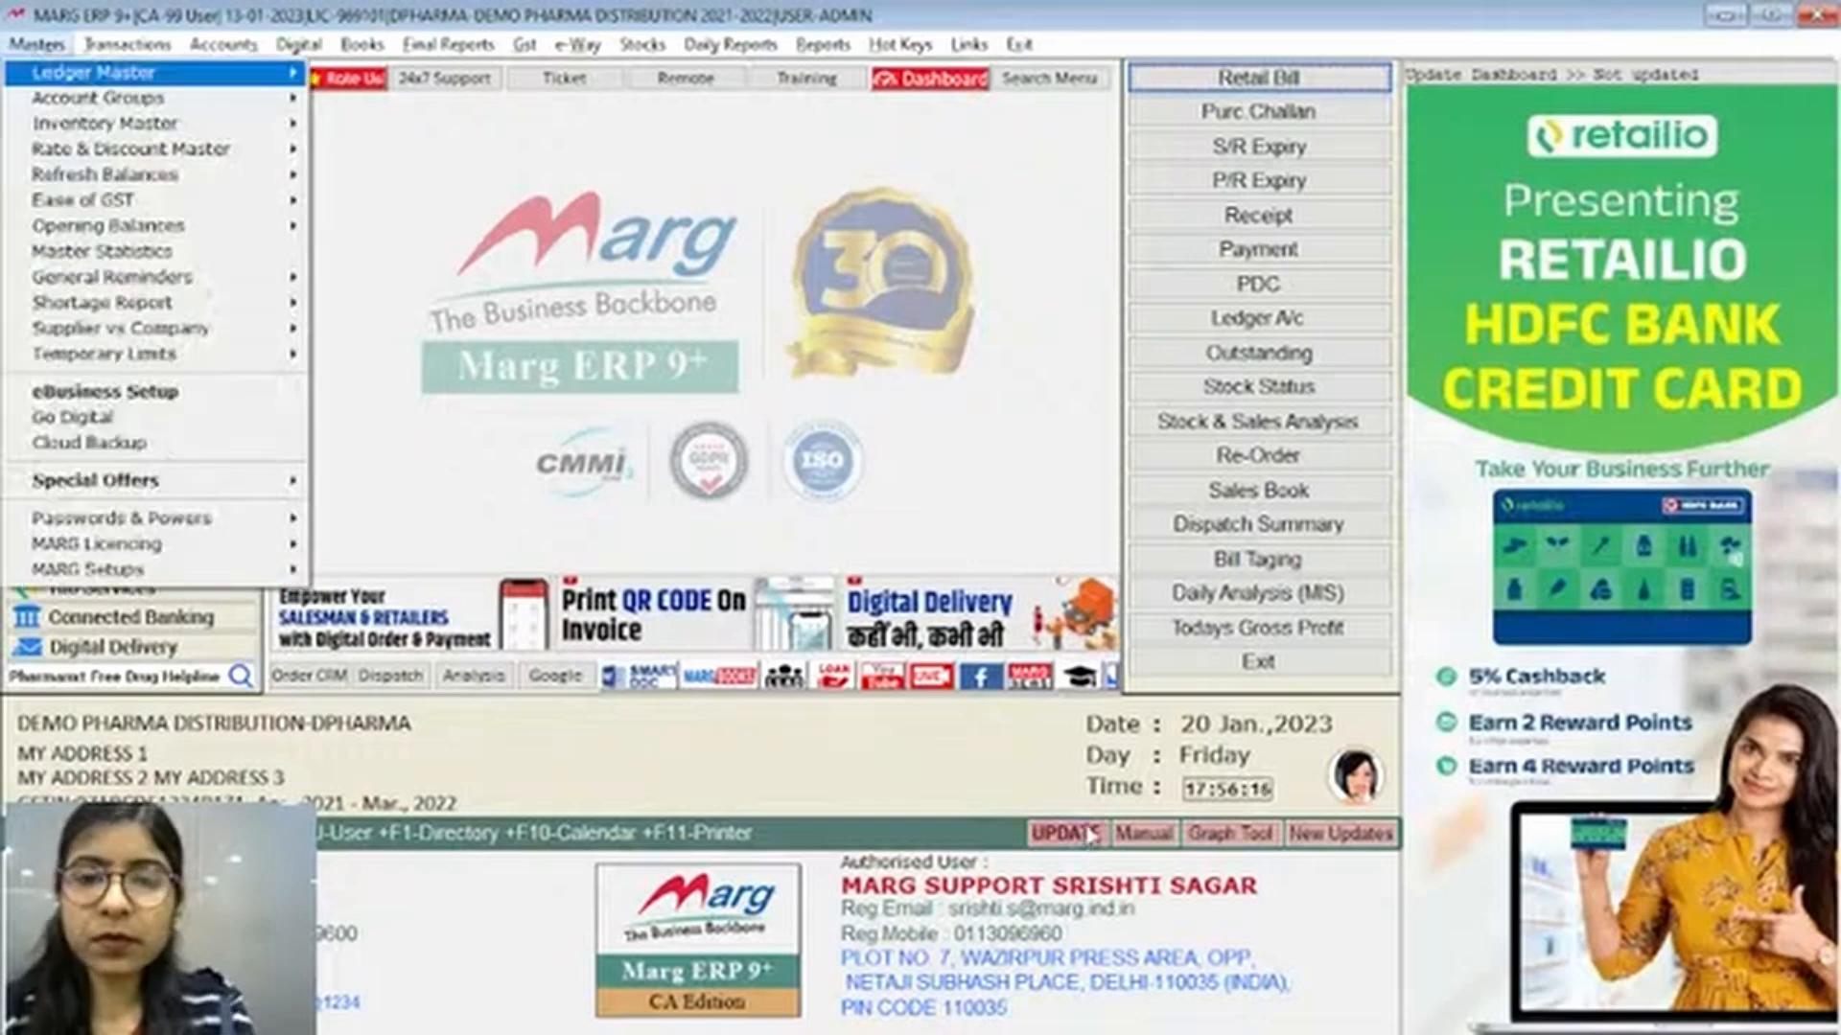
key(Escape)
key(Escape)
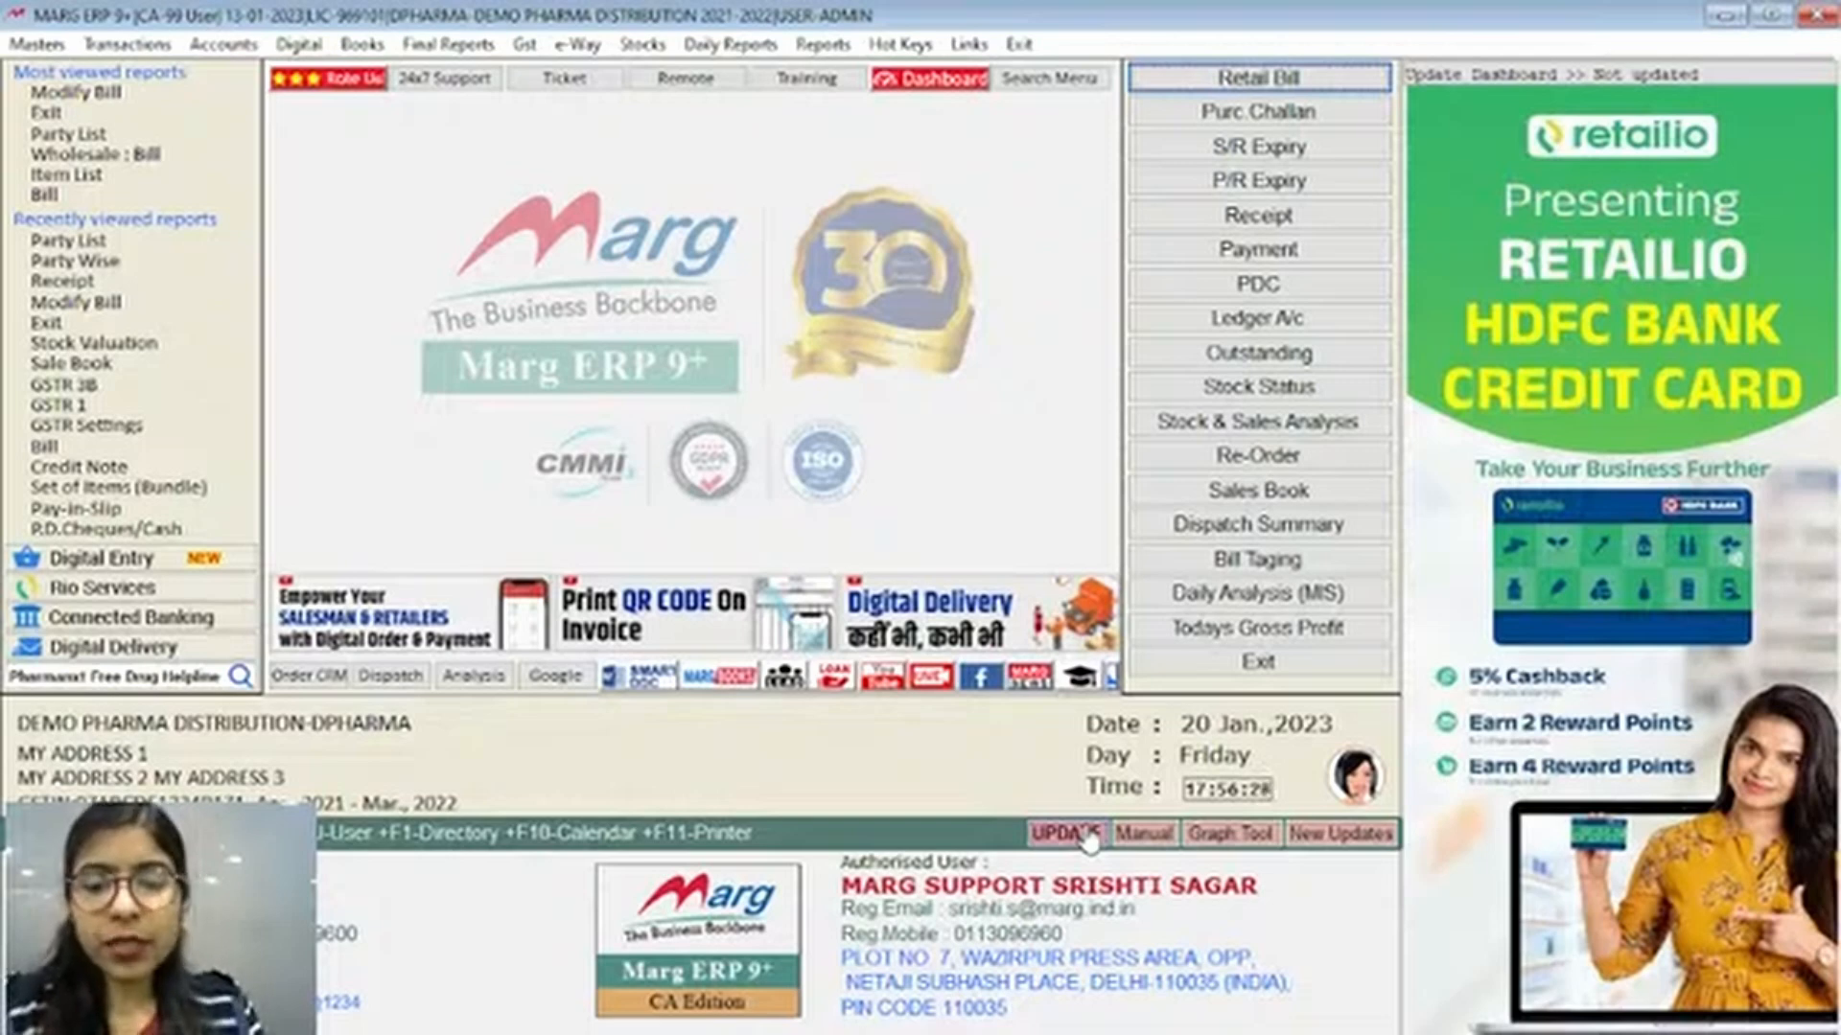
key(alt+a)
key(Escape)
key(Escape)
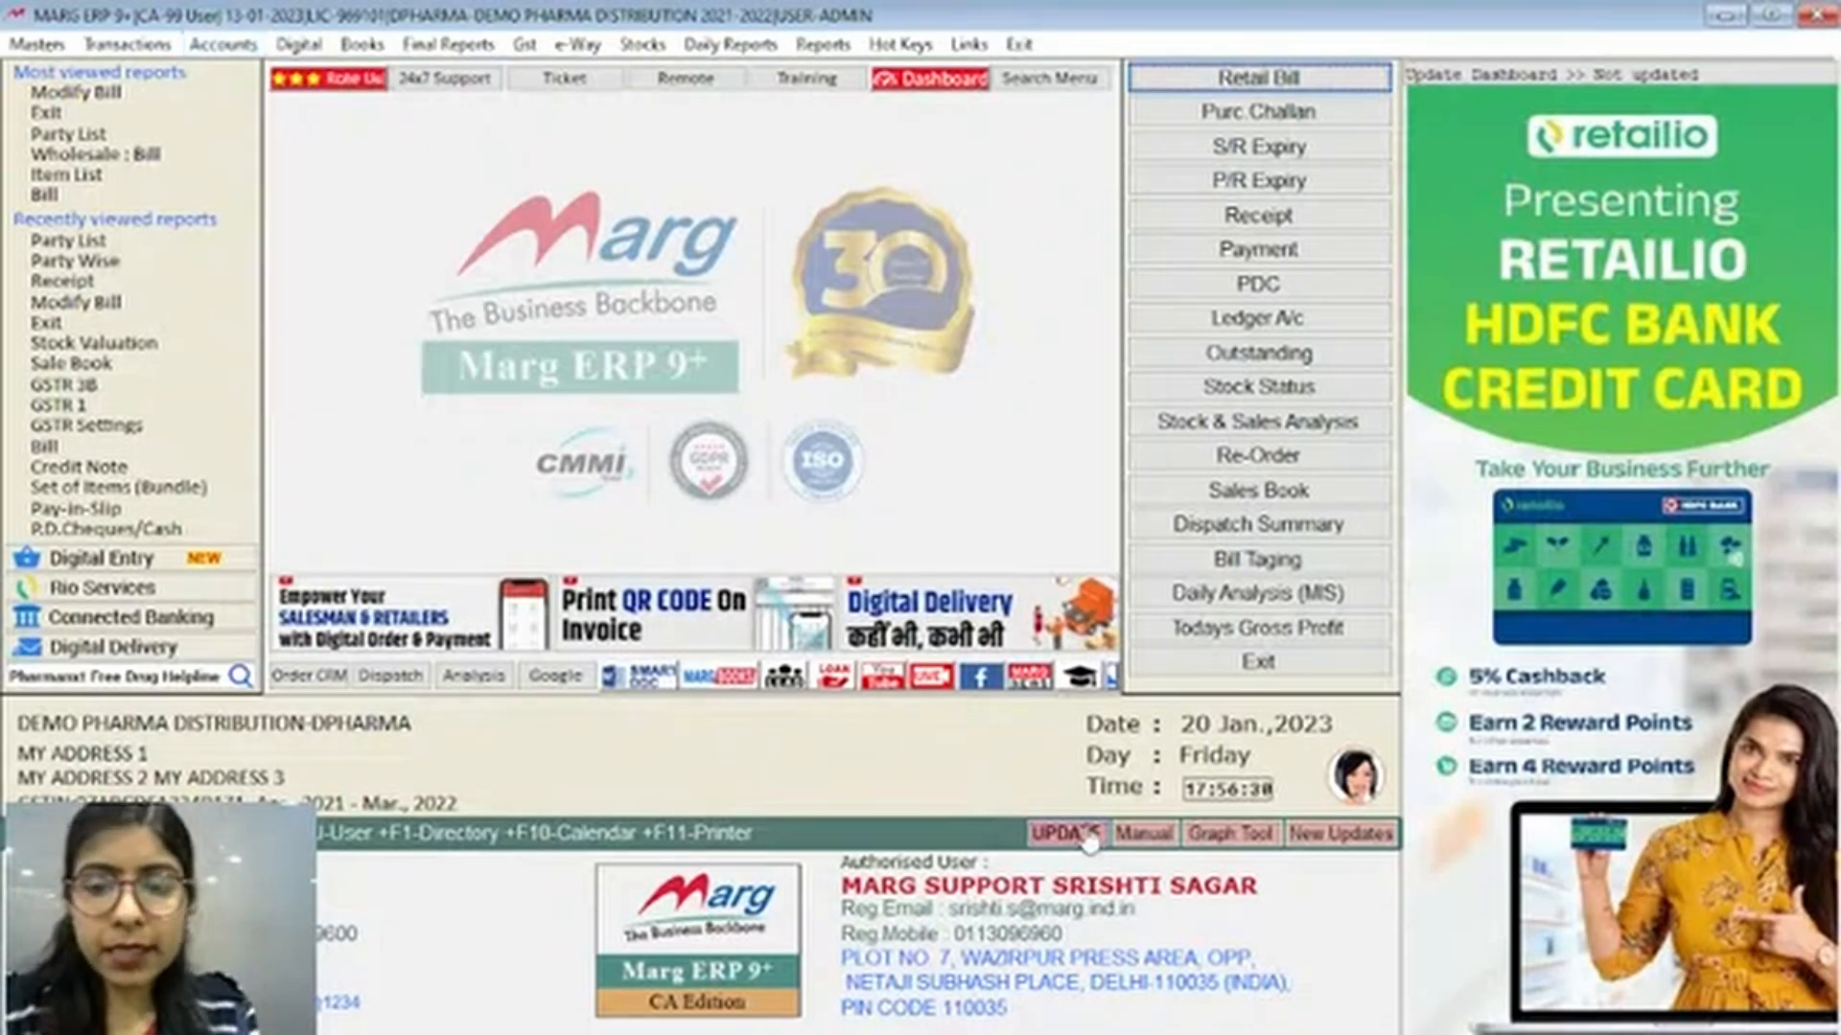
key(alt+a)
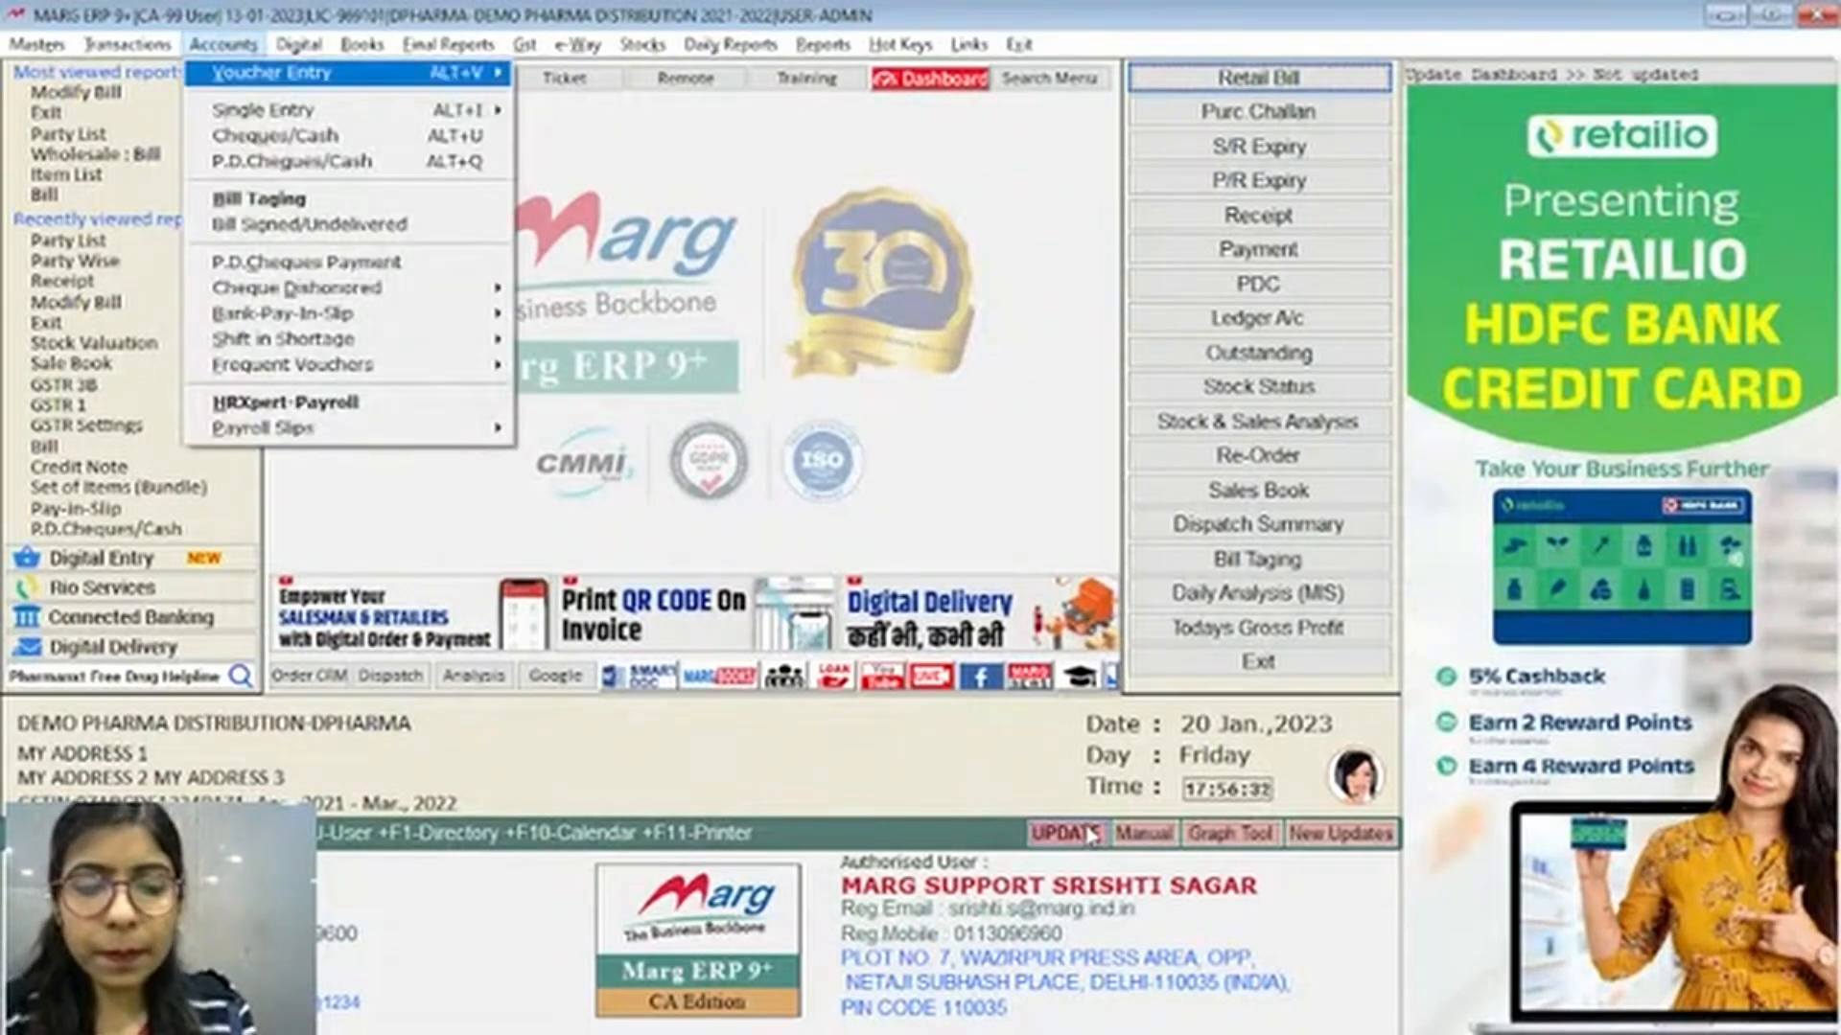
key(Down)
key(Down)
key(Down)
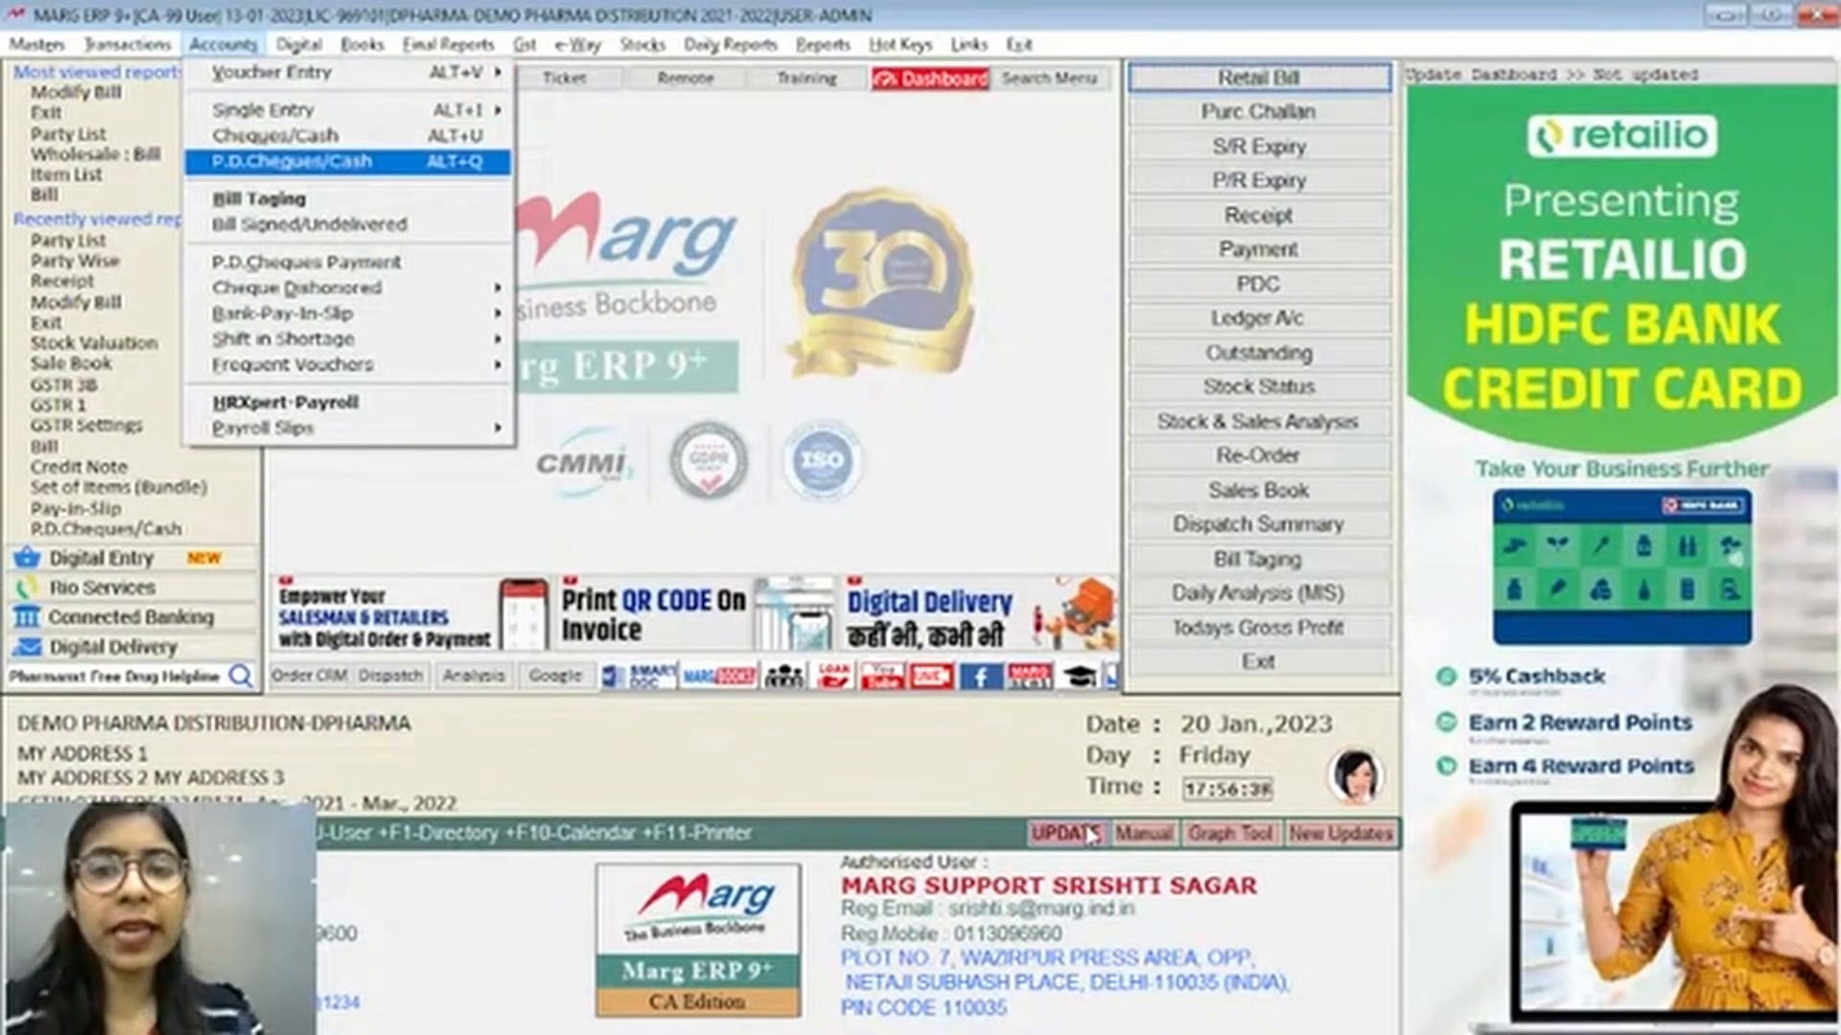
key(Escape)
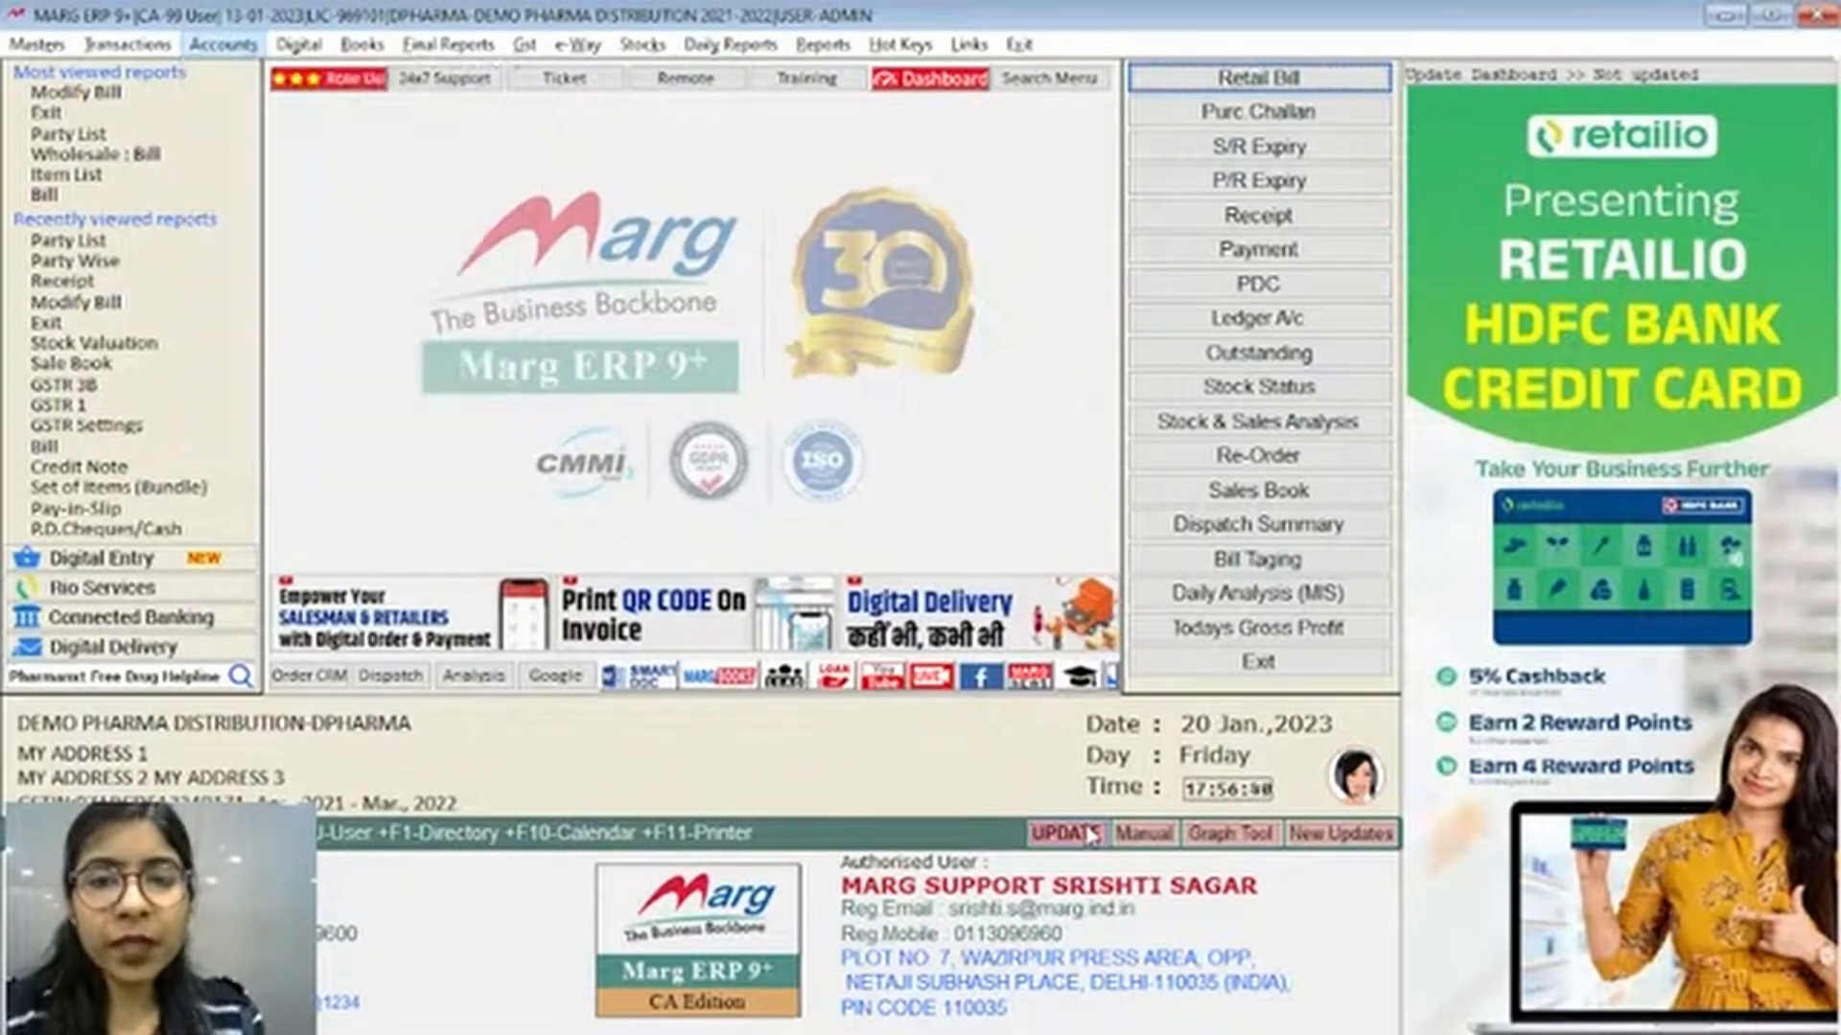
Look up the Test party in the ledger accounts list and check its balance
key(alt+l)
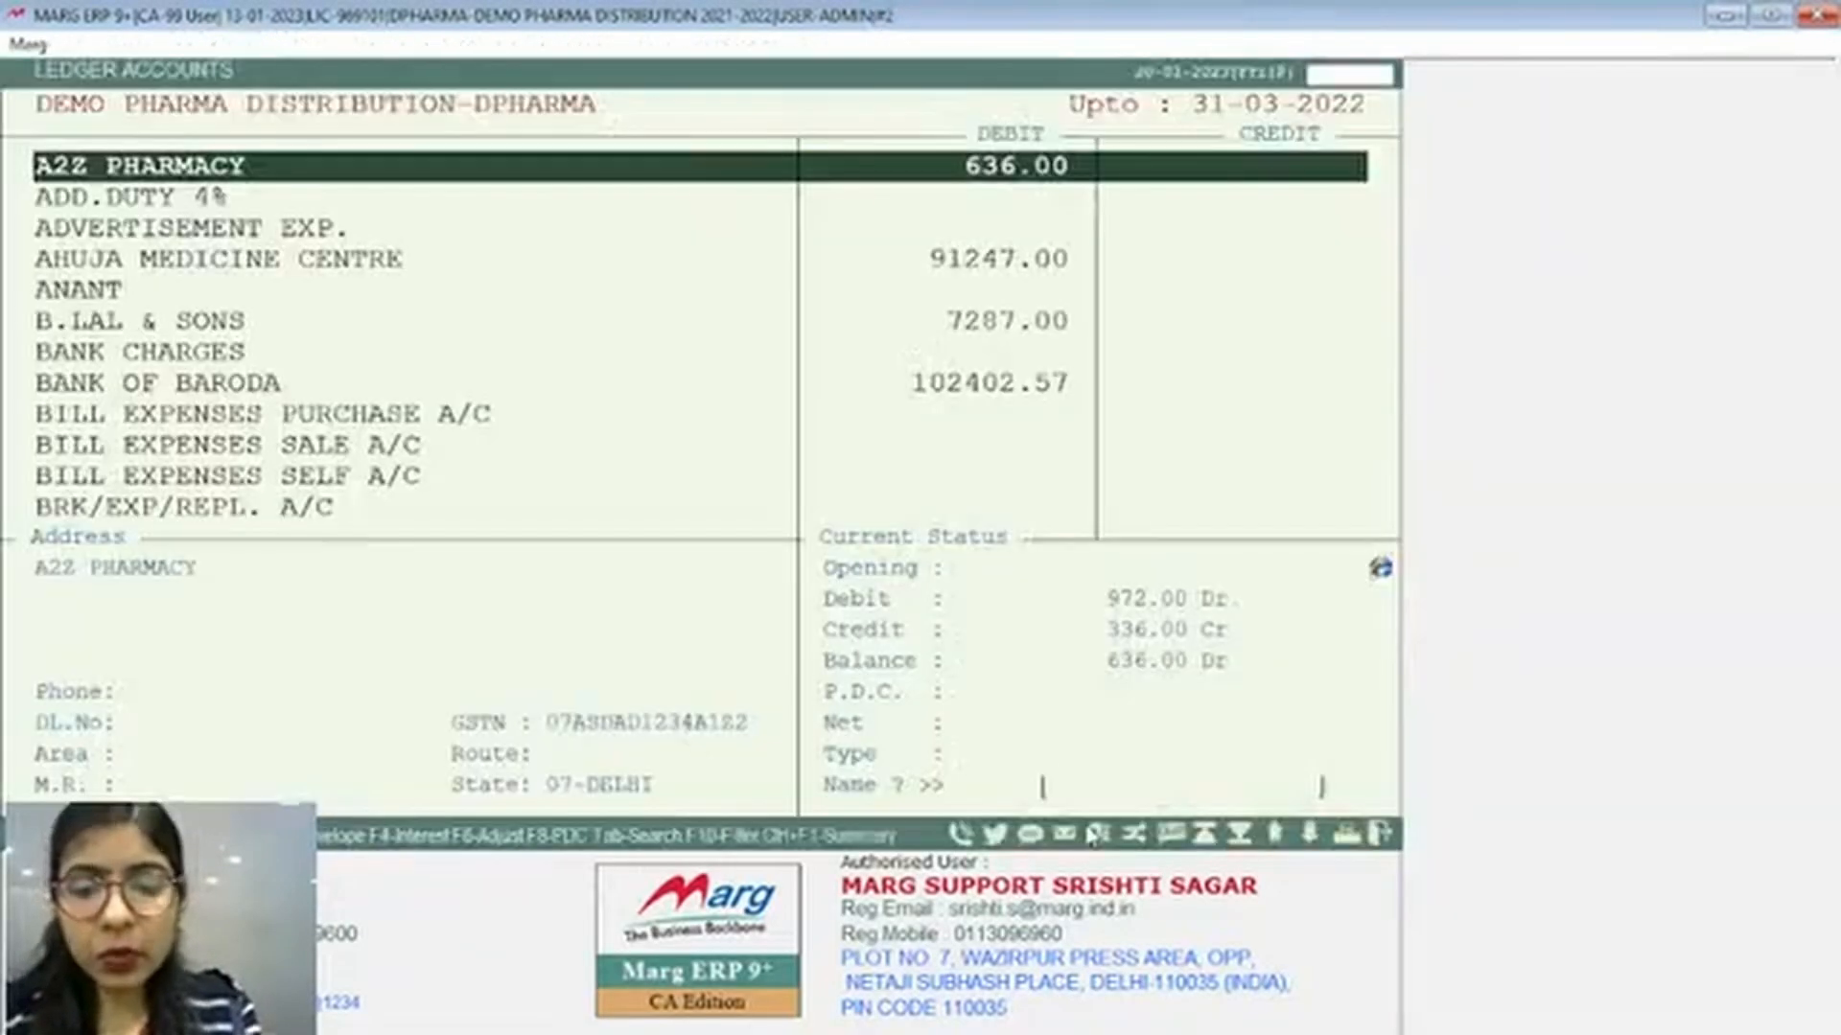
text(TES)
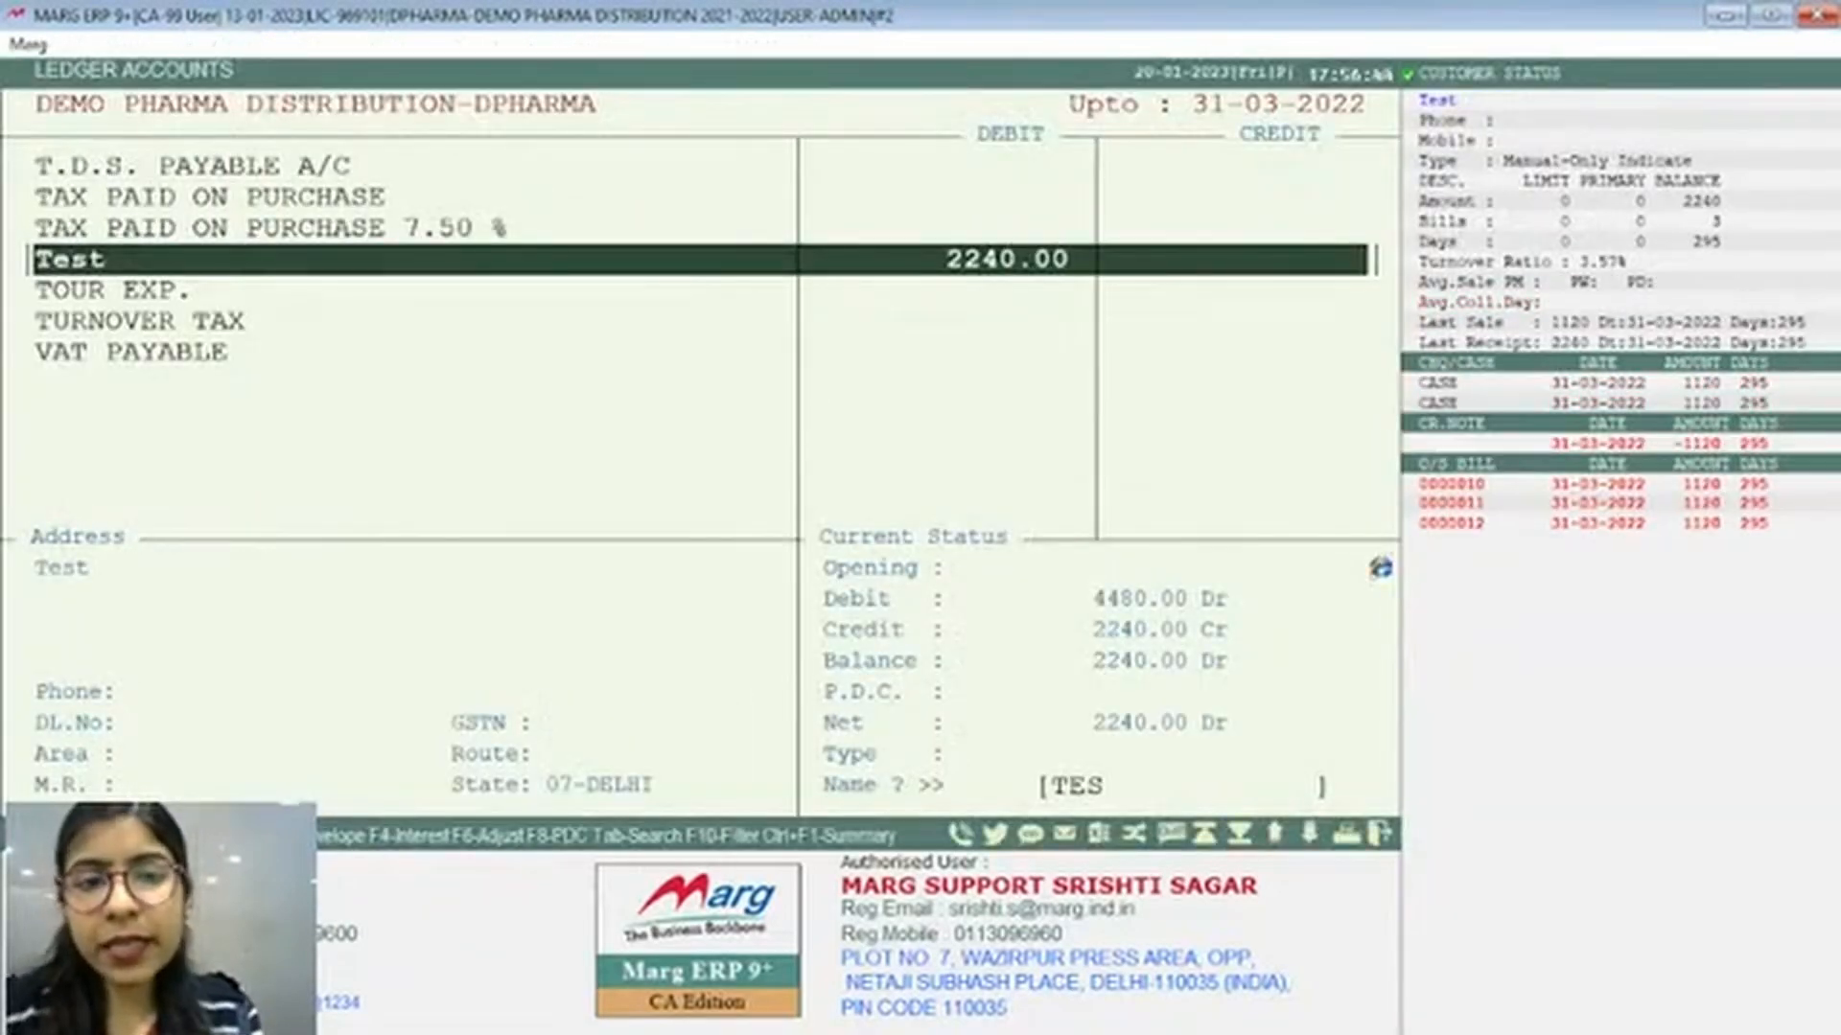
key(Escape)
Start a P.D.Cheques/Cash entry dated 31-03-2022 and select Test as the party
key(alt+a)
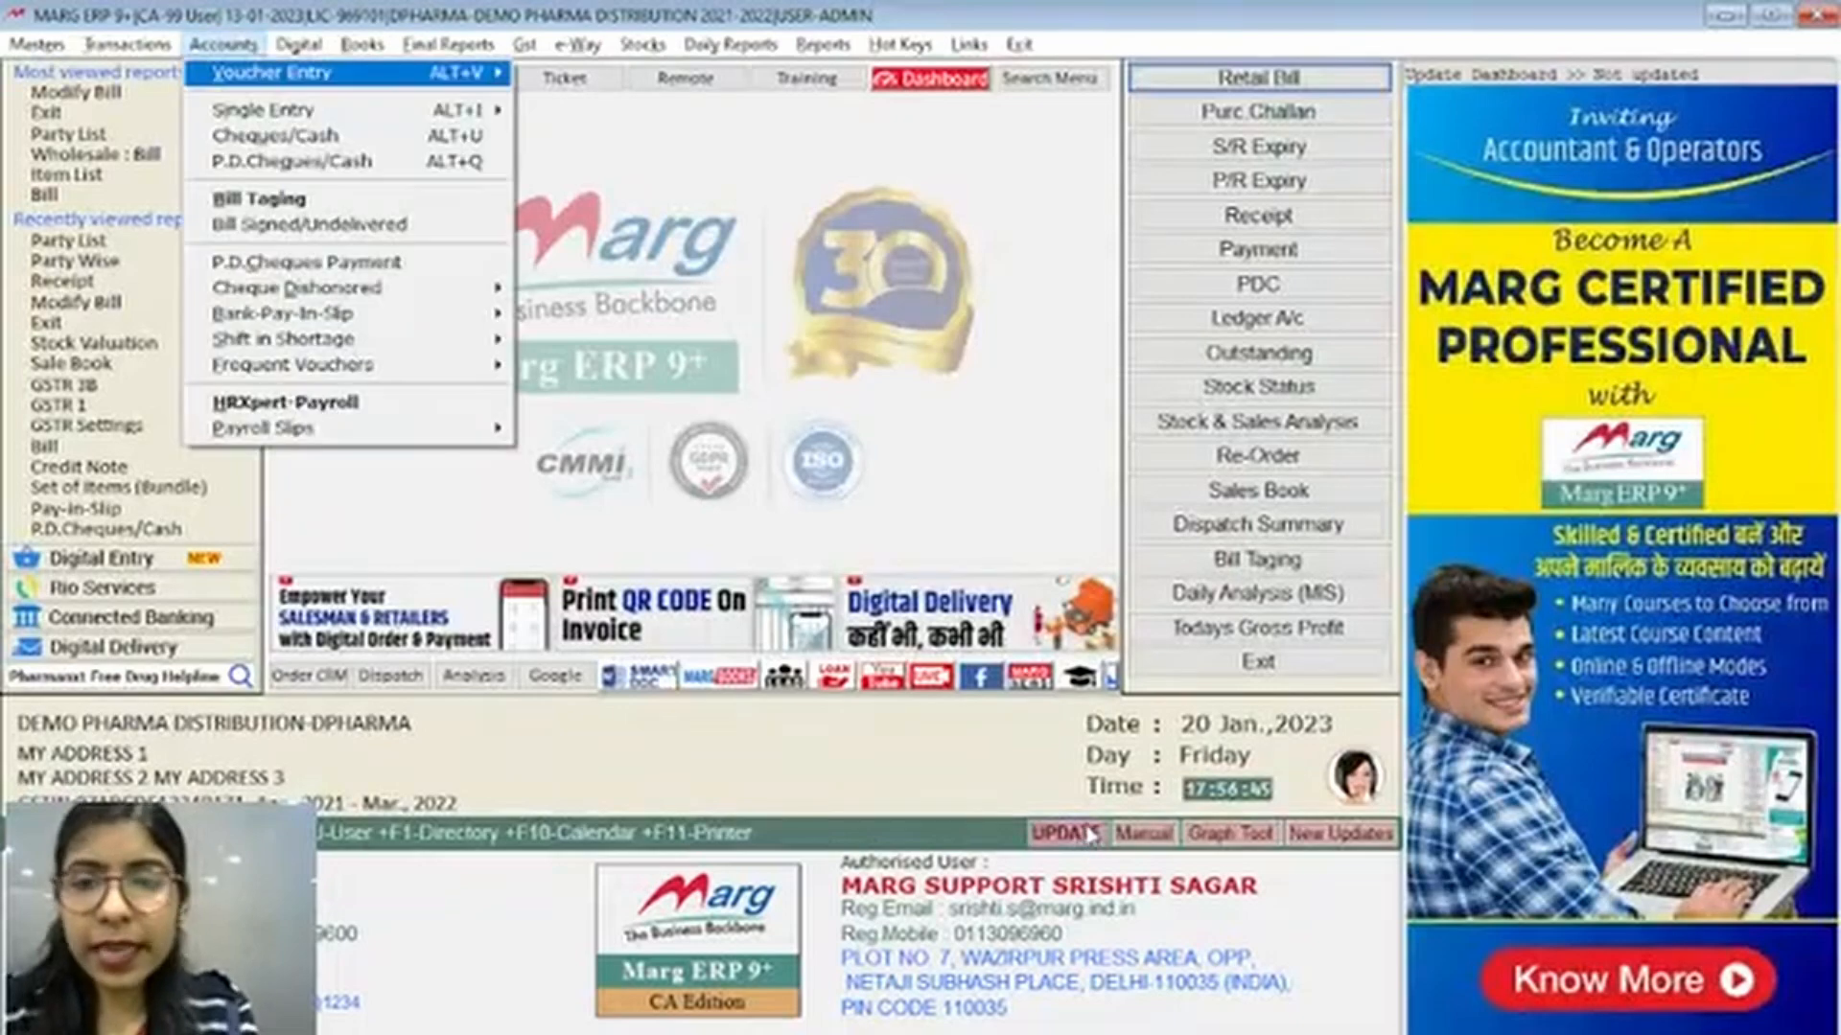
key(Down)
key(Down)
key(Down)
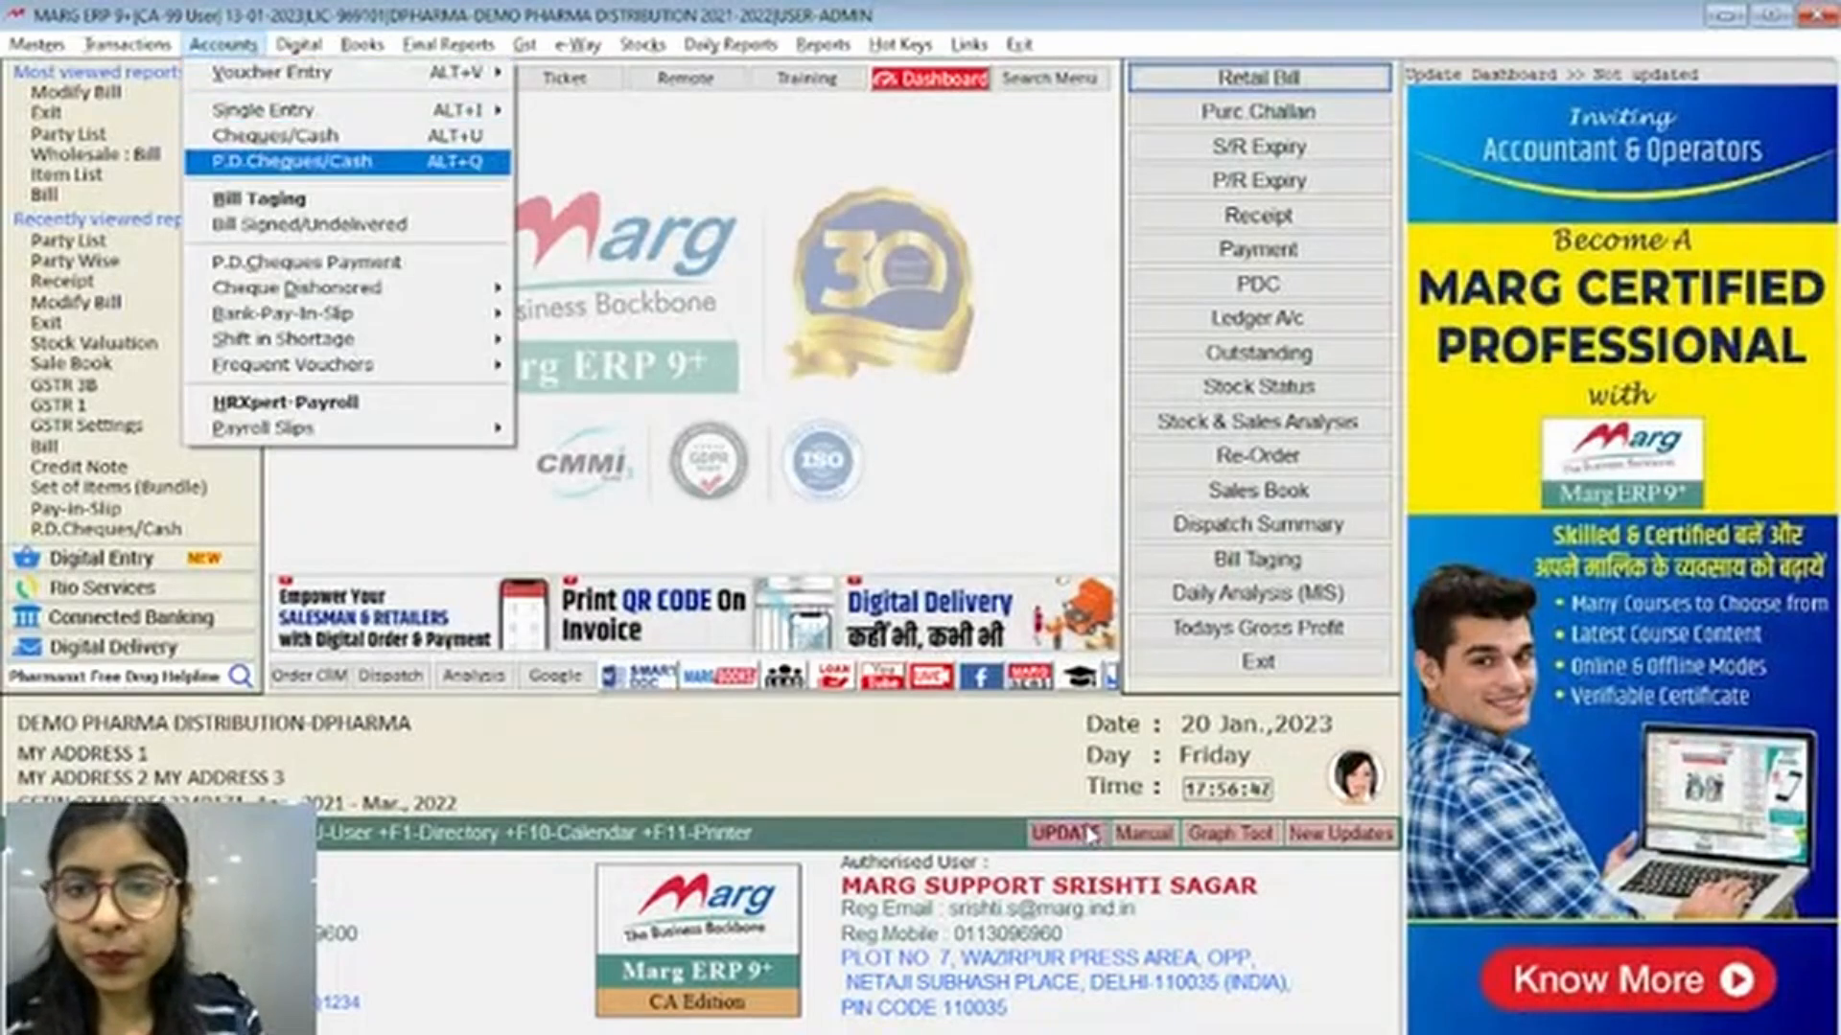
key(Return)
key(Return)
key(Return)
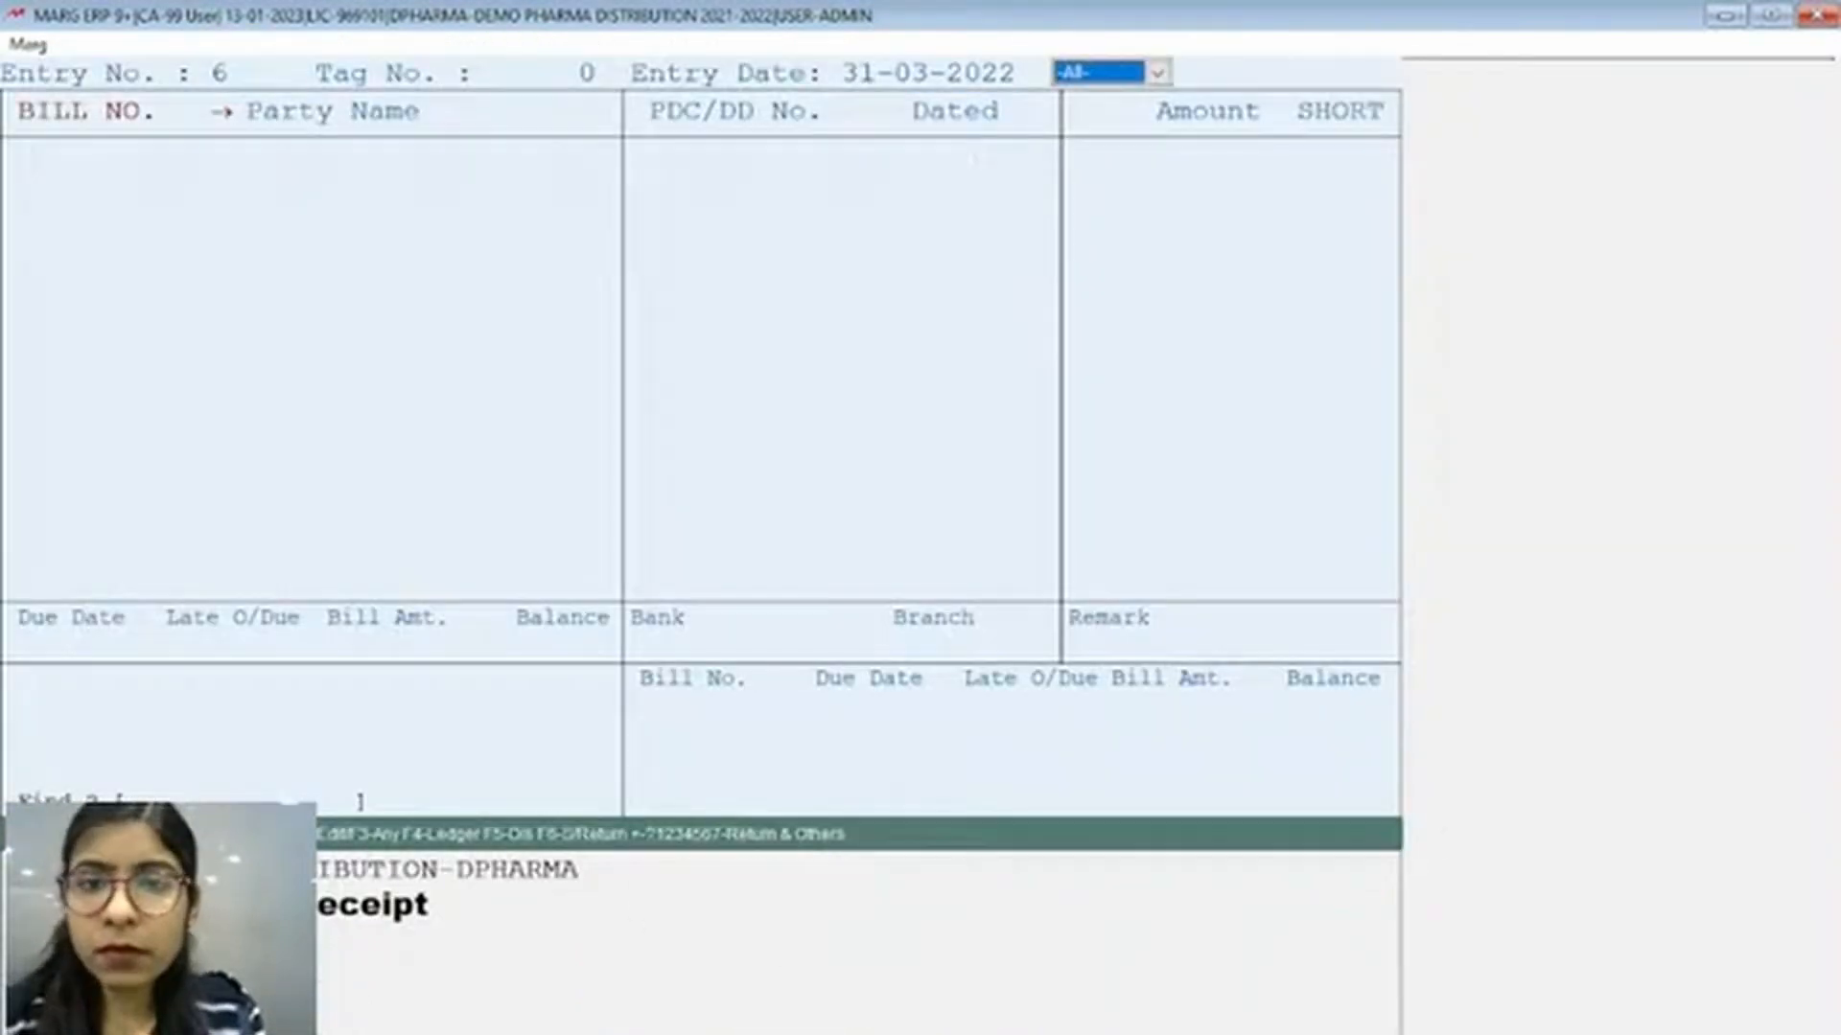
key(Return)
key(Return)
key(Return)
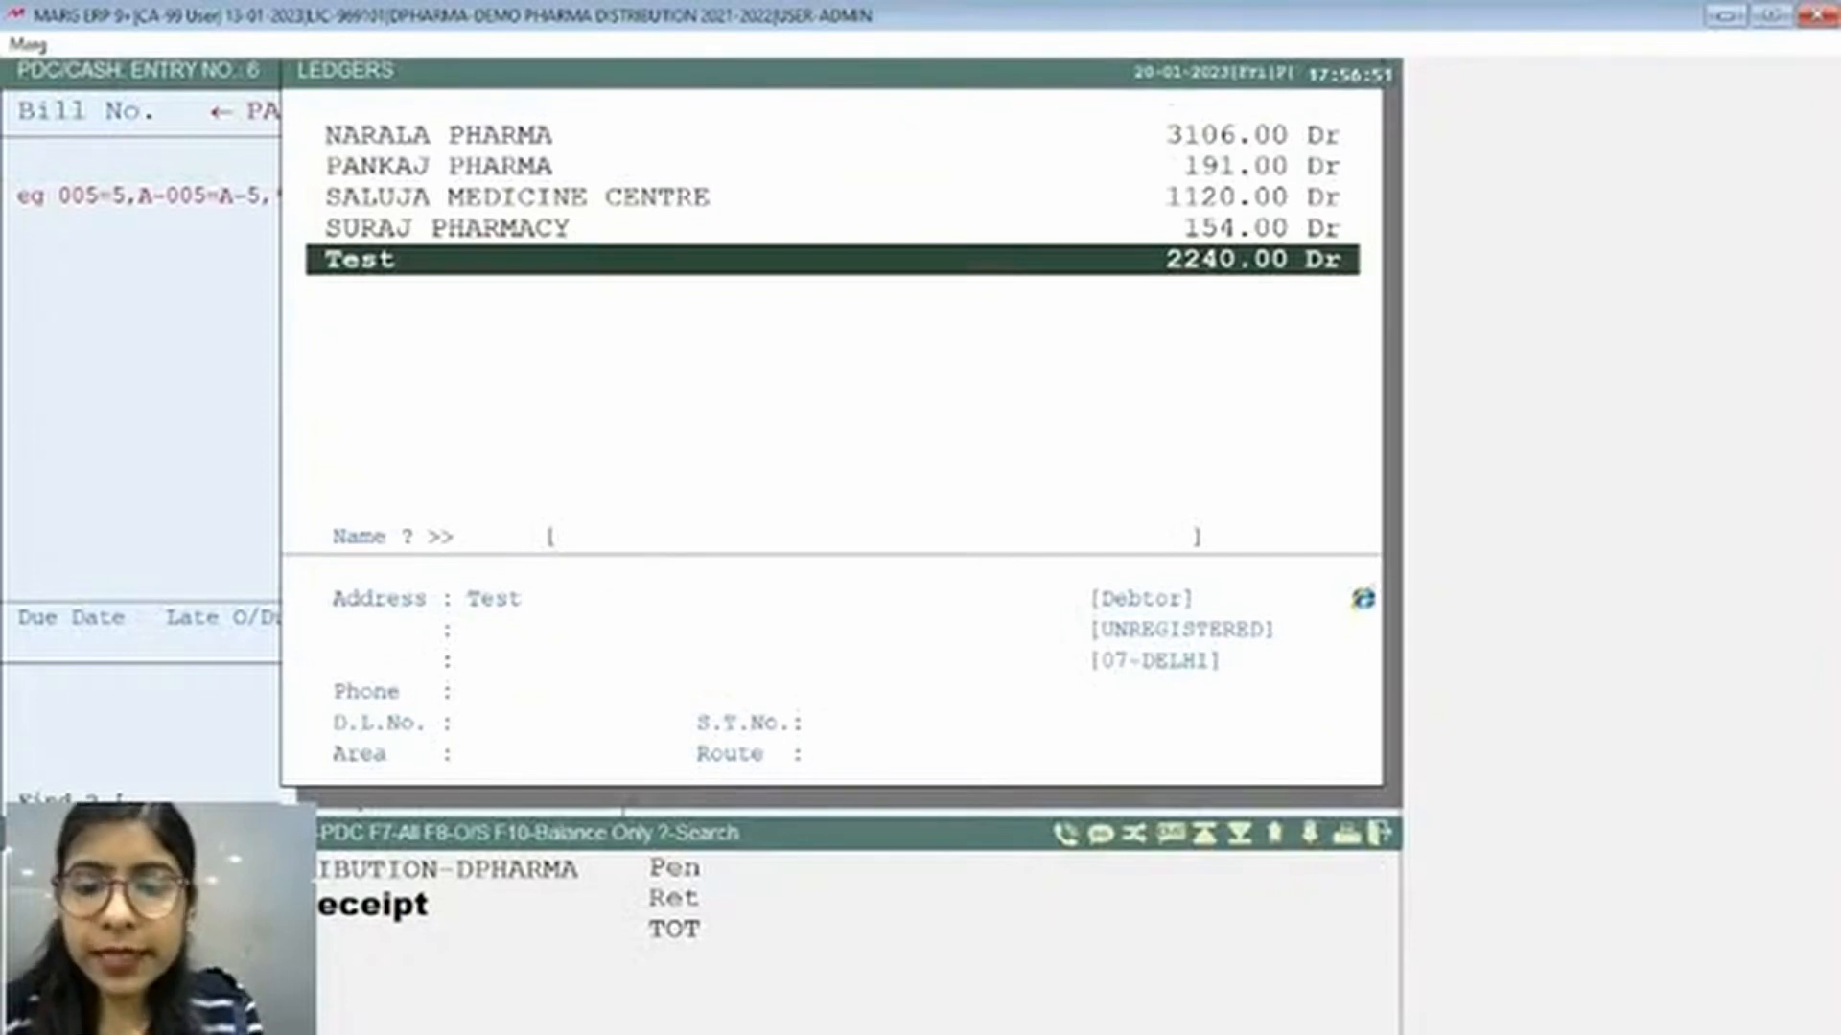
key(Return)
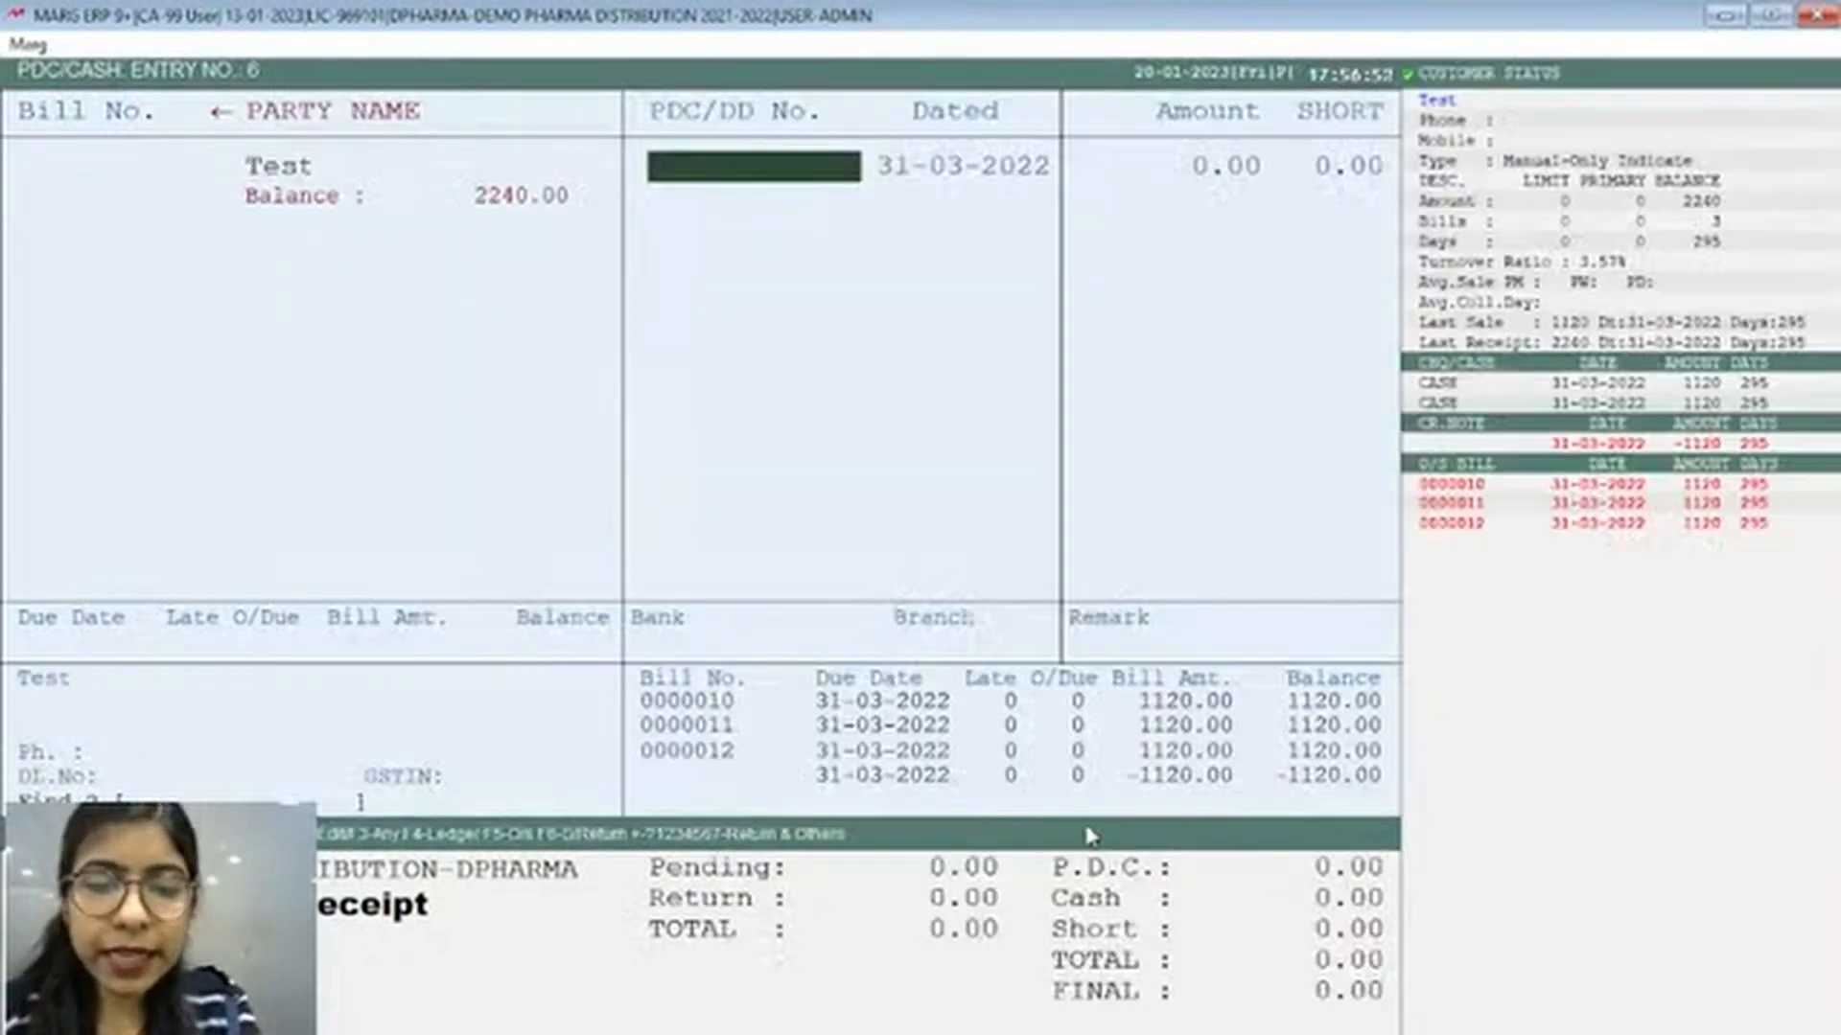
Enter PDC number 4343434 dated 31-03-2022 with an amount of 1000 and no short amount
text(4343434)
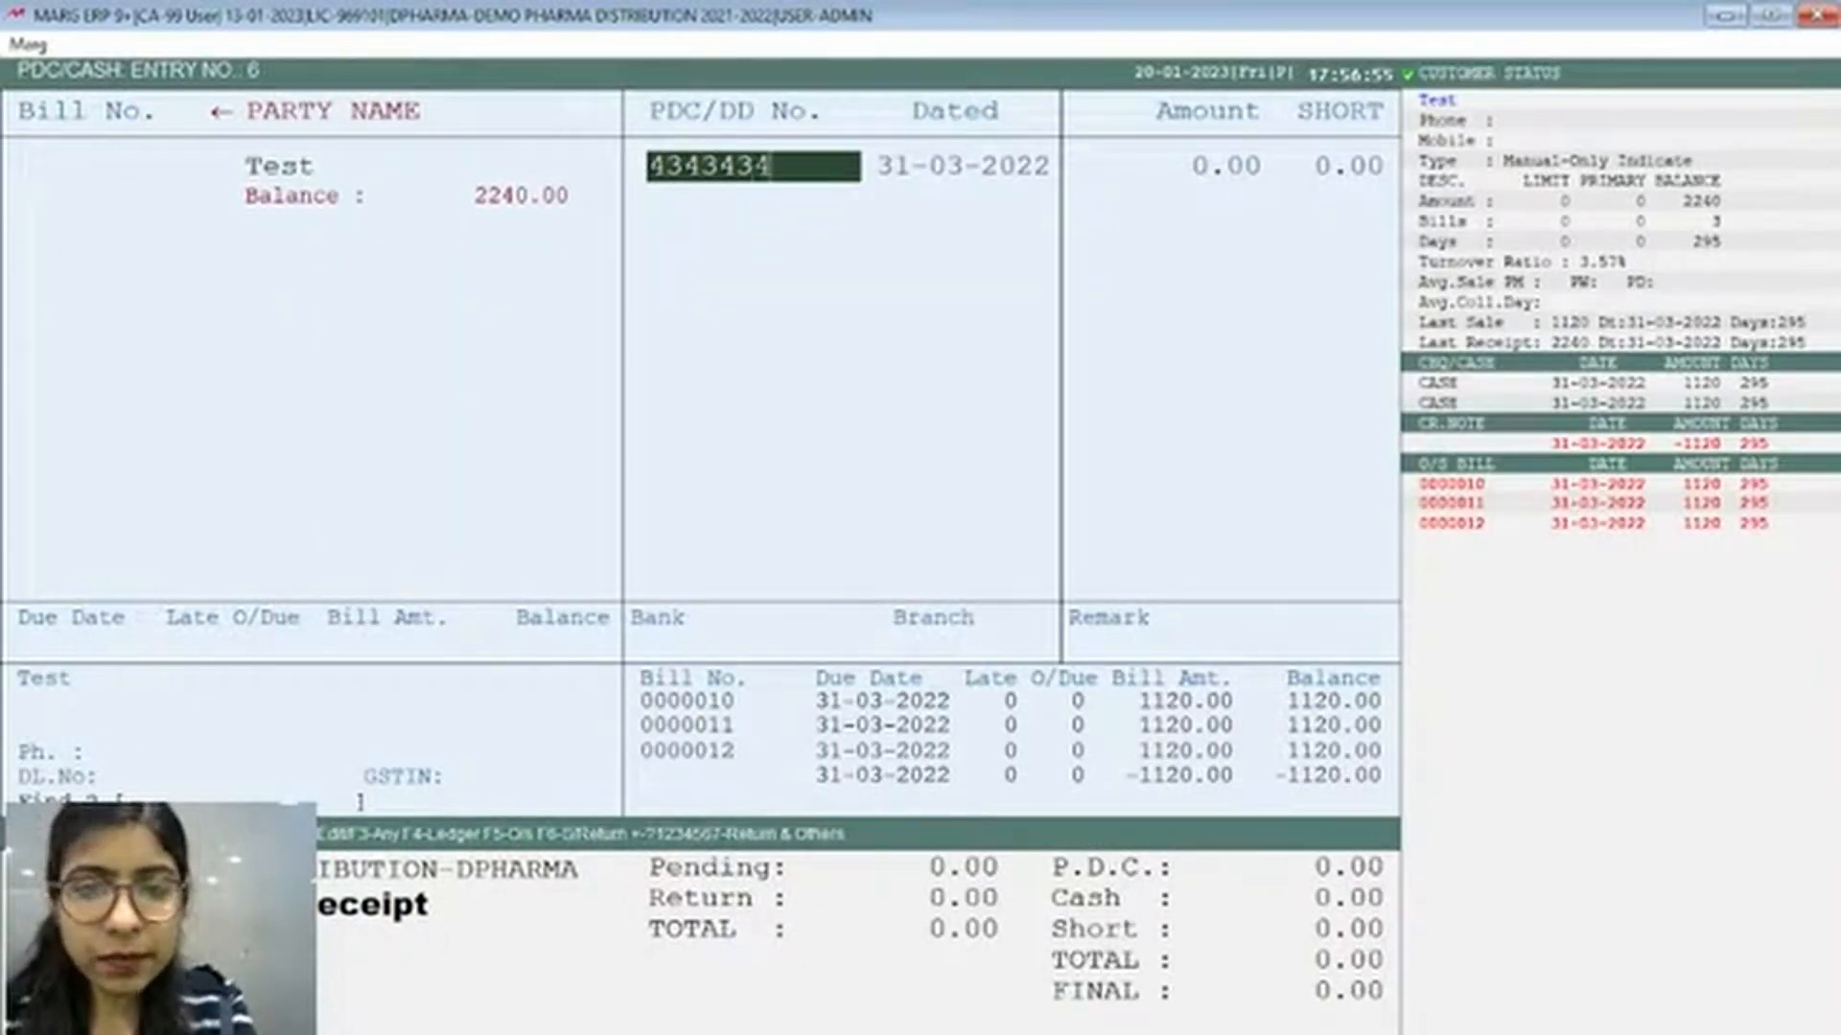
key(Return)
key(Return)
text(1000)
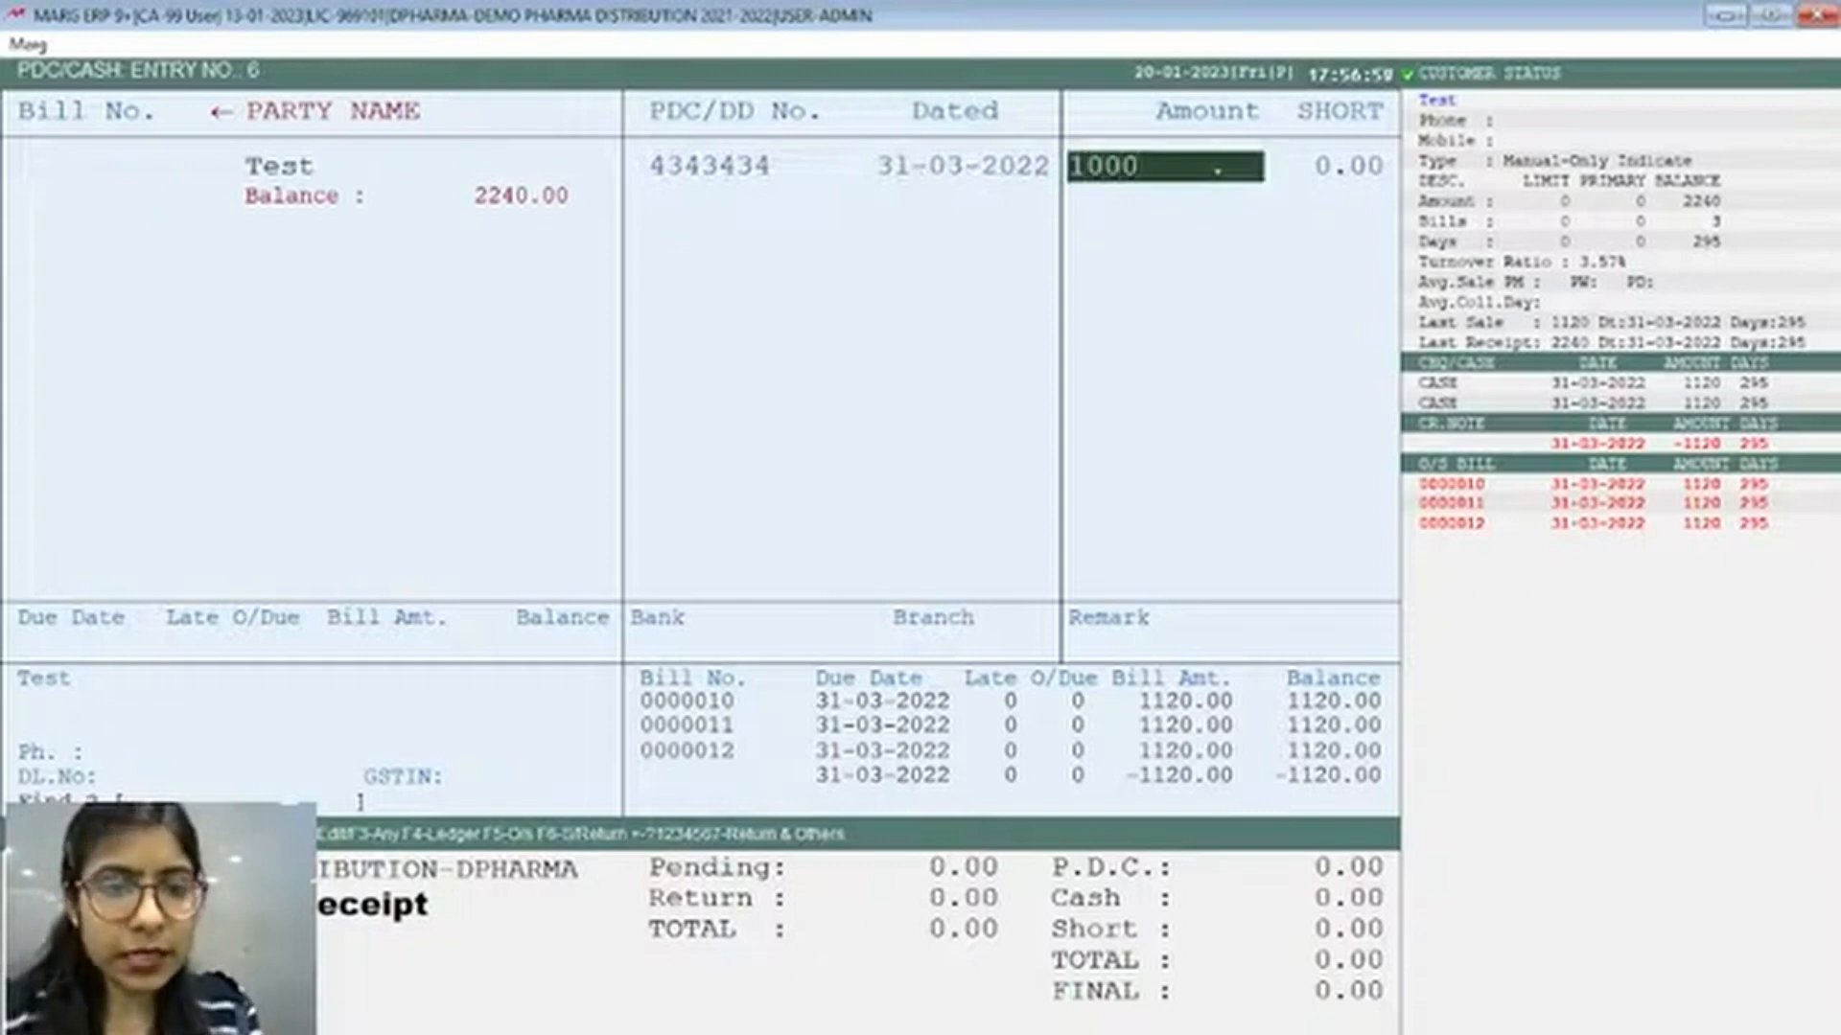
key(Return)
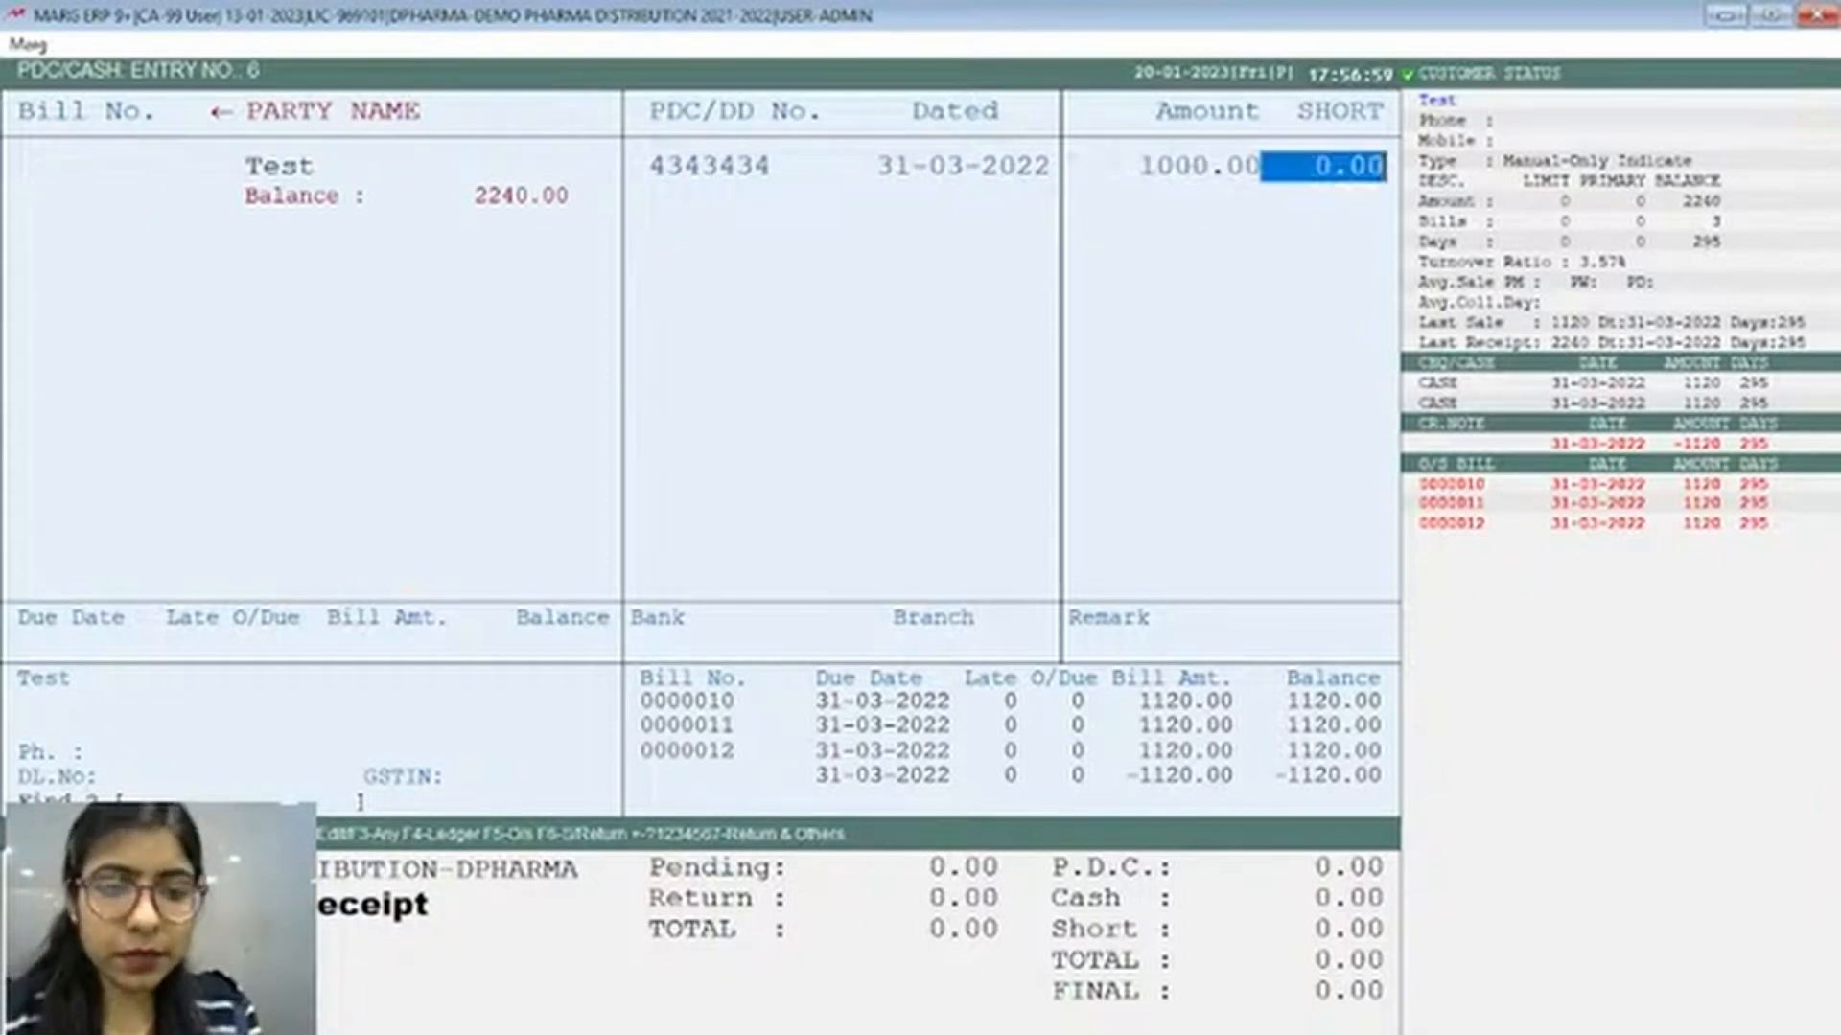
key(Return)
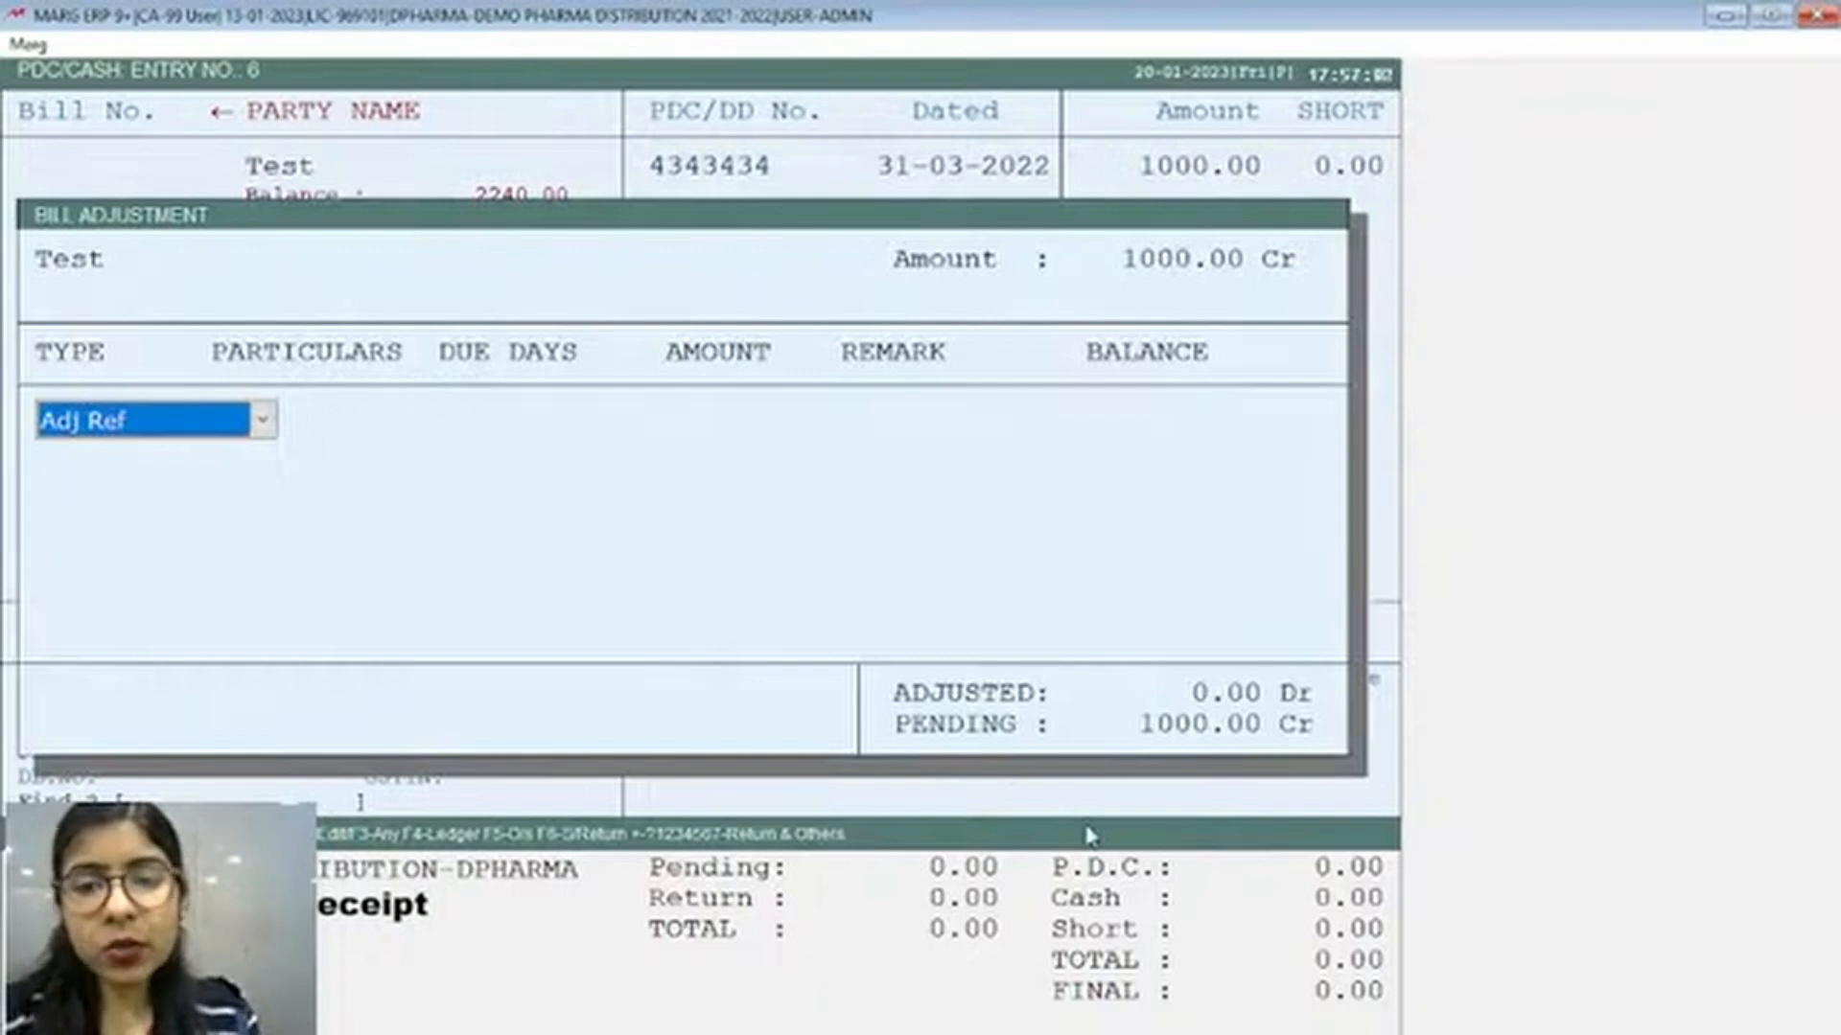
Adjust the 1000 post-dated cheque as Adj Ref against pending invoice 0000010
key(Return)
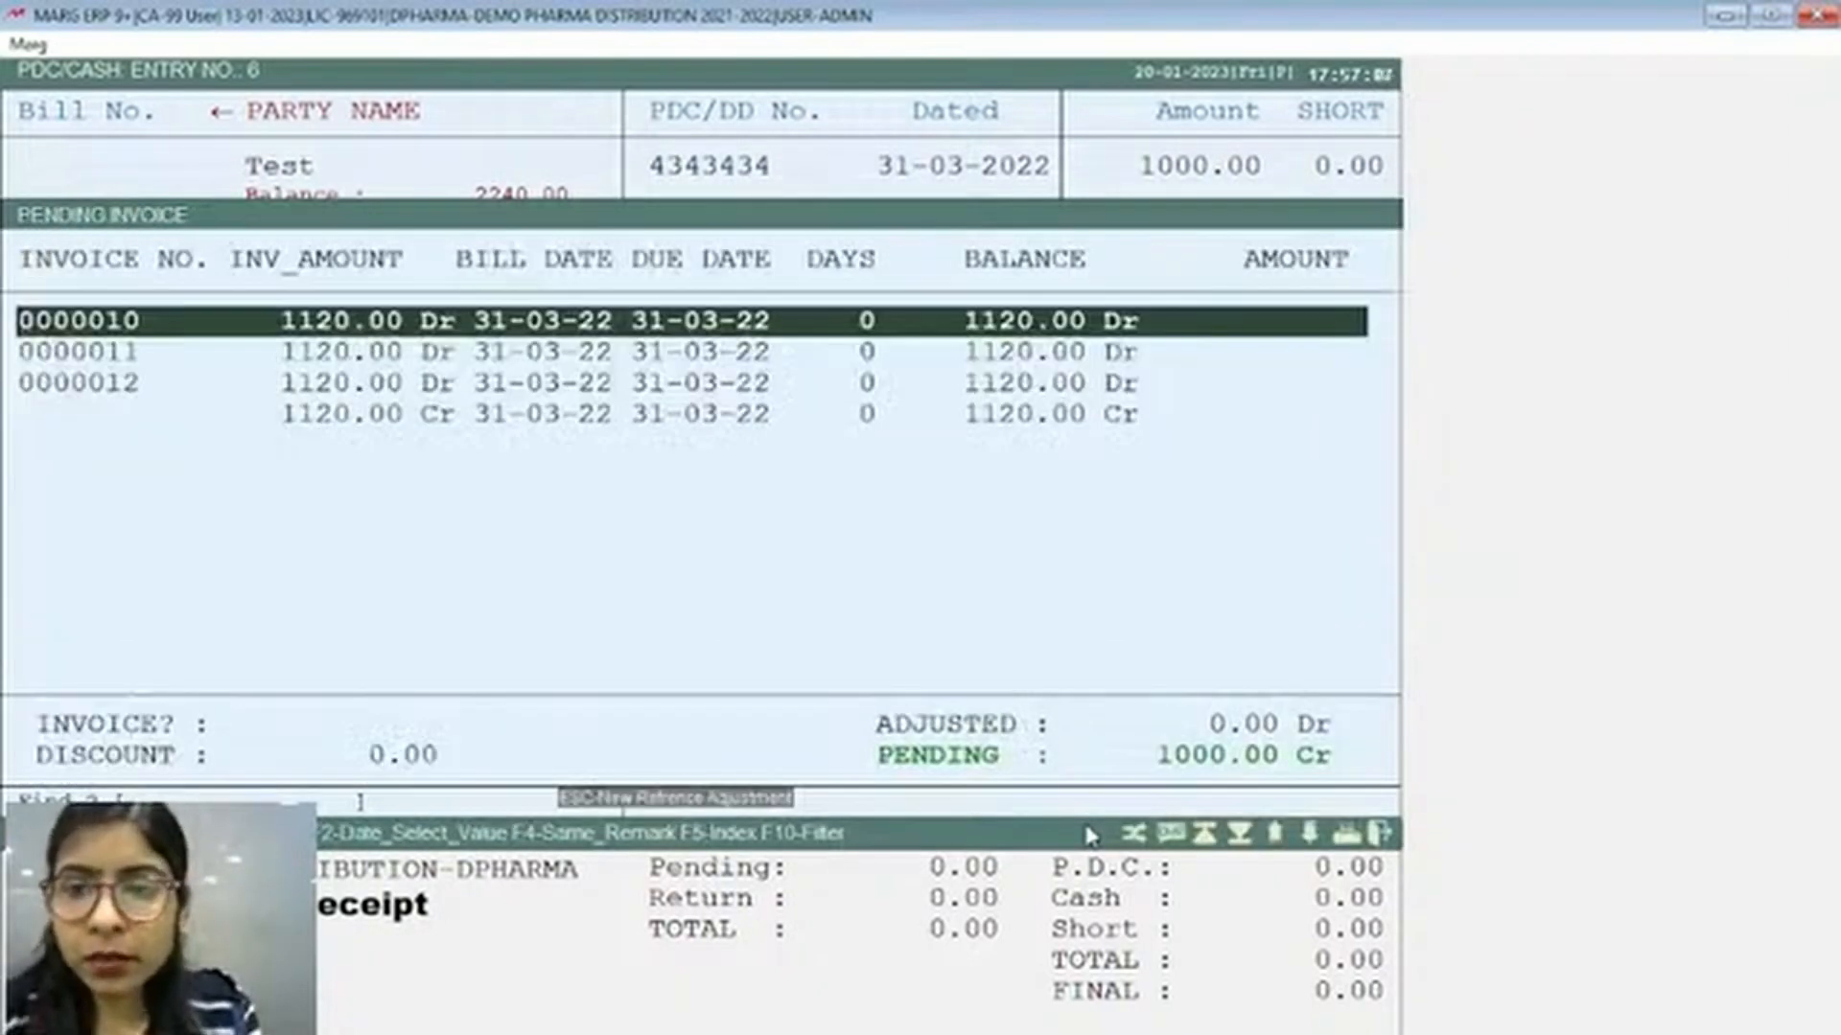
key(Return)
key(Return)
key(Return)
key(Return)
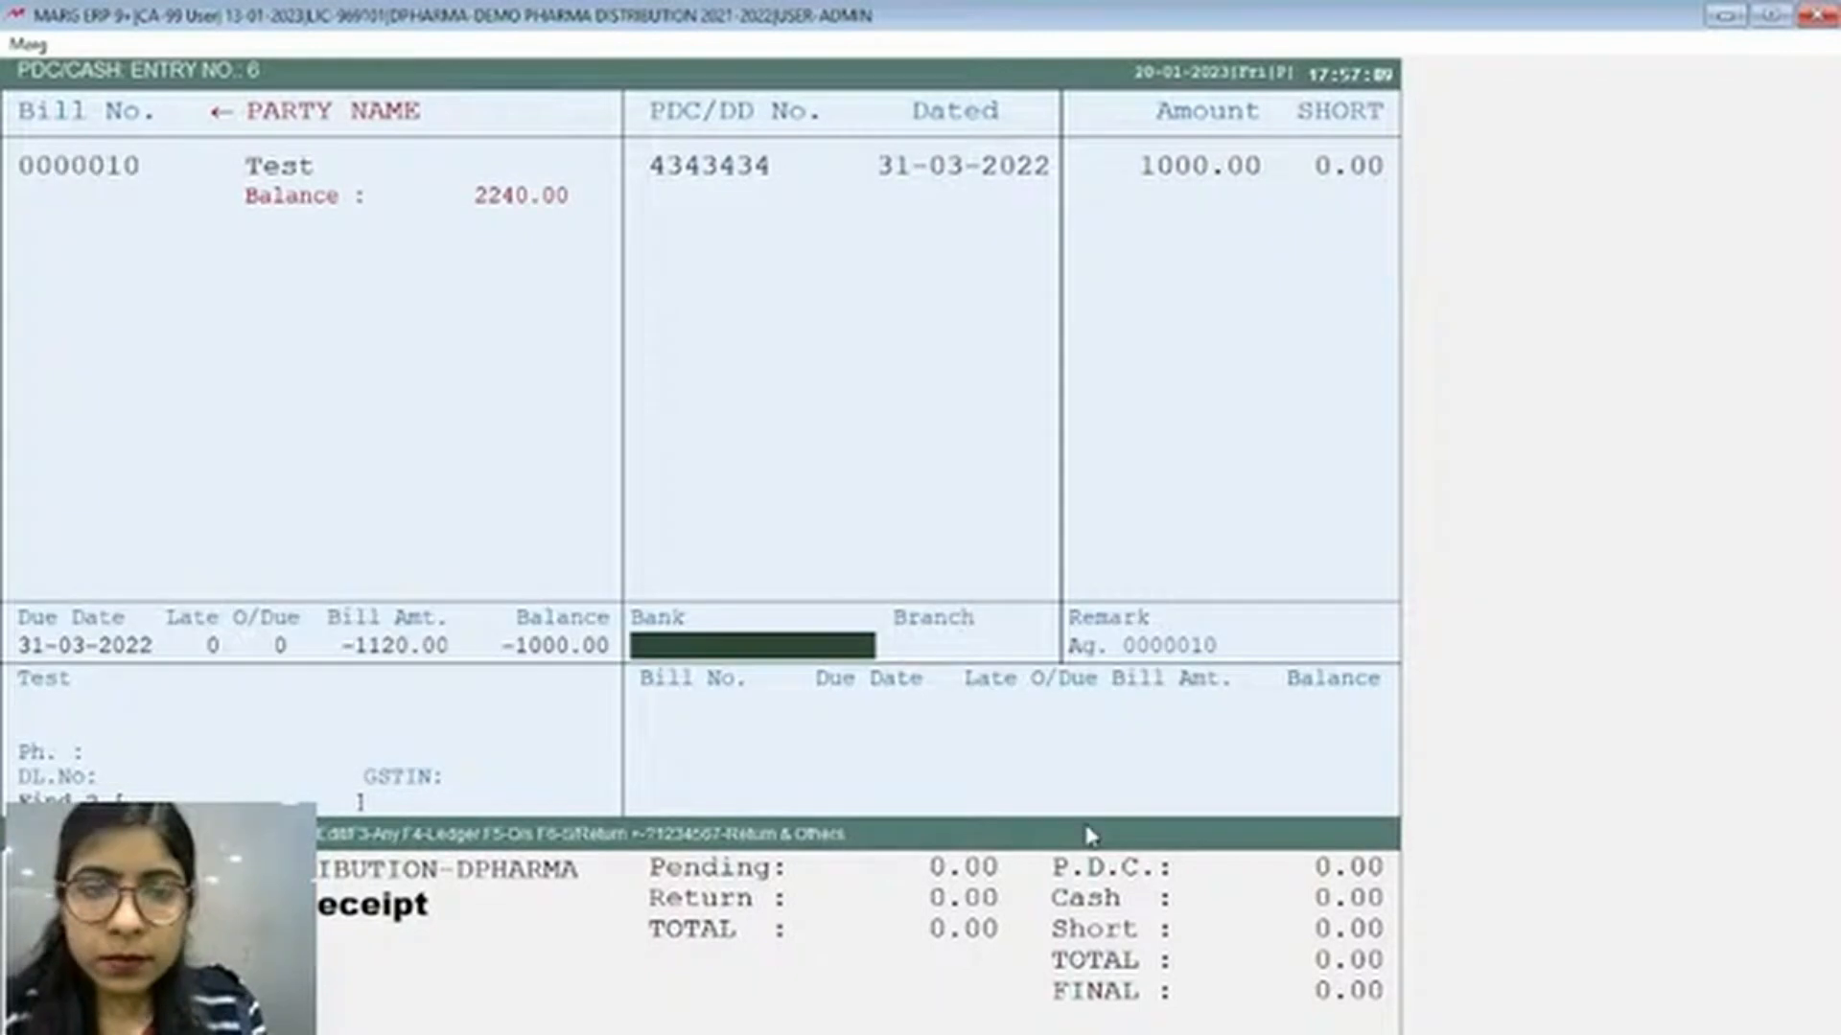
Accept the post-dated cheque line with blank bank details, save the entry and return to the main screen
key(Return)
key(Return)
key(Return)
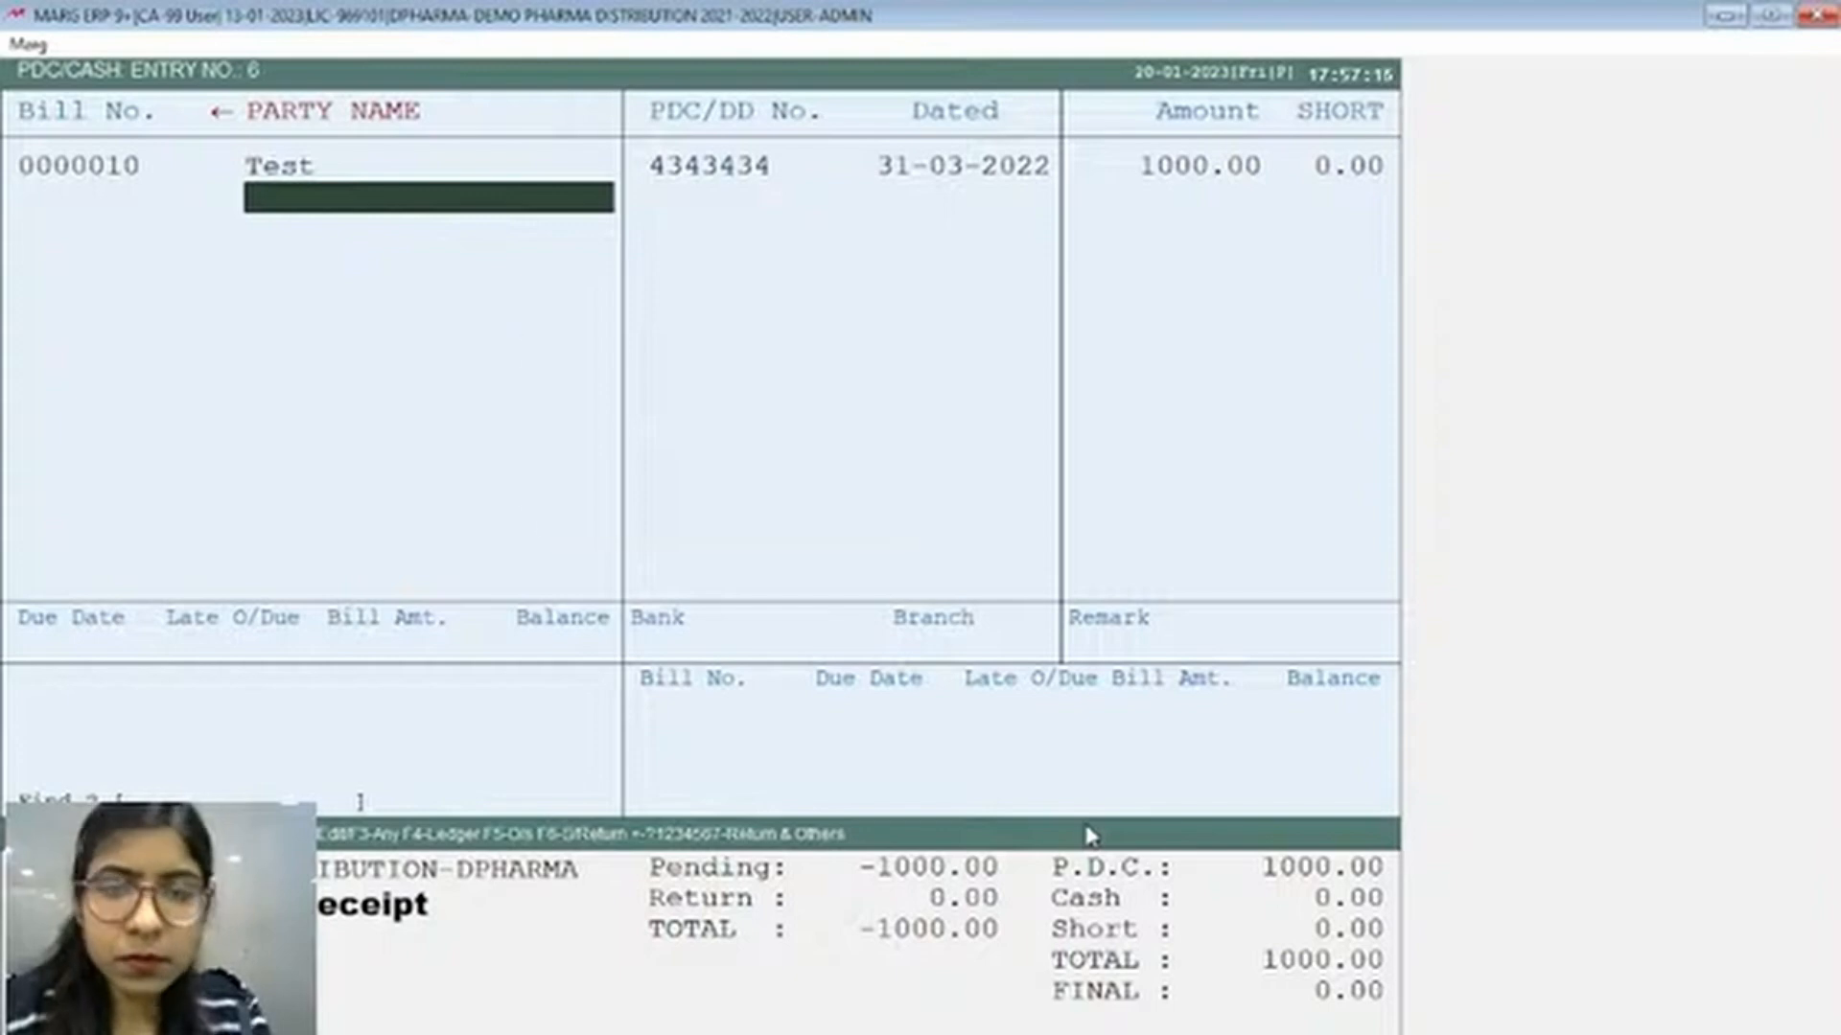
key(Escape)
key(Return)
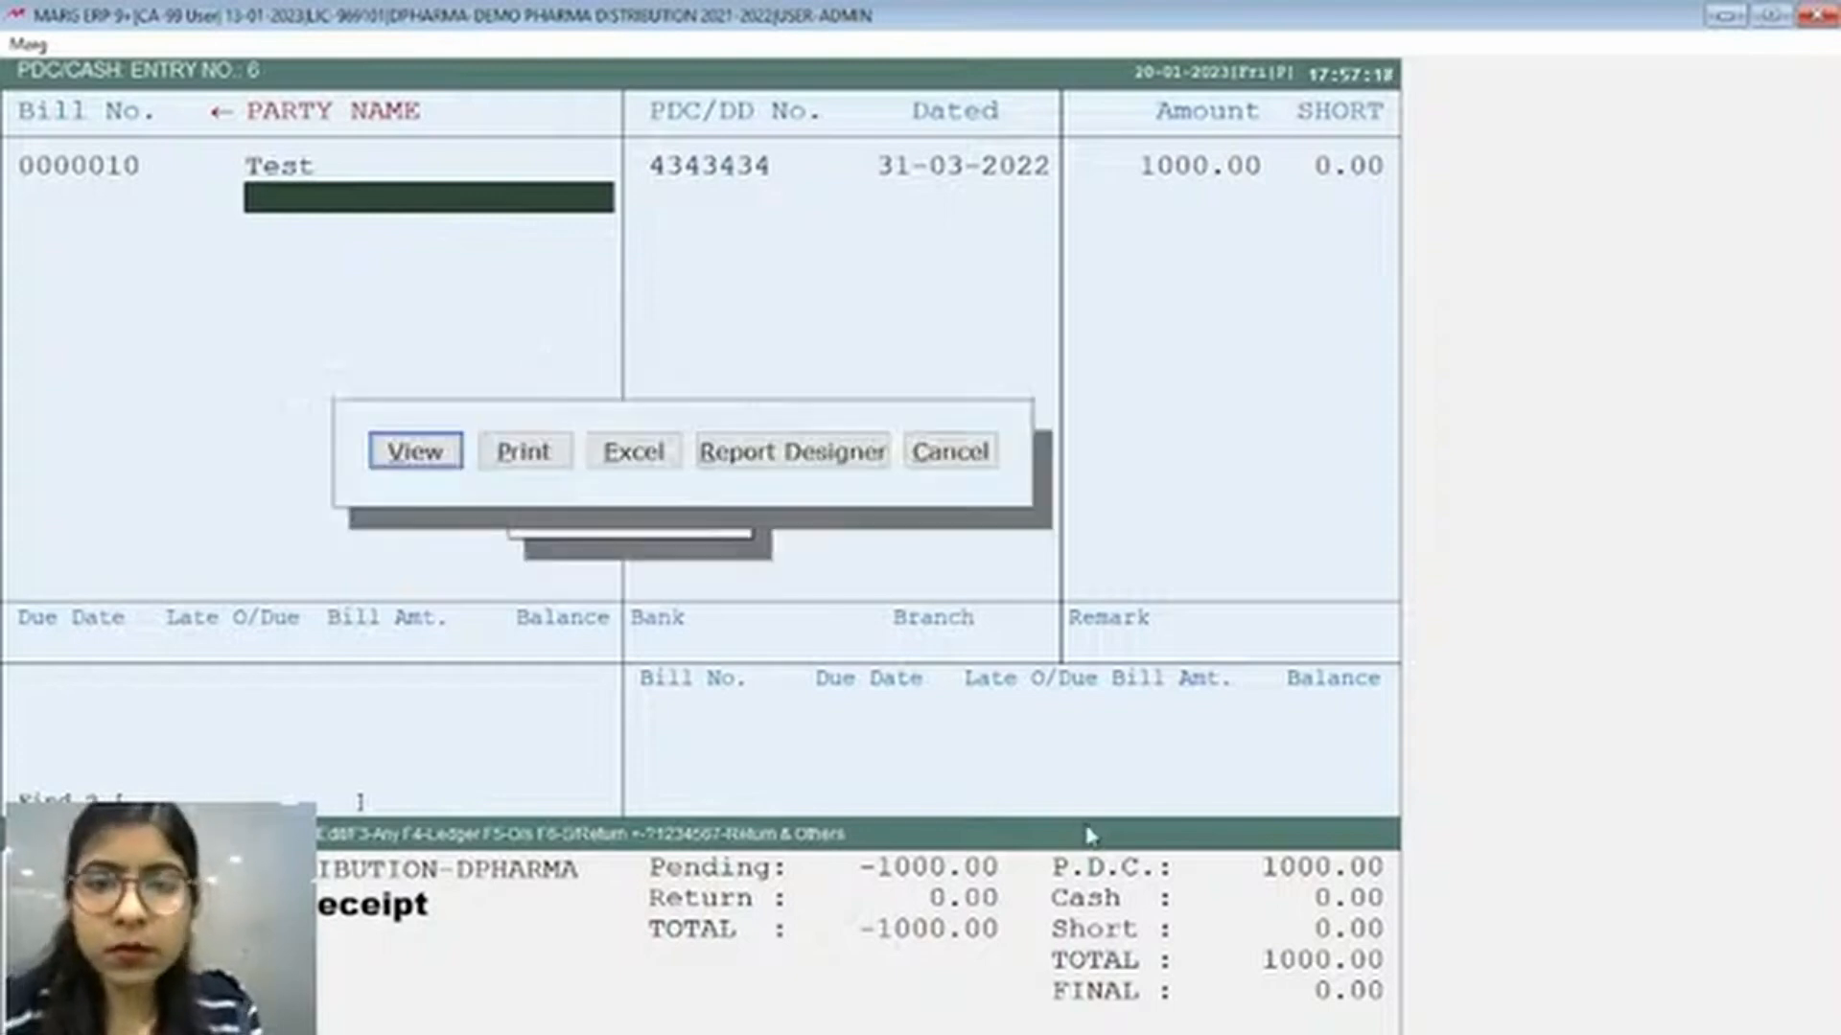
key(Return)
key(Escape)
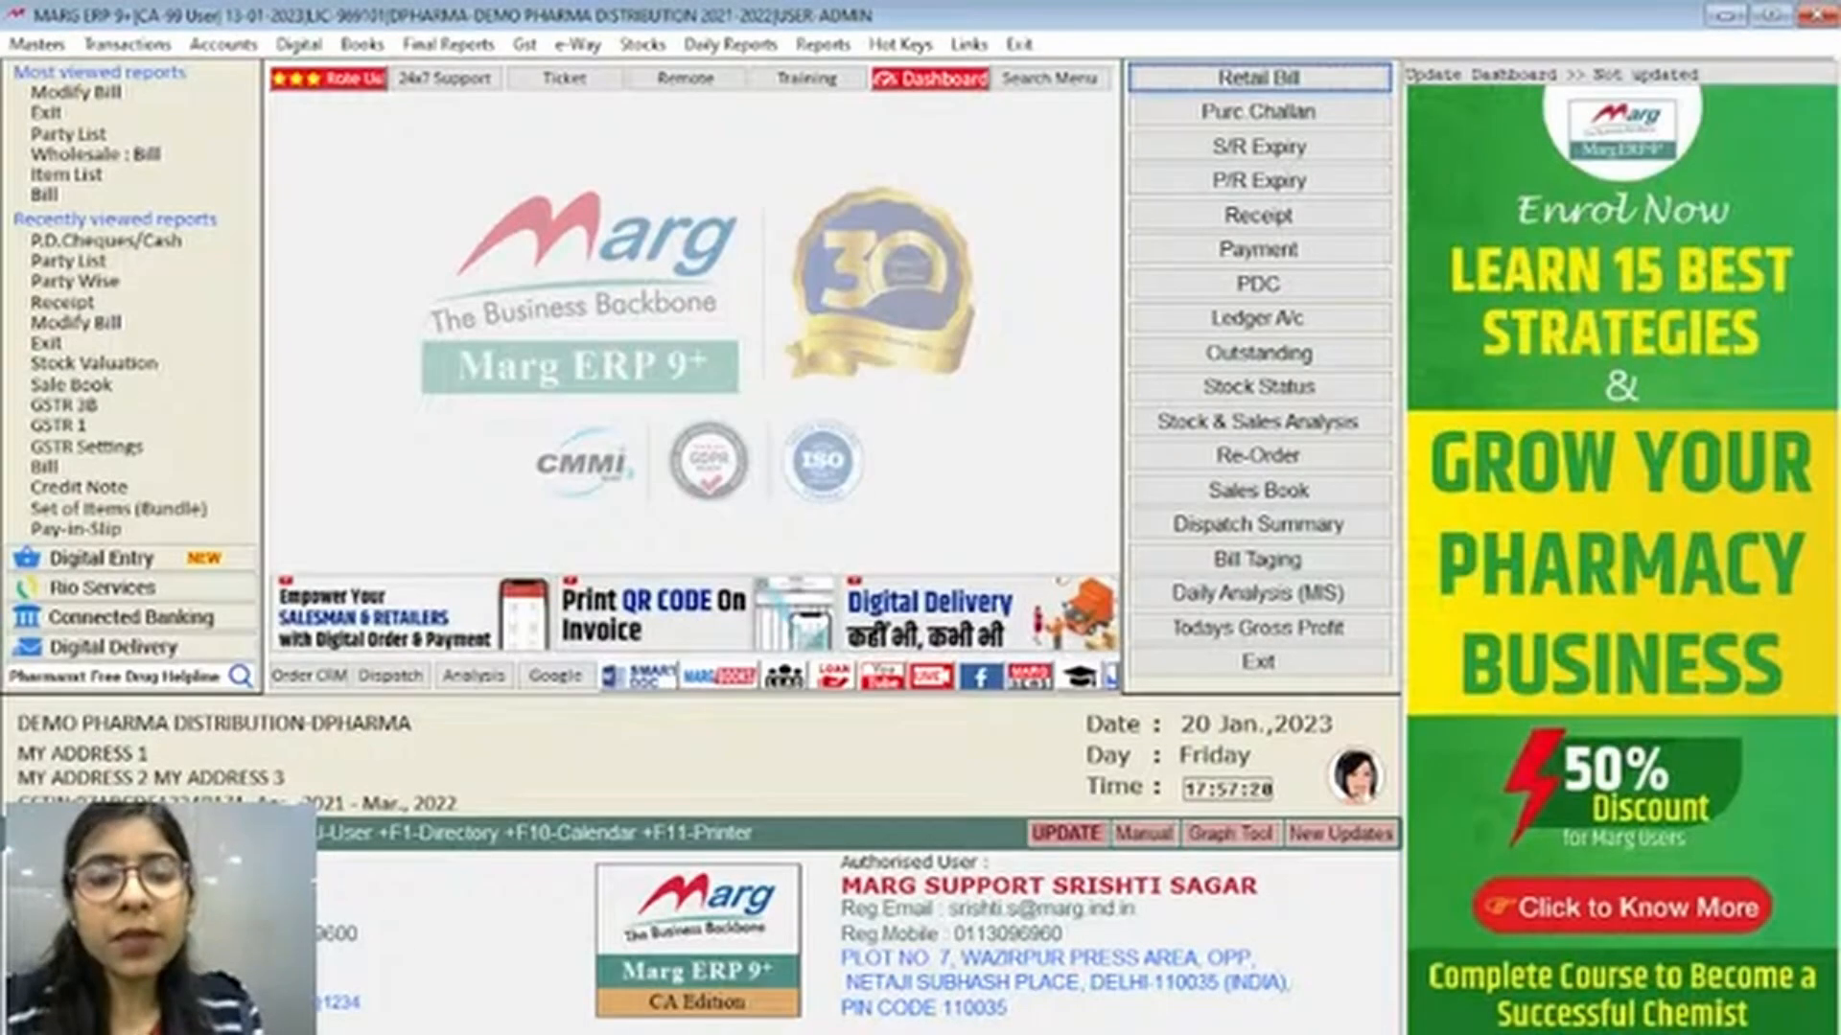
Display the Test ledger for 01-04-2021 to 31-03-2022, check the closing and P.D.C. figures, and close it
key(ctrl+l)
text(tes)
key(Return)
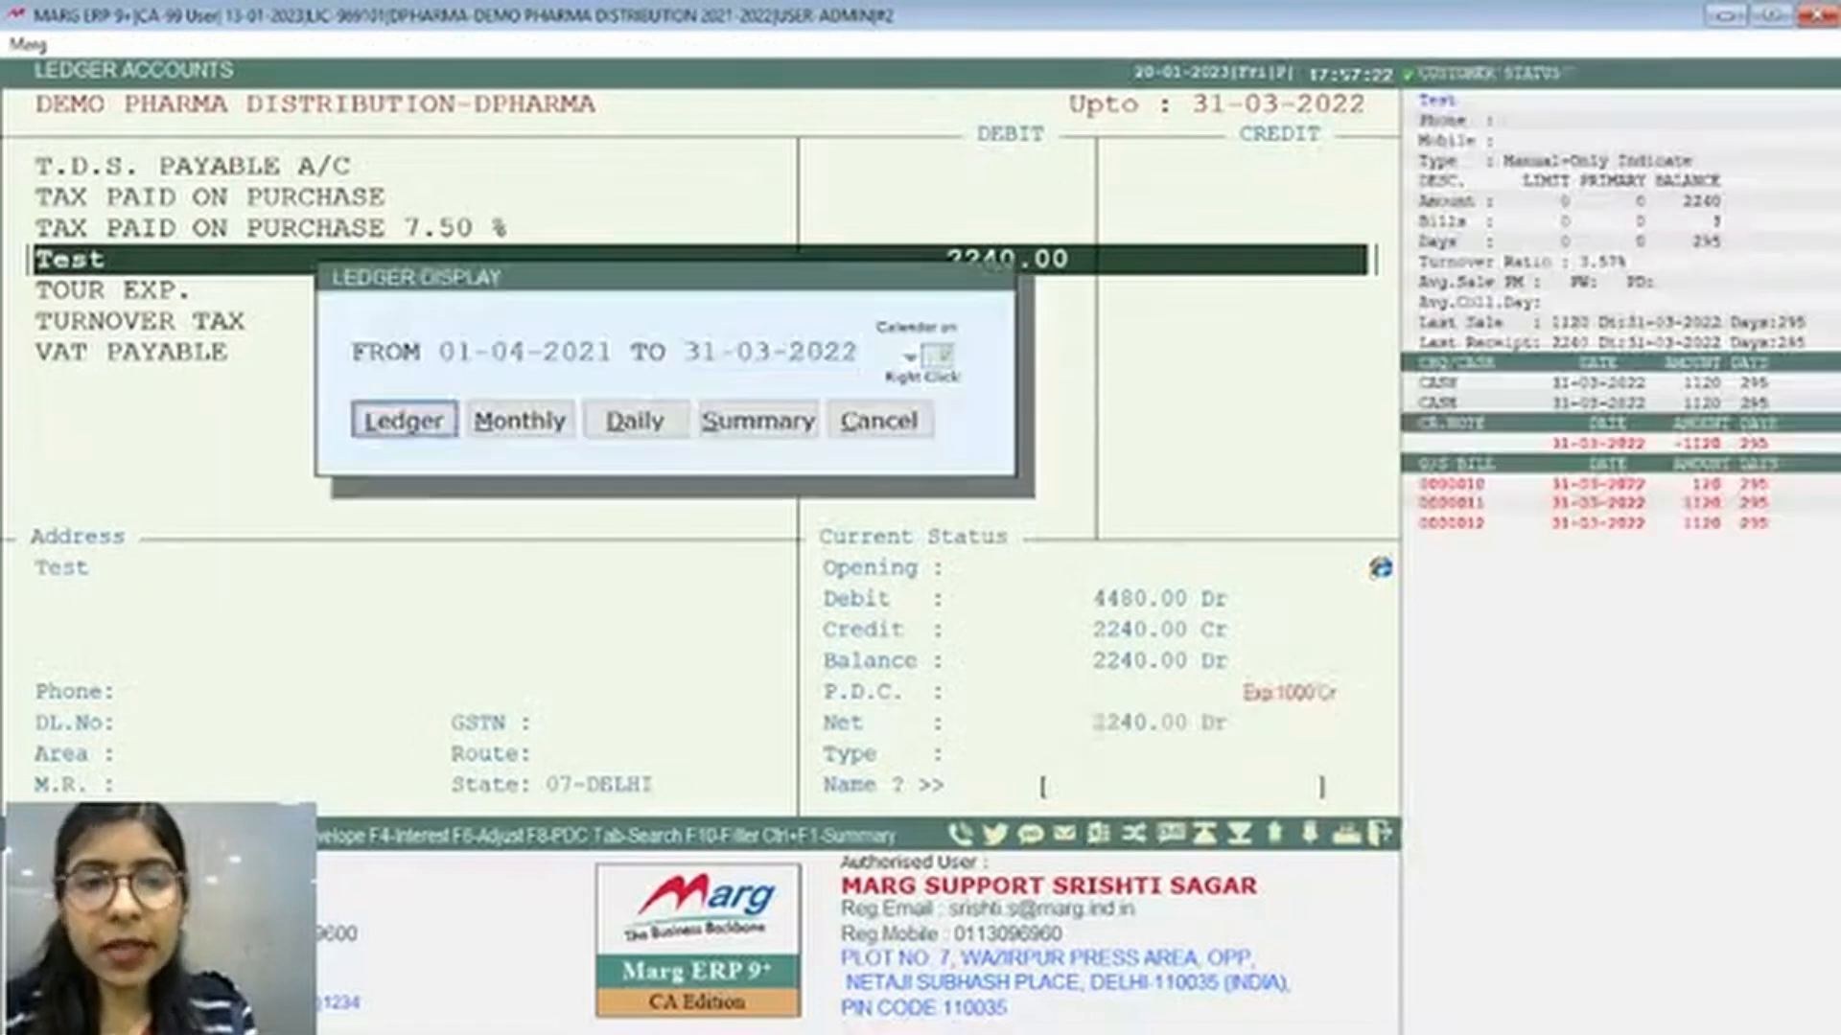
key(Return)
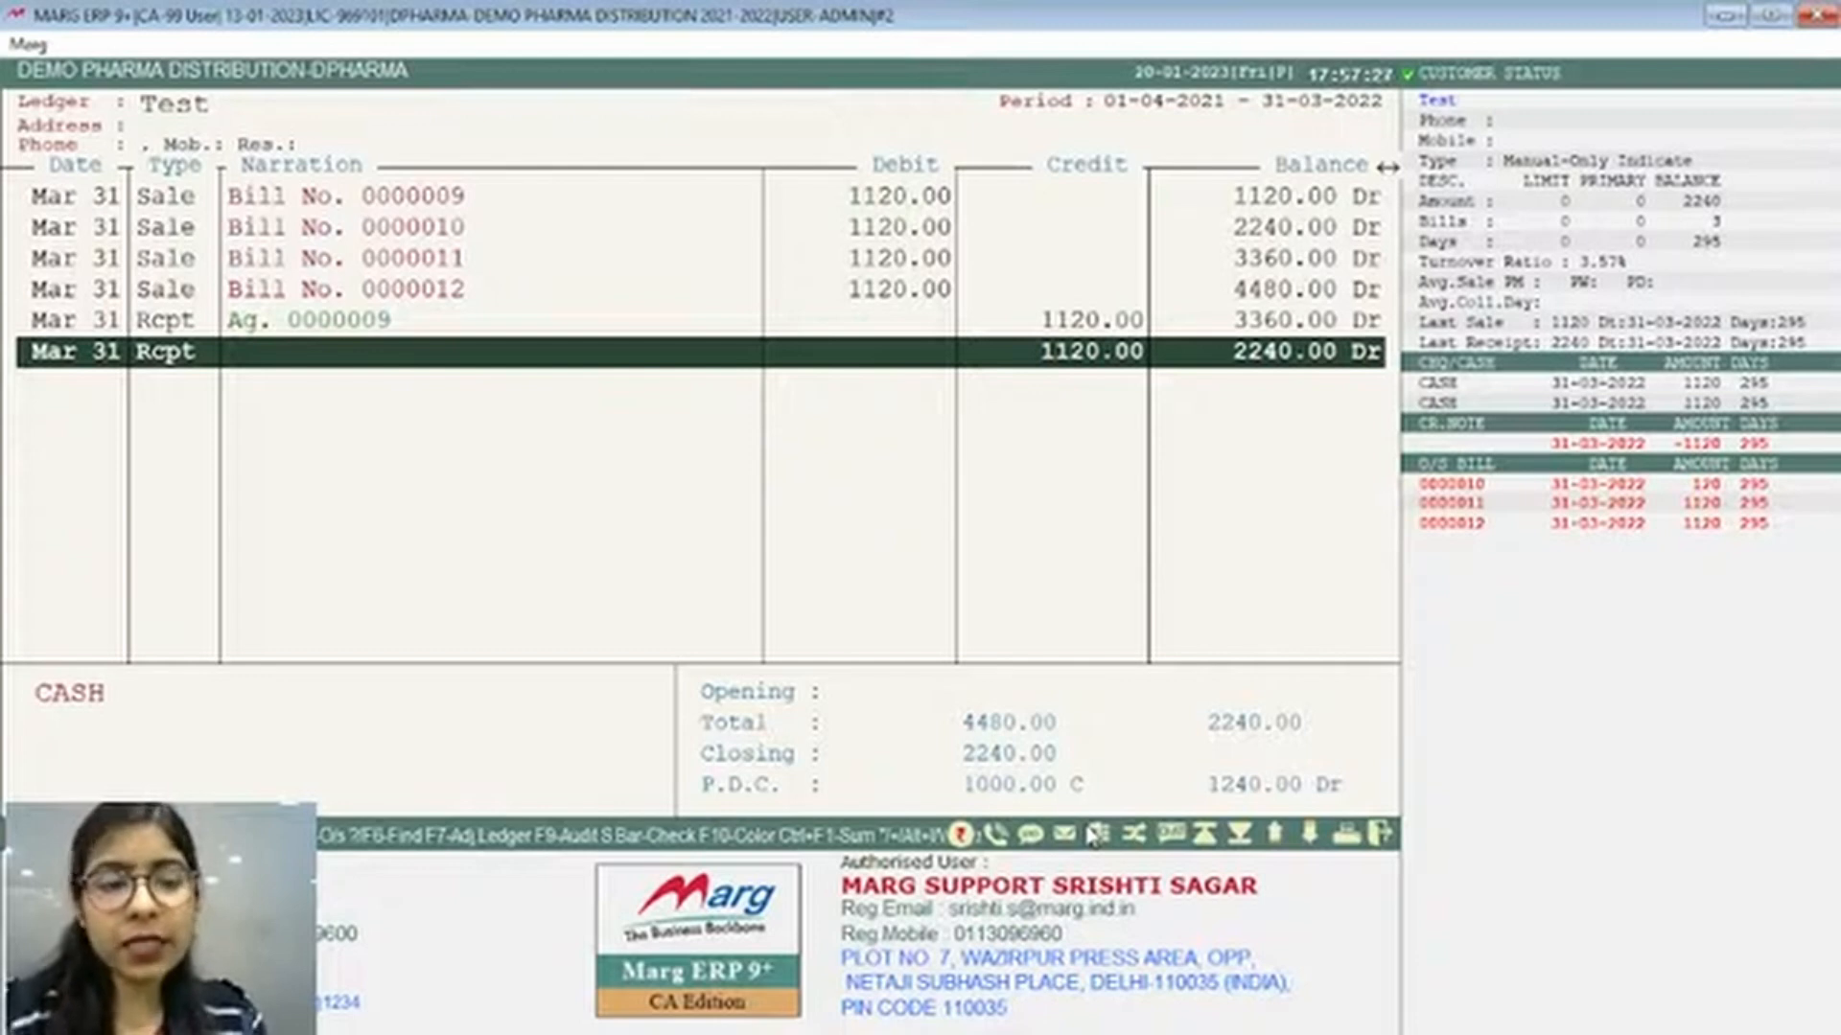
key(Up)
key(Down)
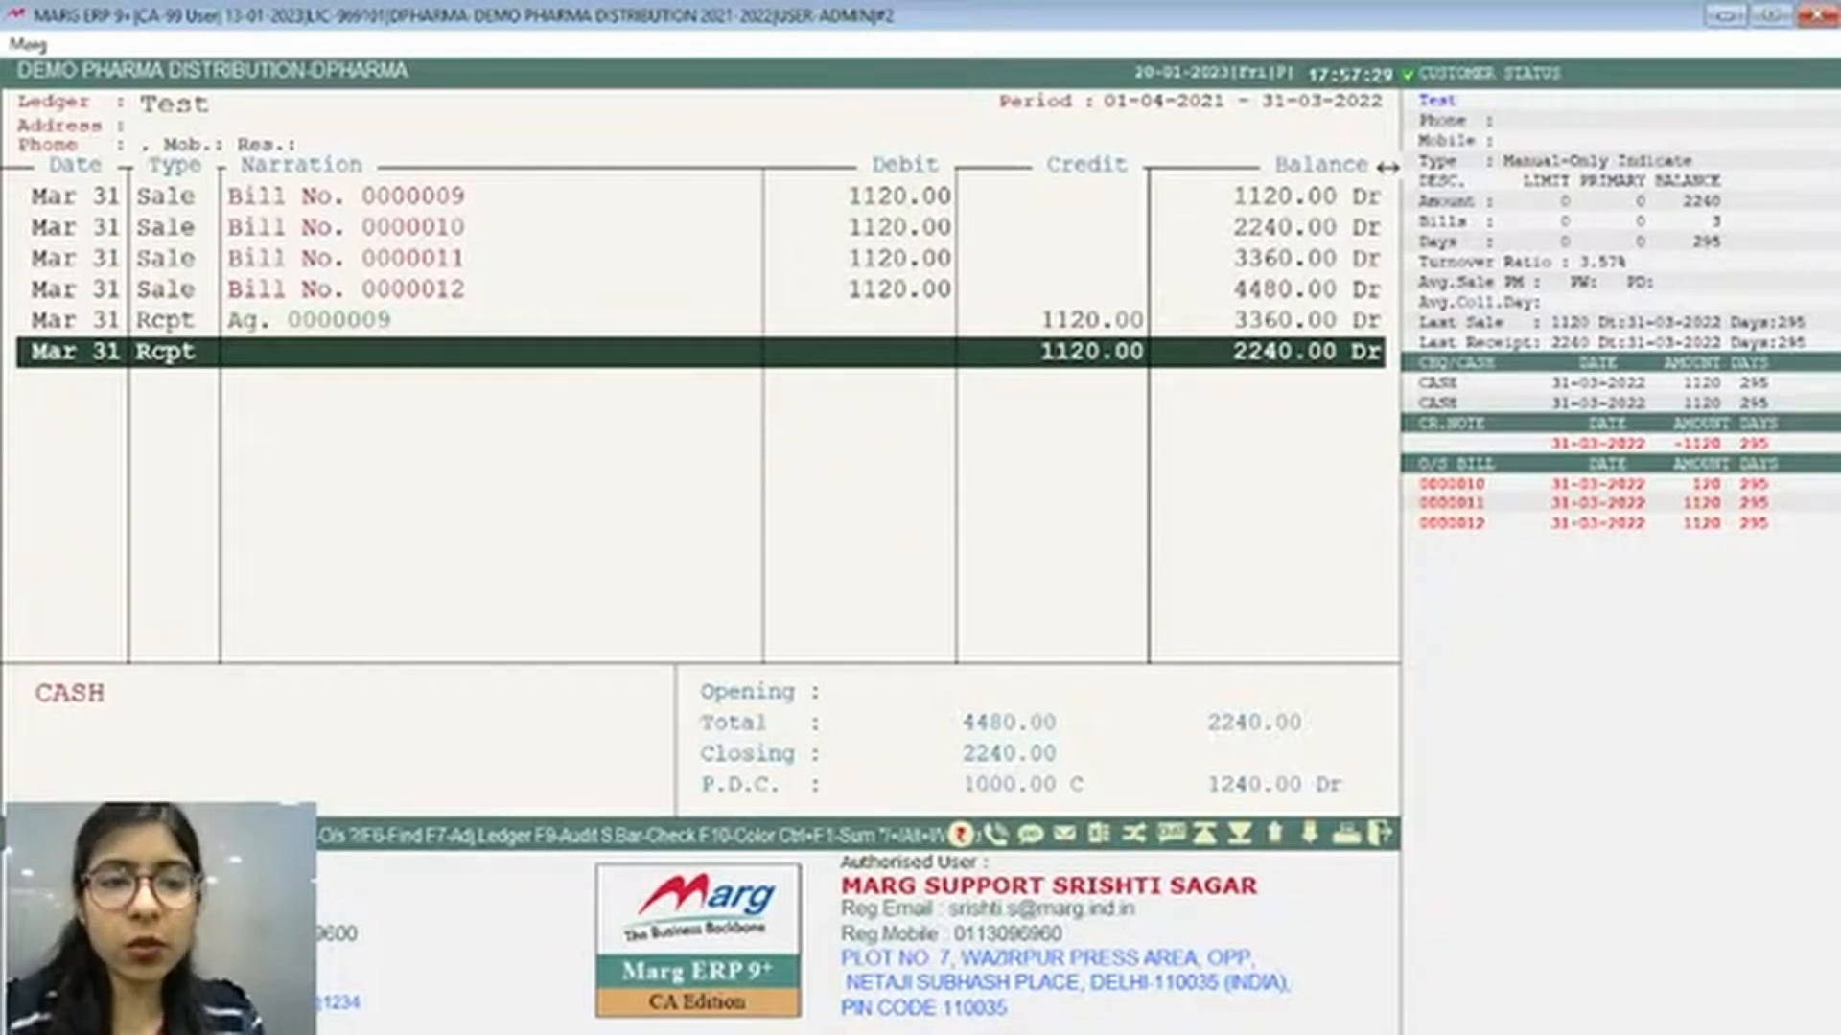
key(Escape)
key(alt+a)
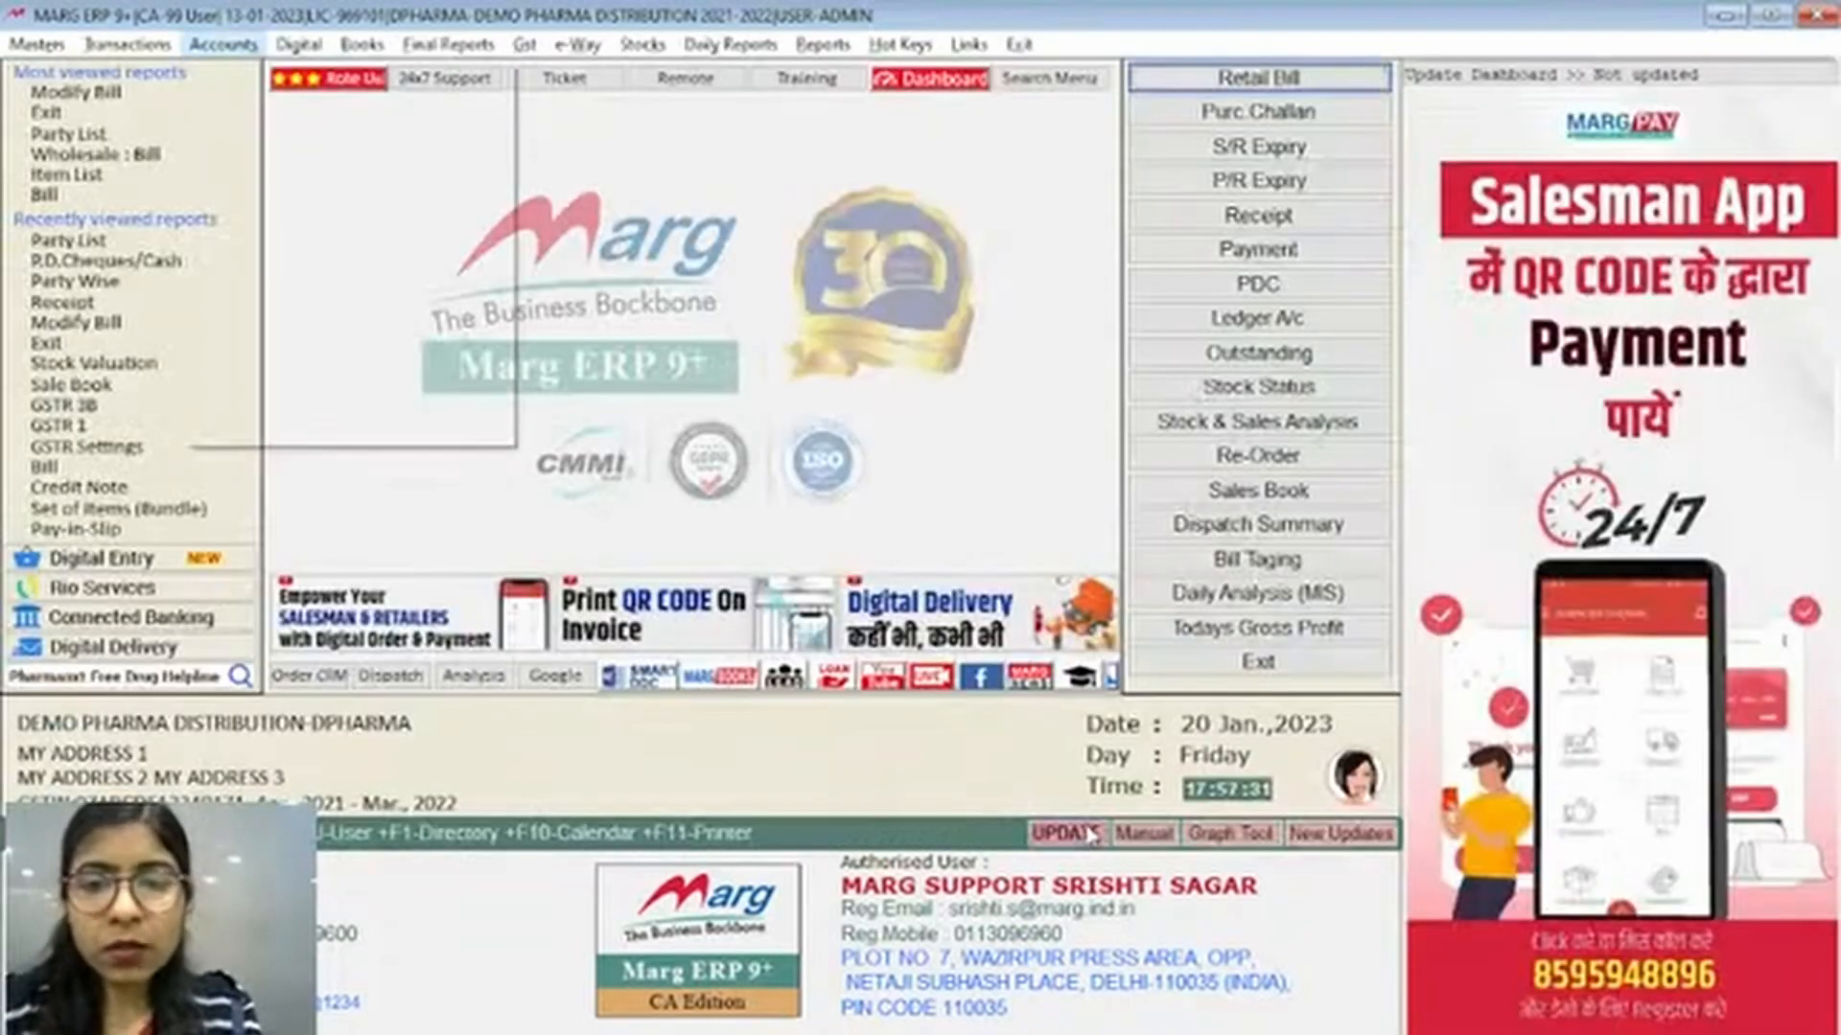
key(Escape)
key(Escape)
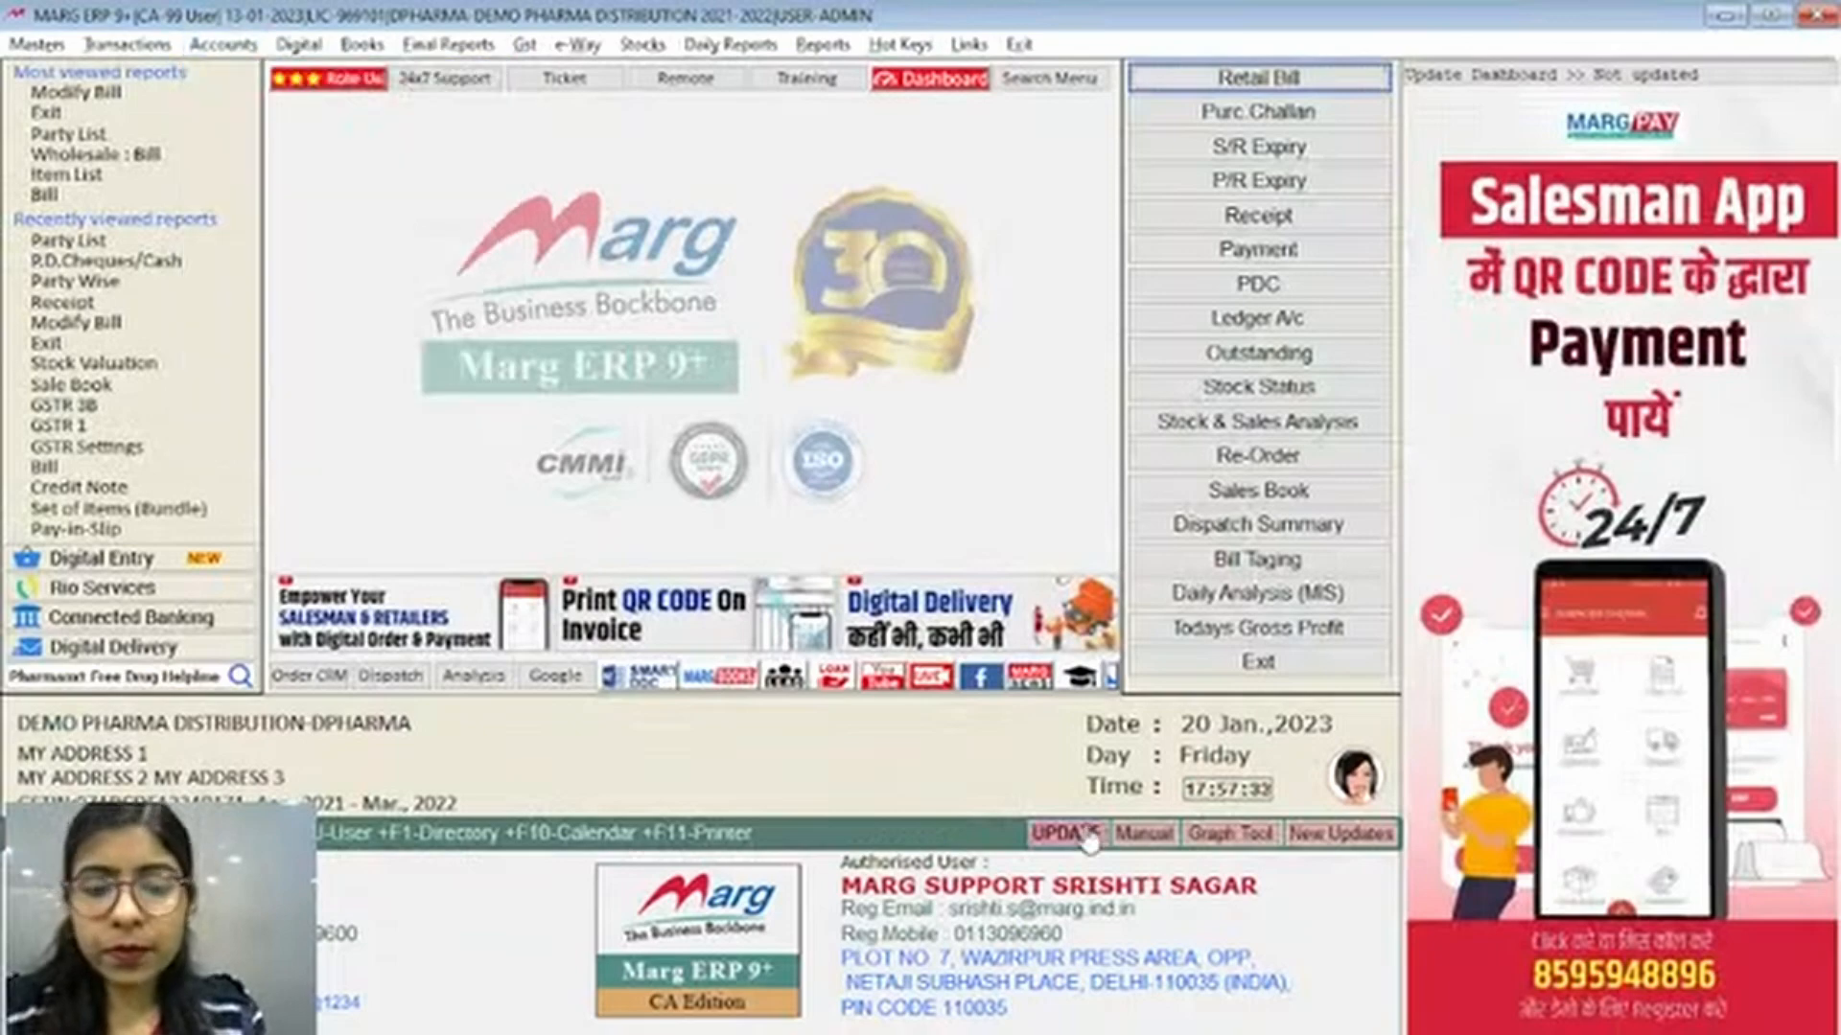
Set P.D.Cheque to With for the party-wise outstanding report as on 31-03-2022, keeping Negative Amount at No
key(alt+o)
key(Down)
key(Return)
key(Return)
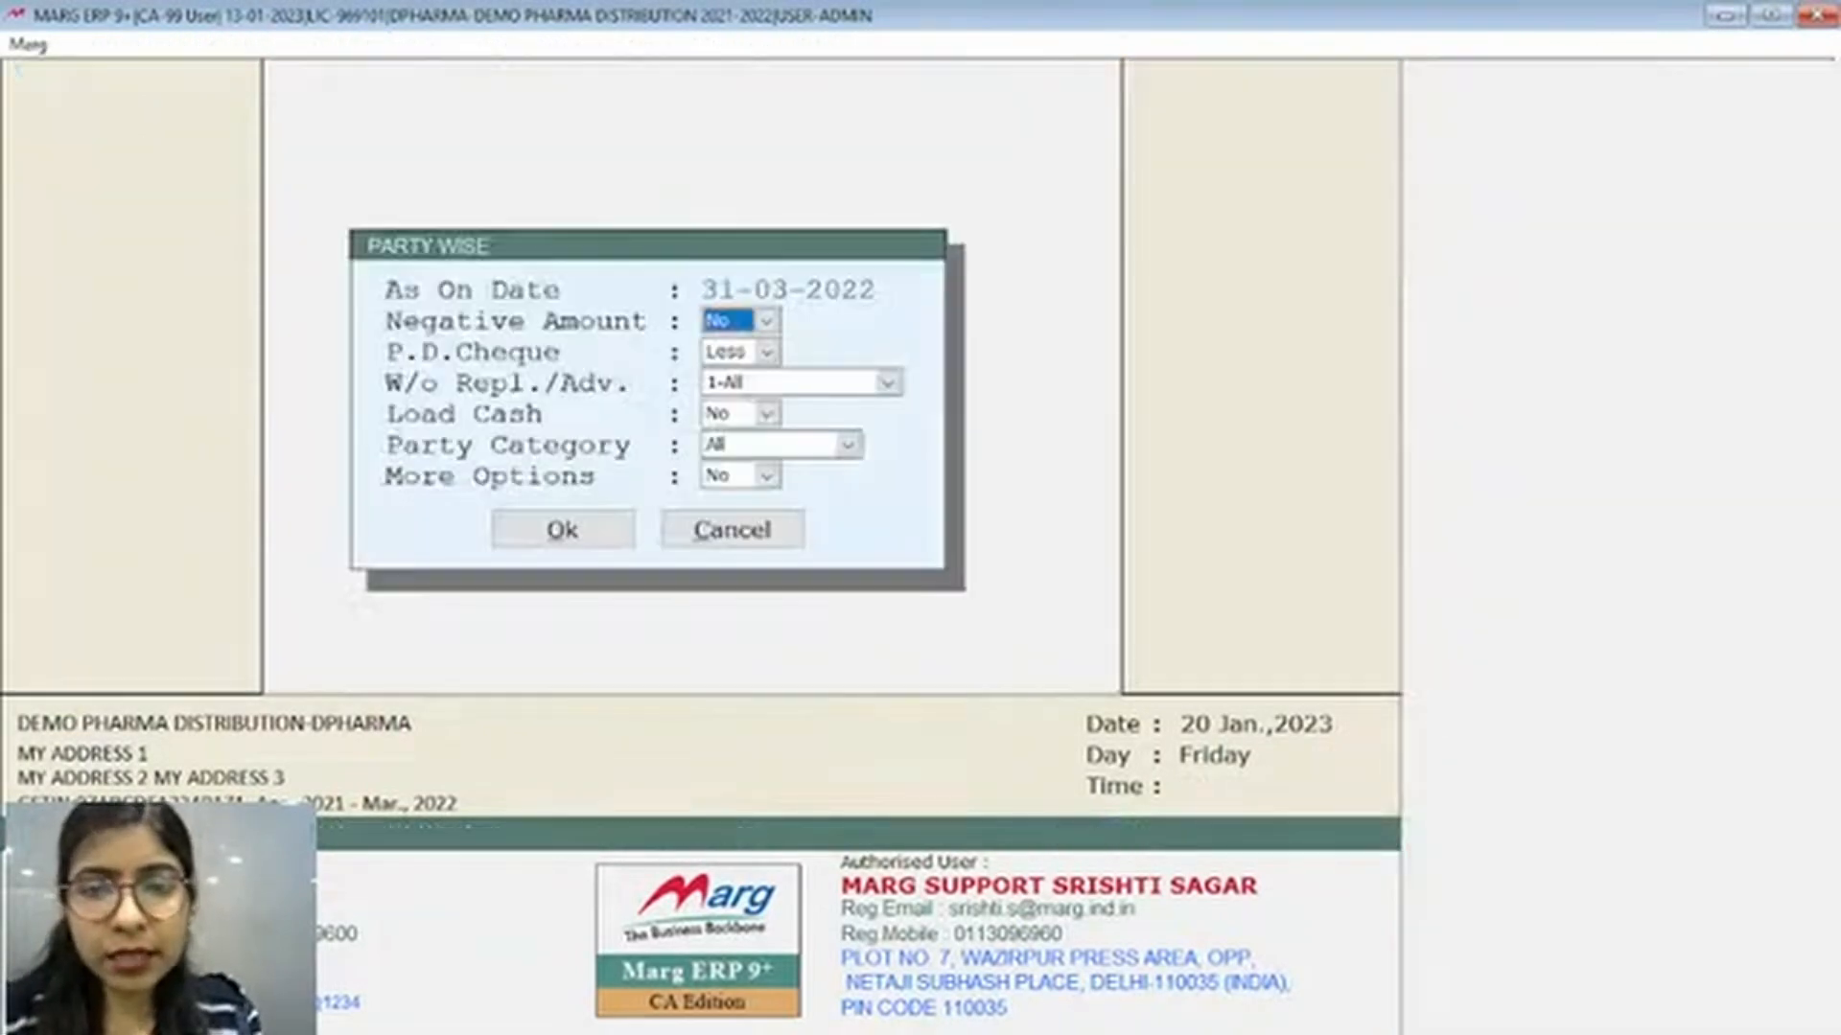
key(Return)
key(Down)
key(Return)
key(Return)
key(Return)
key(Return)
key(Return)
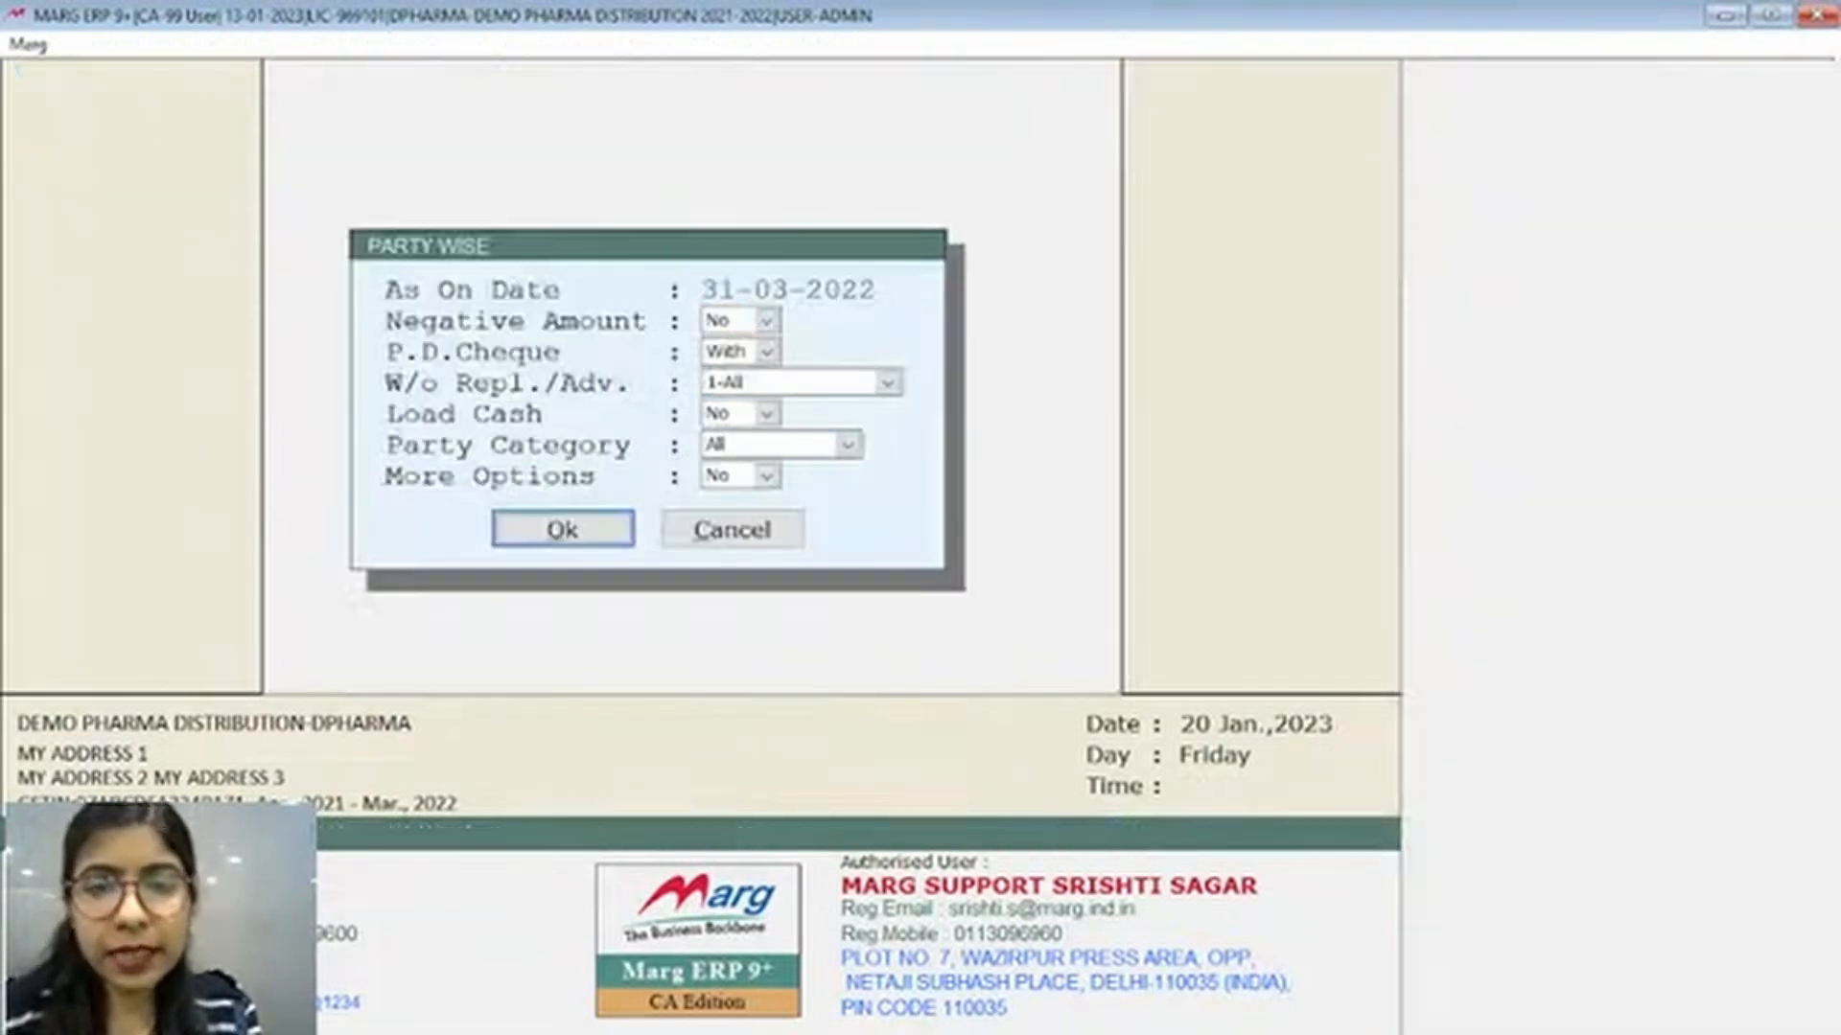
Display the Test party's outstanding bills, review the PDC mark and balance of bill 0000010, and close the report
key(Return)
key(Return)
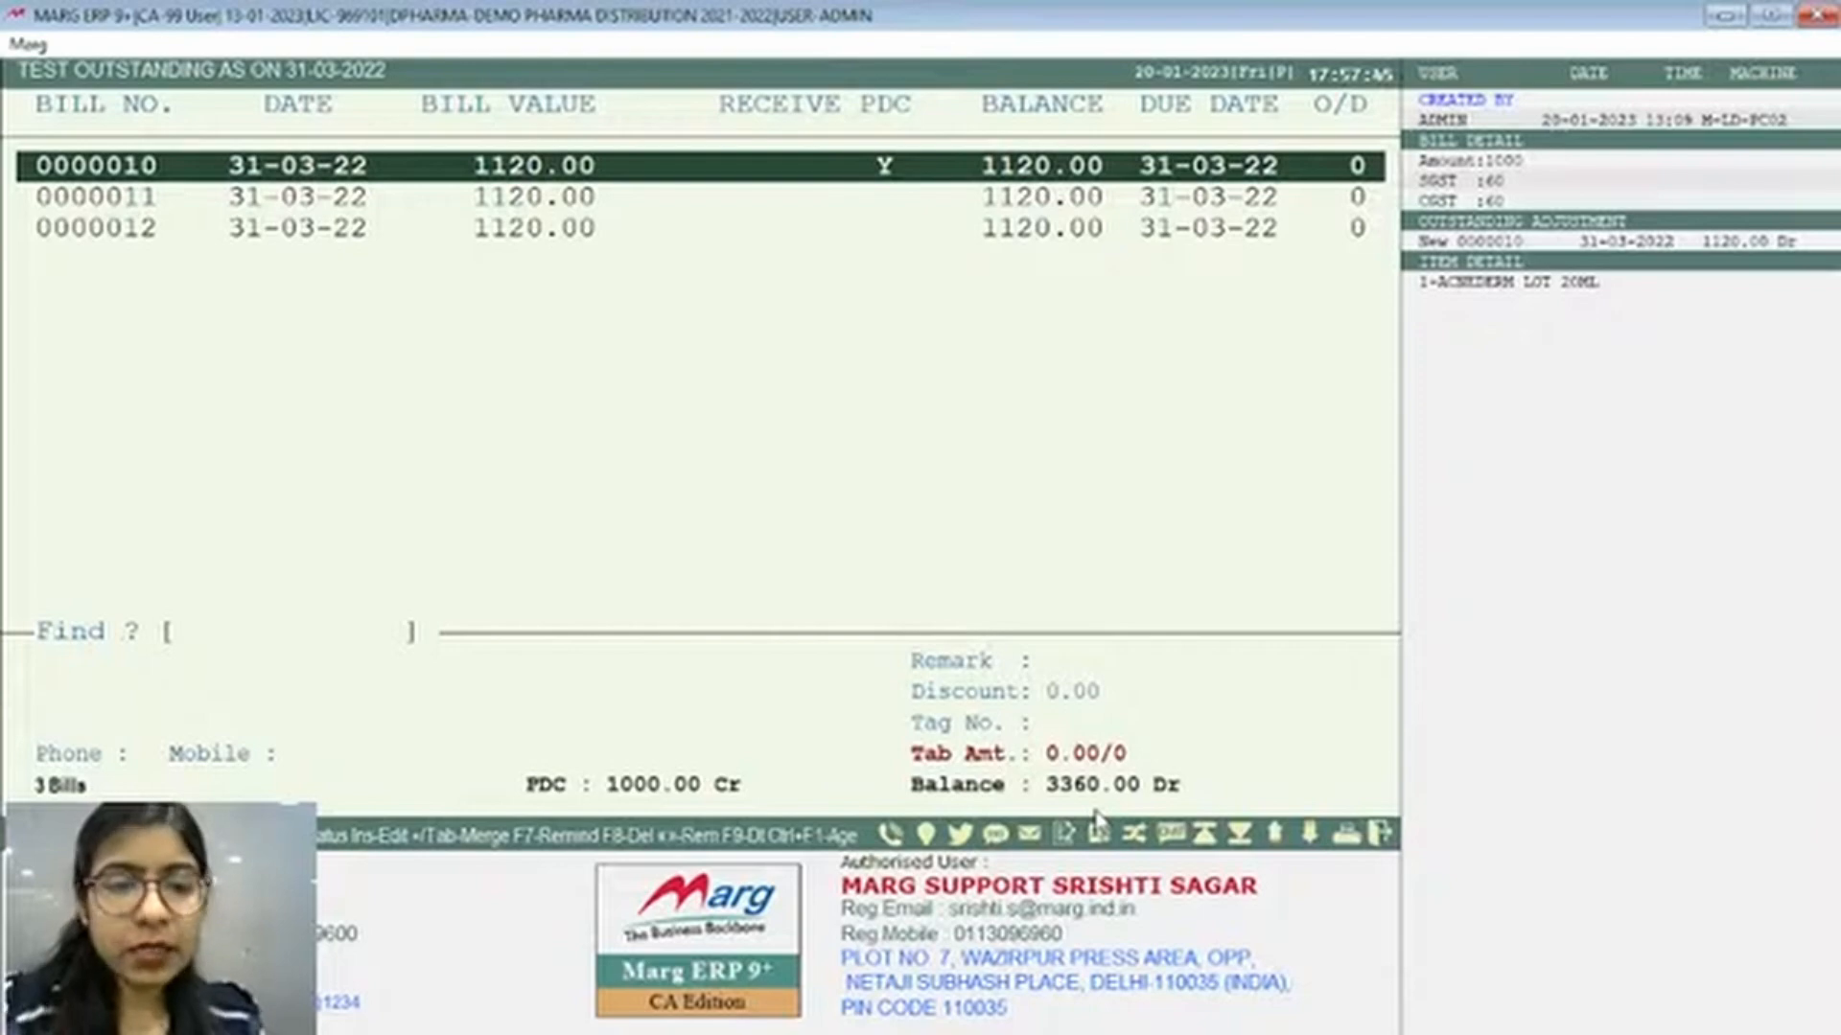
key(Down)
key(Escape)
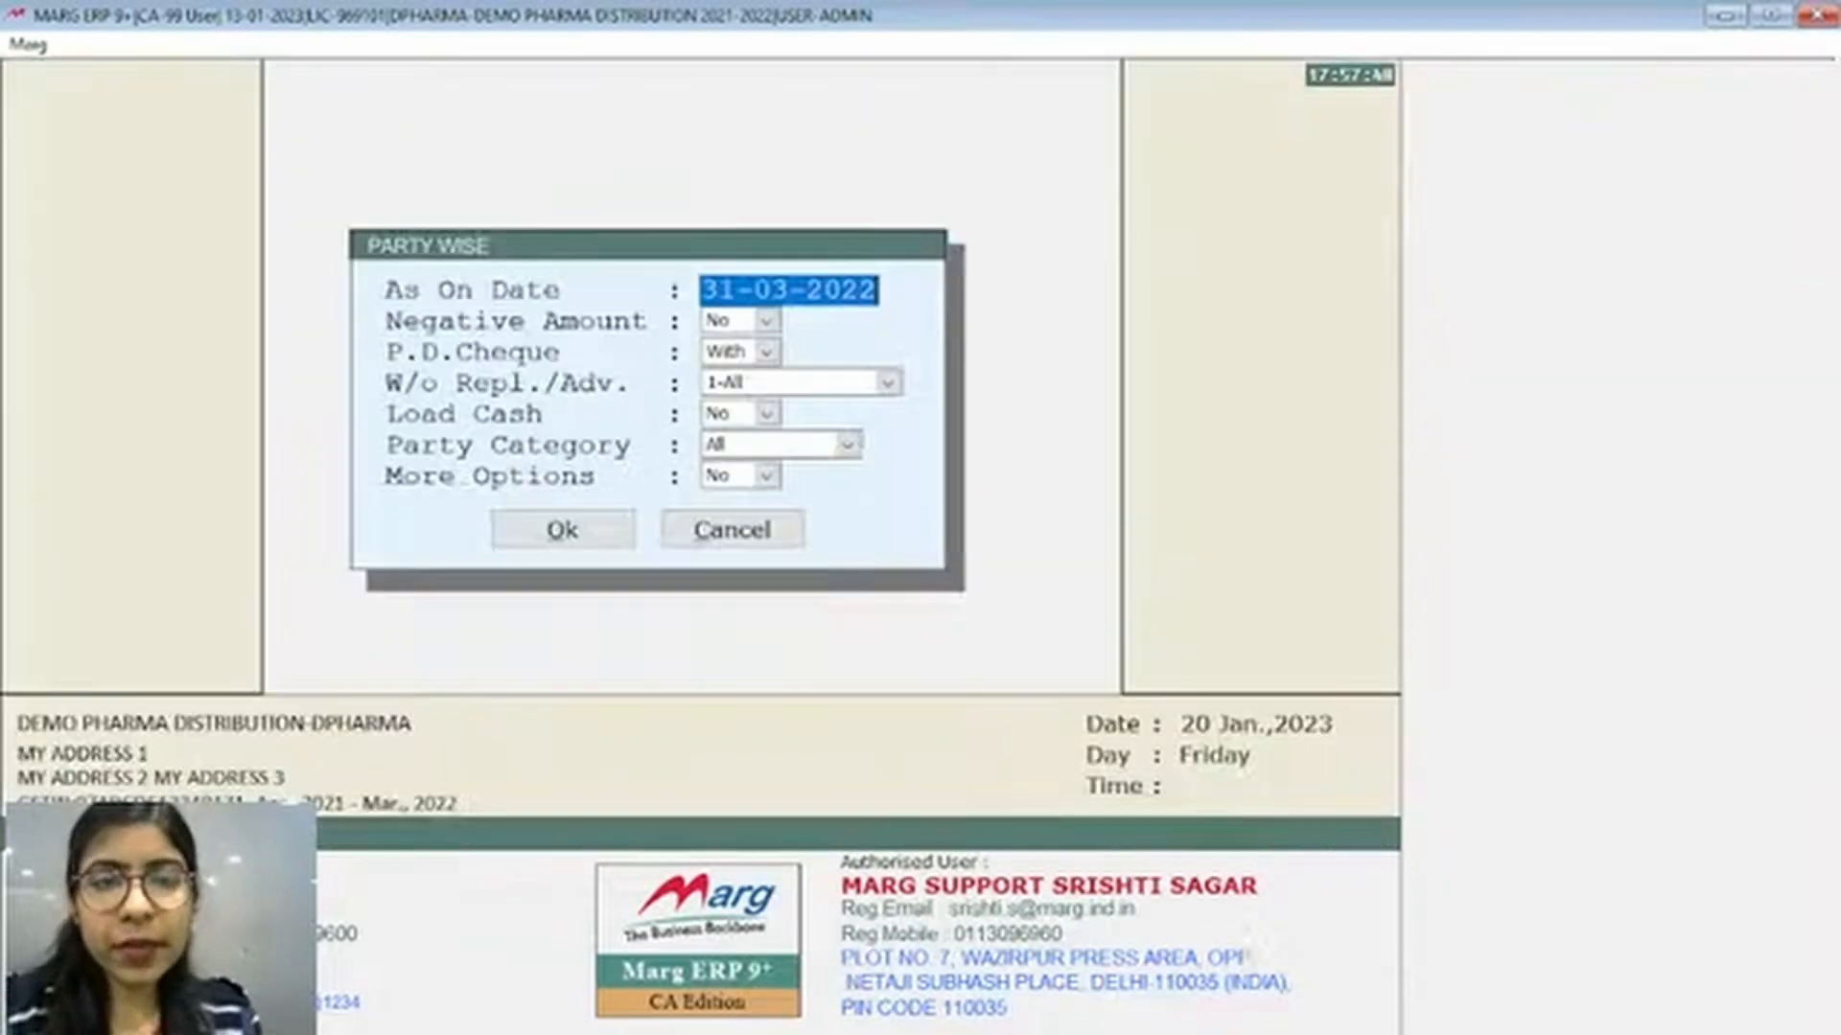
key(Escape)
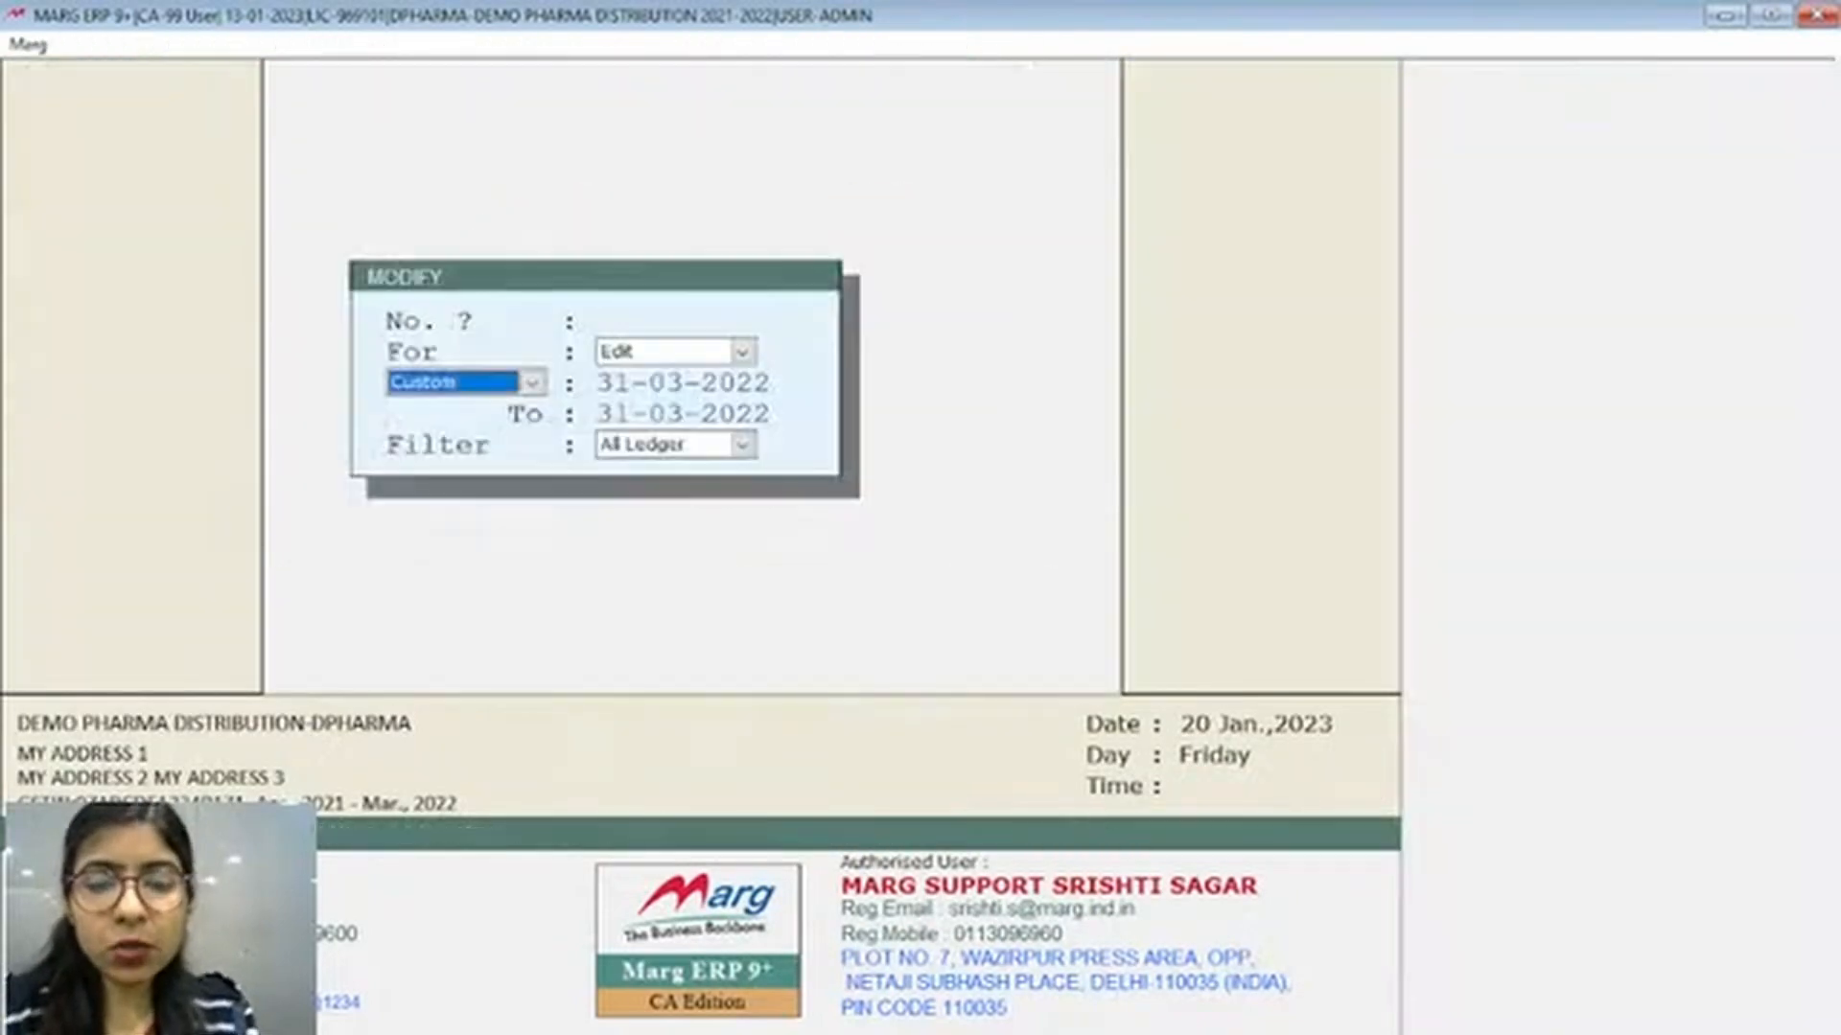
key(Return)
key(Return)
key(Return)
key(Return)
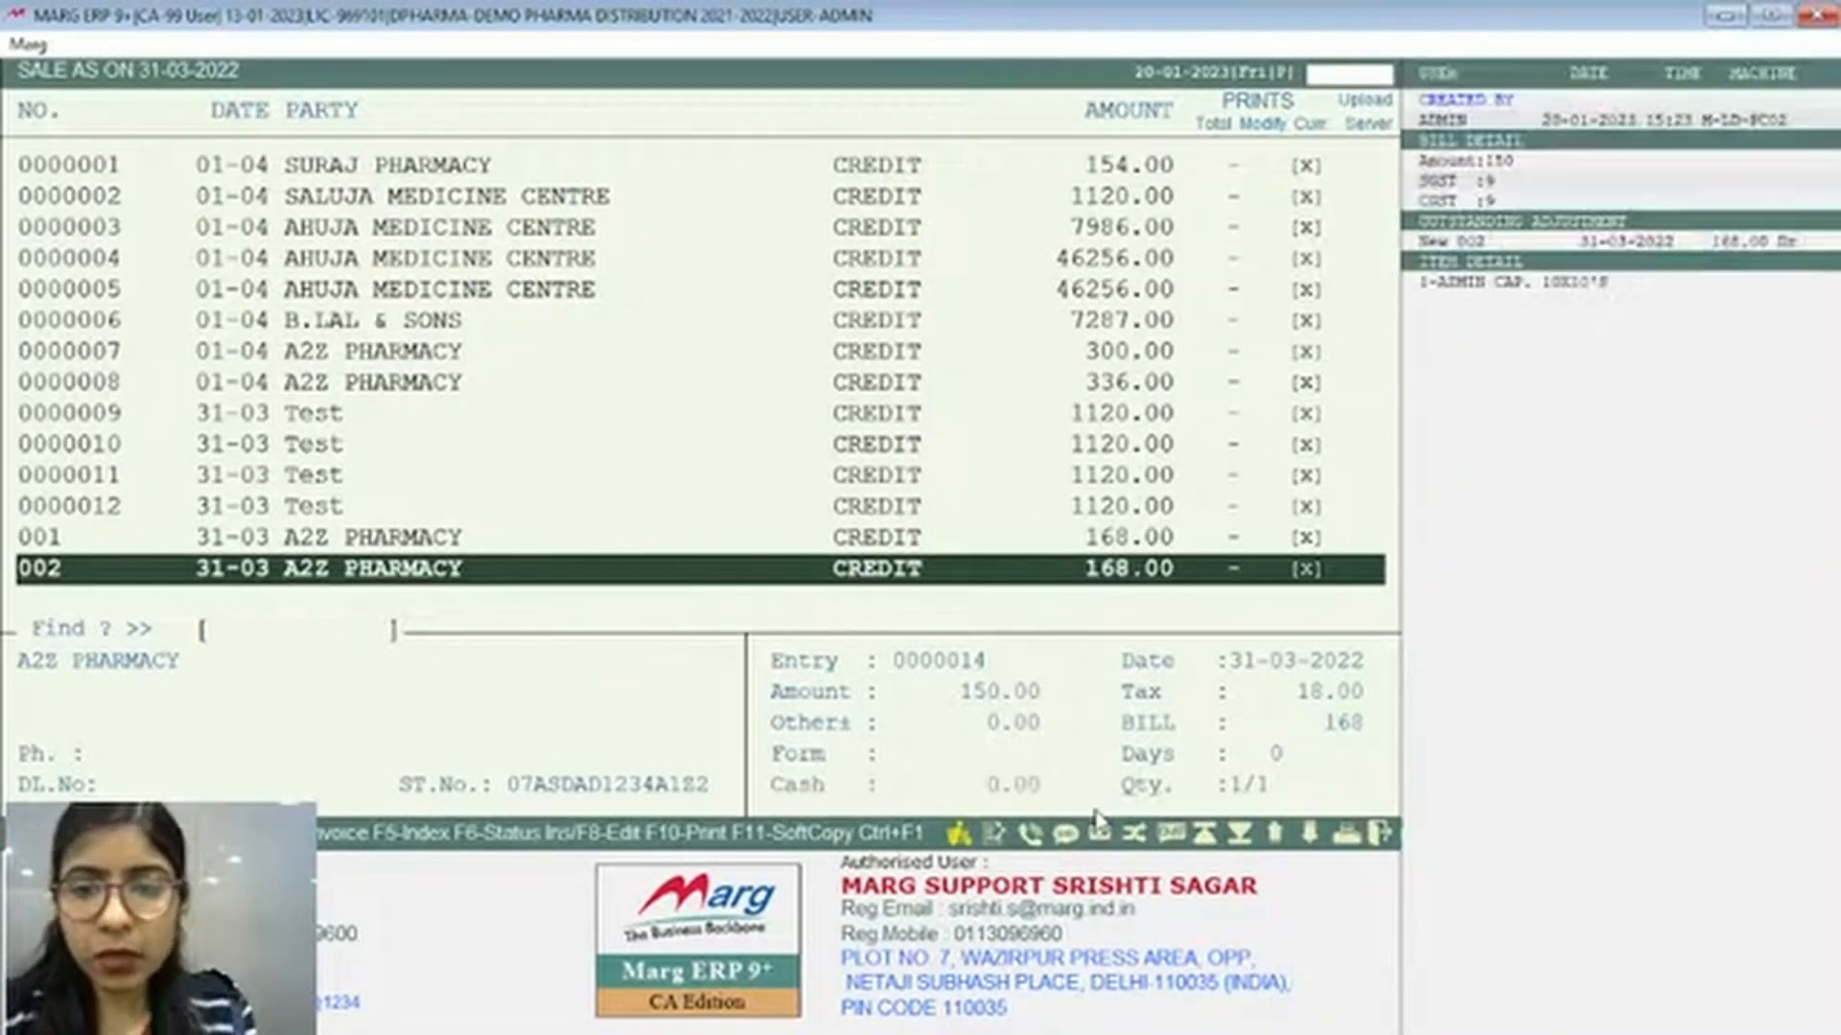
key(Escape)
Reopen the Test party's ledger for 01-04-2021 to 31-03-2022 to compare its balance with the outstanding report
key(ctrl+l)
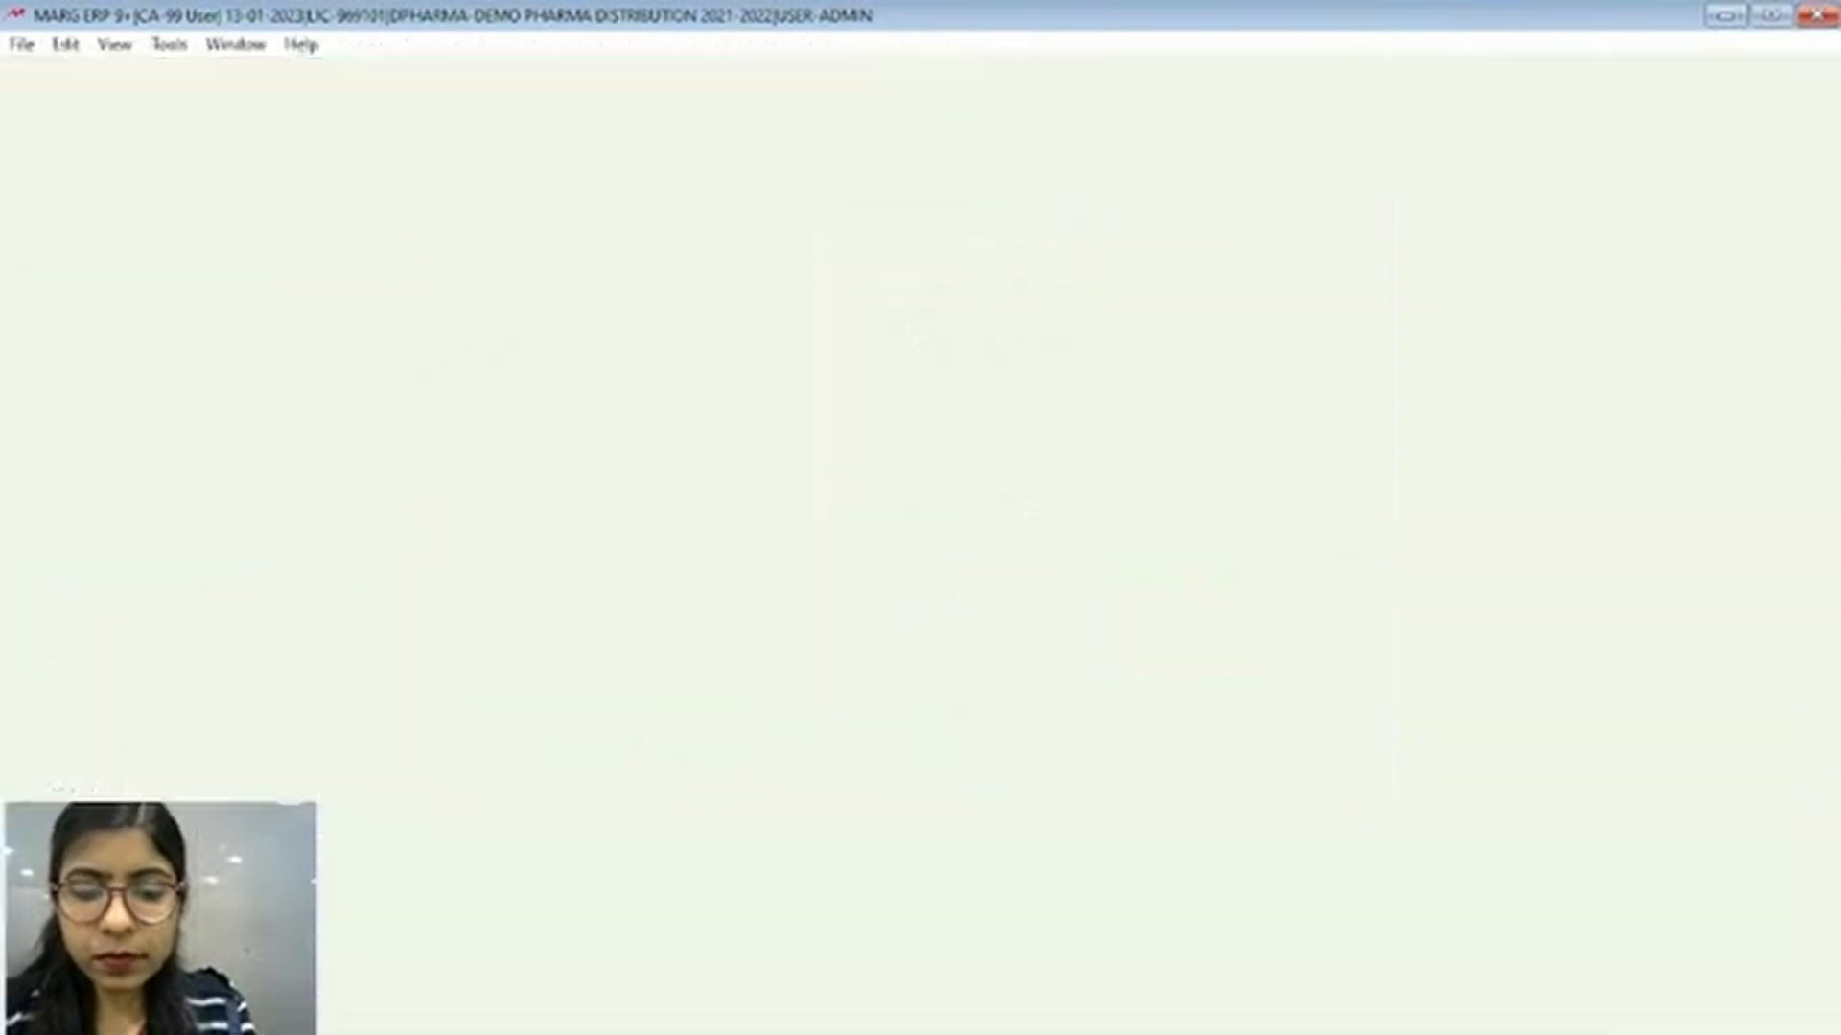
text(TES)
key(Return)
key(Return)
key(Return)
key(Return)
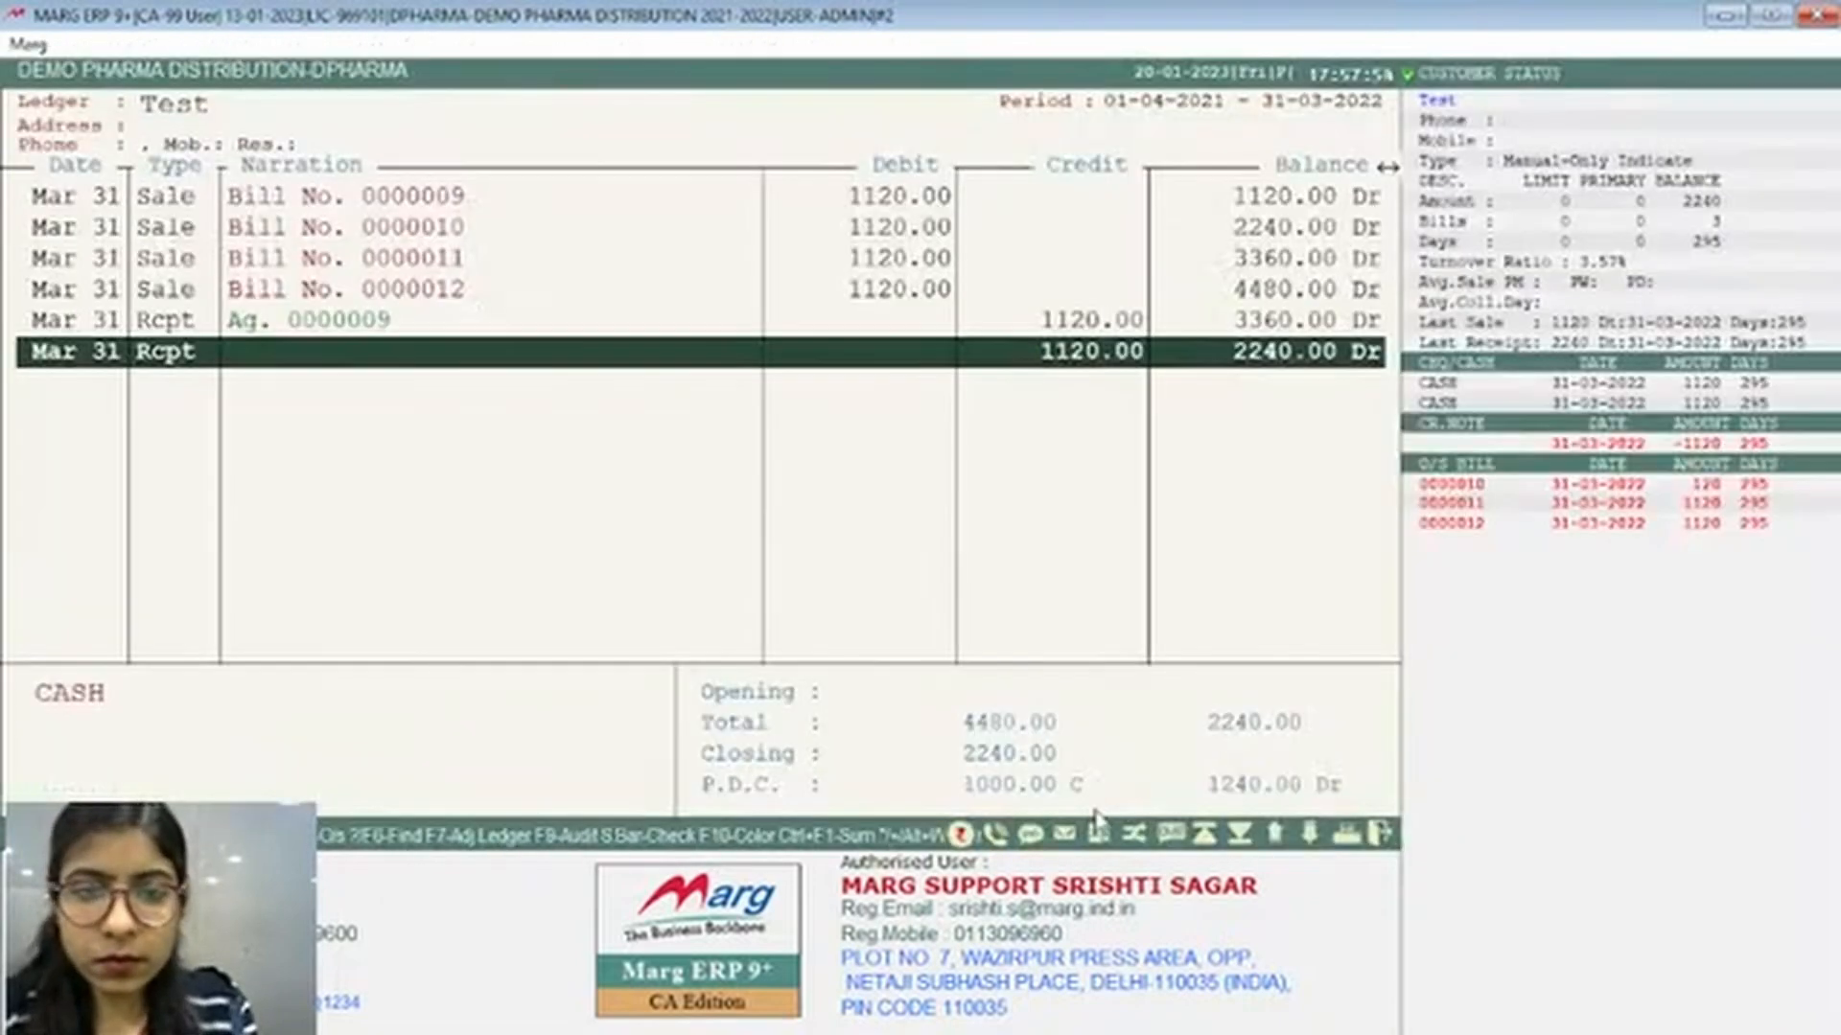
Check the receipt against bill 0000009 in the Test ledger and select the 1120.00 receipt that has no bill reference
key(Up)
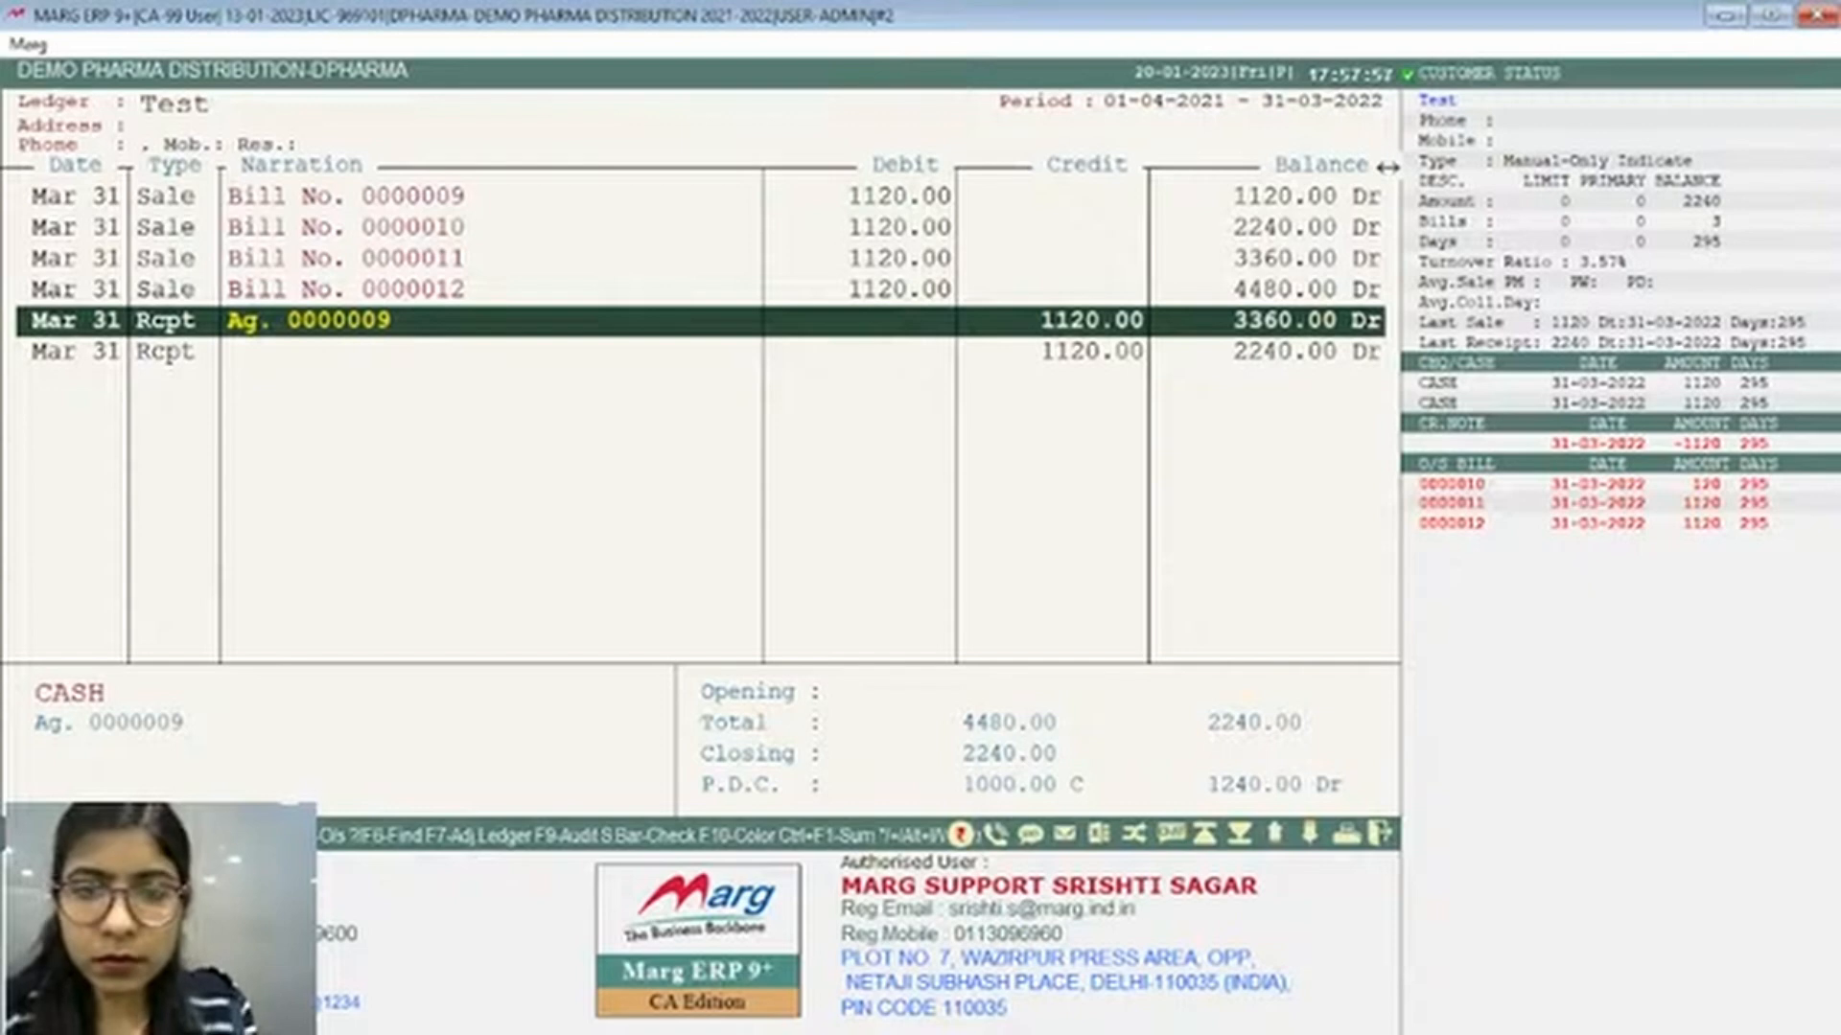
key(Return)
key(Escape)
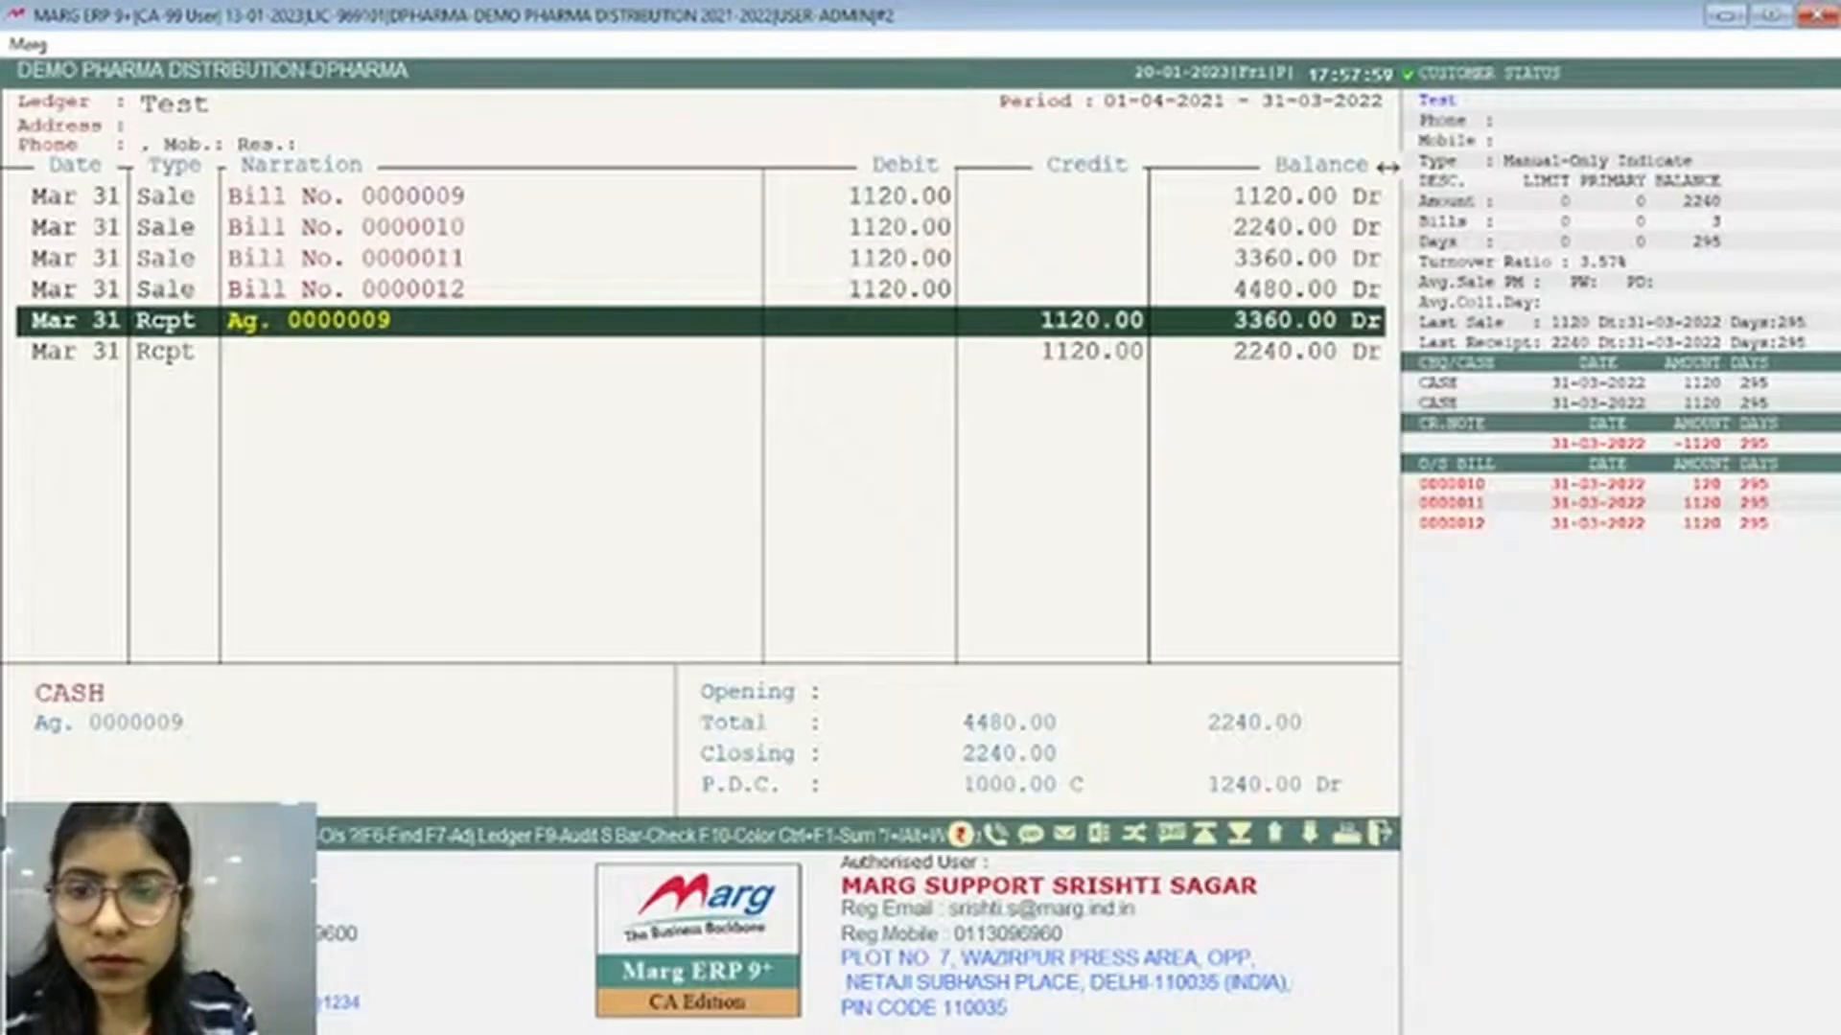
key(Up)
key(Down)
key(Down)
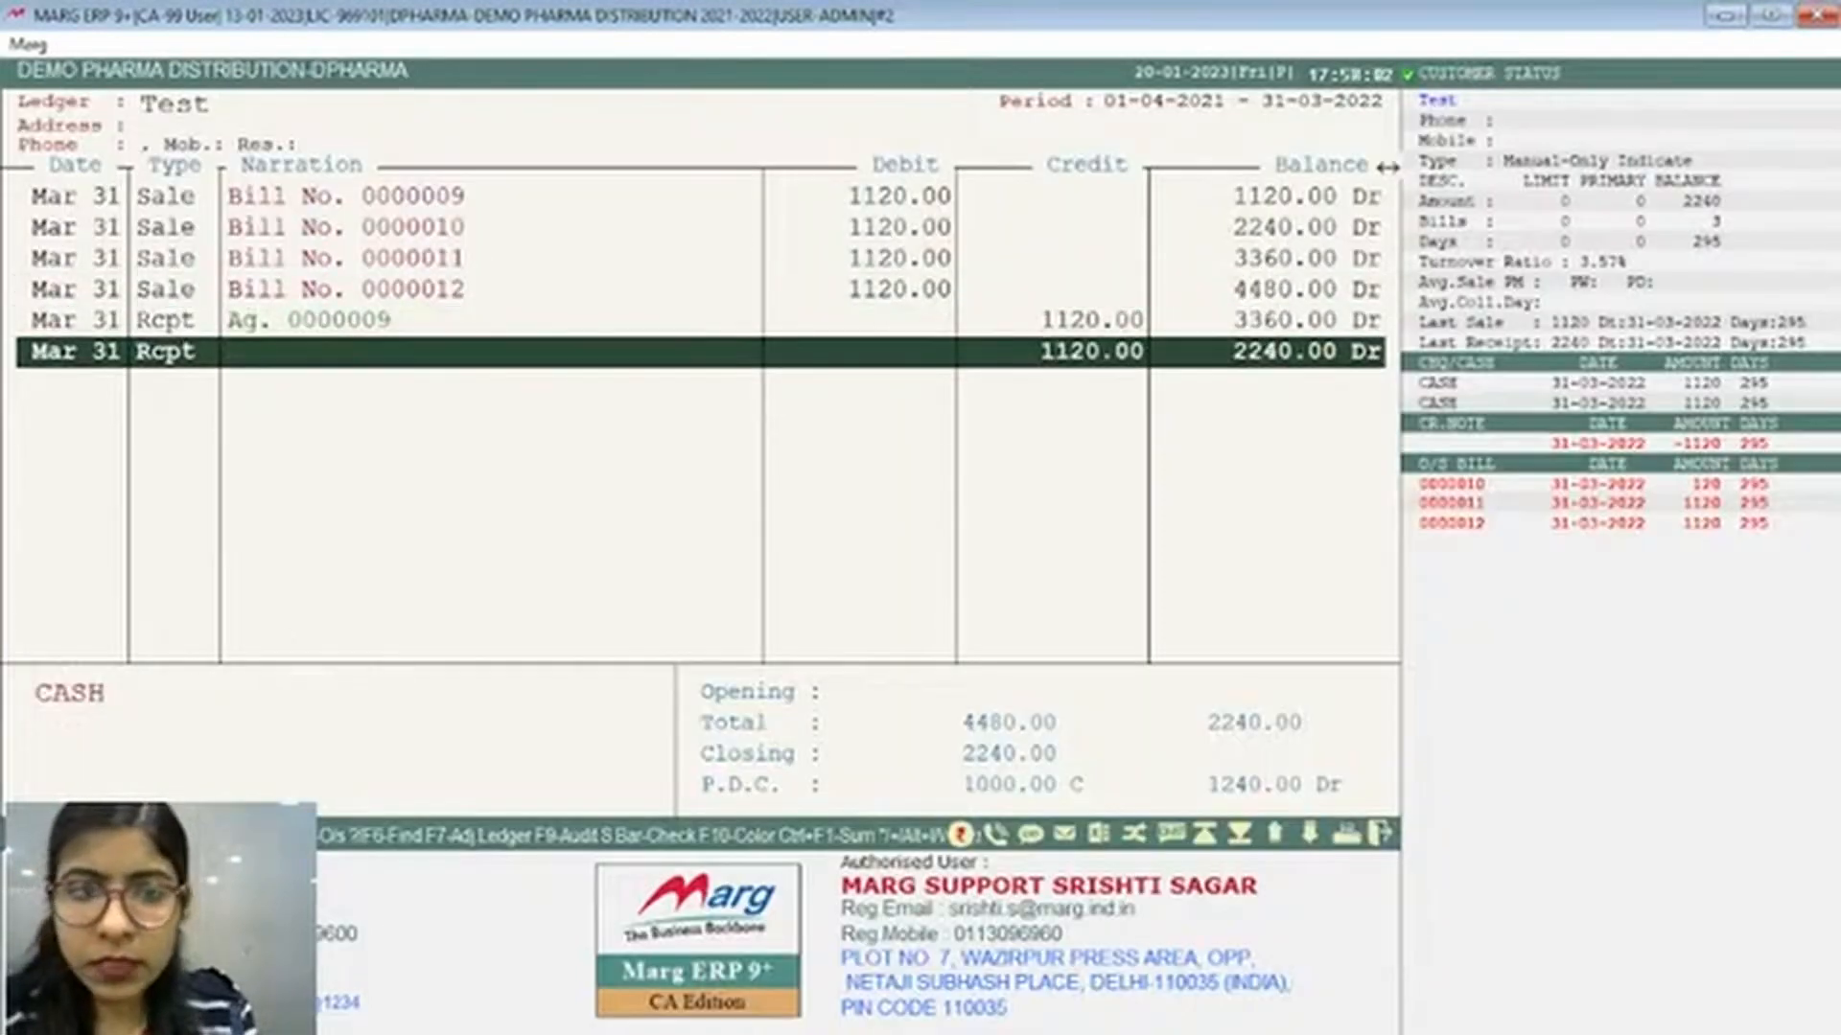
Delete the Test party's 1120.00 cash receipt voucher booked as a New reference on 31-03-2022
key(Return)
key(Right)
key(Right)
key(Right)
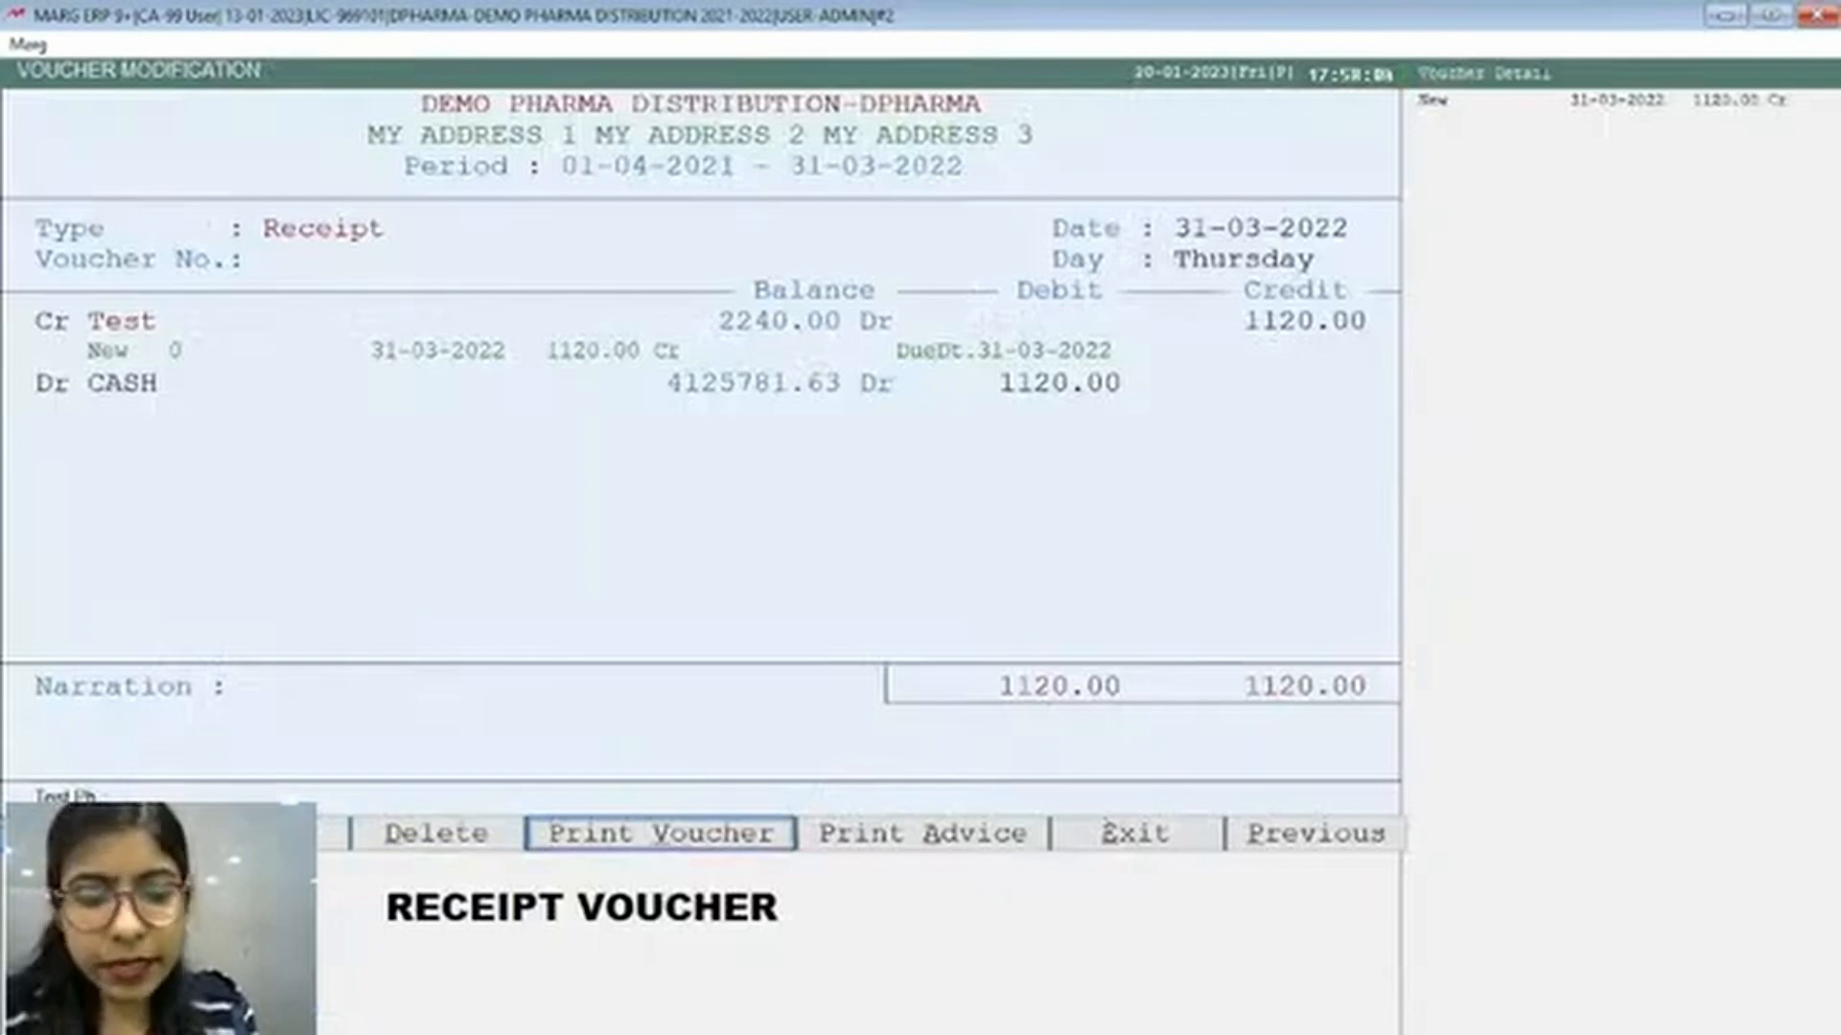
key(Left)
key(Return)
key(Right)
key(Return)
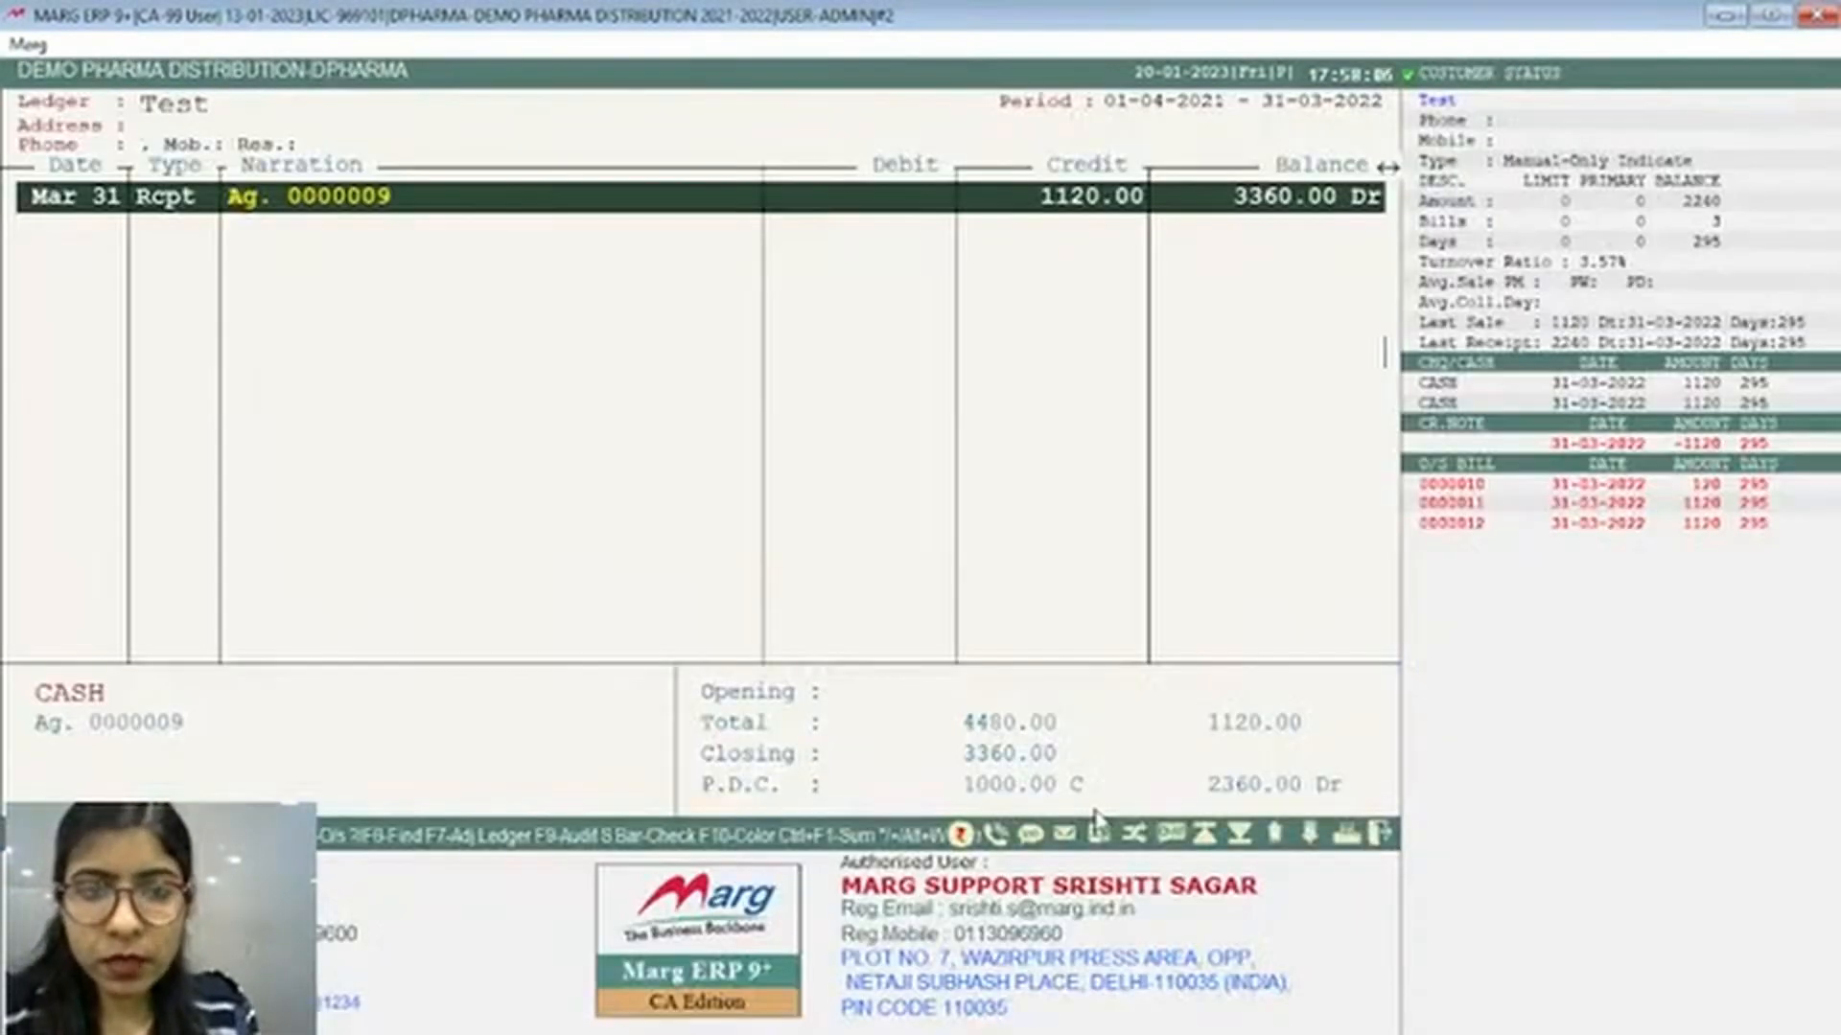
Review the remaining sale and receipt entries in the Test ledger and close the ledger
key(Up)
key(Up)
key(Up)
key(Down)
key(Down)
key(Down)
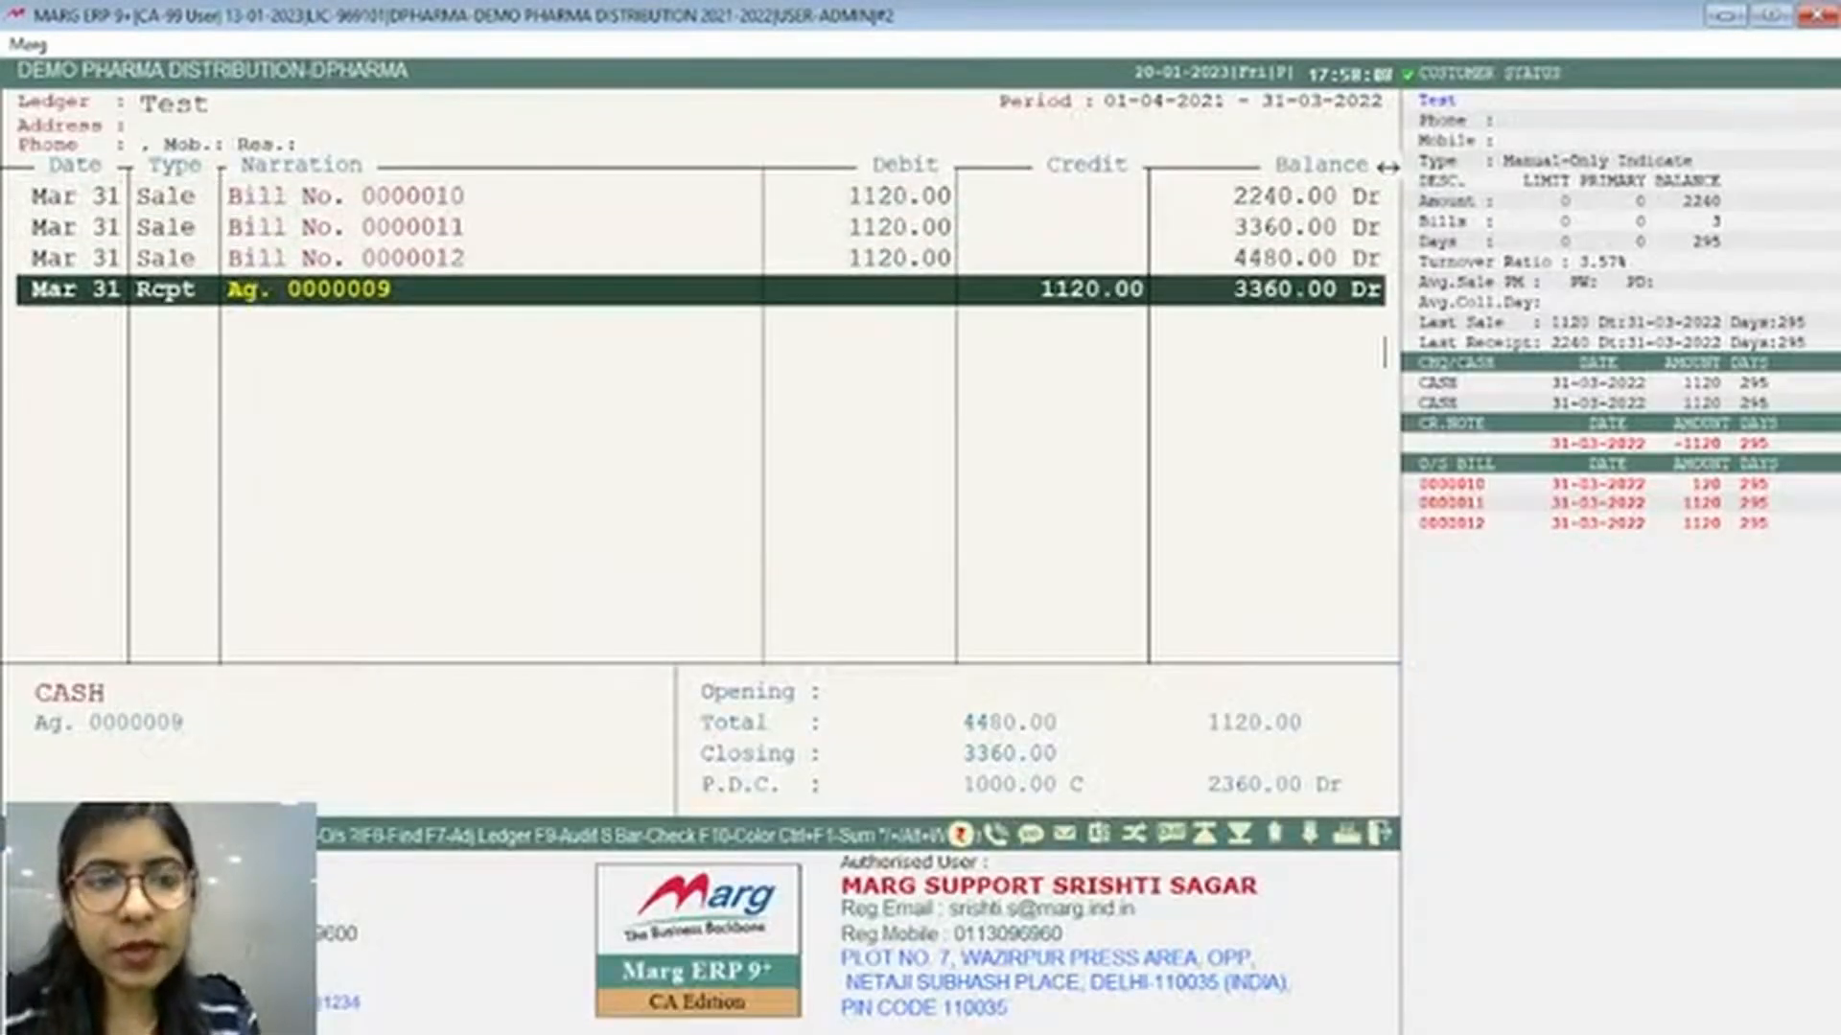
key(Escape)
key(Escape)
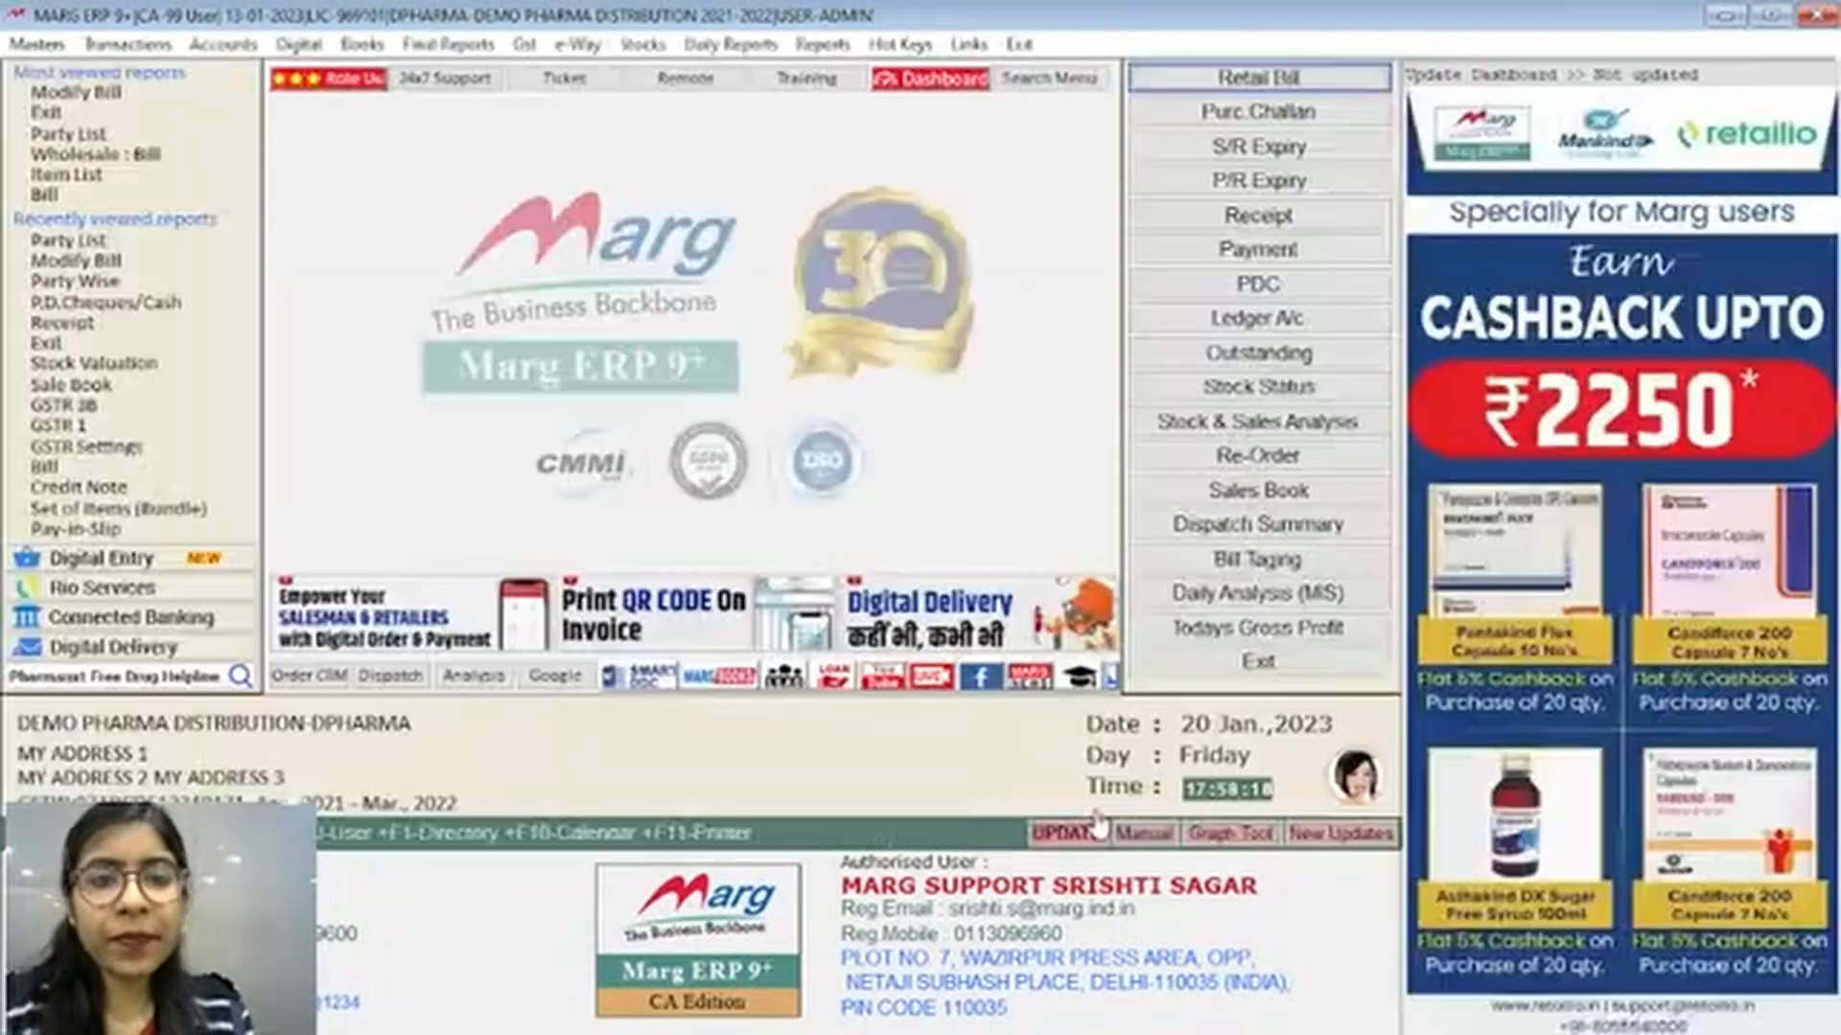
Display Test's party-wise outstanding as on 31-03-2022 with Negative Amount No and P.D.Cheque With, check the balance, and close the report
key(alt+o)
key(Down)
key(Return)
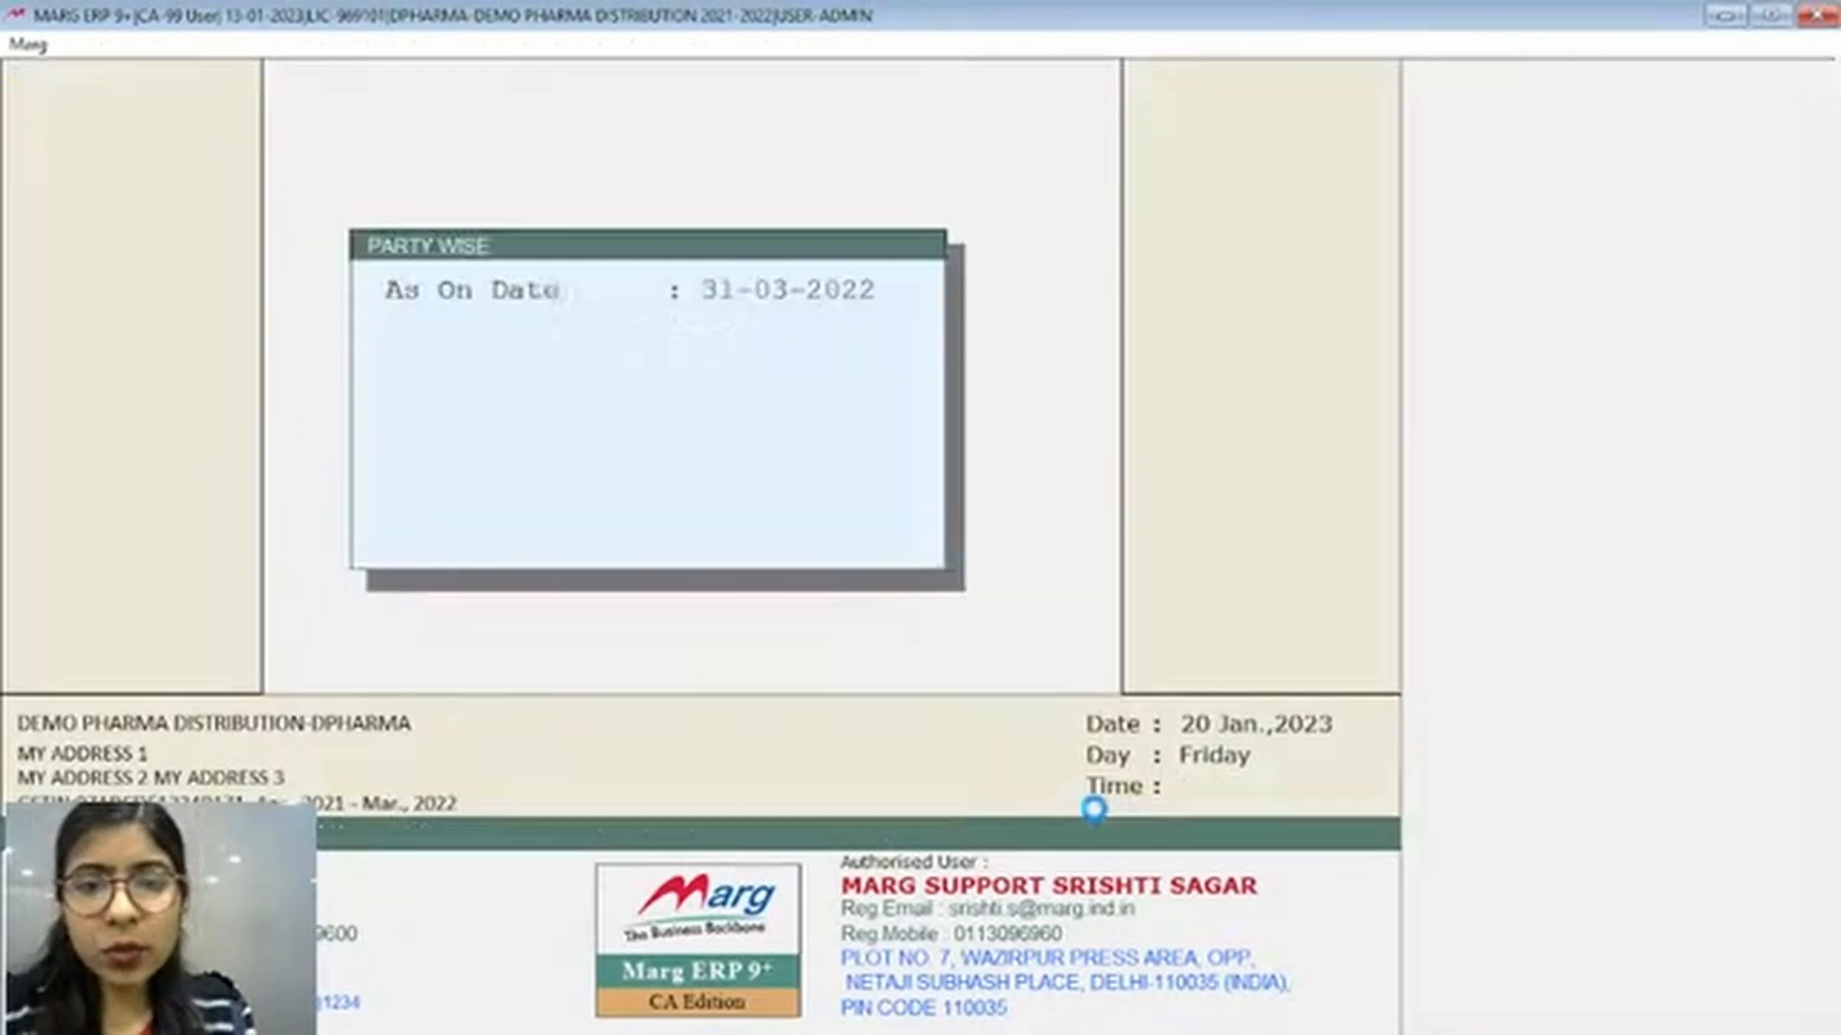
key(Return)
key(Return)
key(Return)
key(Return)
key(Return)
key(Return)
key(Return)
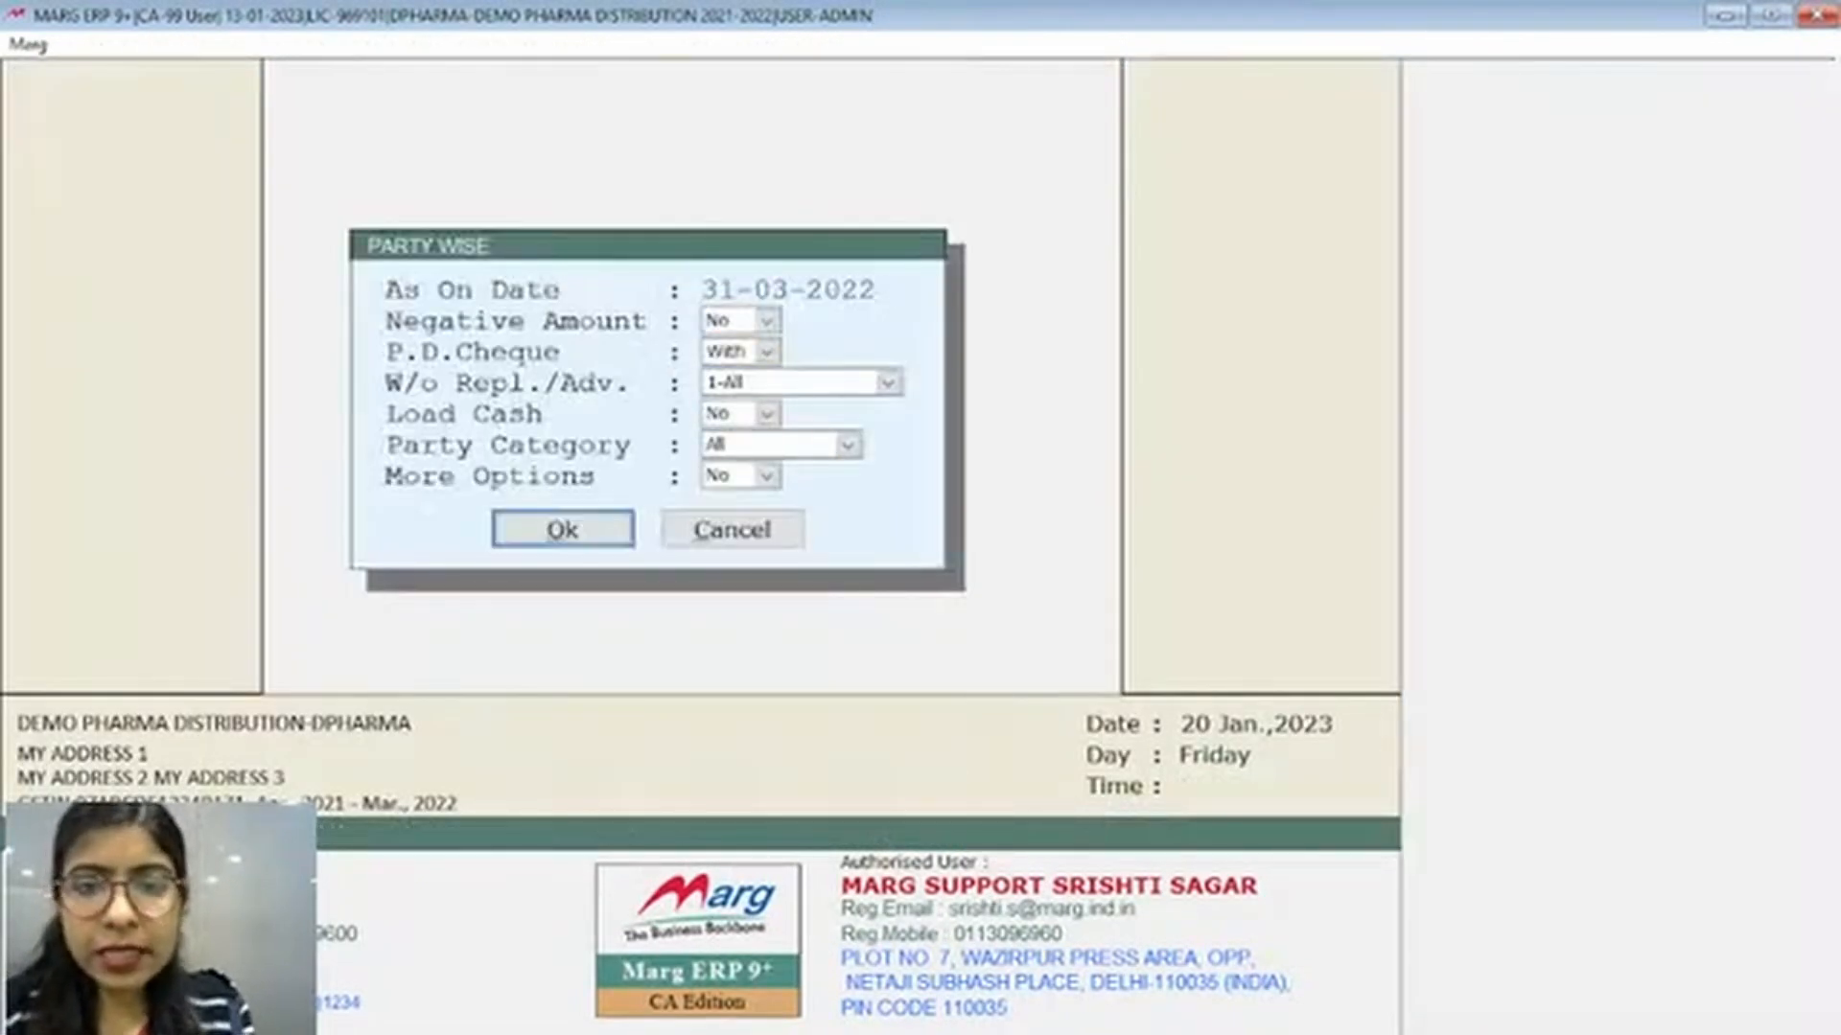
key(Return)
key(Return)
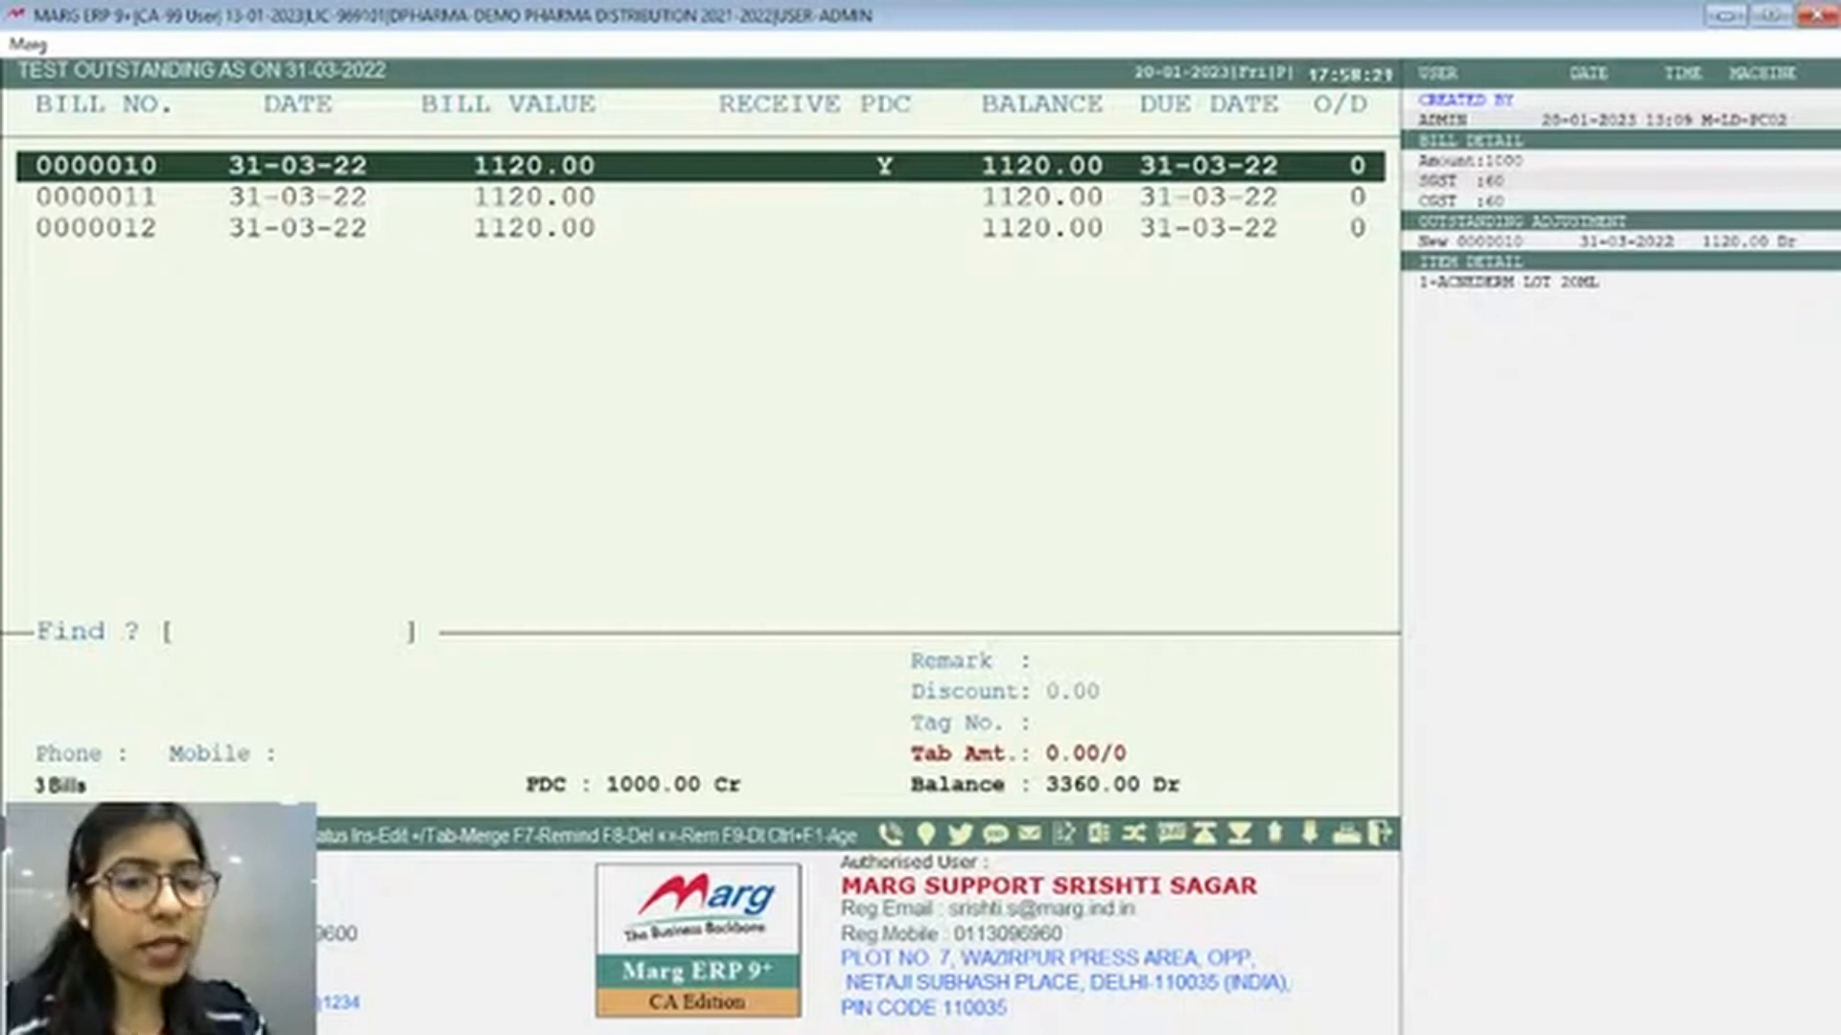
key(Escape)
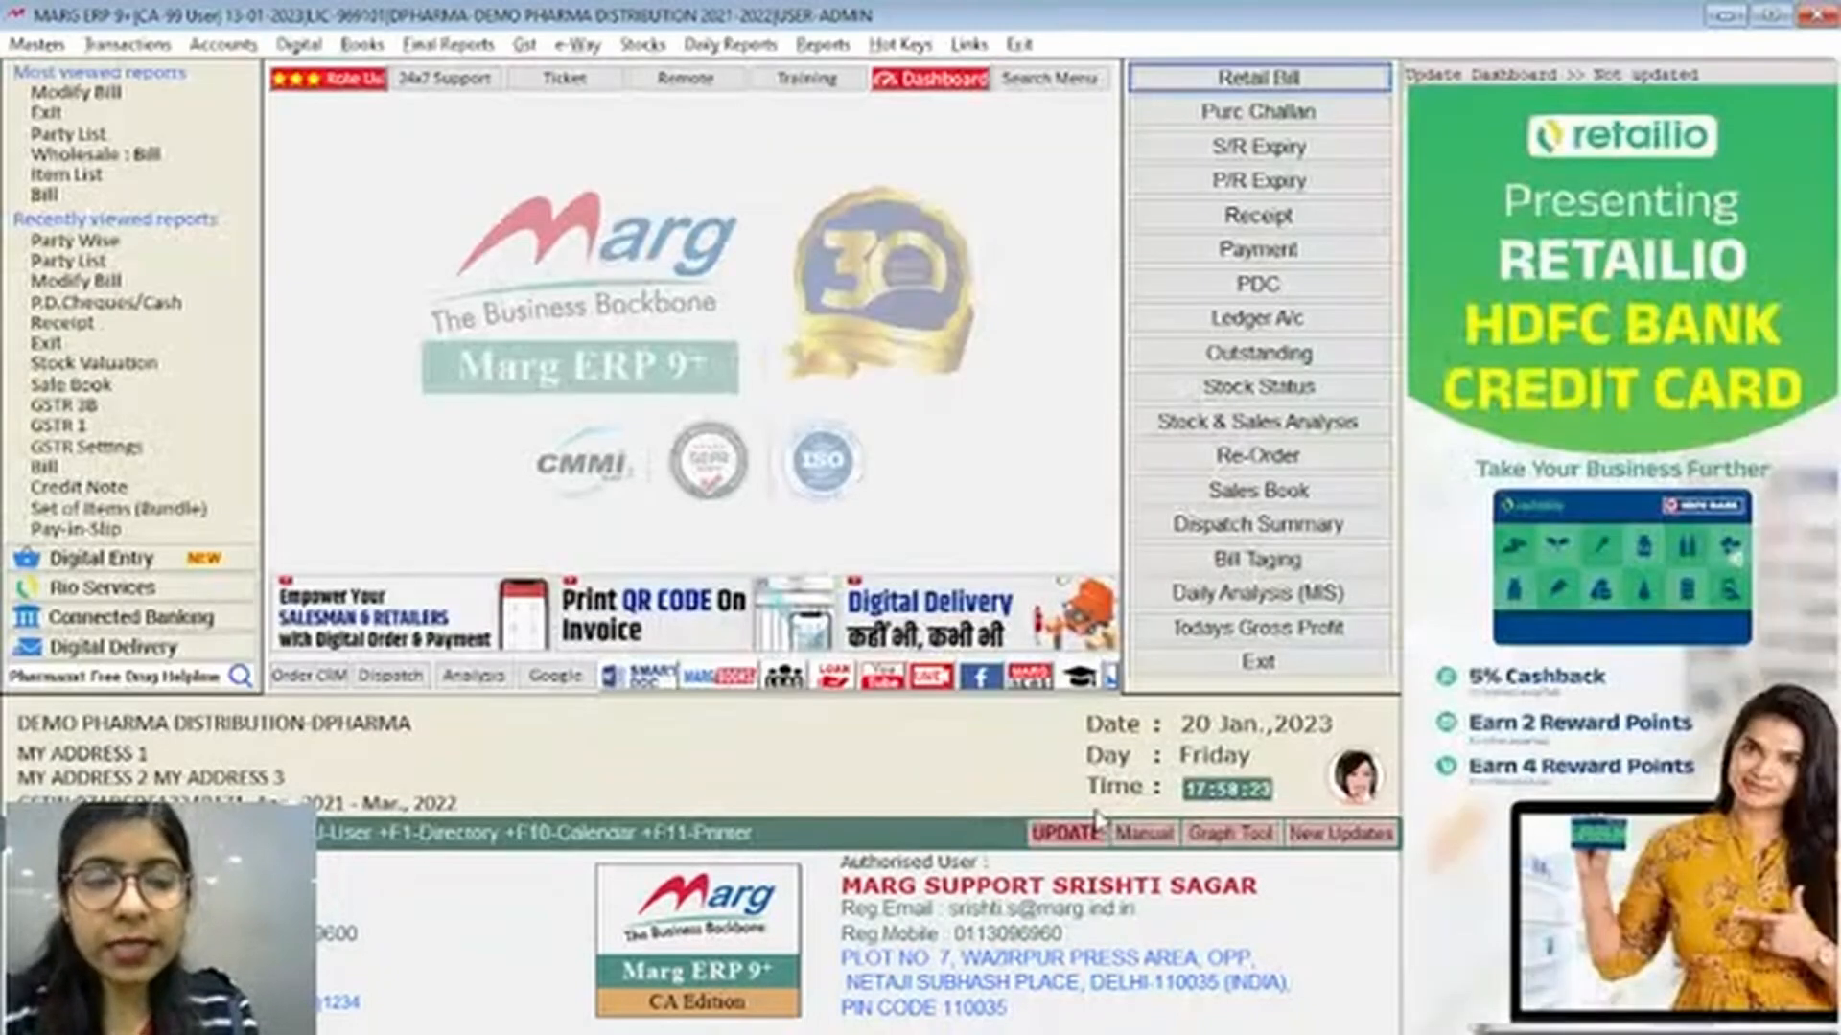
Set P.D.Cheque to Less for the party-wise outstanding report as on 31-03-2022, keeping Negative Amount at No
key(alt+o)
key(Down)
key(Return)
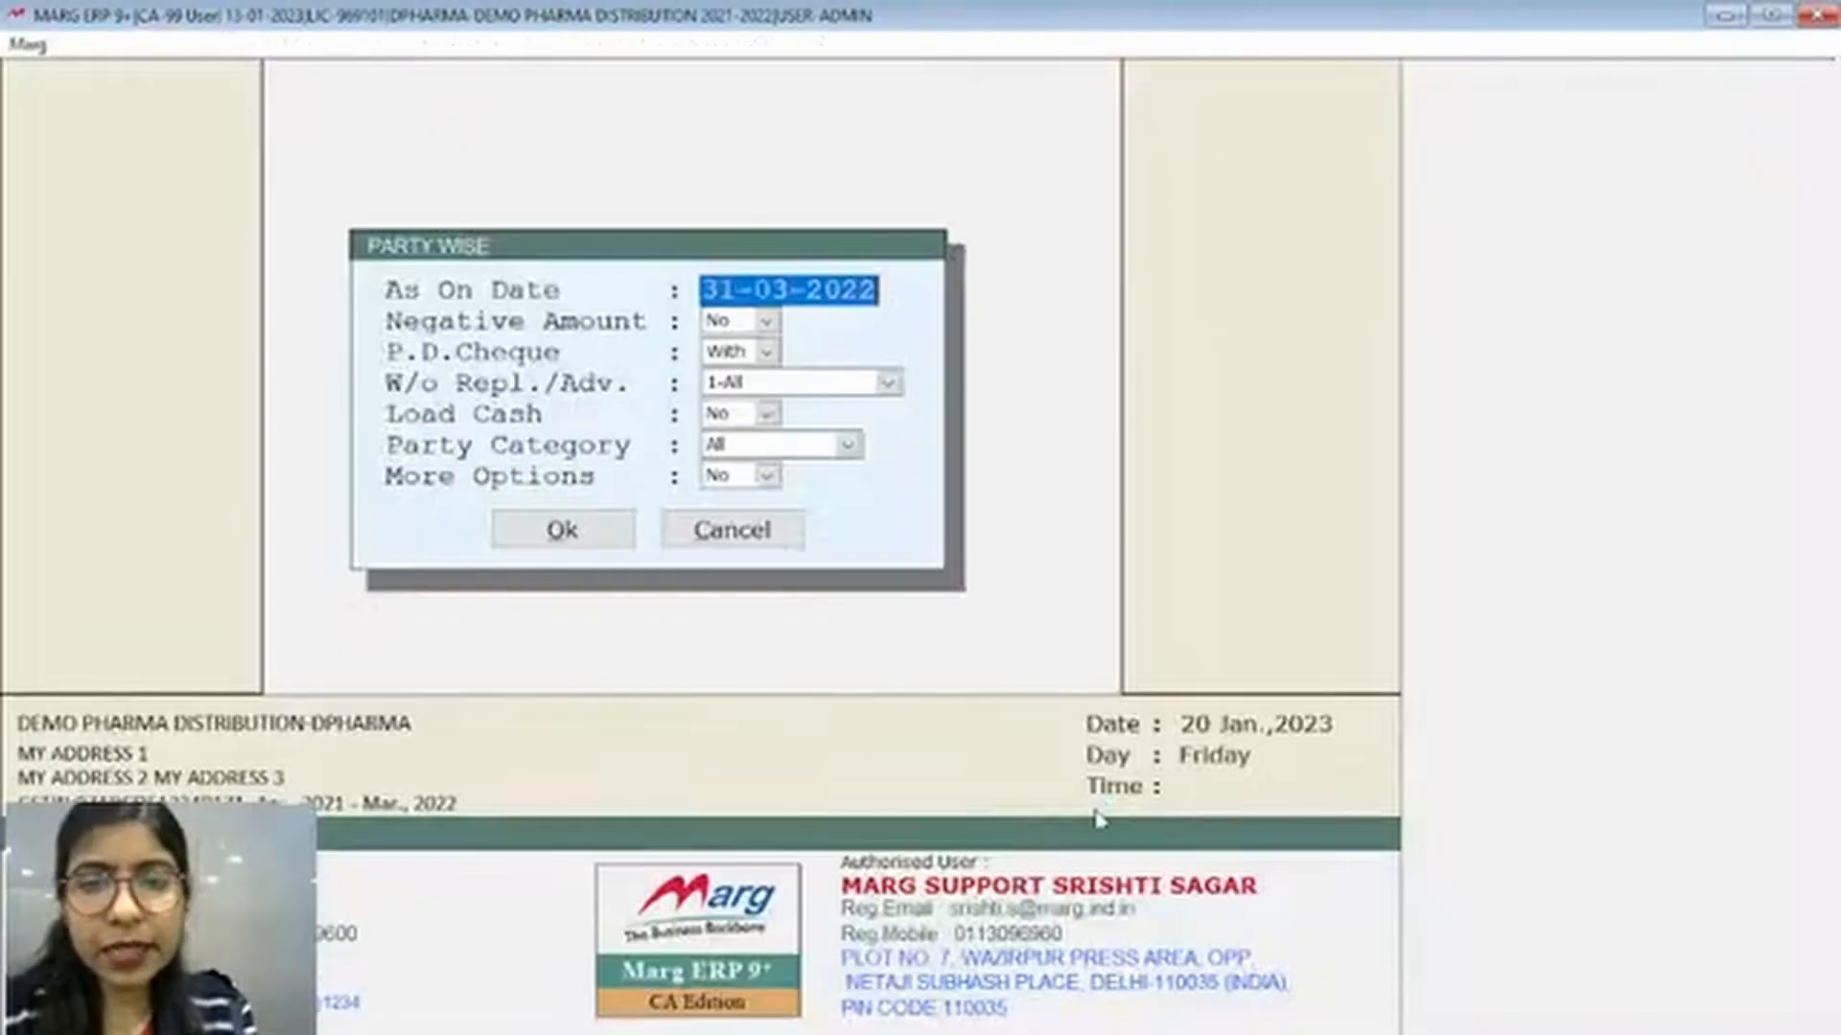
key(Return)
key(Return)
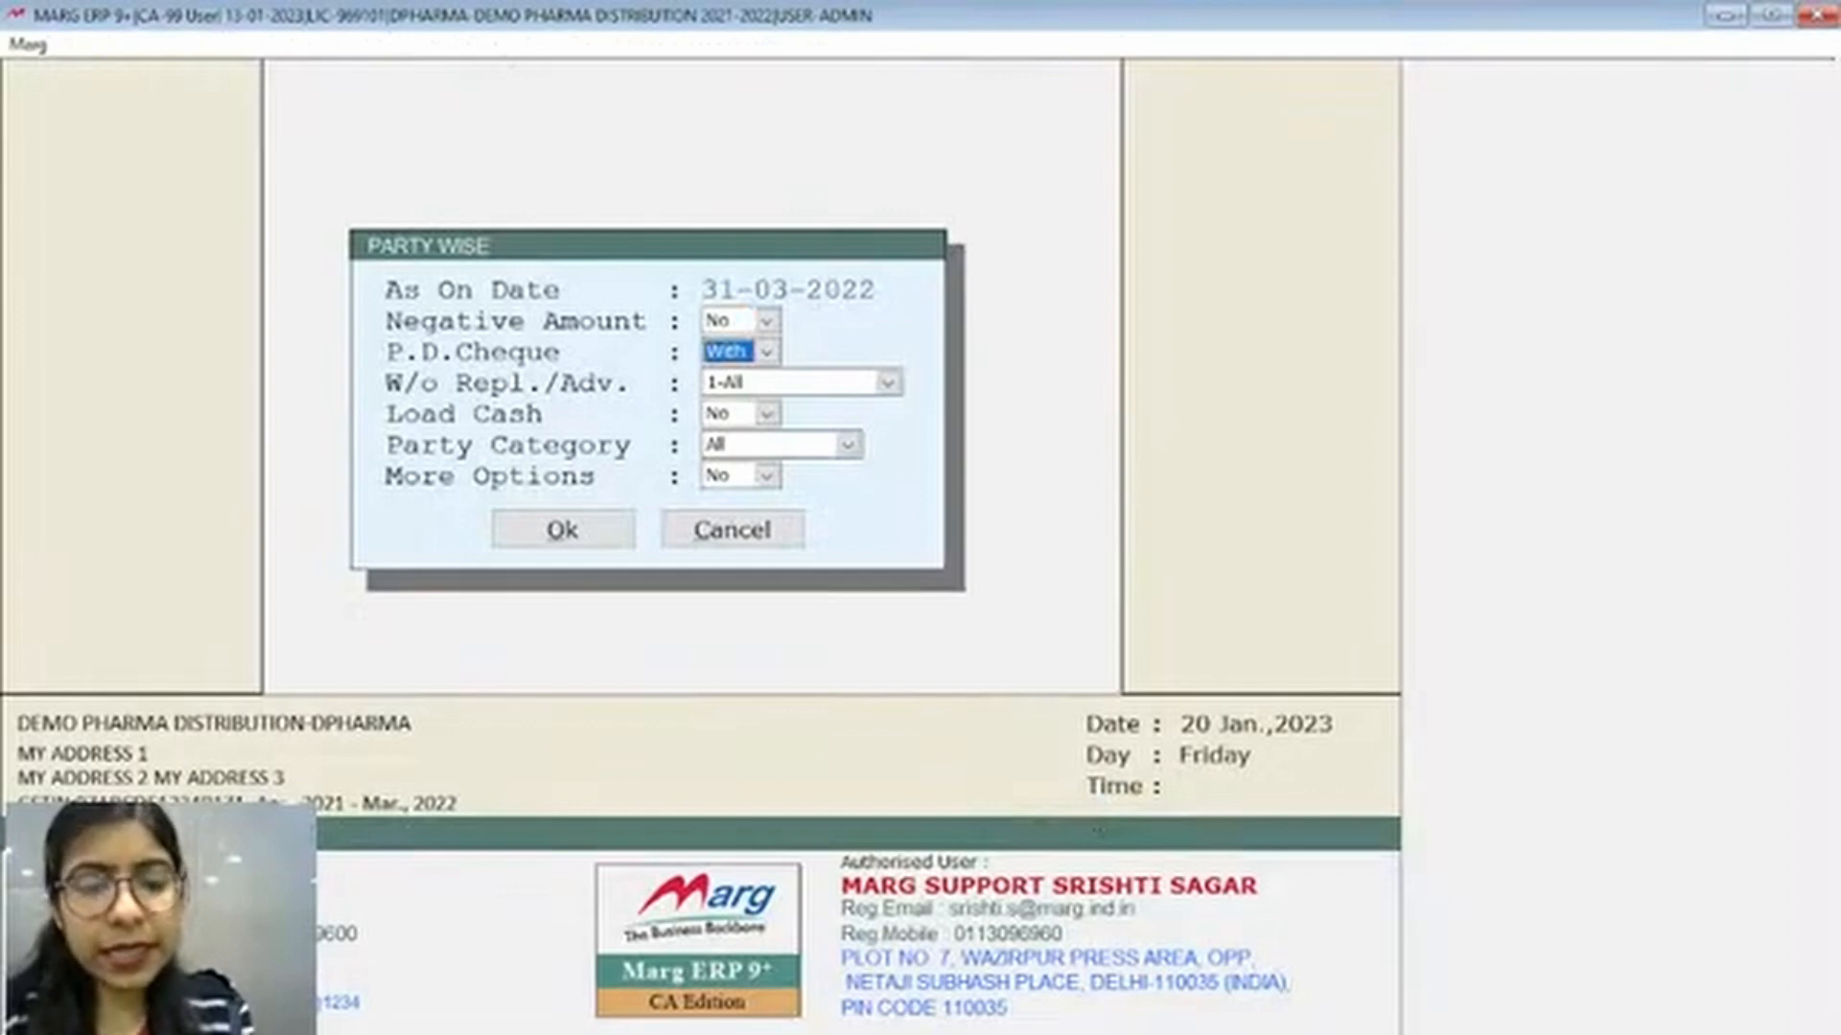
key(Down)
key(Return)
key(Return)
key(Return)
key(Return)
key(Return)
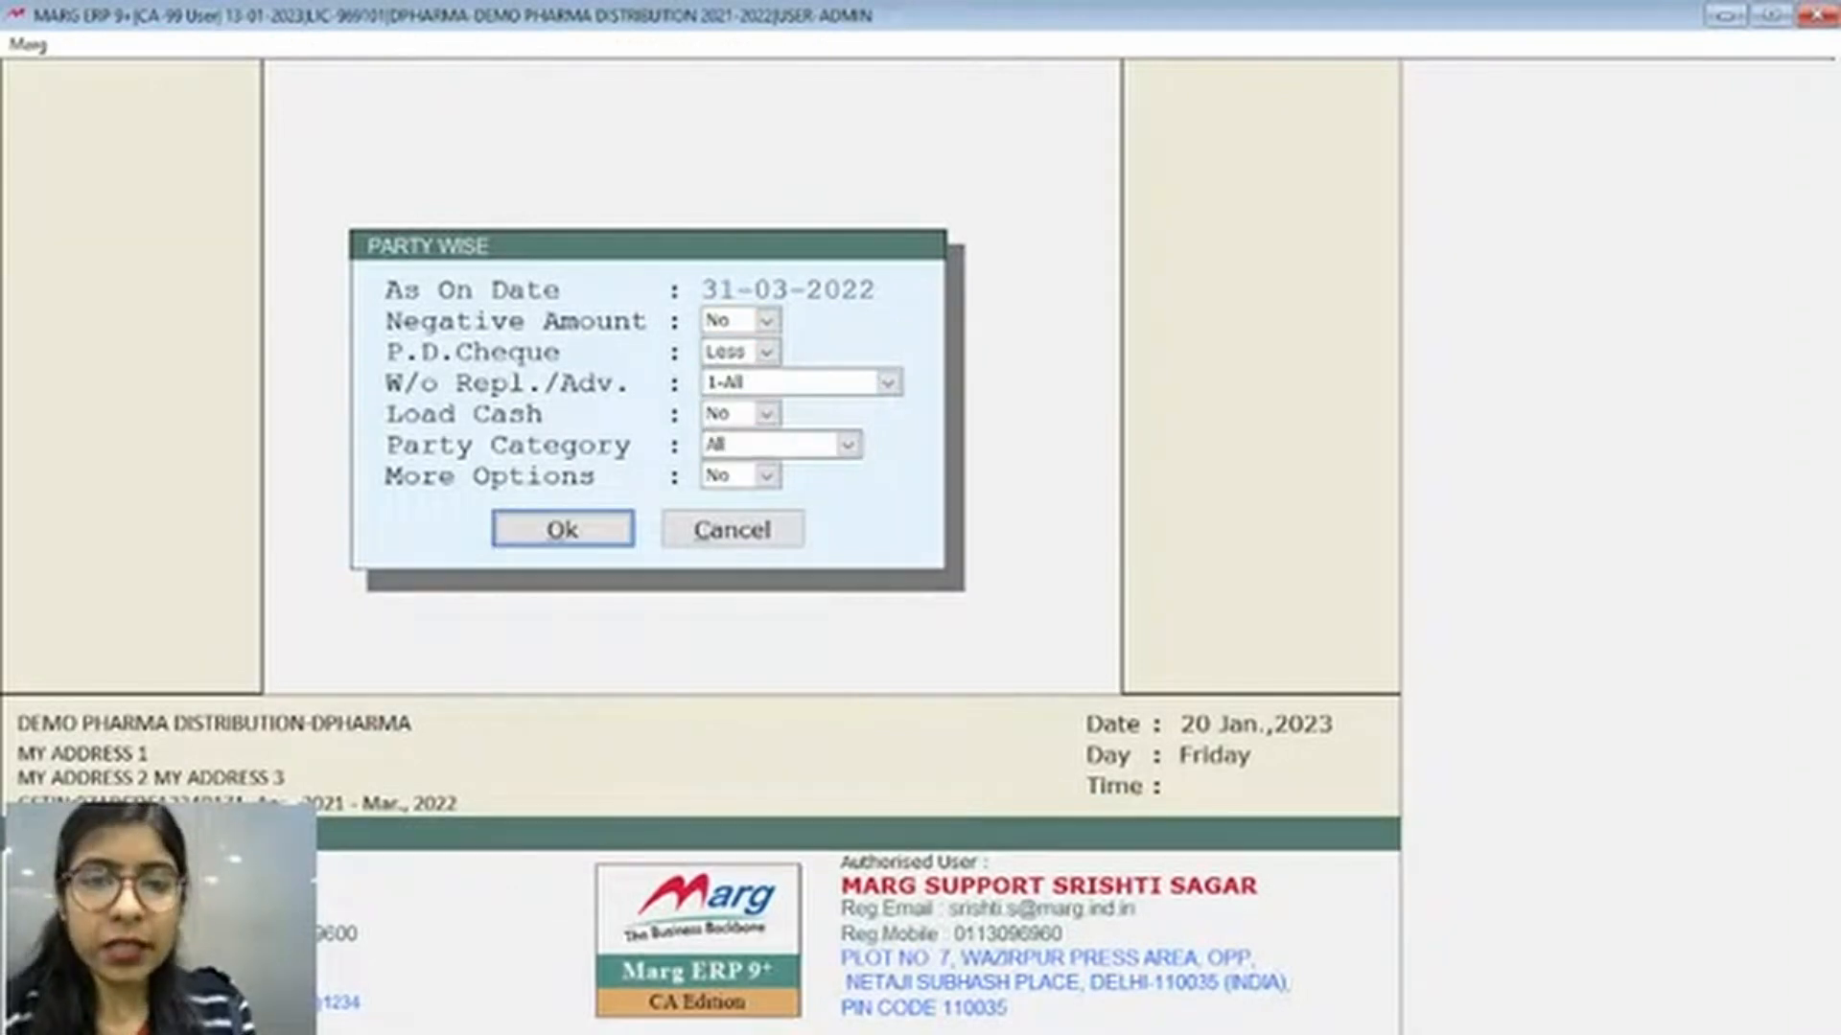
Display the Test party's outstanding bills, review the received amount on bill 0000010 and the total balance, and close the report
key(Return)
key(Return)
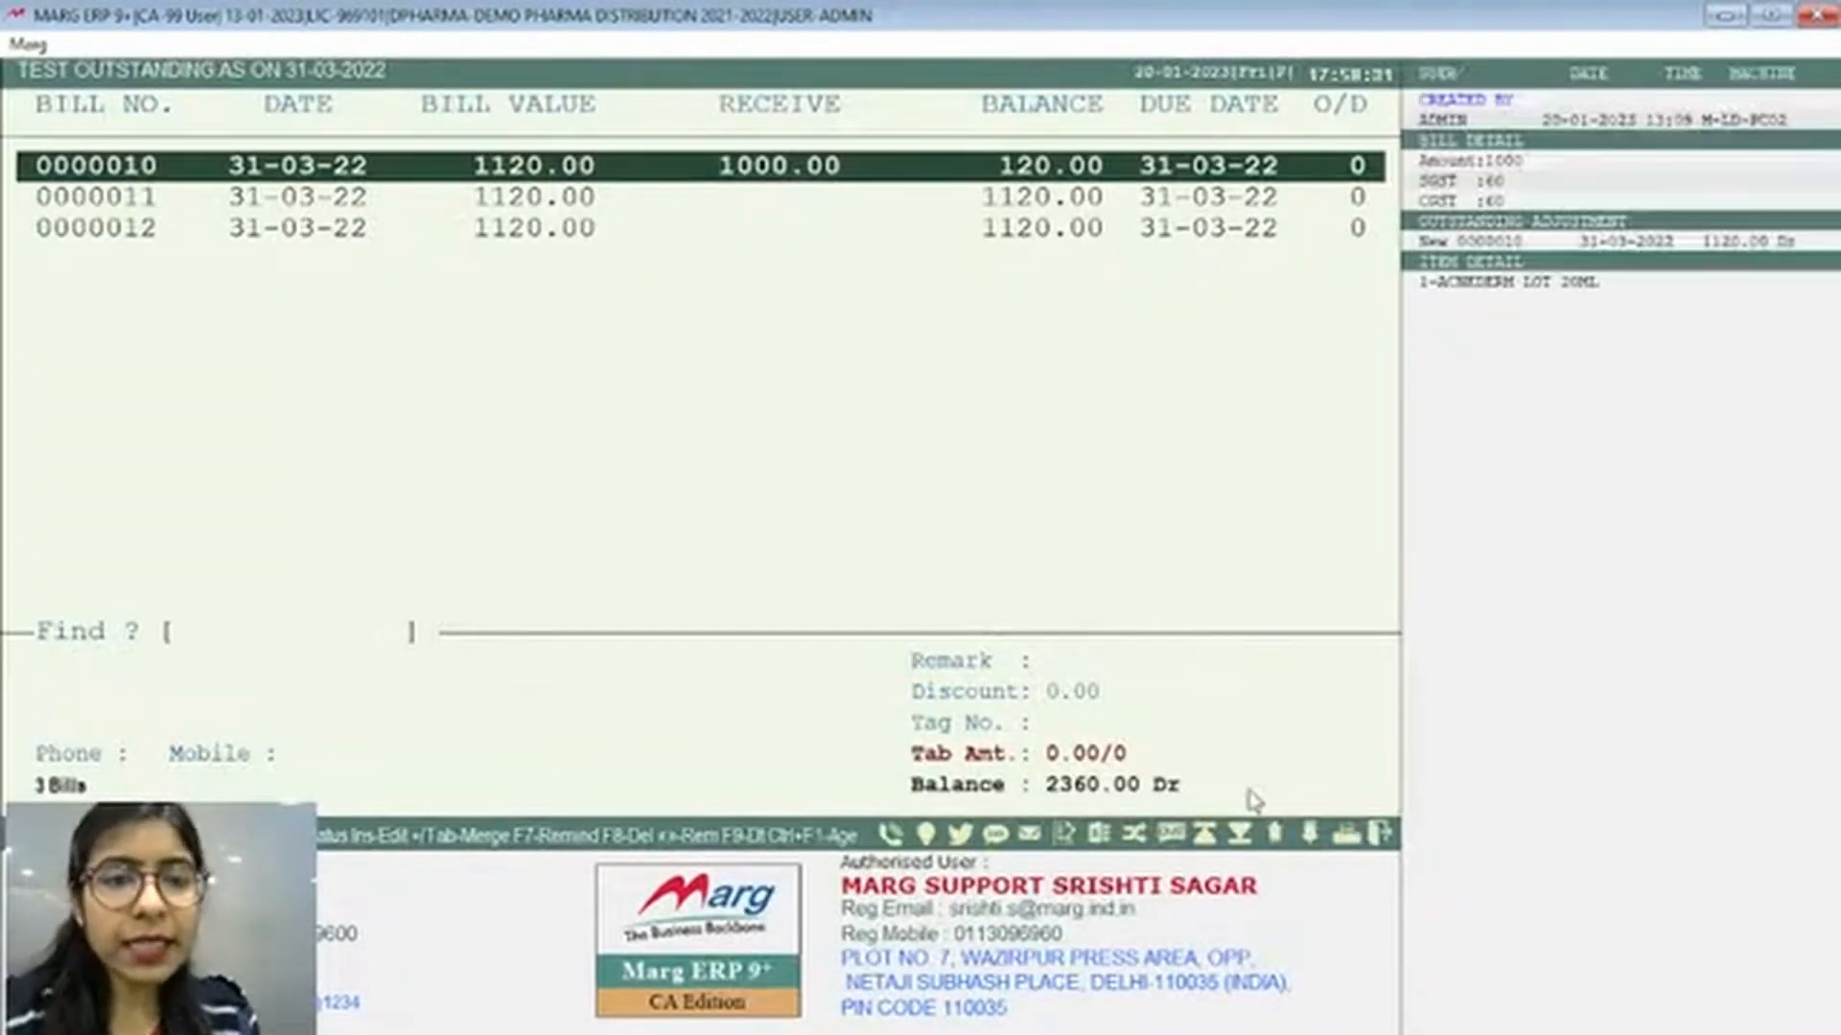
key(Down)
key(Down)
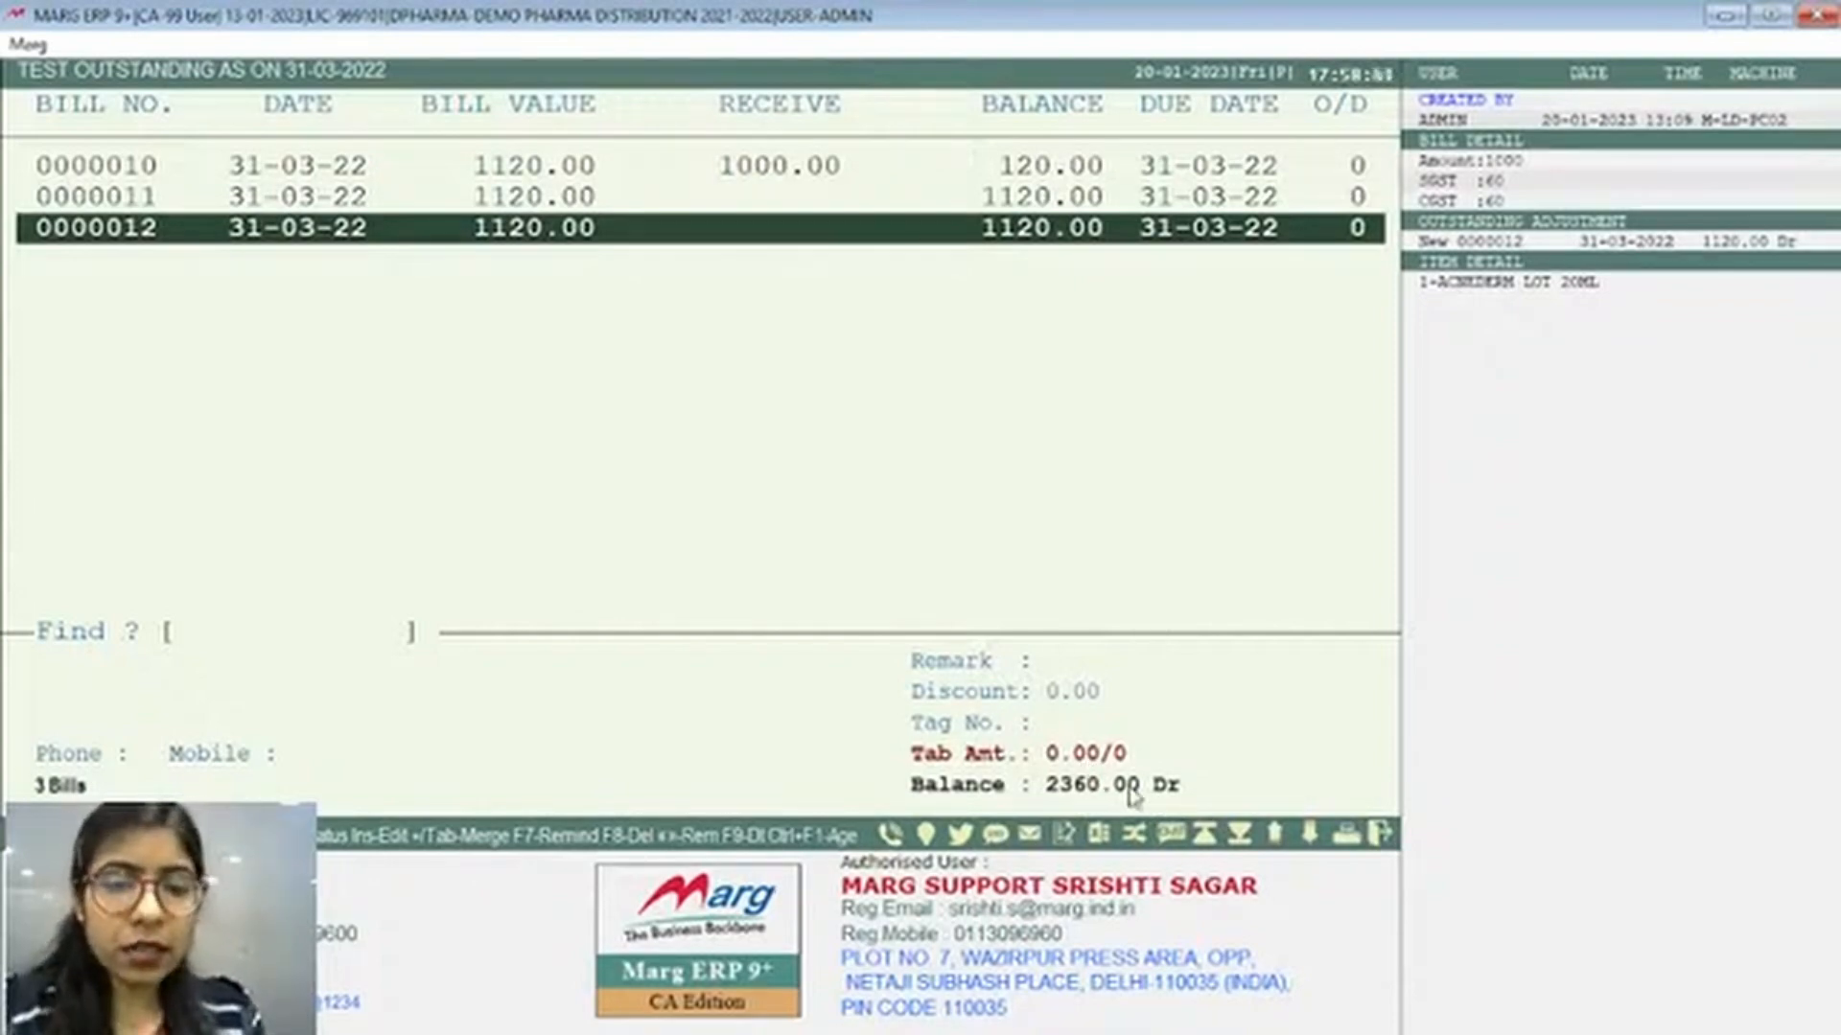
key(Escape)
key(Escape)
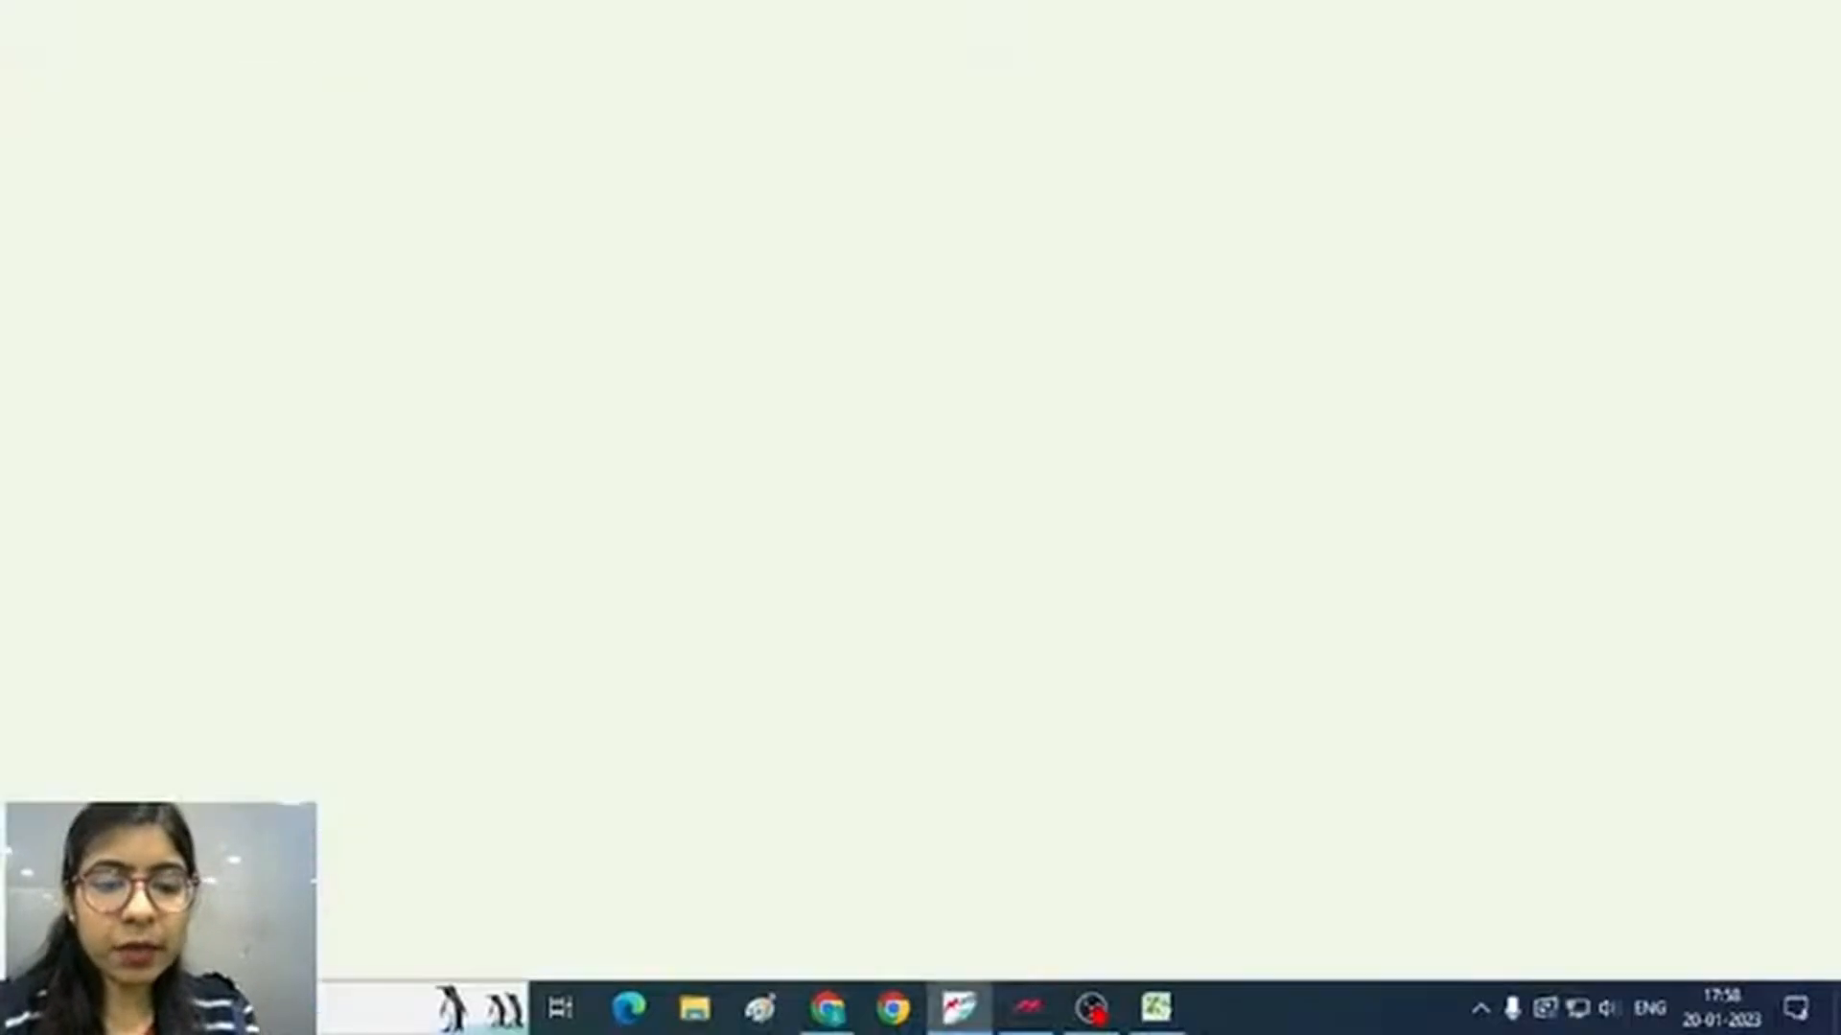
Find Test in the ledger accounts, compare its ledger balance and P.D.C. figures with the outstanding report, and close the ledger
text(tes)
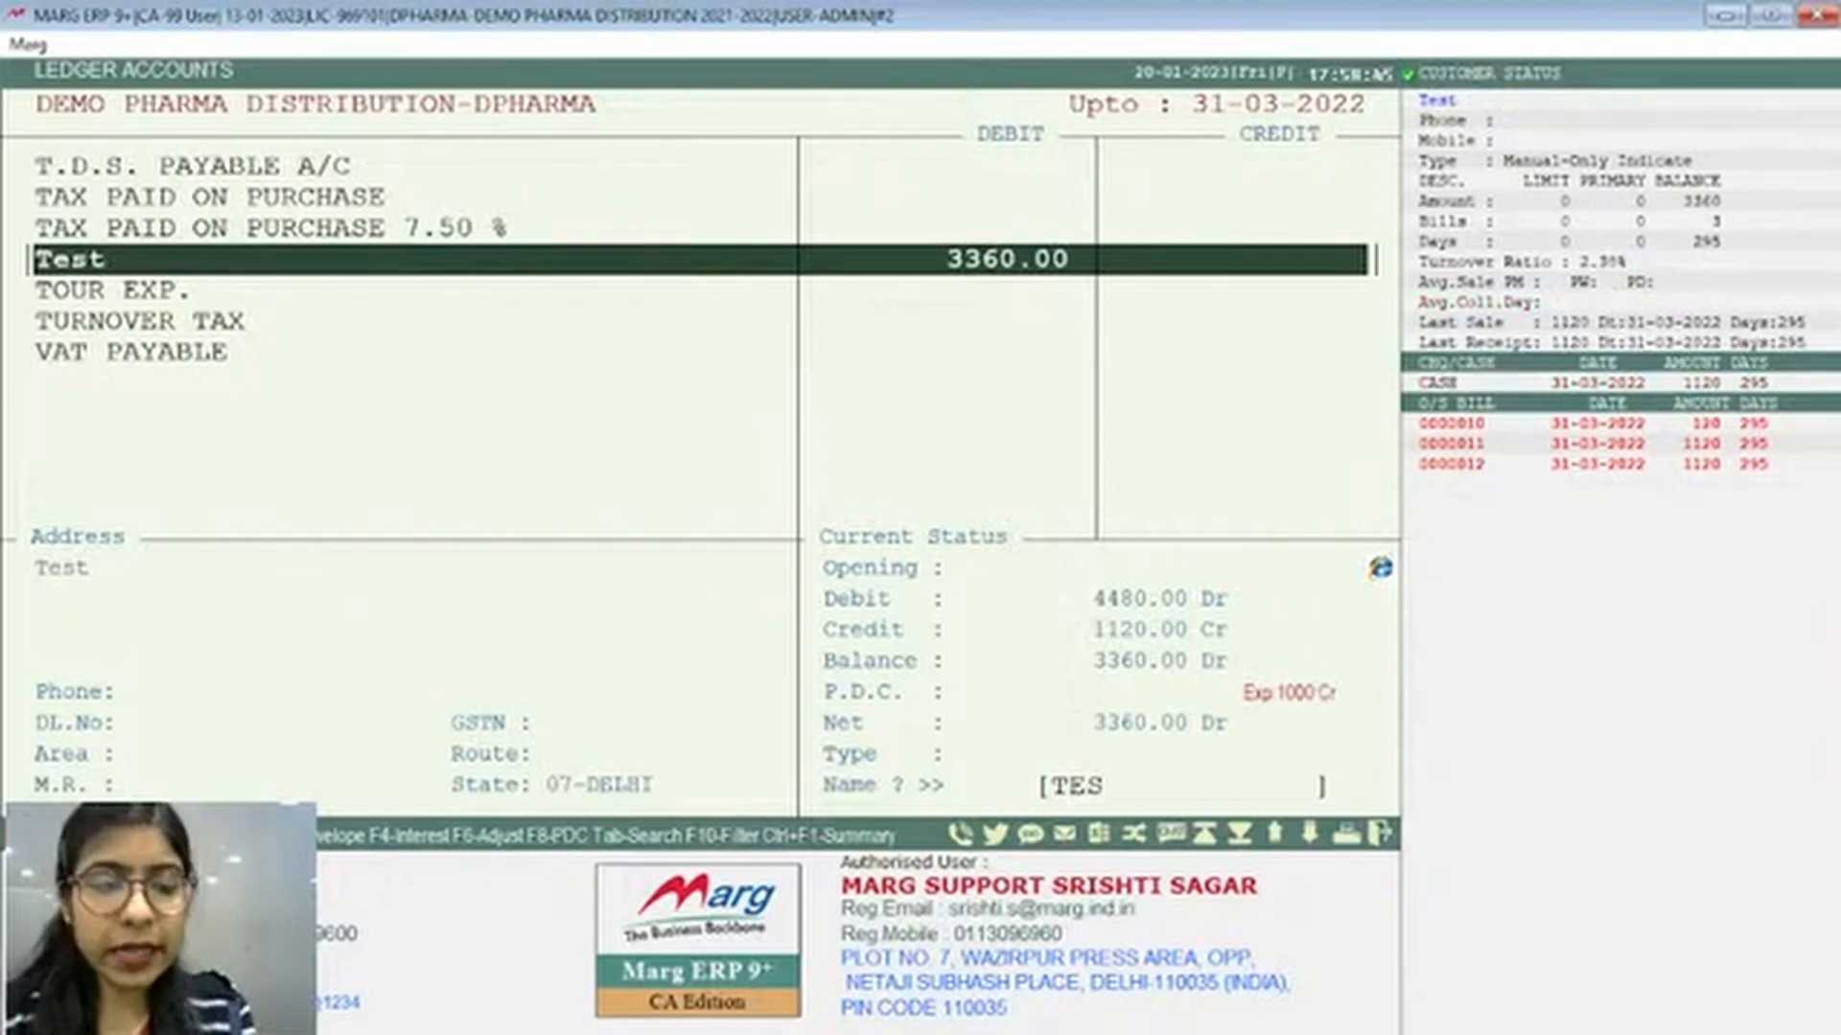
key(Return)
key(Up)
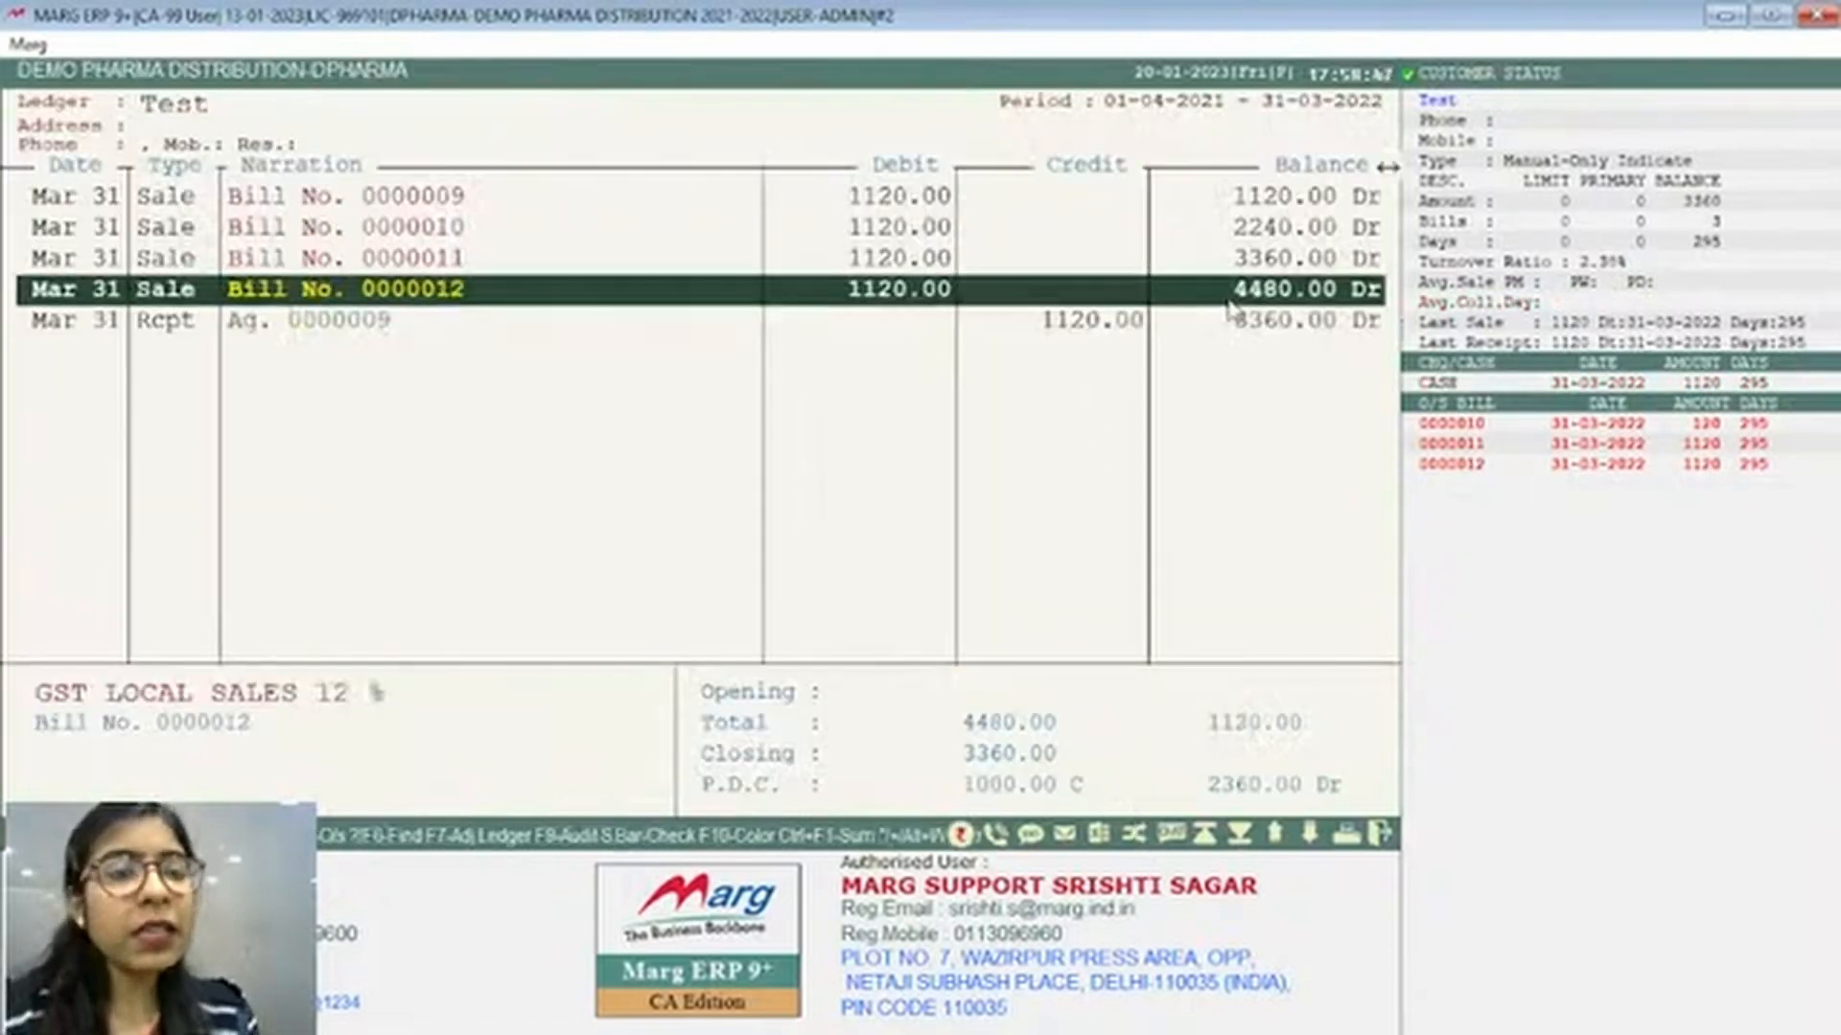
key(Down)
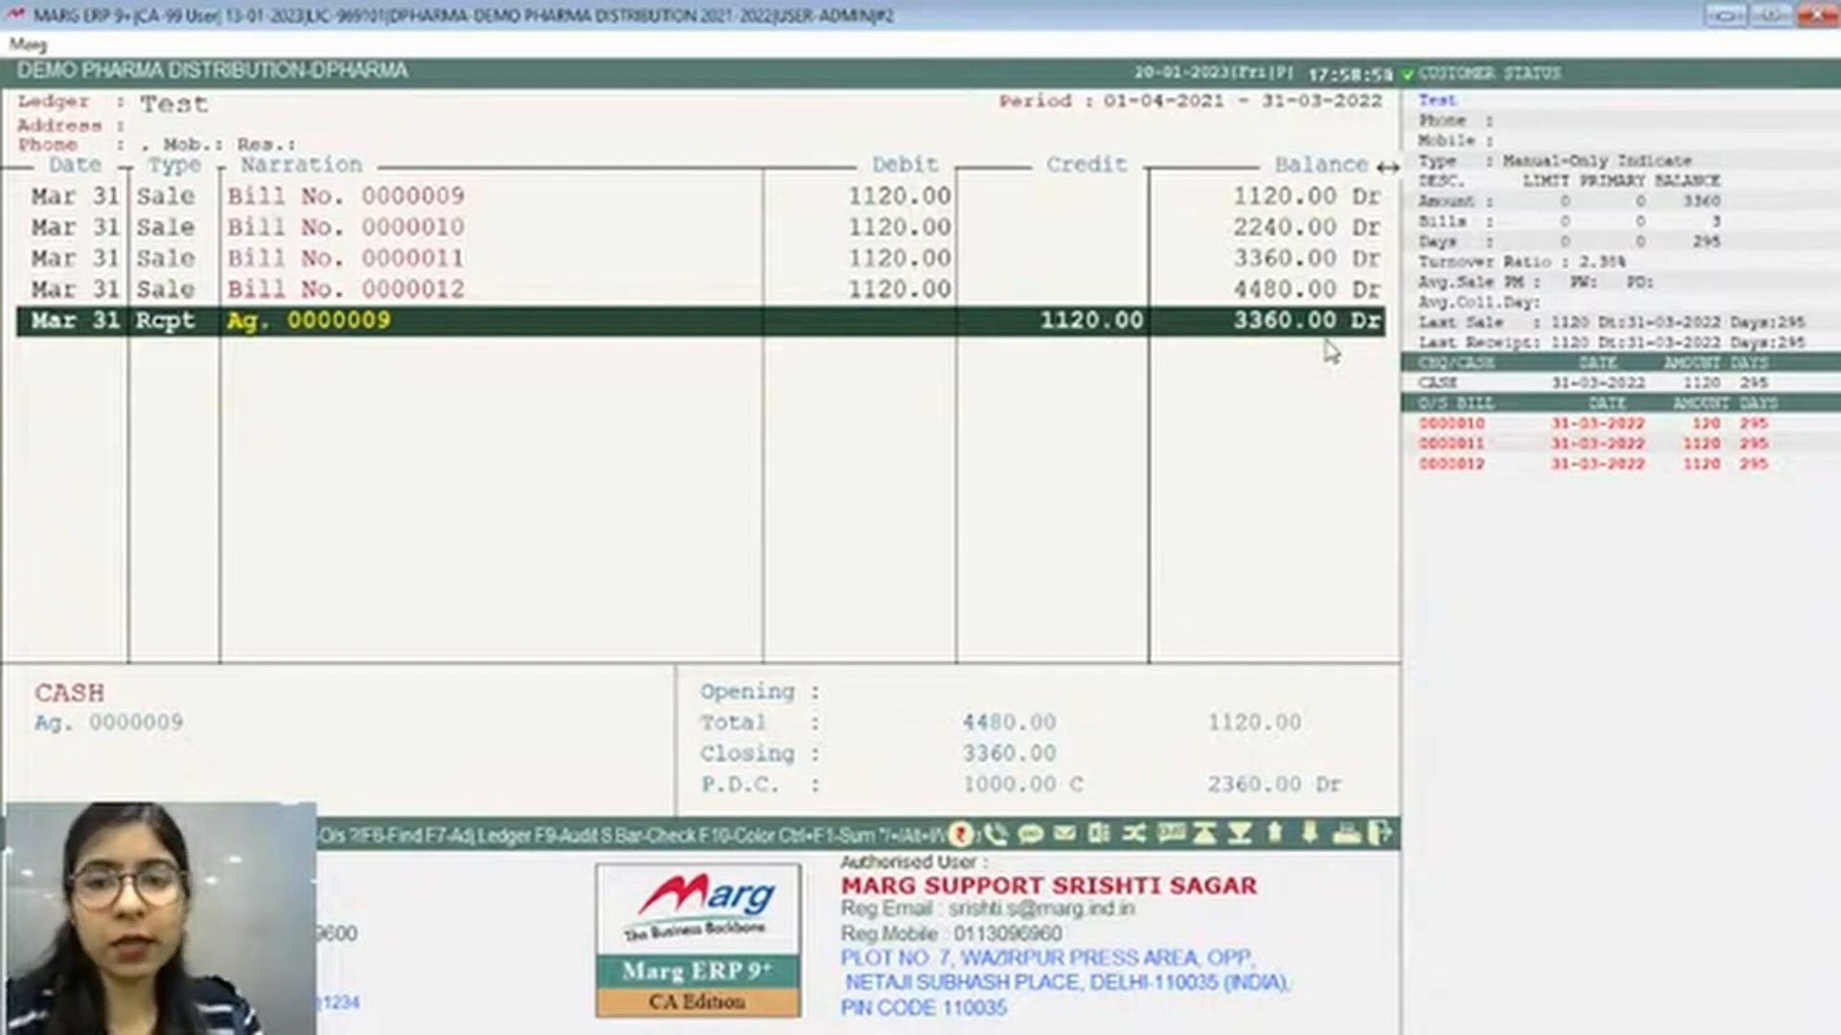
key(Escape)
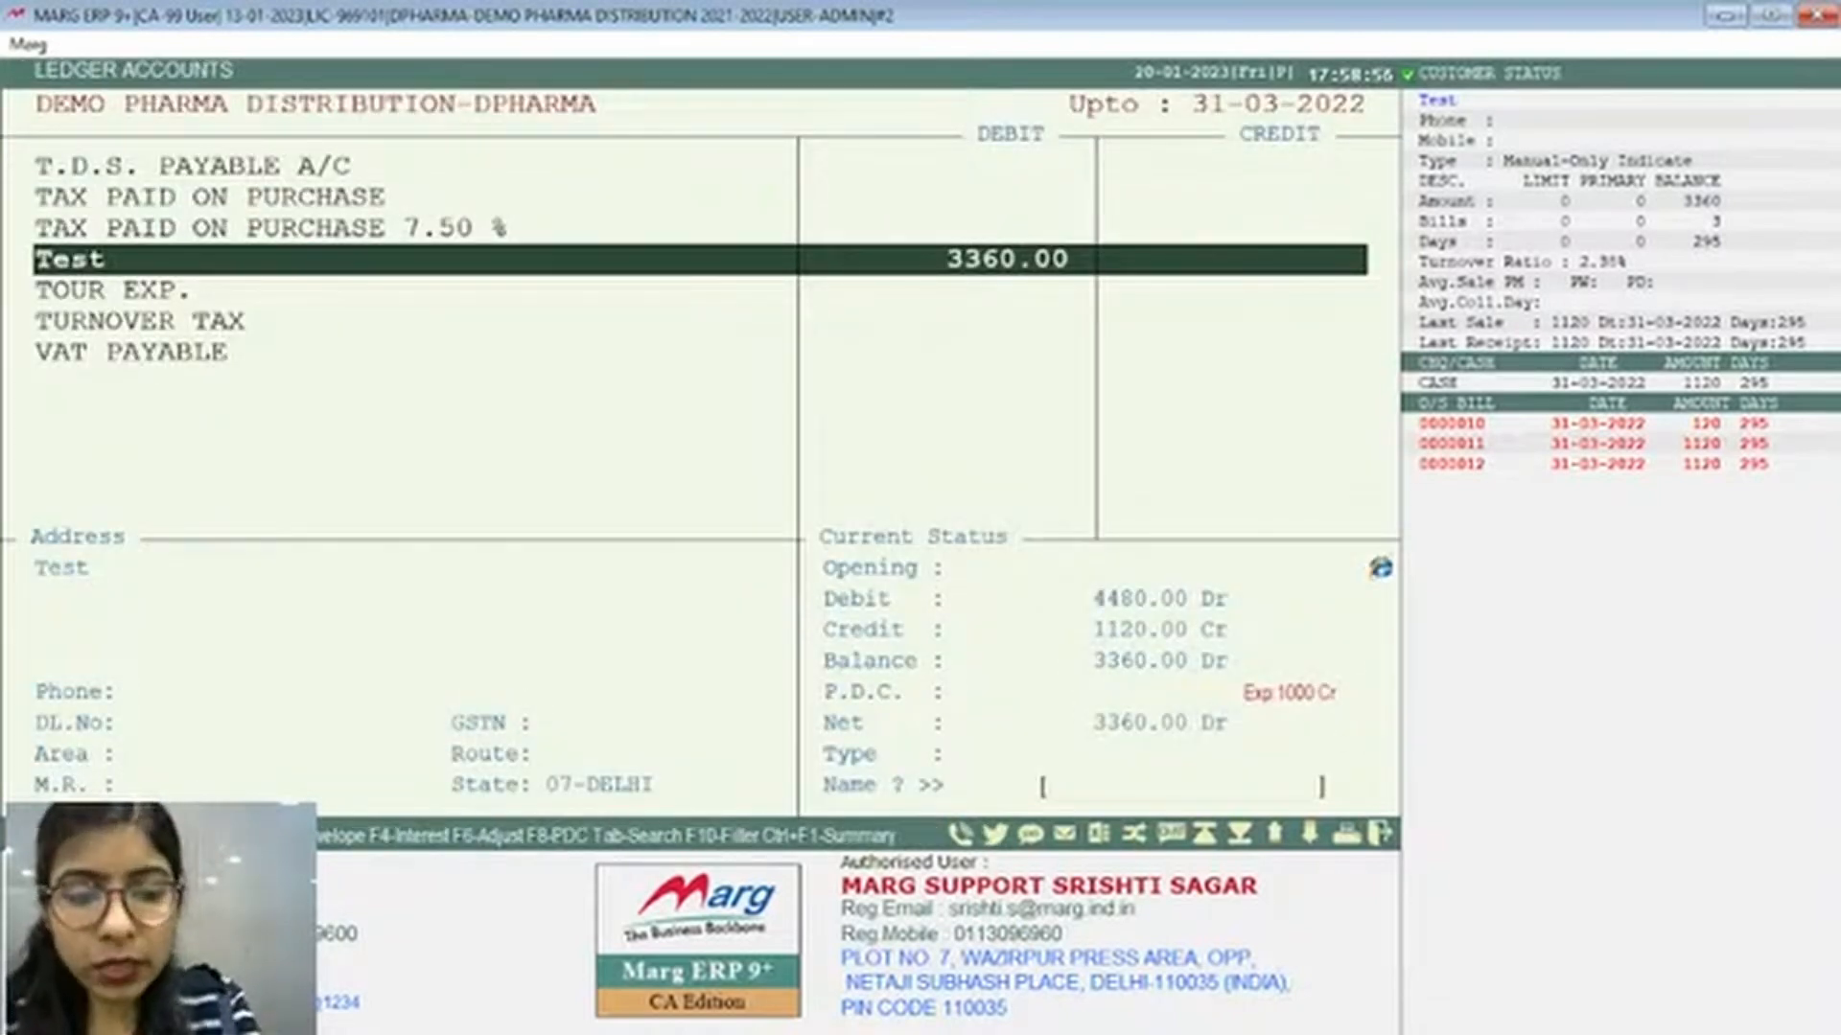
Inspect Test's pending post-dated cheque and its voucher's adjustment against bill 0000010, and close the cheque list and ledger accounts
key(F8)
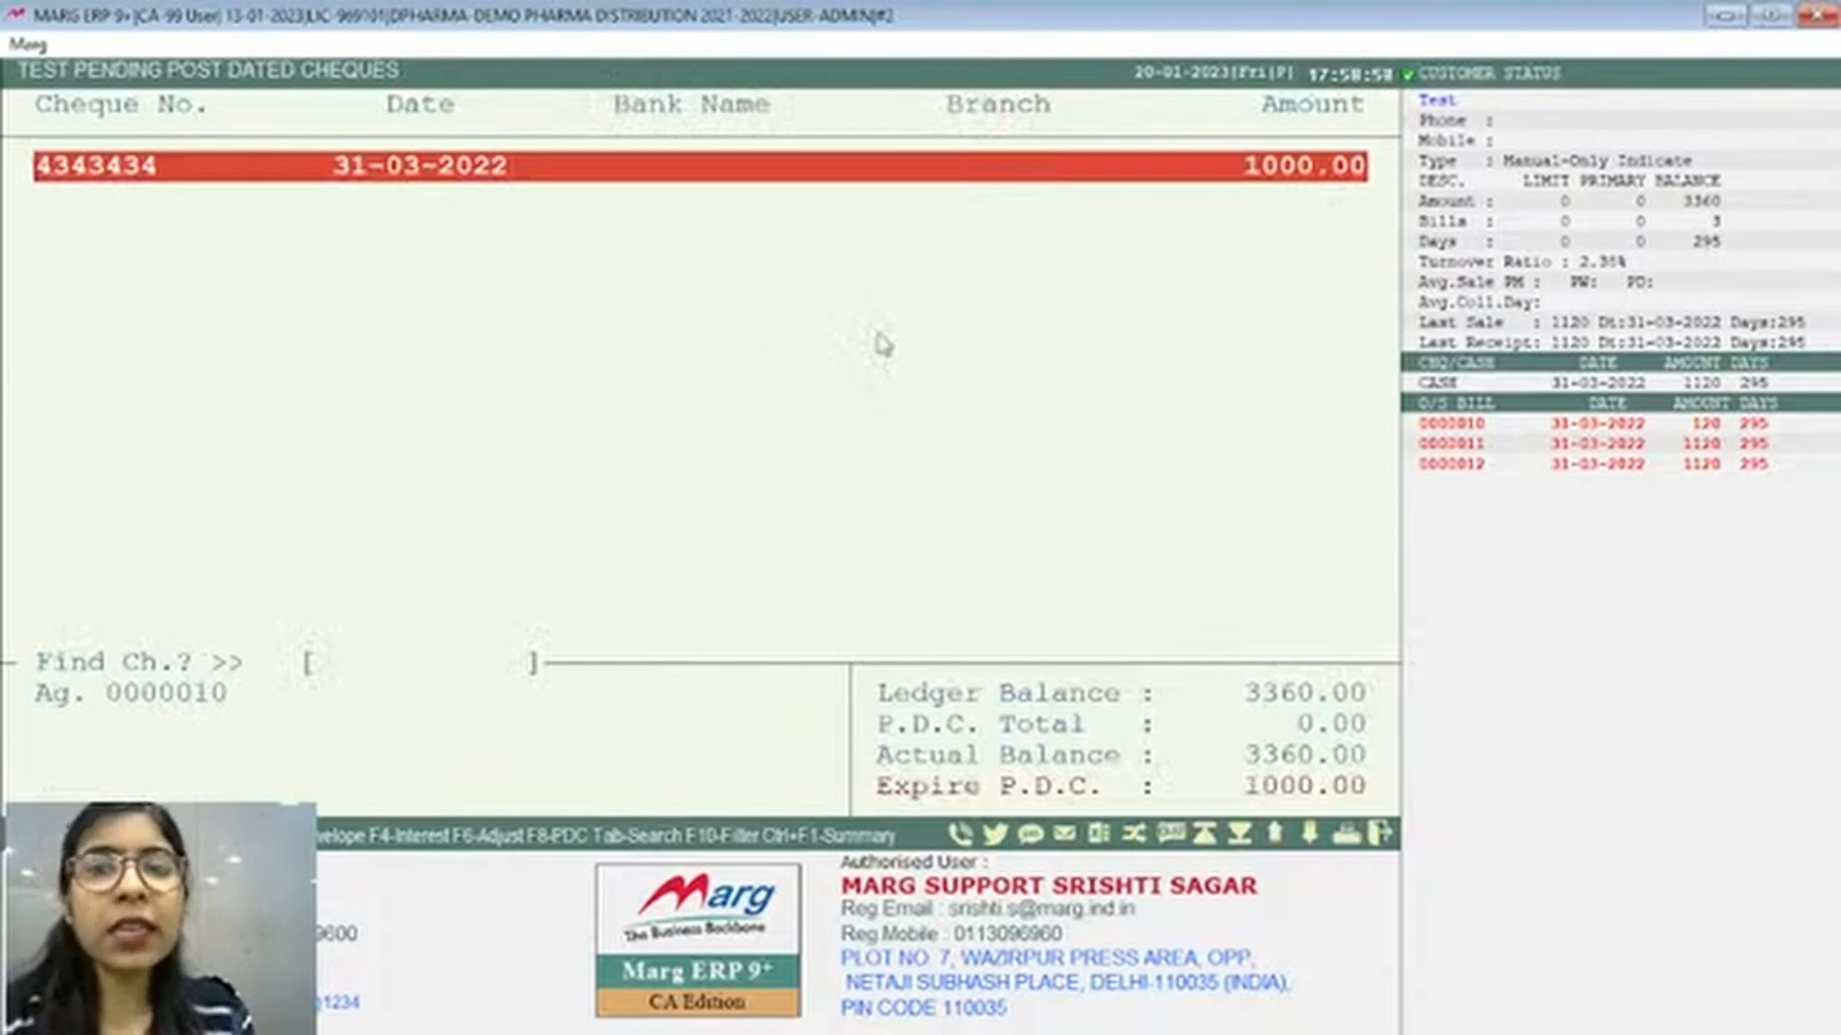
key(Return)
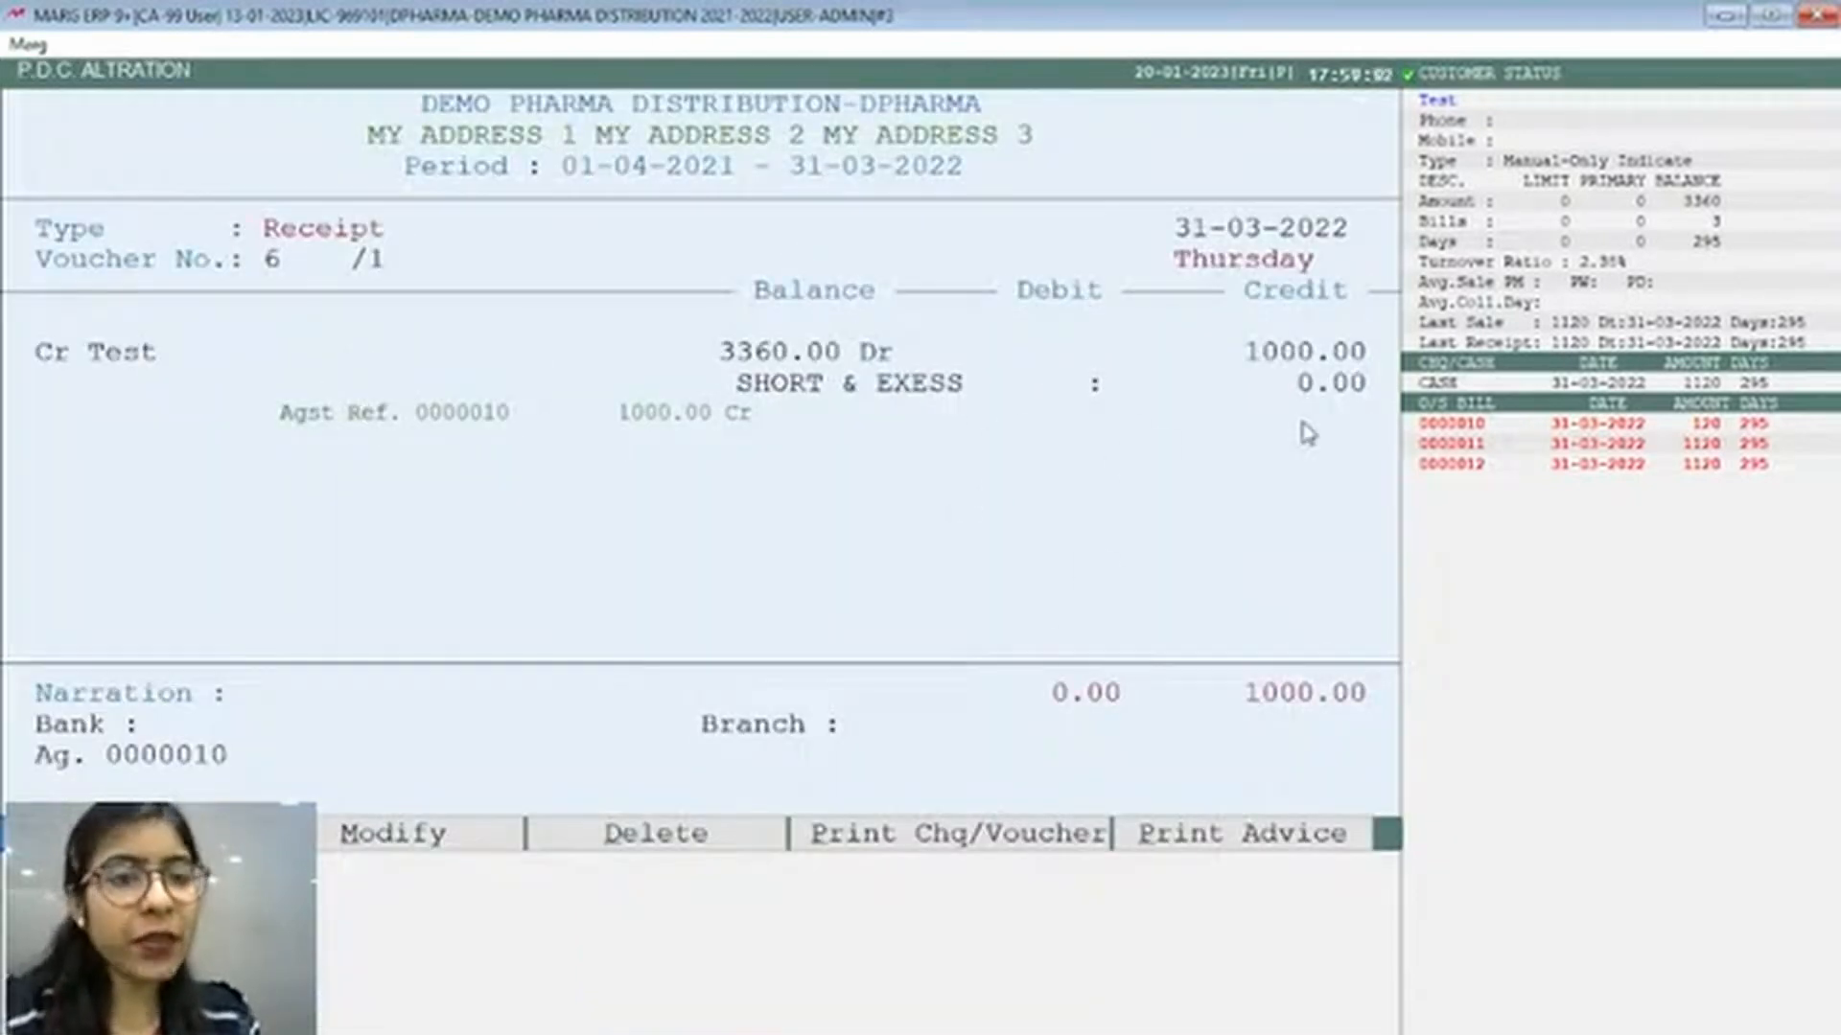
key(Escape)
key(Escape)
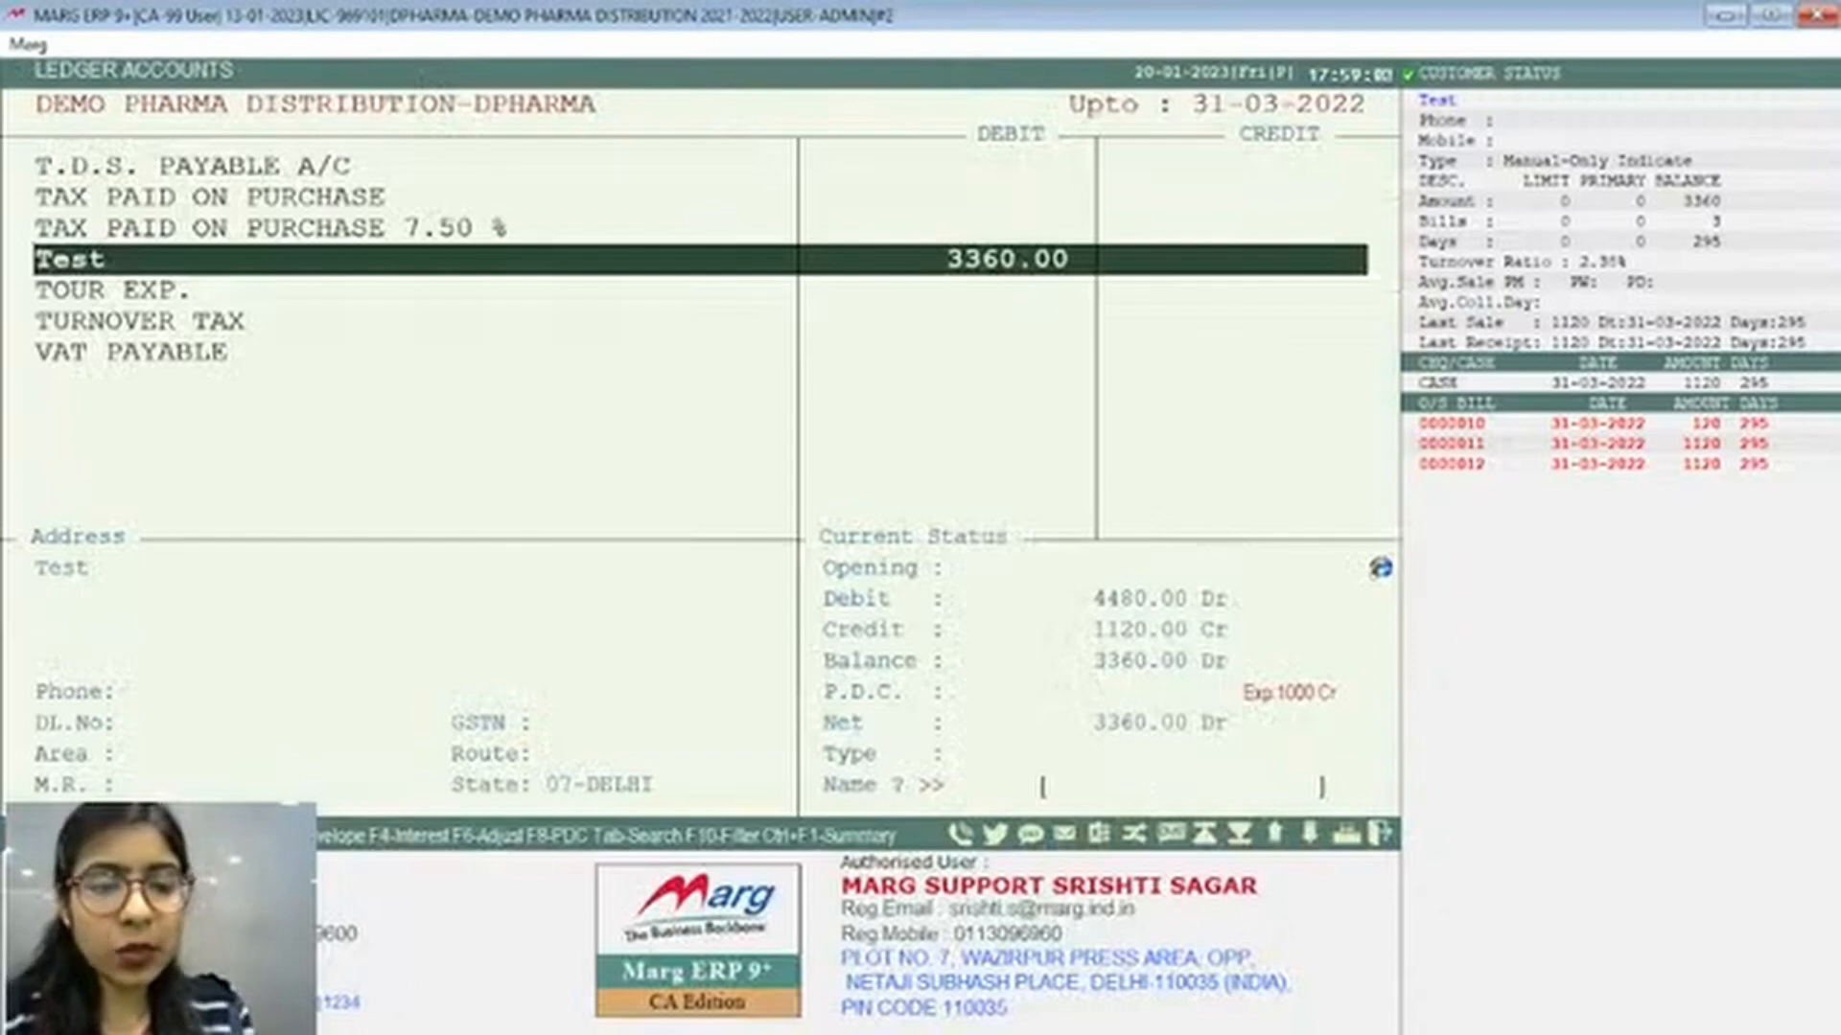
key(F8)
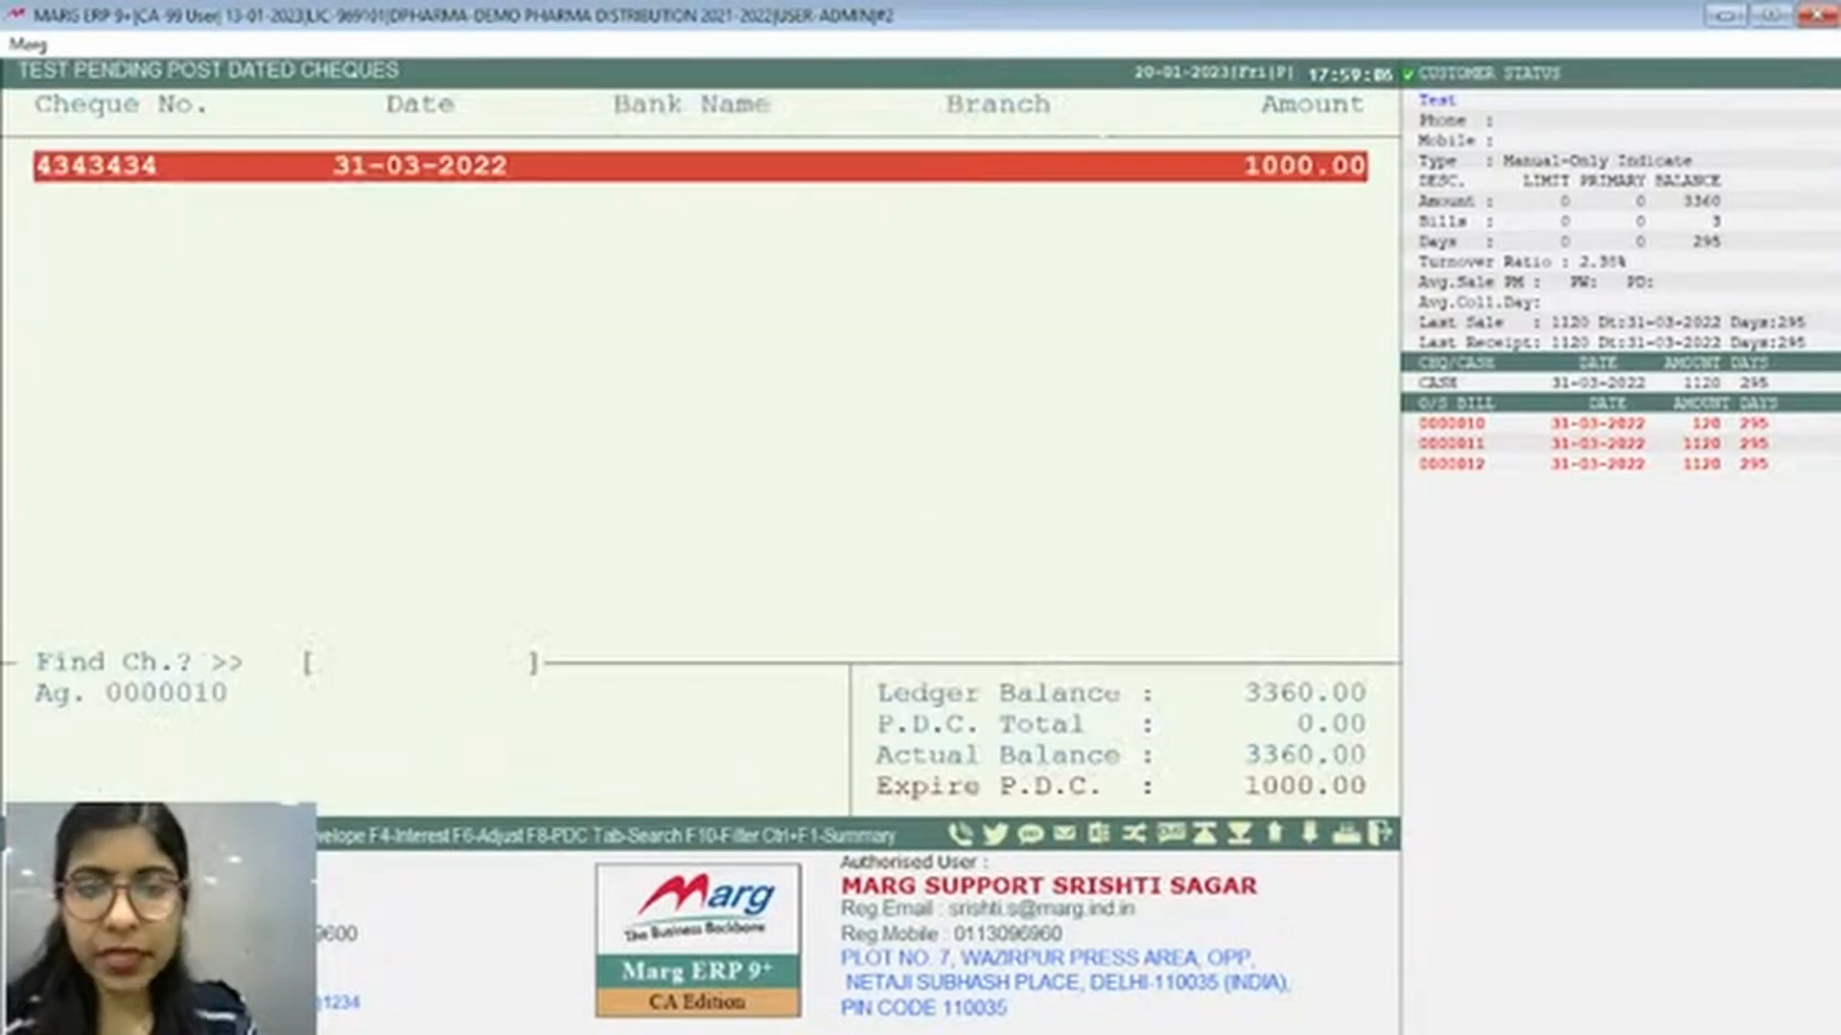
key(Escape)
key(Escape)
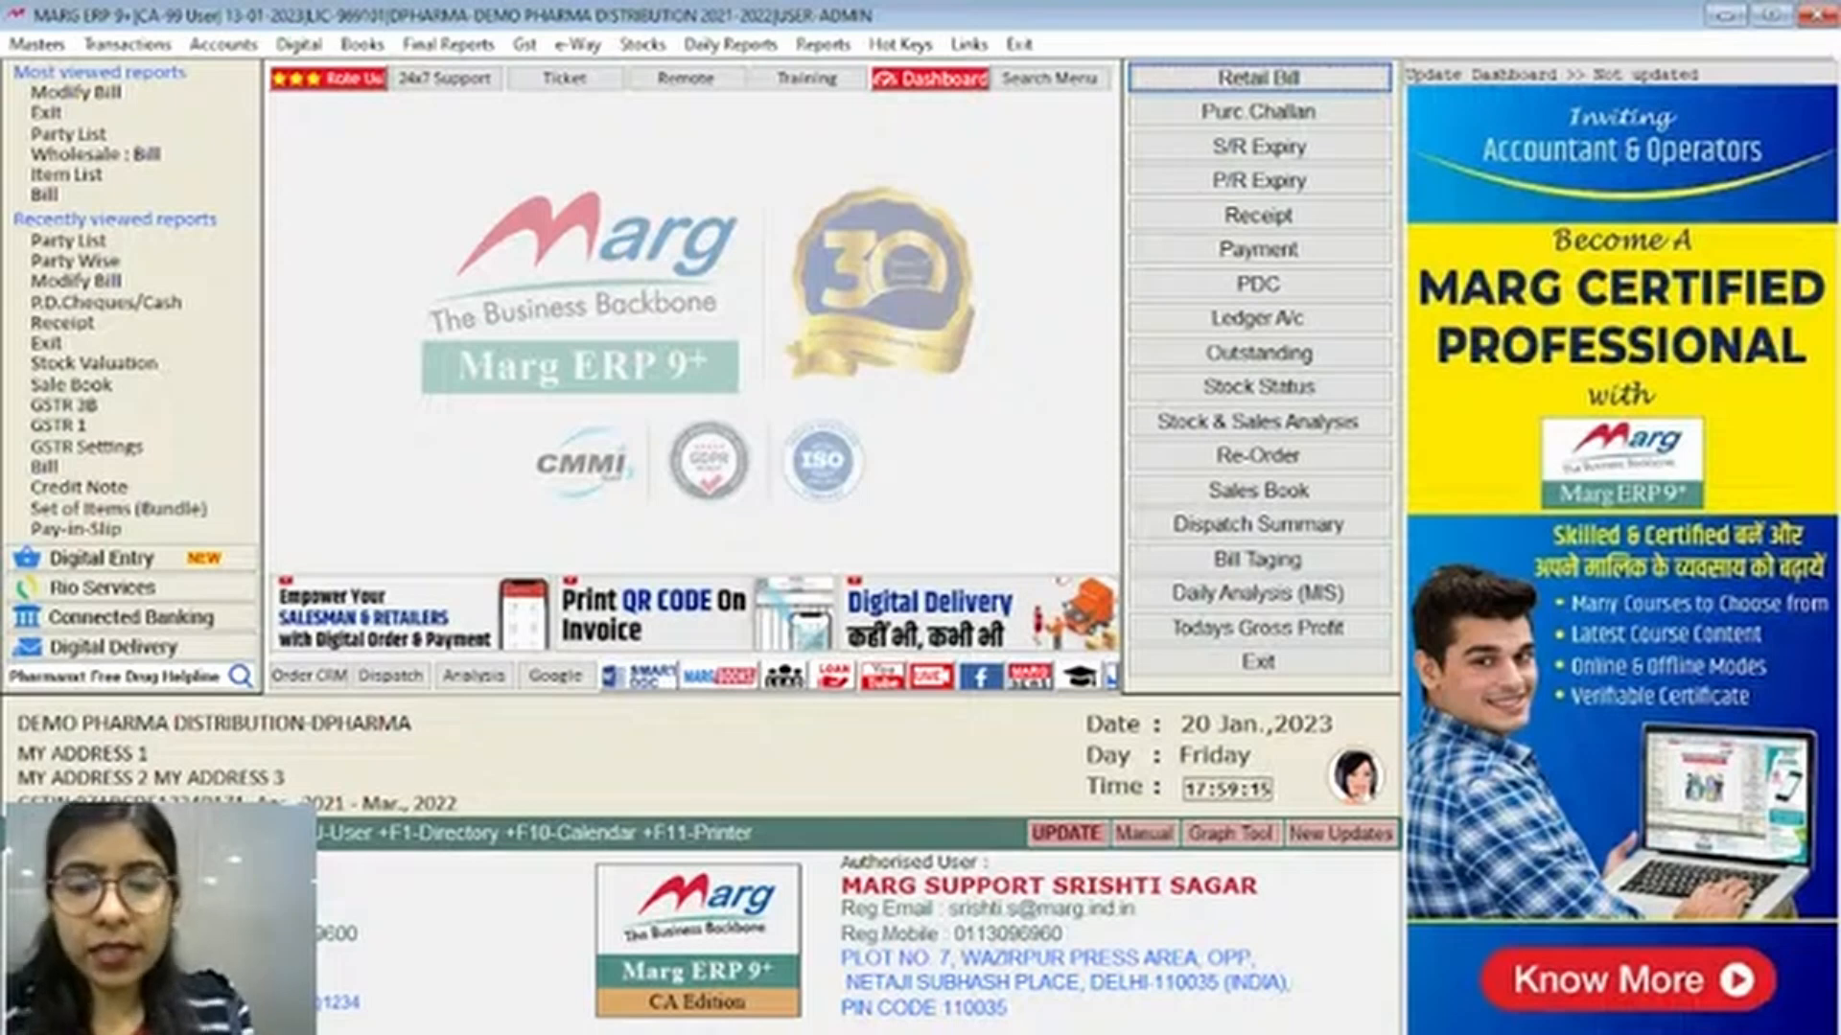
key(alt+a)
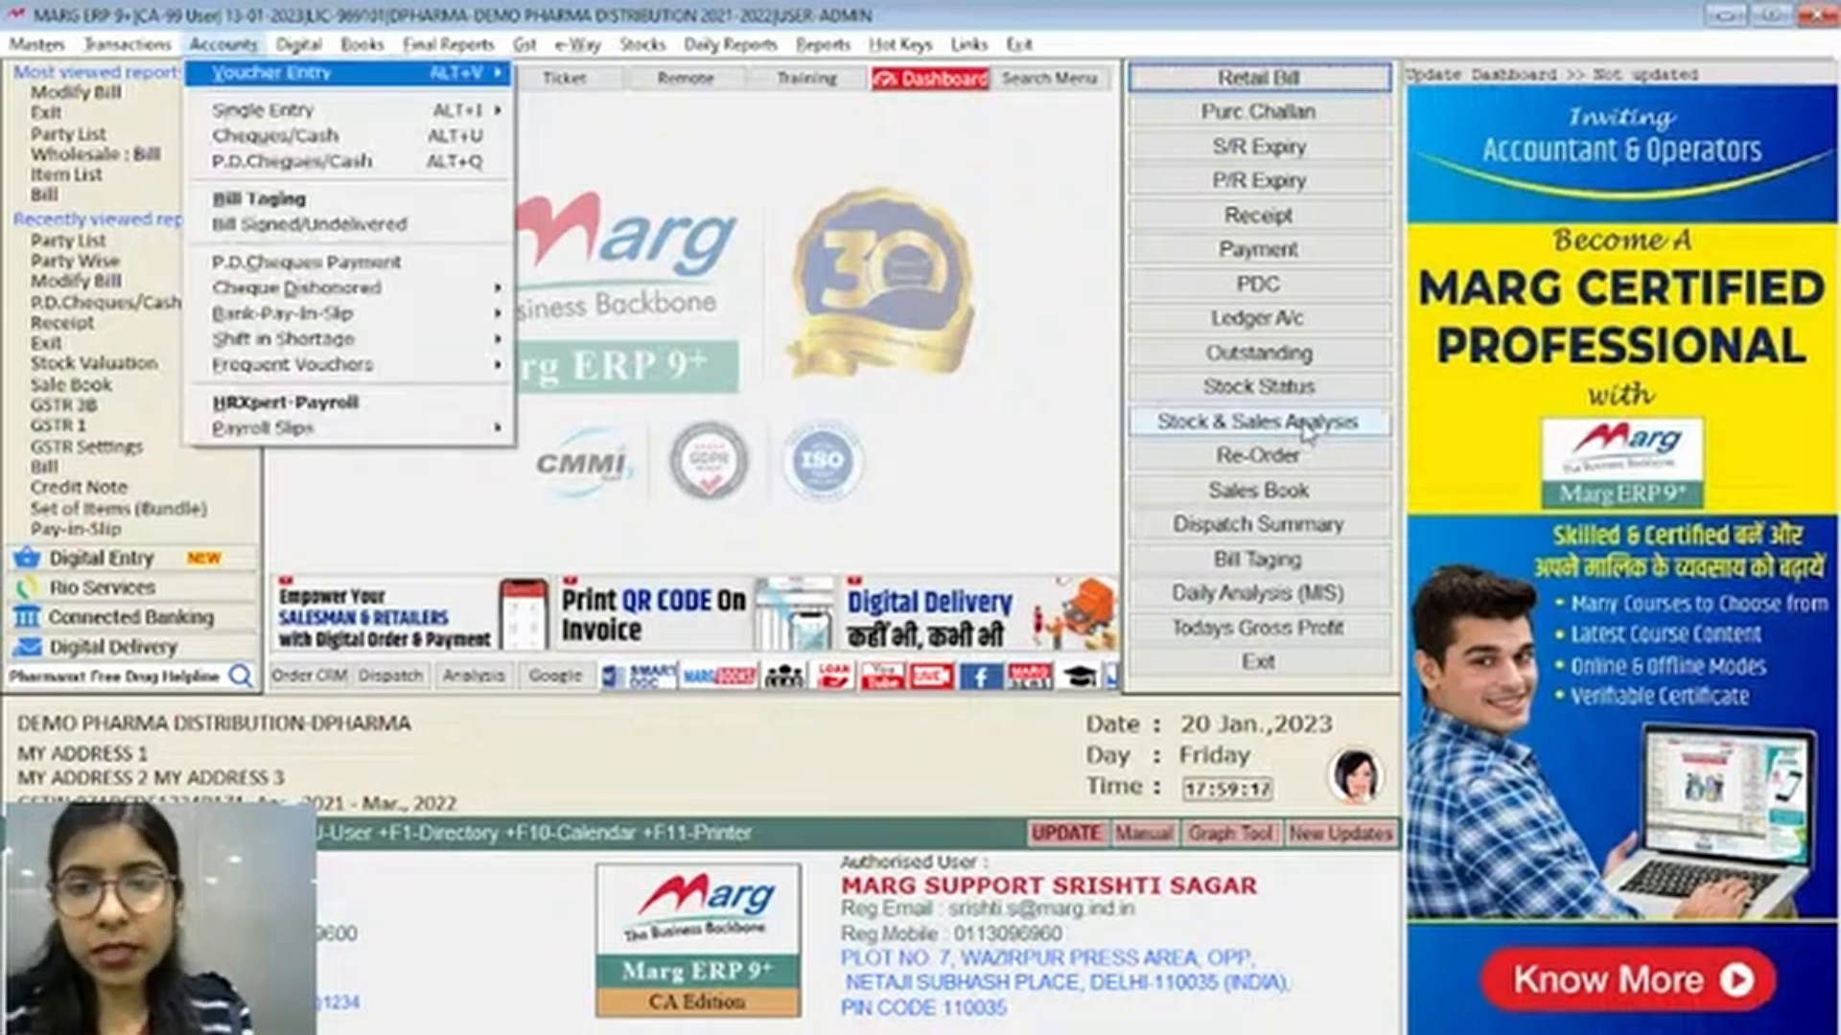
key(Escape)
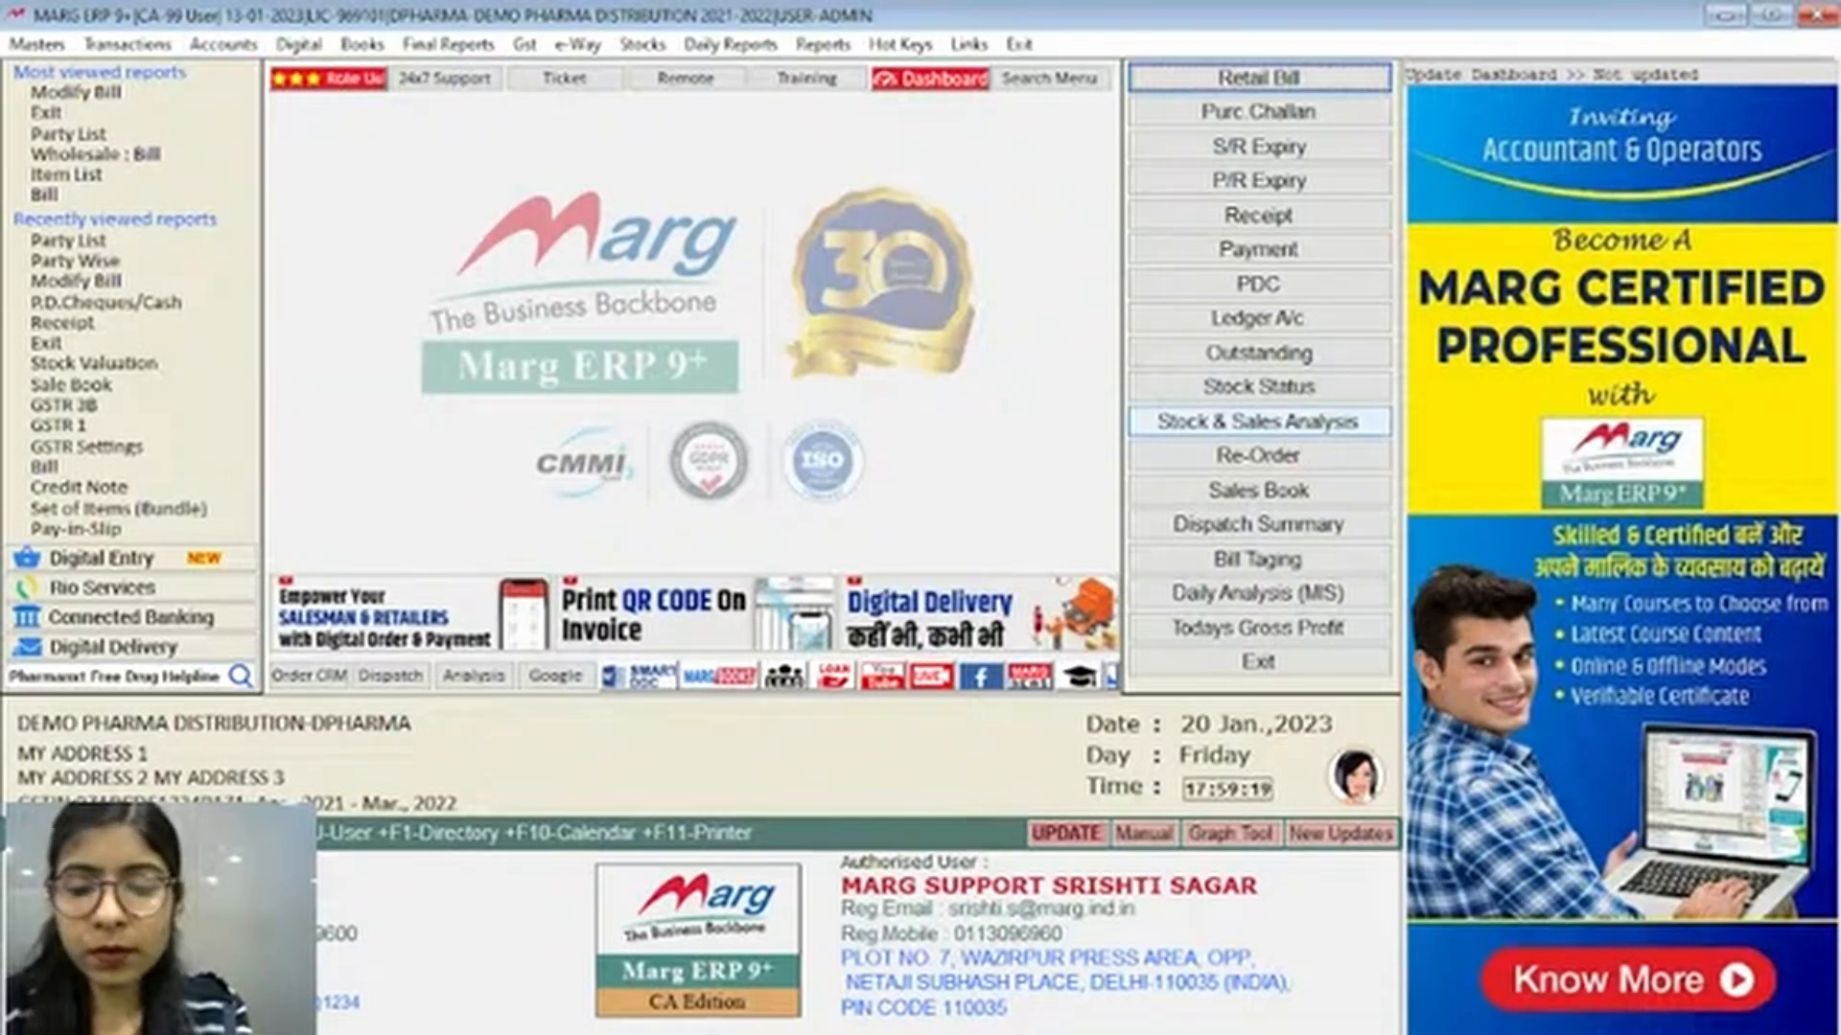
key(alt+t)
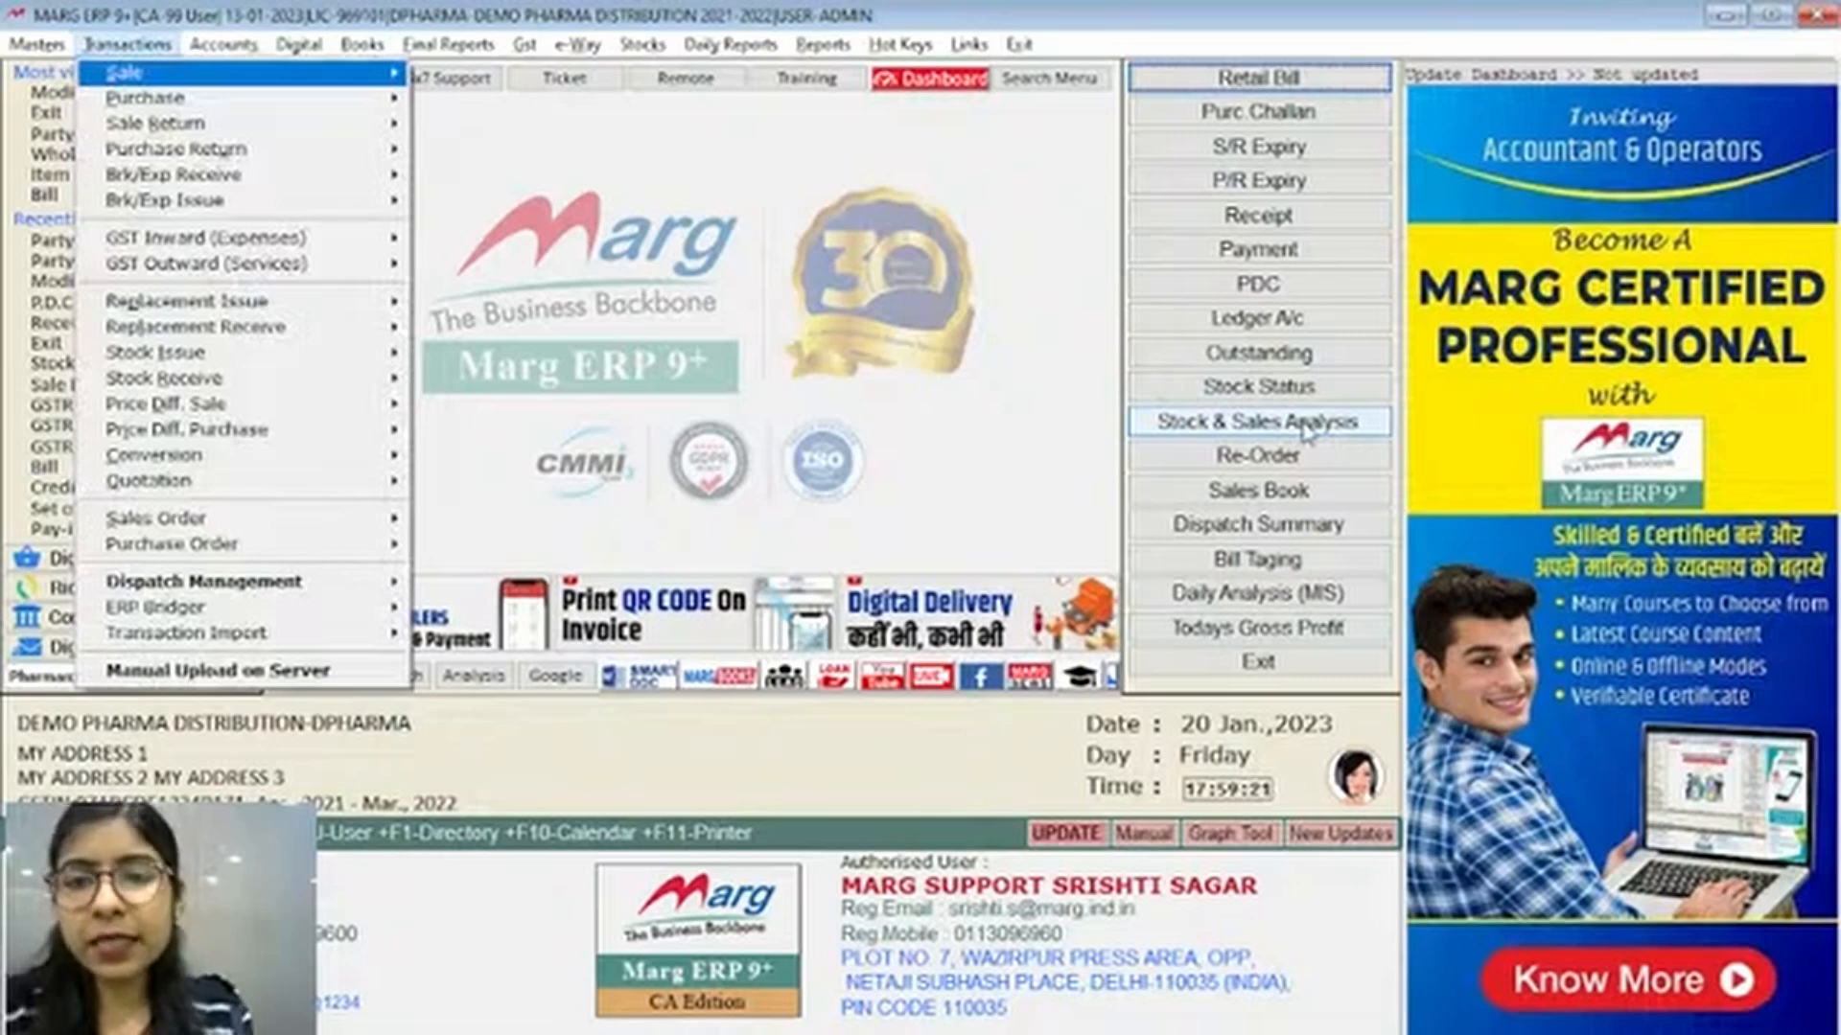
key(s)
key(m)
key(Return)
key(Return)
key(Return)
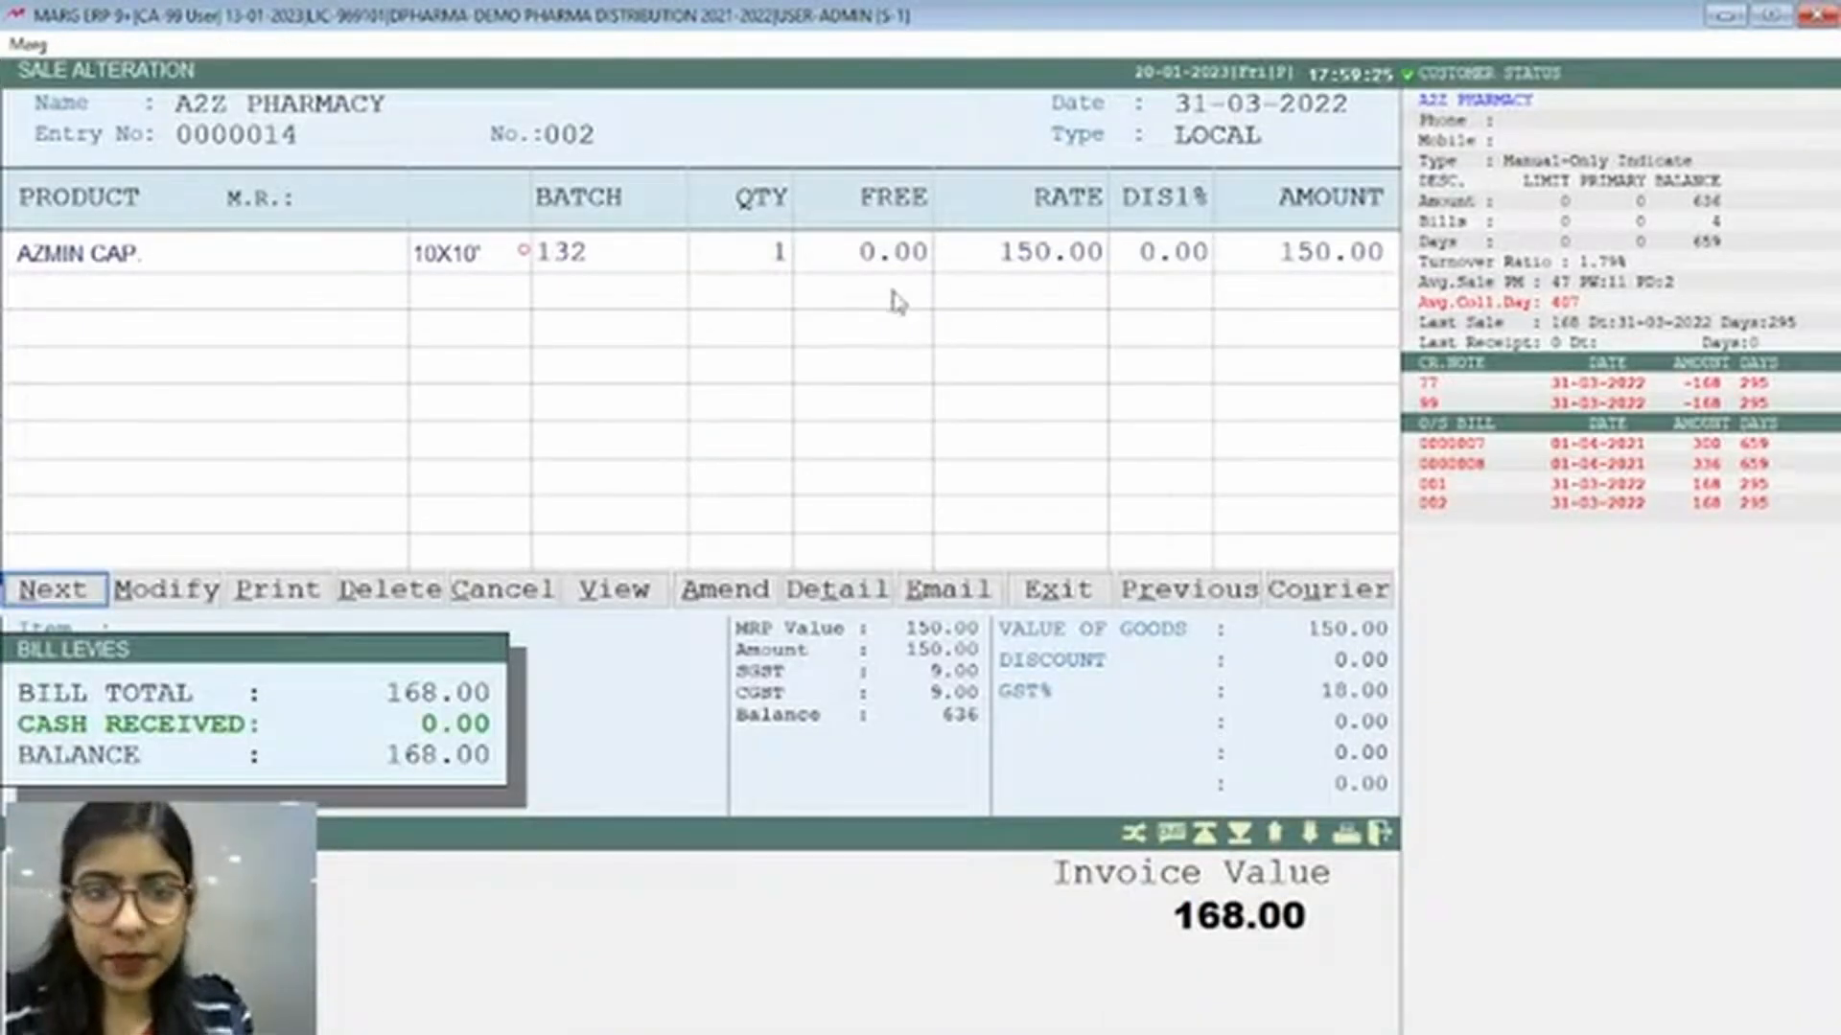
key(Escape)
key(Escape)
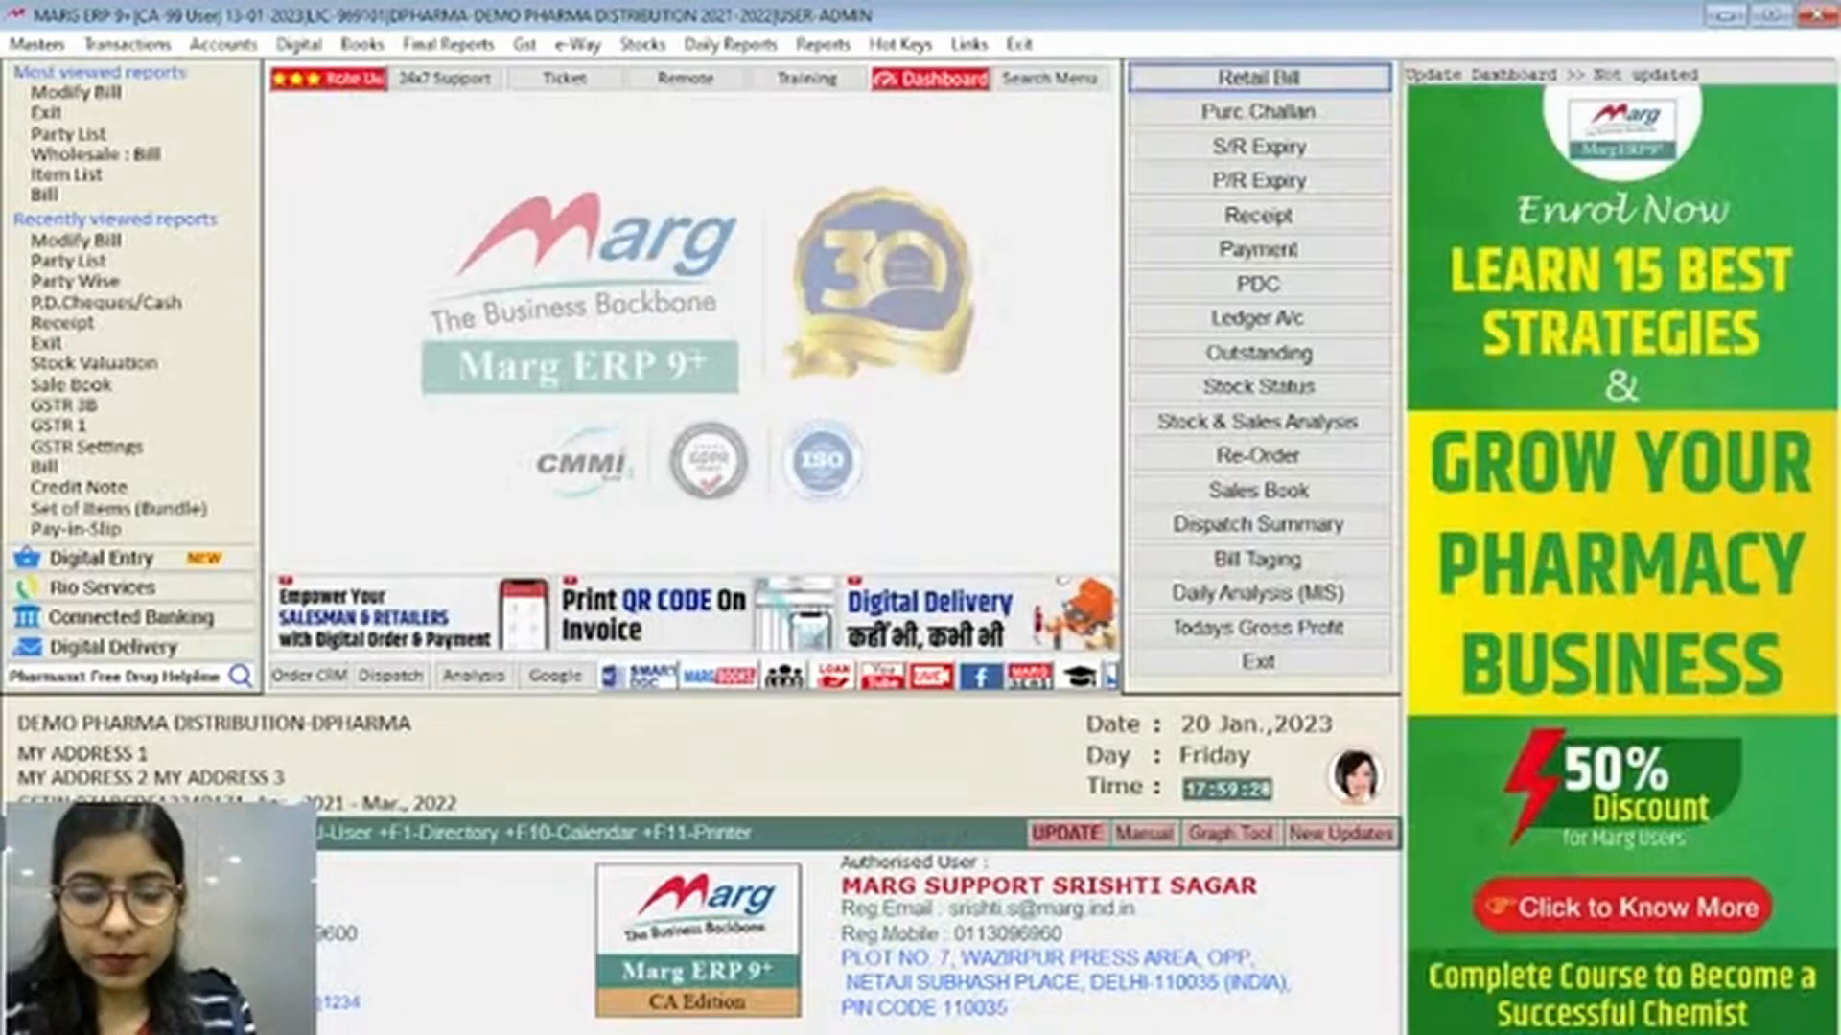
Reopen the Test ledger, look up its sale bill numbers, and return to the main screen
key(ctrl+l)
text(TES)
key(Return)
key(Return)
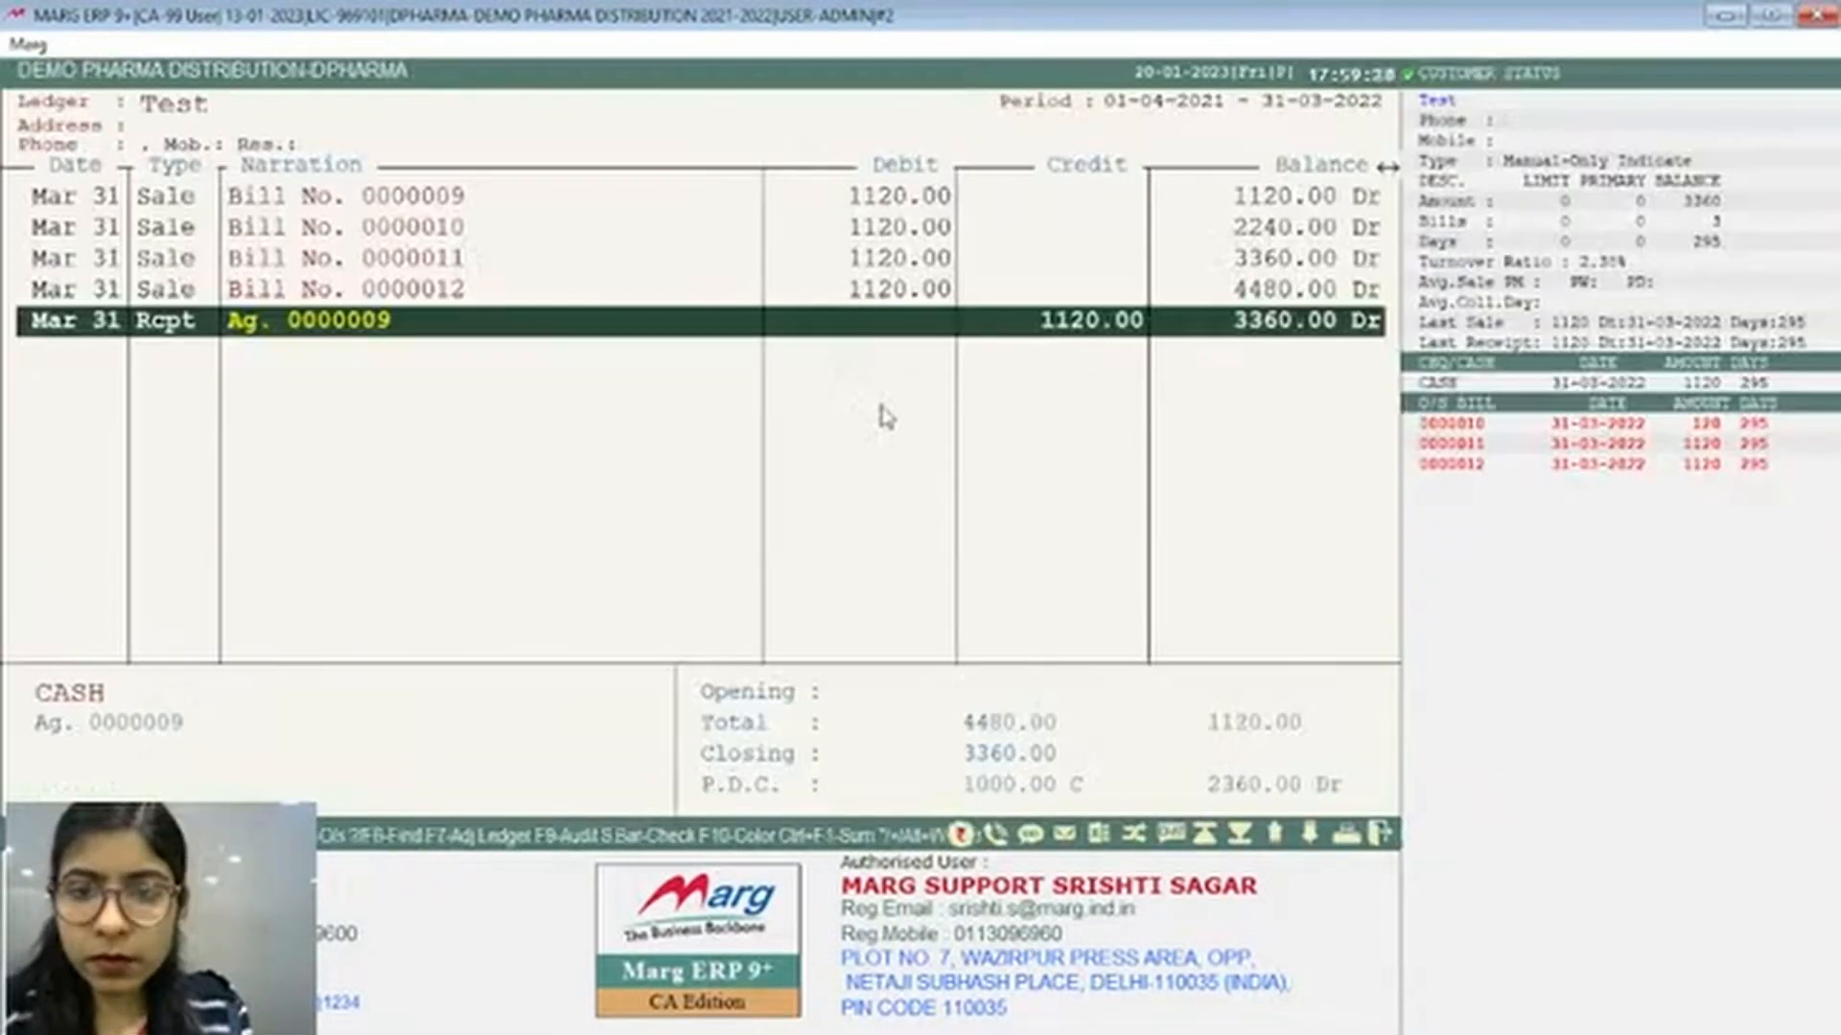
key(Up)
key(Up)
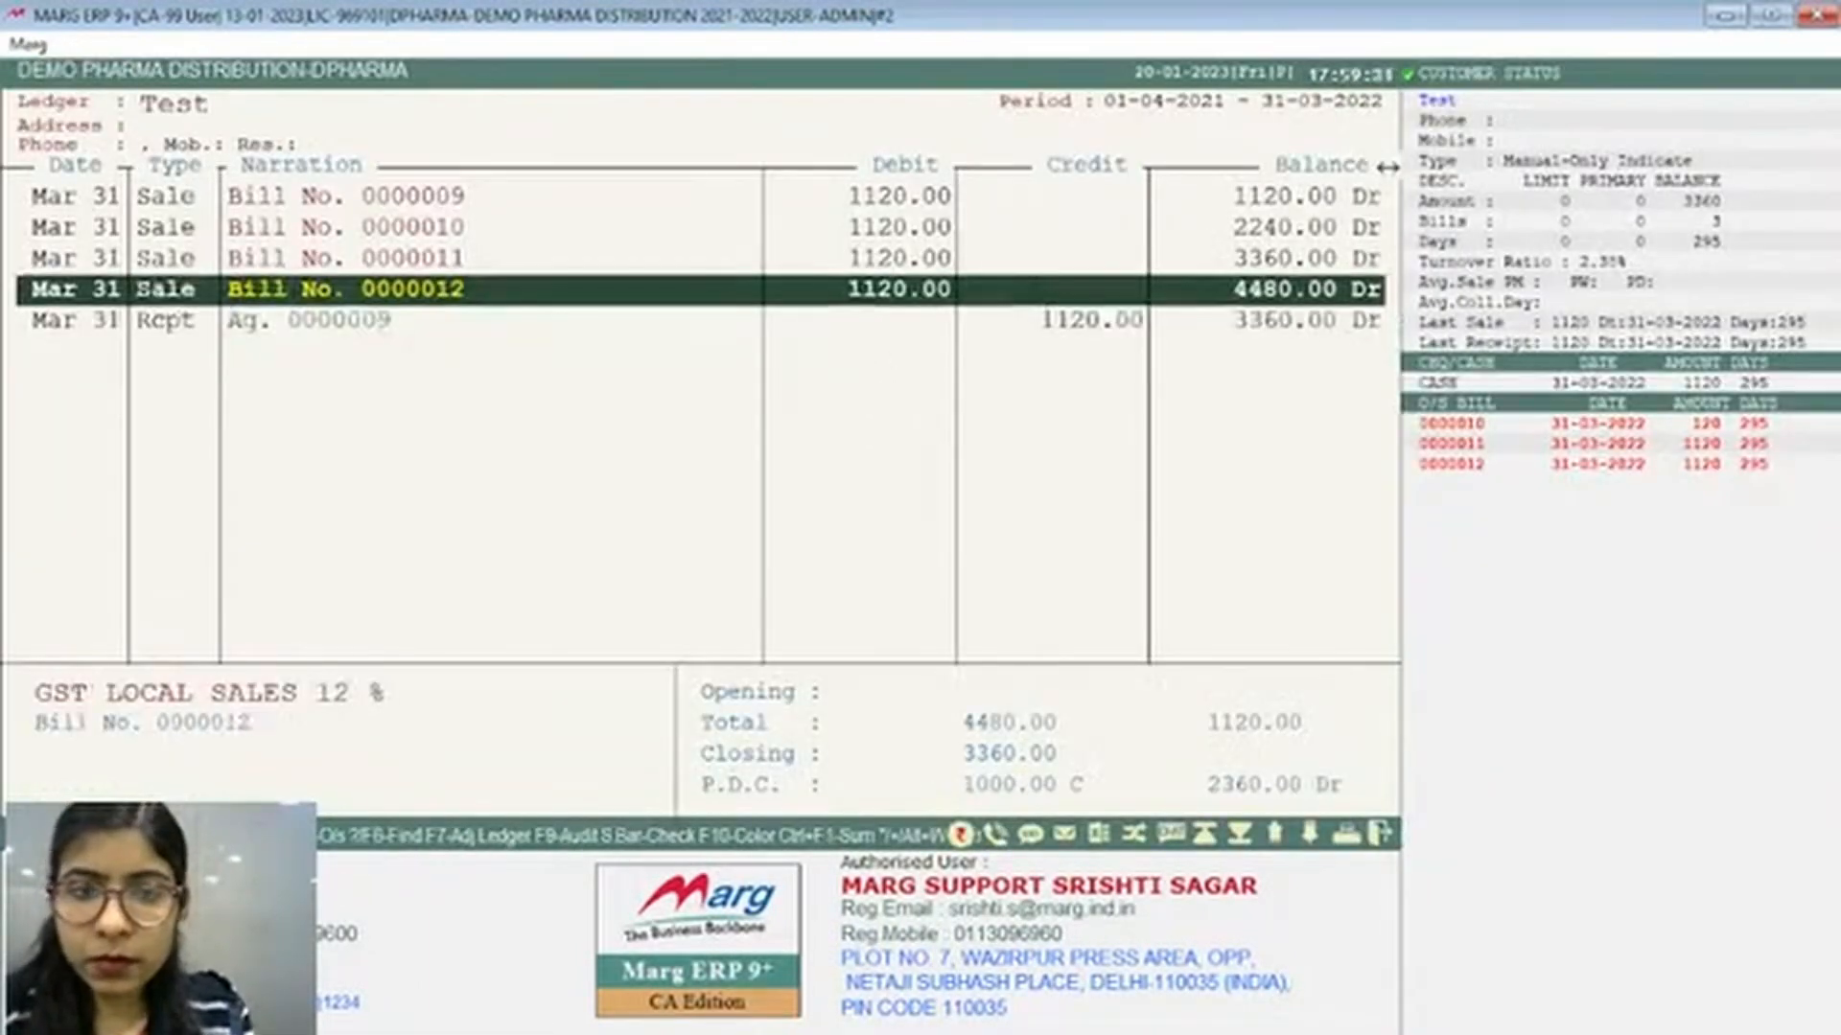
key(Return)
key(Escape)
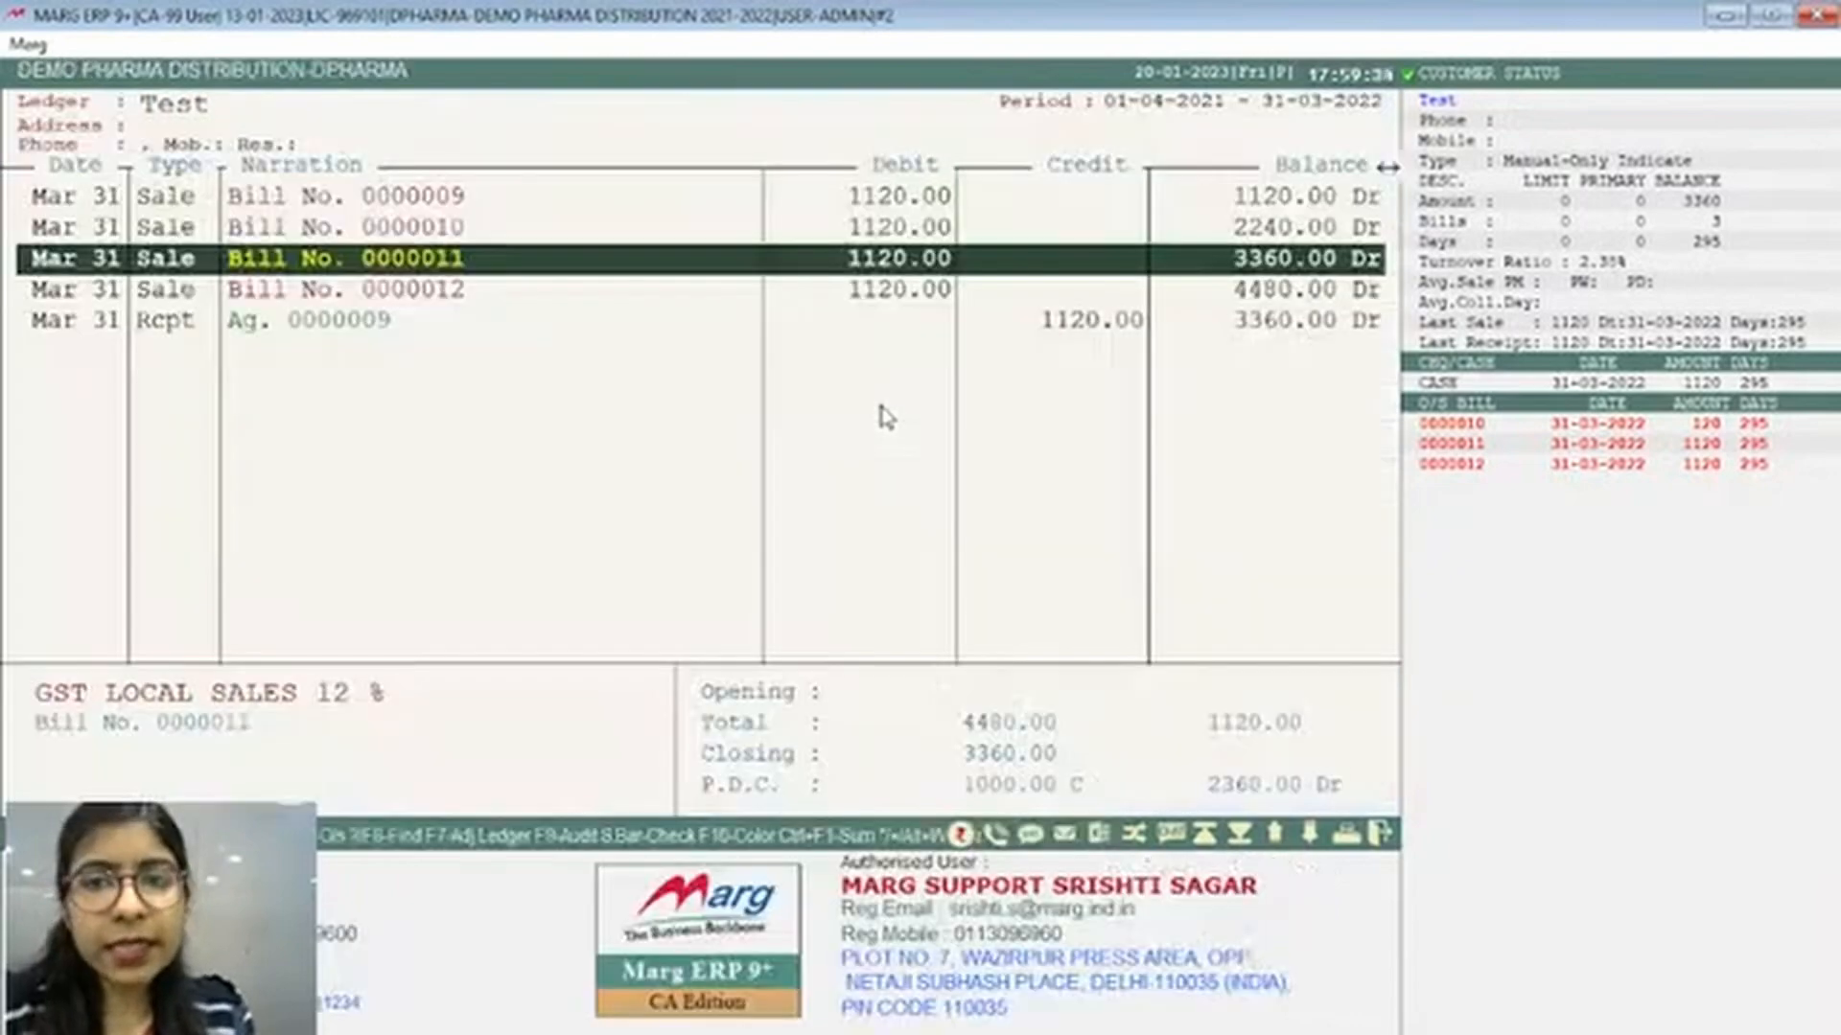
key(Escape)
key(alt+t)
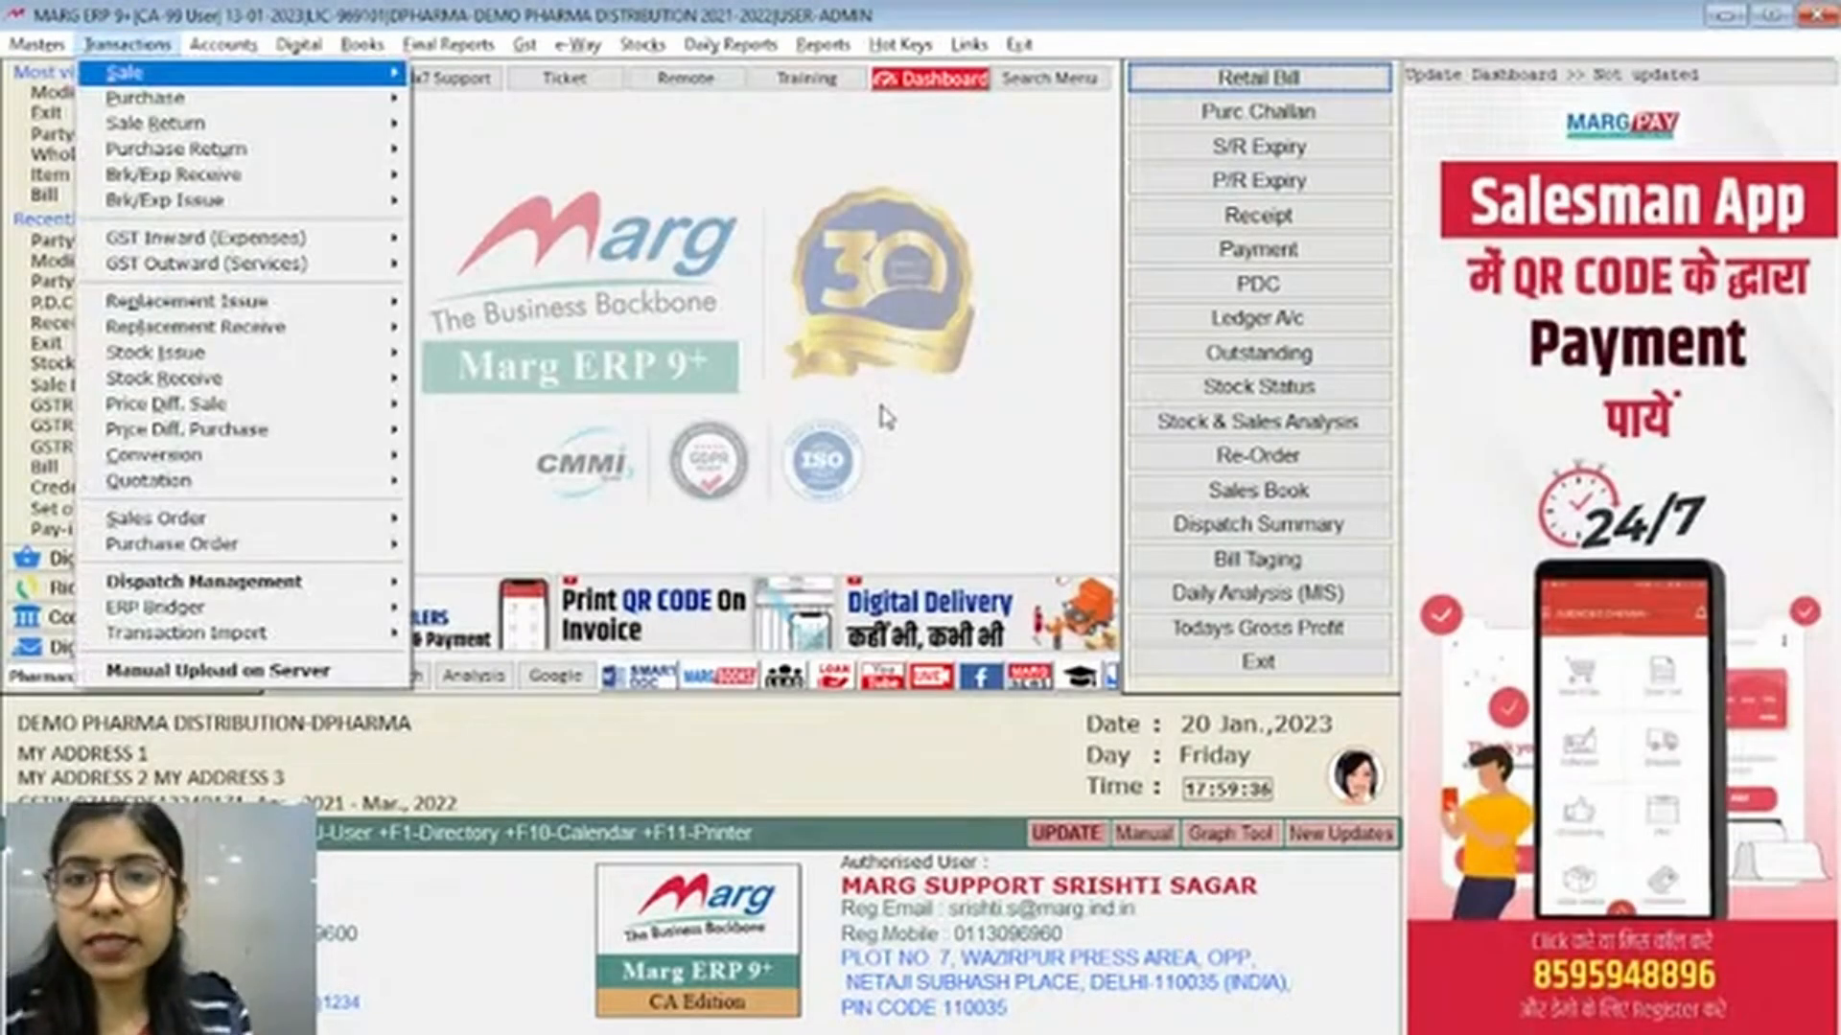
key(Down)
key(Down)
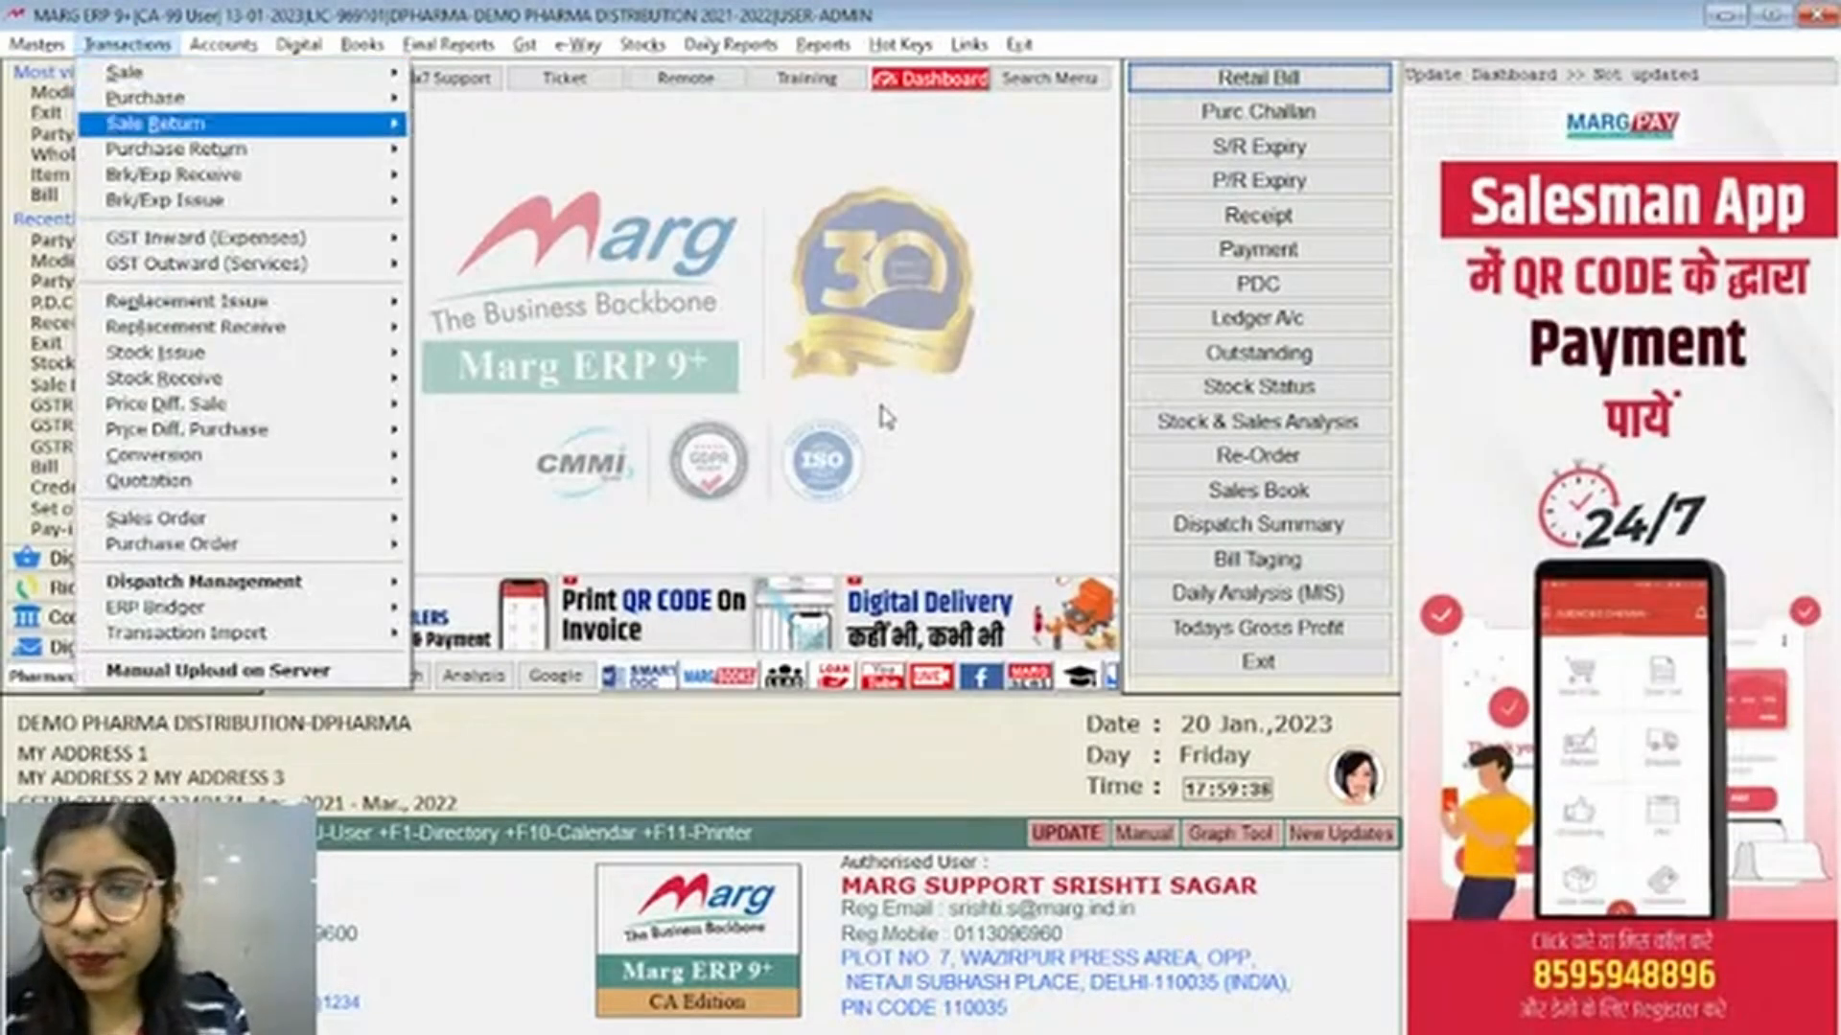
key(Down)
key(Up)
key(Right)
key(Return)
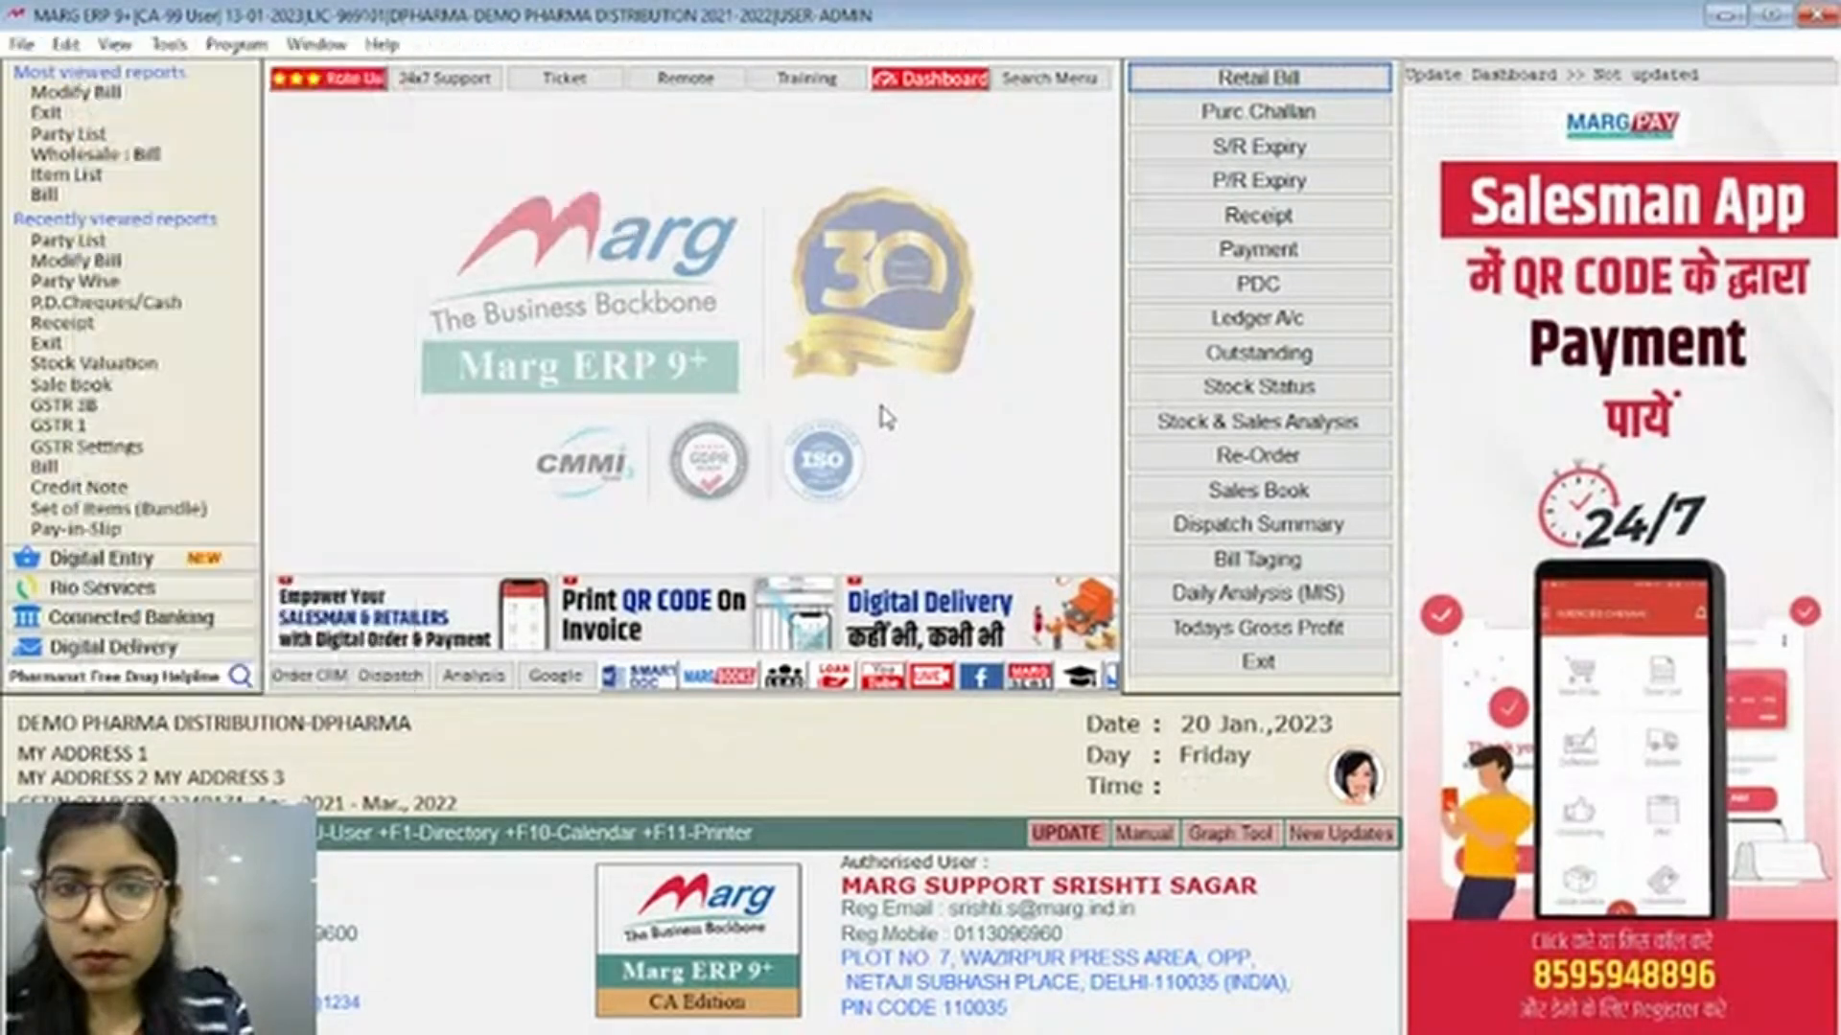
key(Return)
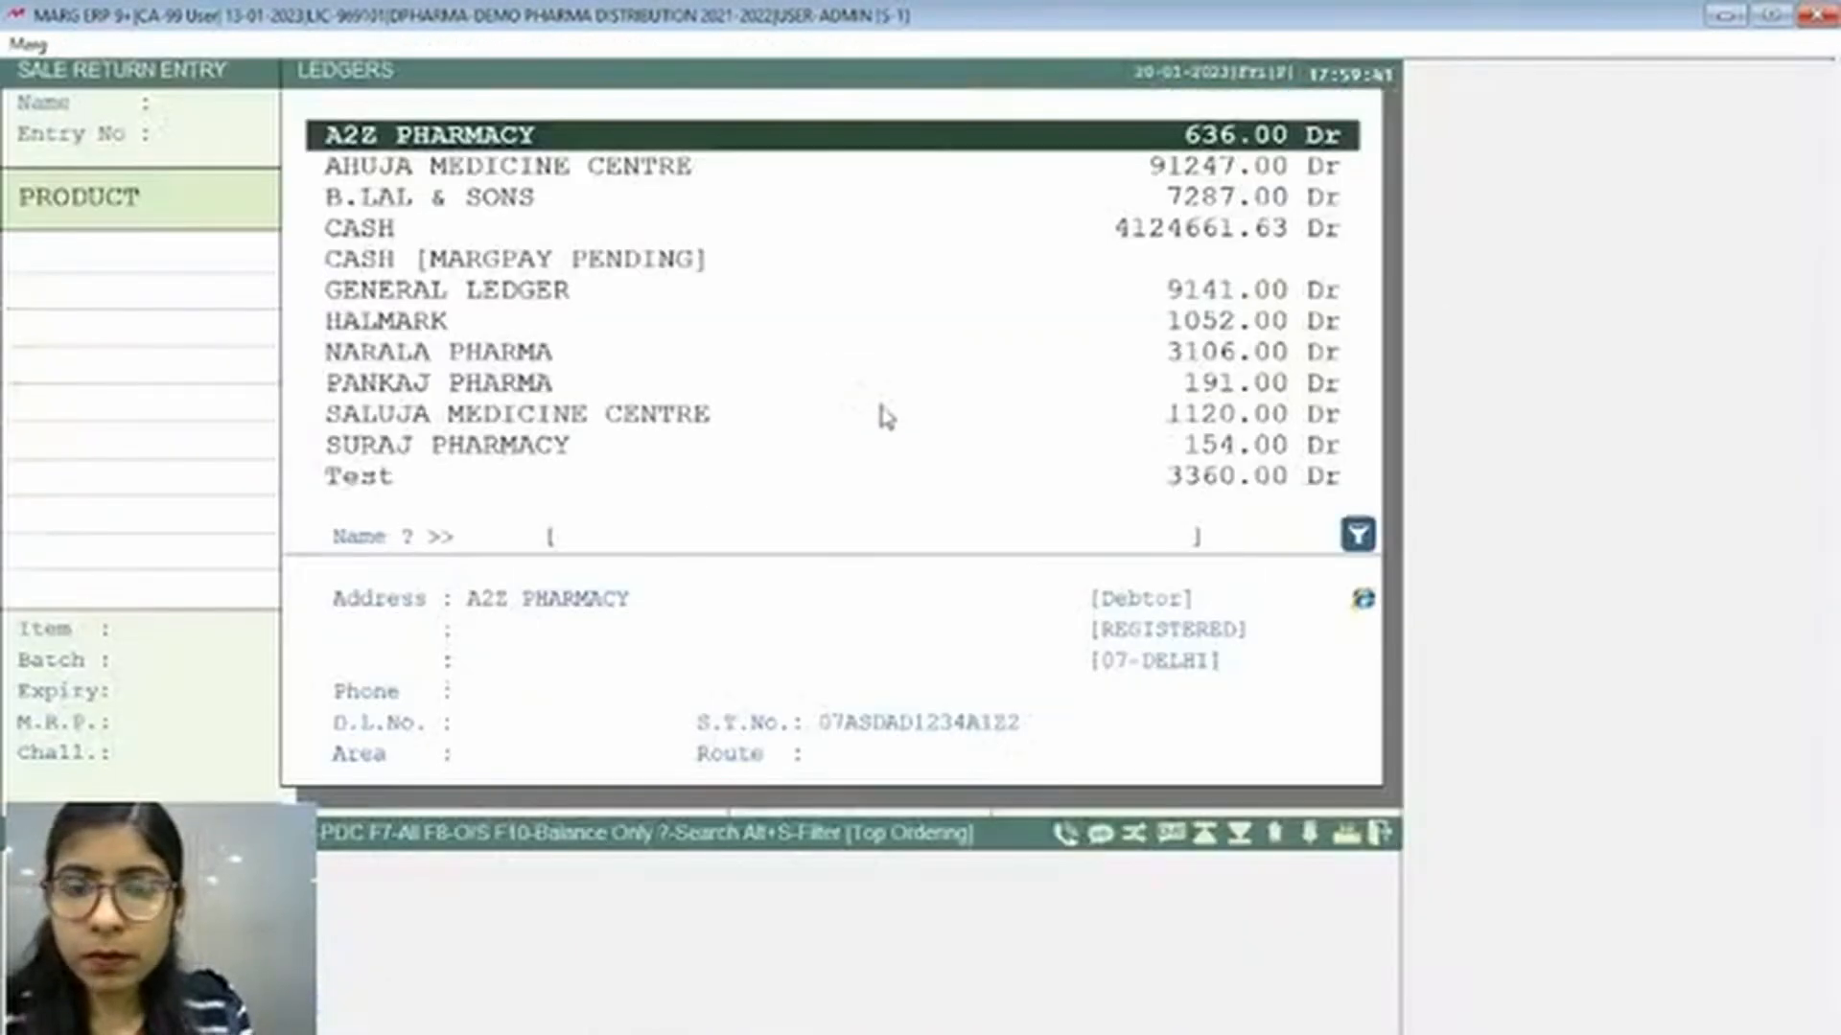
key(Return)
text(88)
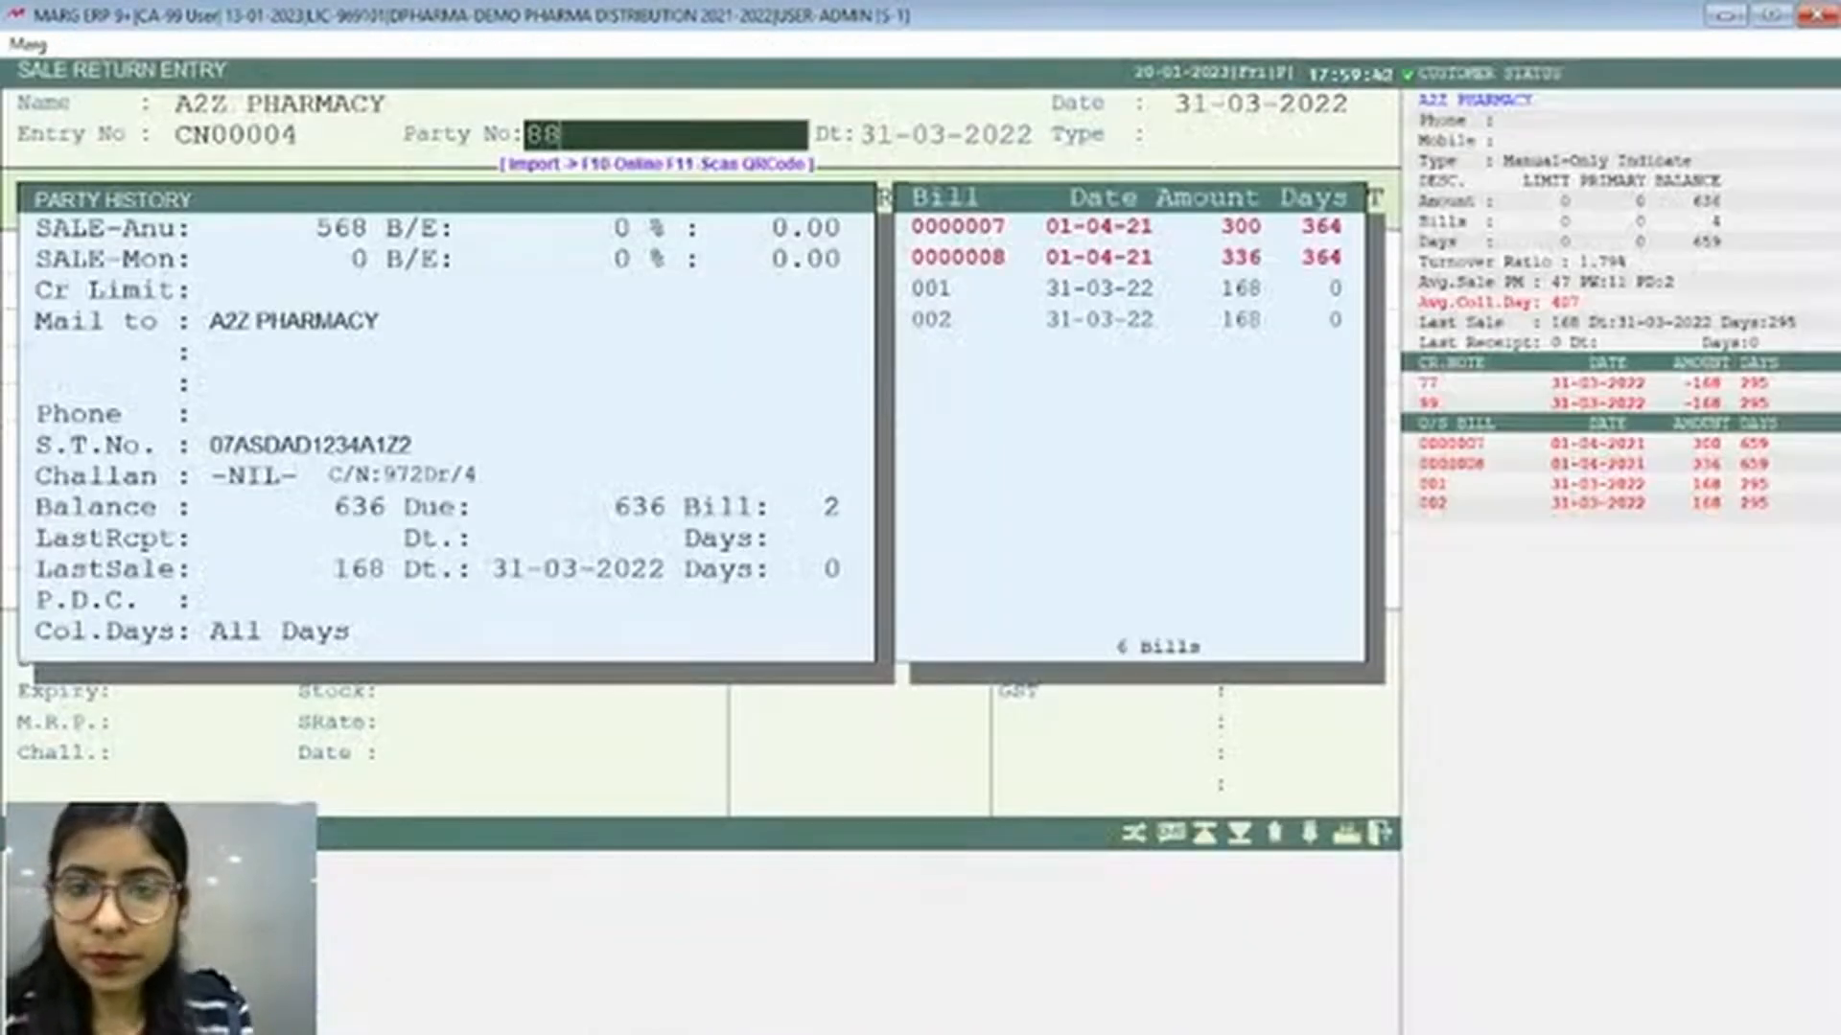
key(Return)
key(Return)
key(Return)
key(Return)
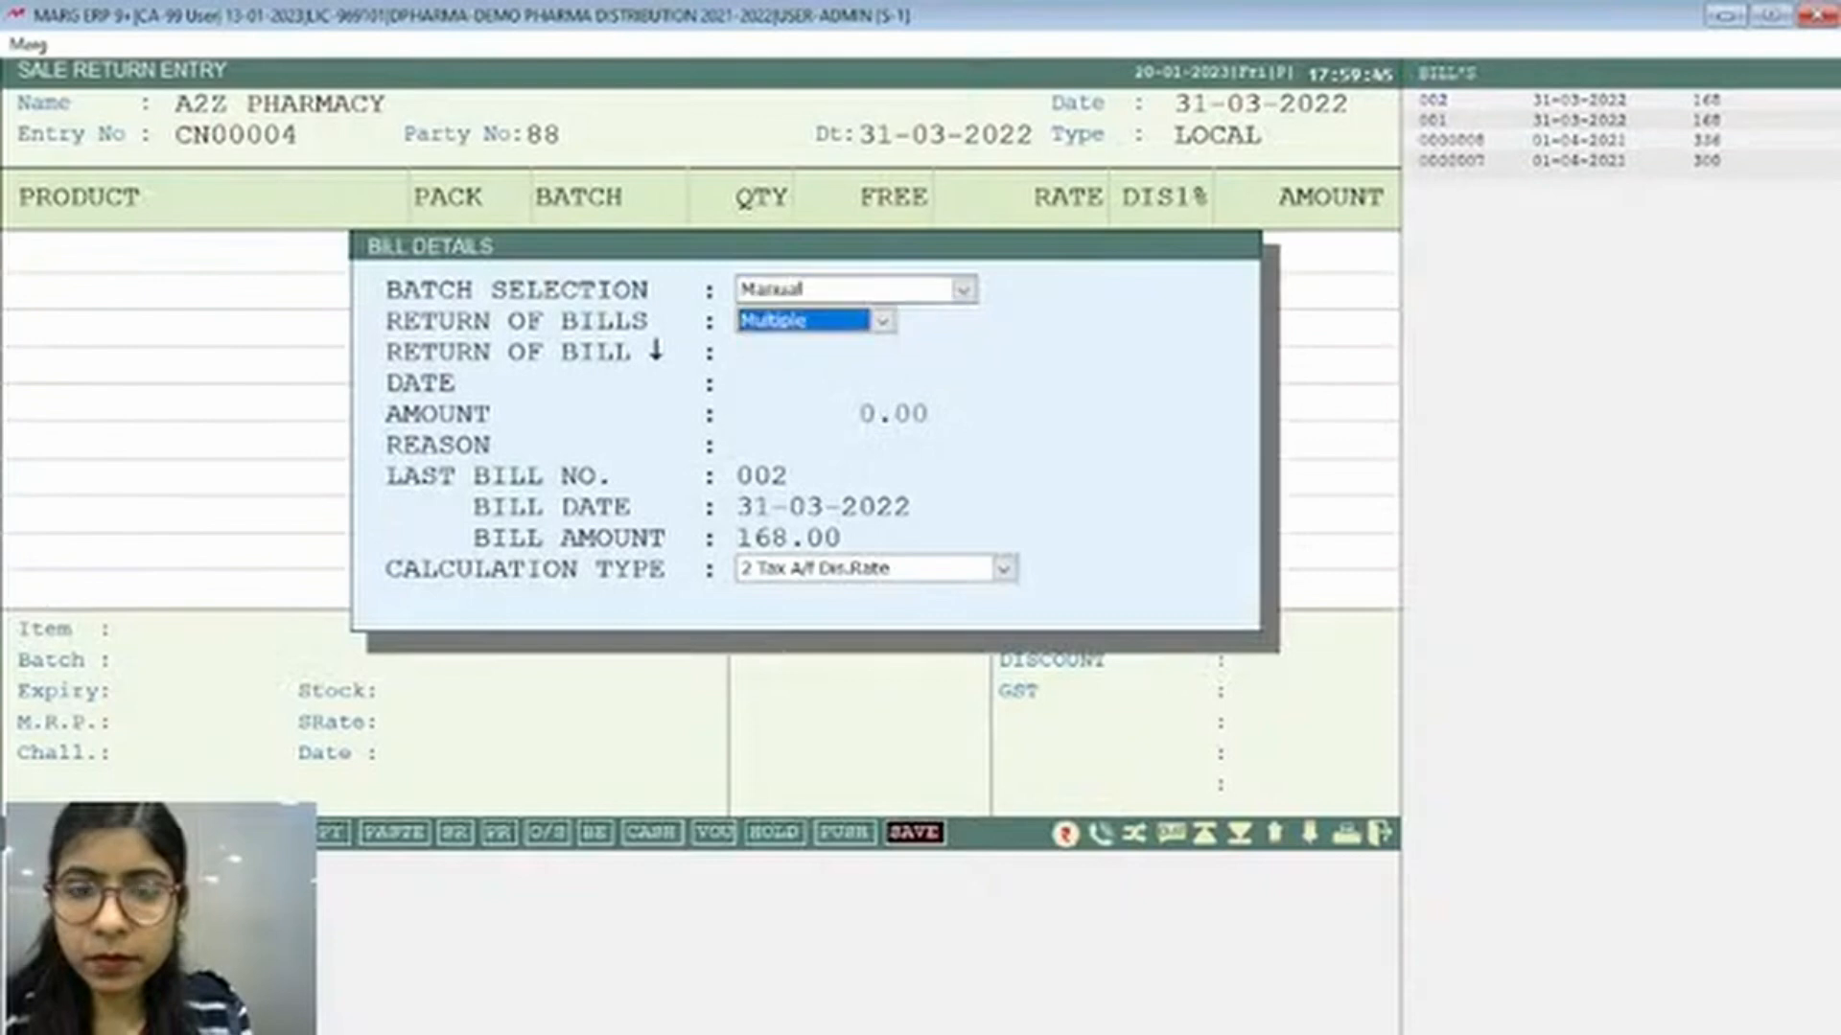
key(Down)
key(Return)
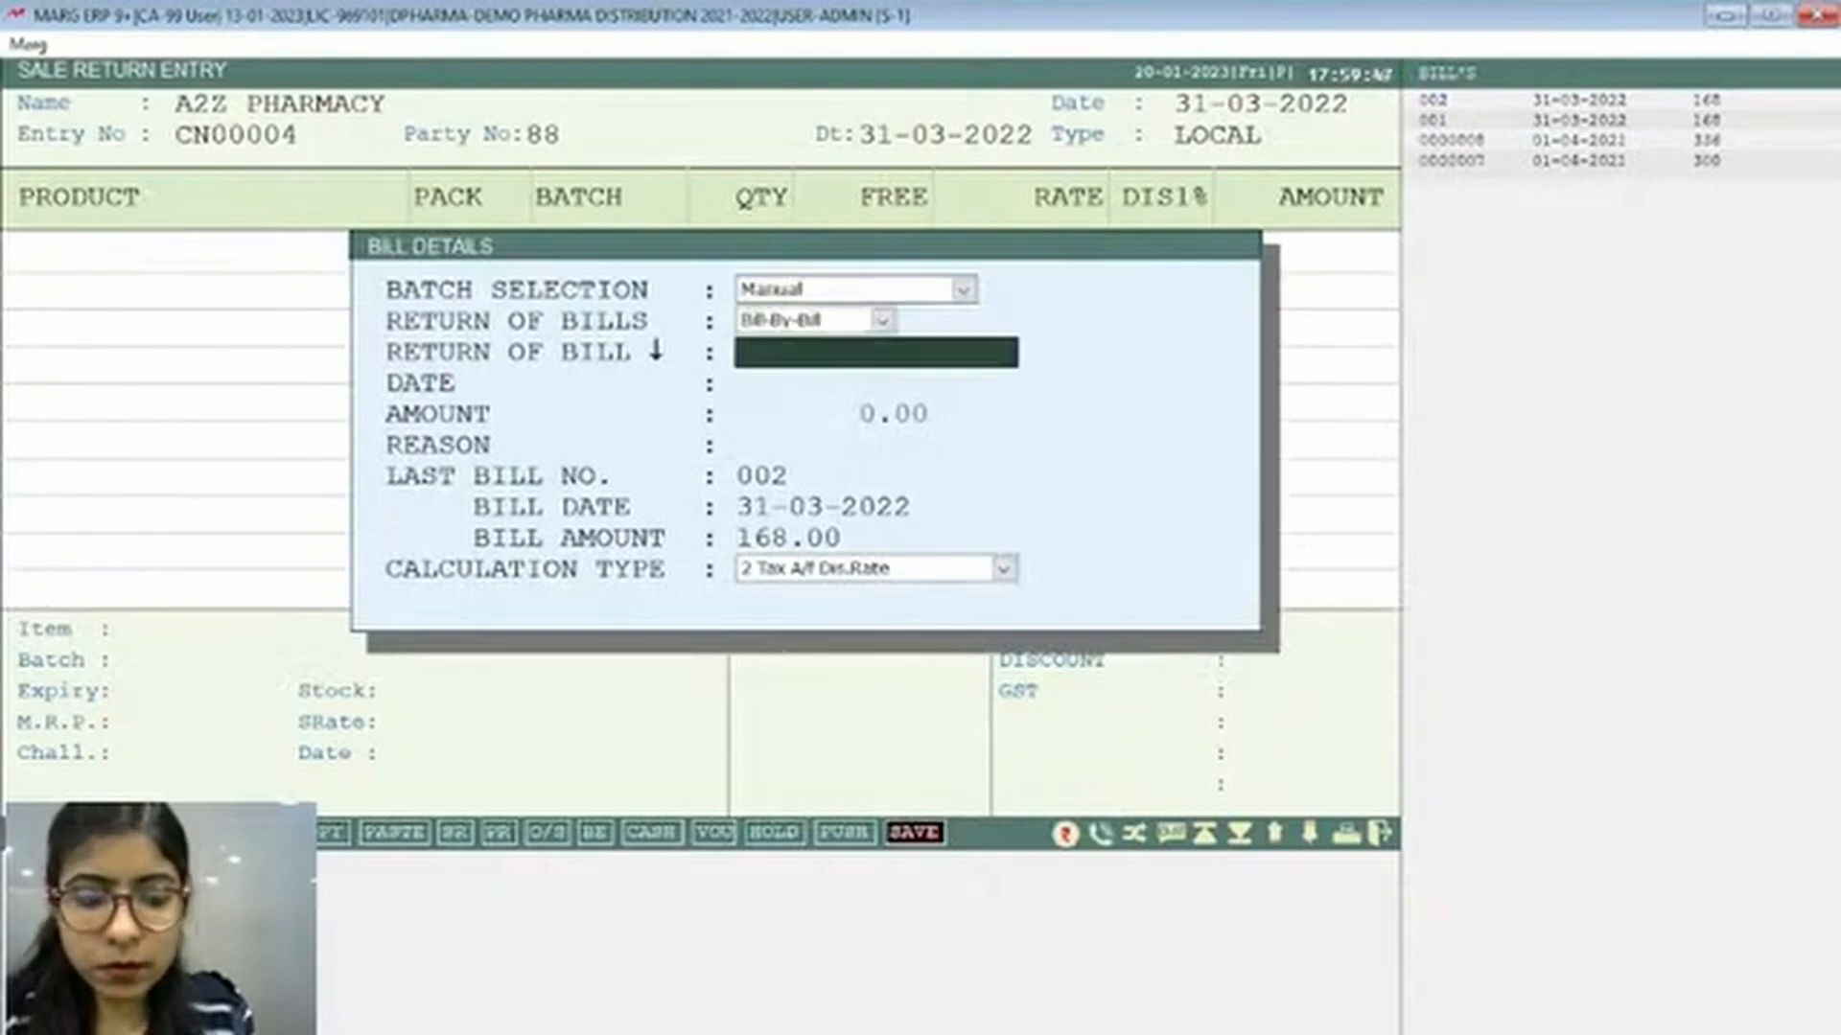
text(002)
key(Return)
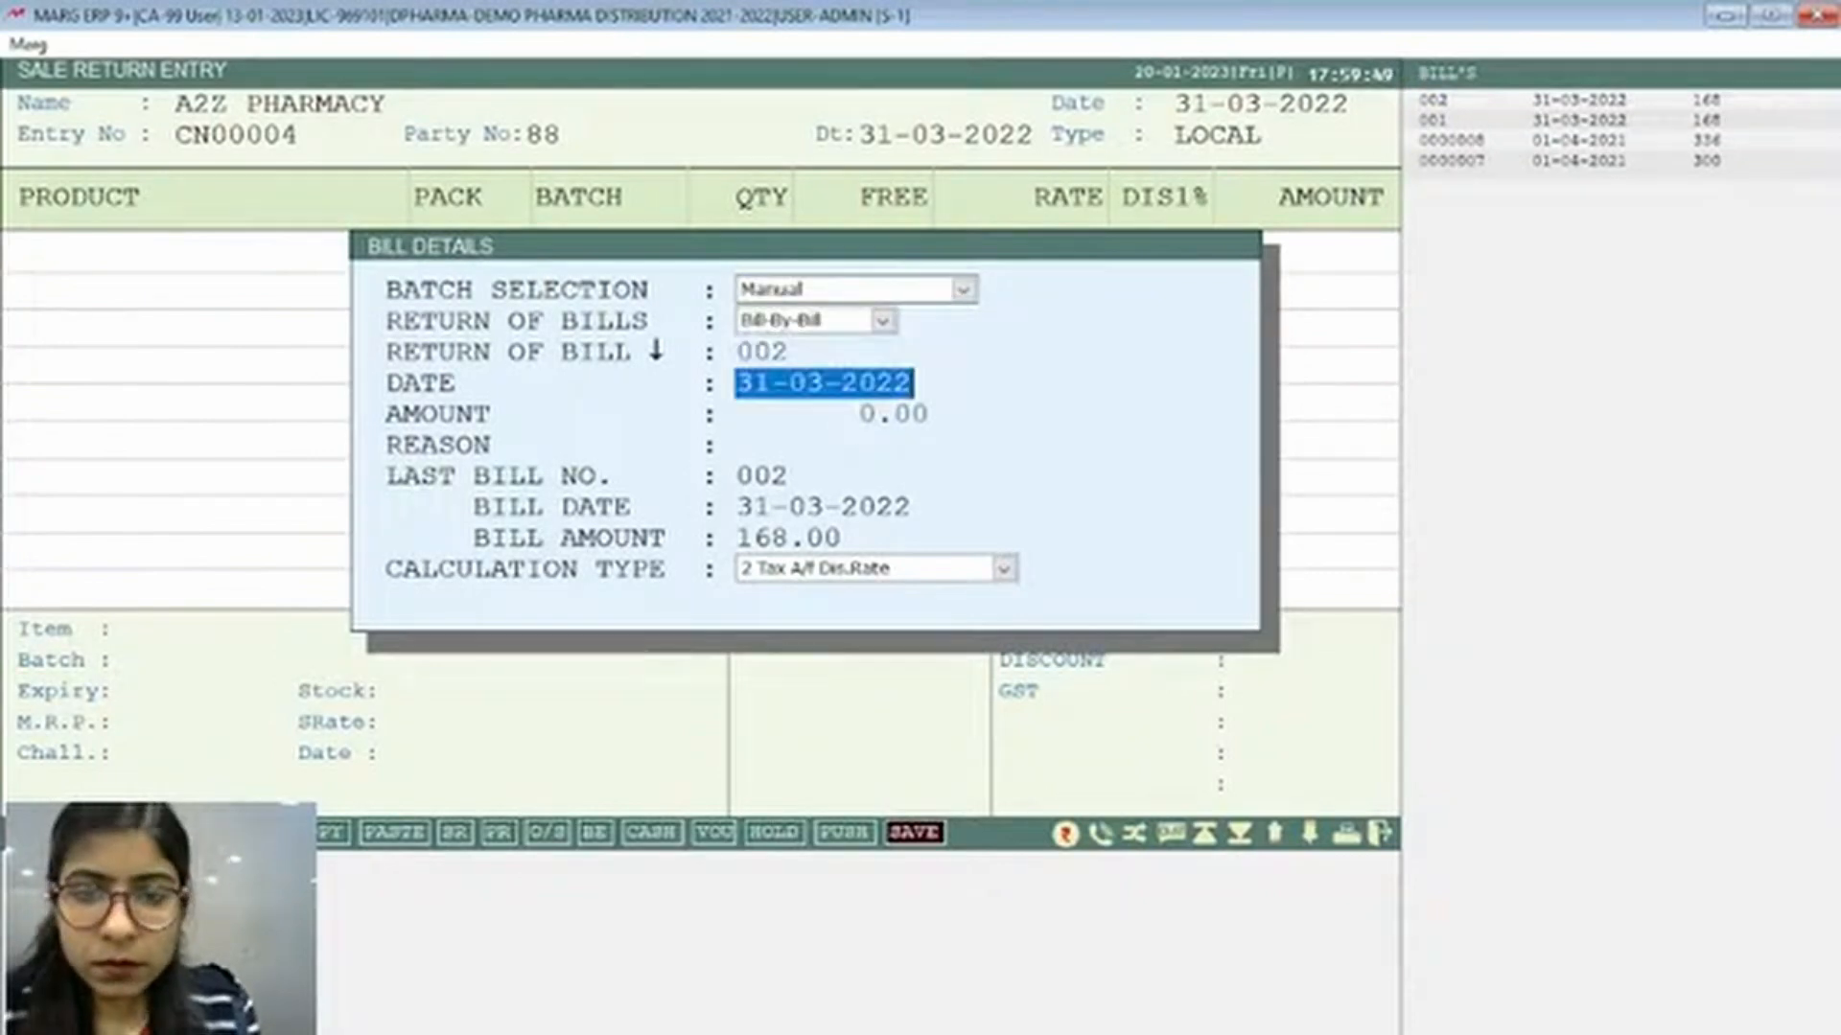
key(Return)
key(Return)
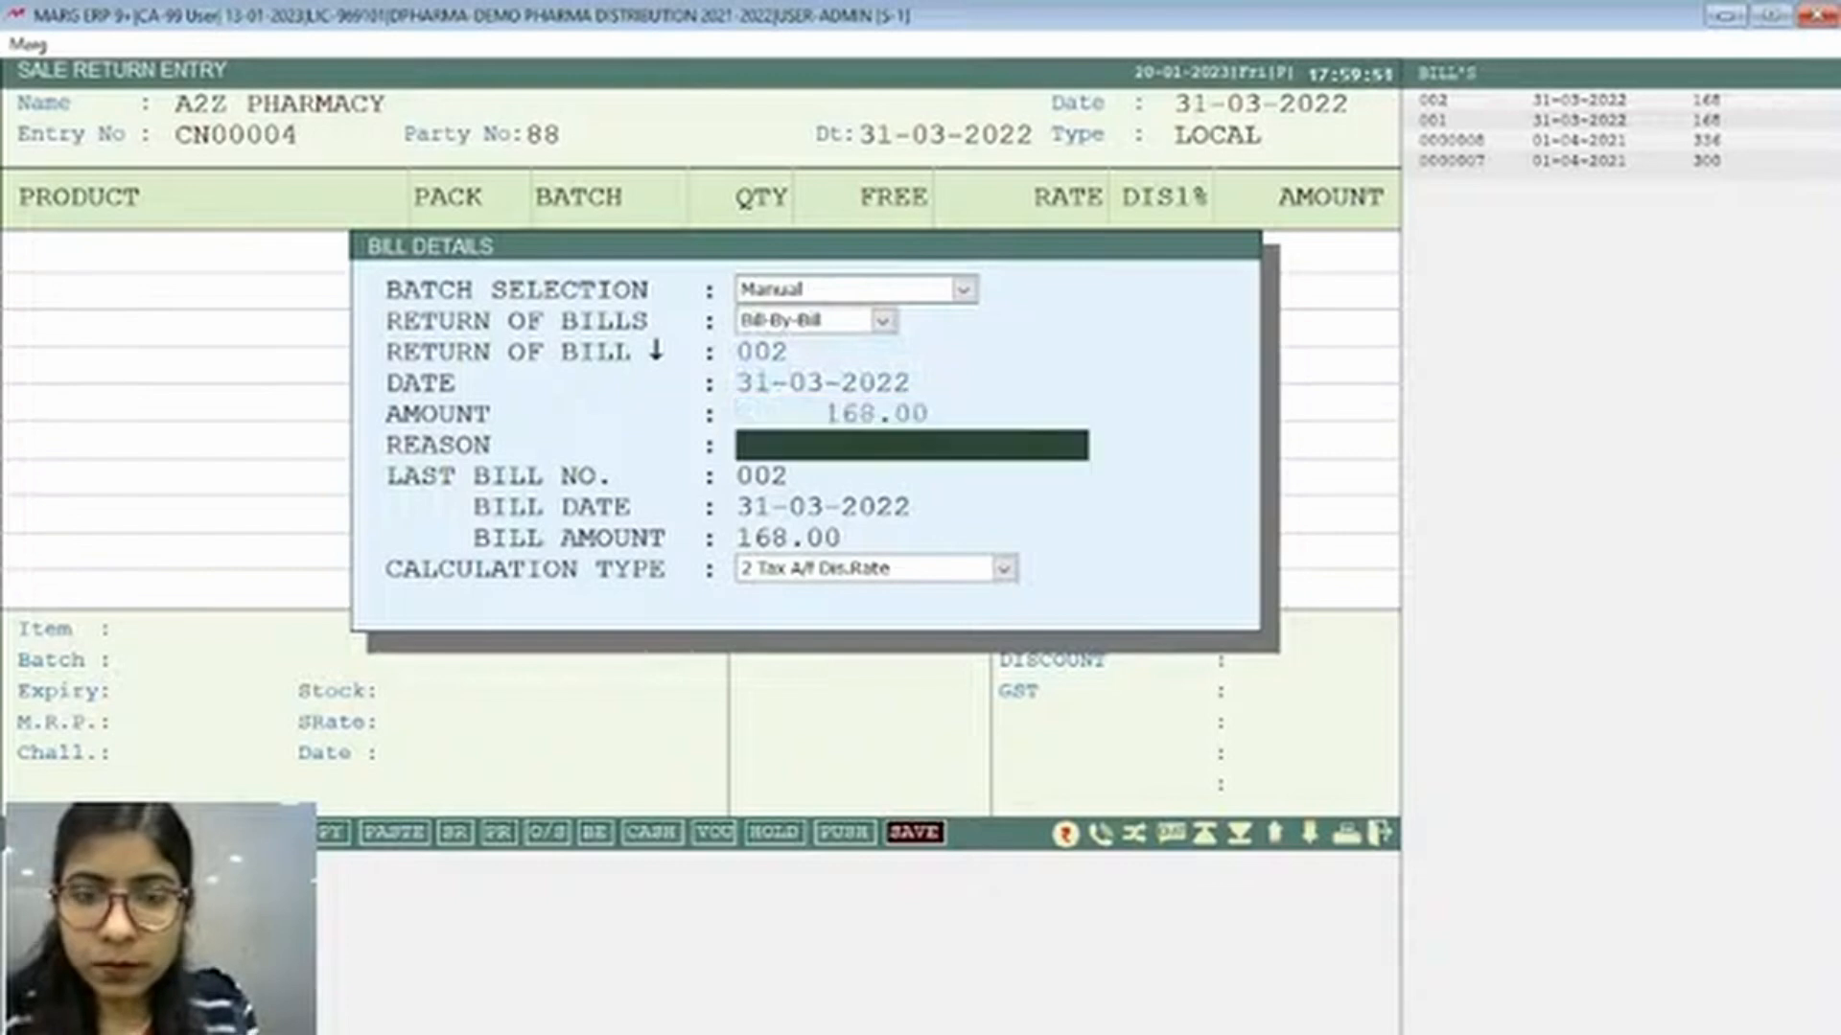
text(Return)
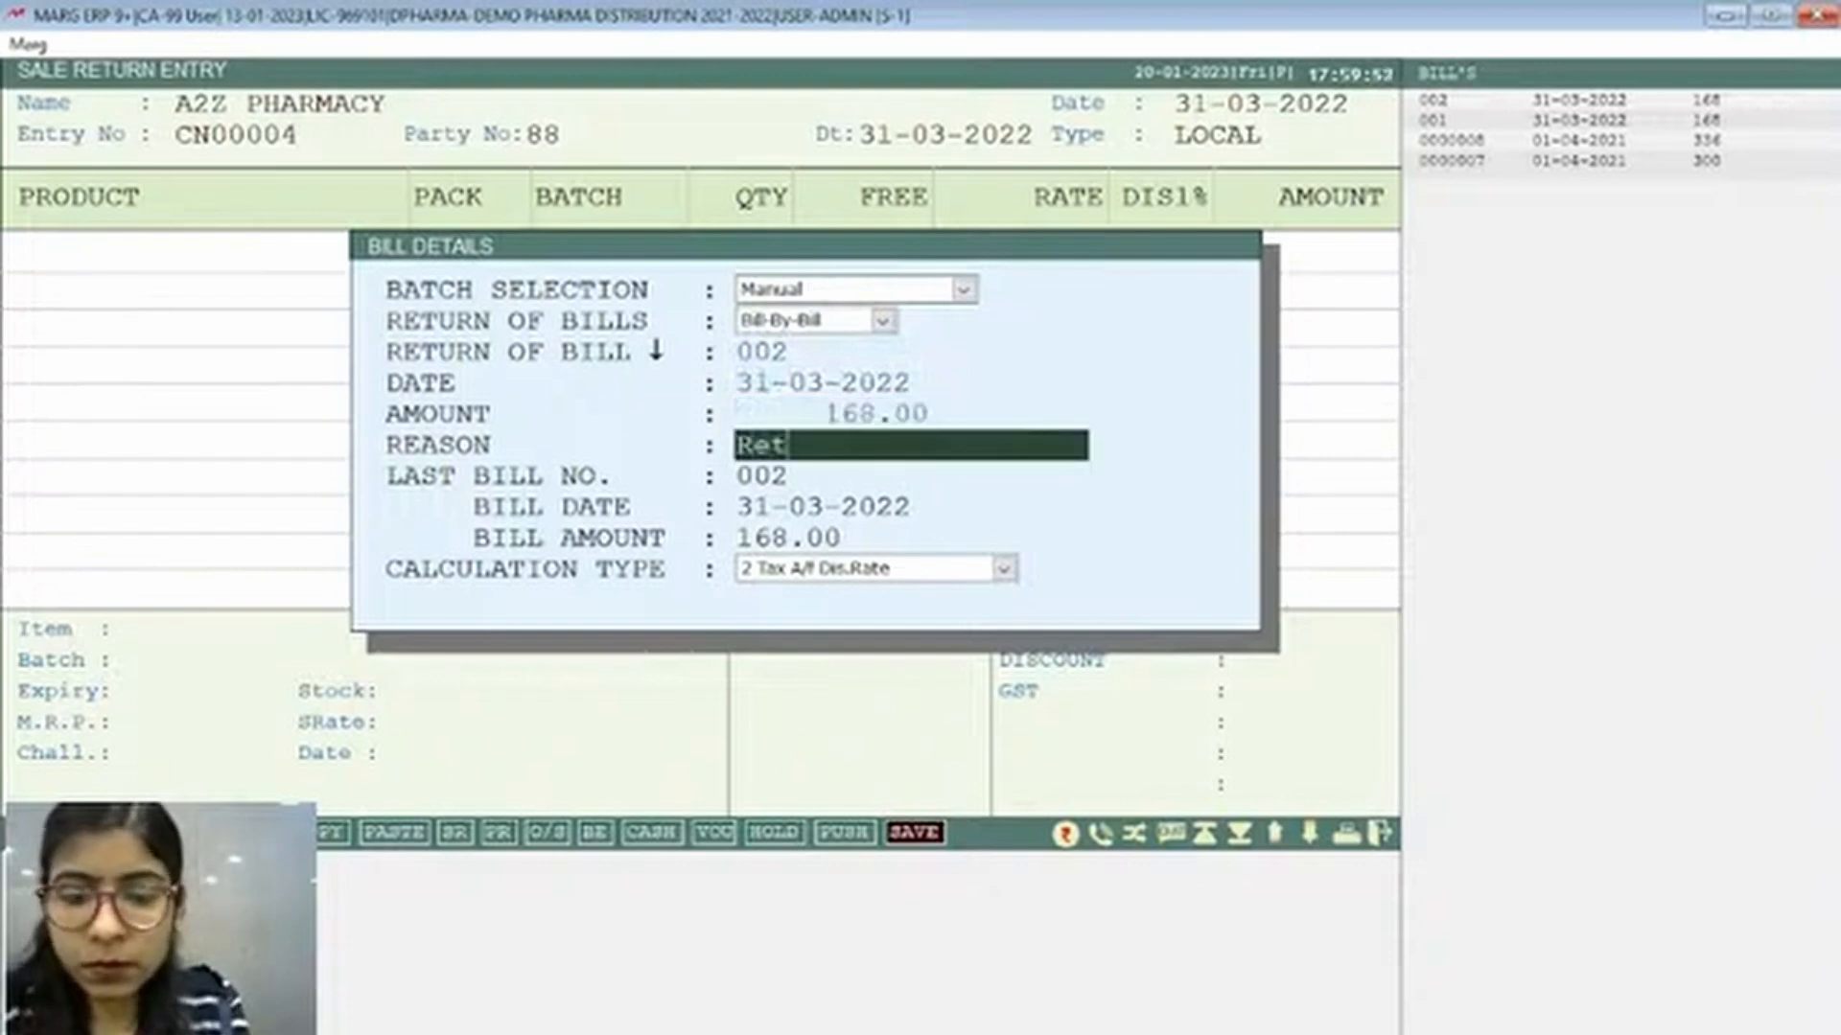
key(Return)
key(Return)
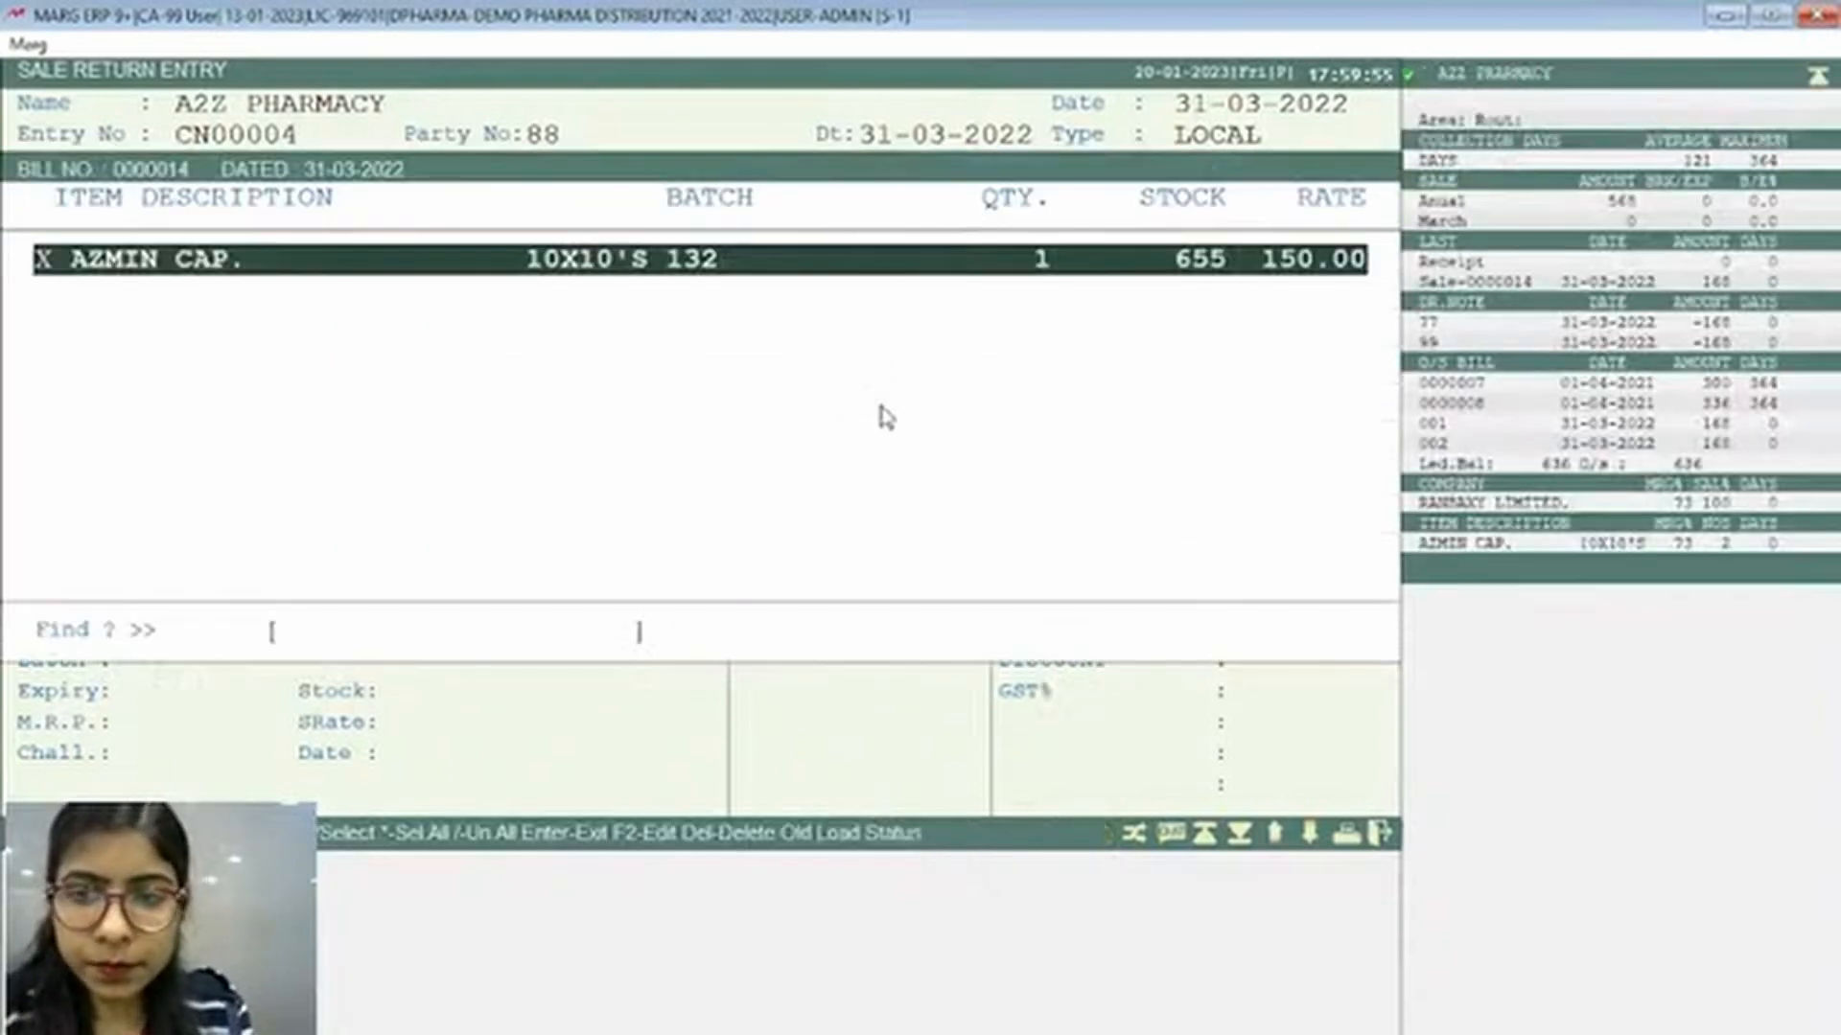
key(Return)
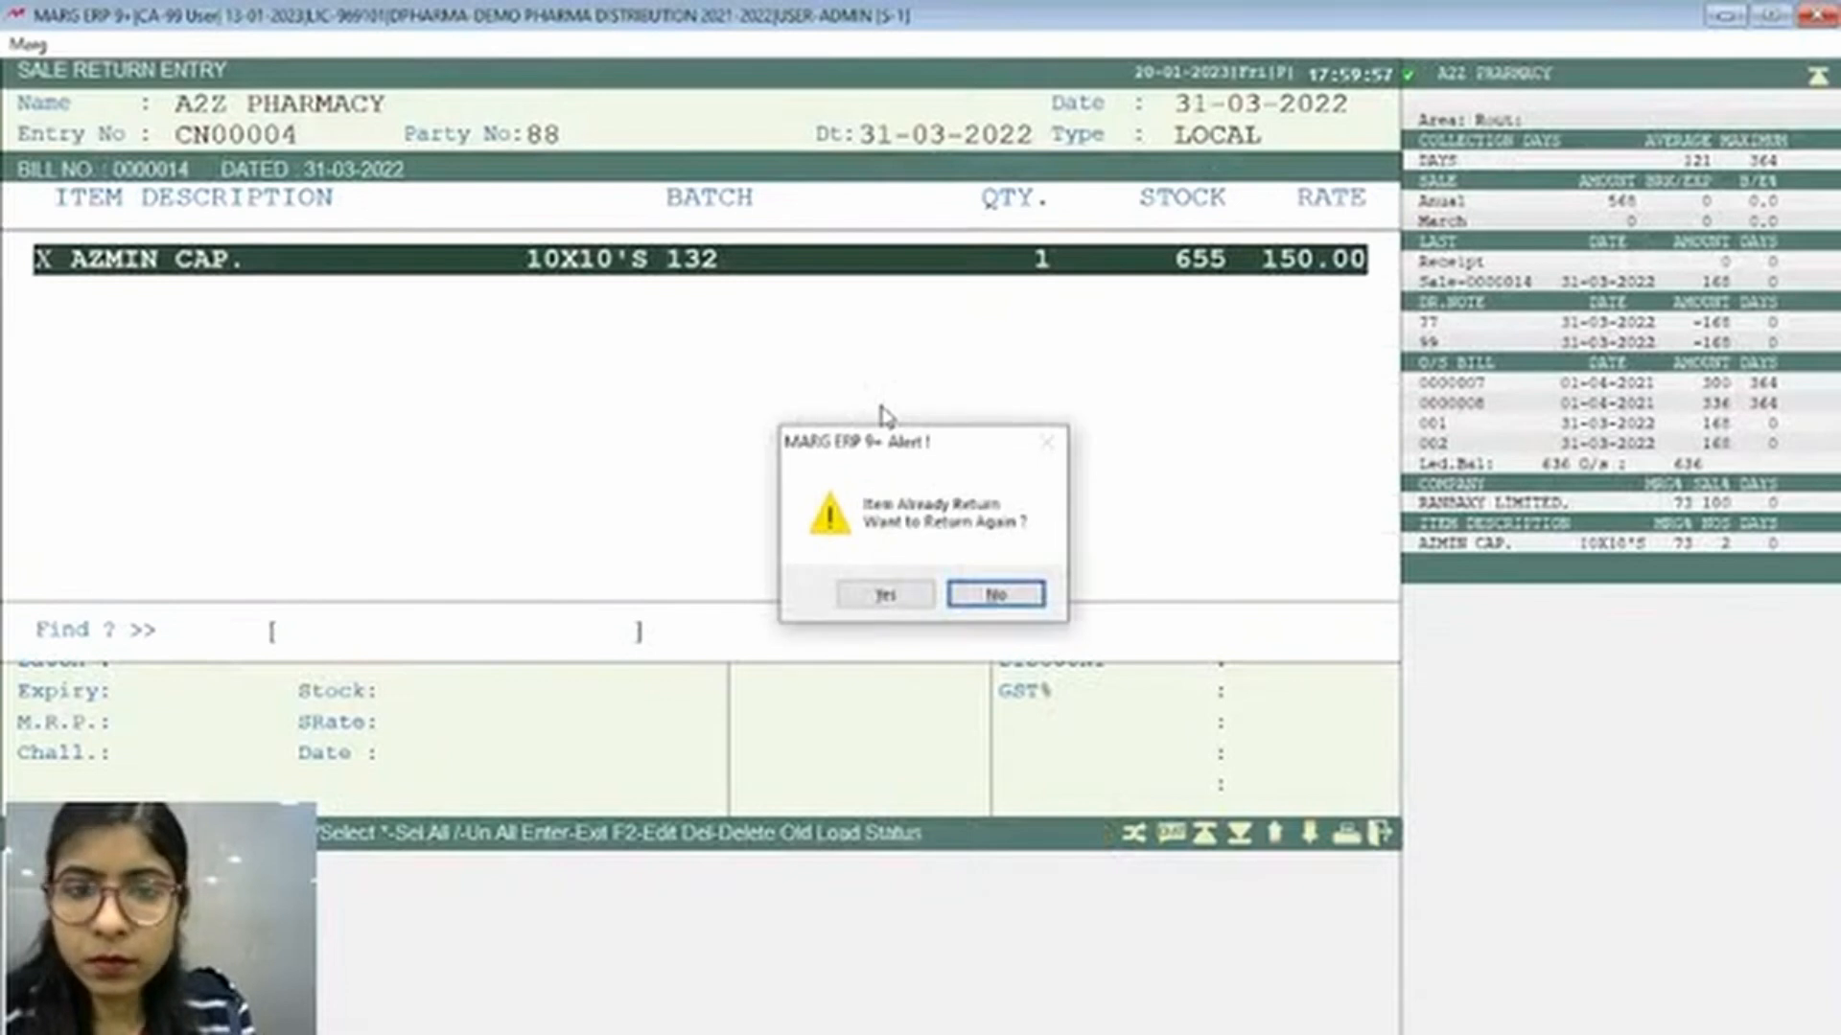
key(Left)
key(Return)
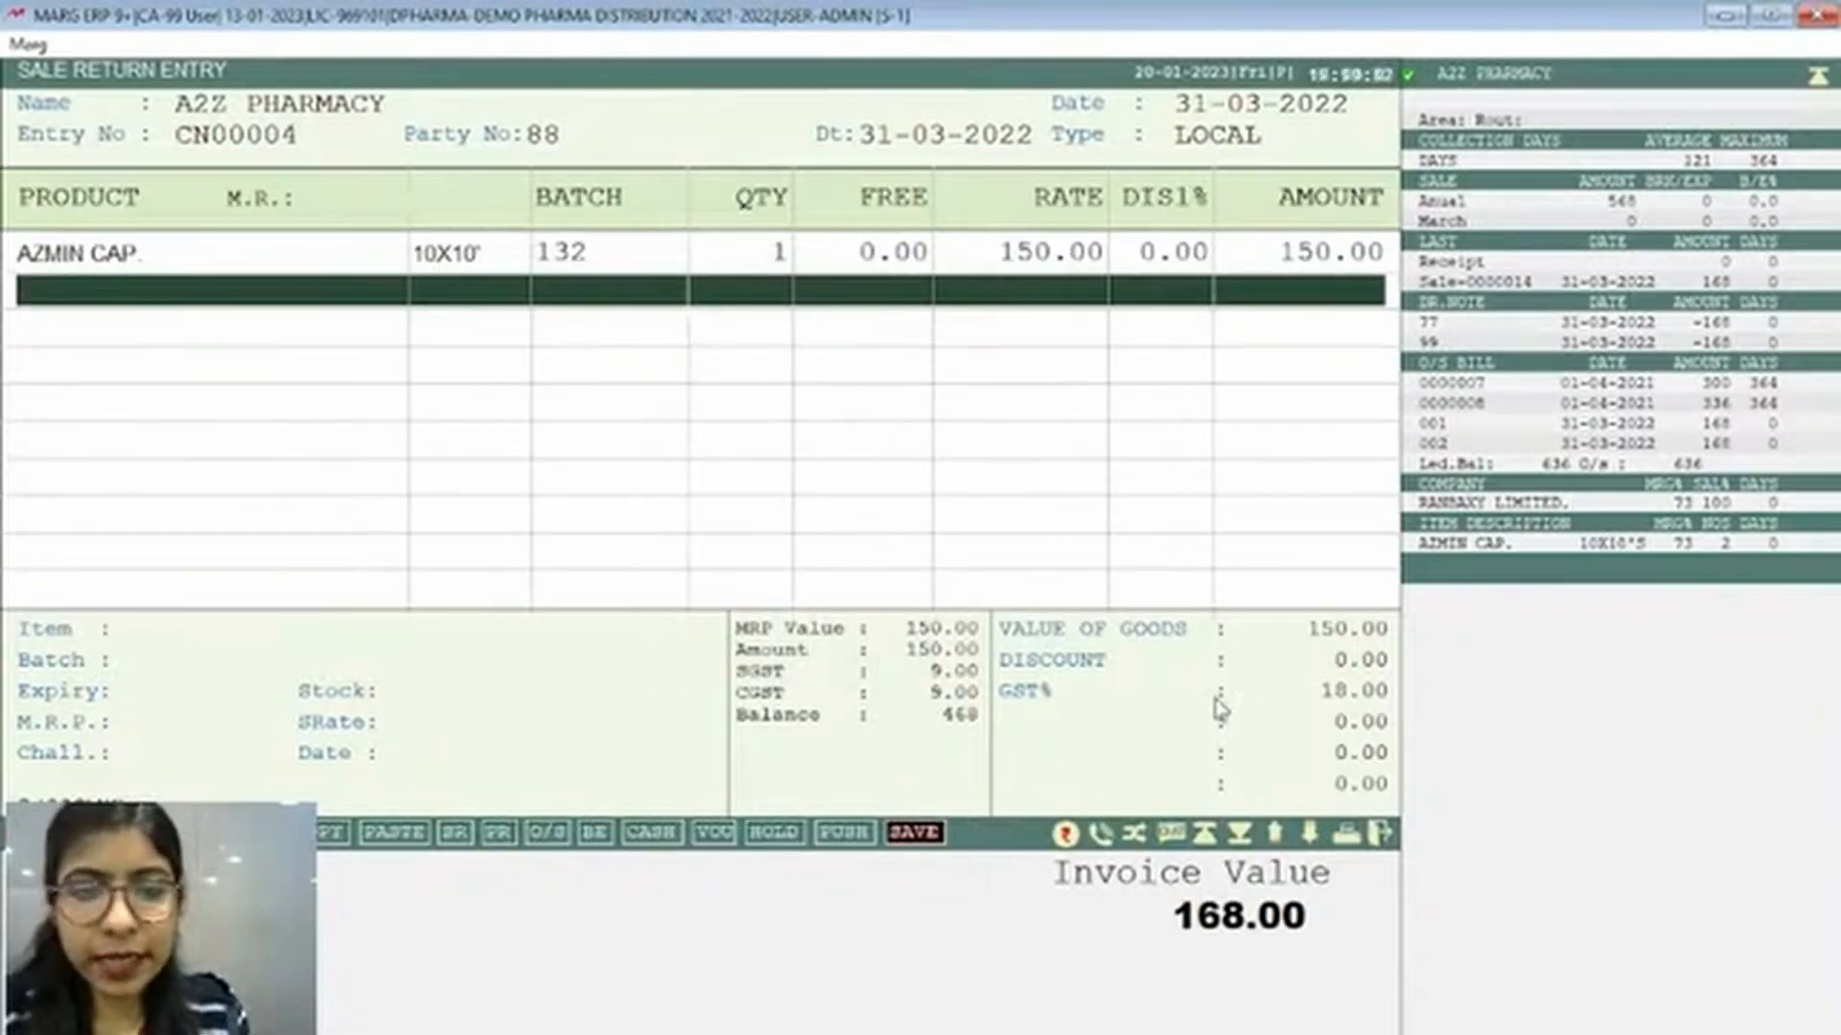
key(ctrl+w)
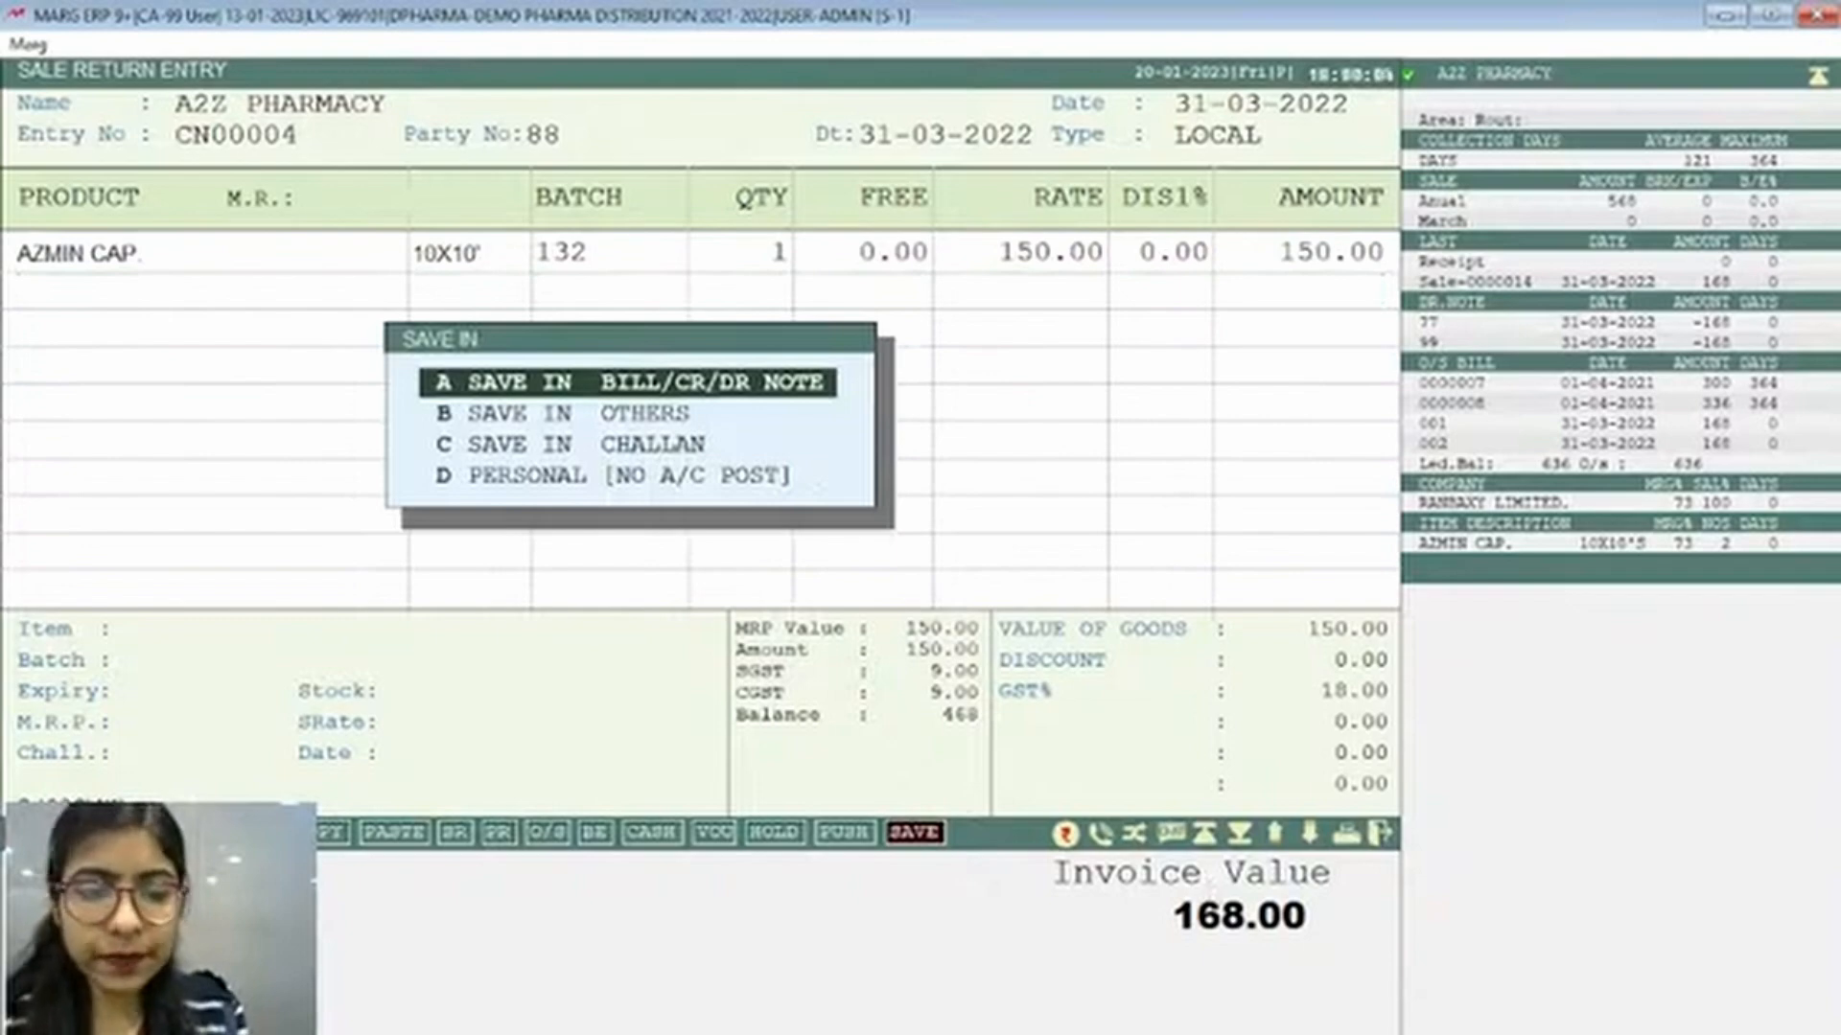
key(Return)
key(Return)
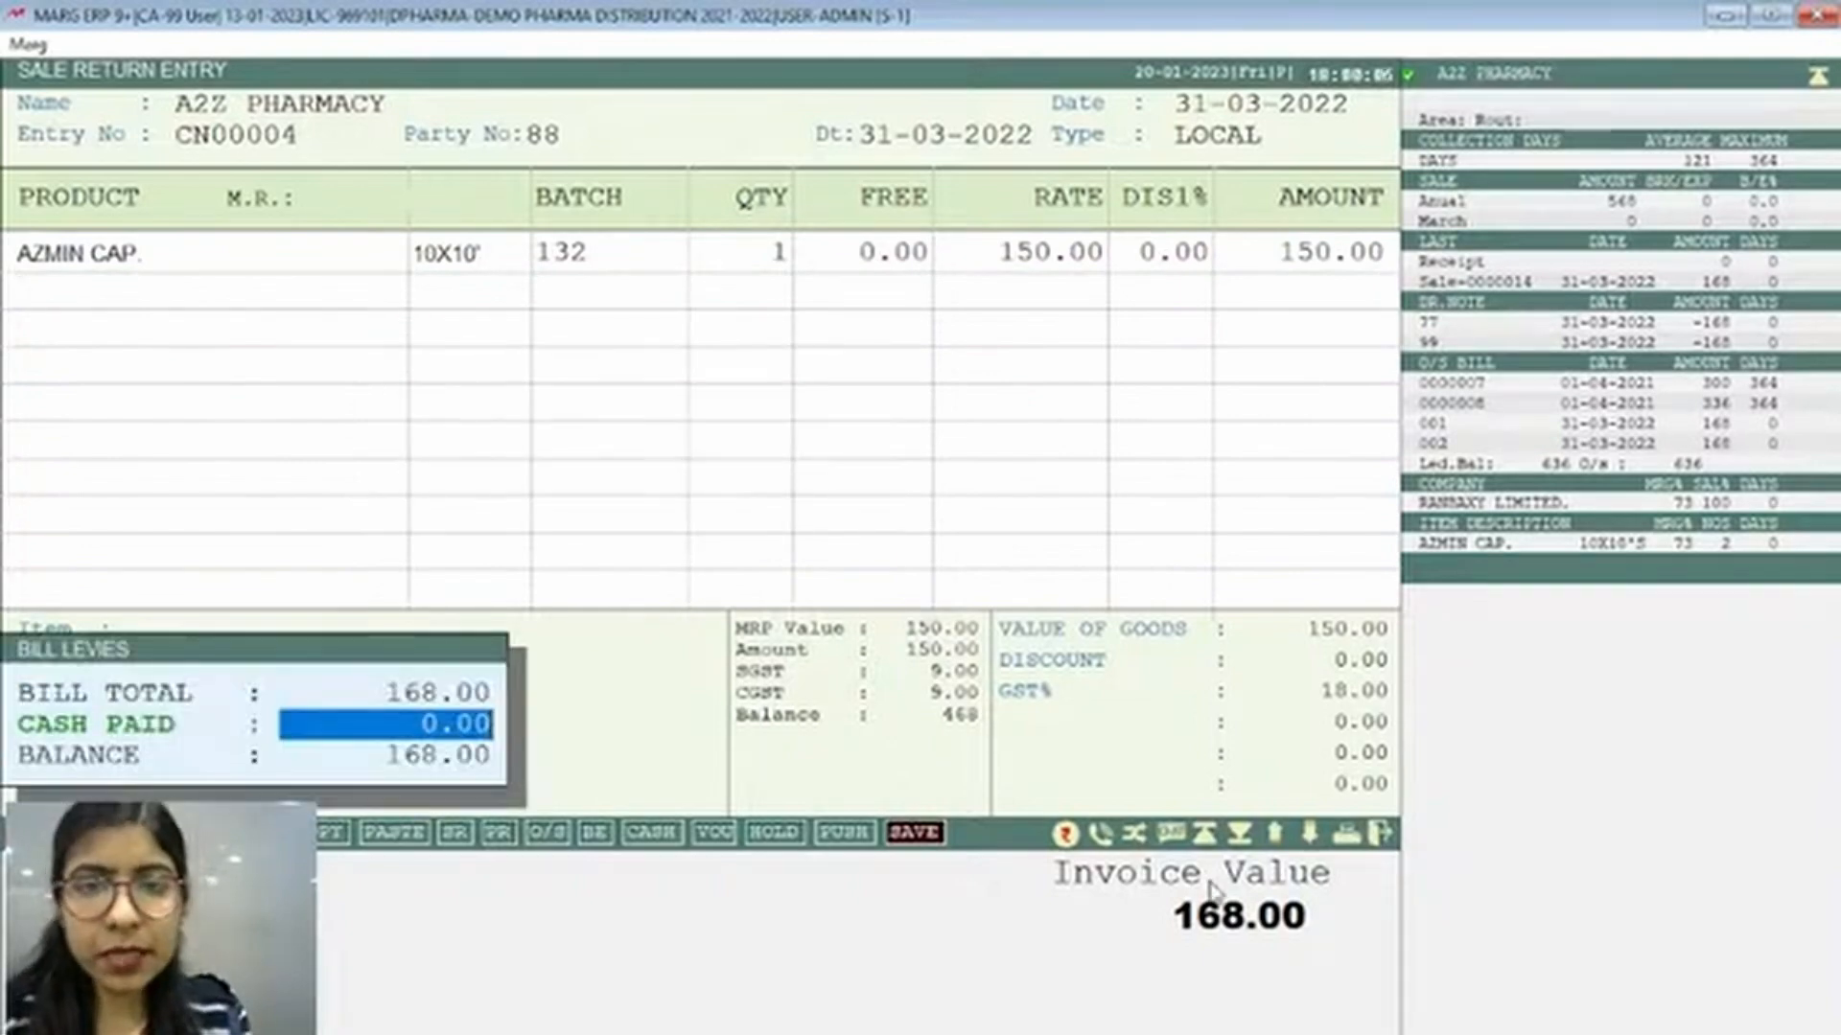
key(Return)
key(Right)
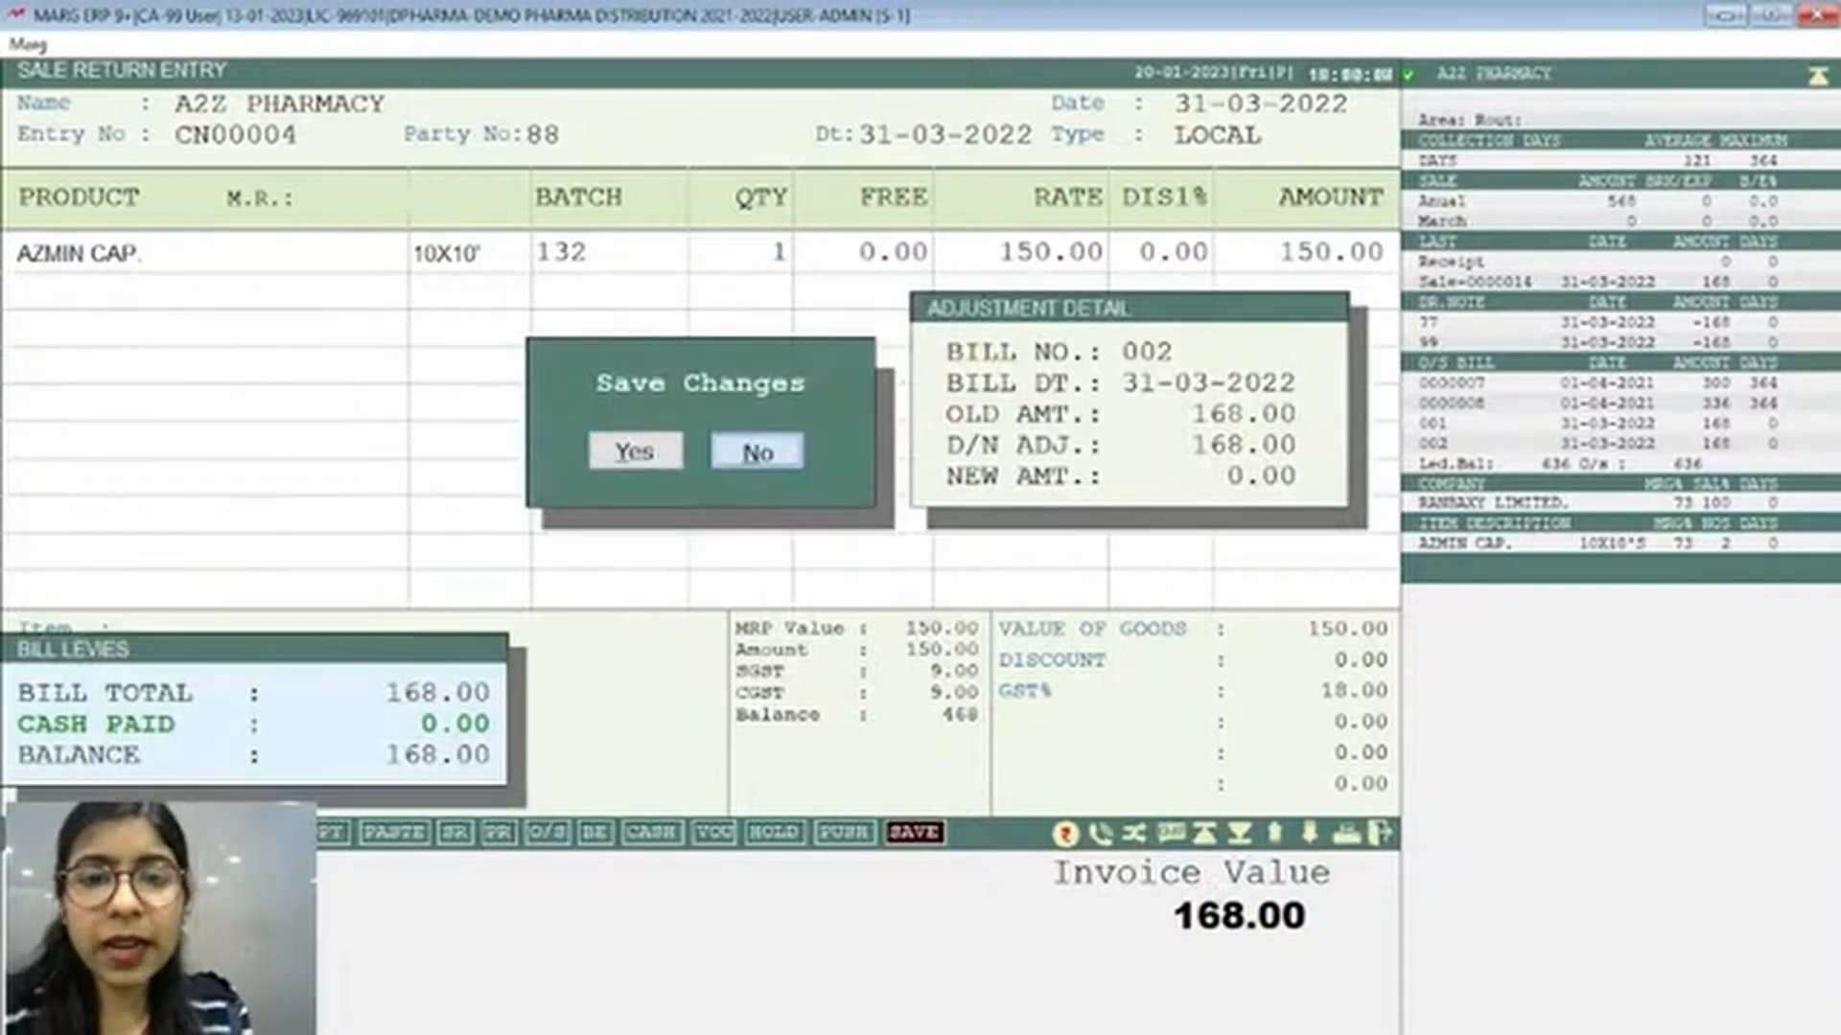
key(Return)
key(Right)
key(Return)
Start a sale return credit note for the party Test with party number 88, type LOCAL and manual batch selection
key(alt+t)
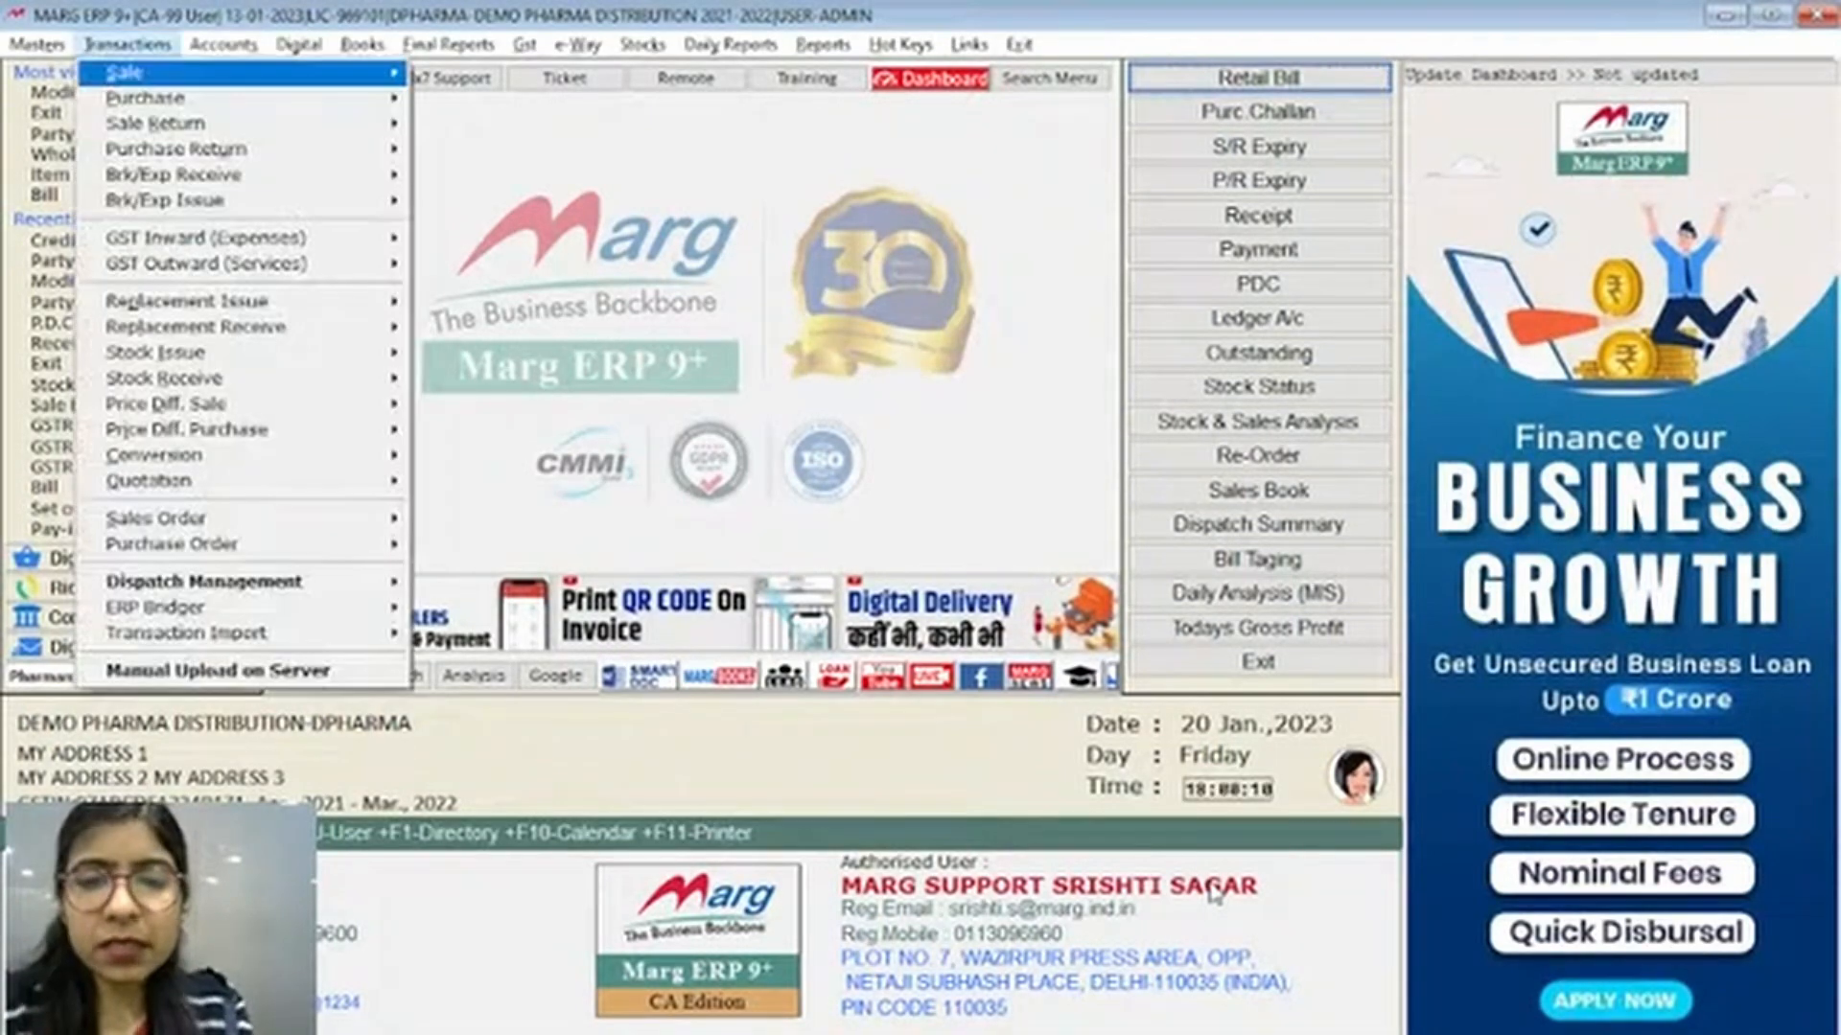
key(Down)
key(Down)
key(Down)
key(Down)
key(Up)
key(Up)
key(Right)
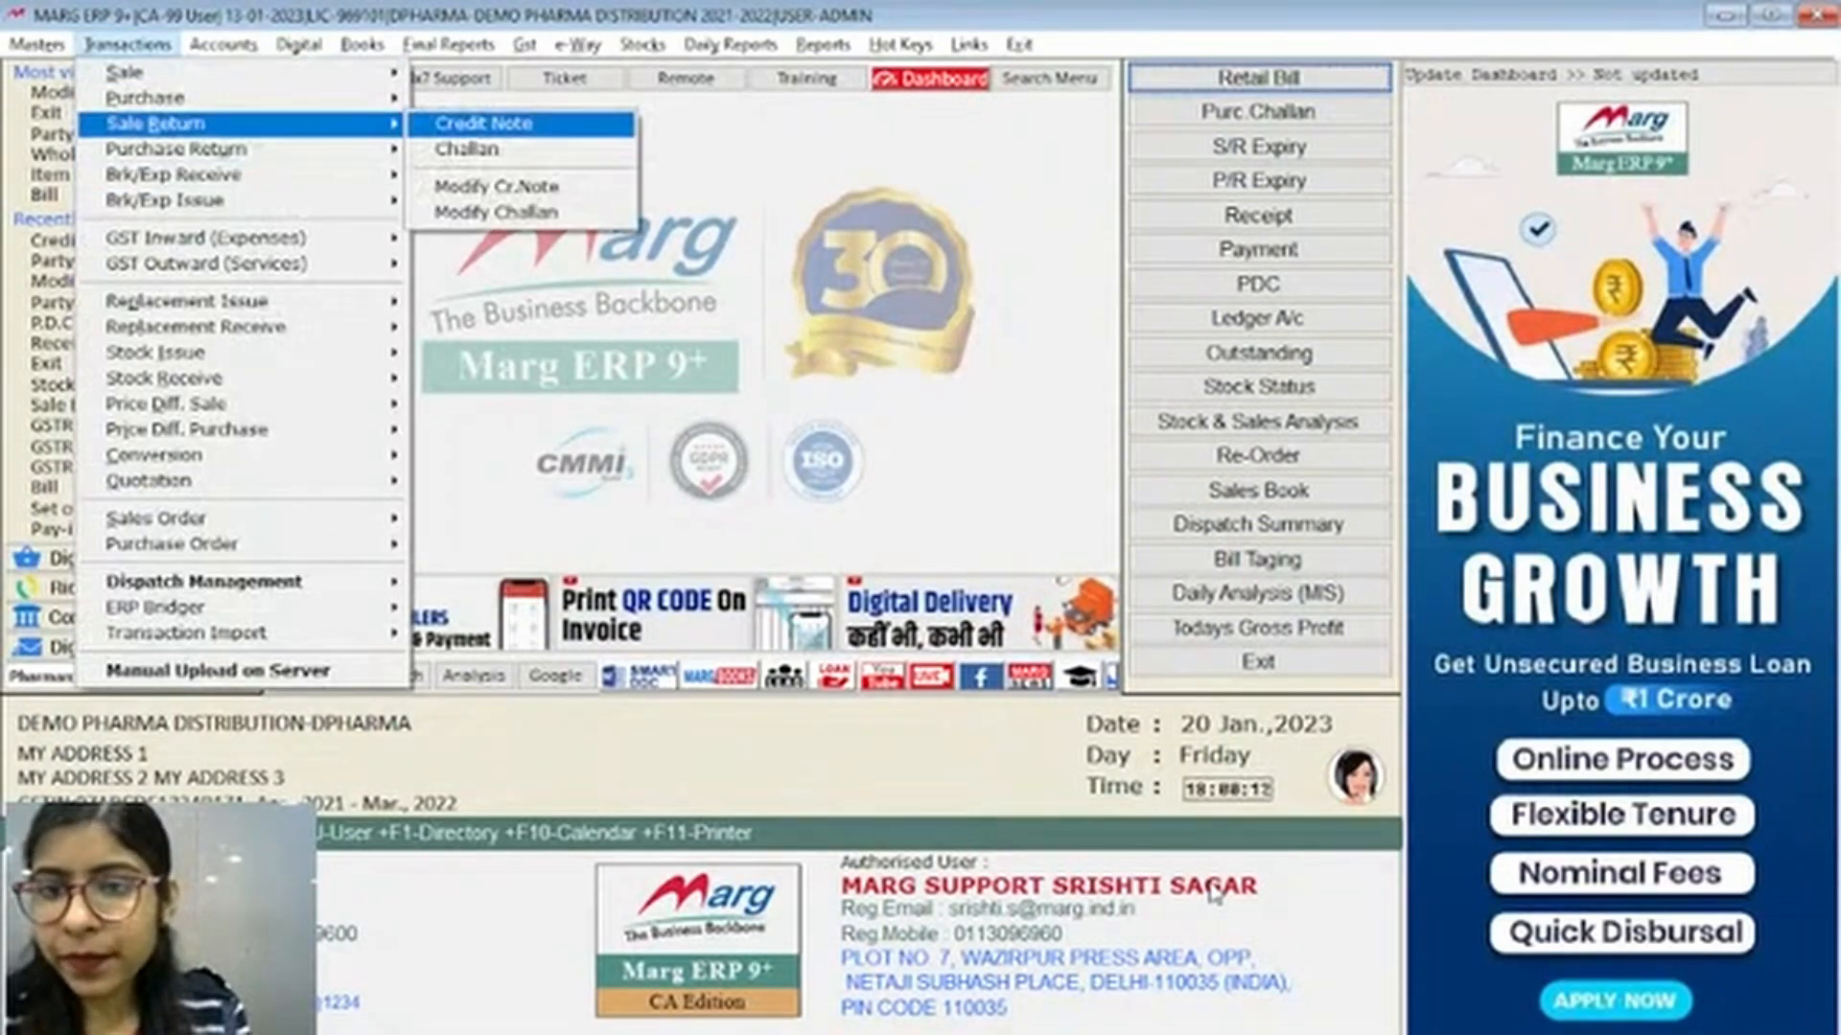
key(Return)
key(Return)
text(TE)
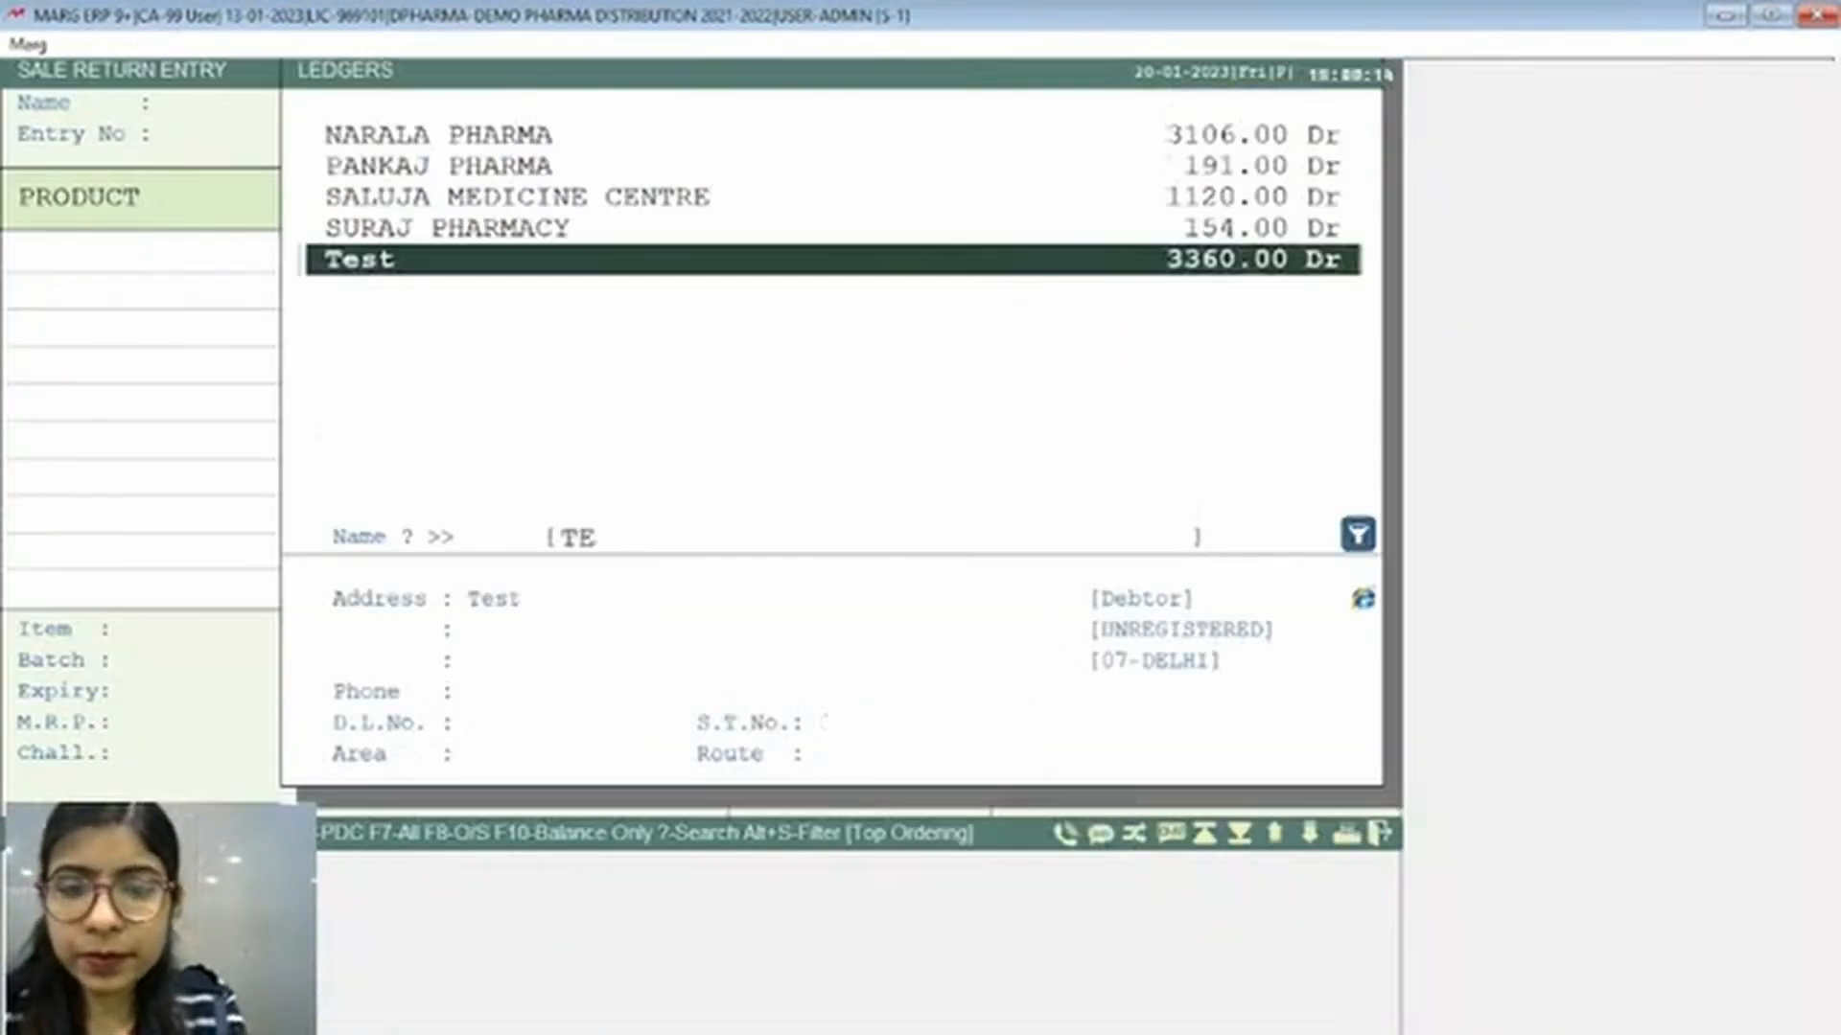
key(Return)
text(88)
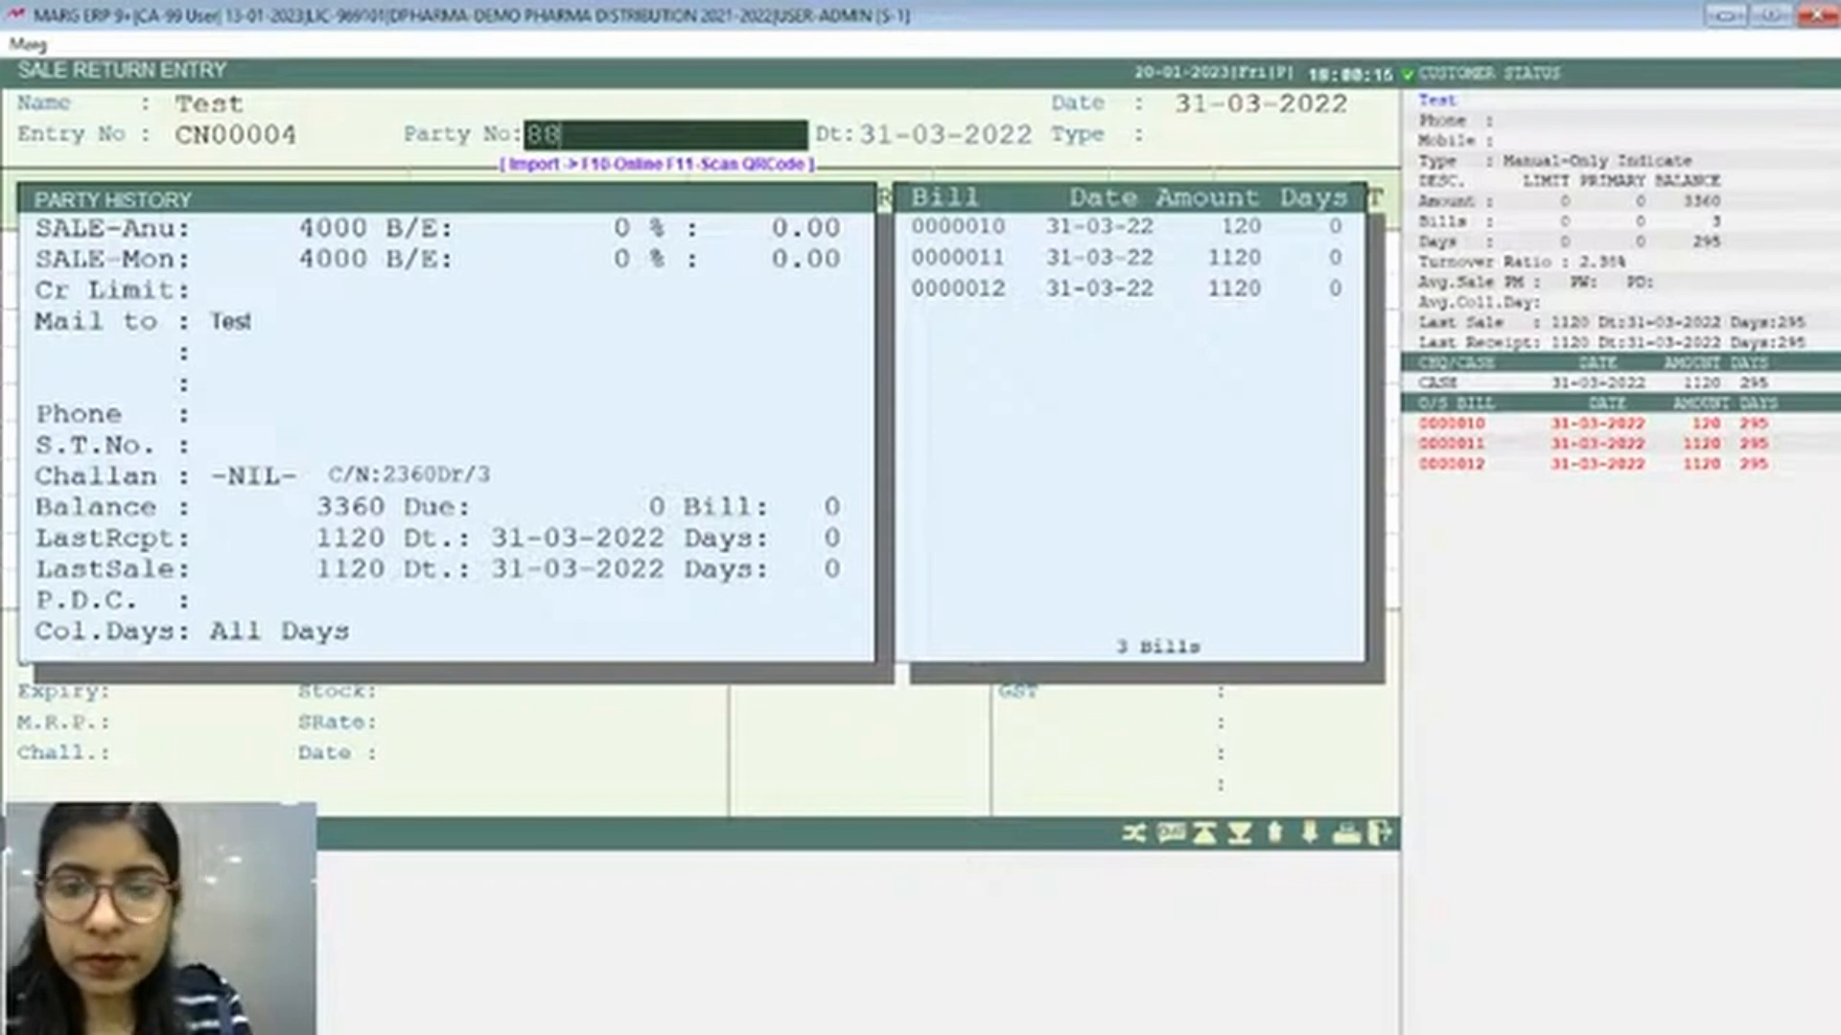
key(Return)
key(Return)
key(Return)
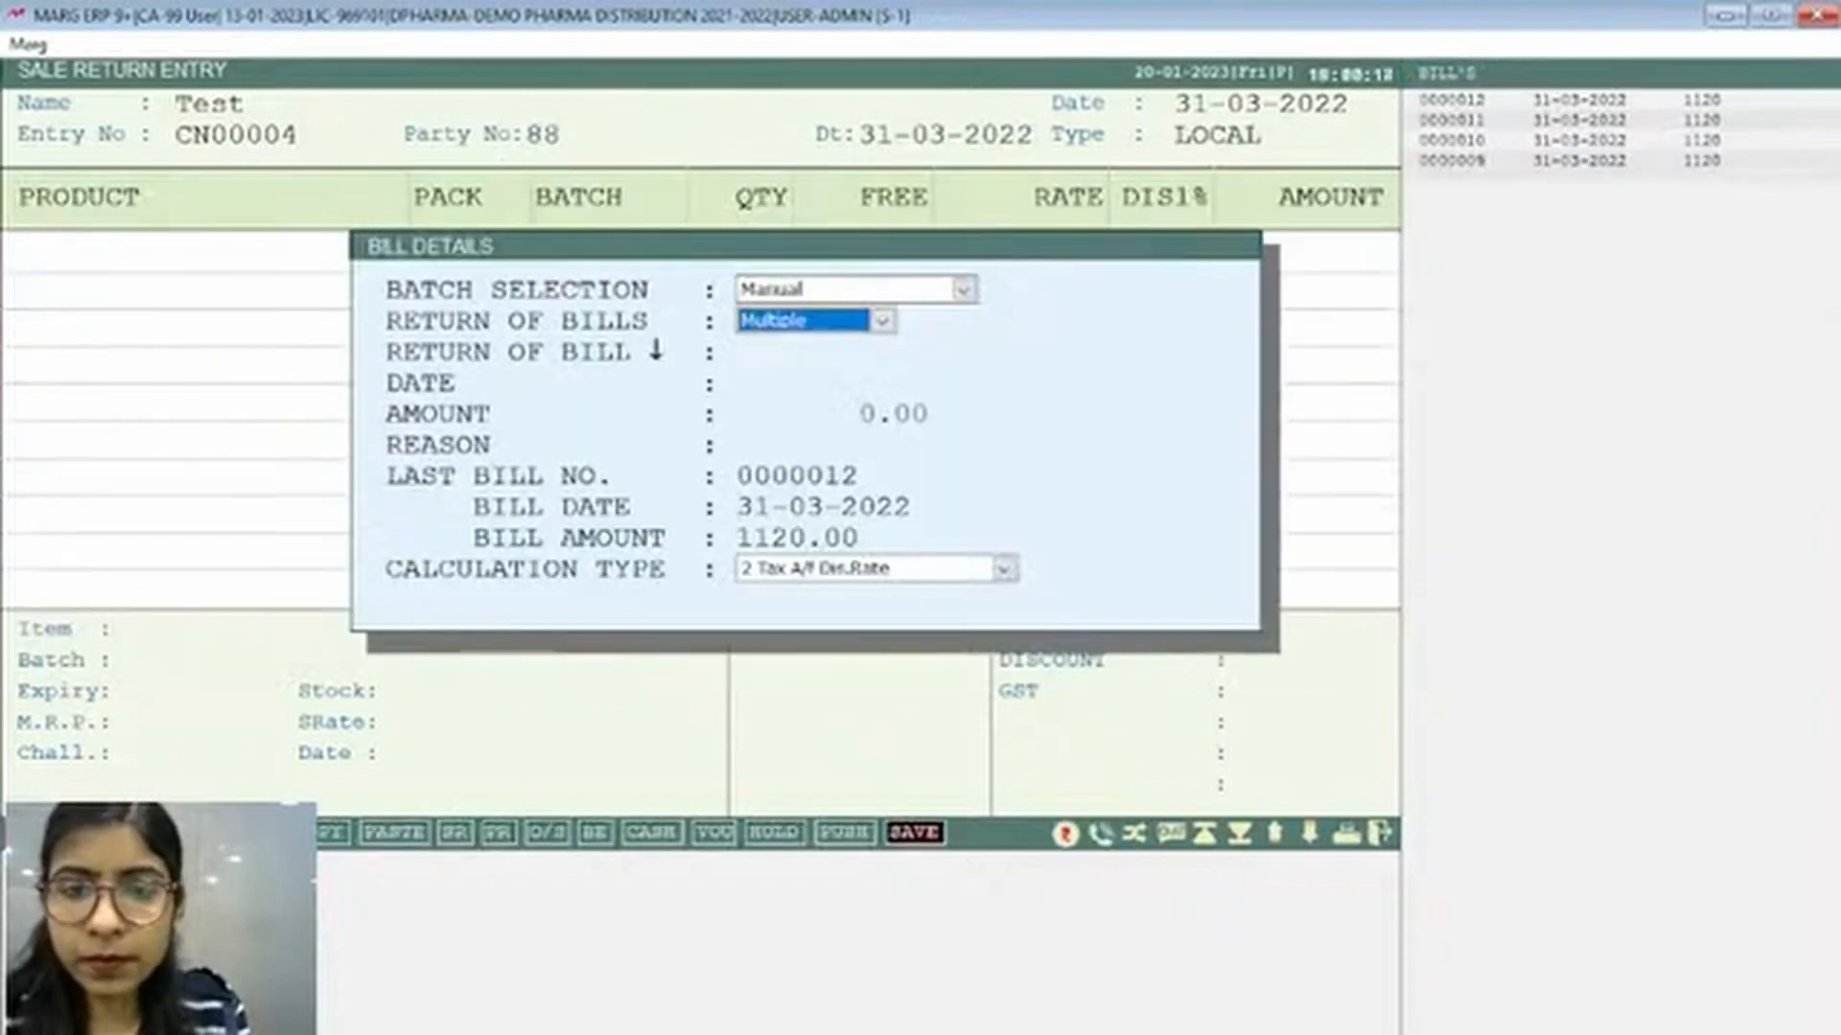
Set the return to Bill-By-Bill against bill 0000012 with the reason Return, keeping calculation type 2 Tax A/f Dis.Rate
key(Down)
key(Return)
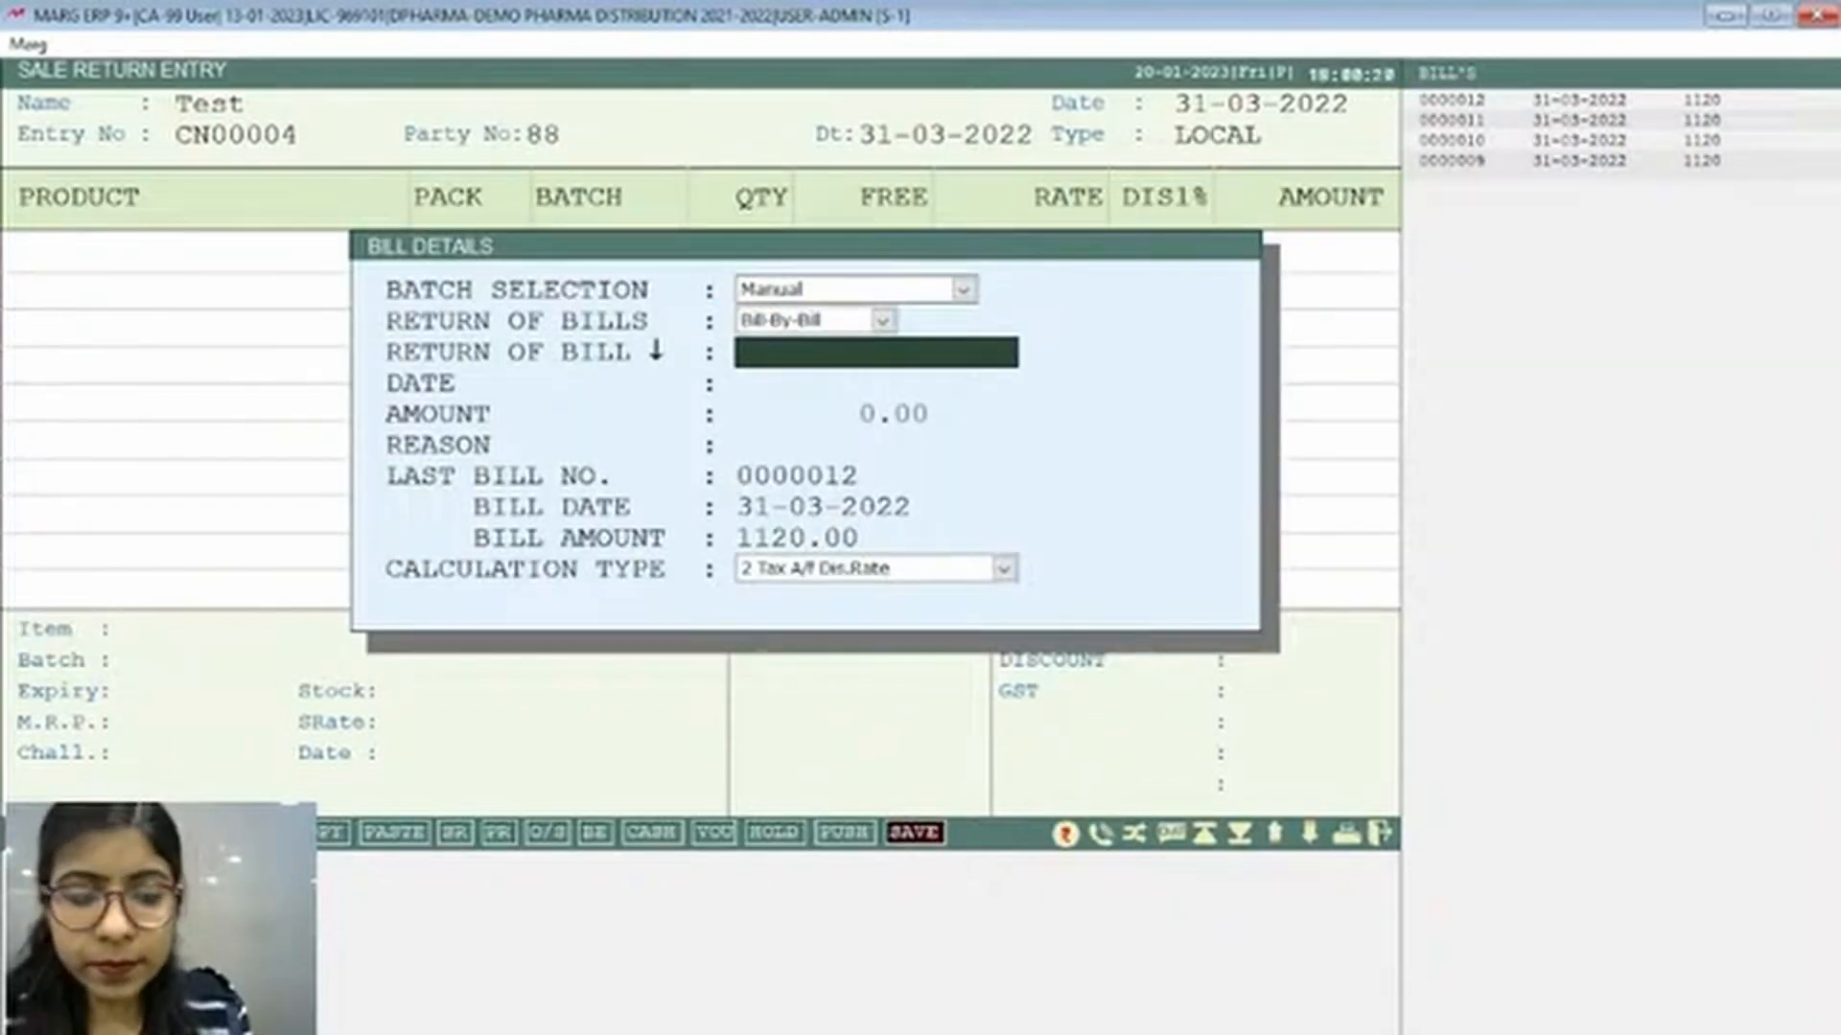
key(Return)
key(Return)
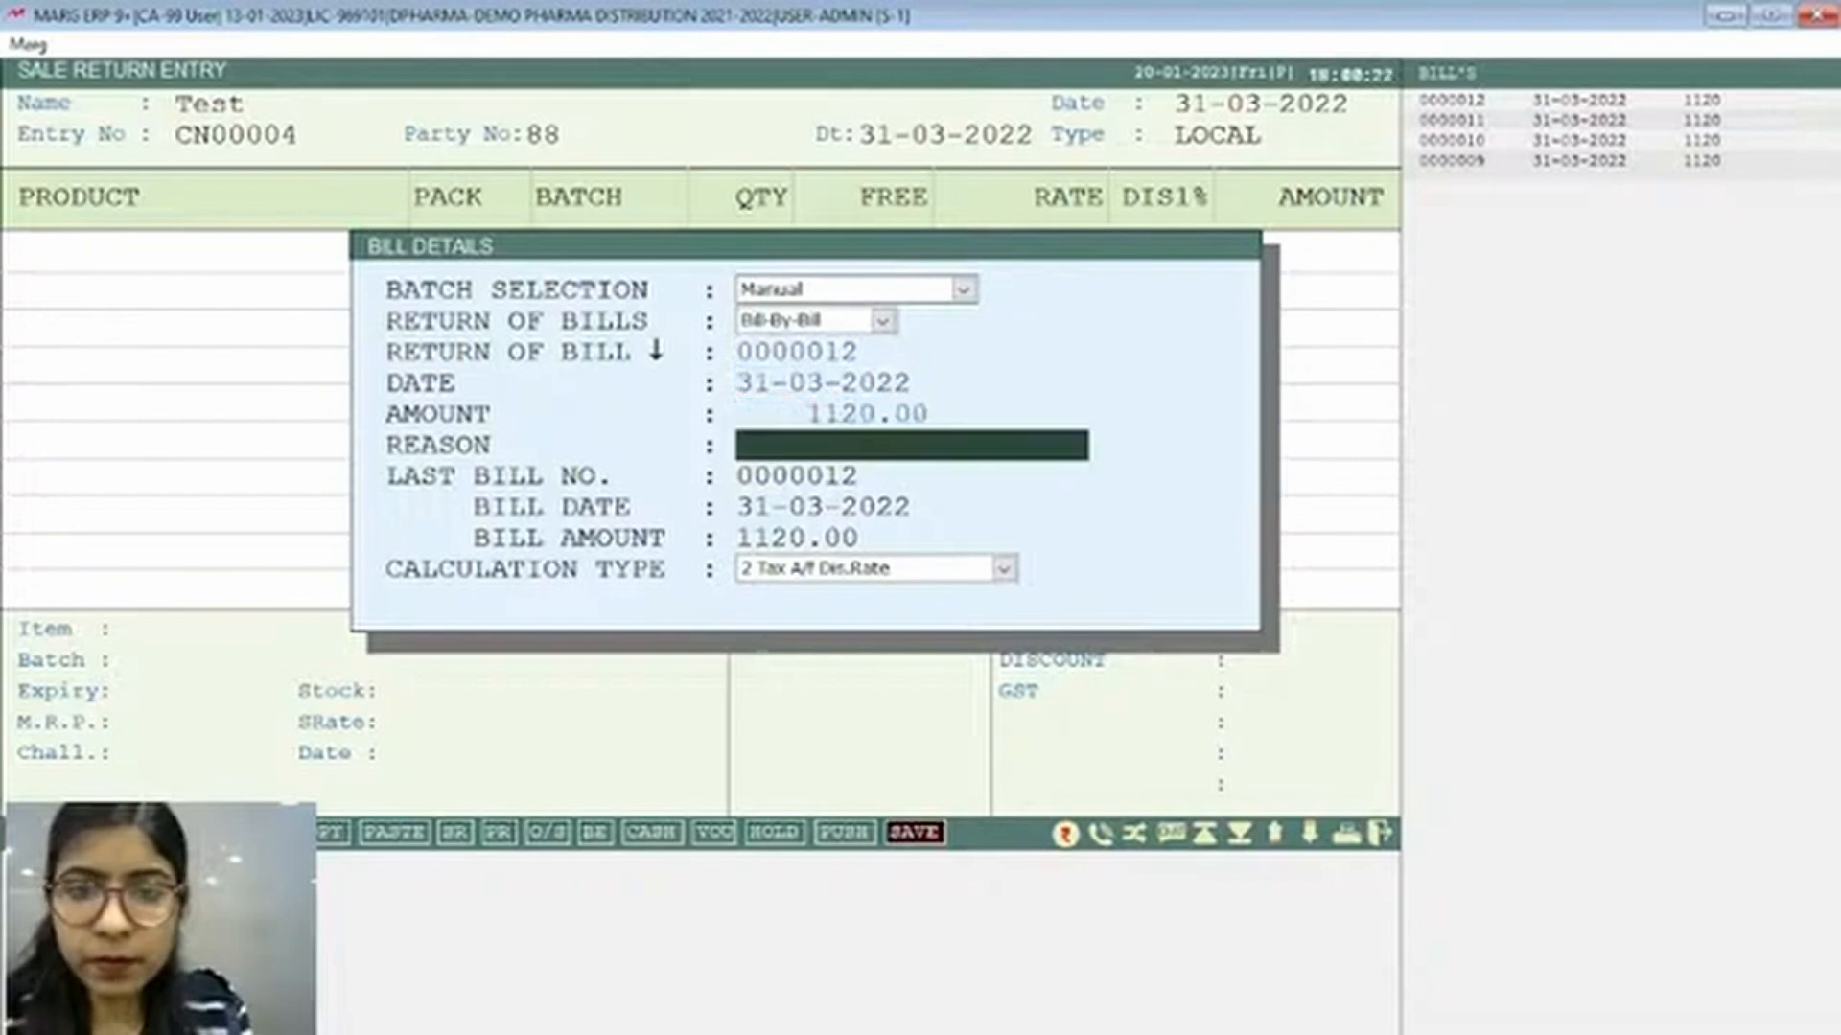
text(rE)
key(BackSpace)
key(BackSpace)
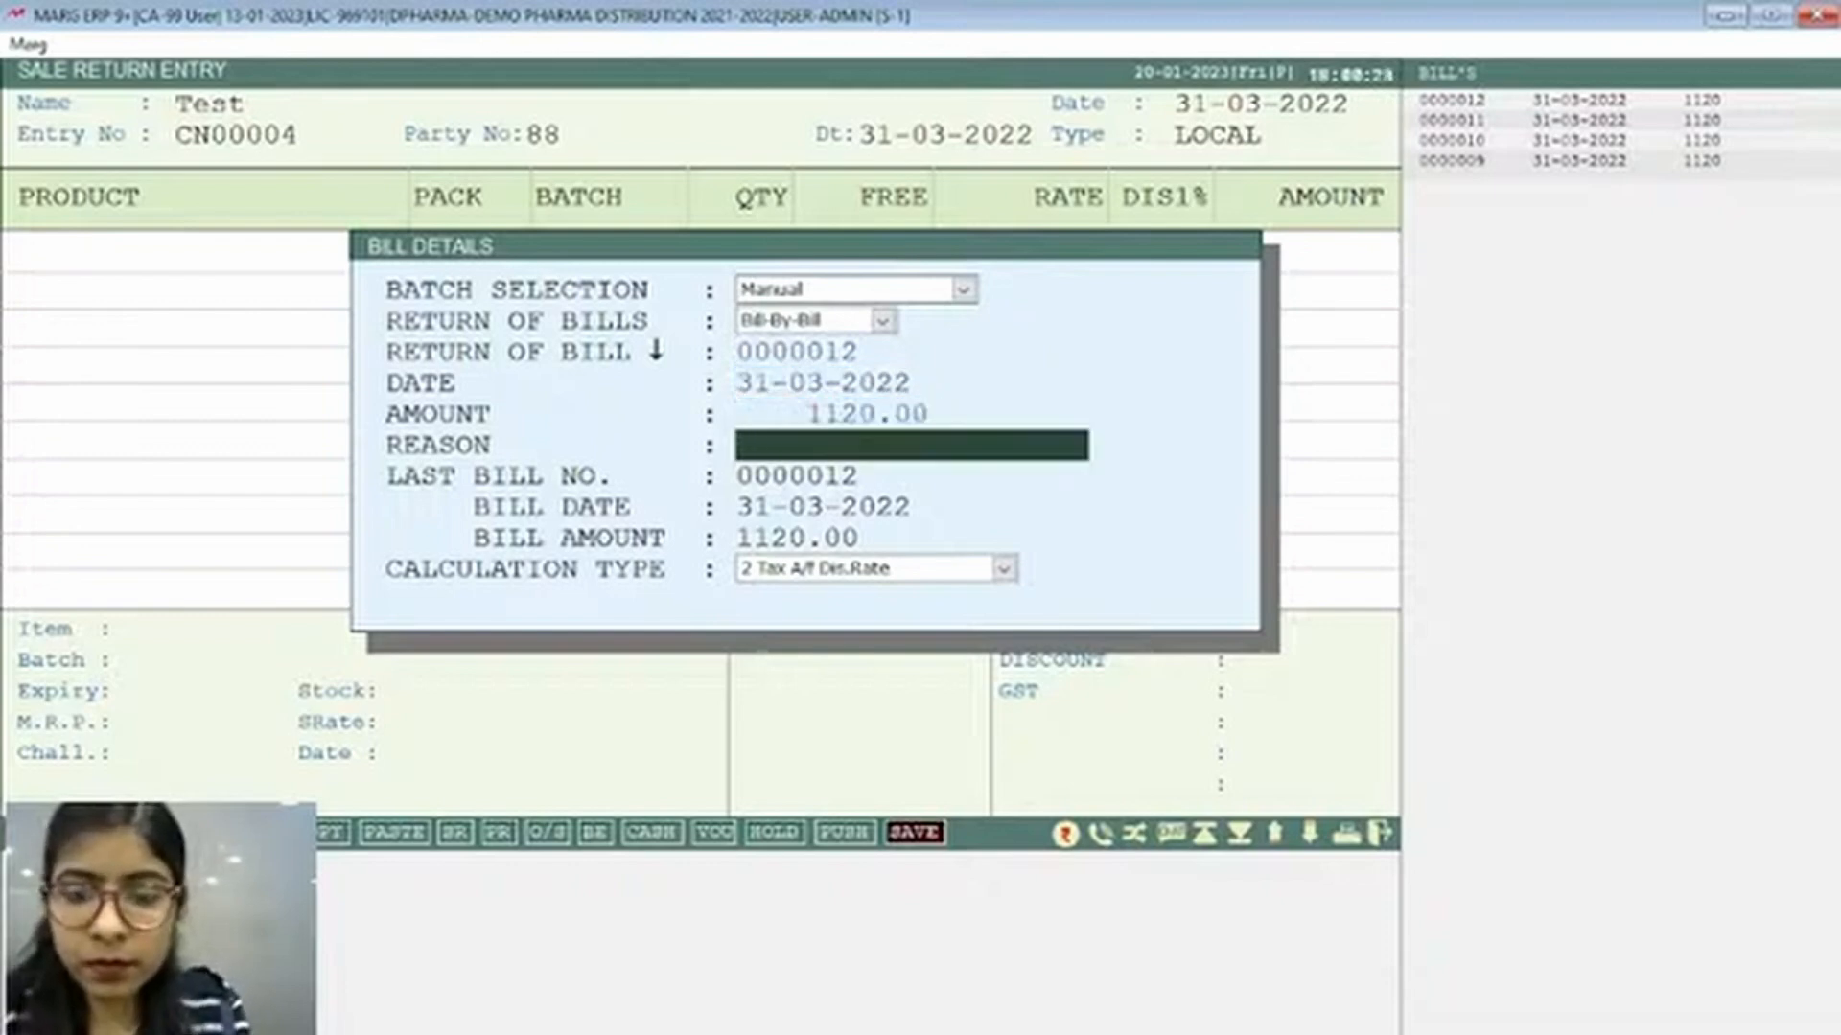
text(Return)
key(Return)
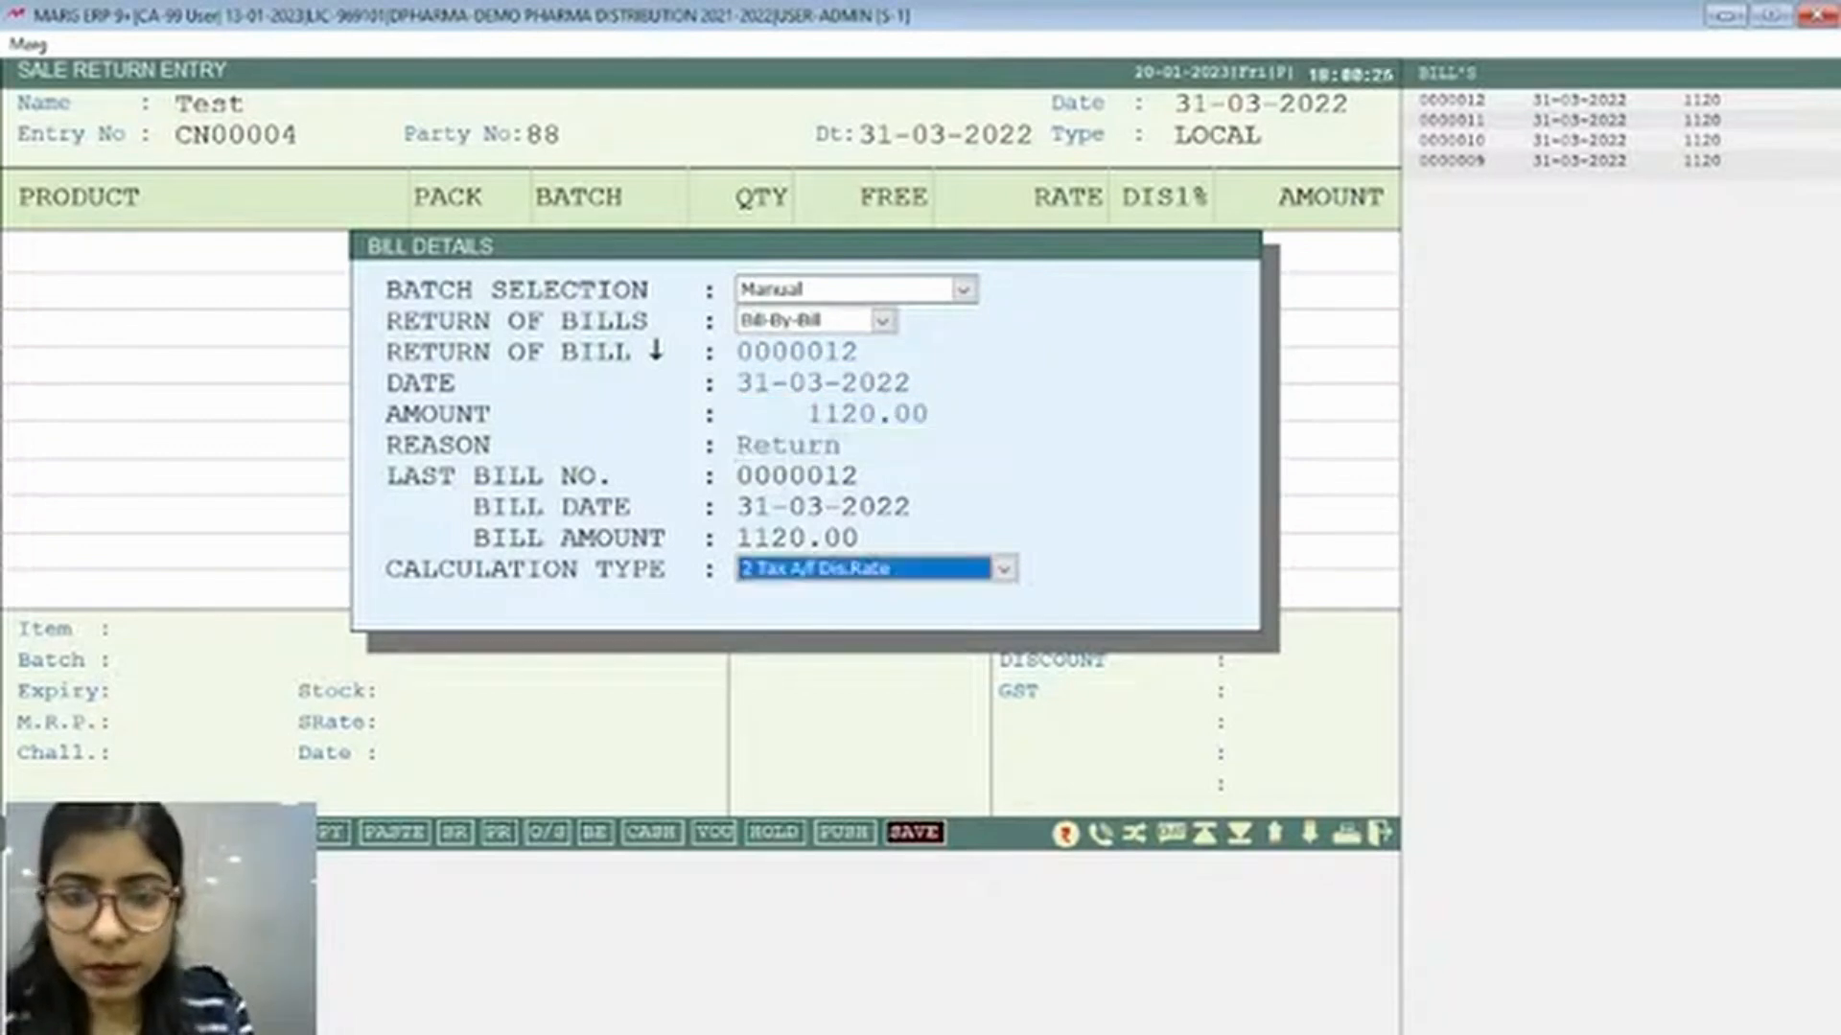
key(Return)
Add the bill's ACNEDERM LOT item to the return and save it in Bill/Cr/Dr Note without any cash paid
key(space)
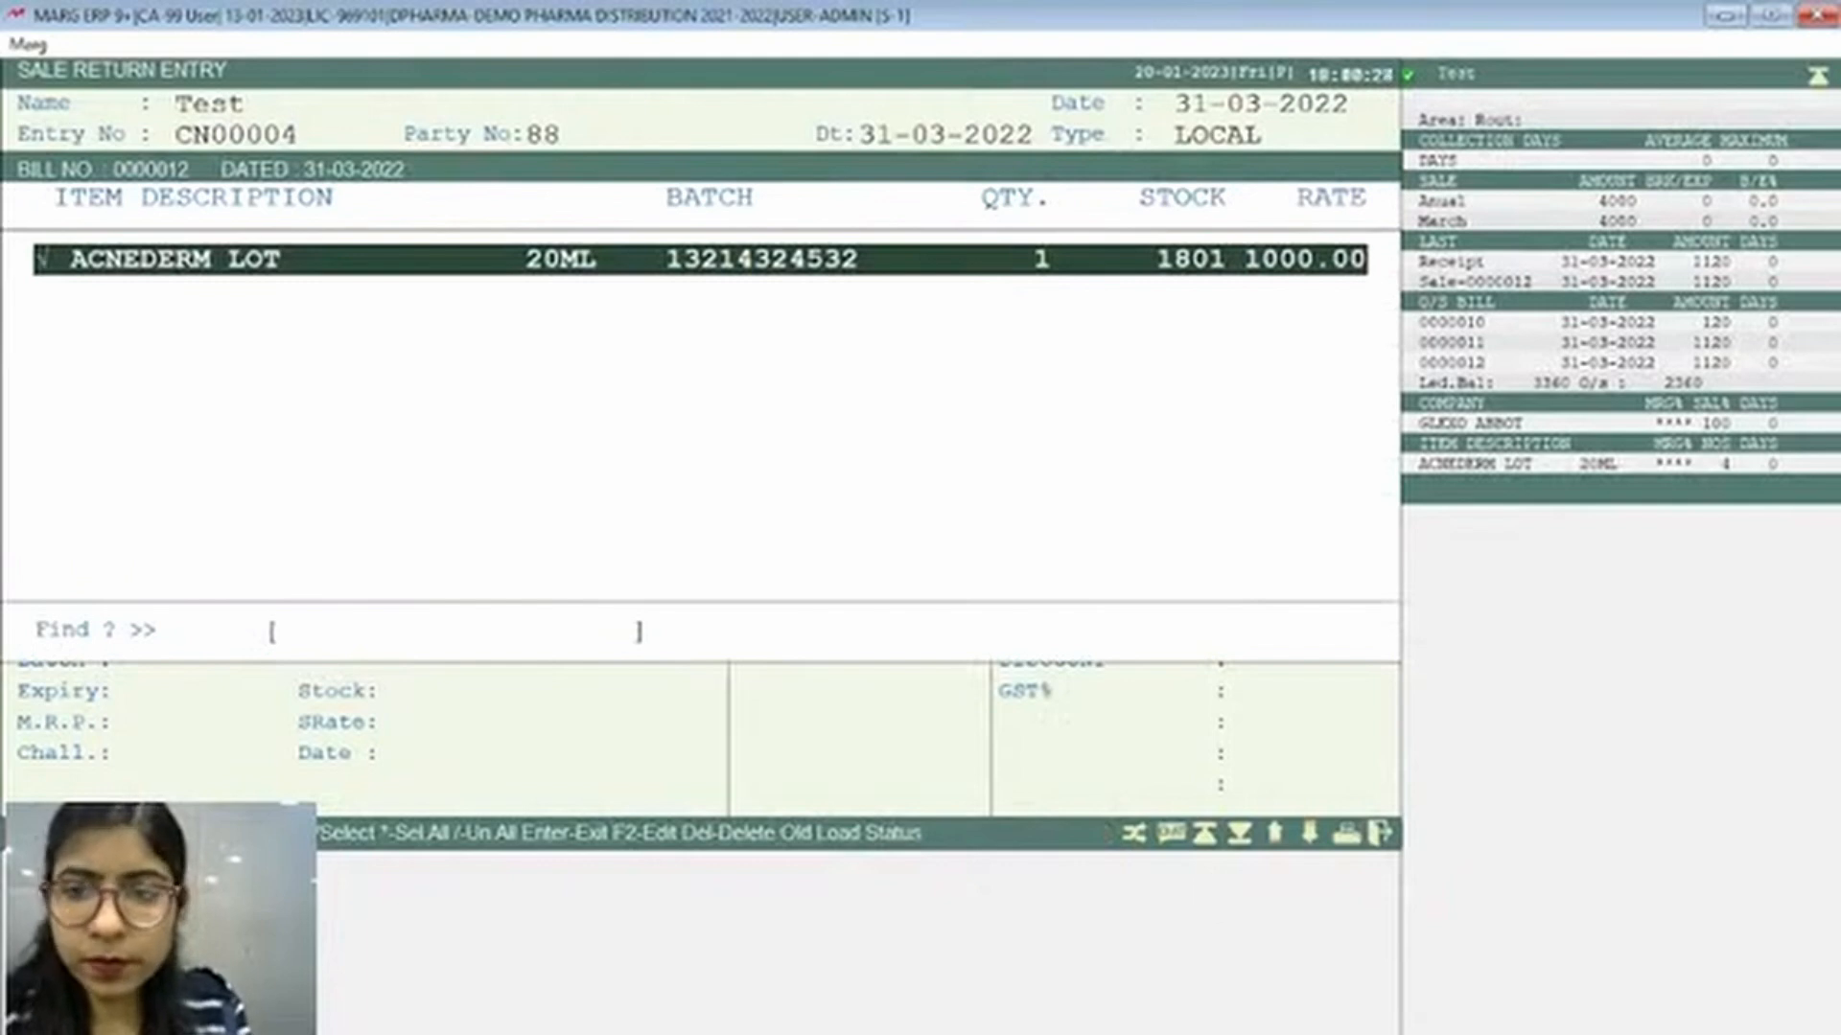
key(Return)
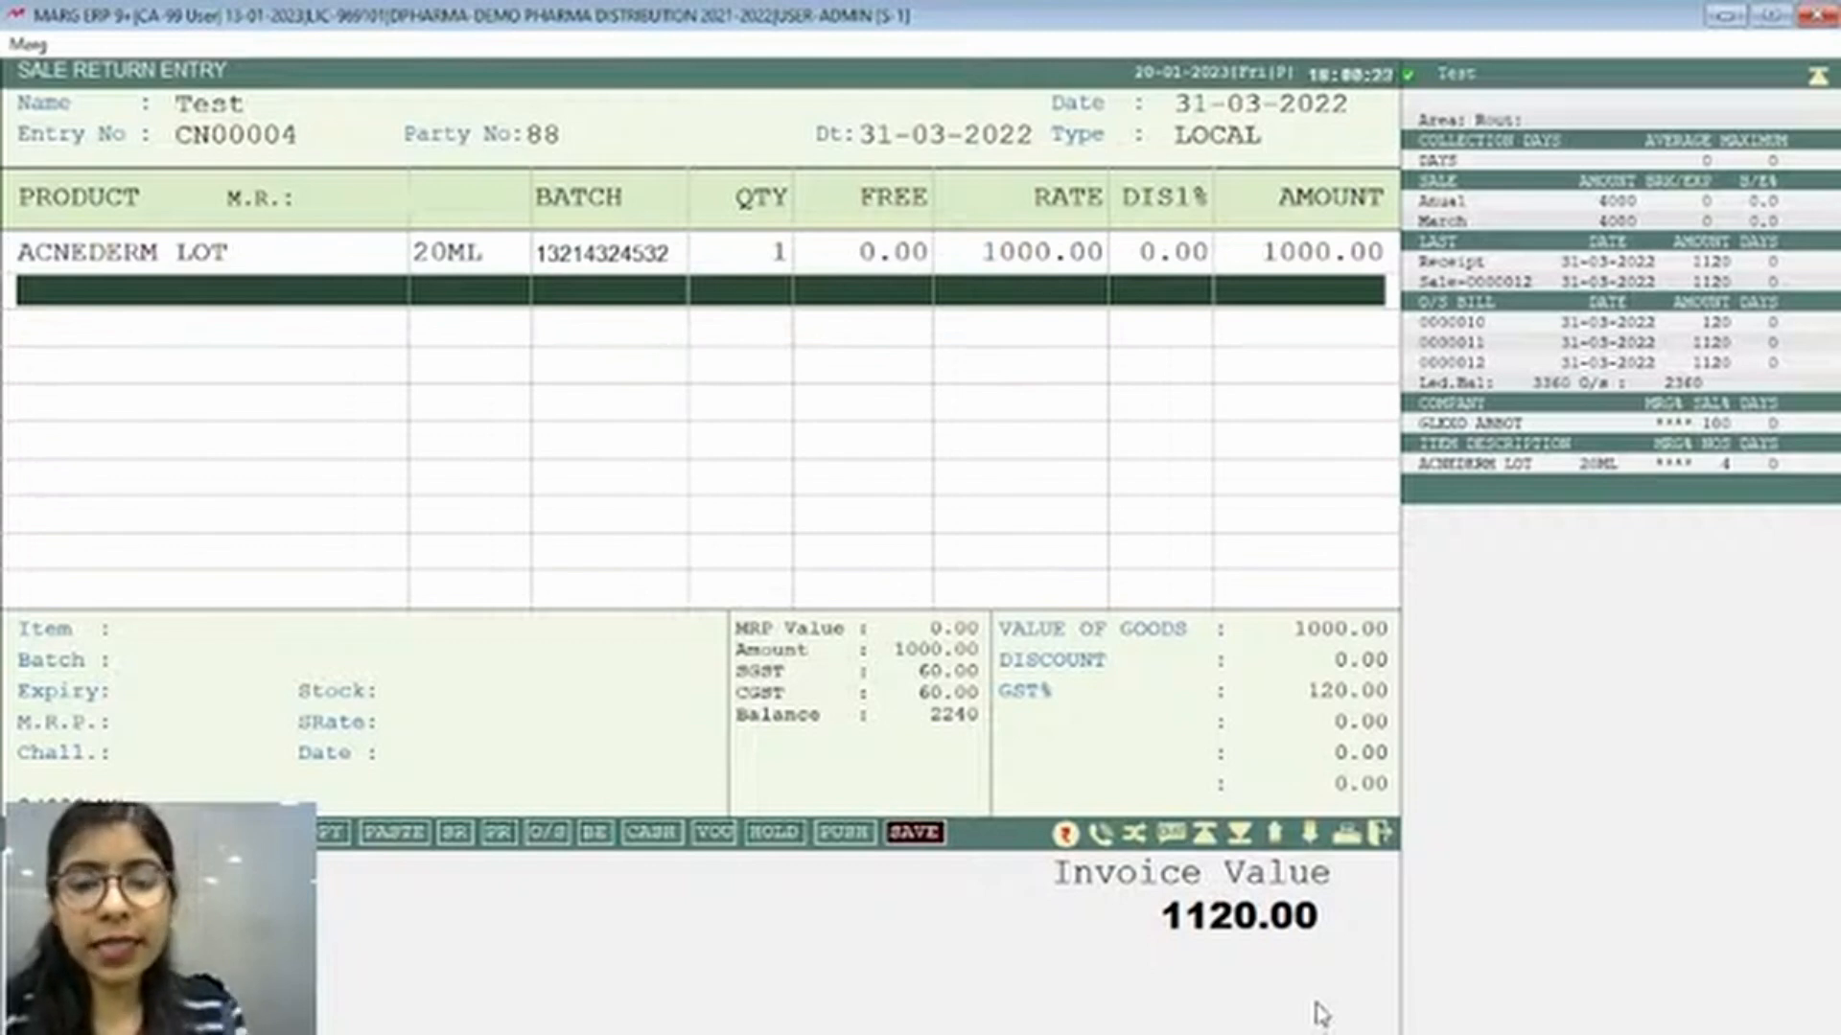
key(Escape)
key(Return)
key(Return)
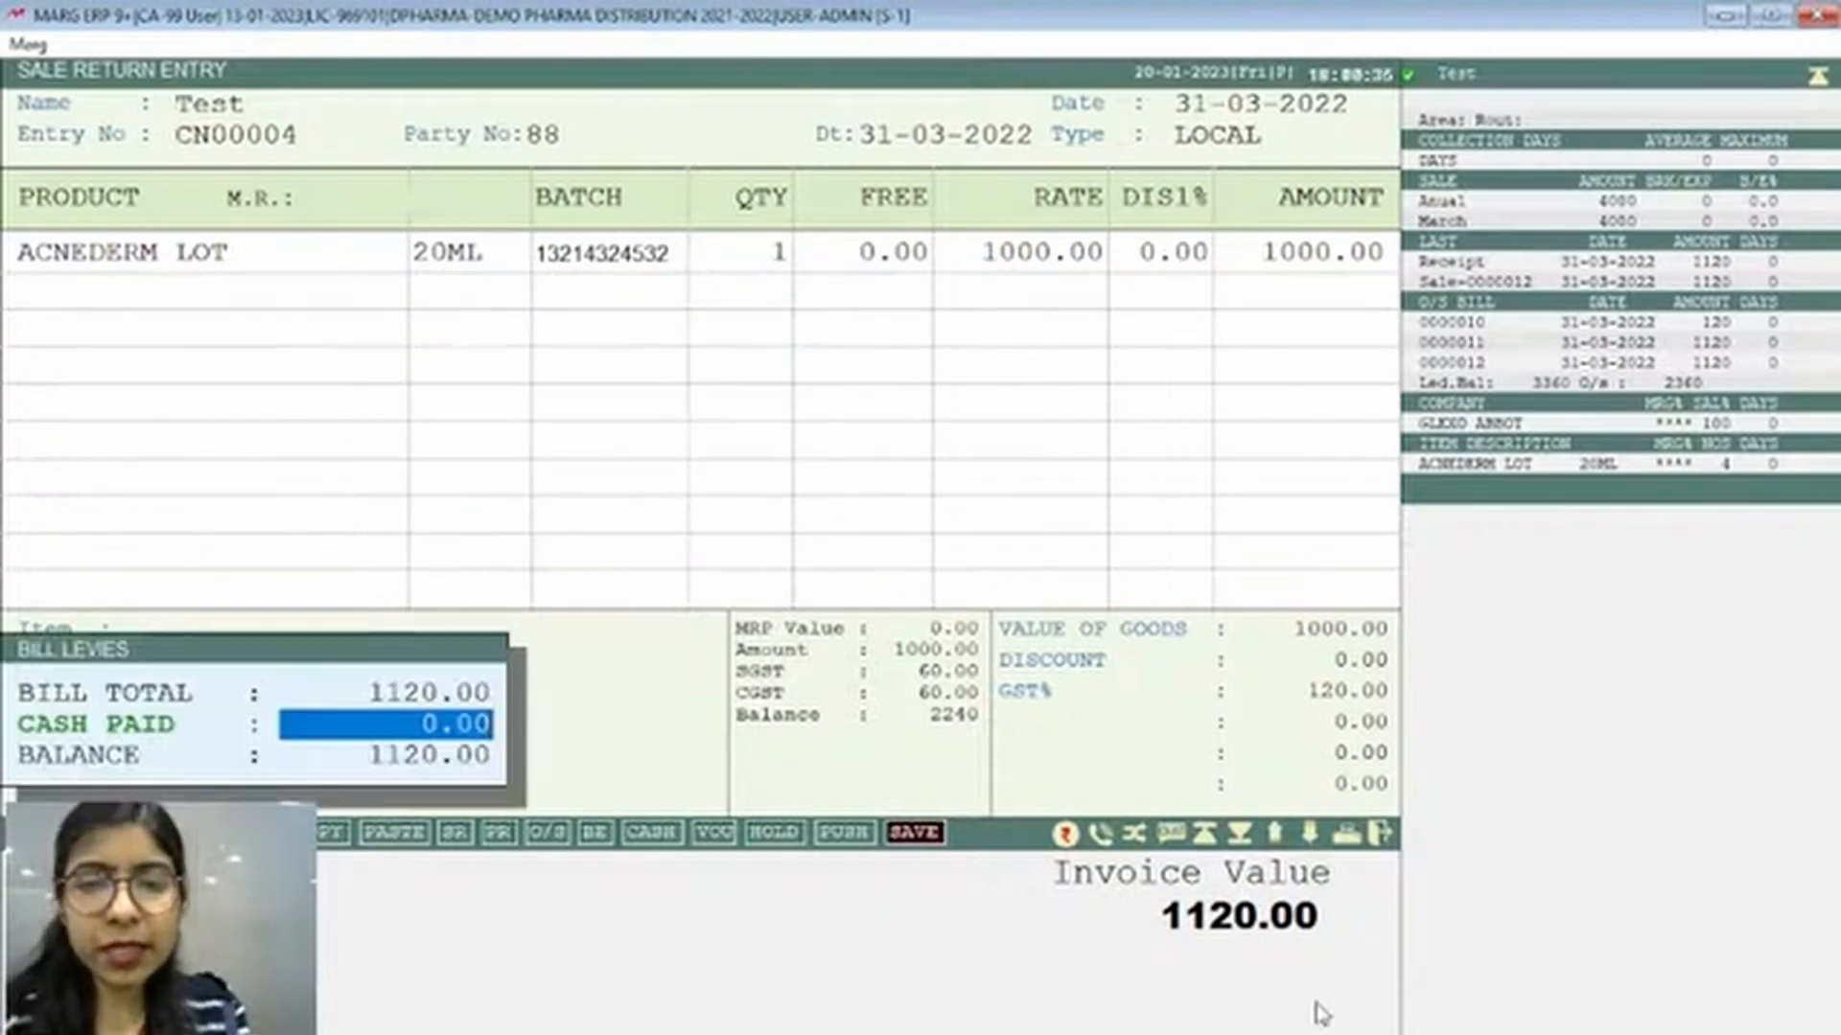
key(Return)
key(Return)
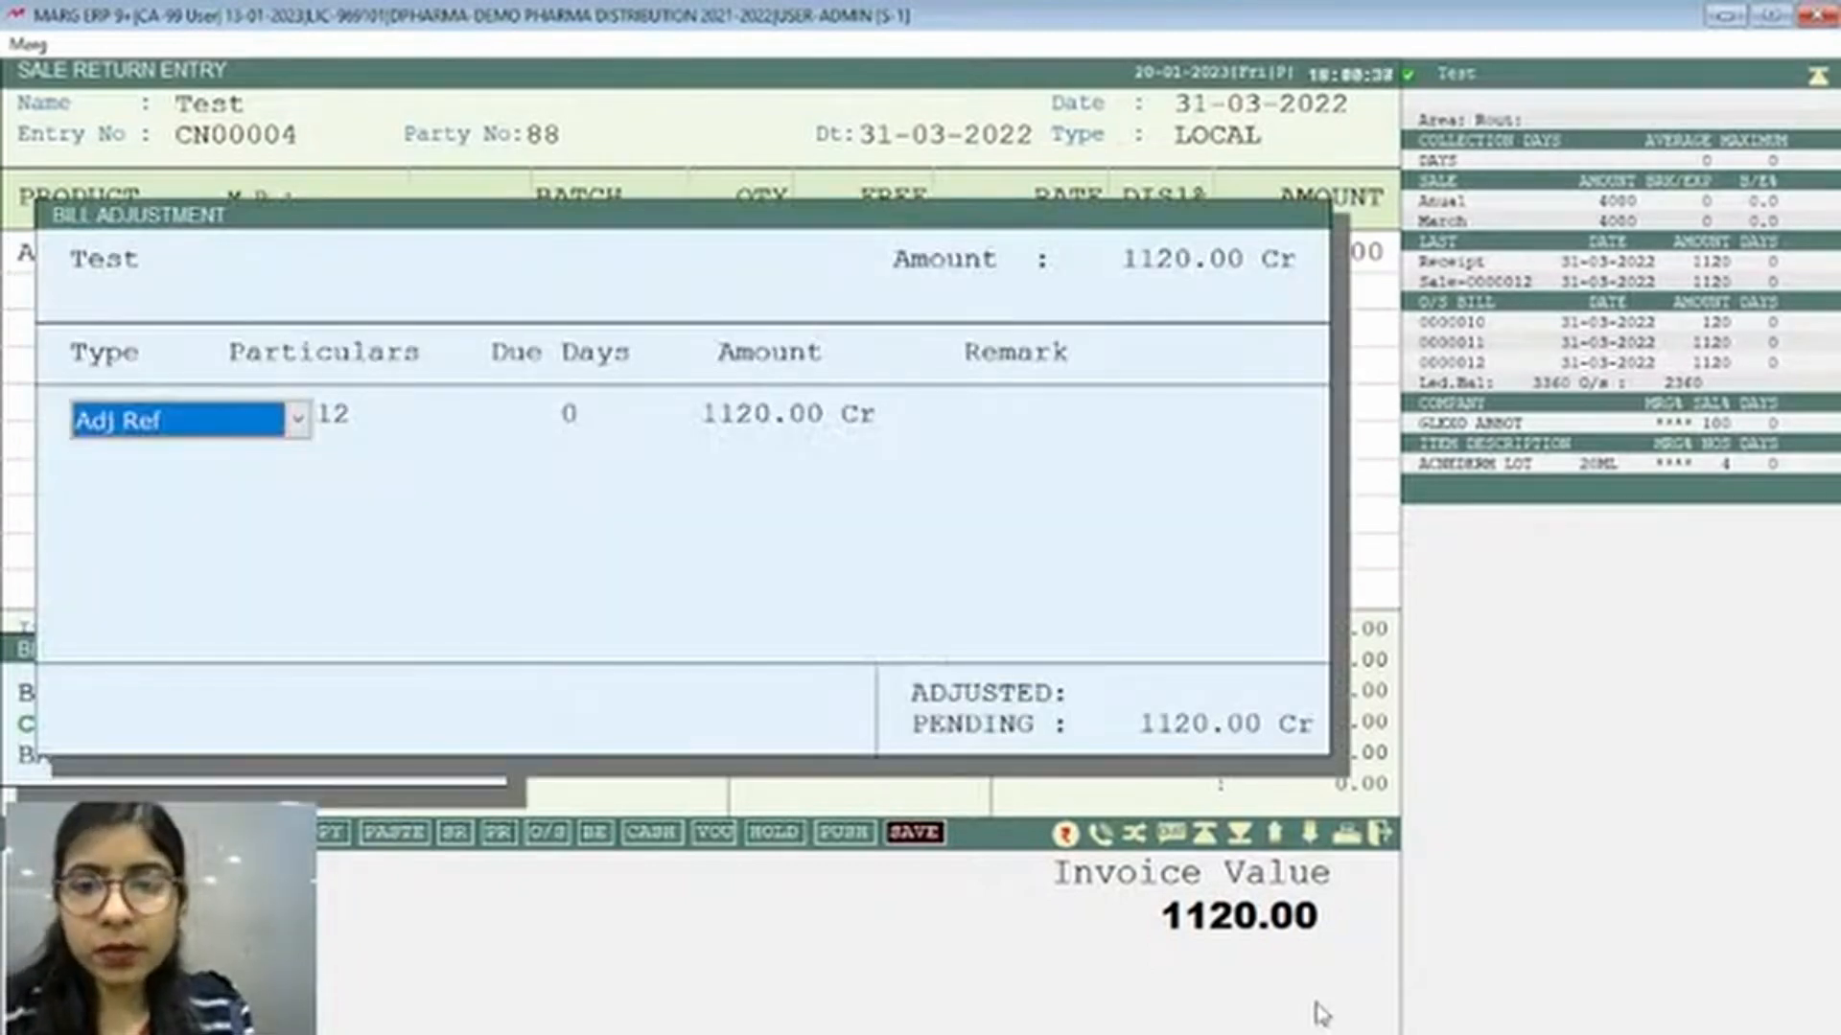
Adjust the 1120.00 Cr credit note as New Ref. 88 without a remark, skip printing and close the entry
key(Down)
key(Return)
key(Return)
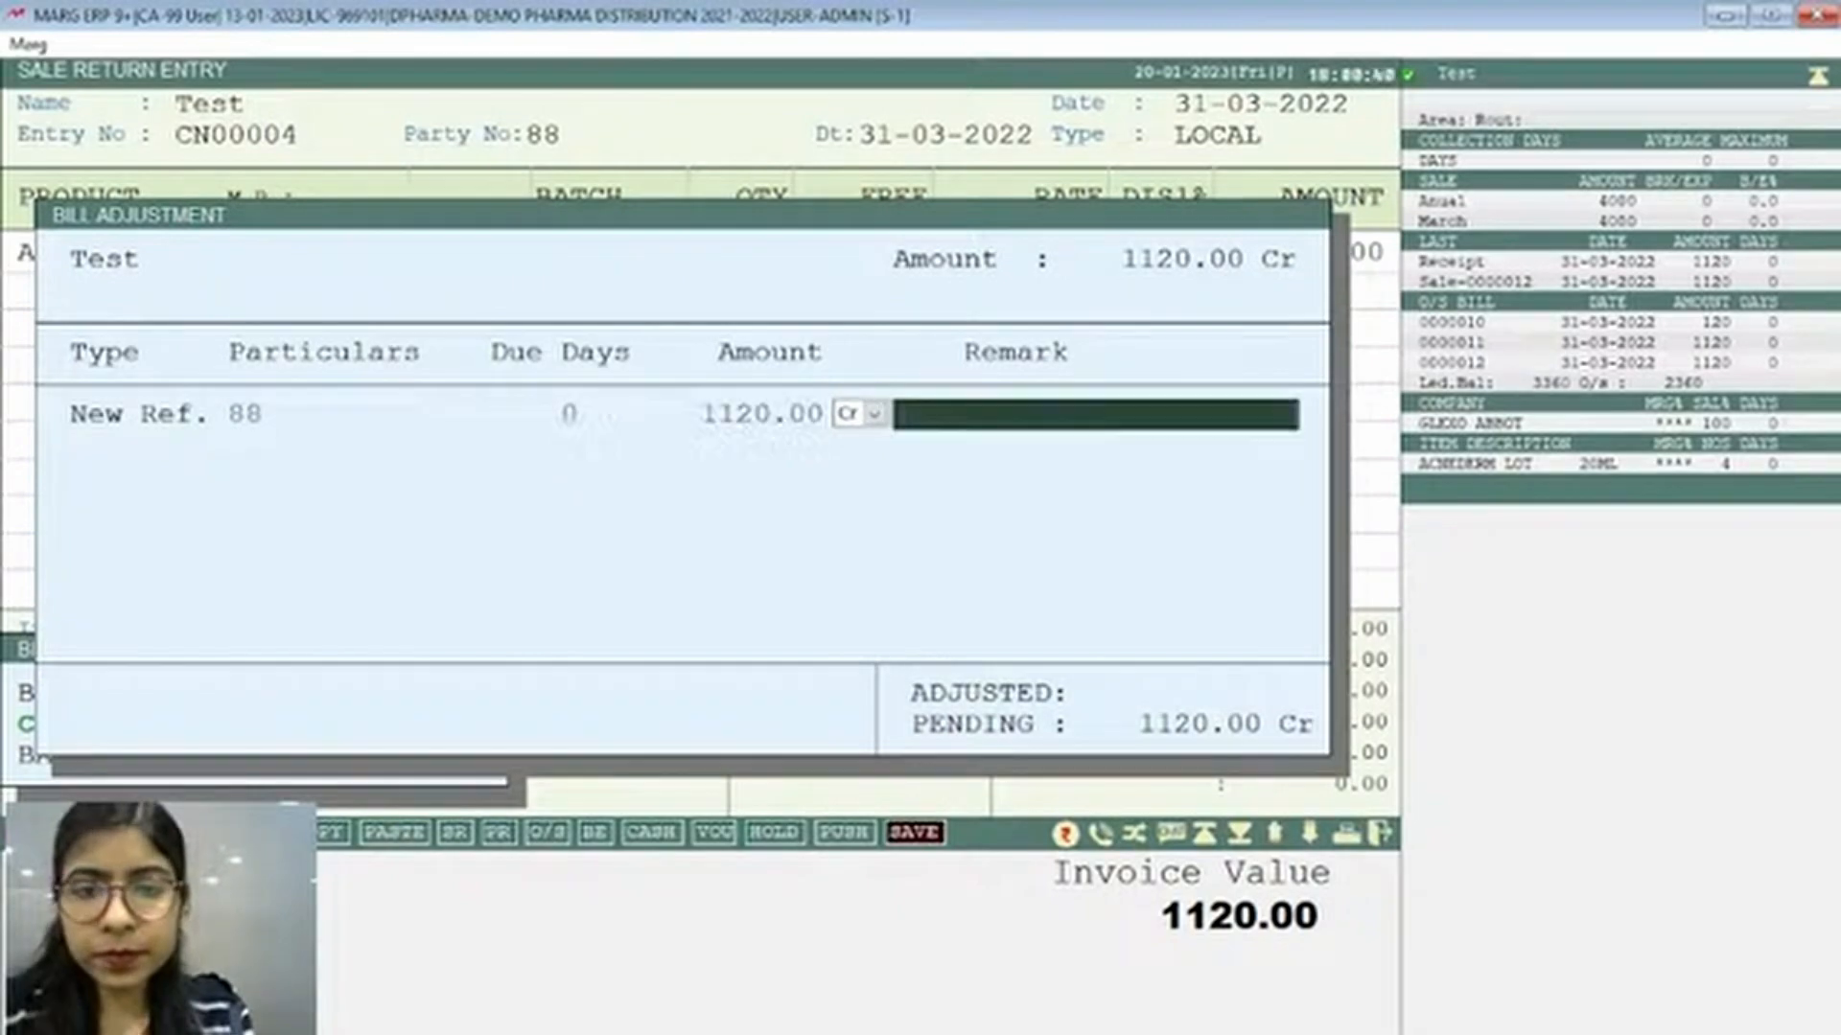
key(Return)
key(Return)
key(Escape)
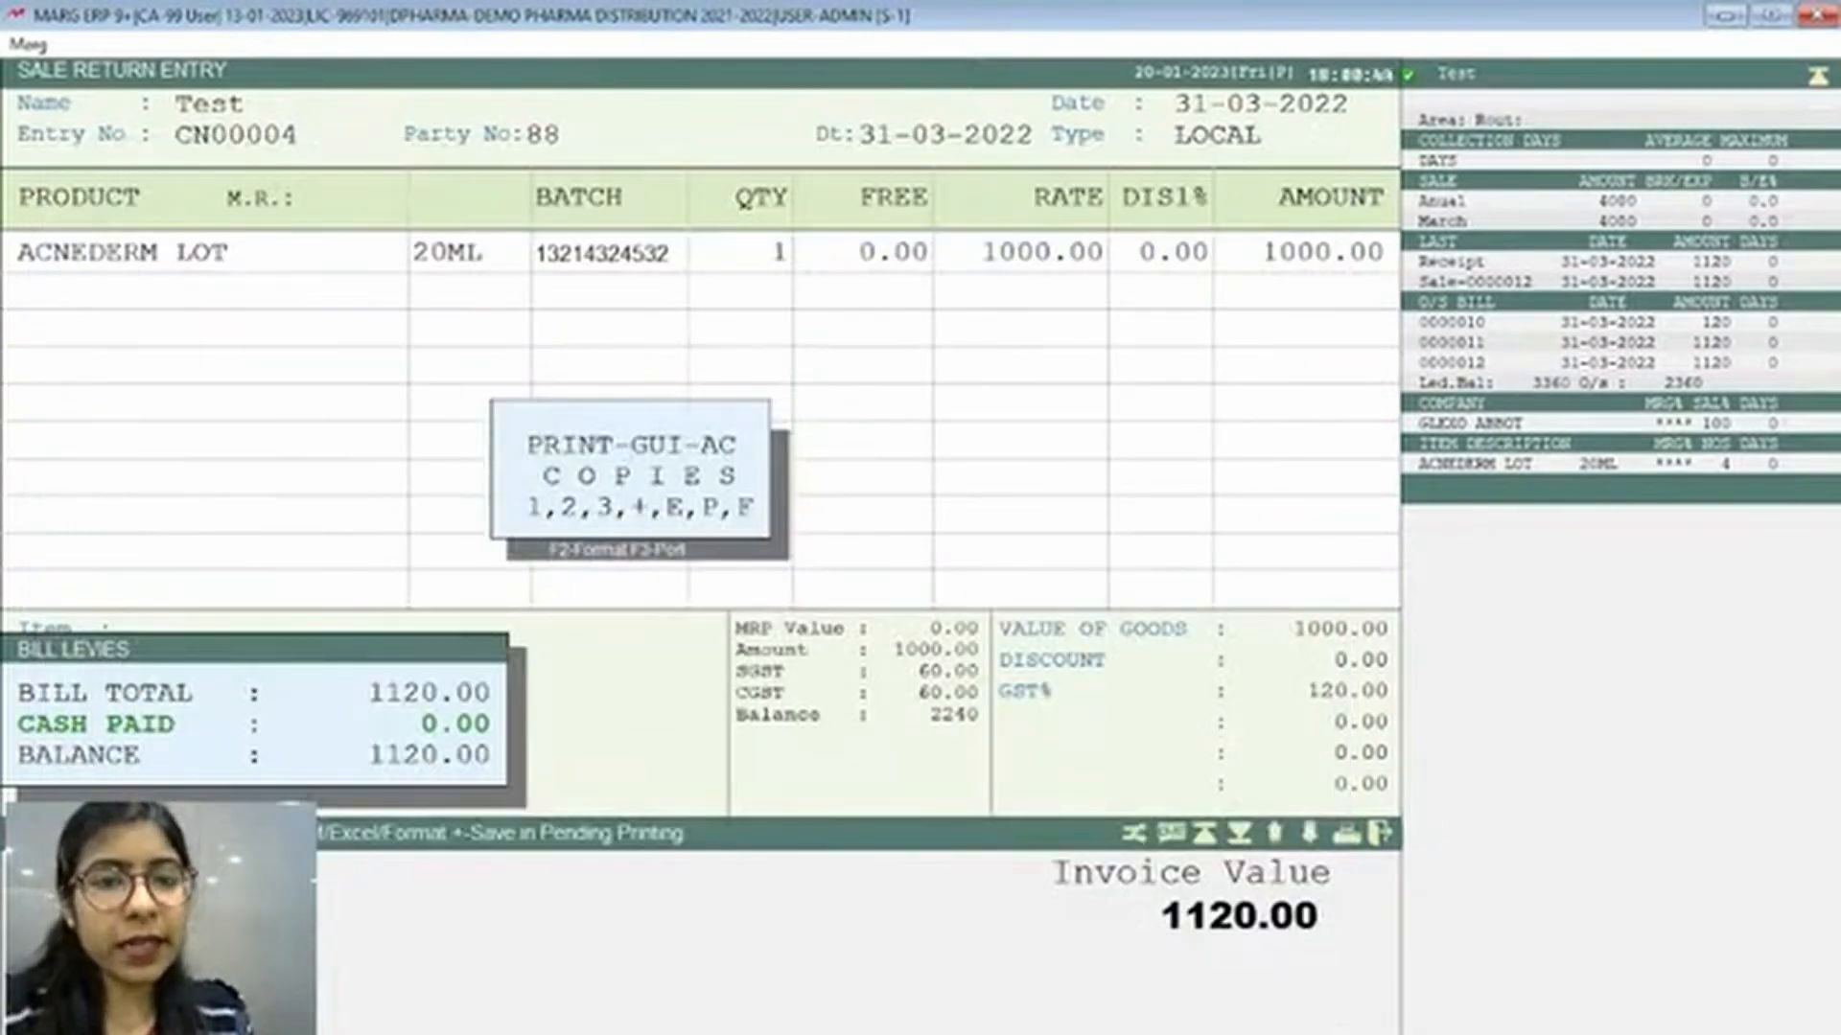
key(Escape)
key(Escape)
key(Escape)
Display the Test party's ledger for 01-04-2021 to 31-03-2022 and examine its receipt and credit note entries
key(ctrl+l)
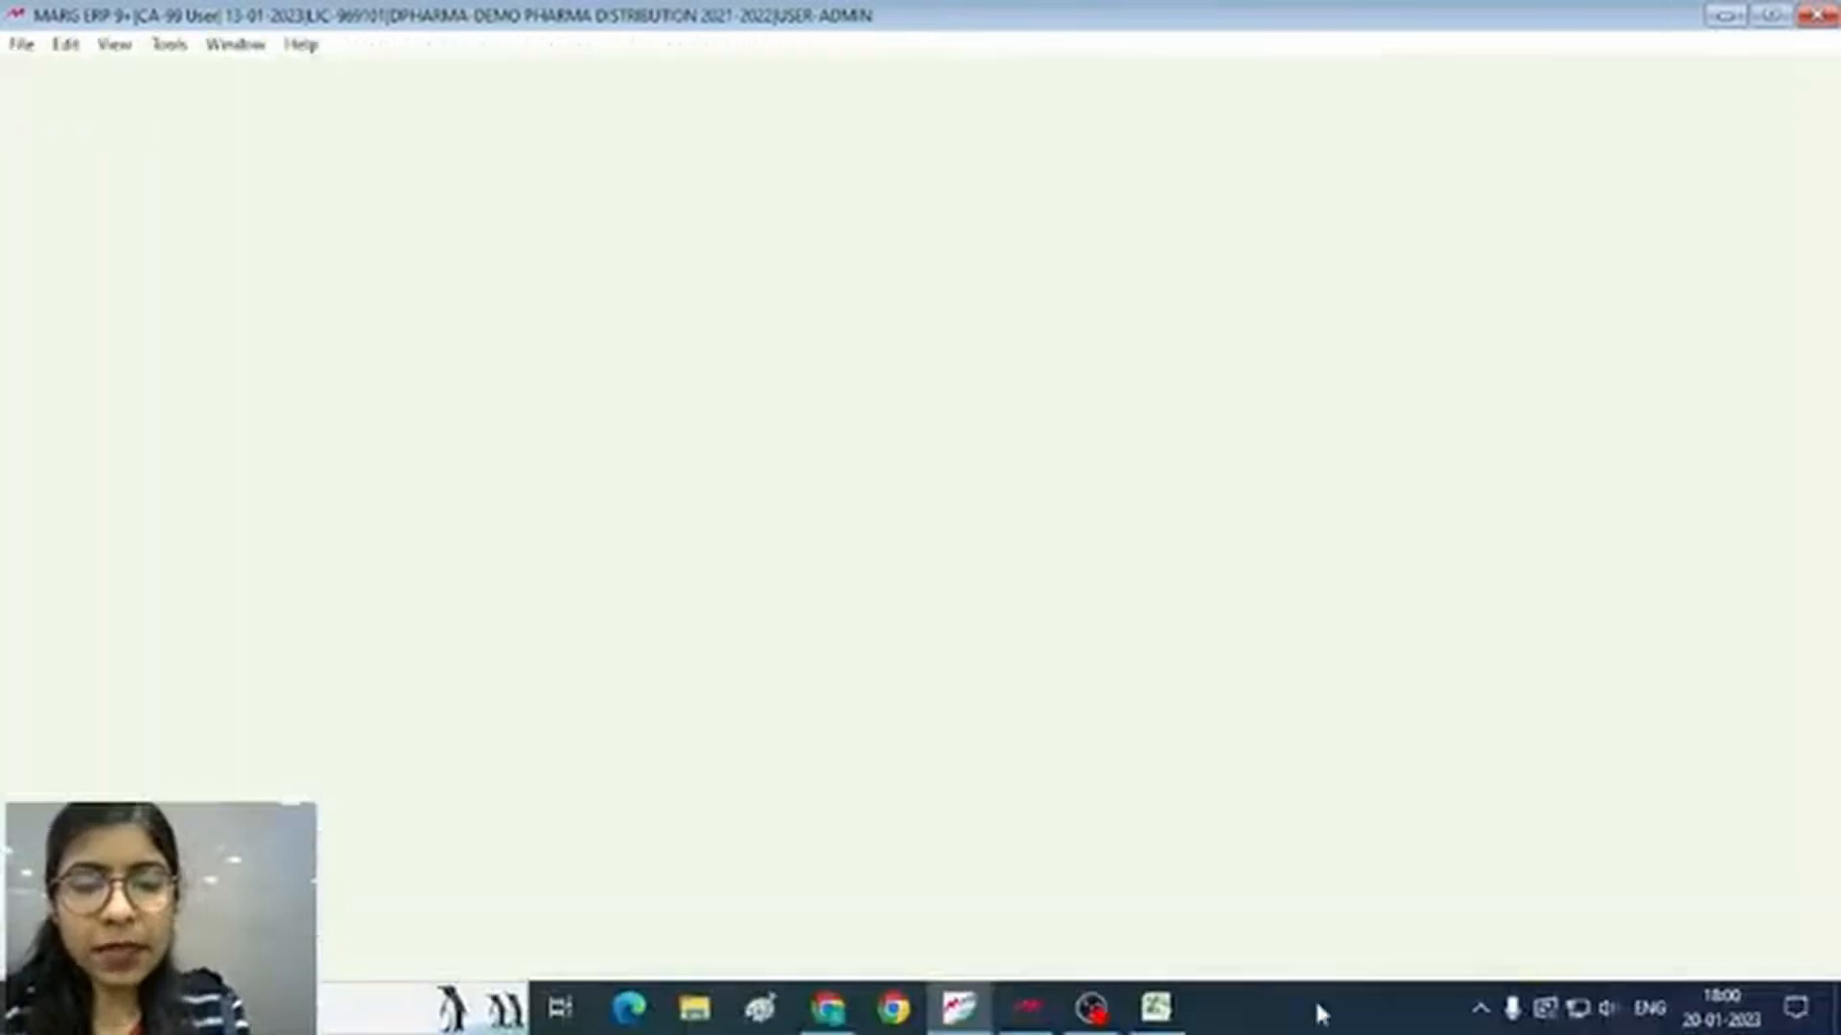
text(TES)
key(Return)
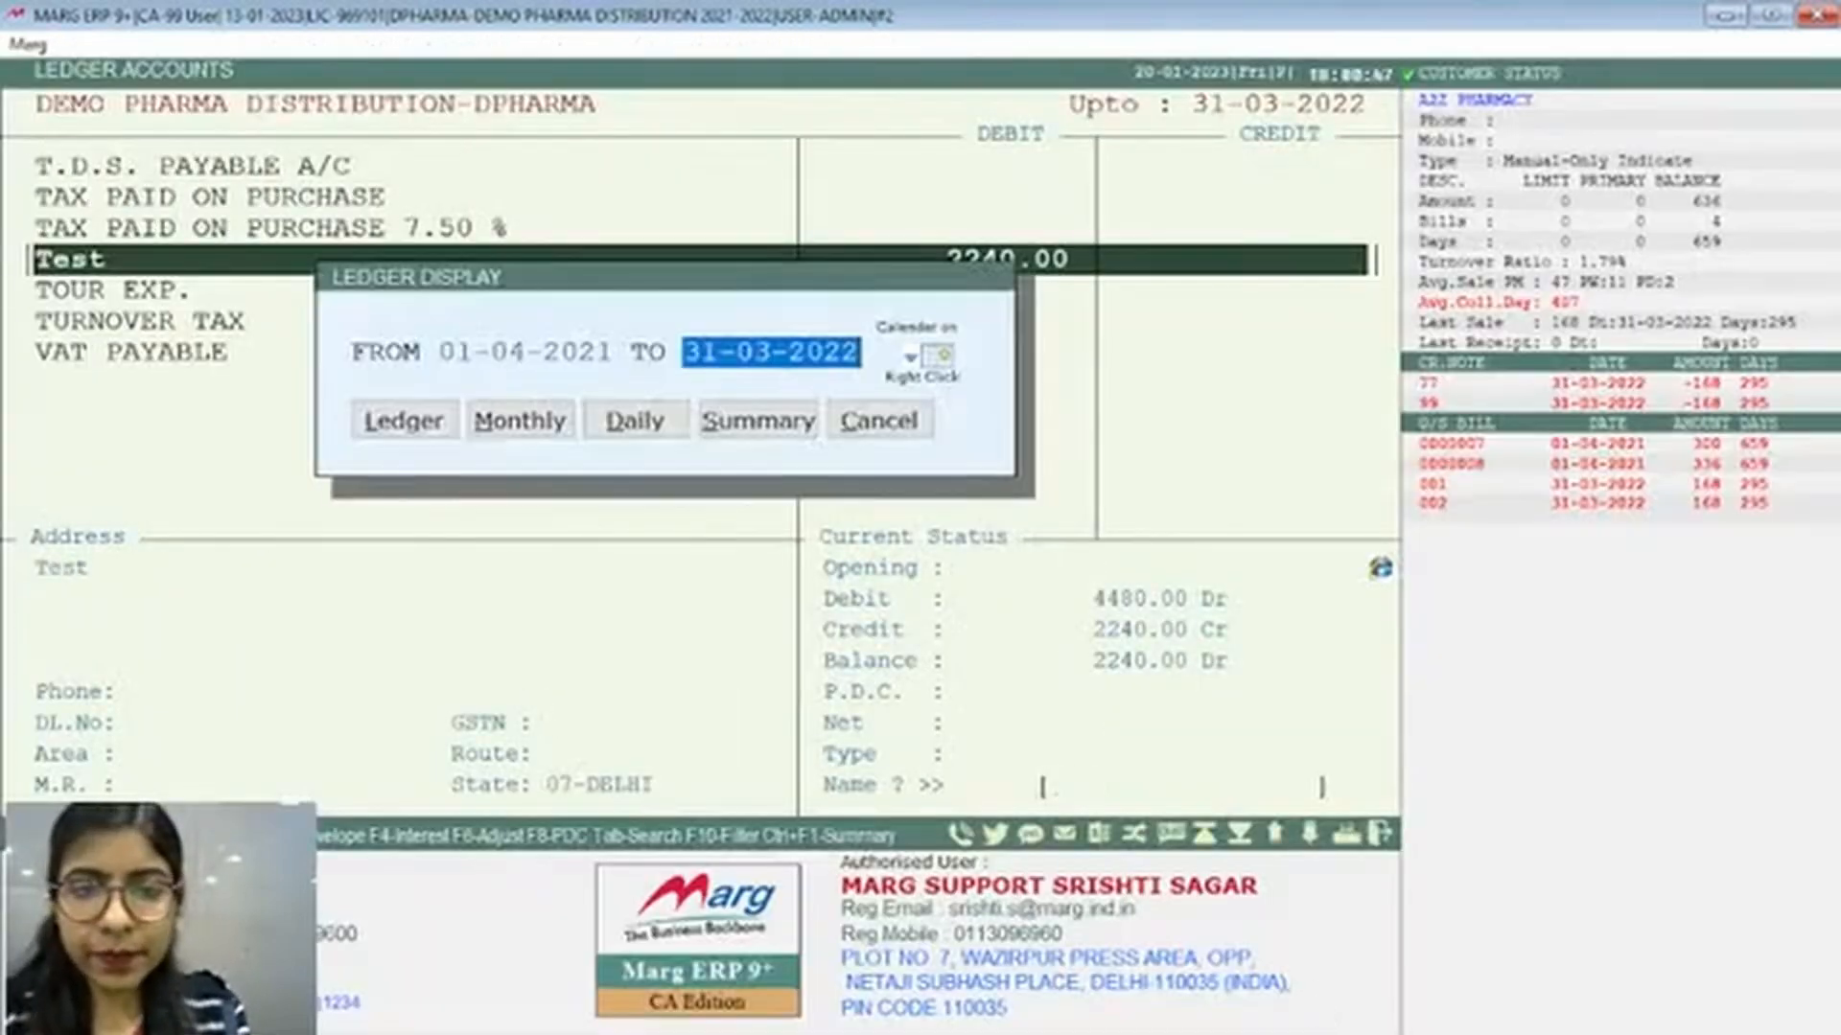
key(Return)
key(Up)
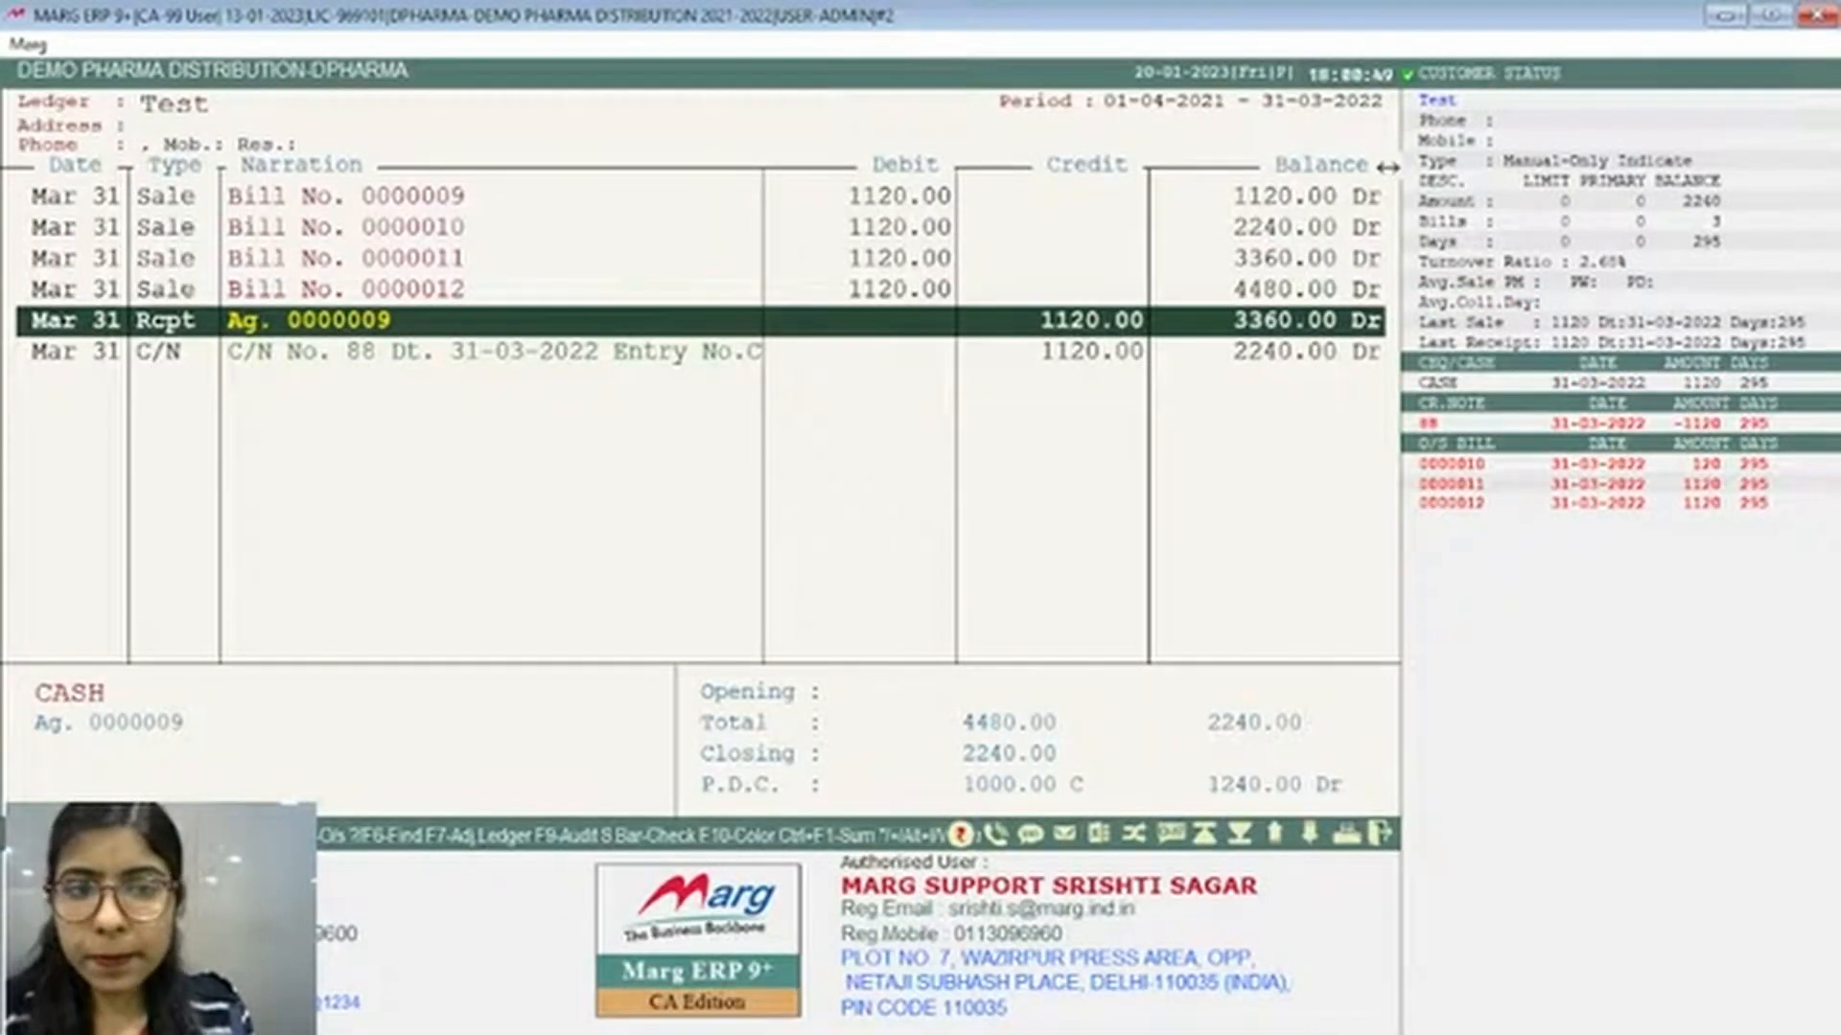
key(Down)
key(Up)
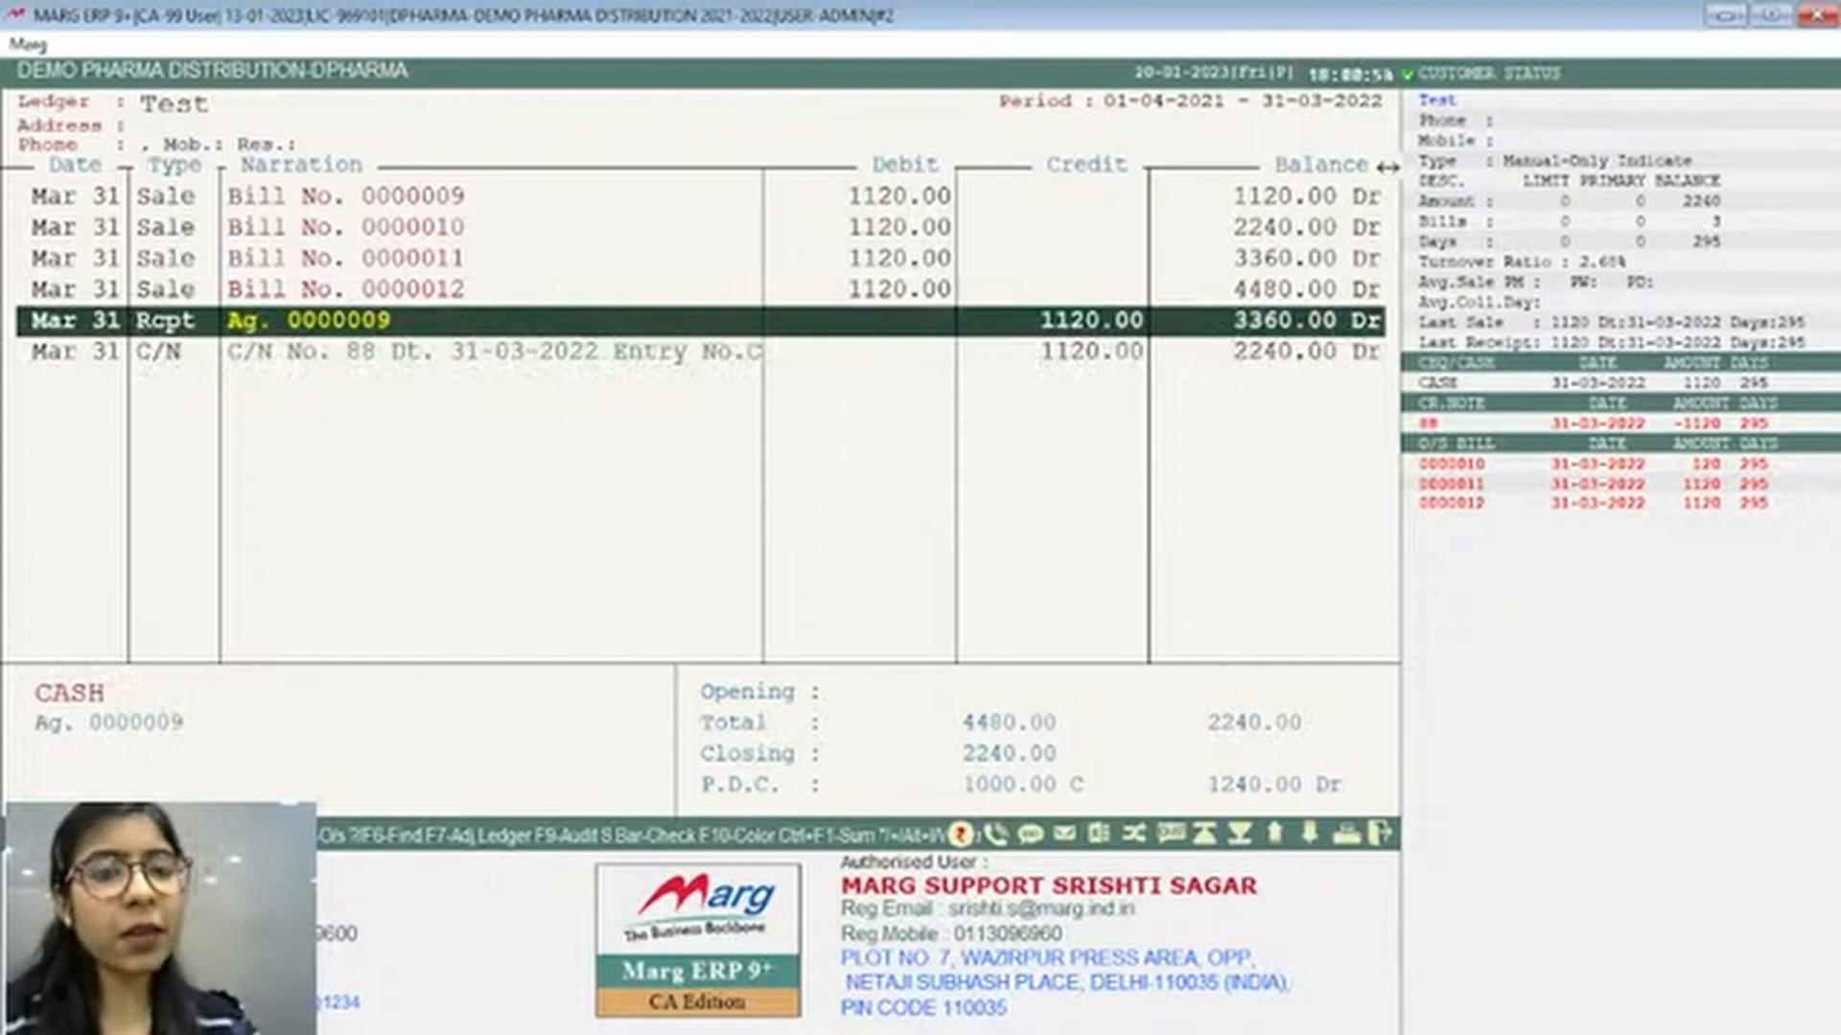
Compare the receipt against bill 0000009 with credit note 88 in the Test ledger and close the ledger
key(Down)
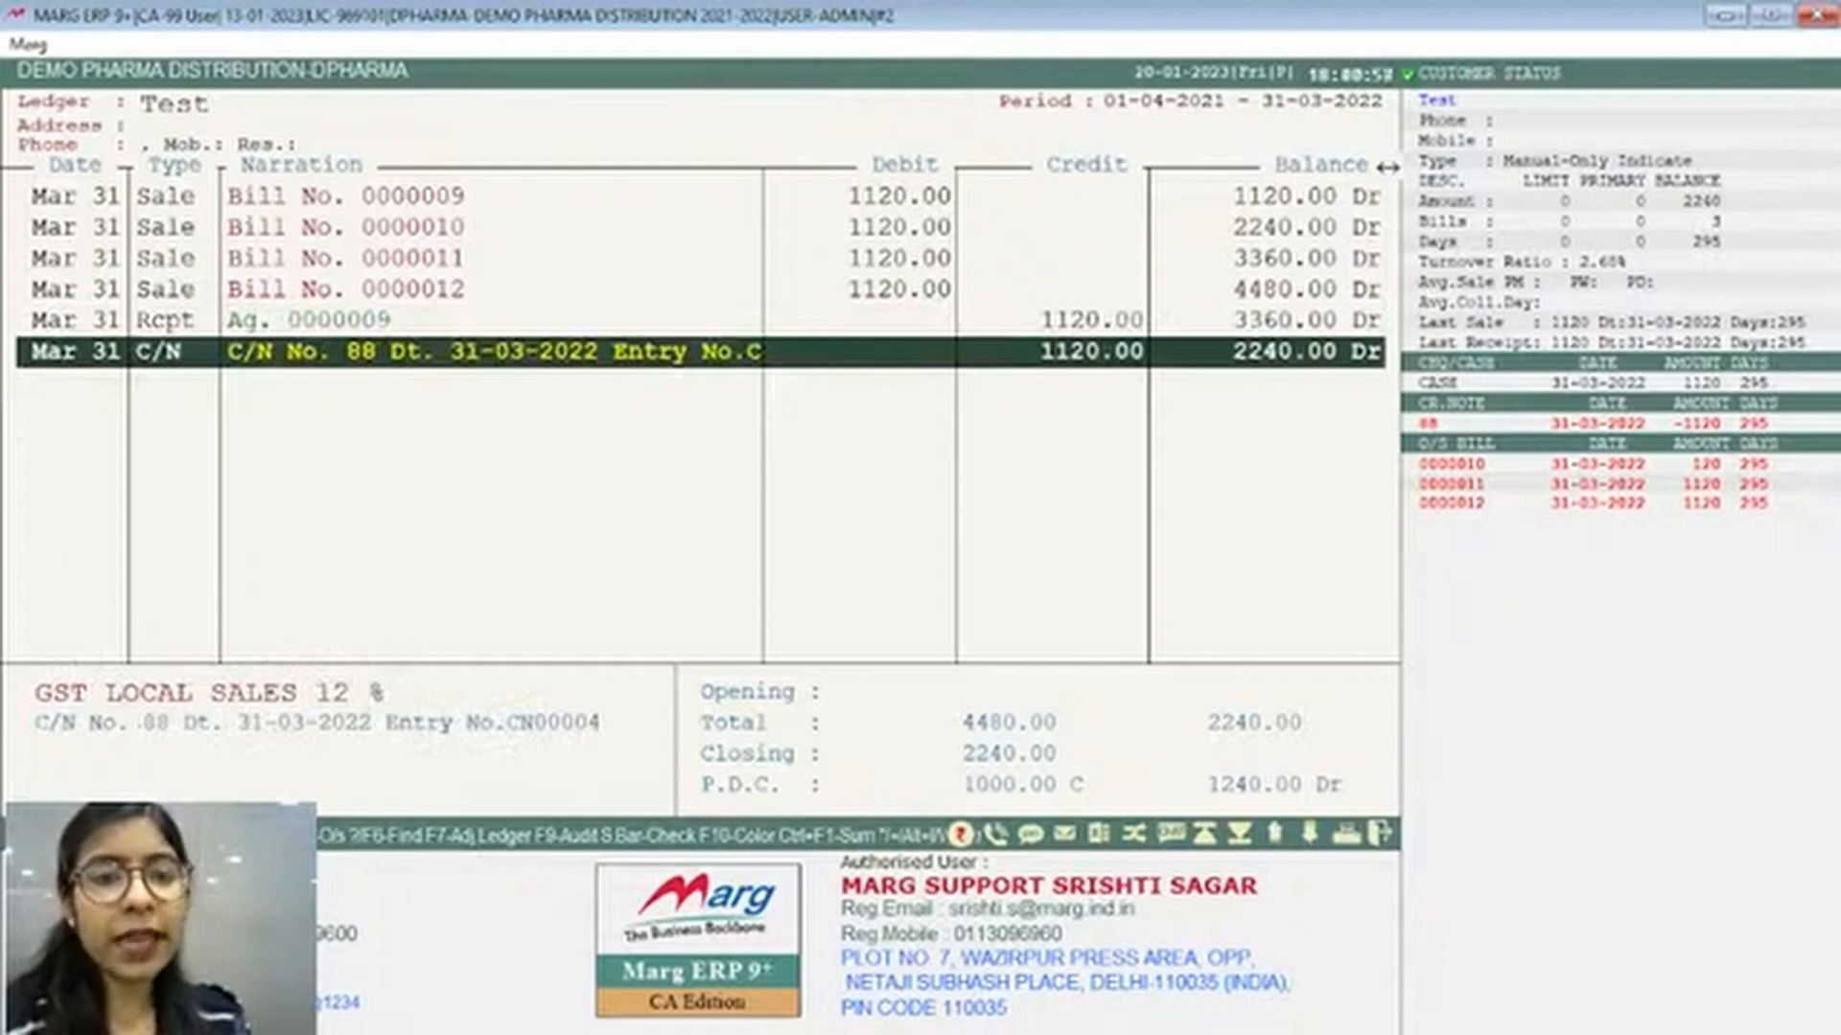
key(Up)
key(Down)
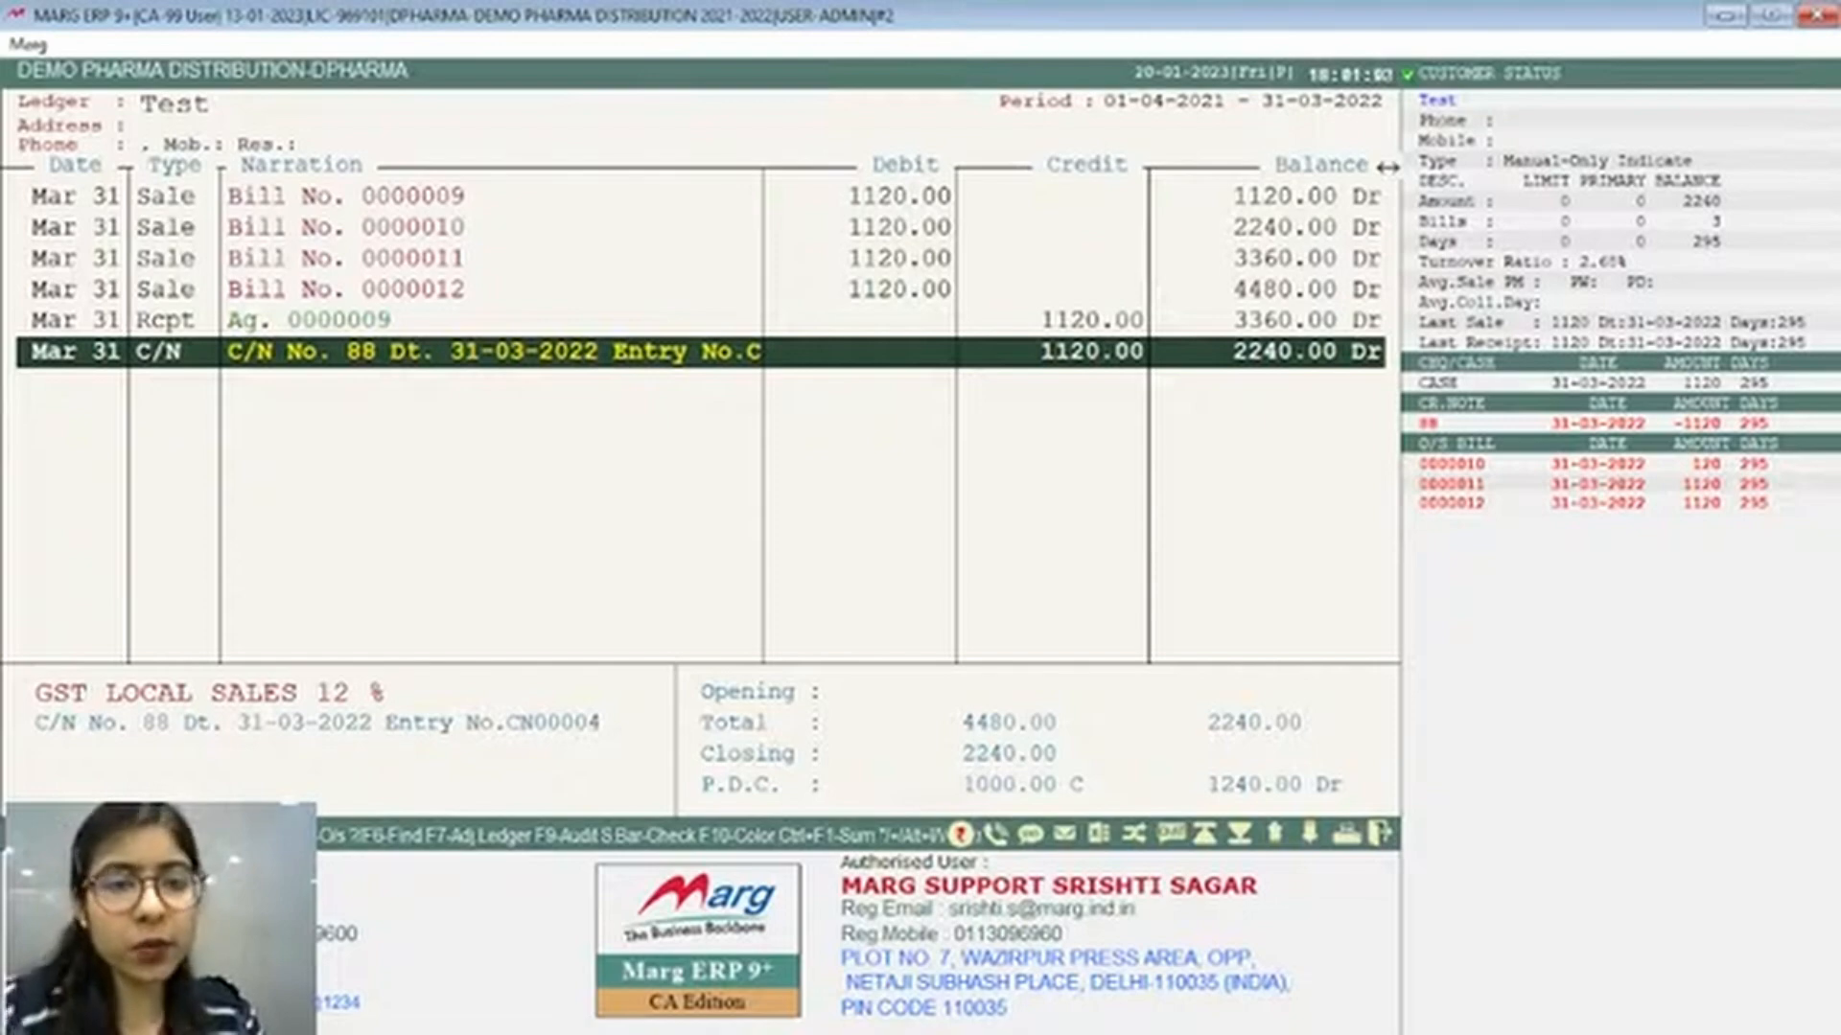
key(Escape)
key(Escape)
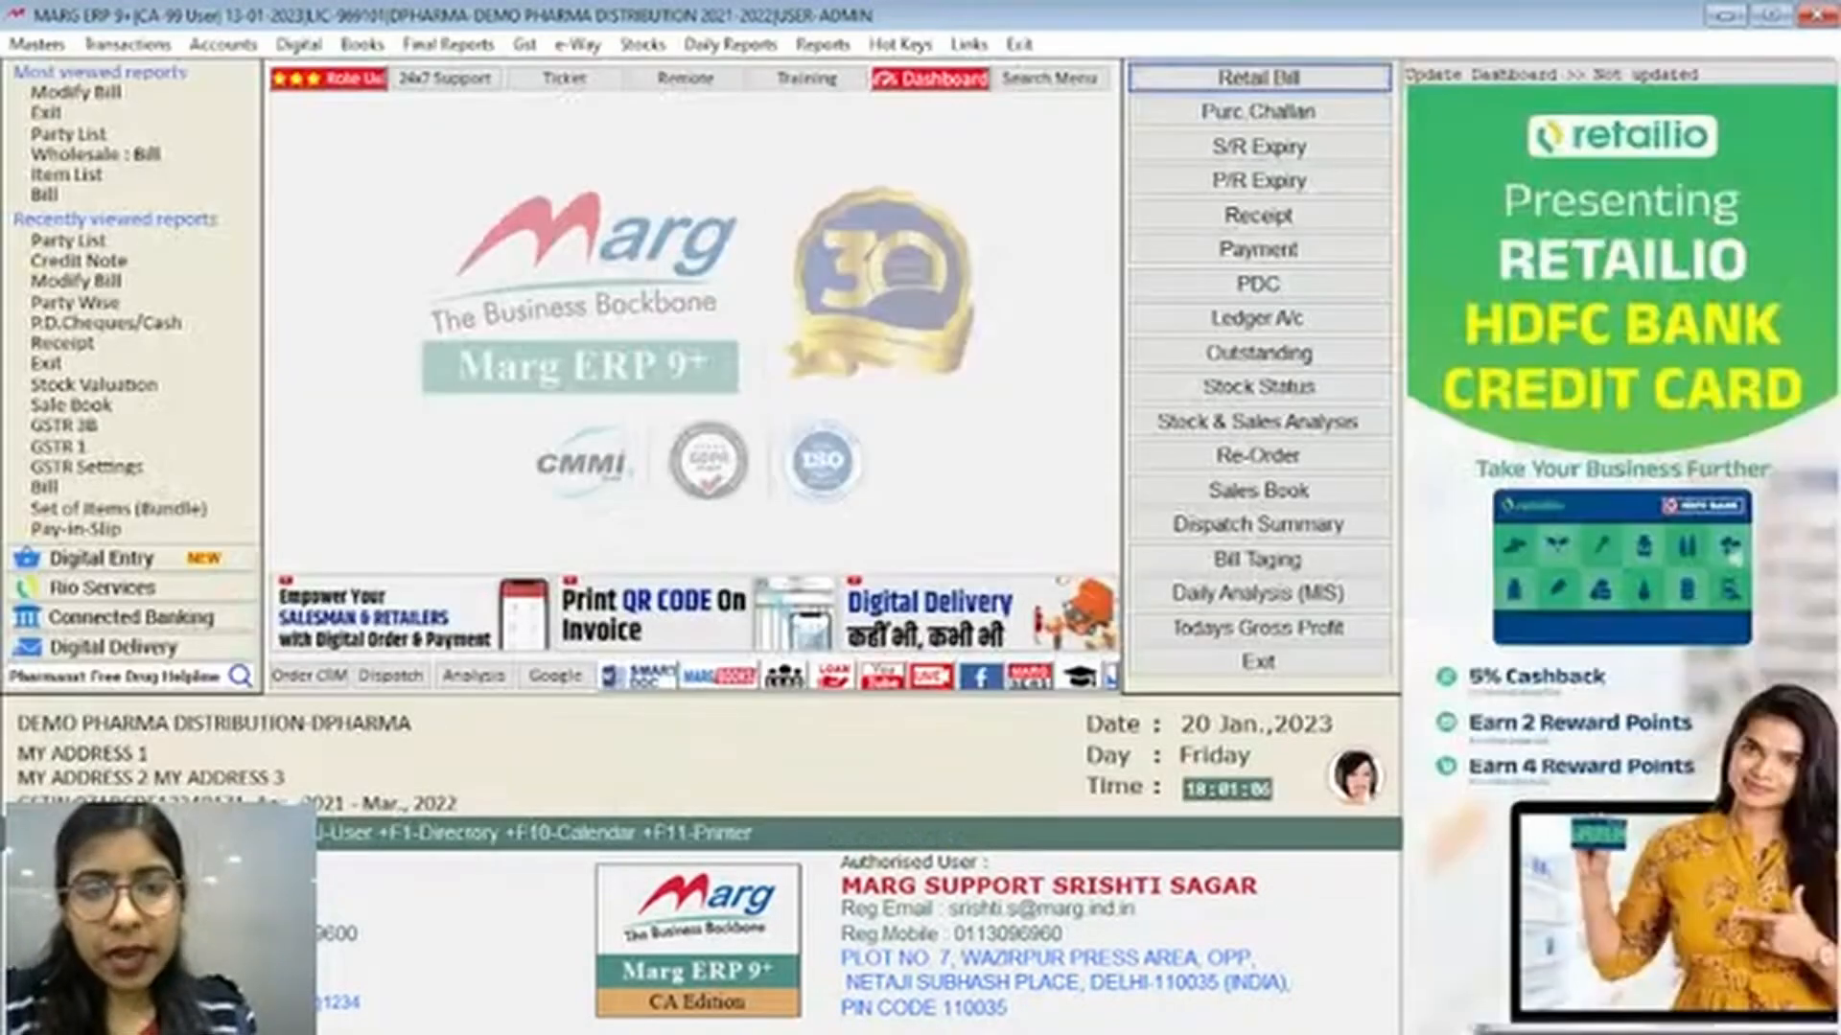
Open the party-wise outstanding options as on 31-03-2022 and set P.D.Cheque to With, keeping Negative Amount at No
key(alt+o)
key(Down)
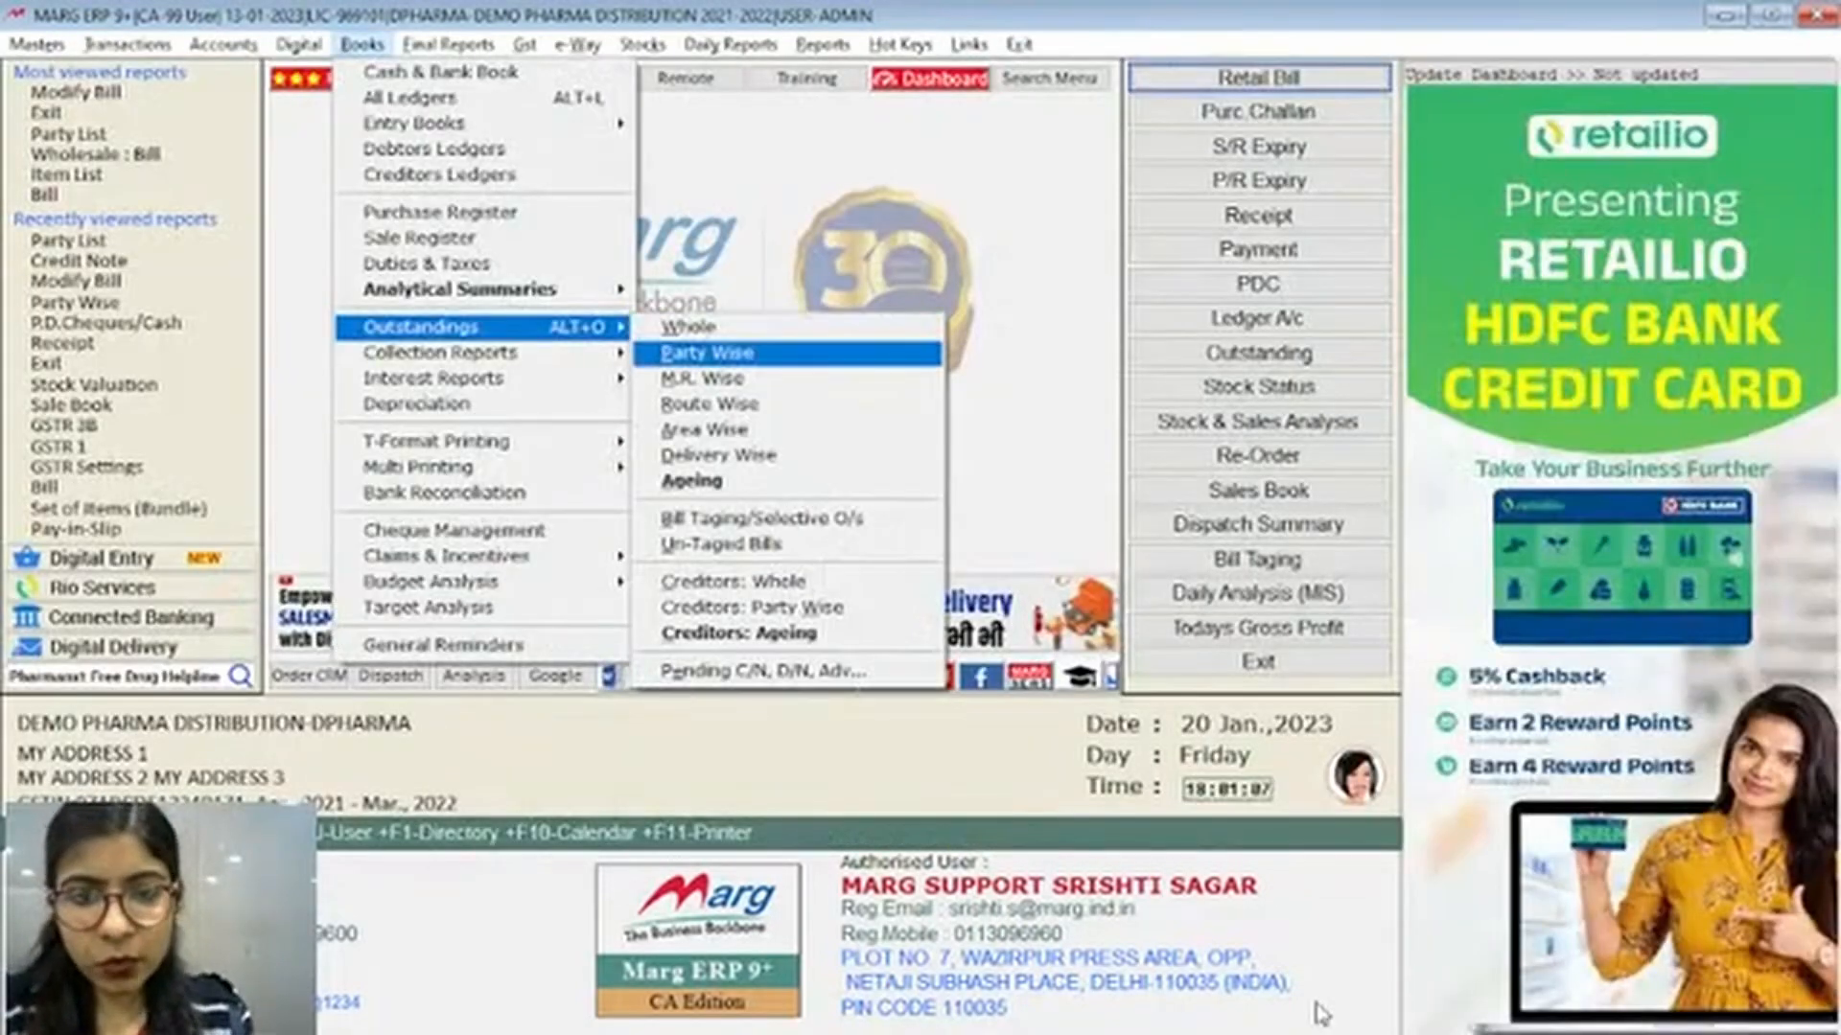
key(Return)
key(Return)
key(Return)
key(Down)
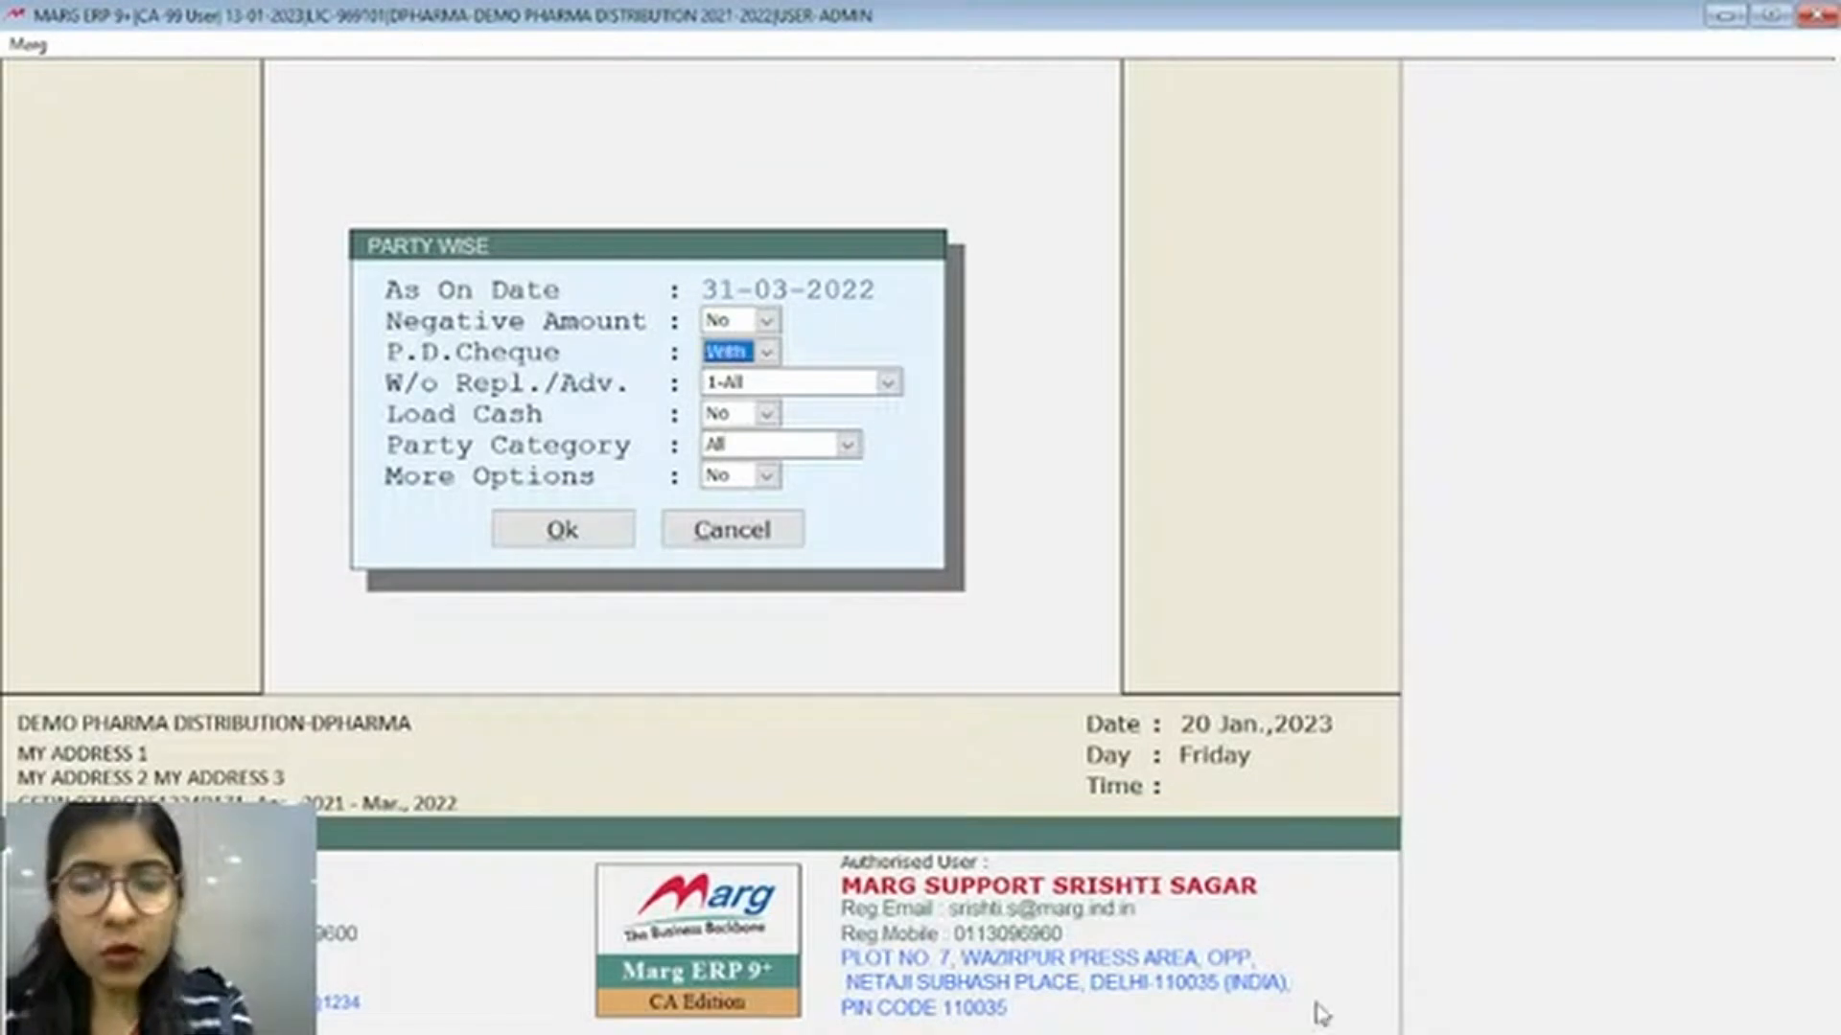
Display the Test party's outstanding with W/o Repl./Adv. at 1-All and Party Category All, check its balance and close it
key(Return)
key(Return)
key(Return)
key(Return)
key(Return)
key(Return)
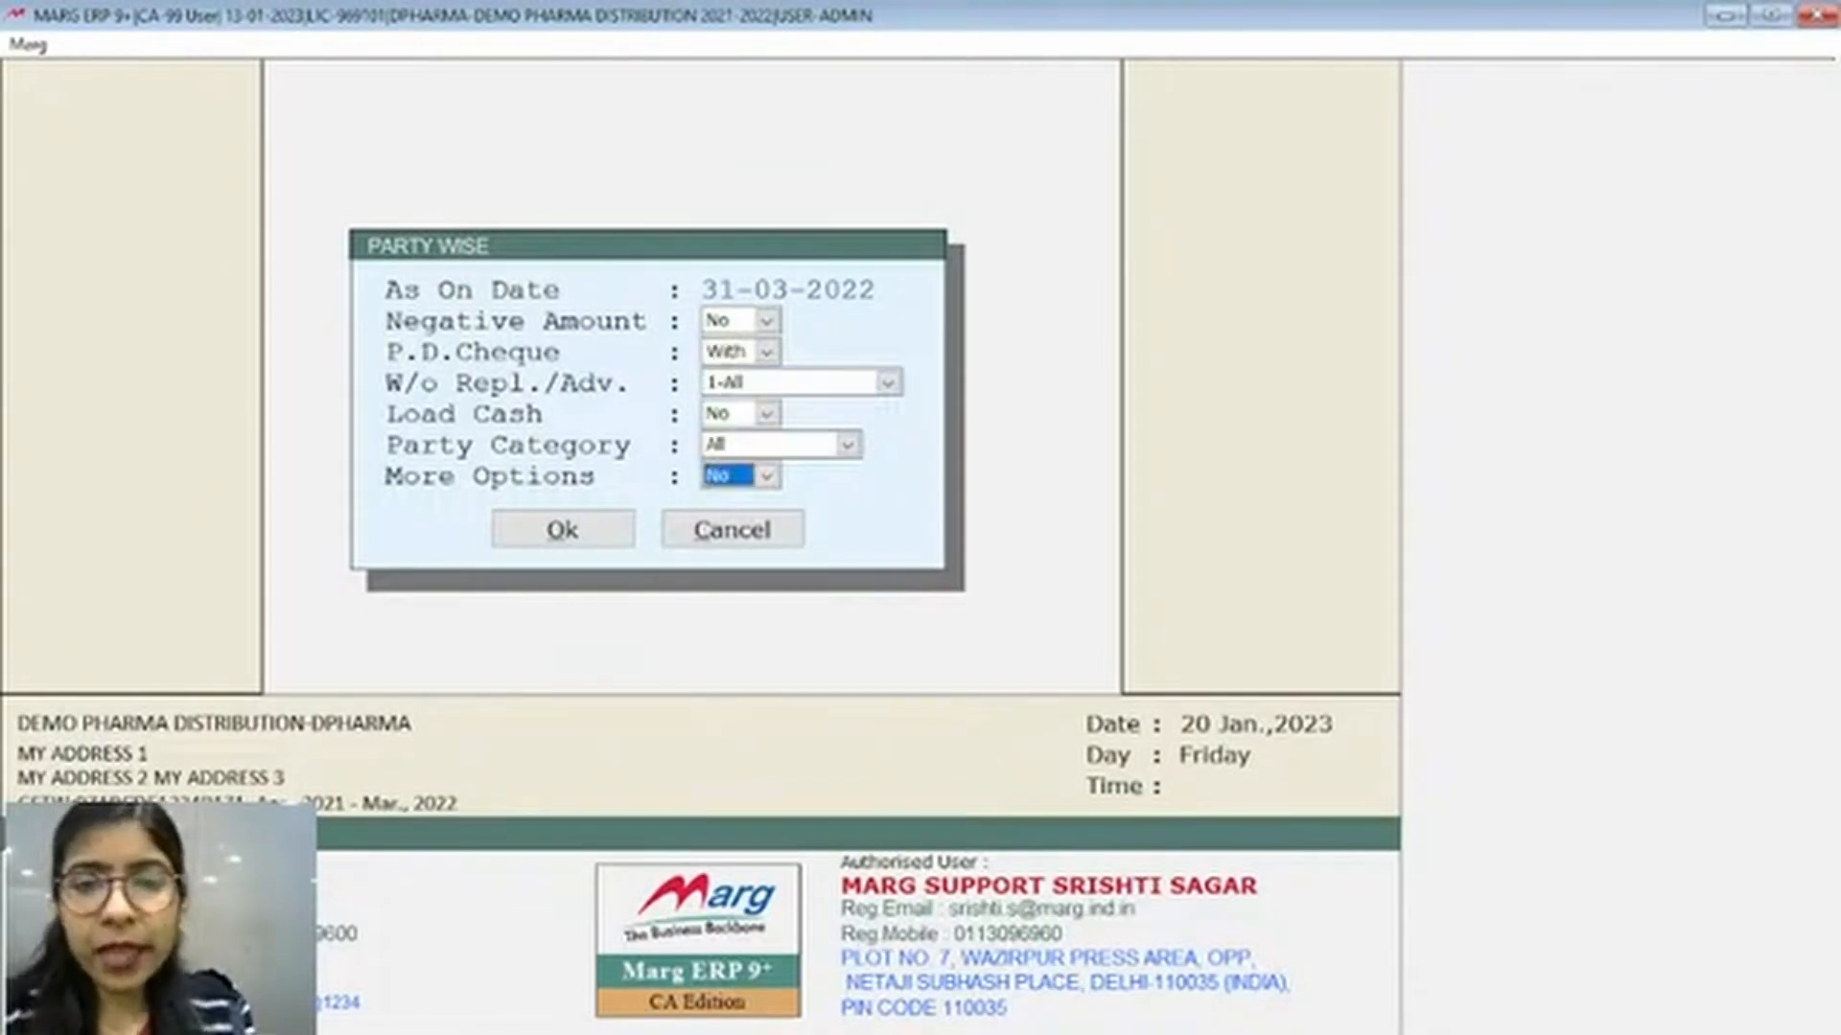
key(Return)
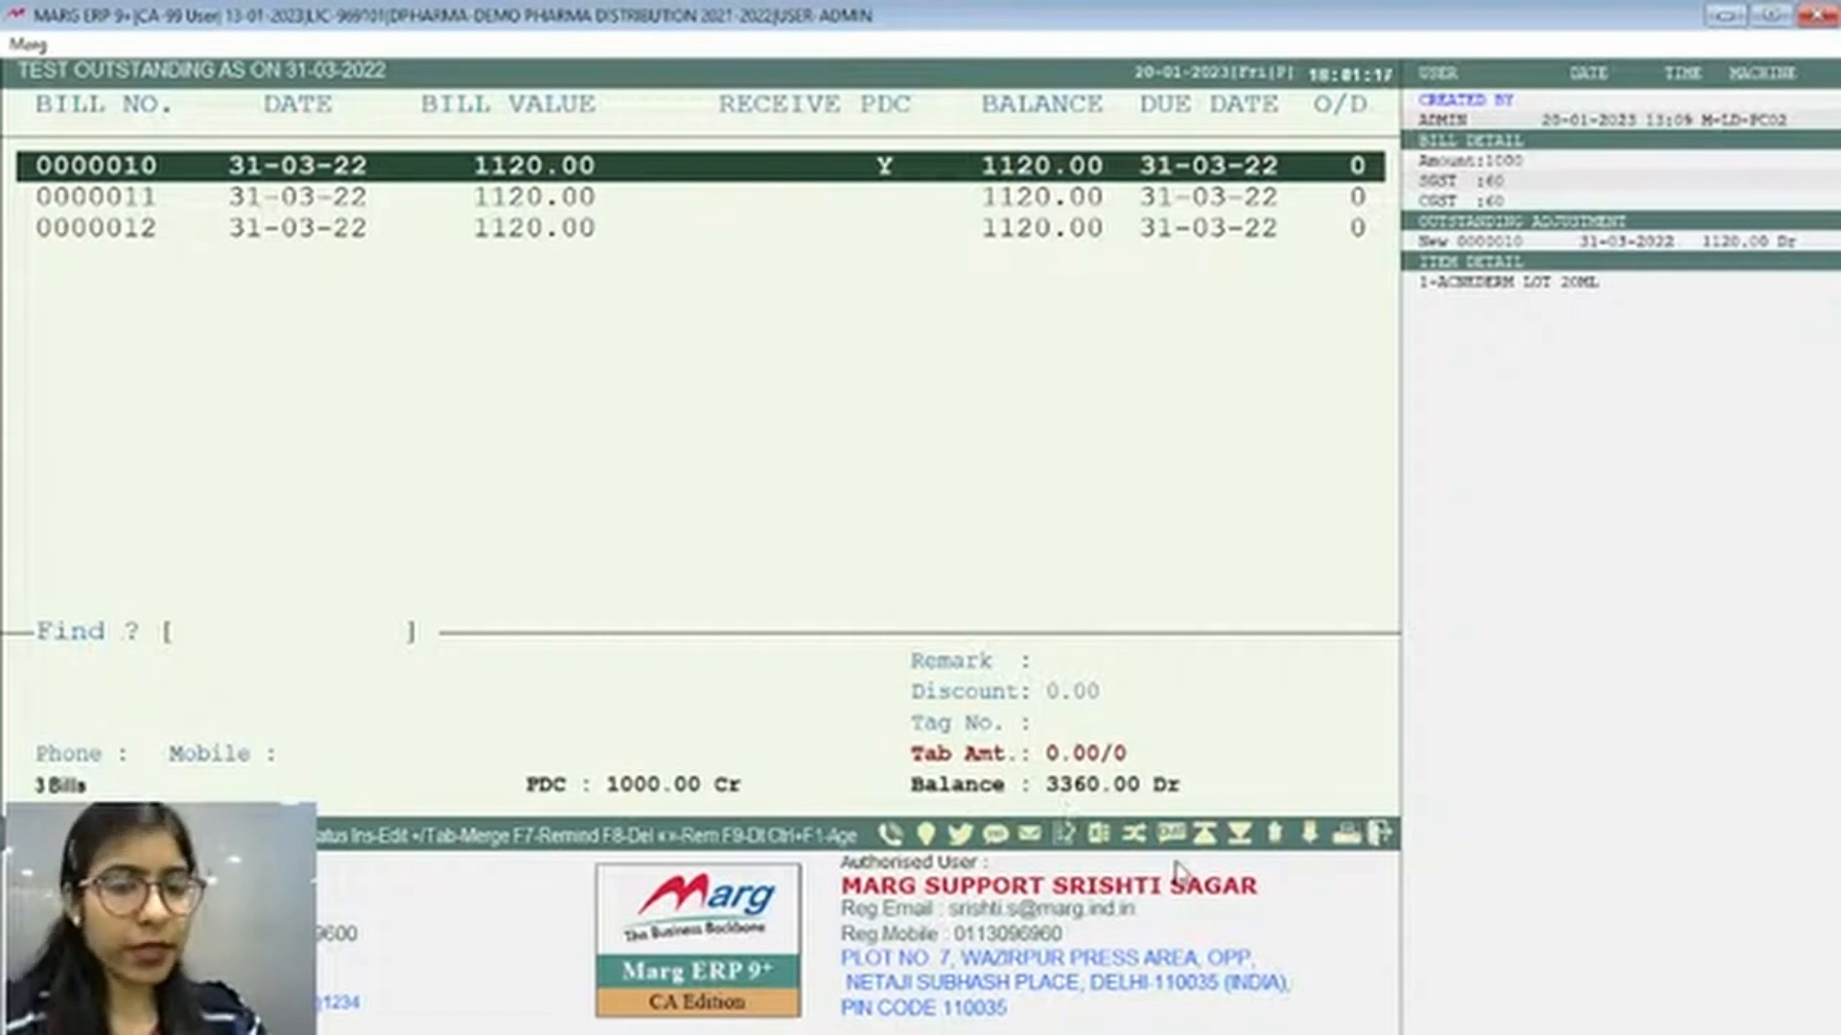
key(Escape)
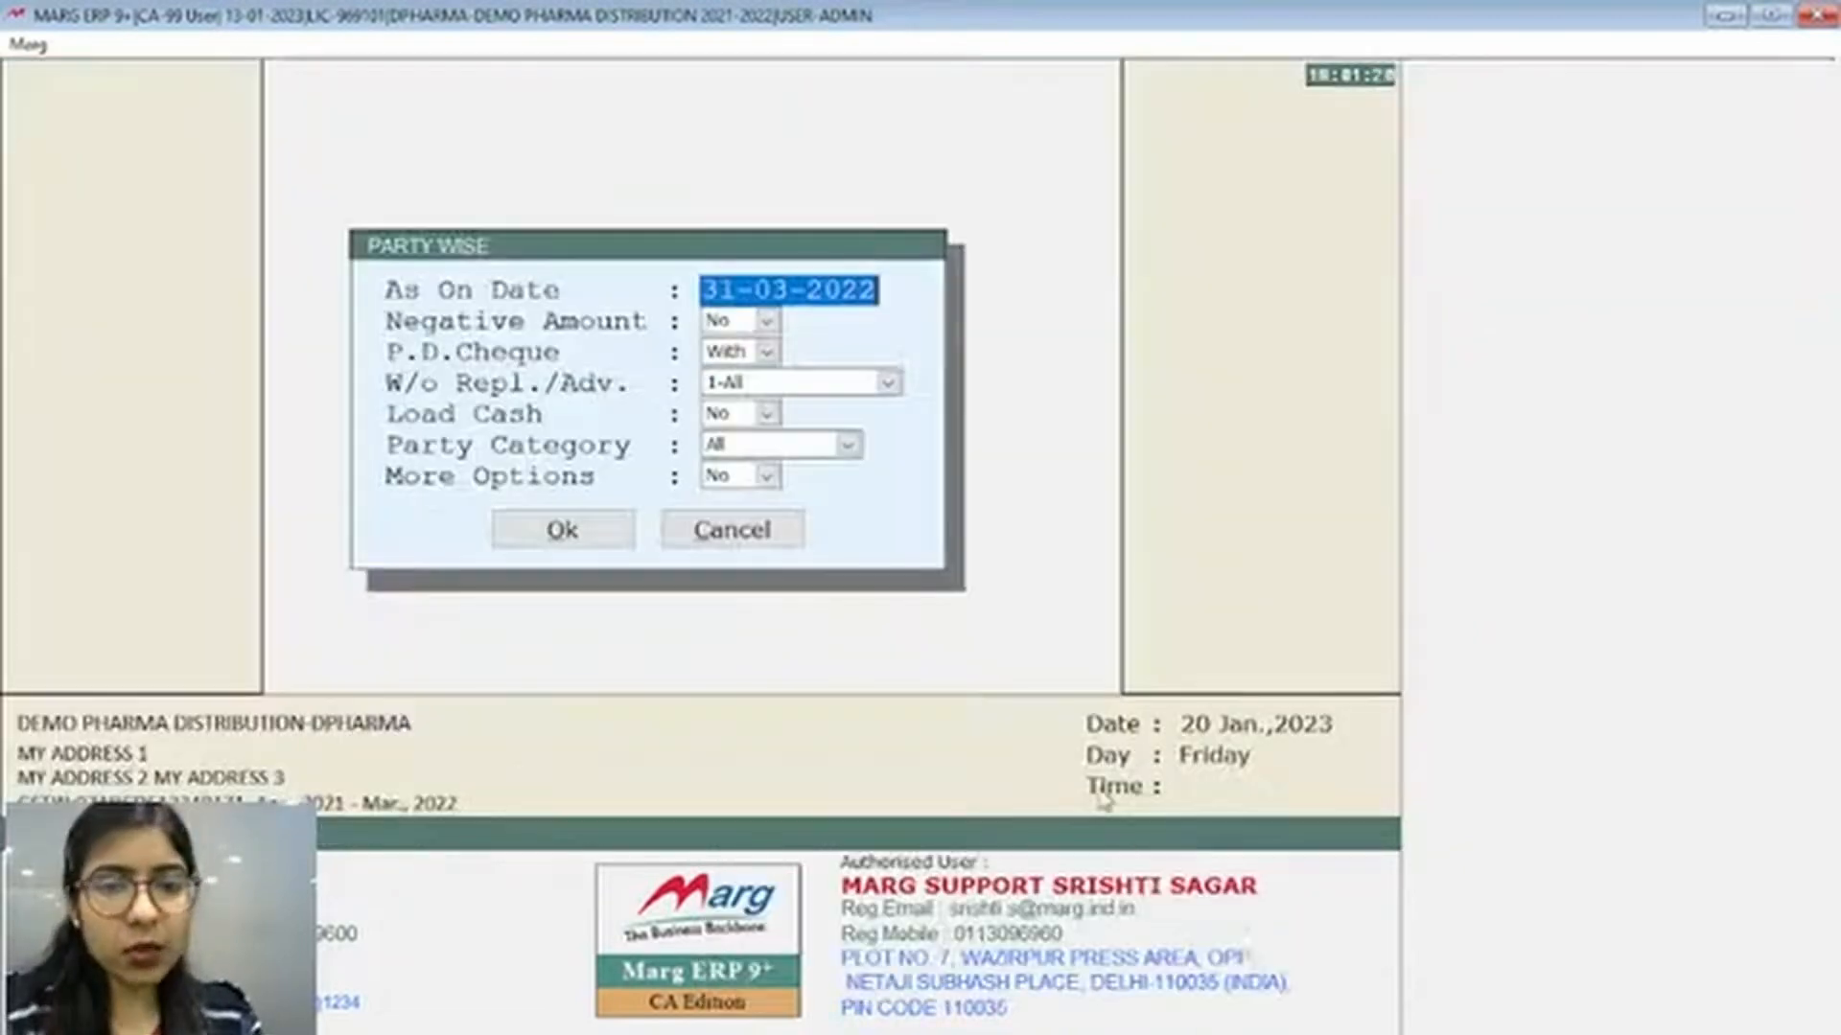
key(Escape)
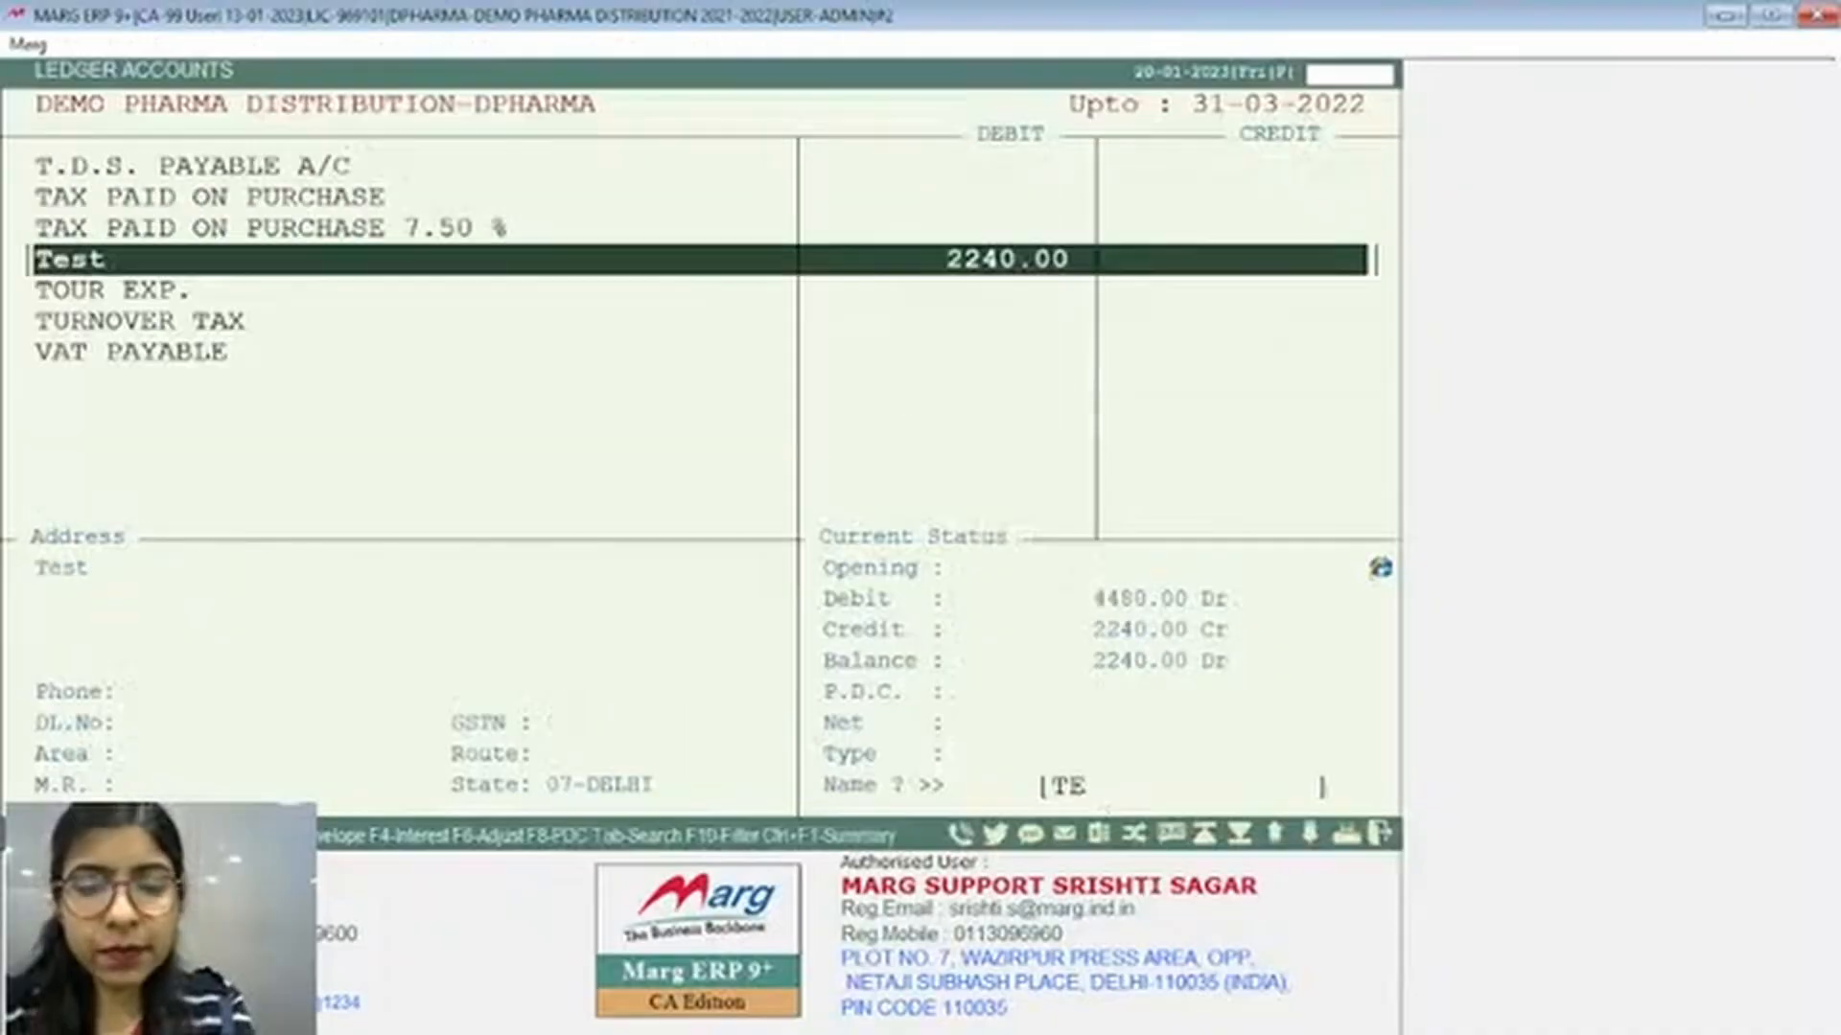
Reopen the Test party's ledger for 01-04-2021 to 31-03-2022 and examine the receipt and credit note lines against its closing balance
key(Return)
key(Return)
key(Return)
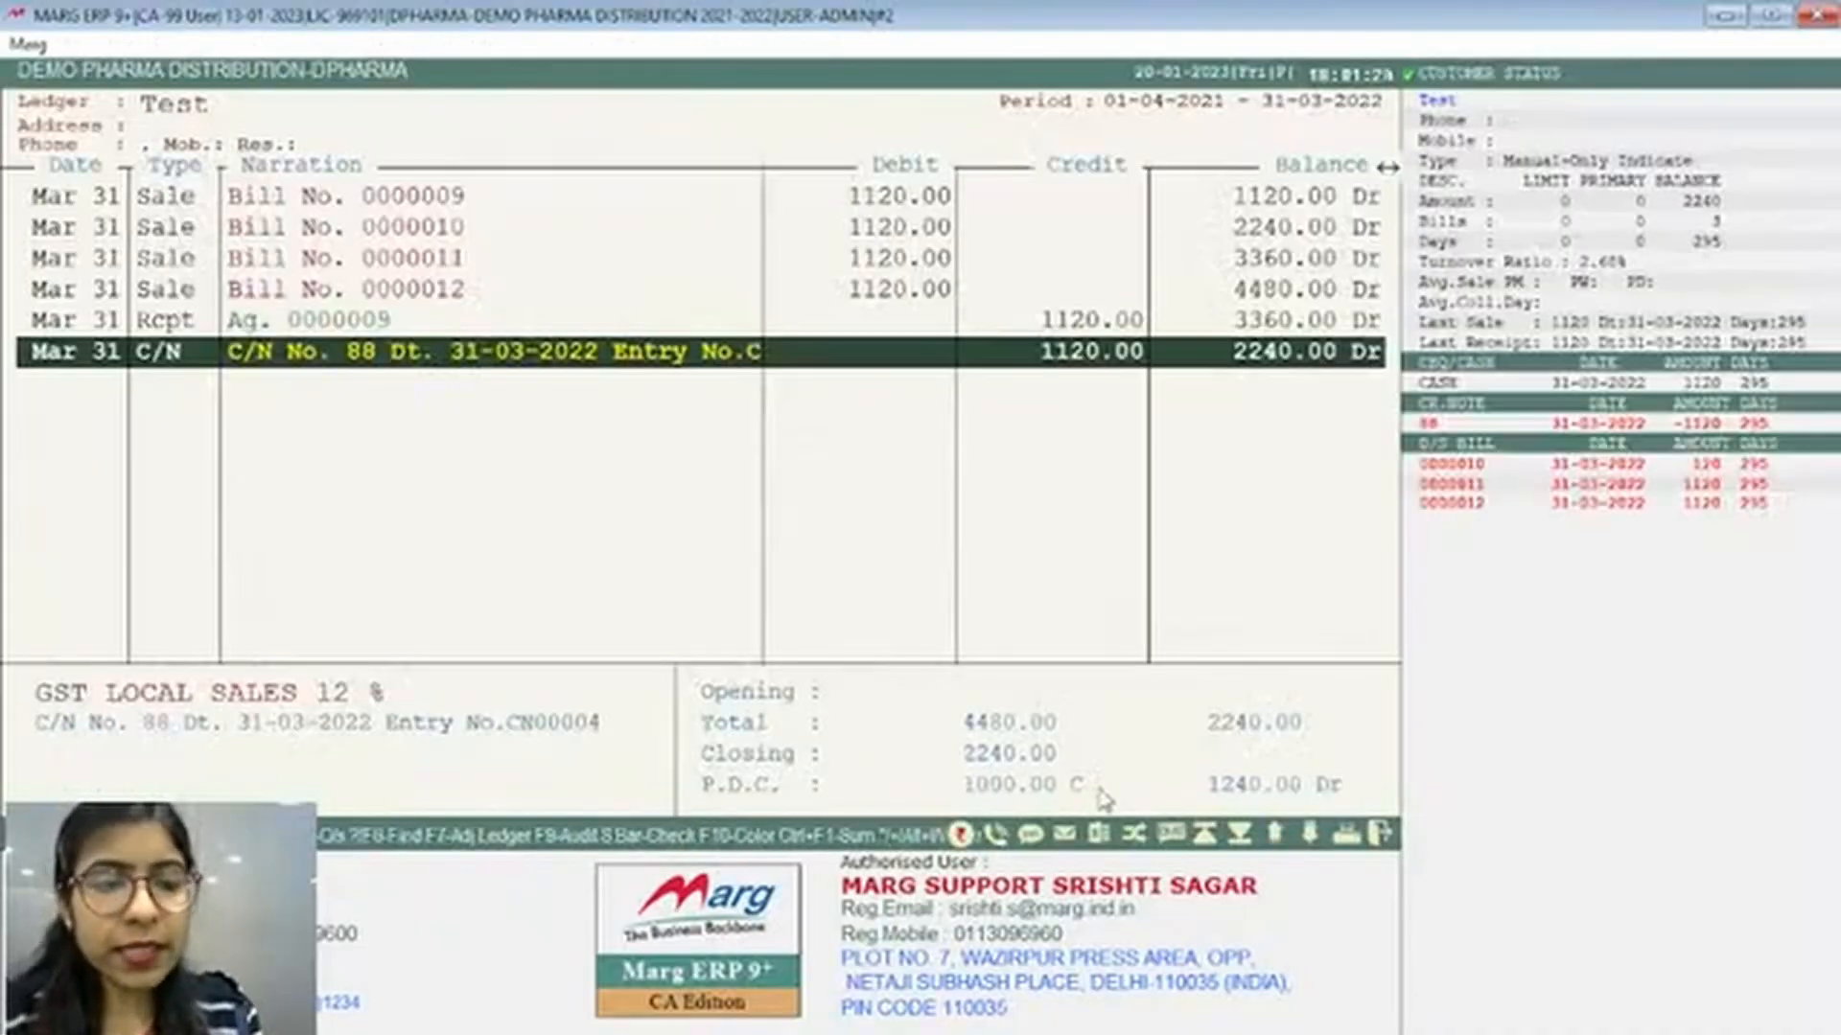
key(Up)
key(Down)
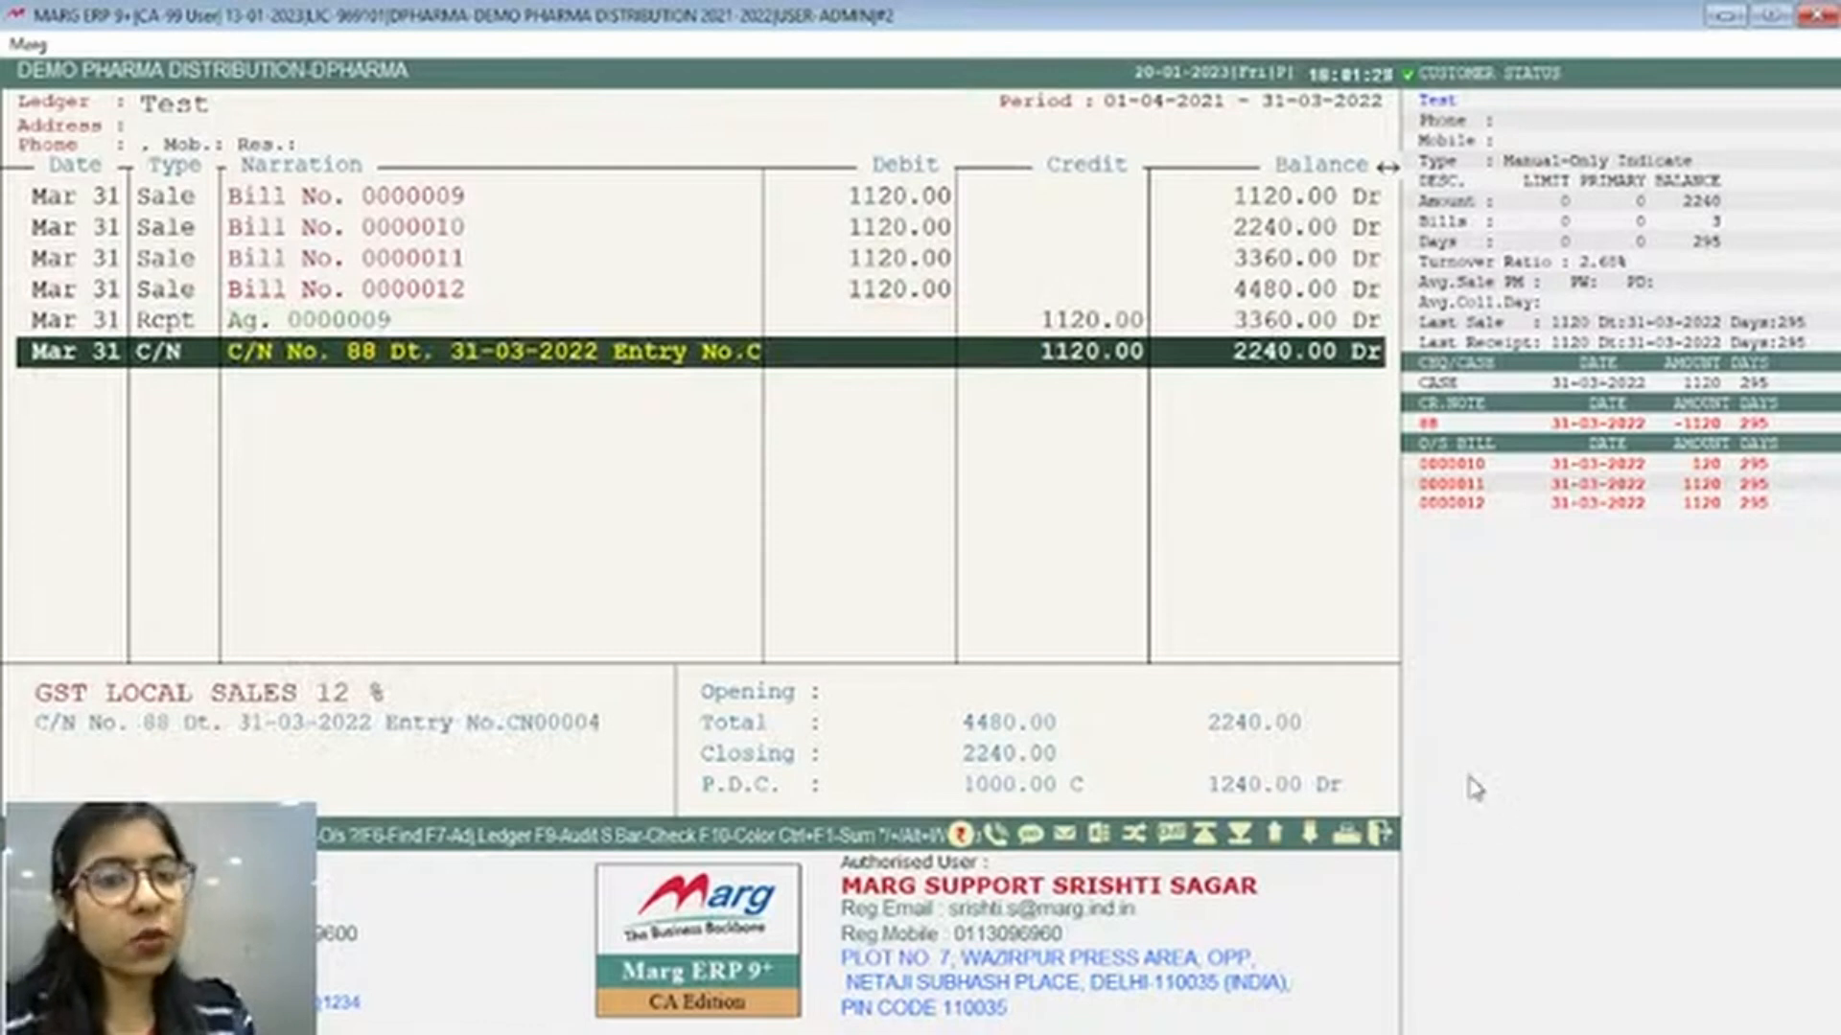
key(Up)
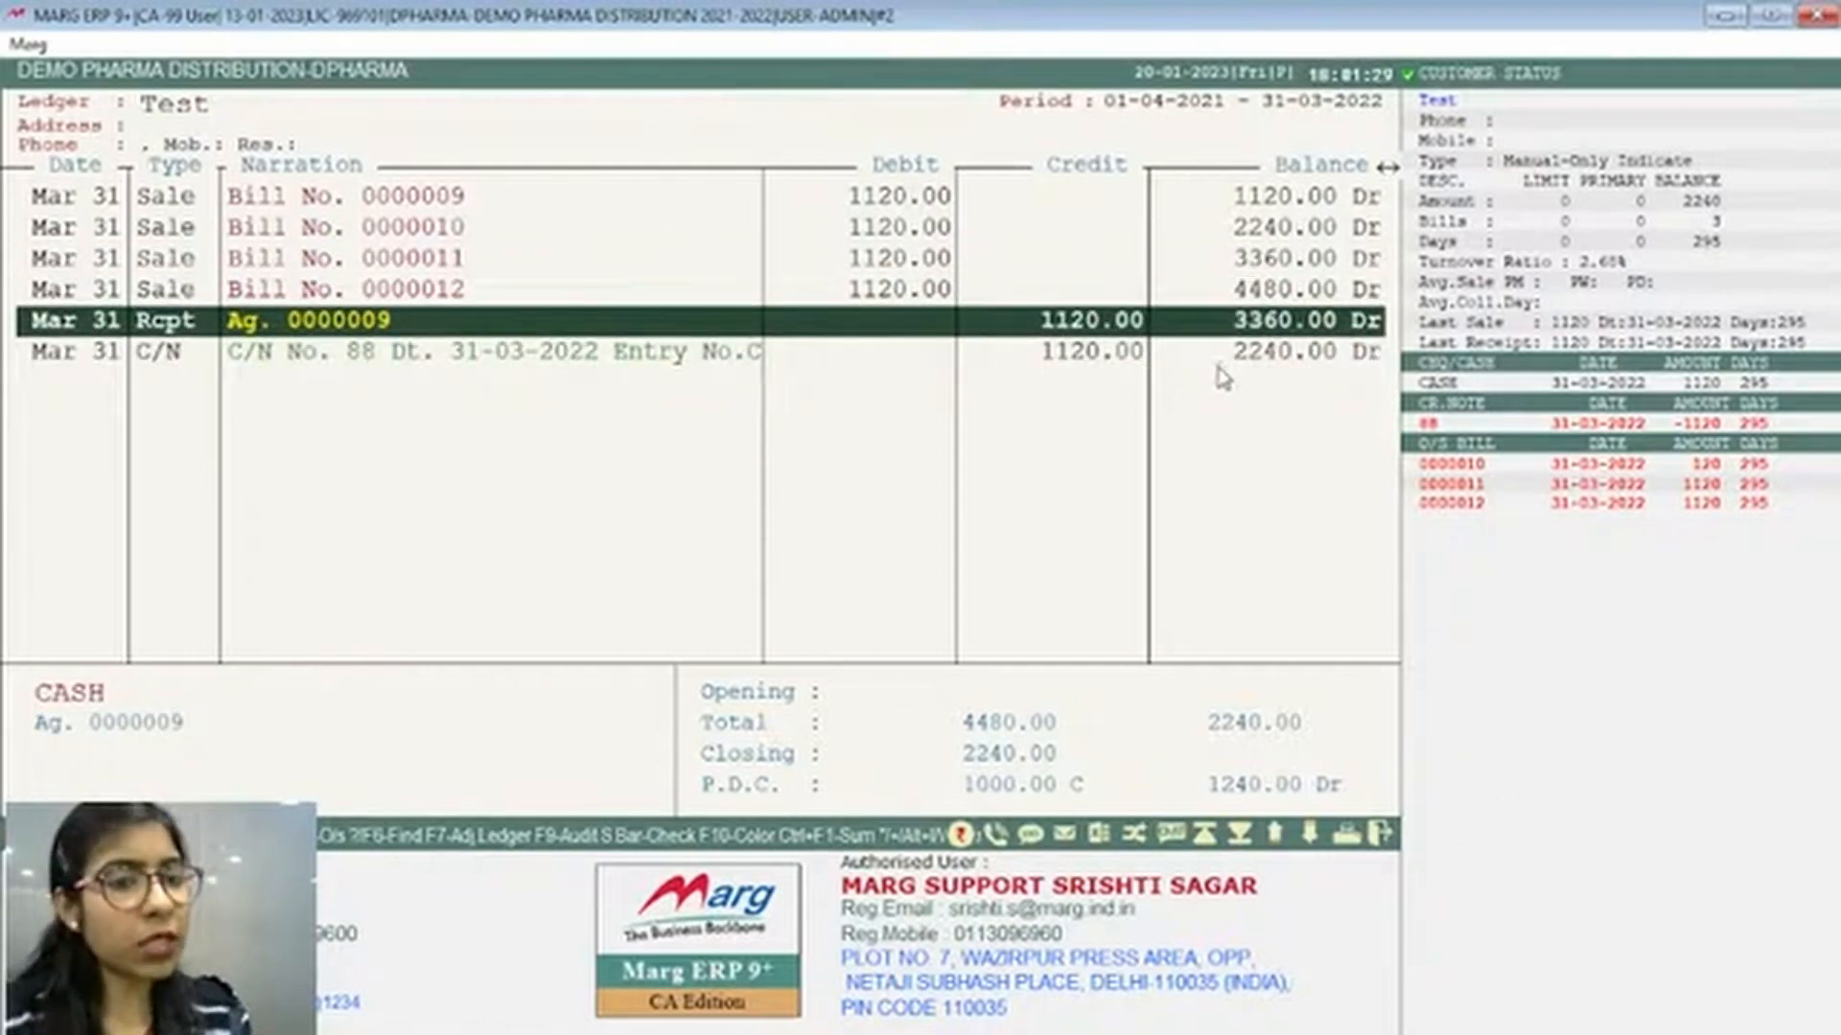
key(Down)
key(Up)
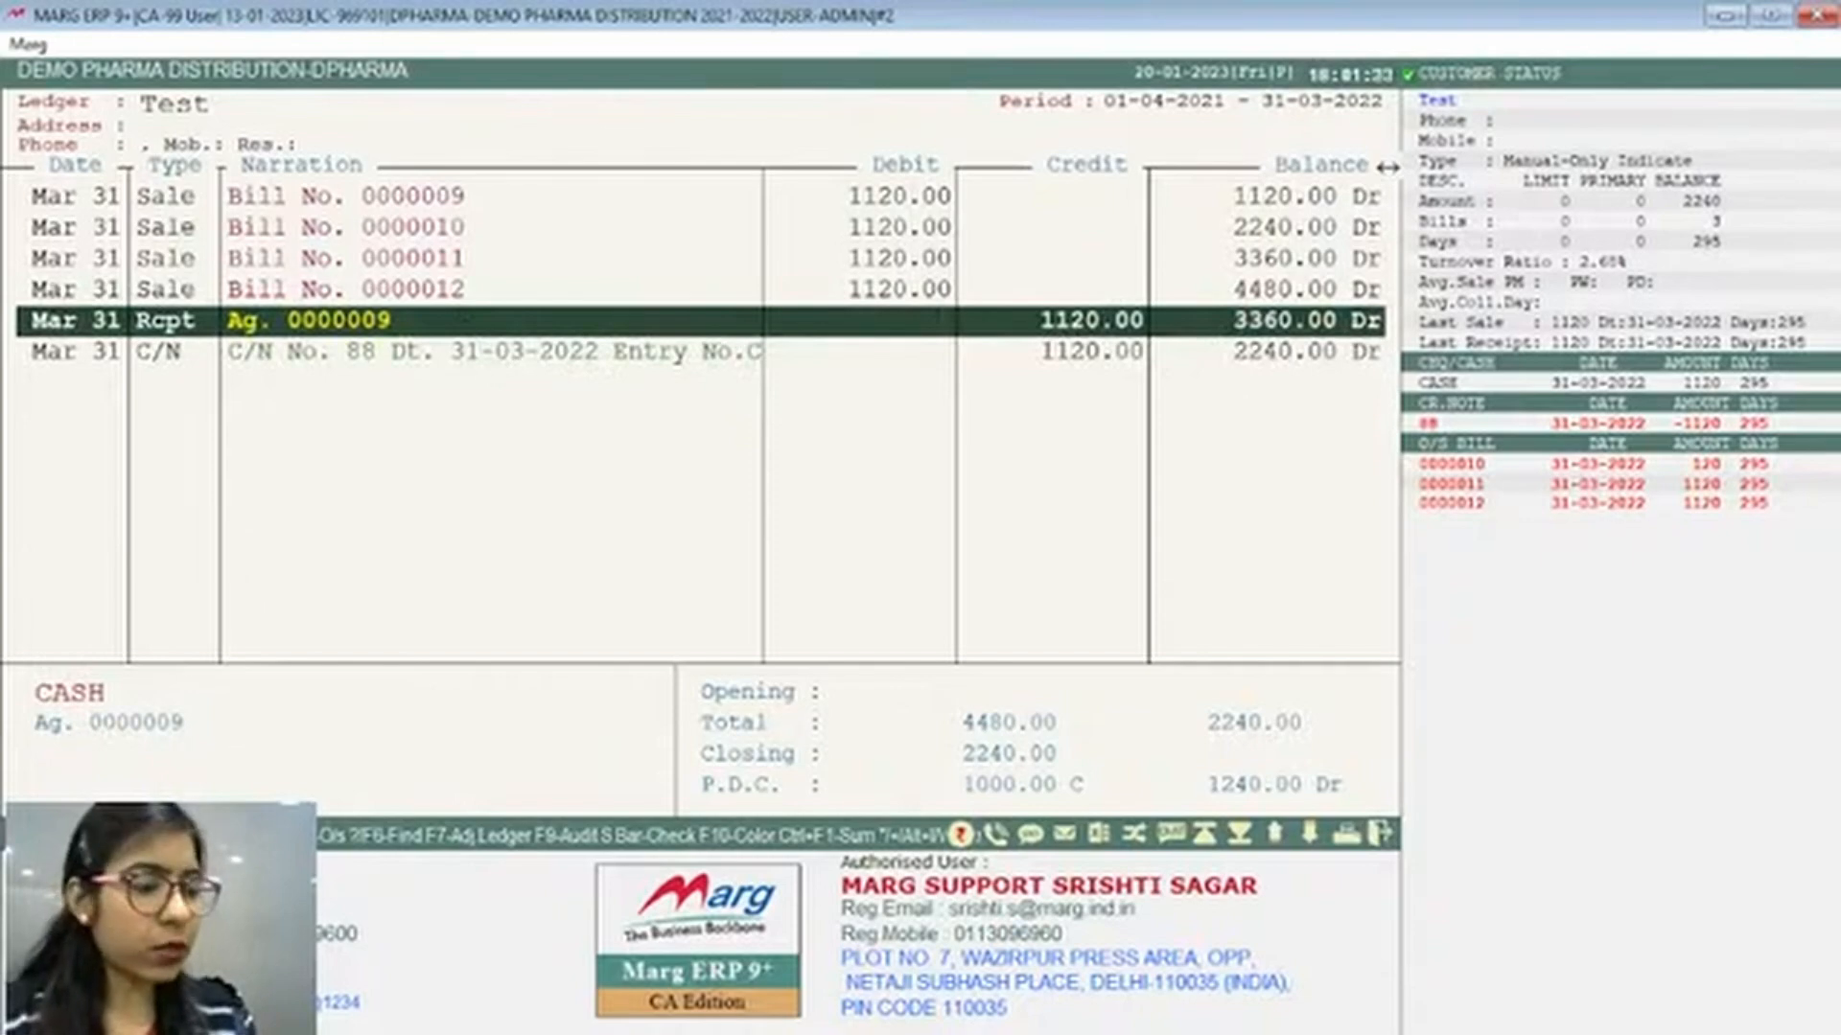
key(Down)
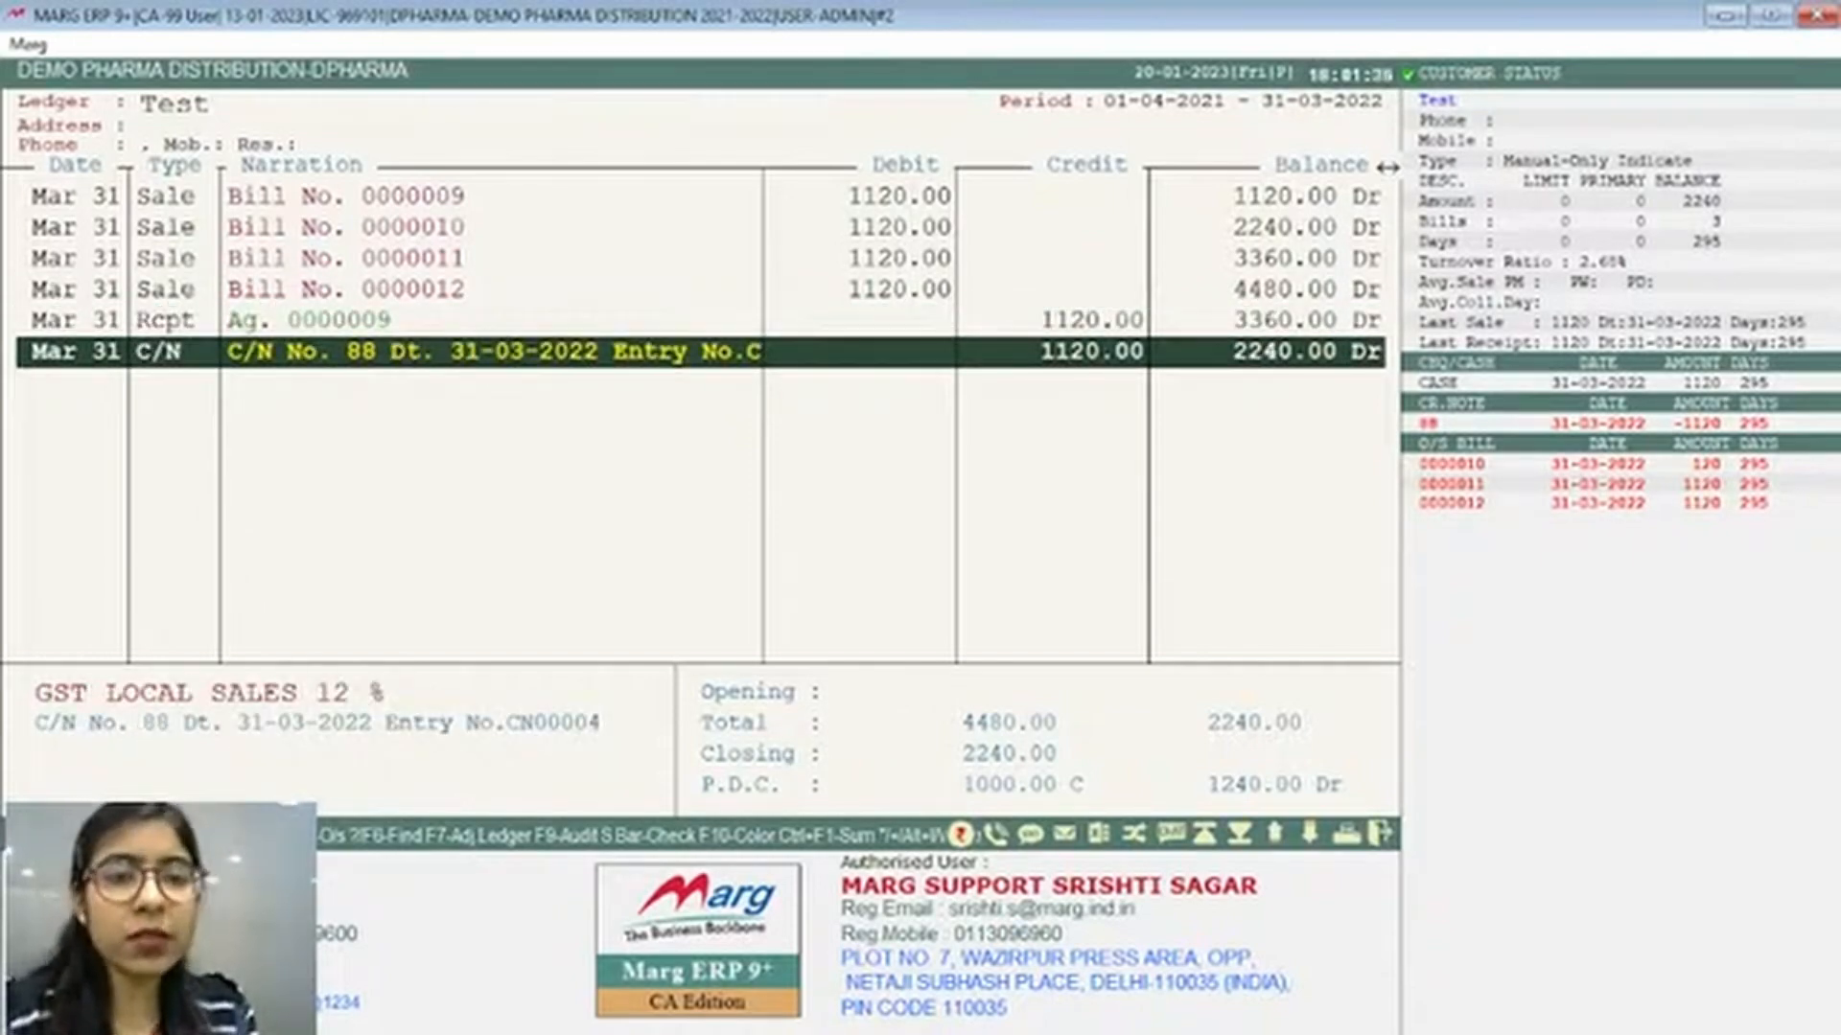
key(Escape)
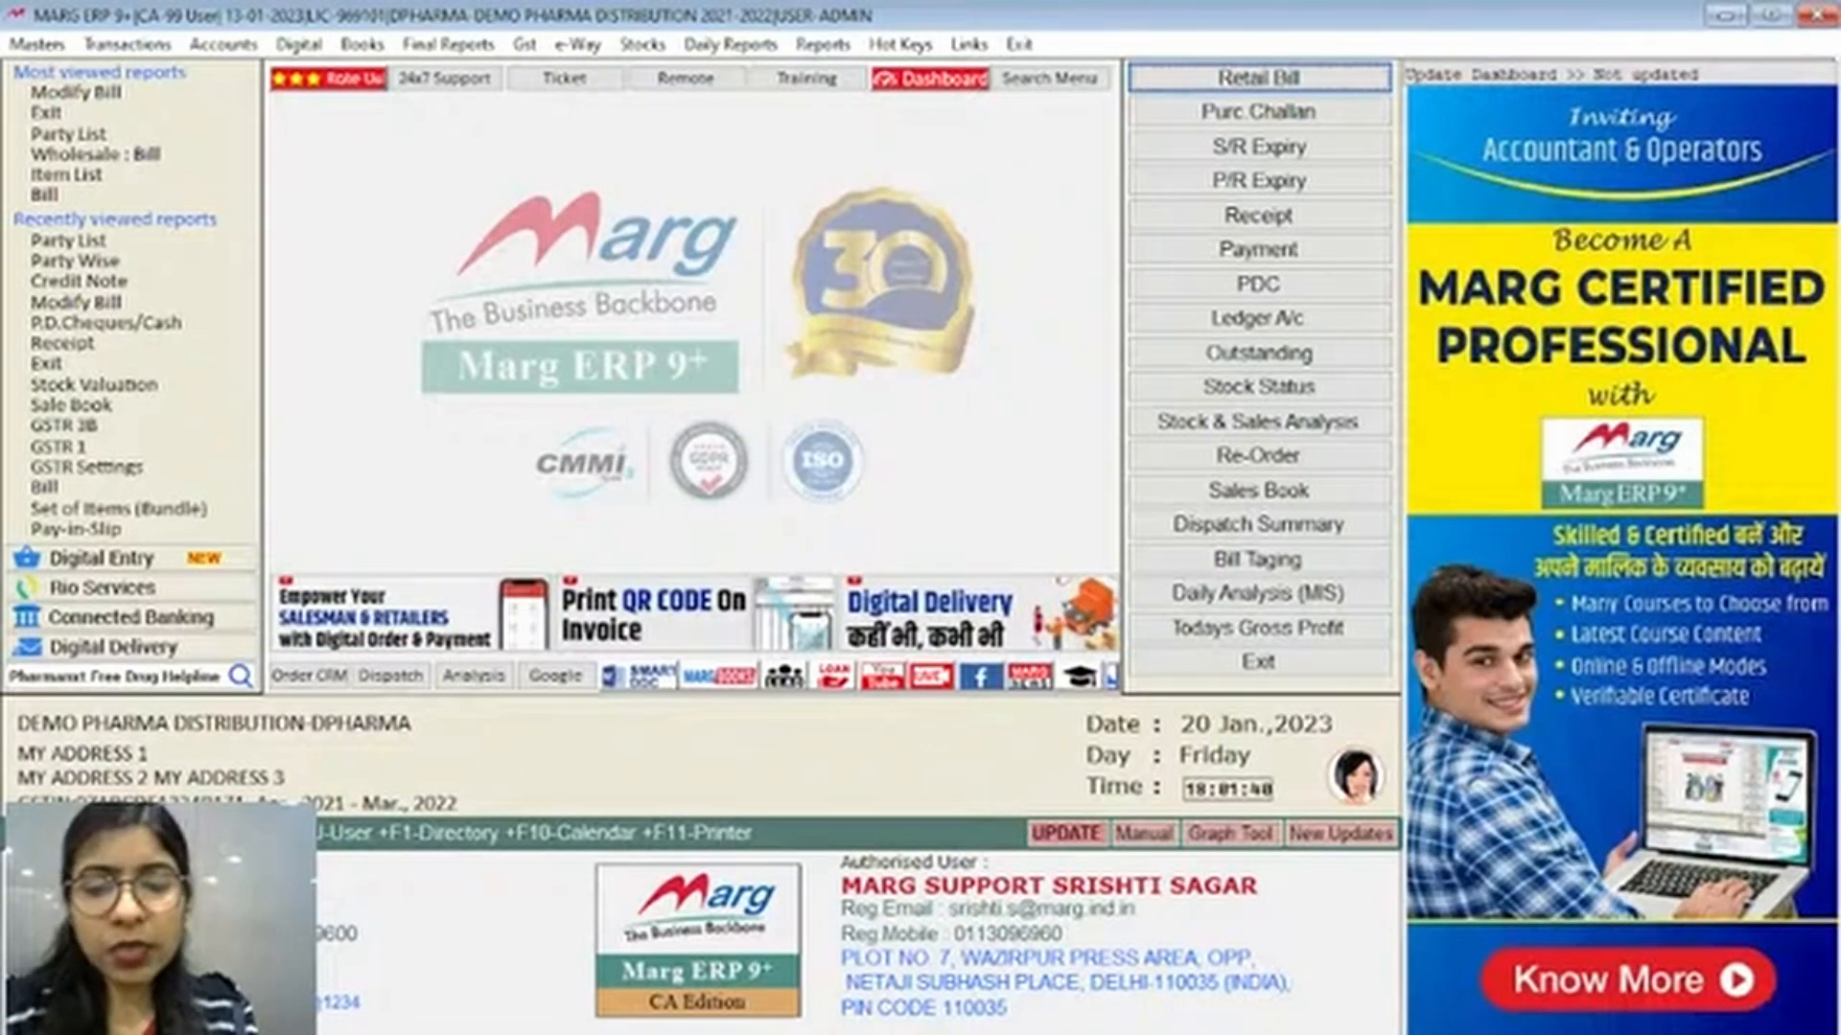
Generate the party-wise outstanding list as on 31-03-2022 with Negative Amount No, P.D.Cheque With and More Options No
key(alt+o)
key(Down)
key(Return)
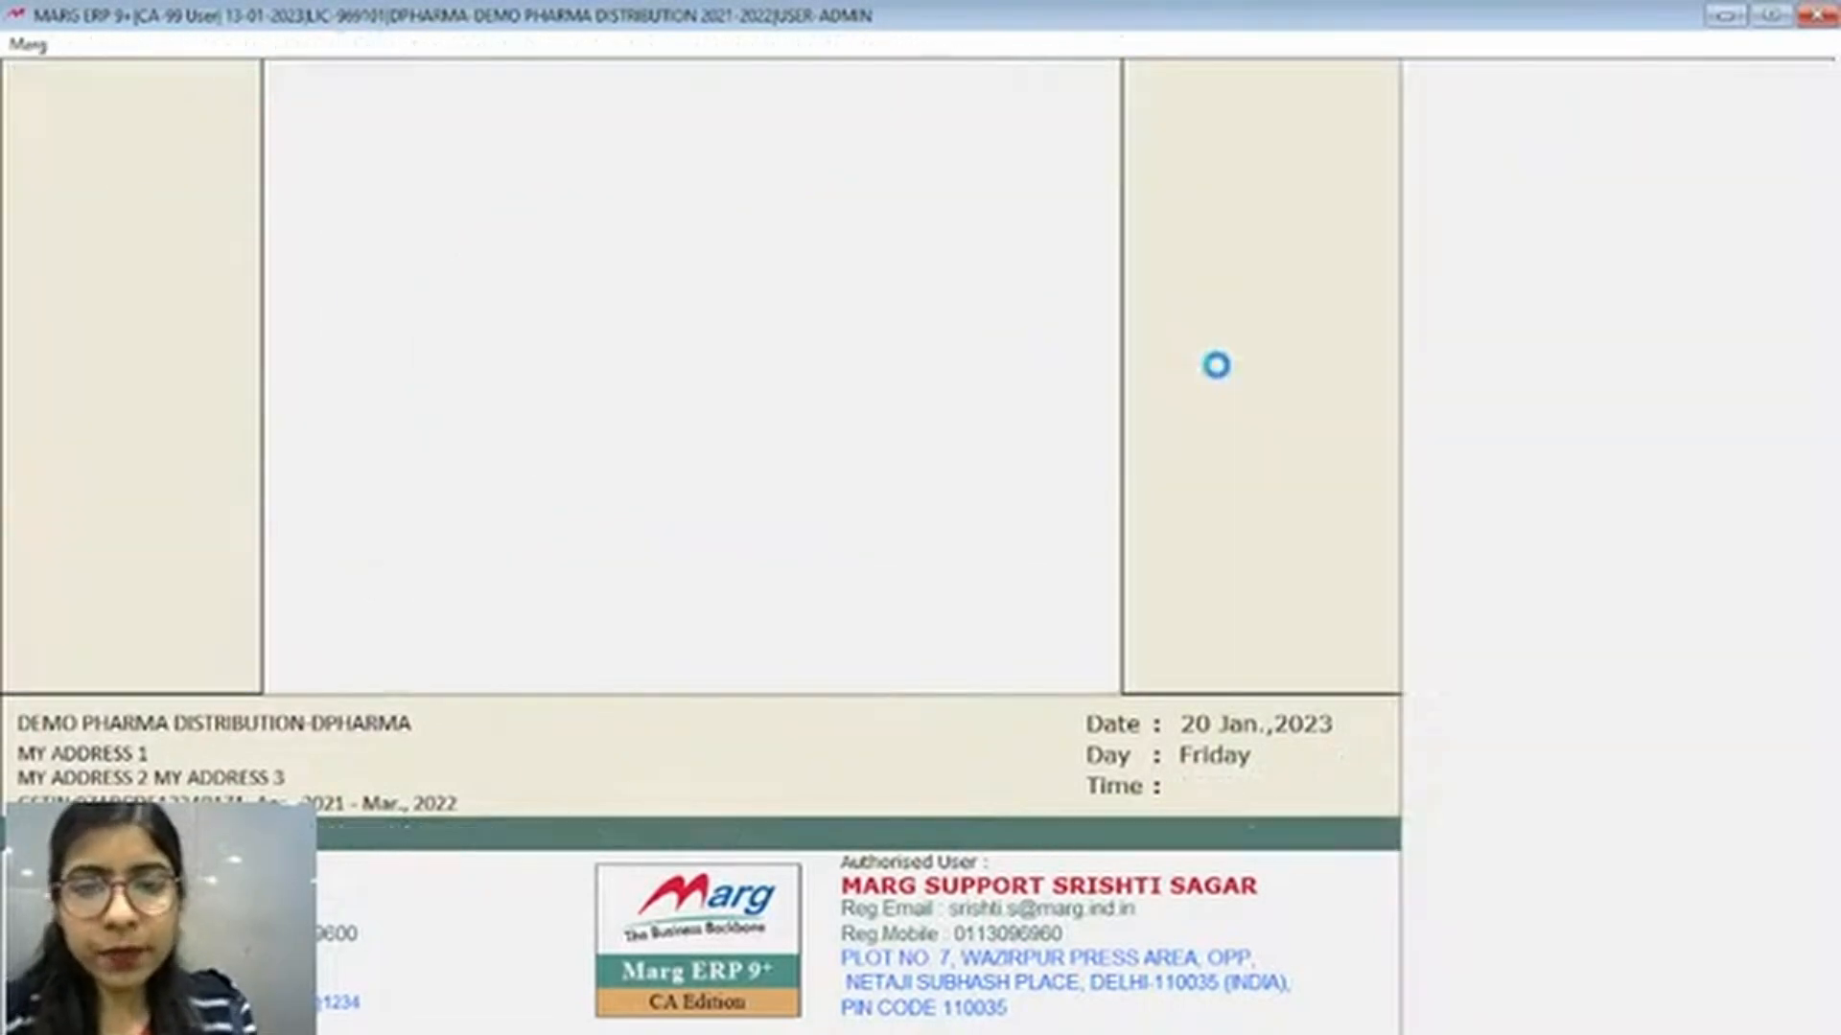
key(Return)
key(Return)
key(Return)
key(Return)
key(Return)
key(Return)
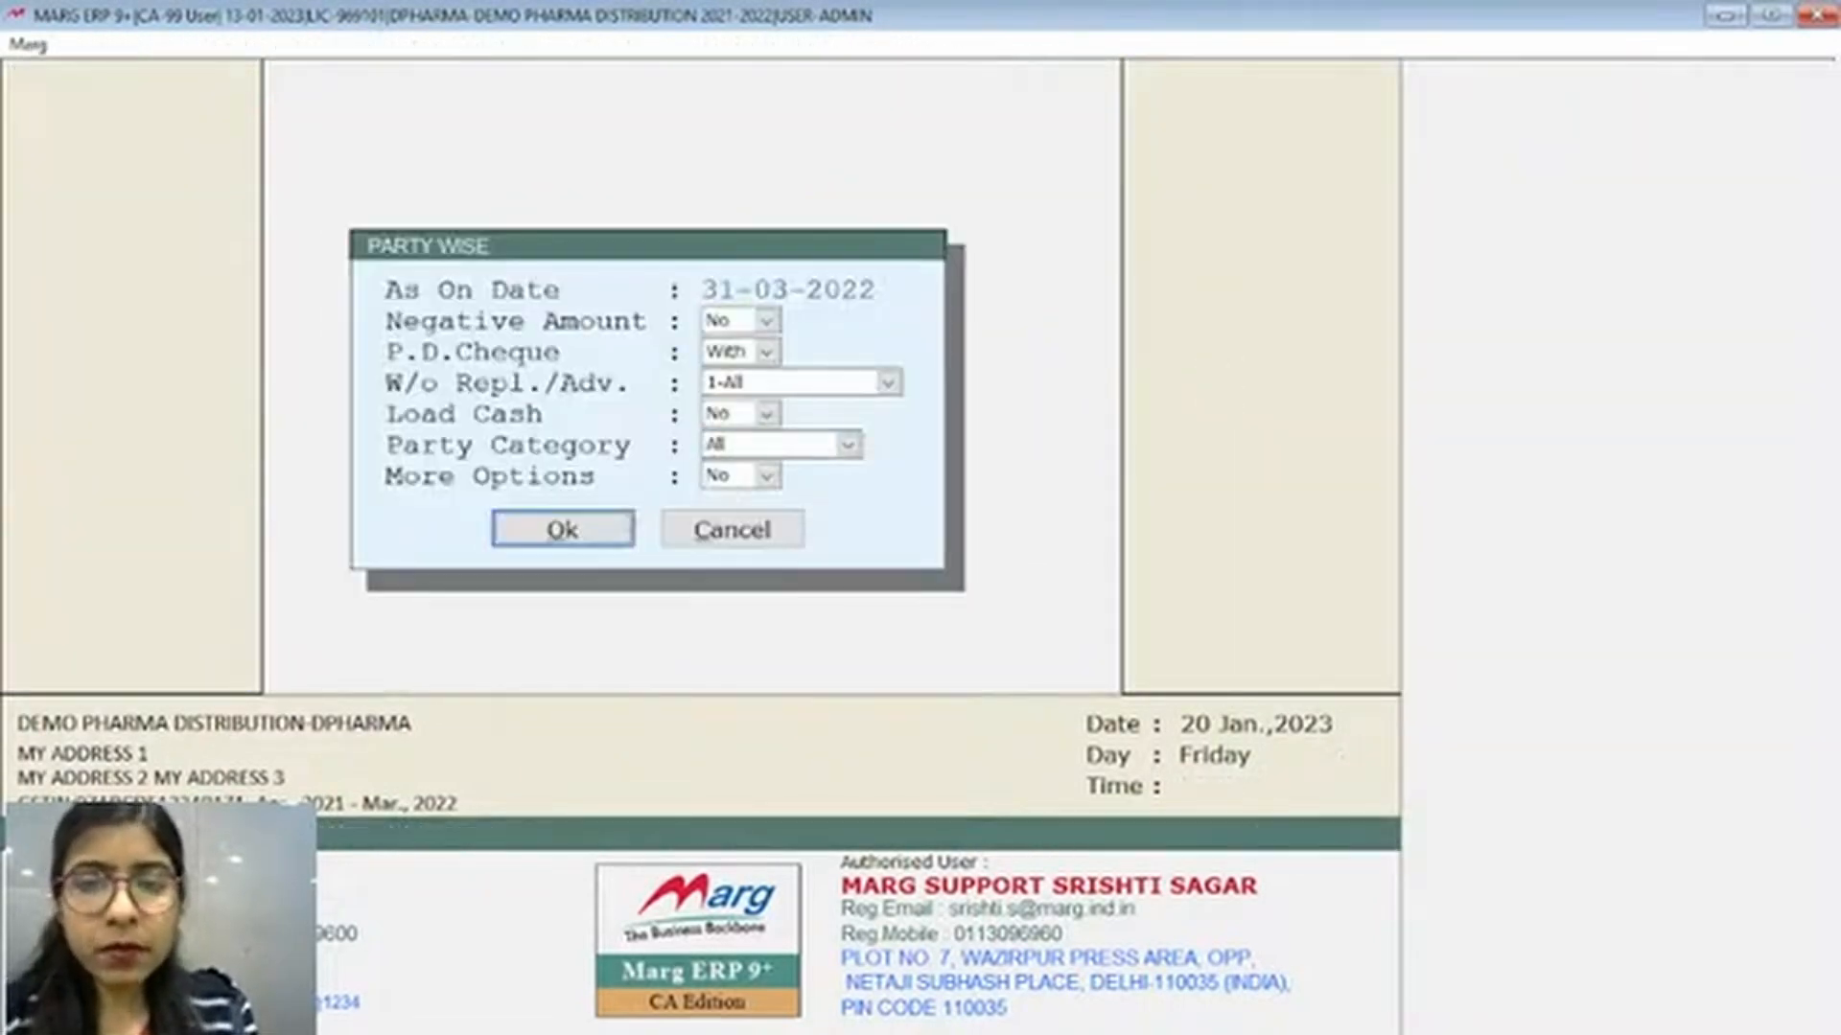
key(Return)
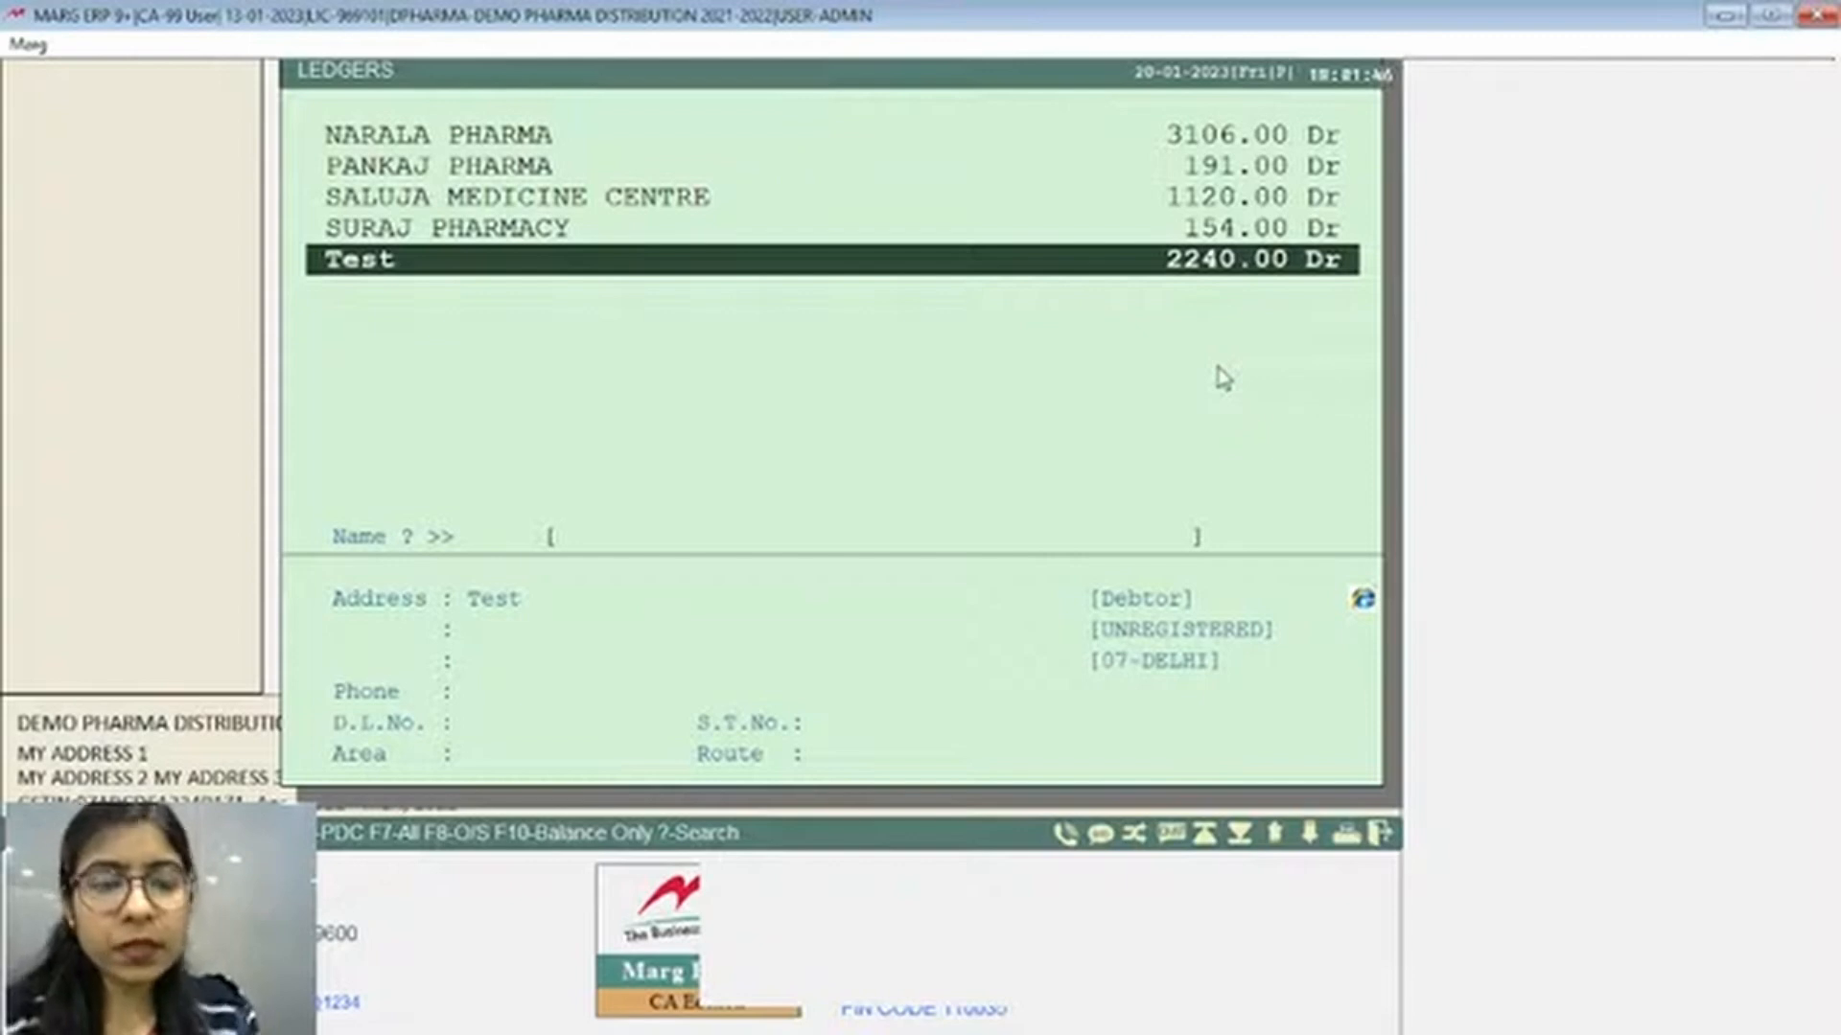
Open the Test party's outstanding, review its bills down to 0000012 and return to the report options
key(Return)
key(Down)
key(Down)
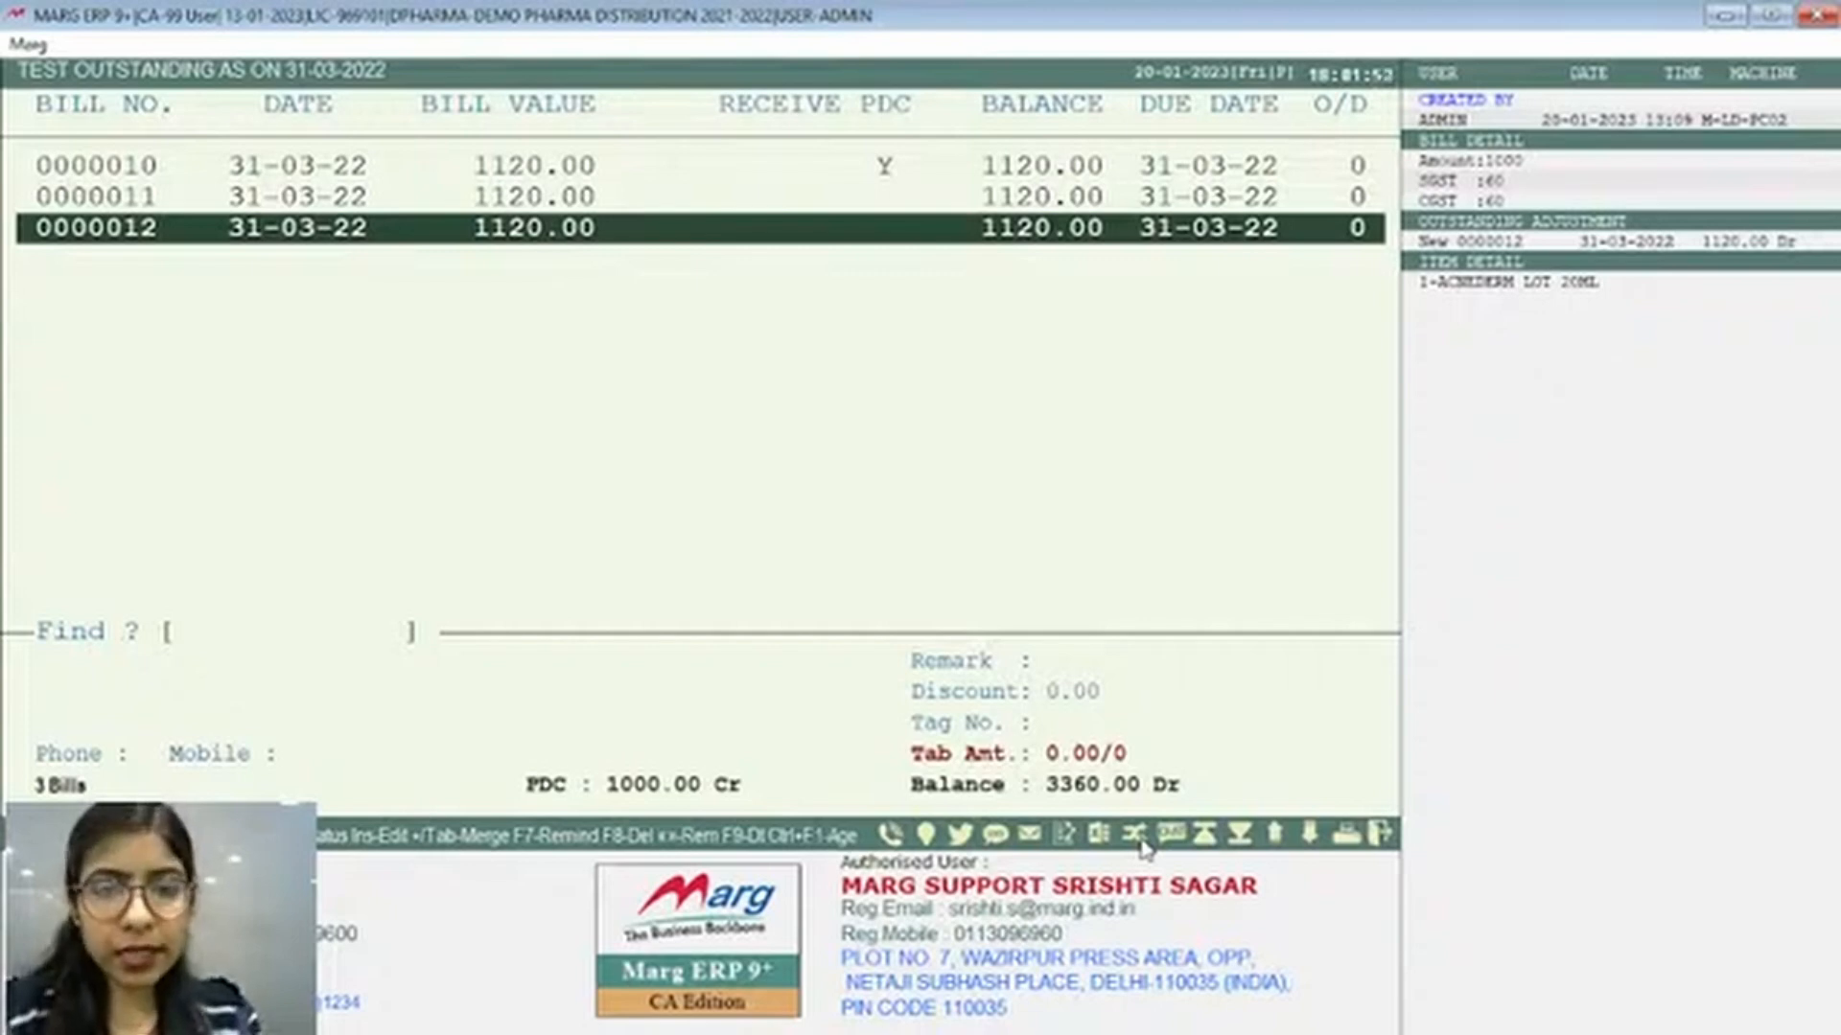
key(Escape)
key(Escape)
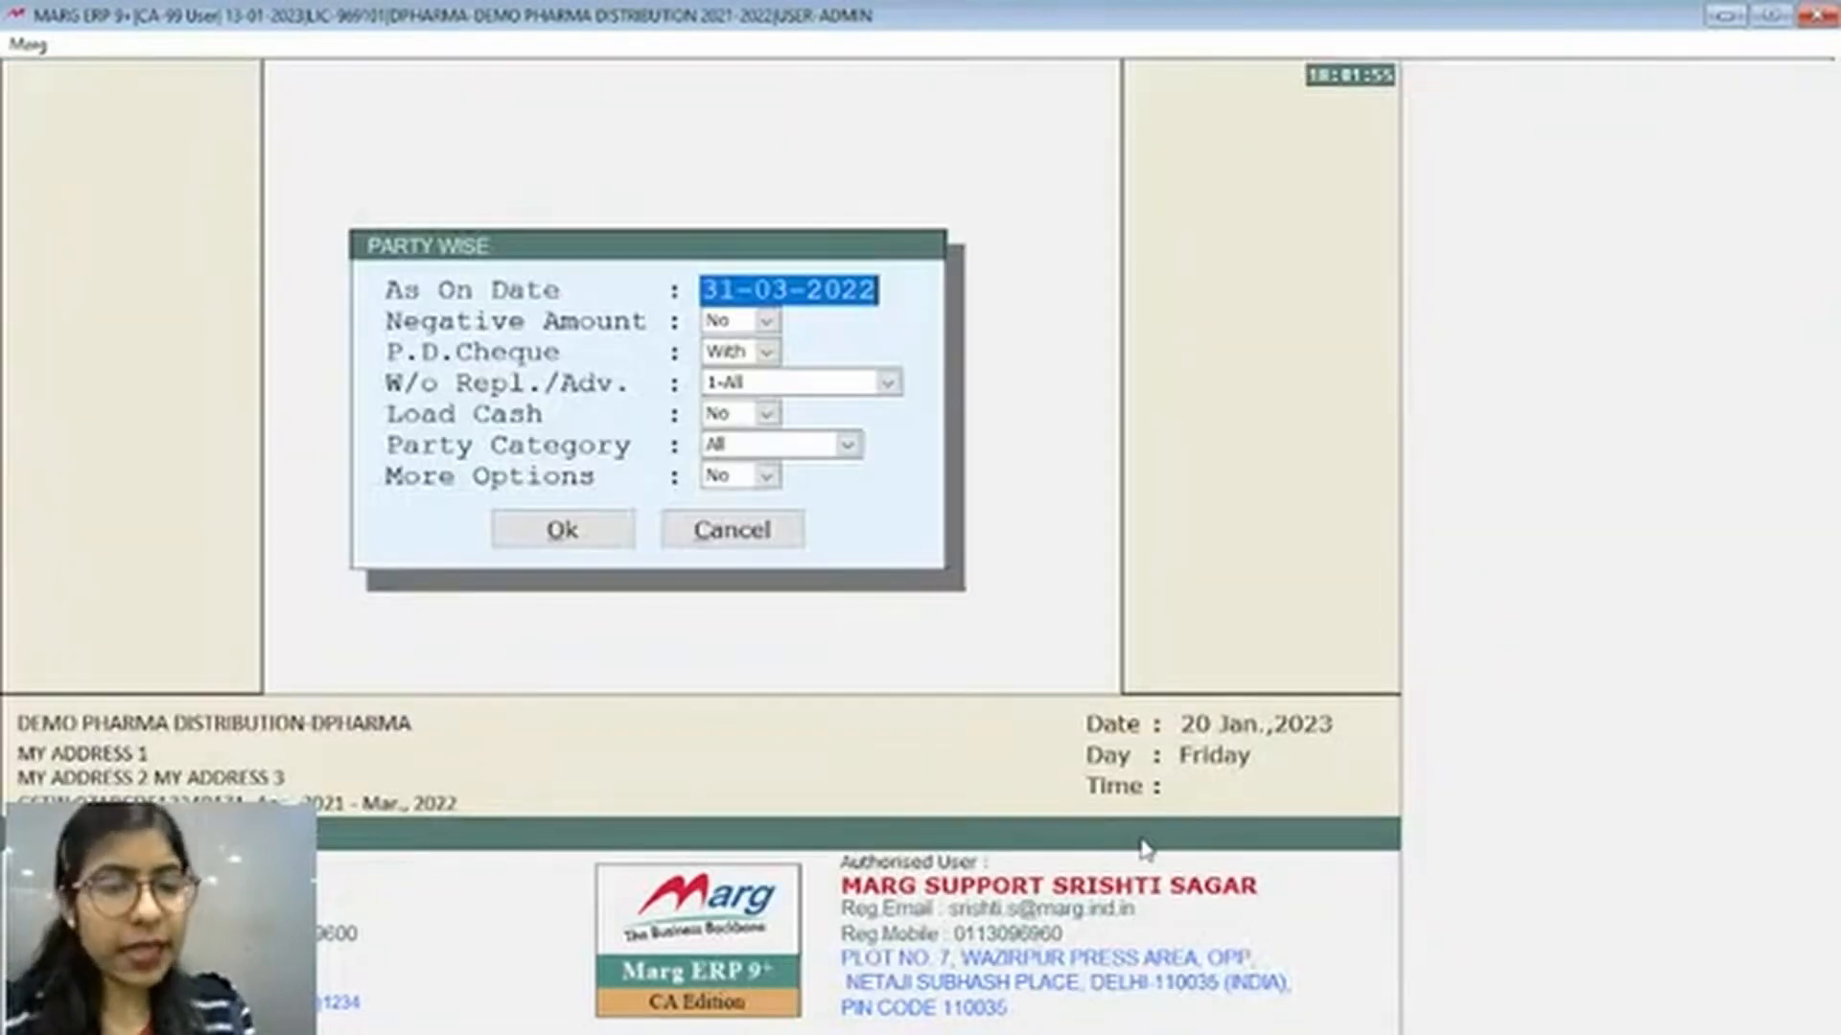
Set Negative Amount to Yes and display the Test party's outstanding as on 31-03-2022
key(Return)
key(y)
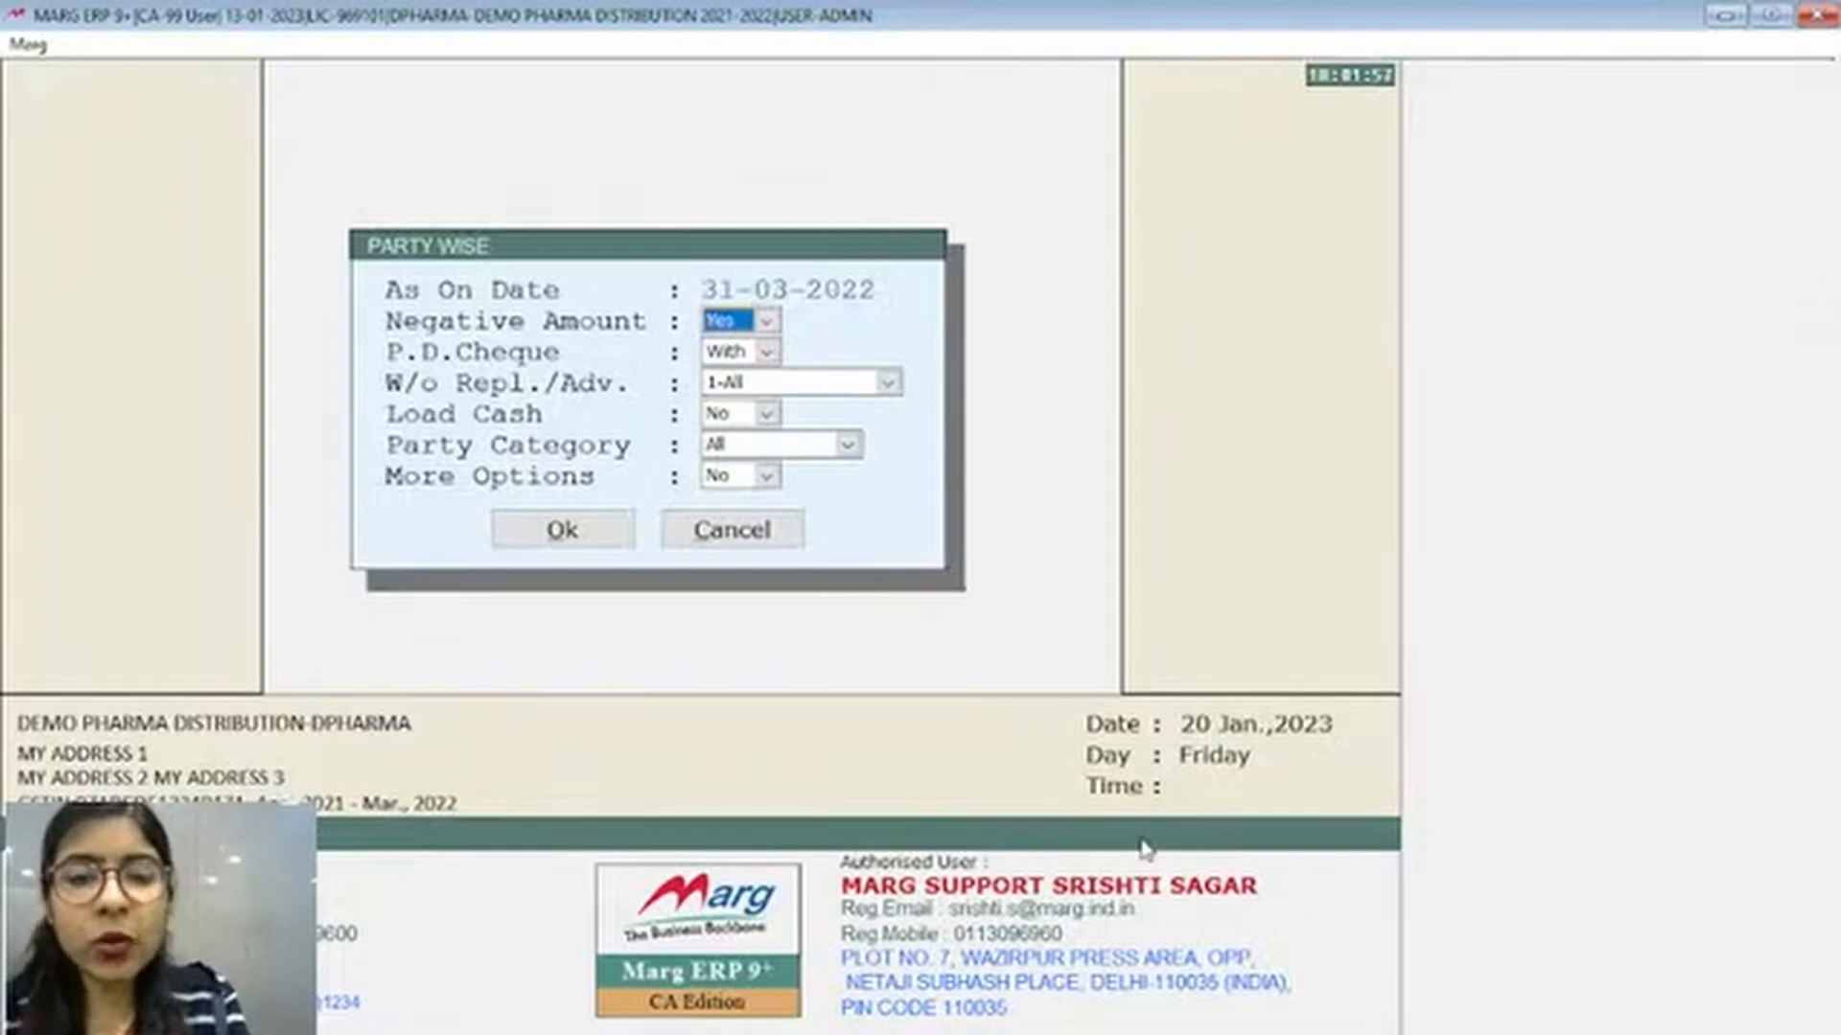
key(Return)
key(Return)
key(Return)
key(Return)
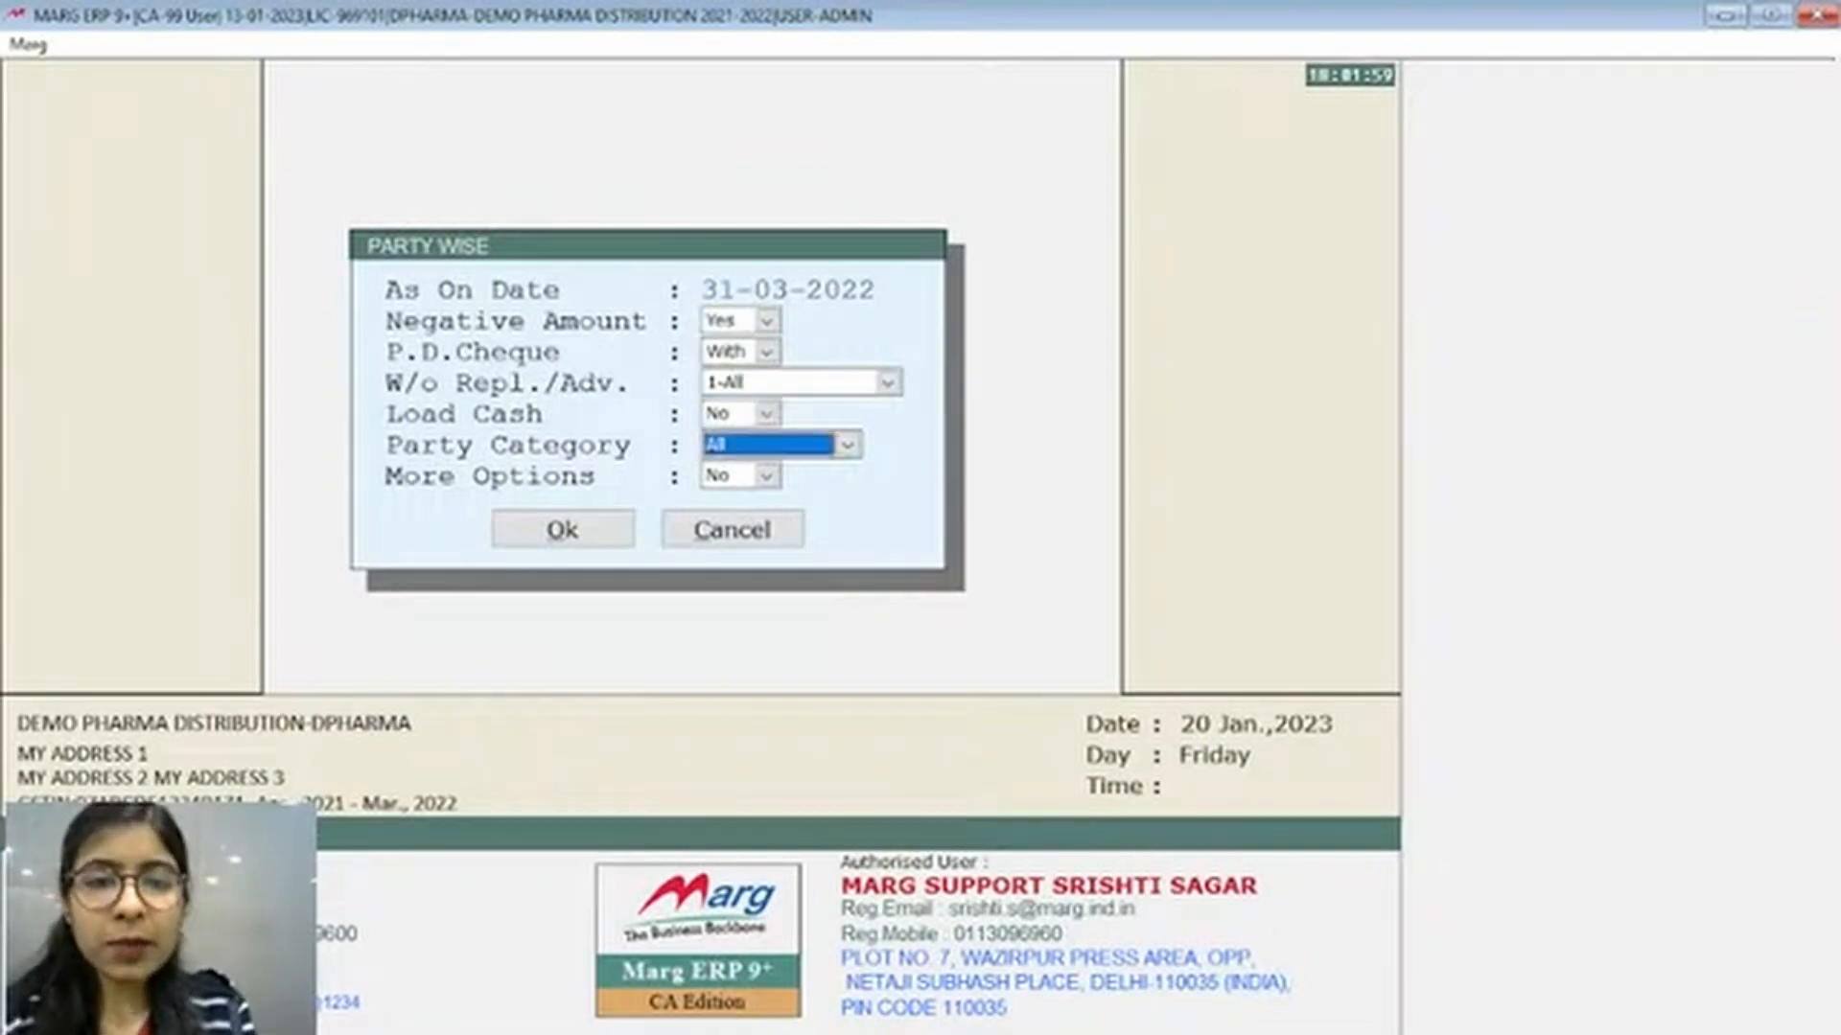
key(Return)
key(Return)
key(Return)
key(Return)
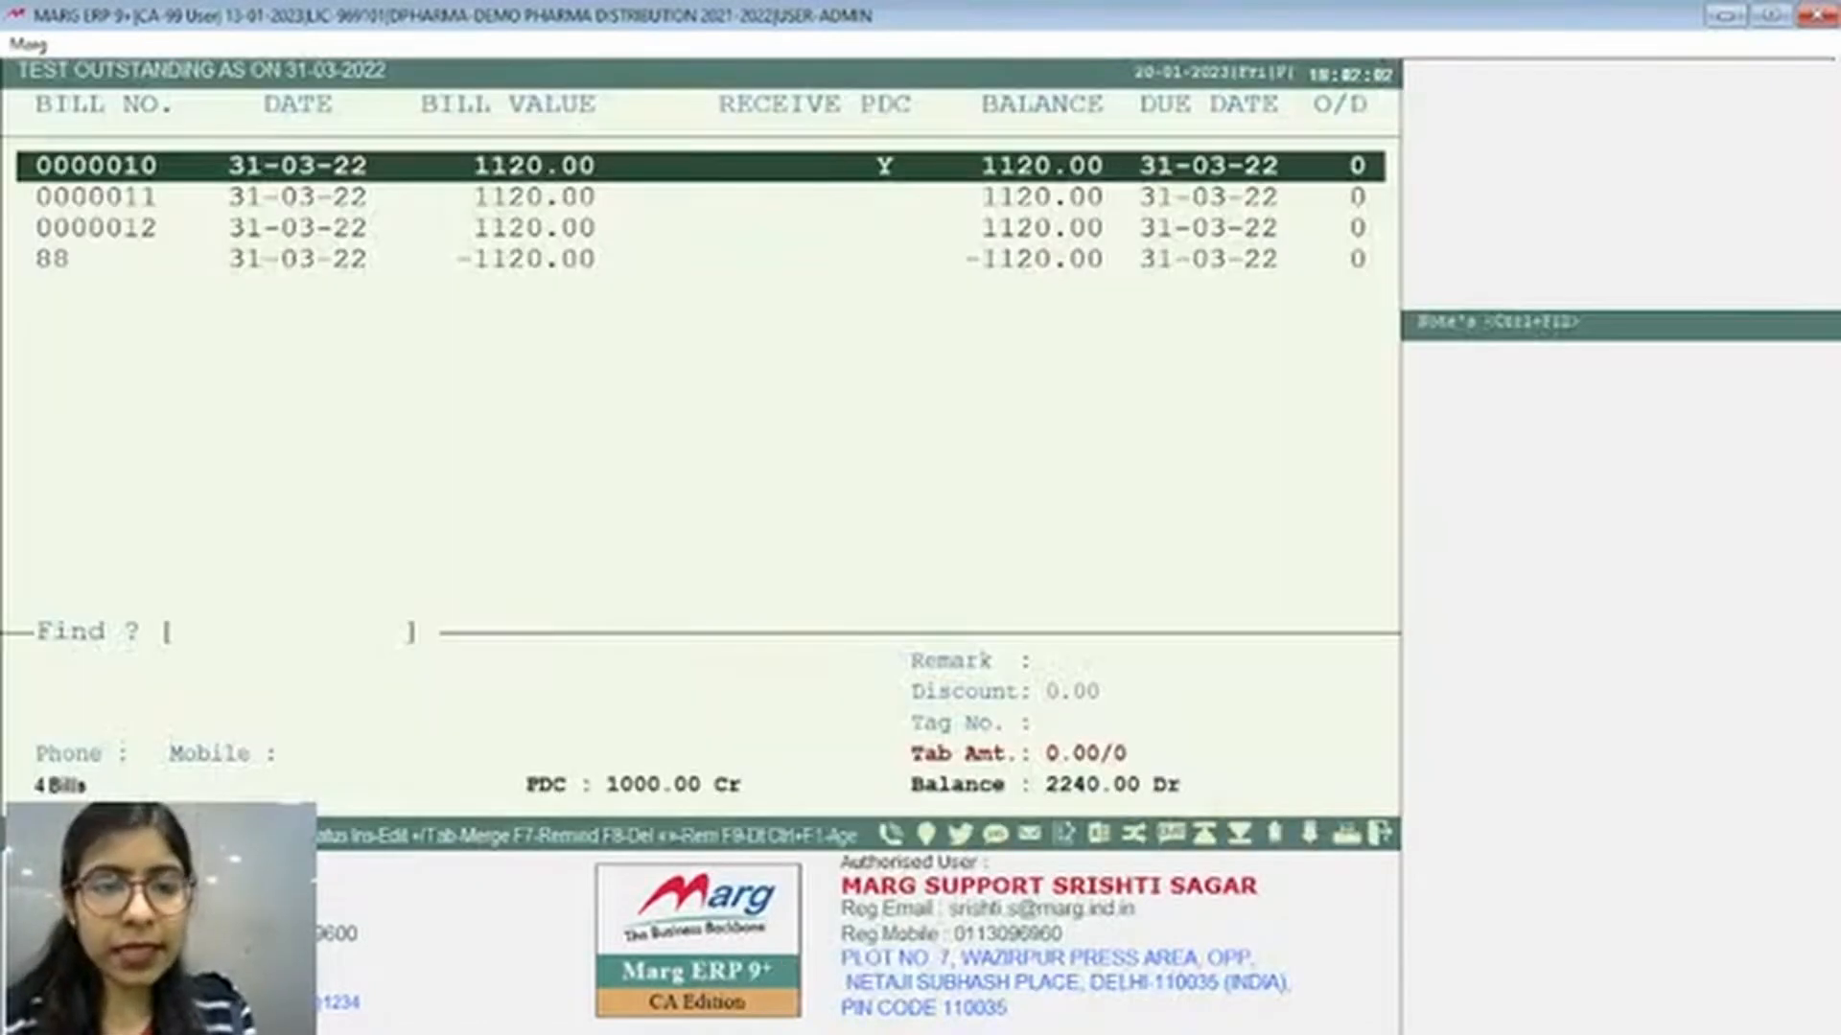
Examine credit note entry 88 beside the outstanding bills and the balance, and return to the report options
key(Down)
key(Down)
key(Down)
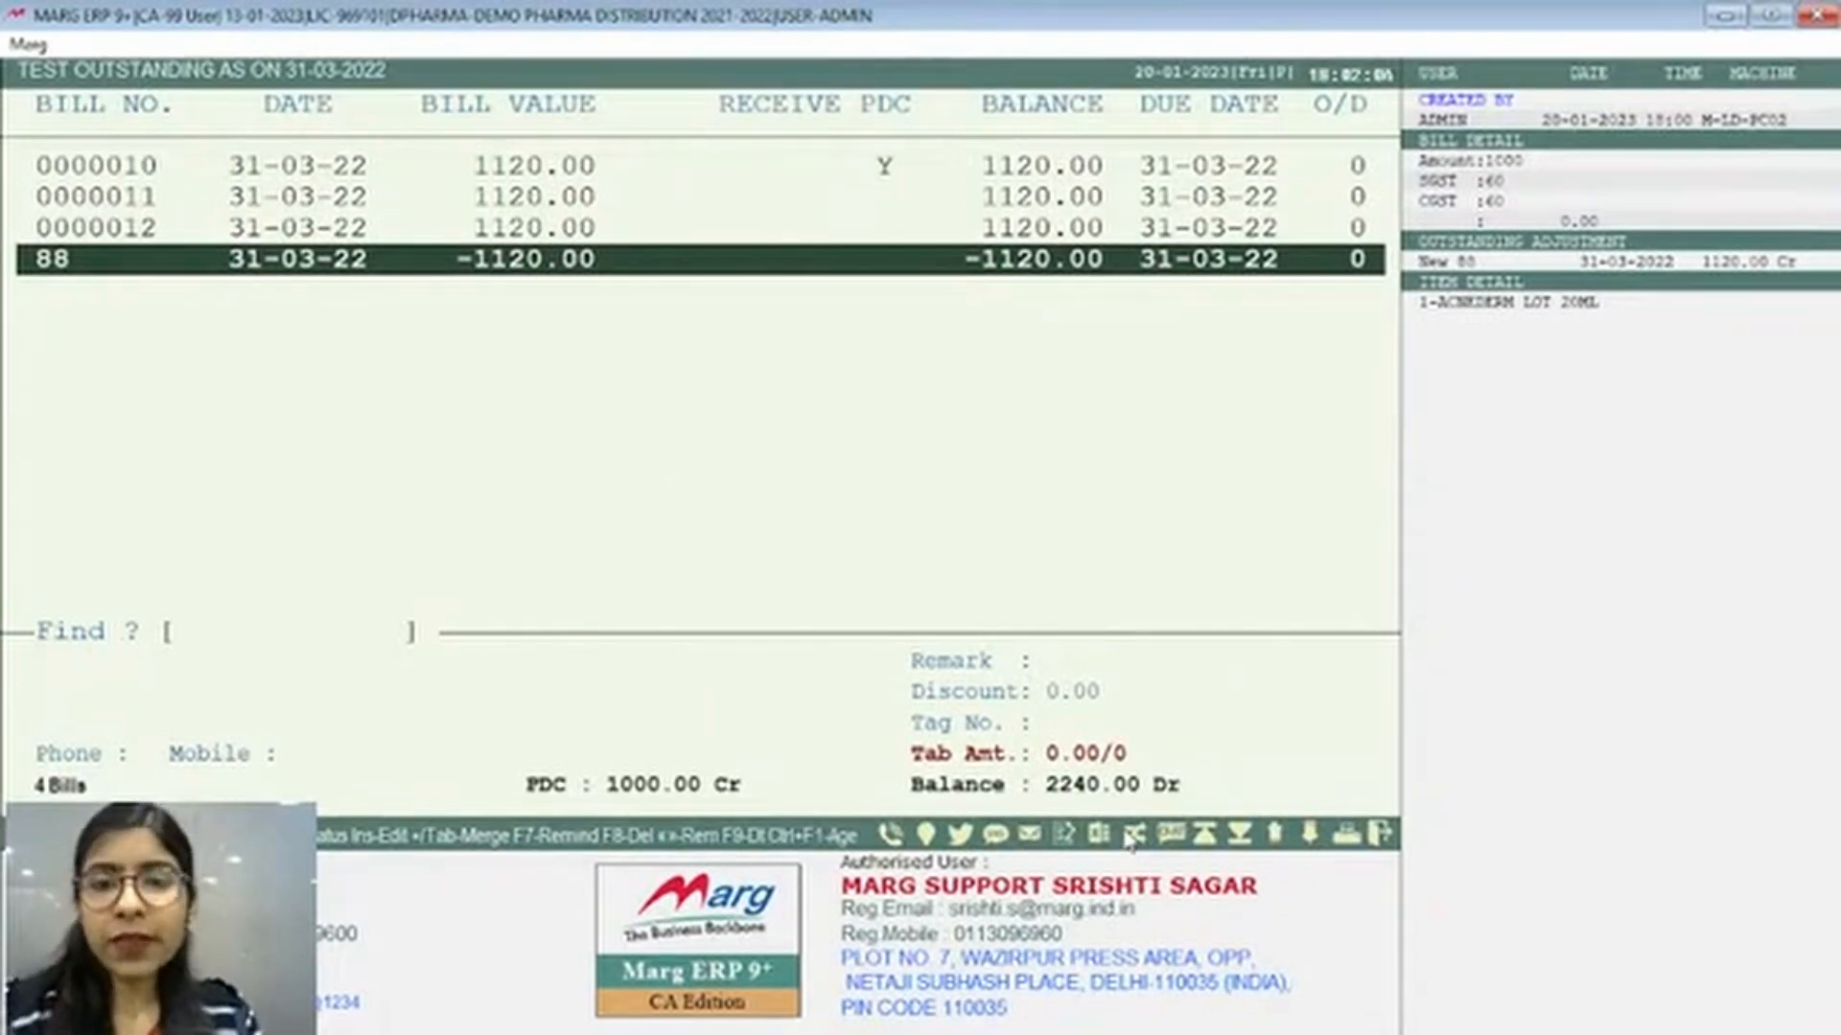
key(Up)
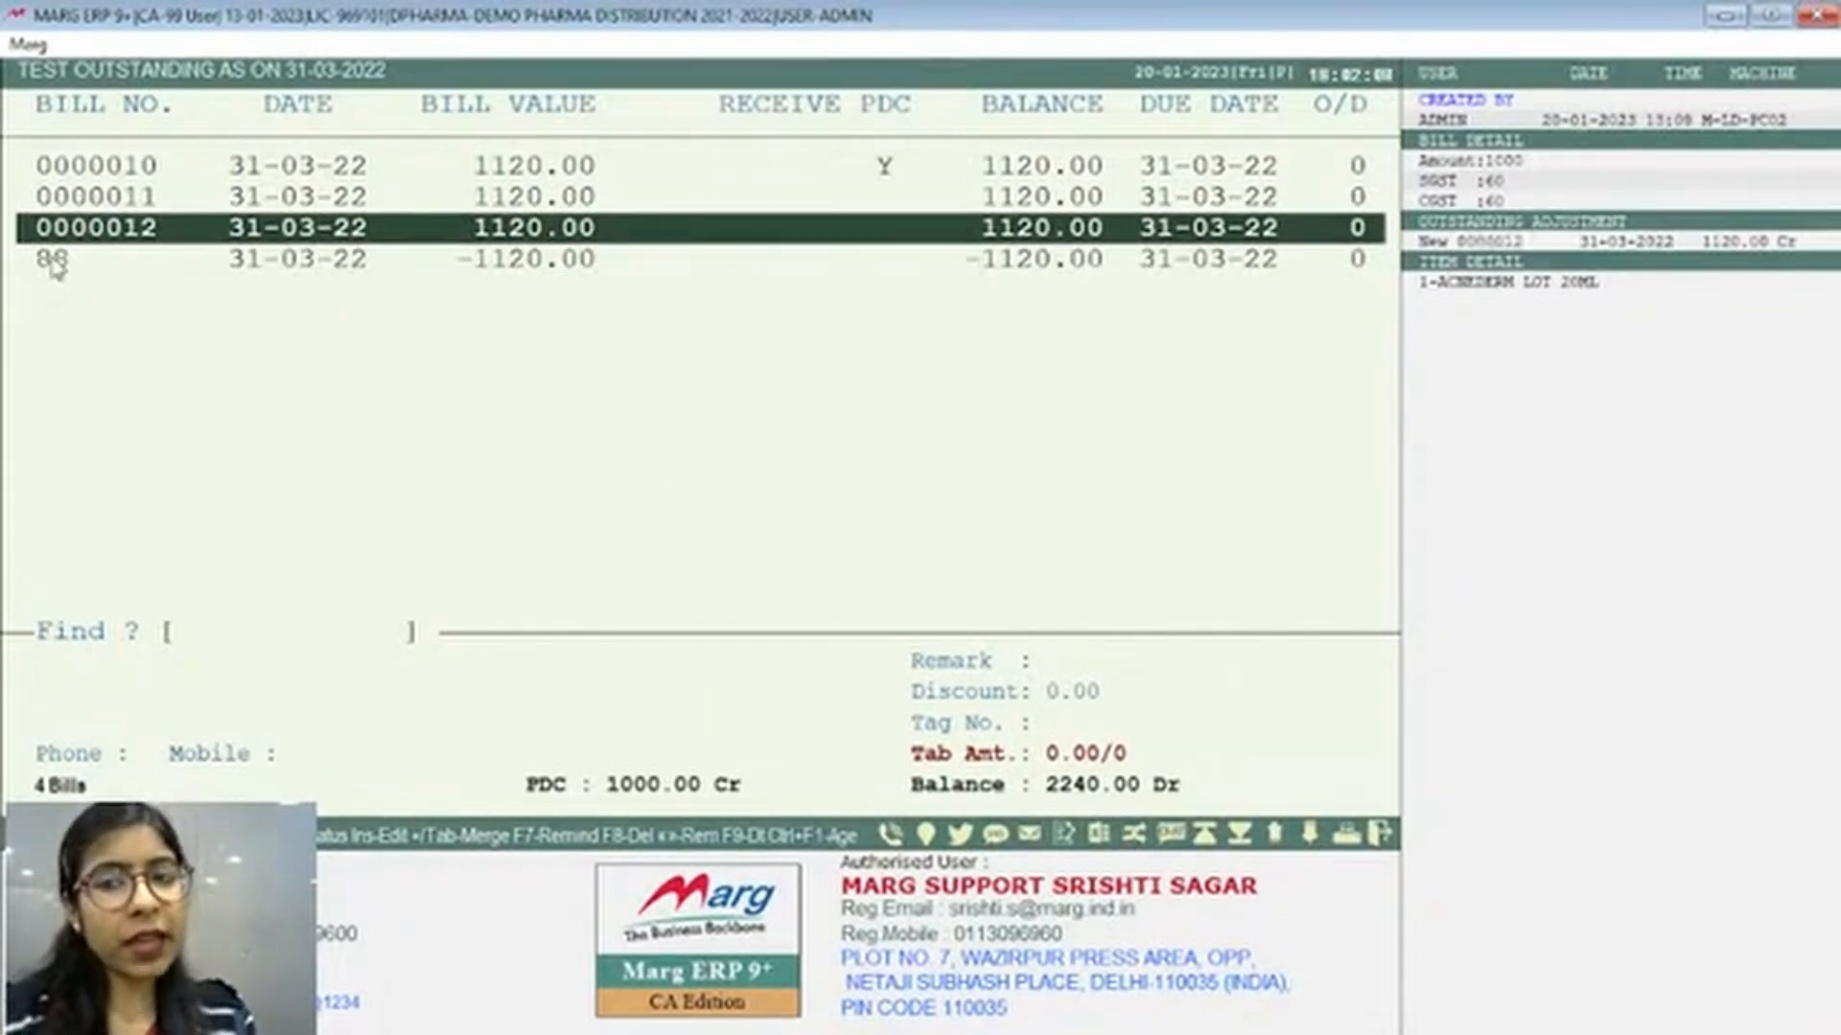
key(Down)
key(Up)
key(Down)
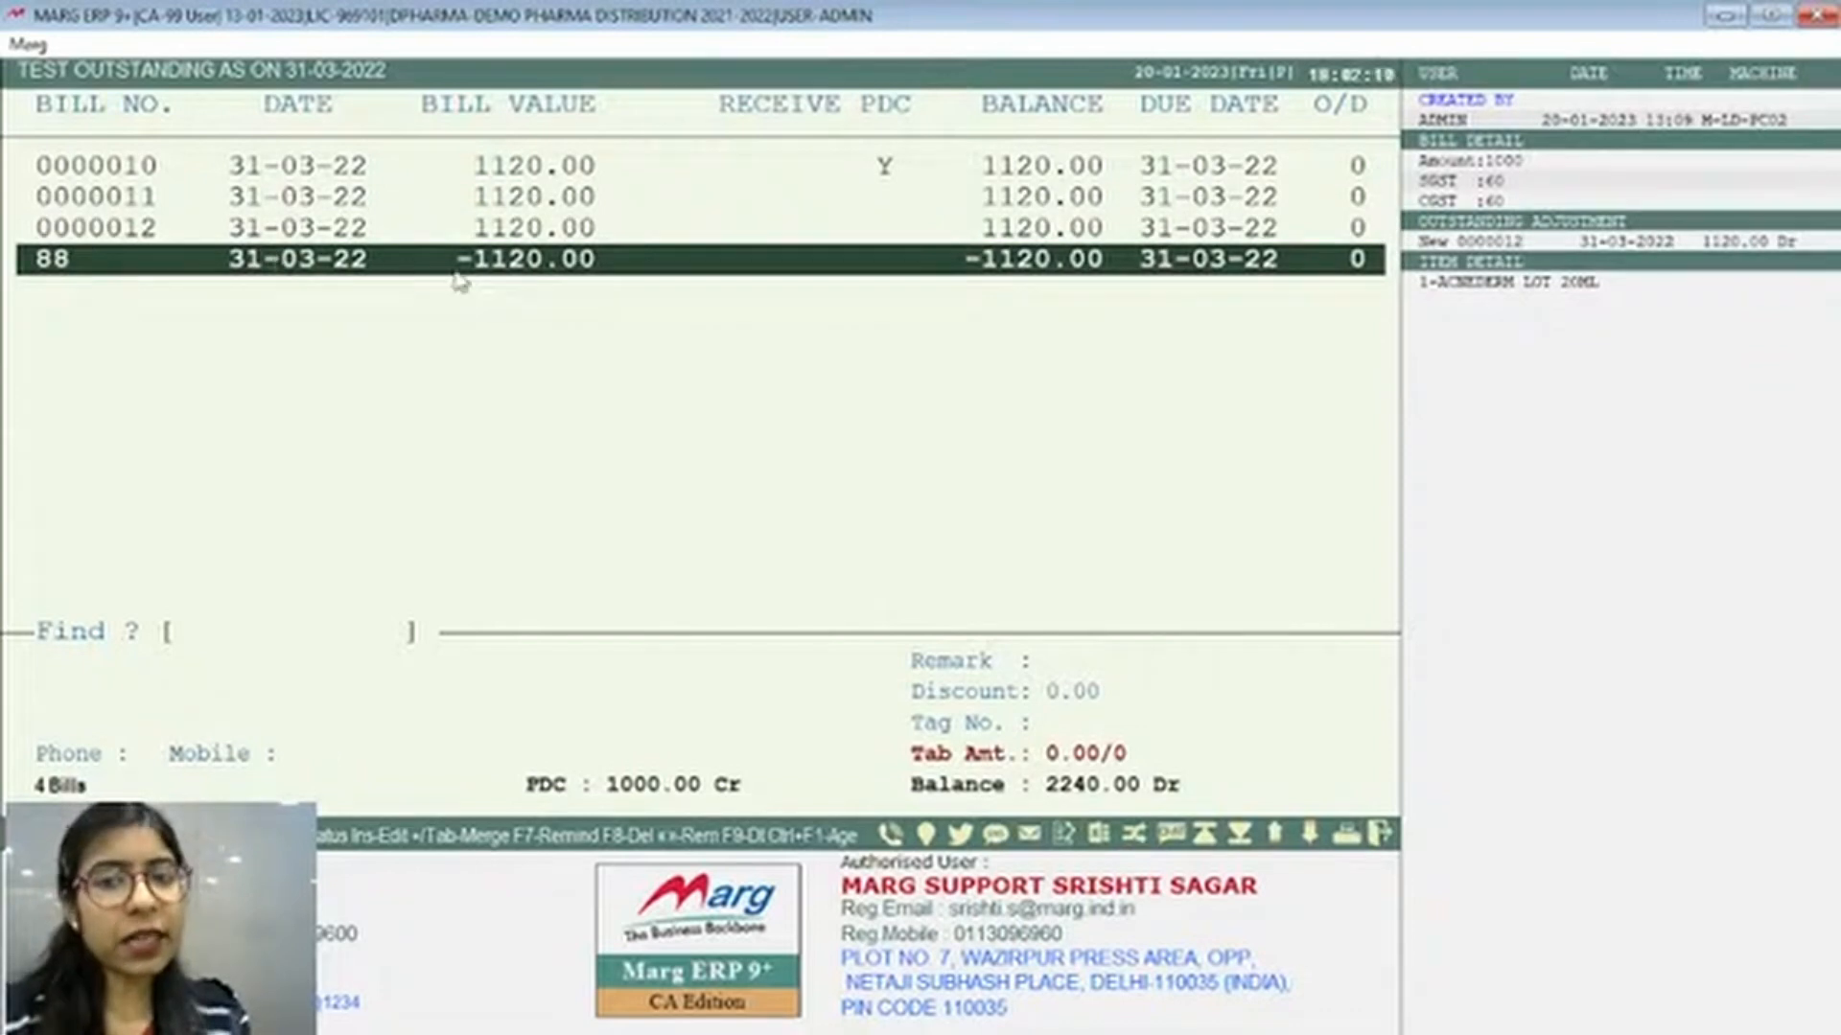
key(Up)
key(Up)
key(Down)
key(Down)
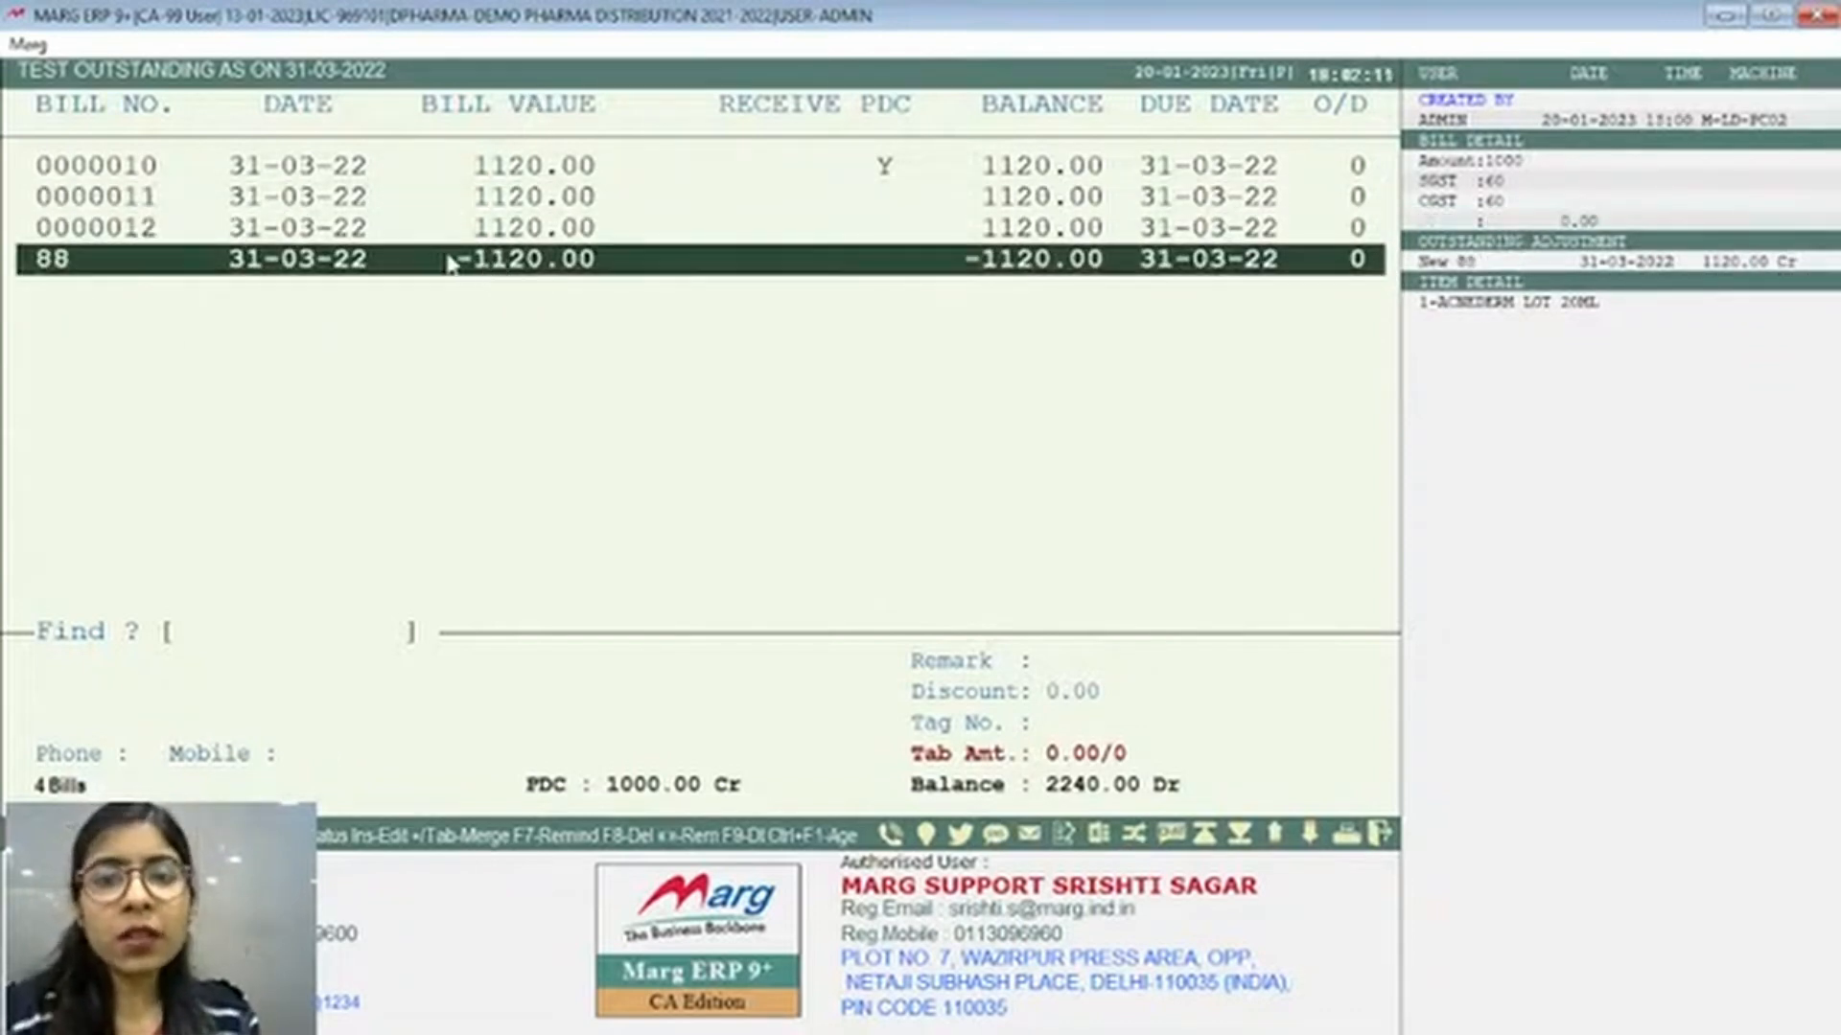
key(Up)
key(Down)
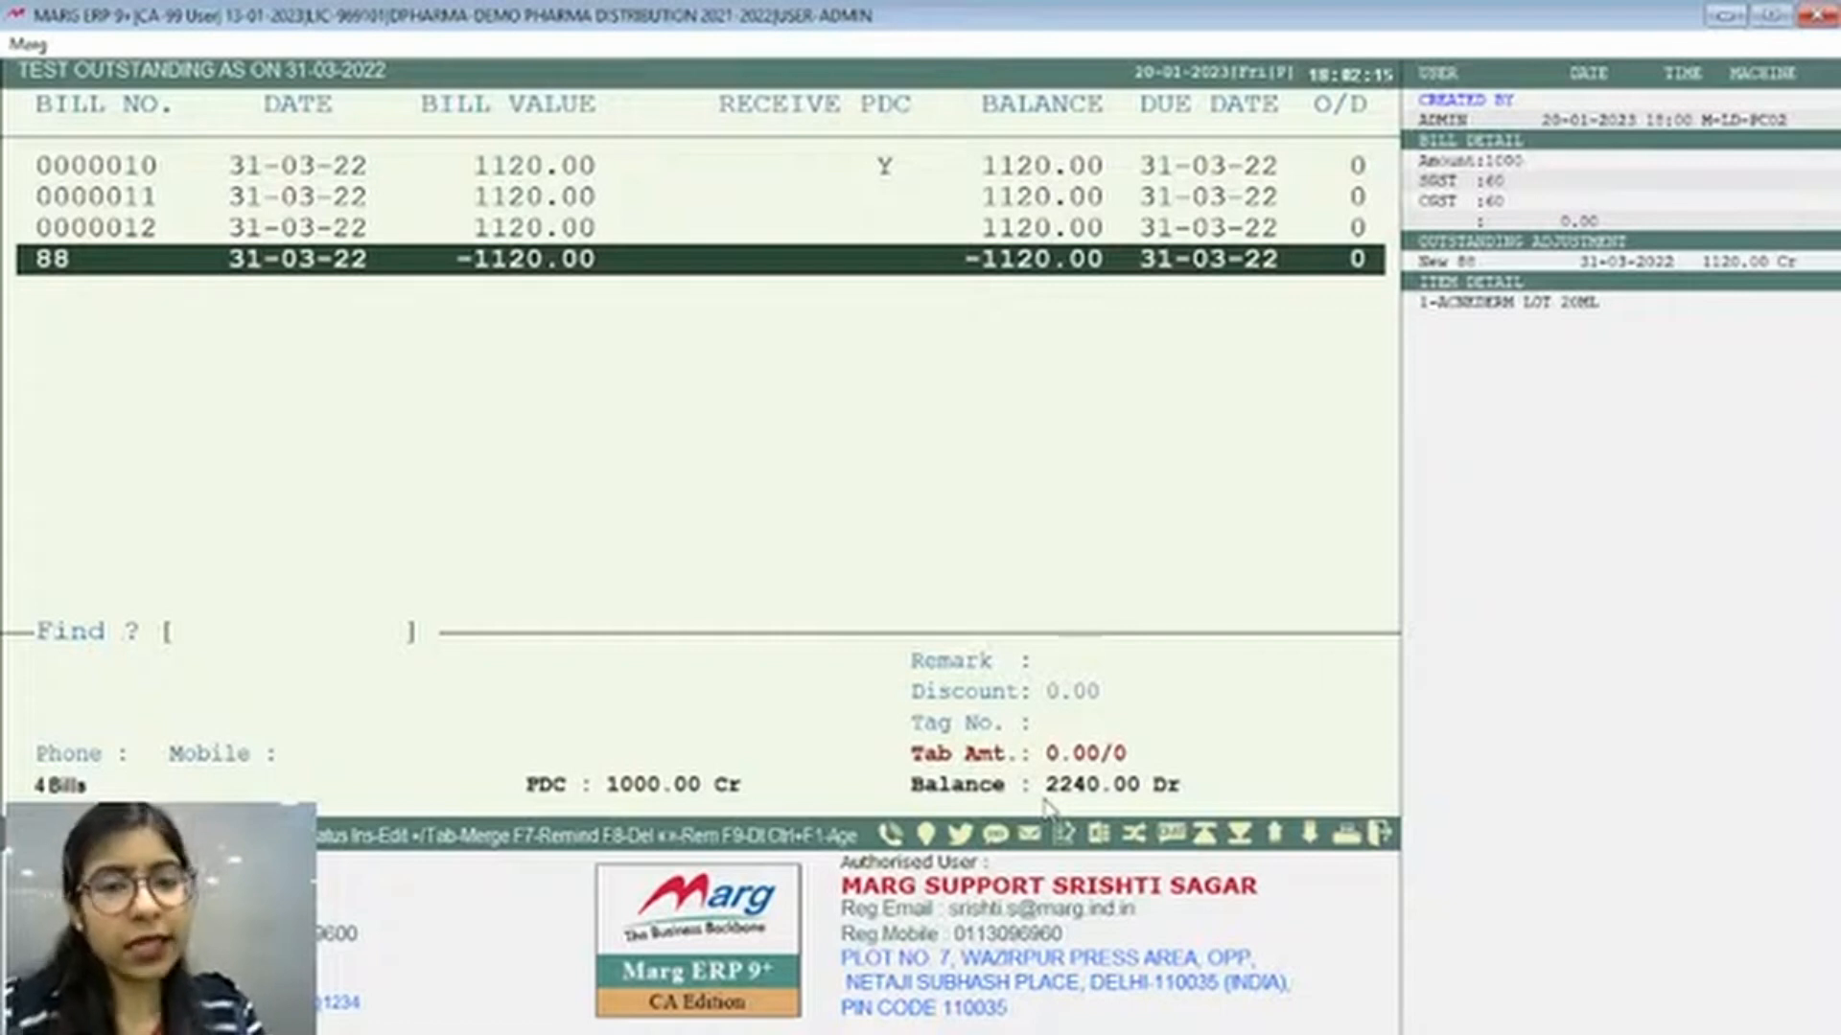
key(Up)
key(Up)
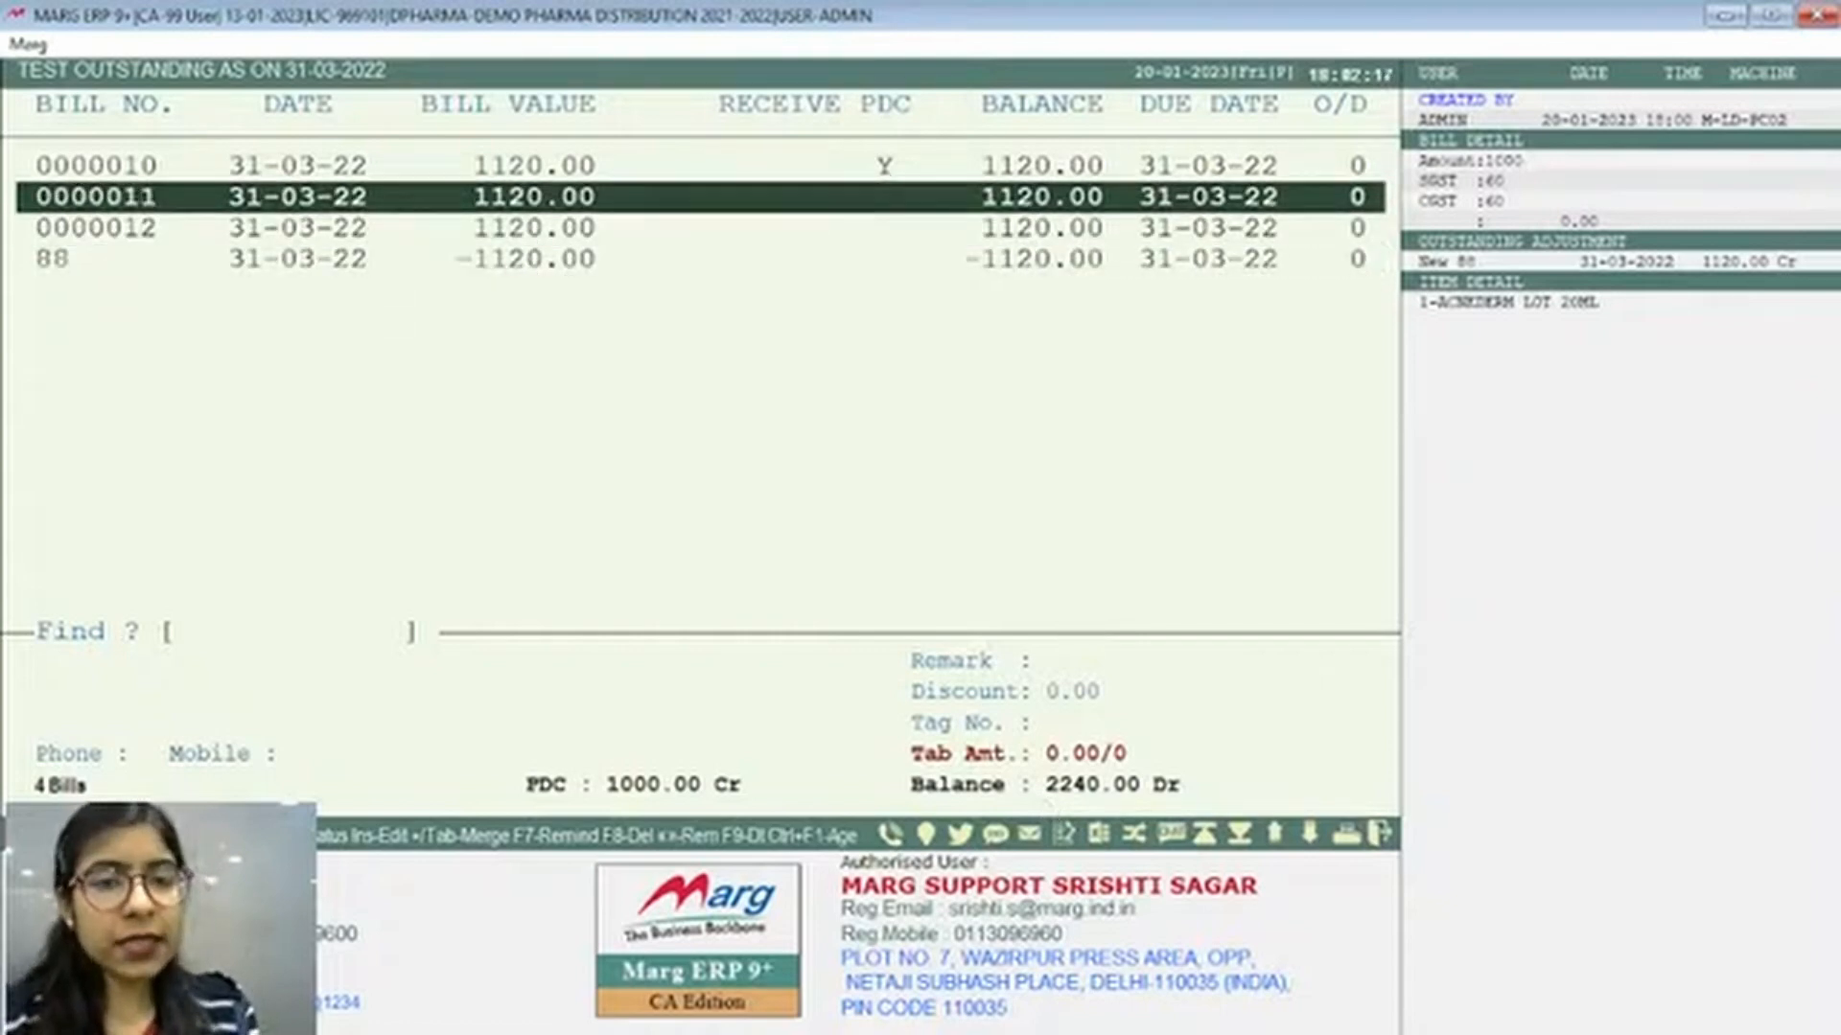
key(Up)
key(Escape)
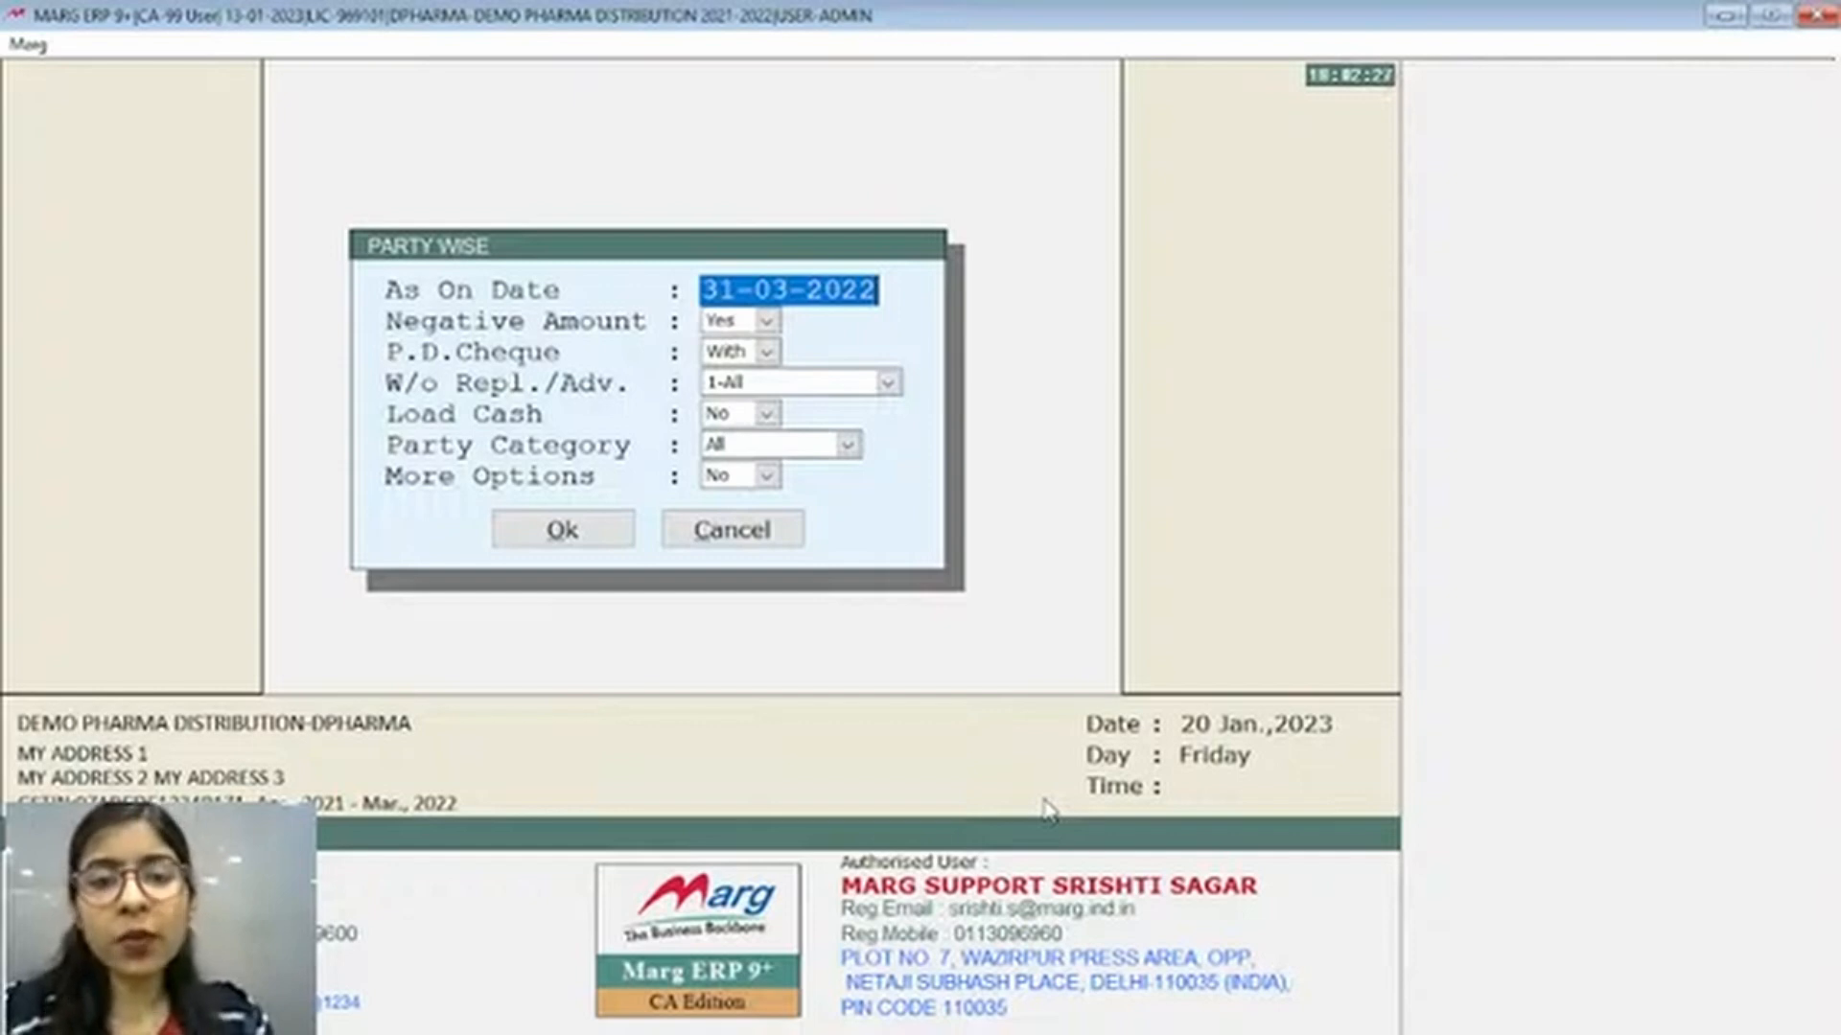
Review the party-wise outstanding options with Negative Amount Yes, P.D.Cheque With, Load Cash No and More Options No, and return to the main screen
key(Return)
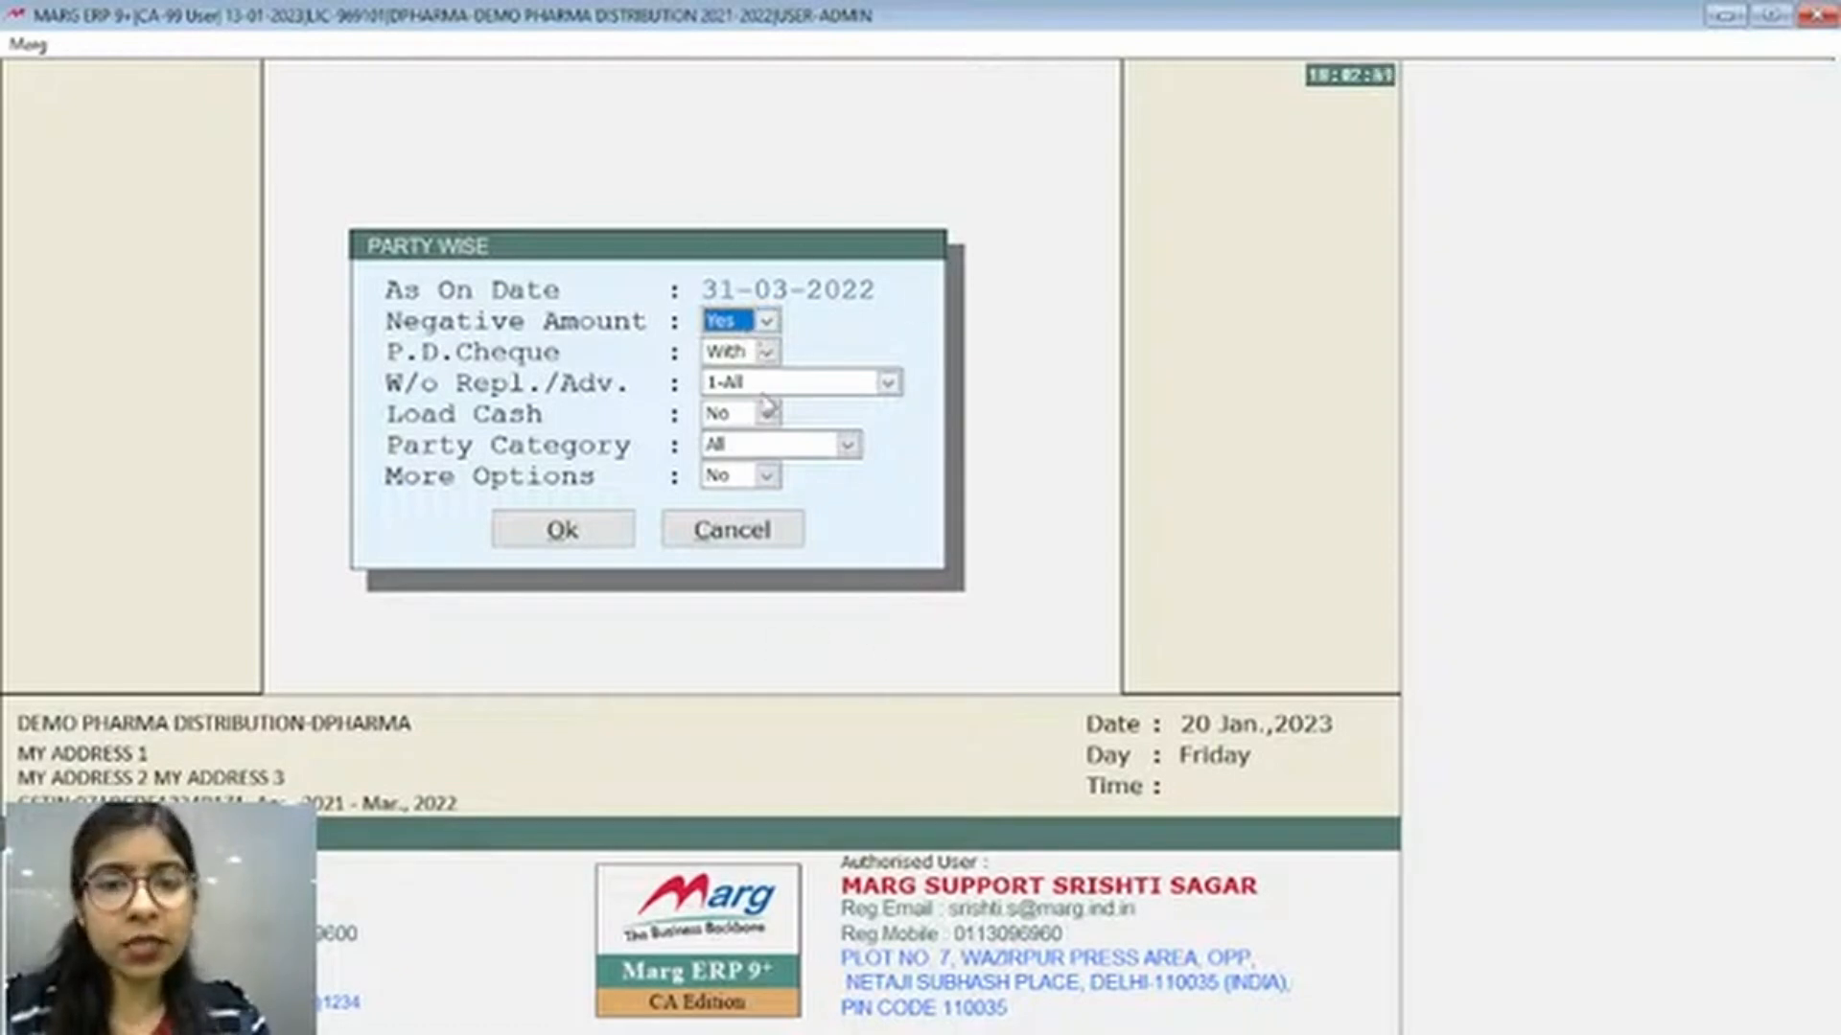
key(Return)
key(Return)
key(Return)
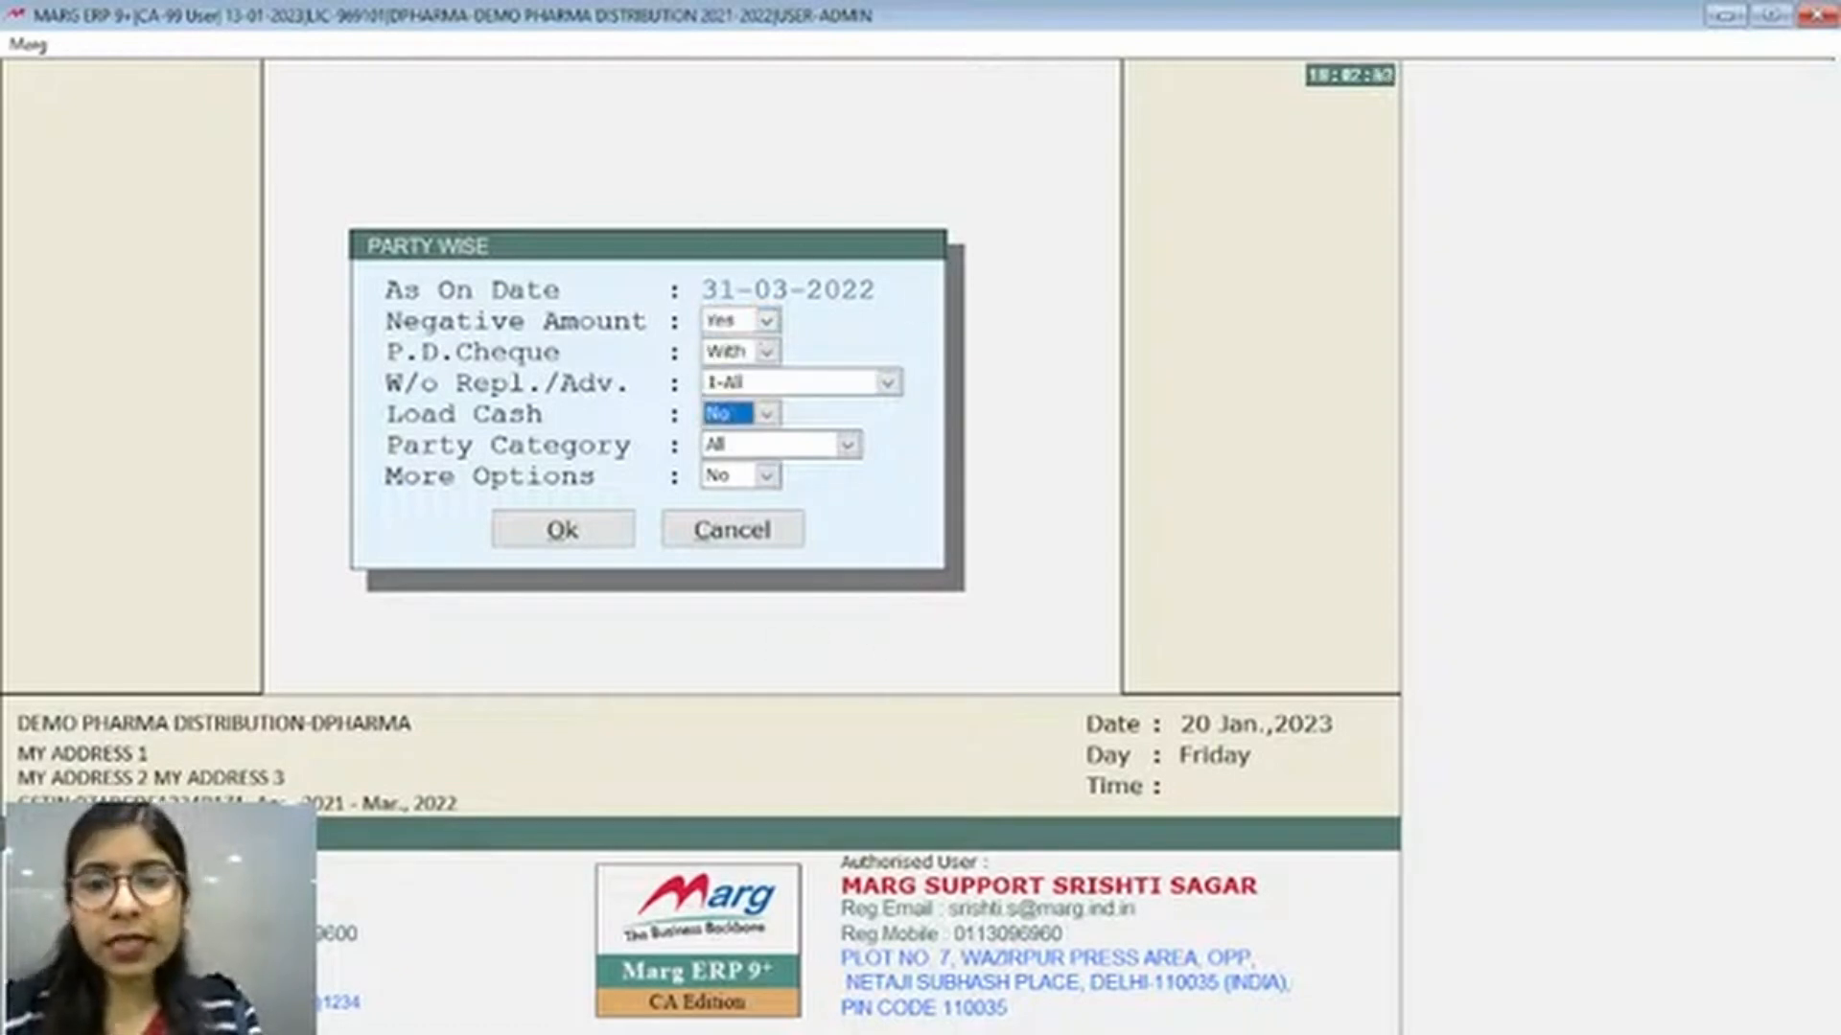
key(Return)
key(Return)
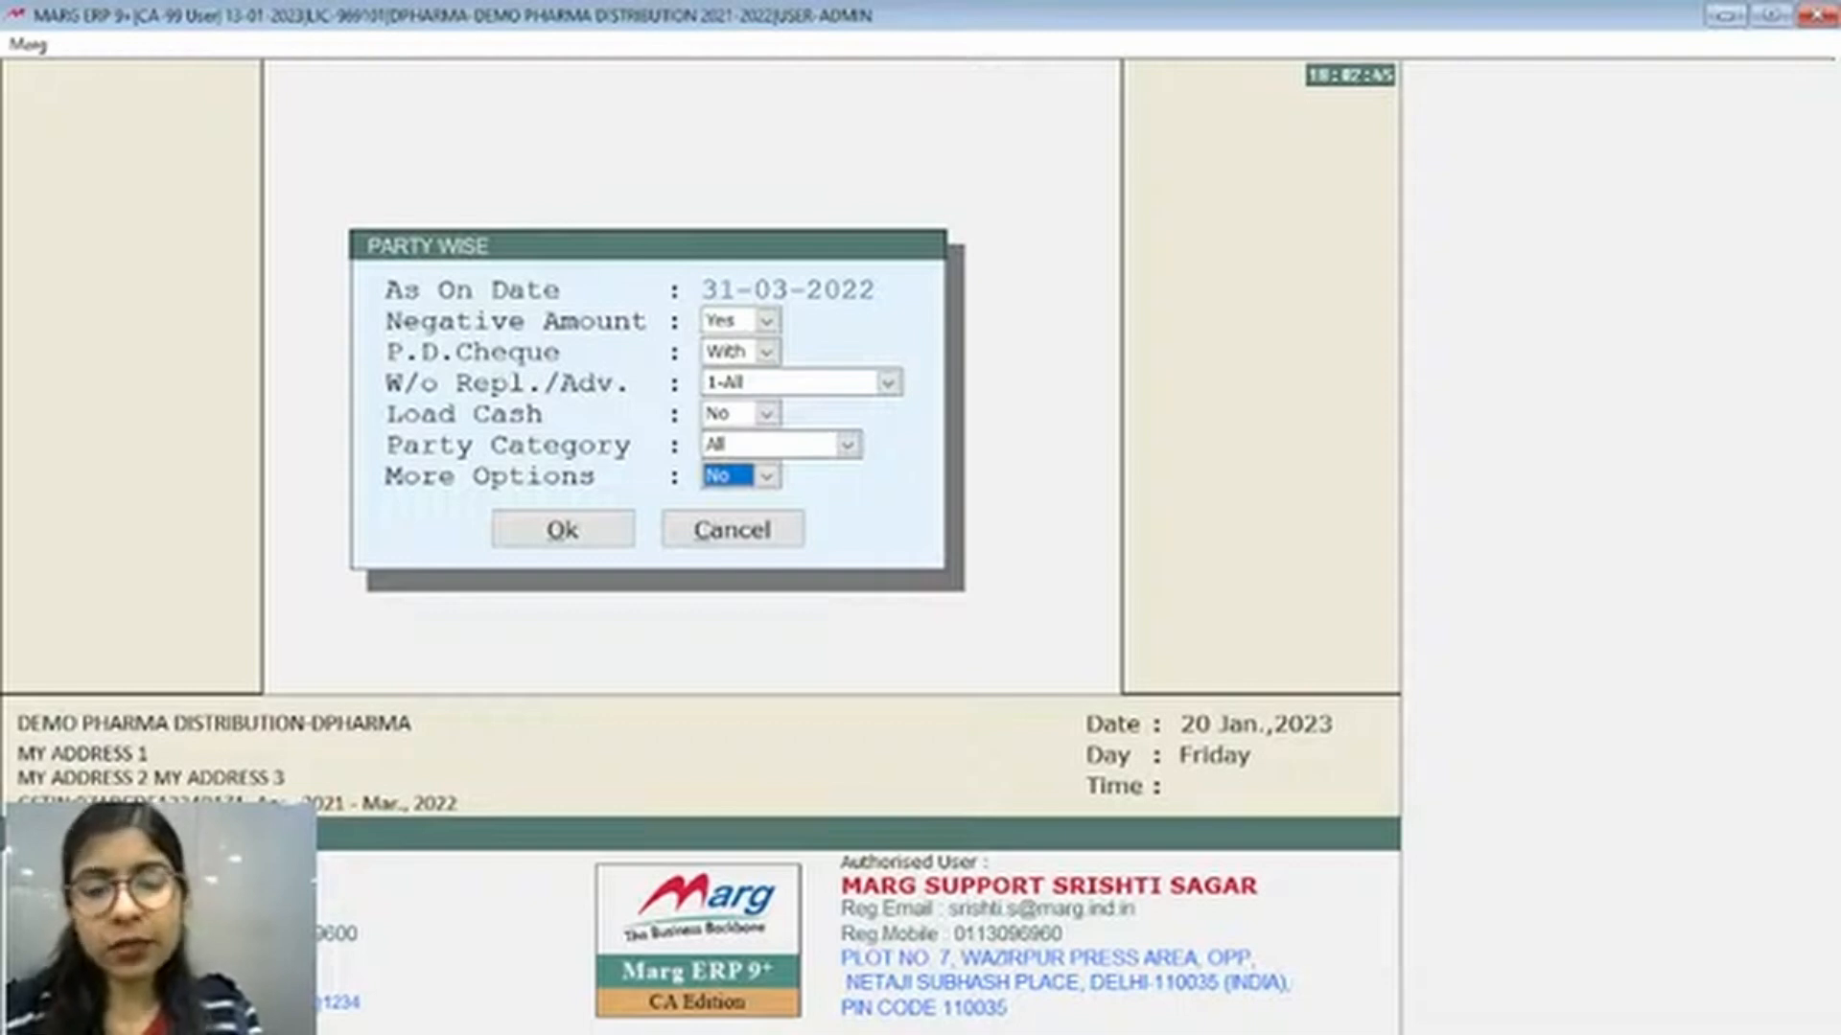
key(Return)
key(Up)
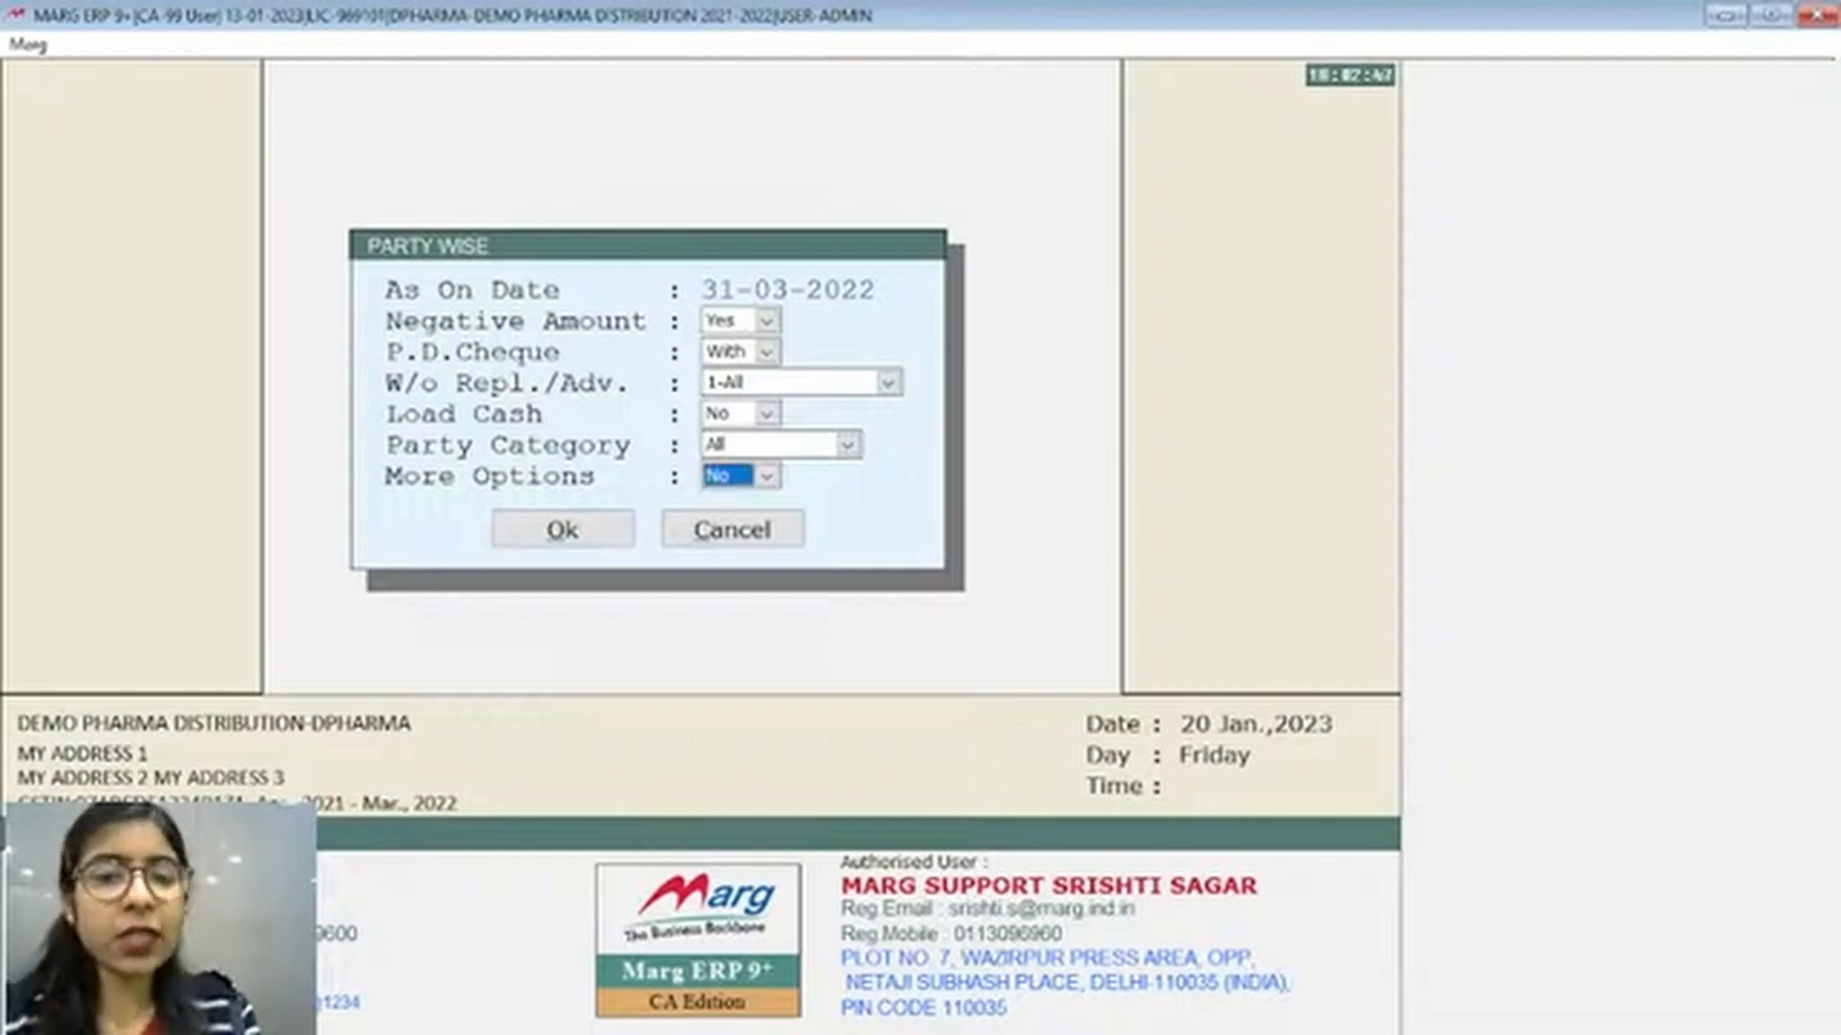
key(Return)
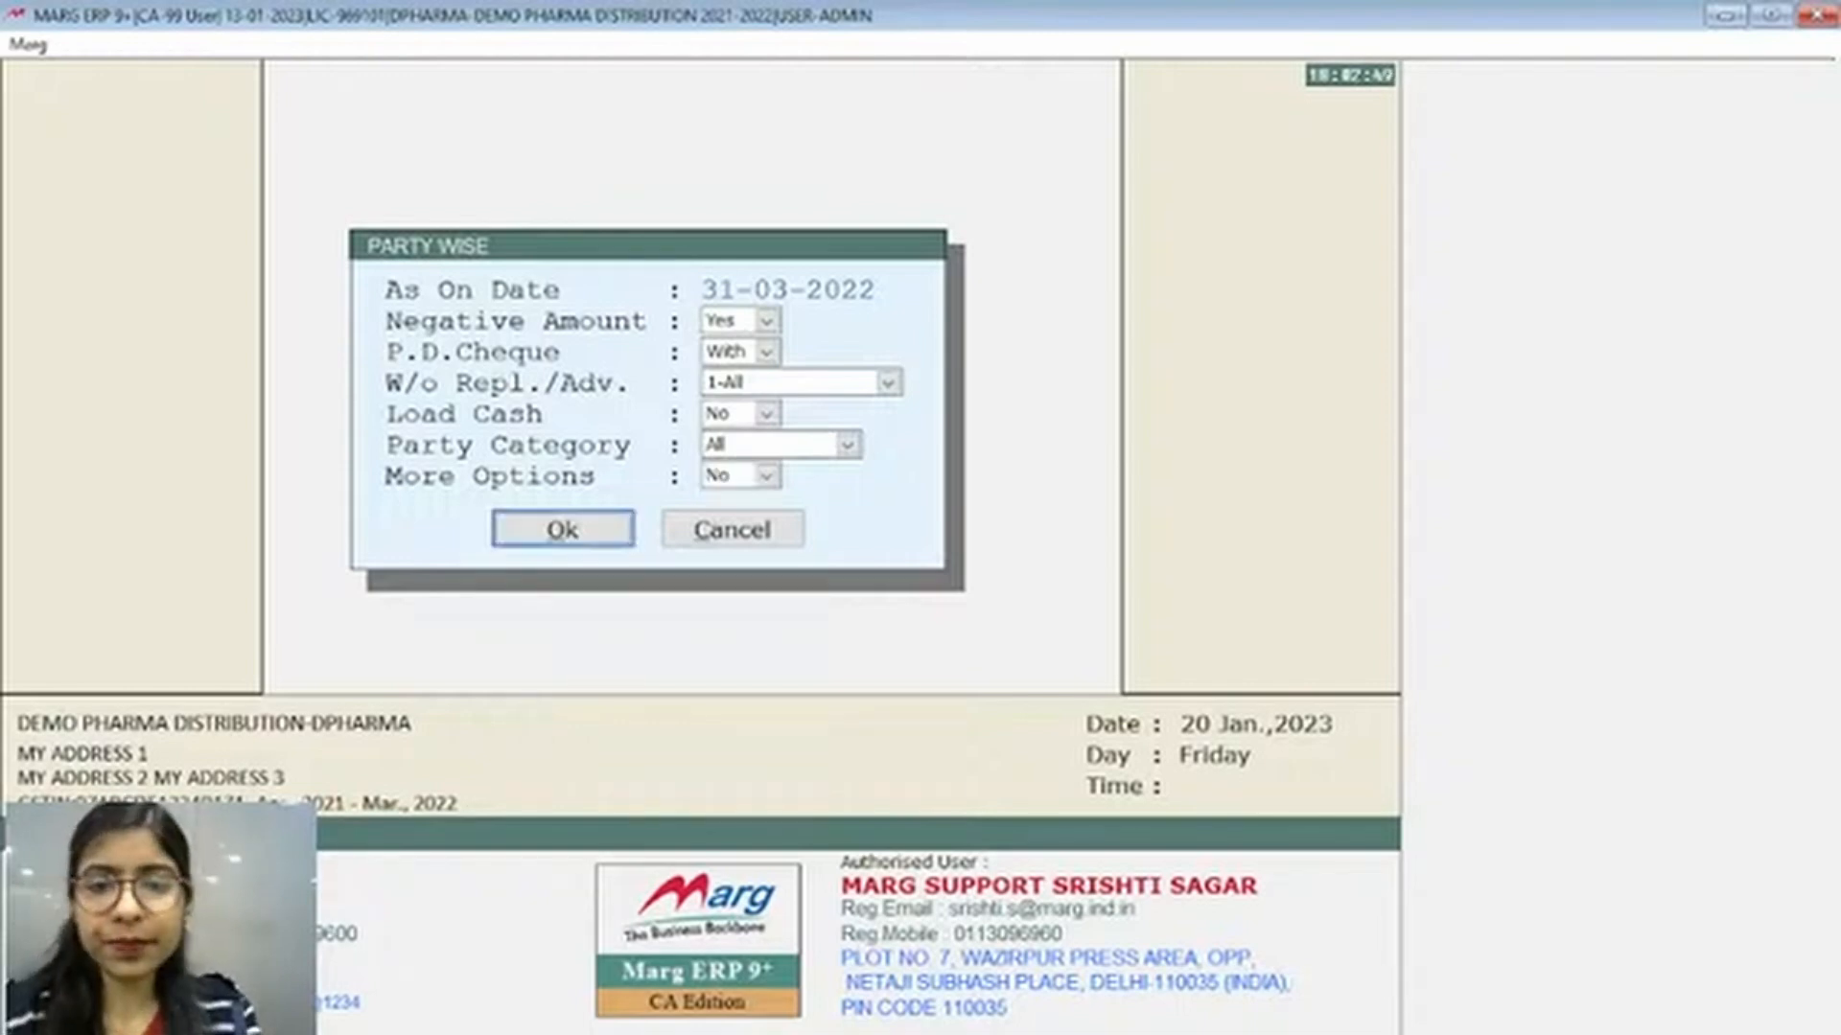
key(Return)
key(Escape)
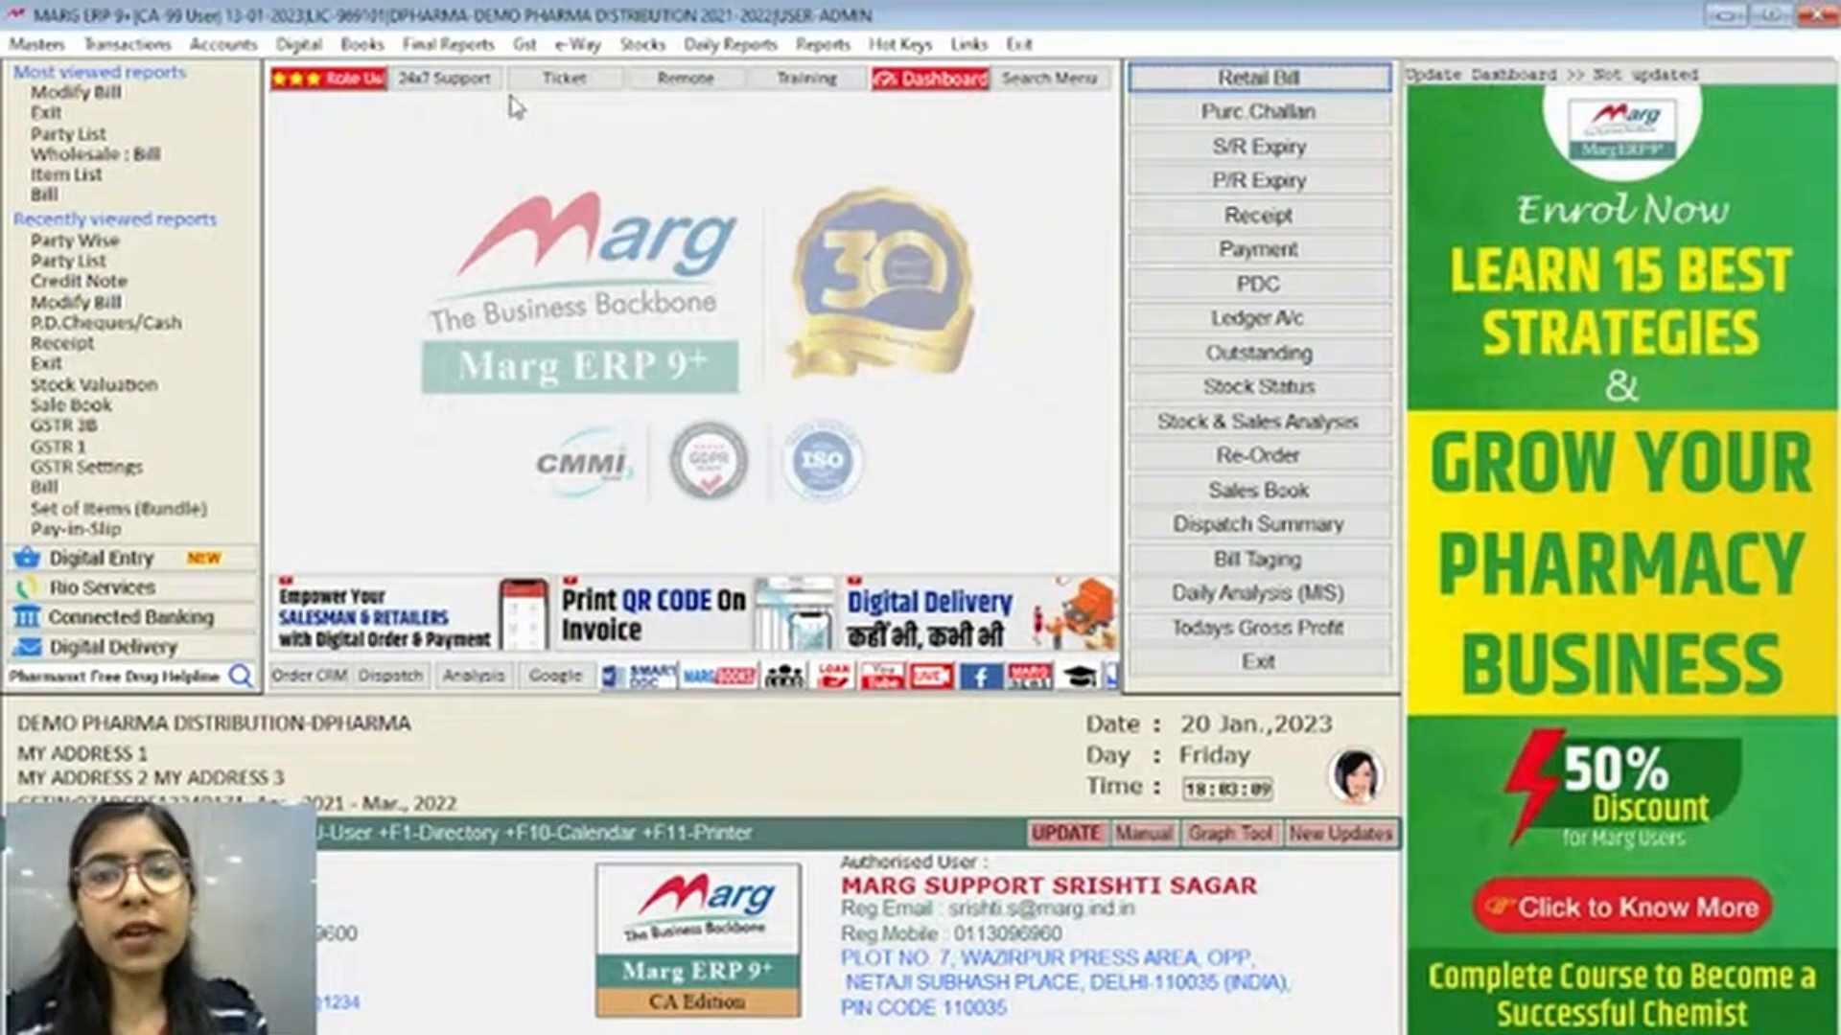
Search the Marg Care support site for SALE BILL and open the question "How to create Sale Bill in Marg Software ?"
click(437, 84)
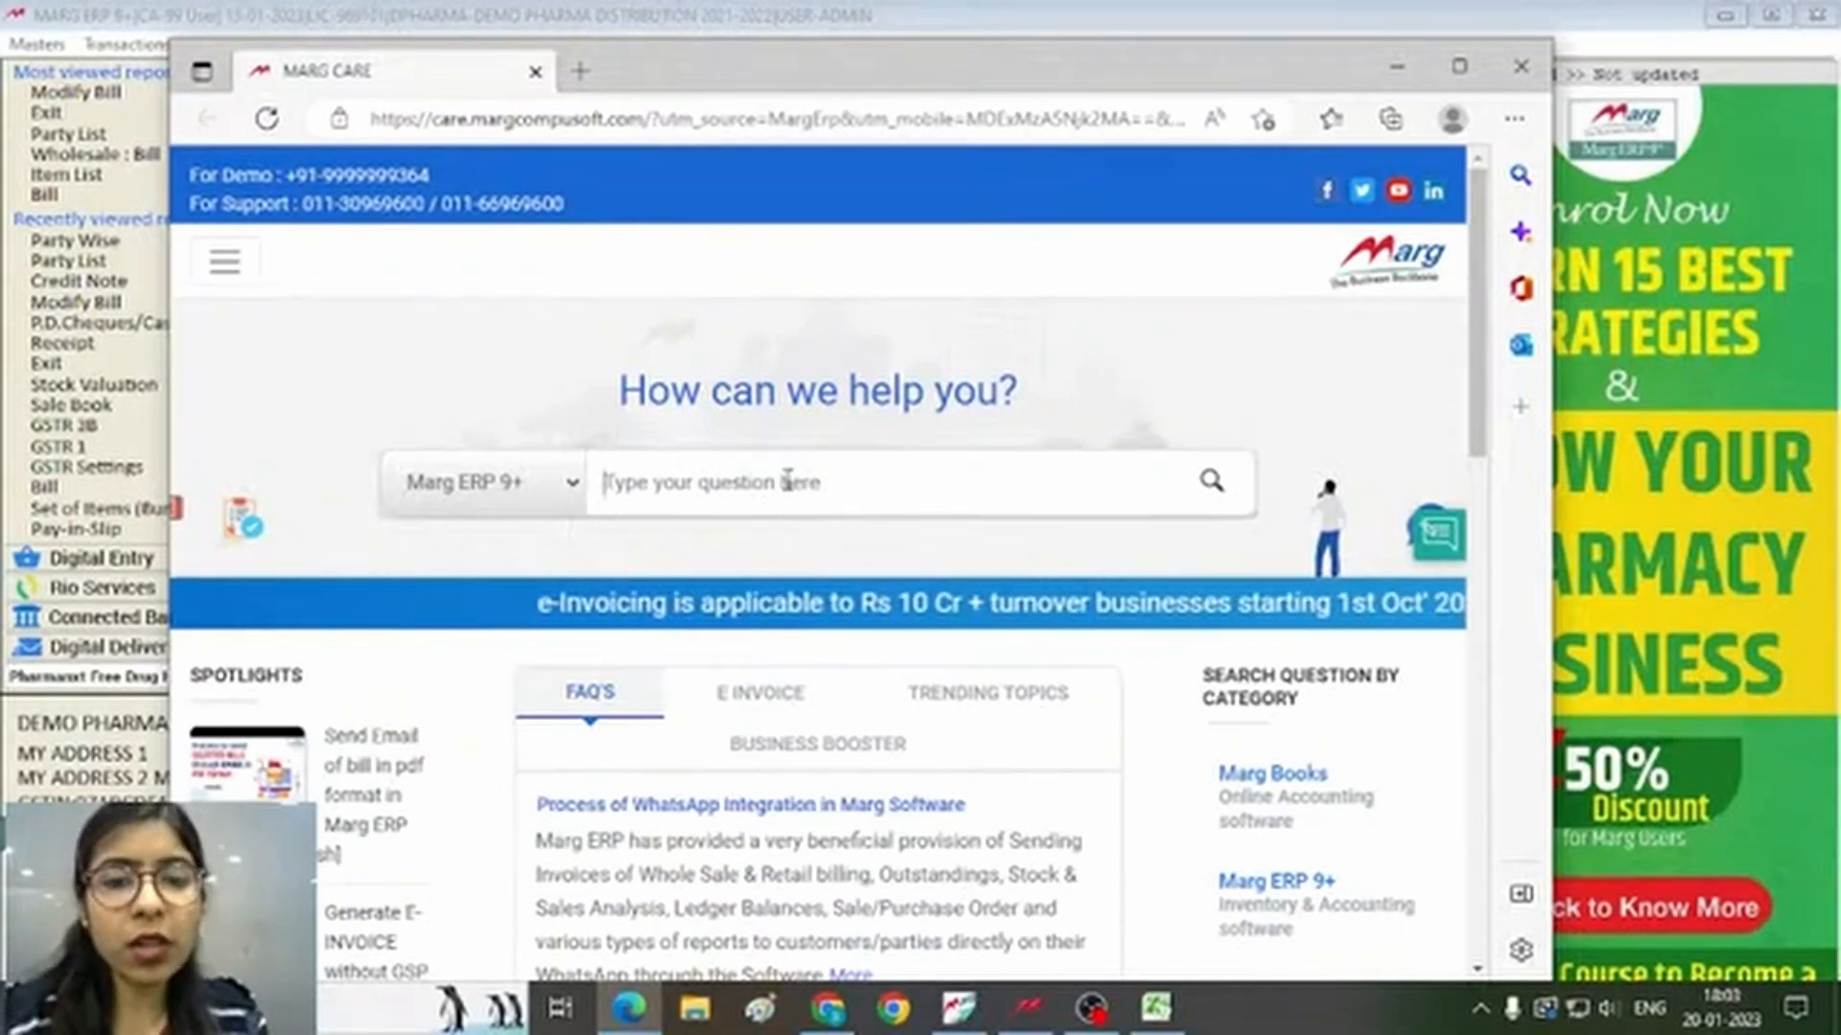
text(SAL)
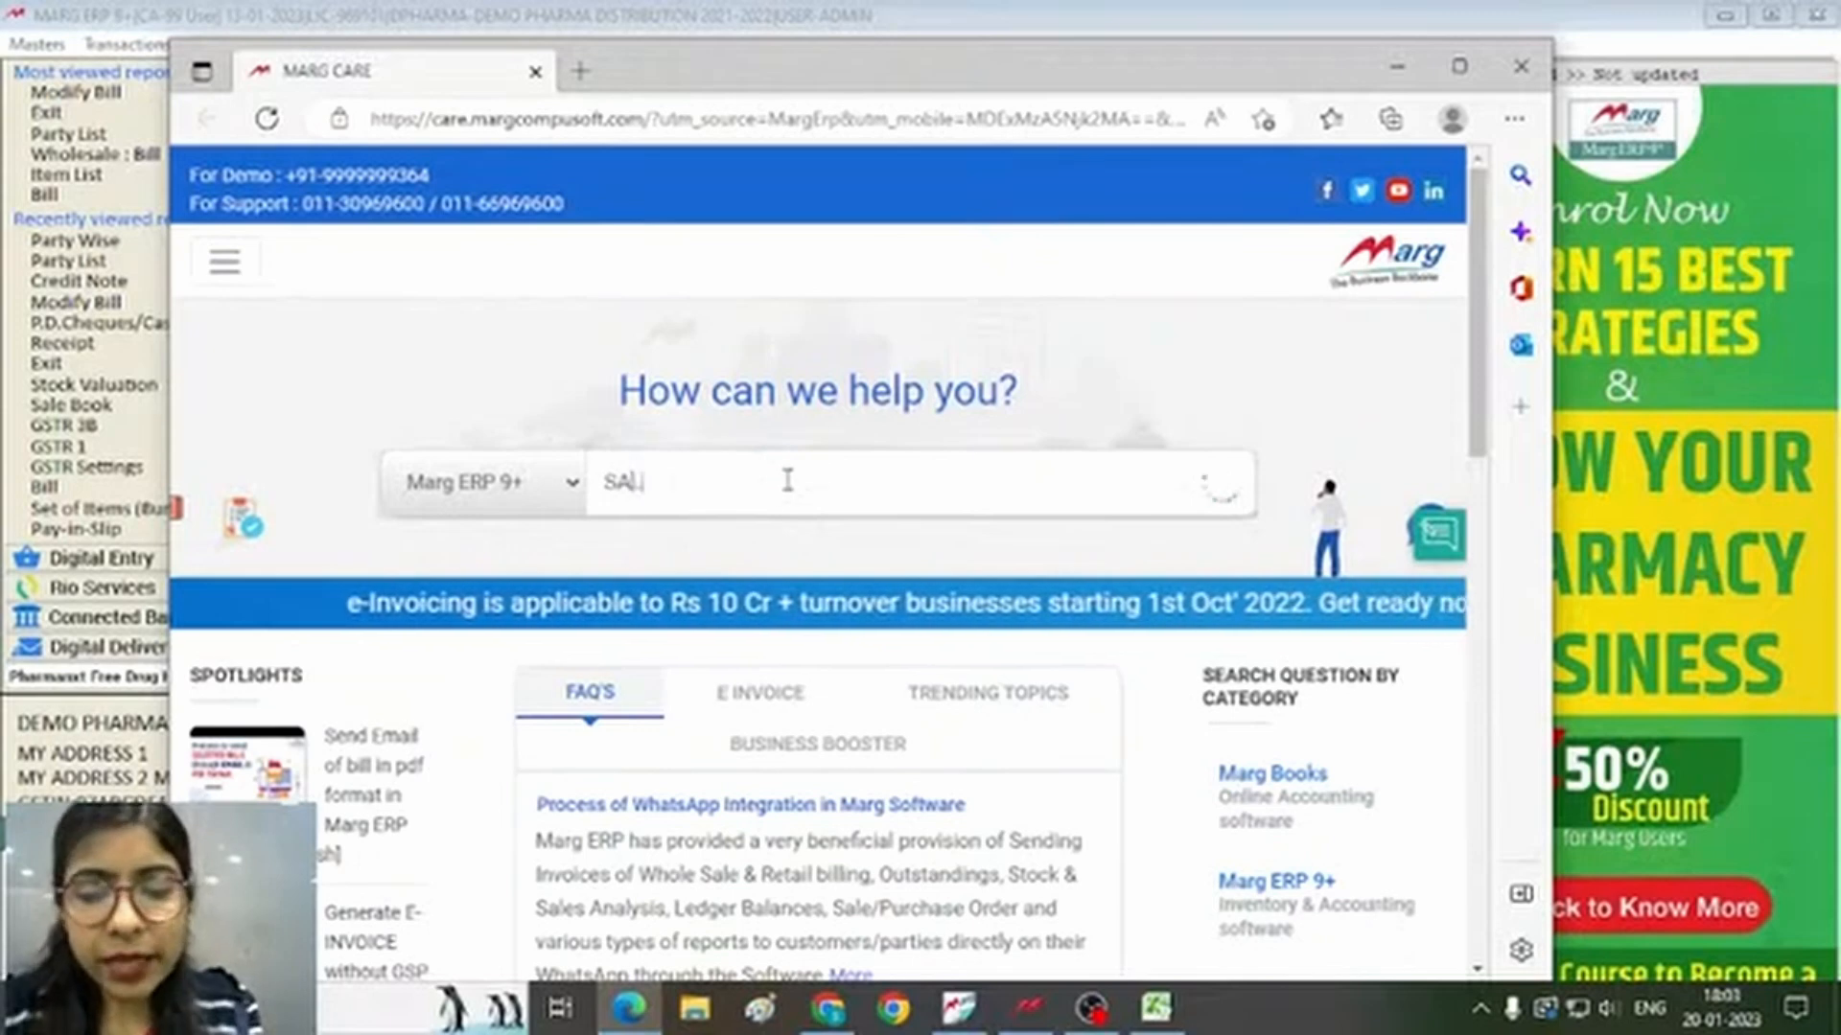
text(E BILL)
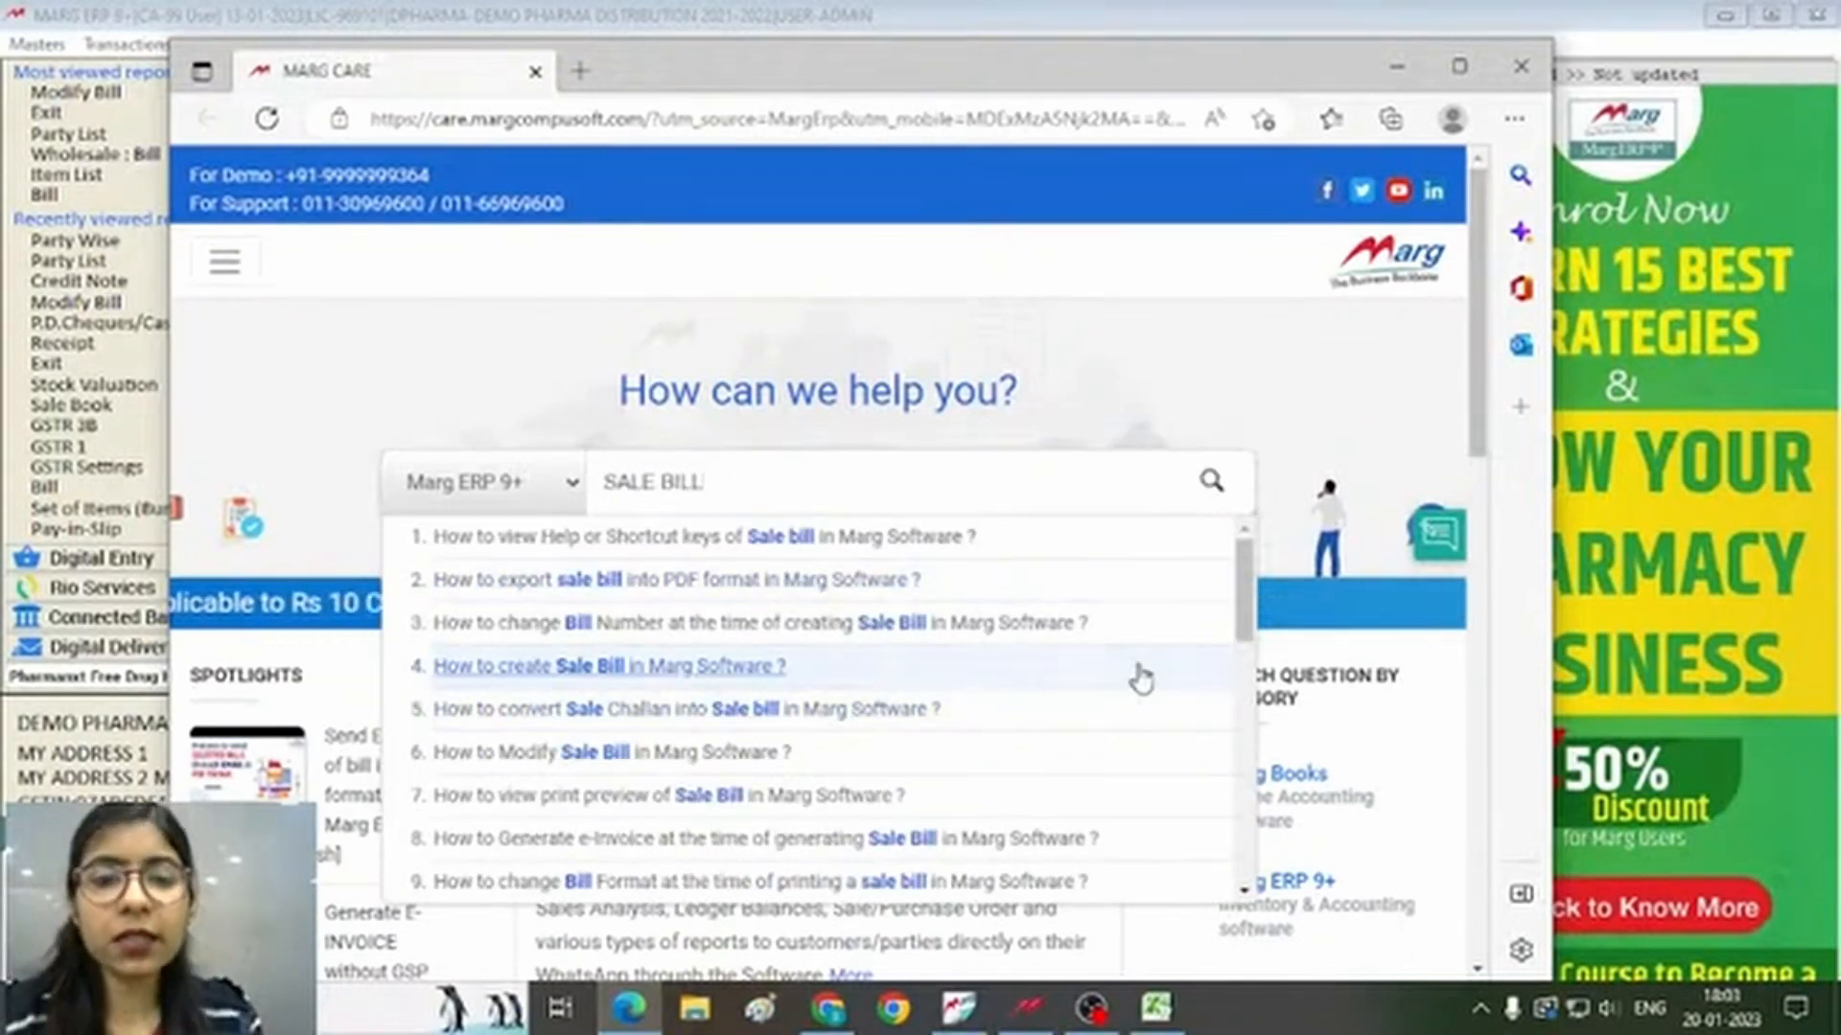
scroll(1118, 678, down, 3)
scroll(1141, 678, up, 3)
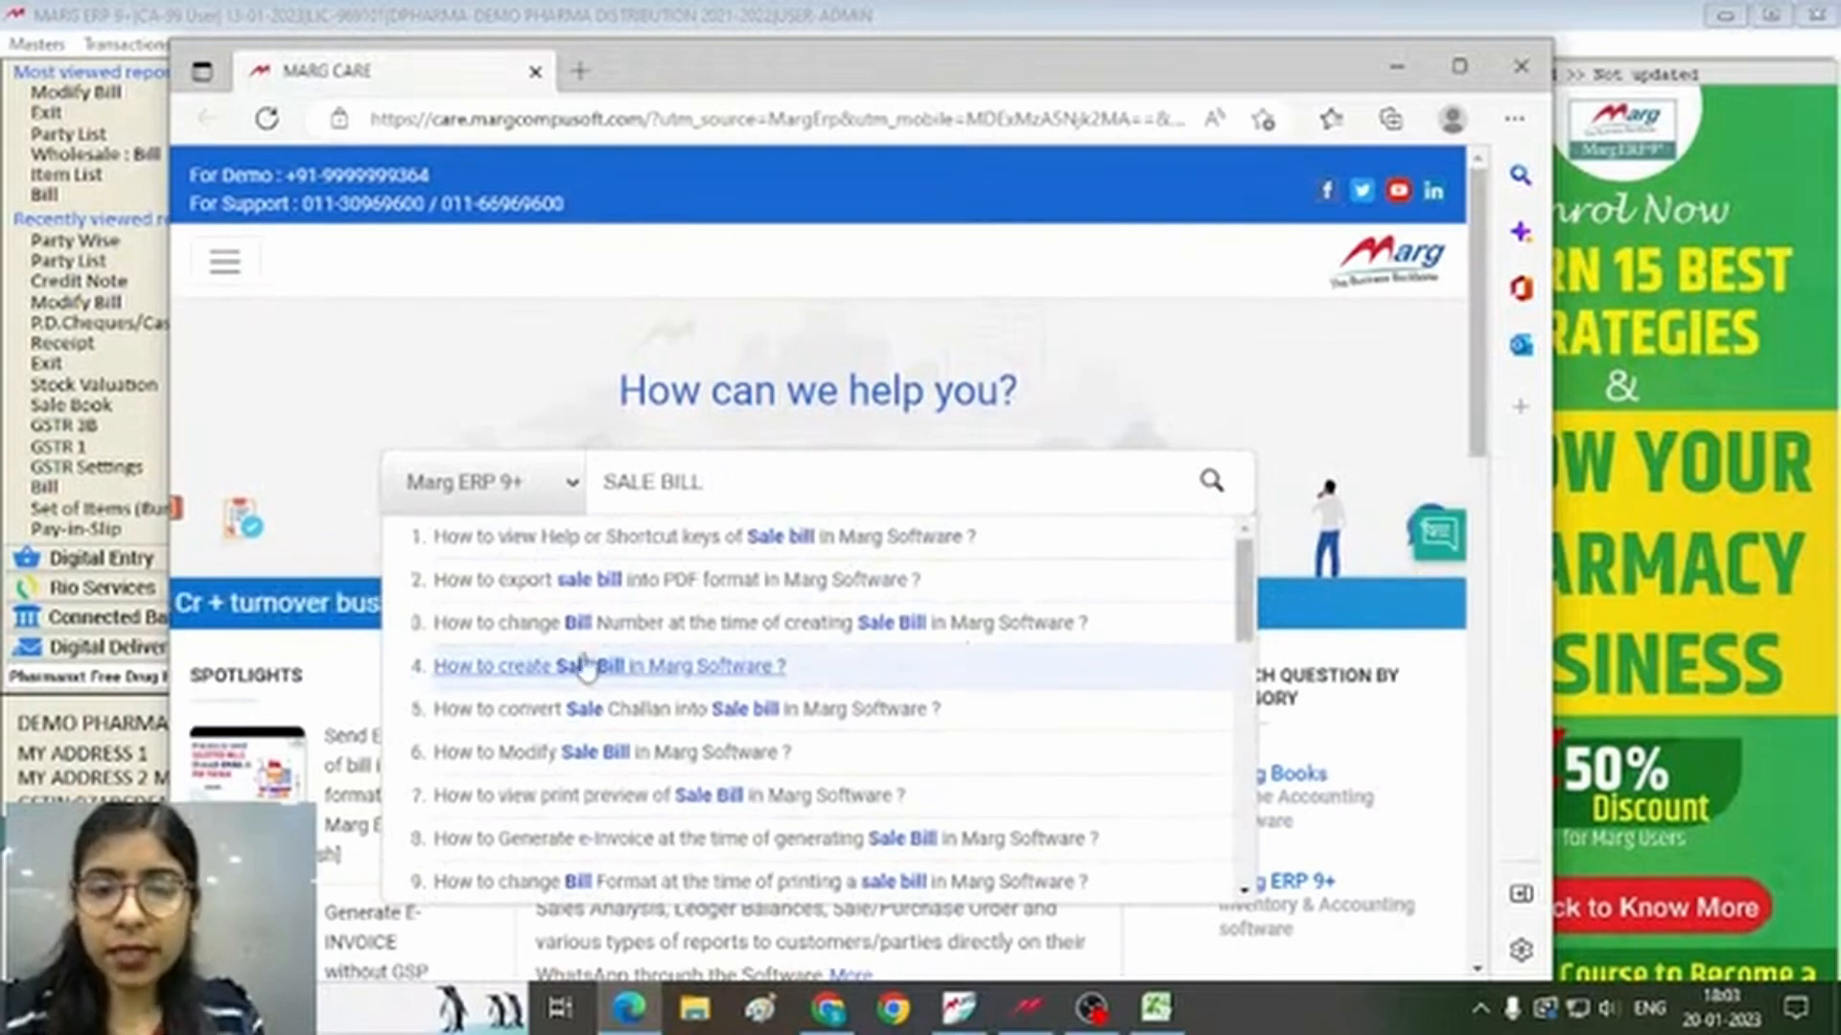
click(614, 665)
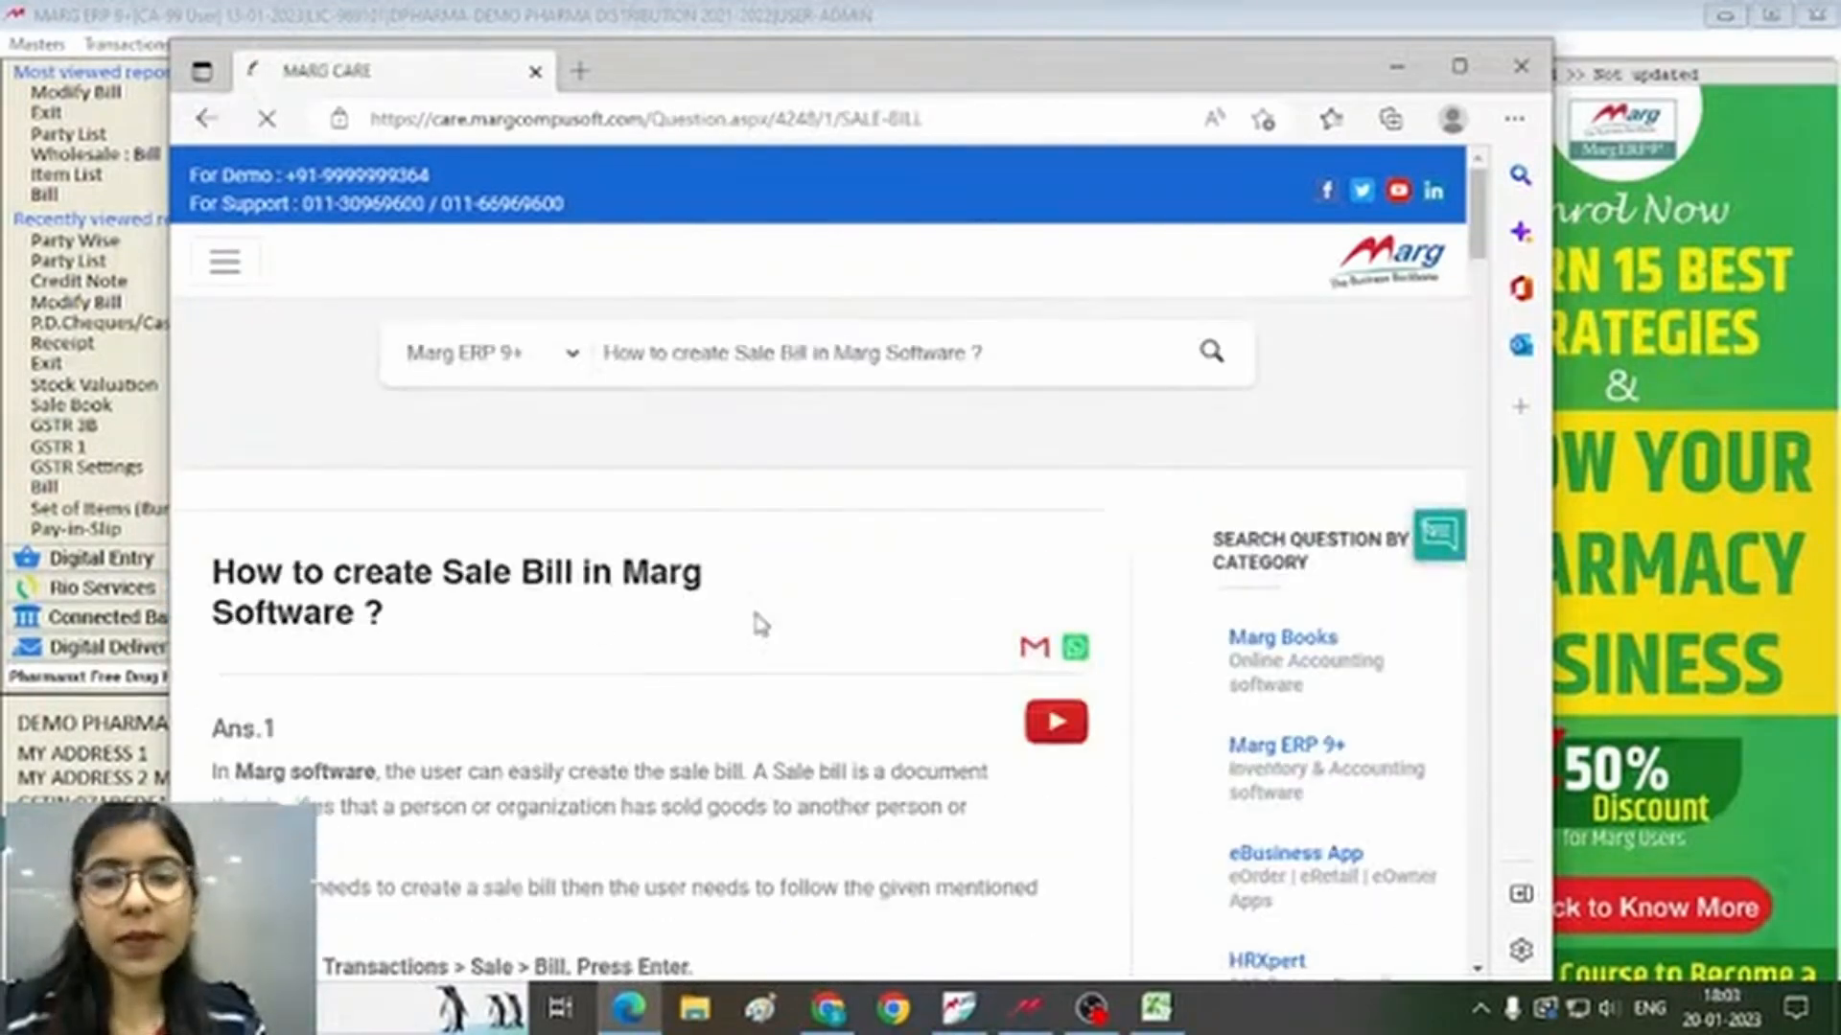
Skim the illustrated answer on creating a sale bill, return to its beginning and close the support site
scroll(754, 624, down, 8)
scroll(757, 625, down, 15)
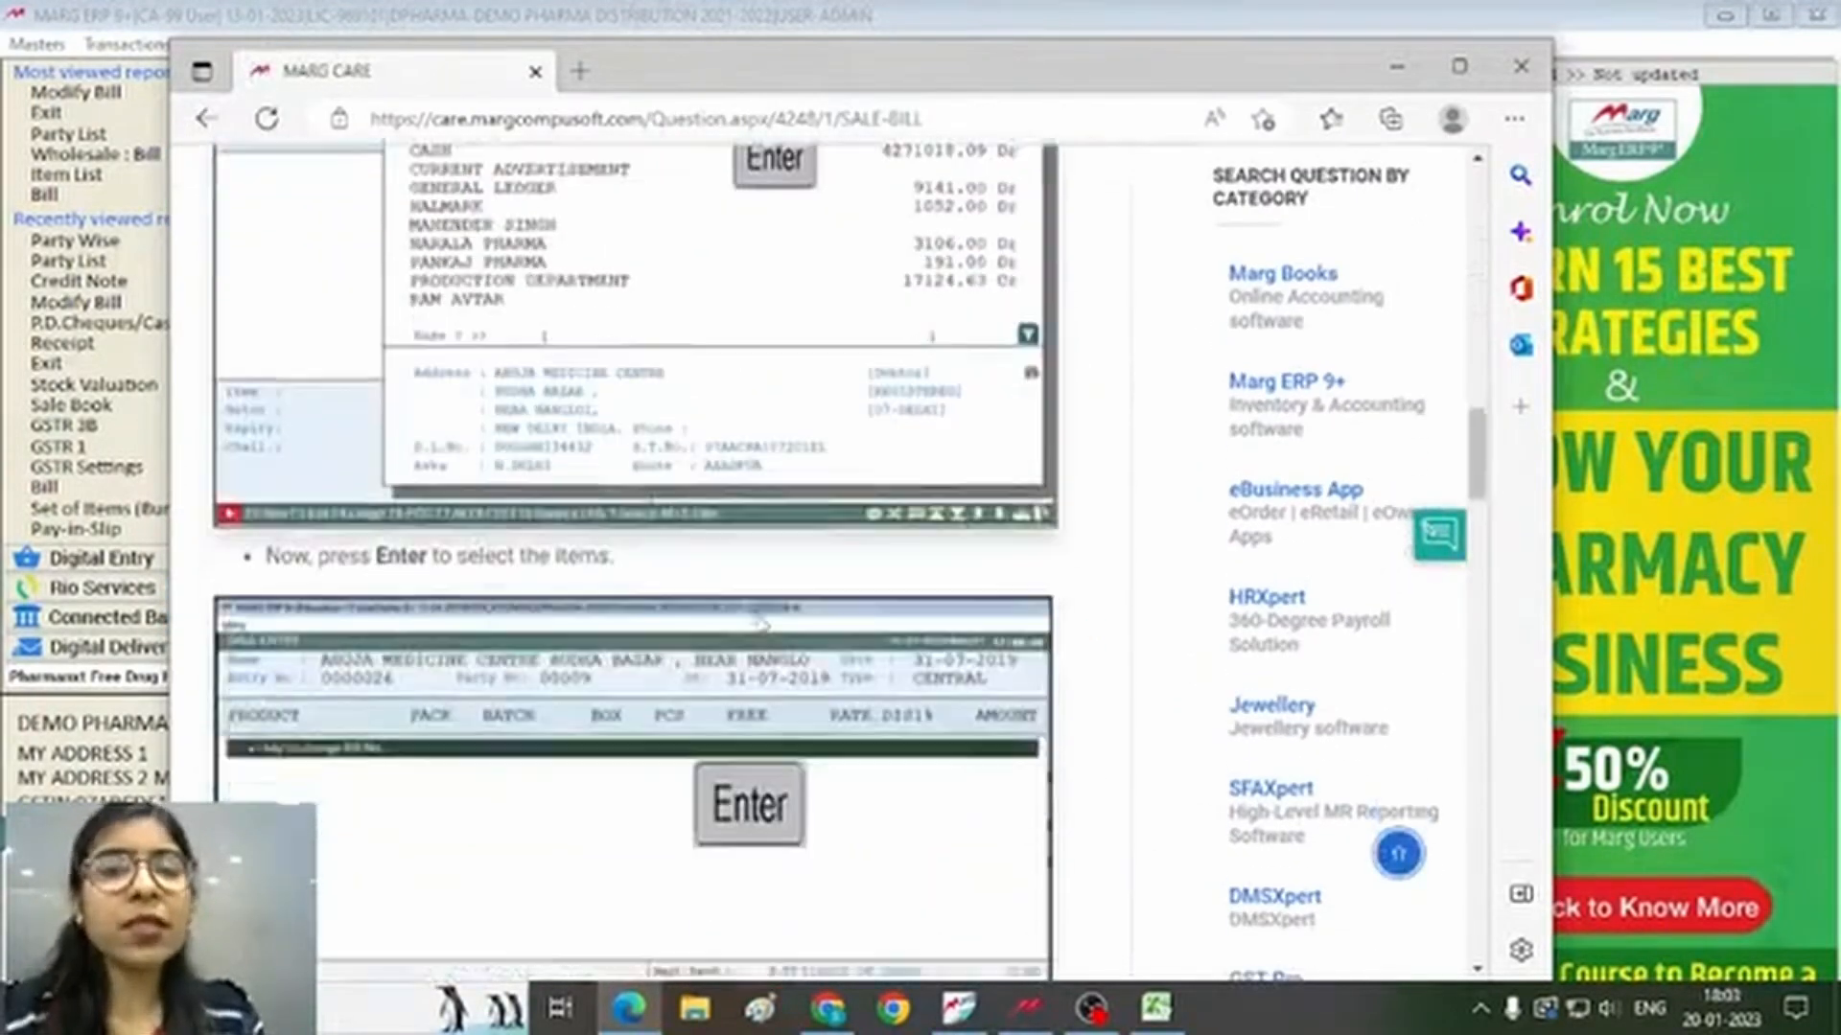
scroll(760, 624, up, 10)
scroll(758, 625, up, 15)
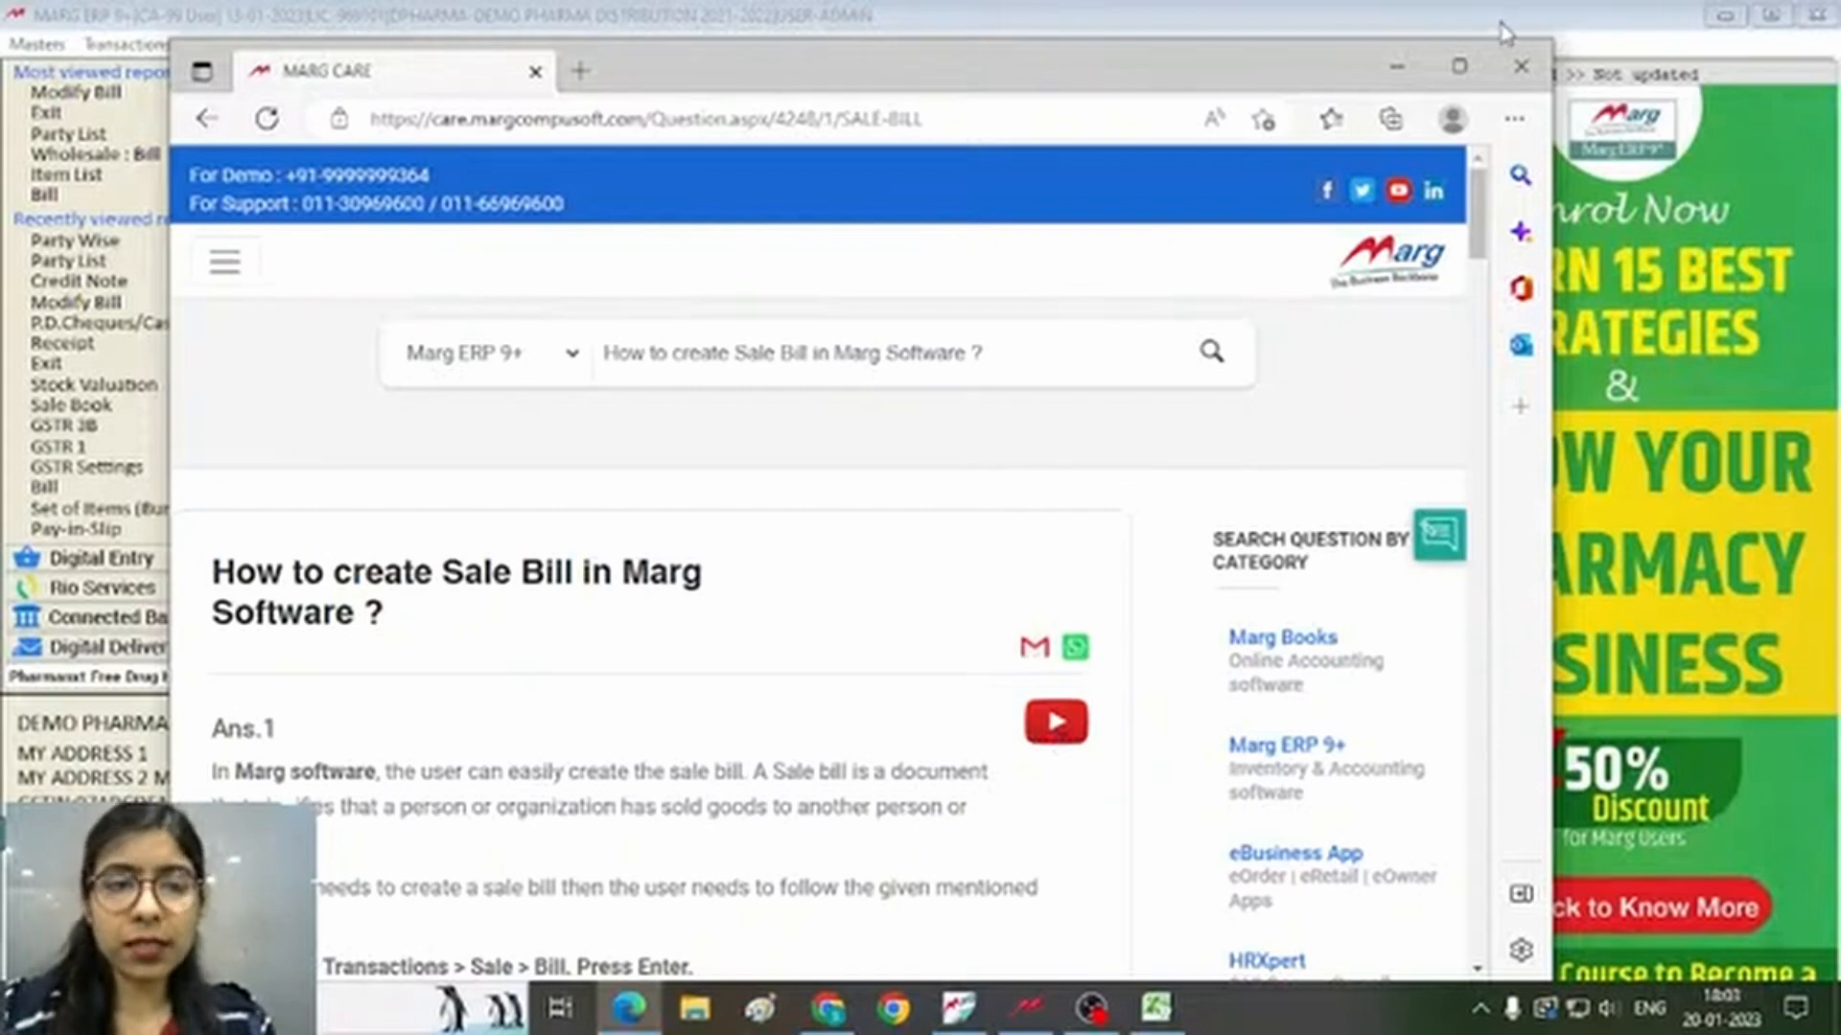
click(1520, 66)
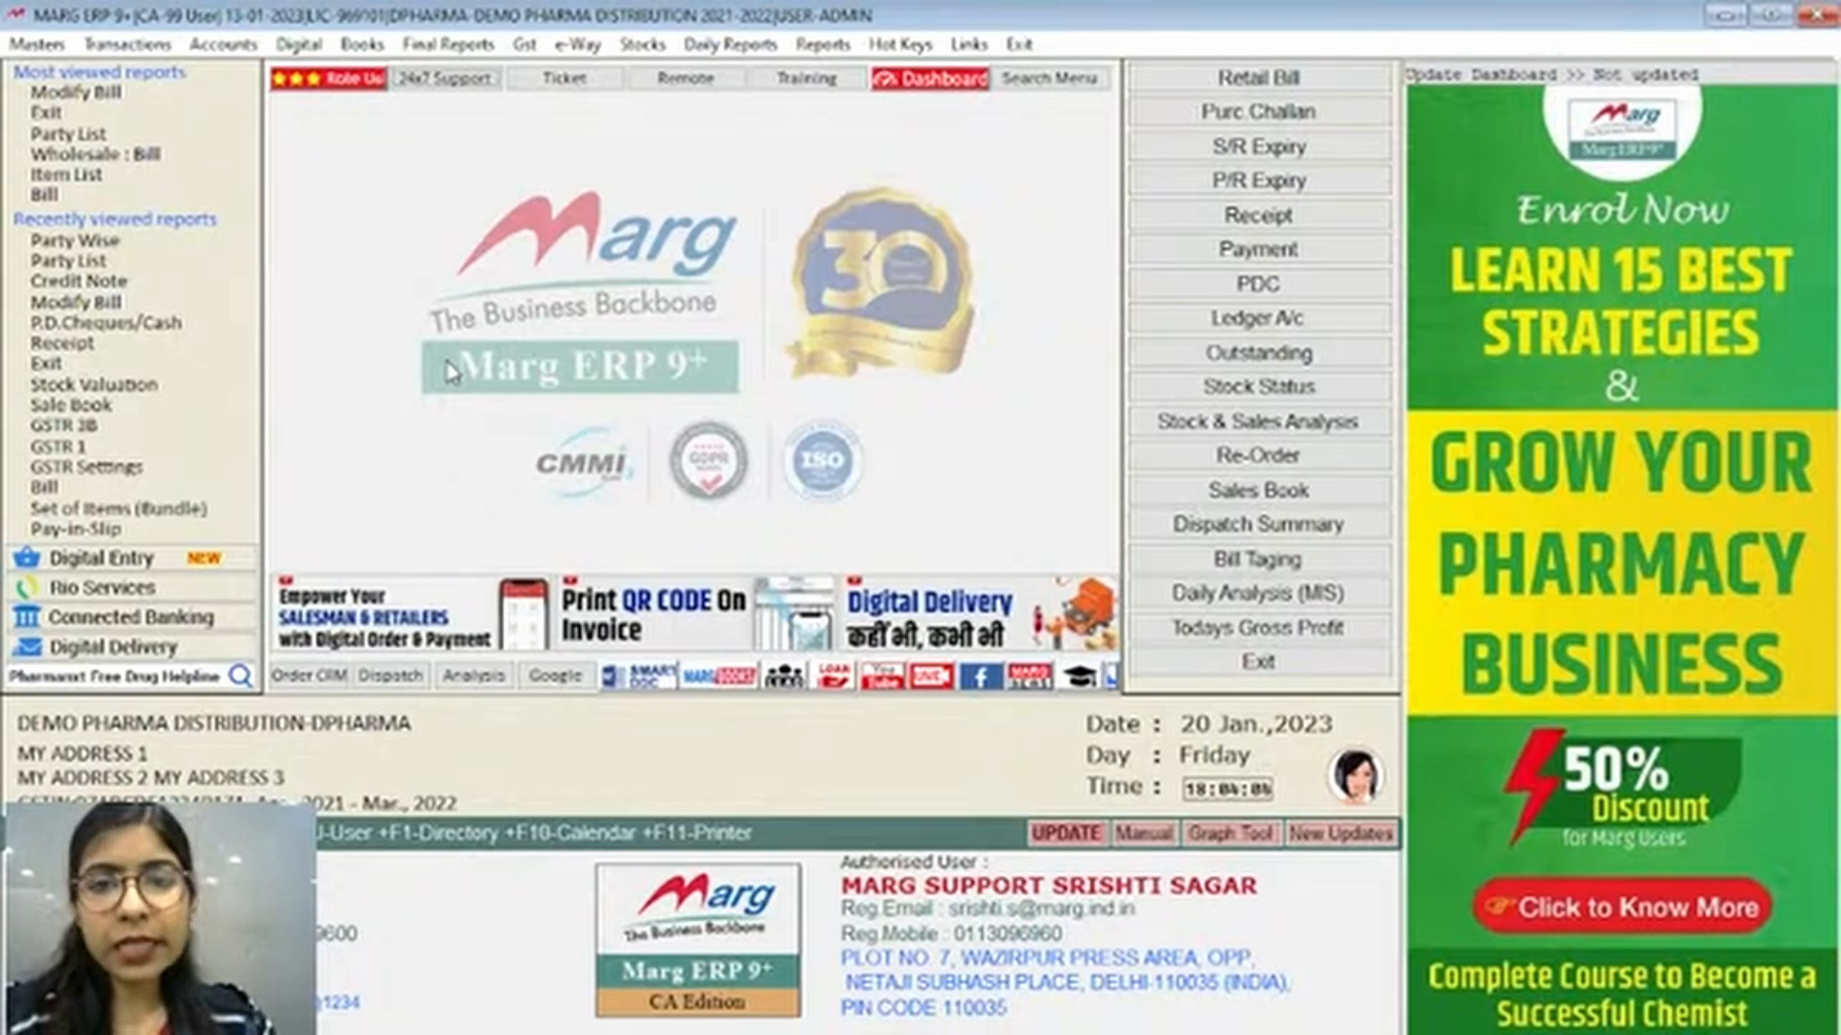
Open the Marg Support Centre ticket form, examine the Type of Issue and Description fields, and close the form
click(555, 87)
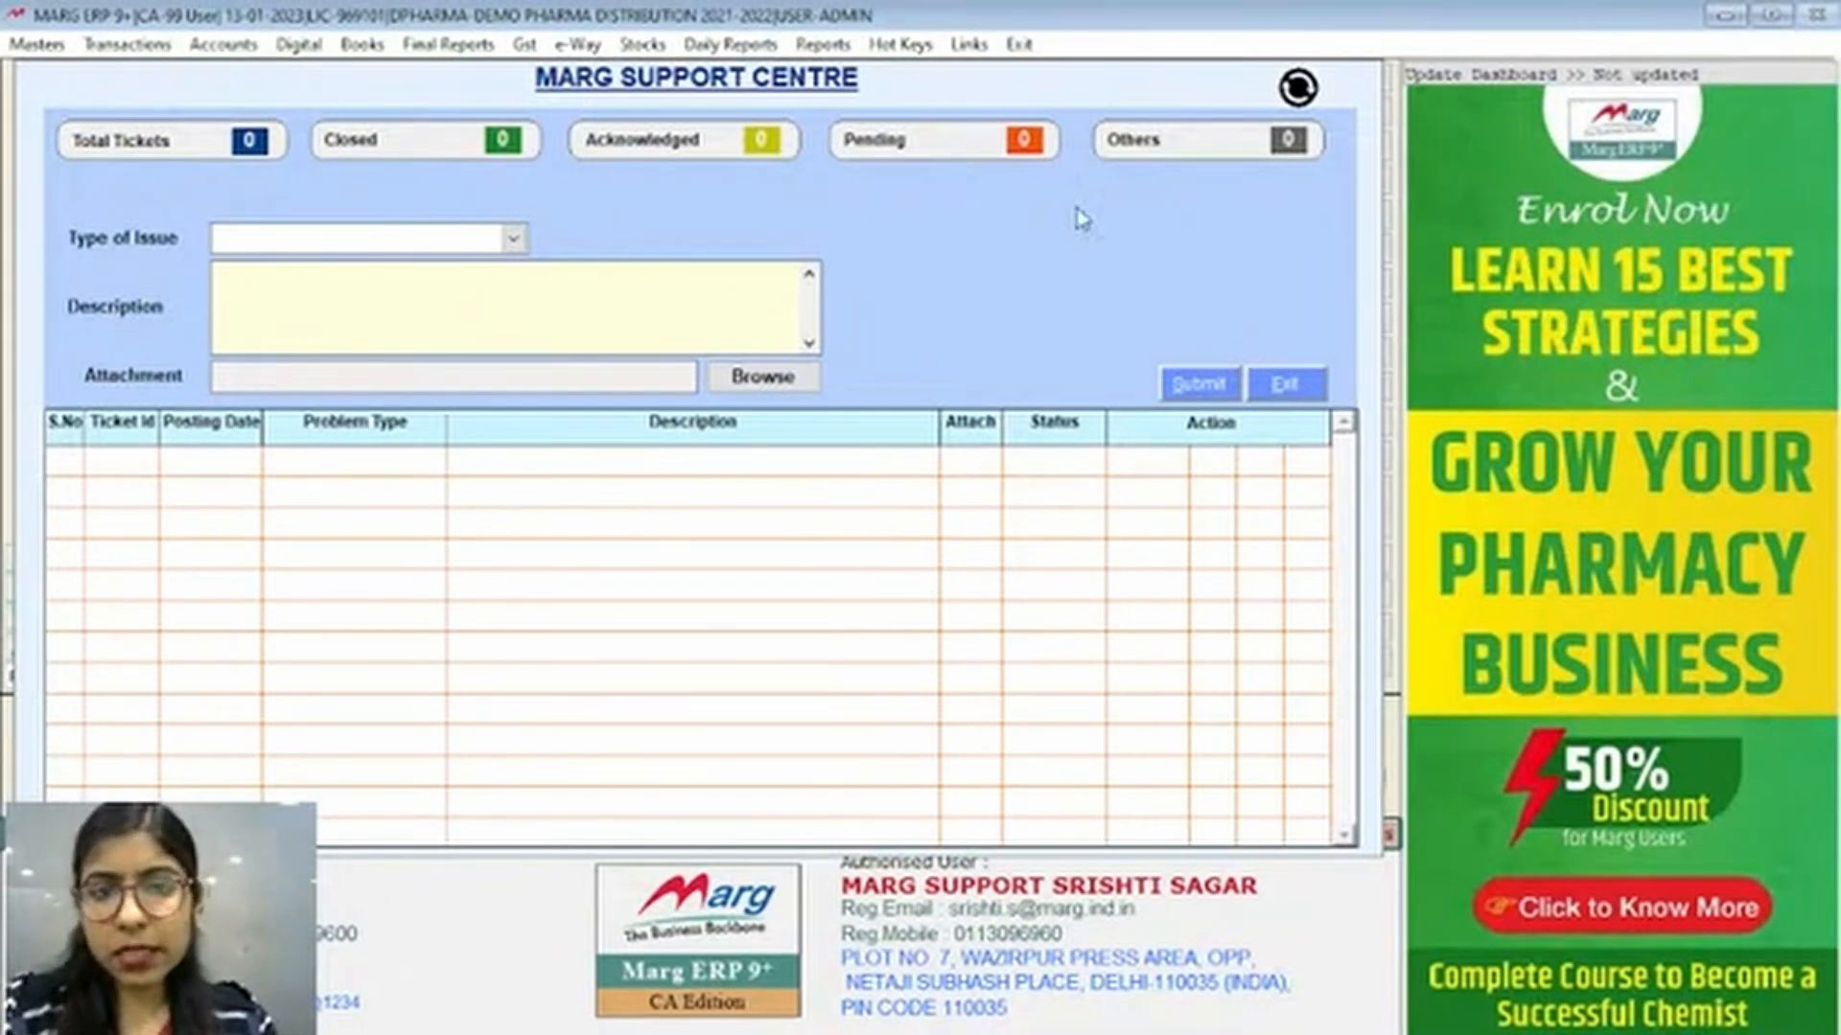
click(429, 242)
click(428, 242)
click(426, 326)
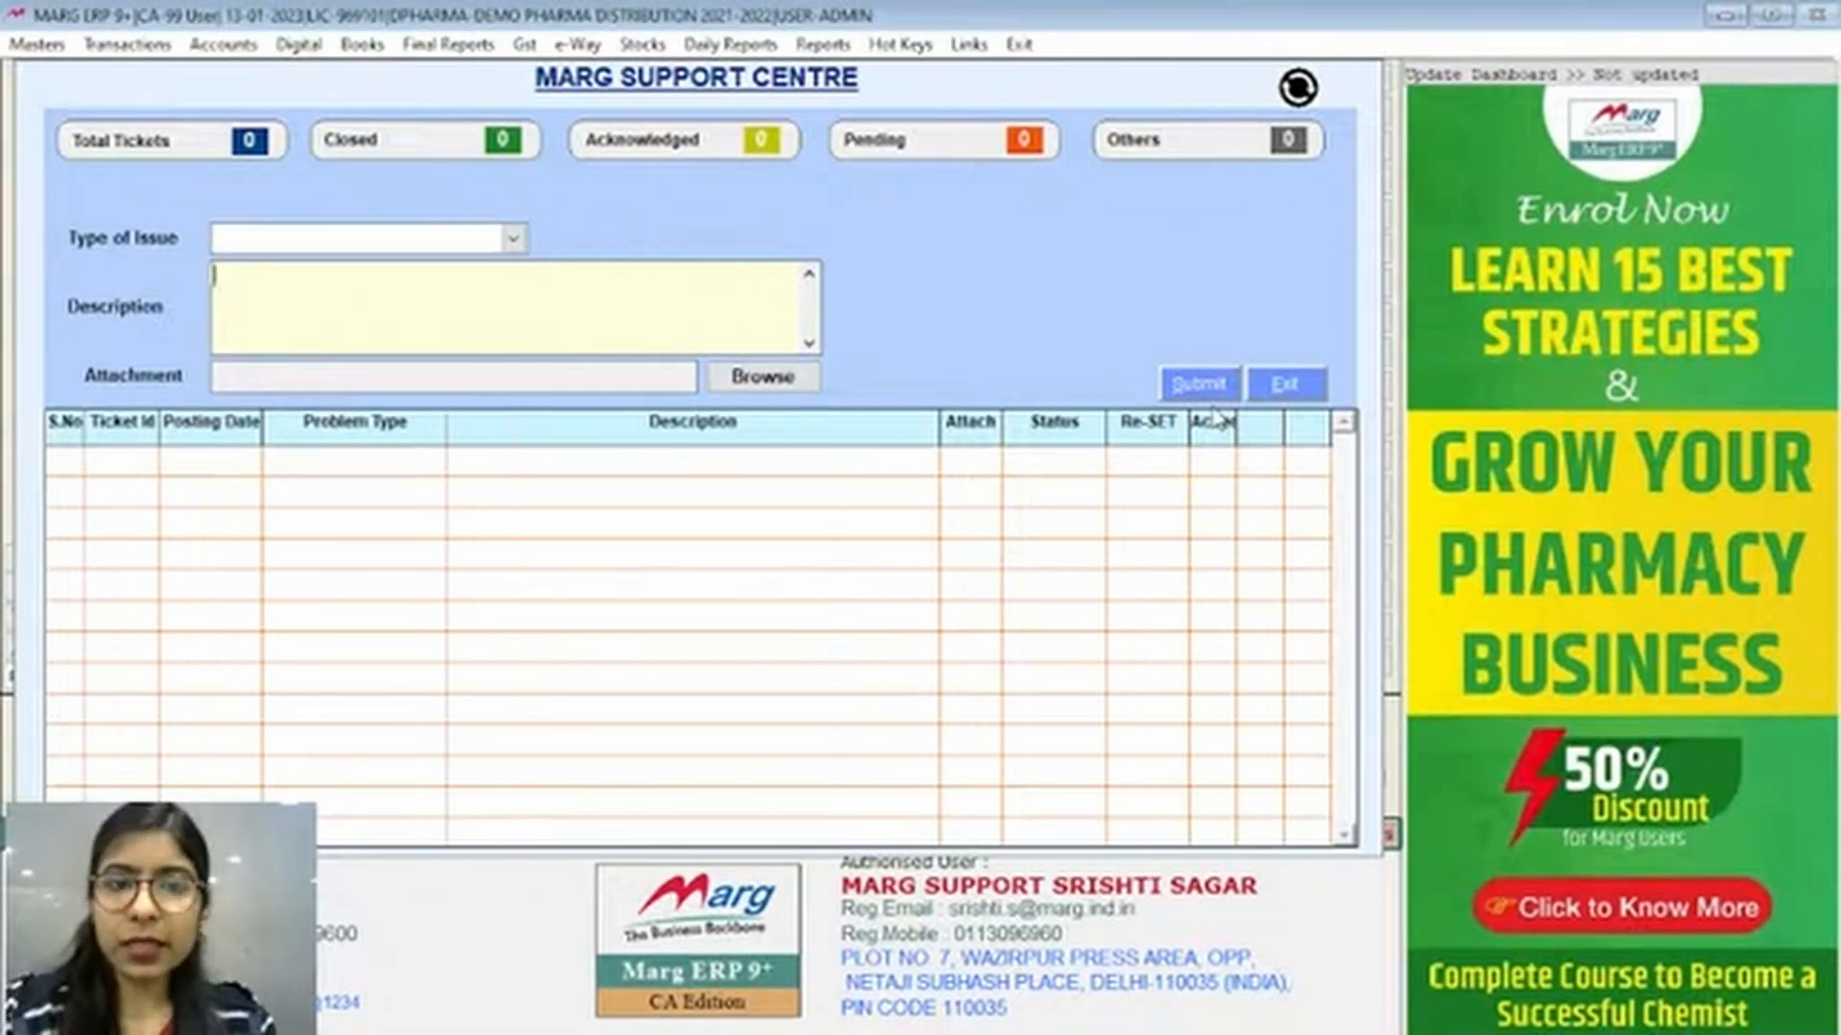
key(Escape)
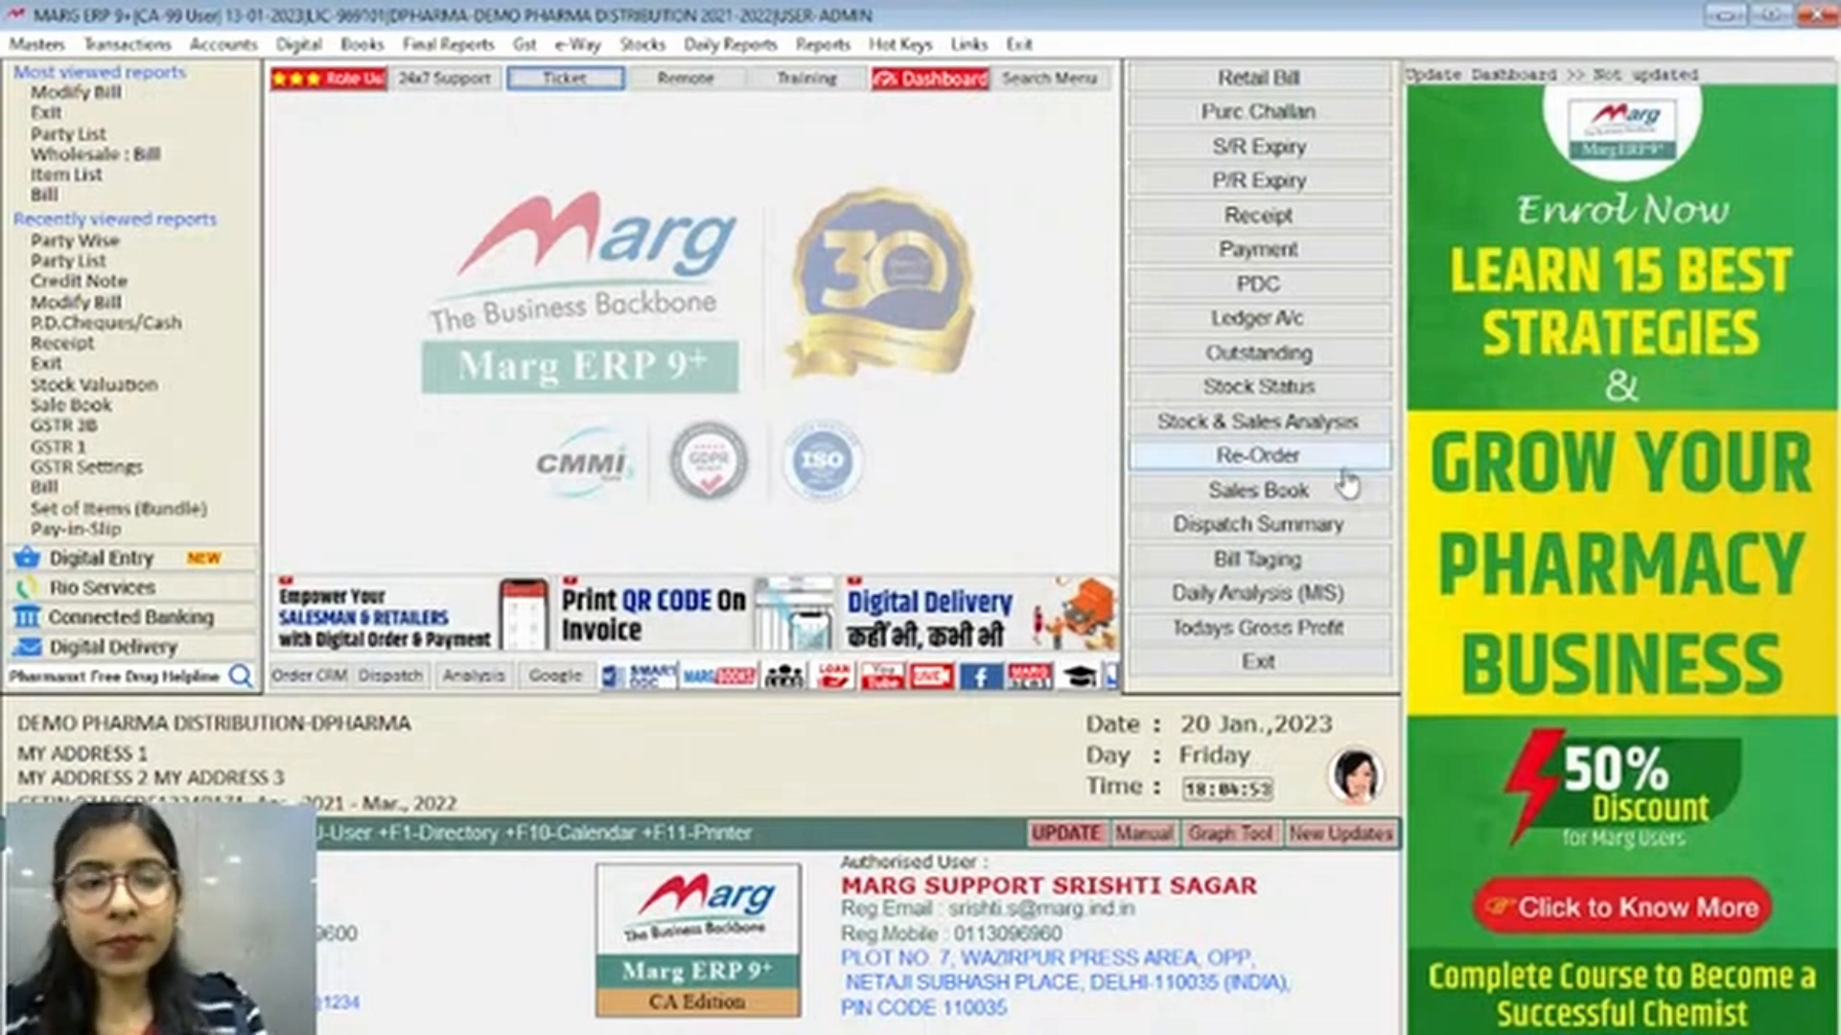
Close the exported REPORT_1 sales book in Excel and return to Marg ERP
click(1726, 16)
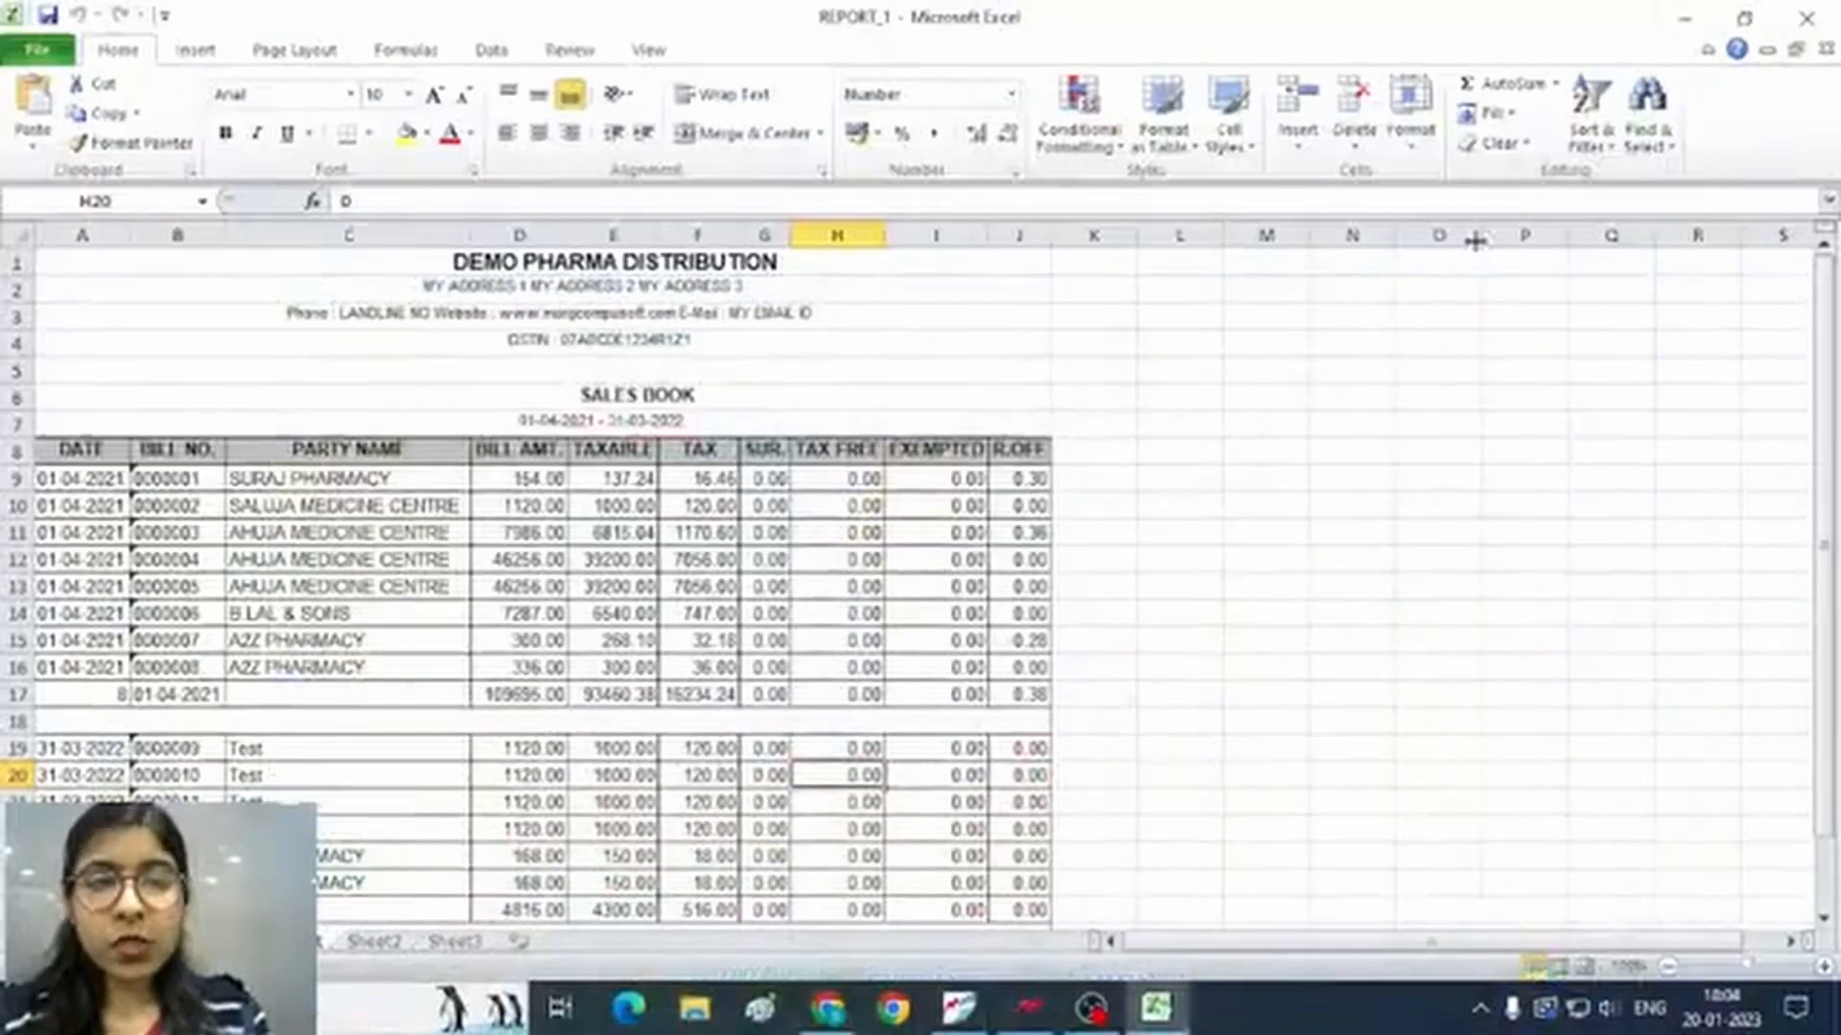
click(1806, 17)
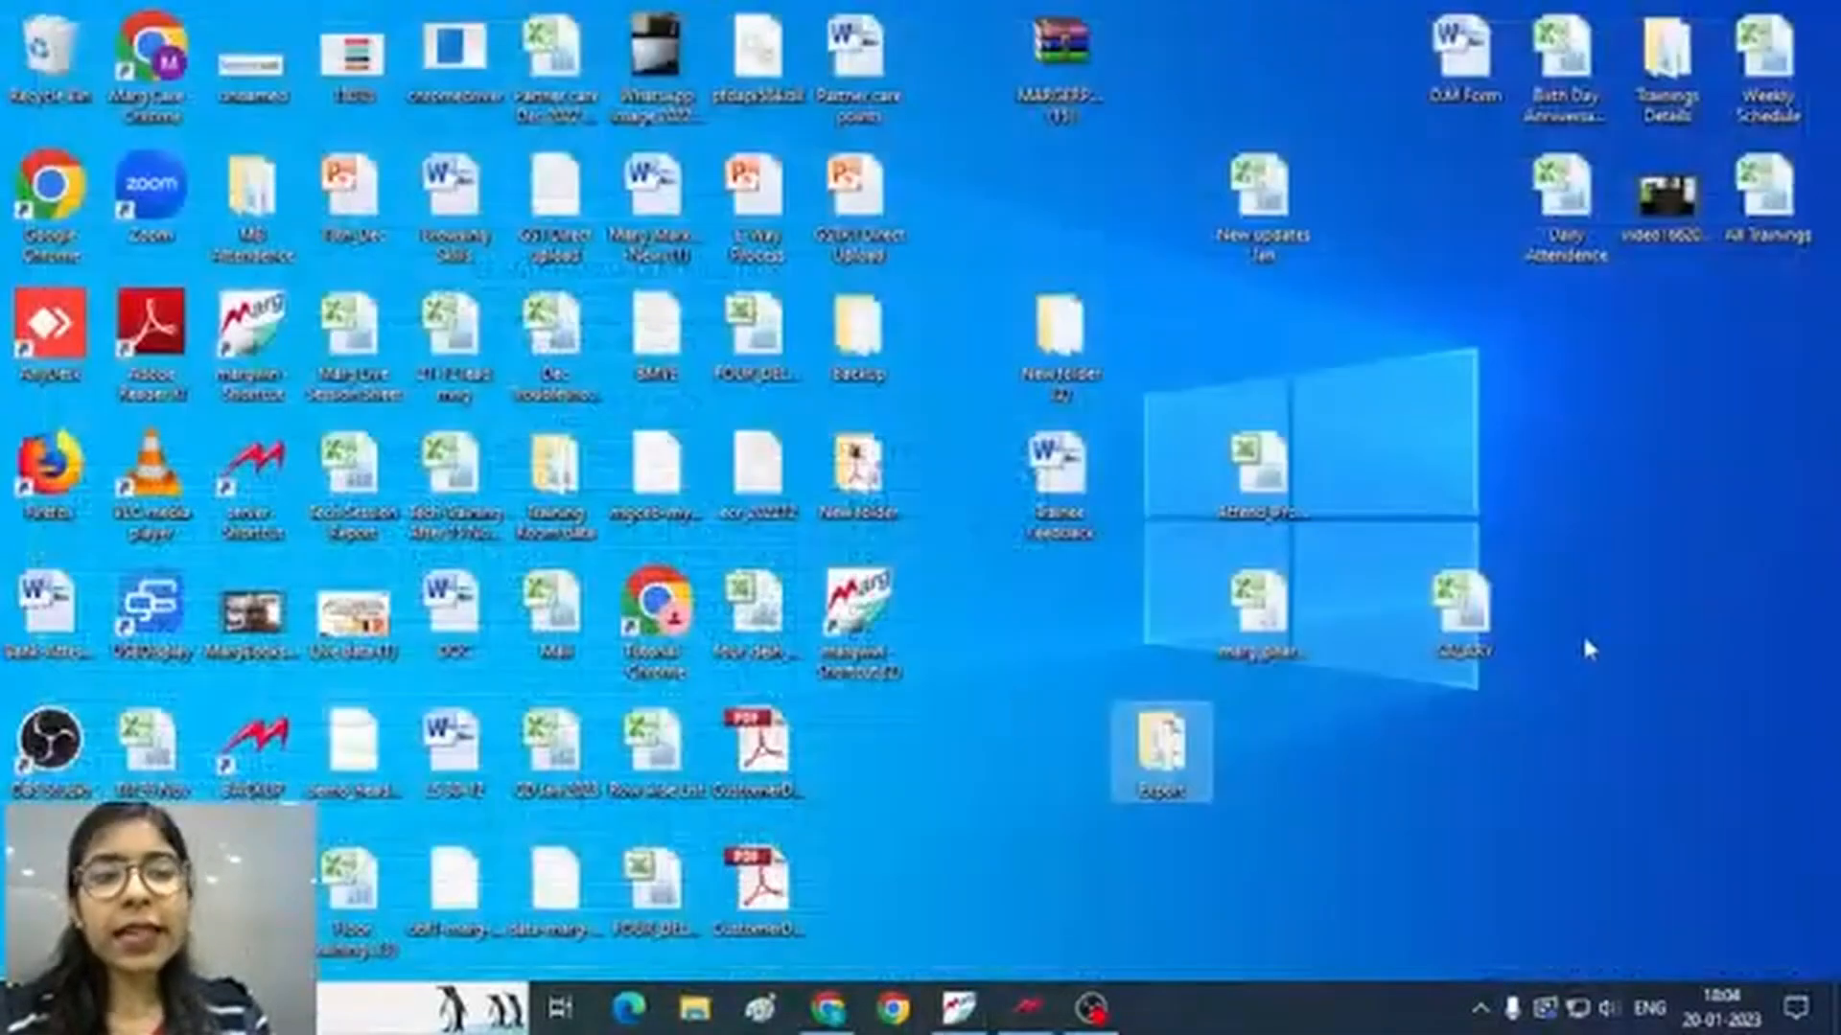
click(954, 1012)
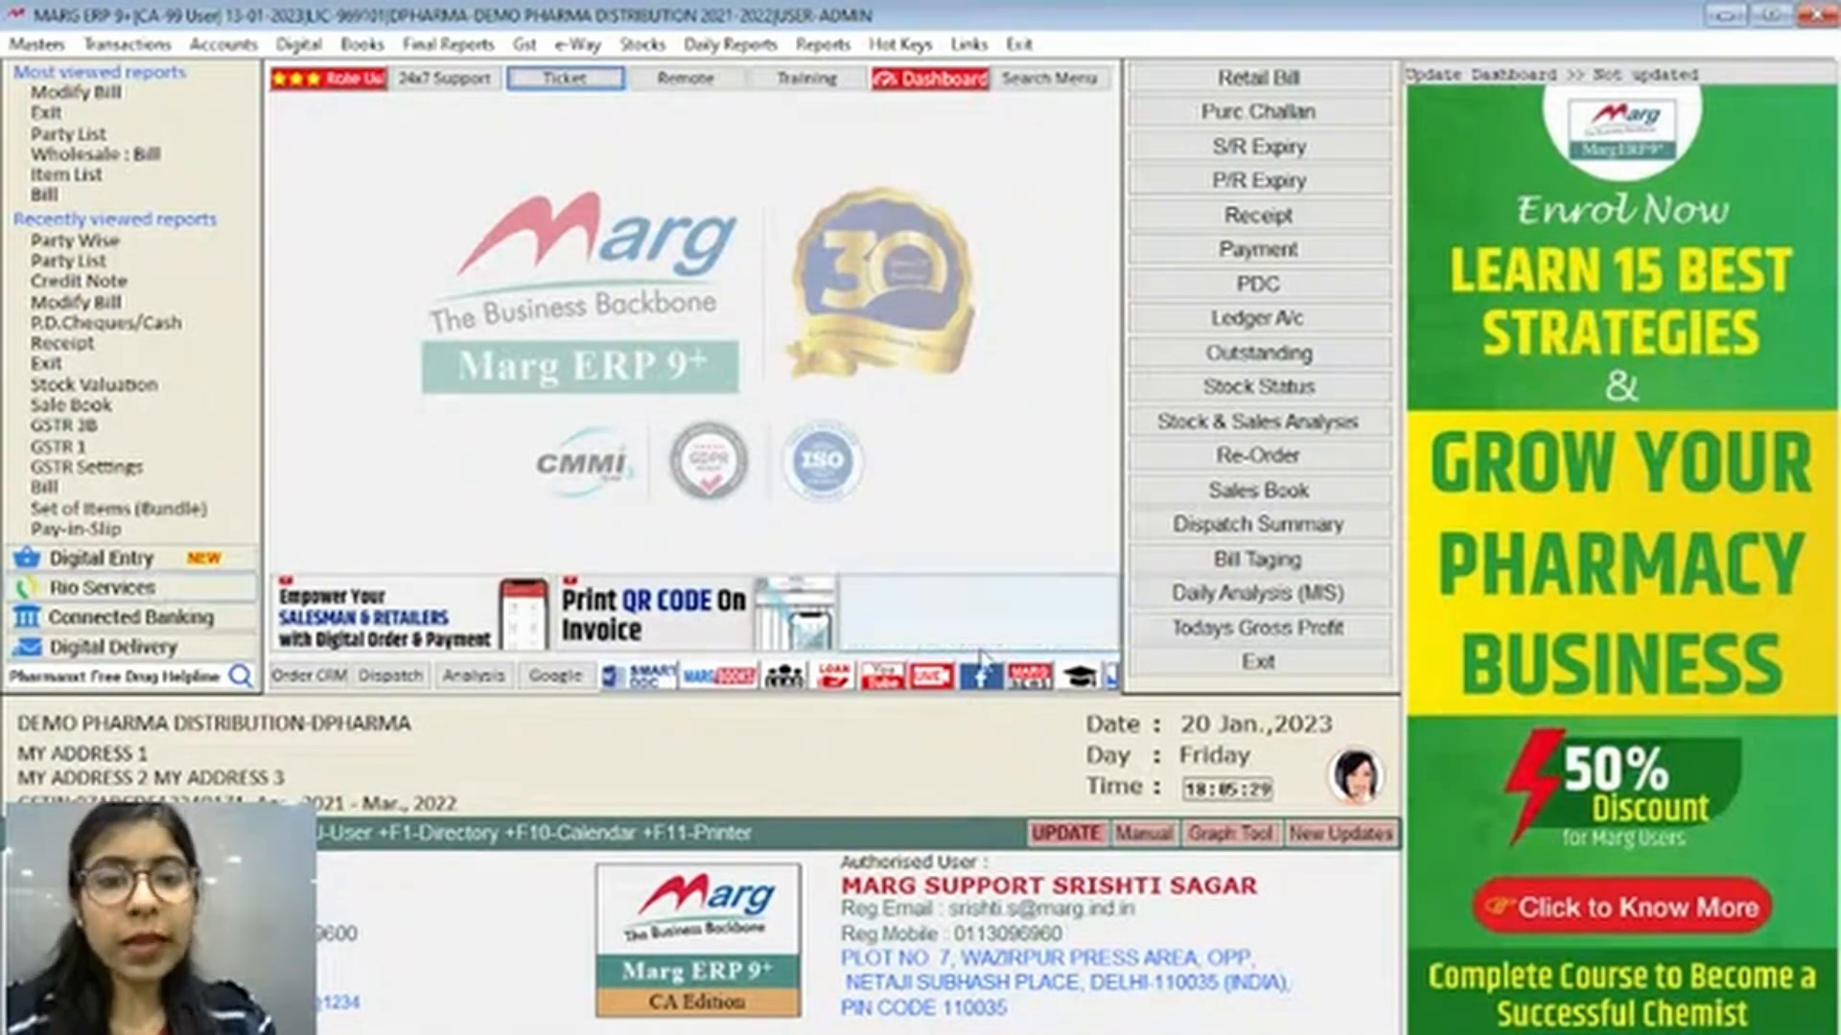
Switch to the running Marg ERP server window, look at its status log and return to the main Marg ERP window
click(1723, 16)
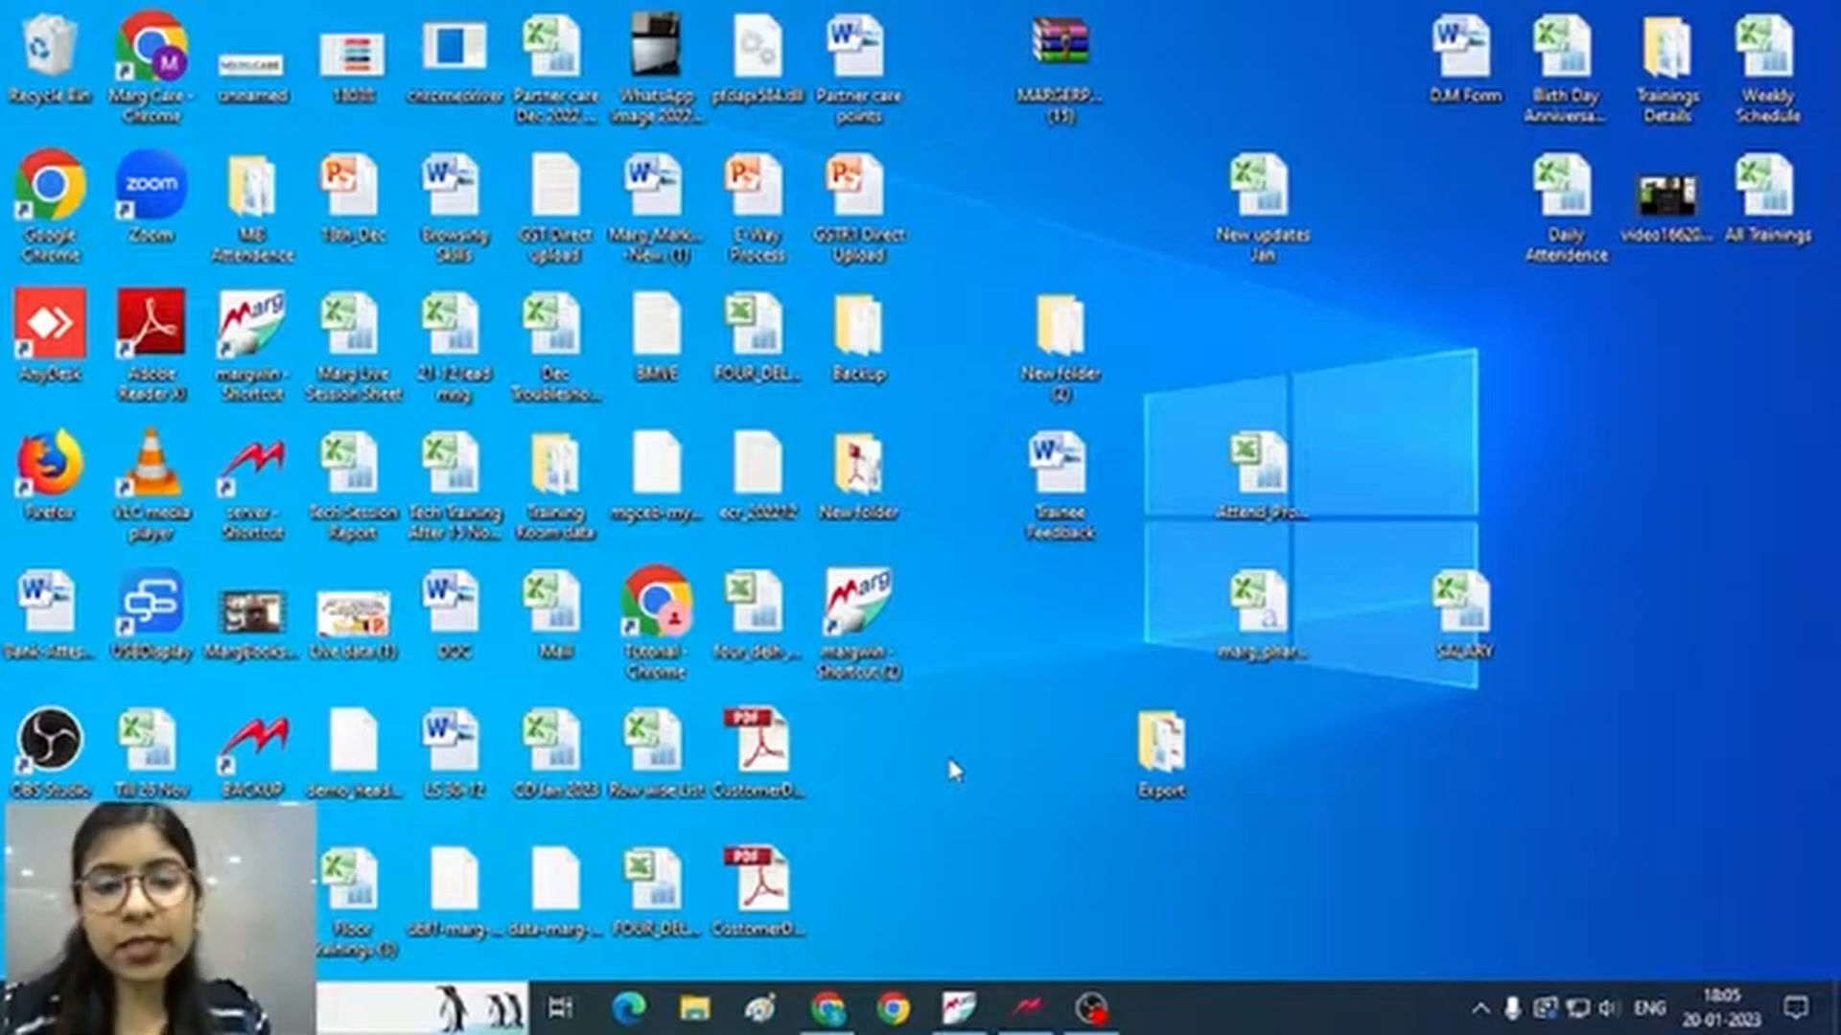
mouse_move(1027, 1006)
click(1044, 914)
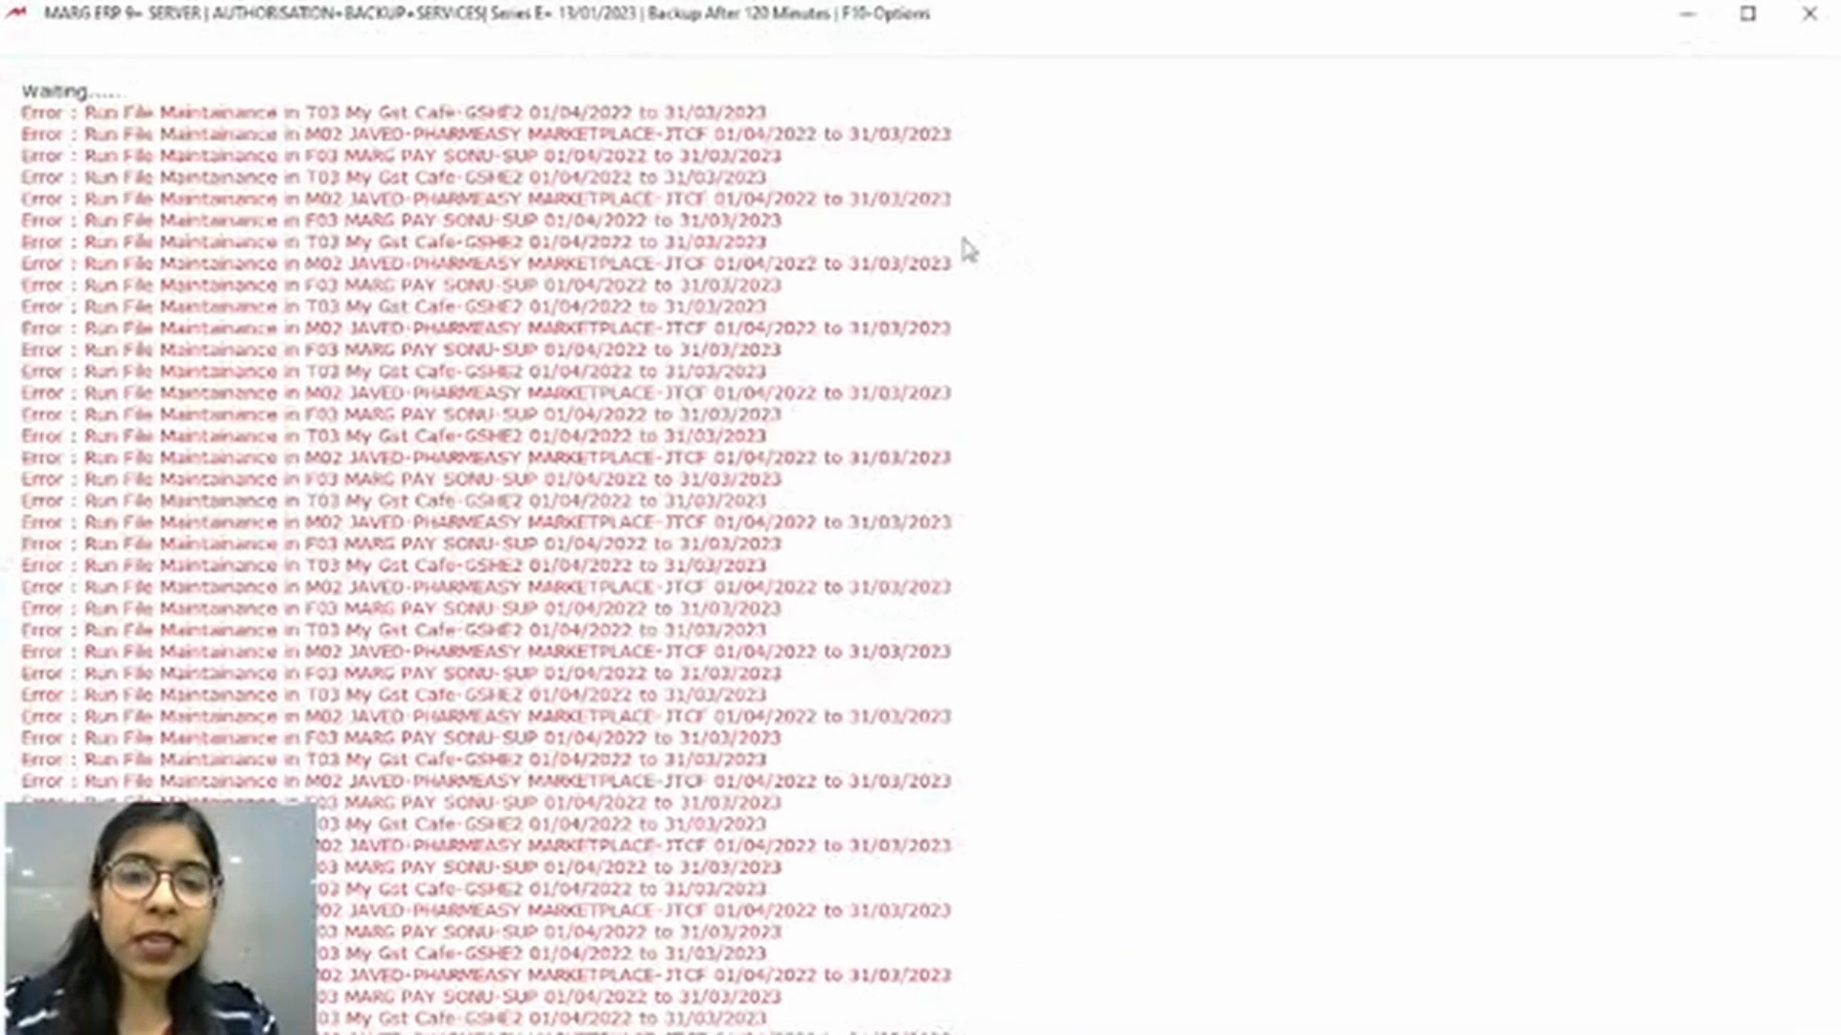
click(1684, 14)
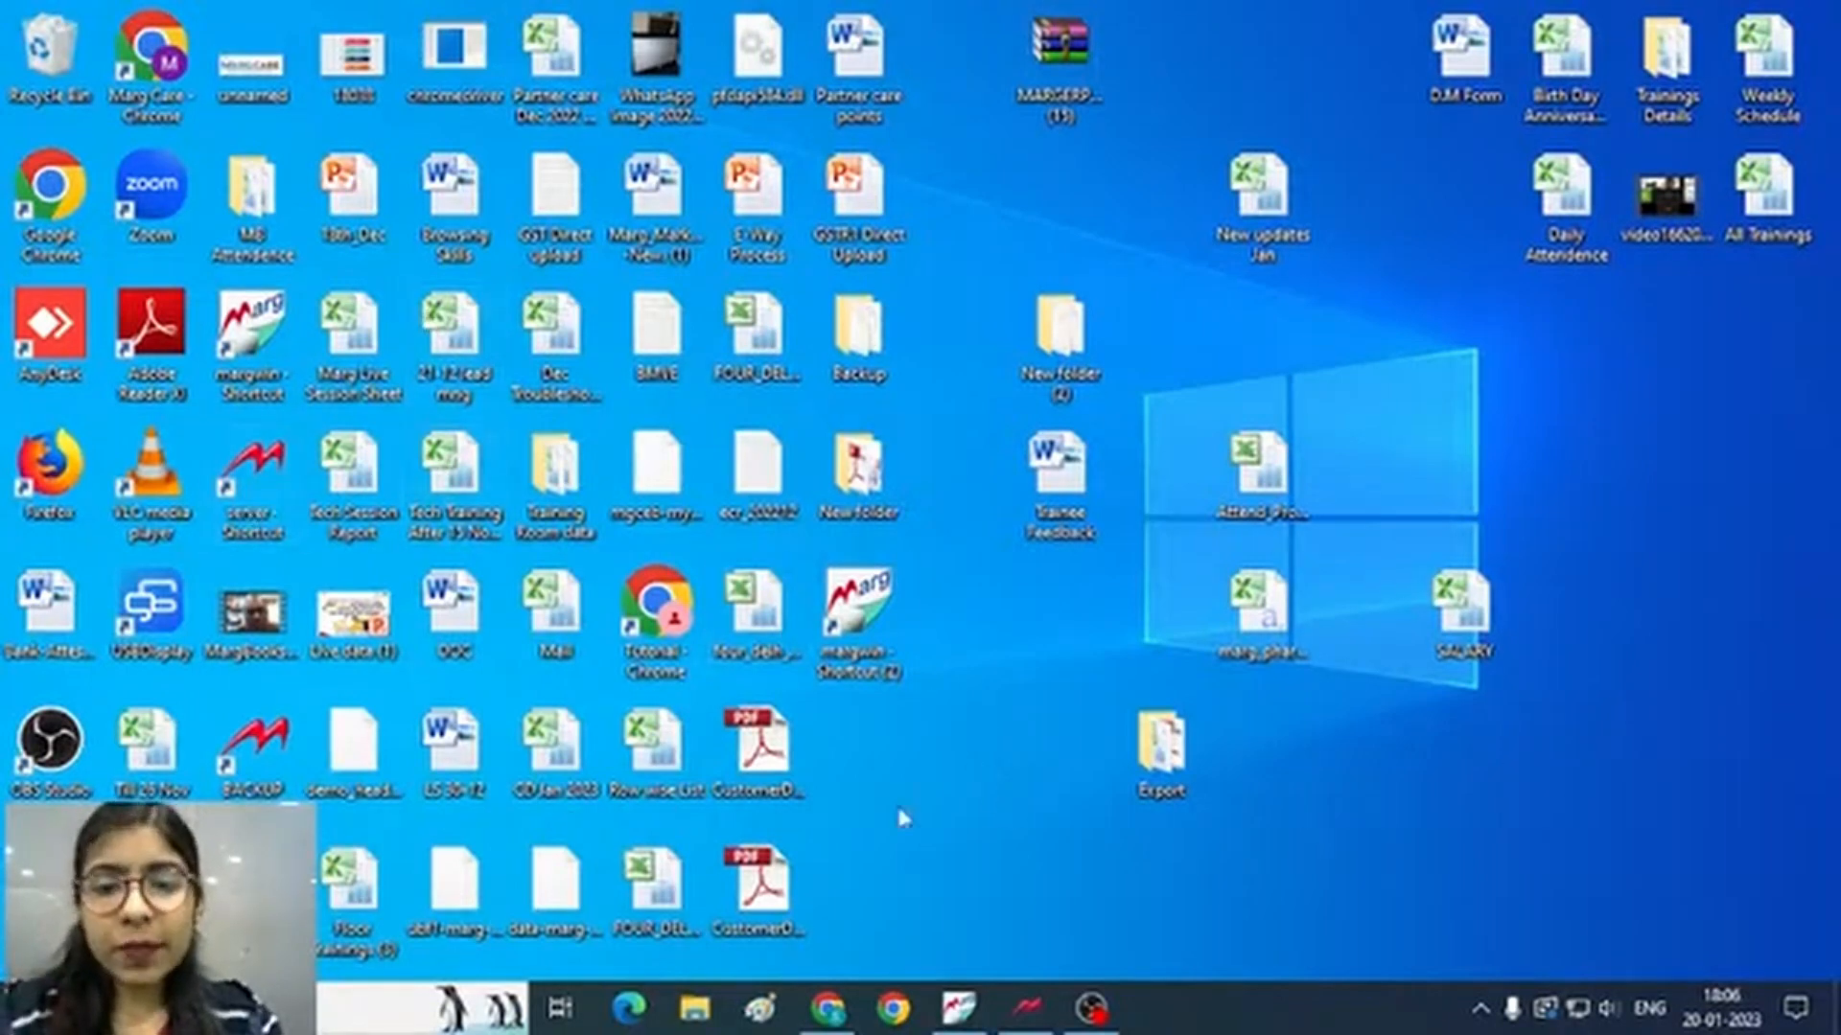
click(959, 1012)
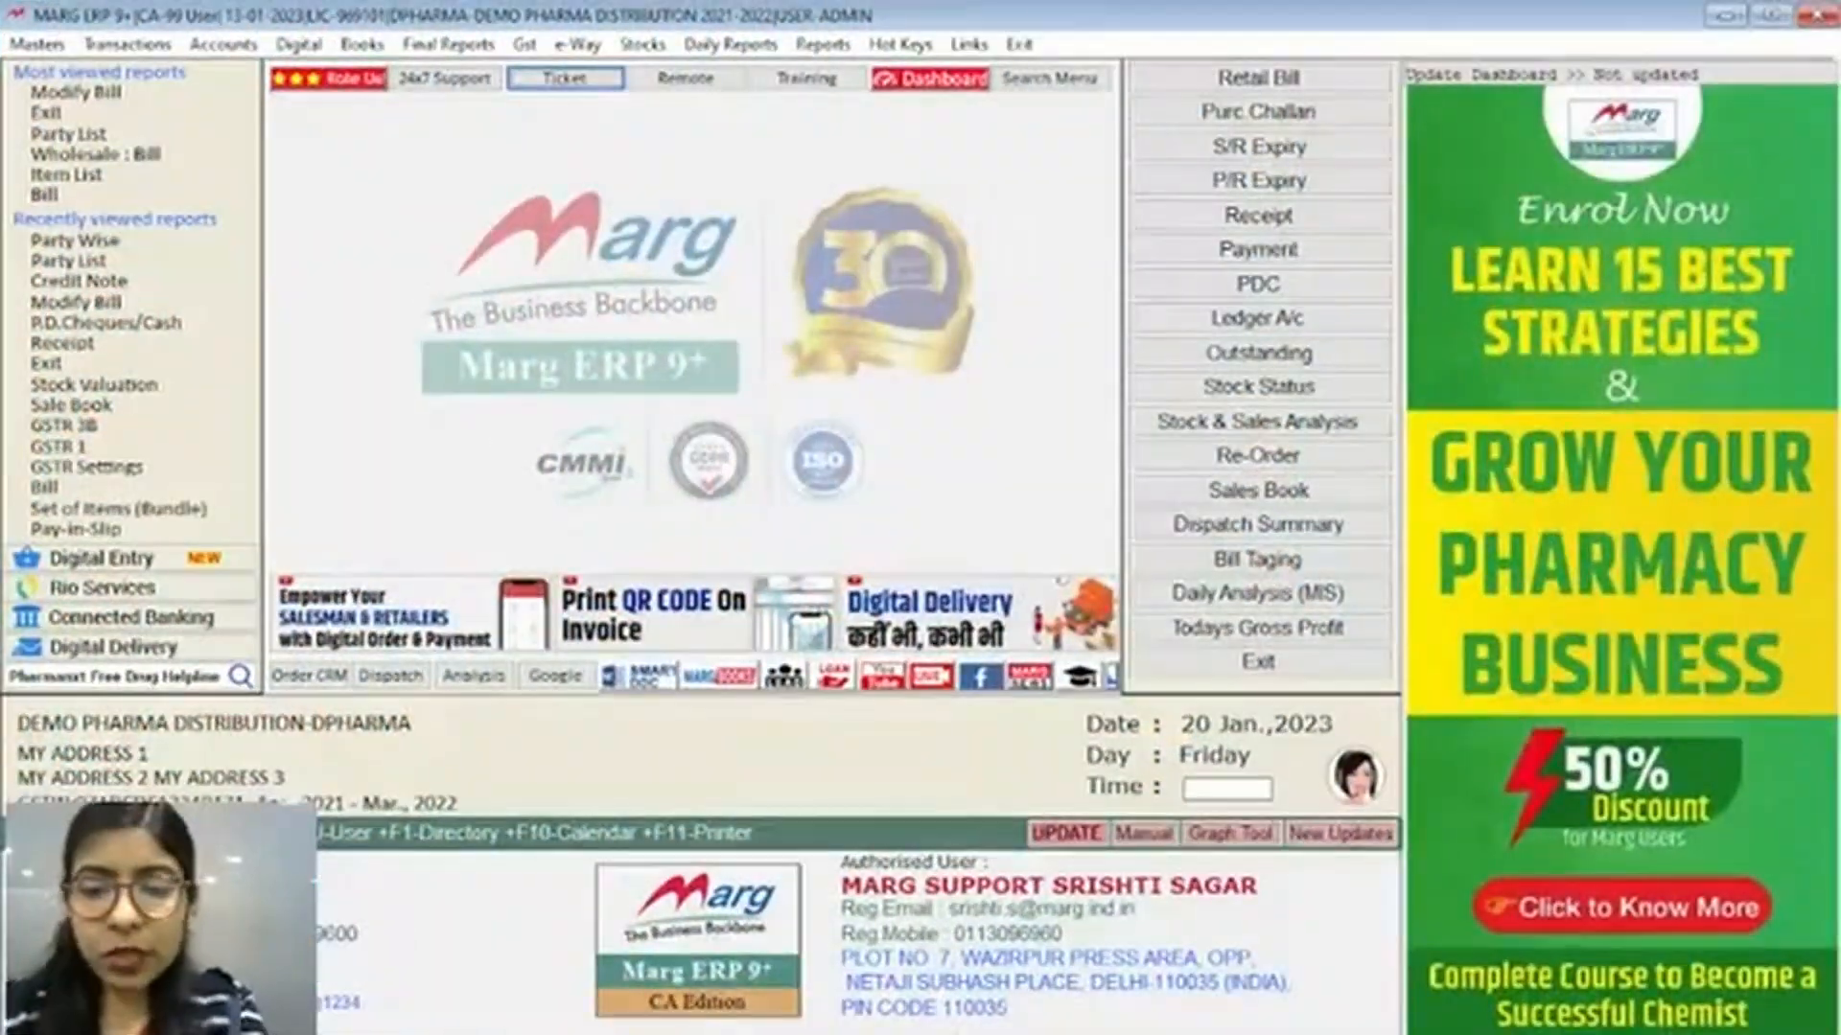
Exit Marg ERP and shut down its server, confirming the exit
key(alt+F4)
click(949, 1022)
key(Escape)
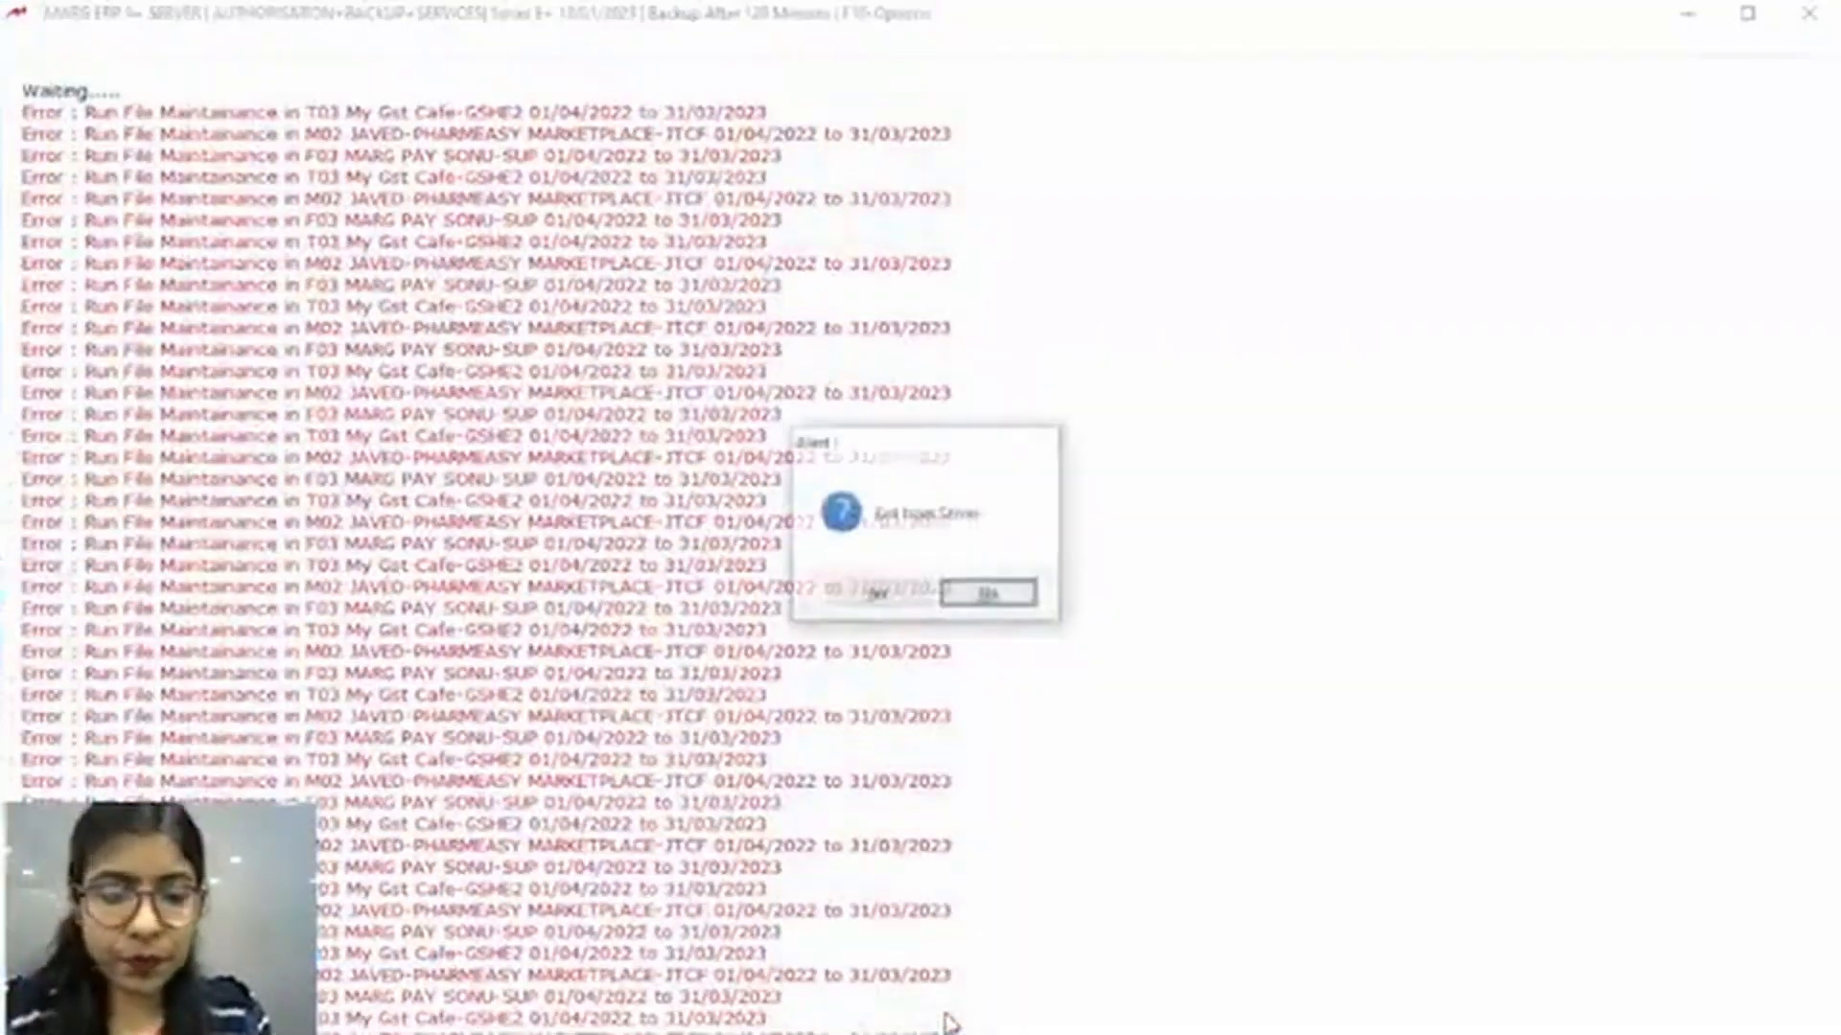
key(y)
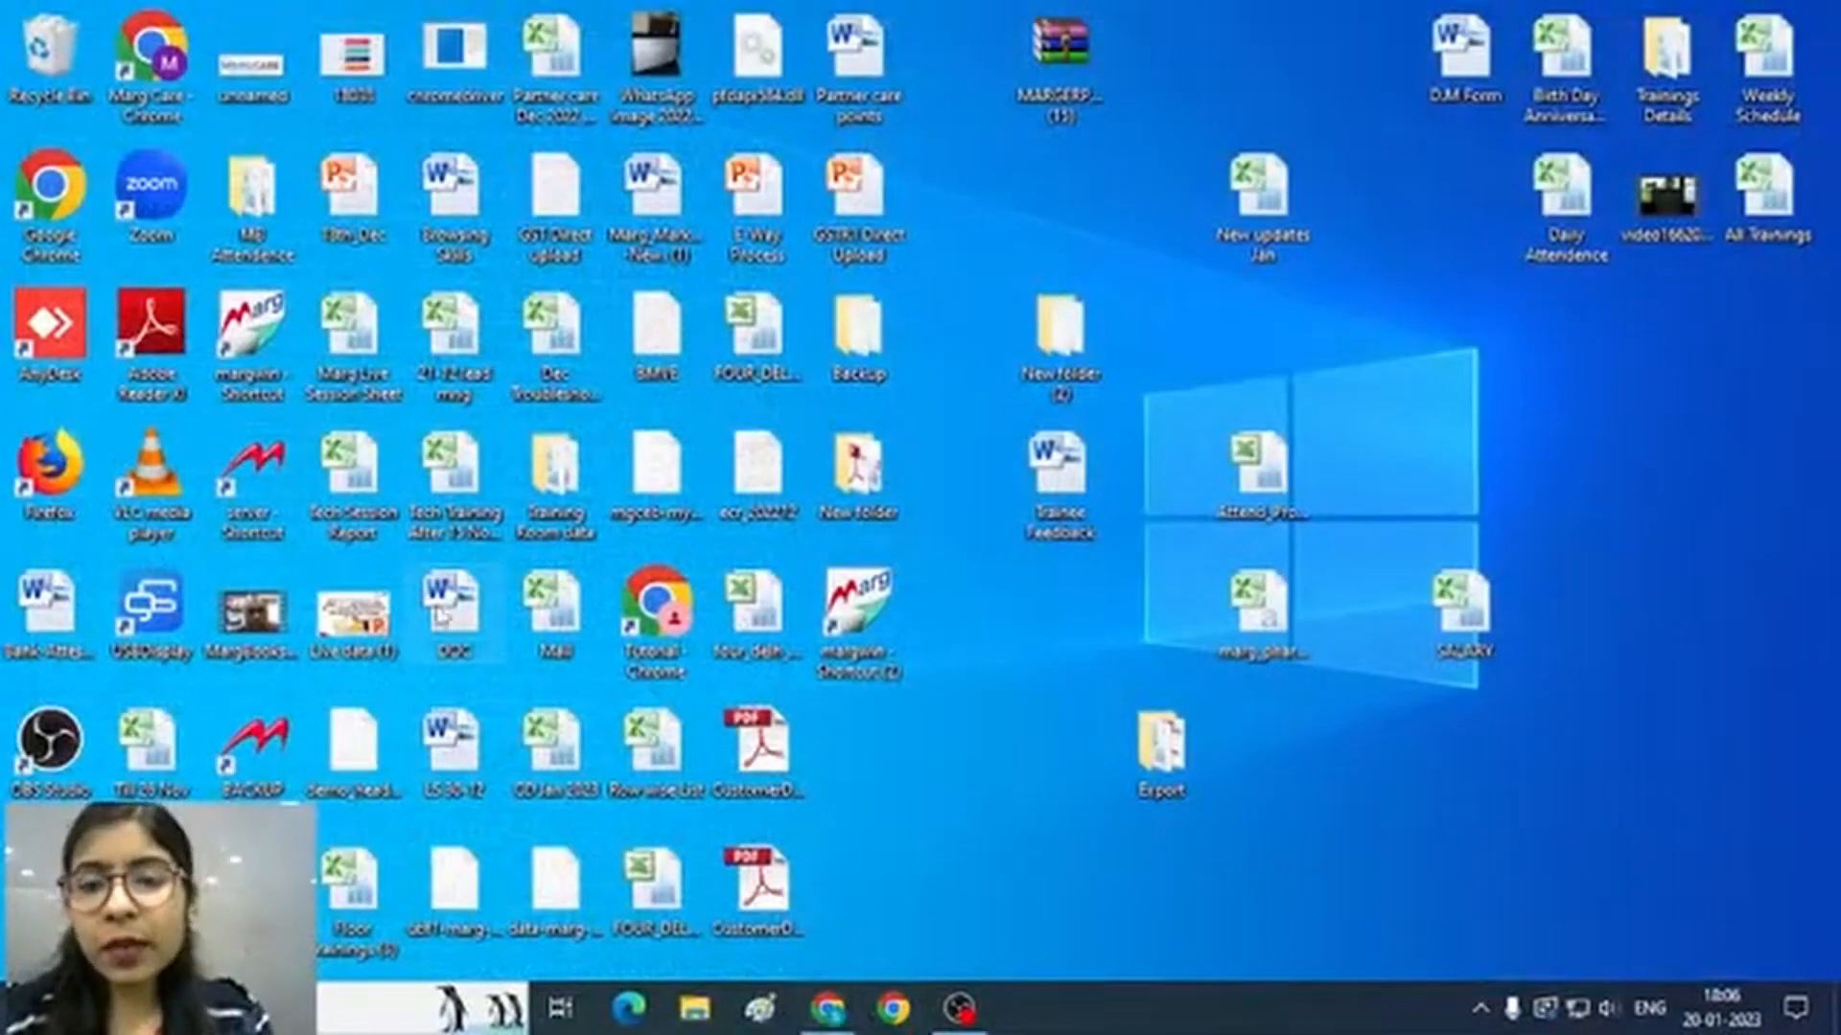
Open the file location of the margwin shortcut and go up to the drive New Volume (D:)
right_click(852, 639)
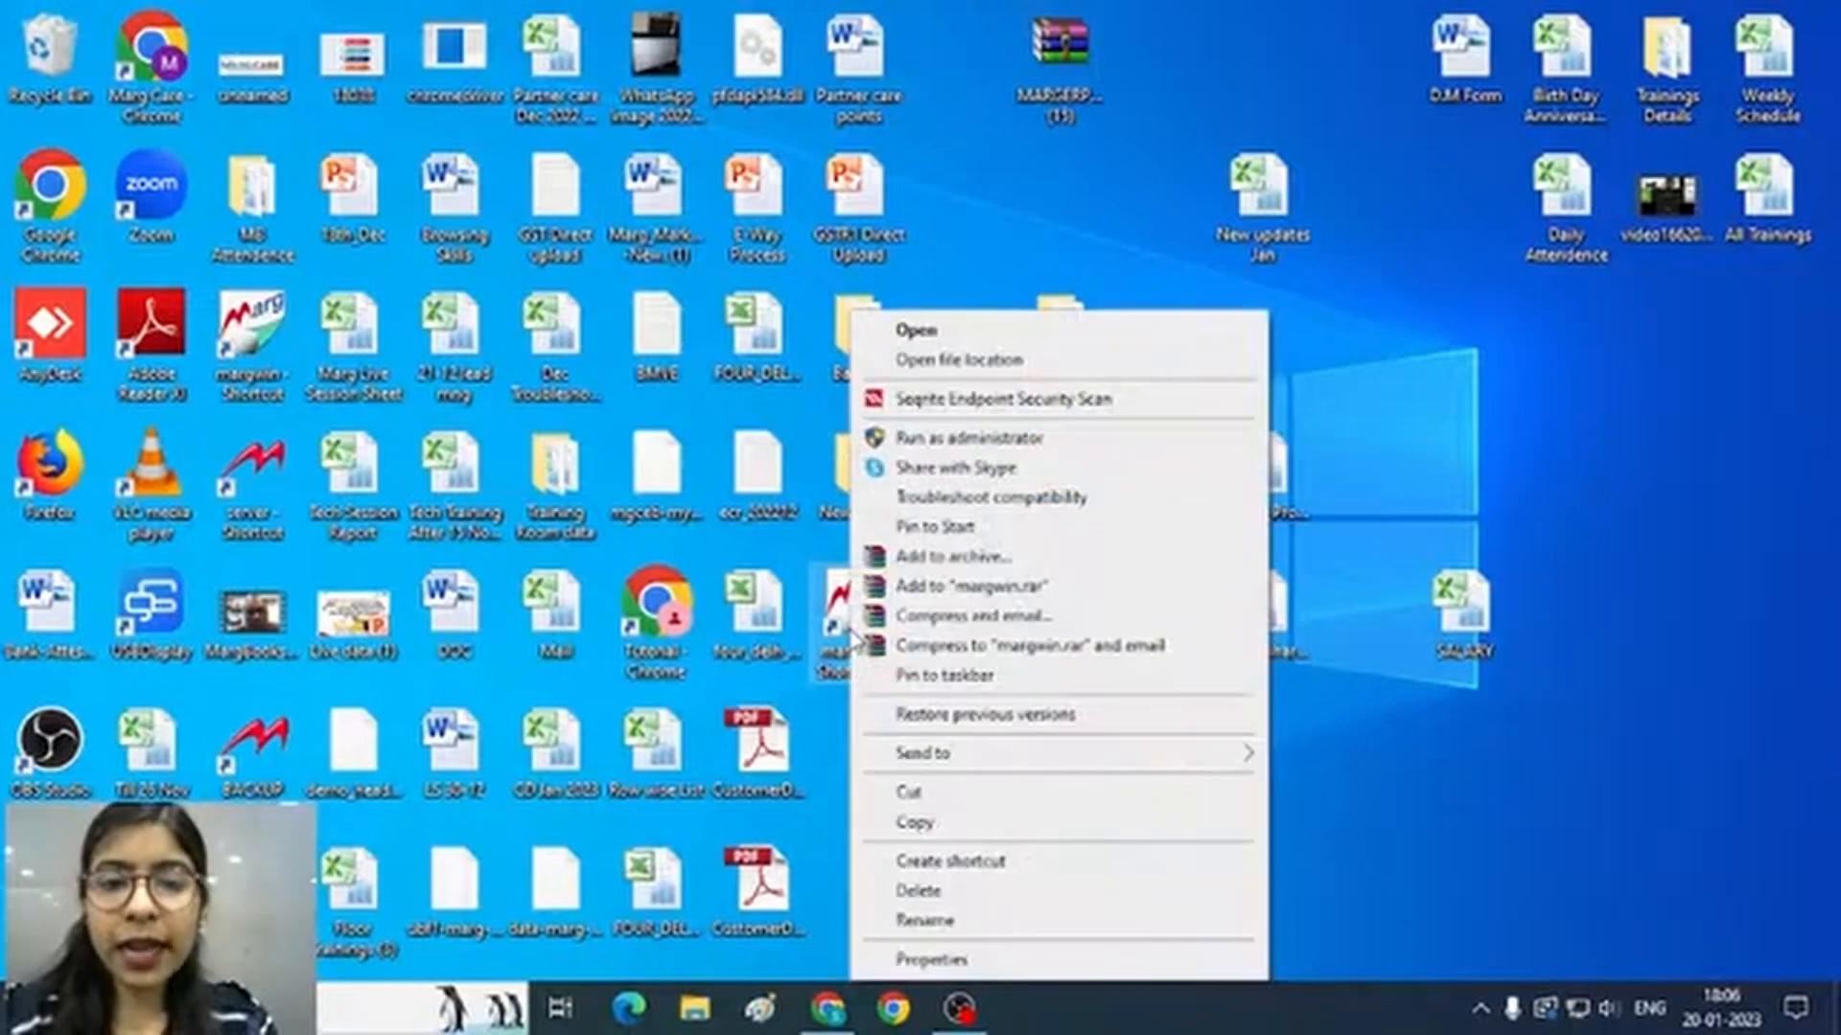
click(992, 360)
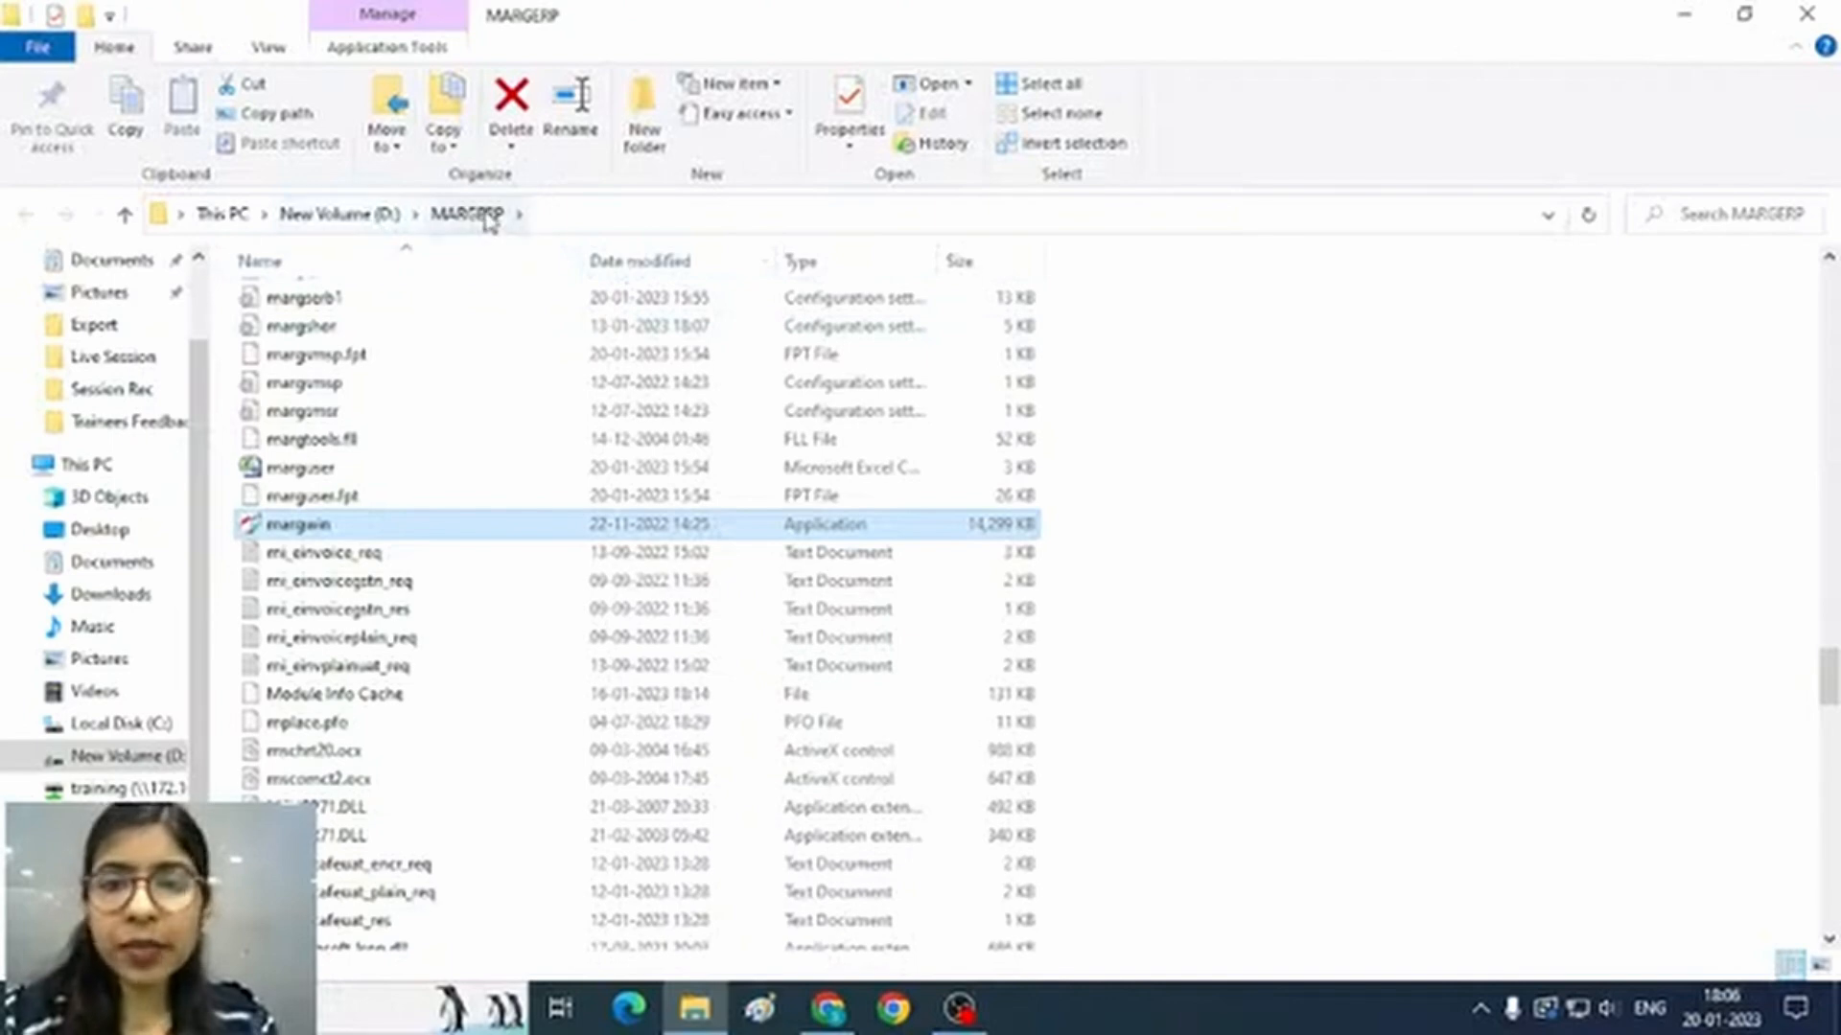
click(362, 215)
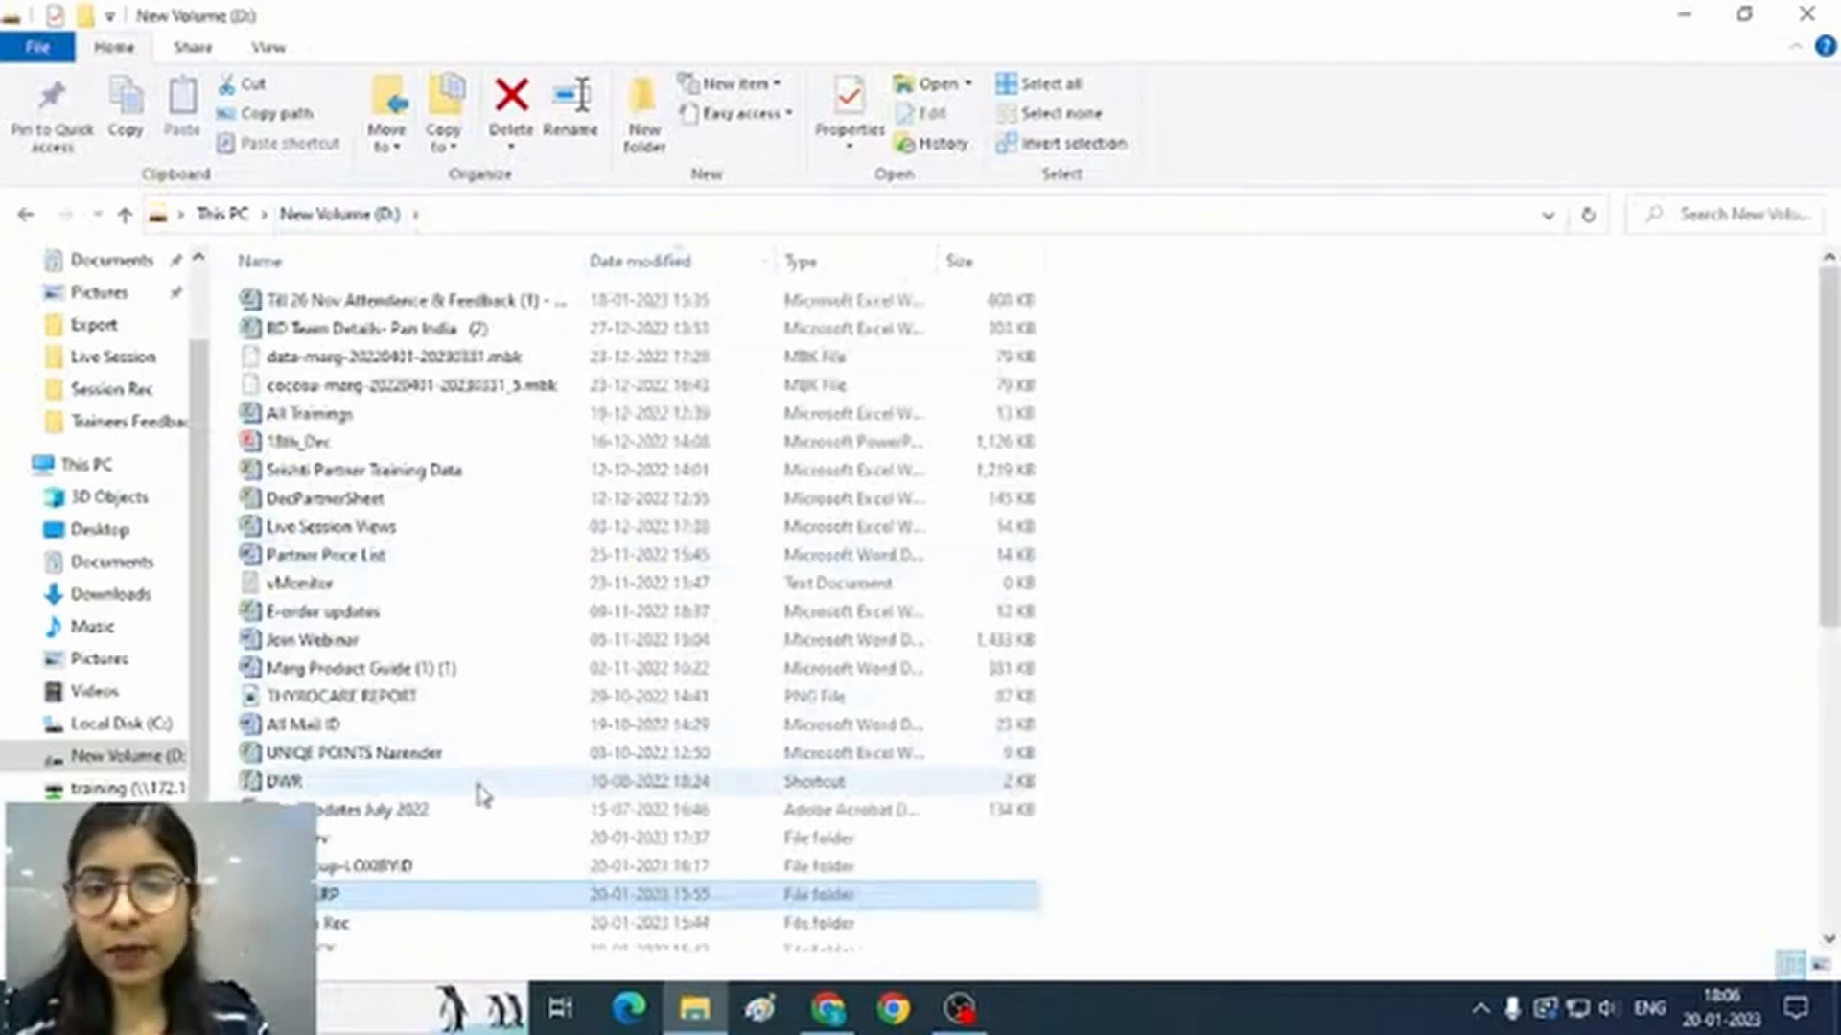
Copy the MARGERP folder, look at the drive's paste options without pasting, and close File Explorer
right_click(423, 891)
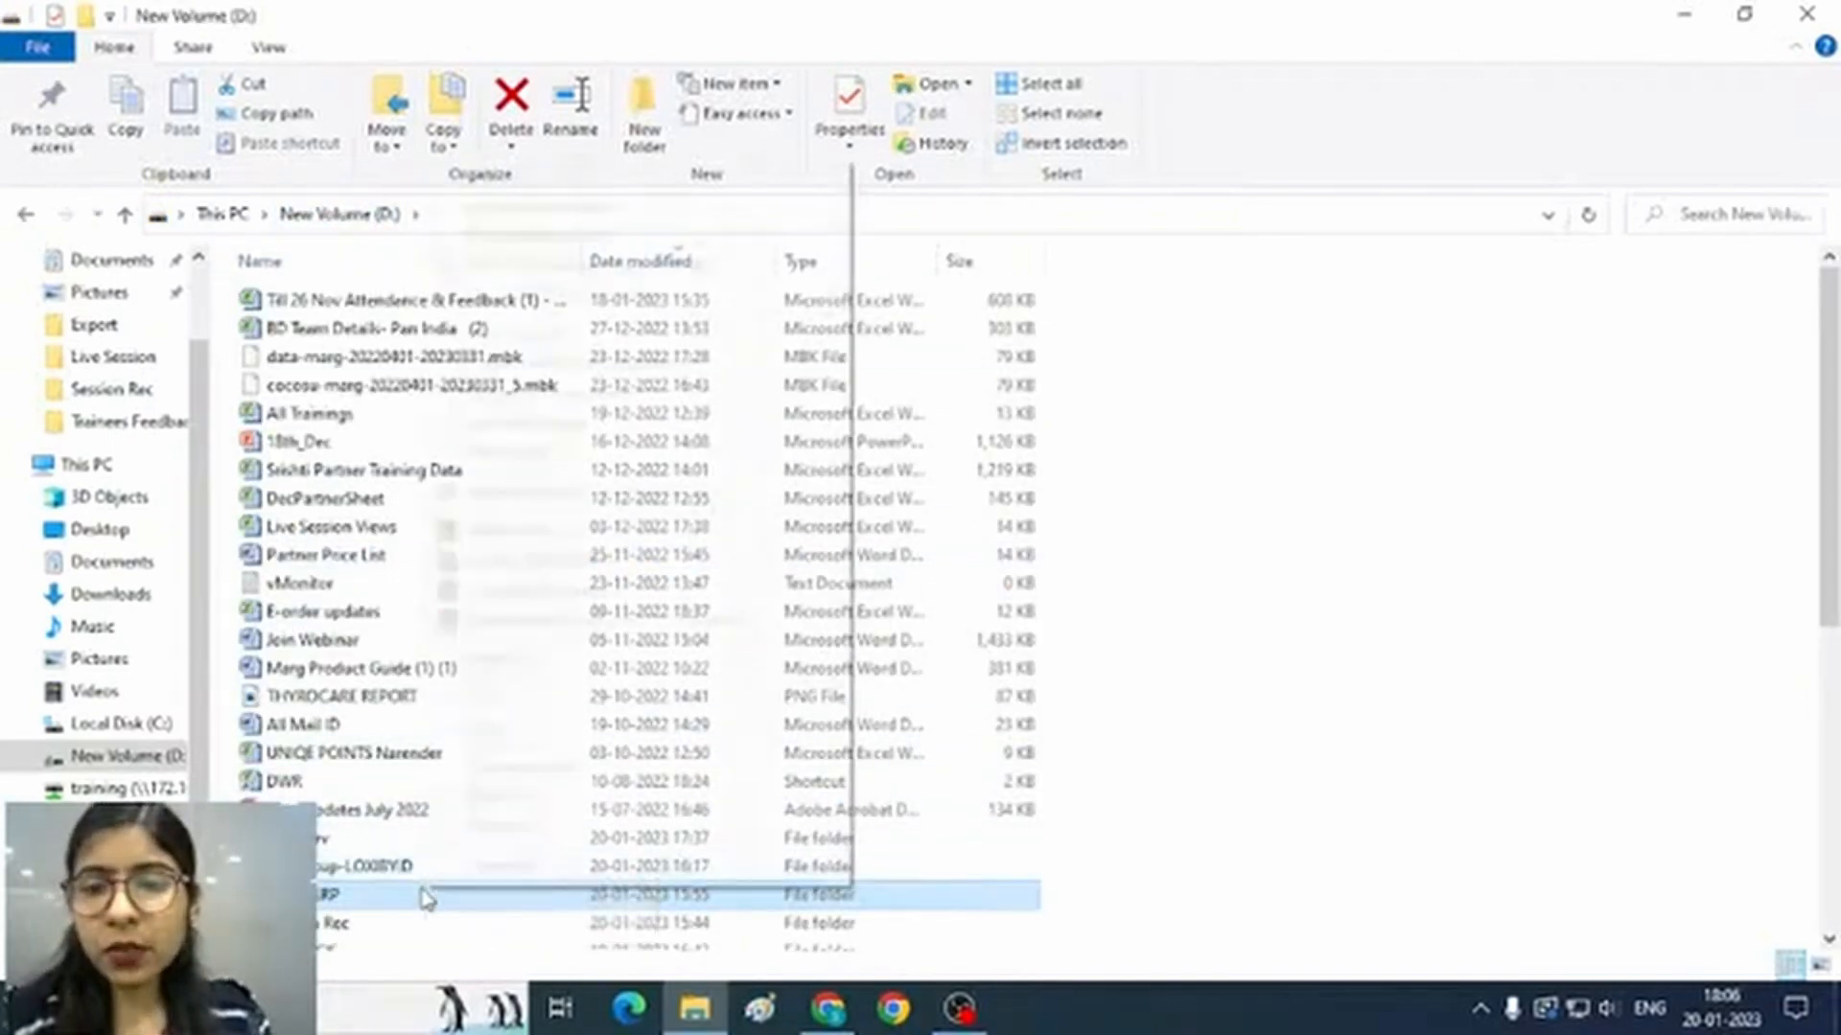
click(499, 733)
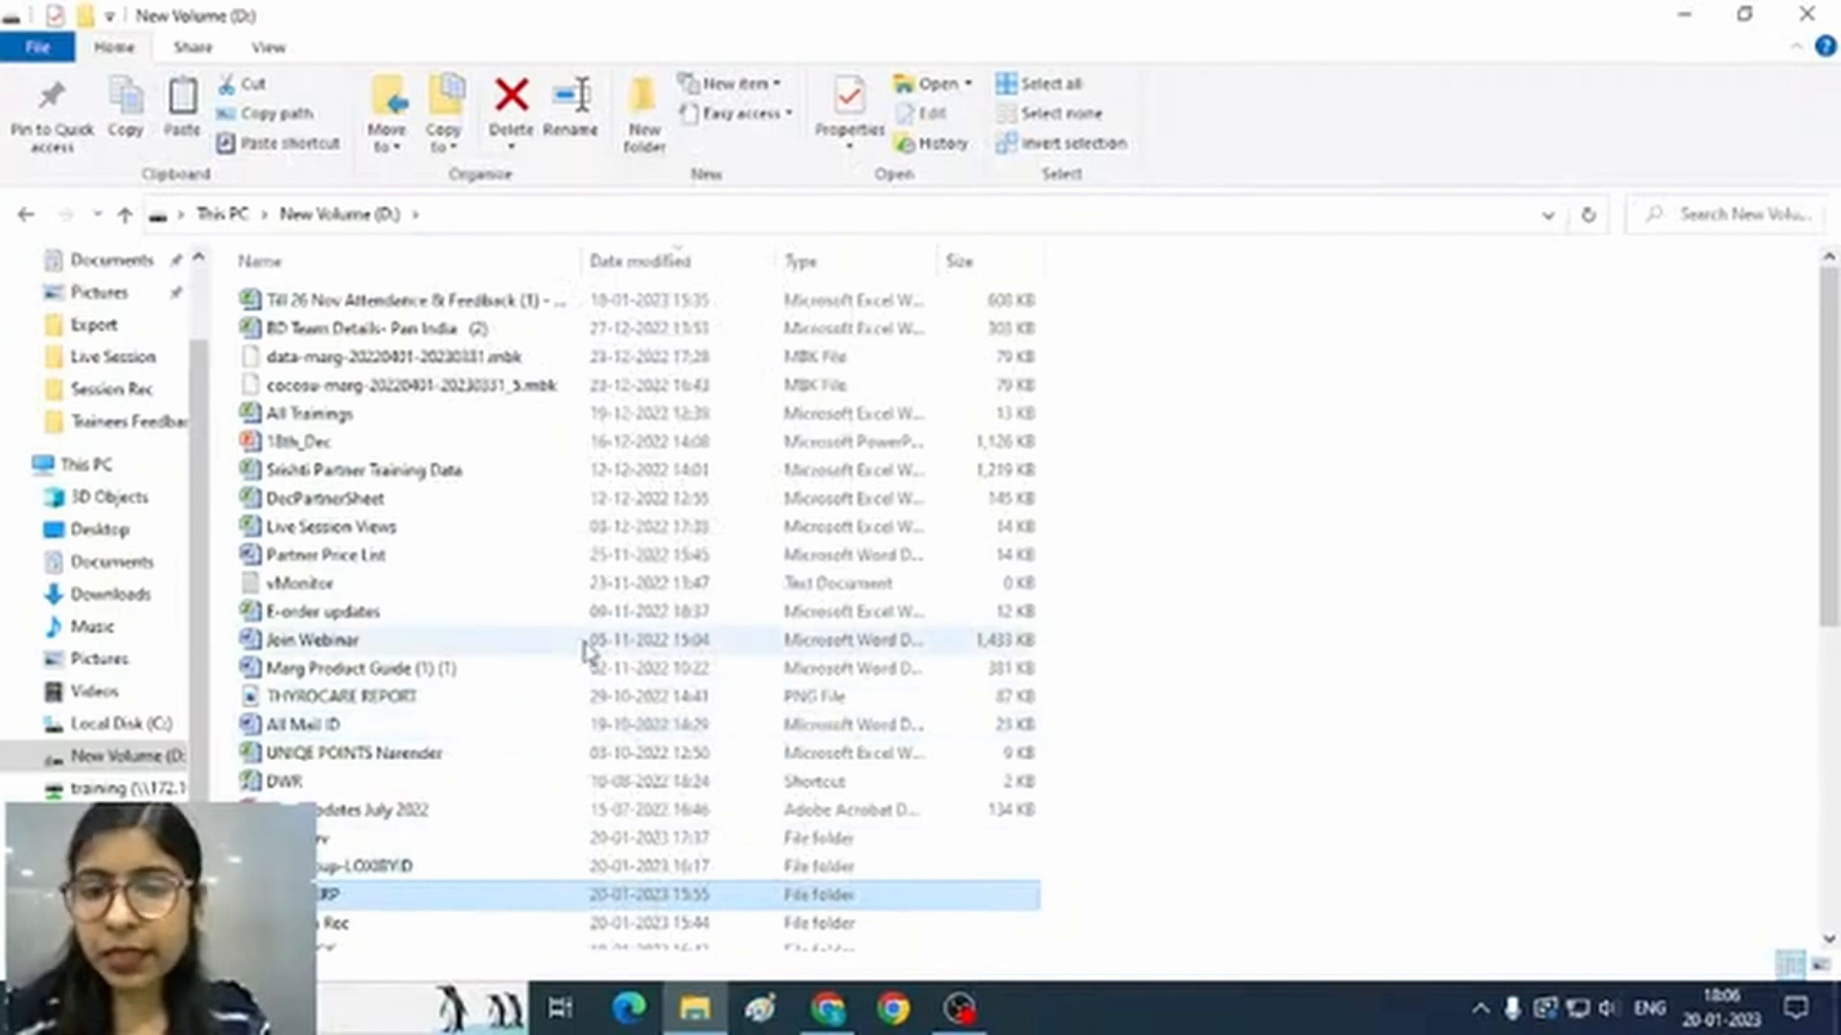
right_click(554, 556)
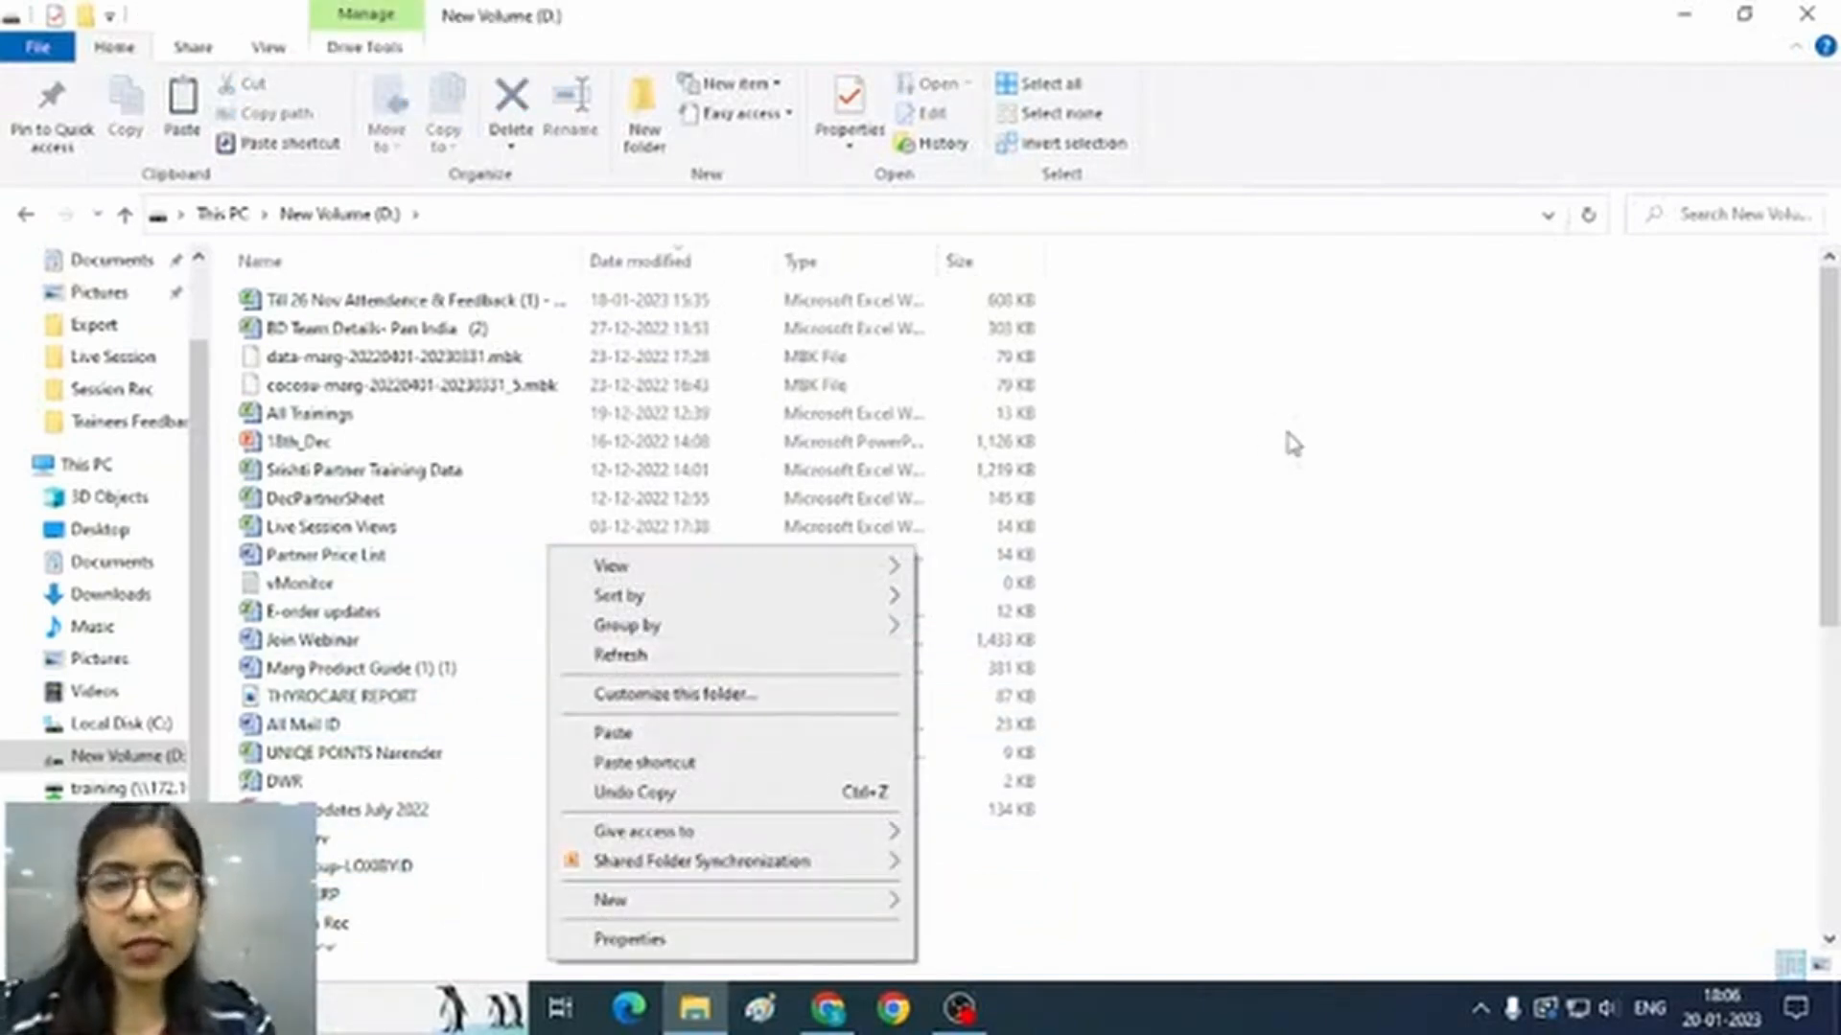
click(1291, 443)
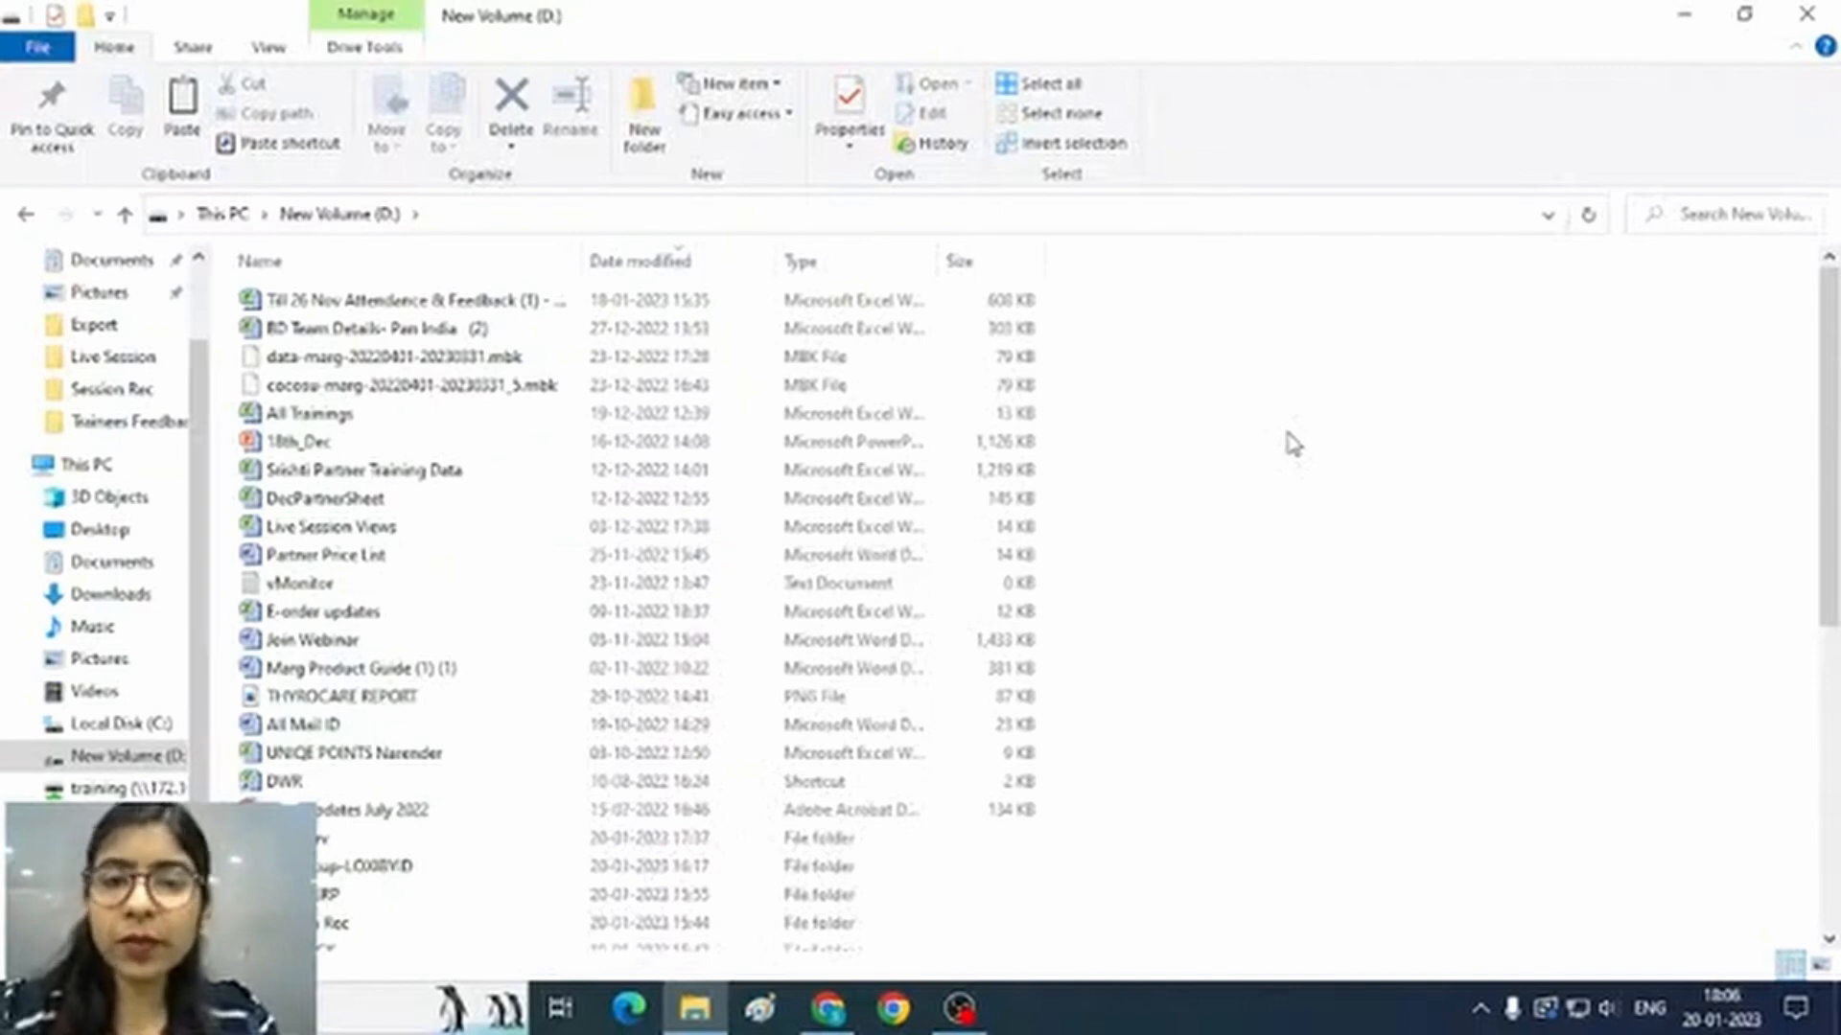
click(1814, 12)
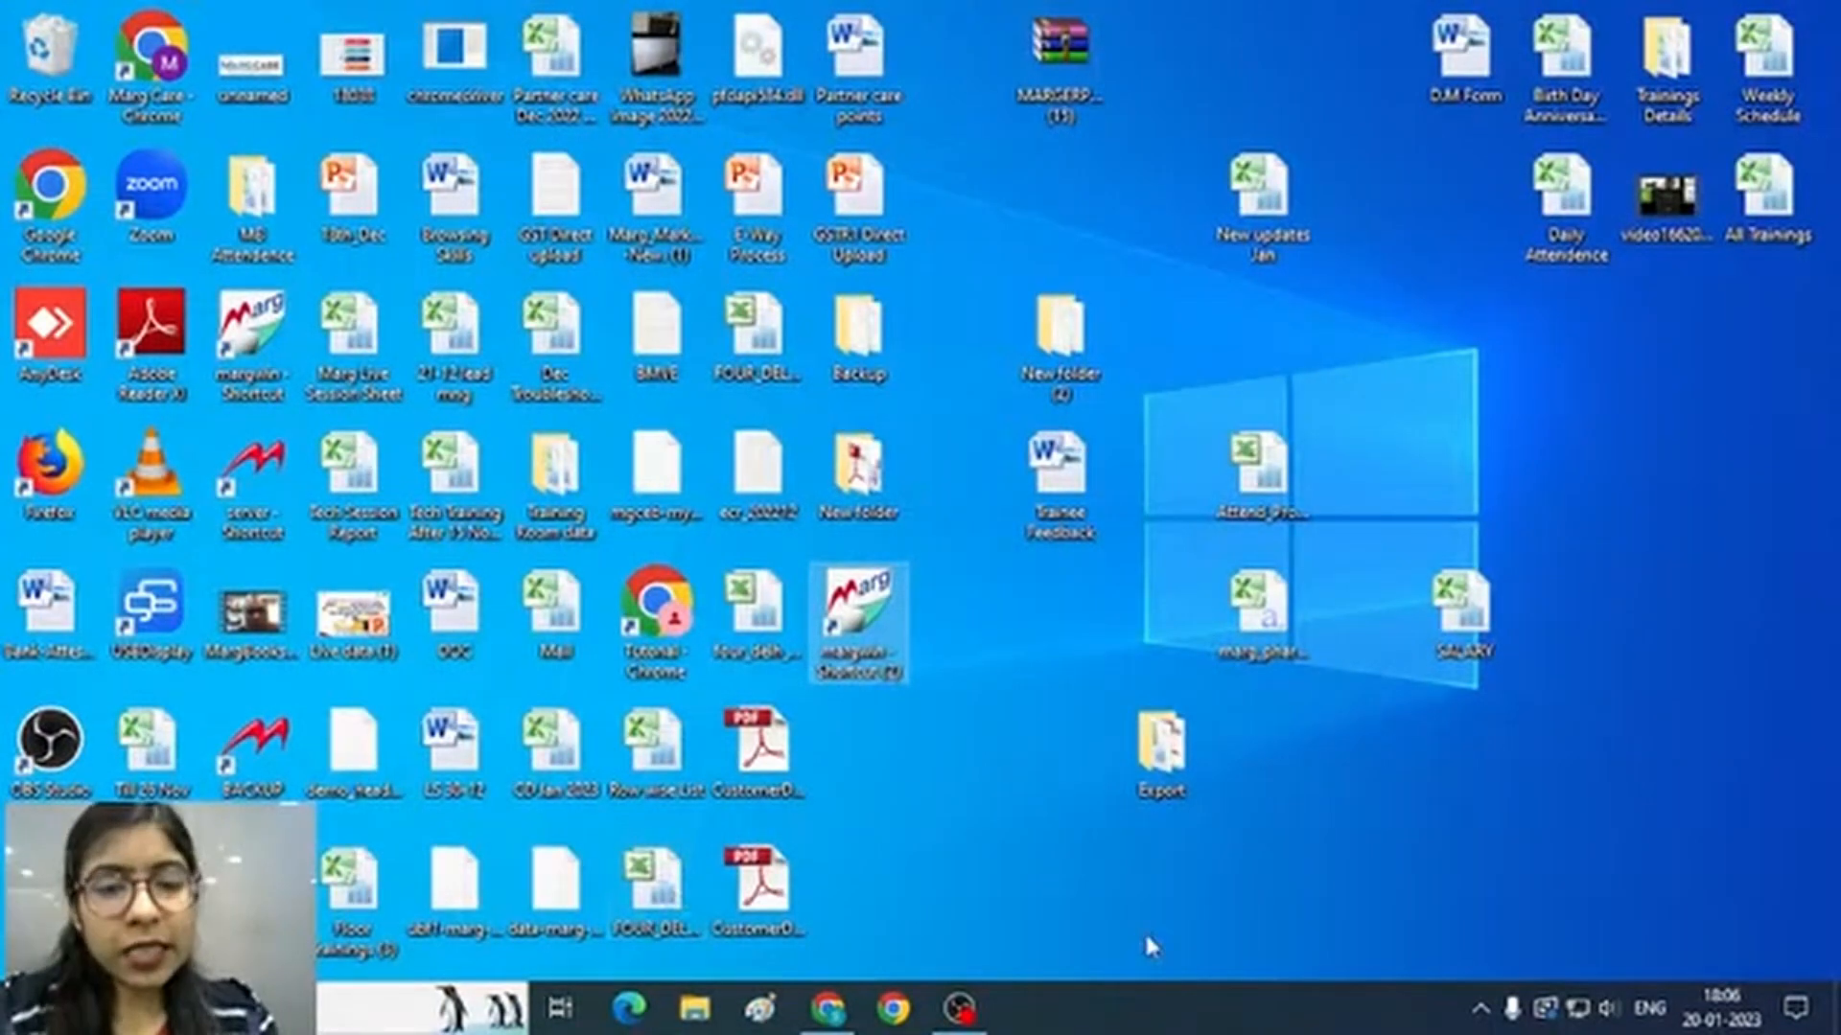
Switch to Chrome and open the Marg ERP website, margerp.com, in a new tab
click(829, 1008)
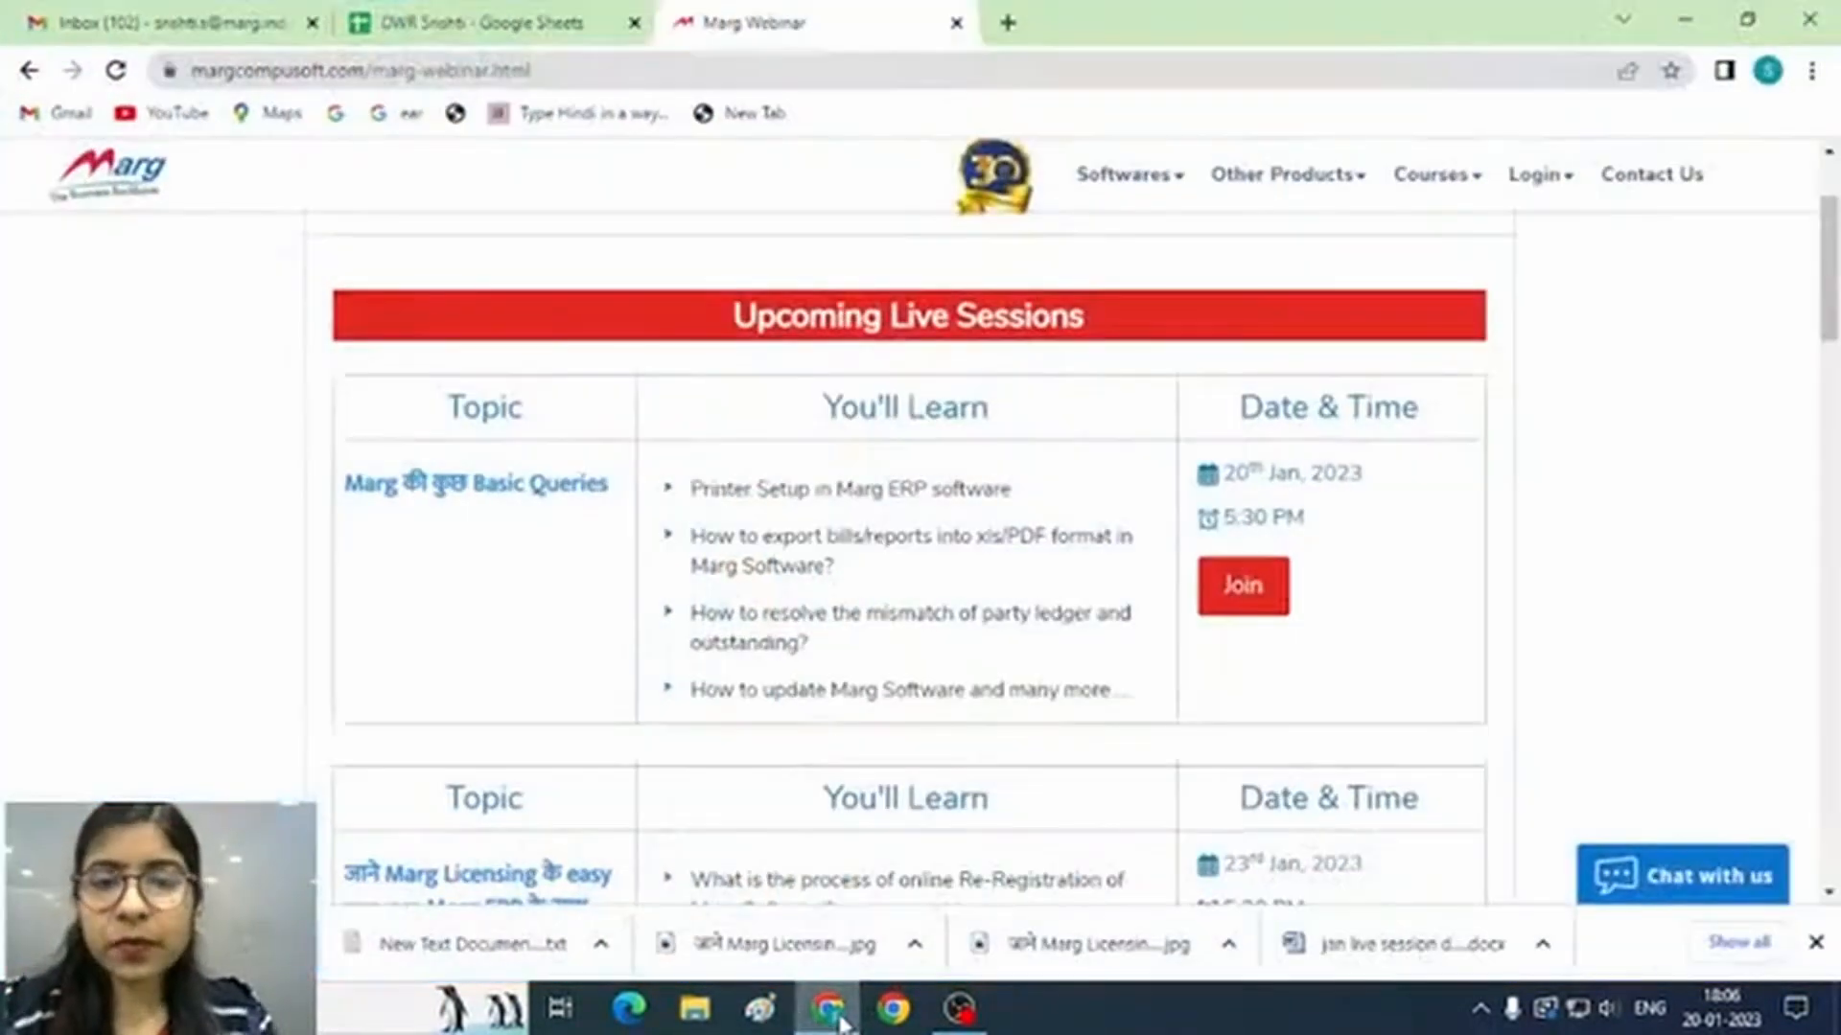
click(1007, 22)
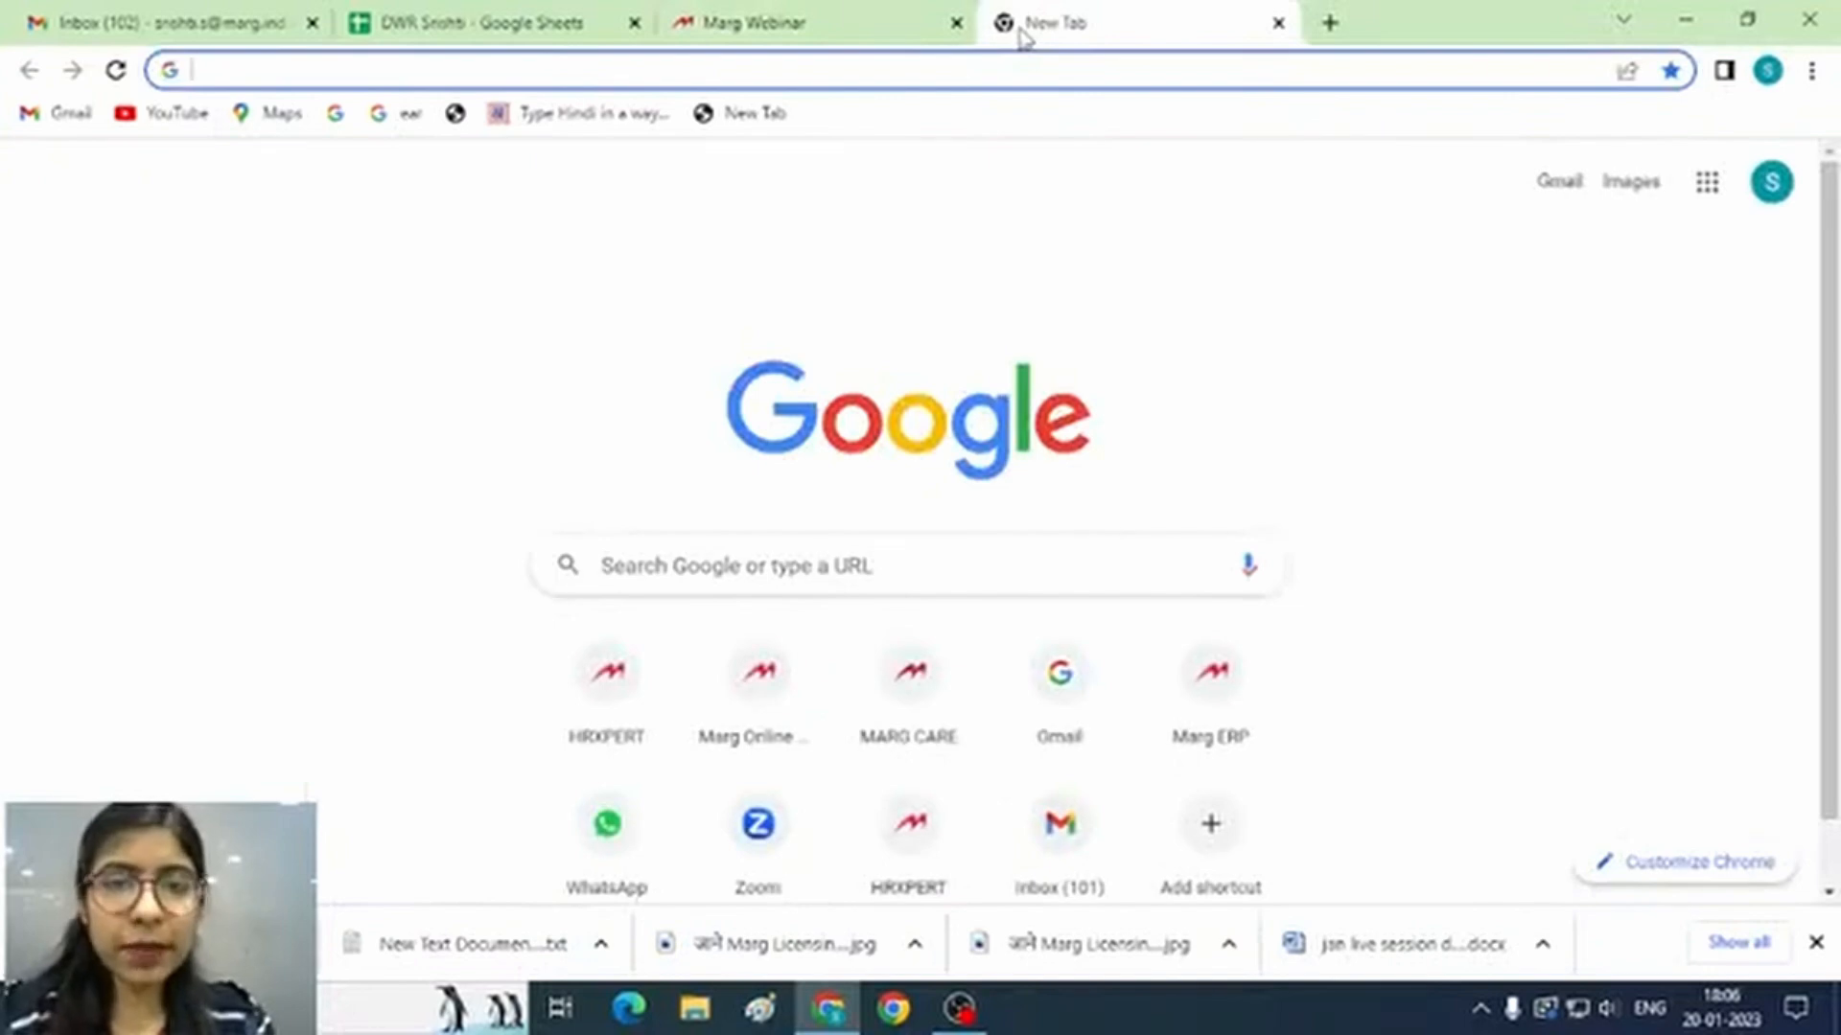
text(MARG)
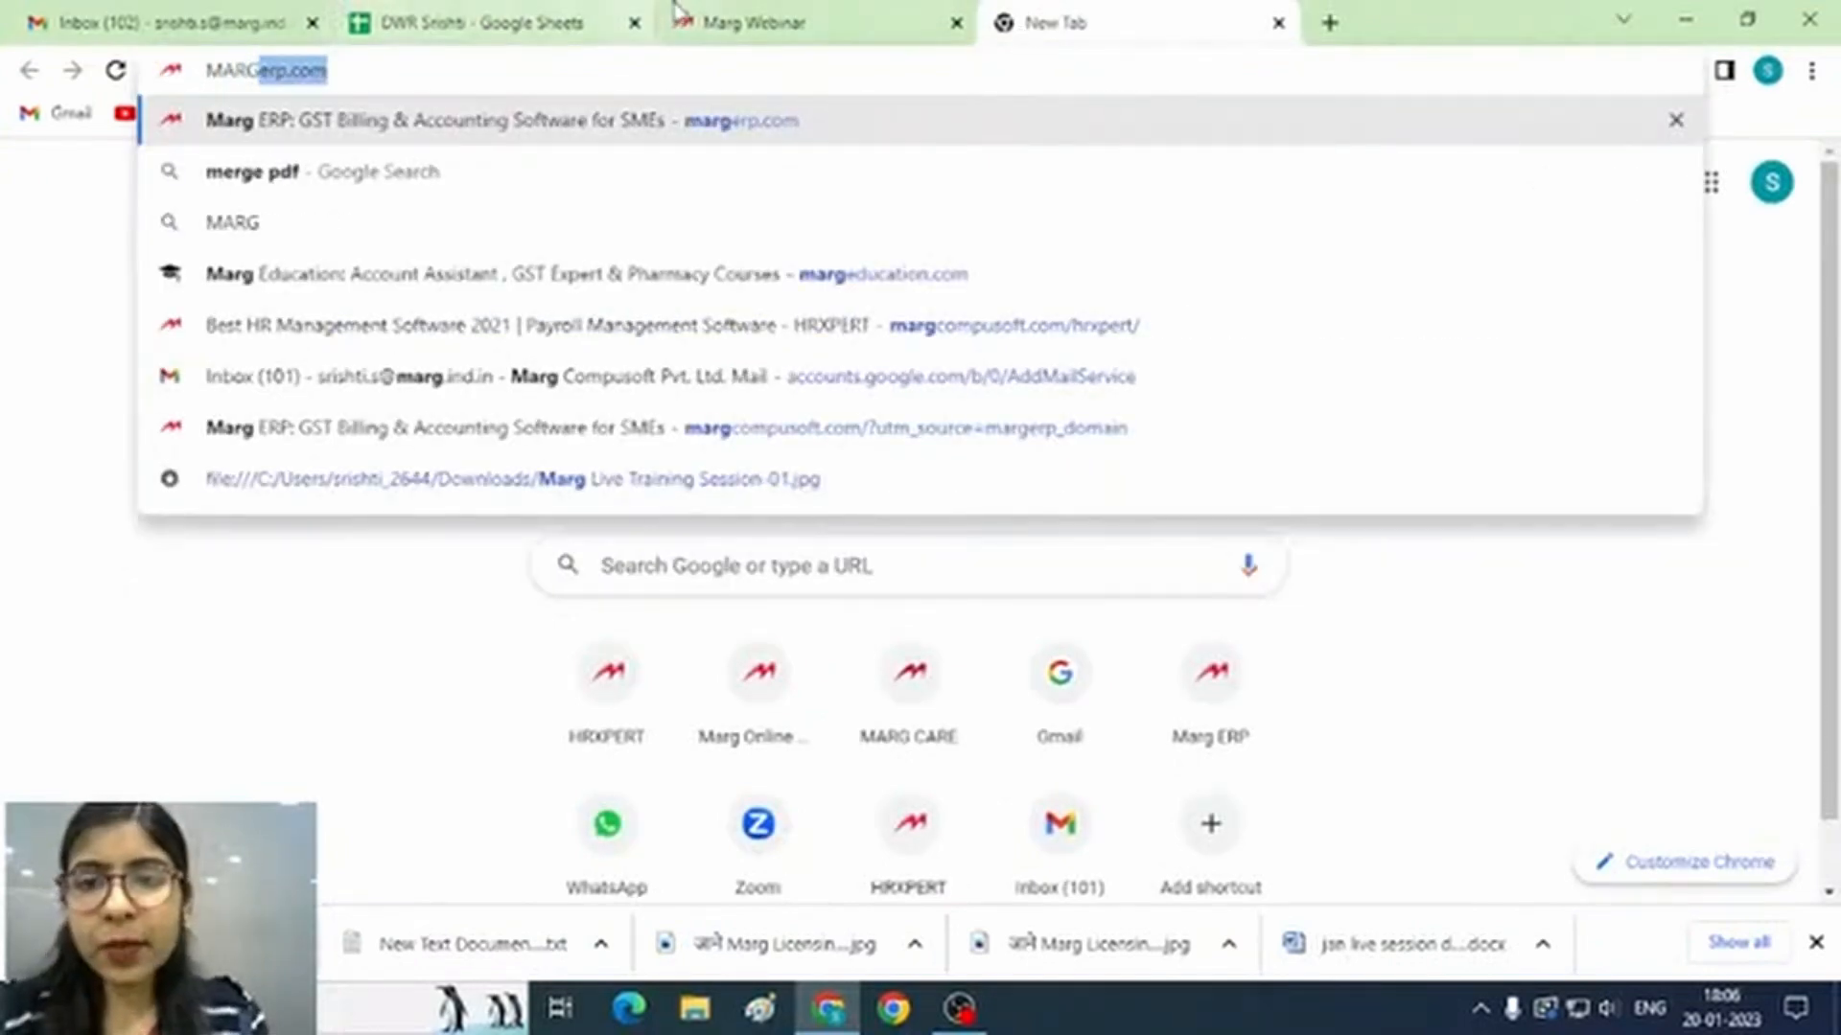
key(Return)
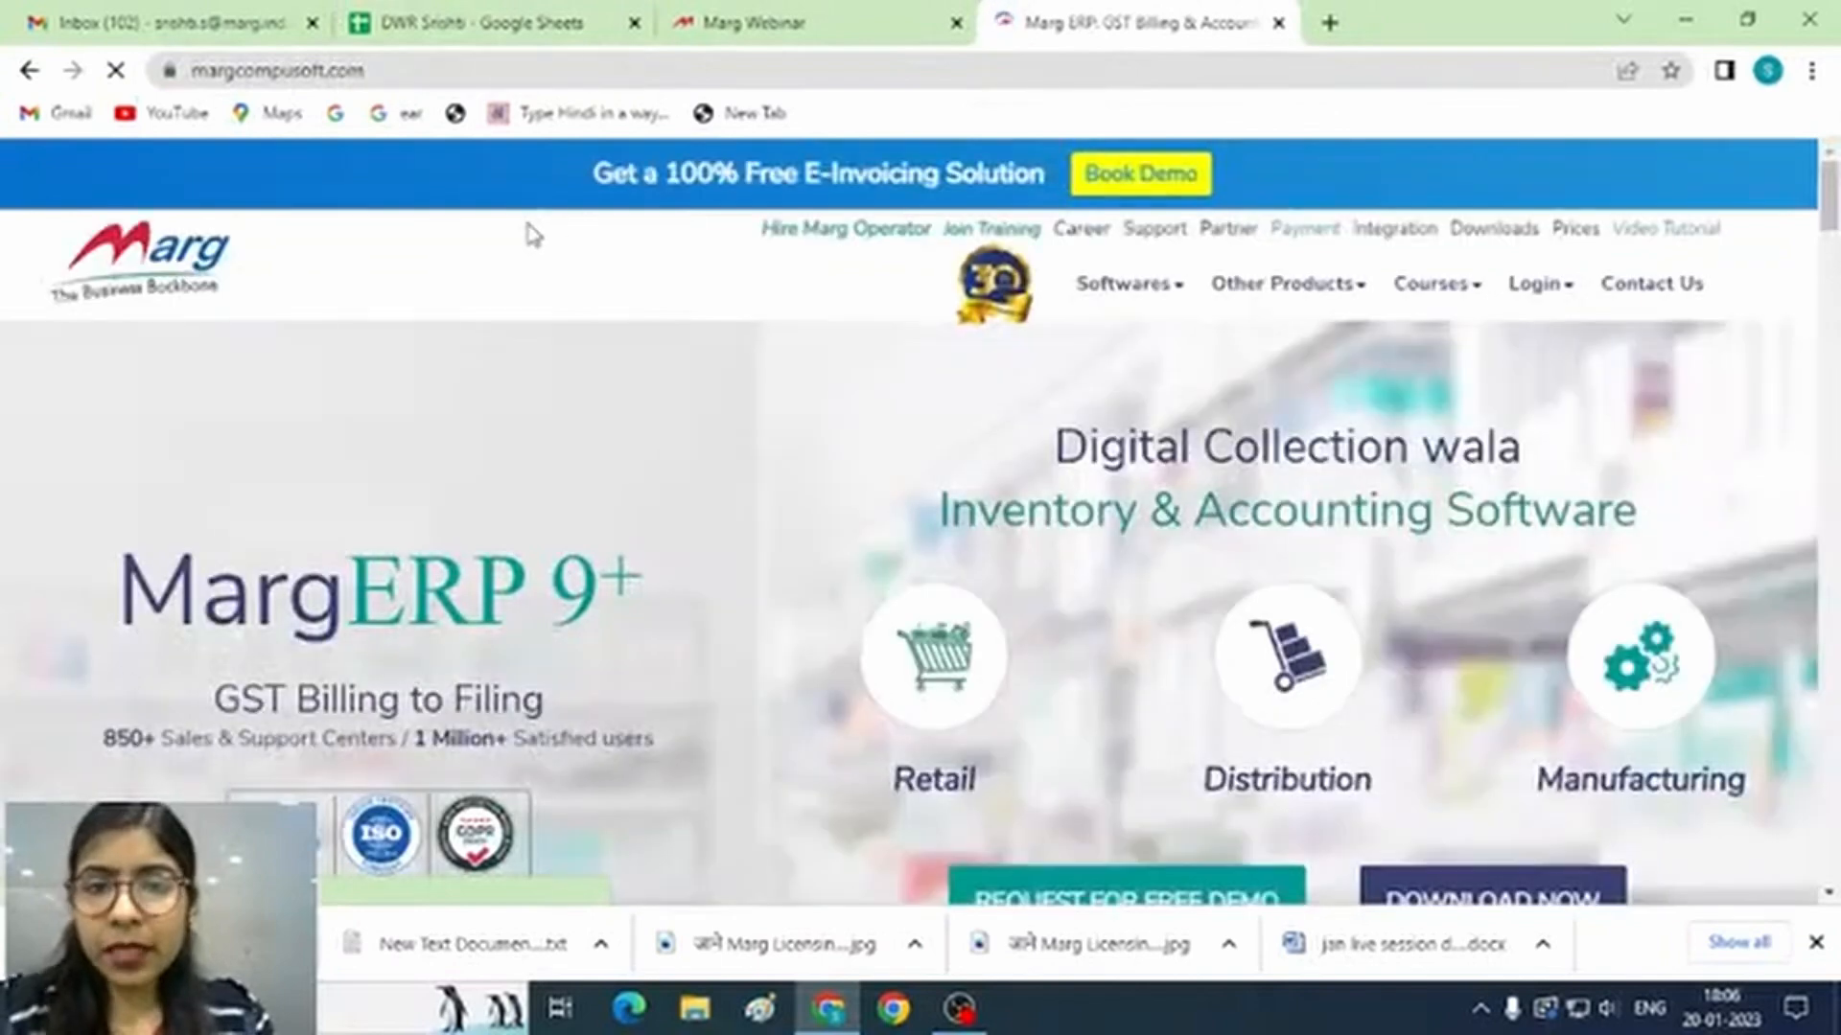
Try to open the software download page from the home page banner, and close that website tab
scroll(535, 235, up, 1)
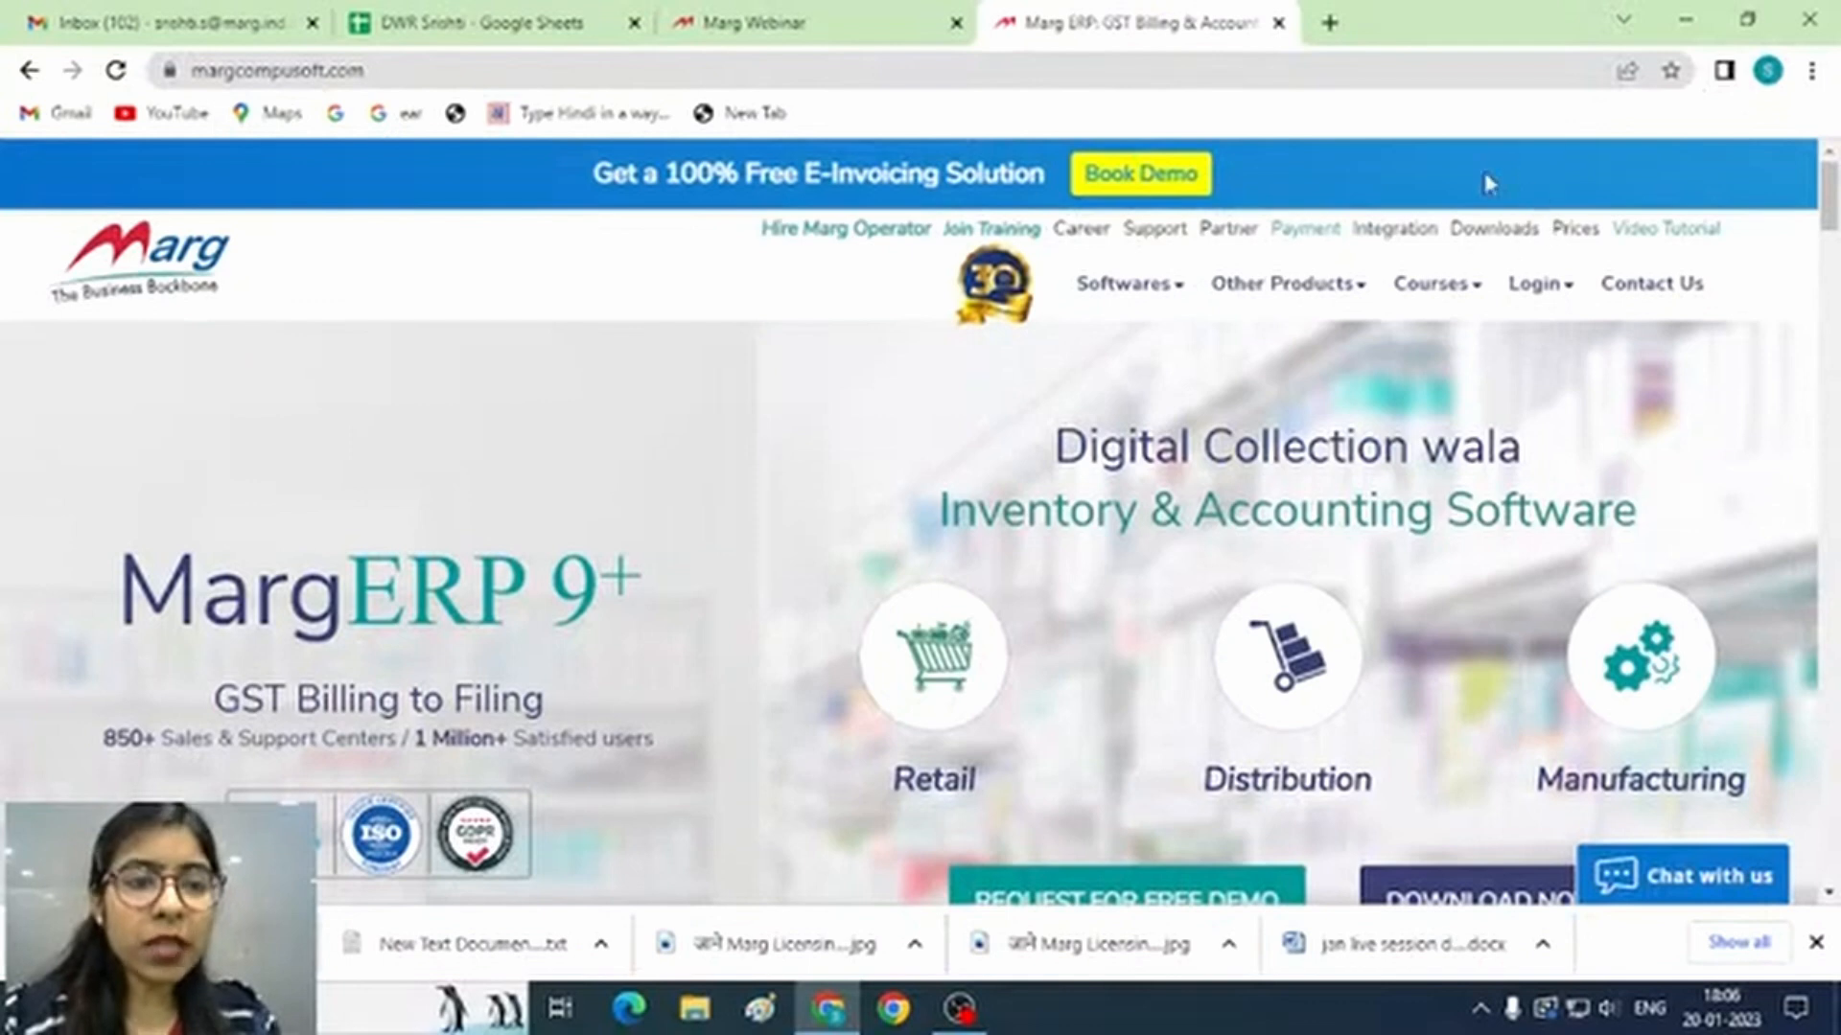
scroll(1467, 431, down, 1)
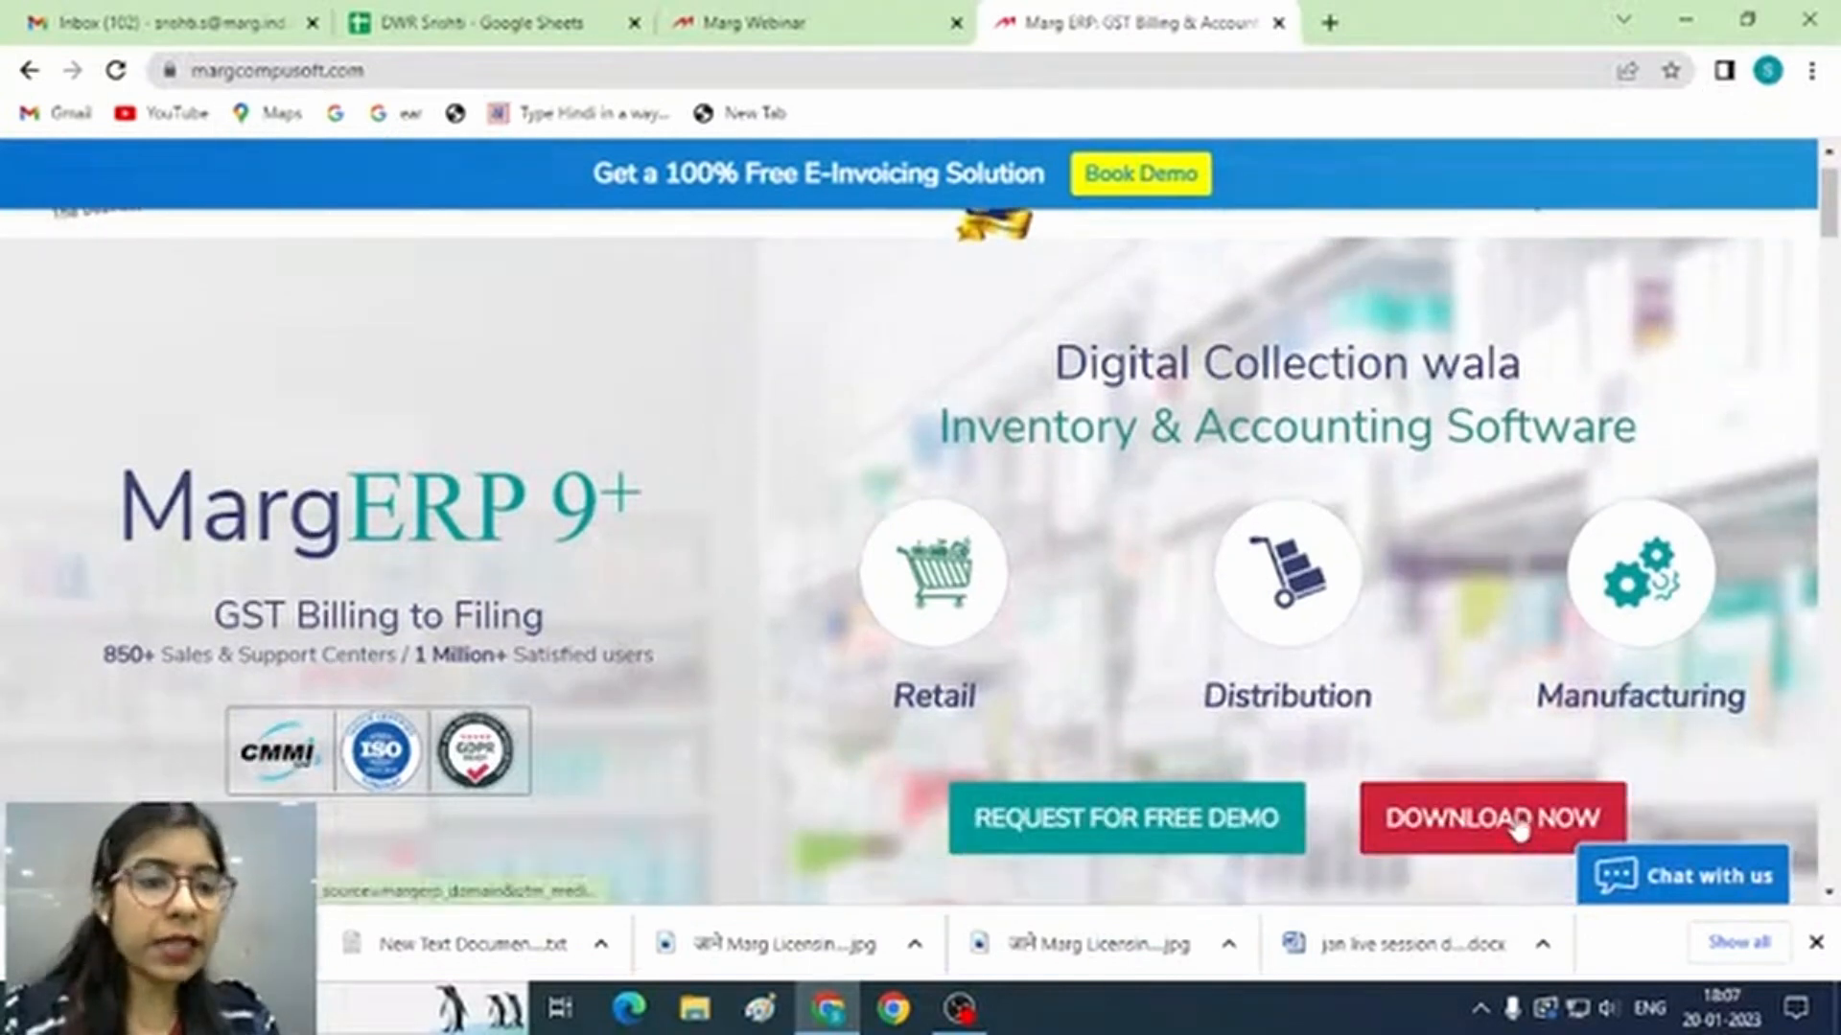
scroll(1451, 608, up, 1)
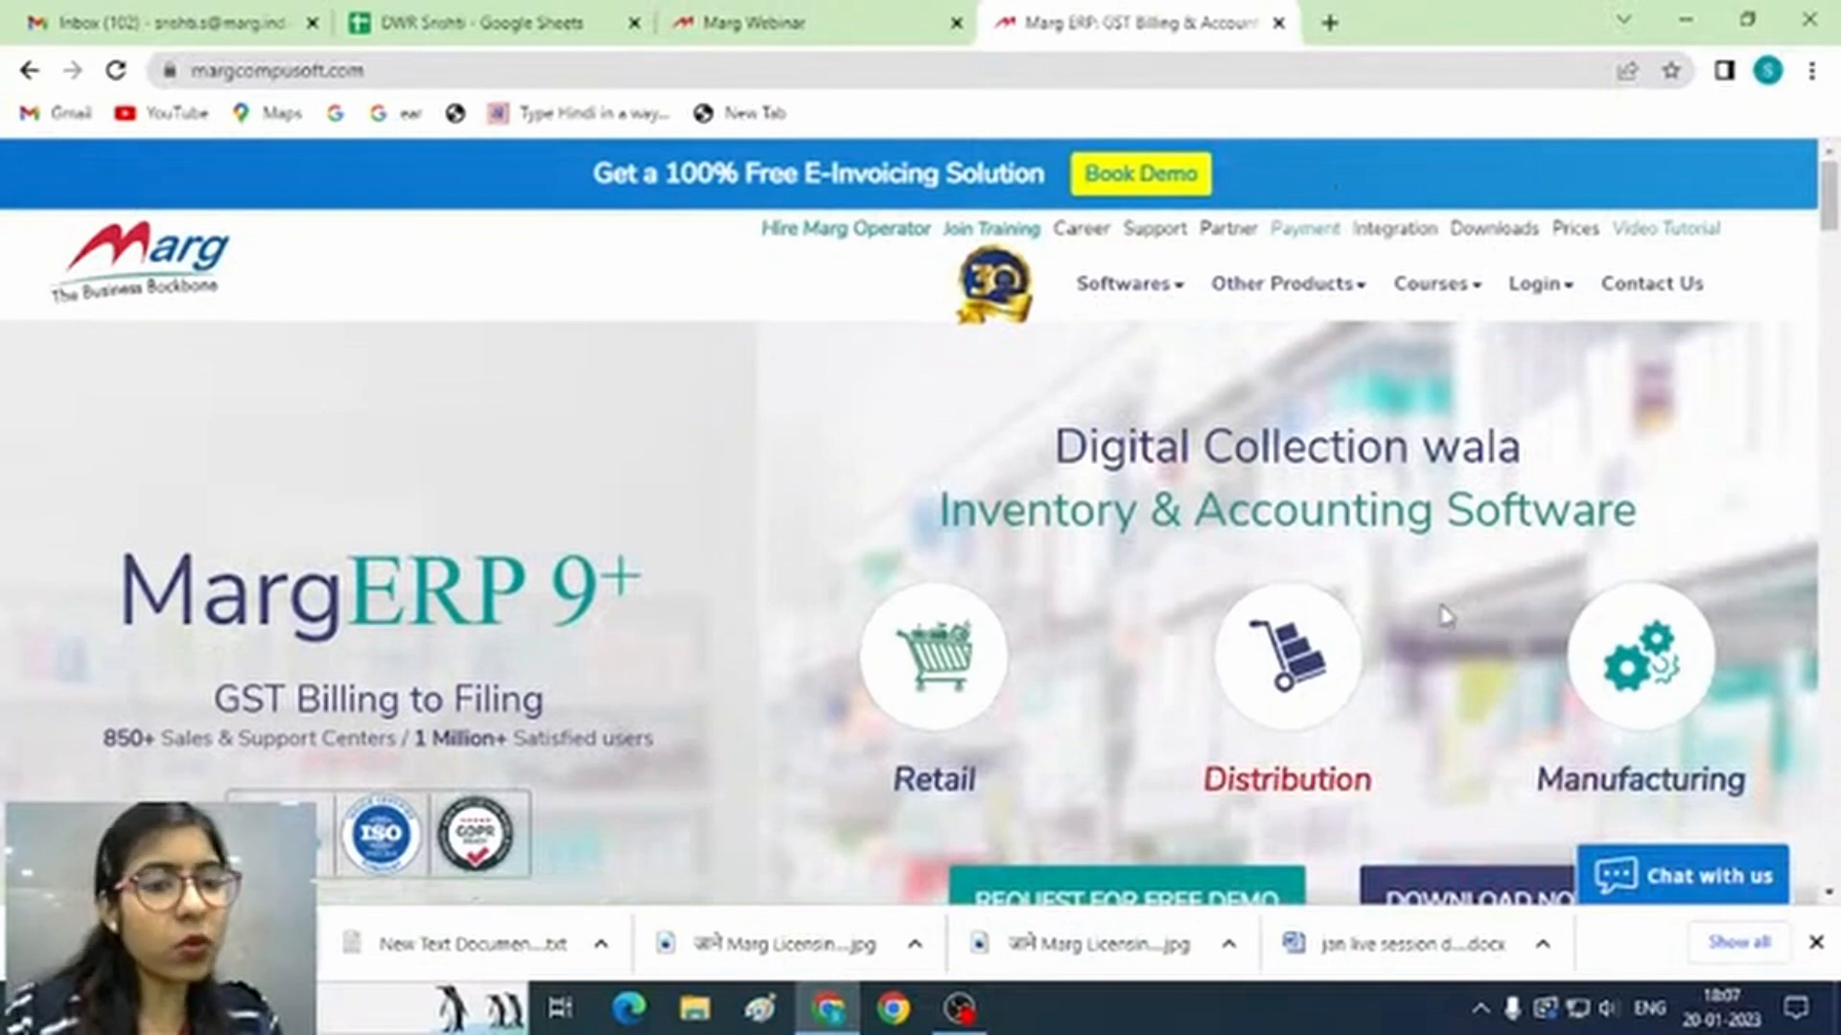
scroll(1445, 618, down, 3)
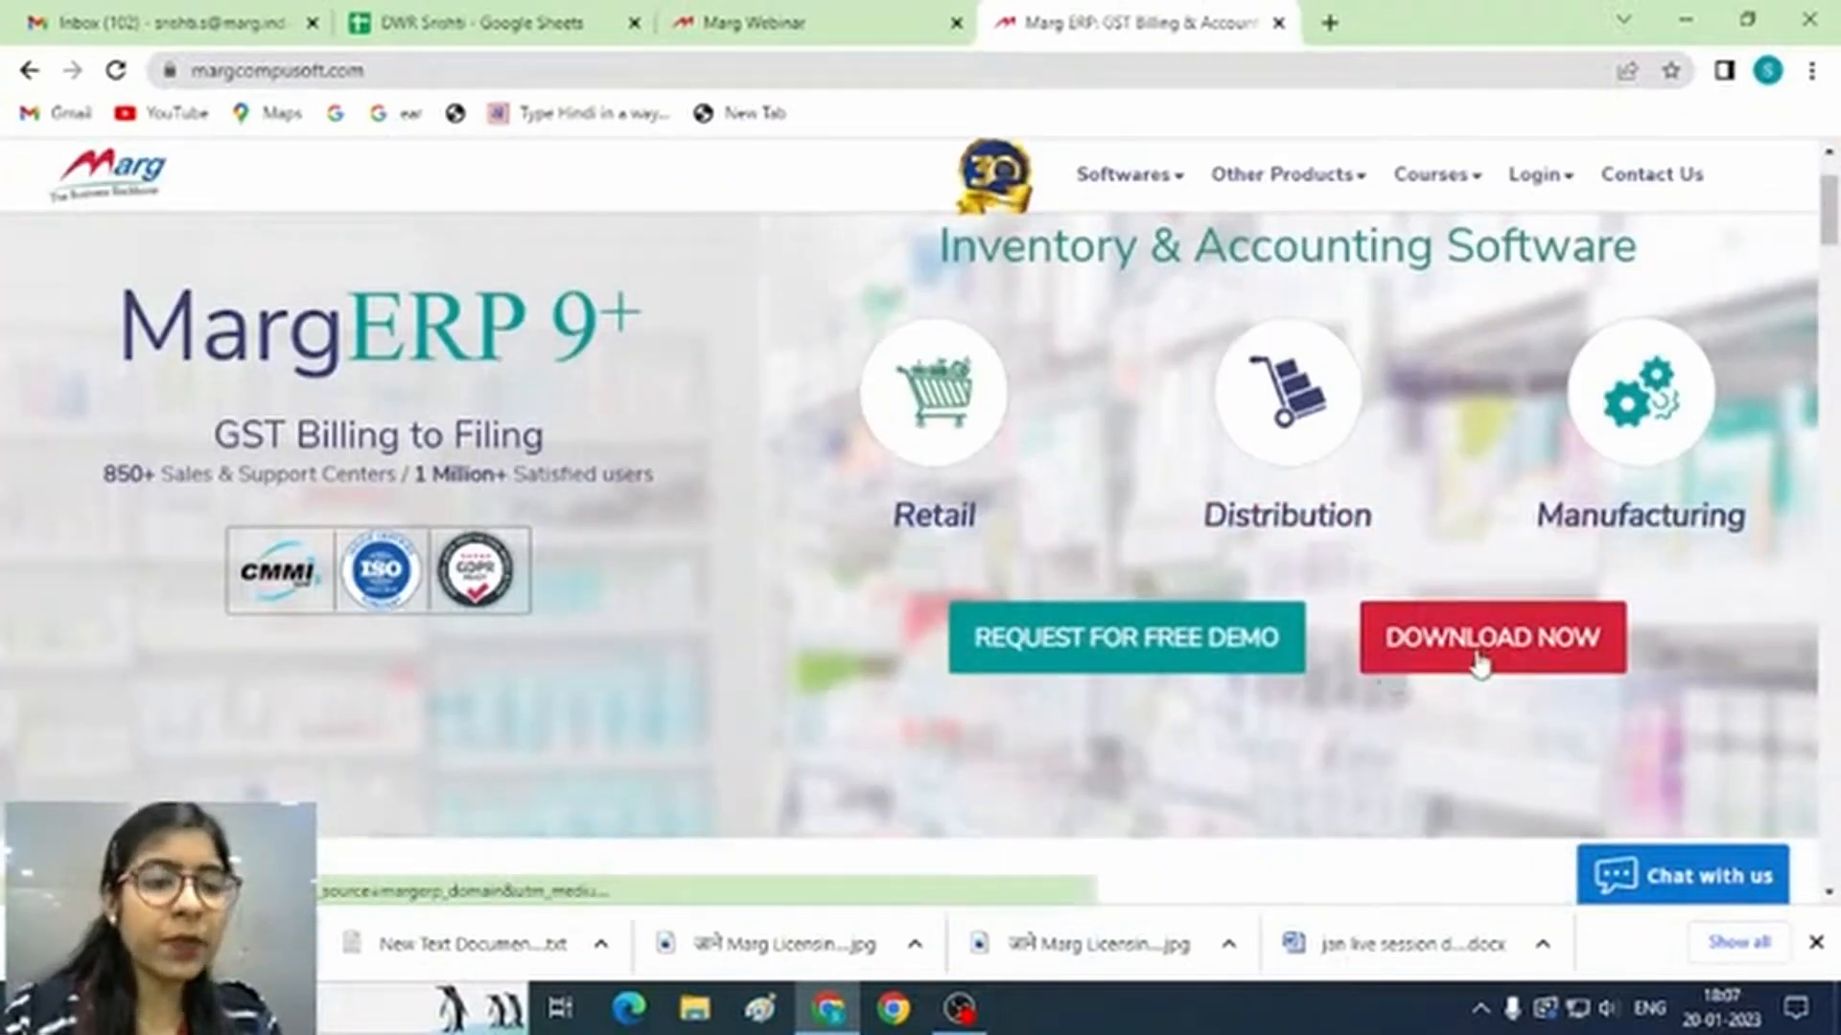
scroll(1482, 661, down, 1)
scroll(1482, 662, down, 1)
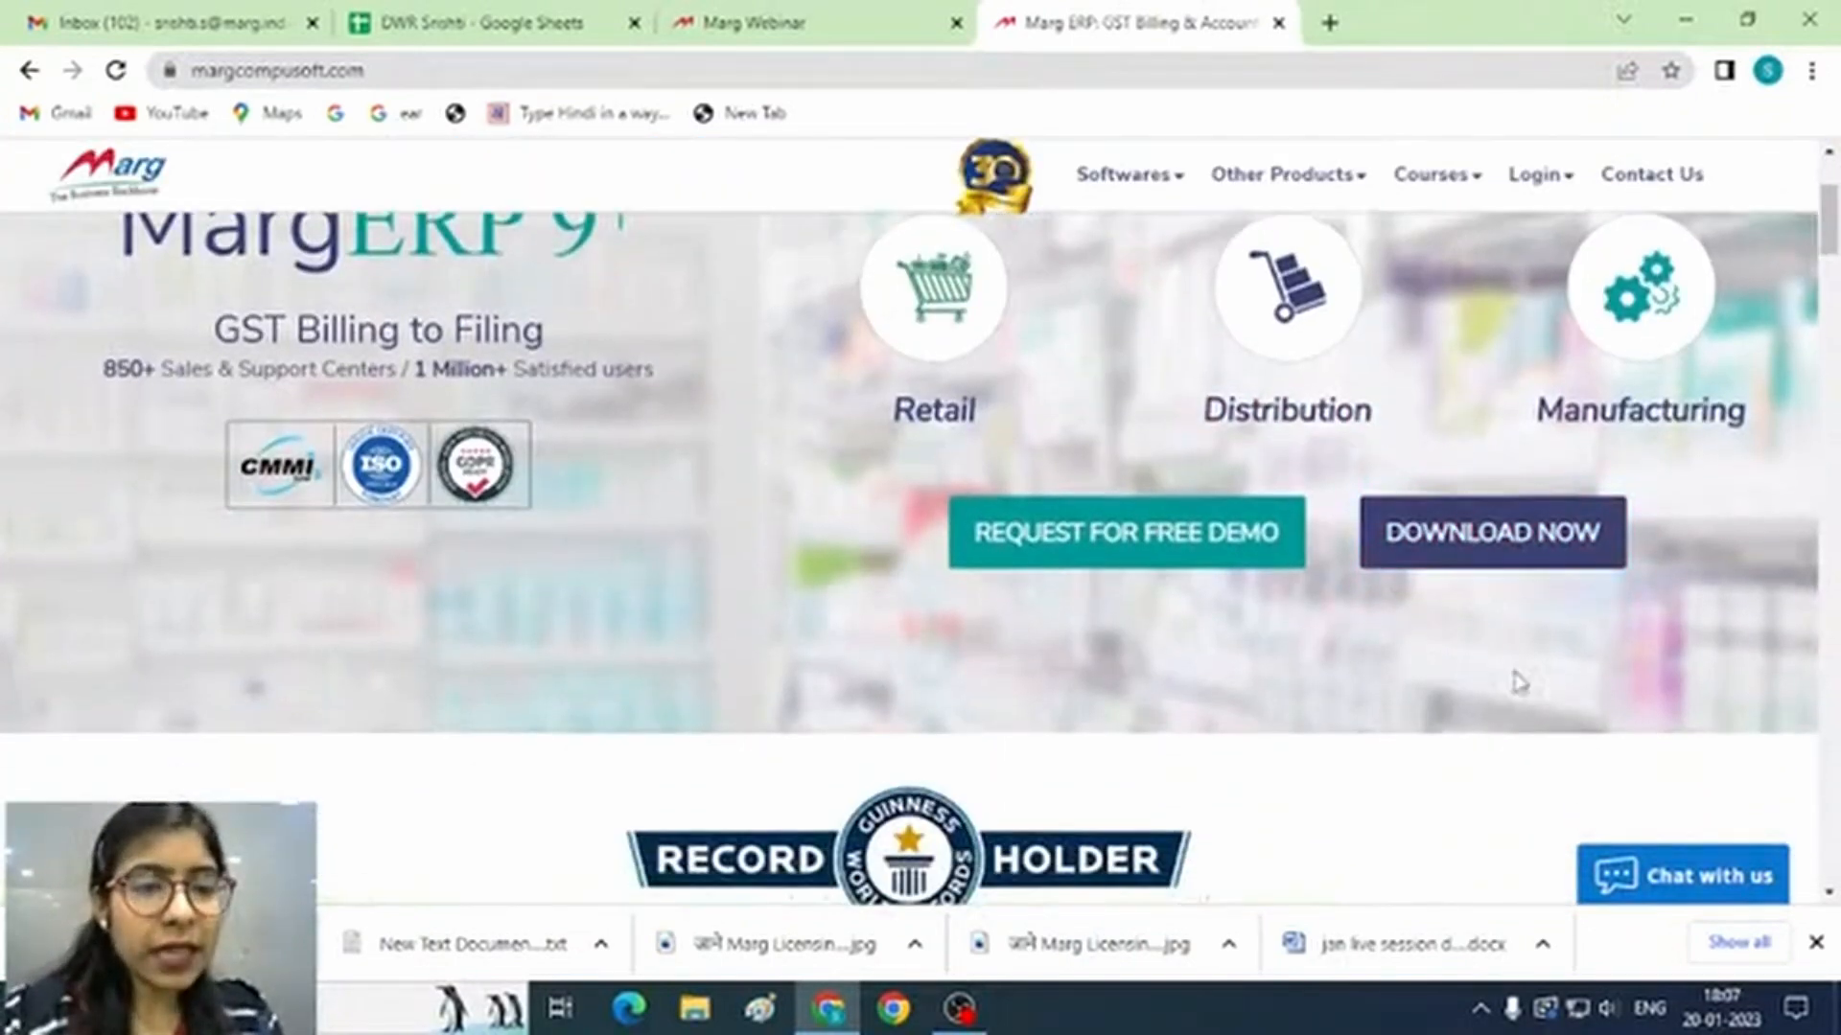
click(1536, 542)
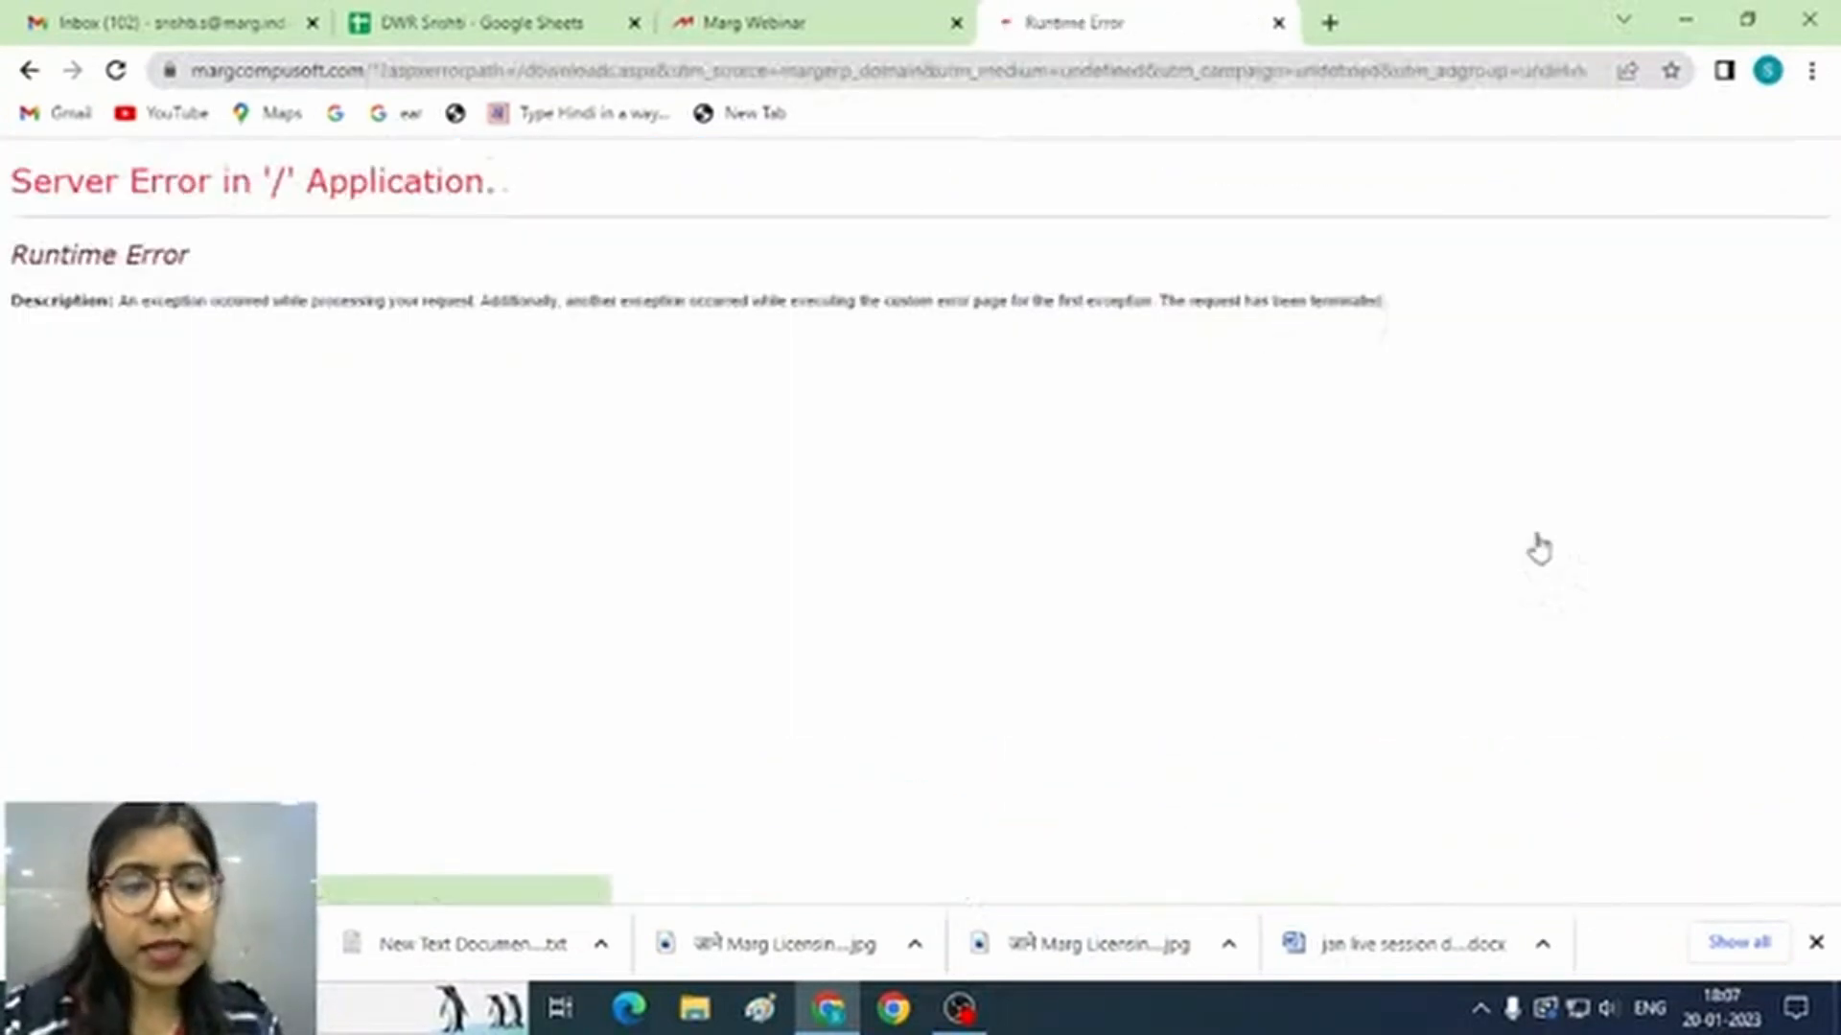
click(958, 6)
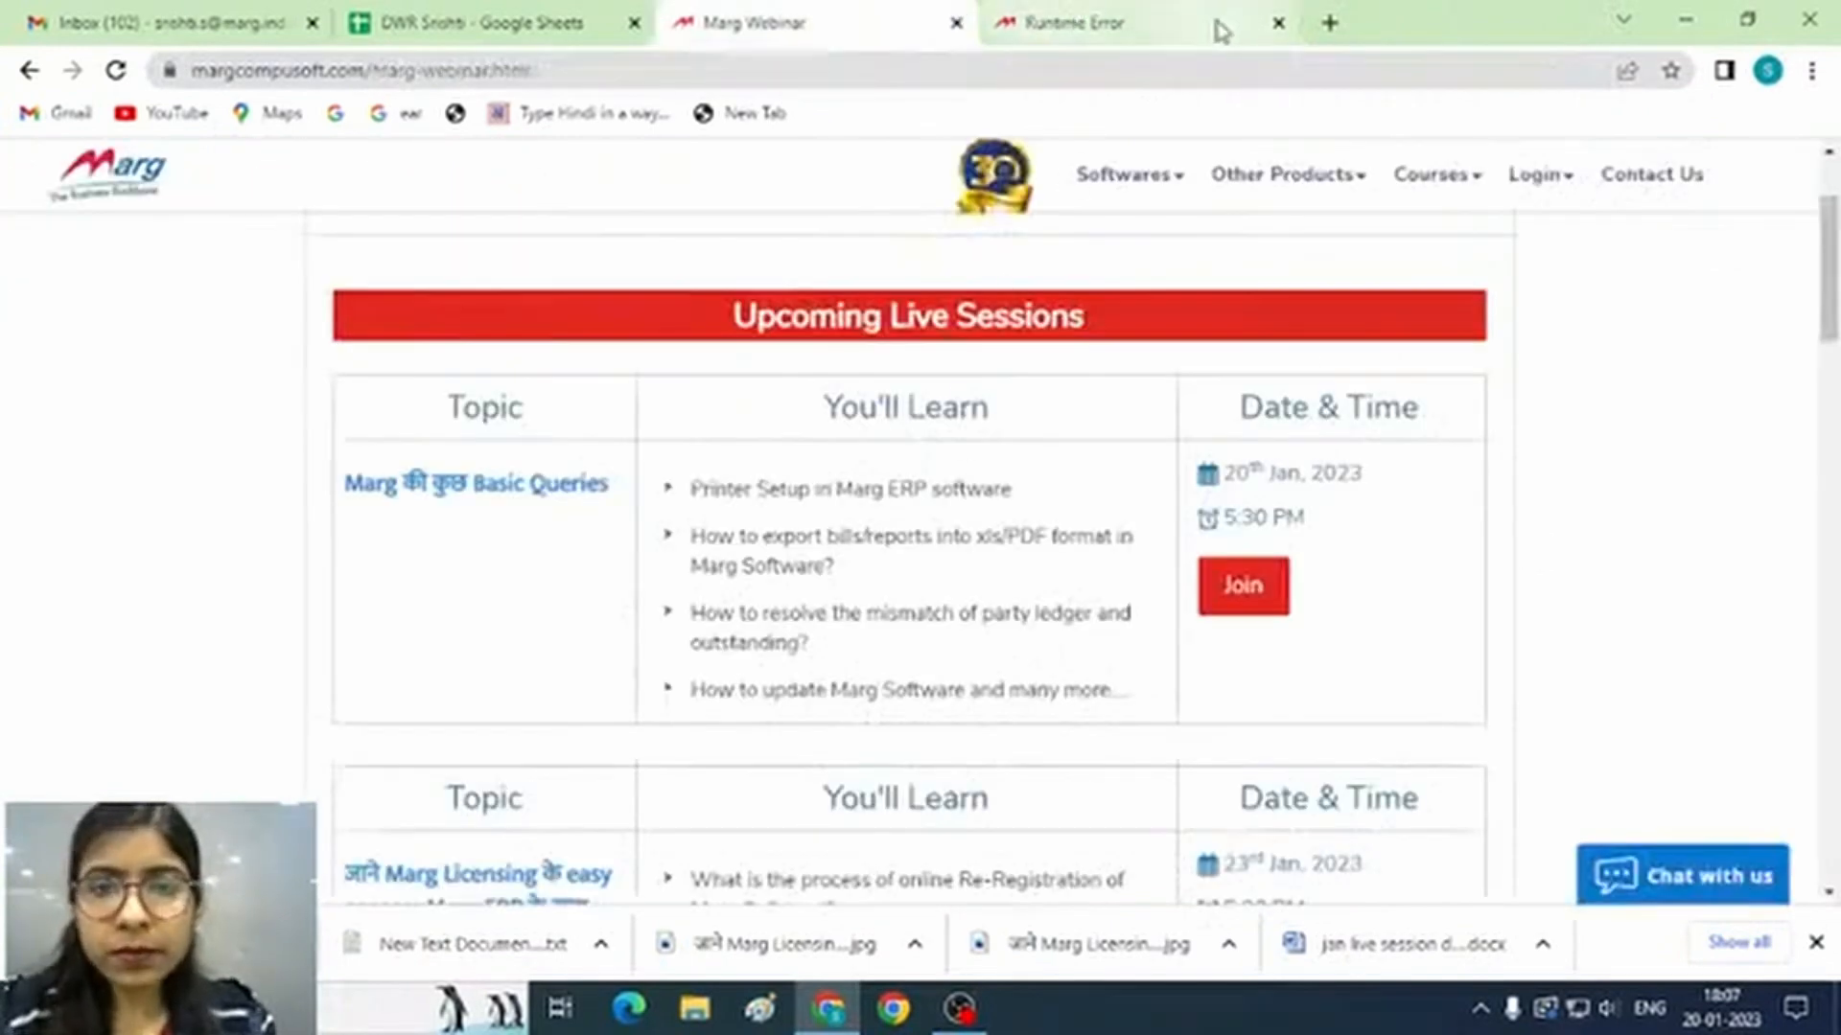
click(1278, 22)
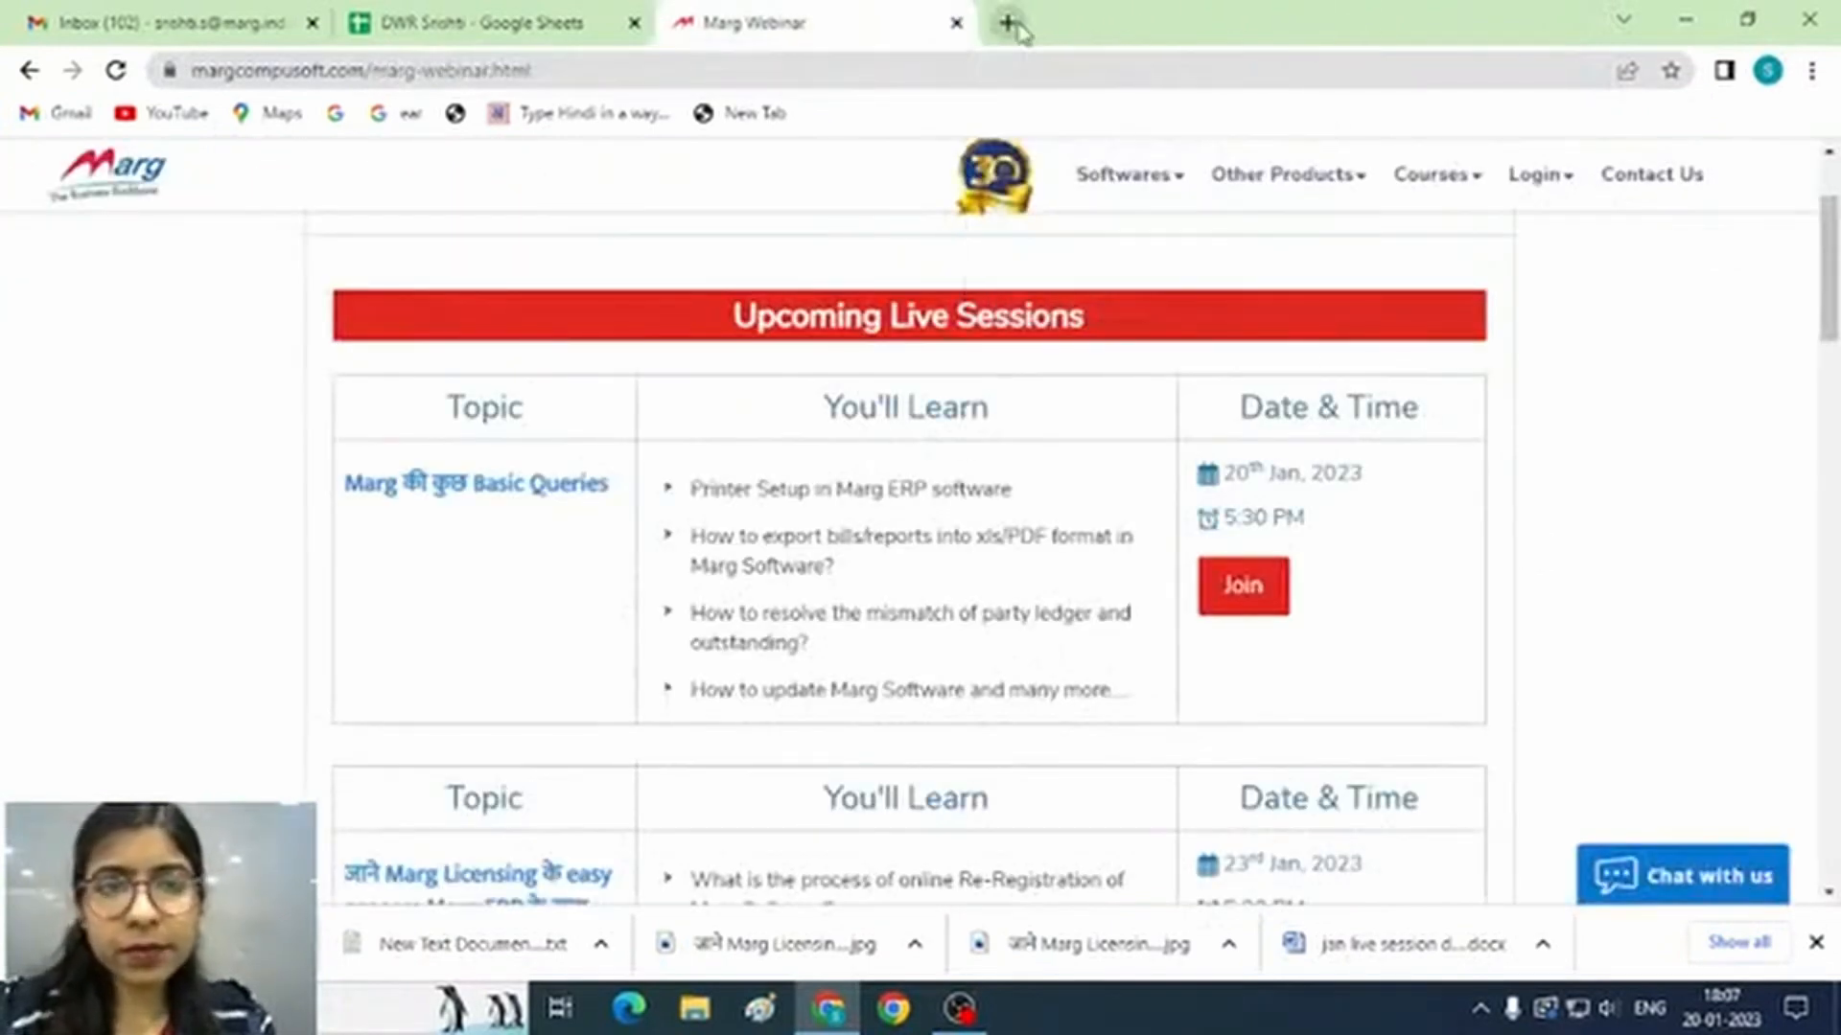
Open the Marg ERP website in a new tab and go through its downloads page to the Marg ERP 9+ setup request form
click(1007, 22)
text(MARG)
key(Return)
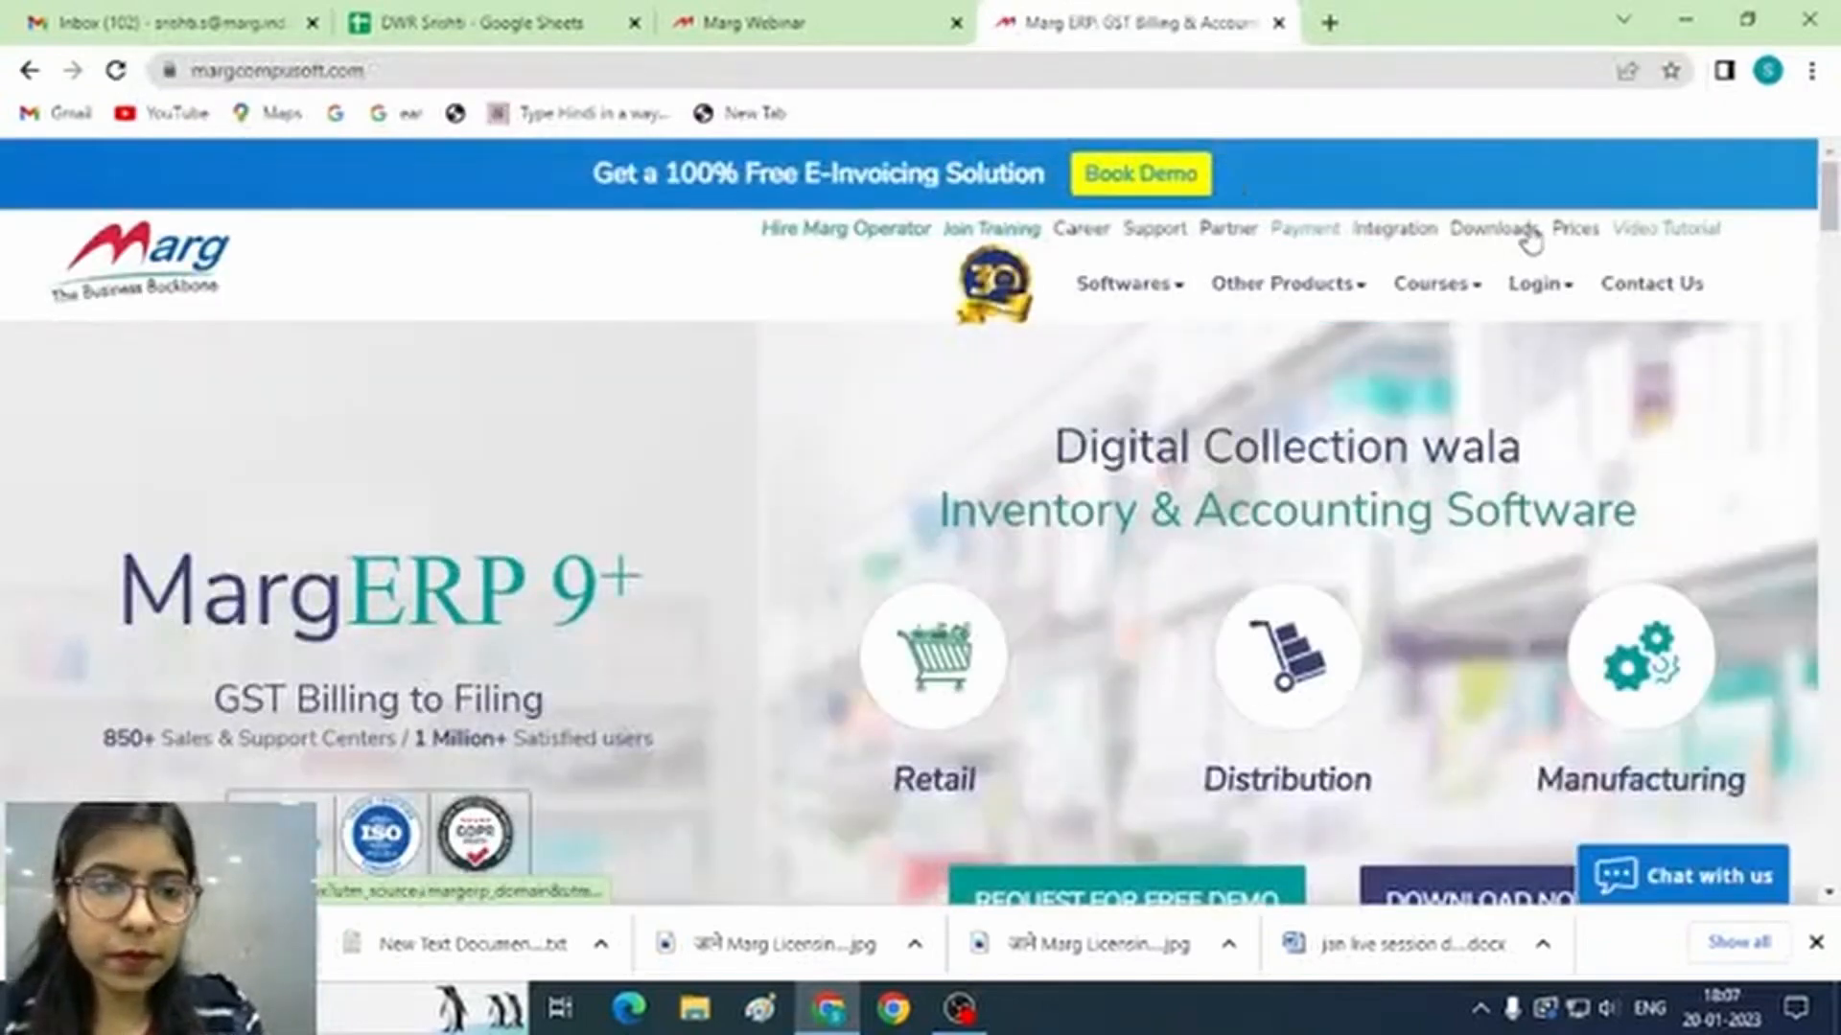
click(1532, 238)
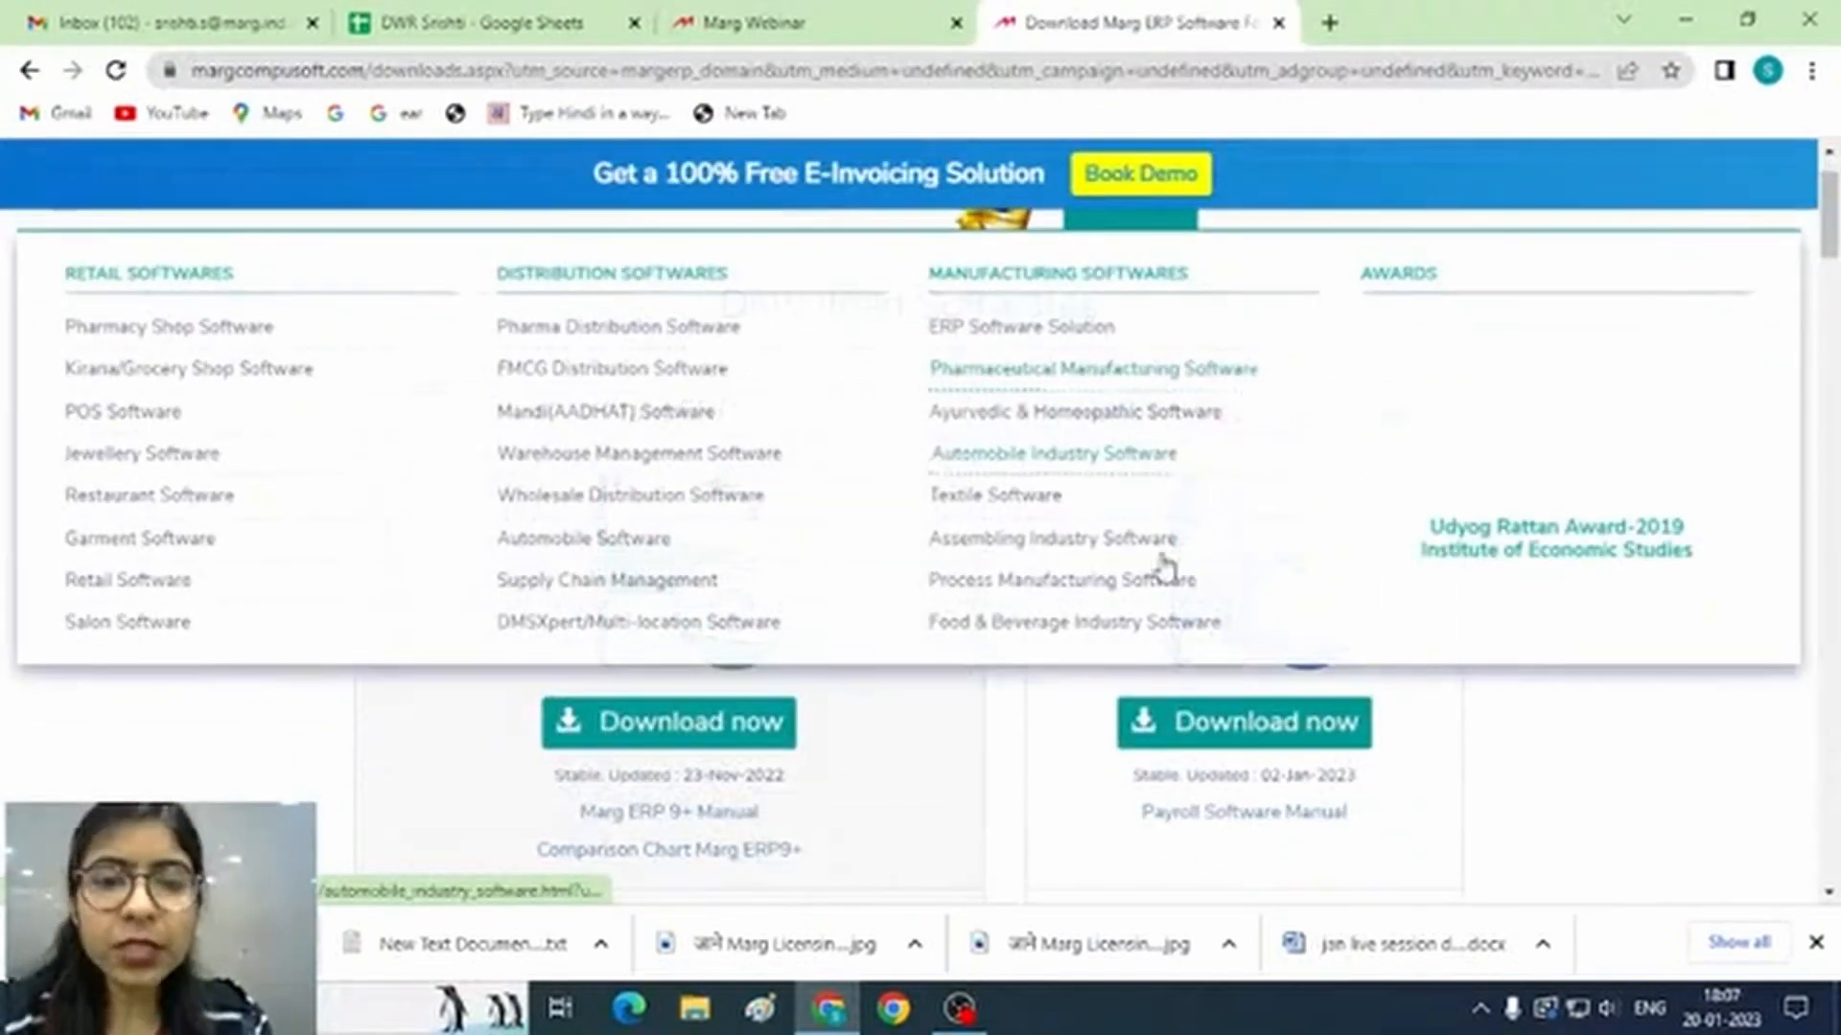
click(690, 726)
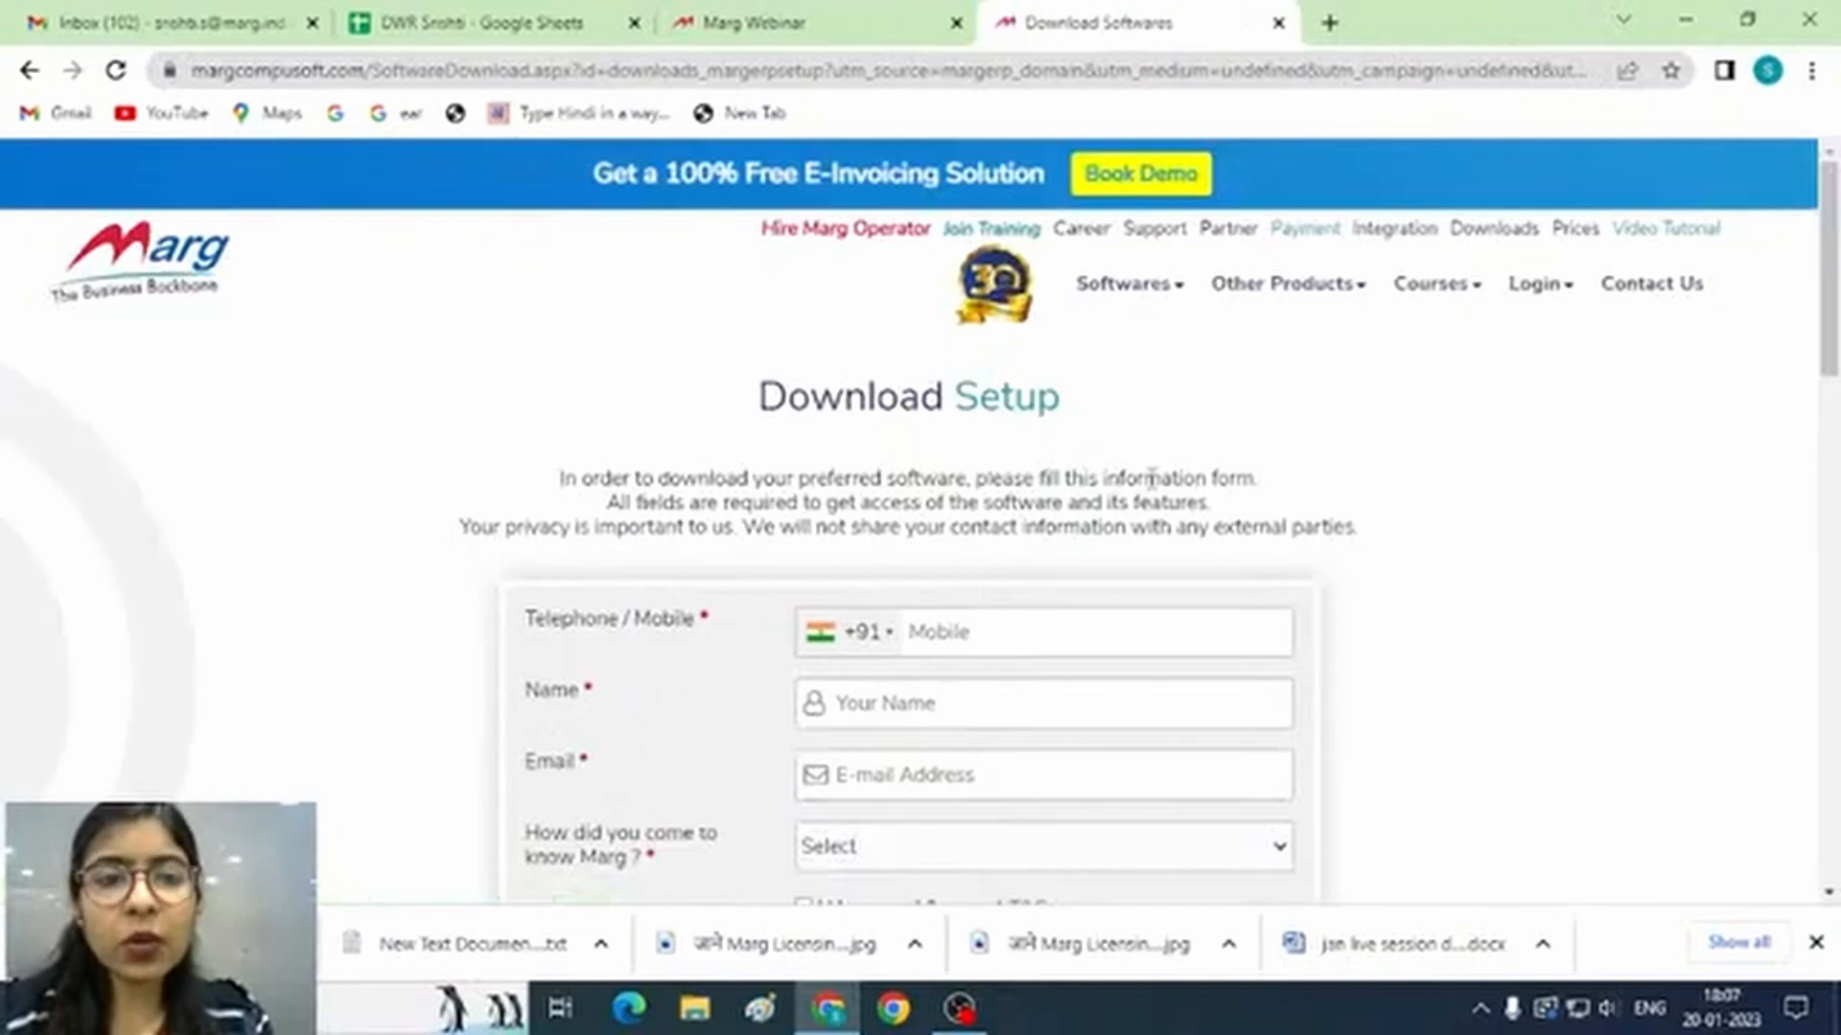
Enter the mobile number in the Download Setup form, accept the terms and conditions, and submit the form
scroll(1153, 489, down, 1)
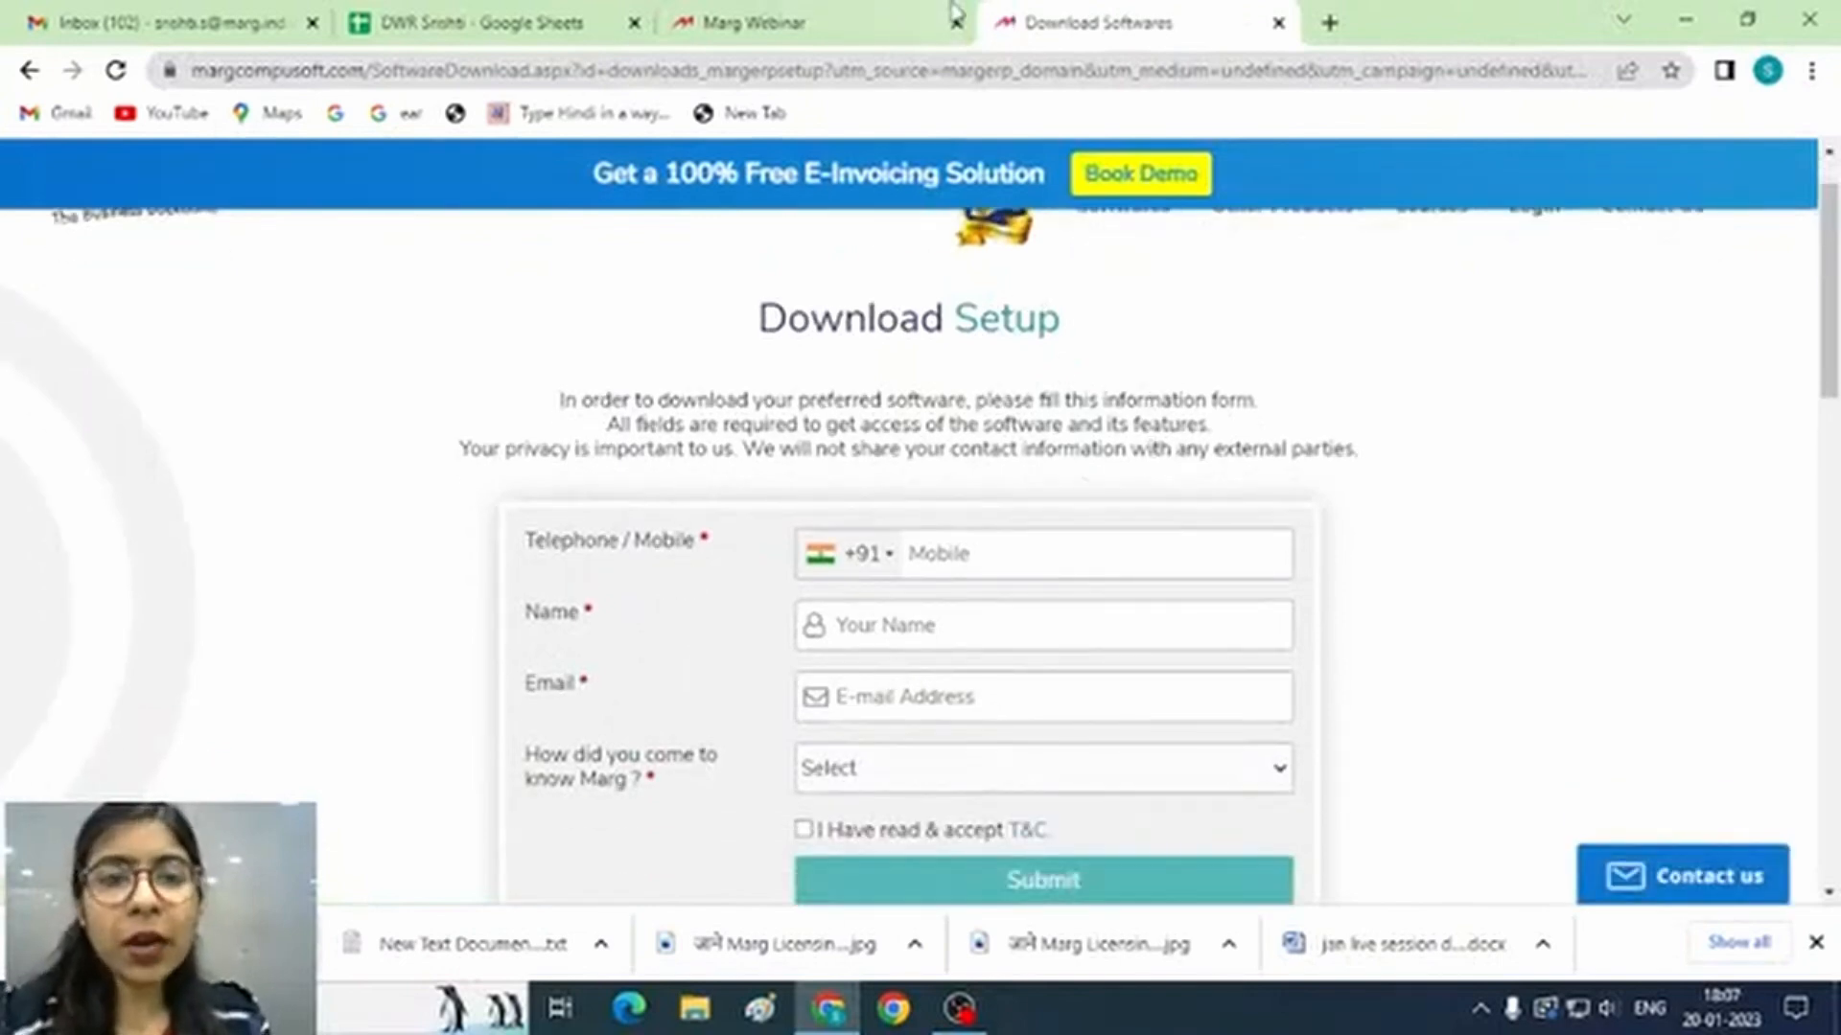
scroll(1031, 577, down, 3)
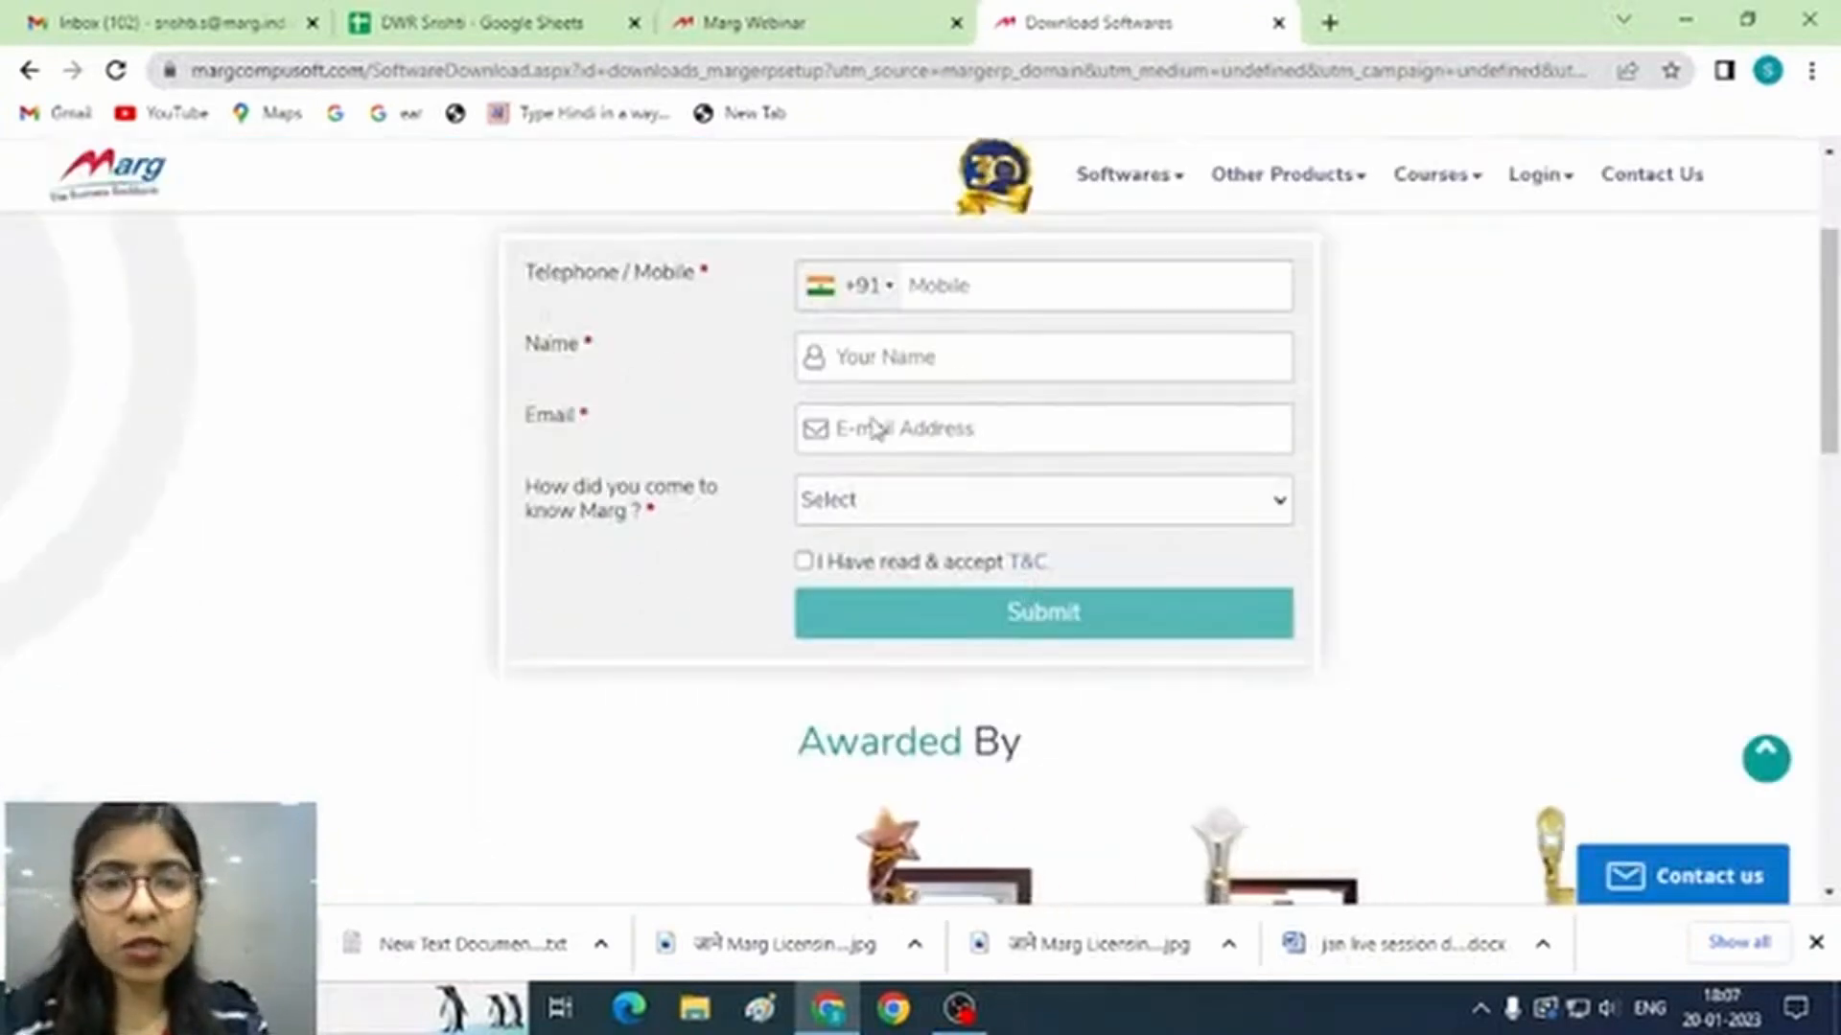
scroll(682, 472, up, 3)
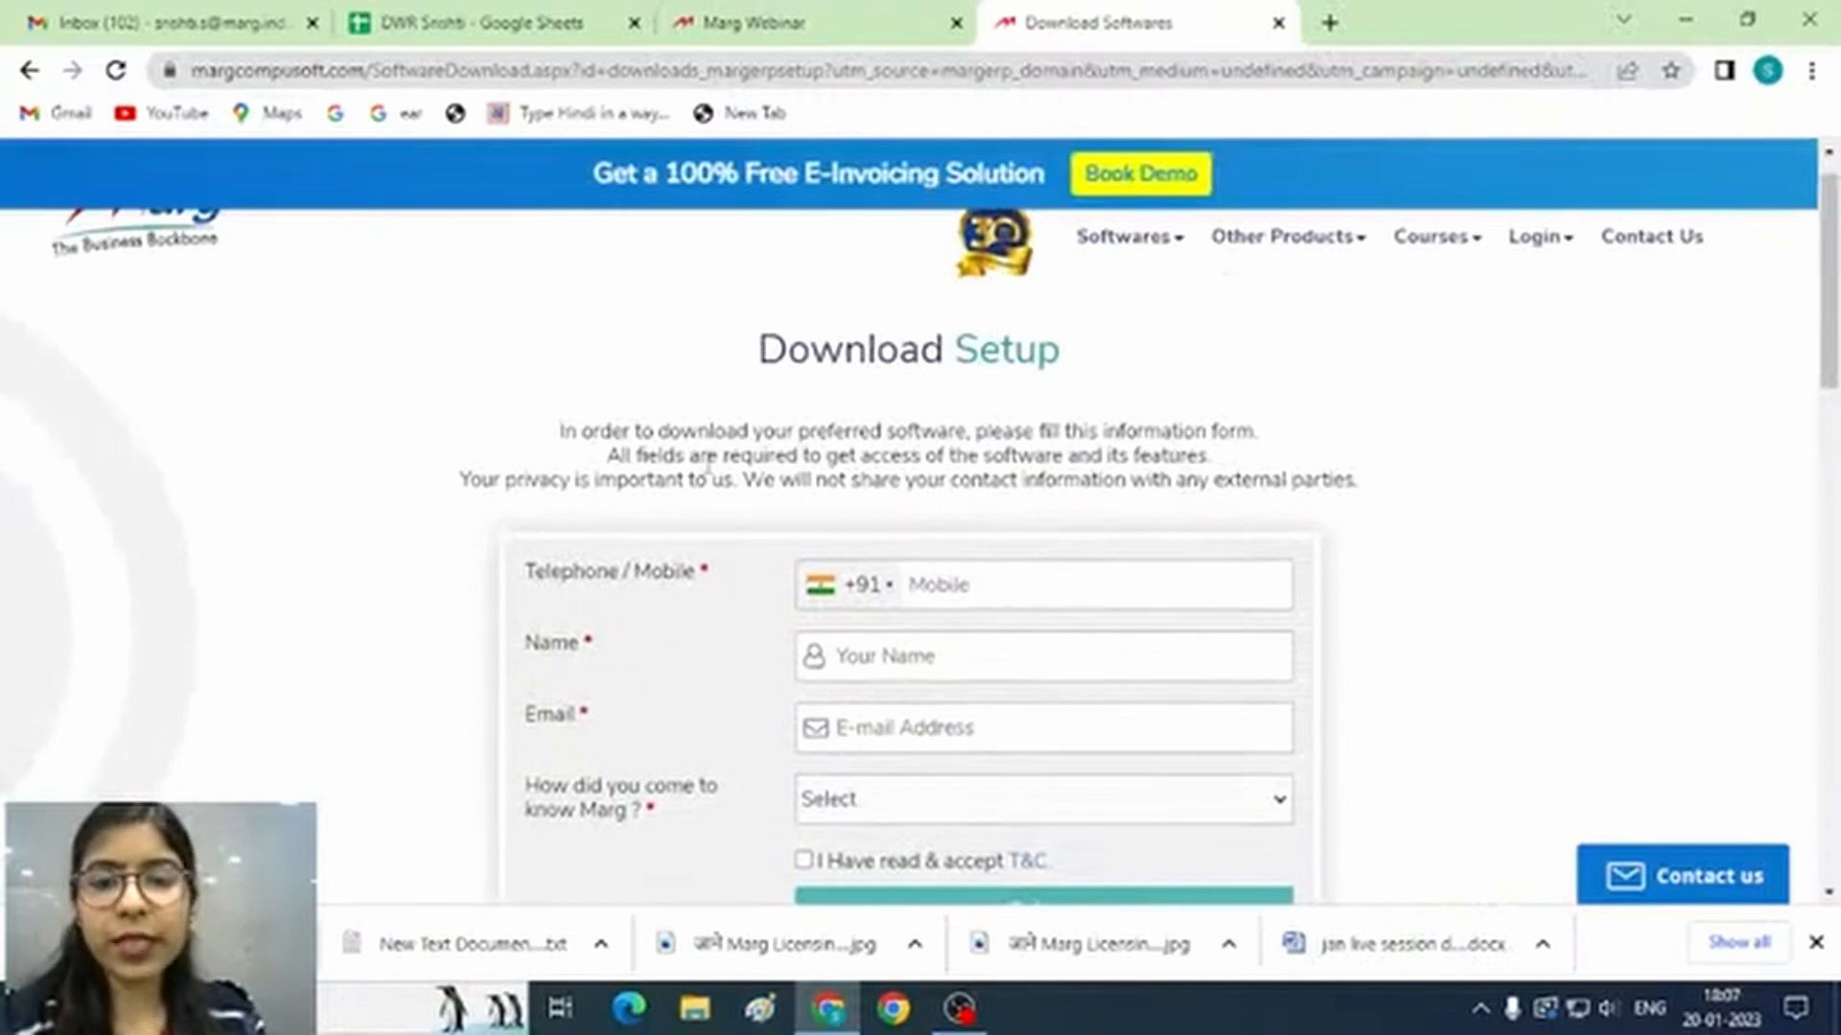
click(984, 587)
text(1234567)
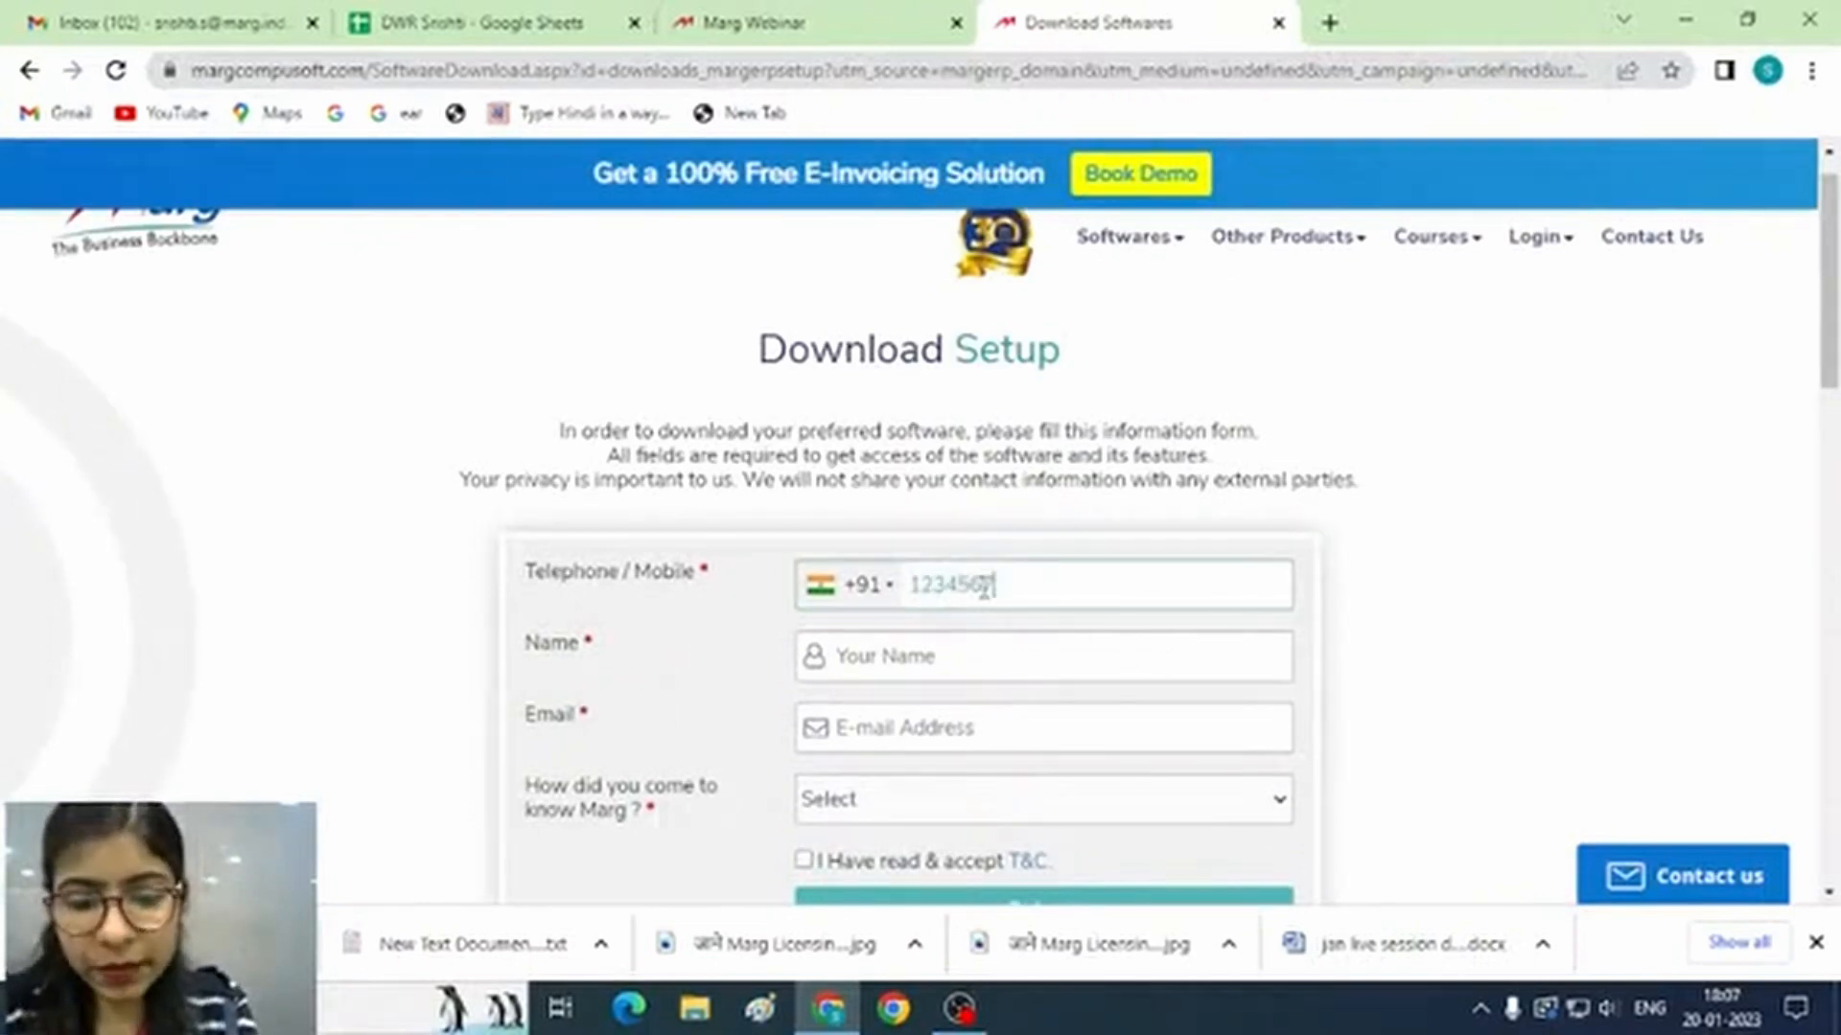
text(890)
scroll(1010, 587, down, 4)
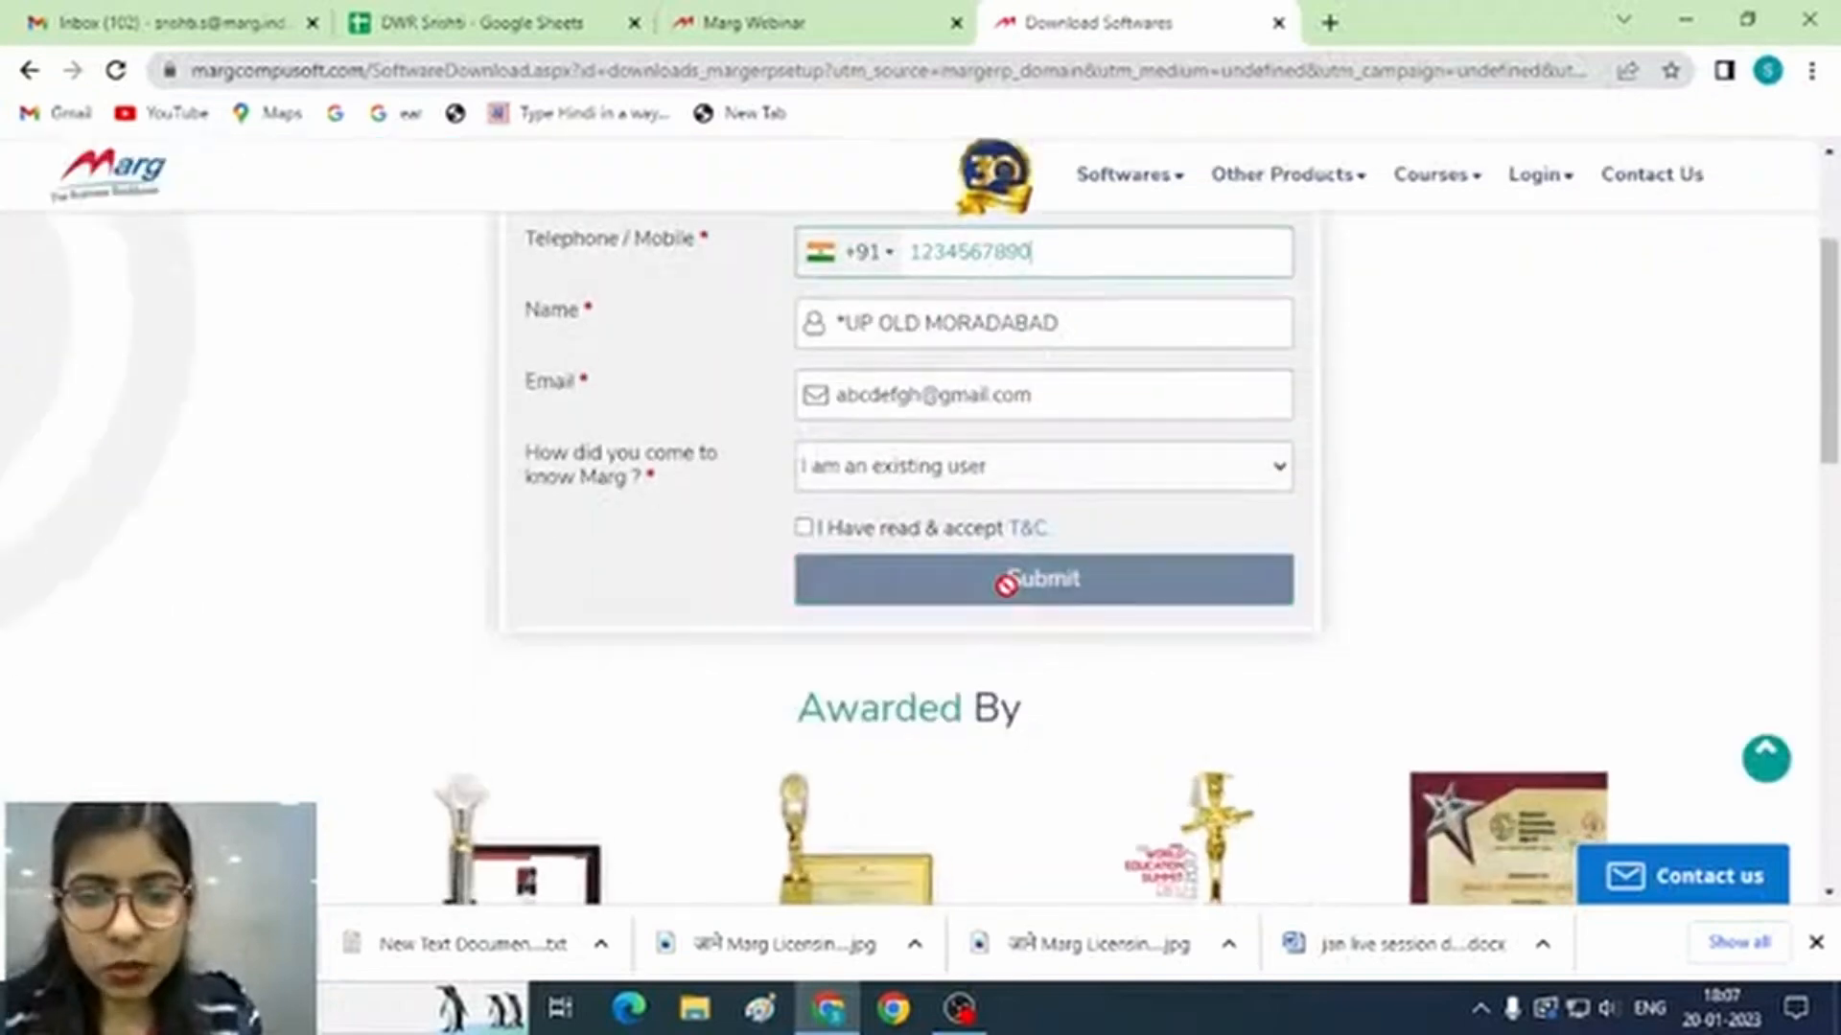
scroll(970, 405, up, 1)
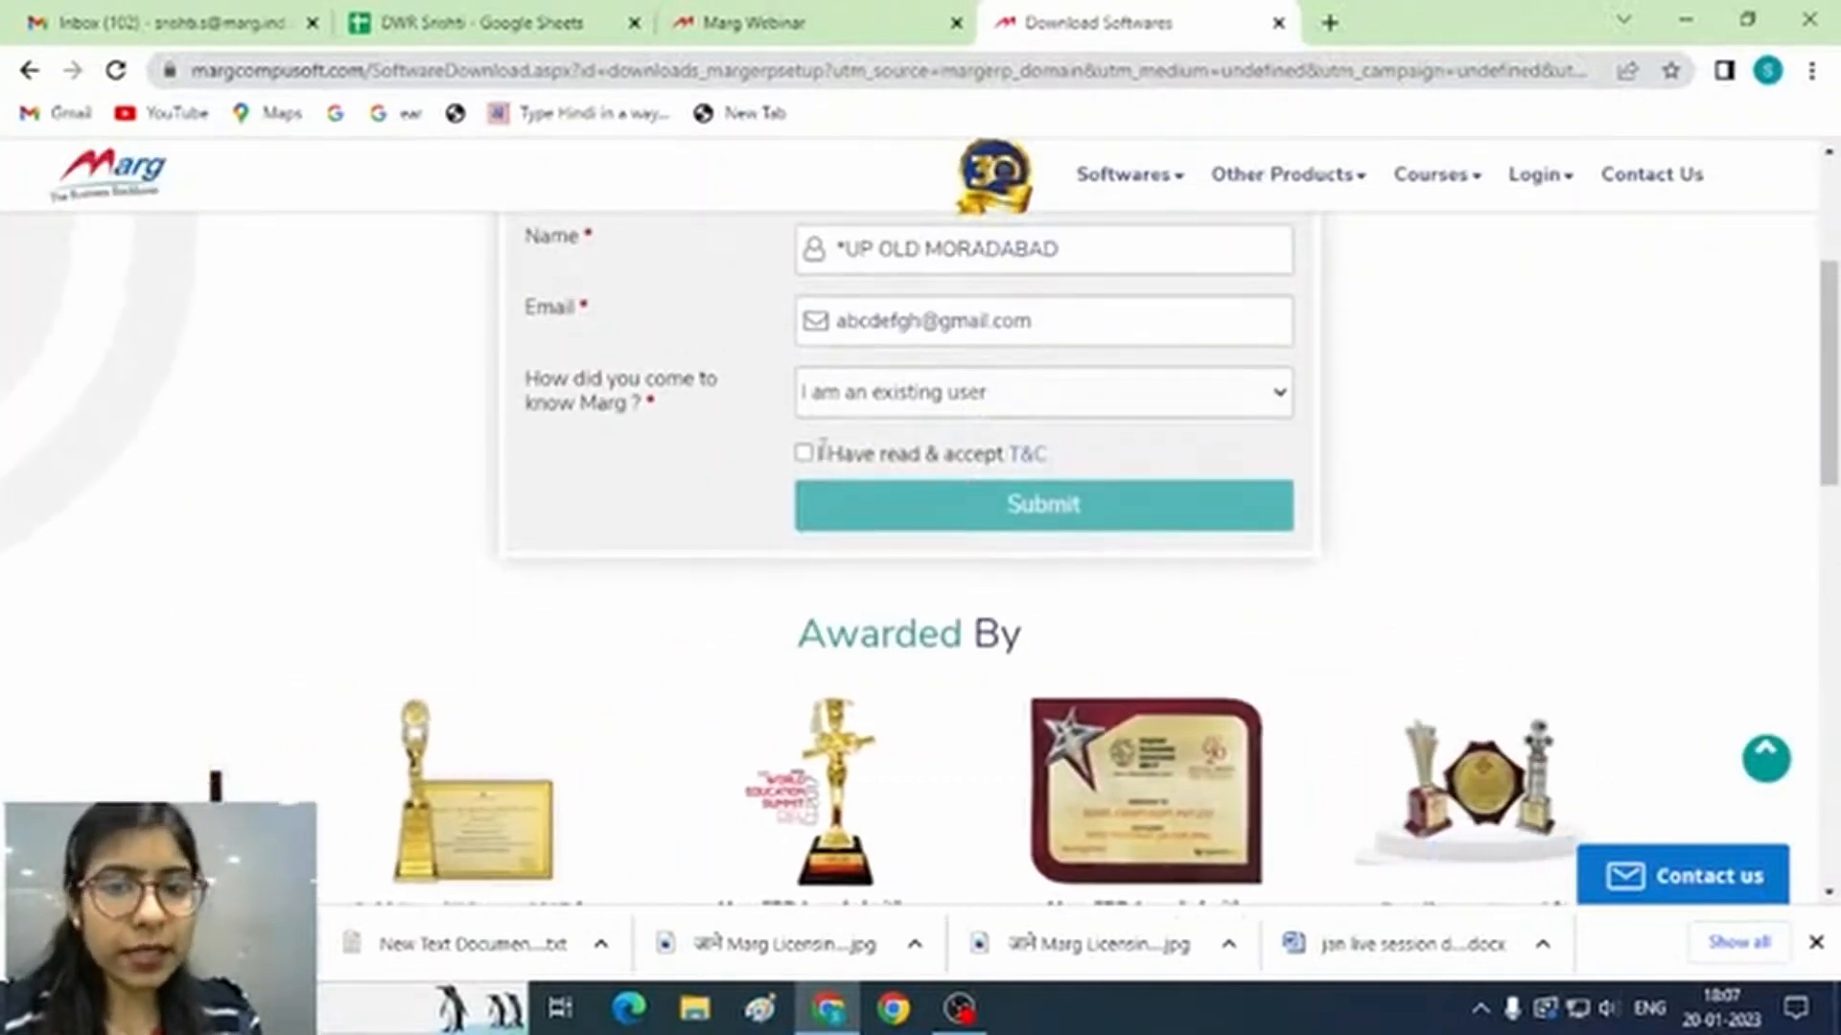
click(802, 452)
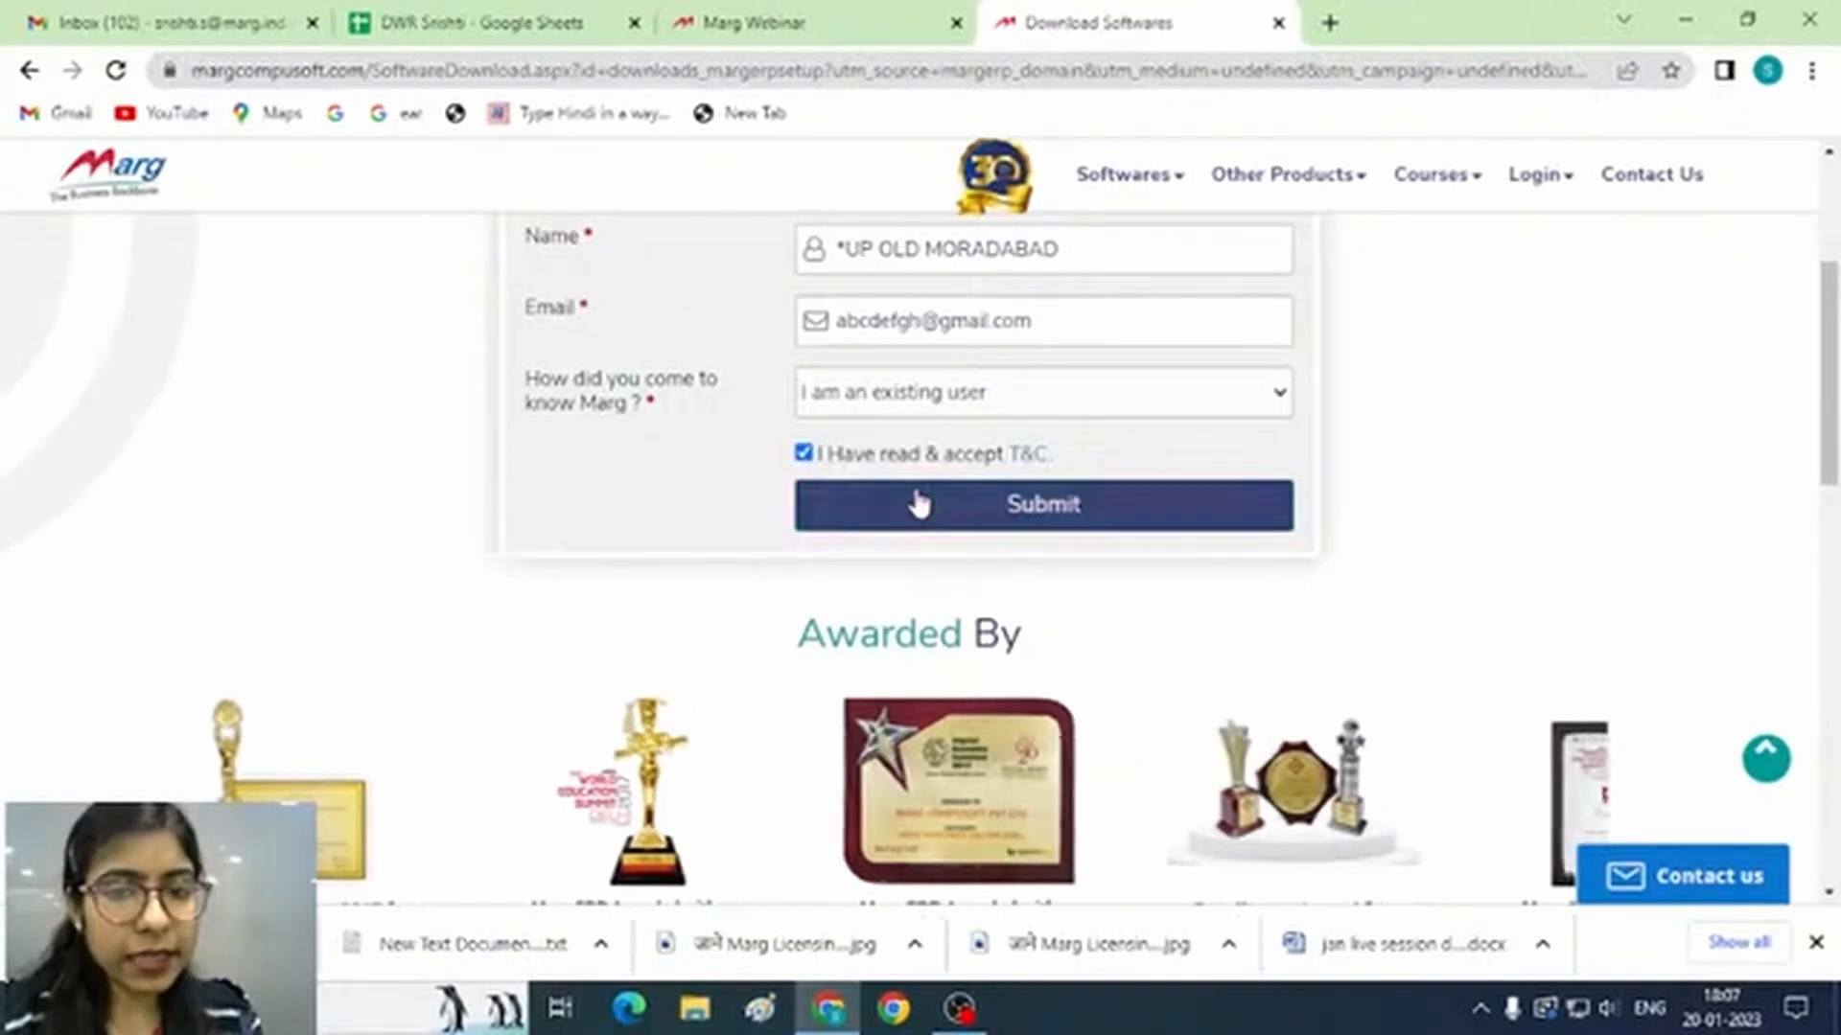
click(1074, 508)
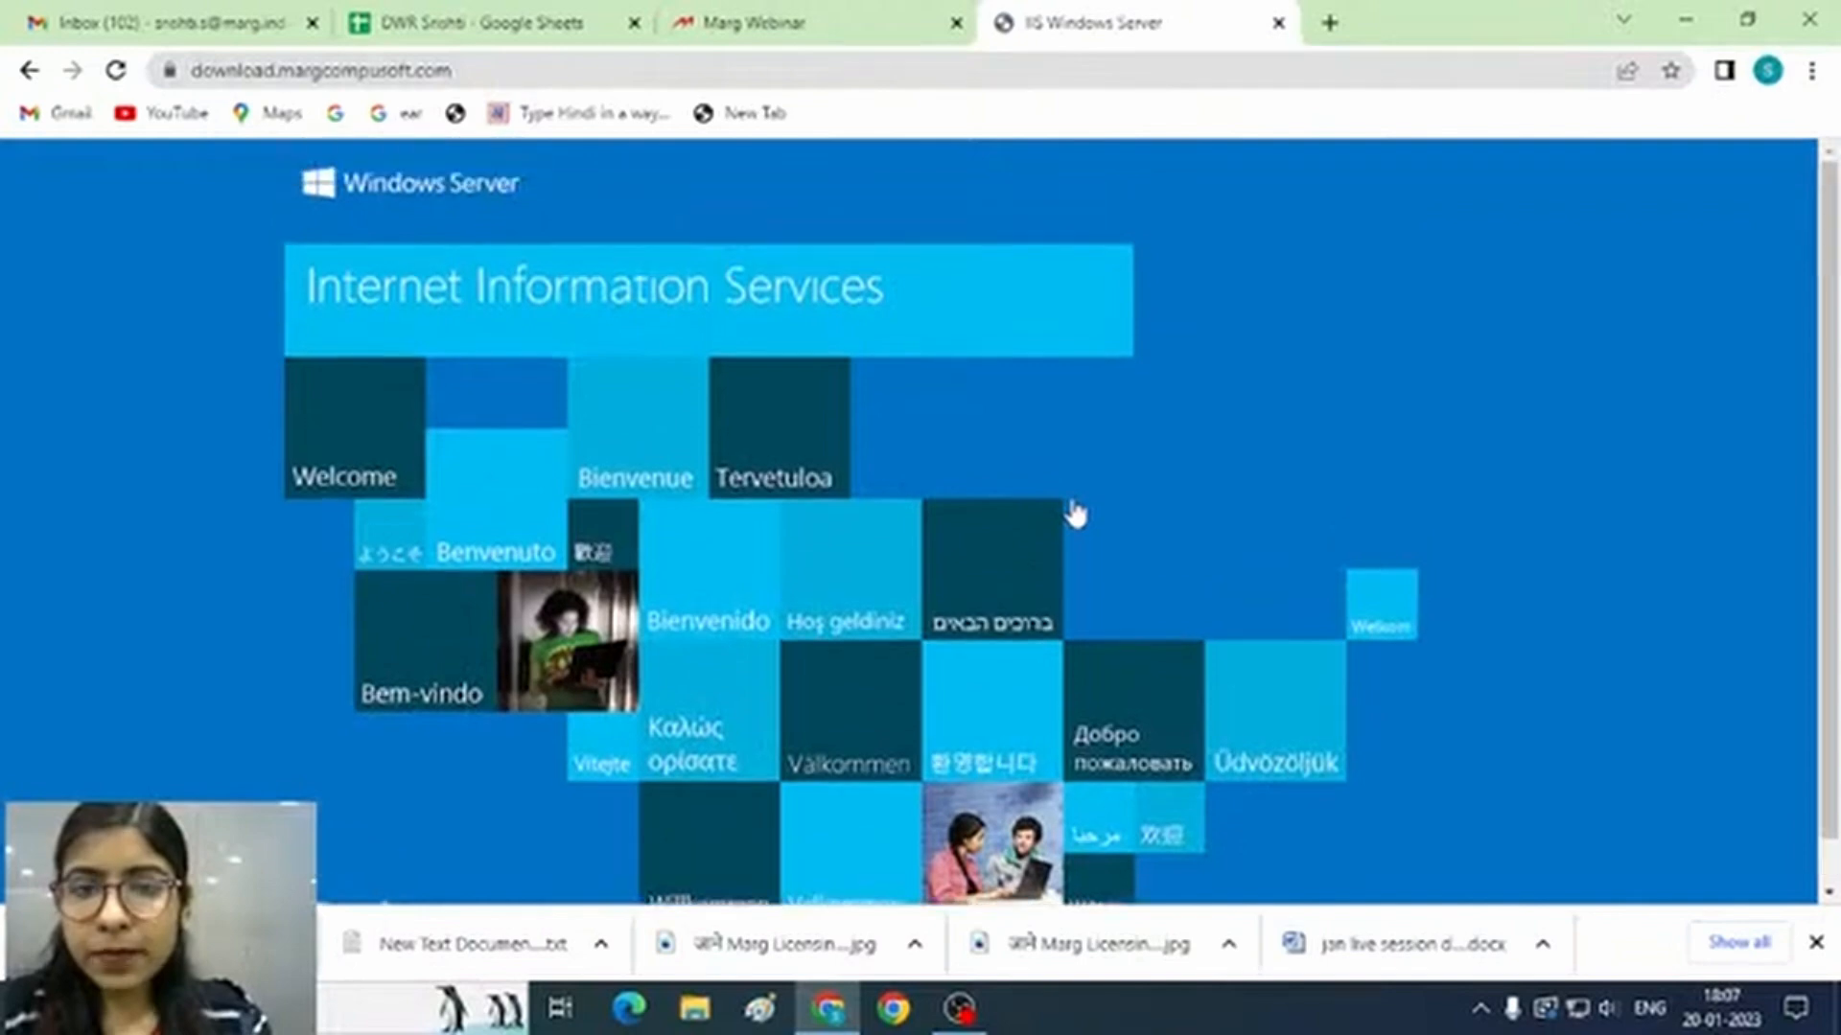
Show MARGERPSETUP (15).zip in its folder from the browser's download list, closing the IIS Windows Server tab
click(757, 22)
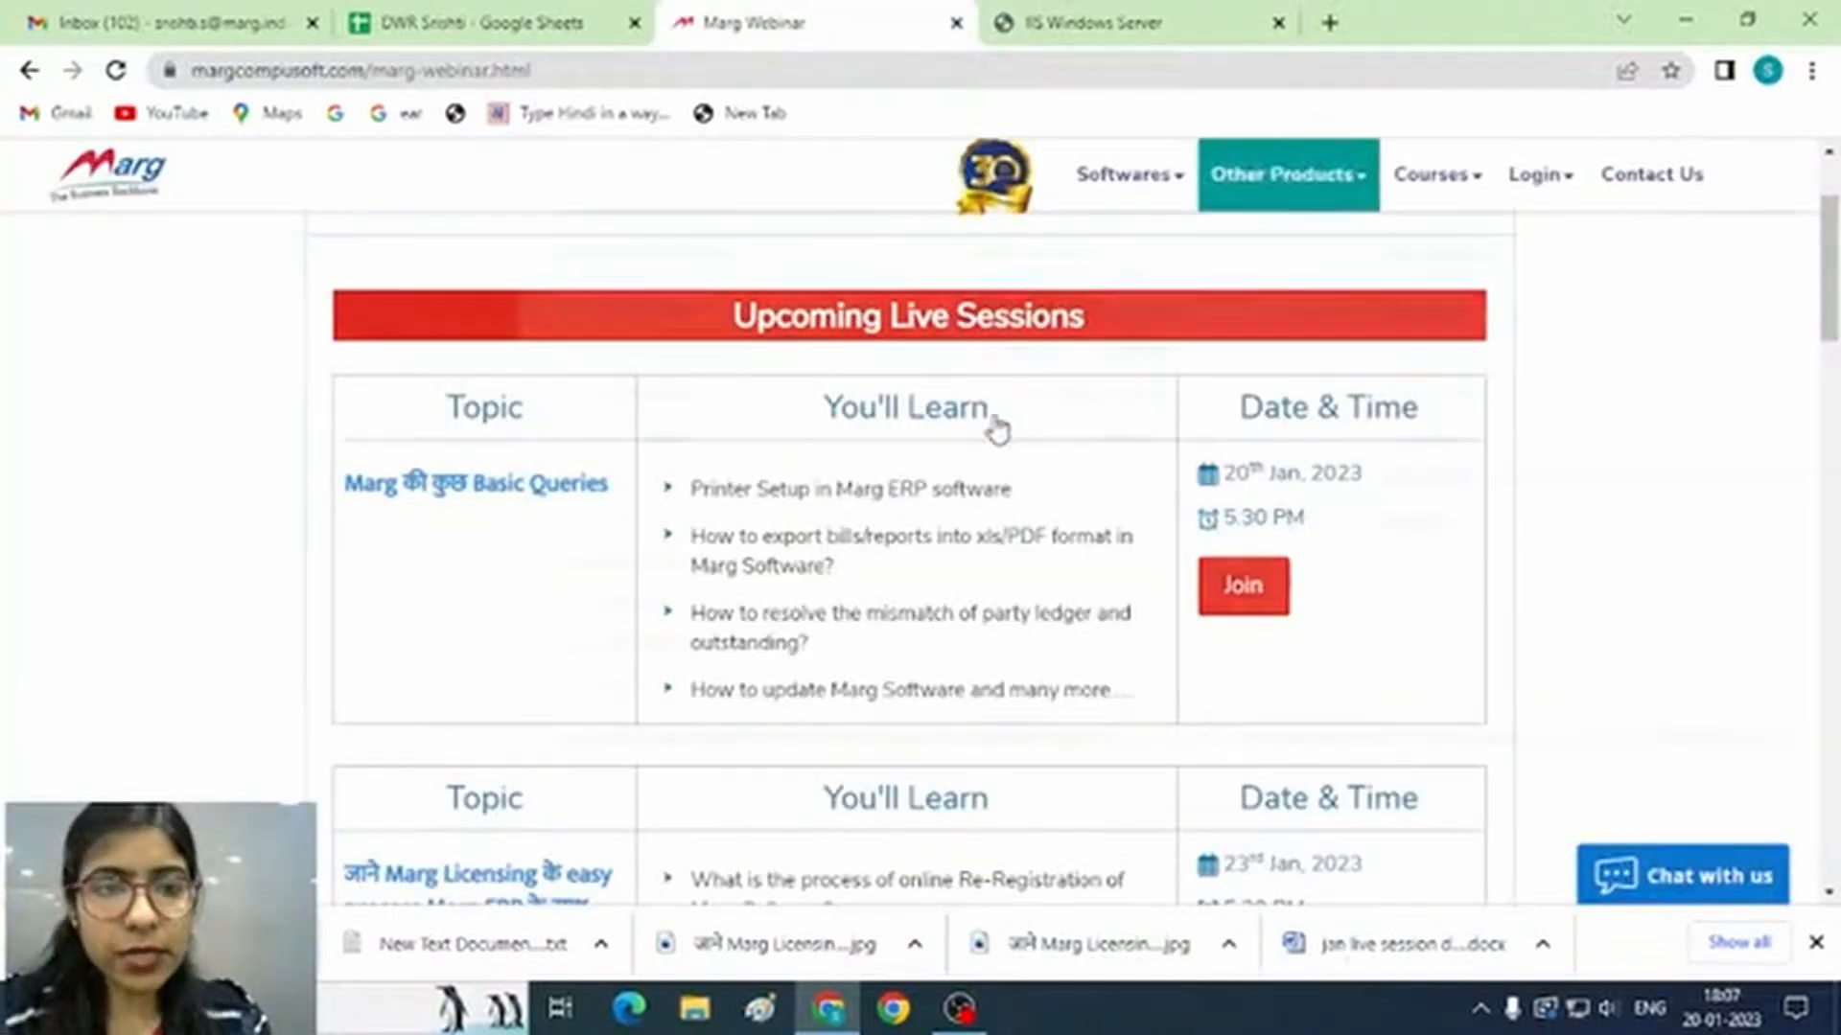
scroll(980, 443, up, 3)
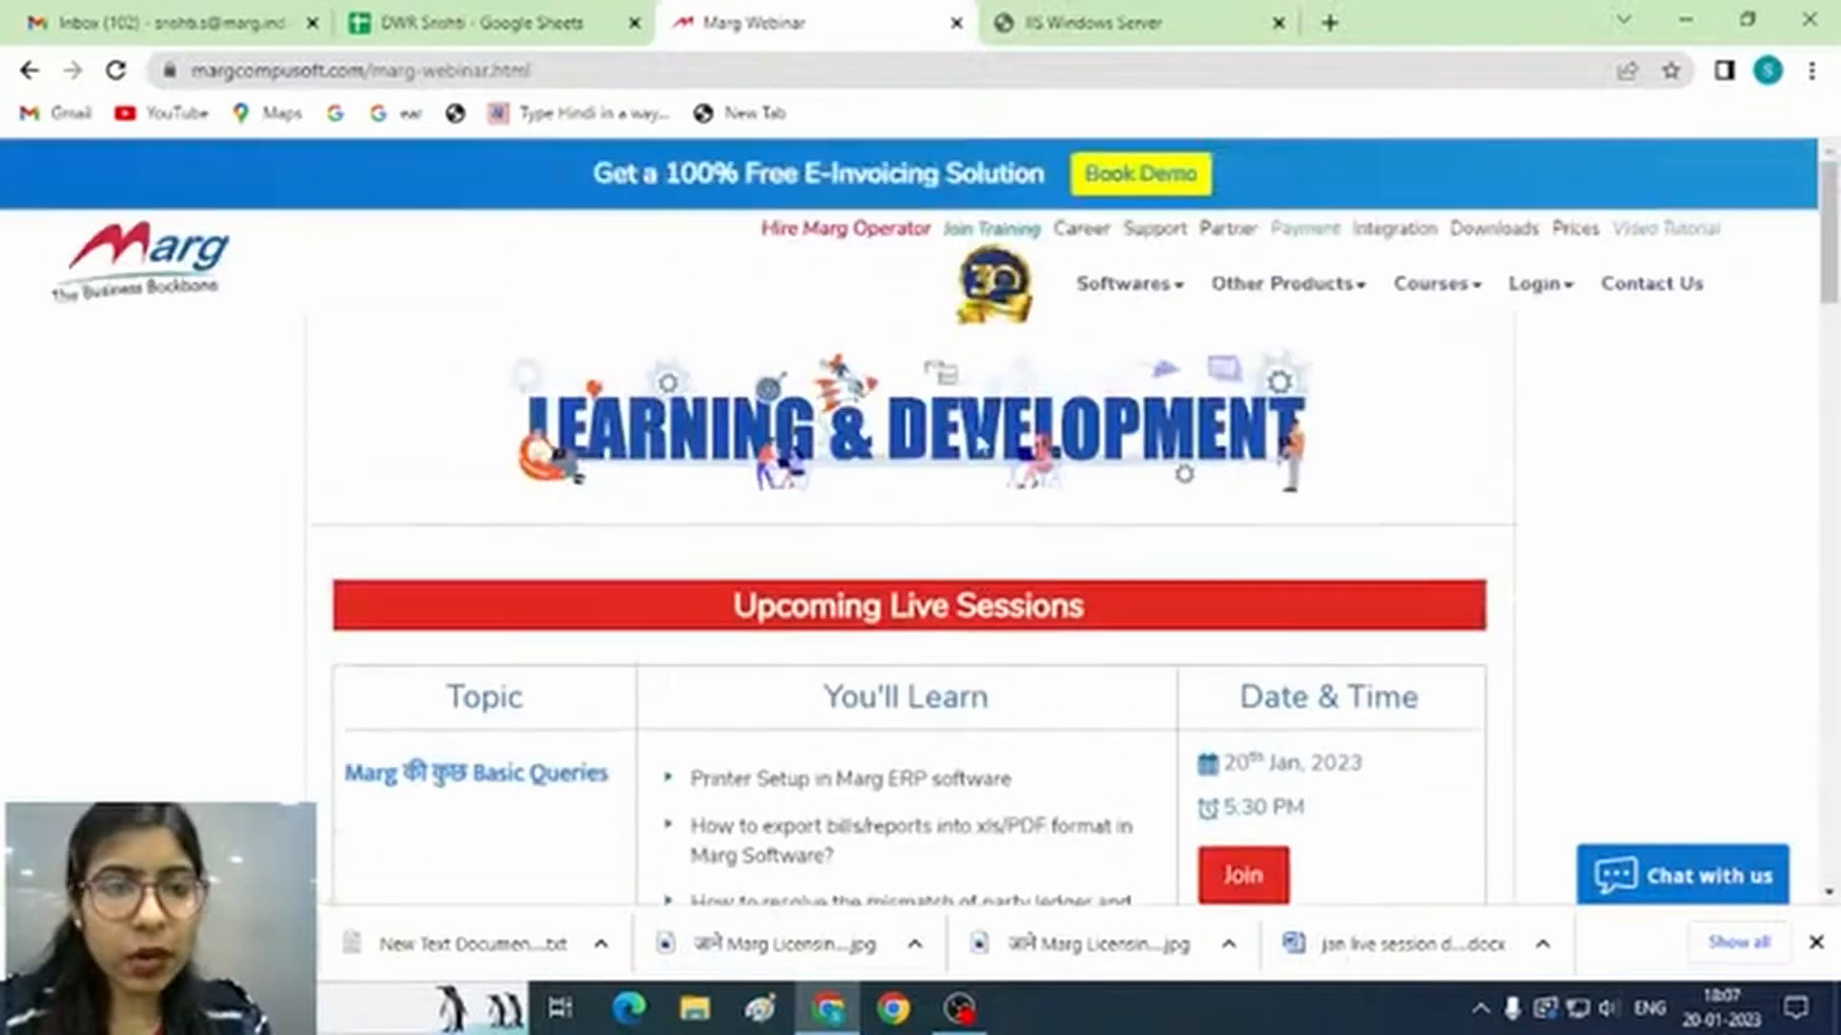
click(1812, 70)
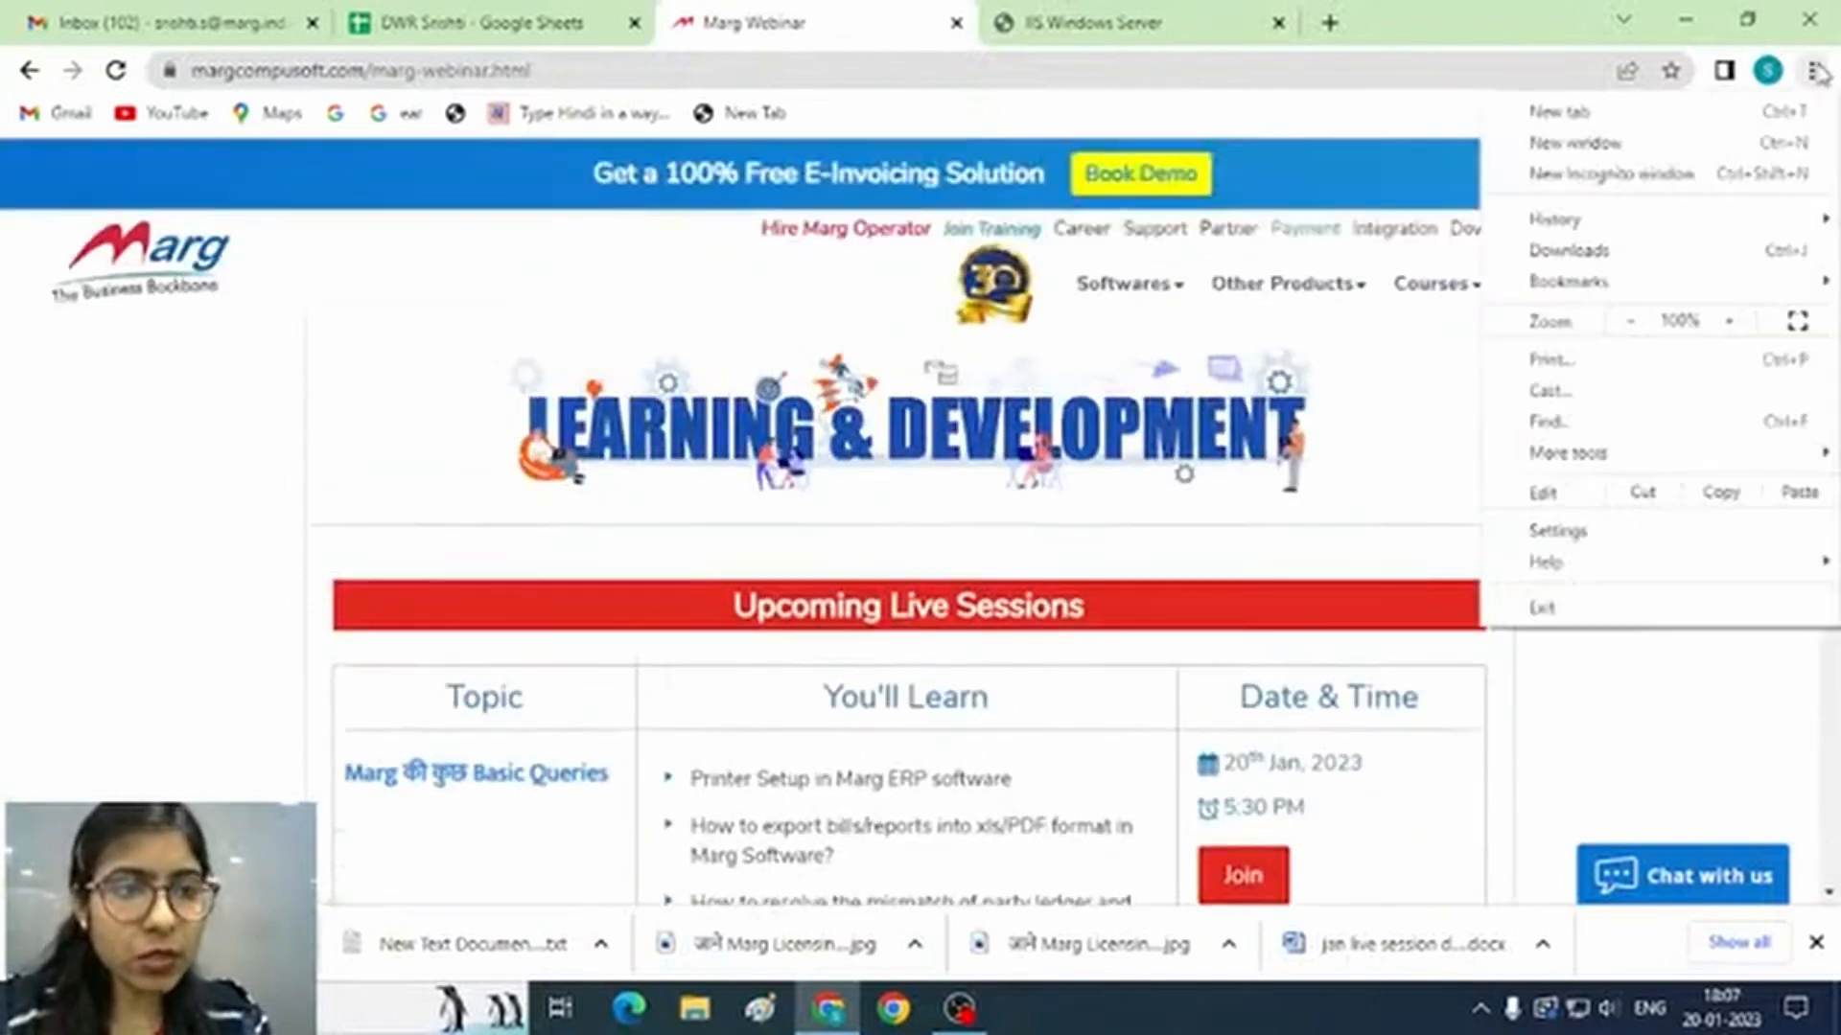
click(1568, 251)
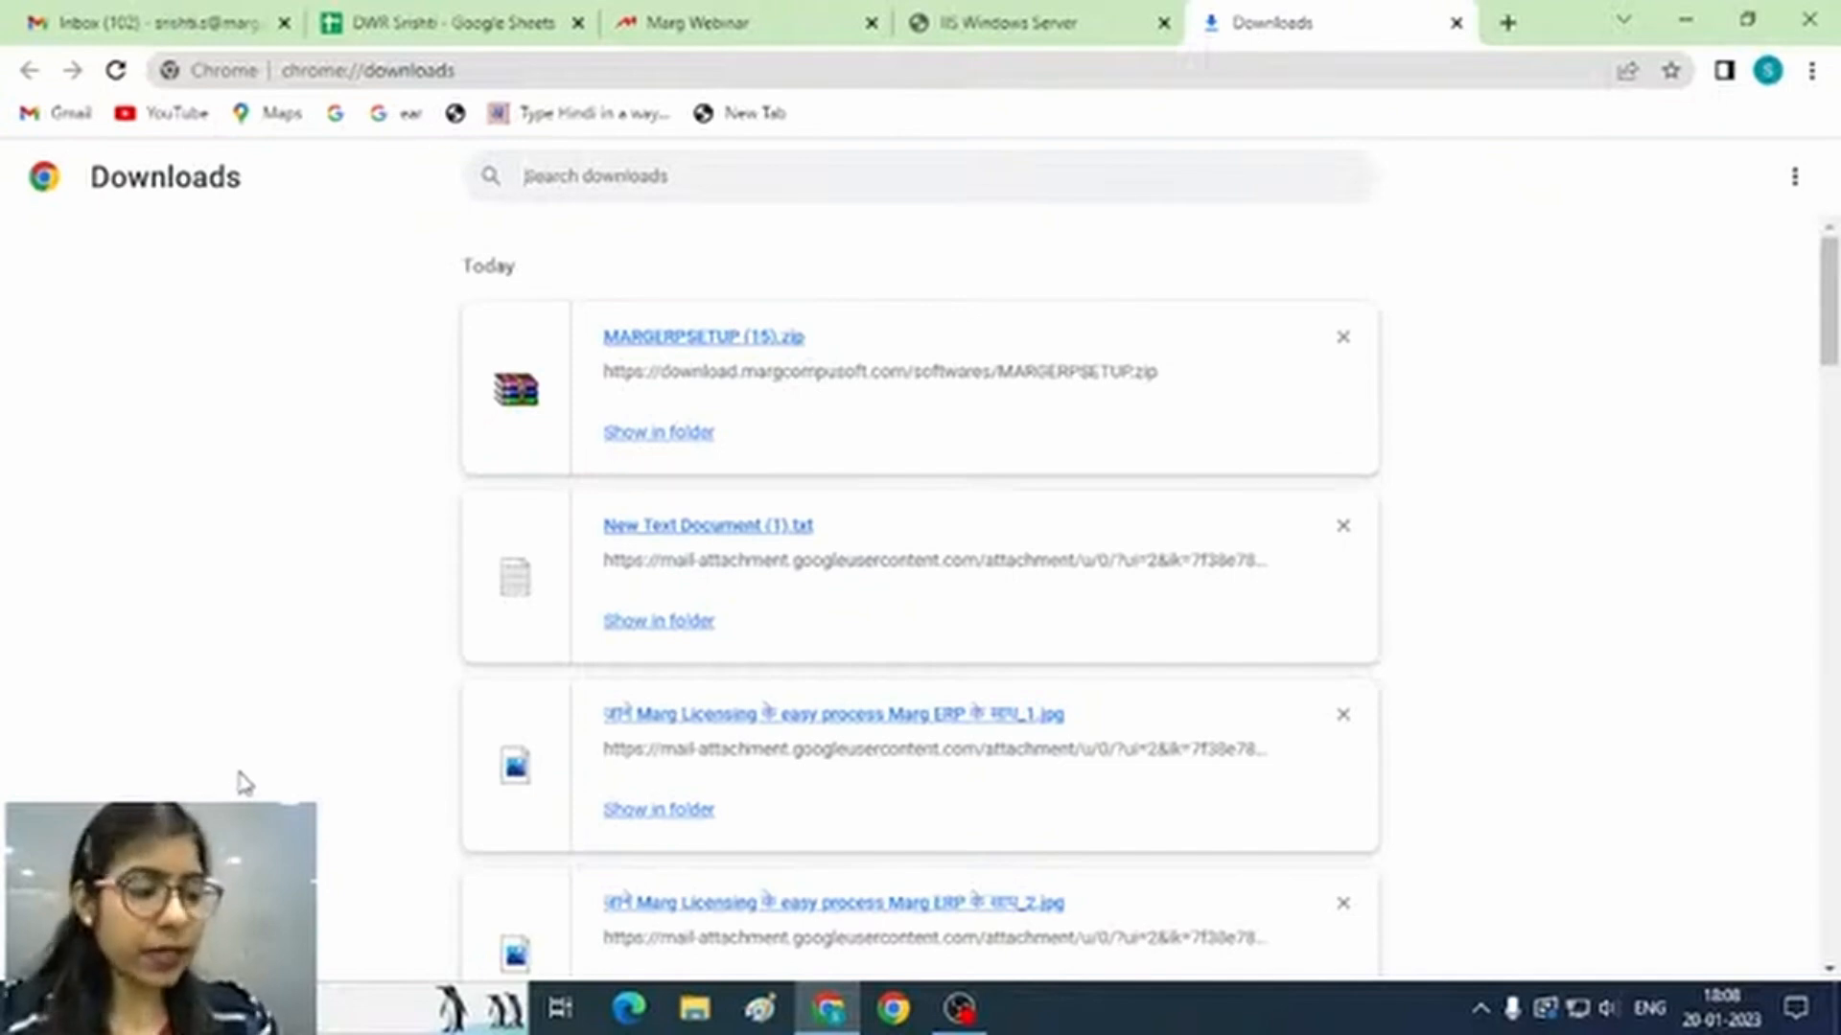
click(1163, 22)
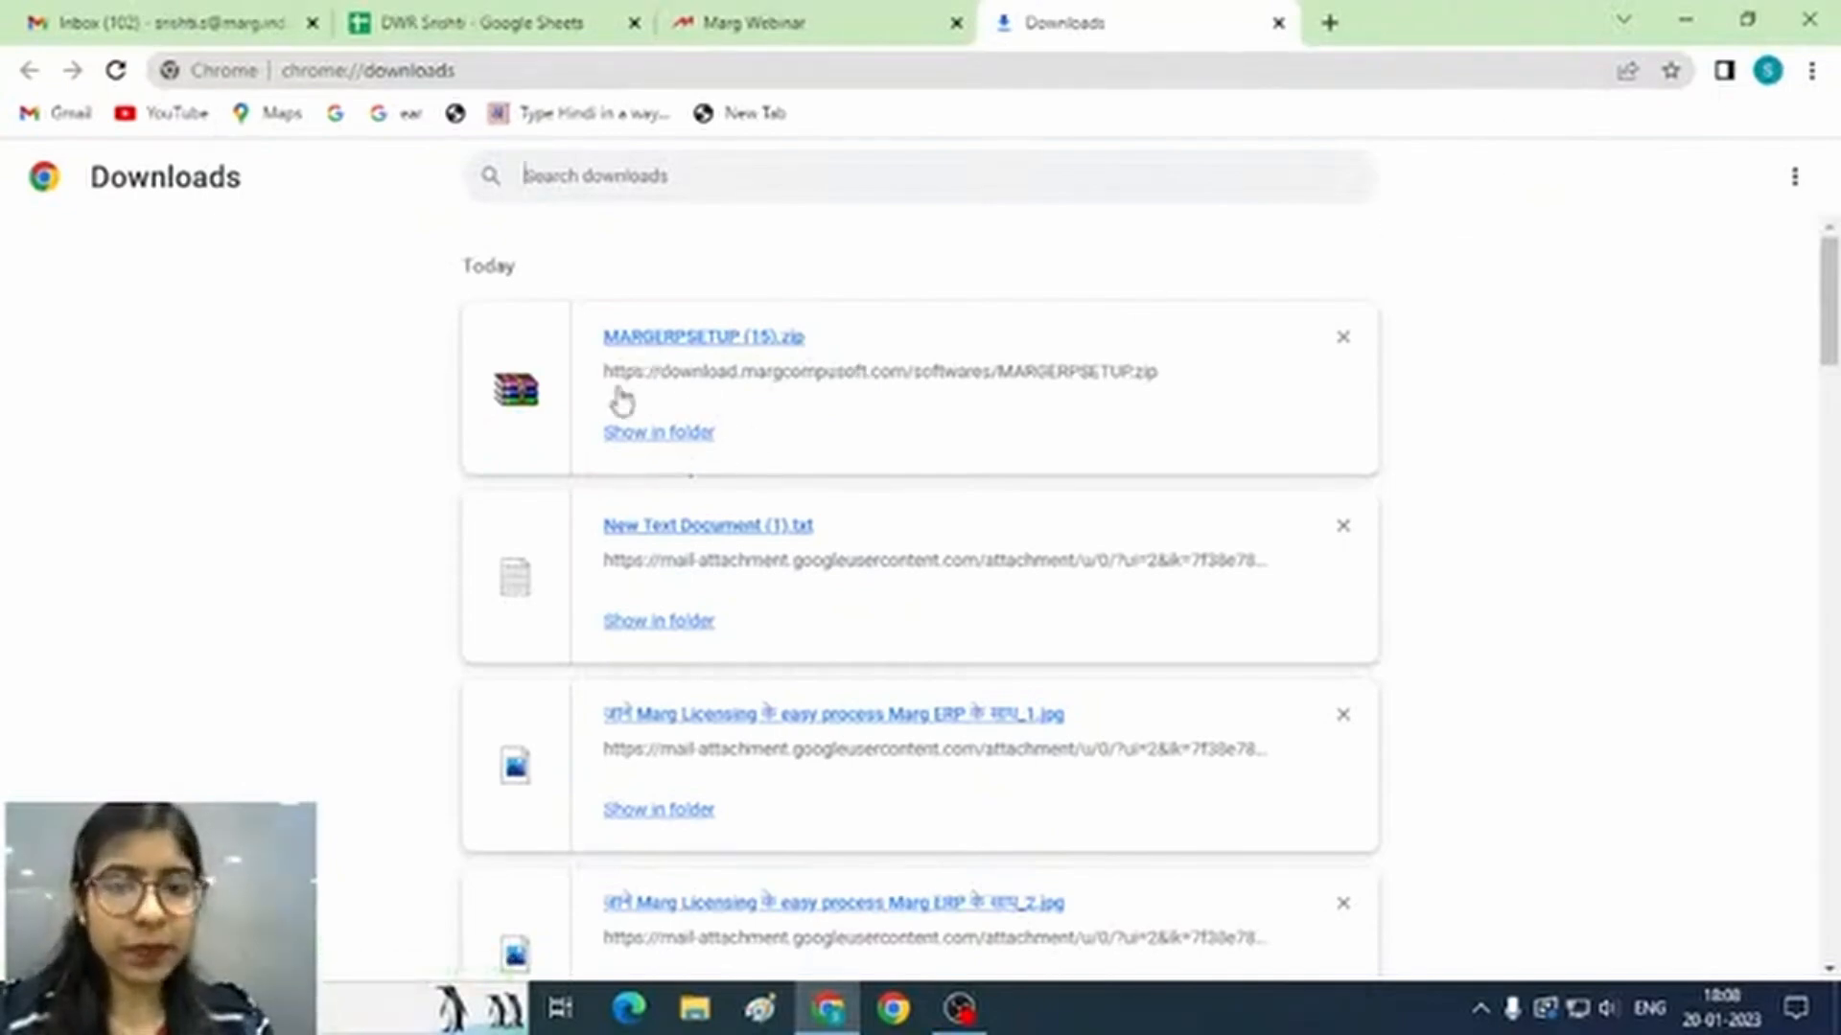
click(658, 437)
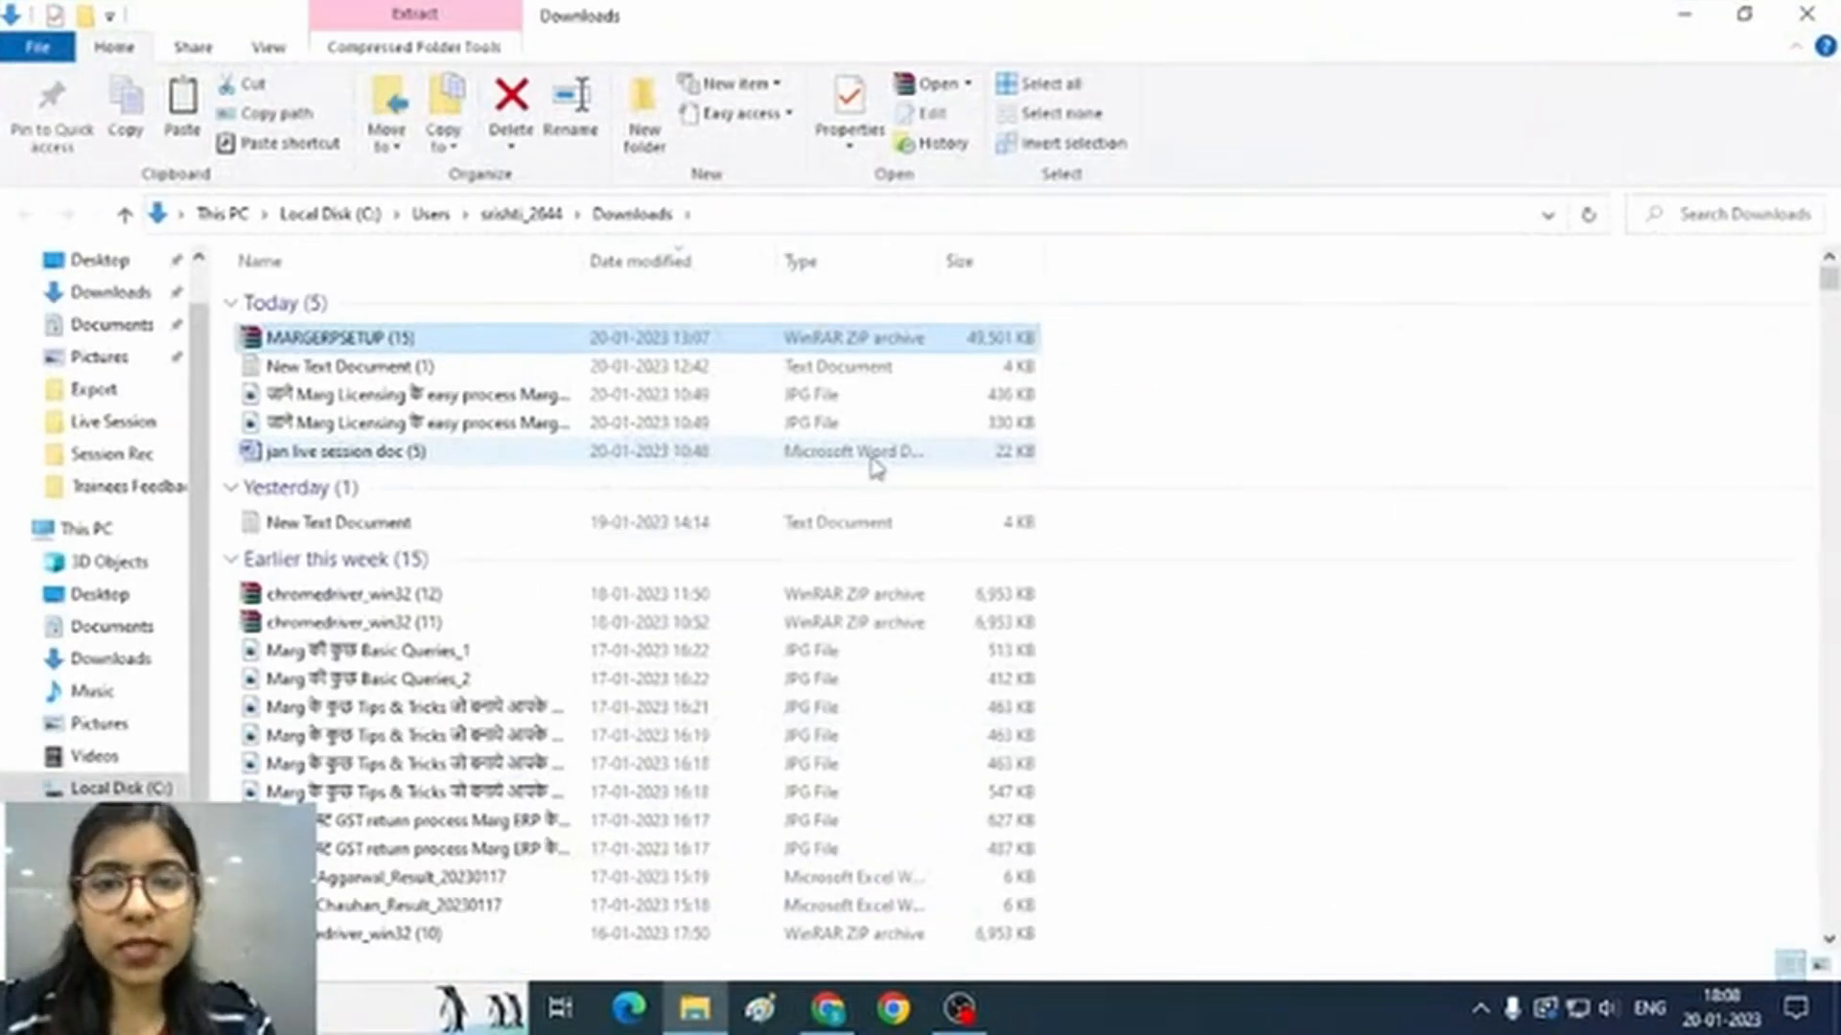
Launch the setup application inside the MARGERPSETUP (15) archive, and close the licence notice and WinRAR behind the setup wizard
double_click(365, 338)
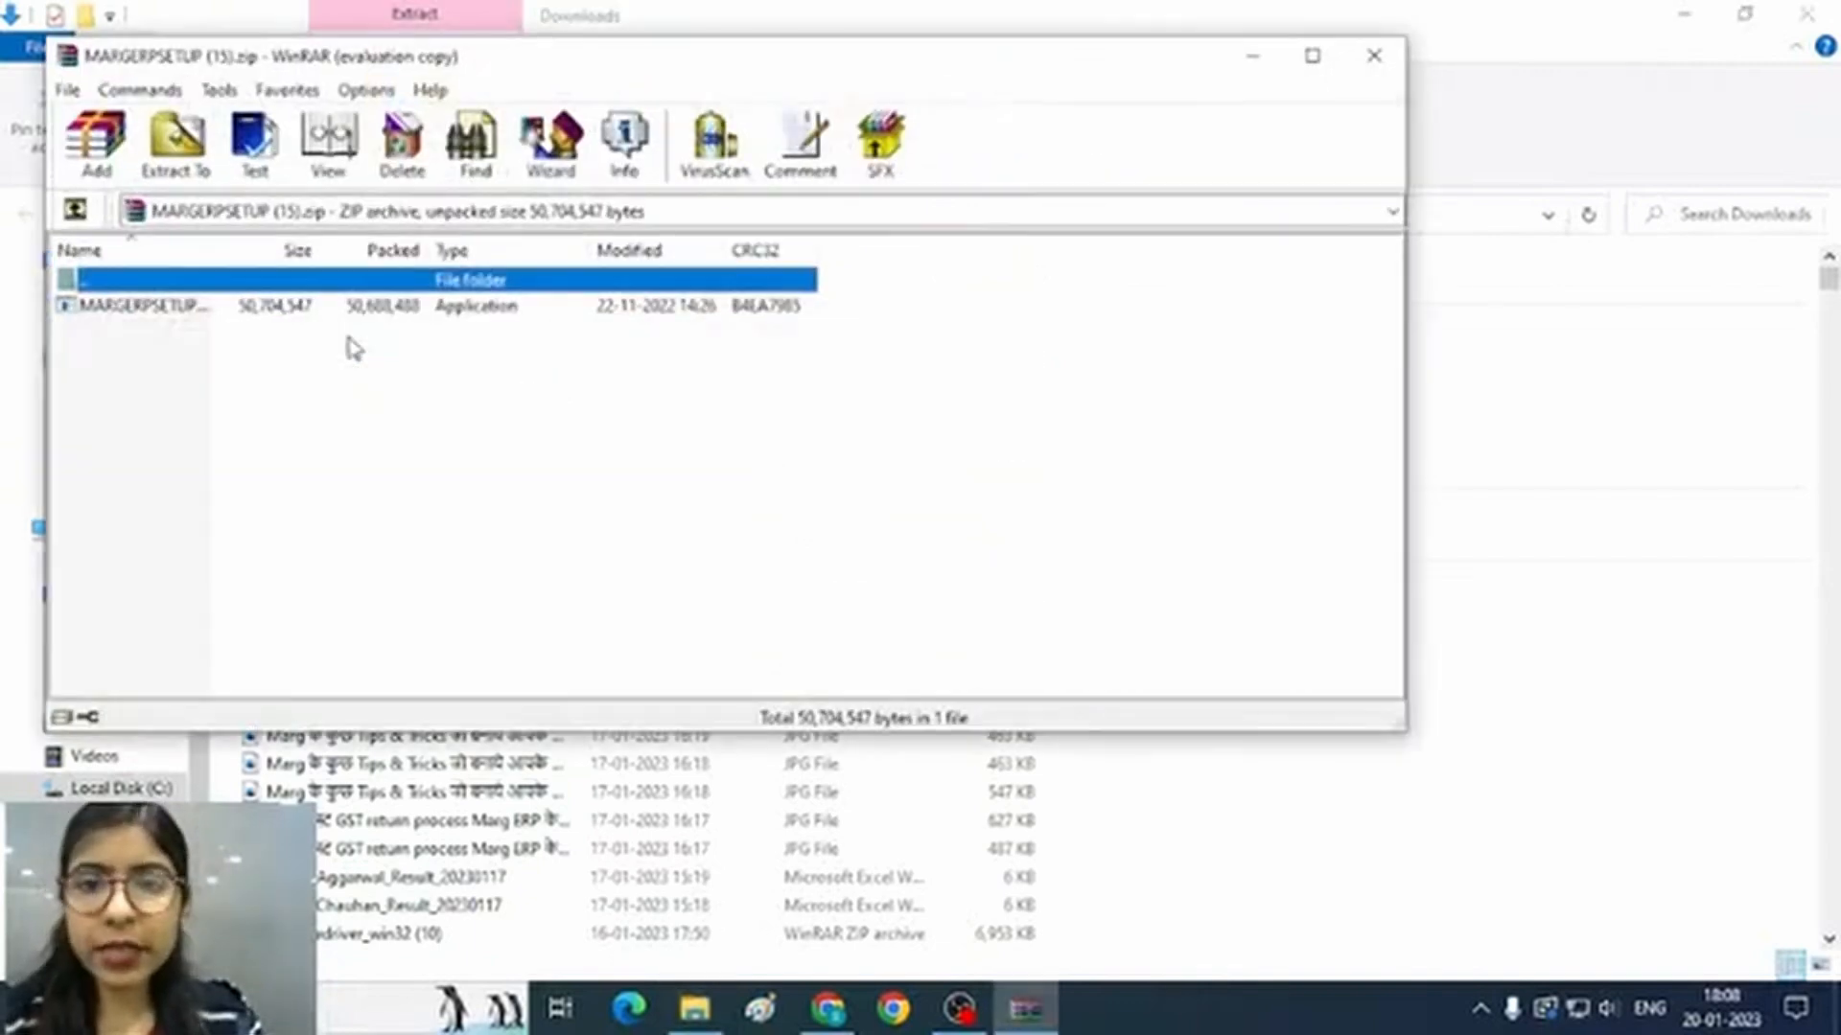
double_click(452, 311)
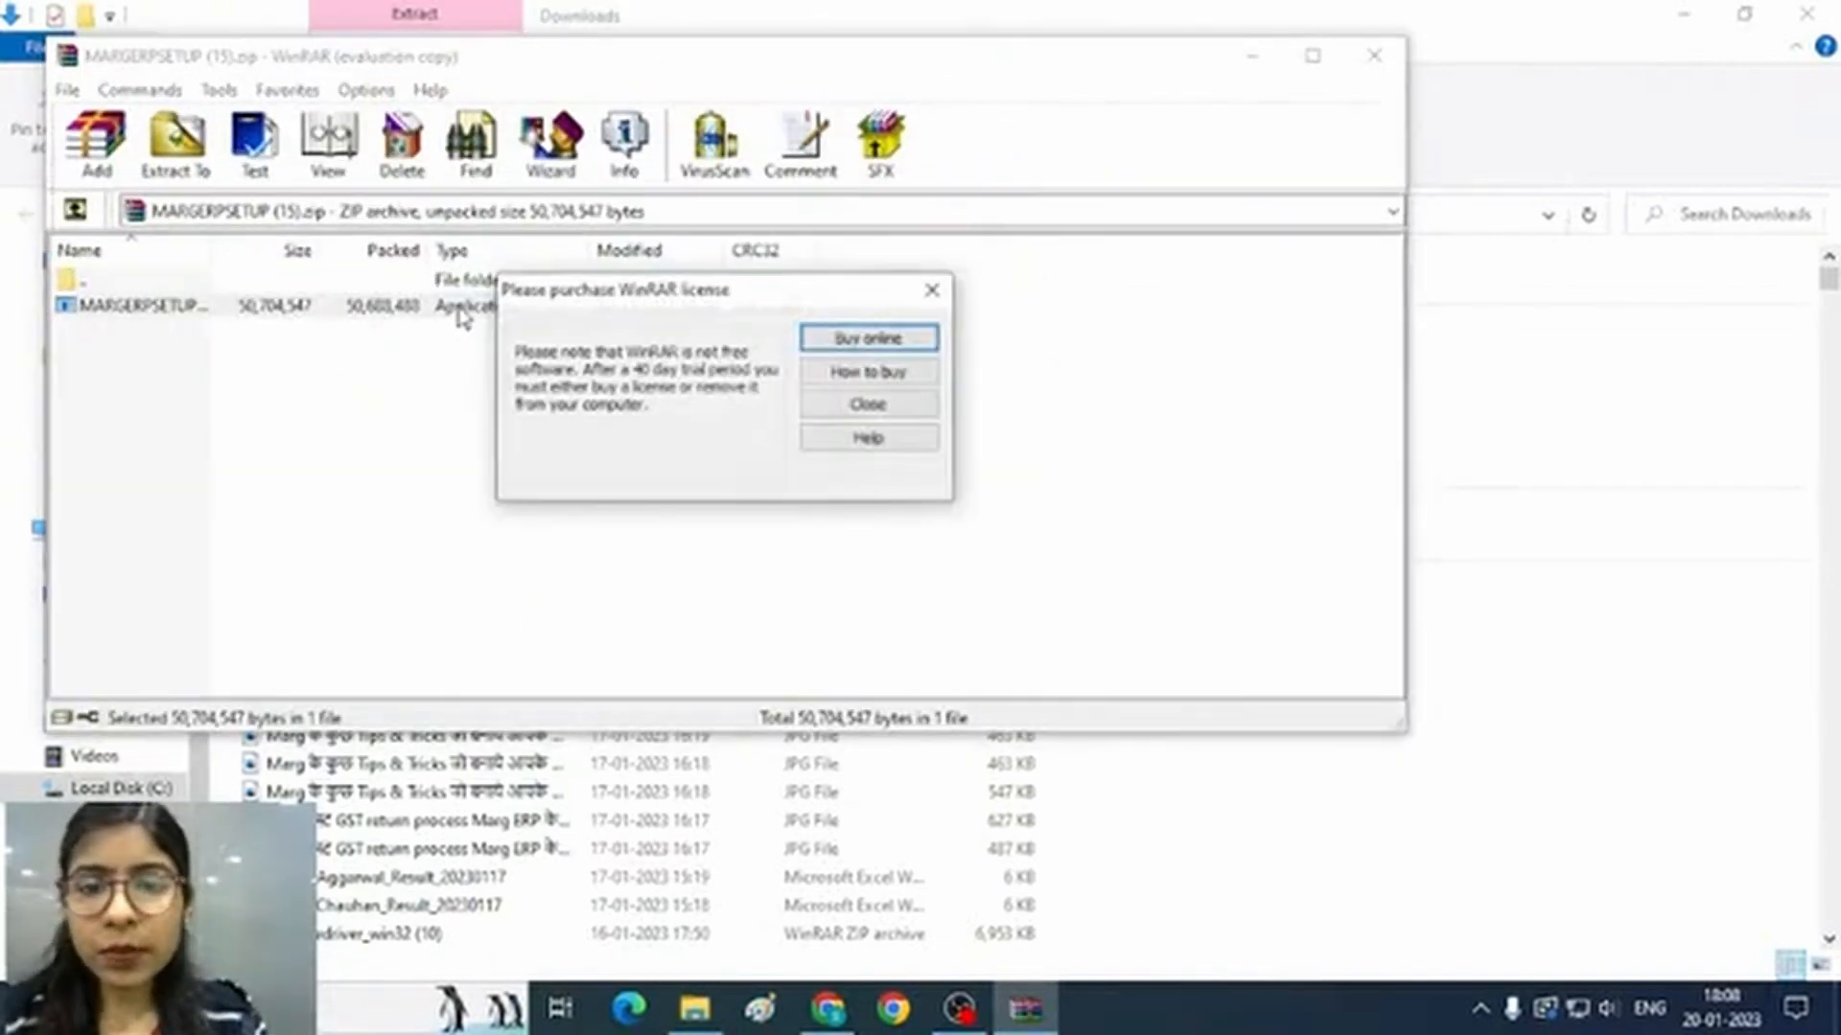
click(931, 291)
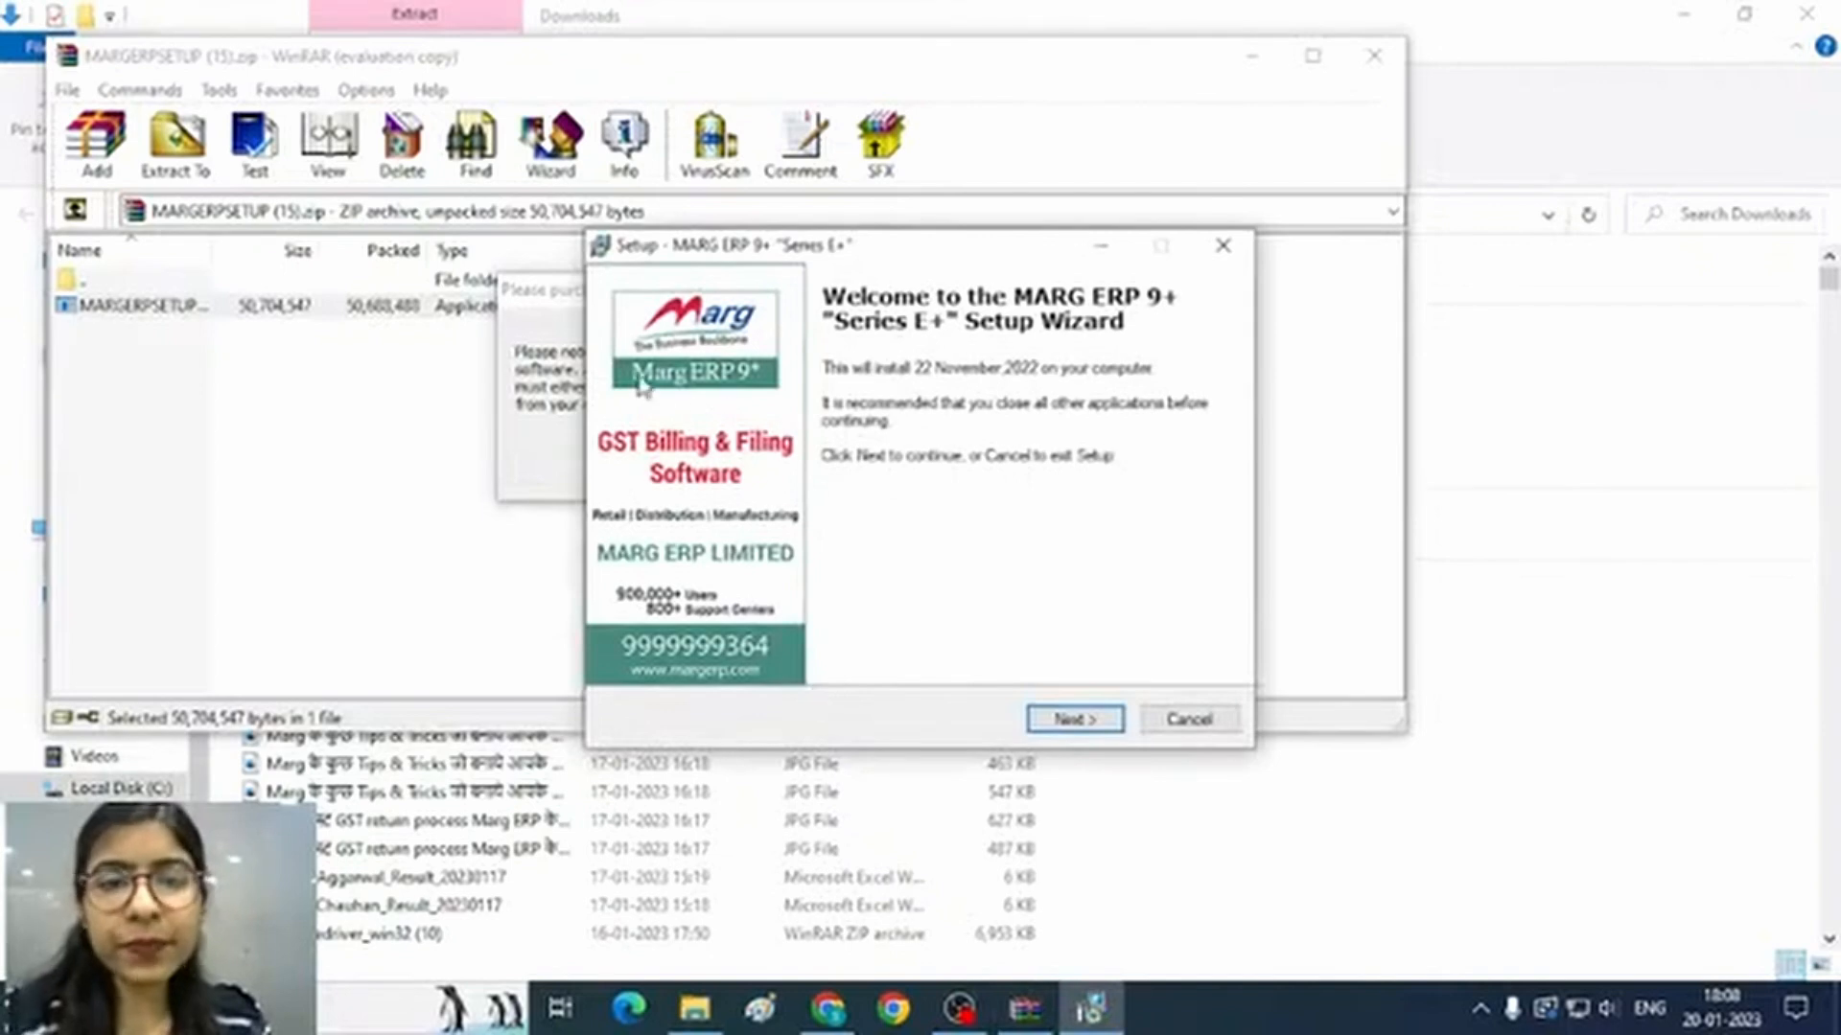
drag(891, 247, 1110, 407)
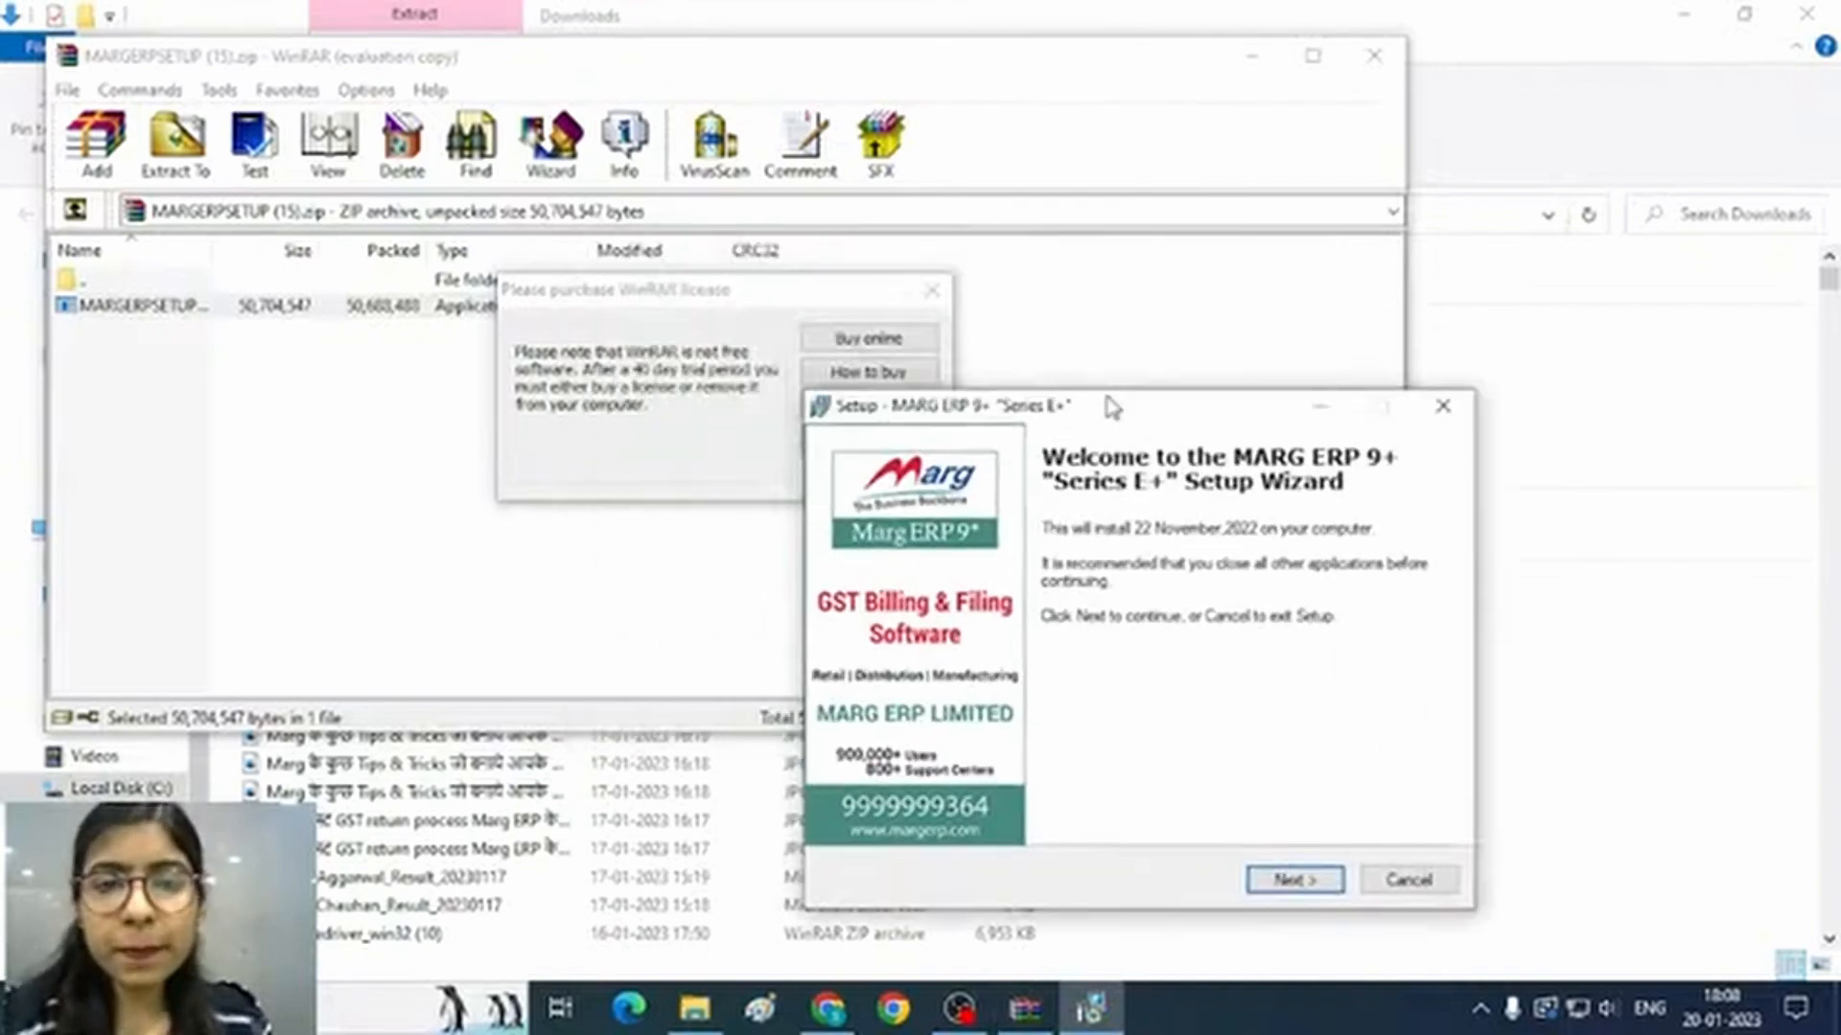
click(931, 290)
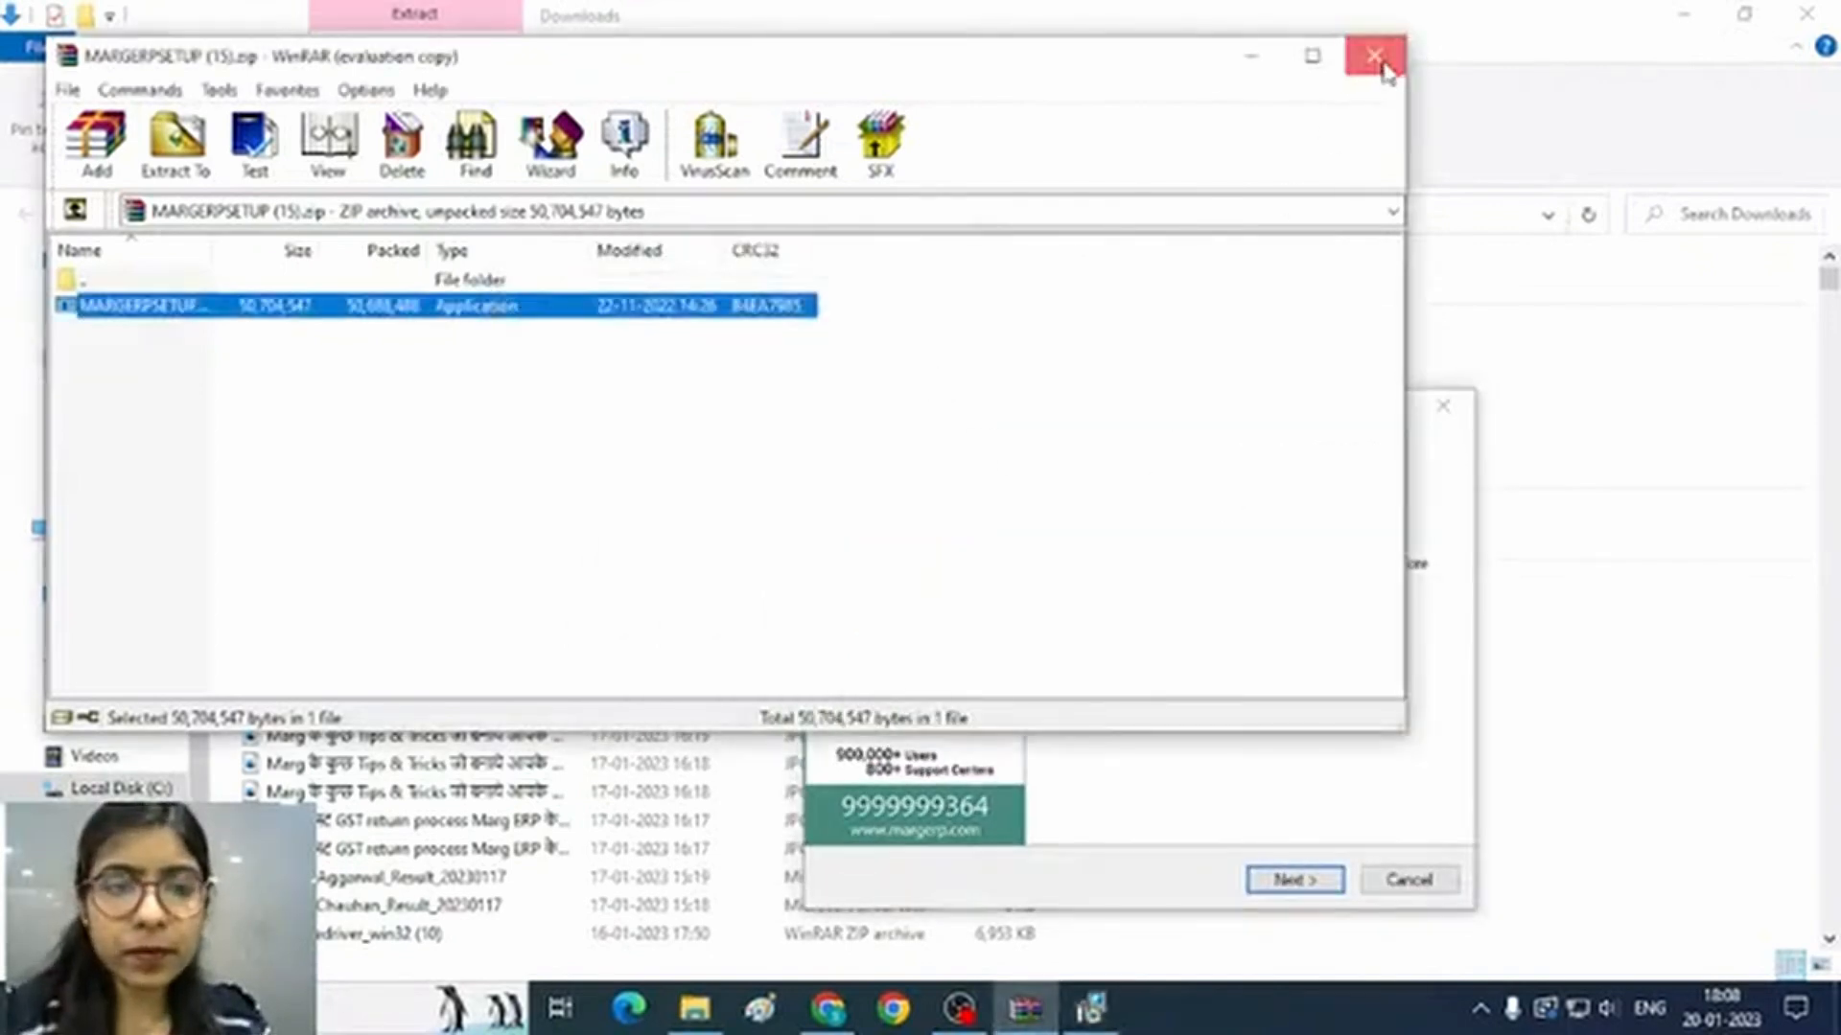
click(1376, 57)
drag(1192, 411, 1218, 312)
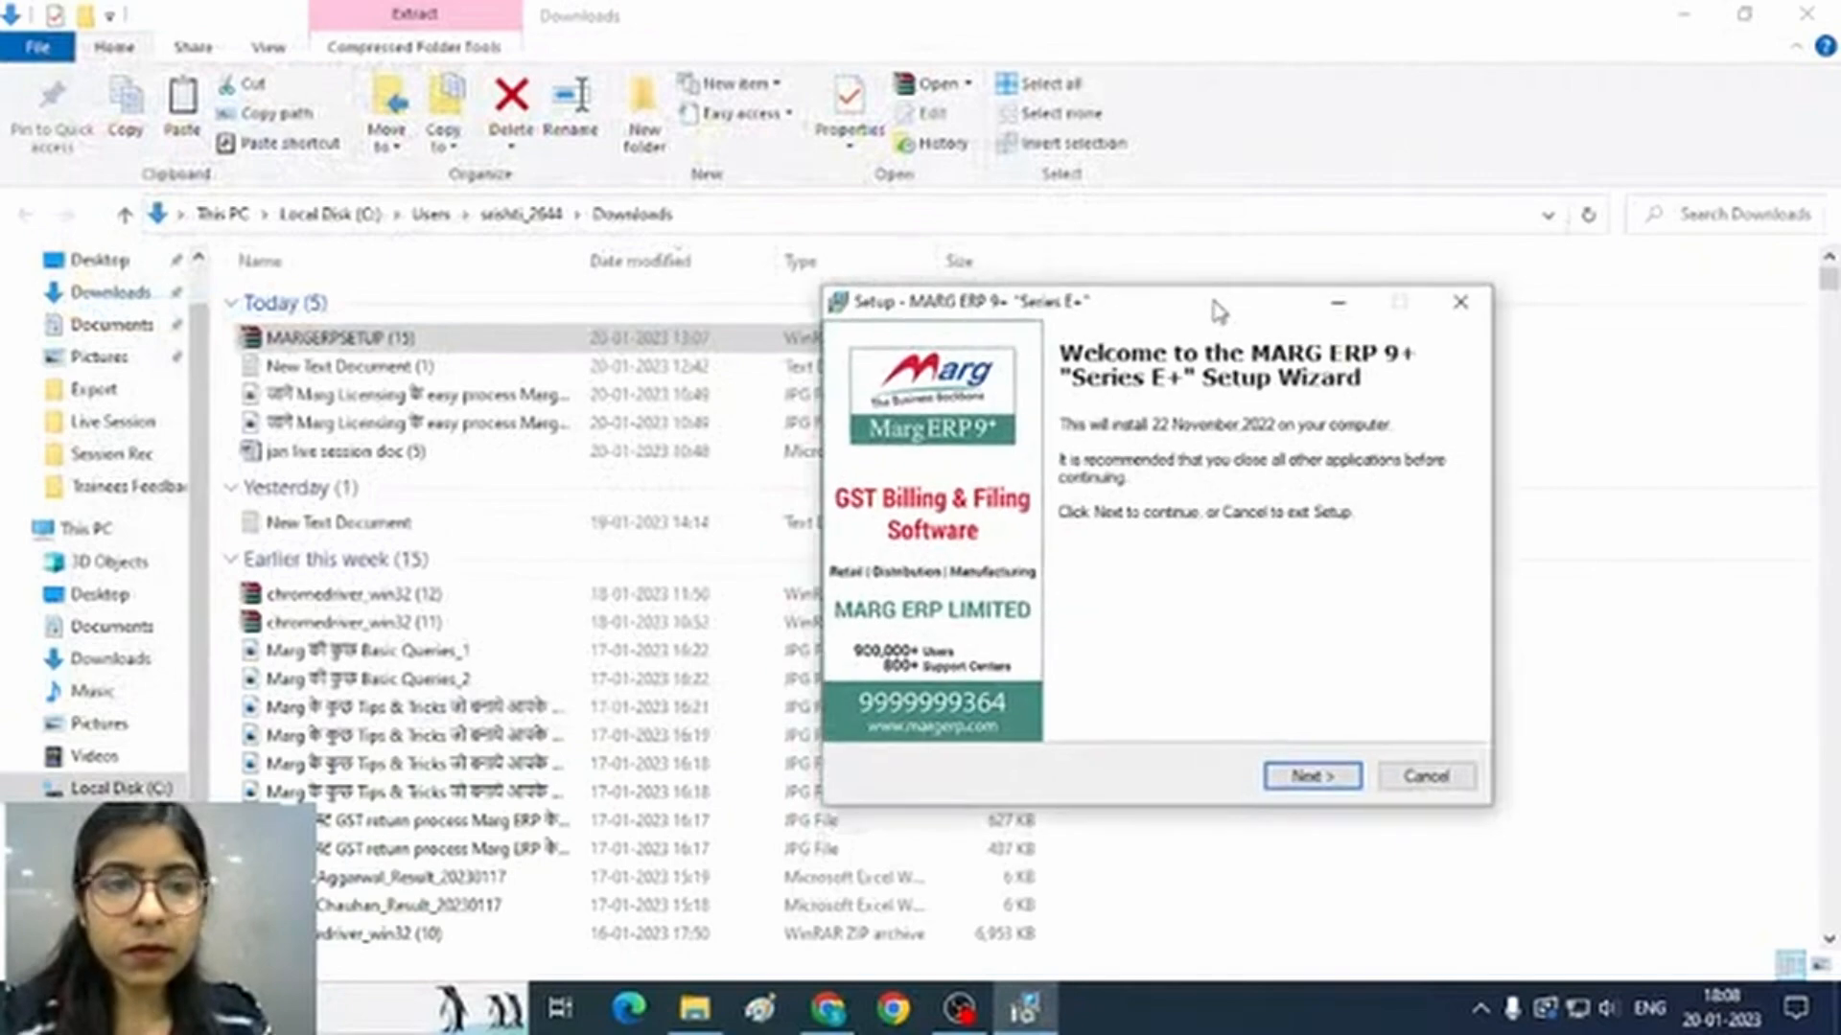
Close the Downloads folder and browser windows, and accept the licence agreement in the MARG ERP 9+ setup wizard
click(1806, 13)
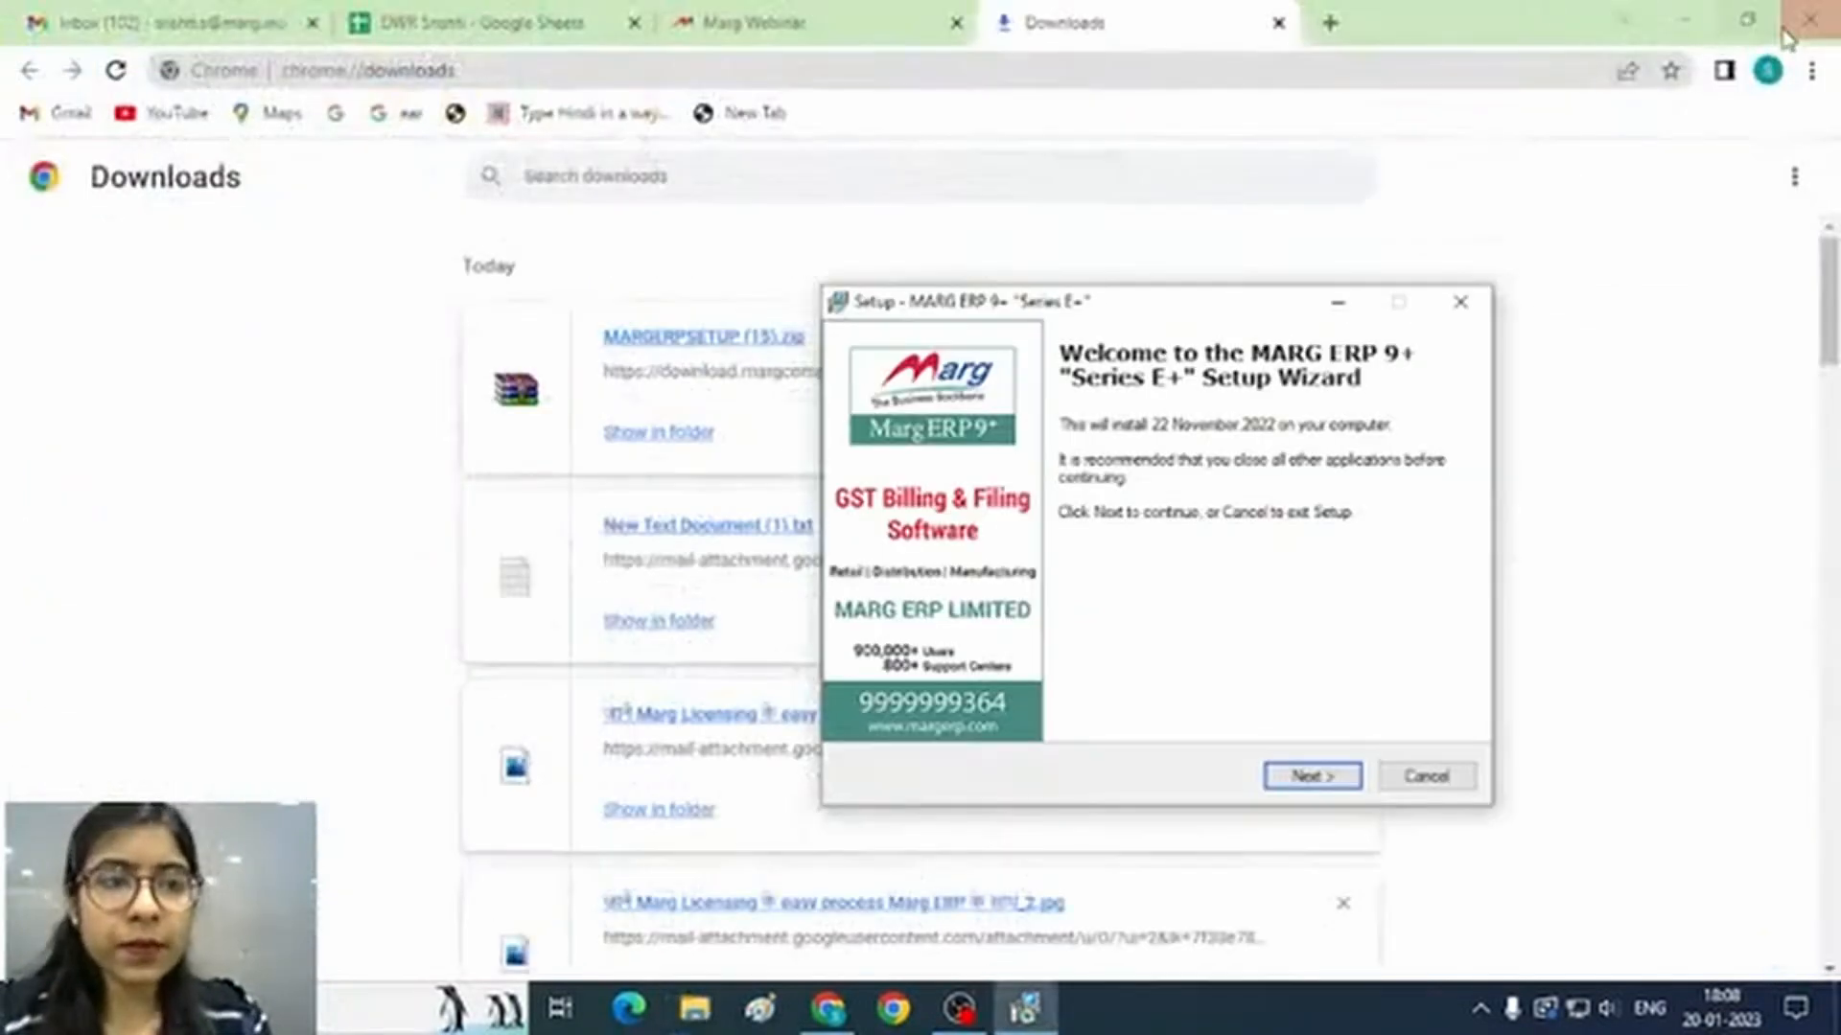
click(1785, 38)
click(1808, 20)
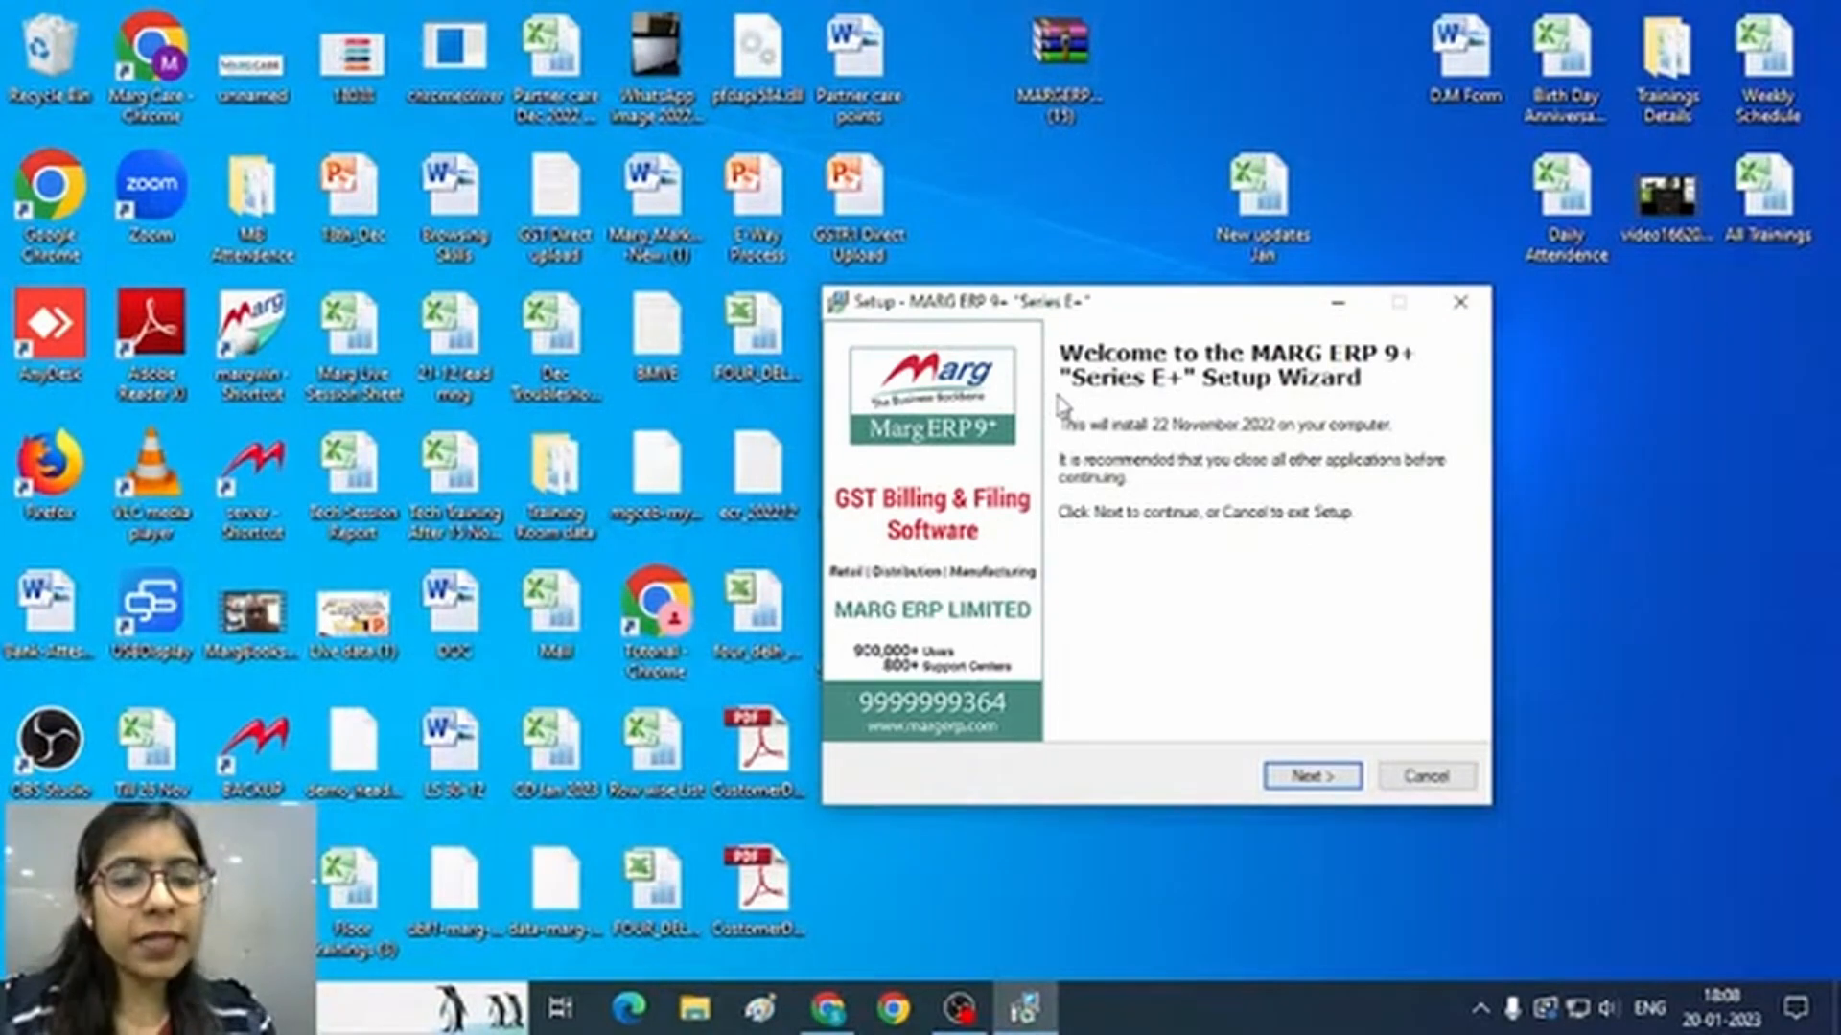
click(1286, 779)
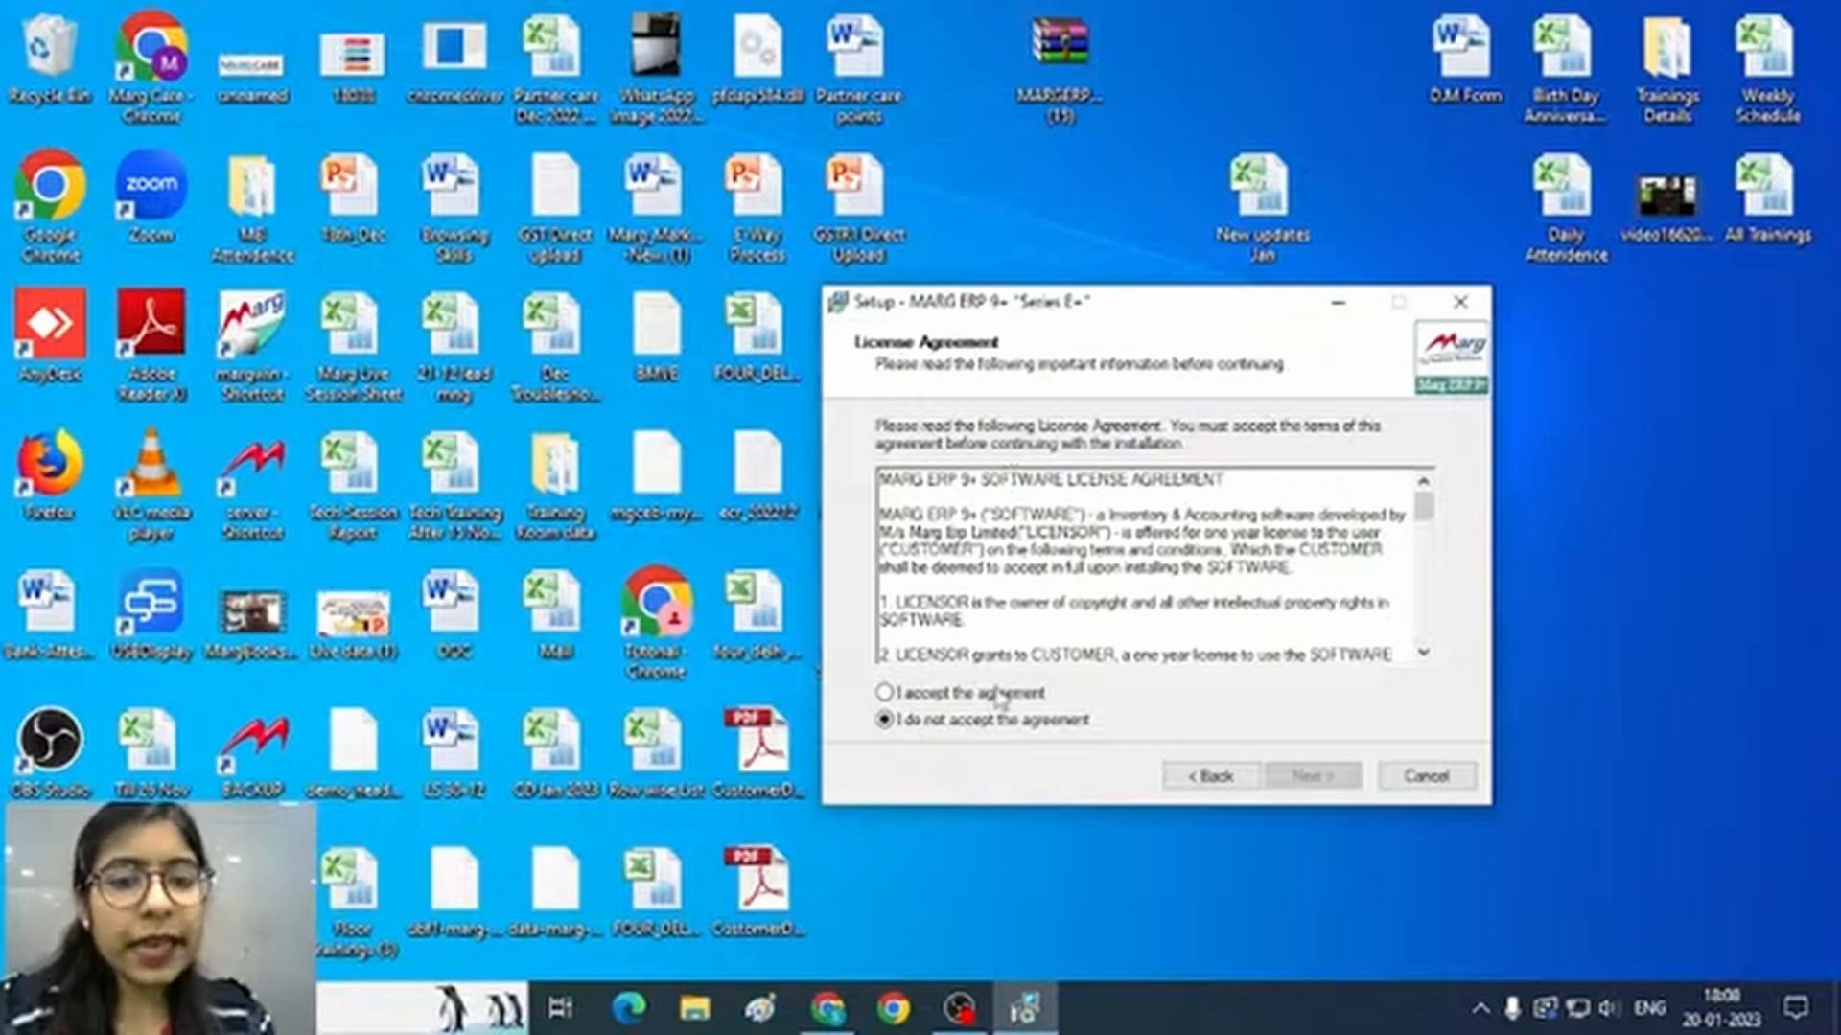
click(884, 693)
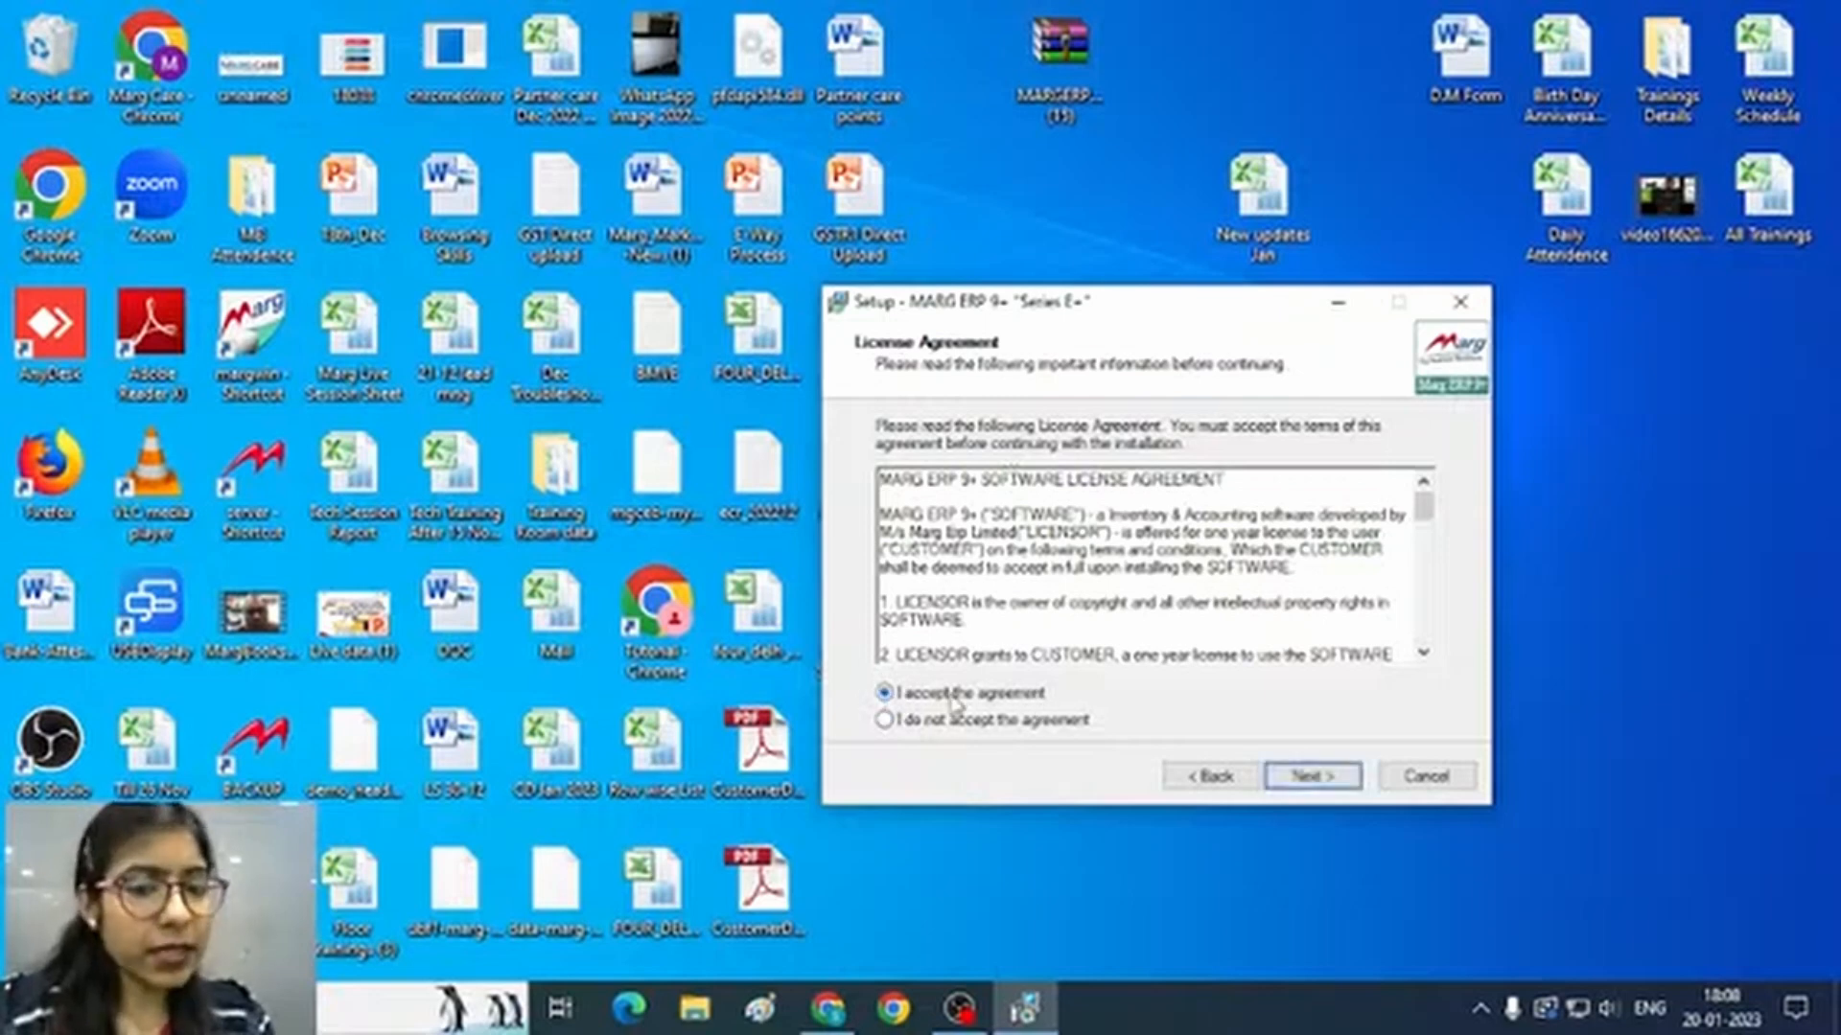
click(1302, 774)
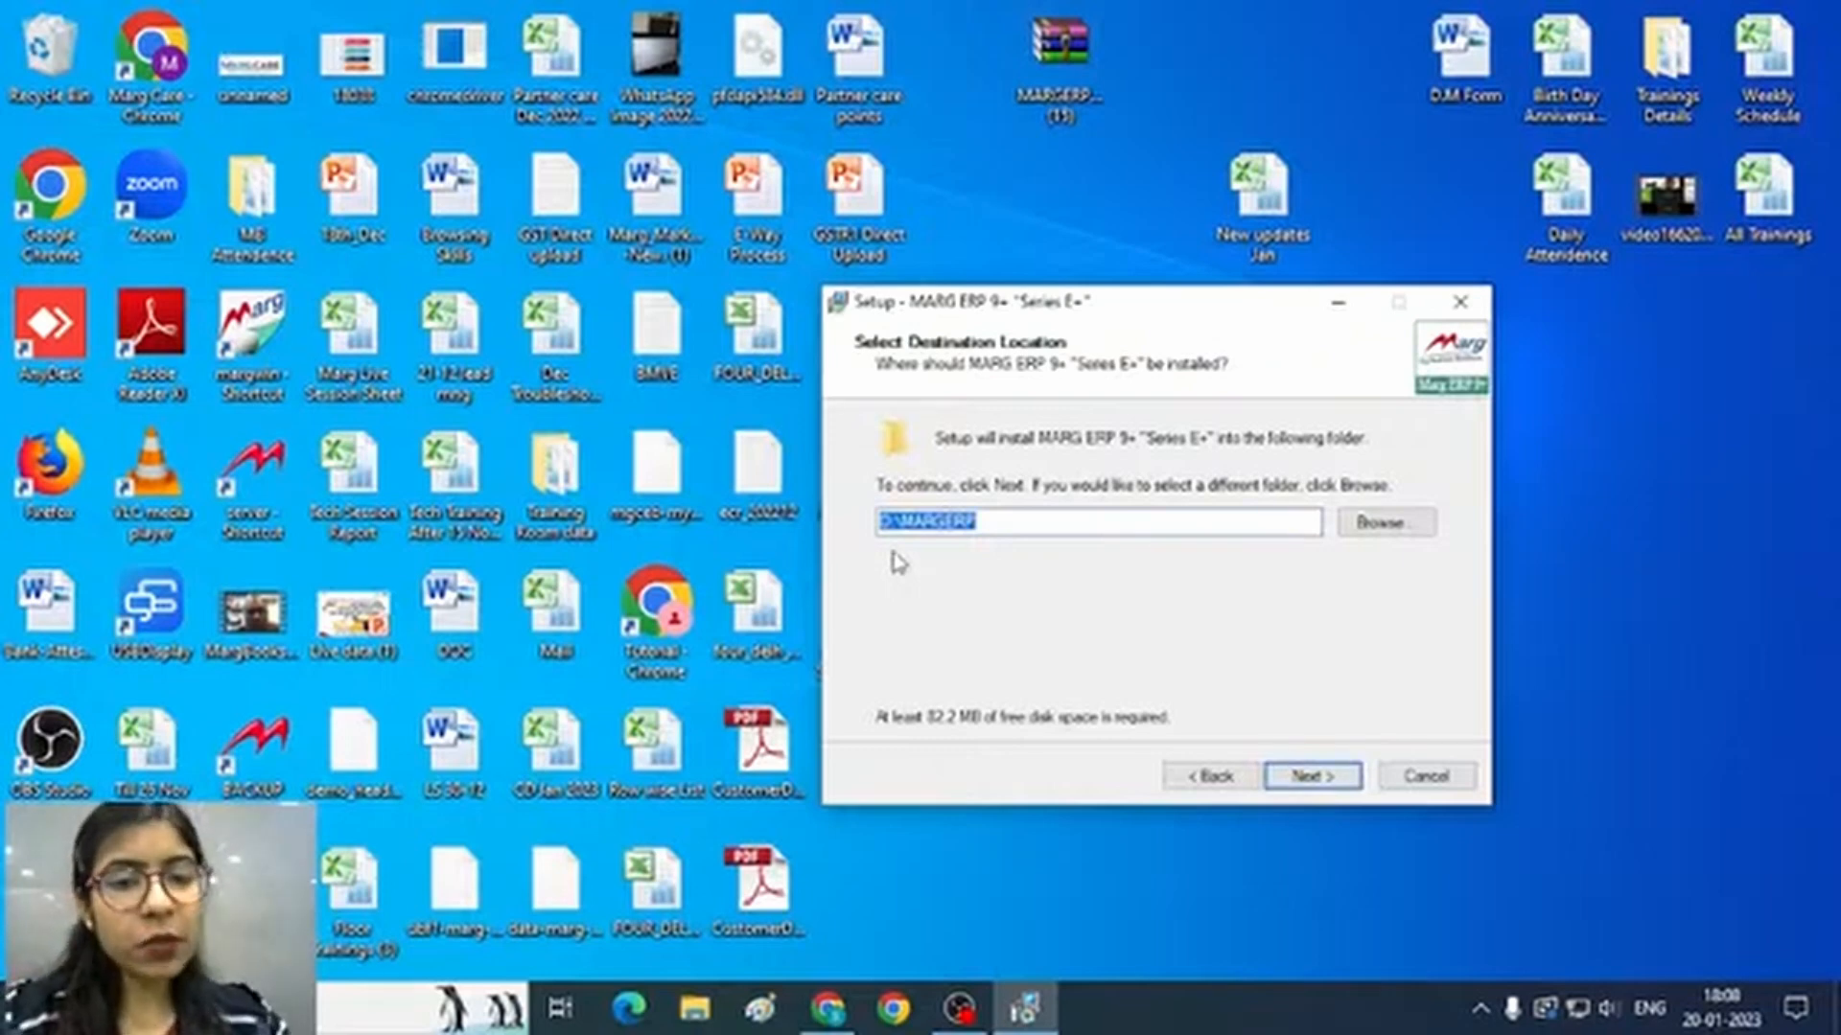
Copy the Start in path D:\MARGERP from the properties of the desktop shortcut margwin - Shortcut (2)
click(969, 525)
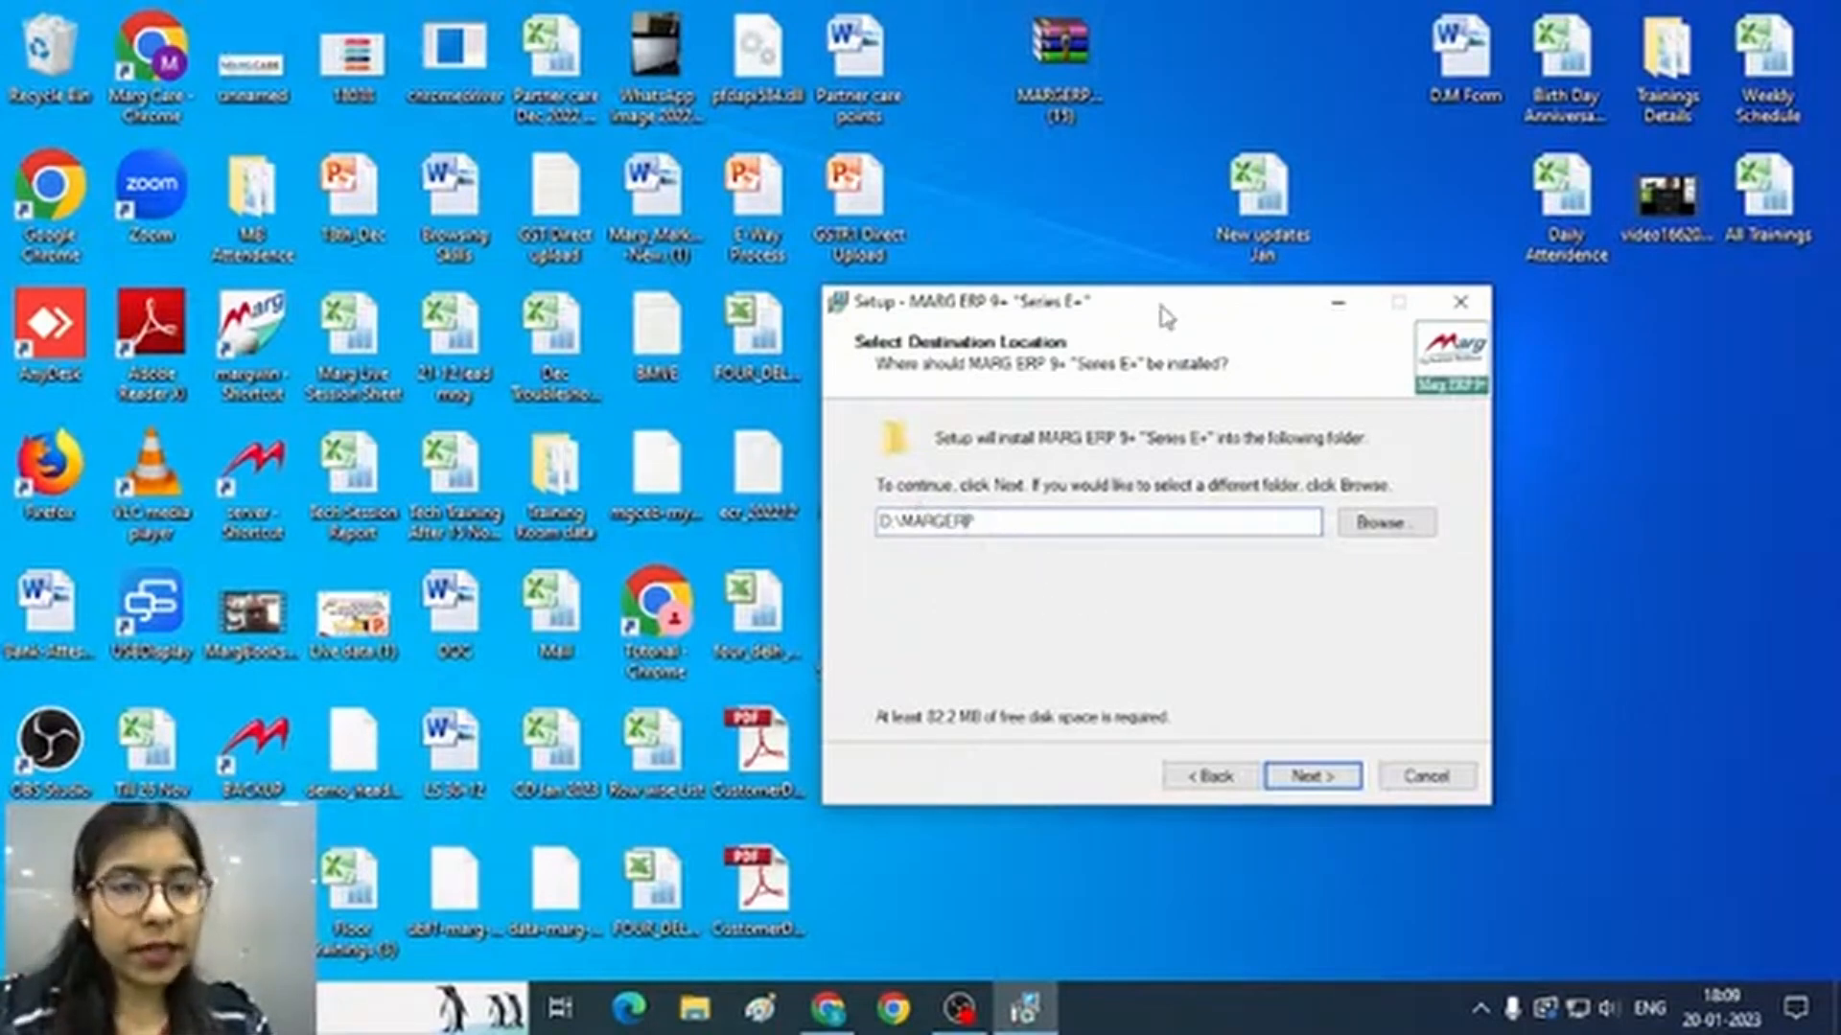
drag(1163, 316, 1294, 289)
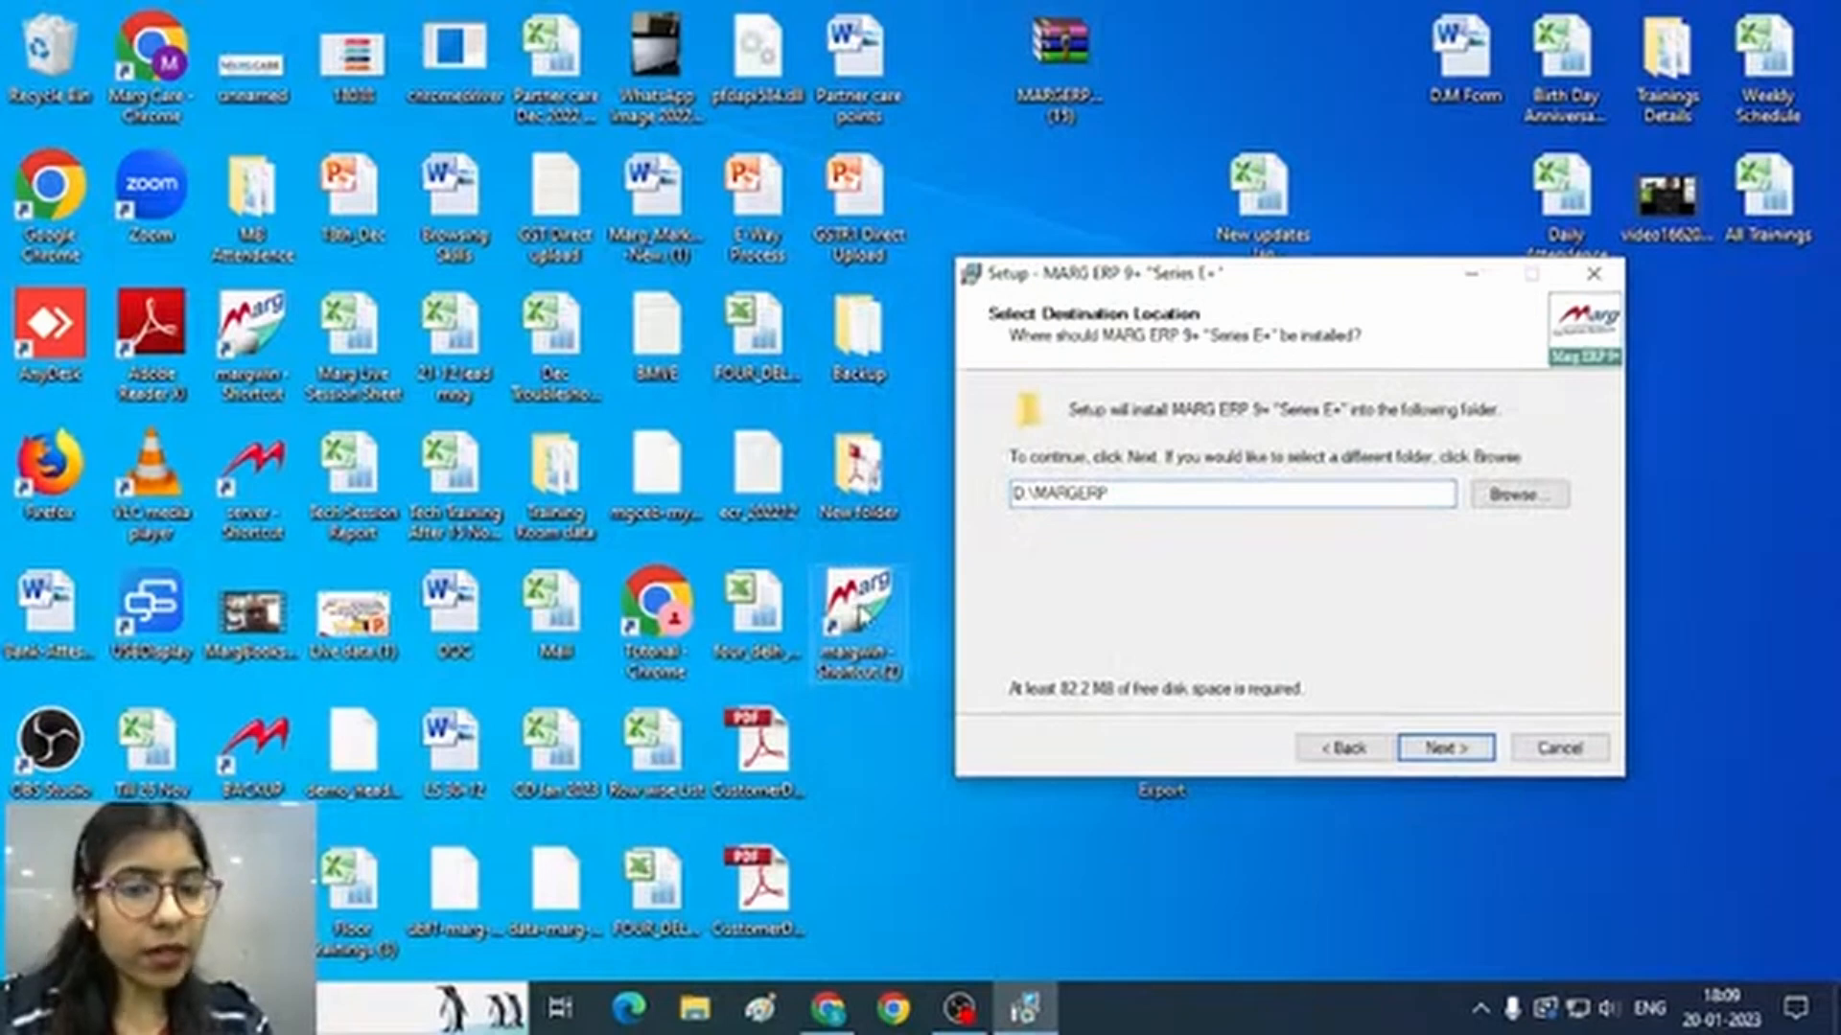
right_click(886, 649)
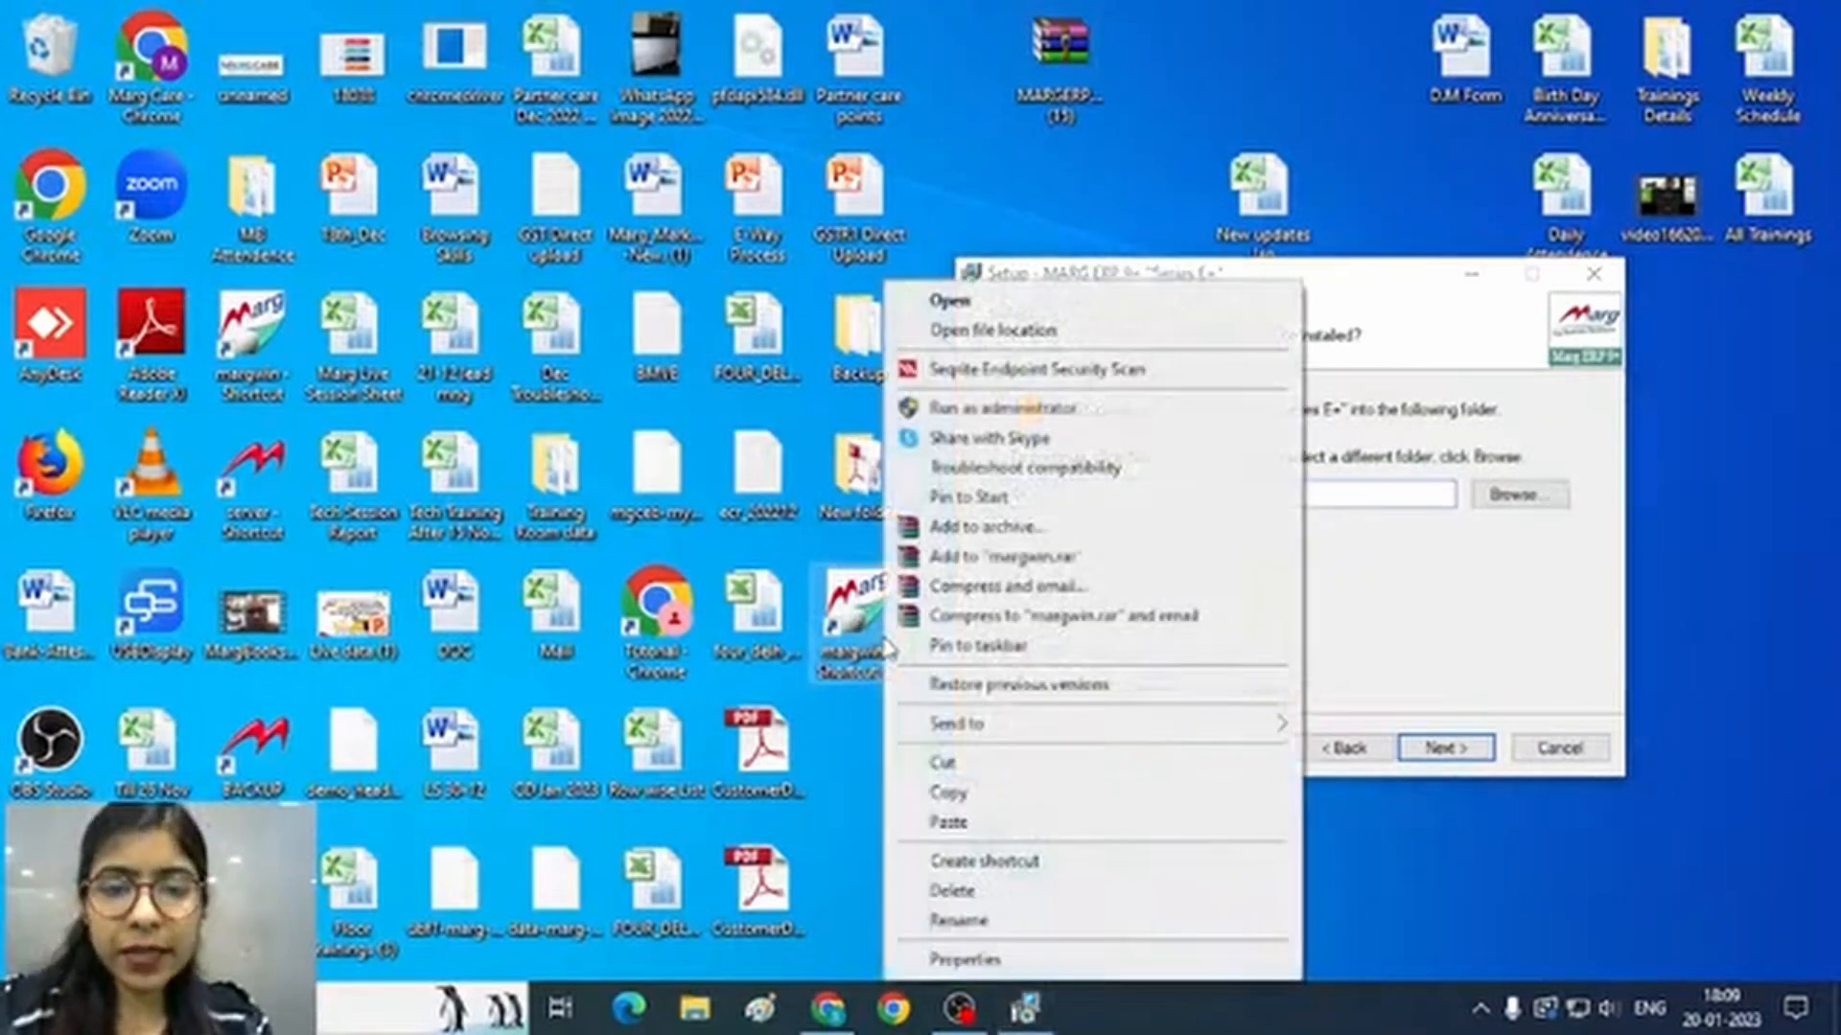
click(965, 959)
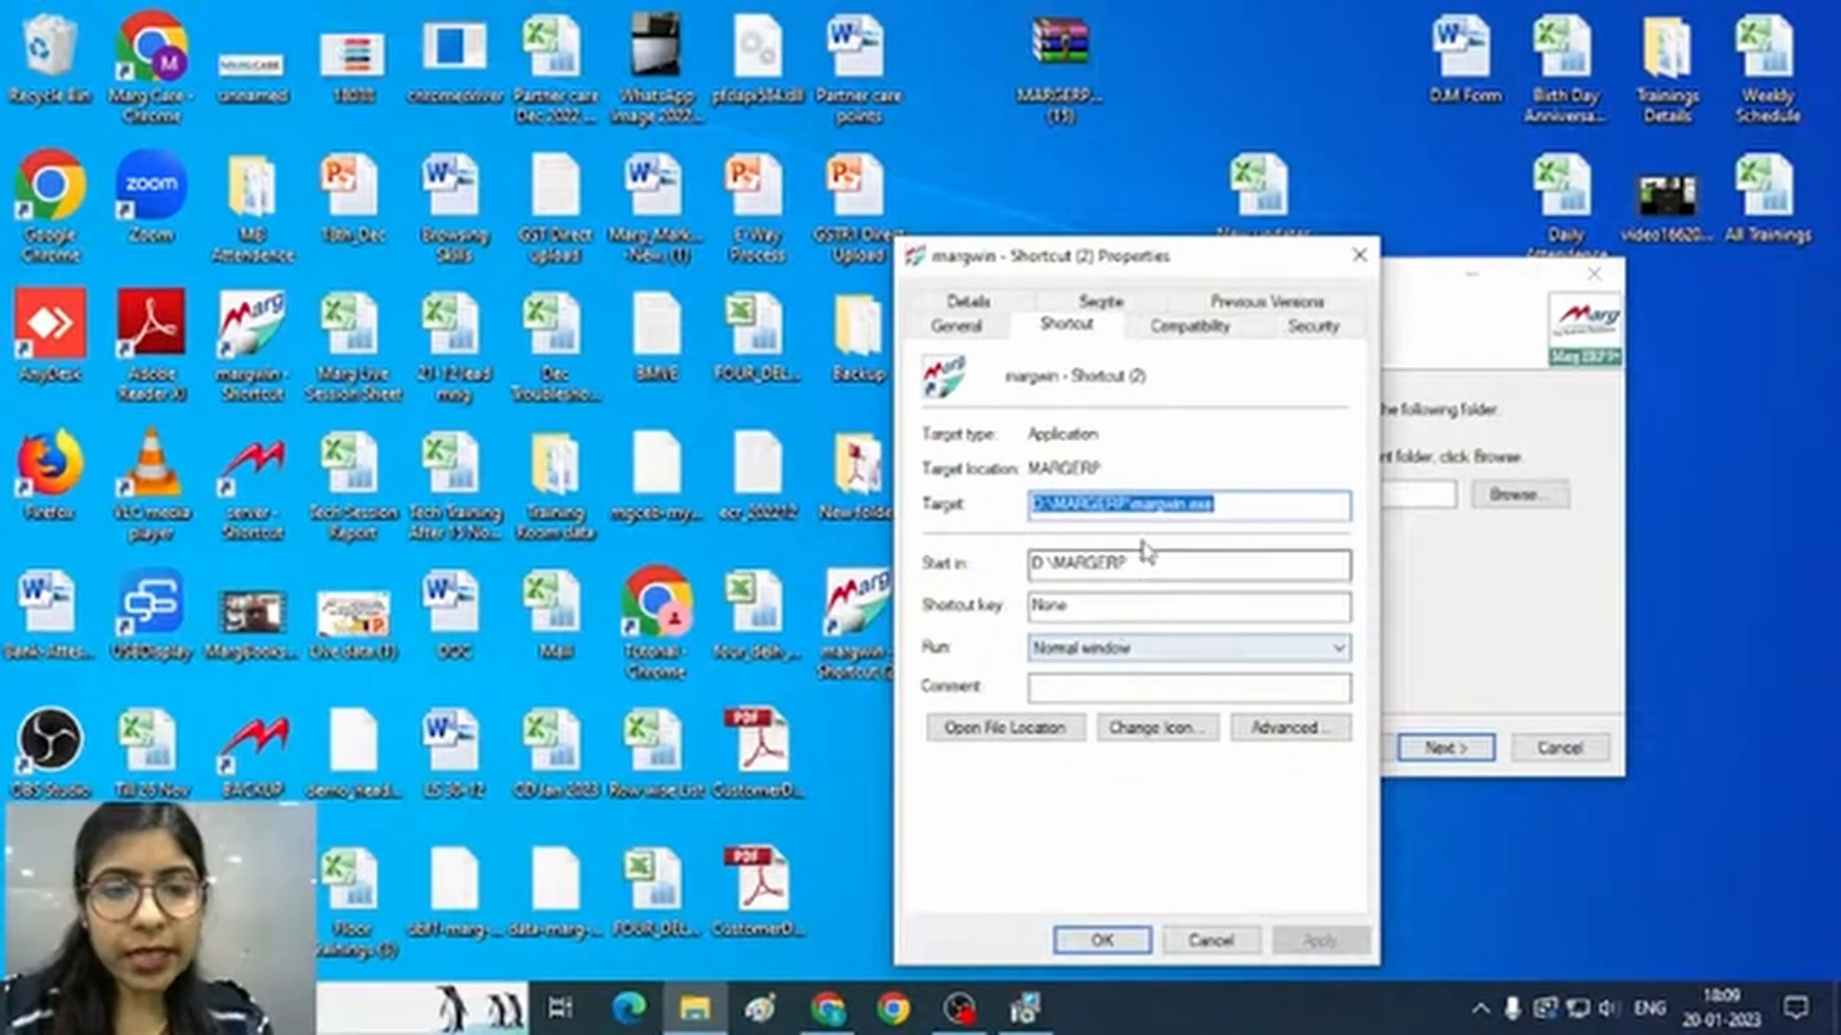
click(1066, 563)
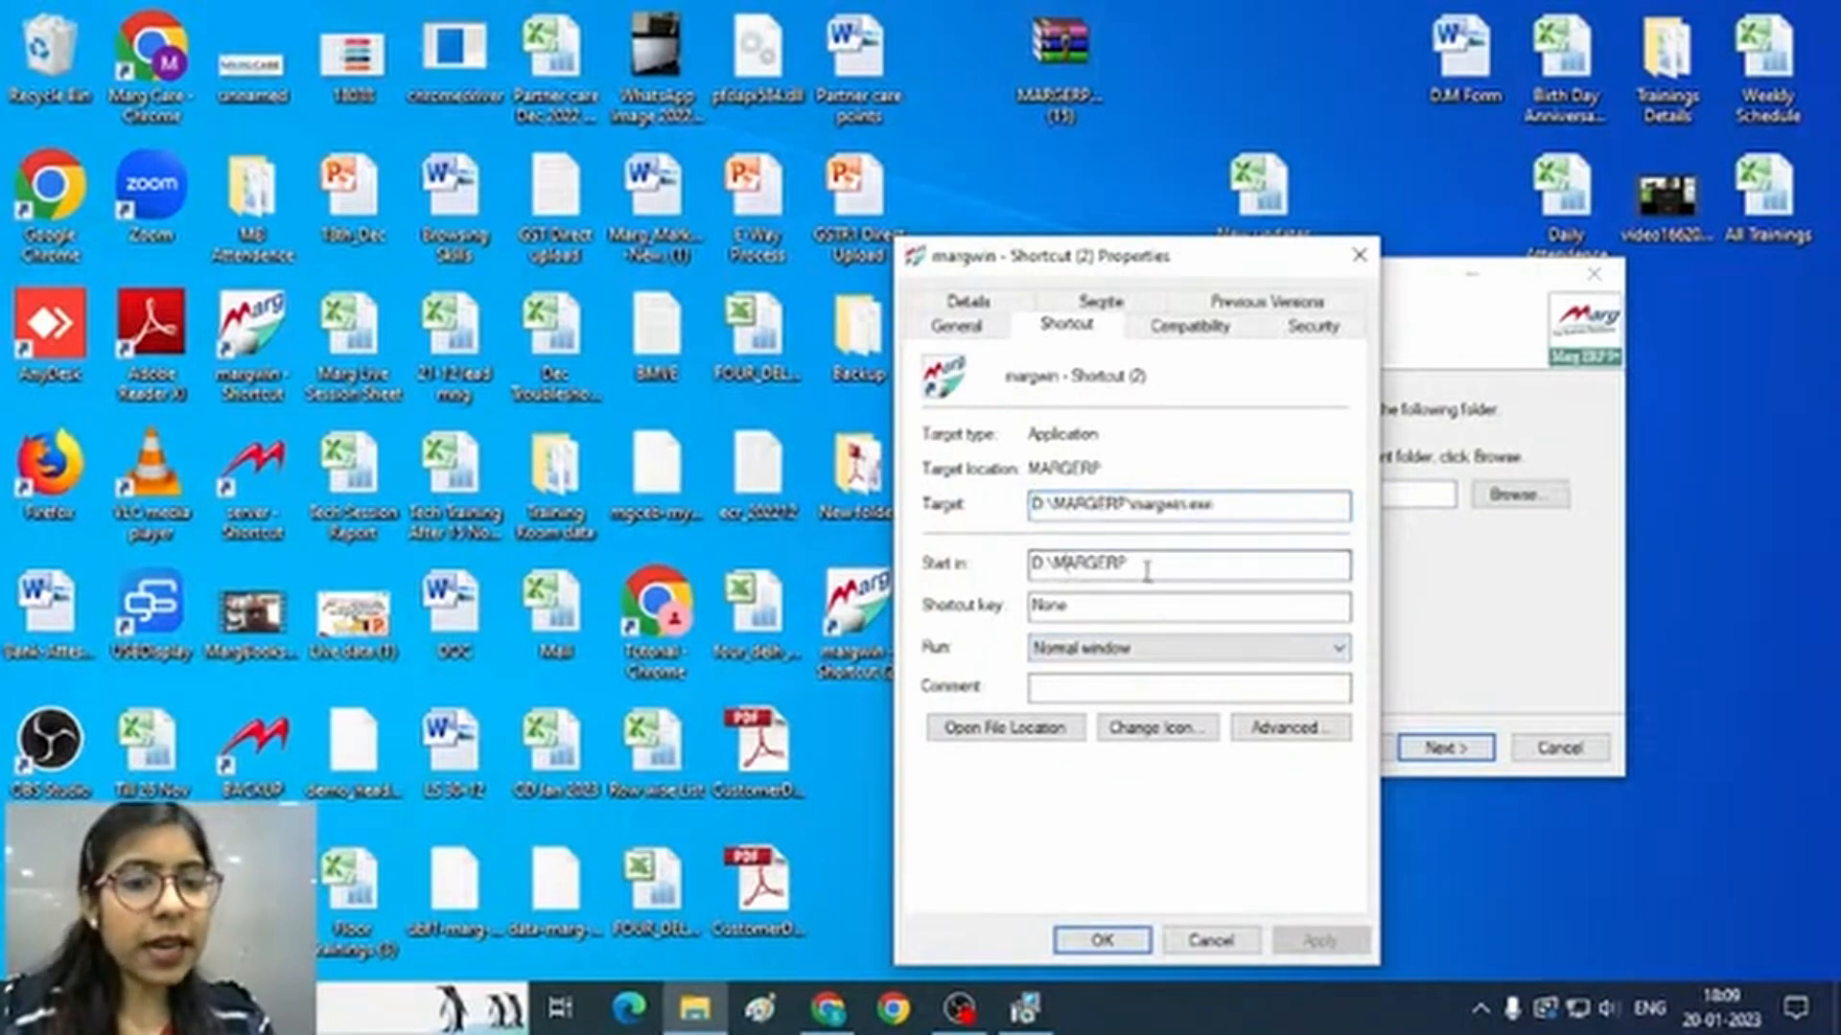
drag(1146, 566, 1028, 561)
key(ctrl+c)
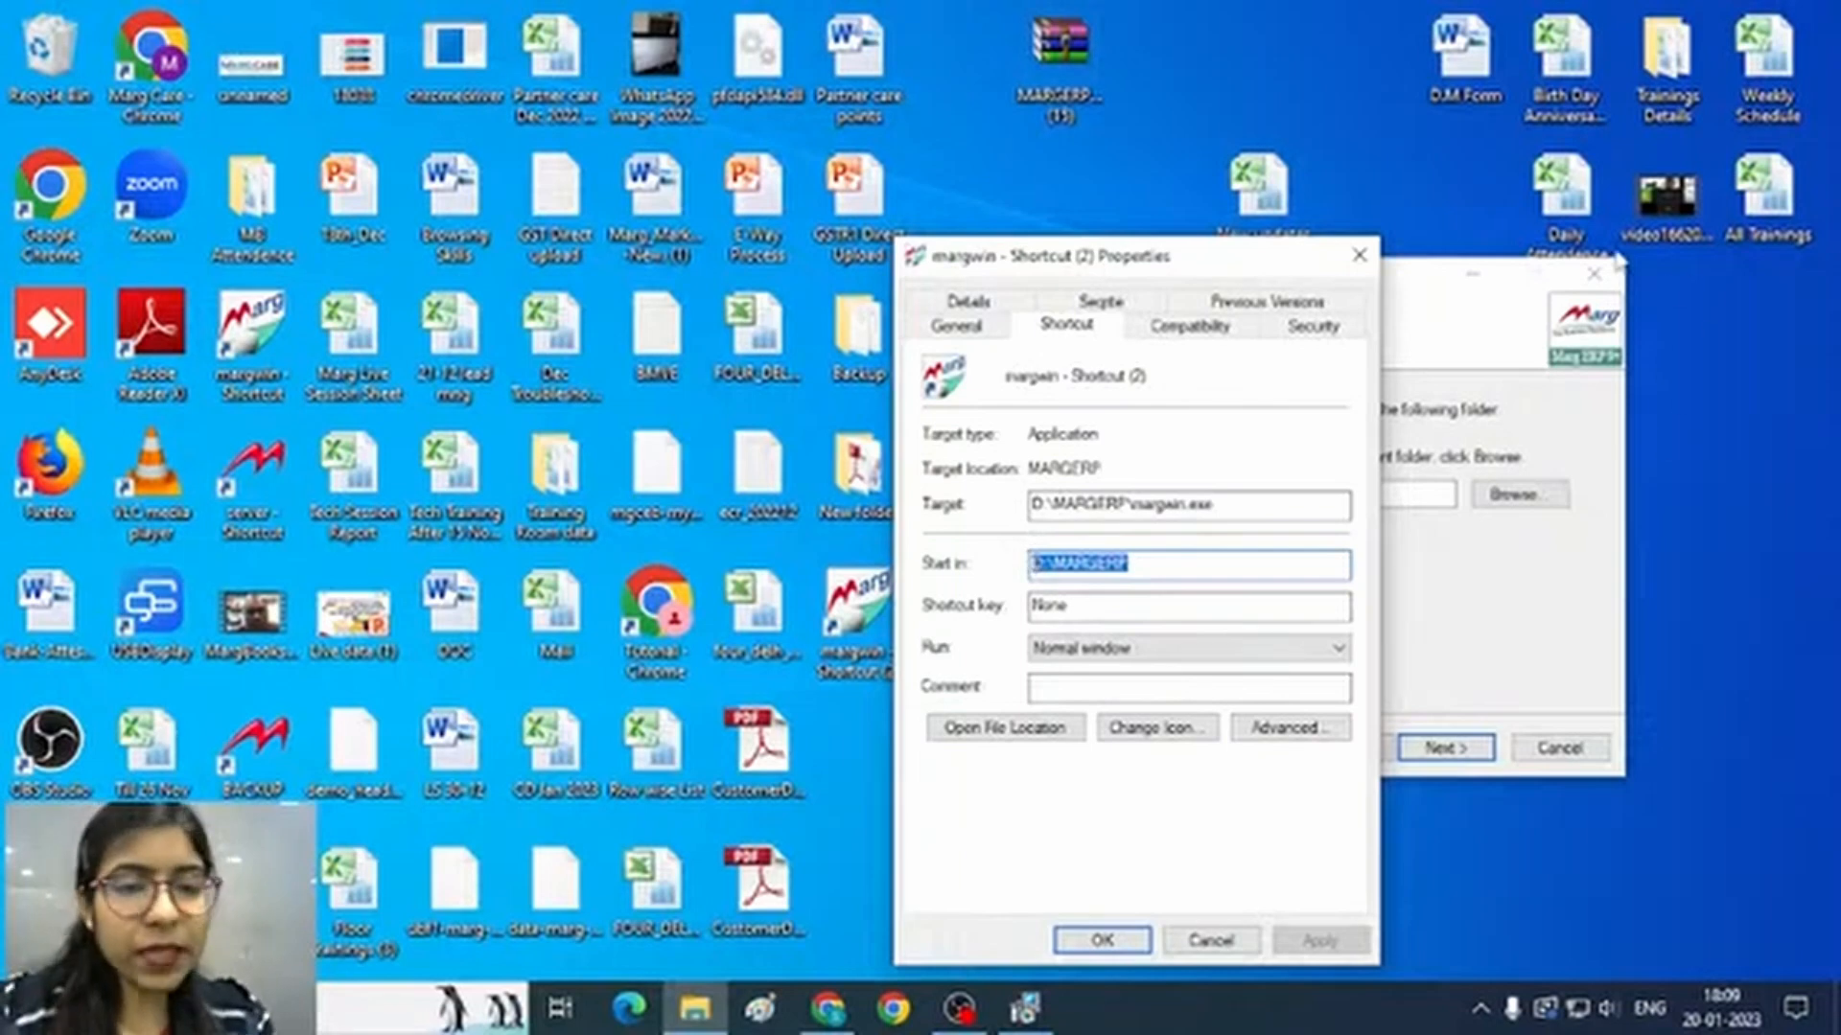
click(1359, 256)
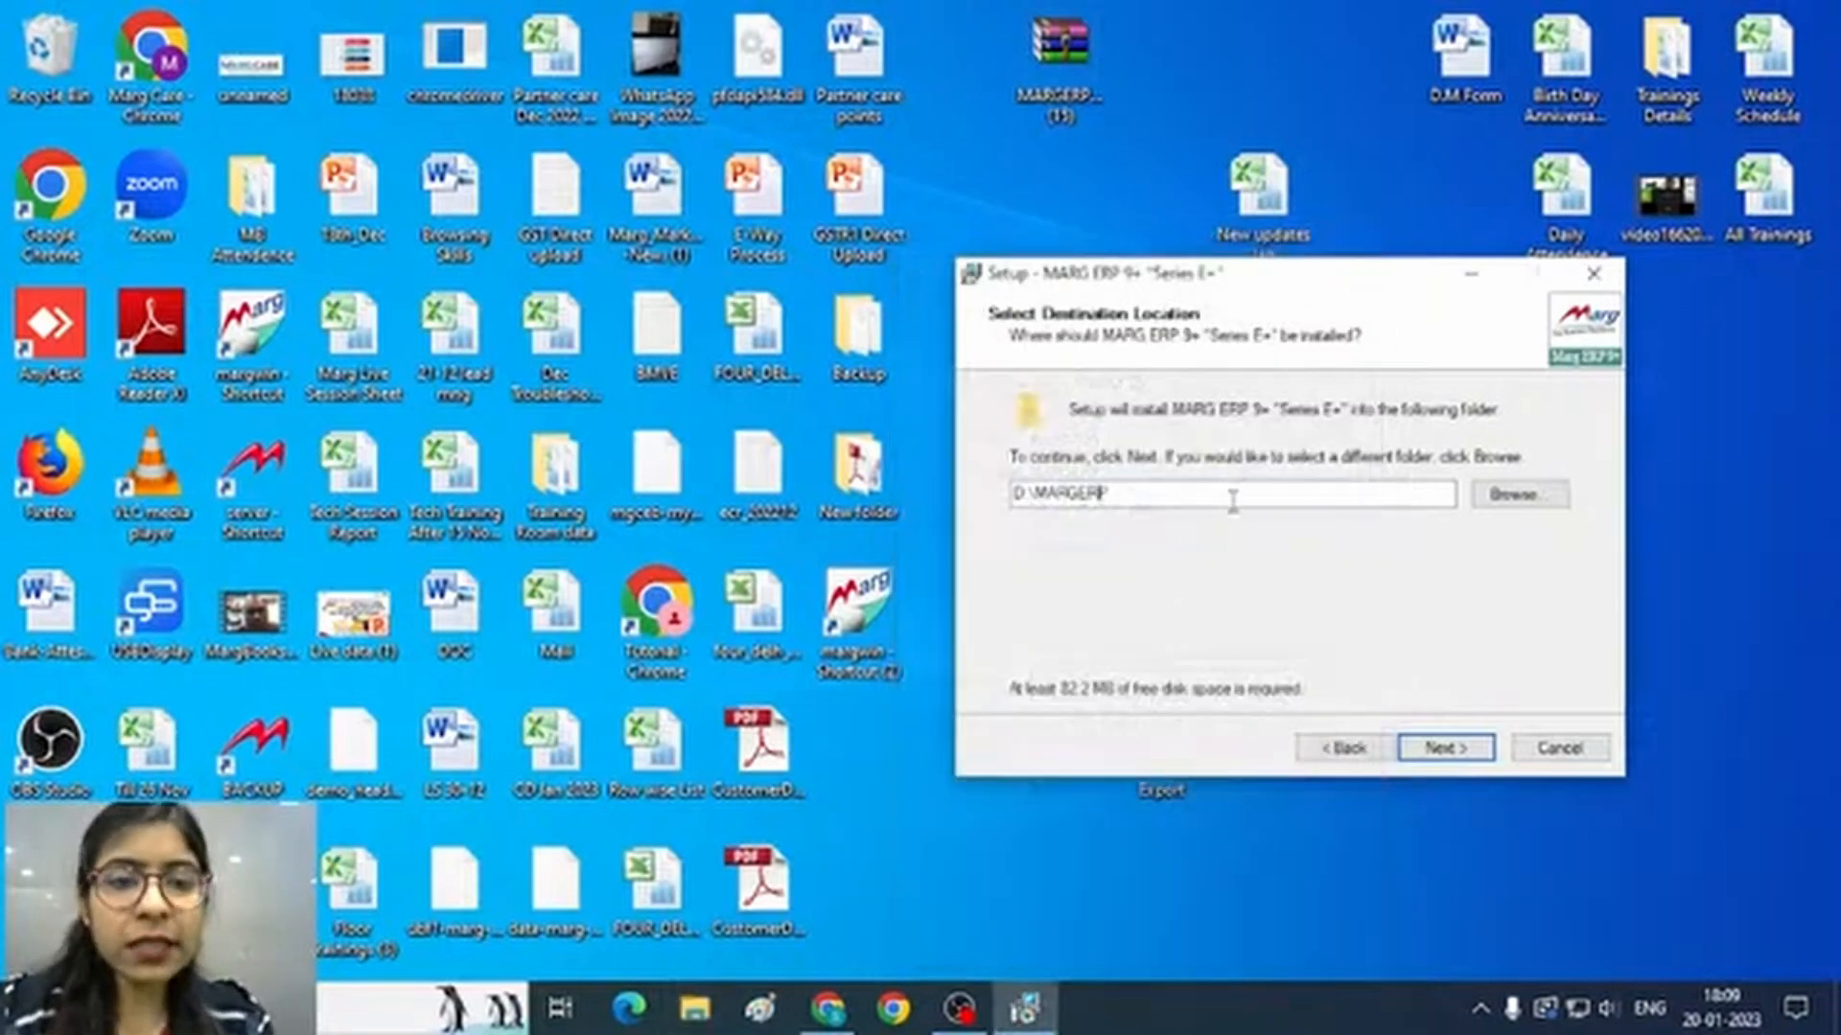
Set the setup's destination folder to the copied path D:\MARGERP and install without creating a desktop icon
drag(1224, 493, 999, 493)
key(ctrl+v)
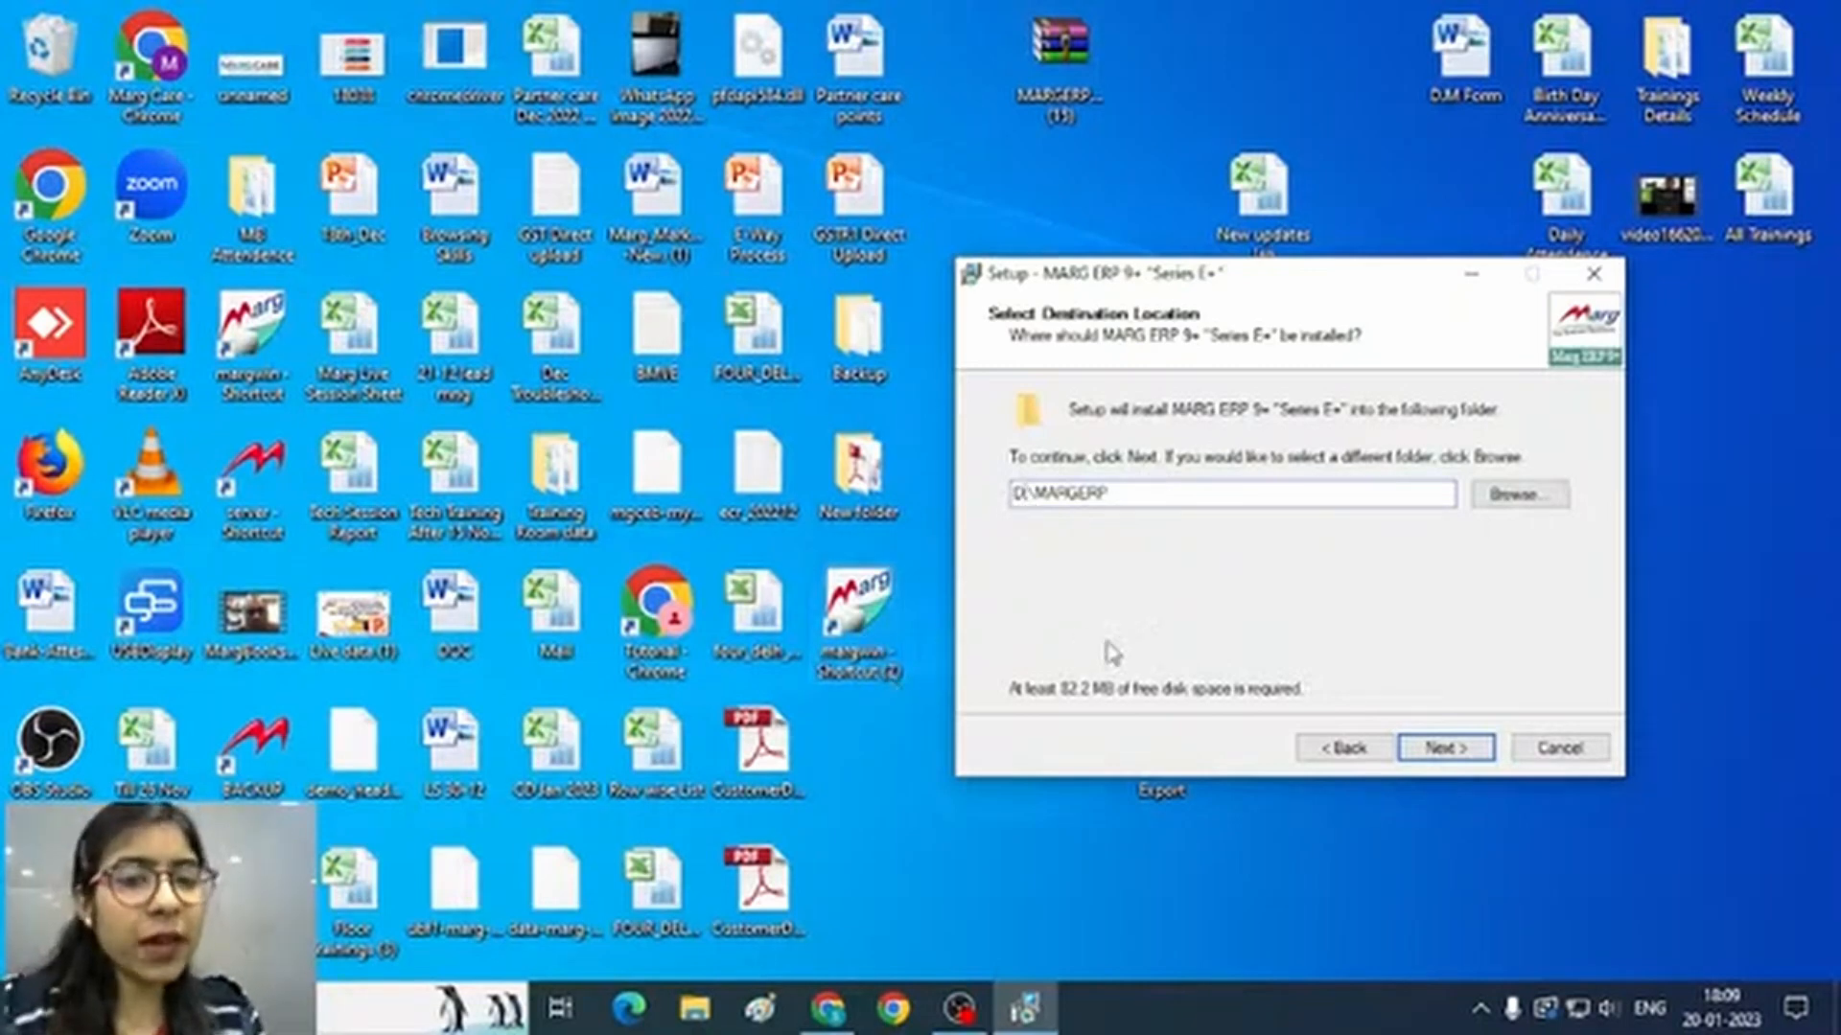
click(1426, 750)
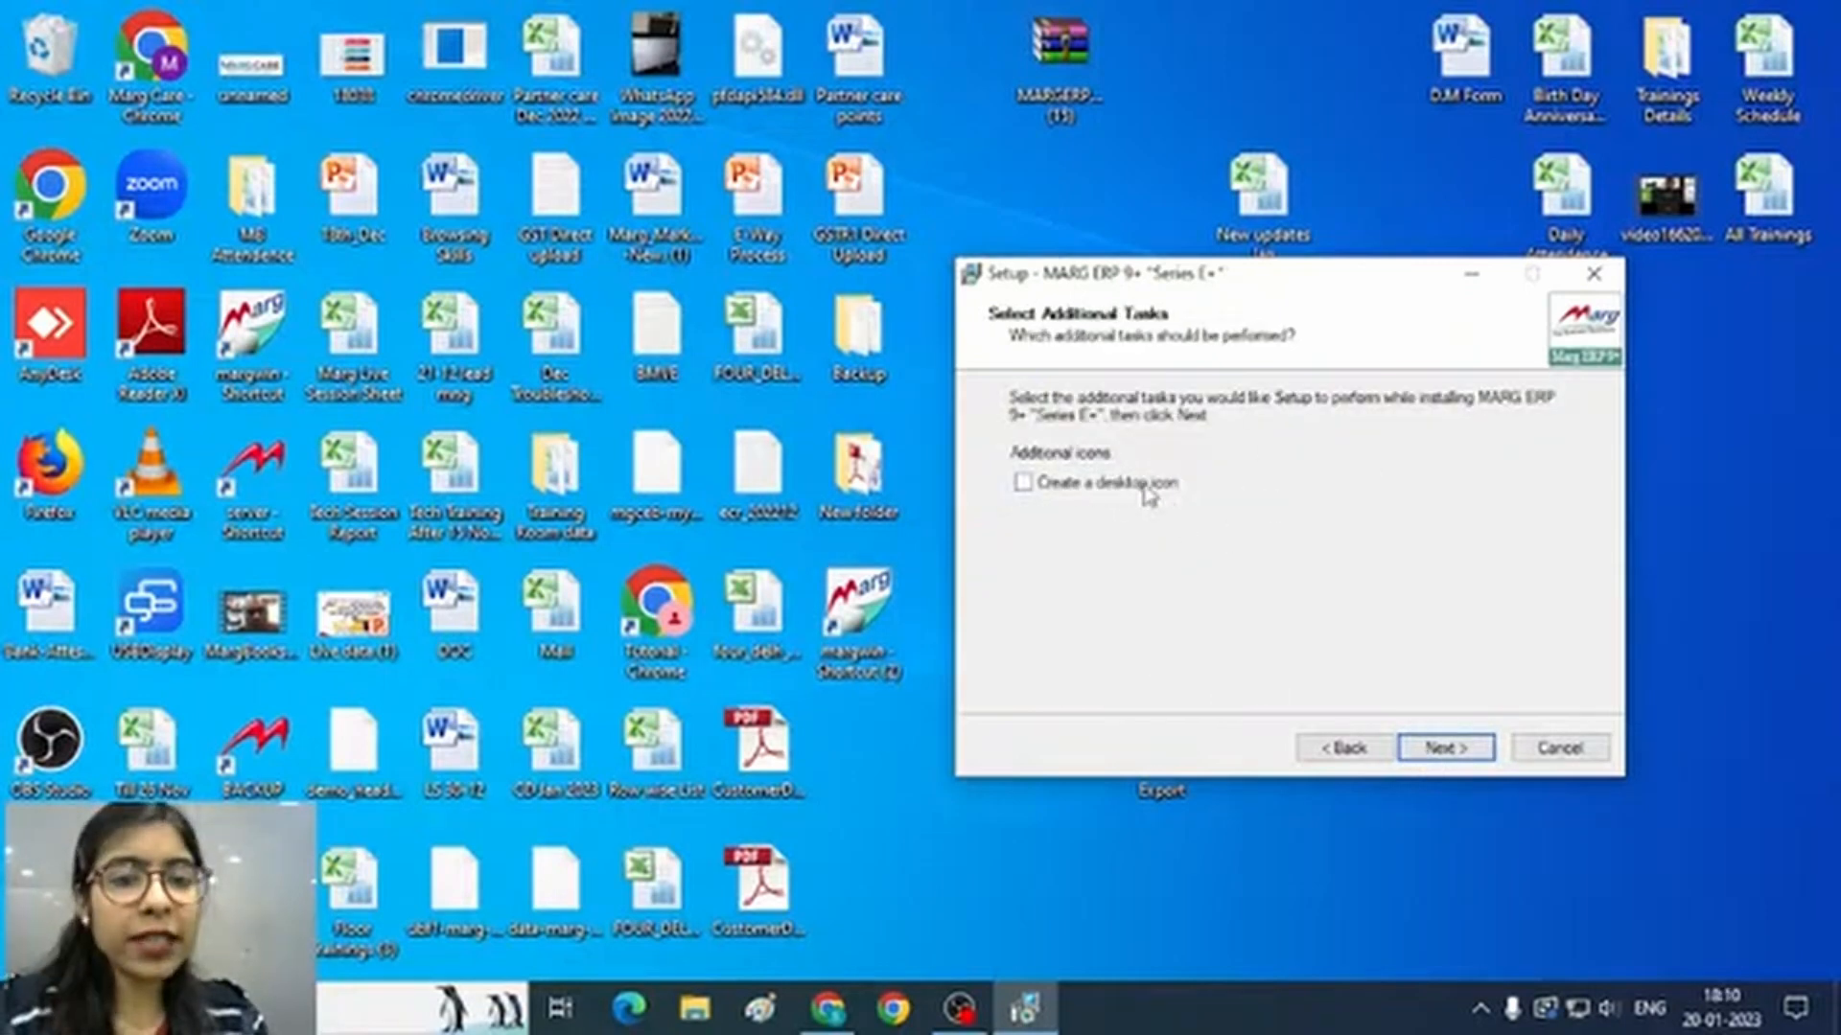
click(1465, 753)
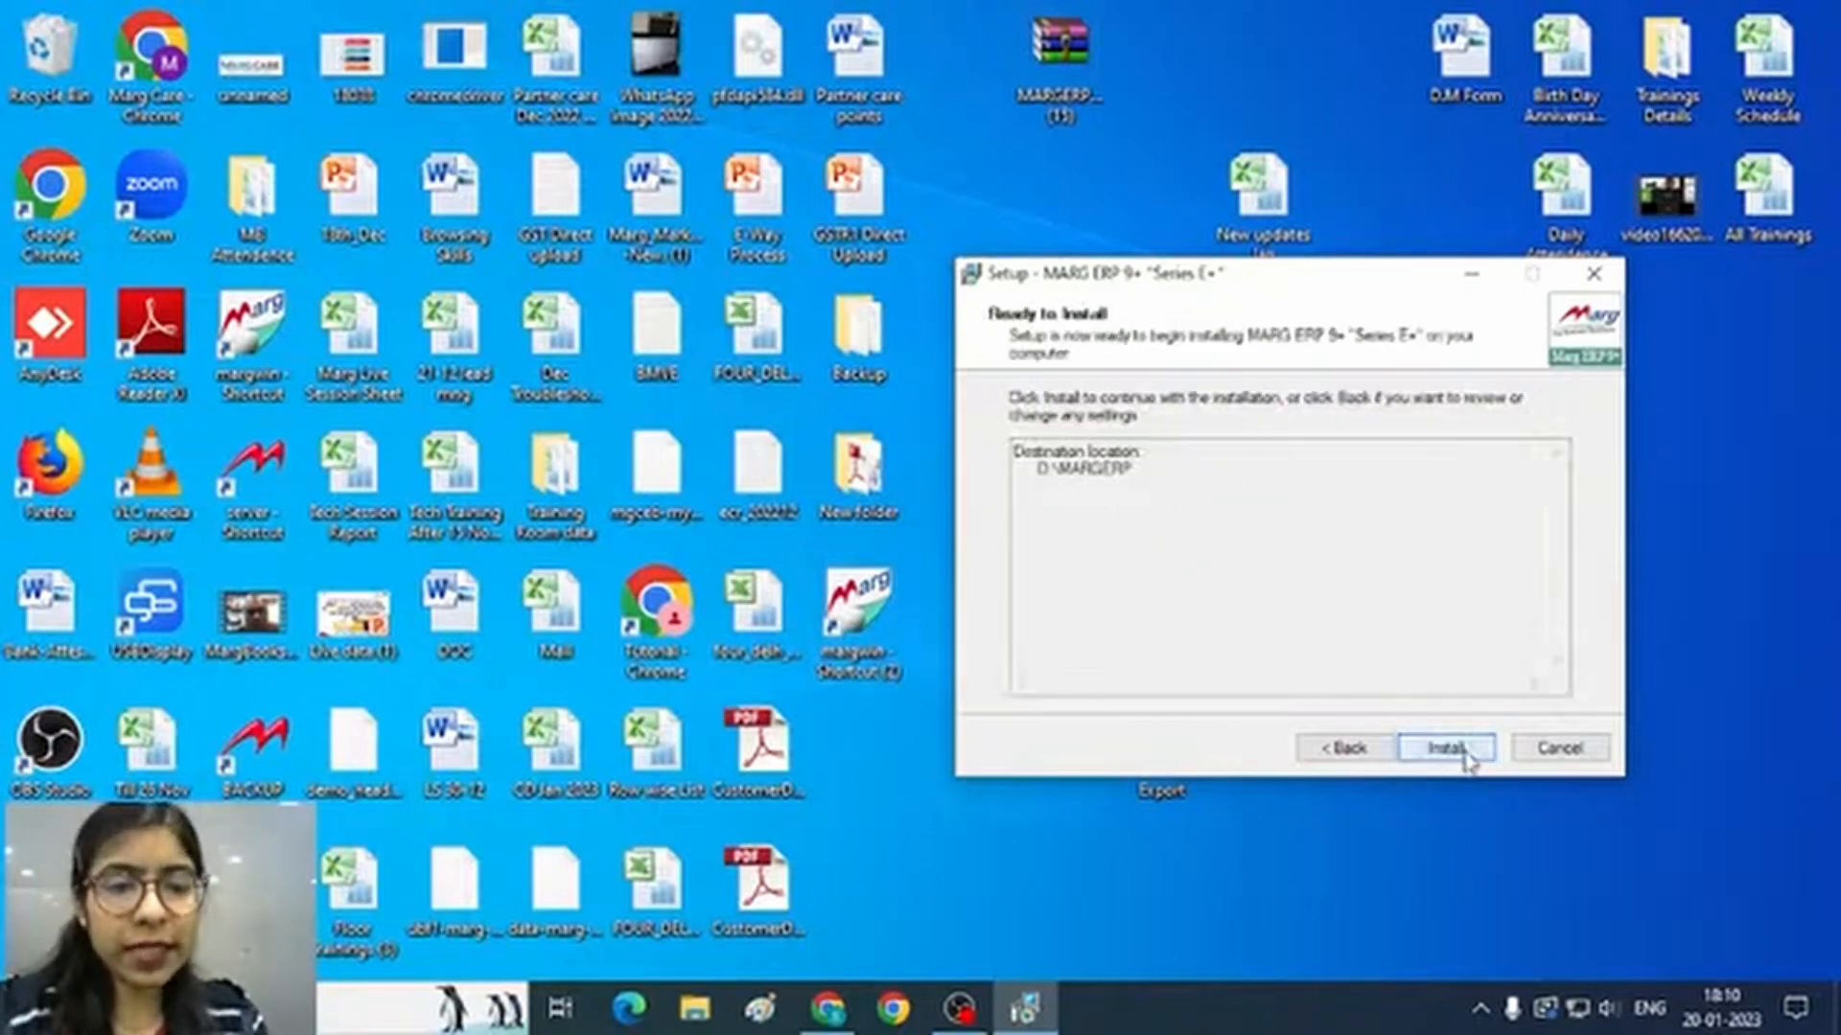
click(1465, 756)
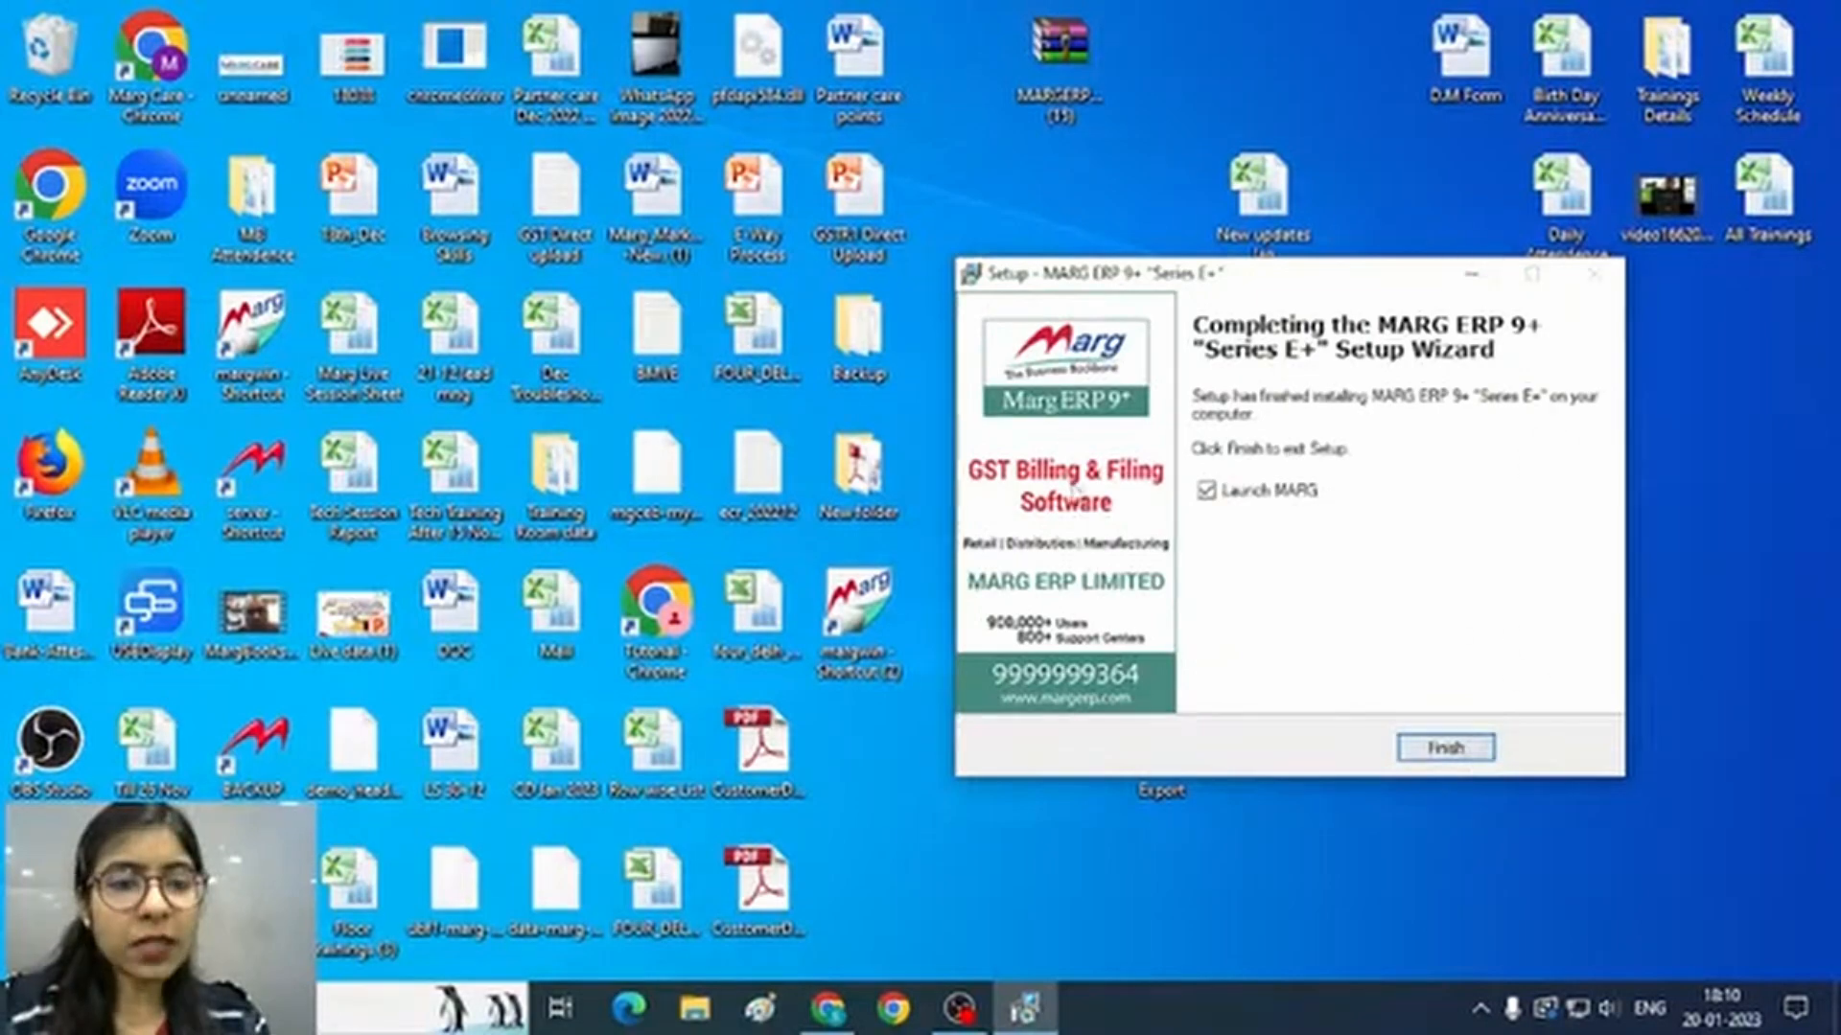
Finish the setup wizard with Launch MARG enabled and acknowledge the software configuration alert
click(1443, 748)
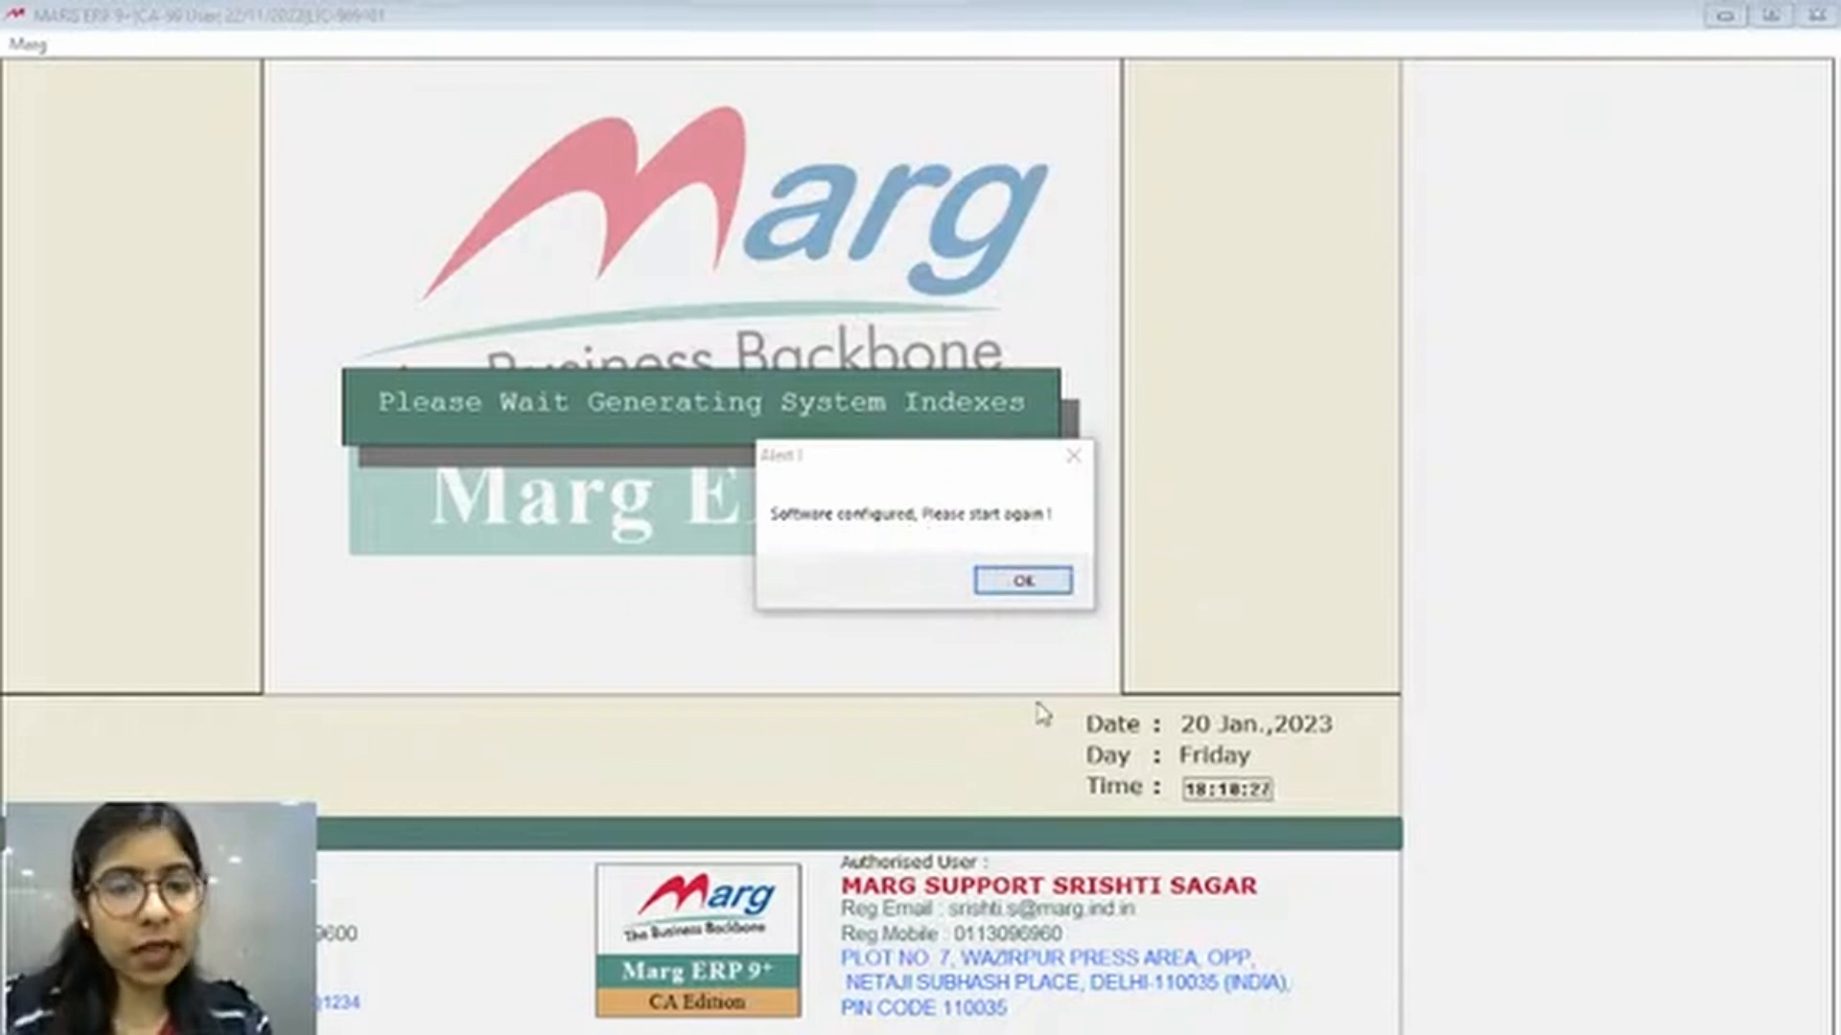
click(1054, 583)
click(1057, 583)
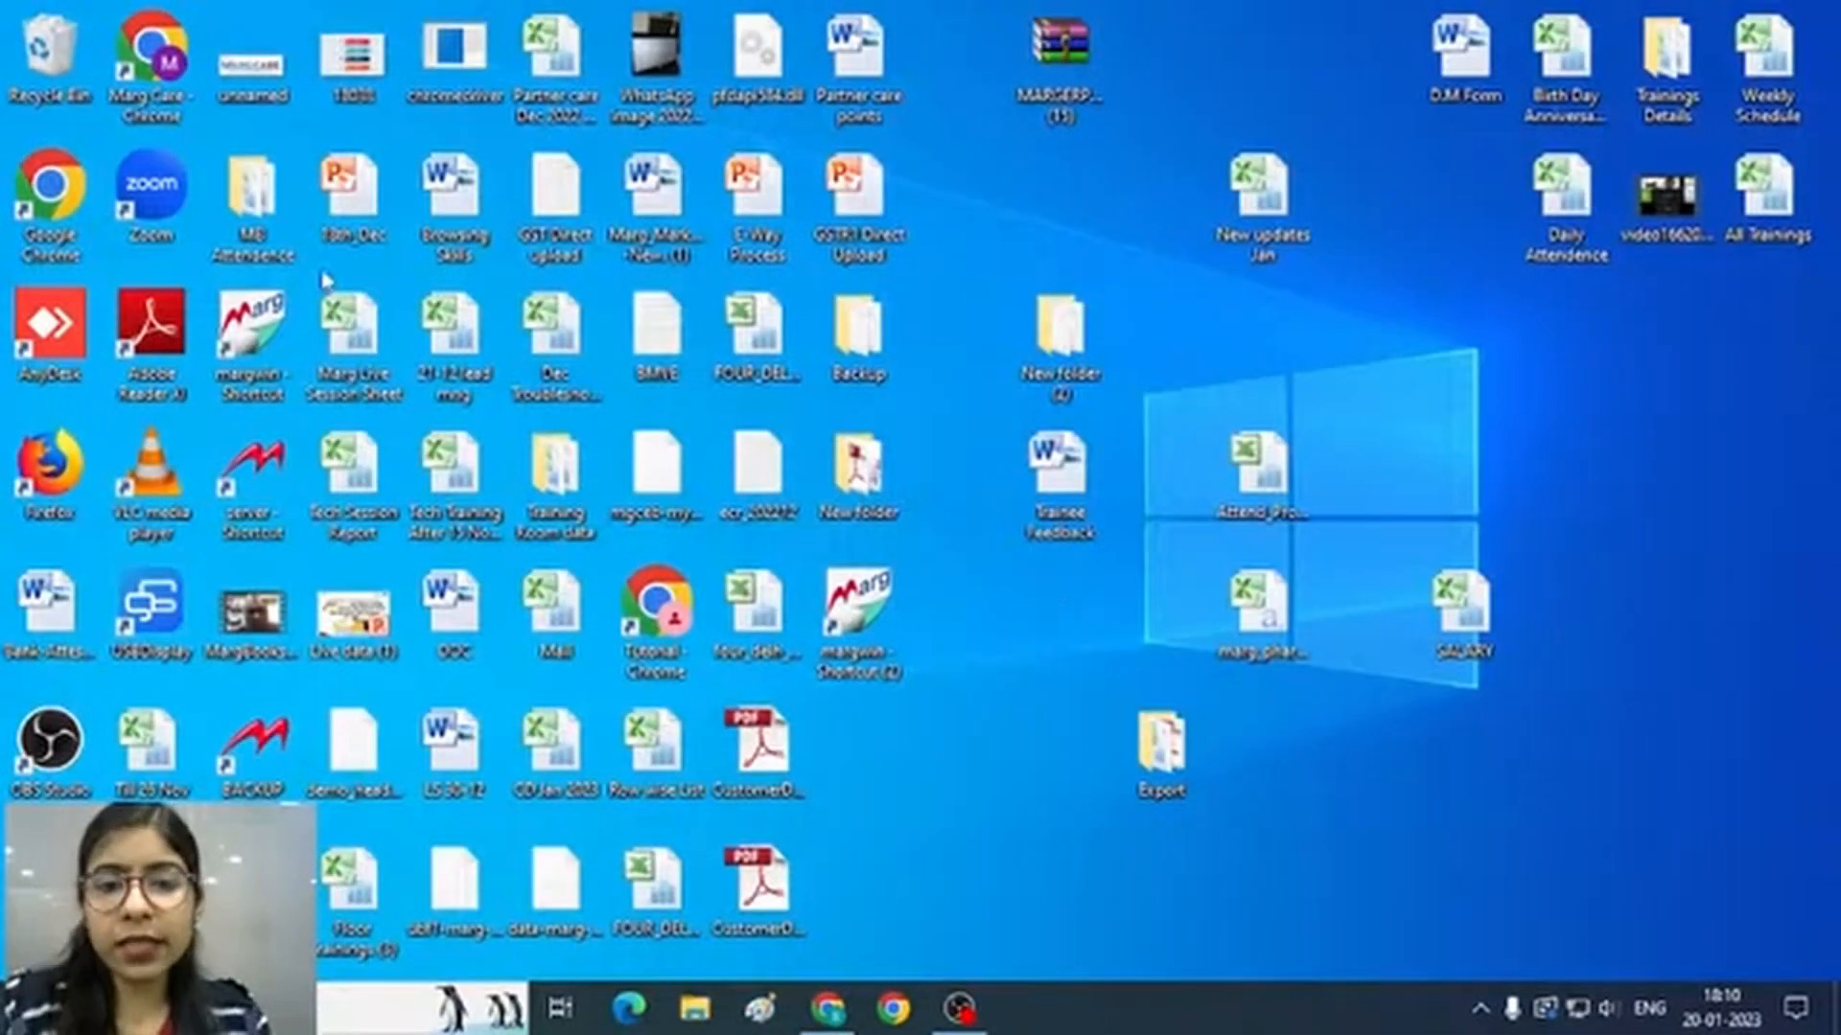
Run margwin - Shortcut (2) as administrator and log in with the software password, user ID and user password
right_click(878, 640)
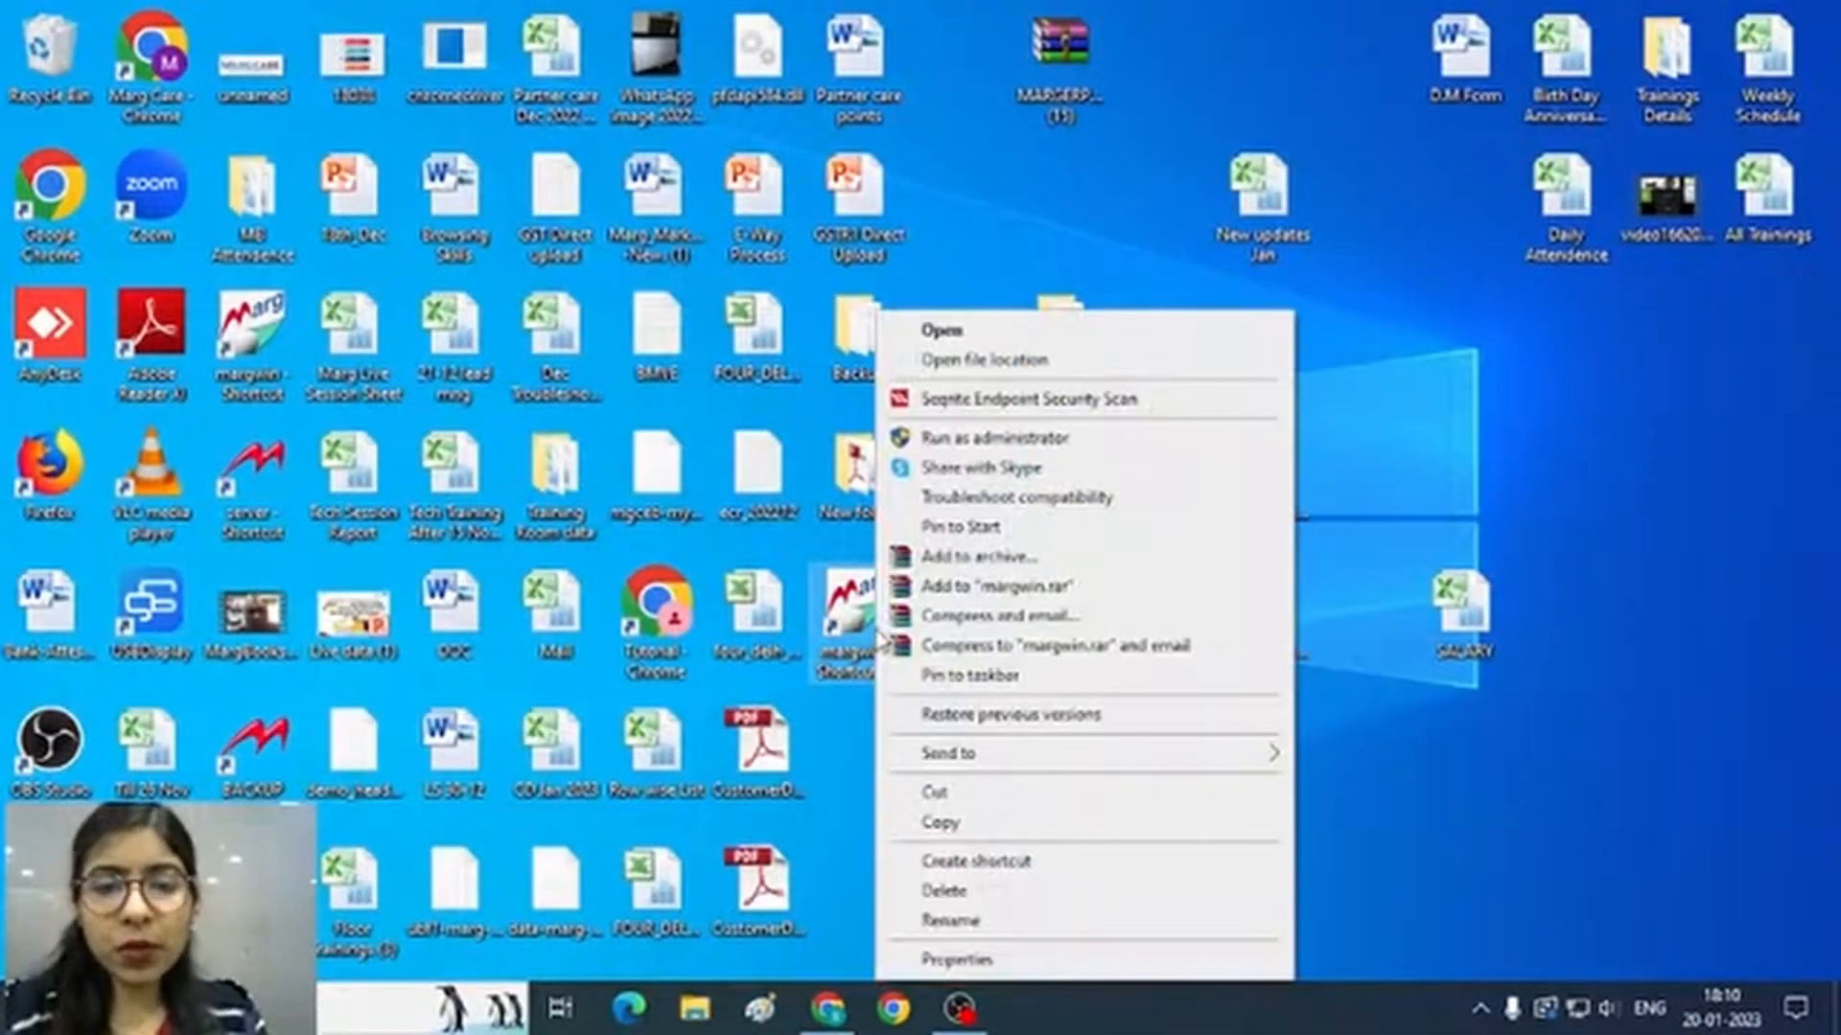
click(1051, 441)
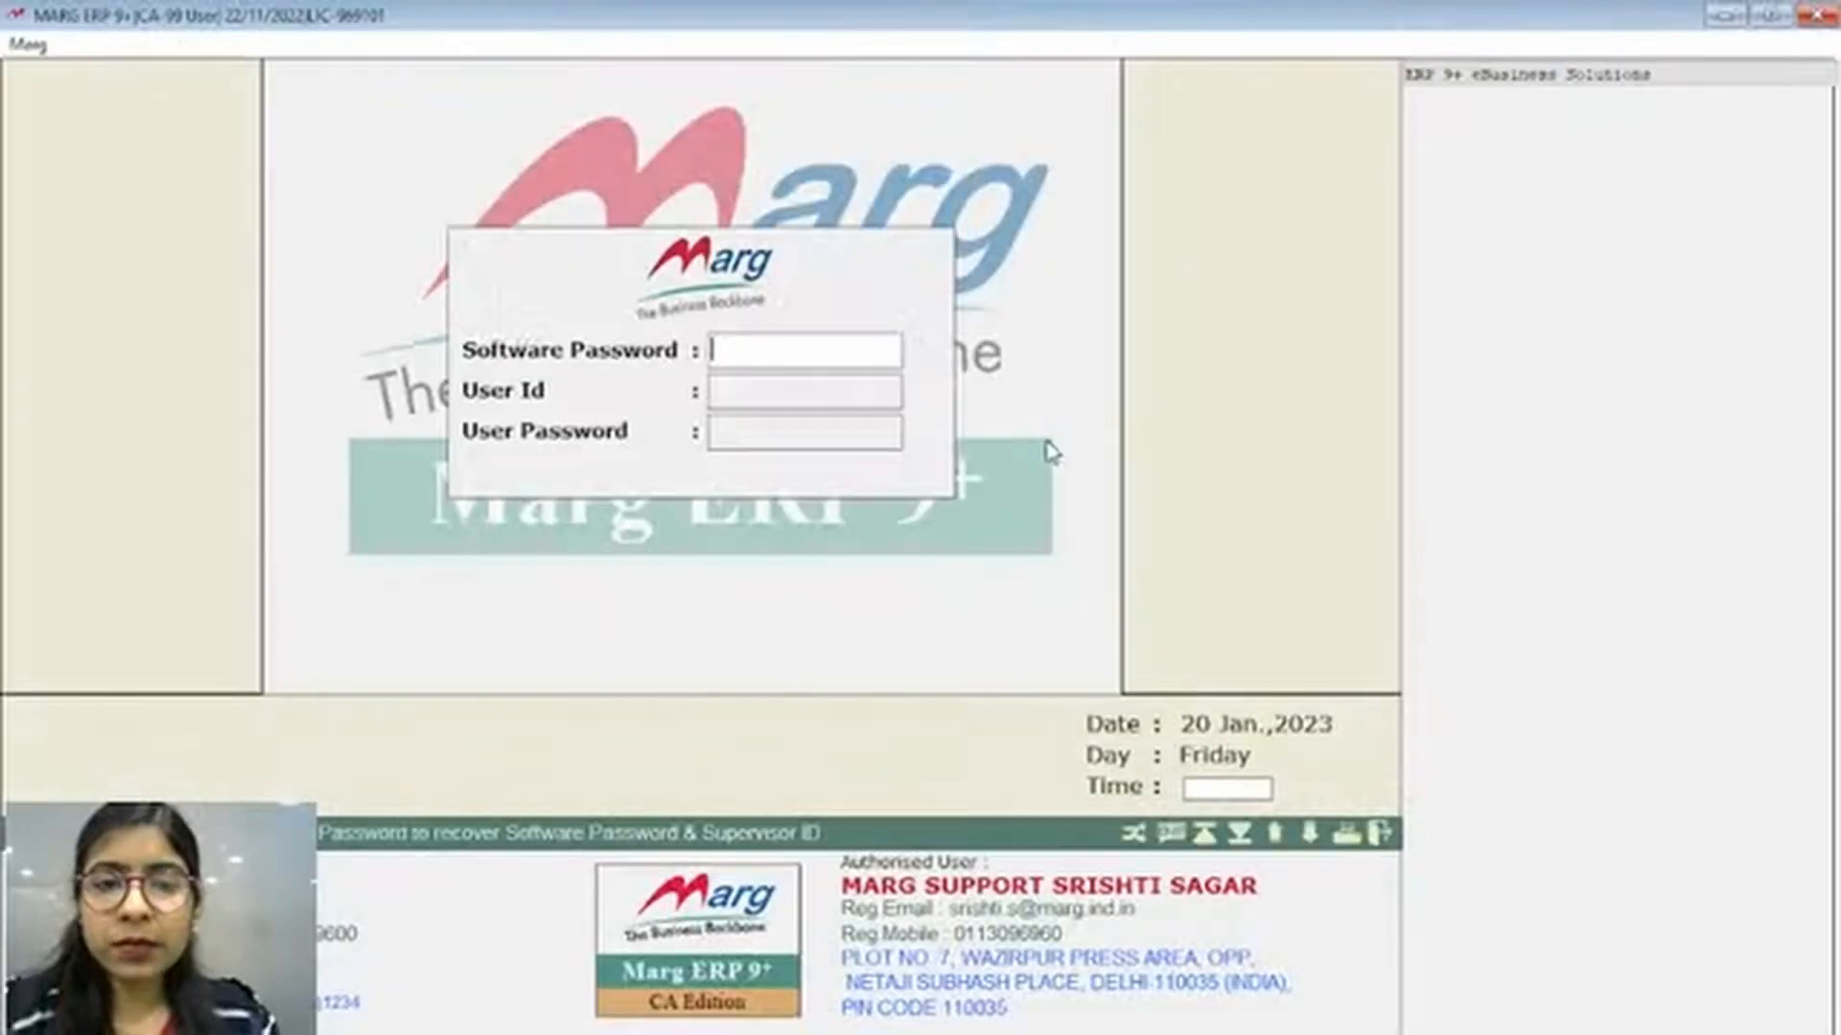
text(*)
key(Return)
text(*****)
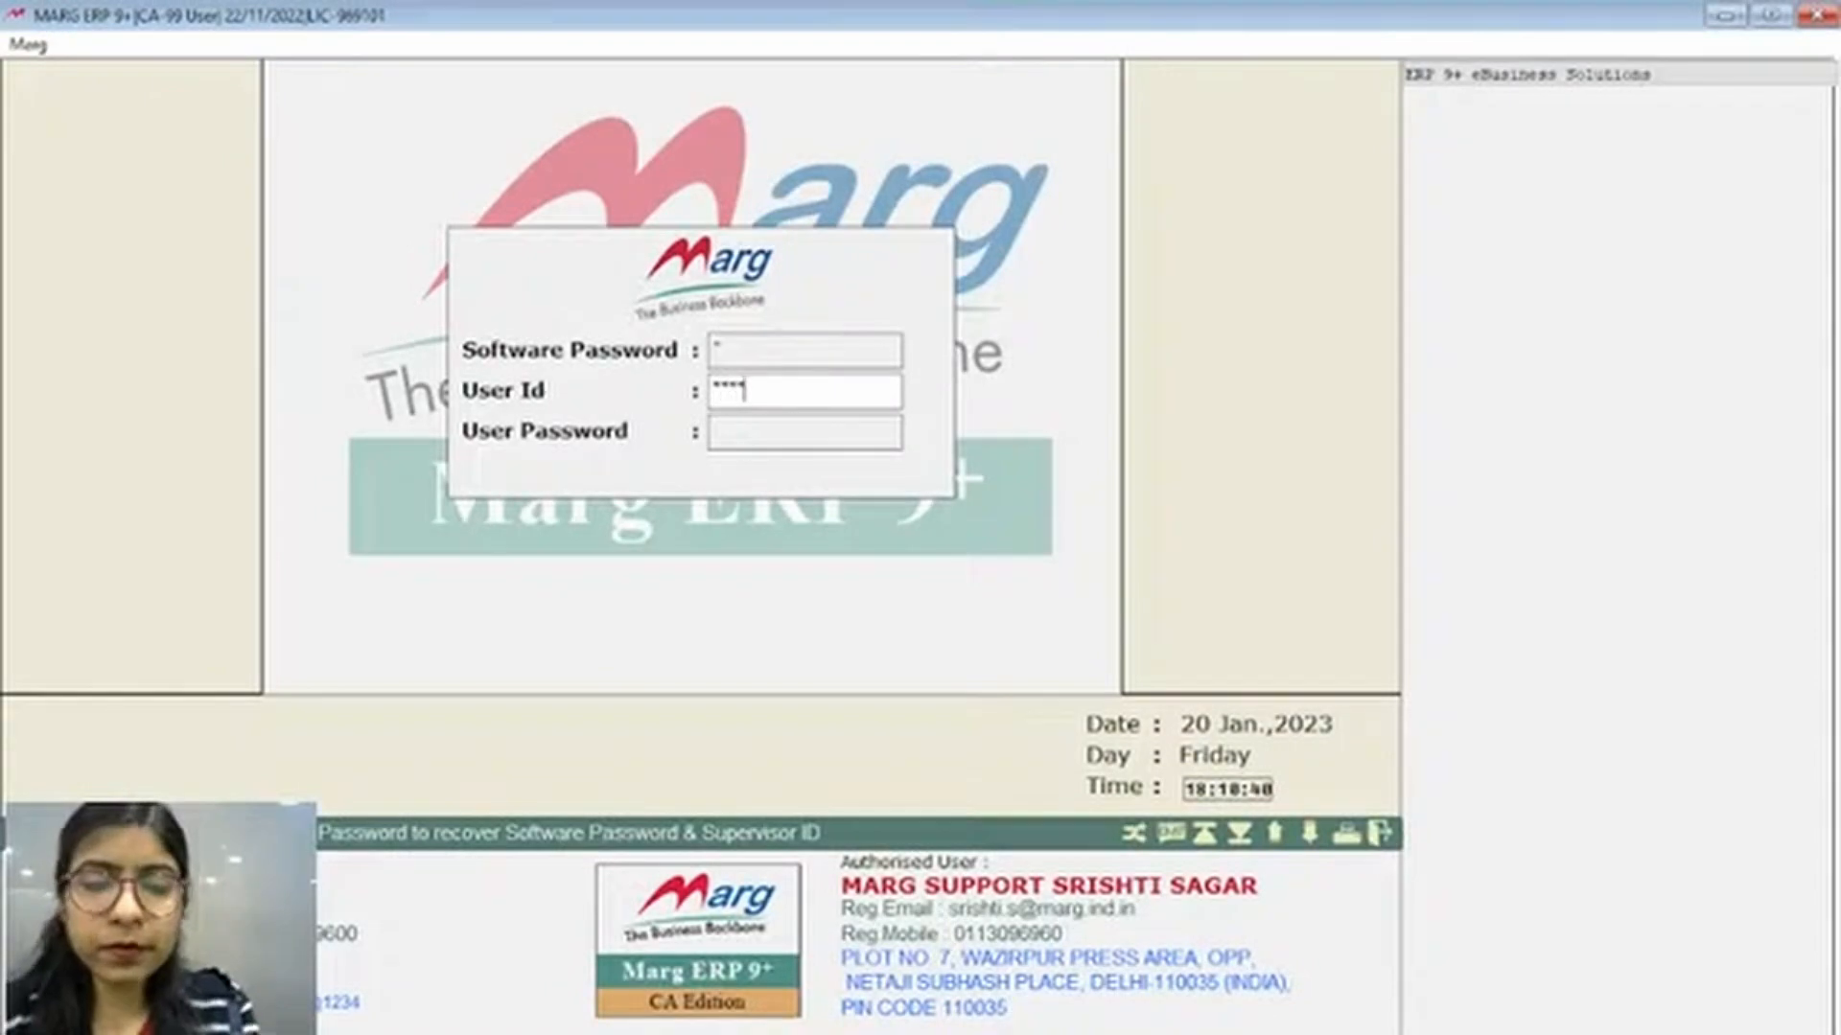
key(Return)
text(*****)
key(Return)
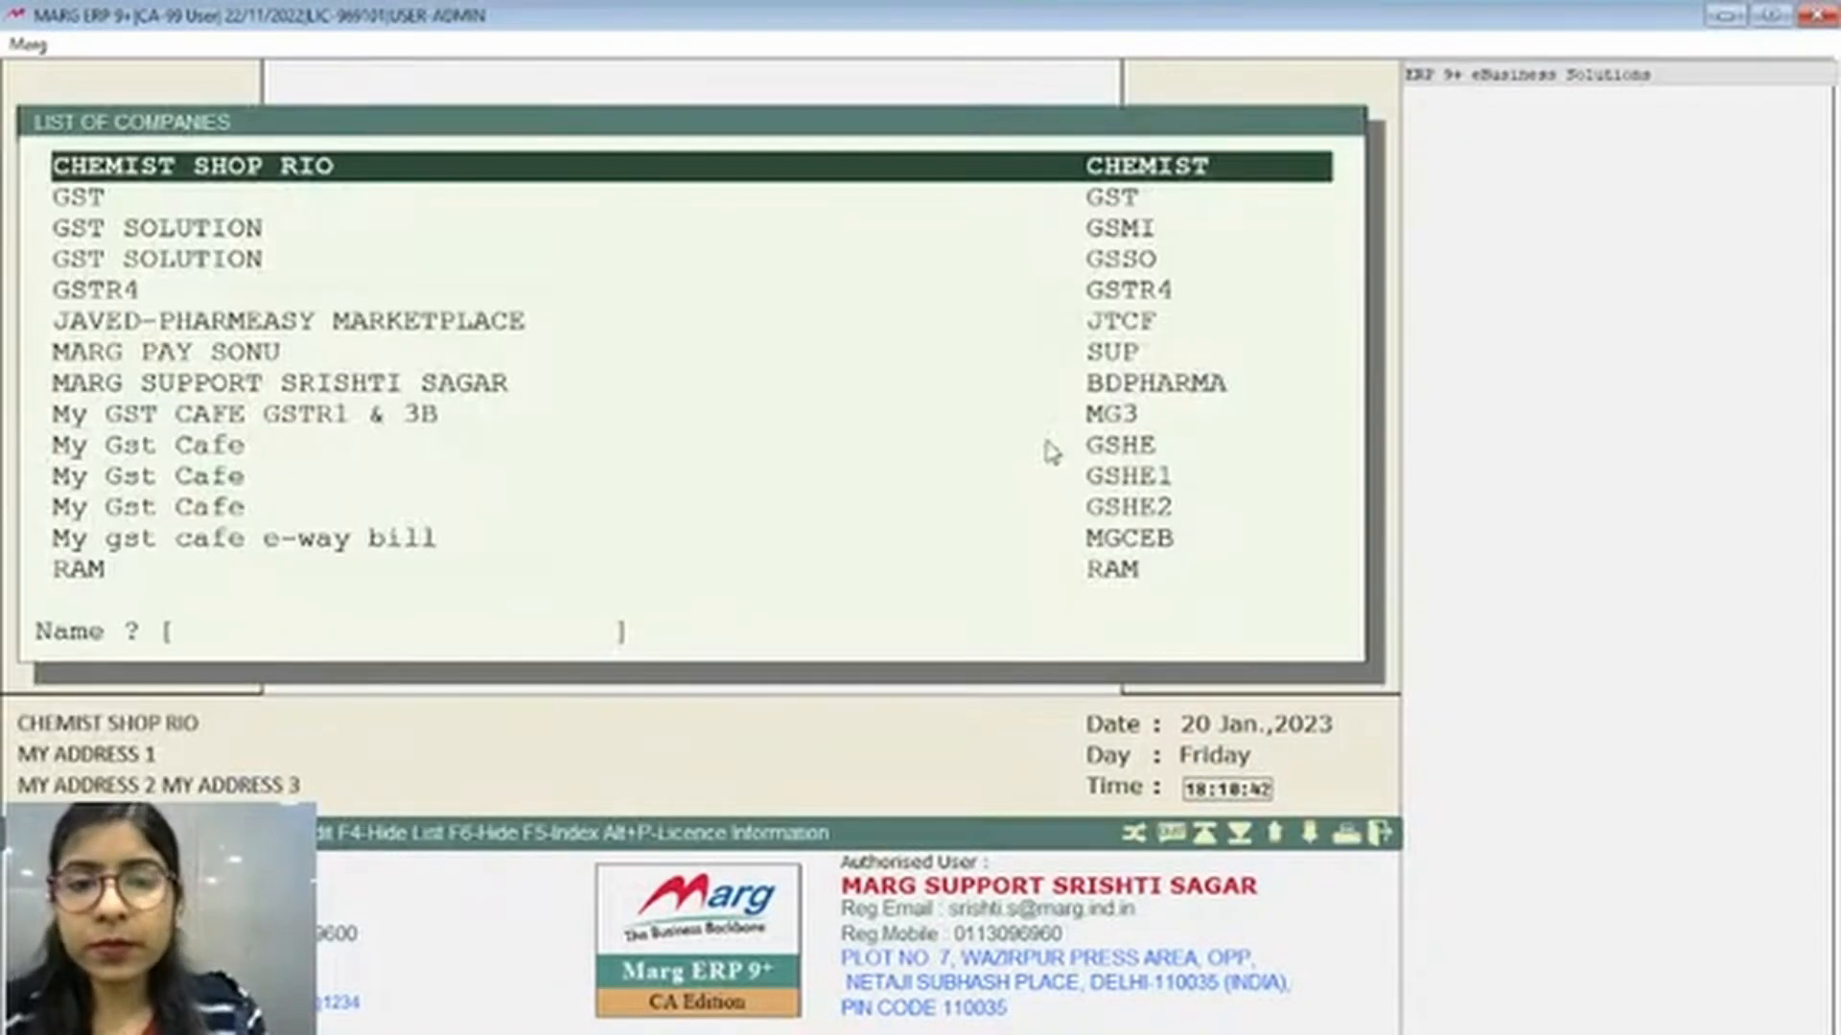
Look through the list of companies to check the company data available in the installed Marg ERP
key(Down)
key(Down)
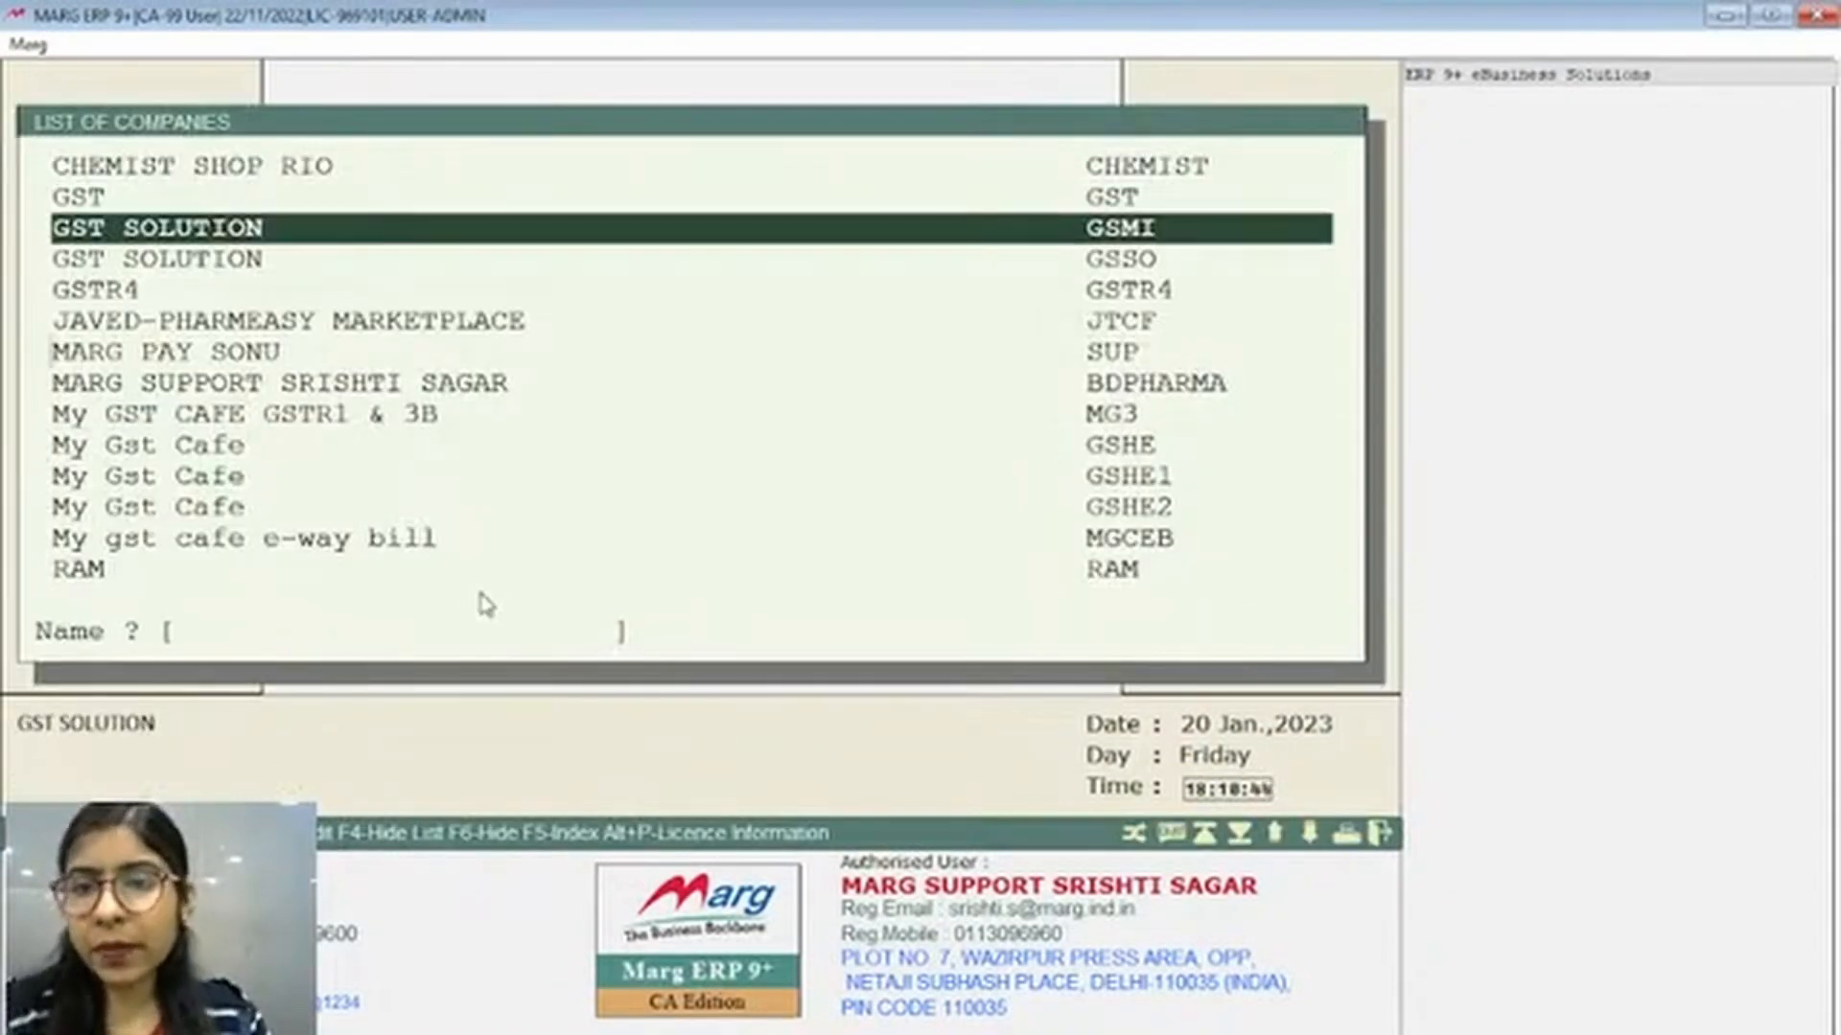
key(Down)
key(Down)
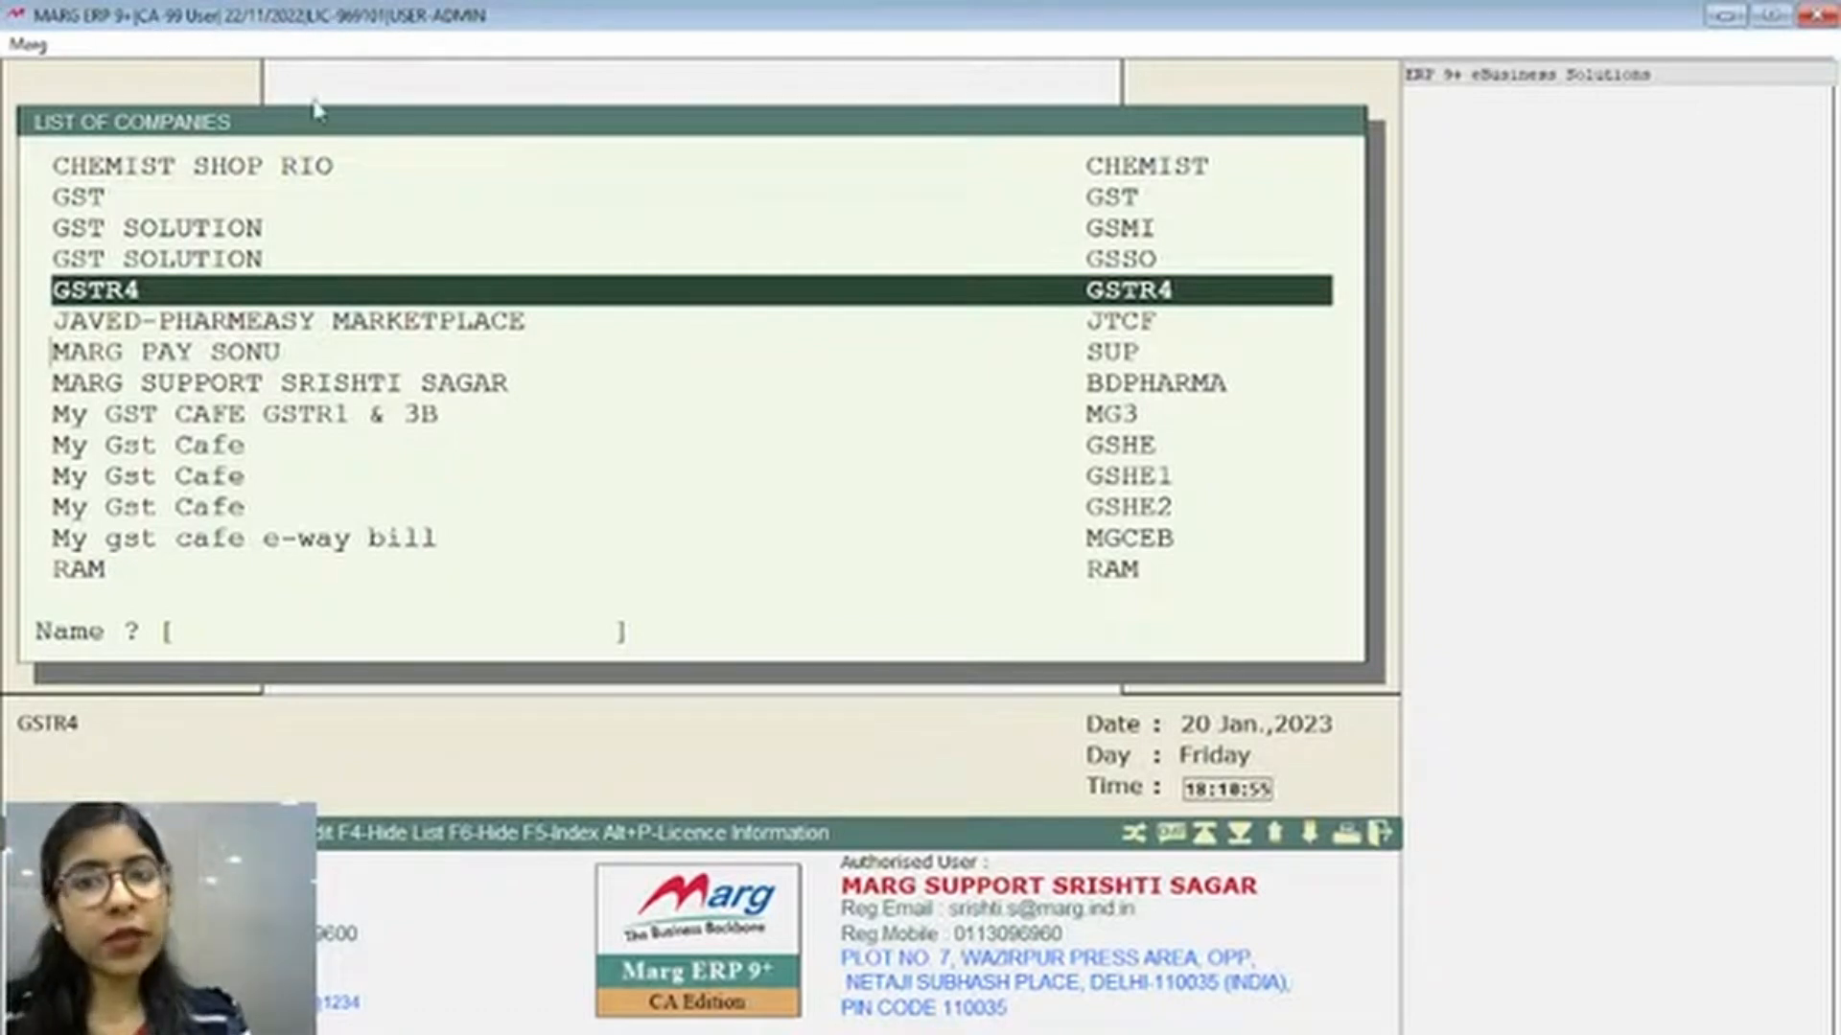
key(Home)
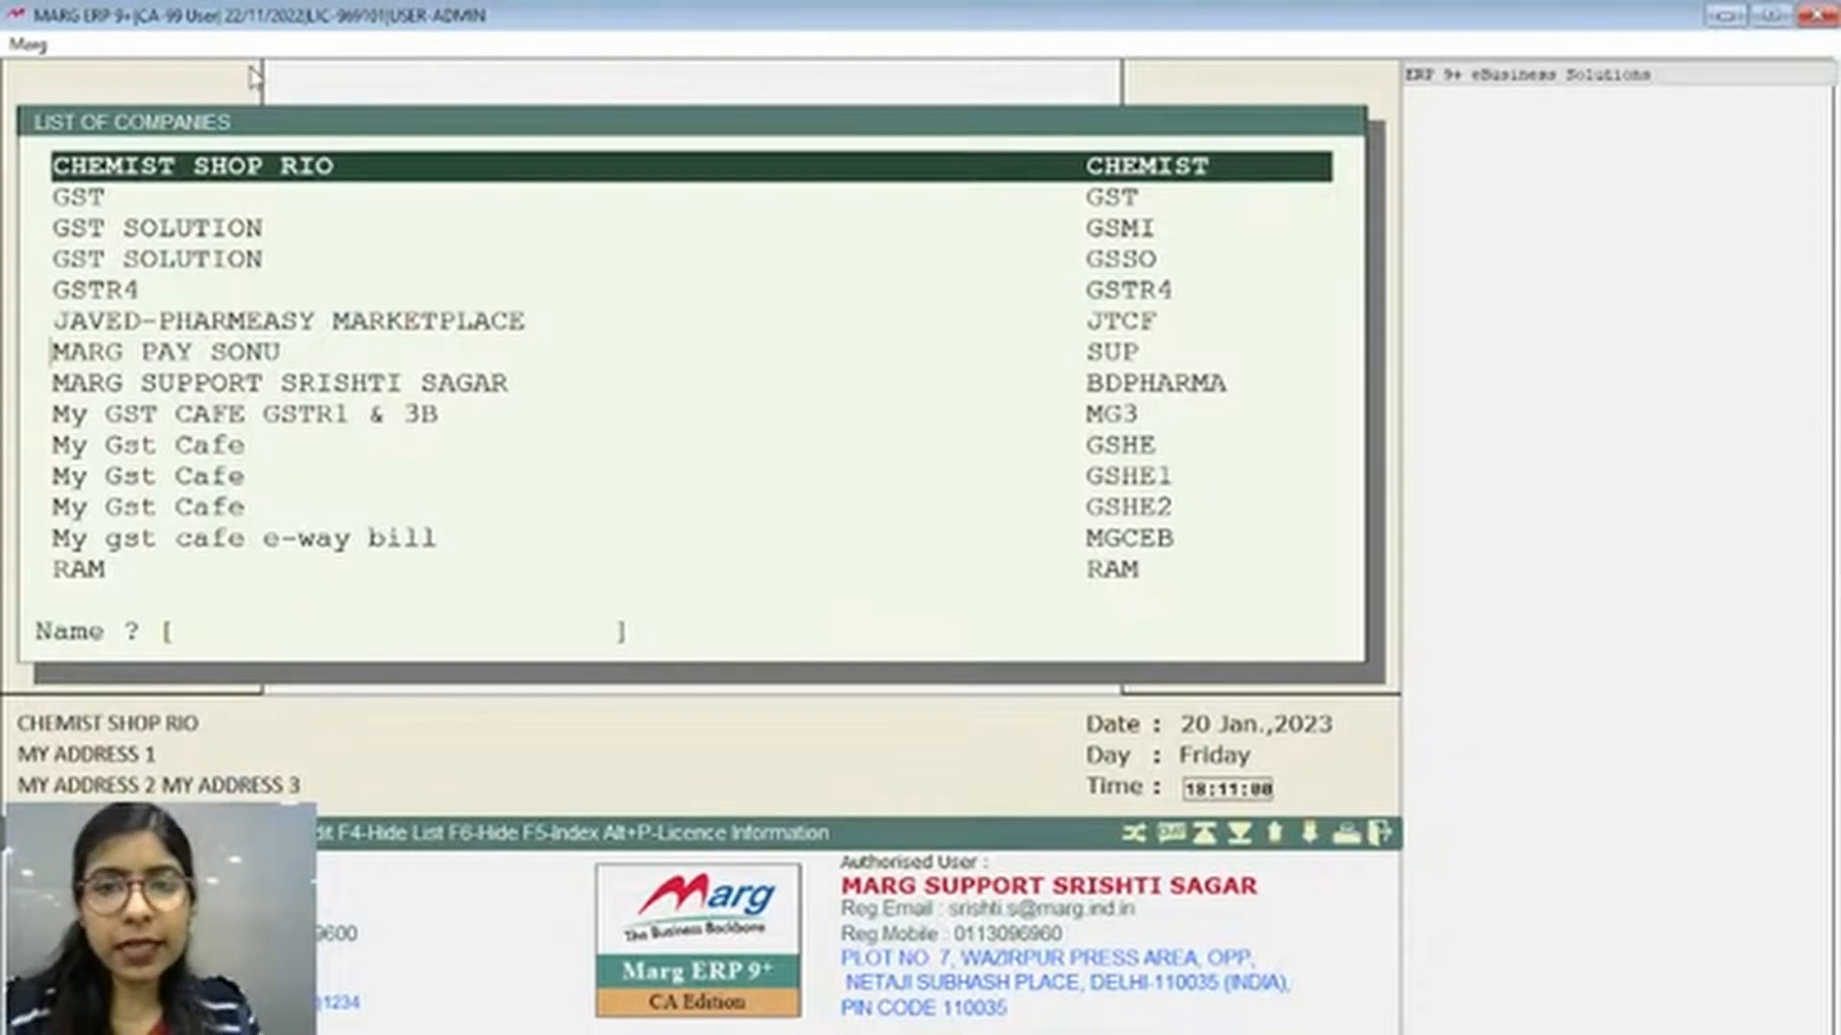
key(Down)
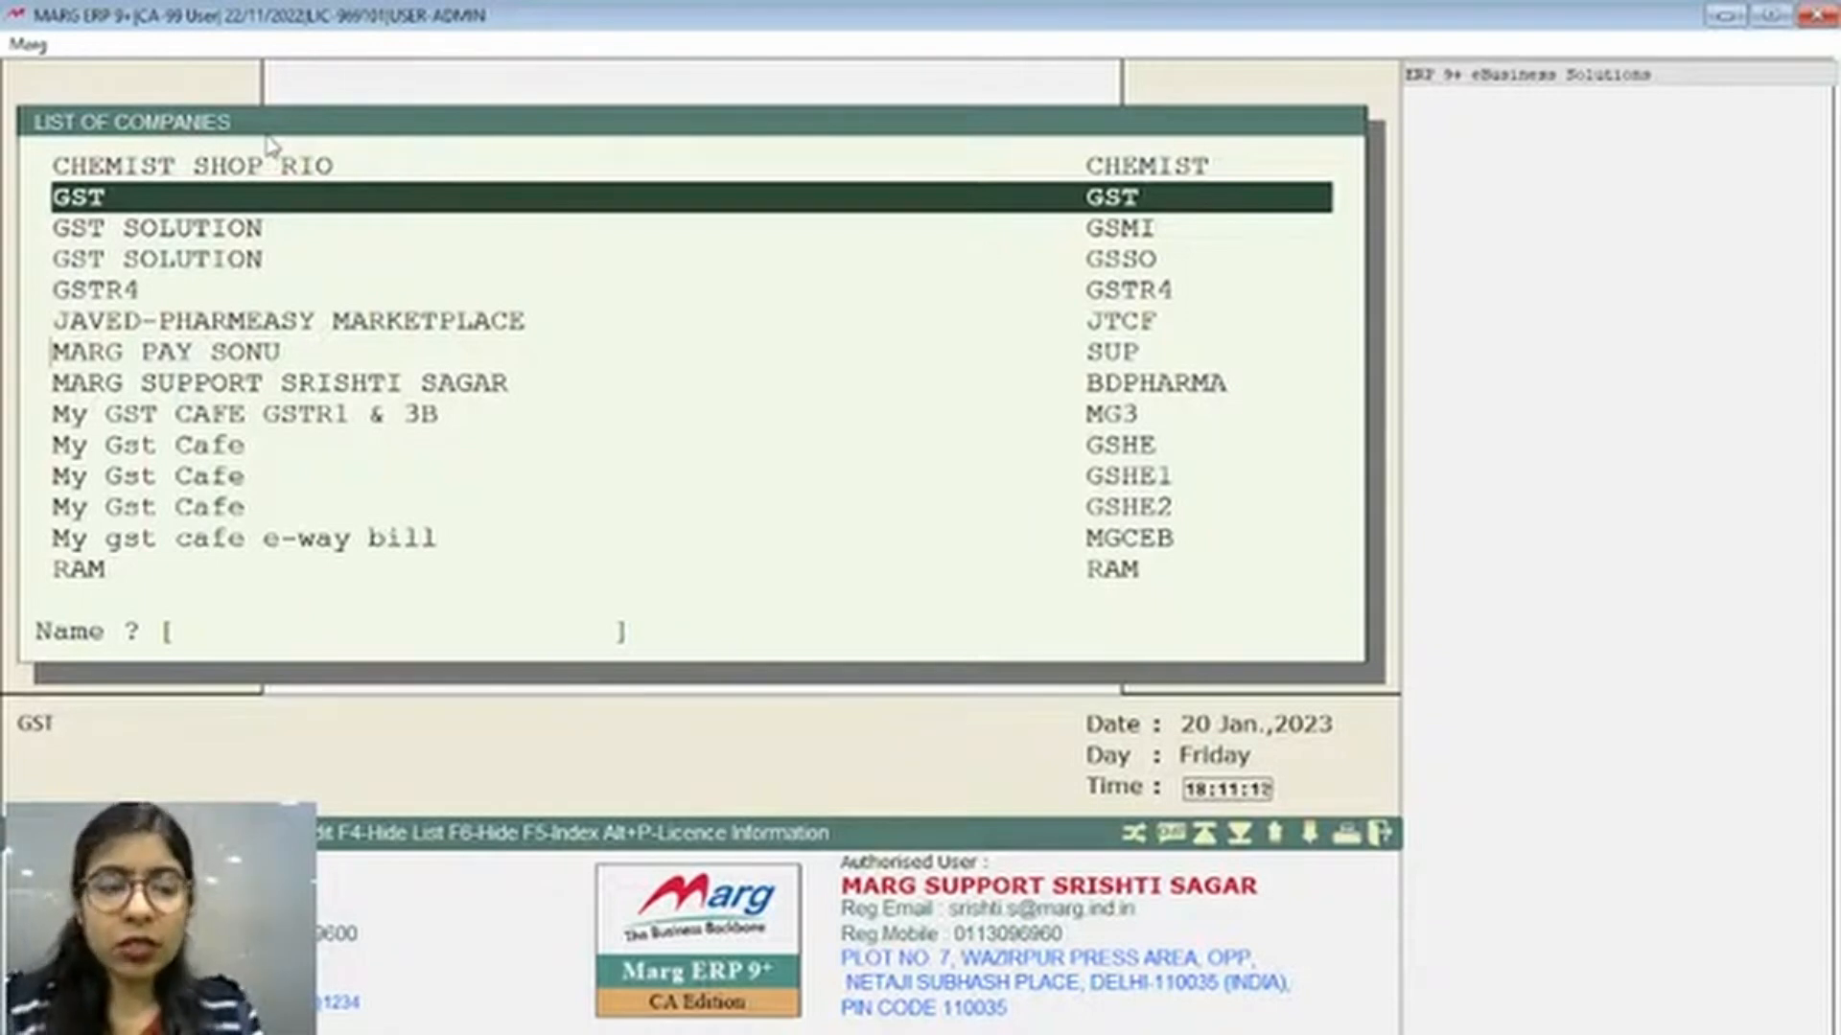
key(Up)
Open the company with code BDPHARMA and allow the backup to stay in the same path as the data
key(Down)
key(Down)
key(Down)
key(Down)
key(Down)
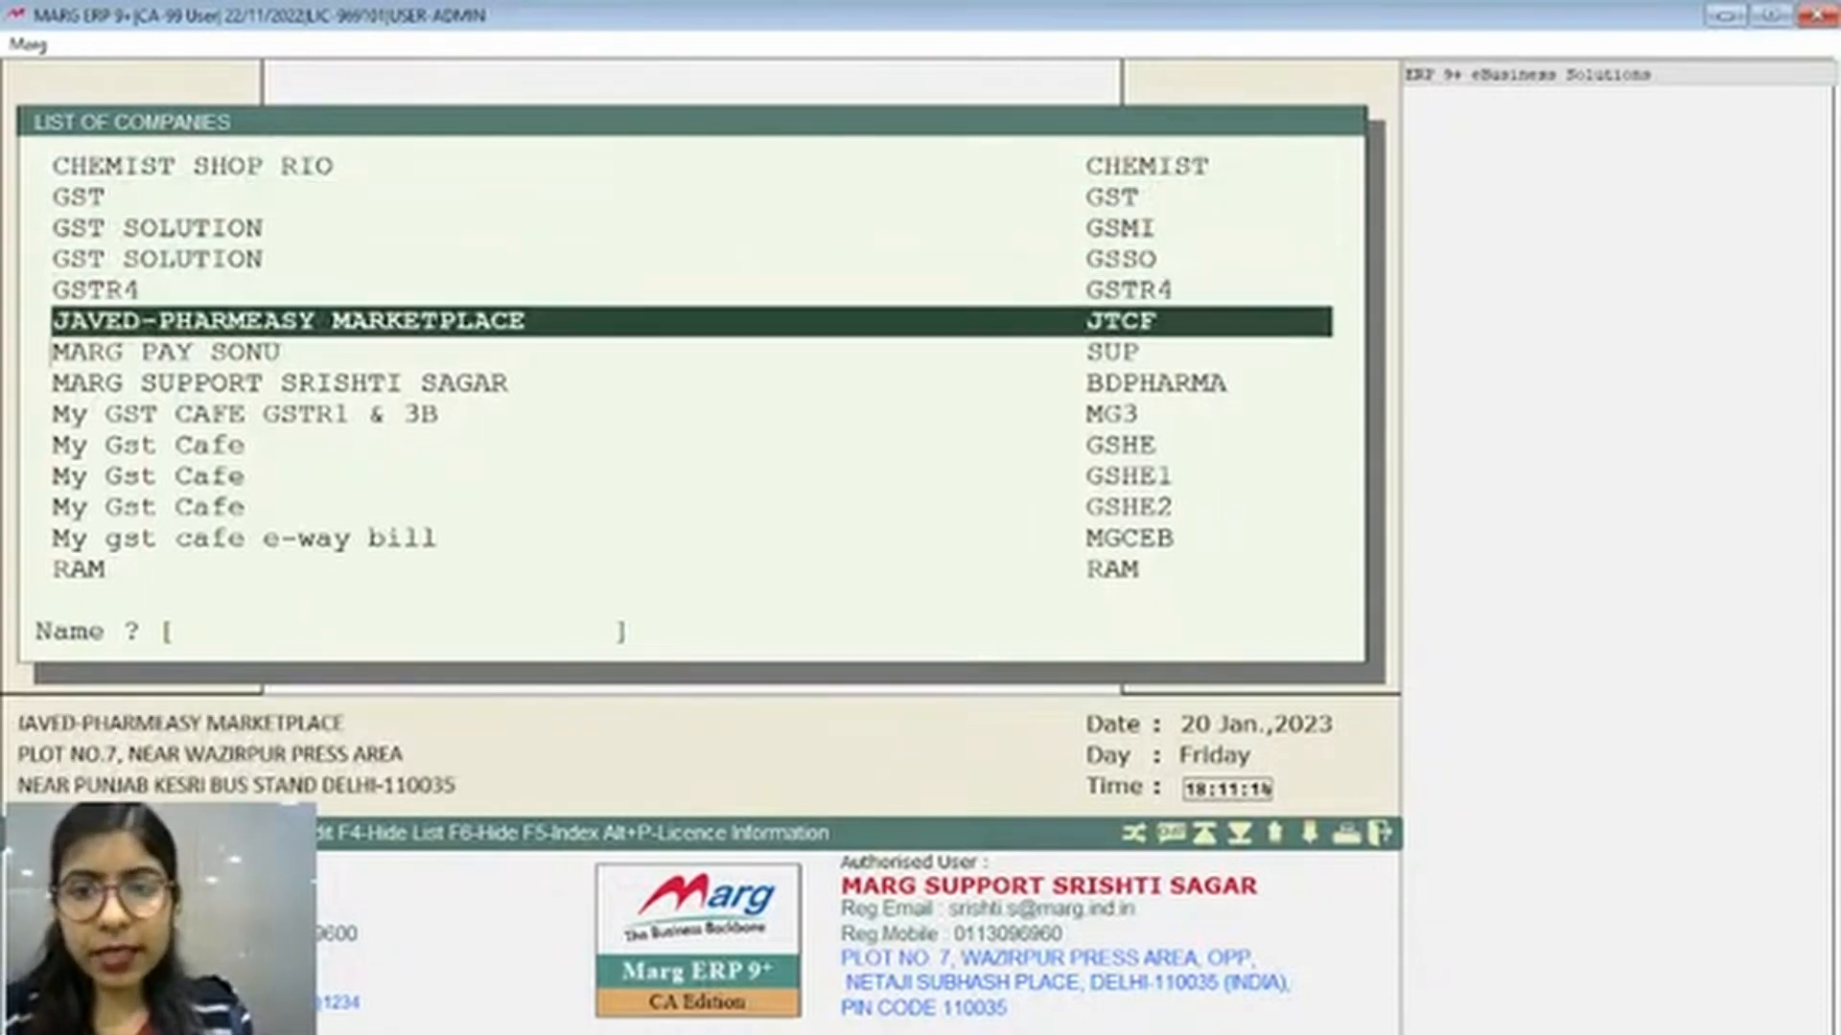
key(Down)
key(Down)
key(Return)
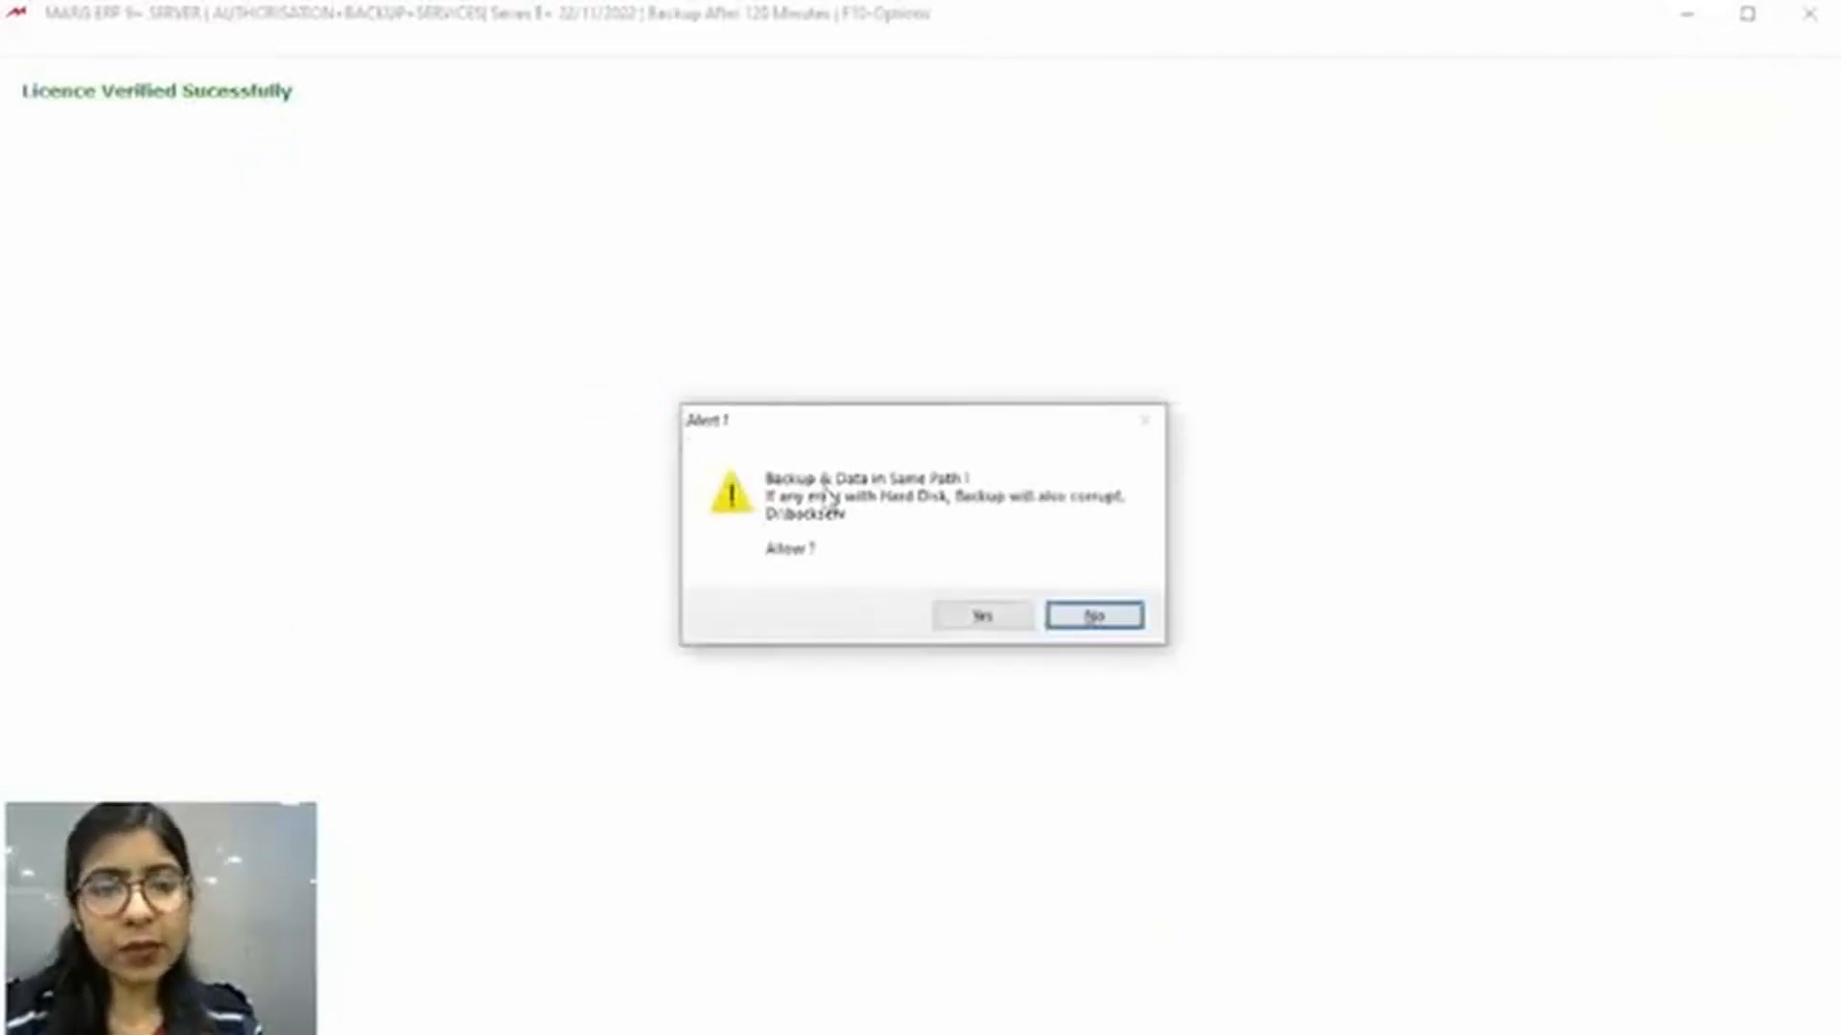
click(997, 623)
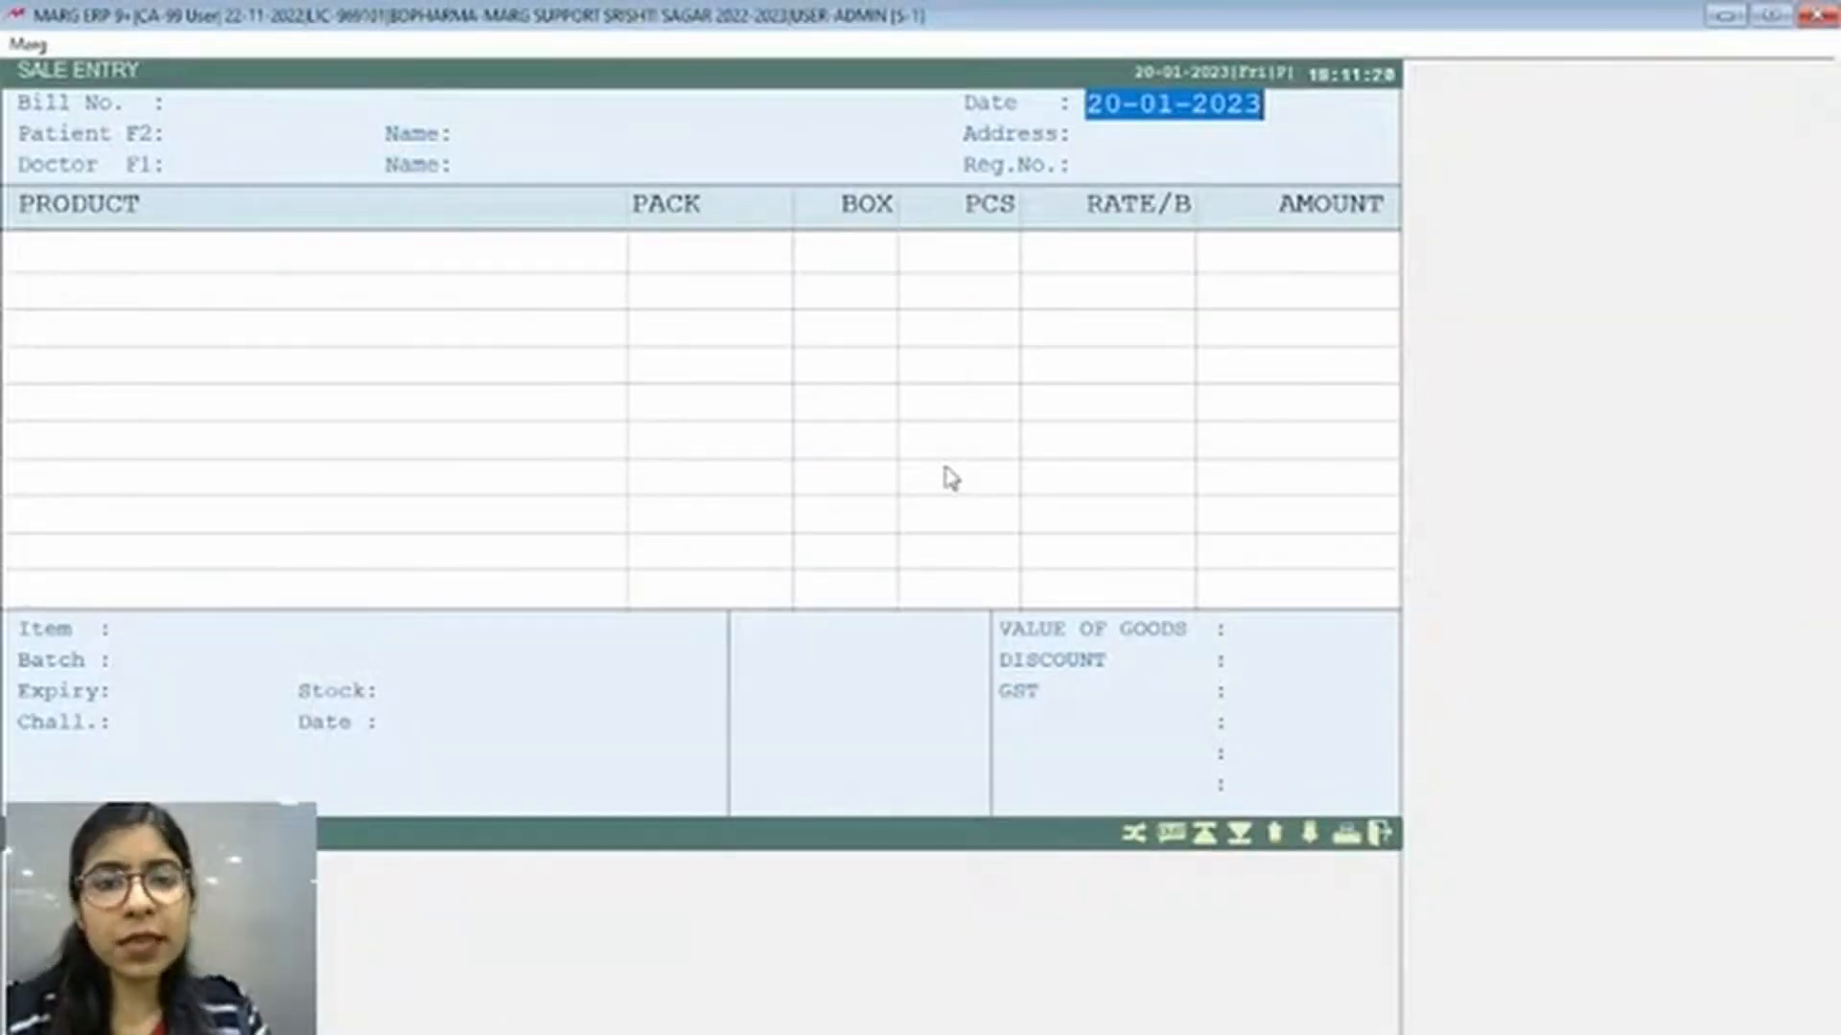